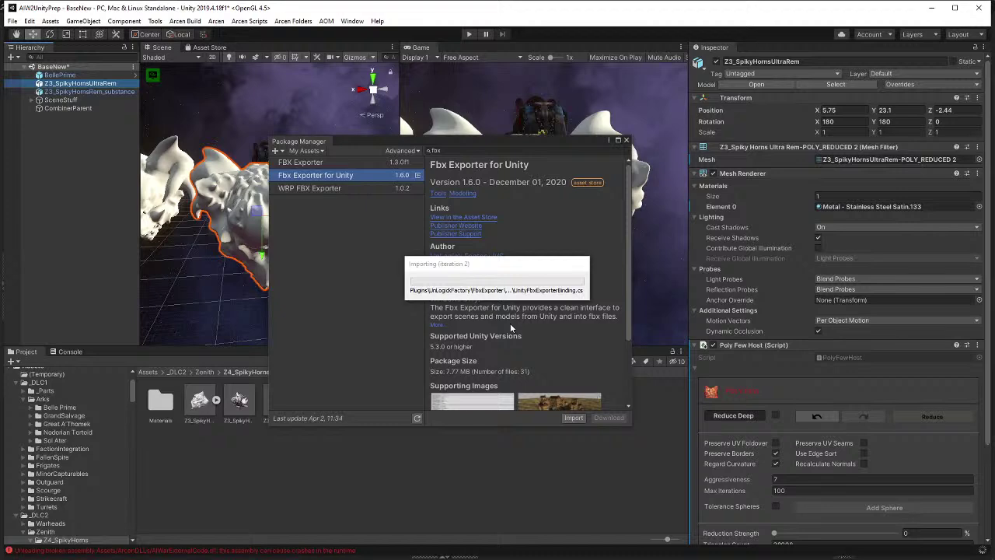
# - Close the Package Manager and open the Unity Fbx Exporter
pyautogui.moveTo(628, 551)
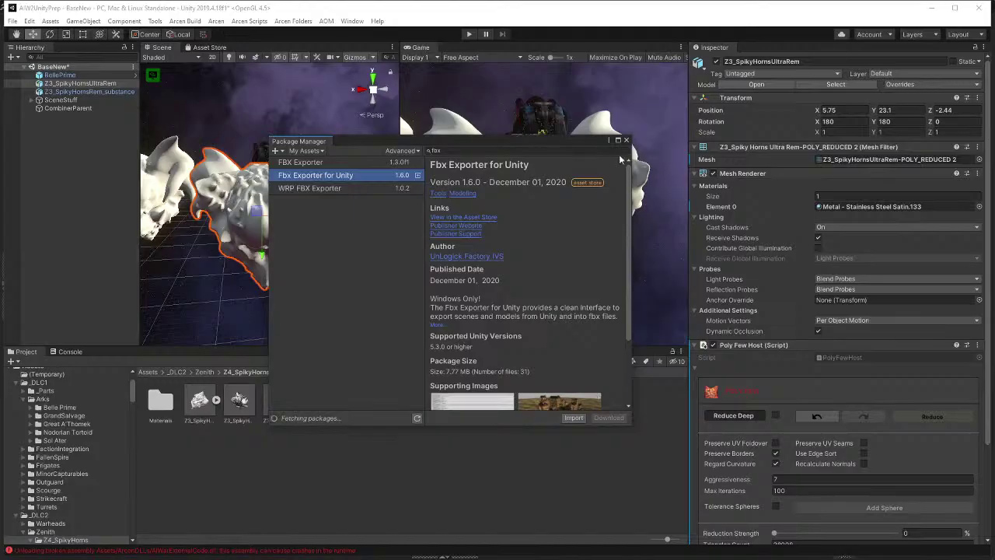
pyautogui.click(627, 140)
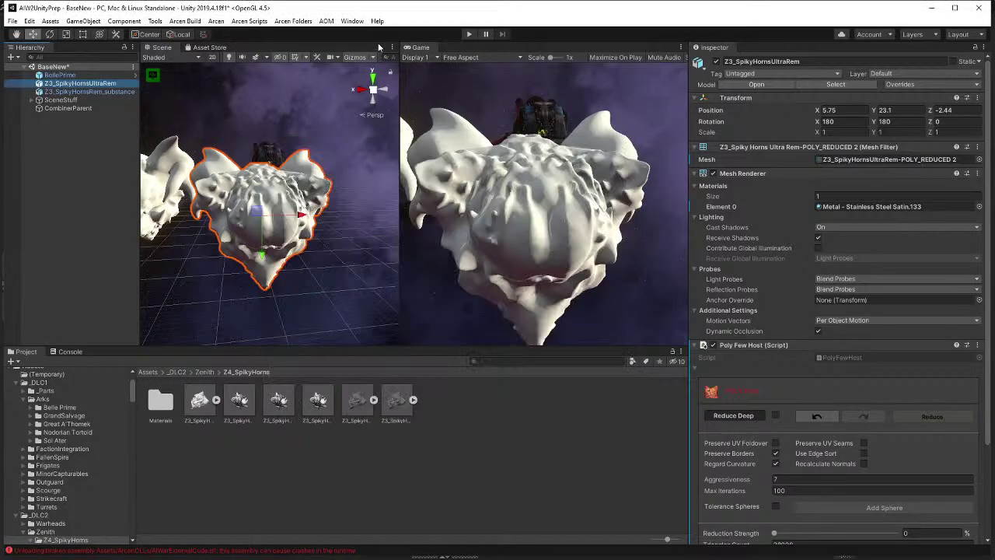
pyautogui.click(352, 21)
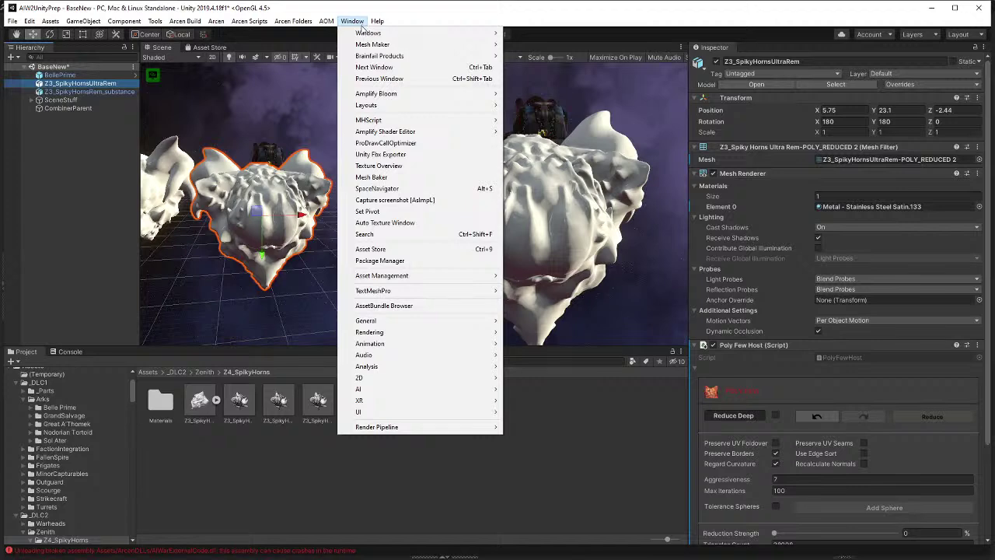
pyautogui.click(417, 154)
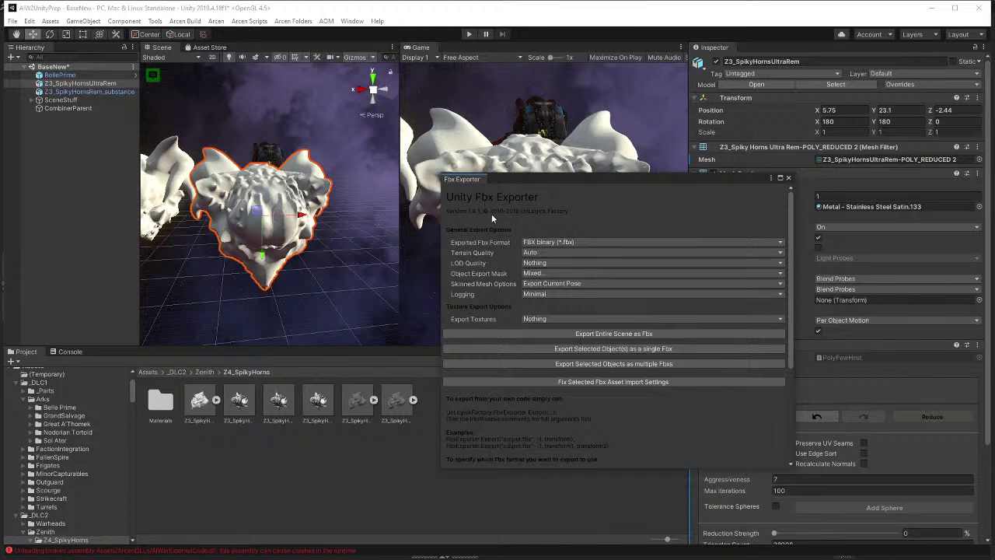
# - Review the exporter's Object Export Mask and Export Textures choices
pyautogui.click(547, 277)
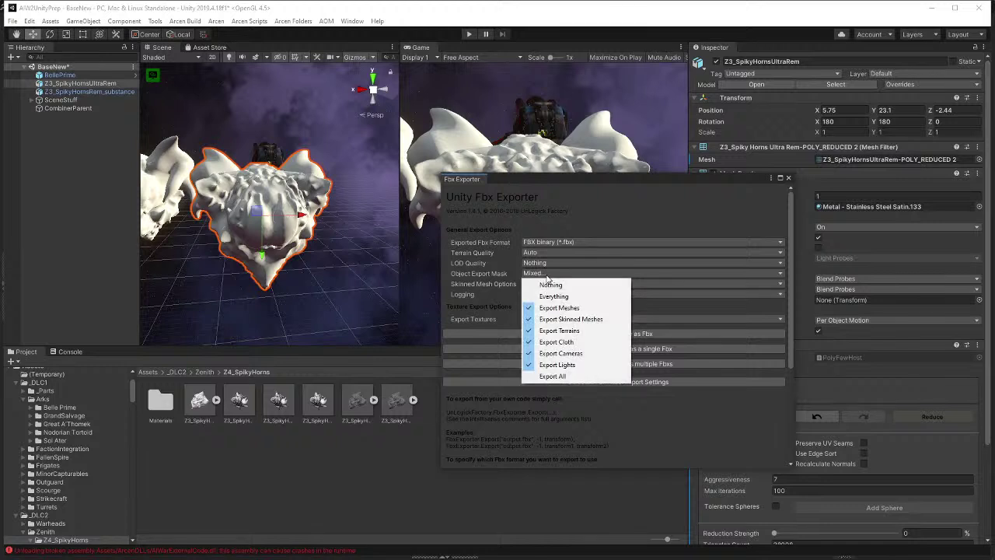
pyautogui.click(547, 275)
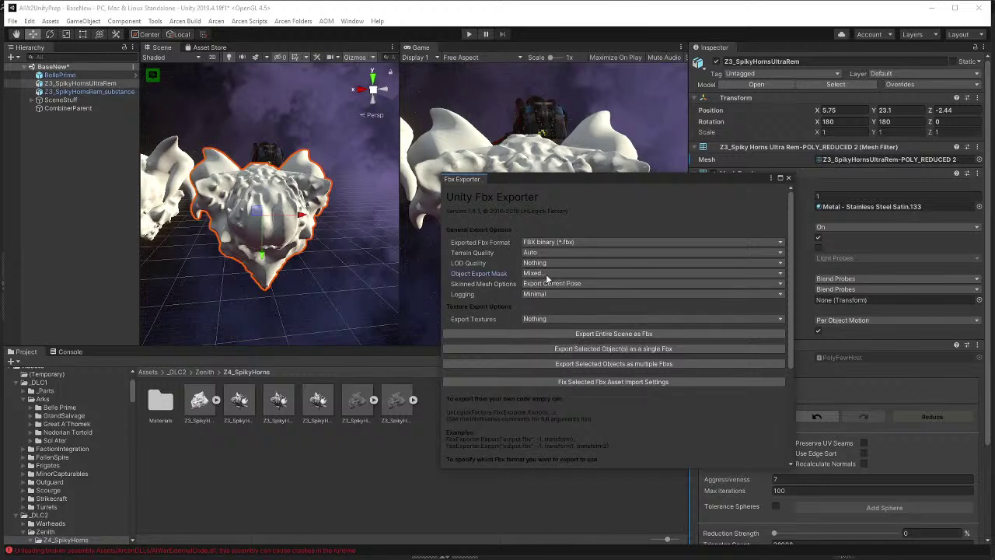
pyautogui.click(562, 319)
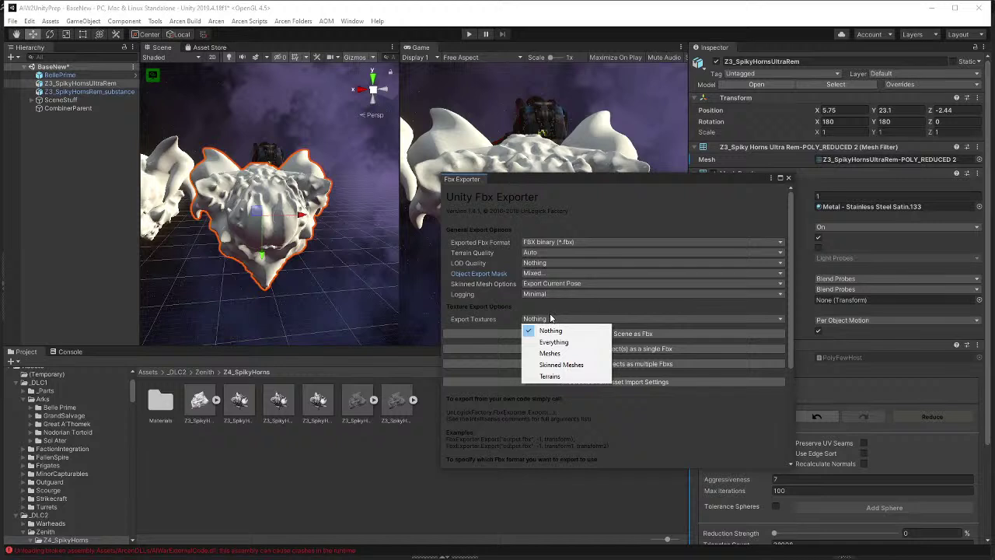
pyautogui.click(547, 313)
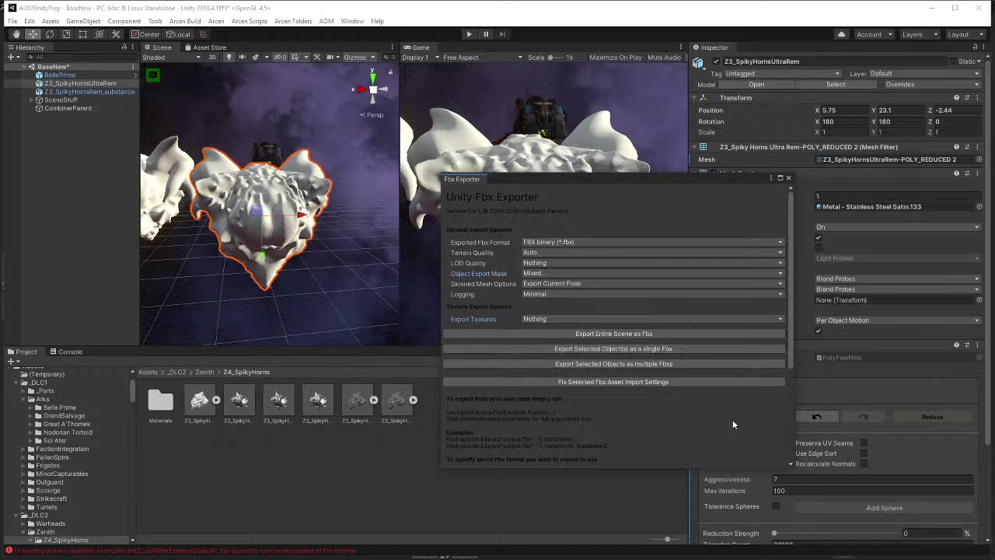
# - Export the selected spiky horns object as a single FBX named Z3_SpikyHornsUltraRemFixed.fbx, and close the exporter
pyautogui.click(620, 349)
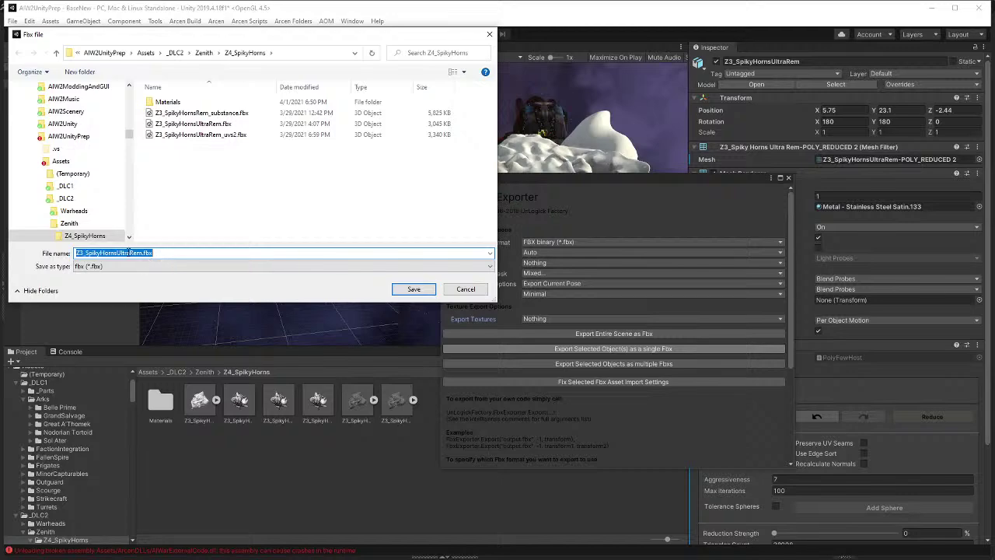
pyautogui.click(141, 254)
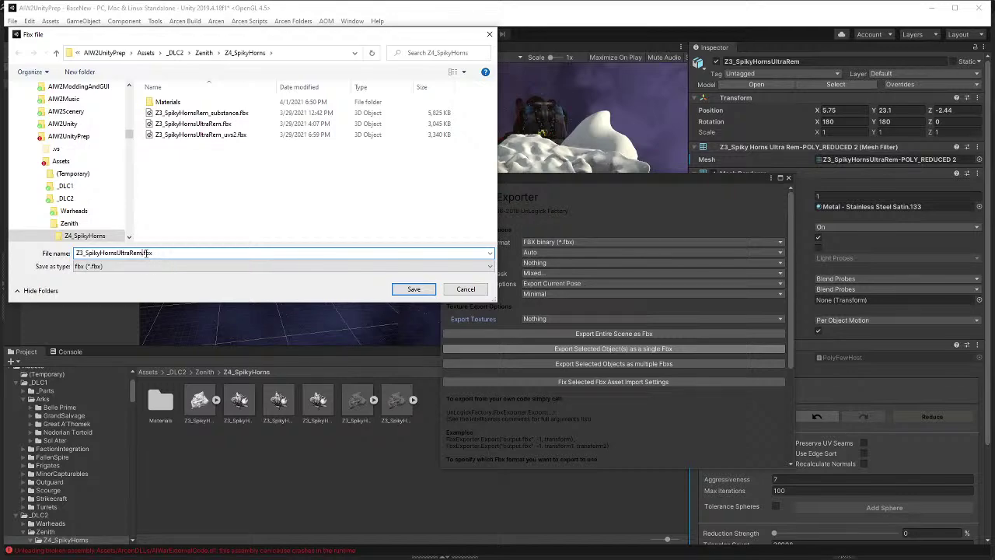
pyautogui.write('Fixed')
pyautogui.click(415, 289)
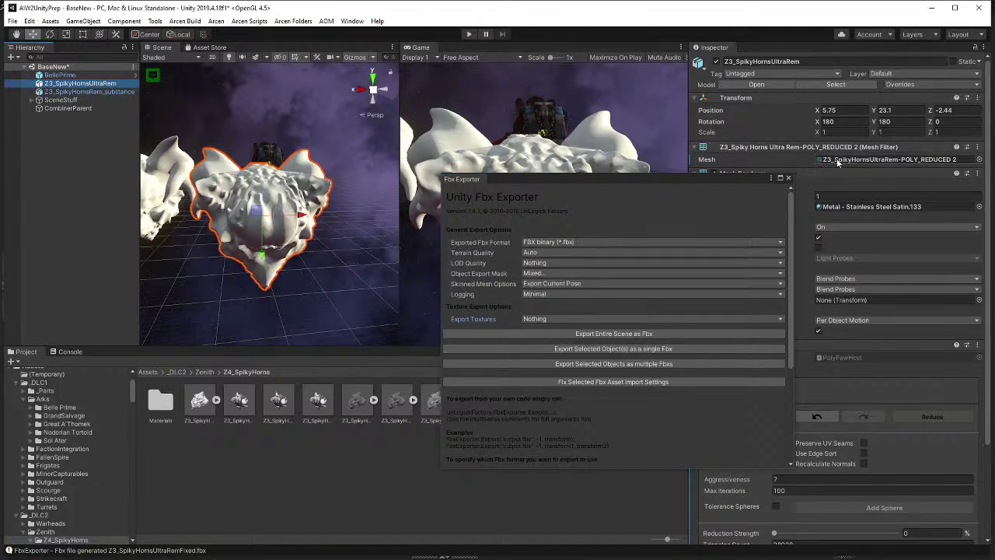
pyautogui.click(789, 179)
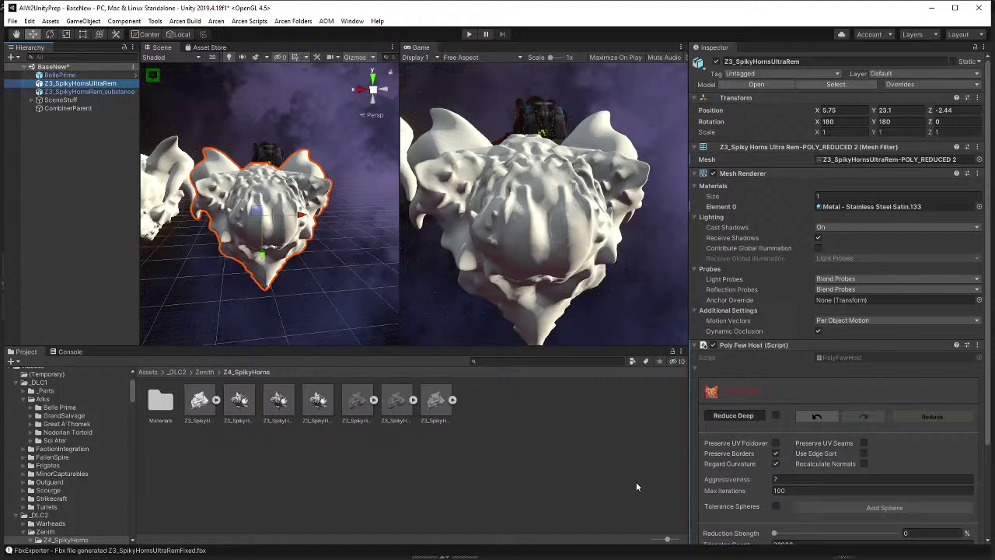
# - Inspect the mesh inside the exported Z3_SpikyHornsUltraRemFixed asset for its vertex and triangle counts
pyautogui.click(429, 410)
pyautogui.click(452, 399)
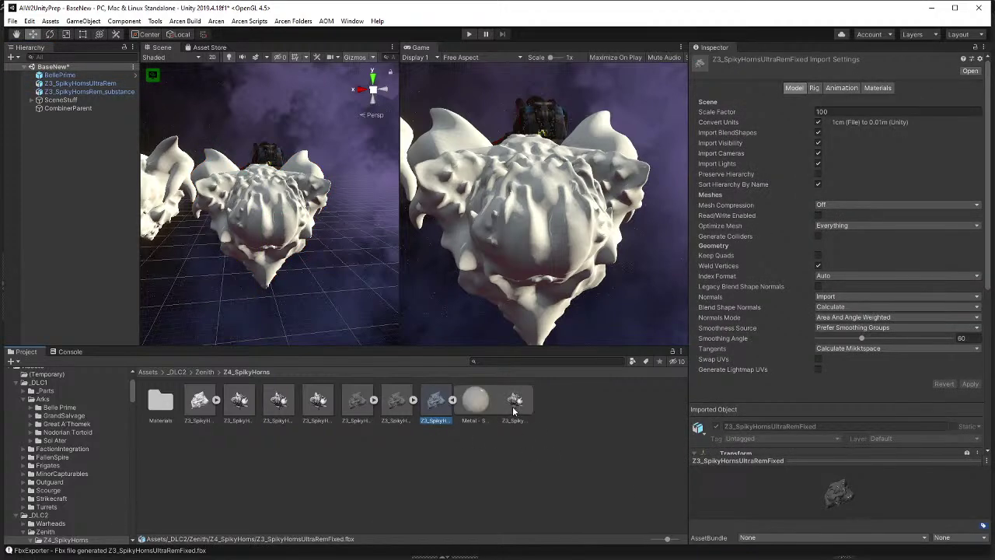
pyautogui.click(514, 402)
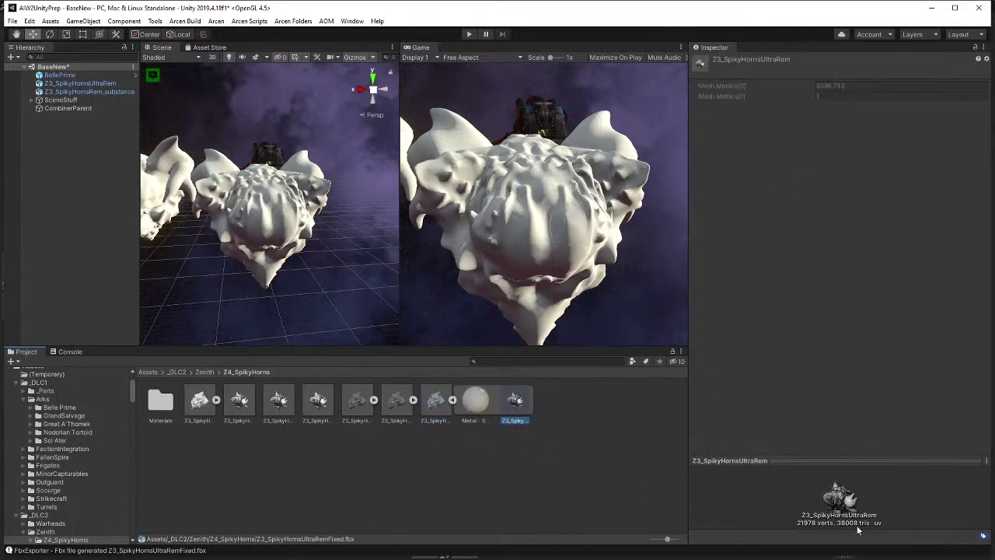
pyautogui.click(437, 403)
pyautogui.click(452, 400)
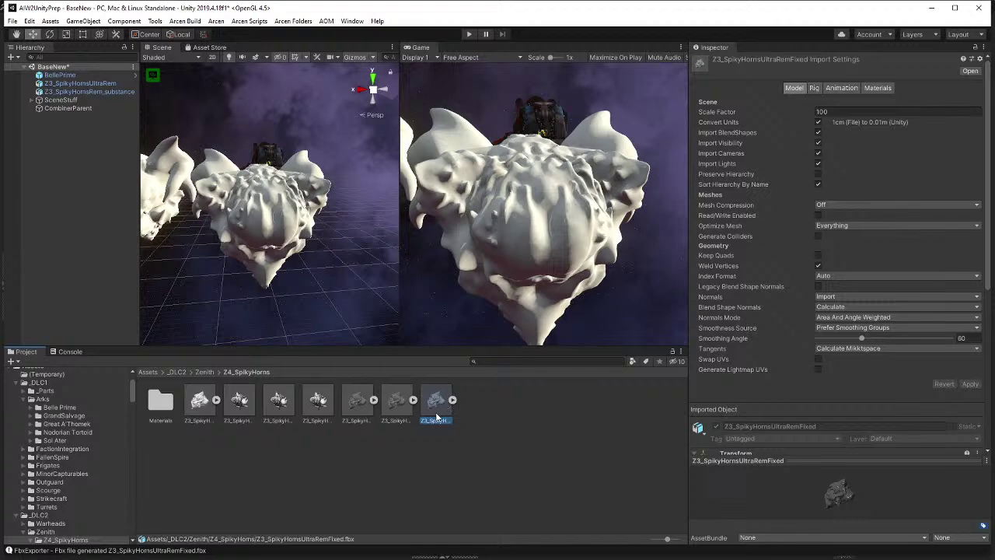
# - Place the Z3_SpikyHornsUltraRemFixed model in the scene beside the other spiky horns models
pyautogui.moveTo(437, 418); pyautogui.dragTo(376, 243)
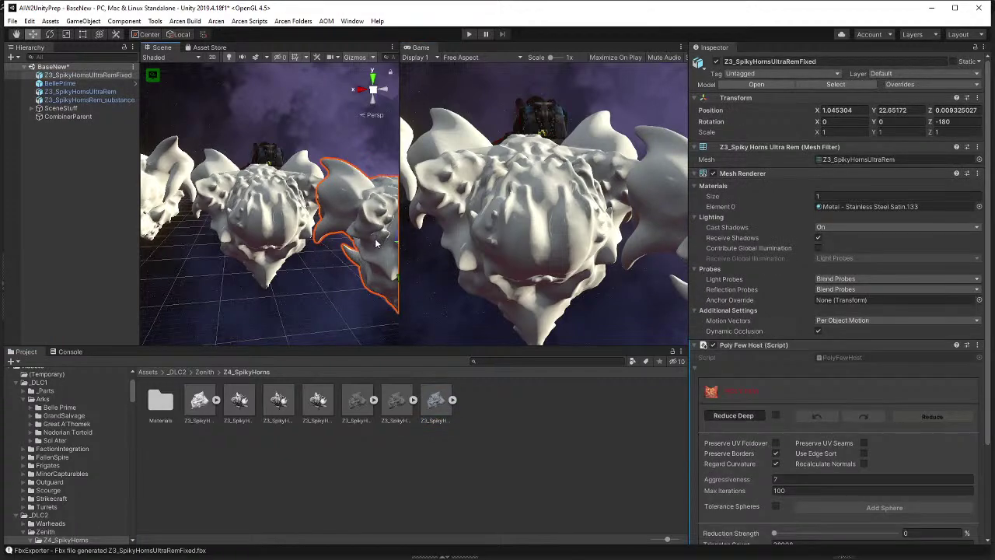
pyautogui.moveTo(376, 243); pyautogui.dragTo(374, 253, button='right')
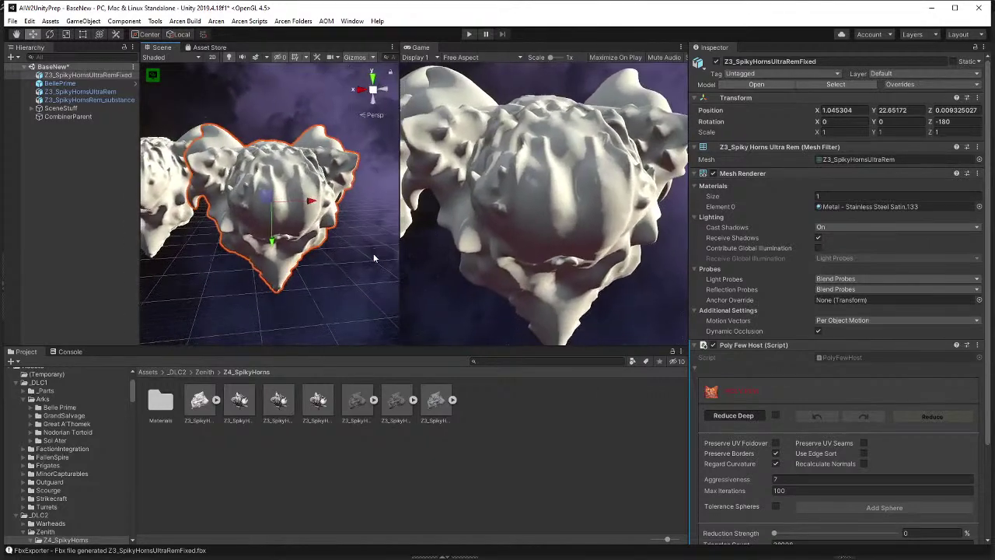
pyautogui.click(453, 399)
pyautogui.click(440, 401)
pyautogui.click(454, 400)
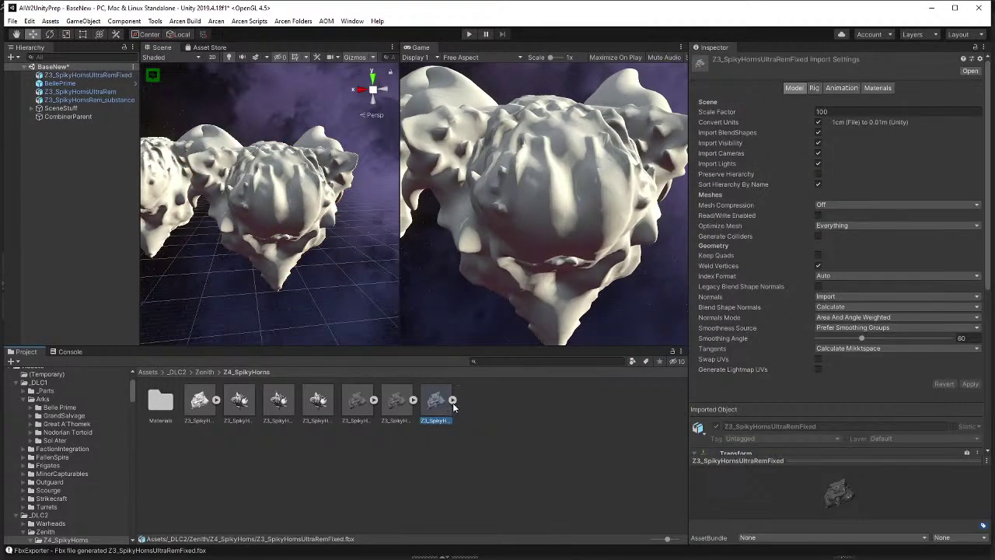
# - Show the Z3_SpikyHornsUltraRemFixed asset in Explorer and copy its folder path
pyautogui.rightClick(433, 410)
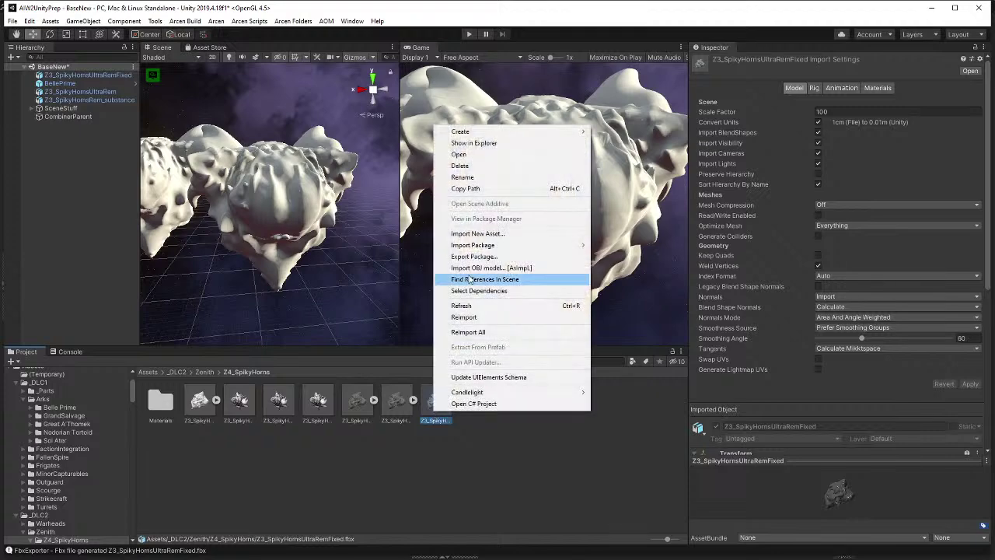
pyautogui.click(506, 144)
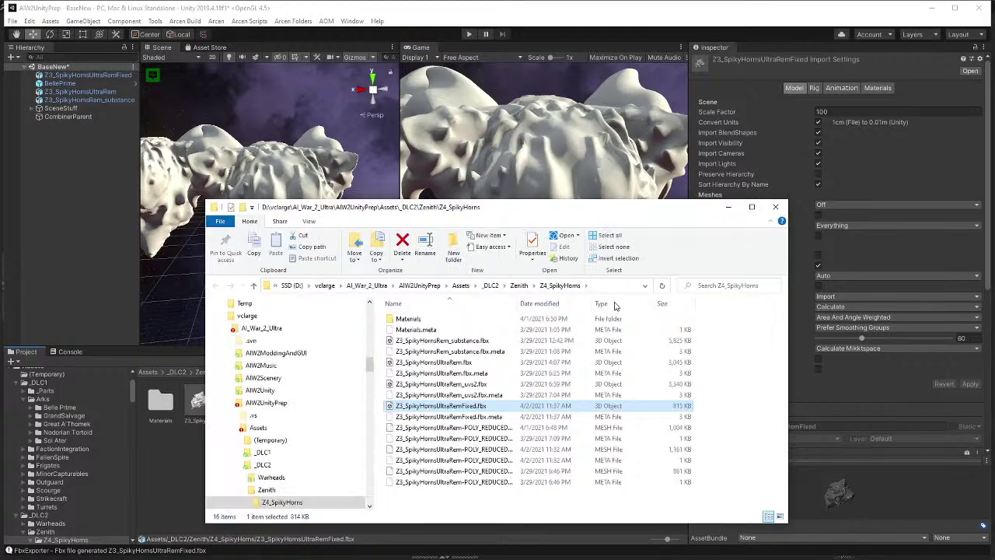
pyautogui.click(613, 285)
pyautogui.hotkey('ctrl', 'c')
# - Switch to 3D-Coat and cancel the pending per-pixel painting import of Z3_SpikyHornsUltraRem
pyautogui.moveTo(628, 558)
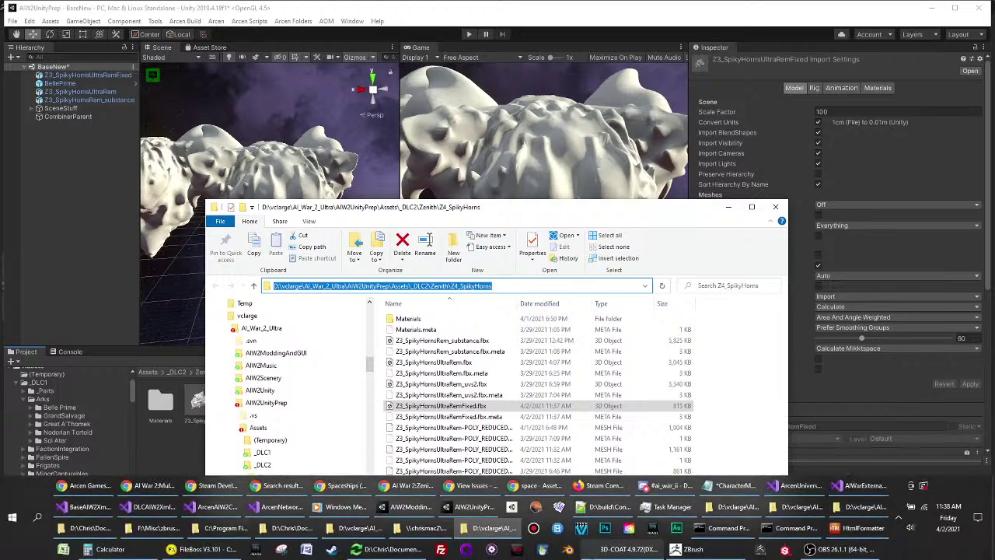
pyautogui.click(627, 549)
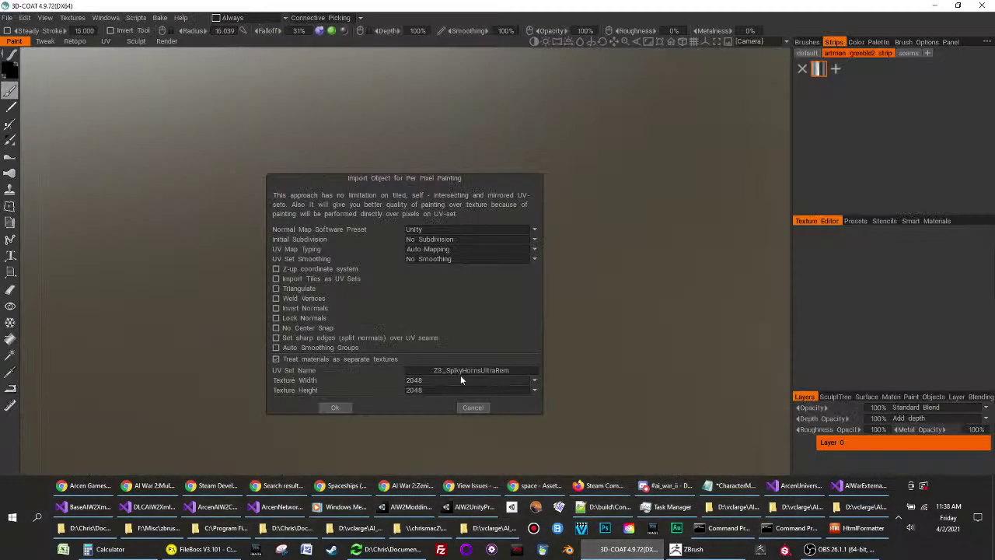
pyautogui.click(481, 407)
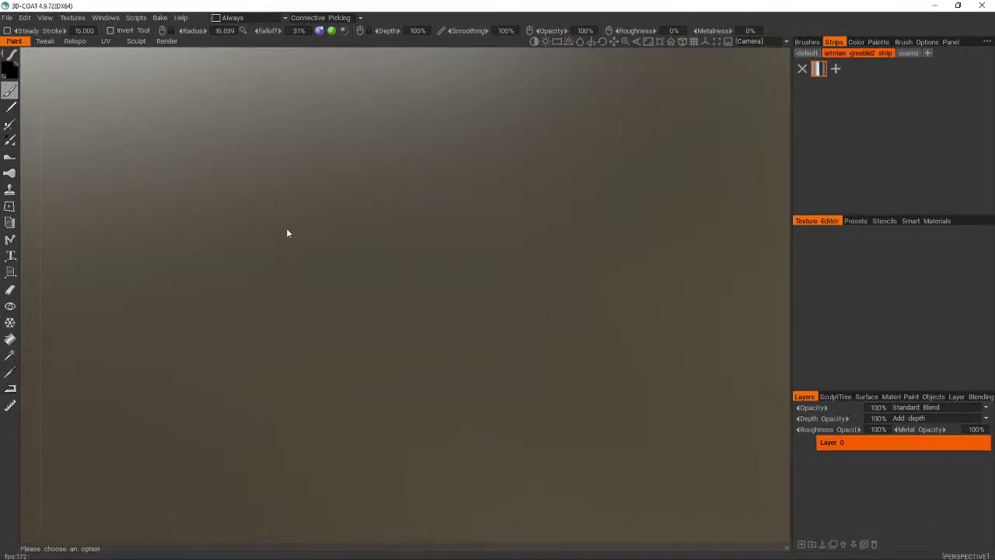
# - Start a new Paint UV Mapped Mesh (Per-Pixel) project and browse for a custom model file
pyautogui.click(7, 17)
pyautogui.click(20, 25)
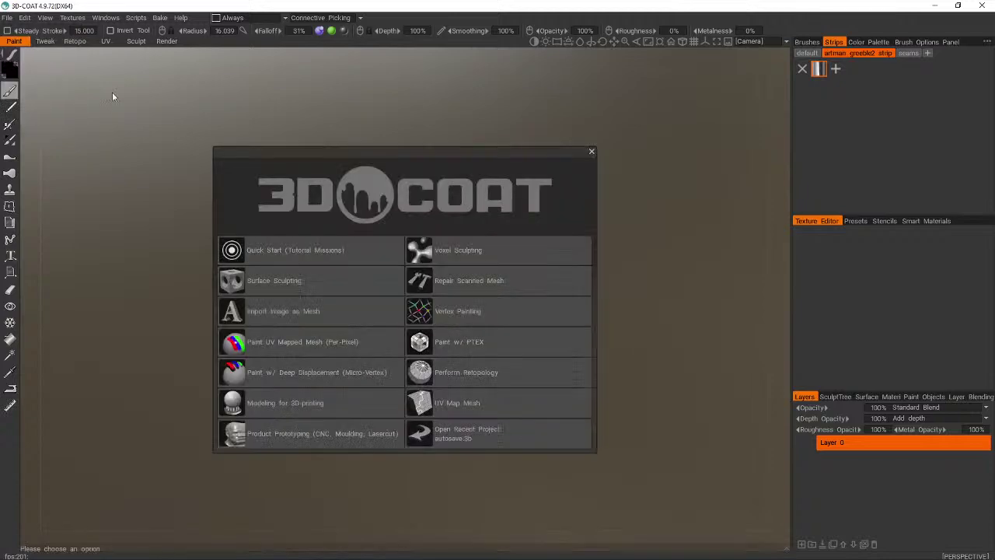
pyautogui.click(337, 347)
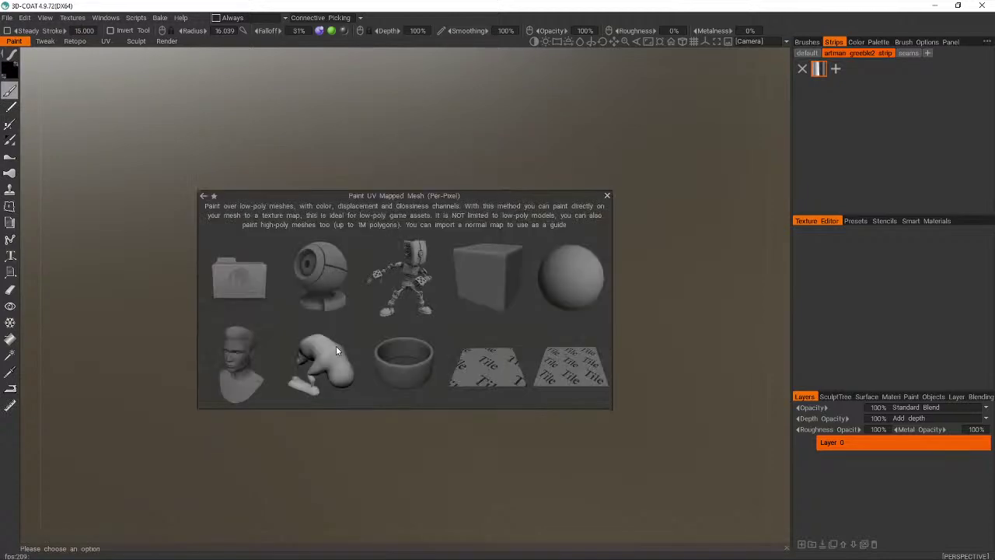
pyautogui.click(234, 287)
# - Load Z3_SpikyHornsUltraRemFixed.fbx from the copied AIW2UnityPrep Z4_SpikyHorns folder path
pyautogui.hotkey('ctrl', 'v')
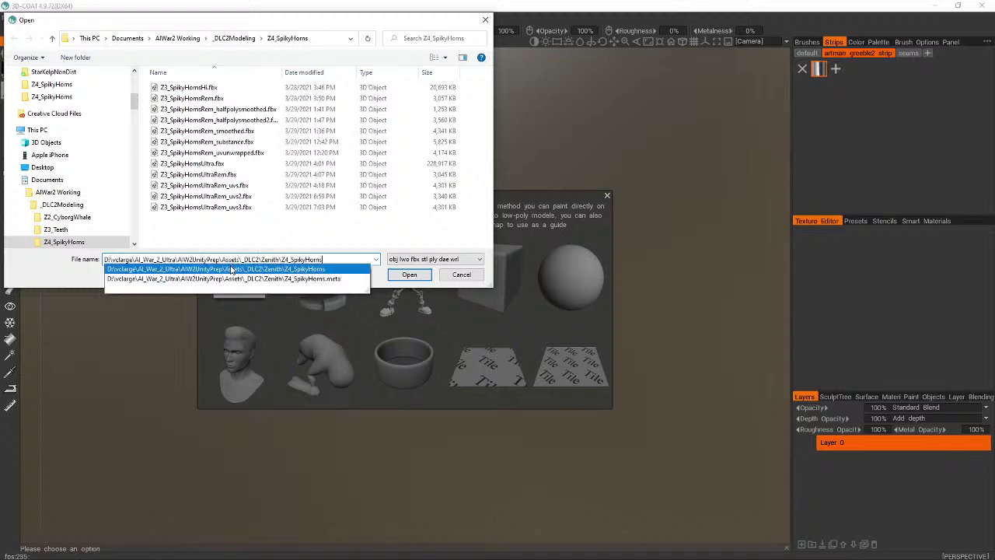
pyautogui.click(231, 269)
pyautogui.press('Return')
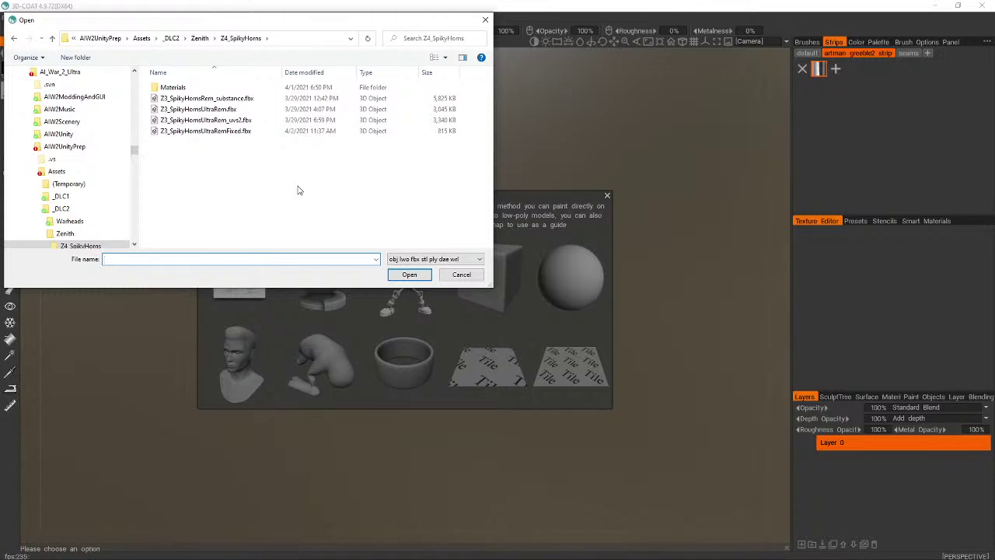
pyautogui.click(339, 507)
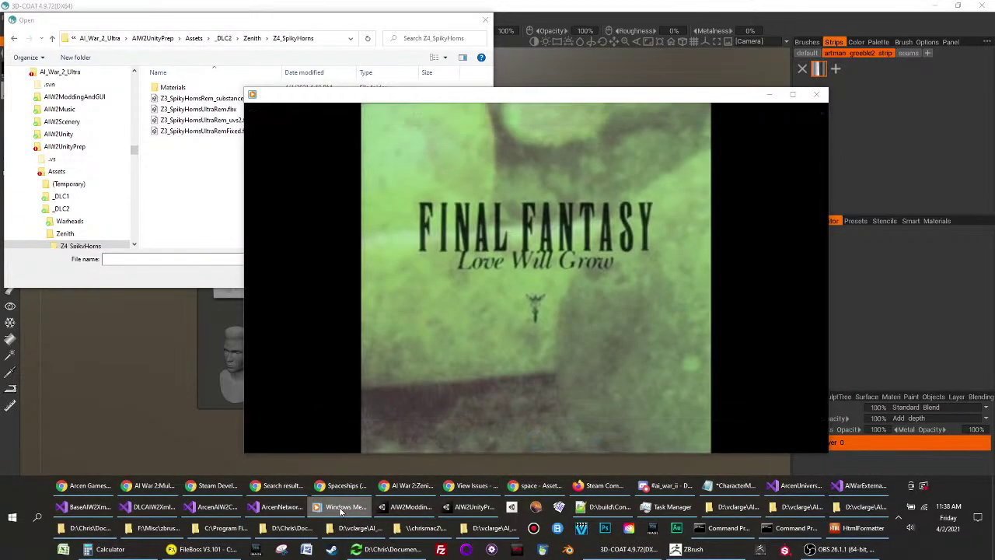
pyautogui.click(340, 507)
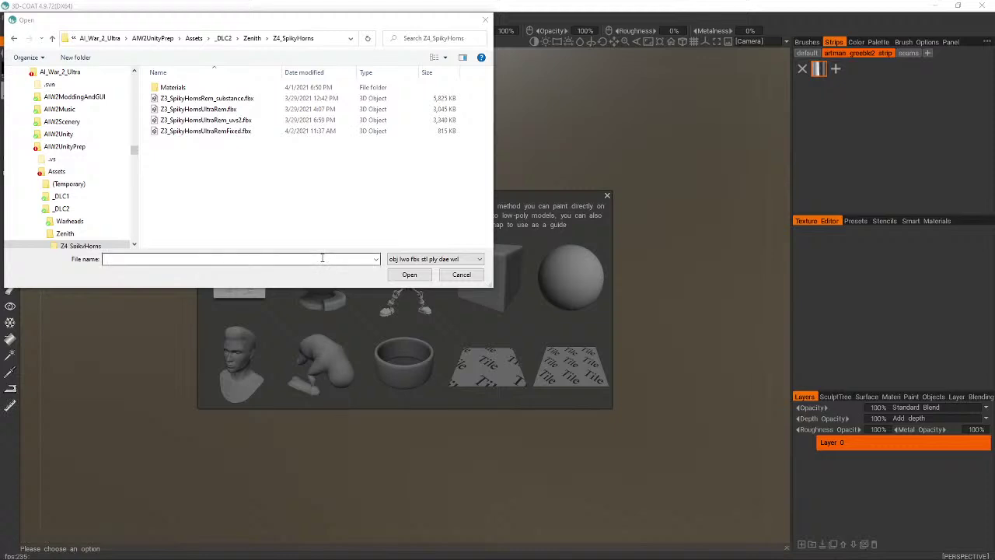
pyautogui.doubleClick(224, 131)
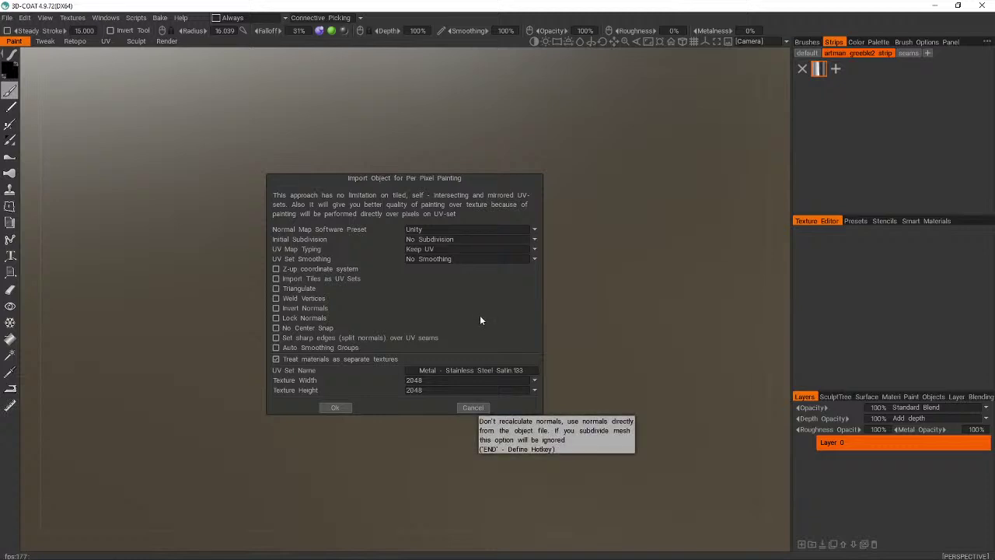
# - Set the import's UV Map Typing to Auto-Mapping and its UV Set Smoothing to Full UV Set Smoothing
pyautogui.click(429, 253)
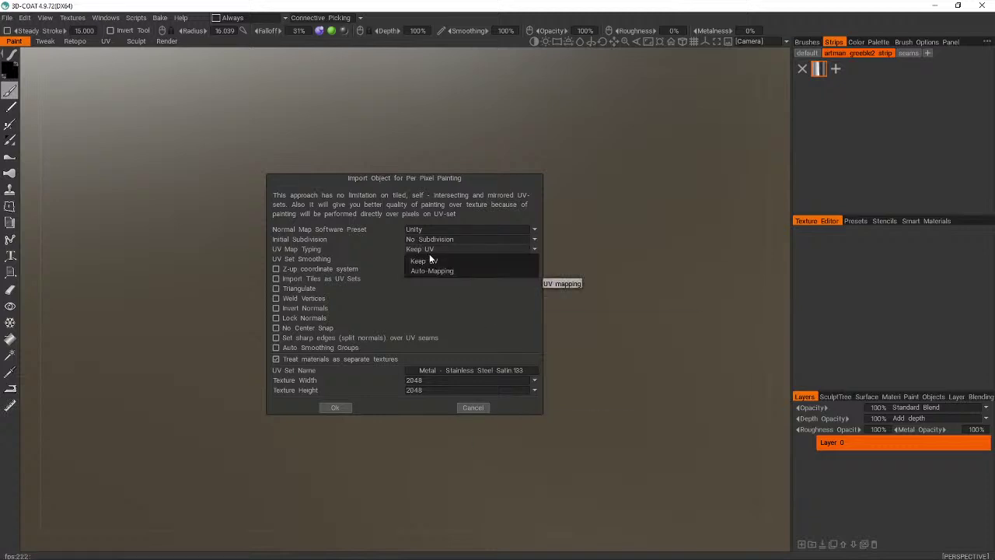
pyautogui.click(440, 272)
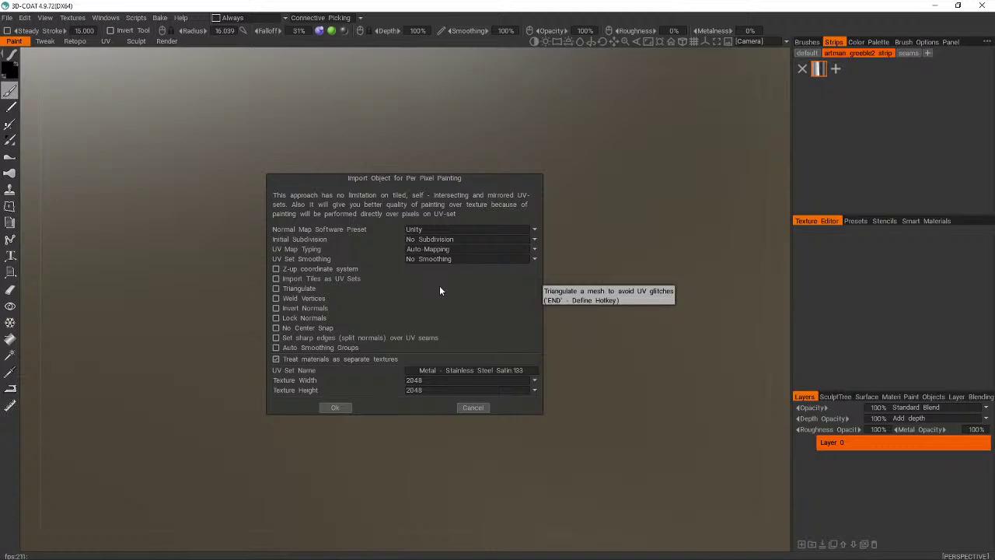
pyautogui.click(441, 258)
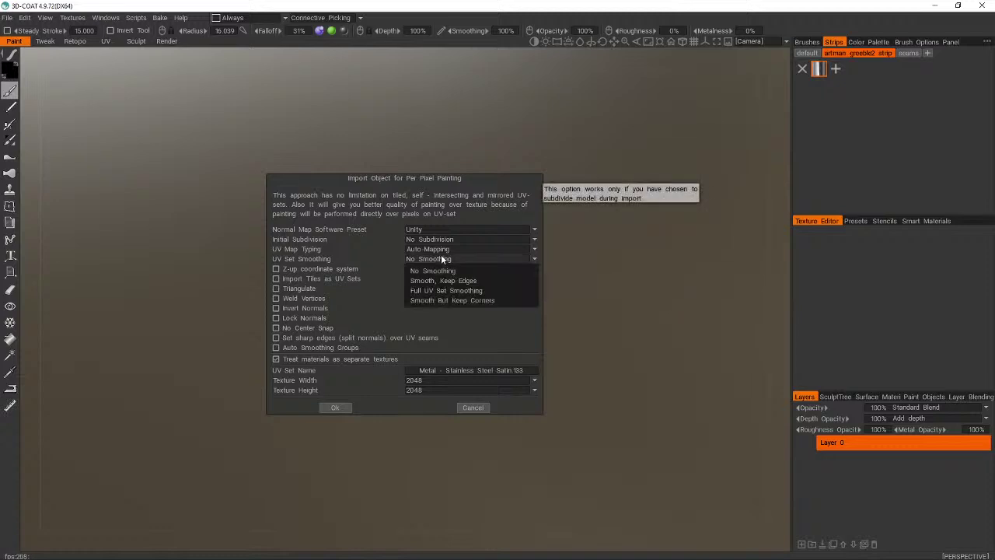
pyautogui.click(498, 290)
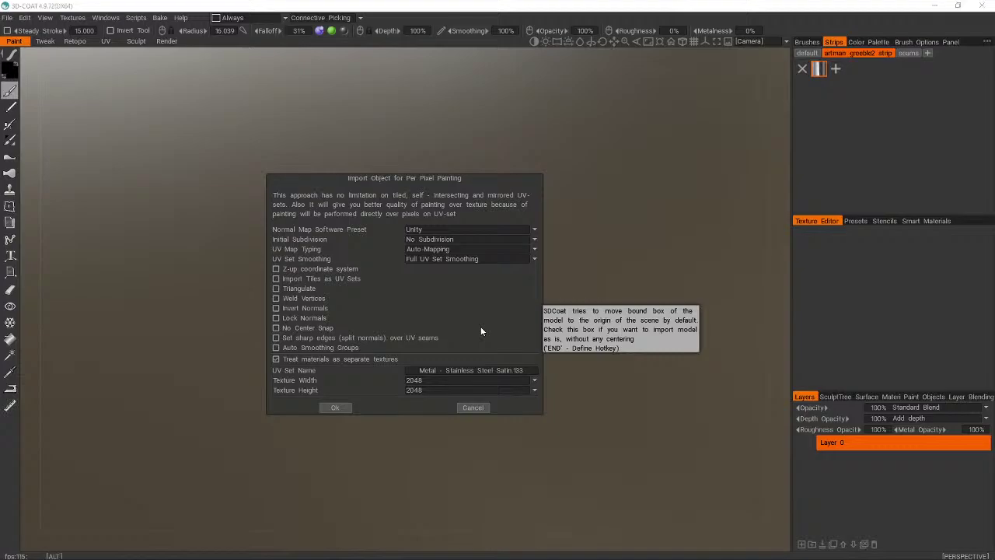
# - Switch to ZBrush and examine the faceting of the spiky horns mesh up close around the large side horn
pyautogui.hotkey('alt', 'Tab')
pyautogui.hotkey('alt', 'Tab')
pyautogui.hotkey('alt', 'Tab')
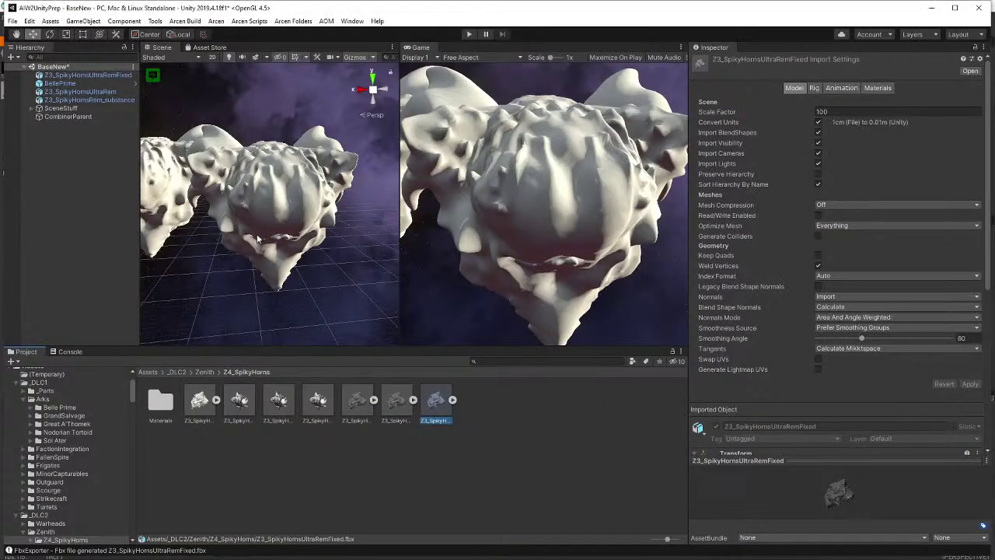
pyautogui.hotkey('alt', 'Tab')
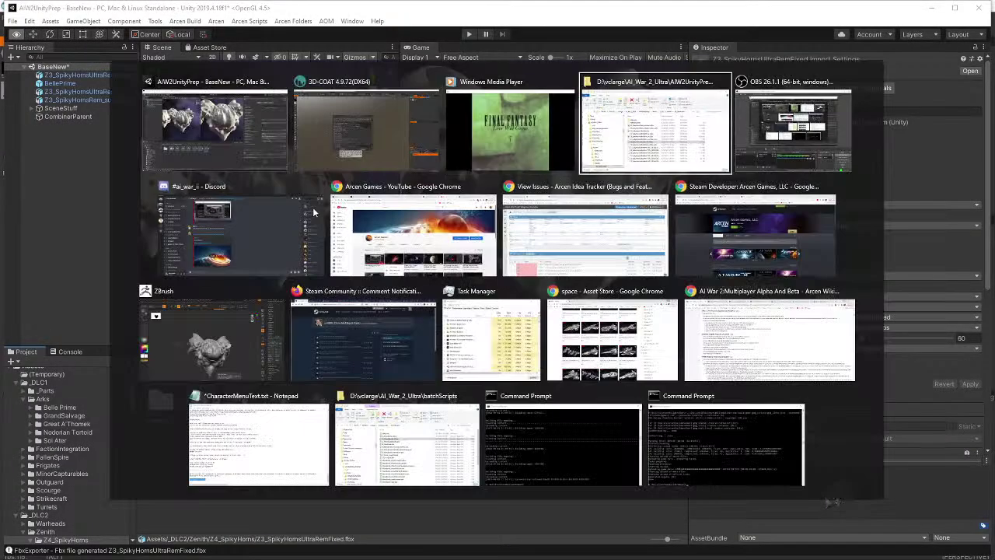
pyautogui.hotkey('alt', 'Tab')
pyautogui.hotkey('alt', 'Tab')
pyautogui.hotkey('alt', 'Tab')
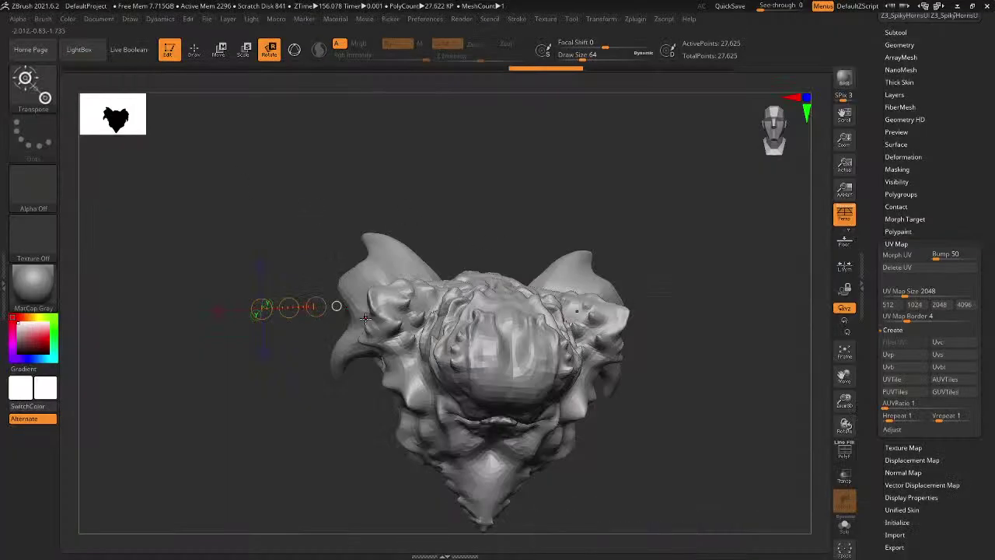
pyautogui.moveTo(365, 316); pyautogui.dragTo(477, 303, button='right')
pyautogui.moveTo(720, 46); pyautogui.dragTo(704, 198, button='right')
pyautogui.moveTo(704, 198)
pyautogui.mouseDown()
pyautogui.moveTo(705, 253)
pyautogui.moveTo(633, 267)
pyautogui.mouseUp()
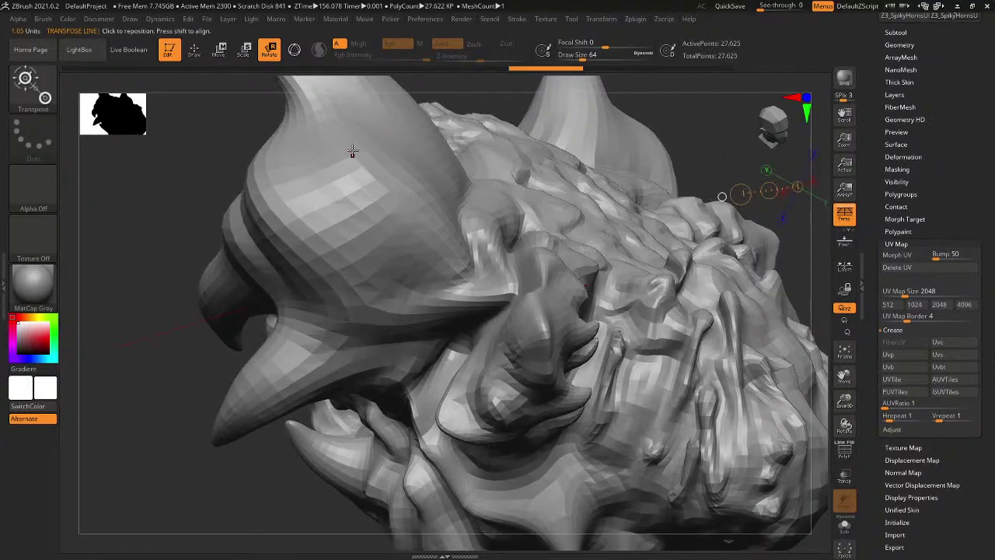
pyautogui.moveTo(334, 281); pyautogui.dragTo(344, 283, button='right')
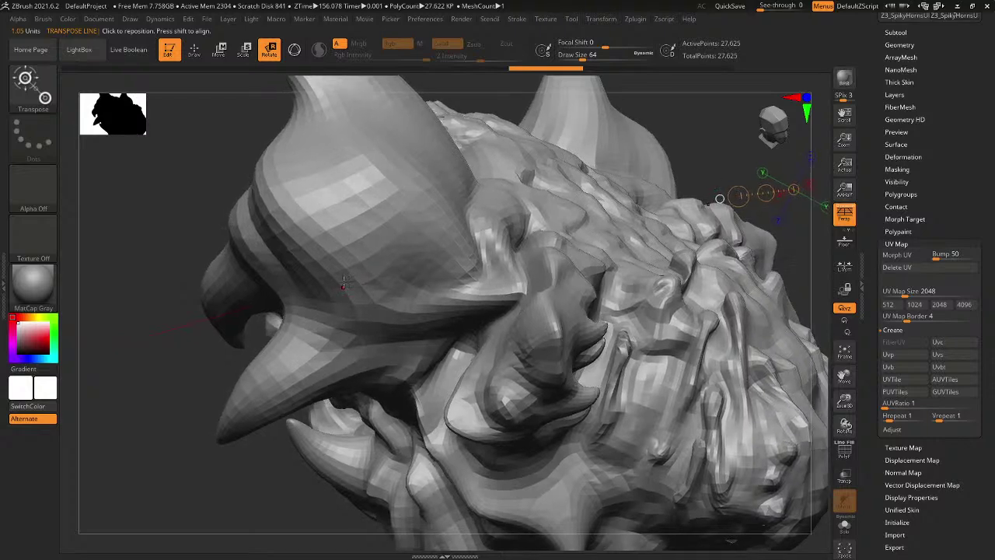
pyautogui.moveTo(343, 283)
pyautogui.mouseDown()
pyautogui.moveTo(345, 294)
pyautogui.moveTo(356, 283)
pyautogui.moveTo(360, 241)
pyautogui.mouseUp()
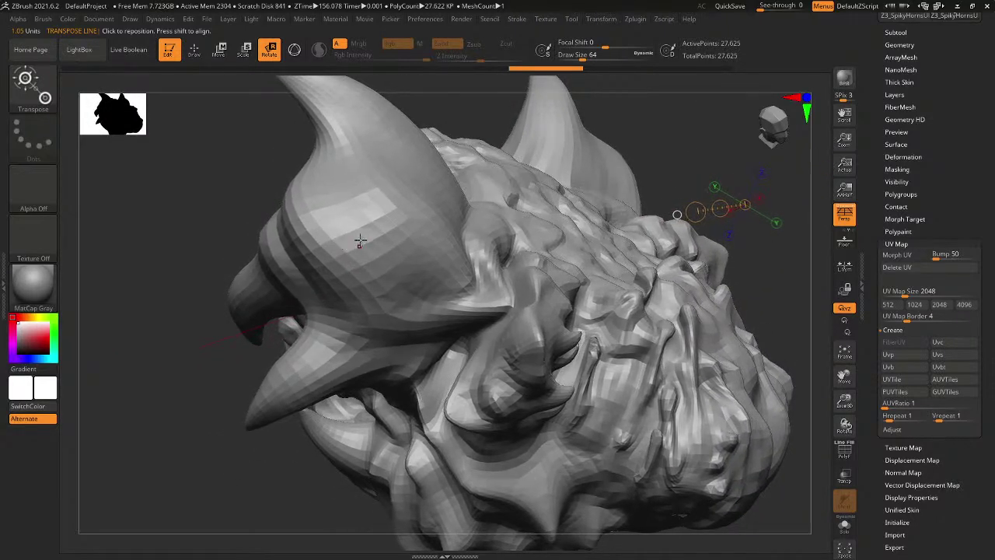
pyautogui.keyDown('ctrl'); pyautogui.moveTo(342, 242); pyautogui.dragTo(321, 259, button='right'); pyautogui.keyUp('ctrl')
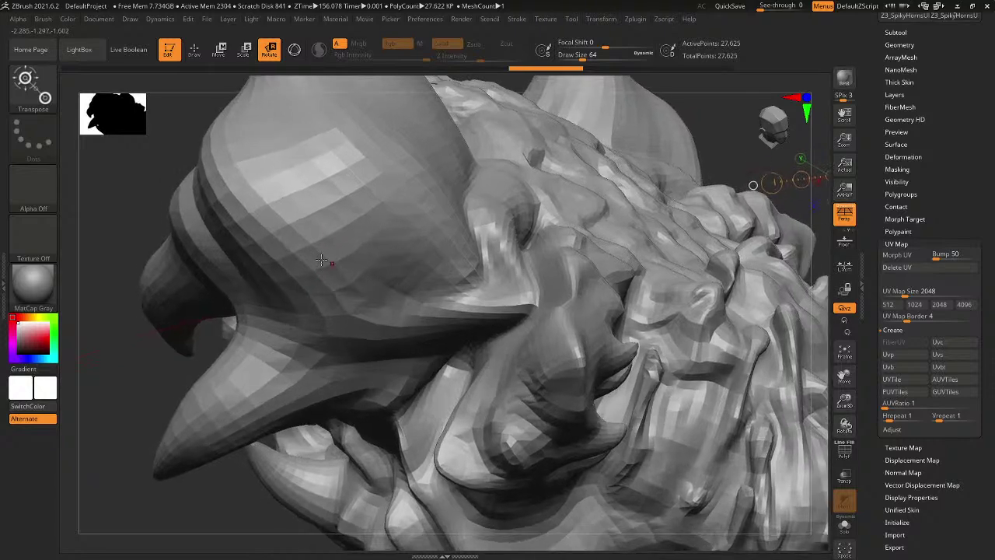
pyautogui.moveTo(322, 260)
pyautogui.mouseDown()
pyautogui.moveTo(337, 239)
pyautogui.moveTo(309, 215)
pyautogui.moveTo(337, 229)
pyautogui.moveTo(318, 202)
pyautogui.moveTo(338, 231)
pyautogui.moveTo(333, 243)
pyautogui.mouseUp()
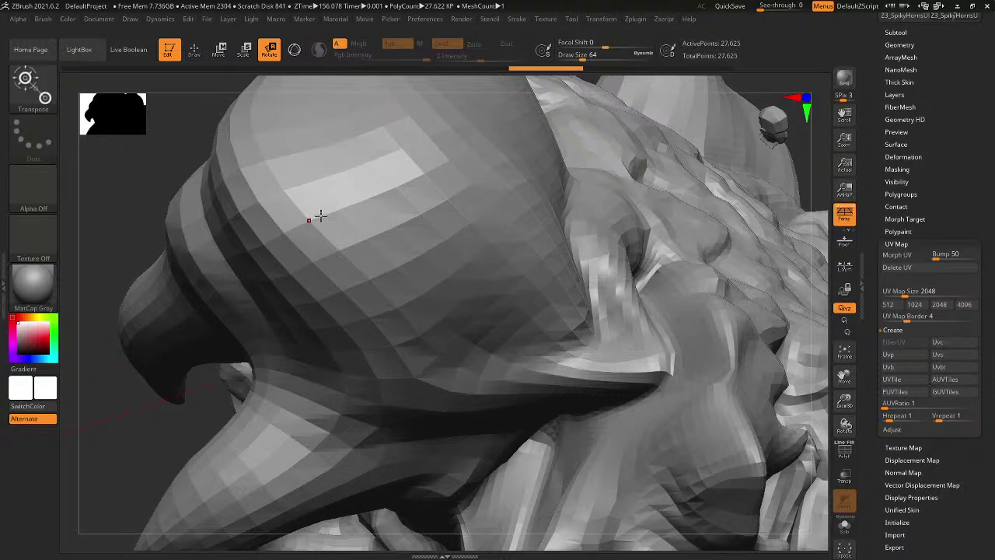
# - Switch back to 3D-Coat and enable Weld Vertices in the pending per-pixel painting import
pyautogui.hotkey('alt', 'Tab')
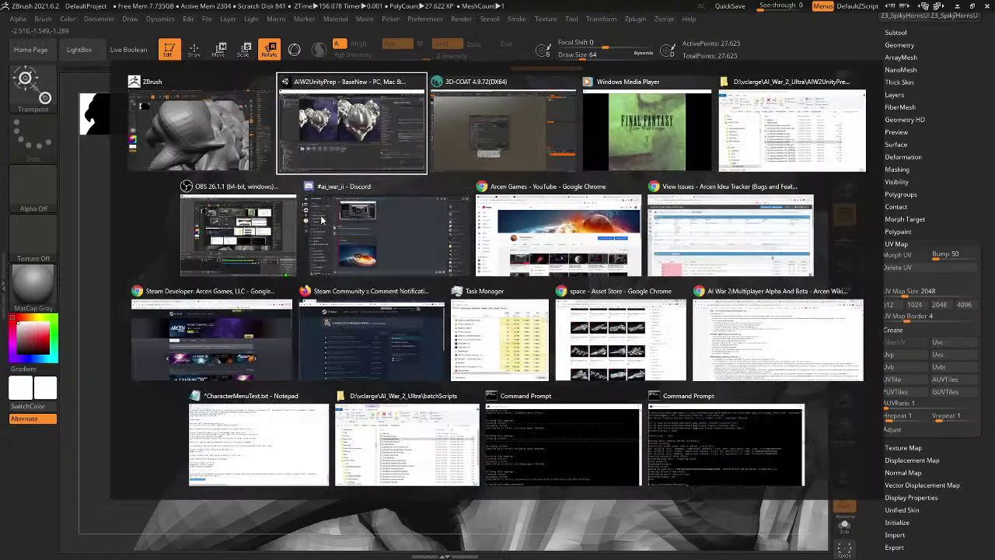
pyautogui.hotkey('alt', 'Tab')
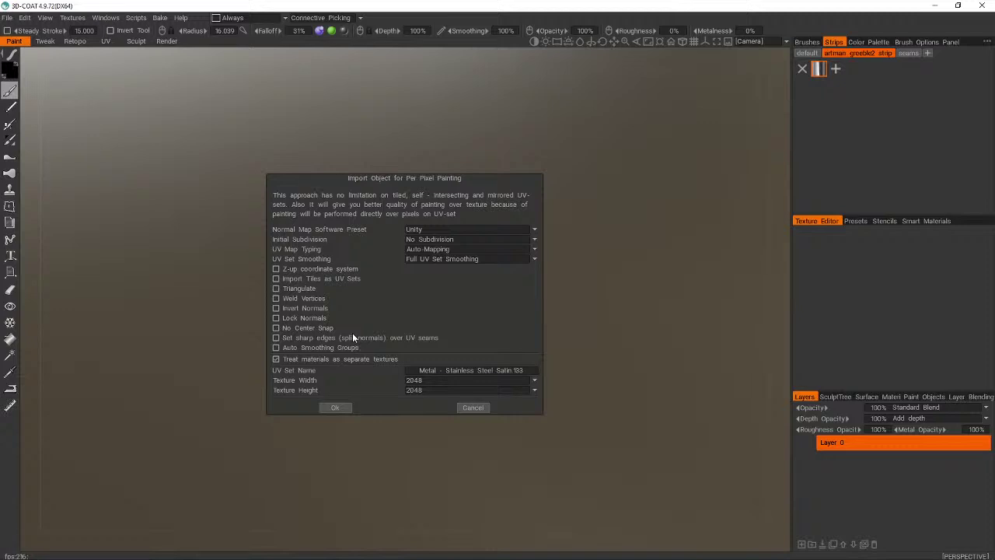
pyautogui.click(326, 298)
# - Name the UV set MainUVs and run the per-pixel painting import at 2048 texture width and height
pyautogui.click(527, 370)
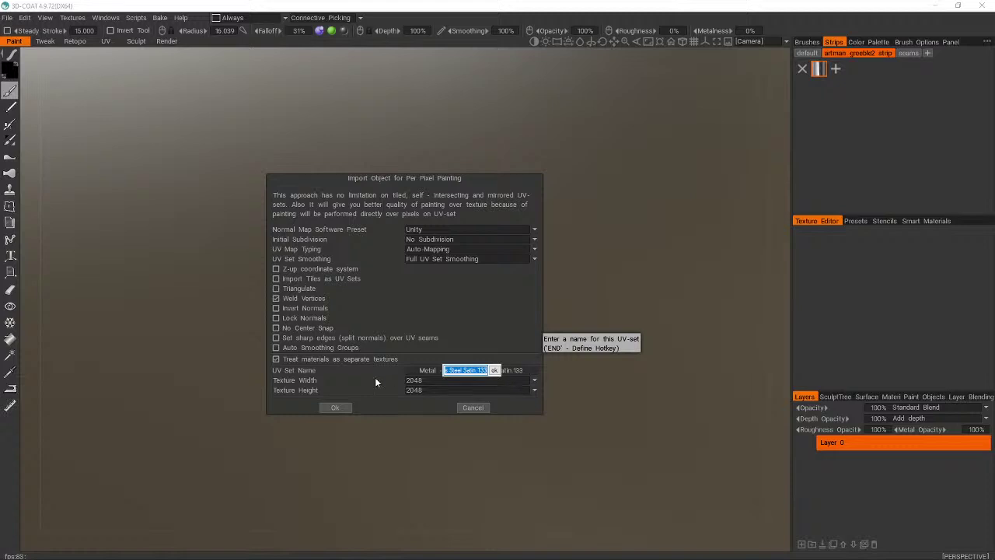
pyautogui.click(357, 388)
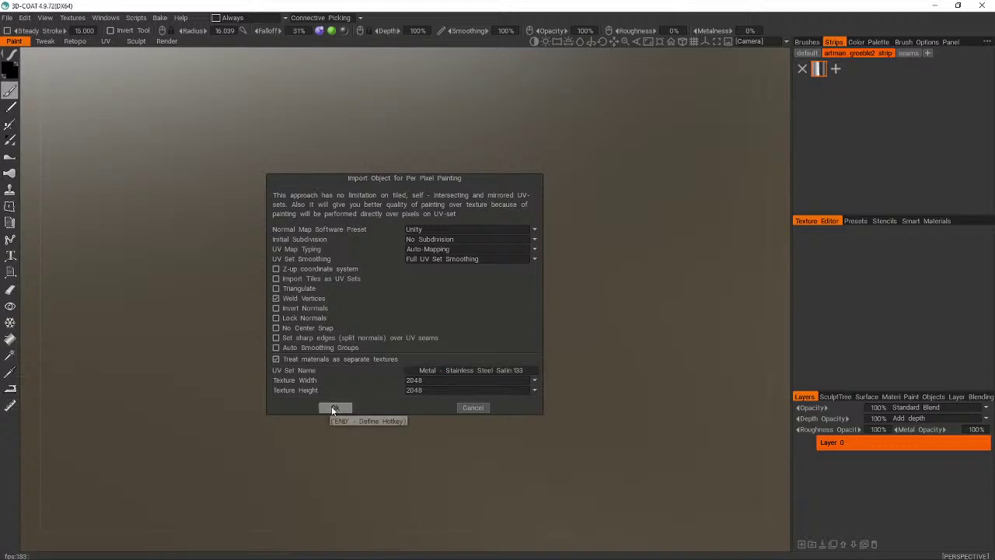
pyautogui.click(511, 371)
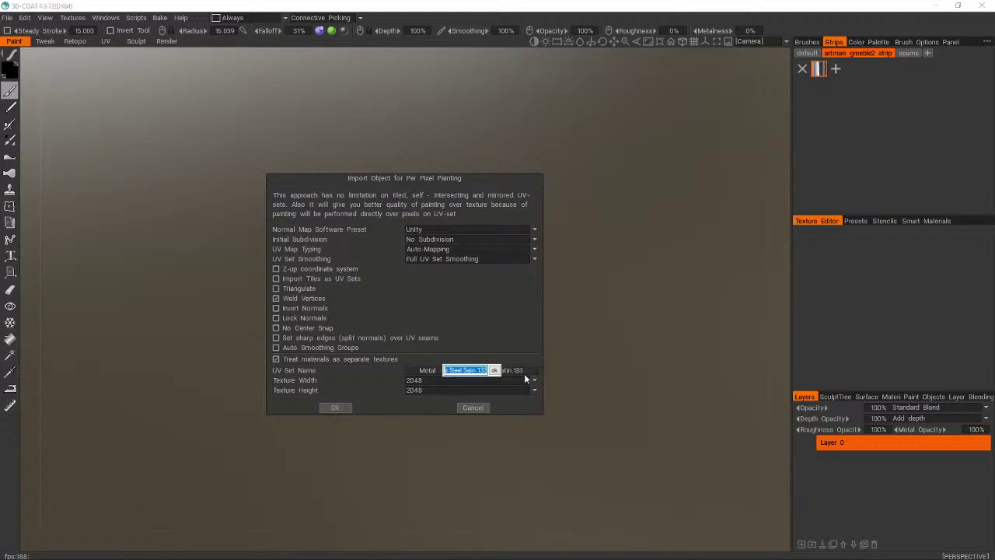
pyautogui.write('MainUVs')
pyautogui.press('Return')
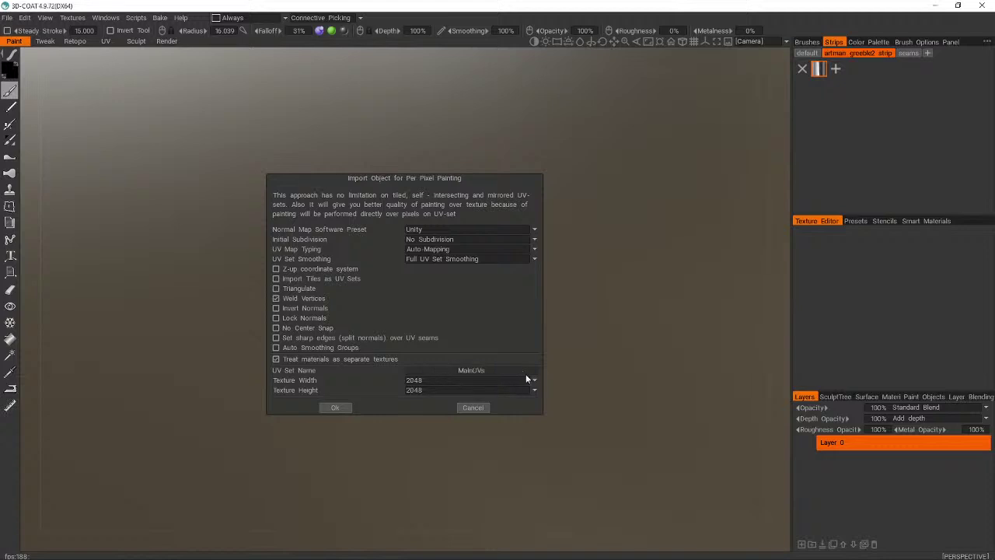
pyautogui.click(336, 407)
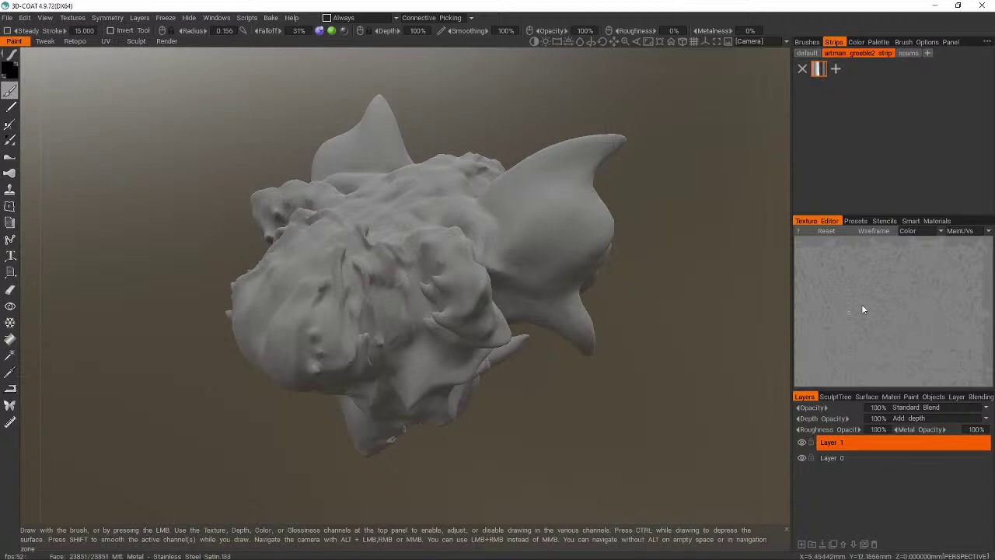
pyautogui.keyDown('alt'); pyautogui.moveTo(404, 311); pyautogui.dragTo(640, 299); pyautogui.keyUp('alt')
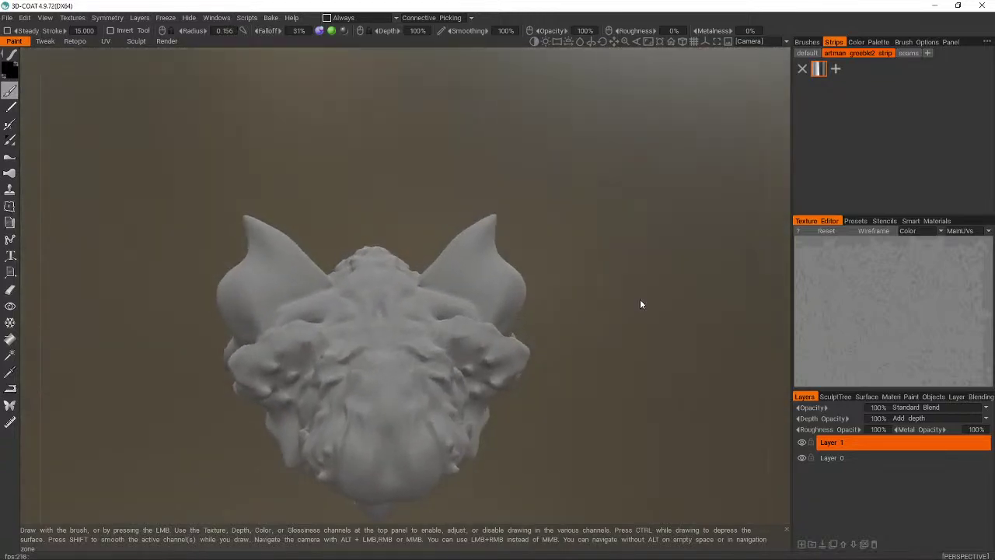
pyautogui.moveTo(378, 310)
pyautogui.keyDown('alt'); pyautogui.mouseDown()
pyautogui.moveTo(373, 318)
pyautogui.moveTo(373, 300)
pyautogui.moveTo(377, 308)
pyautogui.mouseUp(); pyautogui.keyUp('alt')
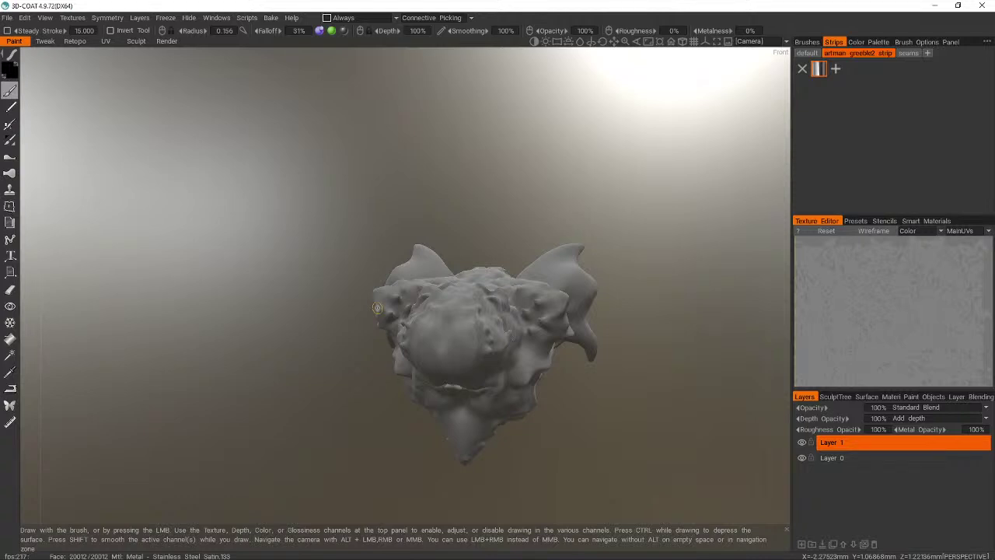
pyautogui.keyDown('alt'); pyautogui.moveTo(377, 308); pyautogui.dragTo(377, 307); pyautogui.keyUp('alt')
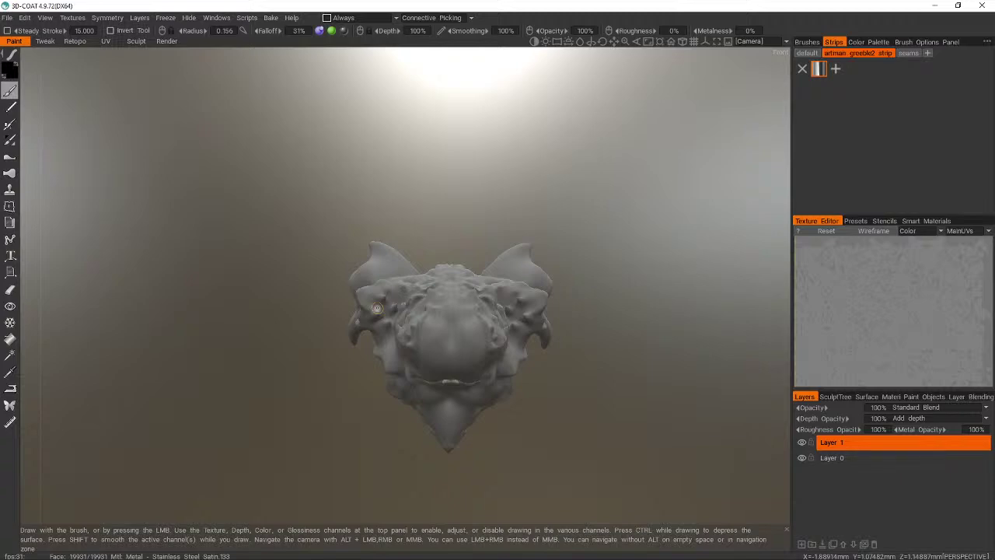
pyautogui.keyDown('alt'); pyautogui.moveTo(377, 308); pyautogui.dragTo(377, 308); pyautogui.keyUp('alt')
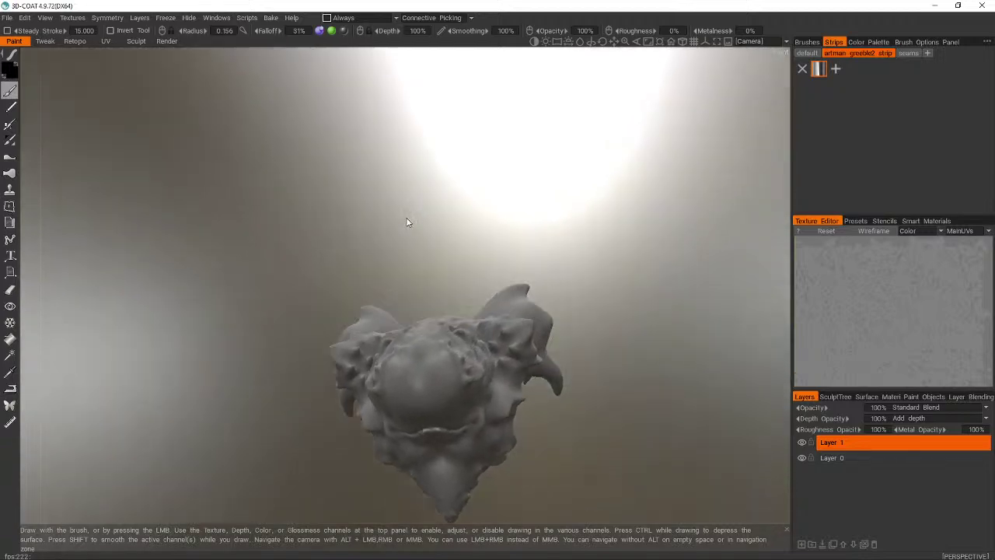
# - Switch to Unity and assign the BasSurface_Color material to Z3_SpikyHornsUltraRemFixed to preview texture mapping on it
pyautogui.hotkey('alt', 'Tab')
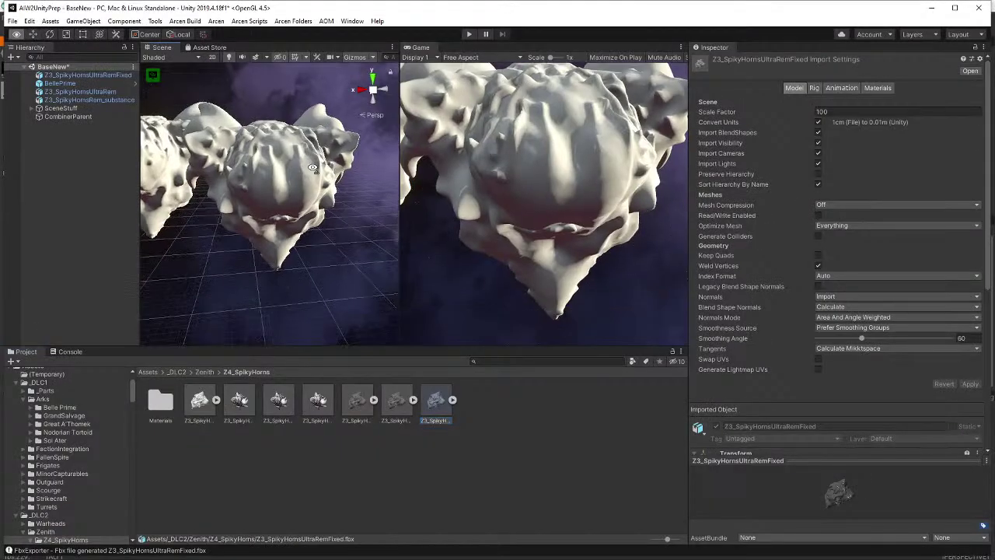
pyautogui.click(80, 75)
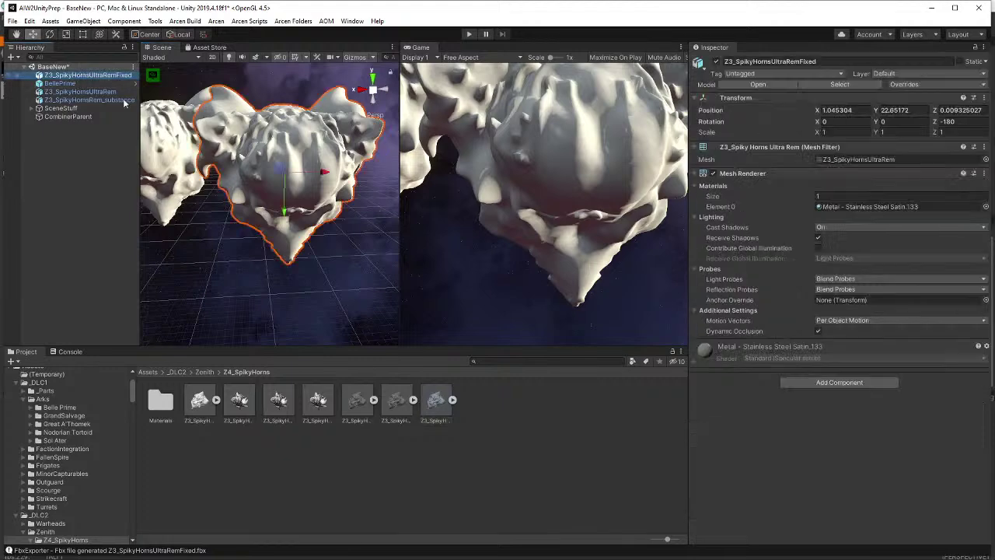
pyautogui.click(979, 207)
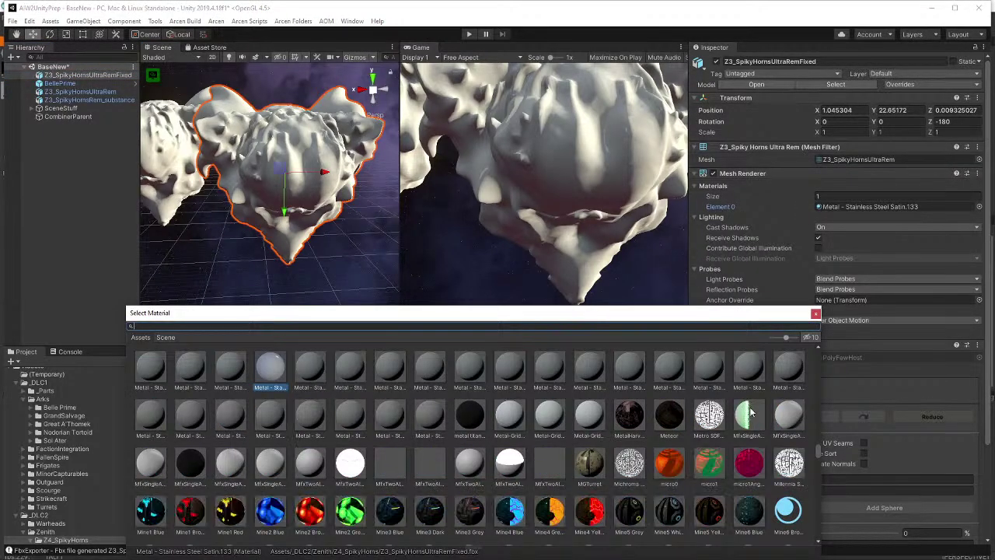
pyautogui.moveTo(815, 450); pyautogui.dragTo(821, 370)
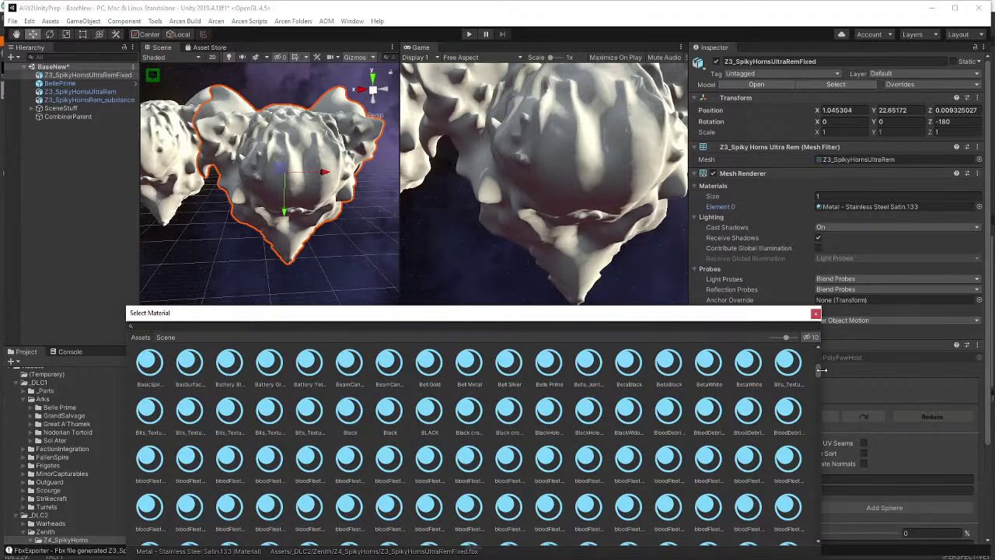
pyautogui.doubleClick(189, 362)
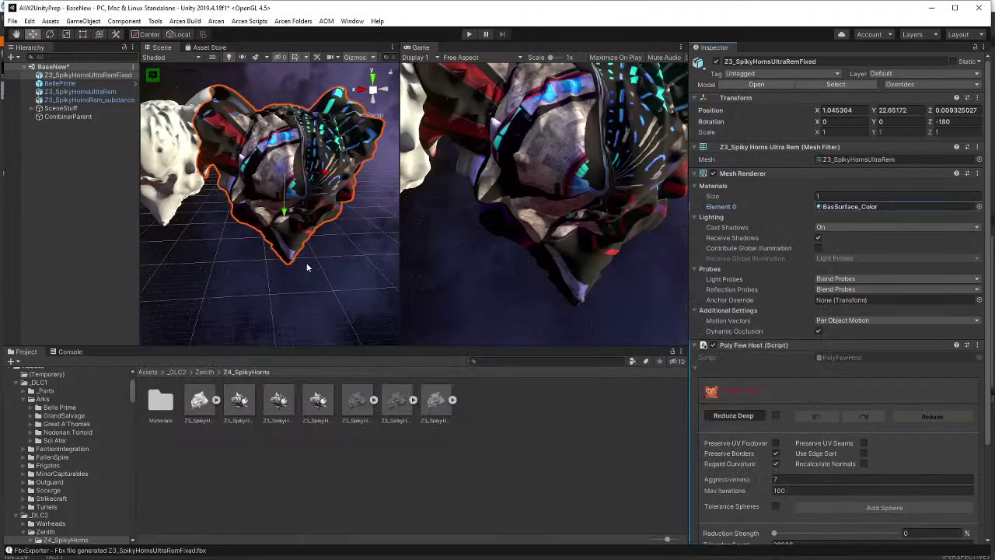
pyautogui.moveTo(307, 267); pyautogui.dragTo(318, 215, button='right')
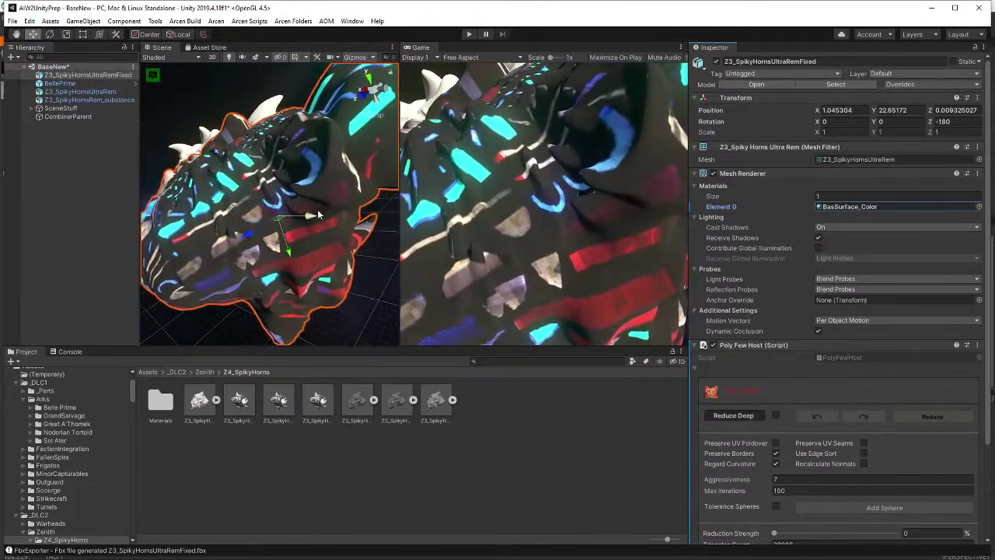
# - Assign the BeamCannon_1_Diff_DireGuardPost material to the selected spiky horns mesh and look through its shader properties
pyautogui.click(979, 206)
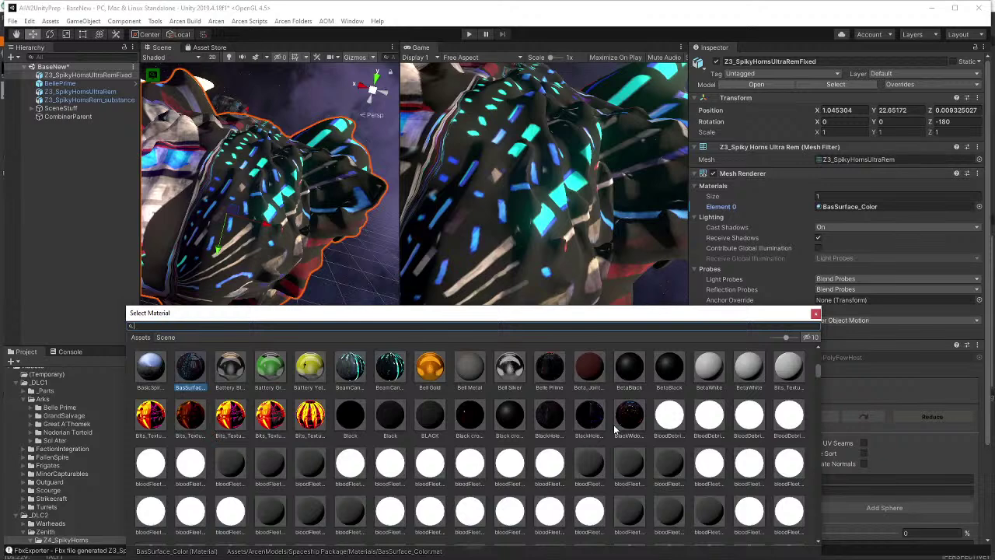
pyautogui.click(391, 370)
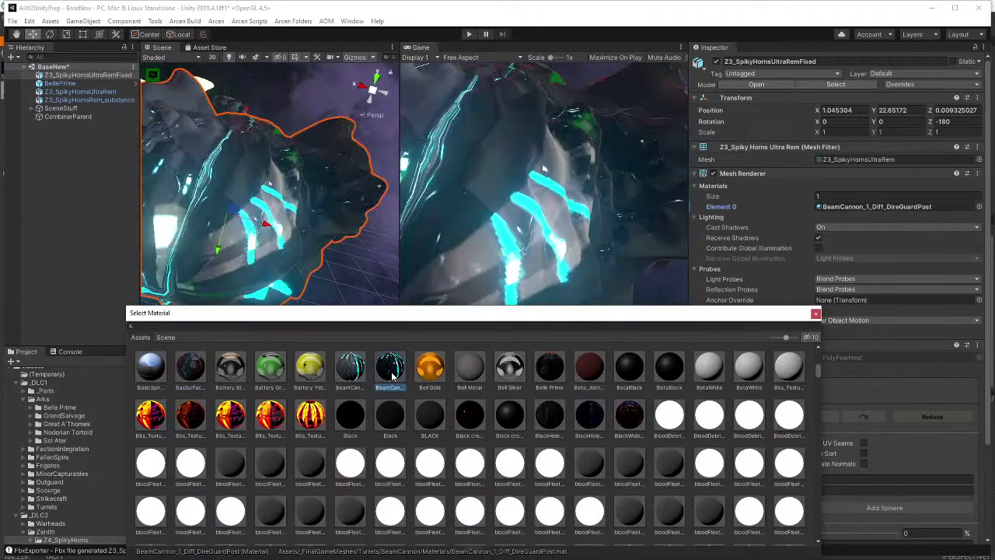
pyautogui.doubleClick(391, 372)
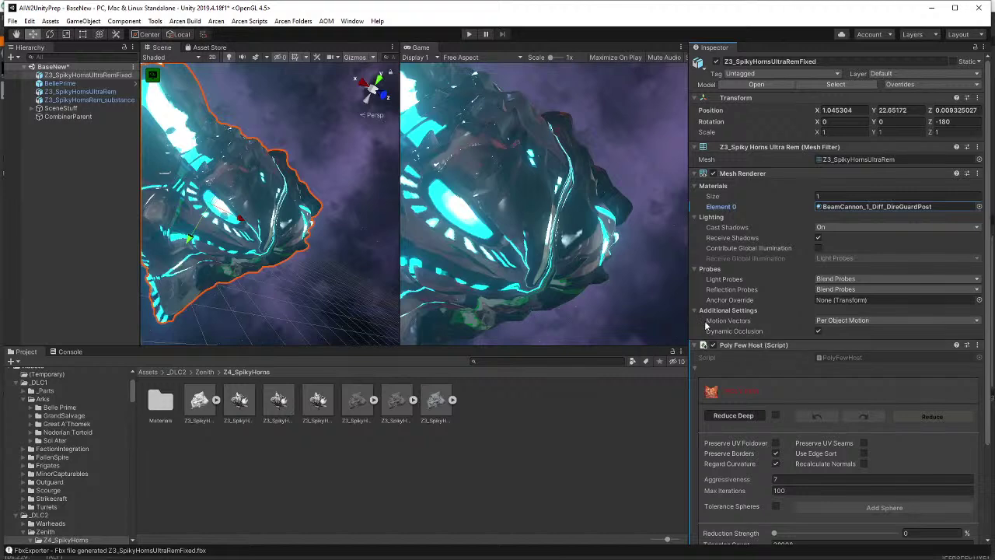
pyautogui.scroll(-3, 825, 273)
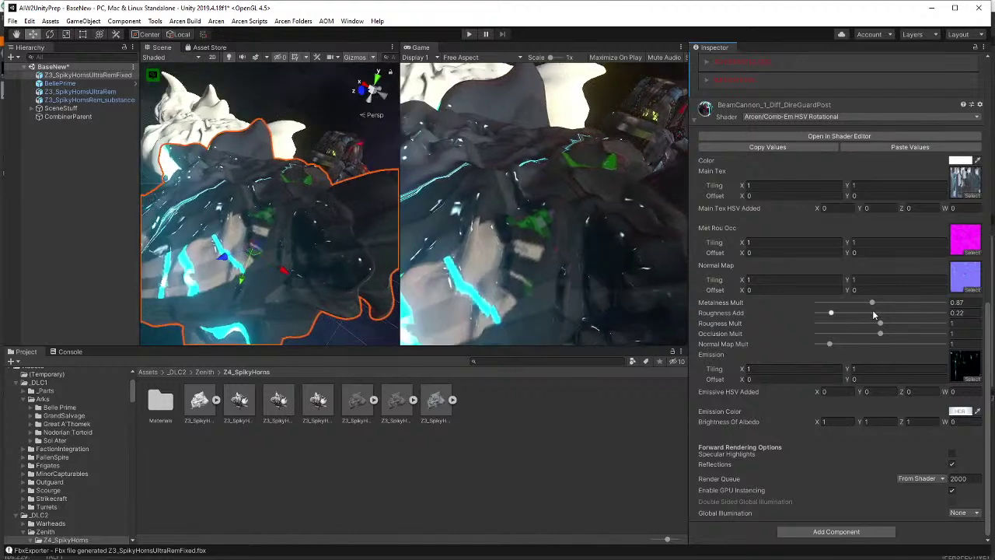
pyautogui.scroll(10, 902, 342)
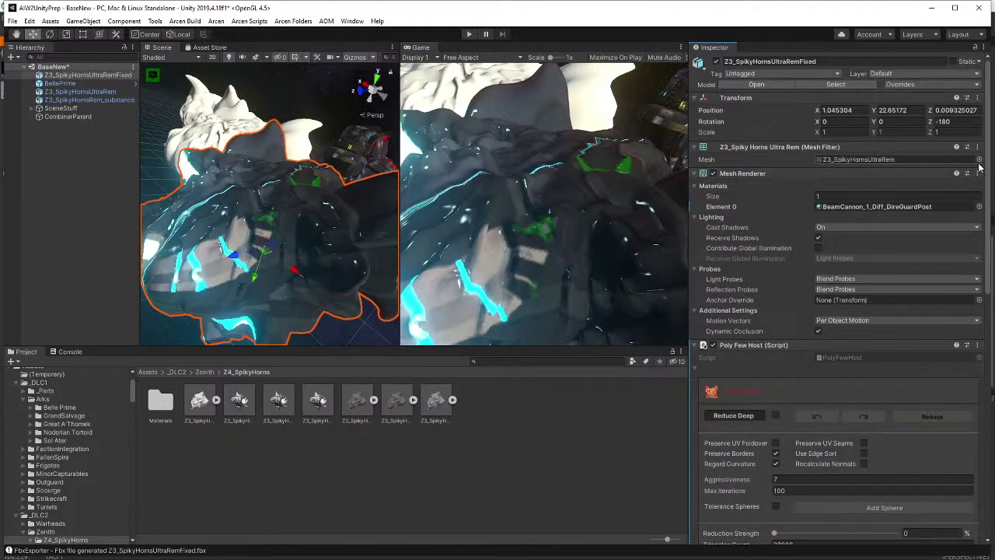
# - Change the spiky horns mesh's material to BeamCannon_1_Diff and expand its shader properties for review
pyautogui.click(979, 206)
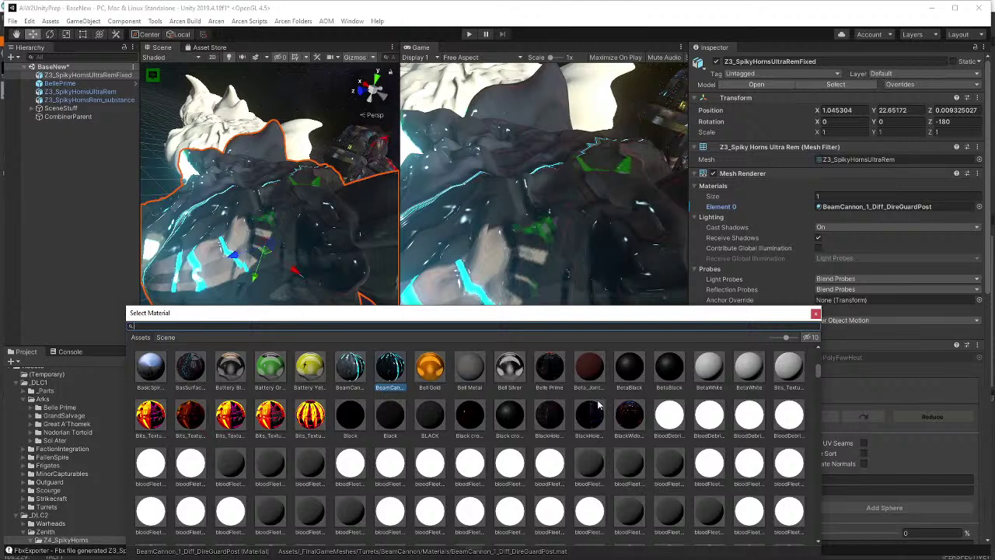
pyautogui.click(352, 369)
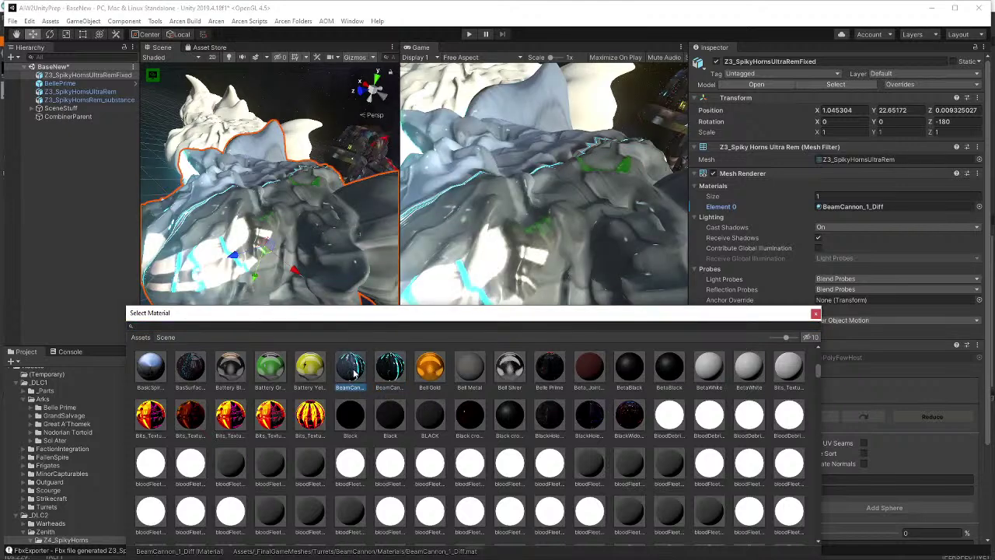
pyautogui.doubleClick(353, 373)
pyautogui.scroll(-3, 801, 335)
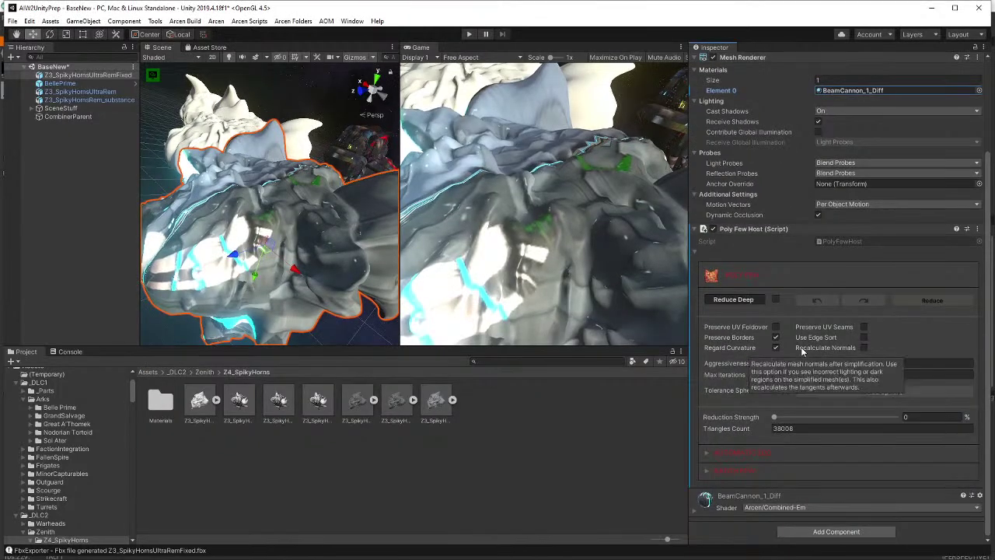
pyautogui.click(695, 513)
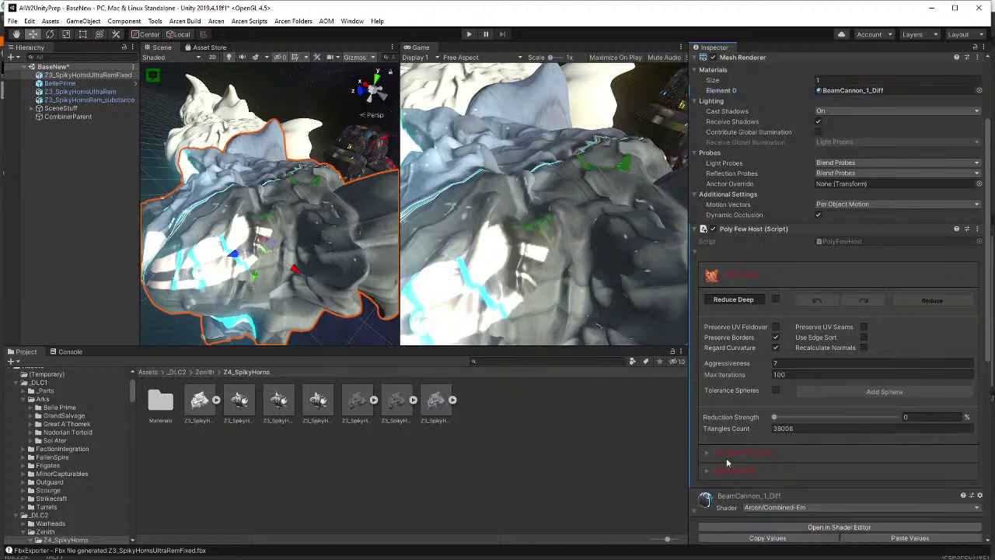
pyautogui.scroll(-5, 738, 466)
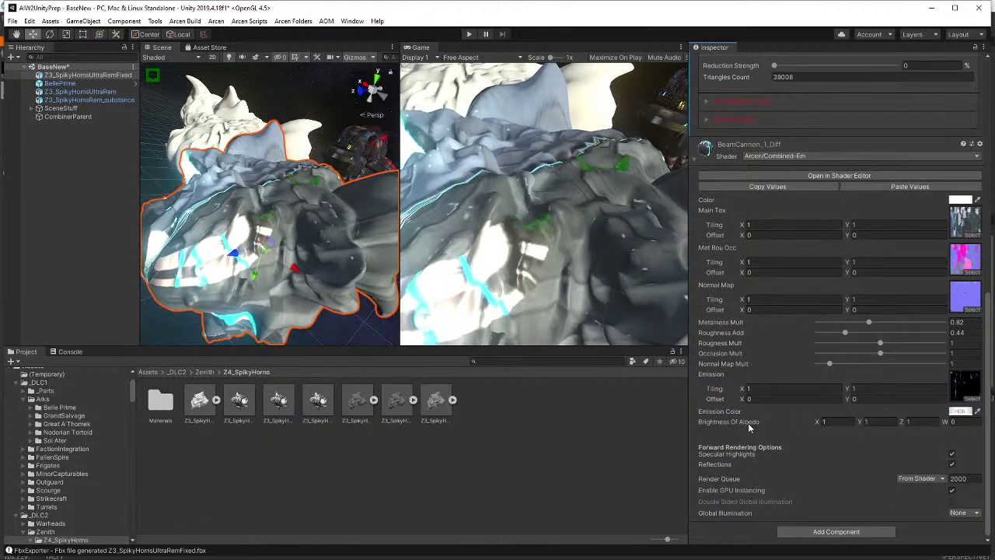
pyautogui.scroll(10, 749, 427)
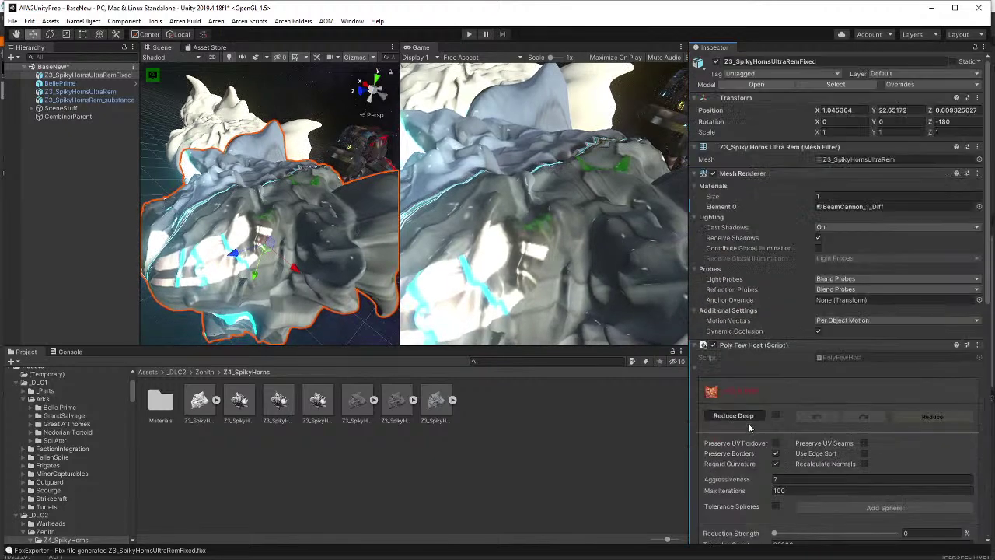
pyautogui.click(979, 207)
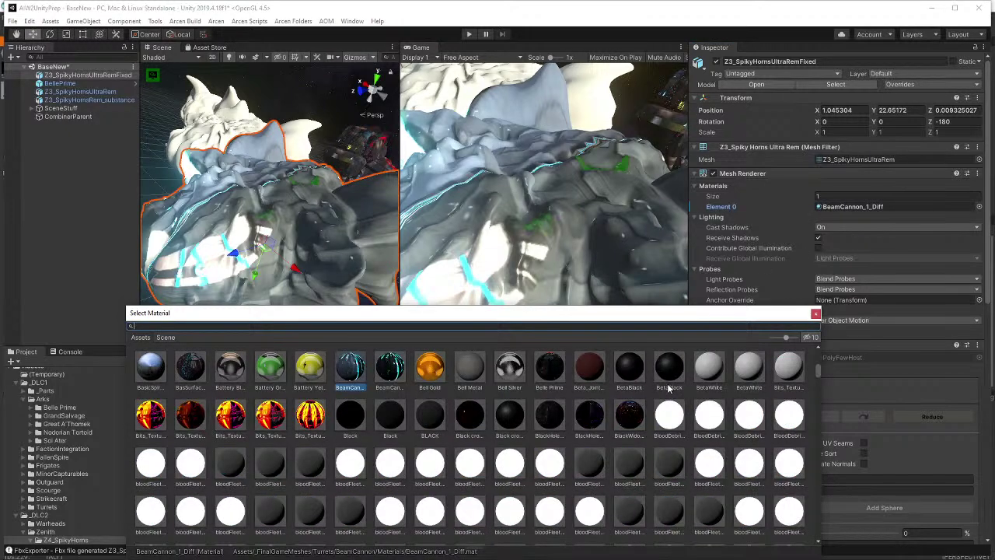
pyautogui.scroll(-5, 669, 387)
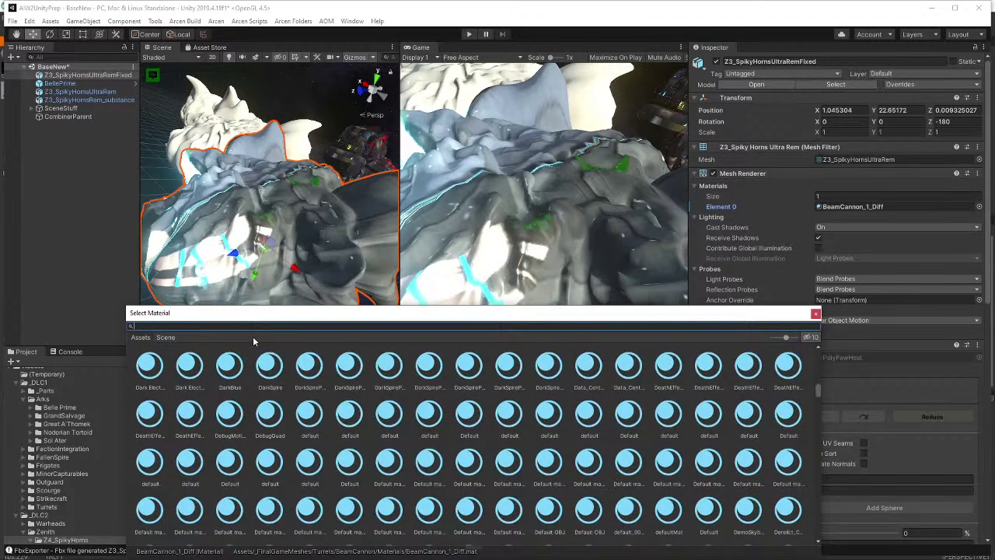
pyautogui.click(101, 375)
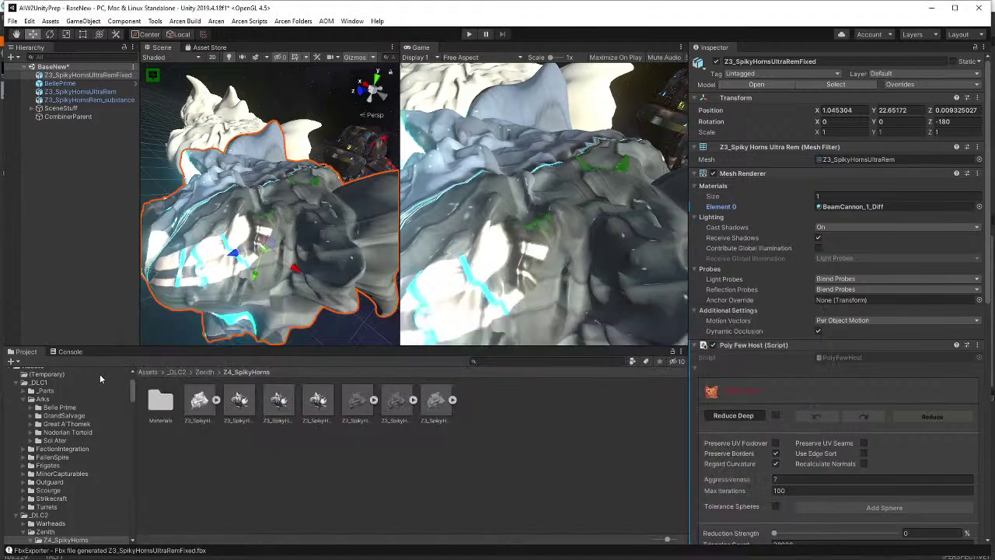
# - Open the Belle Prime folder under the _DLC1 Arks assets and select the BellePrime prefab to inspect it
pyautogui.click(59, 407)
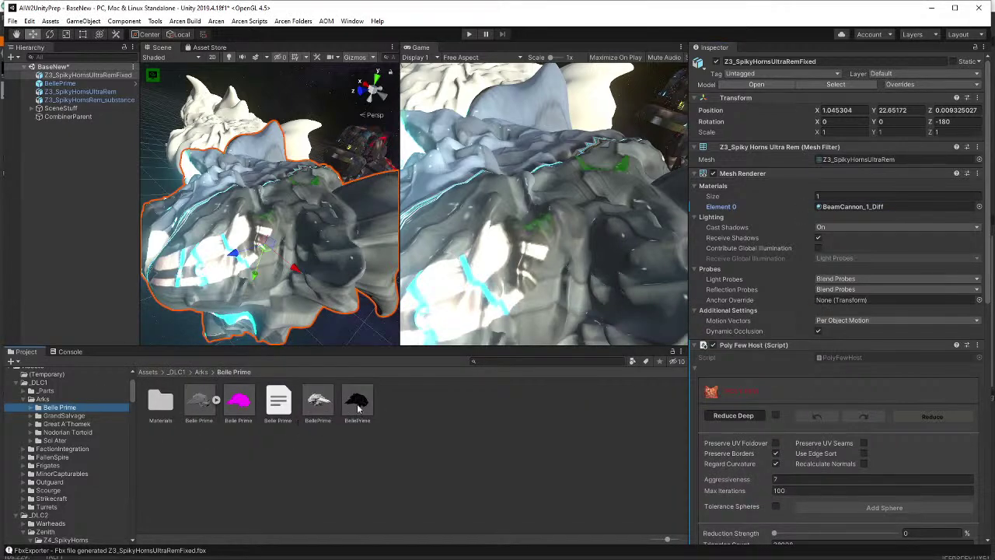
pyautogui.click(364, 408)
pyautogui.click(366, 150)
pyautogui.keyDown('alt'); pyautogui.moveTo(334, 220); pyautogui.dragTo(315, 236); pyautogui.keyUp('alt')
pyautogui.click(315, 241)
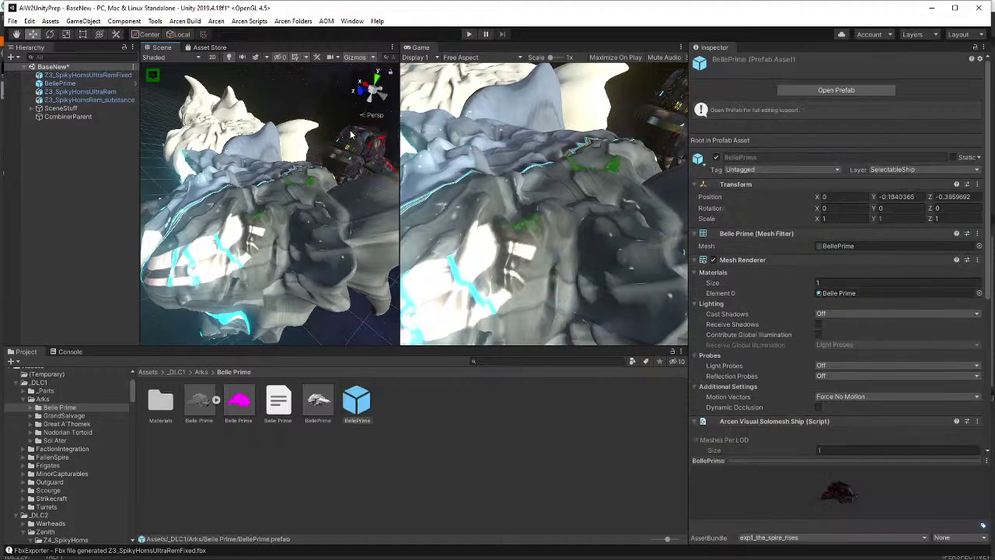
# - Undo the test material assignments on the spiky horns mesh, and select and frame the BellePrime ship in the scene
pyautogui.hotkey('ctrl', 'z')
pyautogui.click(356, 155)
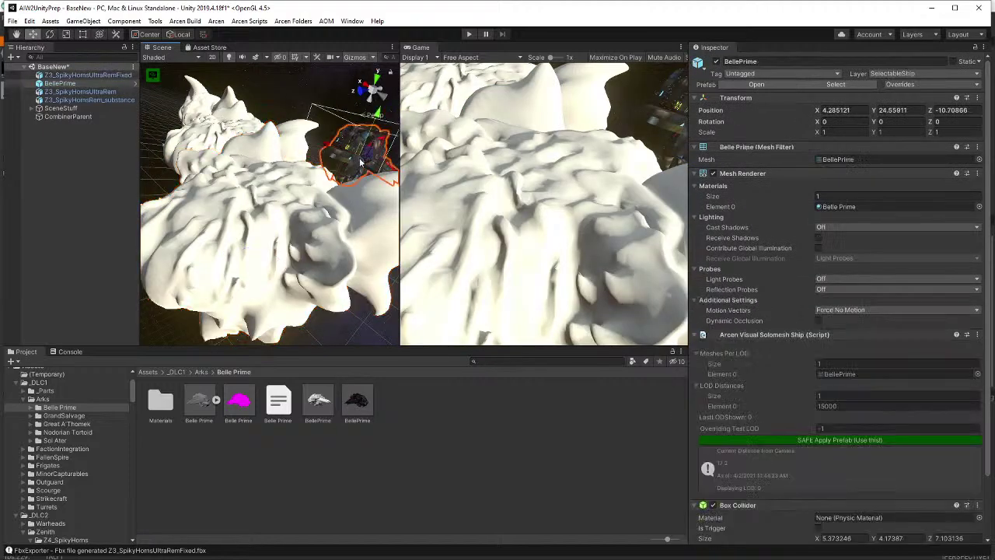
pyautogui.press('f')
pyautogui.scroll(3, 378, 168)
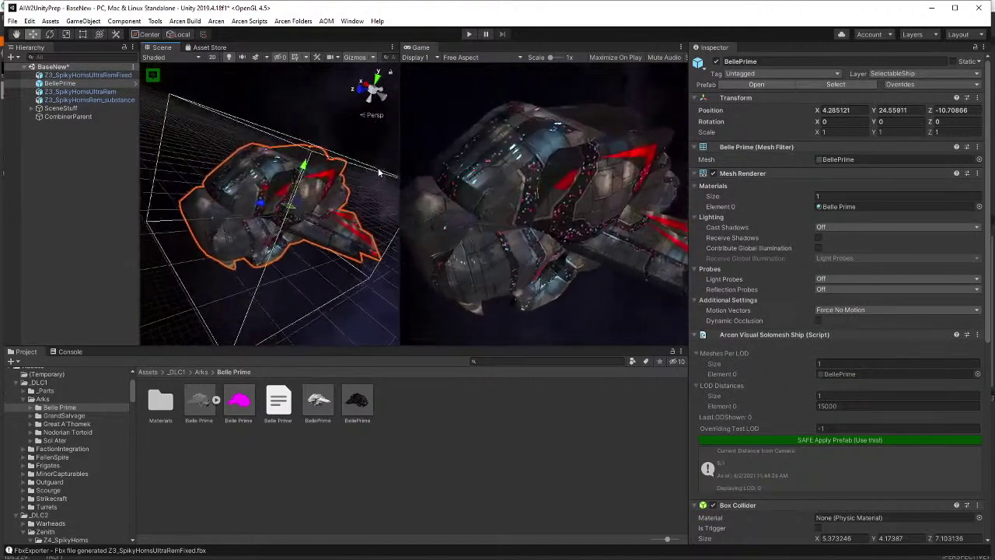
# - Review the Belle Prime material's shader properties and locate its HDRI Reflection Cubemap texture in the project
pyautogui.scroll(-1, 378, 167)
pyautogui.scroll(-7, 838, 346)
pyautogui.click(704, 499)
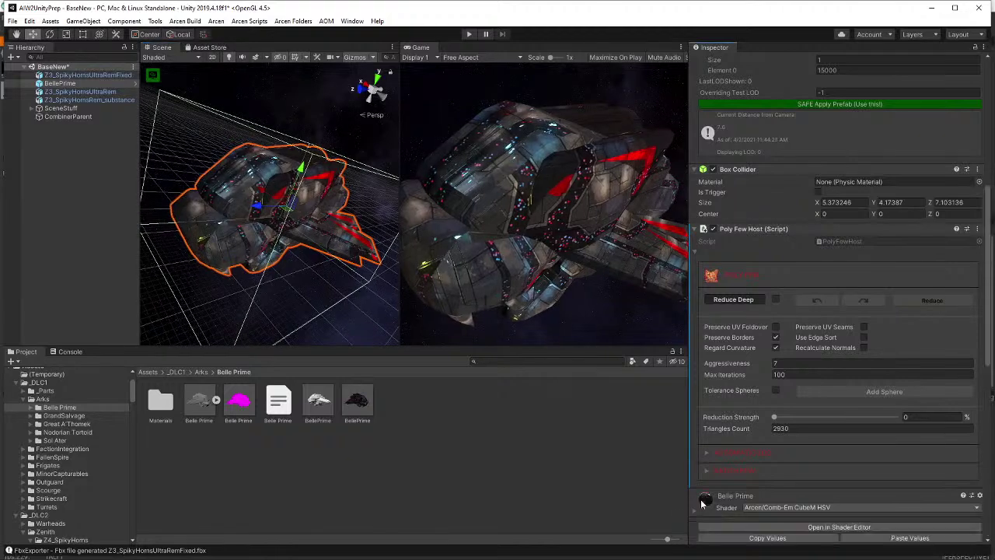
pyautogui.scroll(-5, 749, 373)
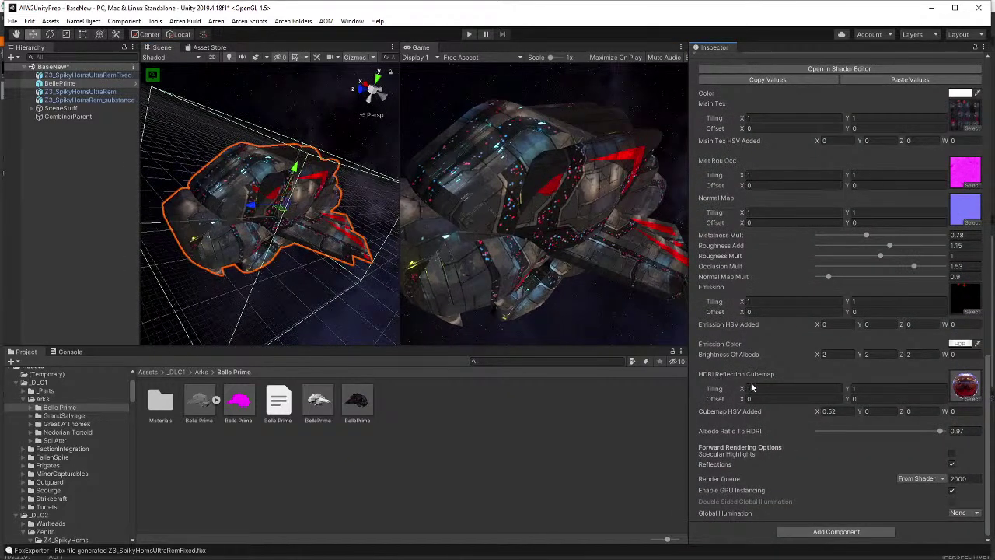
pyautogui.click(964, 386)
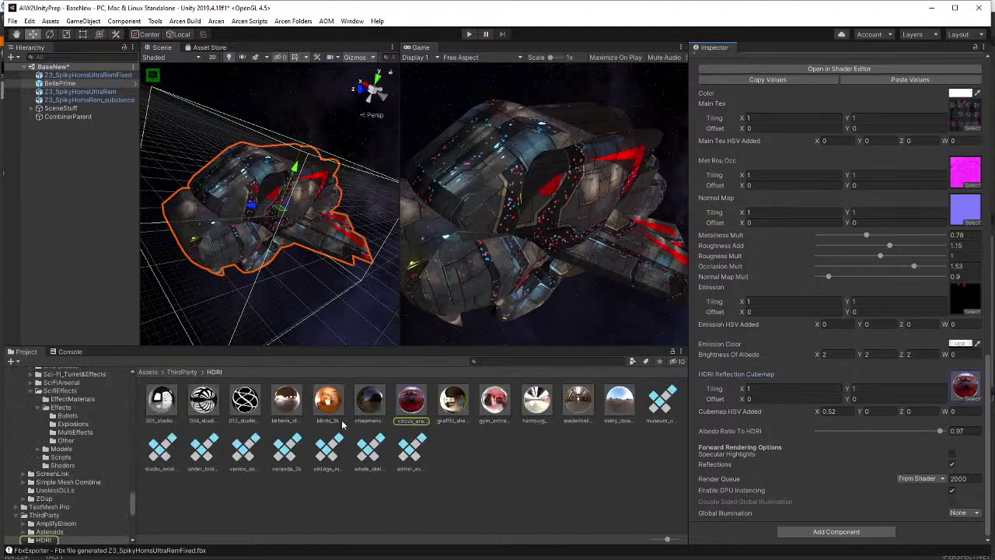
# - Select the circus_arena_2k cubemap, enlarge its preview and rotate the sphere to examine the reflections
pyautogui.click(422, 411)
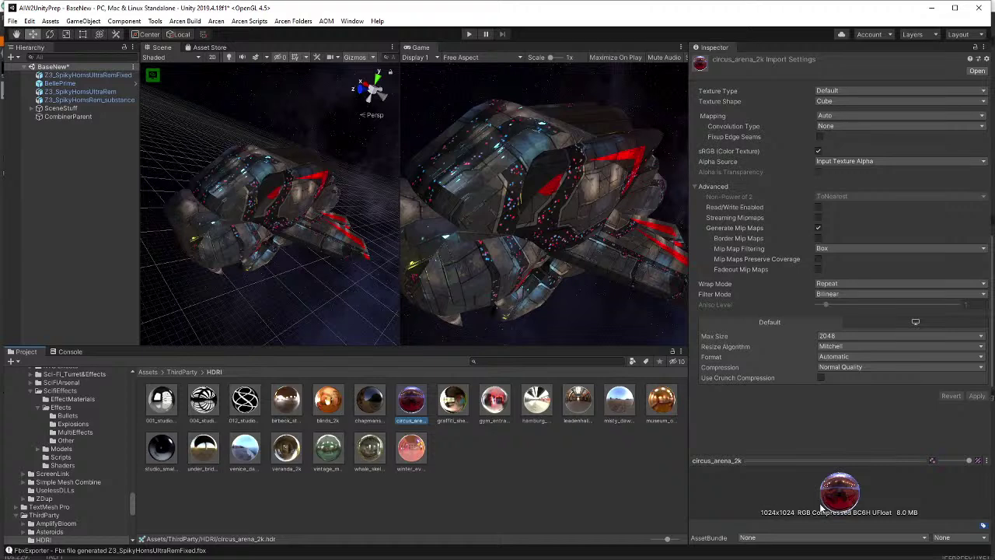
pyautogui.moveTo(821, 507); pyautogui.dragTo(845, 474)
pyautogui.moveTo(875, 508)
pyautogui.mouseDown()
pyautogui.moveTo(907, 475)
pyautogui.moveTo(834, 502)
pyautogui.moveTo(860, 500)
pyautogui.mouseUp()
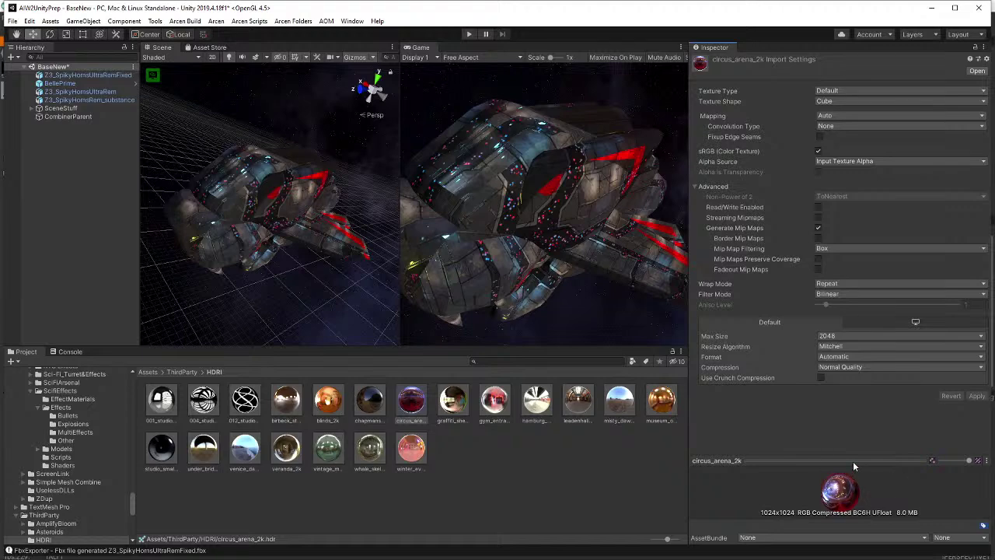
pyautogui.moveTo(853, 461); pyautogui.dragTo(861, 253)
pyautogui.moveTo(839, 393); pyautogui.dragTo(905, 435)
pyautogui.moveTo(1, 419); pyautogui.dragTo(5, 420)
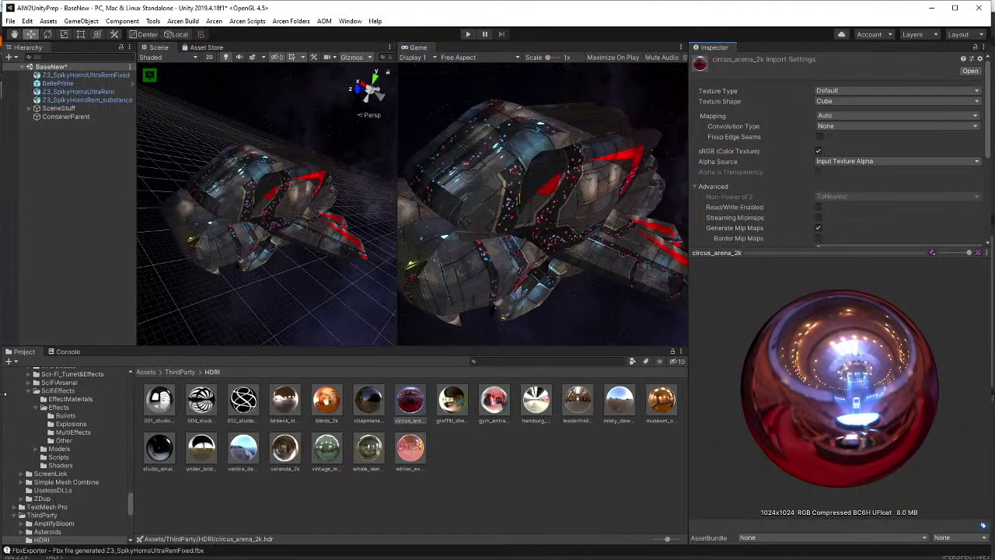
pyautogui.moveTo(859, 425); pyautogui.dragTo(828, 339)
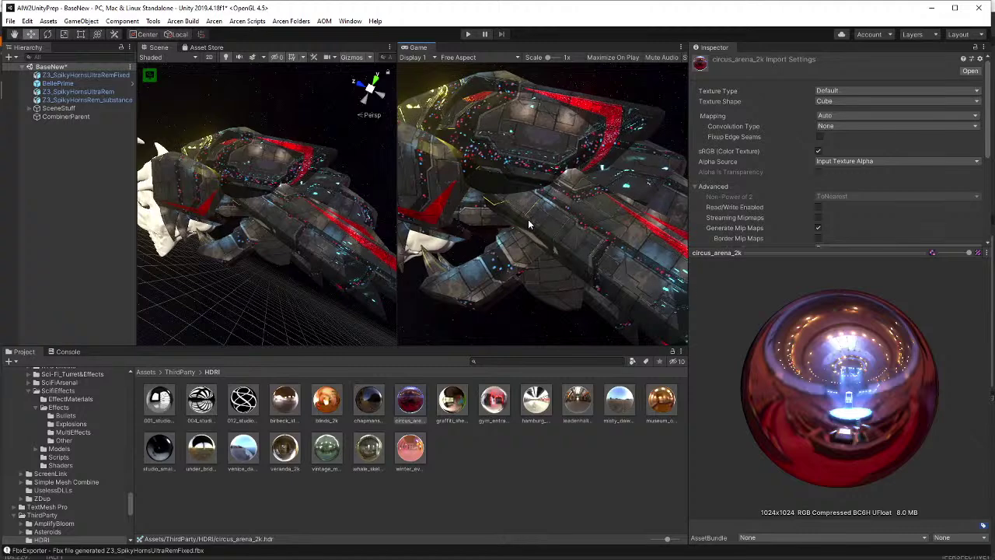
# - Compare the material of Z3_SpikyHornsUltraRemFixed with BellePrime's material properties
pyautogui.click(57, 76)
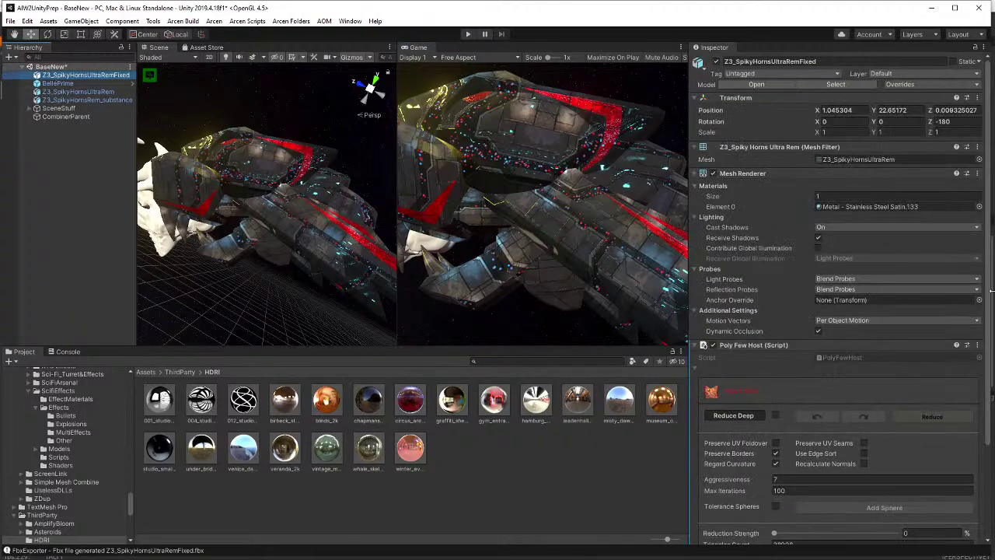
pyautogui.scroll(-3, 804, 388)
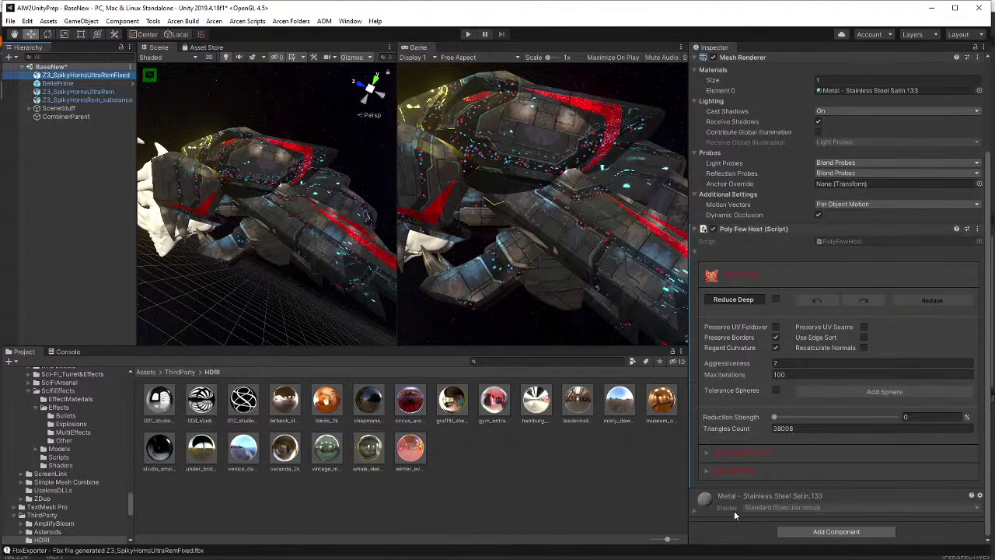
pyautogui.click(58, 83)
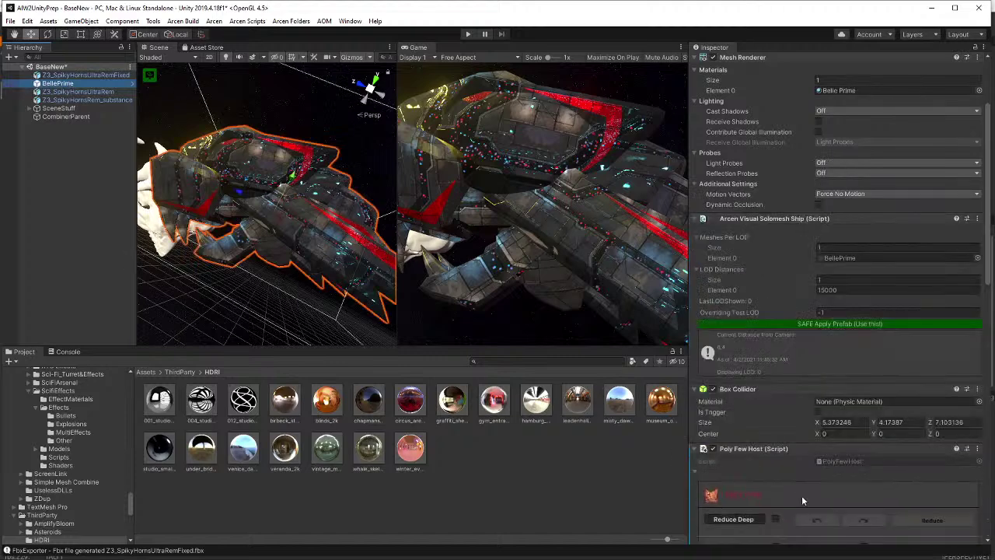
pyautogui.scroll(-5, 785, 482)
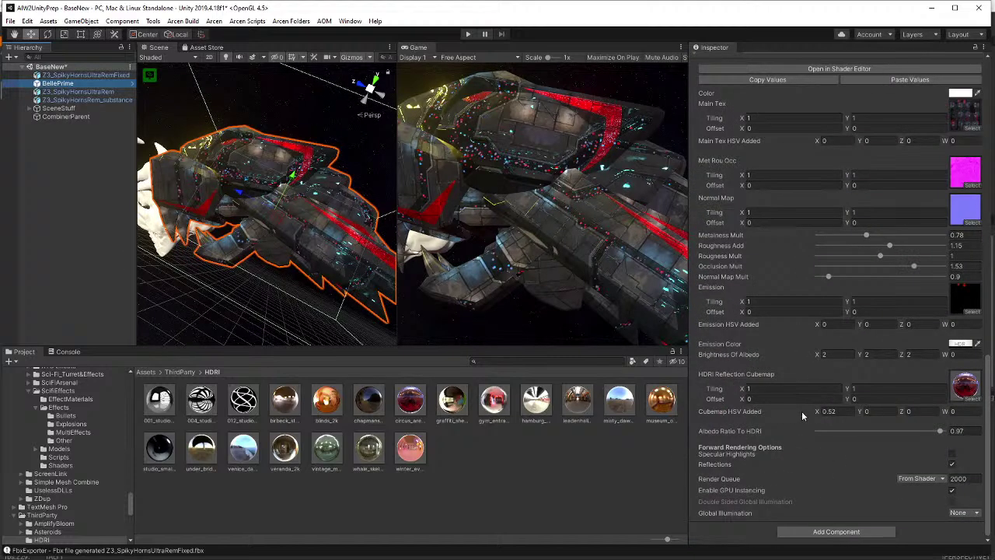
# - Try clearing the X value of Cubemap HSV Added on the Belle Prime material, and undo the change
pyautogui.click(848, 412)
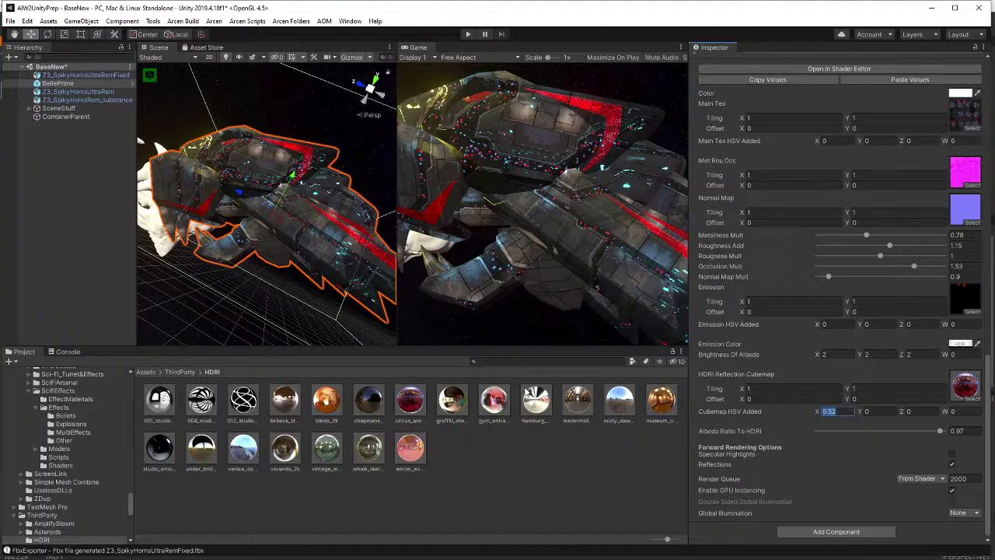
pyautogui.press('BackSpace')
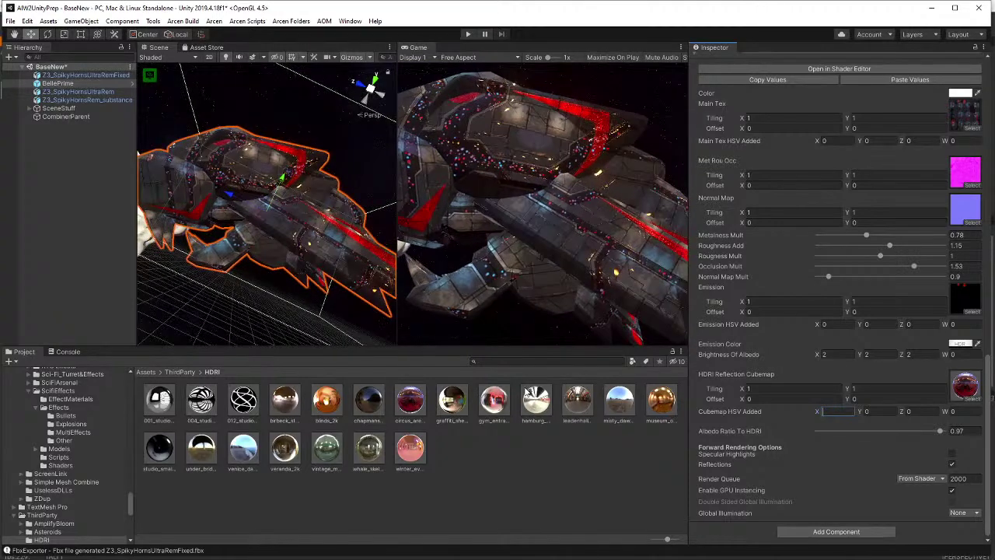
pyautogui.hotkey('ctrl', 'z')
pyautogui.moveTo(315, 259); pyautogui.dragTo(317, 271, button='right')
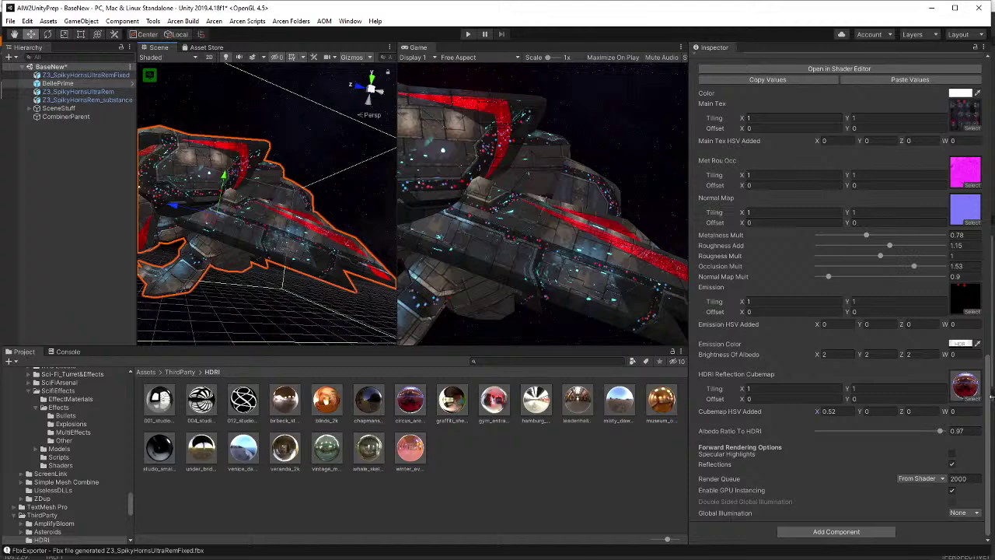
# - Try different Albedo Ratio To HDRI values up to 1 on the Belle Prime material and restore it to 0.97
pyautogui.moveTo(941, 432); pyautogui.dragTo(769, 443)
pyautogui.moveTo(897, 447); pyautogui.dragTo(994, 451)
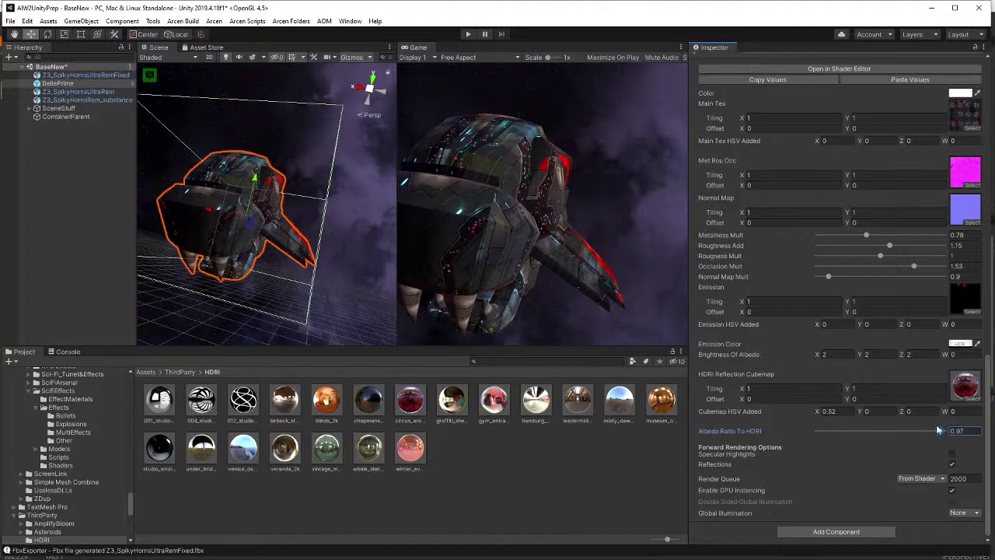
pyautogui.moveTo(937, 430); pyautogui.dragTo(947, 430)
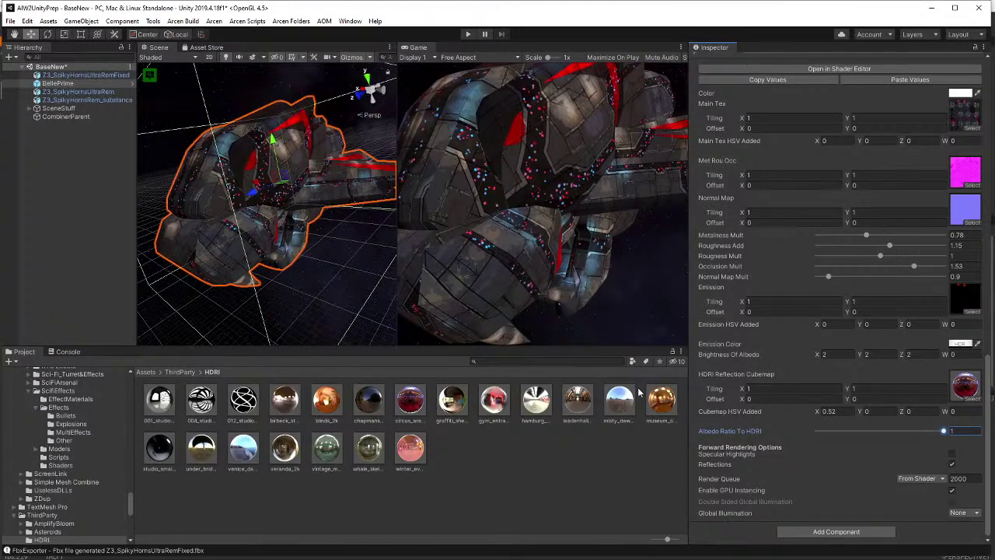
pyautogui.moveTo(943, 430); pyautogui.dragTo(940, 431)
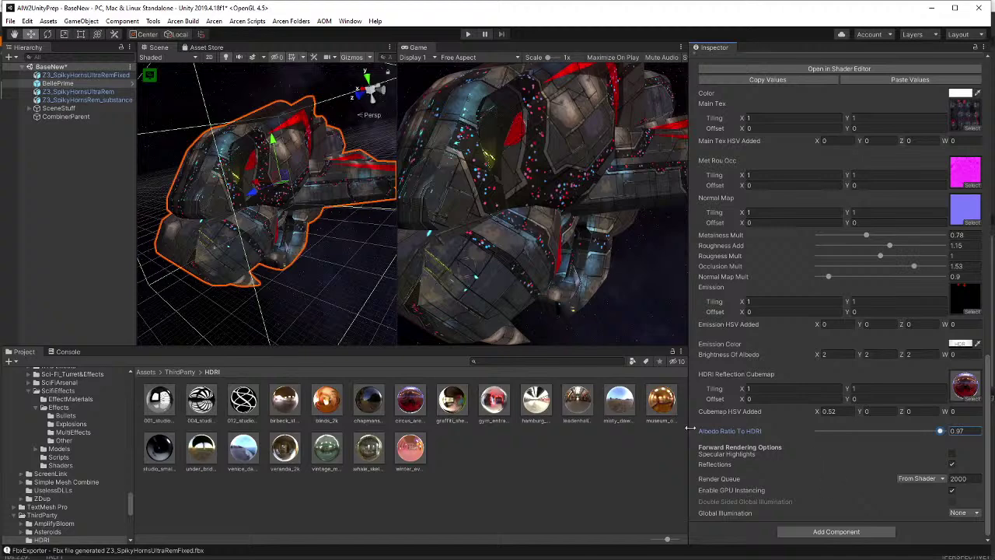
# - Switch to 3D-Coat, examine the imported spiky horns model's shape from several angles, and return to Unity
pyautogui.hotkey('alt', 'Tab')
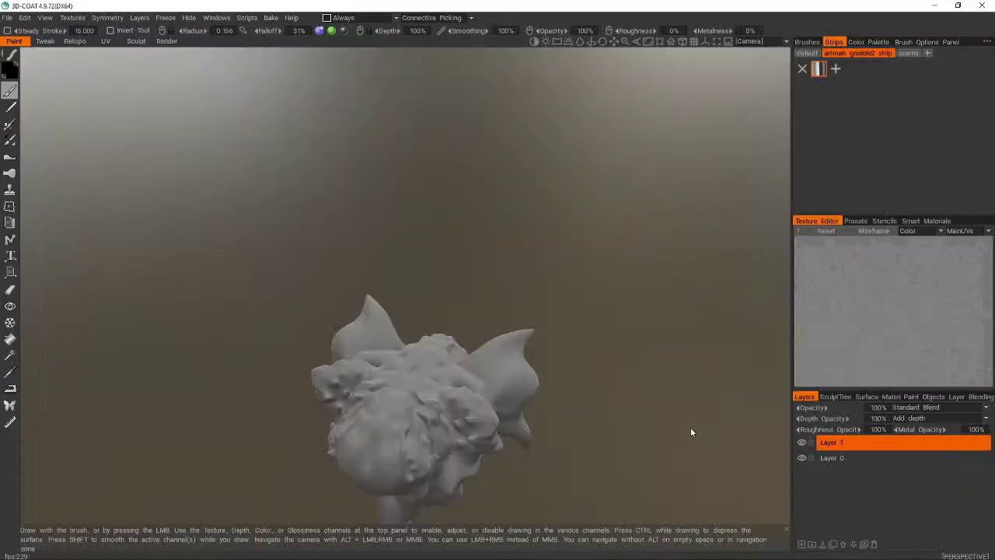
pyautogui.moveTo(518, 262)
pyautogui.mouseDown()
pyautogui.moveTo(497, 236)
pyautogui.moveTo(493, 252)
pyautogui.moveTo(515, 280)
pyautogui.mouseUp()
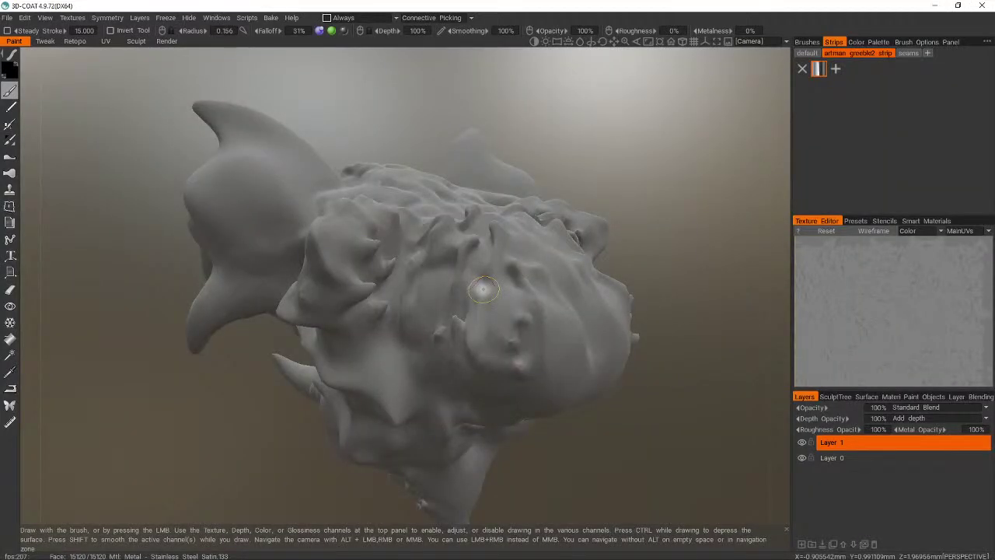
pyautogui.keyDown('alt'); pyautogui.moveTo(483, 290); pyautogui.dragTo(484, 290); pyautogui.keyUp('alt')
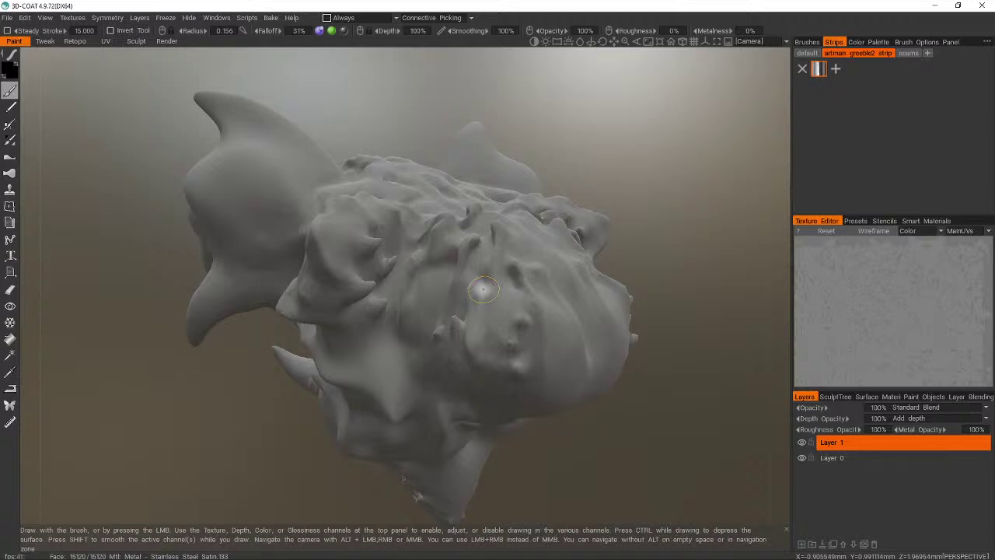
pyautogui.keyDown('alt'); pyautogui.moveTo(483, 289); pyautogui.dragTo(484, 289); pyautogui.keyUp('alt')
pyautogui.hotkey('alt', 'Tab')
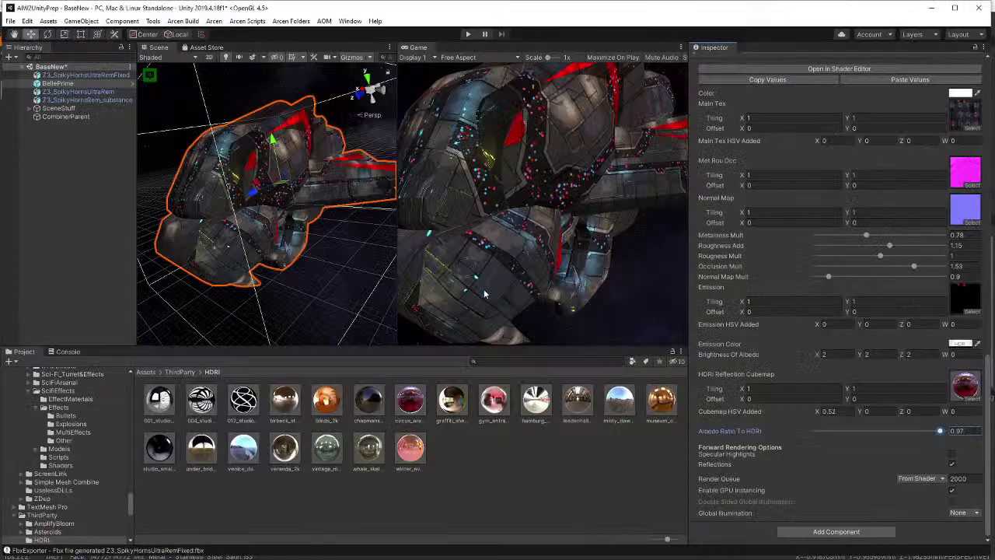
# - Try an Occlusion Mult of 0 on the Belle Prime material and undo the change
pyautogui.scroll(3, 713, 321)
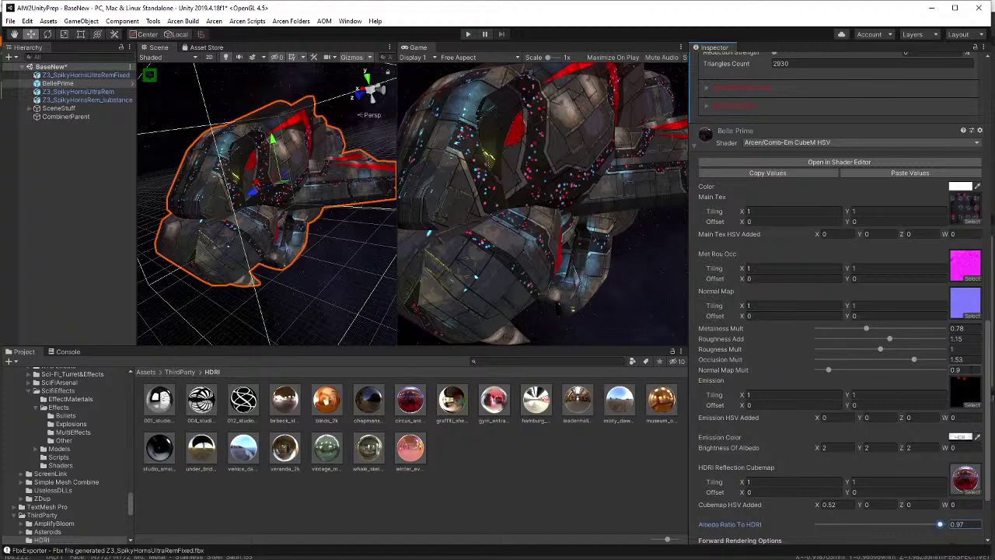
pyautogui.moveTo(916, 360); pyautogui.dragTo(810, 365)
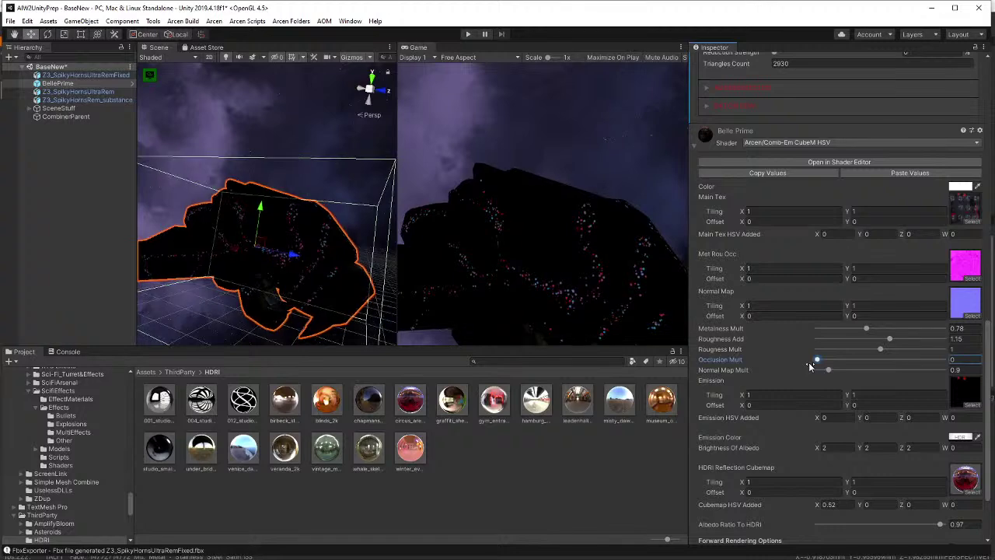
pyautogui.hotkey('ctrl', 'z')
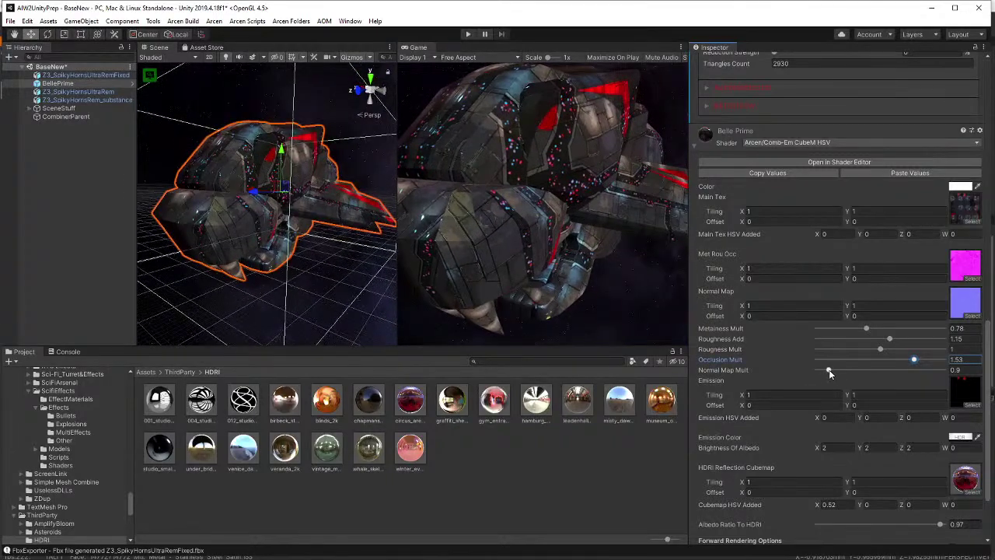
# - Try different Normal Map Mult values between 0 and 2.17 on the Belle Prime material and undo the changes
pyautogui.moveTo(829, 369); pyautogui.dragTo(845, 371)
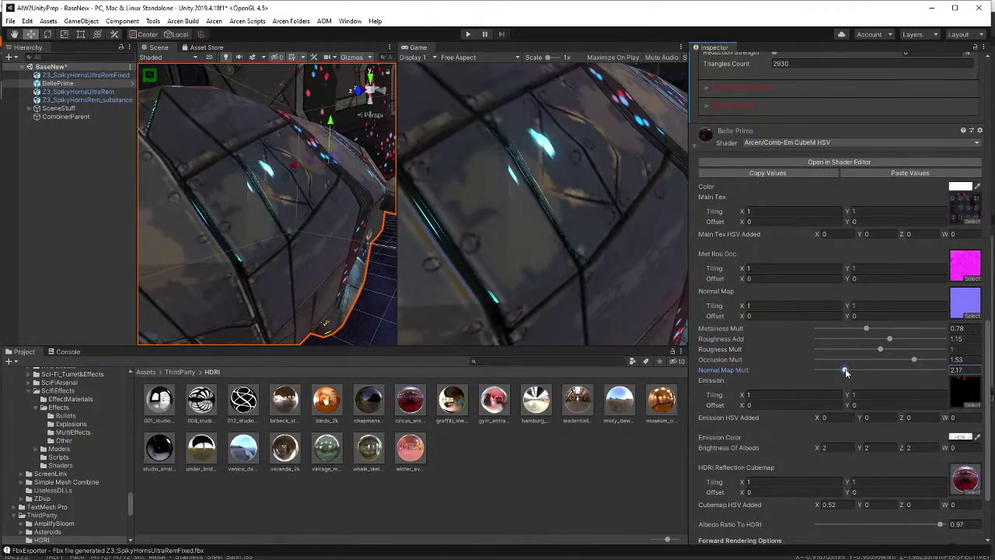
pyautogui.moveTo(845, 372); pyautogui.dragTo(806, 372)
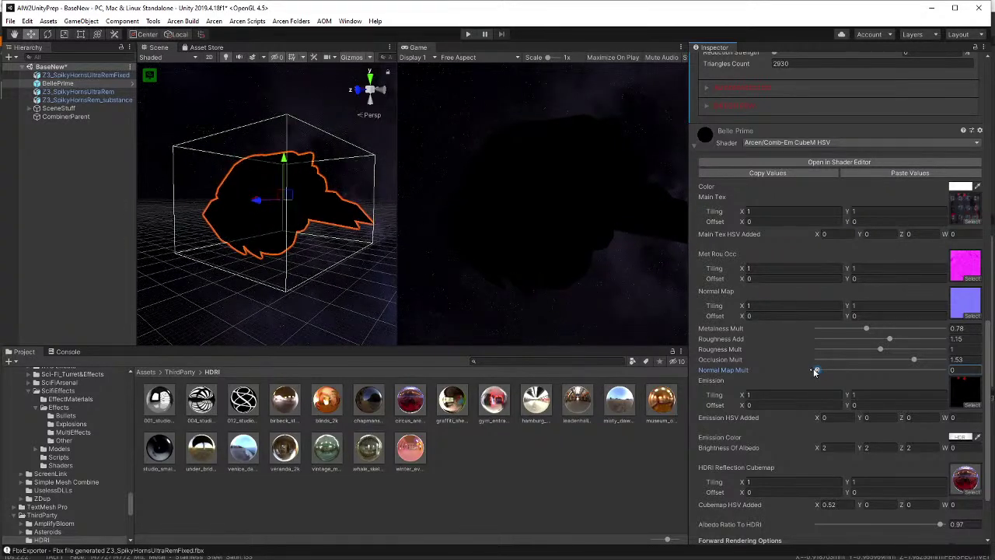
pyautogui.moveTo(814, 372); pyautogui.dragTo(818, 372)
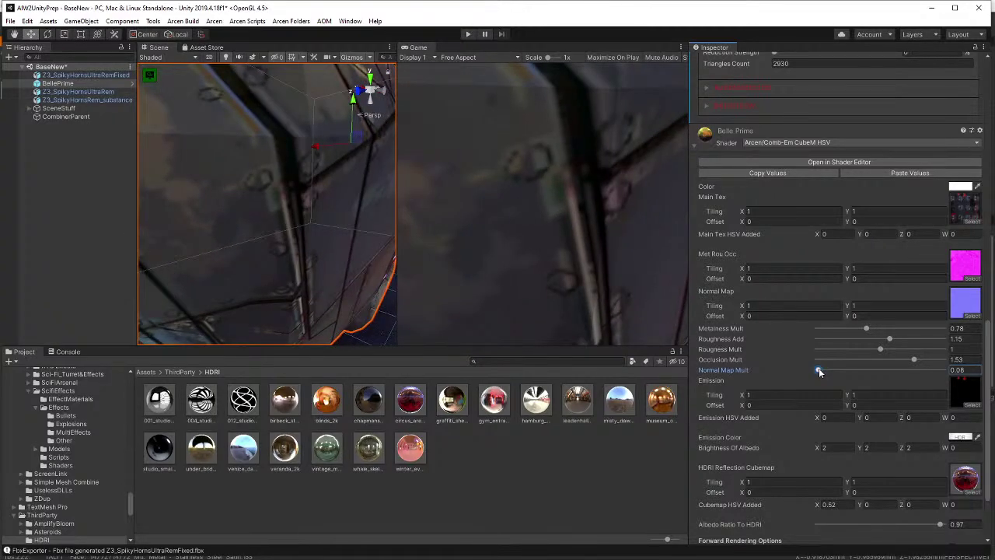
pyautogui.moveTo(818, 372)
pyautogui.mouseDown()
pyautogui.moveTo(841, 371)
pyautogui.moveTo(832, 371)
pyautogui.mouseUp()
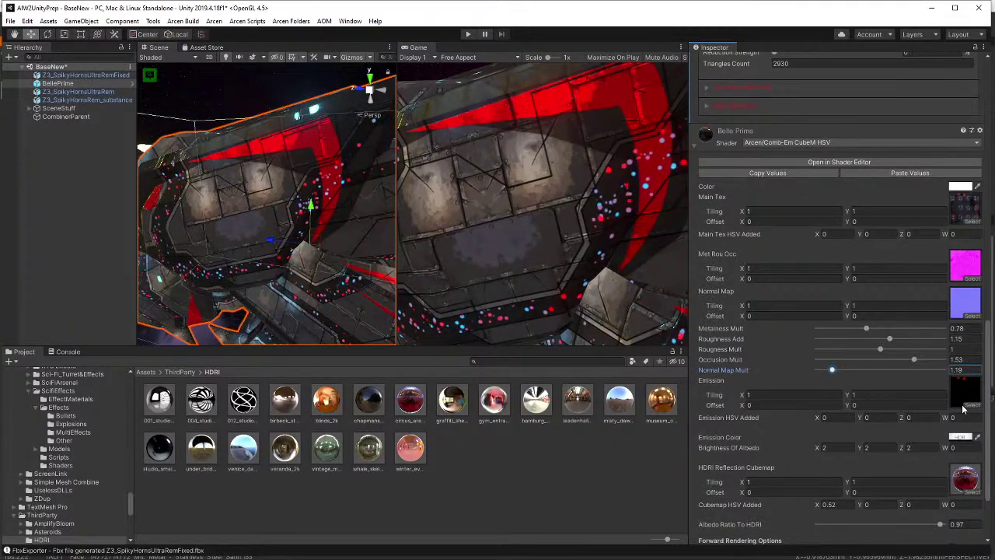
pyautogui.hotkey('ctrl', 'z')
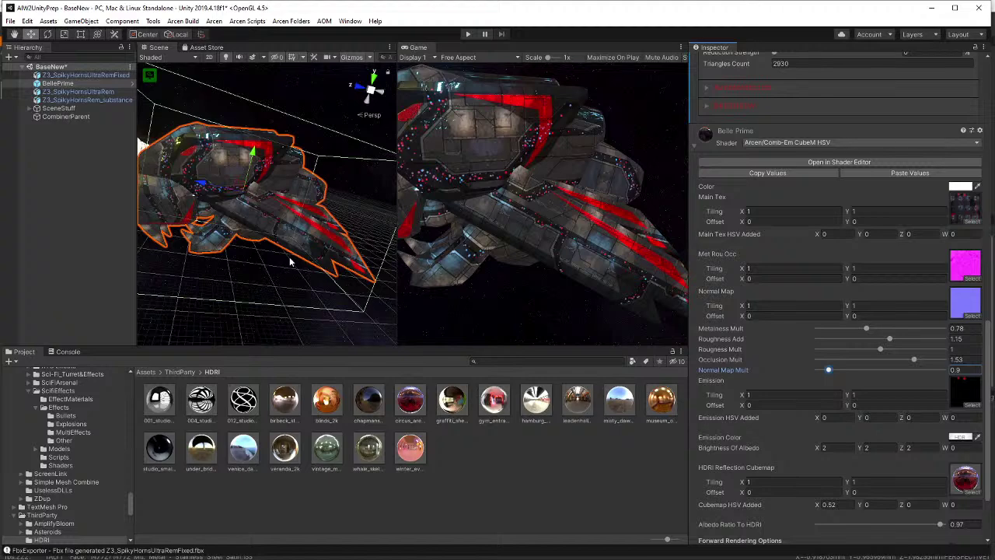
# - Switch to 3D-Coat and set the paint brush's depth to 77% and its opacity to 136%
pyautogui.hotkey('alt', 'Tab')
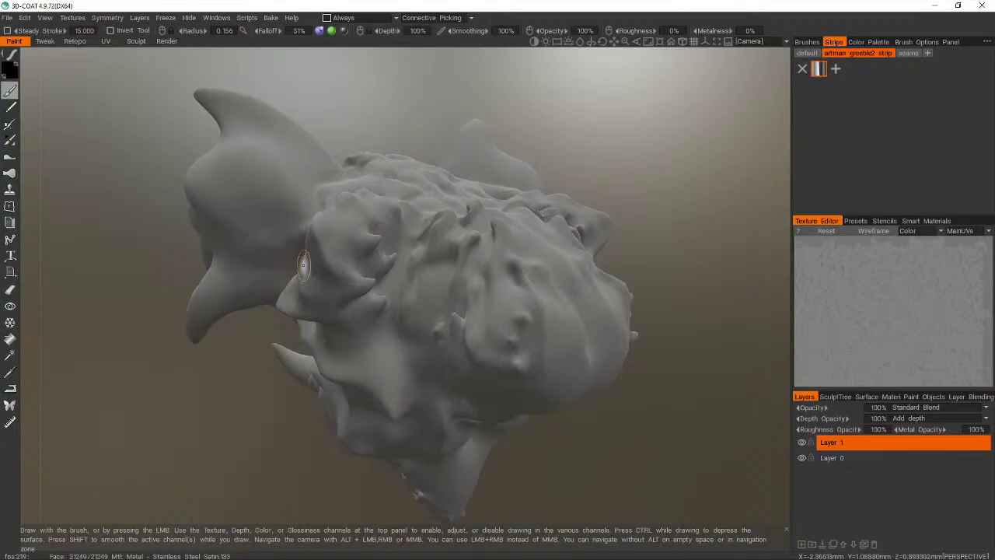
pyautogui.keyDown('alt'); pyautogui.moveTo(382, 315); pyautogui.dragTo(378, 315); pyautogui.keyUp('alt')
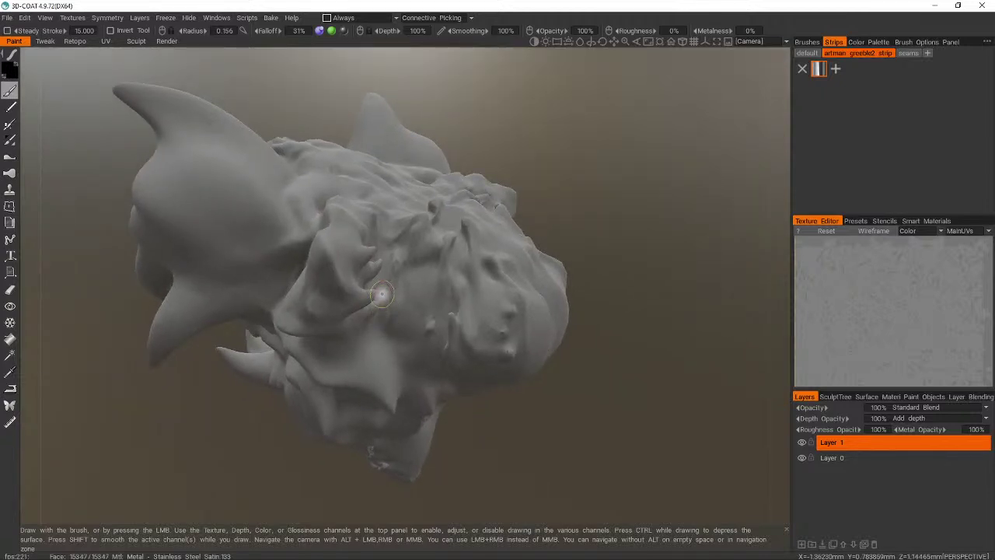
pyautogui.keyDown('ctrl'); pyautogui.scroll(-4, 395, 270); pyautogui.keyUp('ctrl')
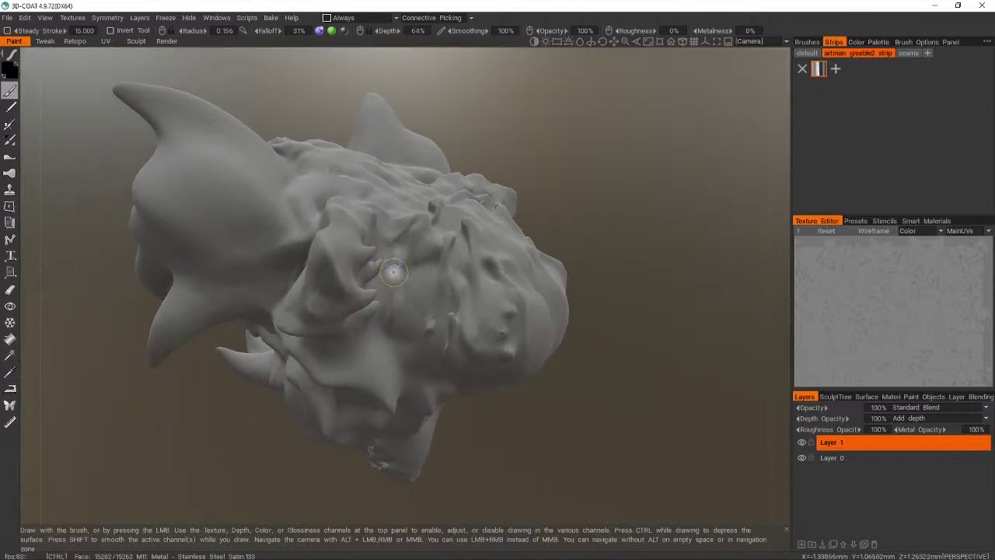
pyautogui.moveTo(393, 298); pyautogui.dragTo(392, 298, button='right')
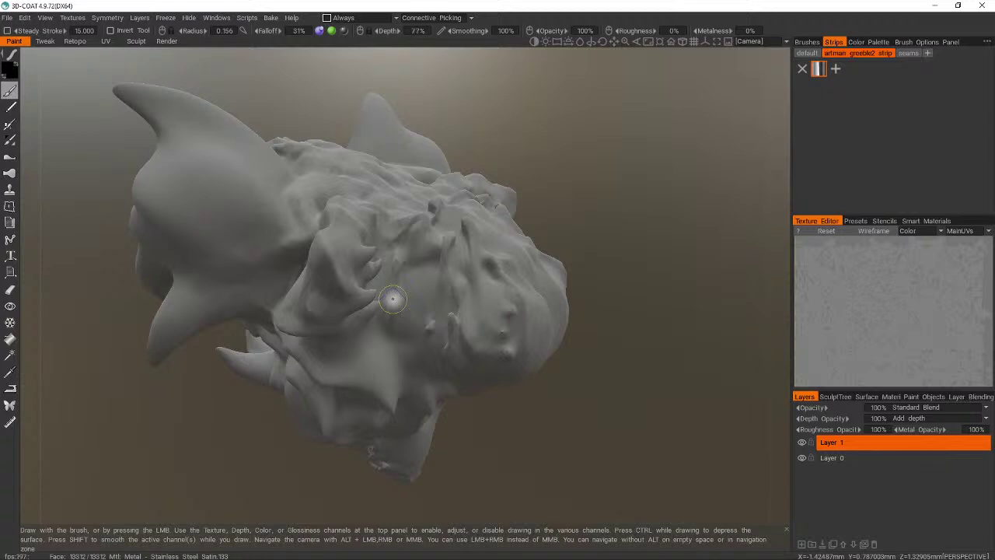
pyautogui.keyDown('alt'); pyautogui.scroll(-3, 392, 299); pyautogui.keyUp('alt')
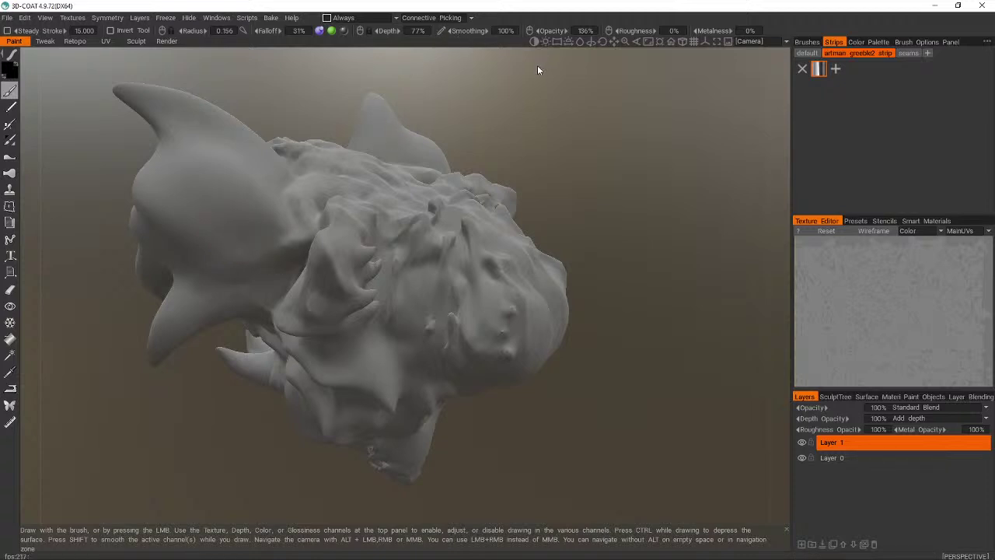
# - Lower the brush's smoothing strength to 60%
pyautogui.hotkey('shift', '-')
pyautogui.hotkey('shift', '-')
pyautogui.hotkey('shift', '-')
pyautogui.hotkey('shift', '-')
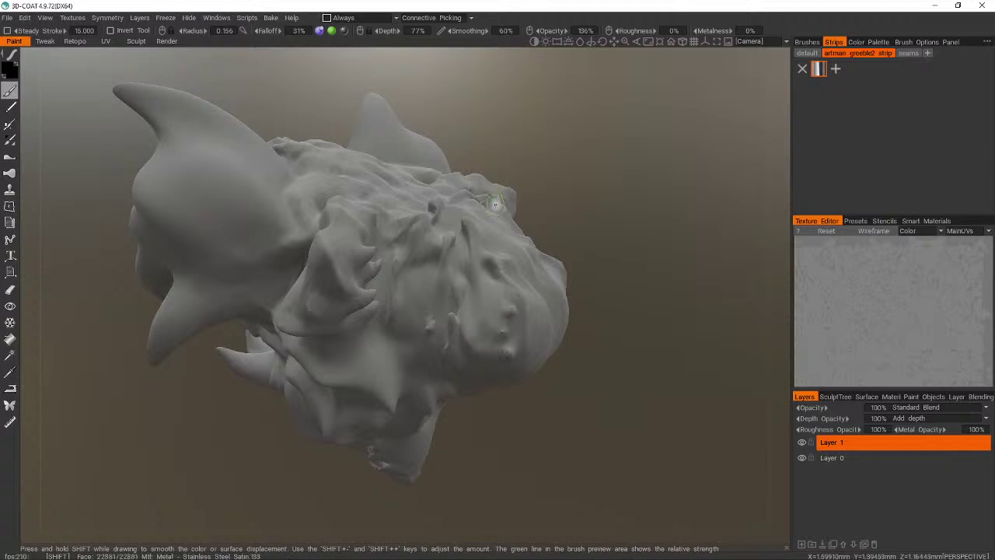
pyautogui.hotkey('shift', '-')
pyautogui.hotkey('shift', '-')
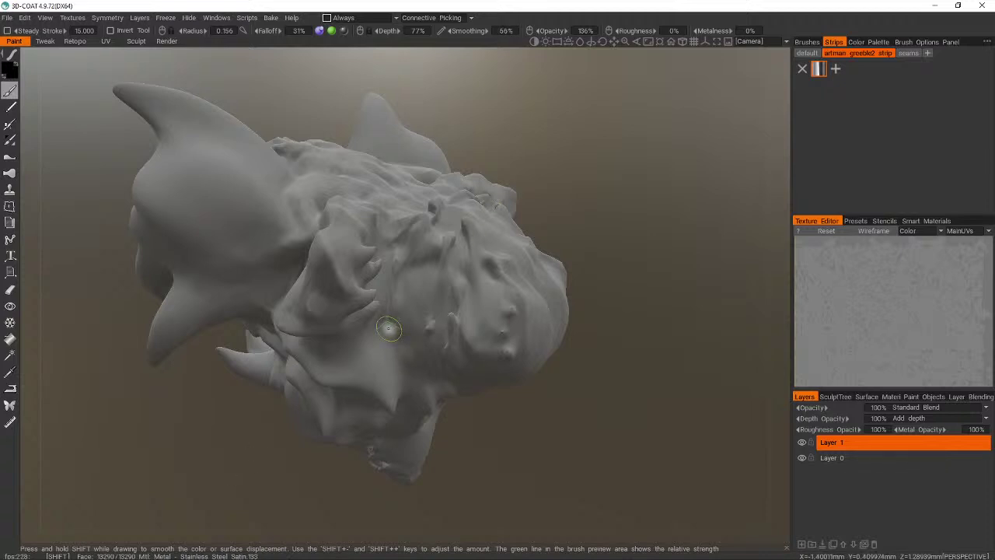
pyautogui.hotkey('shift', '-')
pyautogui.hotkey('shift', '-')
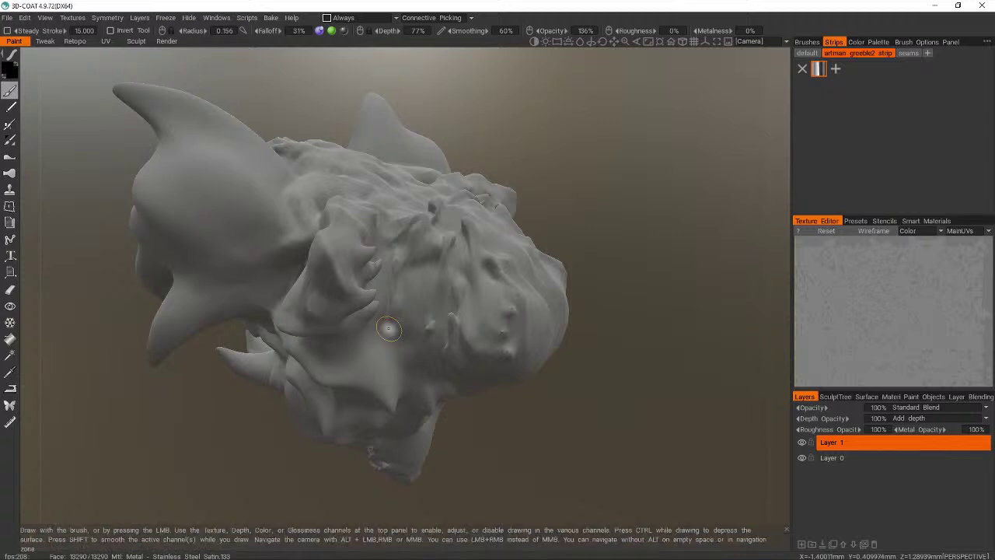
# - Adjust the brush's color opacity to 93%
pyautogui.press('alt')
pyautogui.keyDown('alt'); pyautogui.scroll(-7, 388, 328); pyautogui.keyUp('alt')
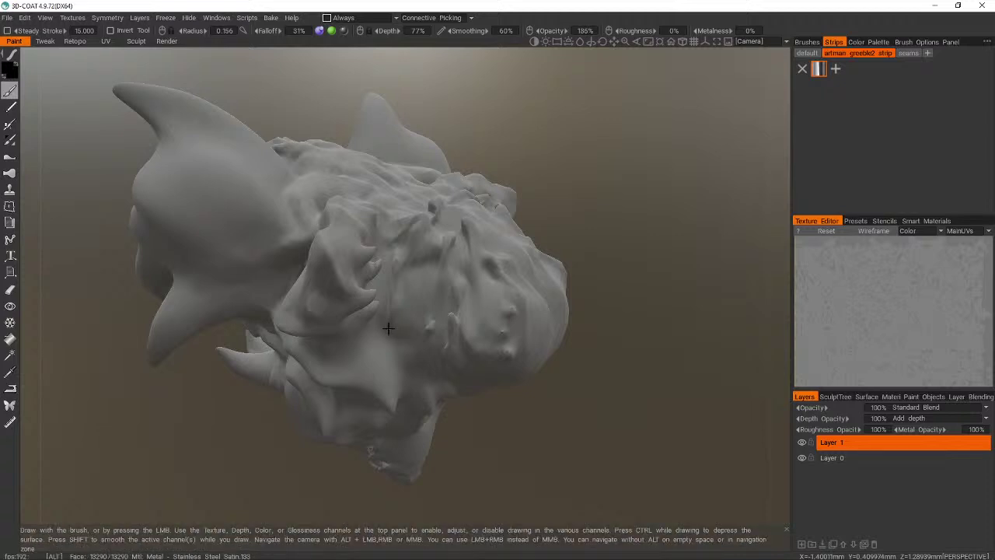
pyautogui.keyDown('alt'); pyautogui.scroll(1, 388, 328); pyautogui.keyUp('alt')
pyautogui.keyDown('alt'); pyautogui.scroll(-1, 388, 329); pyautogui.keyUp('alt')
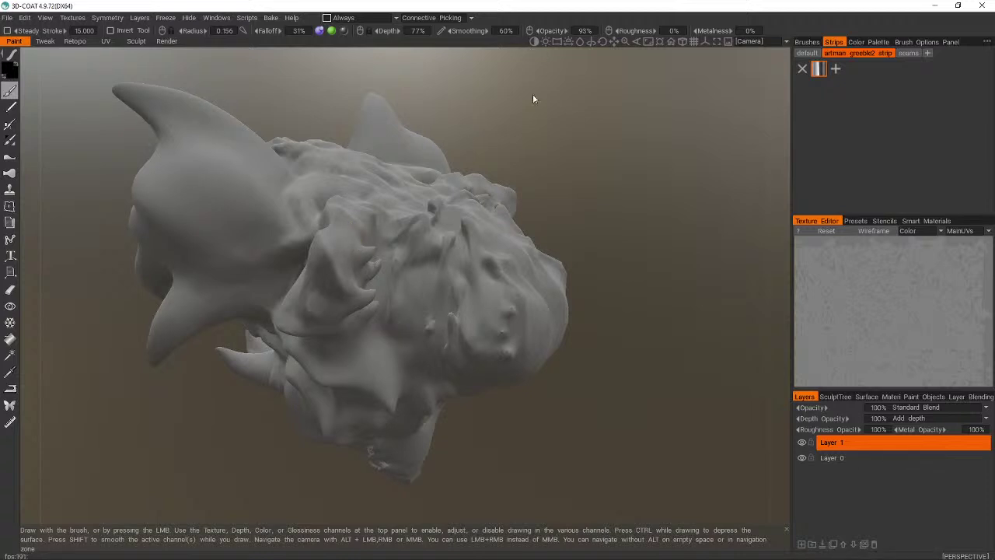
# - Paint several overlapping black test strokes with the artman_greeble2_strip across the spiky horns model's front surface
pyautogui.moveTo(461, 167); pyautogui.dragTo(389, 240)
pyautogui.scroll(4, 383, 244)
pyautogui.moveTo(327, 156); pyautogui.dragTo(477, 342)
pyautogui.scroll(10, 402, 155)
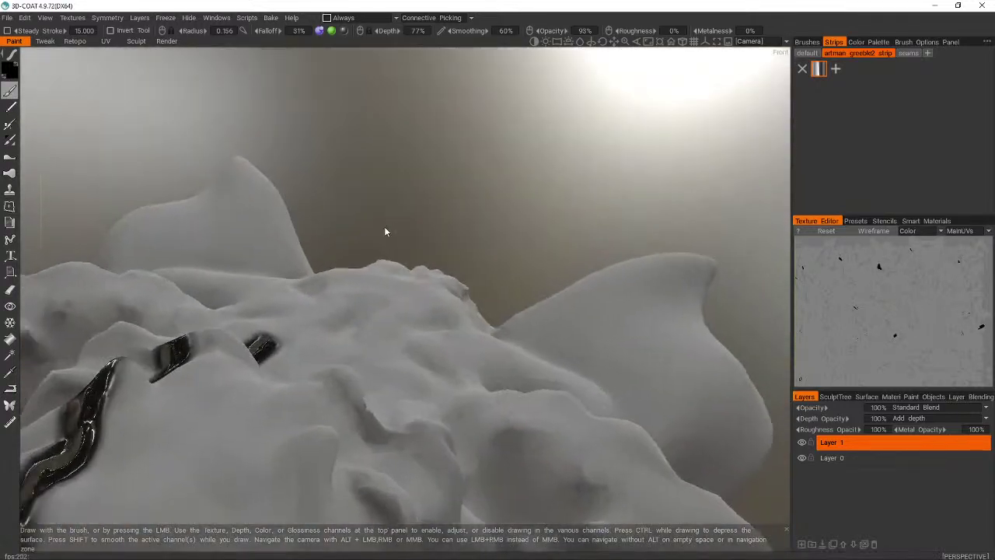
pyautogui.scroll(-8, 384, 231)
pyautogui.moveTo(385, 231)
pyautogui.mouseDown()
pyautogui.moveTo(322, 145)
pyautogui.moveTo(391, 173)
pyautogui.moveTo(382, 327)
pyautogui.moveTo(357, 416)
pyautogui.mouseUp()
pyautogui.moveTo(328, 125); pyautogui.dragTo(381, 433)
pyautogui.moveTo(358, 160)
pyautogui.mouseDown()
pyautogui.moveTo(395, 387)
pyautogui.moveTo(428, 432)
pyautogui.mouseUp()
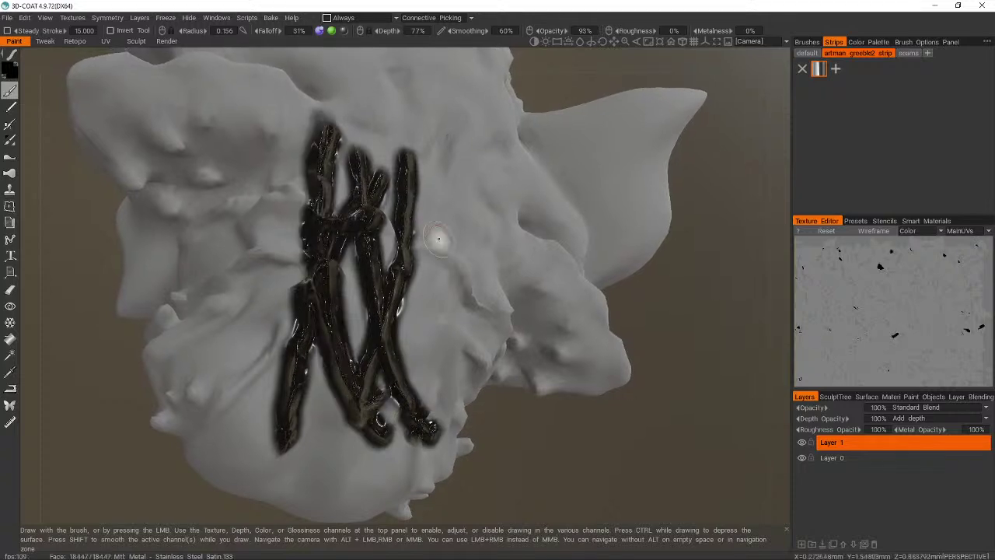
pyautogui.moveTo(404, 114); pyautogui.dragTo(359, 408)
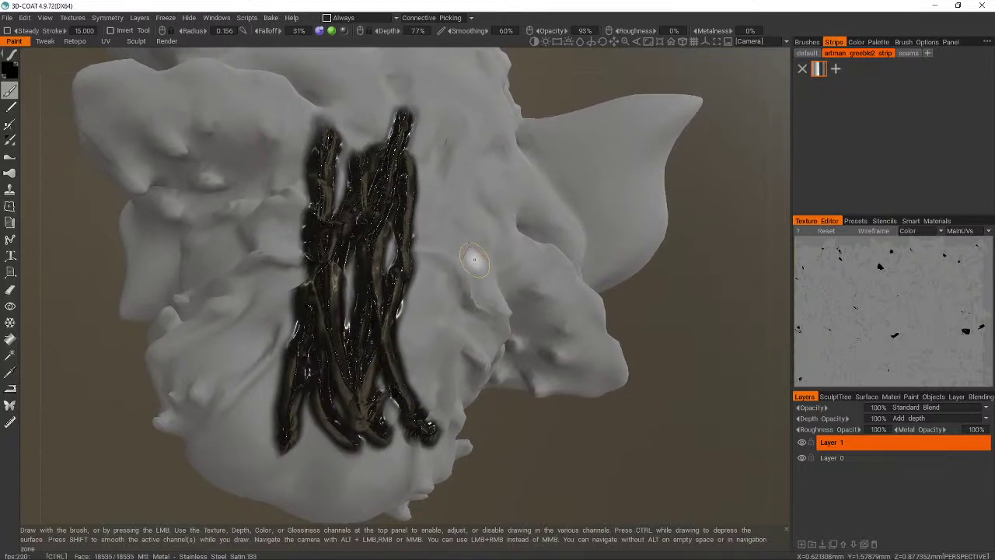
# - Undo all the overlapping test strokes on the model
pyautogui.hotkey('ctrl', 'z')
pyautogui.hotkey('ctrl', 'z')
pyautogui.hotkey('ctrl', 'z')
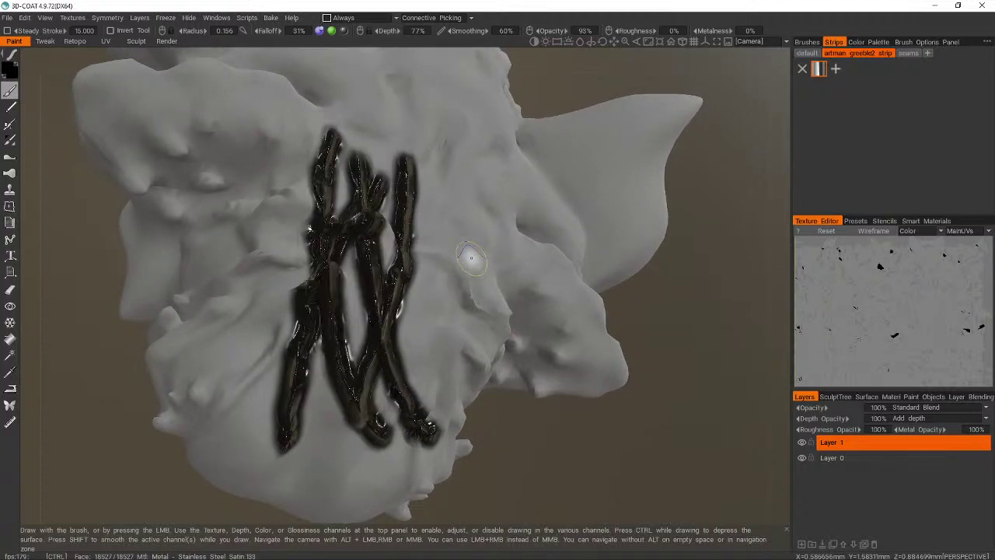
pyautogui.hotkey('ctrl', 'z')
pyautogui.hotkey('ctrl', 'z')
pyautogui.hotkey('ctrl', 'z')
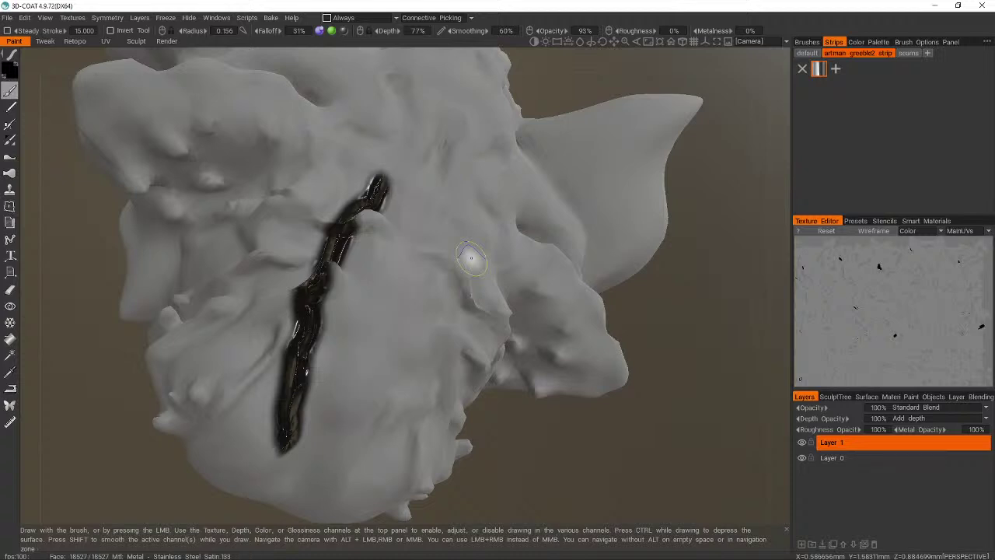
pyautogui.hotkey('ctrl', 'z')
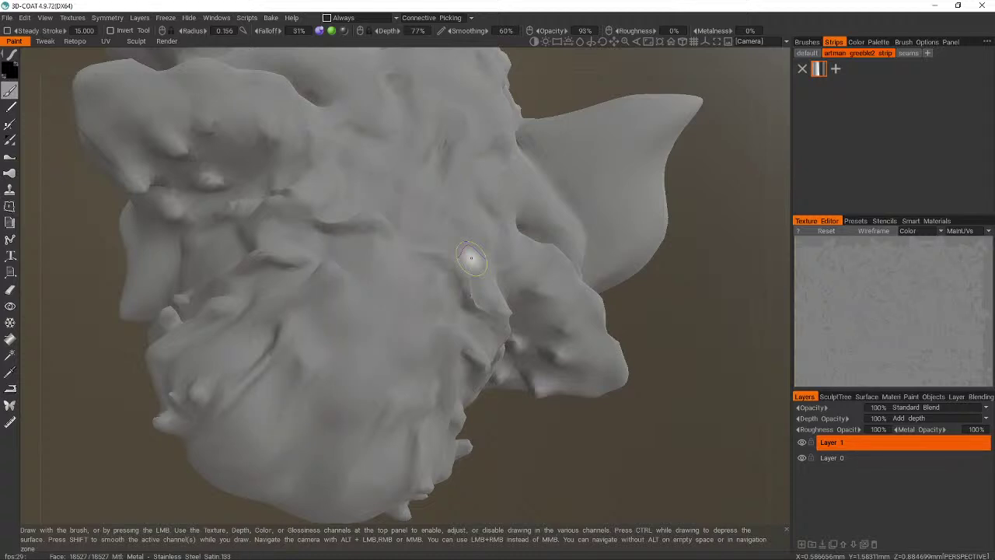
# - Show the brush alphas and switch the brush set to Reptile_Skin_Scales
pyautogui.keyDown('alt'); pyautogui.moveTo(471, 258); pyautogui.dragTo(471, 258); pyautogui.keyUp('alt')
pyautogui.moveTo(103, 143); pyautogui.dragTo(103, 143)
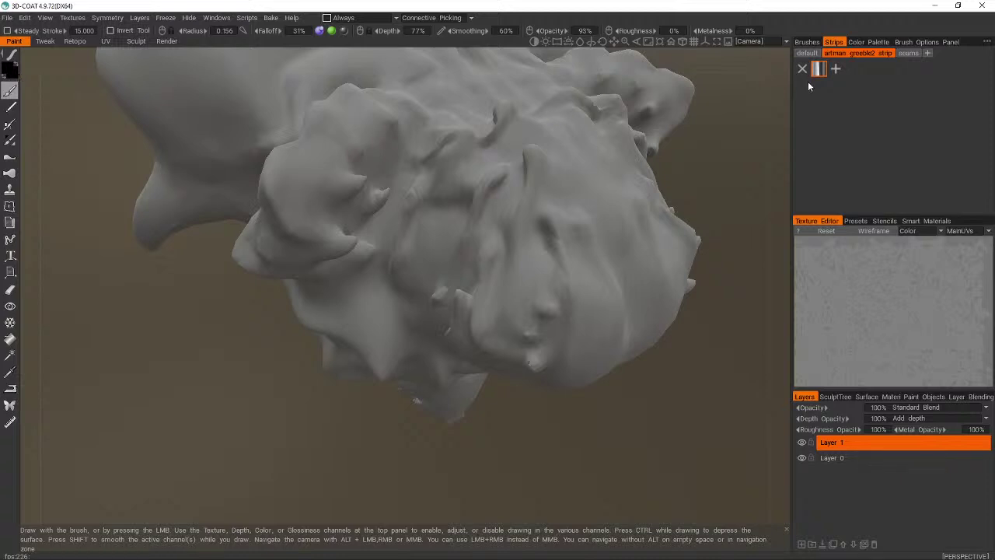
pyautogui.click(808, 41)
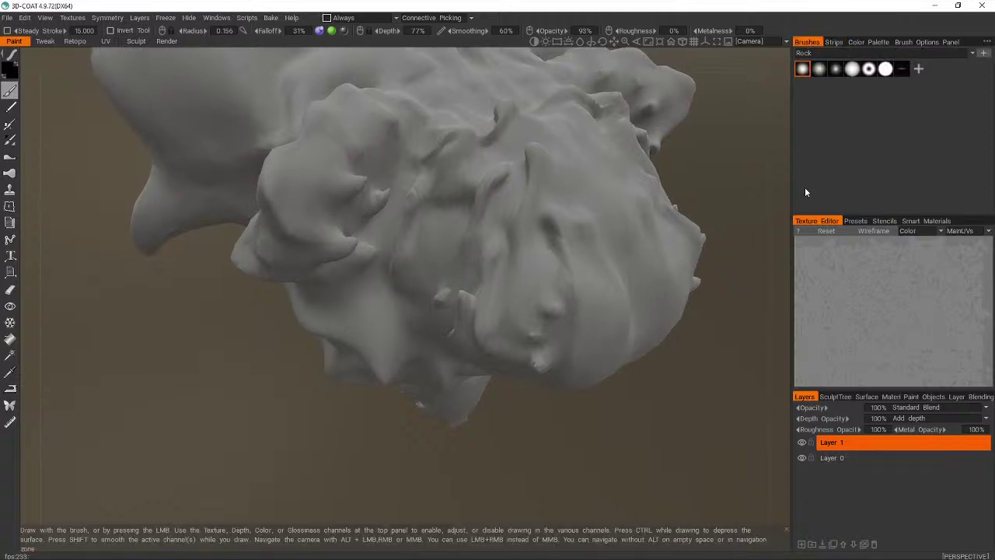
pyautogui.click(949, 51)
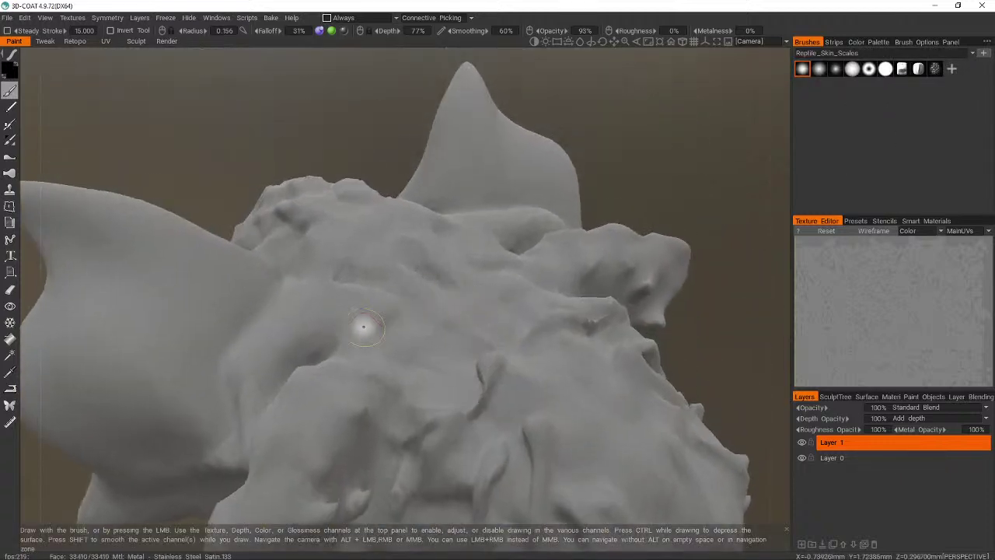
# - Try a long diagonal test stroke across the model's upper surface and undo it
pyautogui.moveTo(326, 255); pyautogui.dragTo(595, 509)
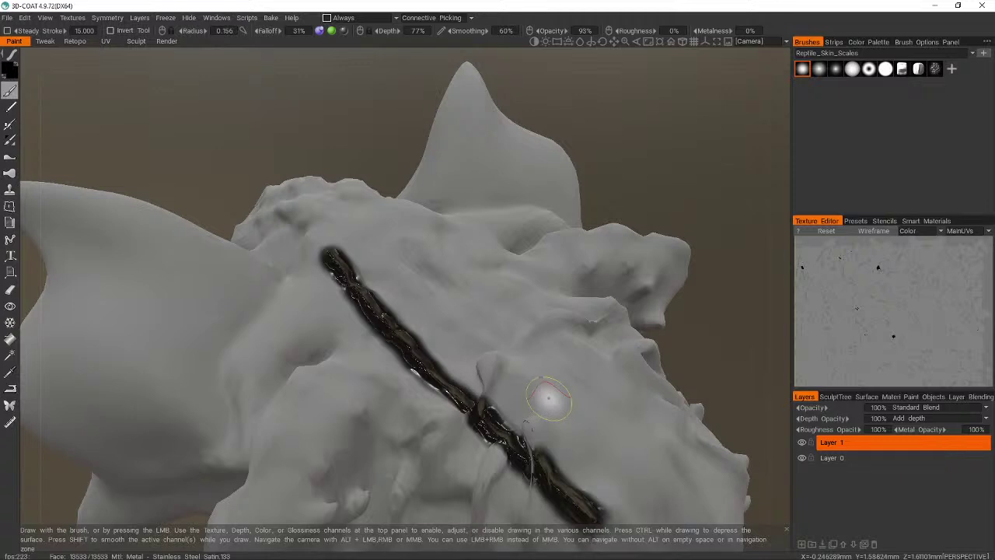
pyautogui.hotkey('ctrl', 'z')
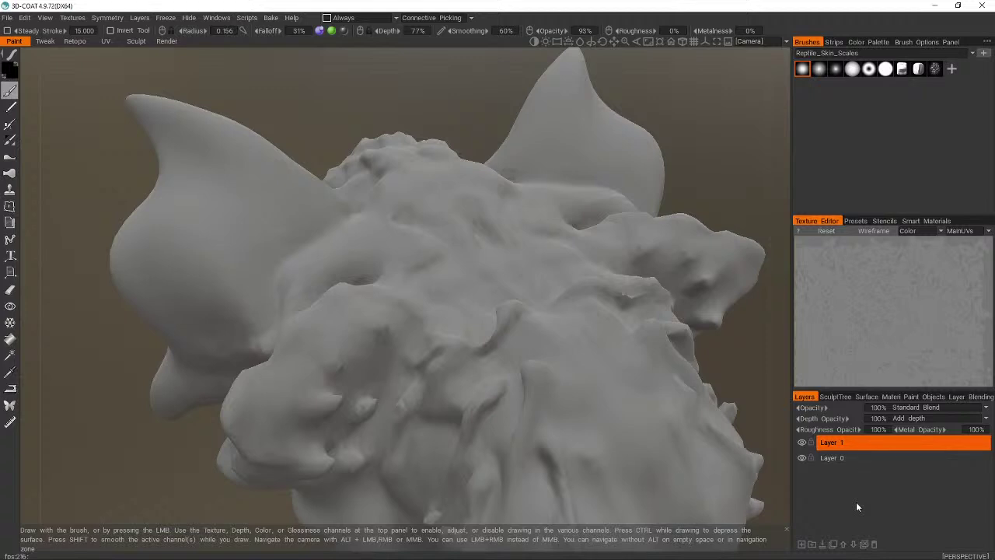
# - Examine the surface materials and paint objects, briefly hiding and reshowing the Metal - Stainless Steel Satin.133 material
pyautogui.click(894, 396)
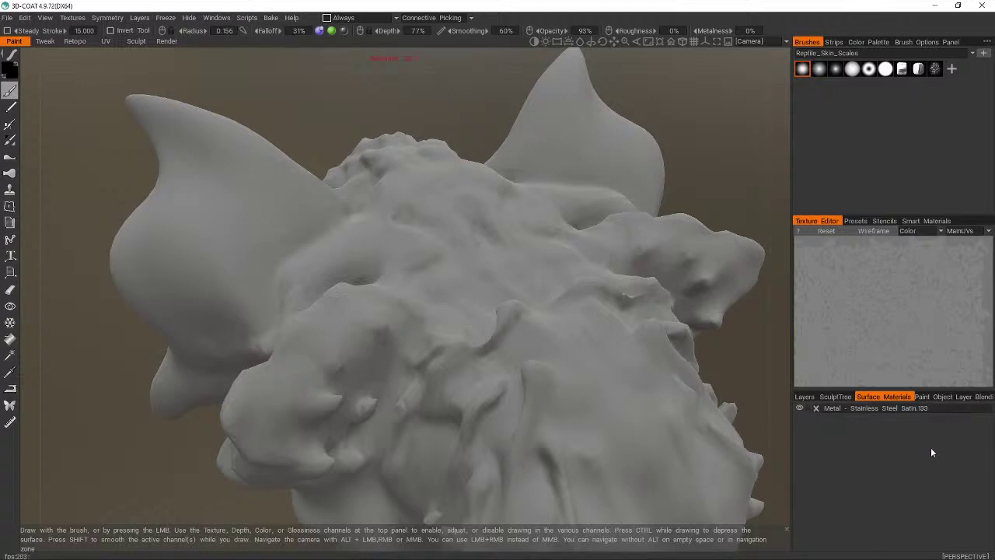
pyautogui.click(925, 397)
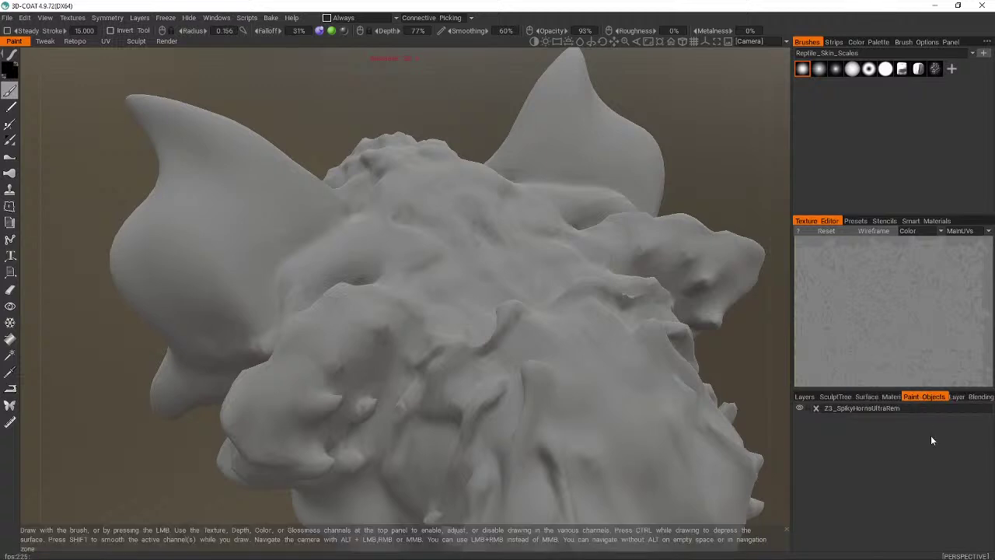
pyautogui.click(886, 396)
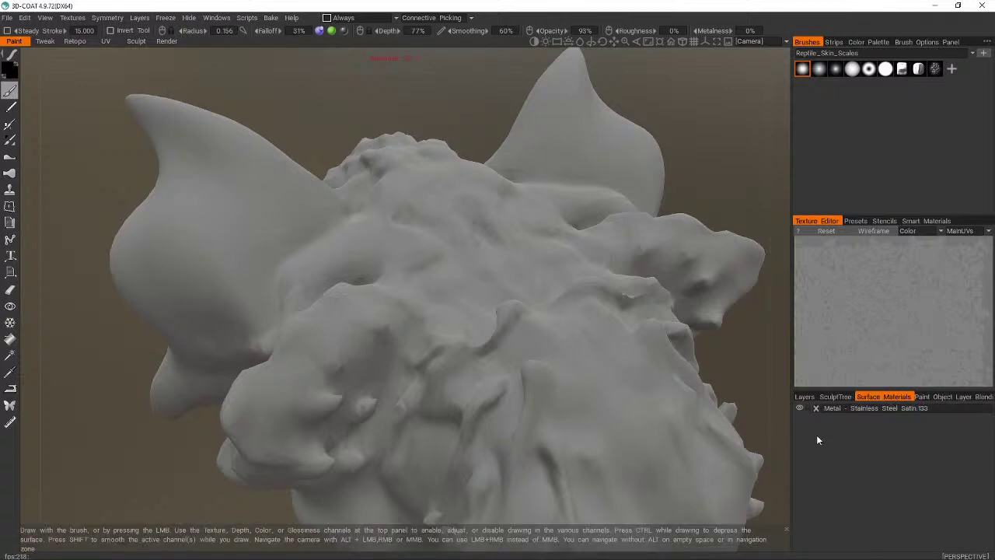
pyautogui.click(800, 409)
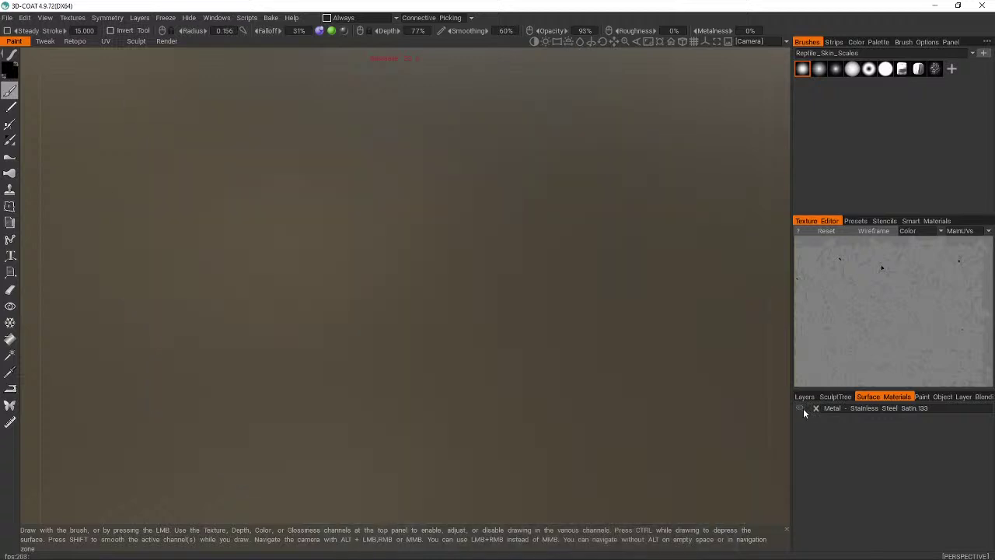
pyautogui.click(801, 408)
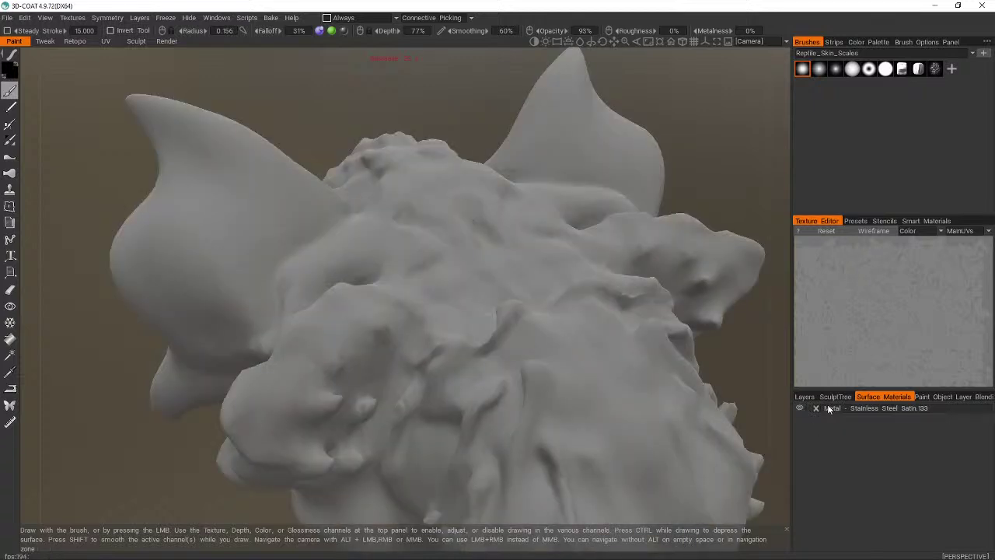
# - Paint a diagonal stroke on Layer 1, try painting with that layer hidden, and restore its visibility
pyautogui.click(808, 396)
pyautogui.moveTo(538, 344); pyautogui.dragTo(675, 523)
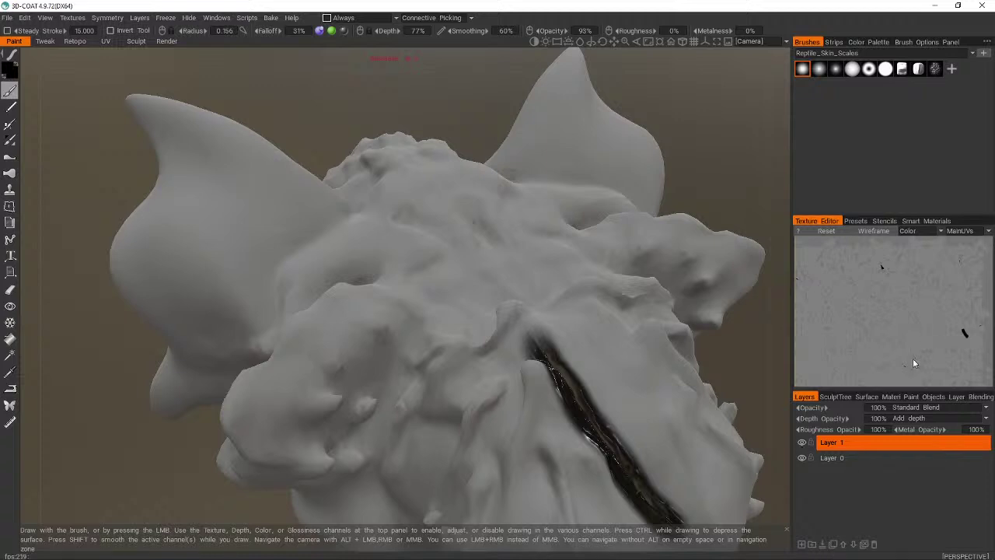
pyautogui.click(802, 442)
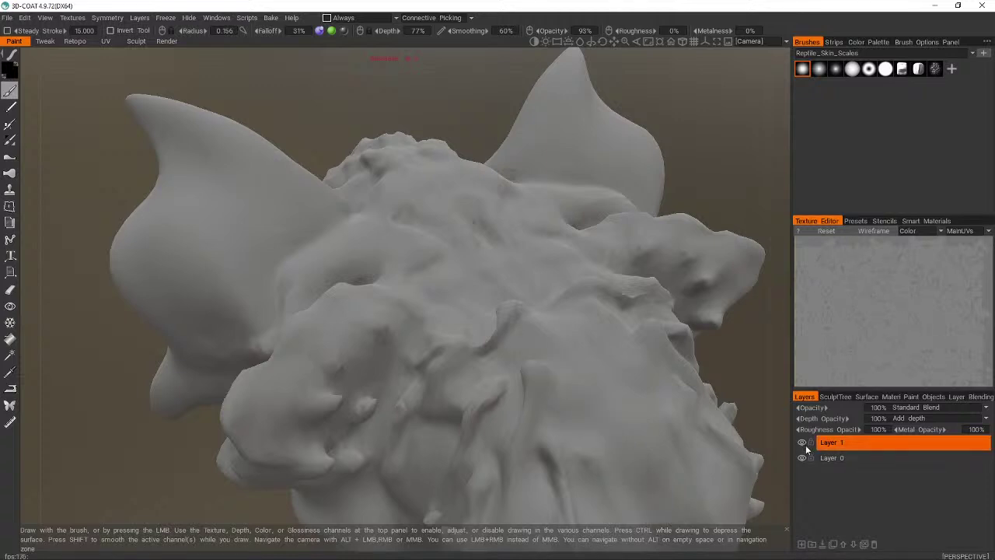
pyautogui.click(586, 505)
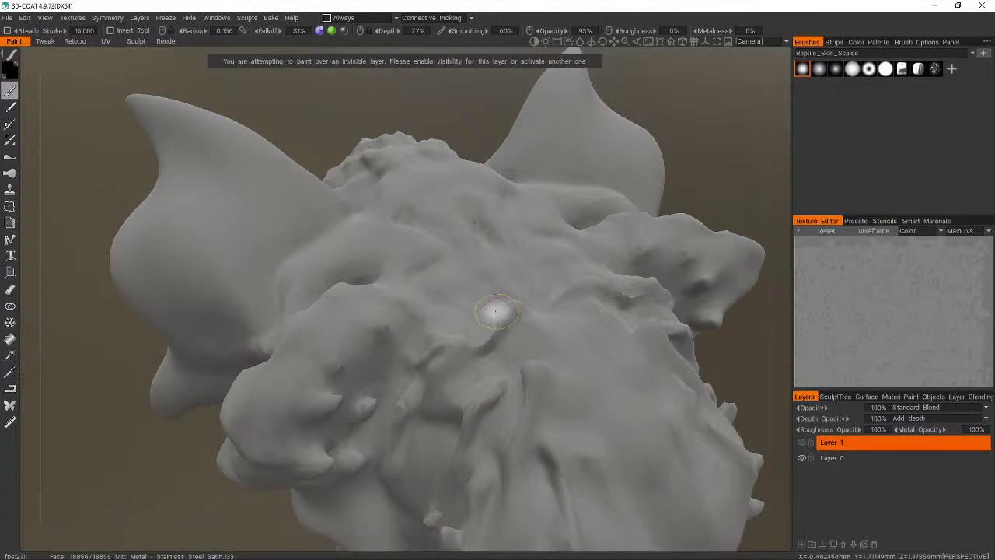
pyautogui.click(802, 442)
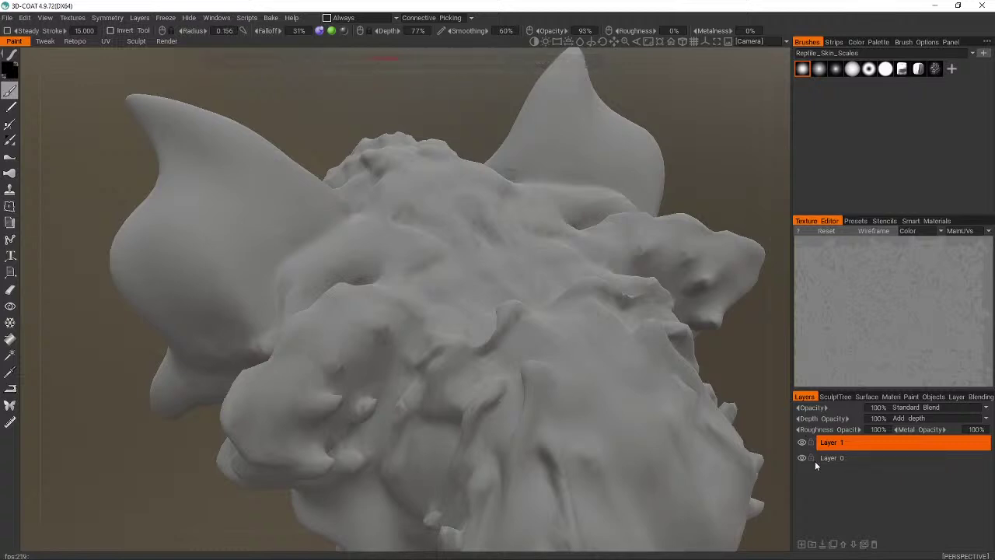
# - Show the brush options and the default smart materials, keeping Layer 1 active
pyautogui.click(815, 460)
pyautogui.click(832, 442)
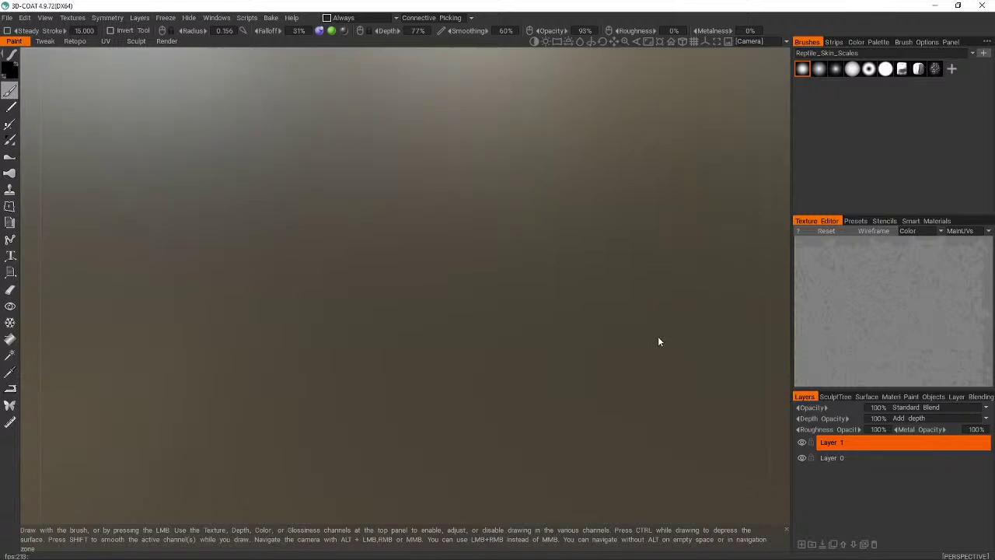
pyautogui.moveTo(658, 336); pyautogui.dragTo(681, 376)
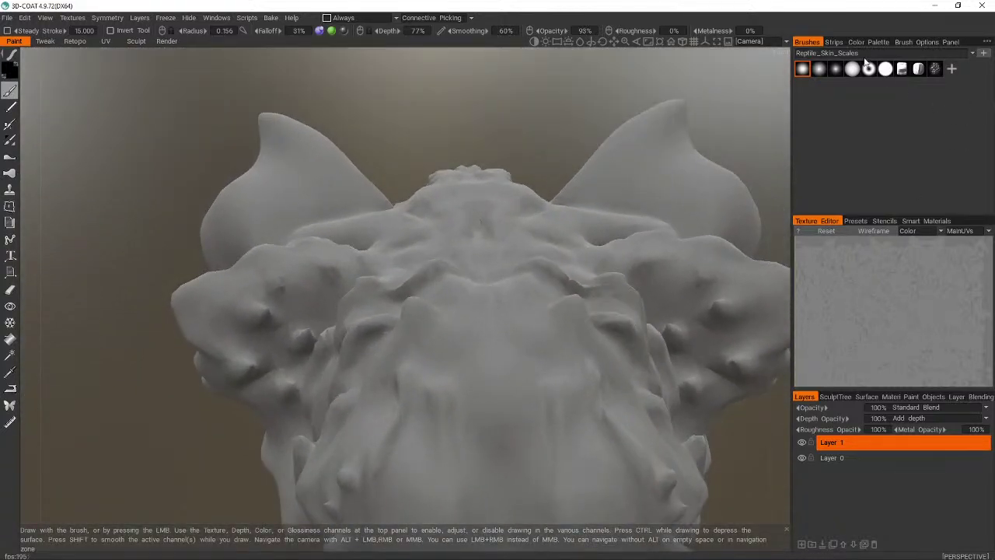
pyautogui.click(912, 42)
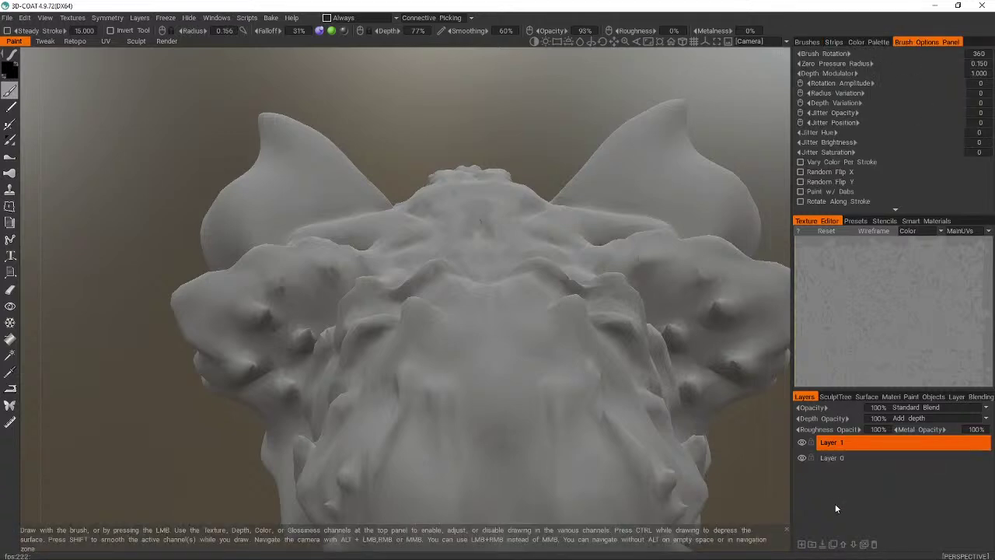
pyautogui.click(804, 547)
pyautogui.click(874, 545)
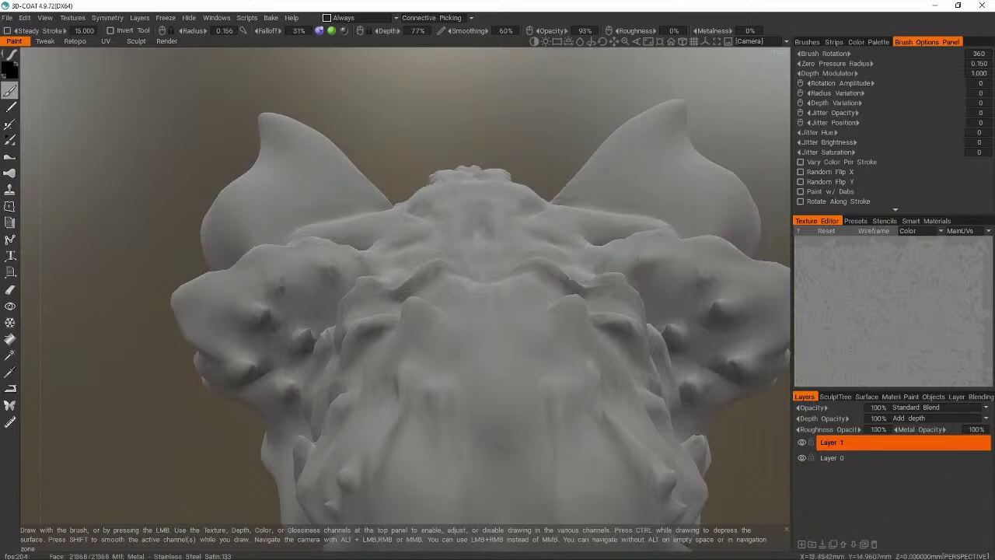
pyautogui.click(926, 220)
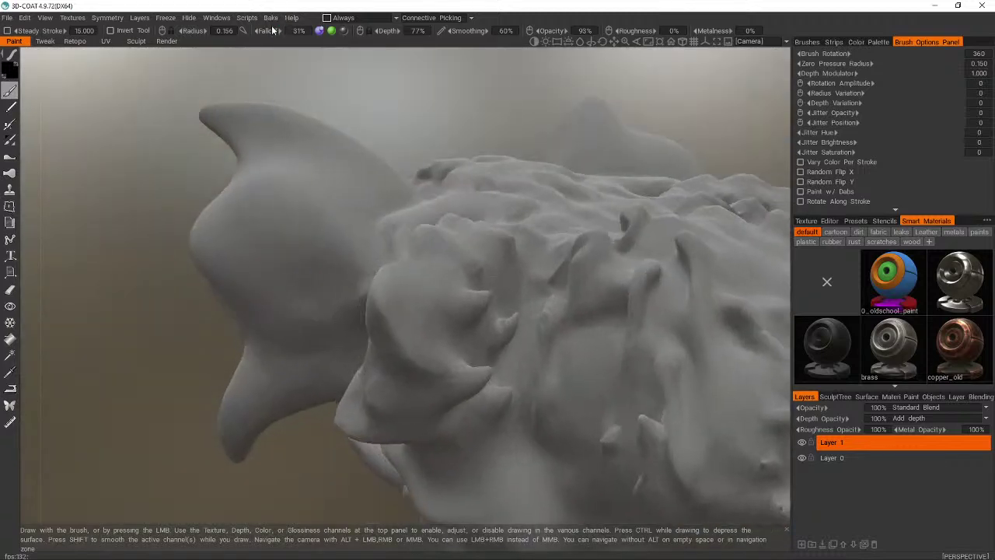
# - Open the Texture Baking Tool, examine its texture width choices, and close it without baking
pyautogui.click(270, 19)
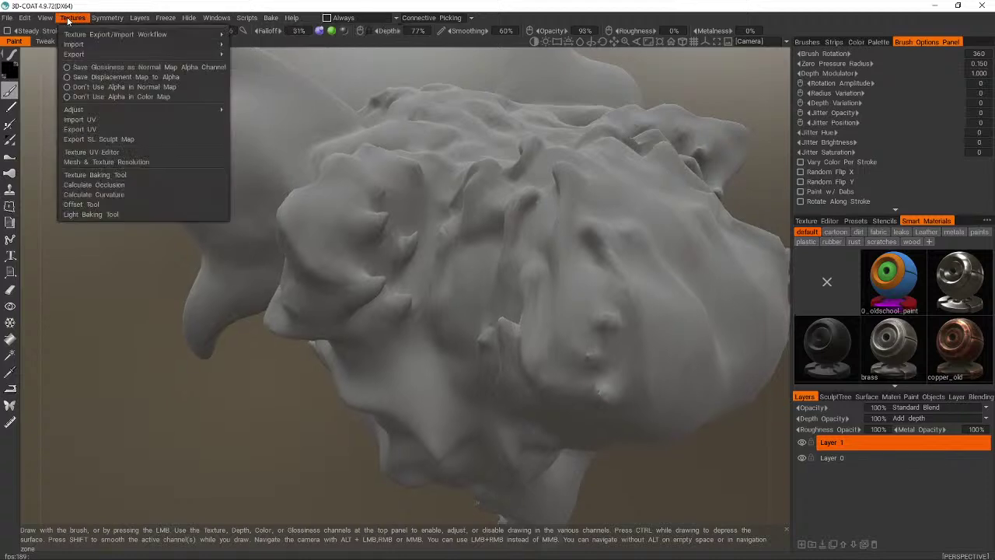
pyautogui.moveTo(70, 19)
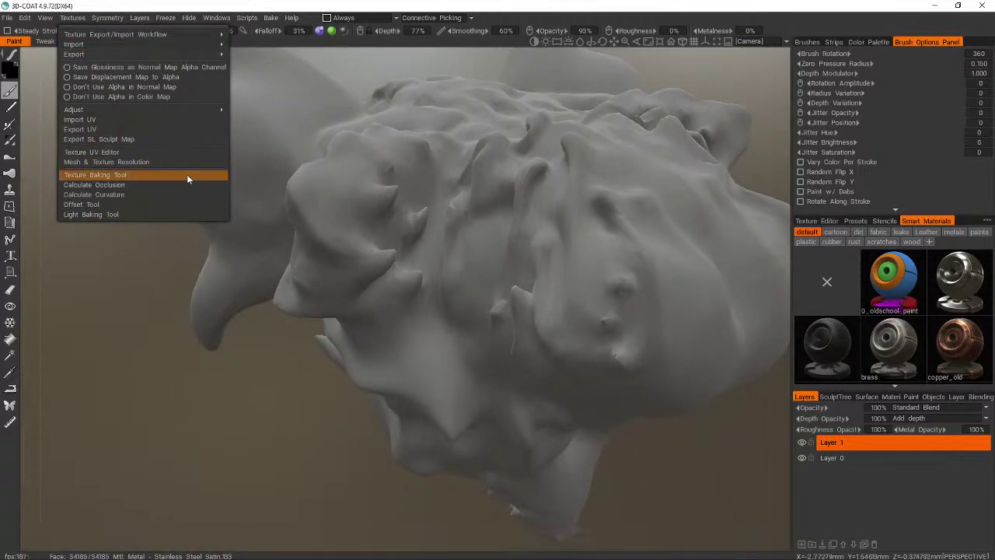
pyautogui.click(186, 174)
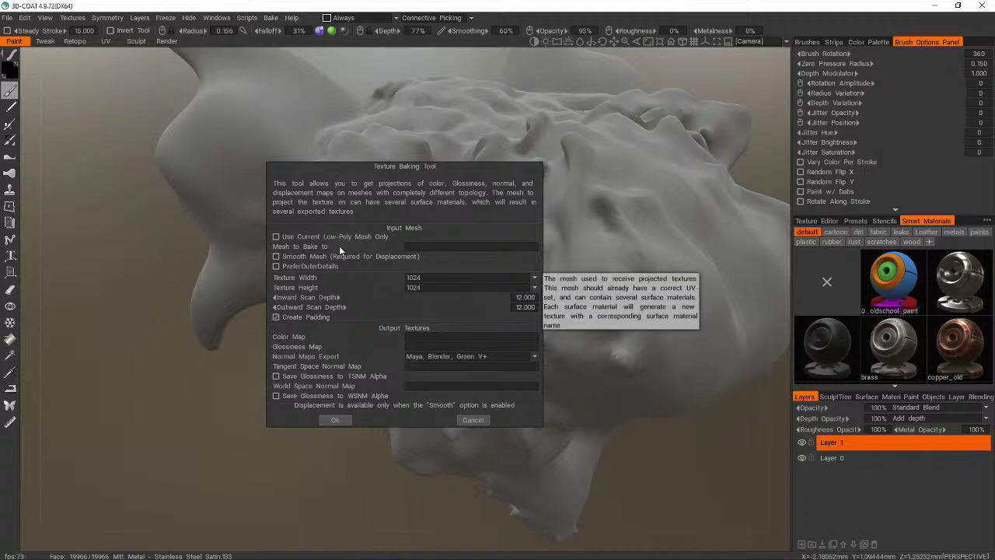
pyautogui.click(532, 278)
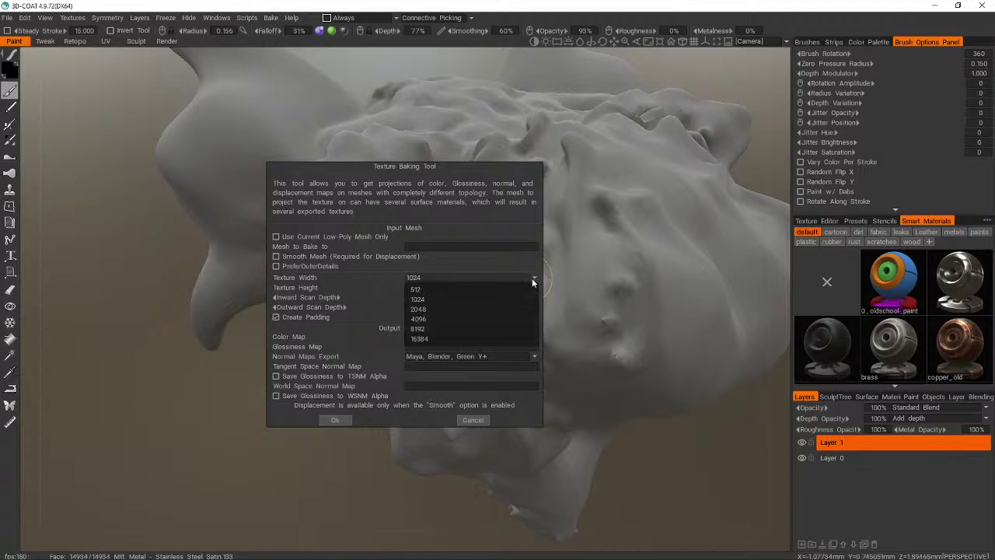
pyautogui.click(533, 277)
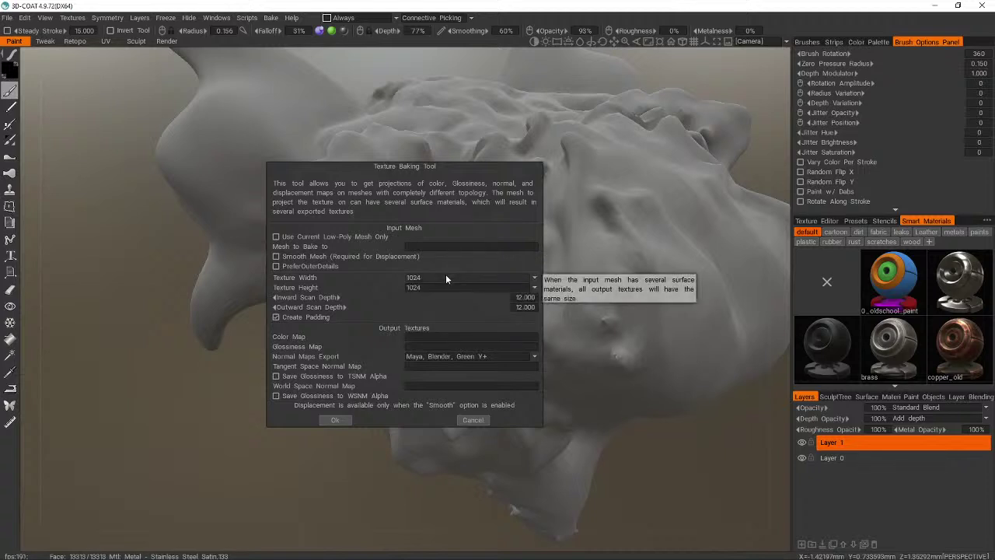
pyautogui.click(469, 420)
# - Calculate ambient occlusion for the model into a new layer, using Sphere light sources and a light count of 4096
pyautogui.click(46, 17)
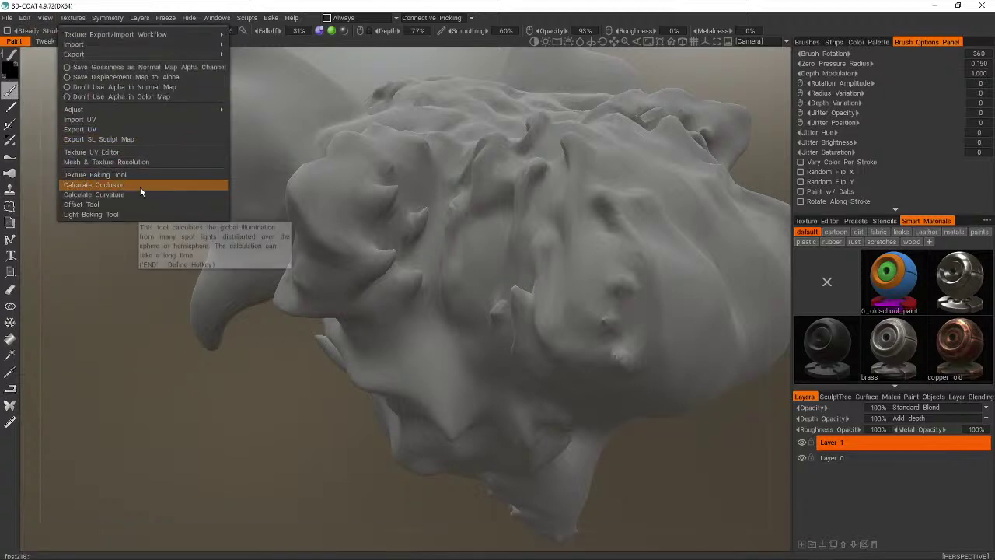
pyautogui.click(140, 186)
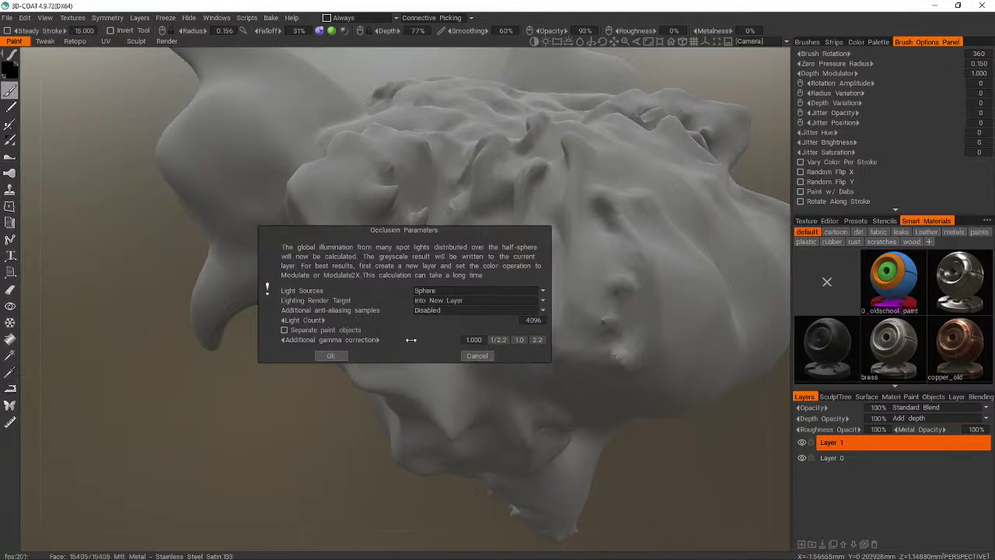
pyautogui.click(333, 356)
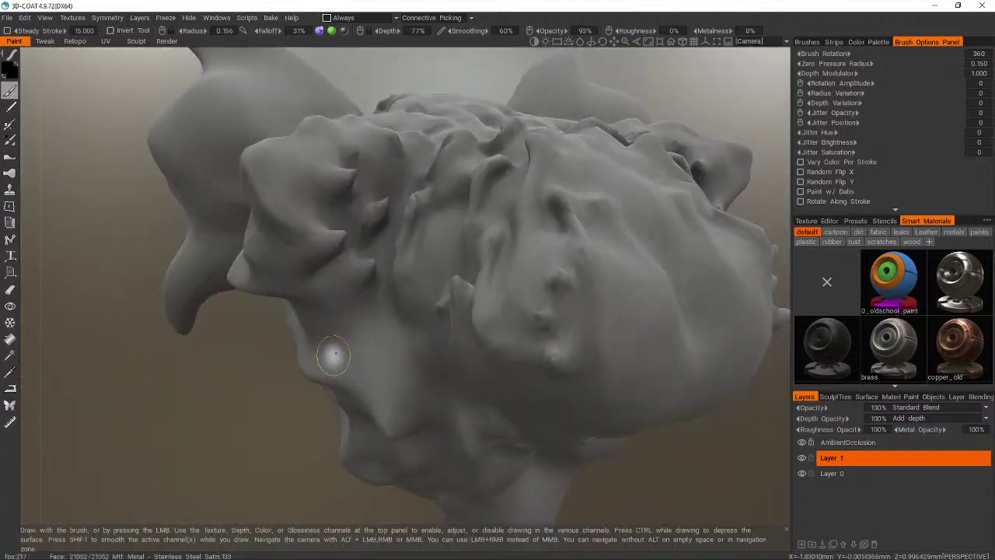
pyautogui.moveTo(335, 353)
pyautogui.keyDown('alt'); pyautogui.mouseDown()
pyautogui.moveTo(268, 350)
pyautogui.moveTo(335, 351)
pyautogui.mouseUp(); pyautogui.keyUp('alt')
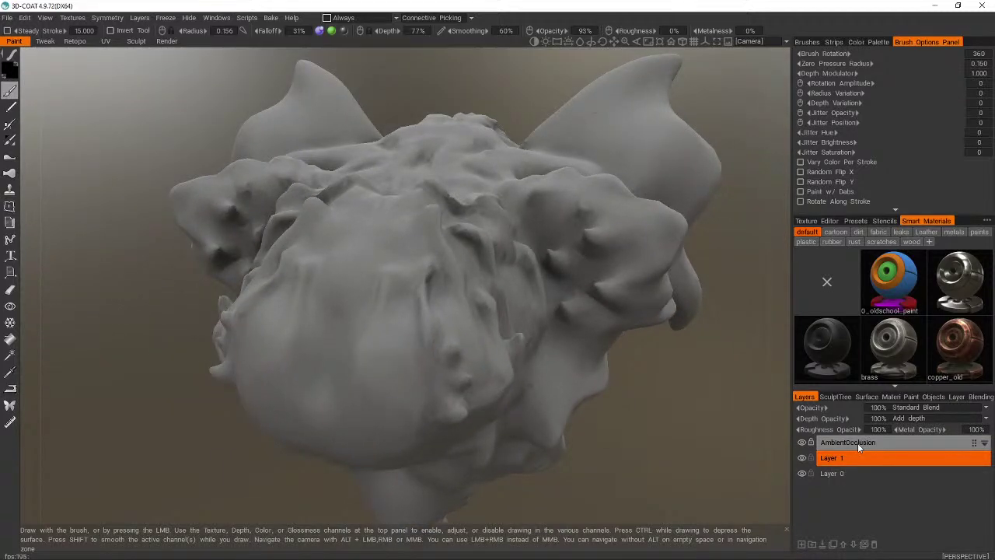
# - Calculate the model's curvature with the Default method and 1024 samples, and hide the CurvatureMap layer
pyautogui.click(73, 17)
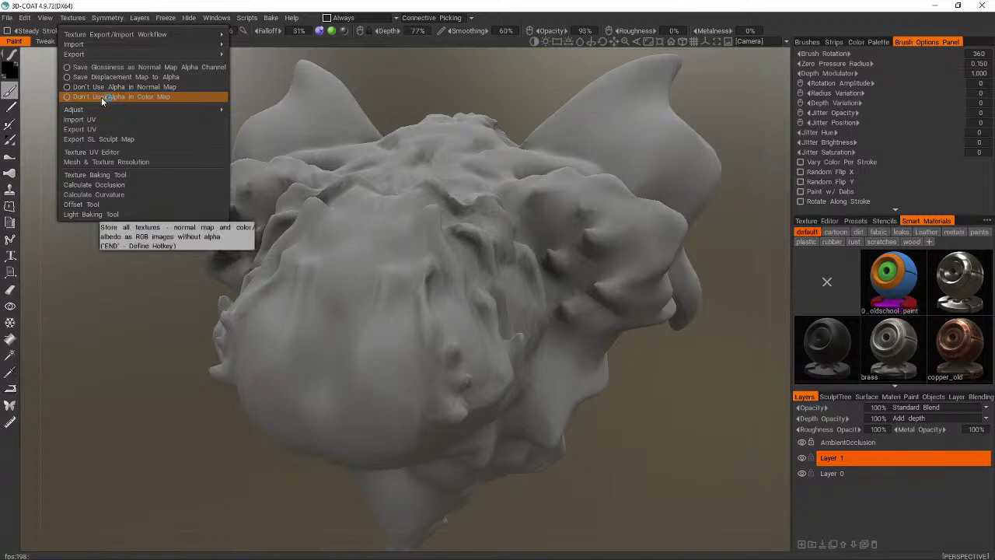
pyautogui.click(170, 194)
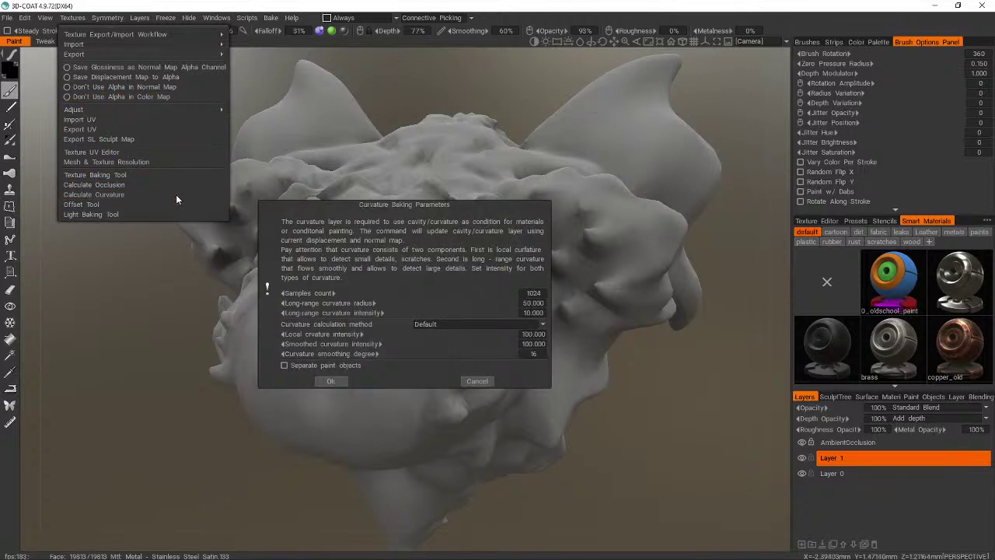
pyautogui.click(331, 381)
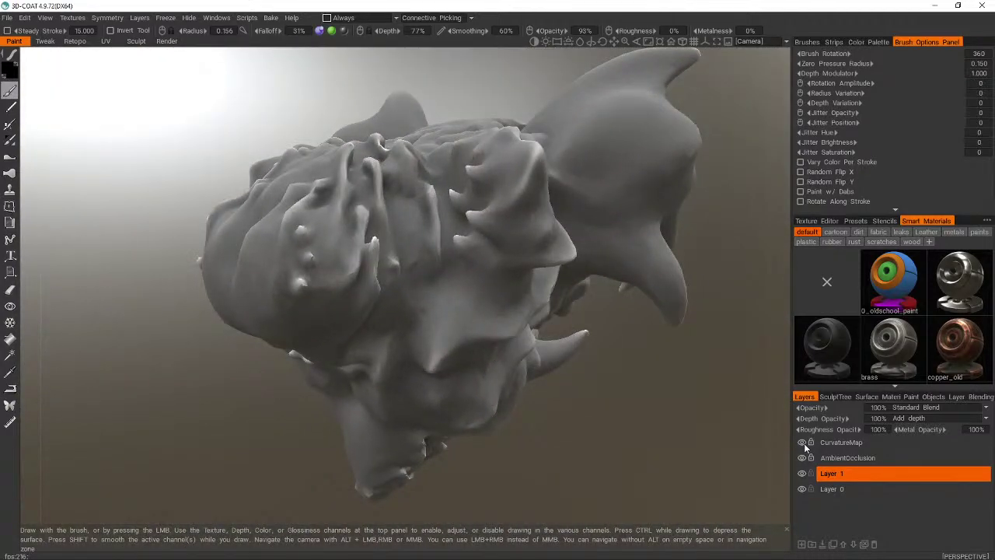
pyautogui.click(804, 443)
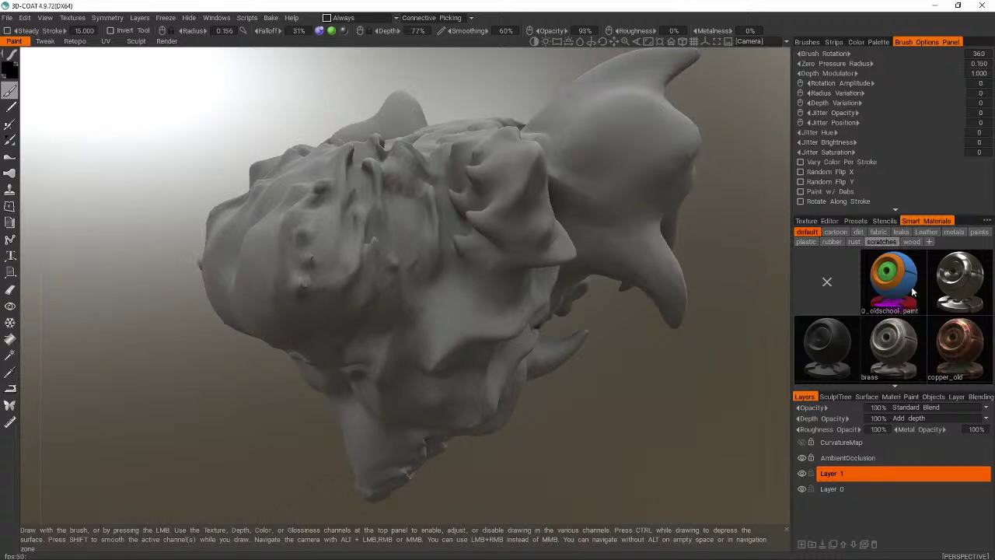
# - Browse the default smart materials and preview rust_2 and copper_old on the model
pyautogui.scroll(-1, 928, 277)
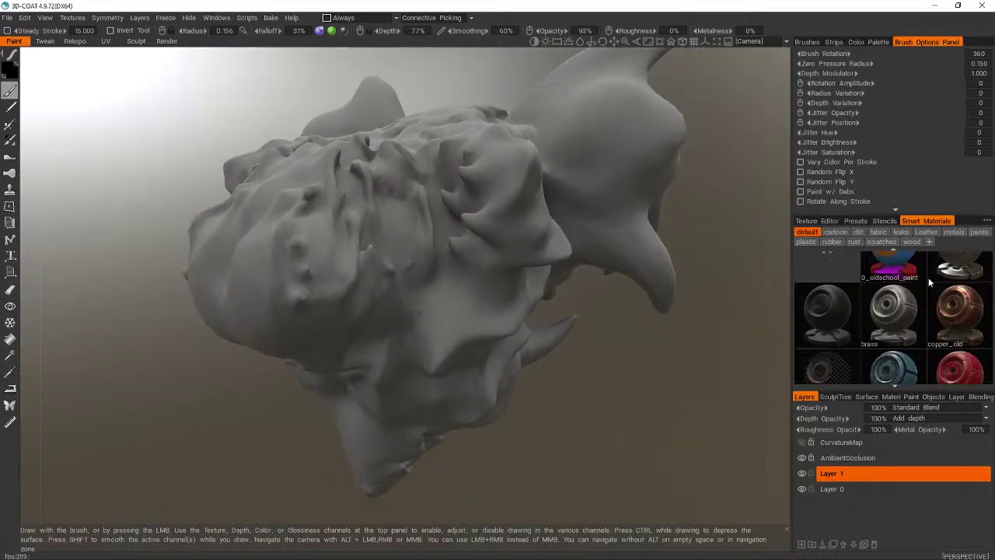
pyautogui.scroll(-2, 928, 278)
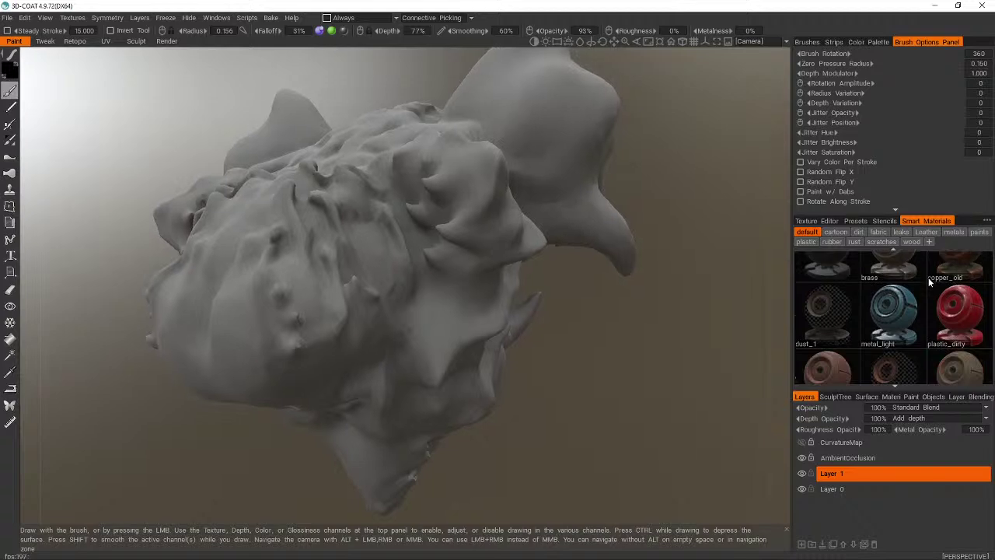
pyautogui.scroll(1, 929, 280)
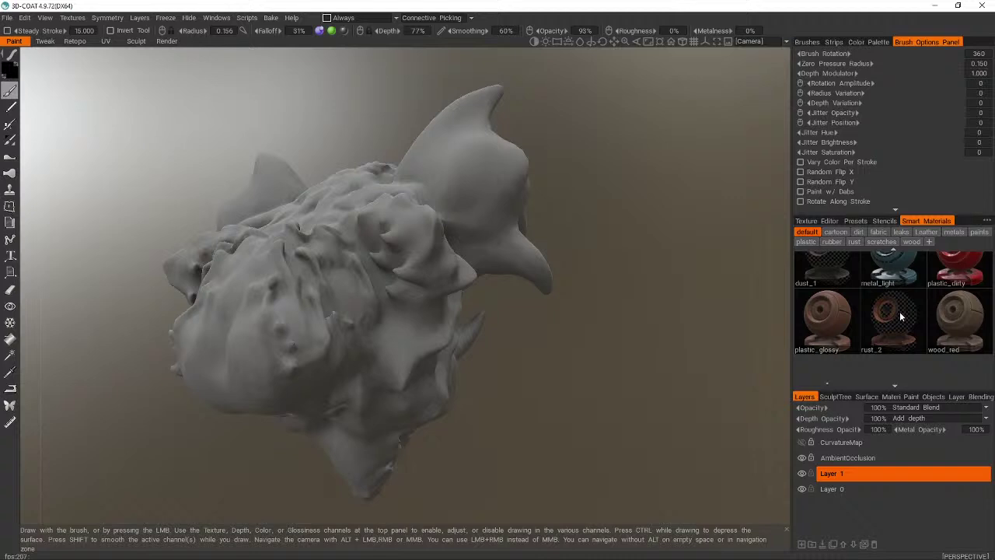
pyautogui.scroll(3, 900, 311)
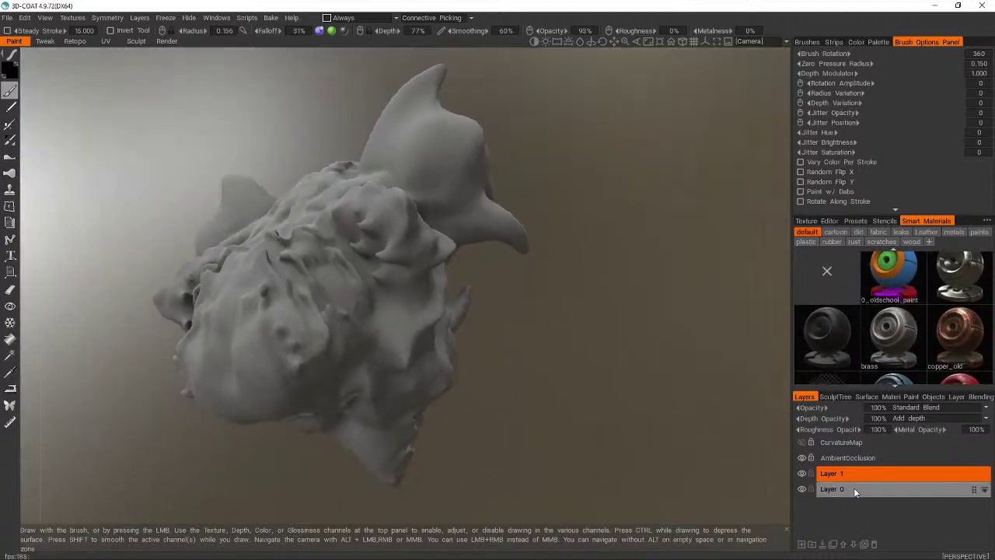
pyautogui.scroll(-2, 910, 333)
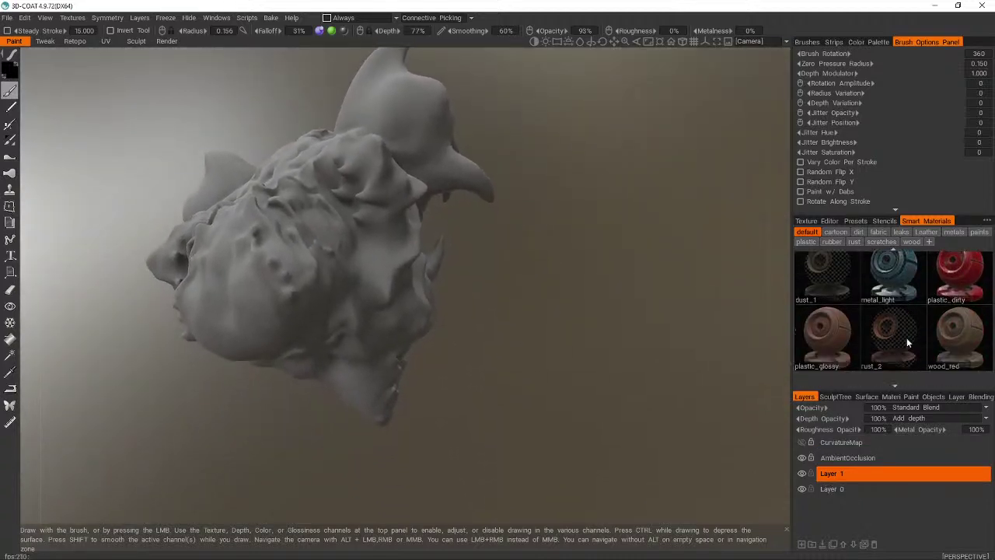
pyautogui.scroll(-1, 908, 346)
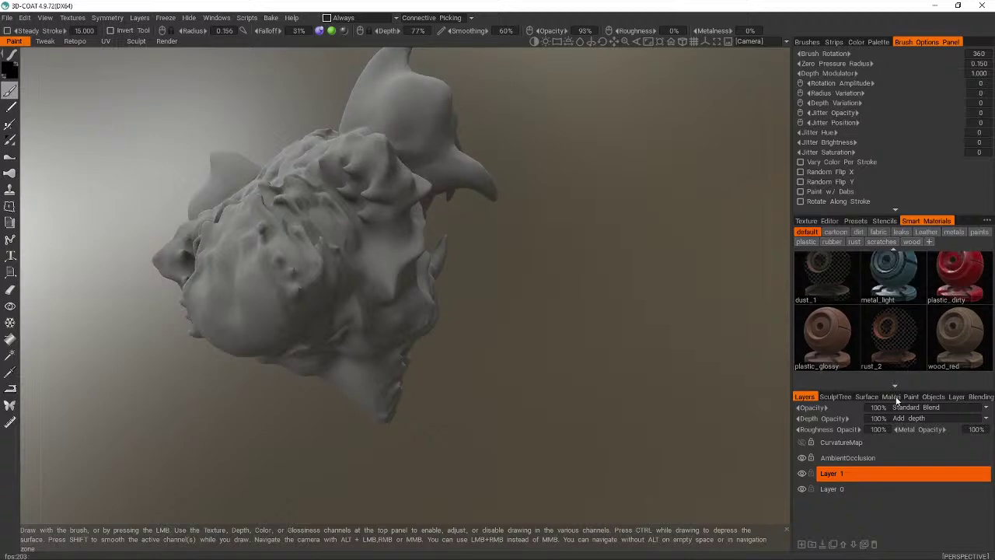
pyautogui.click(894, 336)
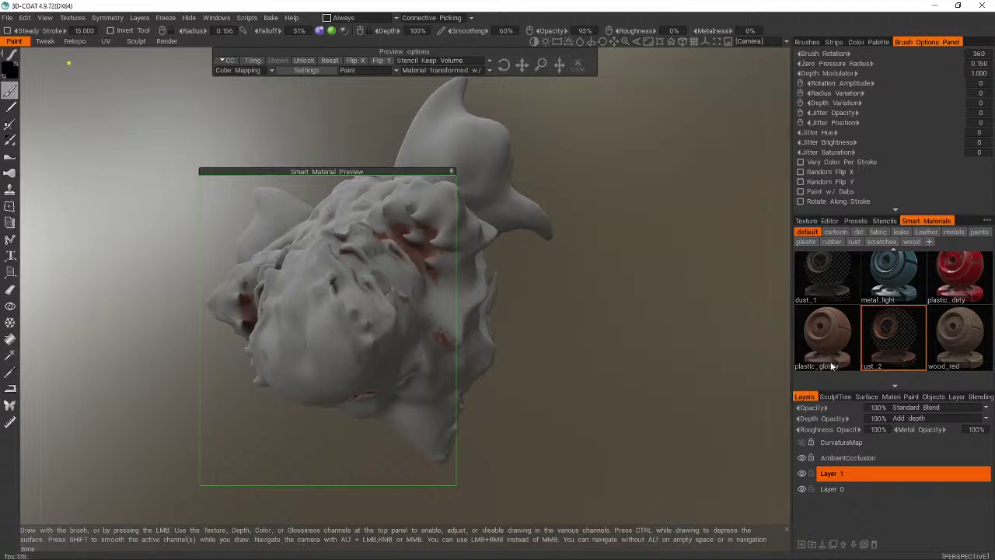
pyautogui.scroll(1, 950, 325)
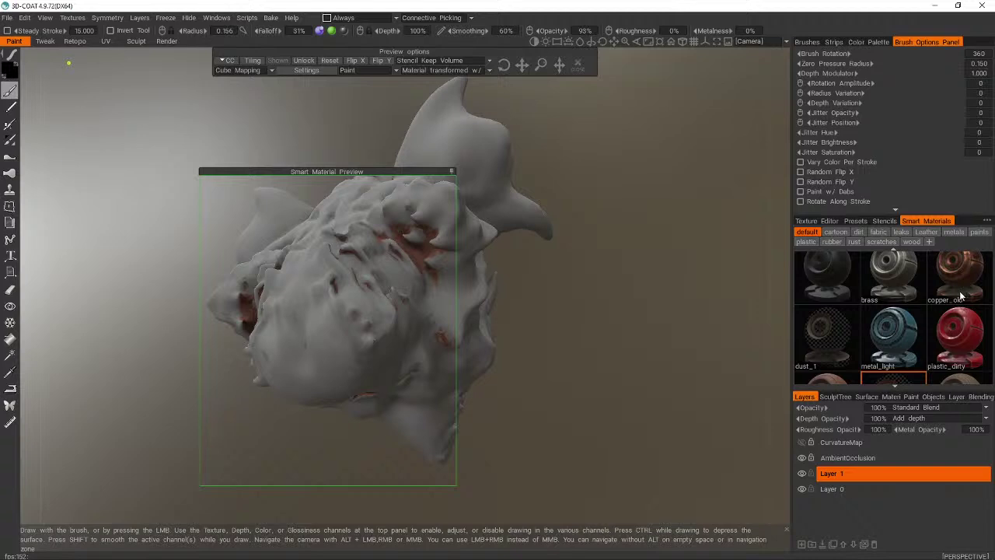
pyautogui.click(960, 291)
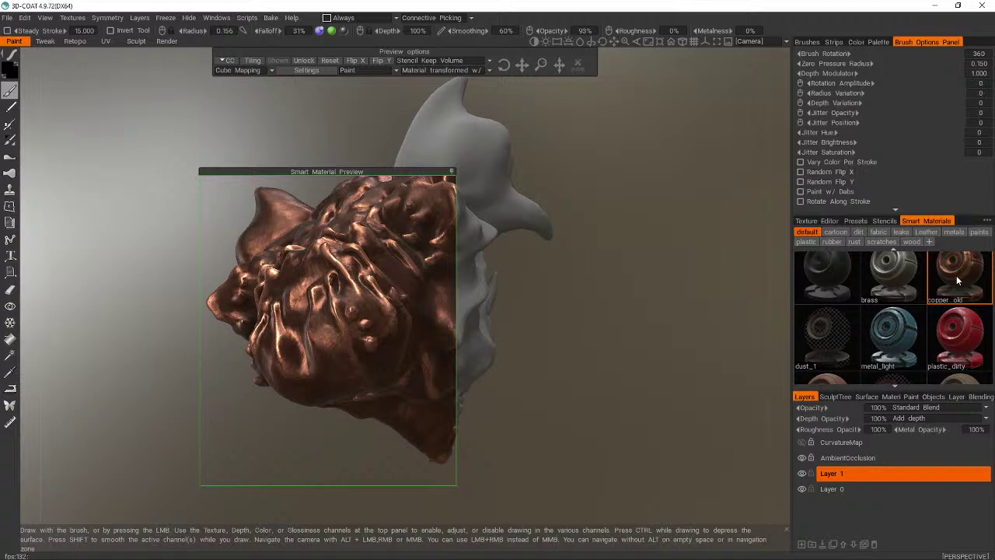
# - Browse the dirt smart materials and preview two of the dust_1 variants on the model
pyautogui.click(857, 233)
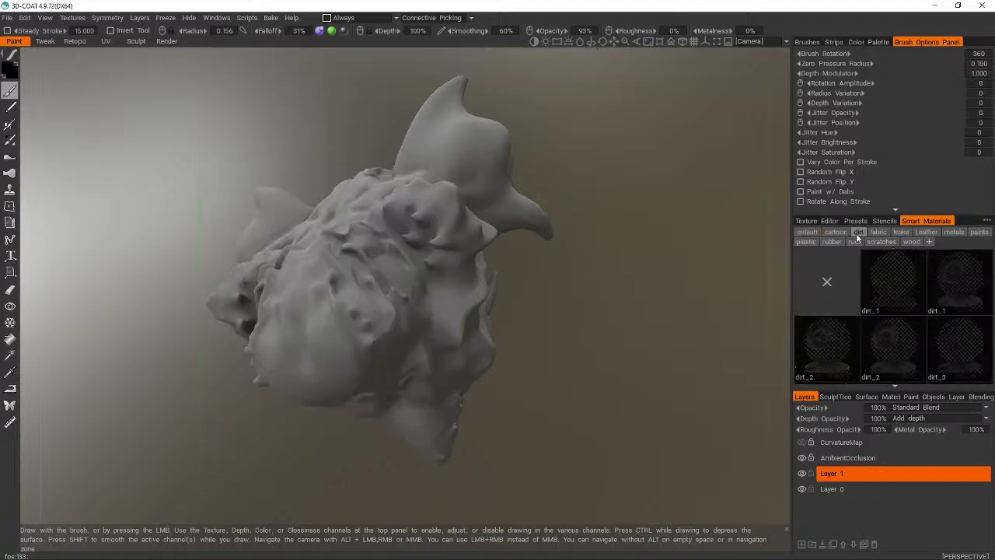
pyautogui.scroll(-1, 899, 319)
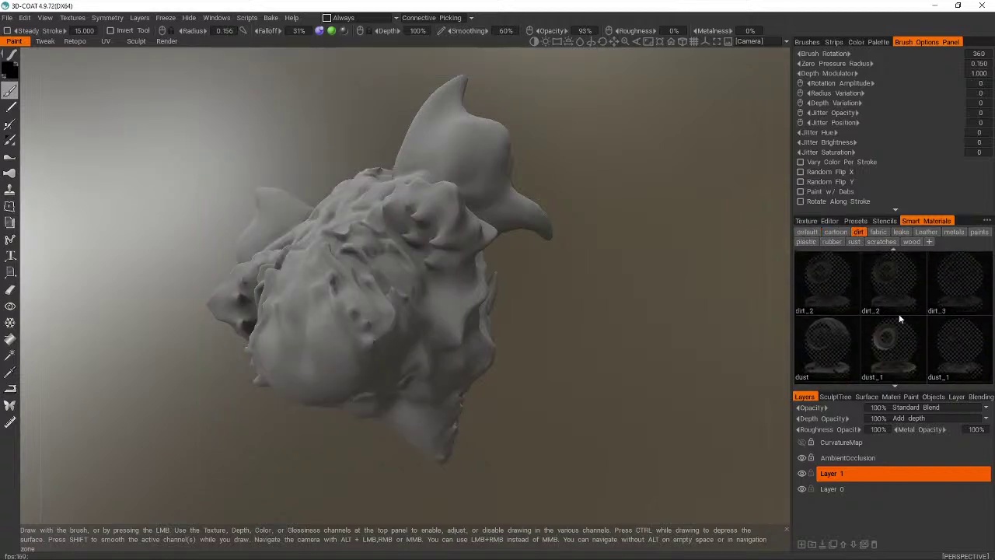
pyautogui.scroll(-1, 899, 317)
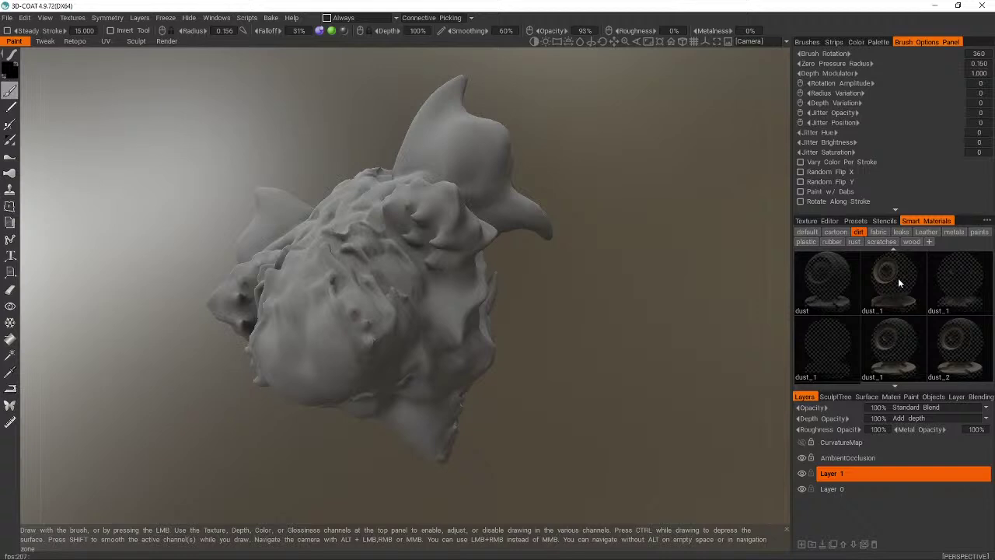
pyautogui.moveTo(898, 282)
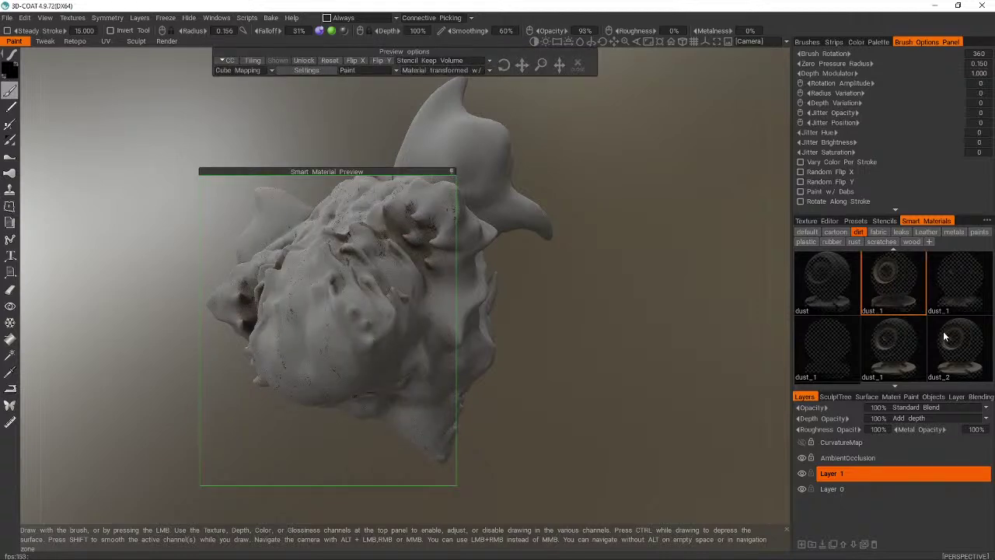
pyautogui.moveTo(944, 336)
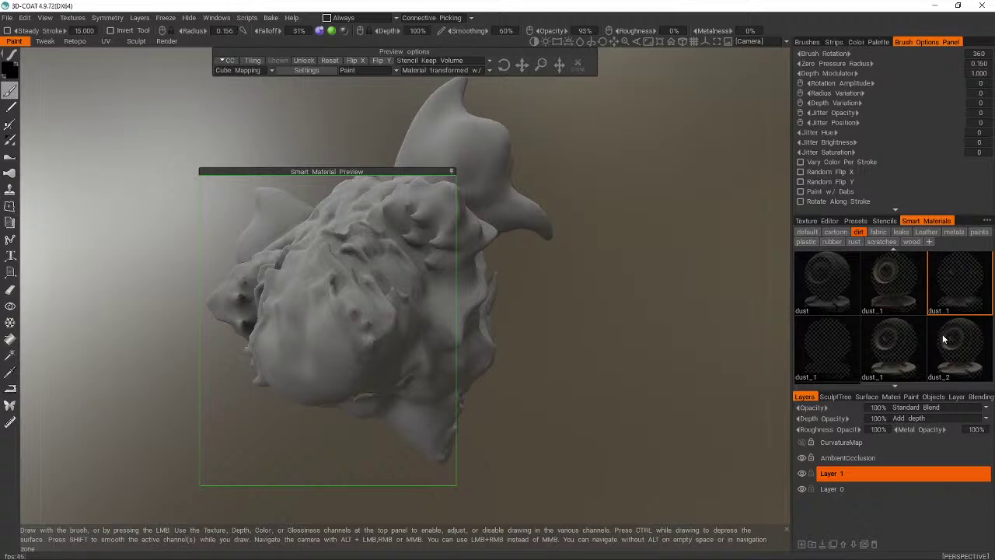
pyautogui.scroll(-2, 942, 340)
pyautogui.scroll(4, 943, 340)
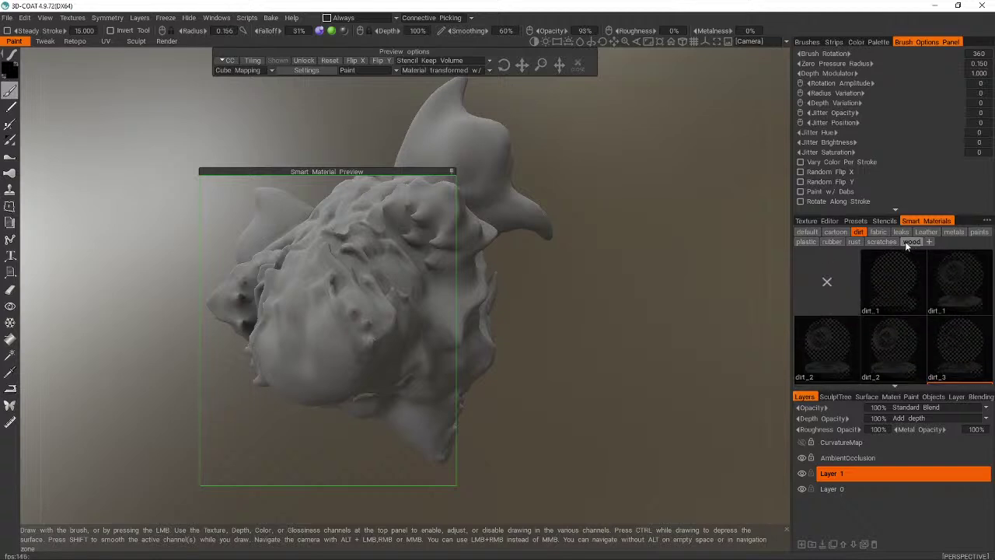
# - Show the fabric smart materials and preview denim_1 on the model
pyautogui.click(879, 233)
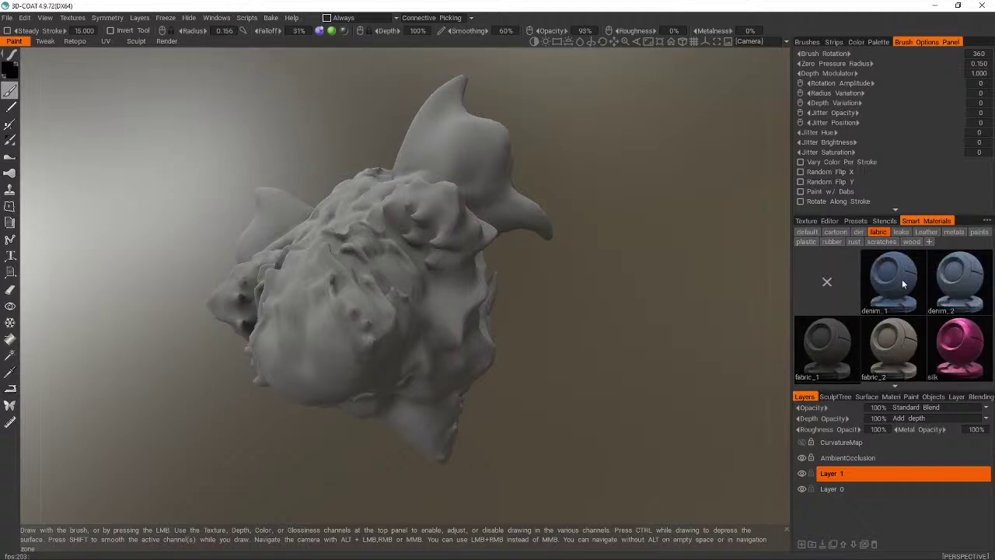
pyautogui.click(903, 283)
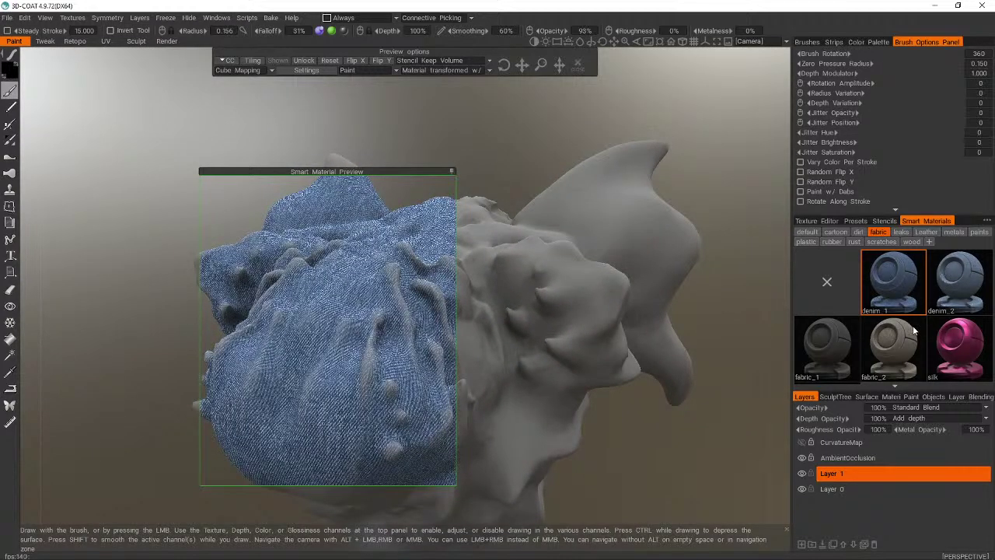
# - Preview the fabric_2, silk and fabric_1 smart materials on the model
pyautogui.moveTo(912, 330)
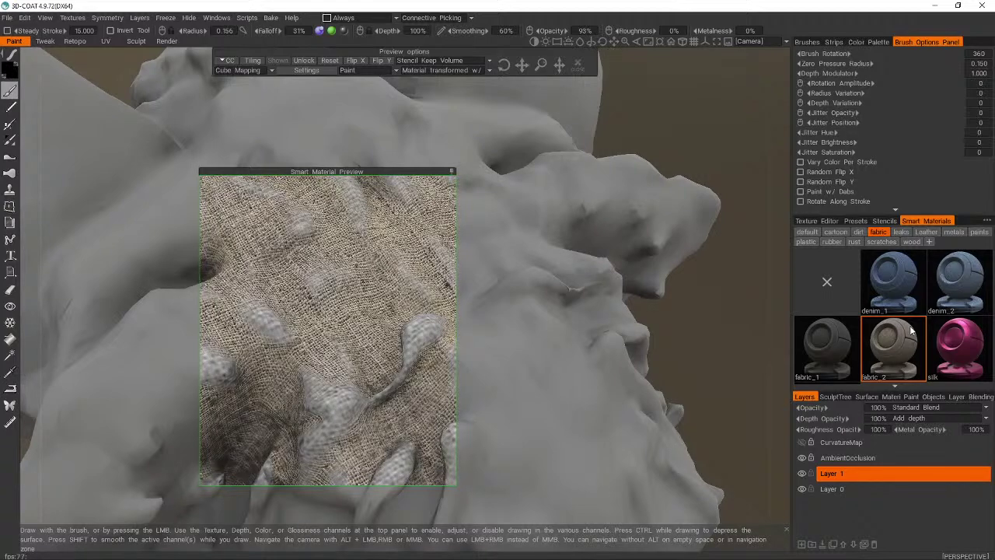
pyautogui.moveTo(946, 356)
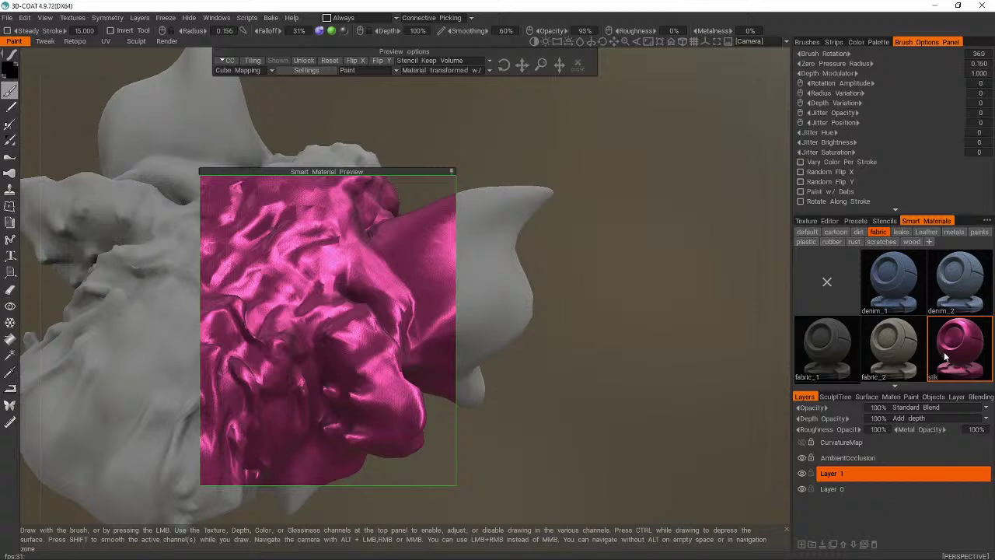
pyautogui.click(842, 359)
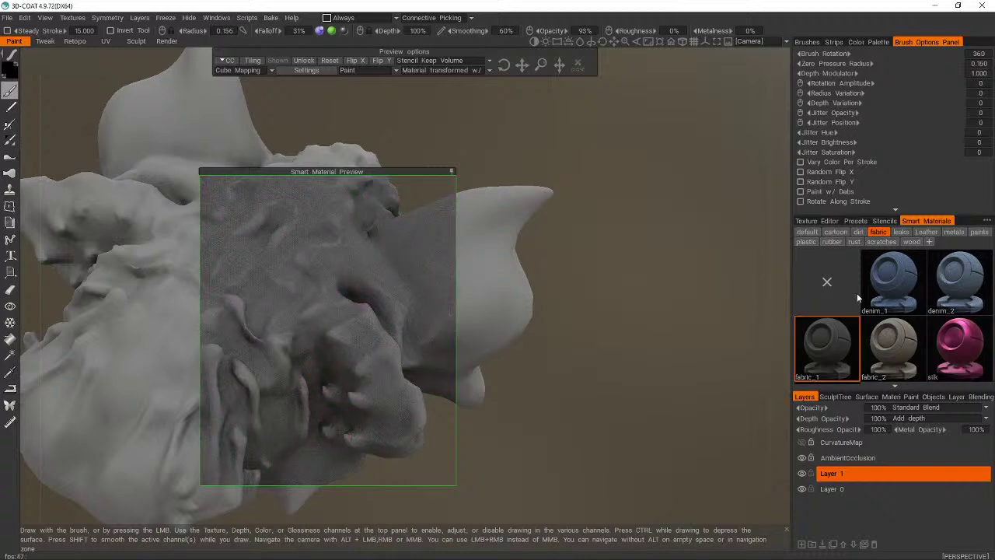
# - Browse the leaks smart materials and preview the green leaks and the leaks_blobs materials on the model
pyautogui.click(904, 233)
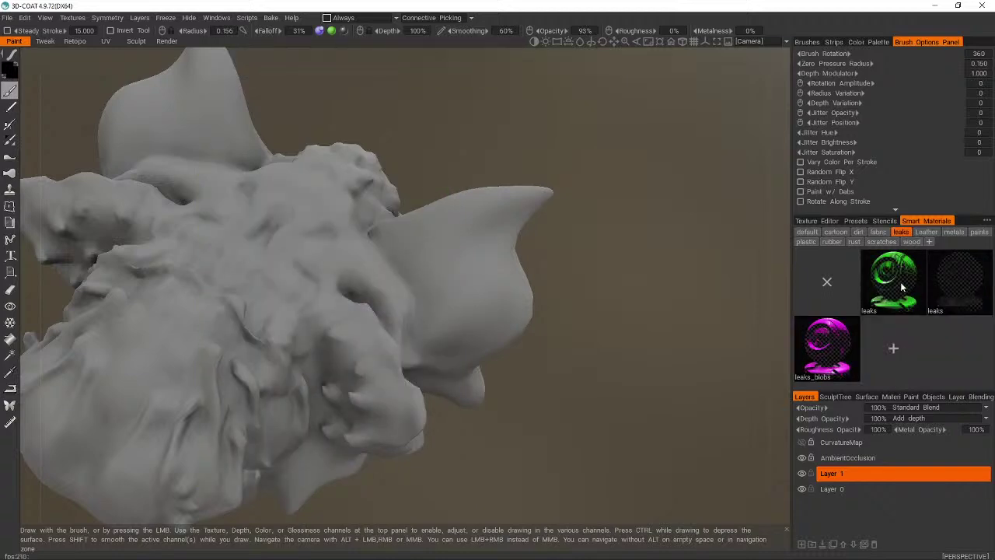
pyautogui.moveTo(902, 288)
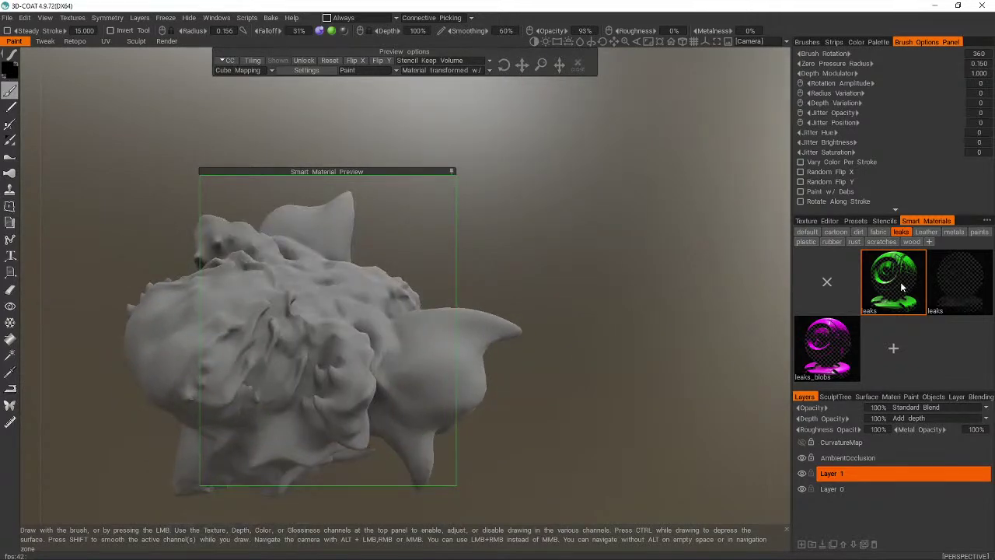
pyautogui.click(833, 355)
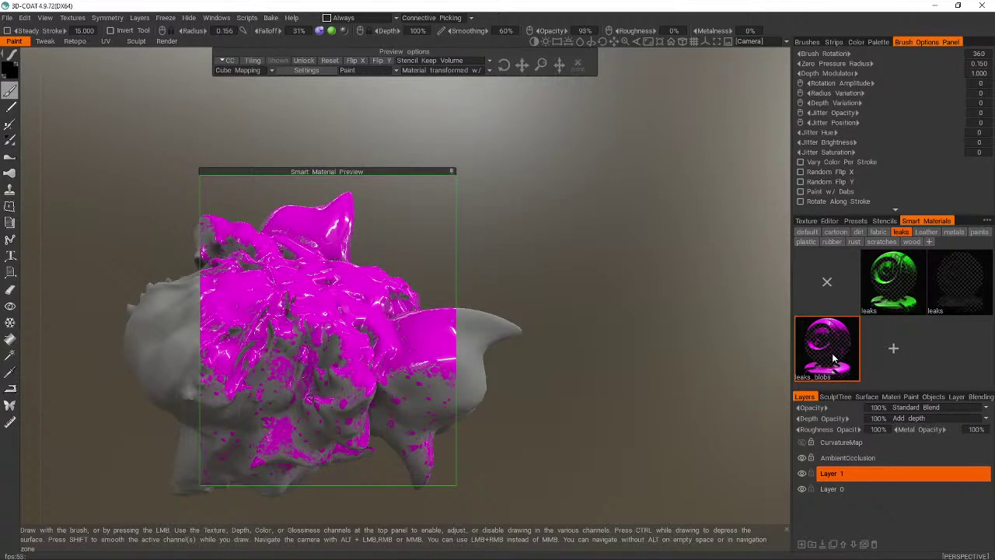
# - Browse the Leather smart materials and preview the first brown and the black plastic_glossy variants on the model
pyautogui.click(933, 231)
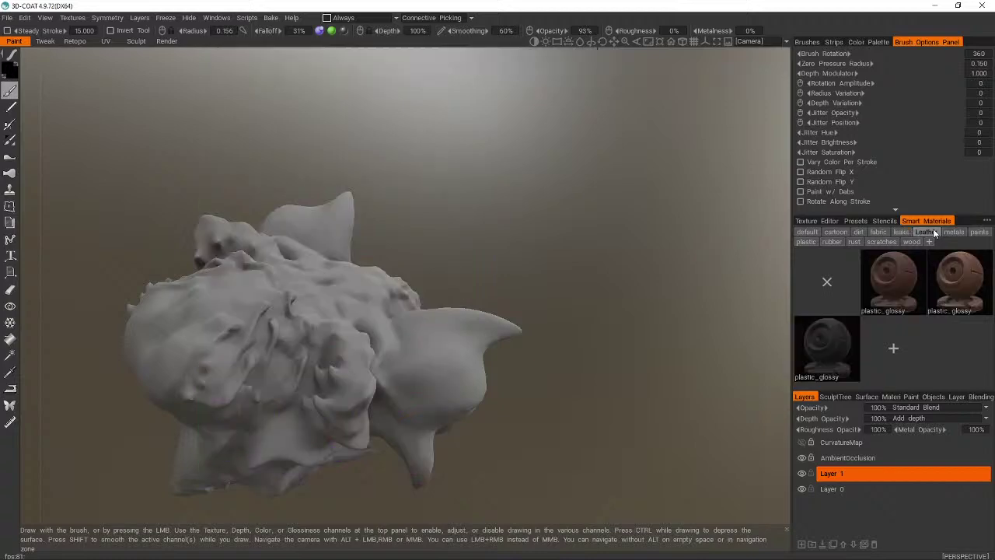
pyautogui.click(875, 290)
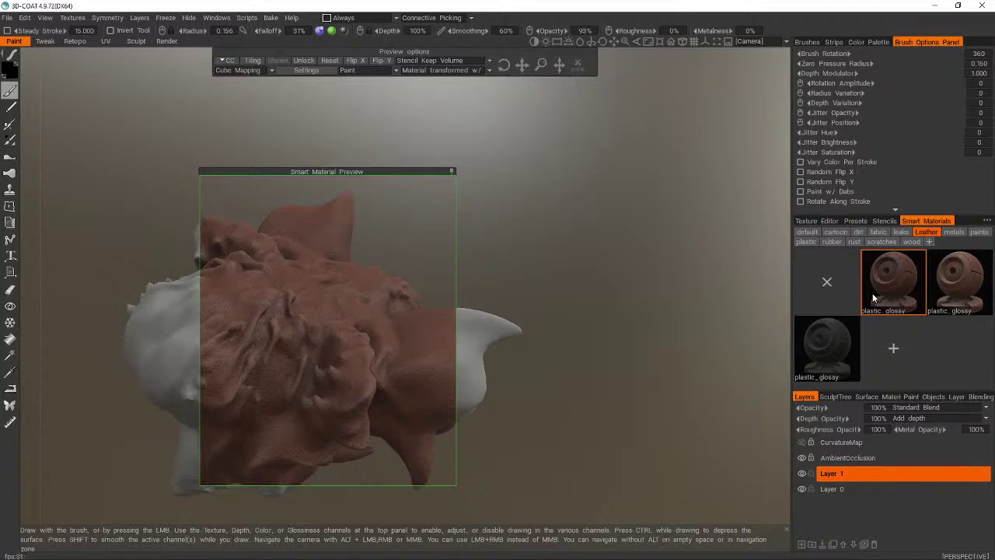
pyautogui.click(826, 368)
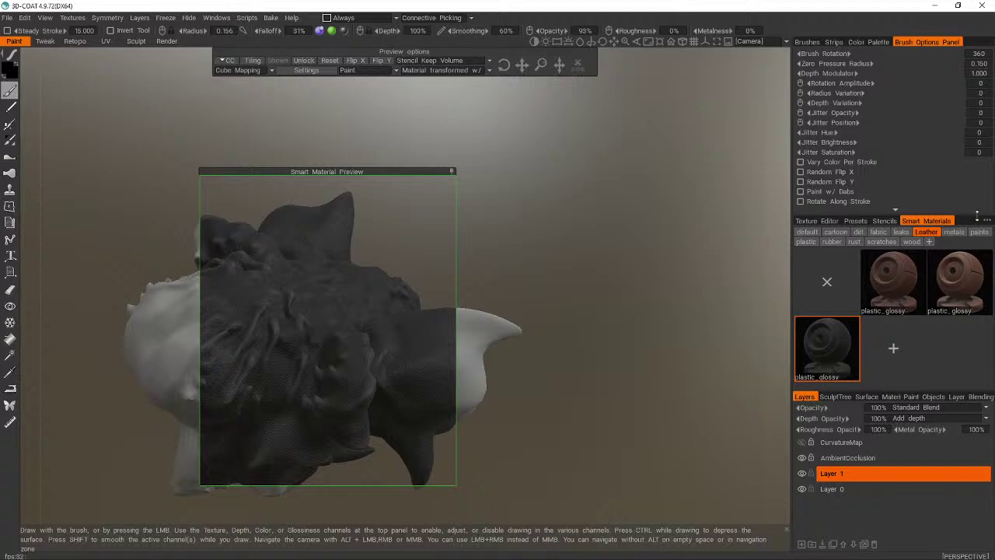
# - Browse the metals smart materials and preview the first unnamed metal, aluminium and metal_forged on the model
pyautogui.click(957, 232)
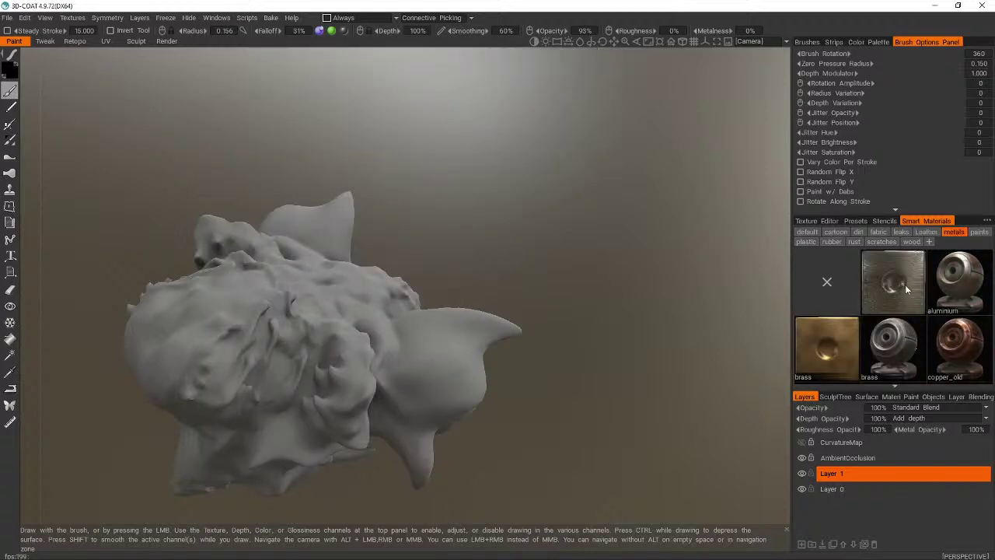
pyautogui.moveTo(904, 285)
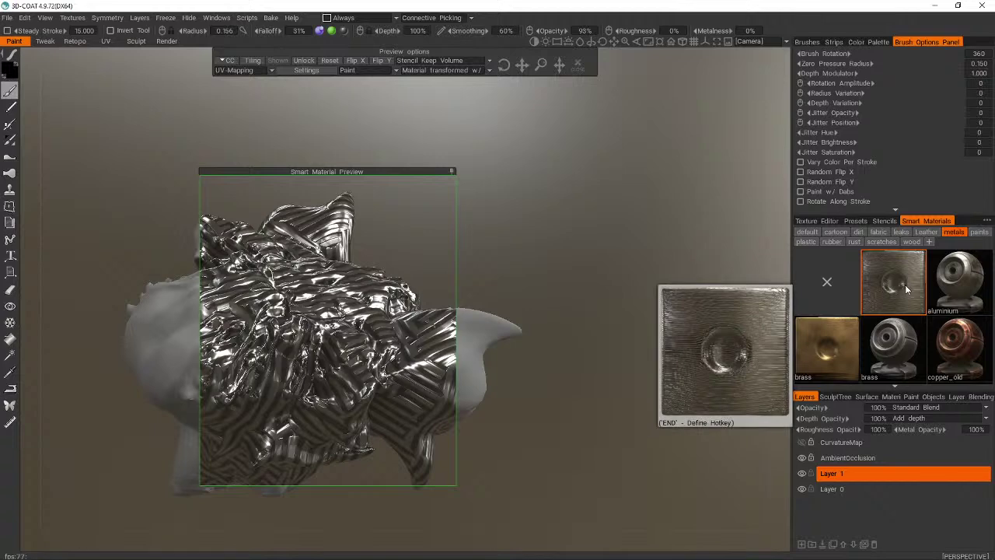
pyautogui.click(961, 304)
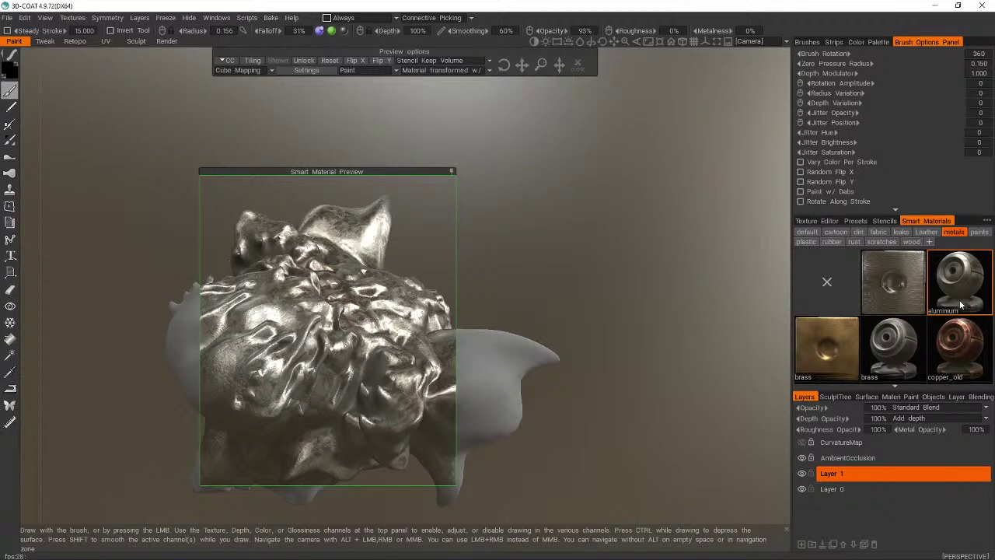
pyautogui.scroll(-4, 953, 322)
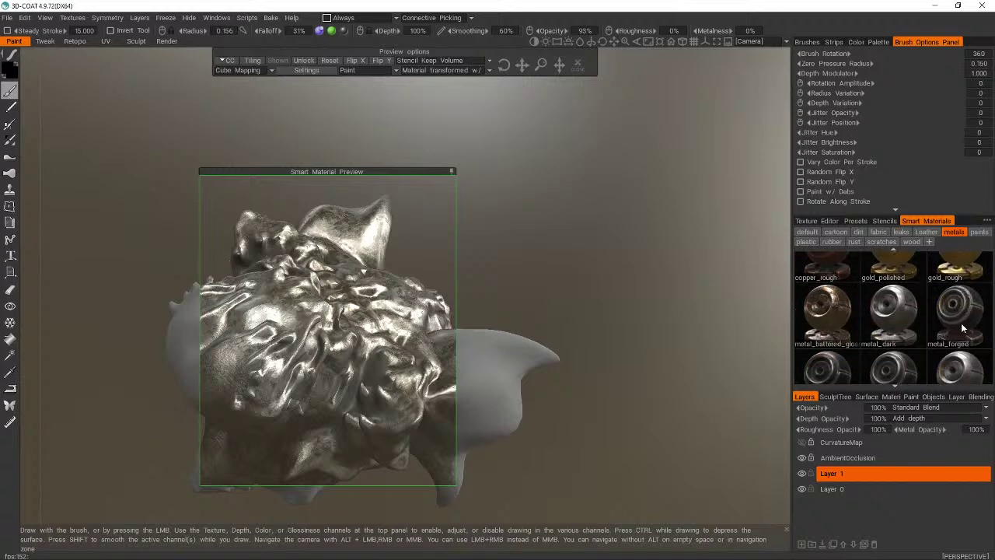
pyautogui.moveTo(964, 319)
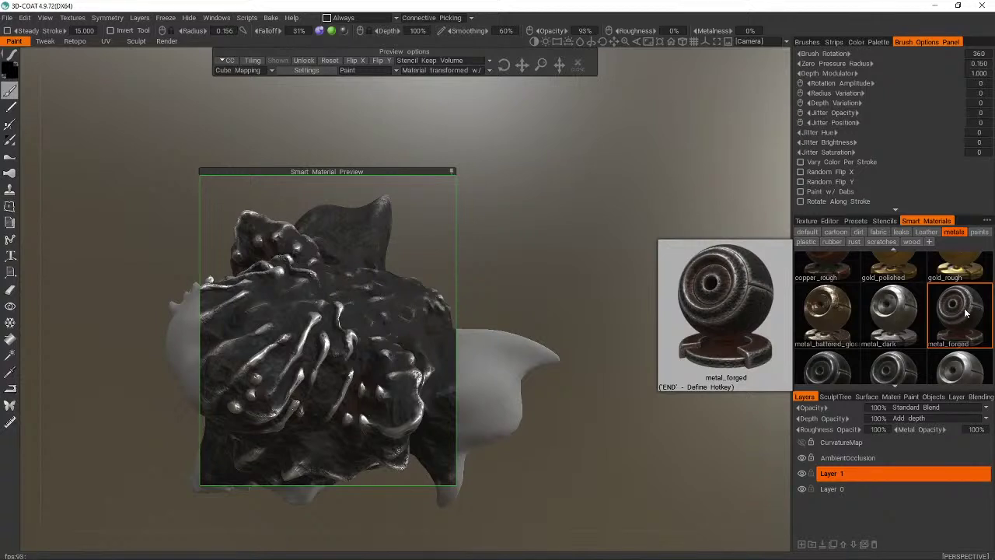
# - Choose the metal_gun smart material and fill the entire Layer 1 with it
pyautogui.scroll(-3, 967, 312)
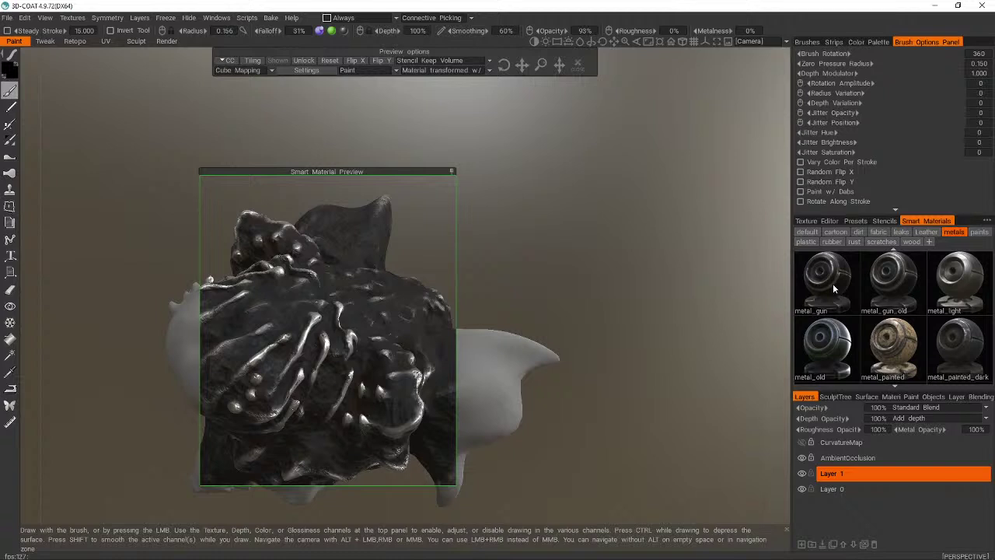
pyautogui.moveTo(834, 288)
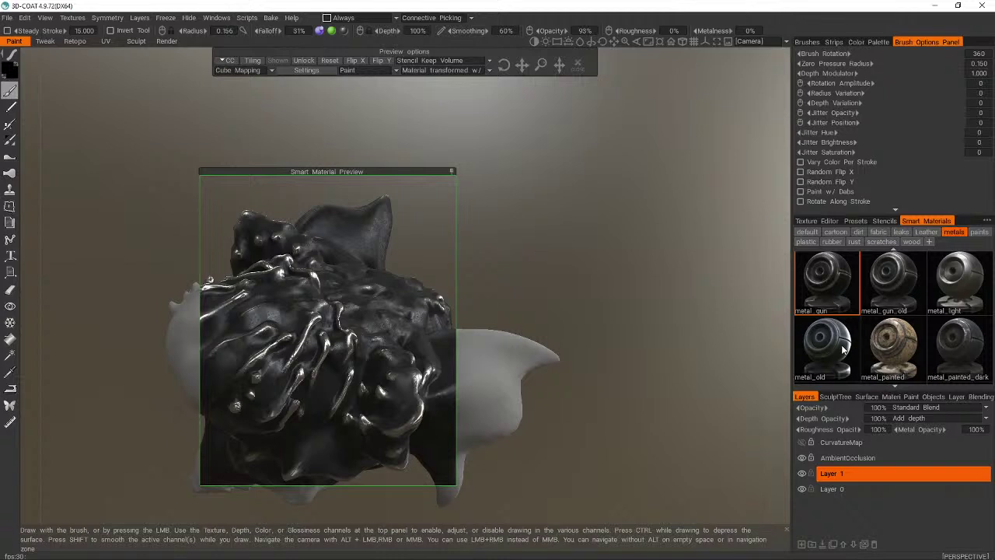
pyautogui.moveTo(844, 355)
pyautogui.scroll(3, 851, 303)
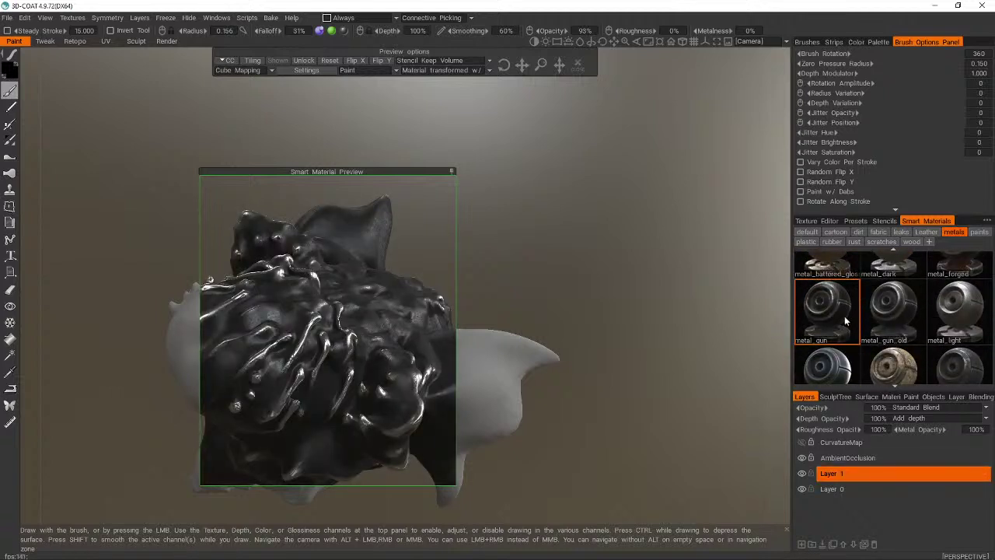
pyautogui.rightClick(836, 316)
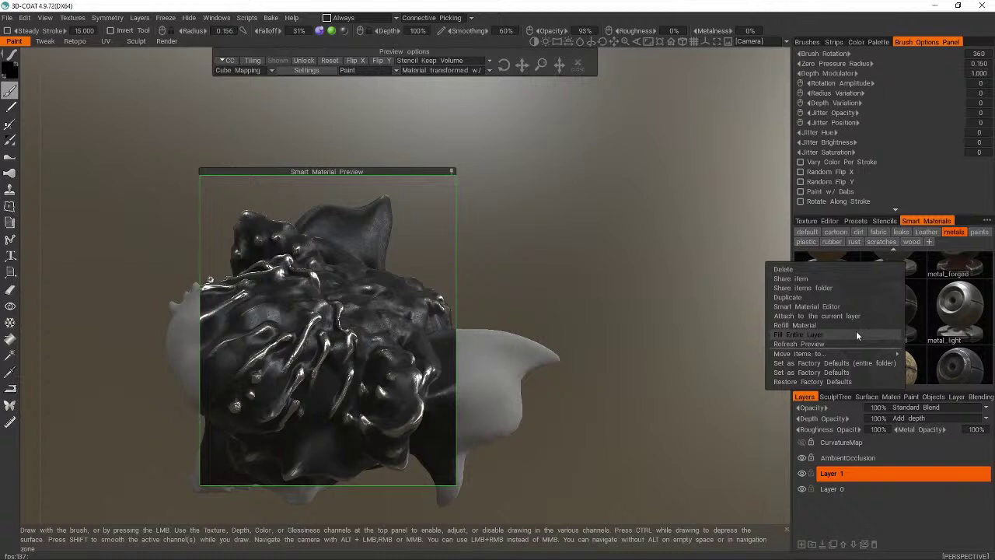
pyautogui.click(856, 335)
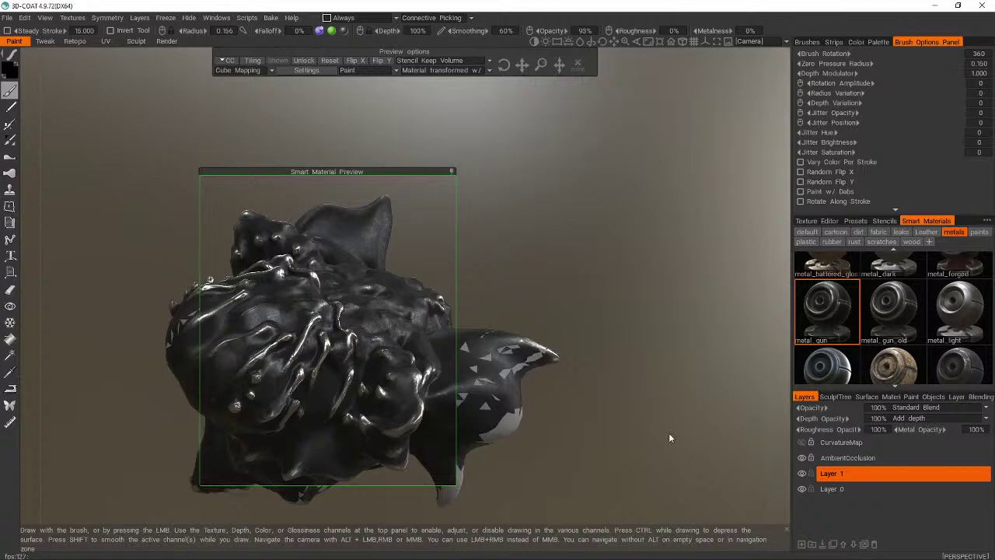
pyautogui.scroll(-2, 668, 432)
pyautogui.moveTo(669, 434); pyautogui.dragTo(669, 433)
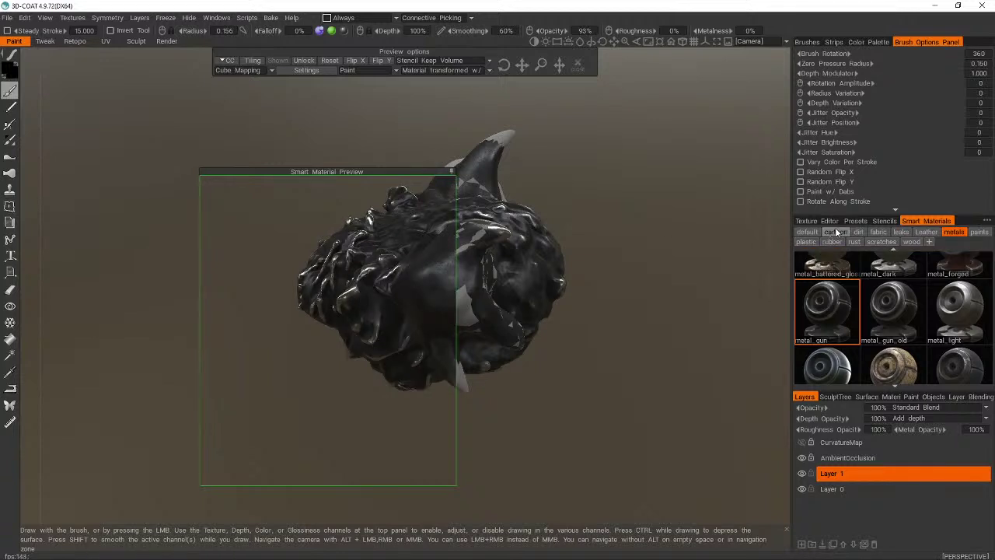
# - Show the model's color texture map in the Texture Editor and hide the AmbientOcclusion layer
pyautogui.click(811, 221)
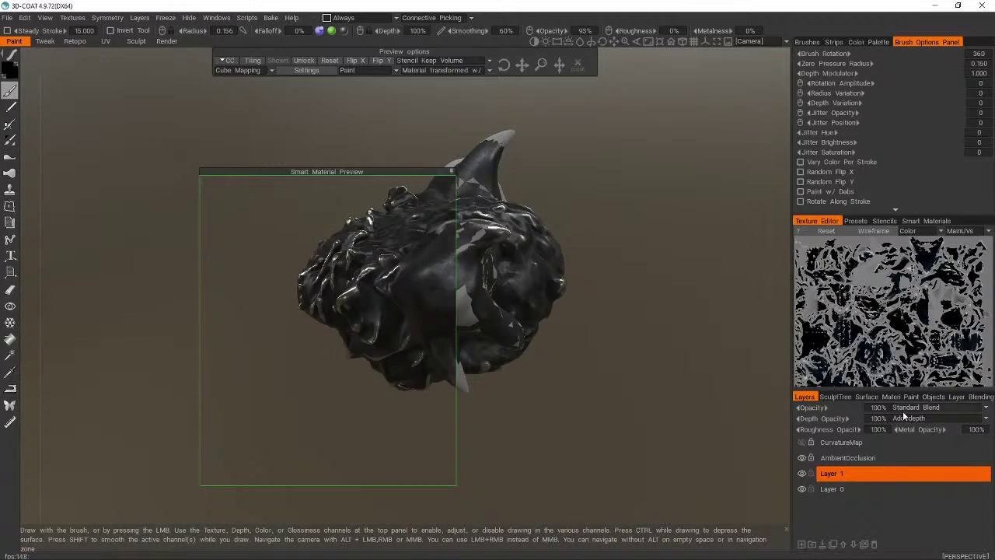
pyautogui.click(854, 474)
pyautogui.click(802, 457)
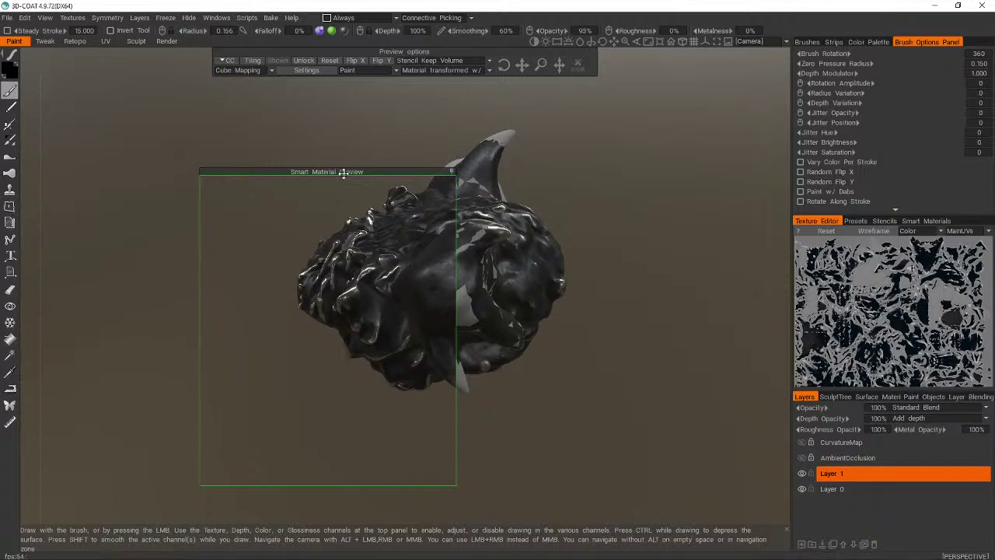
# - Shrink the Smart Material Preview frame and move it off the model into empty space
pyautogui.moveTo(355, 170); pyautogui.dragTo(484, 246)
pyautogui.moveTo(519, 350); pyautogui.dragTo(632, 434)
pyautogui.moveTo(720, 495); pyautogui.dragTo(560, 297)
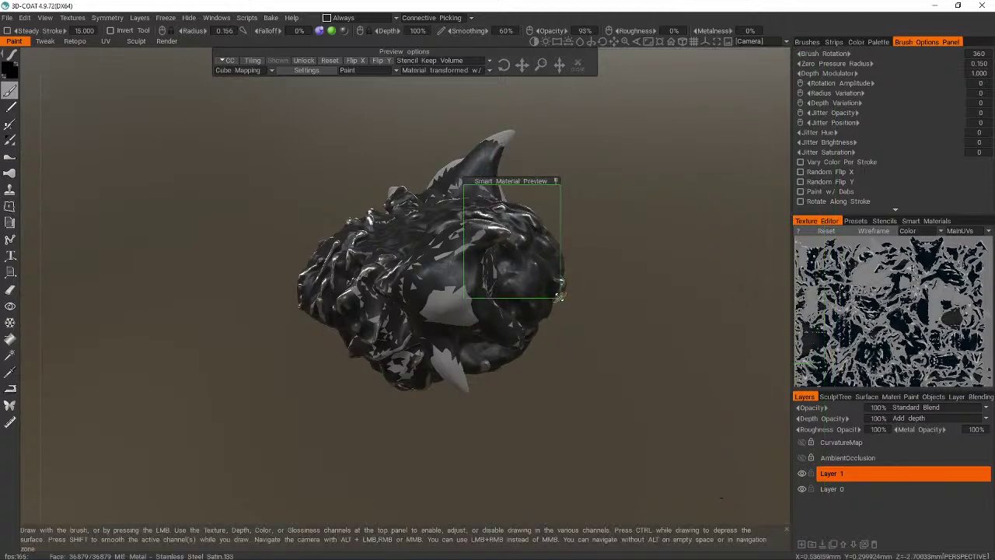
pyautogui.moveTo(494, 180); pyautogui.dragTo(652, 158)
# - Hide Layer 1 and show it again to compare the model with and without the metal fill
pyautogui.moveTo(637, 225)
pyautogui.keyDown('alt'); pyautogui.mouseDown()
pyautogui.moveTo(595, 235)
pyautogui.moveTo(616, 232)
pyautogui.moveTo(591, 249)
pyautogui.moveTo(591, 391)
pyautogui.moveTo(544, 436)
pyautogui.moveTo(448, 441)
pyautogui.mouseUp(); pyautogui.keyUp('alt')
pyautogui.scroll(3, 616, 232)
pyautogui.scroll(3, 591, 250)
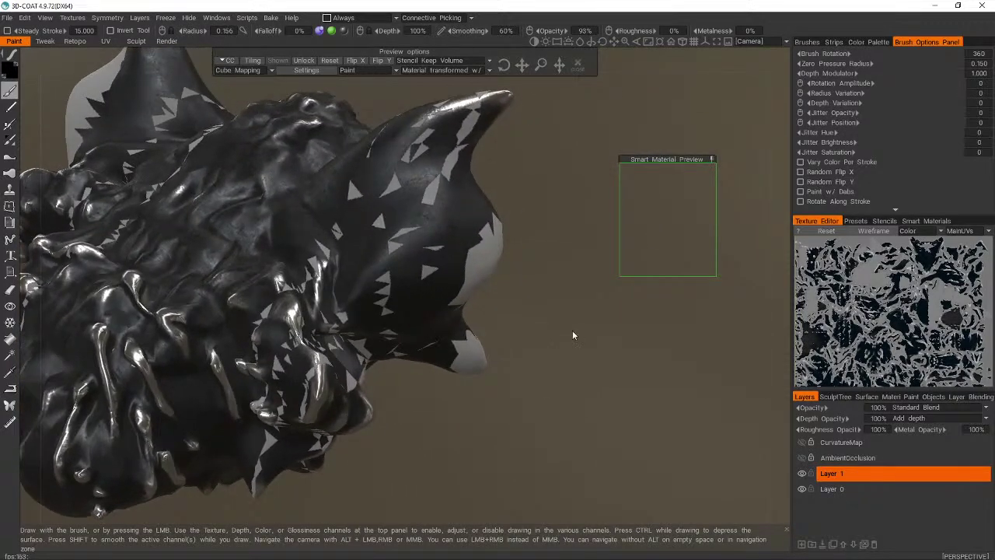
pyautogui.click(802, 474)
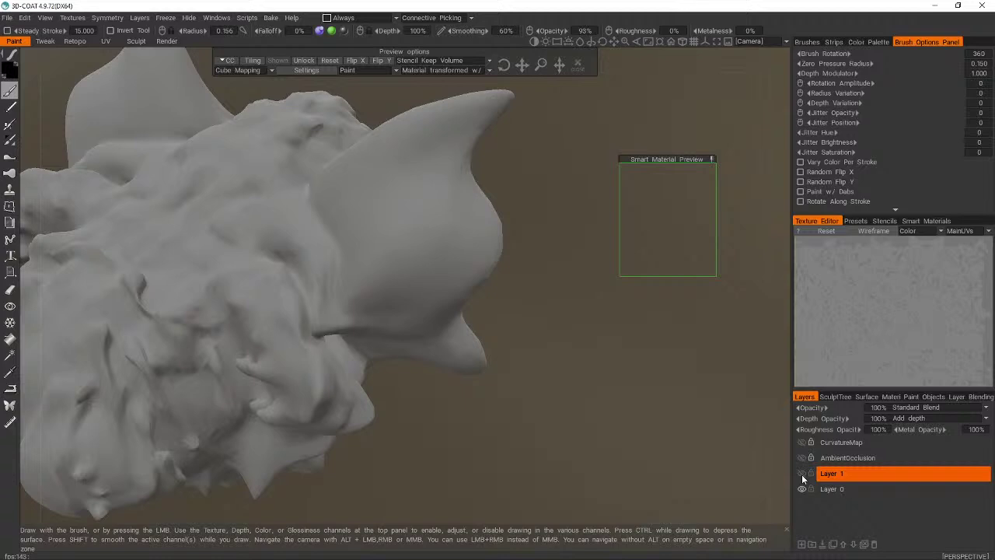
pyautogui.click(801, 475)
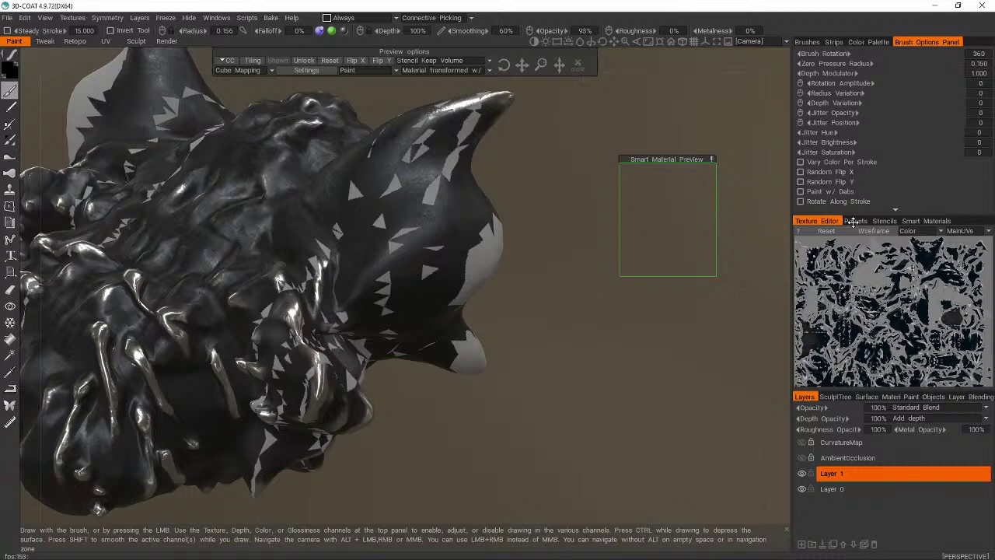
# - Load the default StdPen12 paint preset and make Layer 0 the active layer with Layer 1 hidden
pyautogui.press(']')
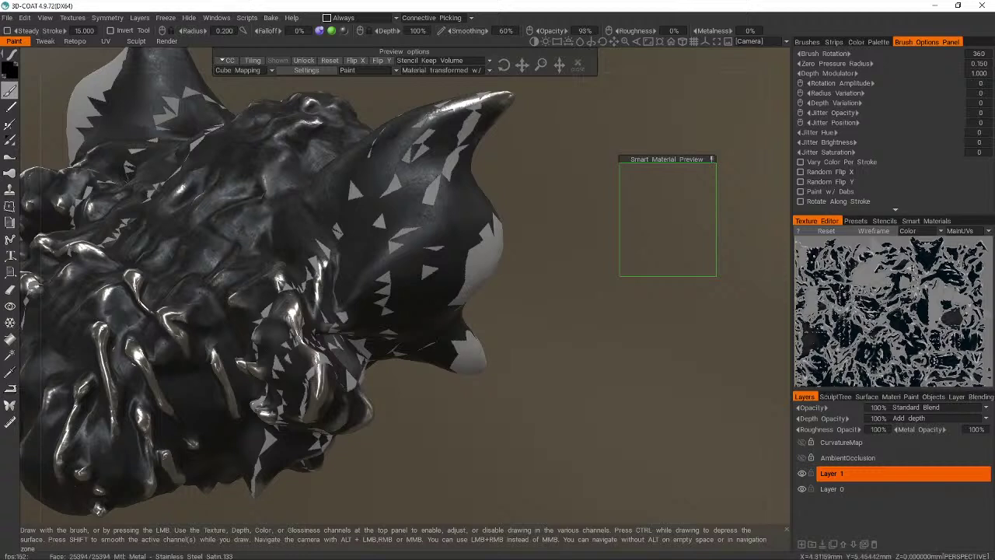
pyautogui.press(']')
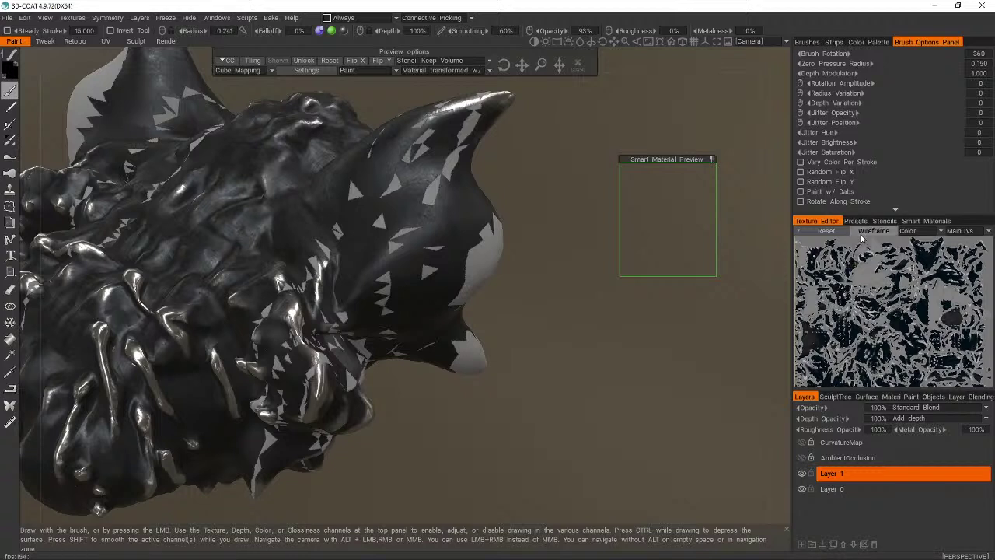
pyautogui.click(884, 221)
pyautogui.click(855, 221)
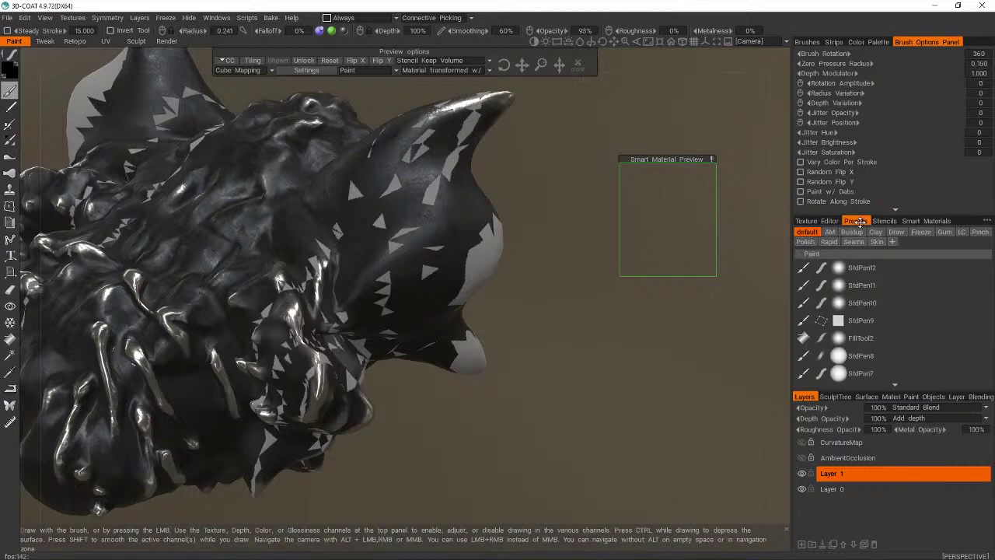
pyautogui.click(919, 269)
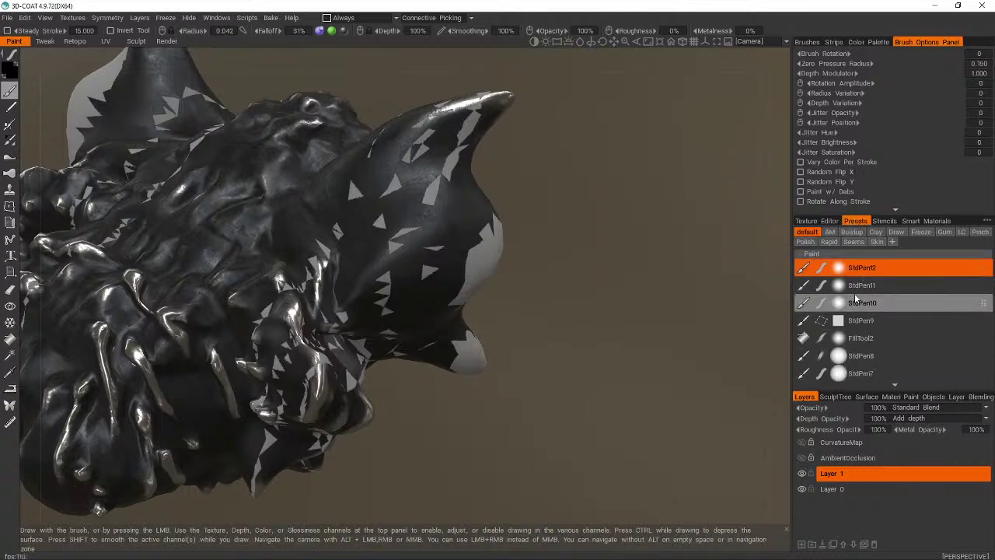
pyautogui.click(869, 492)
pyautogui.click(802, 473)
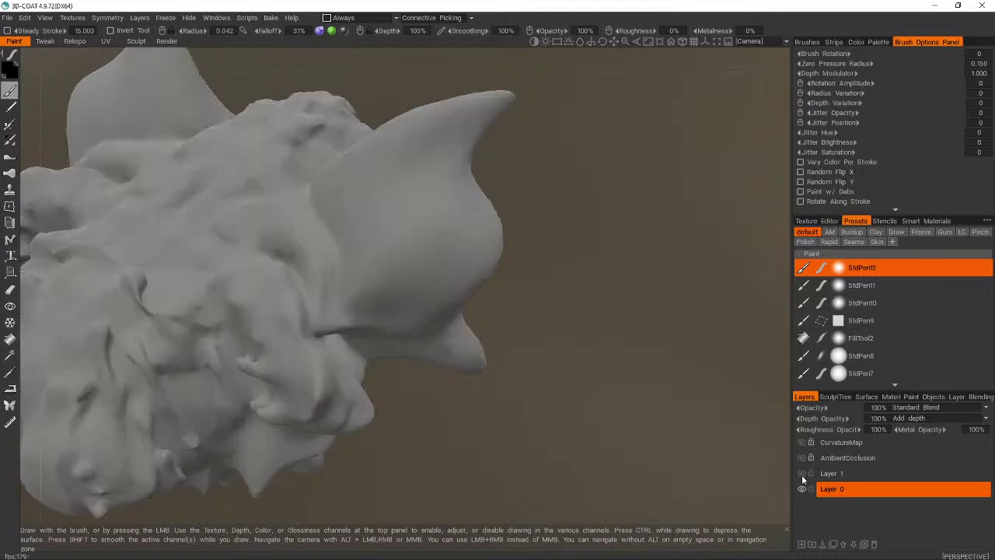
# - Paint several long, crossing black strokes over the body and the large horn on Layer 0
pyautogui.moveTo(169, 204)
pyautogui.mouseDown()
pyautogui.moveTo(315, 394)
pyautogui.moveTo(389, 296)
pyautogui.moveTo(333, 416)
pyautogui.moveTo(337, 338)
pyautogui.mouseUp()
pyautogui.moveTo(287, 146); pyautogui.dragTo(334, 368)
pyautogui.keyDown('alt'); pyautogui.moveTo(333, 368); pyautogui.dragTo(275, 374); pyautogui.keyUp('alt')
pyautogui.moveTo(320, 171); pyautogui.dragTo(24, 301)
pyautogui.moveTo(220, 311)
pyautogui.keyDown('alt'); pyautogui.mouseDown()
pyautogui.moveTo(249, 312)
pyautogui.moveTo(278, 347)
pyautogui.mouseUp(); pyautogui.keyUp('alt')
pyautogui.moveTo(278, 347)
pyautogui.keyDown('alt'); pyautogui.mouseDown(button='right')
pyautogui.moveTo(309, 342)
pyautogui.moveTo(312, 354)
pyautogui.mouseUp(button='right'); pyautogui.keyUp('alt')
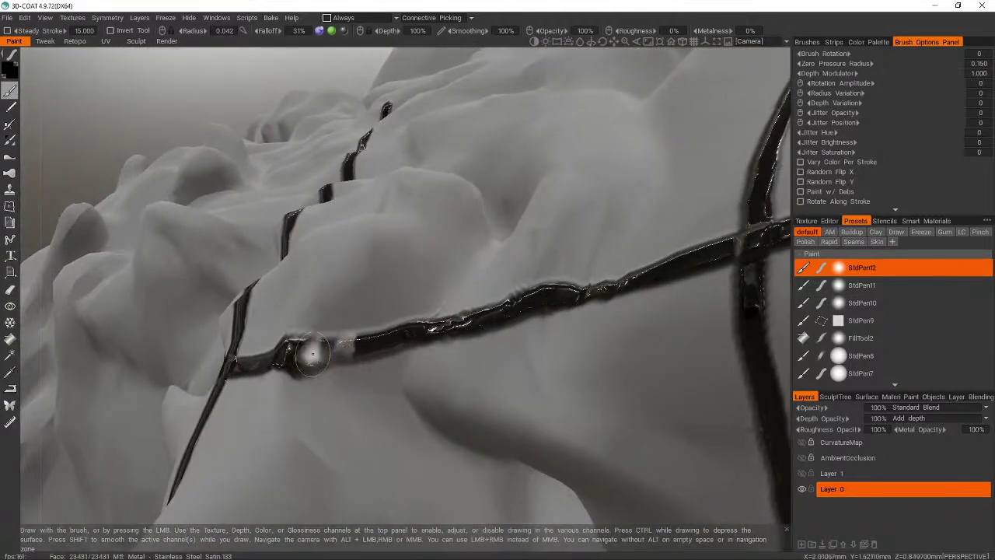
pyautogui.moveTo(313, 354); pyautogui.dragTo(386, 348)
pyautogui.moveTo(386, 348)
pyautogui.keyDown('alt'); pyautogui.mouseDown(button='right')
pyautogui.moveTo(444, 349)
pyautogui.moveTo(446, 325)
pyautogui.mouseUp(button='right'); pyautogui.keyUp('alt')
pyautogui.keyDown('alt'); pyautogui.moveTo(446, 325); pyautogui.dragTo(442, 370, button='middle'); pyautogui.keyUp('alt')
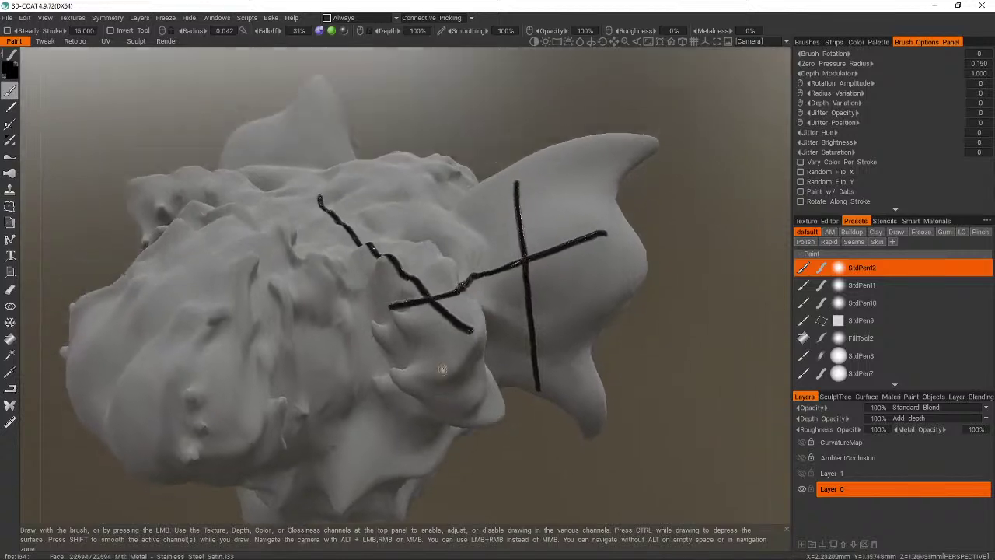
pyautogui.keyDown('alt'); pyautogui.moveTo(442, 369); pyautogui.dragTo(447, 424); pyautogui.keyUp('alt')
pyautogui.moveTo(340, 161); pyautogui.dragTo(486, 439)
pyautogui.moveTo(411, 173); pyautogui.dragTo(488, 464)
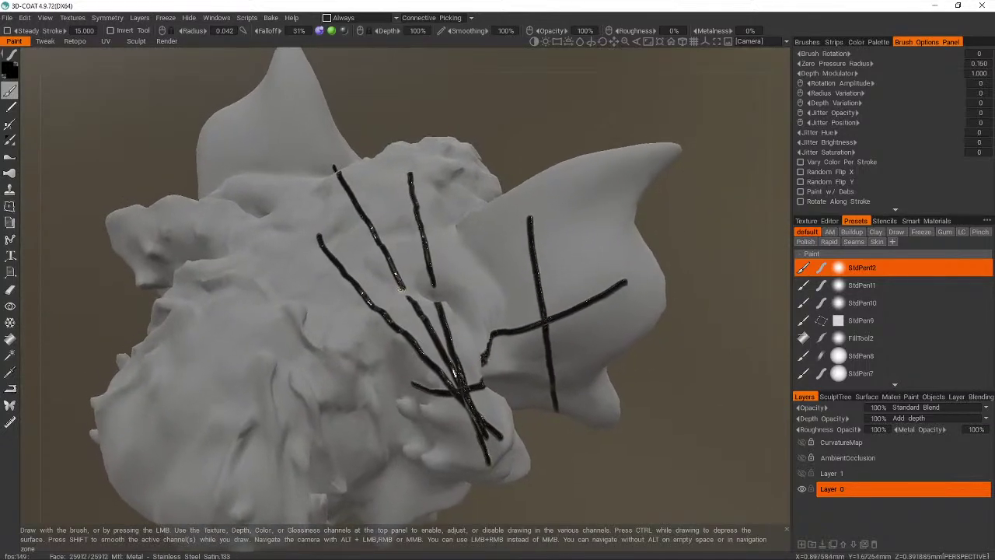
pyautogui.moveTo(376, 286); pyautogui.dragTo(542, 302)
pyautogui.moveTo(542, 303)
pyautogui.keyDown('alt'); pyautogui.mouseDown(button='right')
pyautogui.moveTo(591, 304)
pyautogui.moveTo(547, 295)
pyautogui.mouseUp(button='right'); pyautogui.keyUp('alt')
pyautogui.keyDown('alt'); pyautogui.moveTo(547, 295); pyautogui.dragTo(319, 191, button='middle'); pyautogui.keyUp('alt')
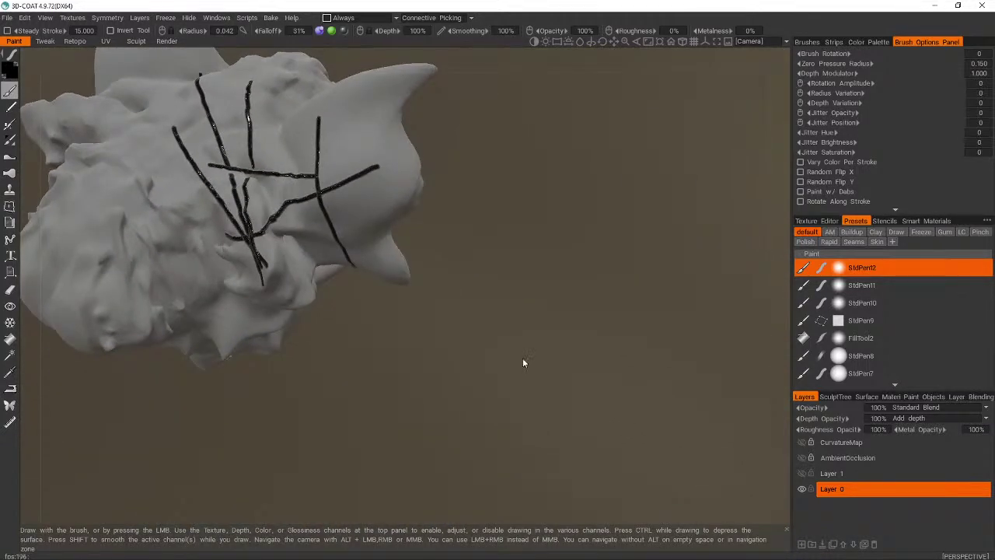
# - Undo all the black test strokes on Layer 0 and make Layer 1 visible again
pyautogui.hotkey('ctrl', 'z')
pyautogui.hotkey('ctrl', 'z')
pyautogui.hotkey('ctrl', 'z')
pyautogui.hotkey('ctrl', 'z')
pyautogui.hotkey('ctrl', 'z')
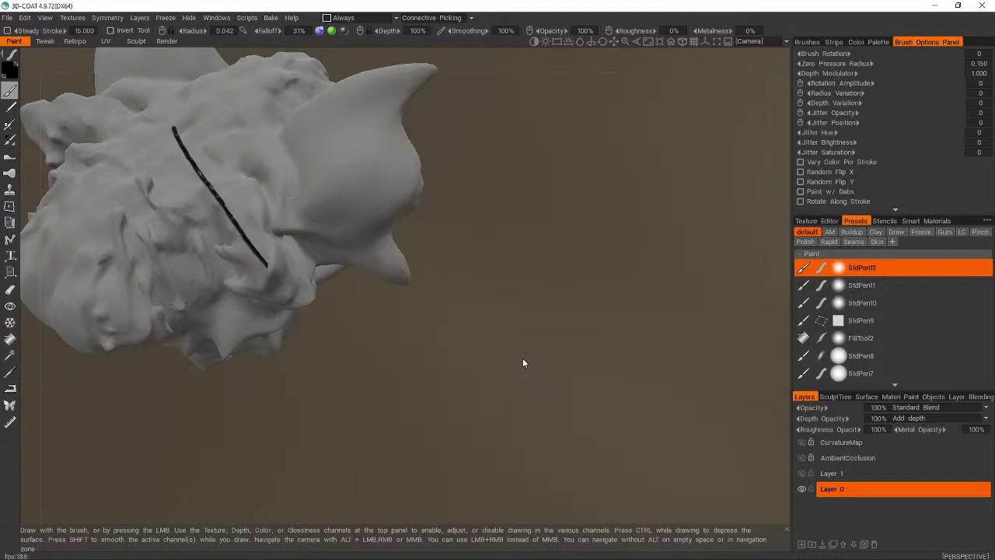
pyautogui.hotkey('ctrl', 'z')
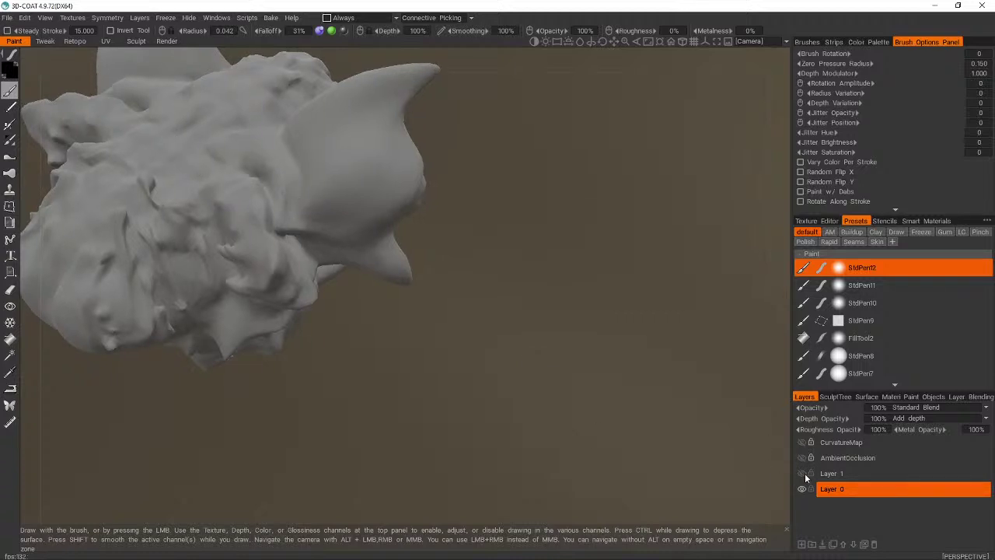
pyautogui.click(801, 473)
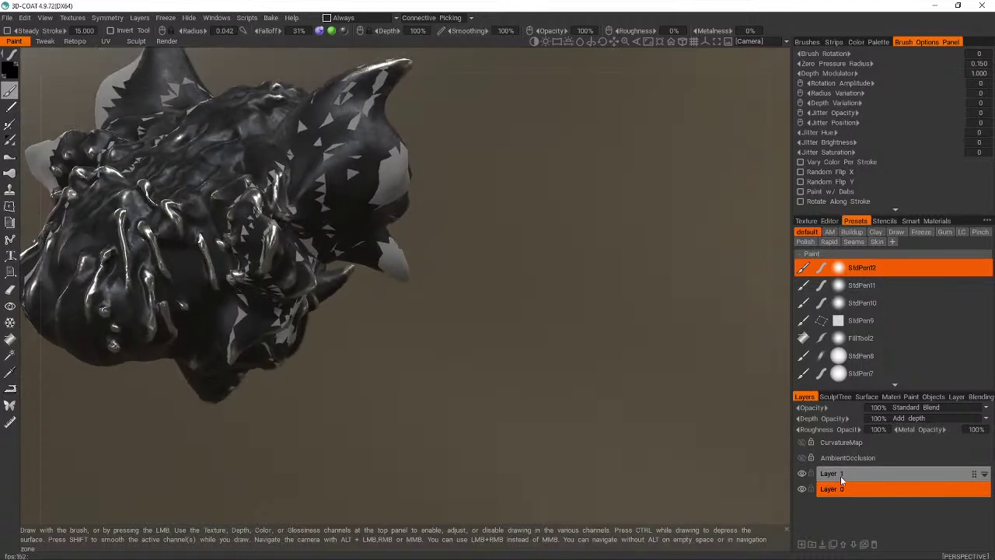
# - Switch to the browser, reload the Arcen Games channel page to check the live stream, and return to 3D-Coat
pyautogui.hotkey('alt', 'Tab')
pyautogui.hotkey('alt', 'Tab')
pyautogui.hotkey('alt', 'Tab')
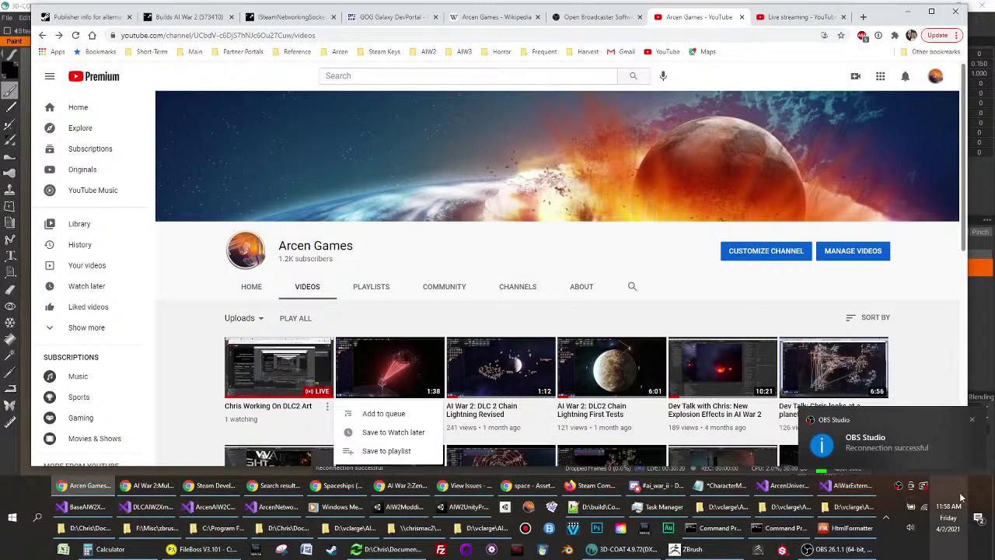
pyautogui.click(972, 423)
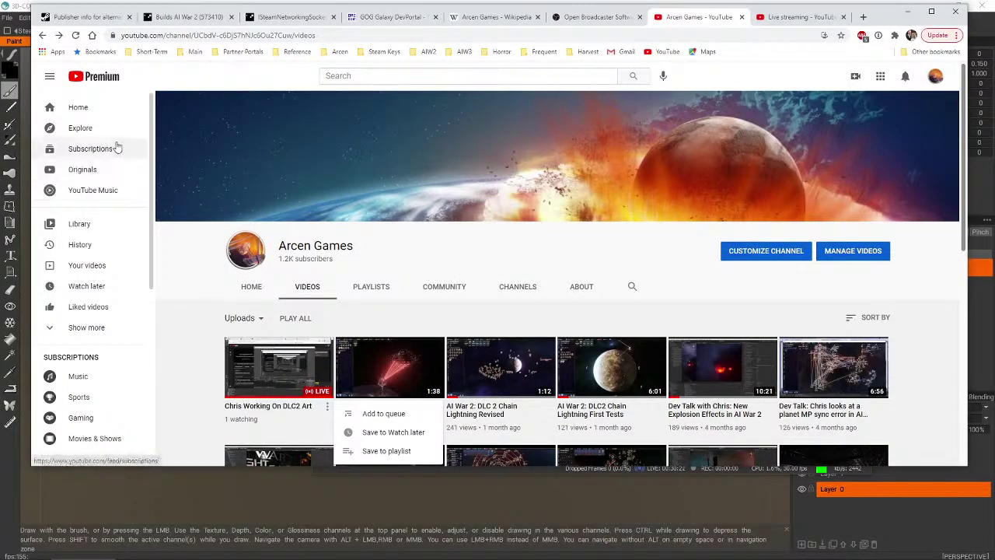
pyautogui.click(75, 35)
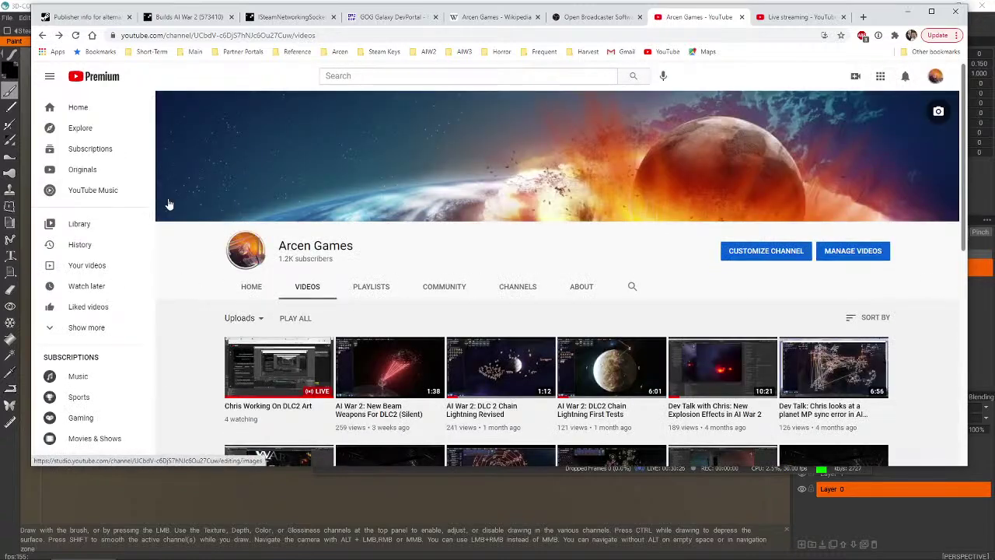
pyautogui.hotkey('alt', 'Tab')
pyautogui.hotkey('alt', 'Tab')
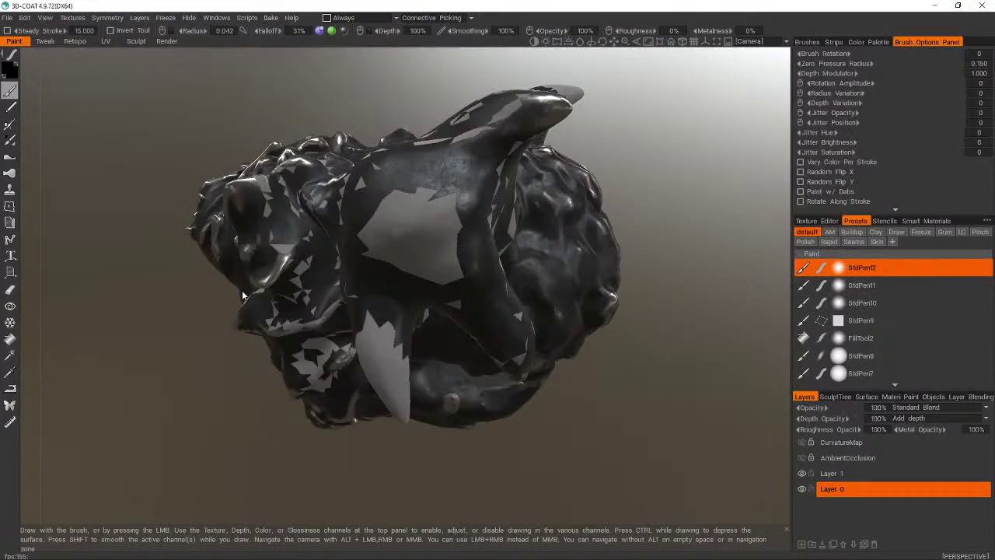
# - Hide Layer 1 and keep Layer 0 as the active layer
pyautogui.moveTo(306, 333)
pyautogui.keyDown('alt'); pyautogui.mouseDown()
pyautogui.moveTo(362, 342)
pyautogui.moveTo(365, 428)
pyautogui.moveTo(307, 336)
pyautogui.moveTo(350, 327)
pyautogui.moveTo(389, 260)
pyautogui.moveTo(412, 252)
pyautogui.moveTo(305, 334)
pyautogui.moveTo(272, 303)
pyautogui.moveTo(291, 284)
pyautogui.moveTo(361, 265)
pyautogui.moveTo(370, 241)
pyautogui.moveTo(305, 332)
pyautogui.mouseUp(); pyautogui.keyUp('alt')
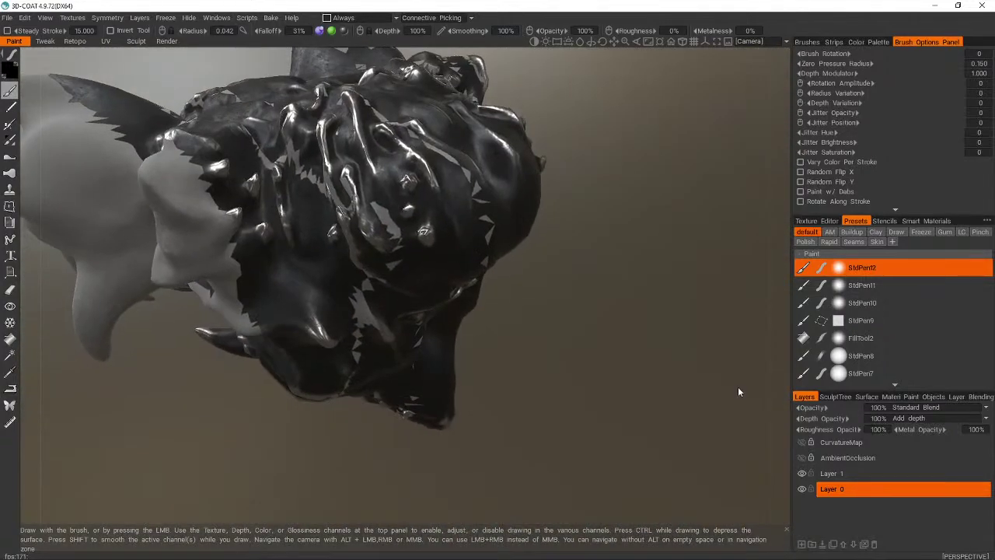
pyautogui.click(846, 473)
pyautogui.doubleClick(839, 474)
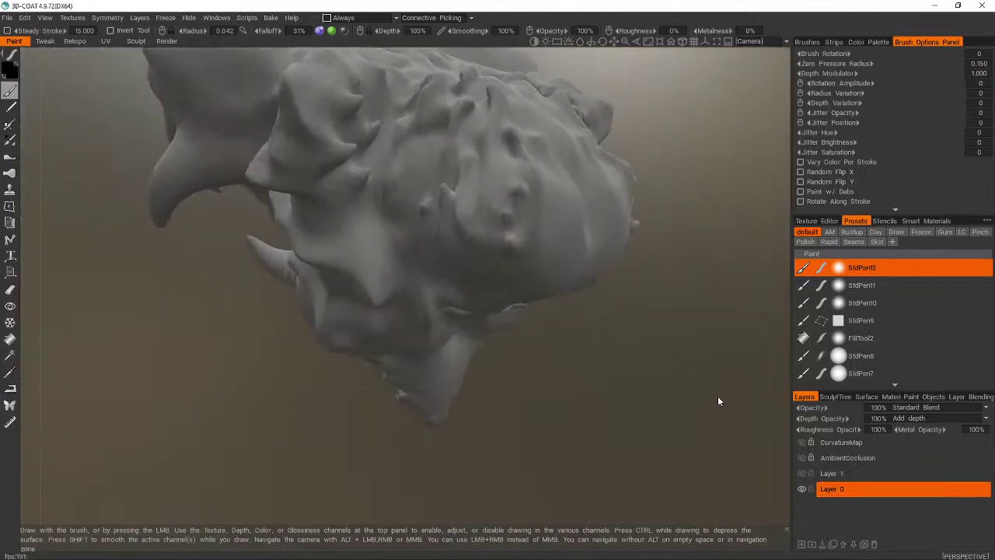
pyautogui.keyDown('alt'); pyautogui.moveTo(717, 400); pyautogui.dragTo(717, 401); pyautogui.keyUp('alt')
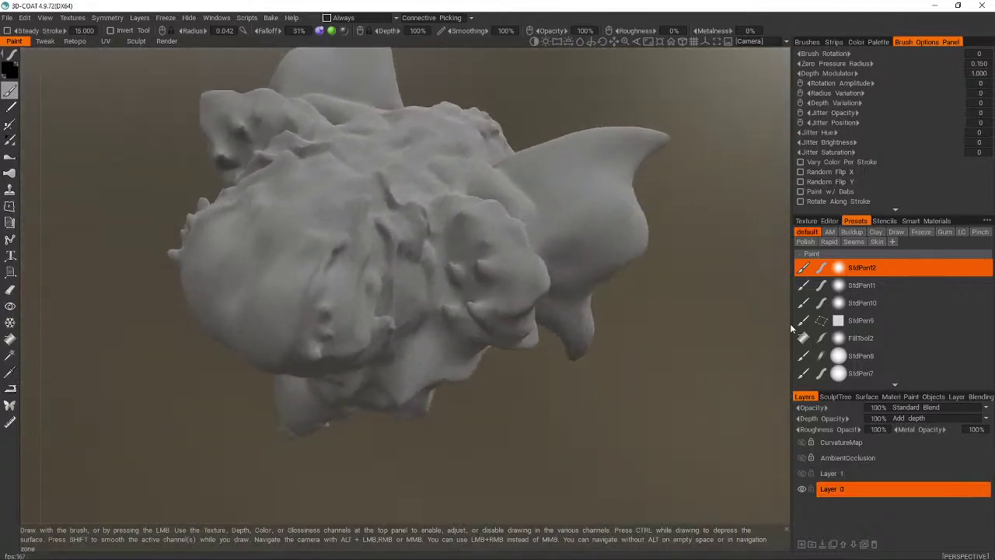
# - Choose the metal_gun smart material and enlarge its preview frame over the large horn and part of the body
pyautogui.click(923, 221)
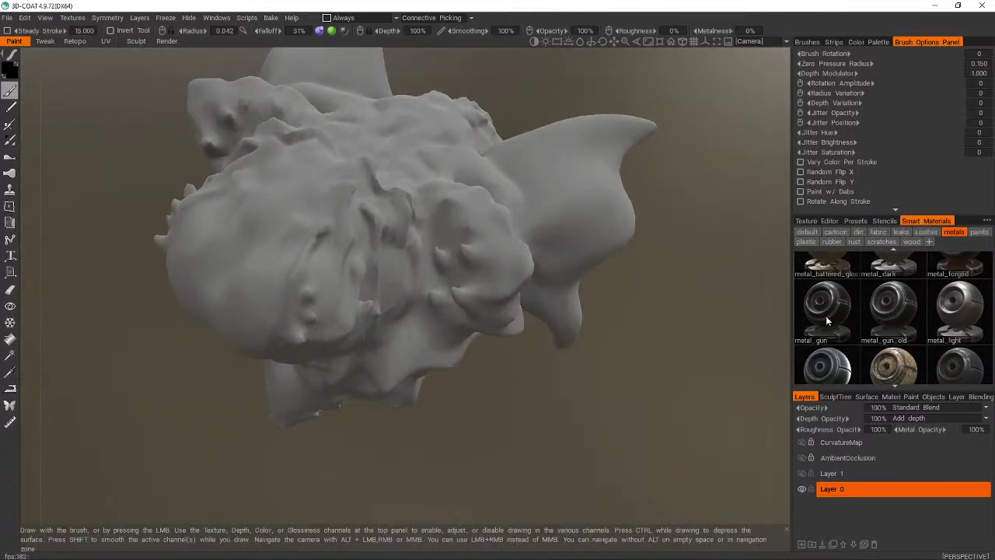
pyautogui.click(826, 316)
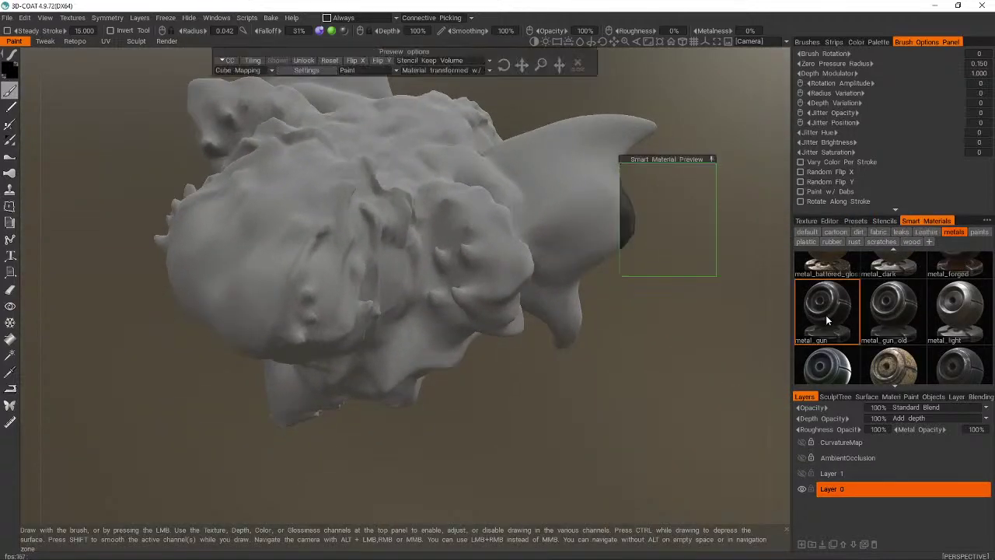
pyautogui.moveTo(640, 157); pyautogui.dragTo(465, 112)
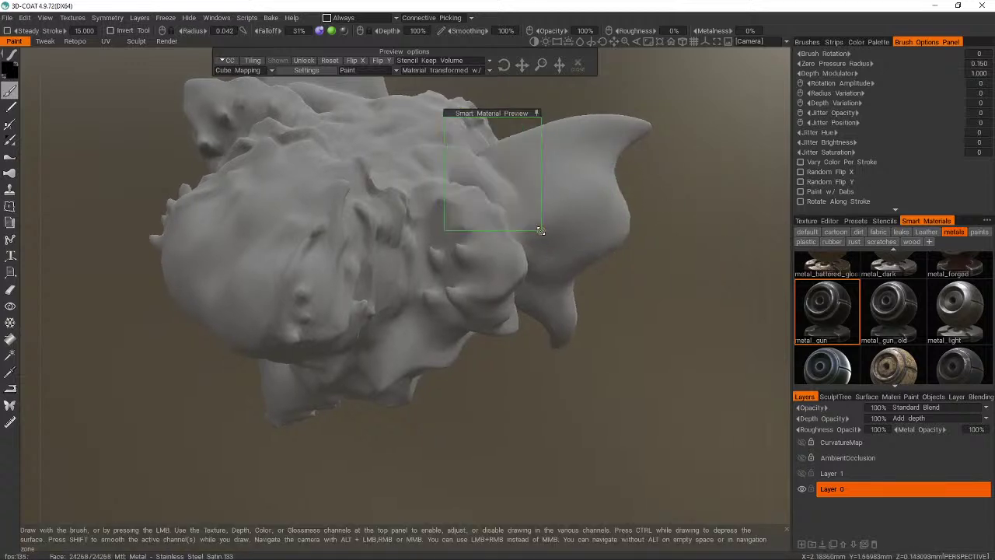
pyautogui.moveTo(541, 228); pyautogui.dragTo(608, 356)
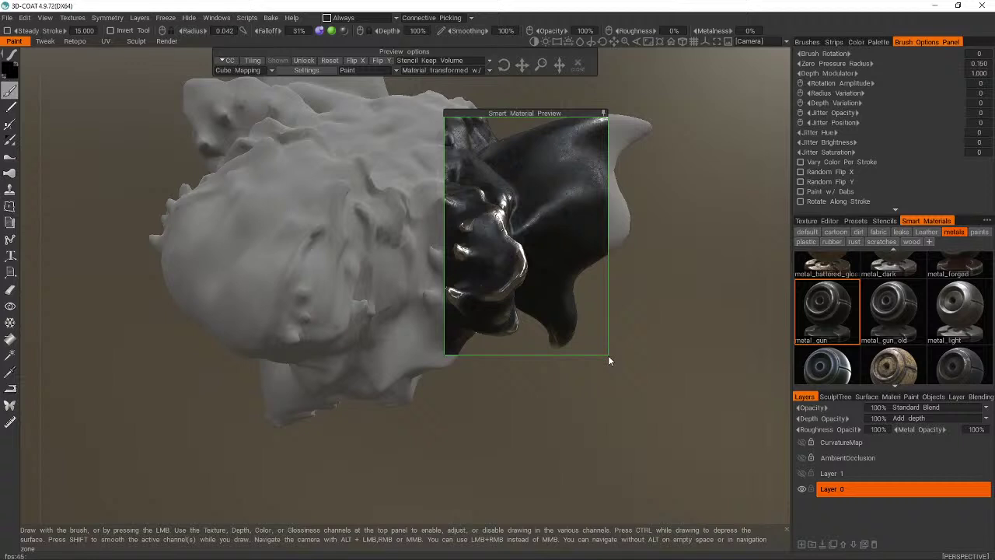
# - Attach the metal_gun smart material to Layer 0 and dismiss the notice about attached materials
pyautogui.rightClick(822, 313)
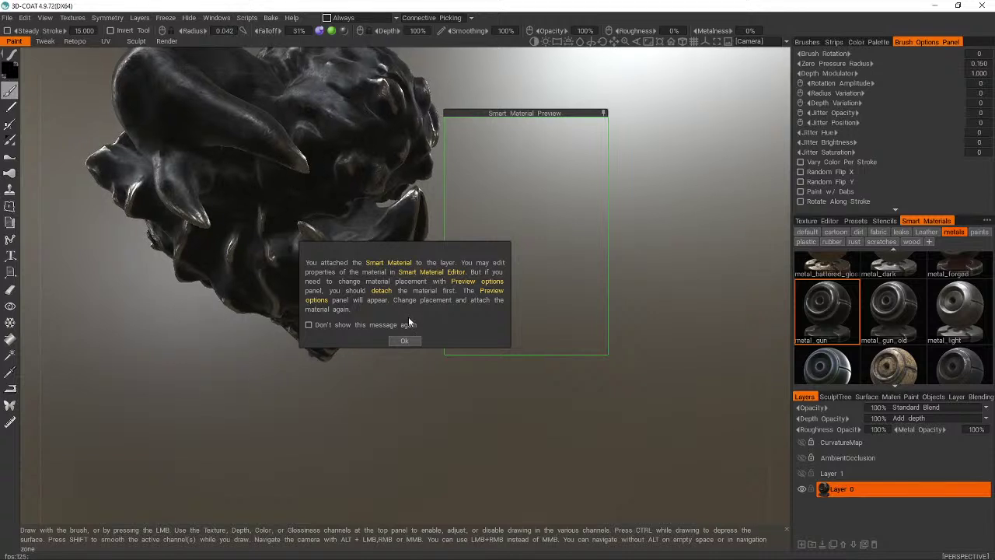
pyautogui.click(404, 341)
pyautogui.moveTo(638, 171); pyautogui.dragTo(784, 343)
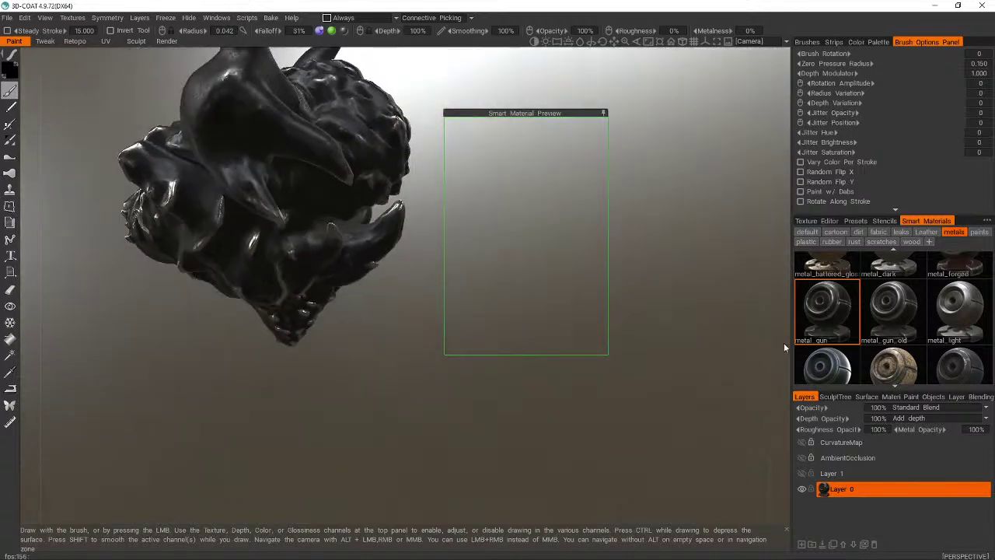
# - Return to the brush presets, make Layer 1 active and visible, and paint black StdPen12 strokes over the metal surface
pyautogui.click(855, 221)
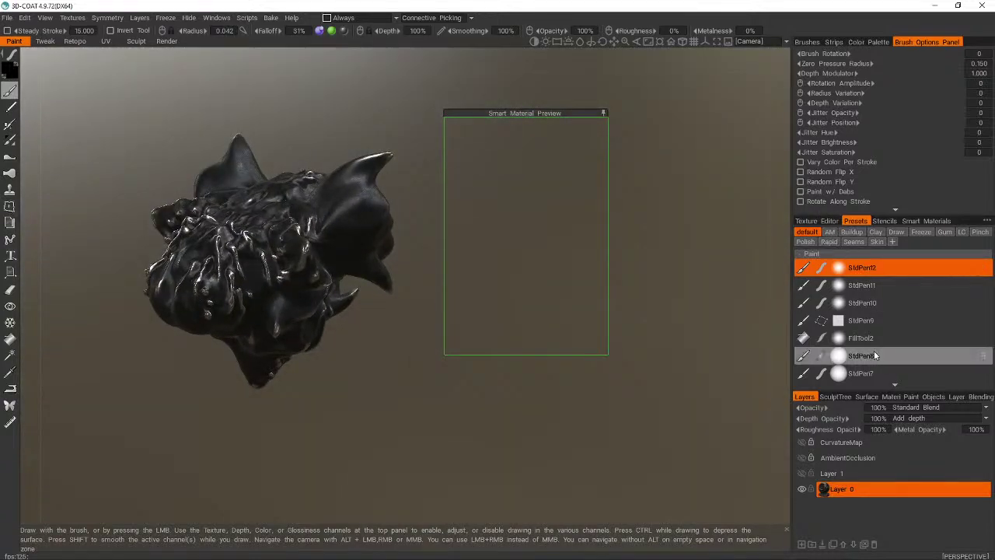
pyautogui.click(850, 475)
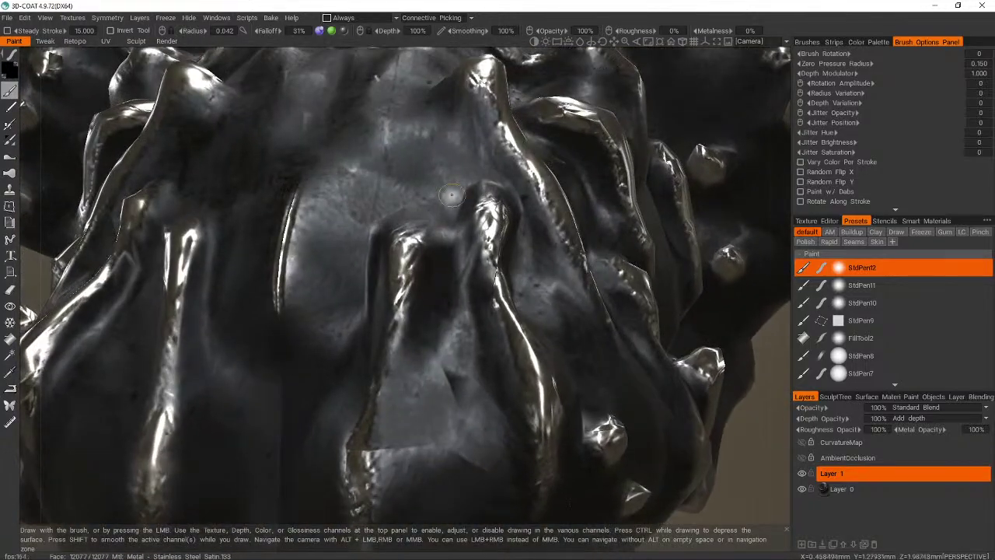
pyautogui.moveTo(431, 152)
pyautogui.mouseDown()
pyautogui.moveTo(476, 222)
pyautogui.moveTo(576, 460)
pyautogui.moveTo(435, 322)
pyautogui.mouseUp()
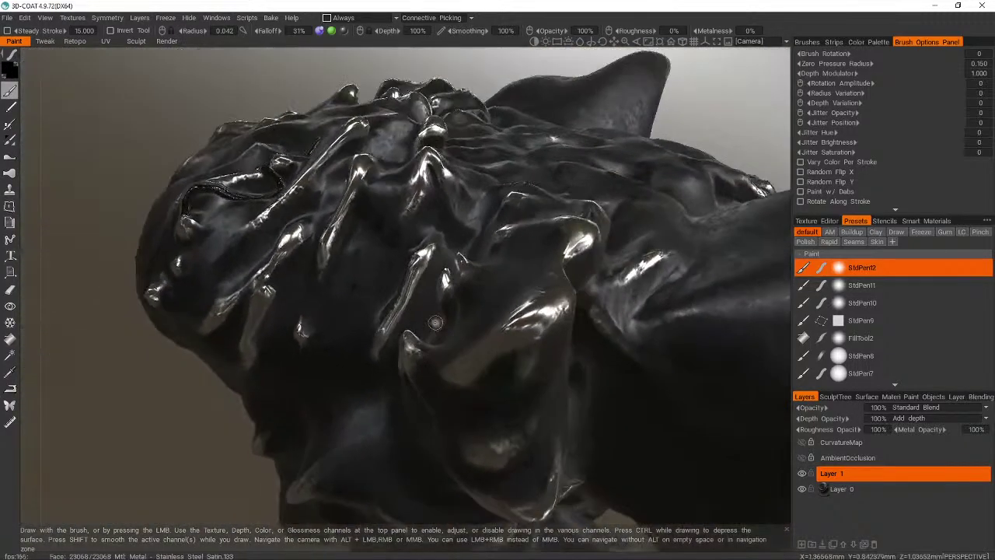
# - Examine the black strokes and the metal surface detail up close and from several angles
pyautogui.scroll(5, 436, 322)
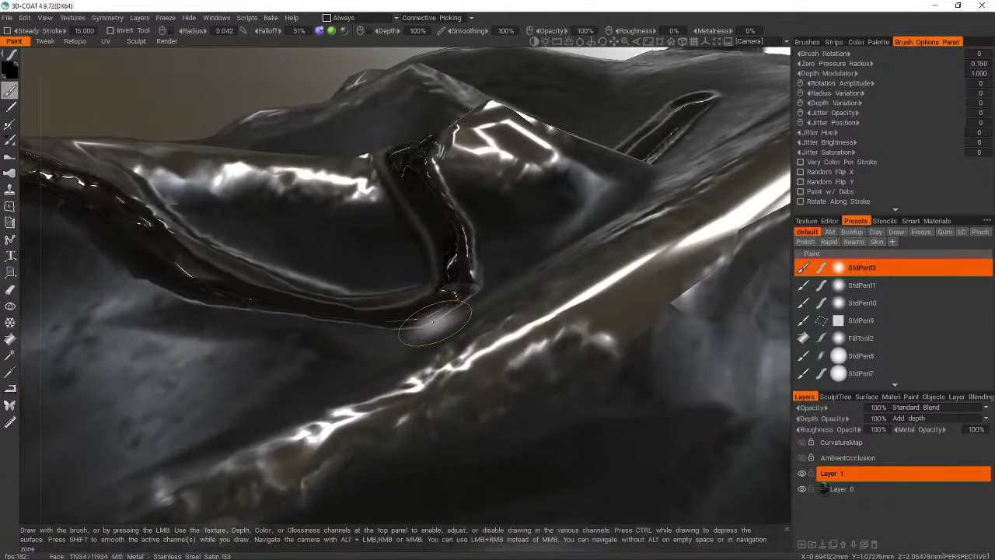
pyautogui.moveTo(433, 322)
pyautogui.keyDown('alt'); pyautogui.mouseDown()
pyautogui.moveTo(444, 322)
pyautogui.moveTo(433, 327)
pyautogui.mouseUp(); pyautogui.keyUp('alt')
pyautogui.keyDown('alt'); pyautogui.moveTo(433, 326); pyautogui.dragTo(549, 168, button='right'); pyautogui.keyUp('alt')
pyautogui.keyDown('alt'); pyautogui.moveTo(619, 255); pyautogui.dragTo(611, 259, button='right'); pyautogui.keyUp('alt')
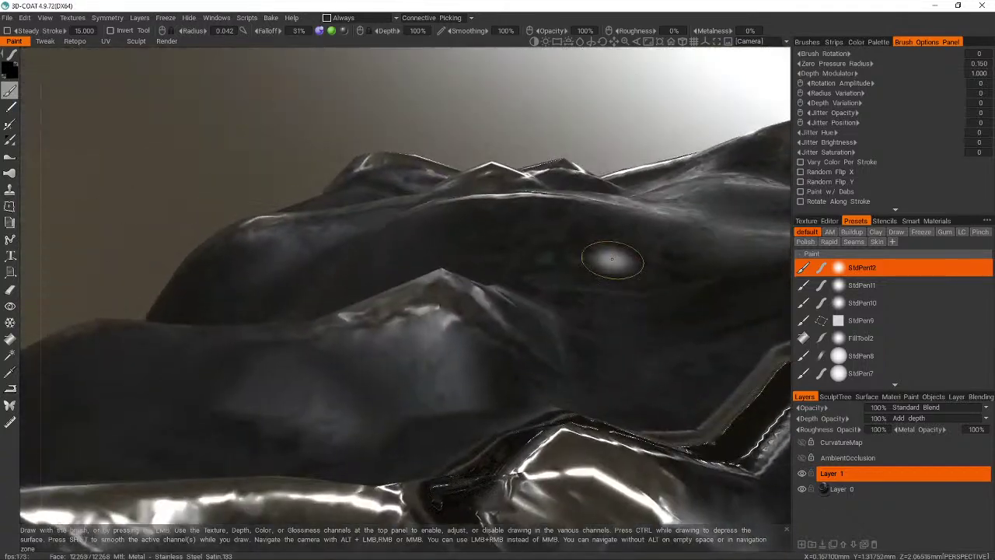
pyautogui.keyDown('alt'); pyautogui.moveTo(607, 368); pyautogui.dragTo(620, 379); pyautogui.keyUp('alt')
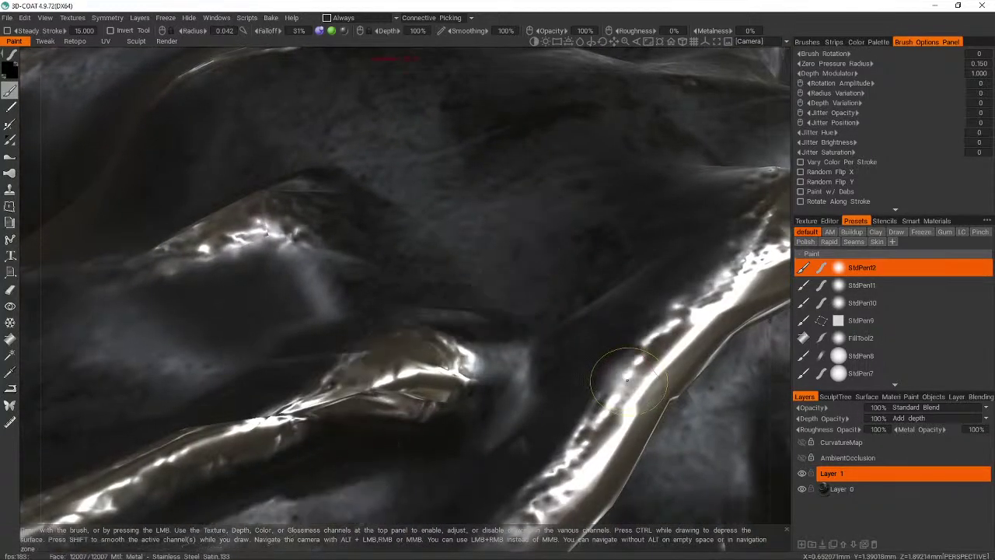
pyautogui.keyDown('alt'); pyautogui.moveTo(633, 378); pyautogui.dragTo(620, 373); pyautogui.keyUp('alt')
pyautogui.keyDown('alt'); pyautogui.moveTo(620, 373); pyautogui.dragTo(622, 375, button='right'); pyautogui.keyUp('alt')
pyautogui.keyDown('alt'); pyautogui.moveTo(622, 375); pyautogui.dragTo(626, 376); pyautogui.keyUp('alt')
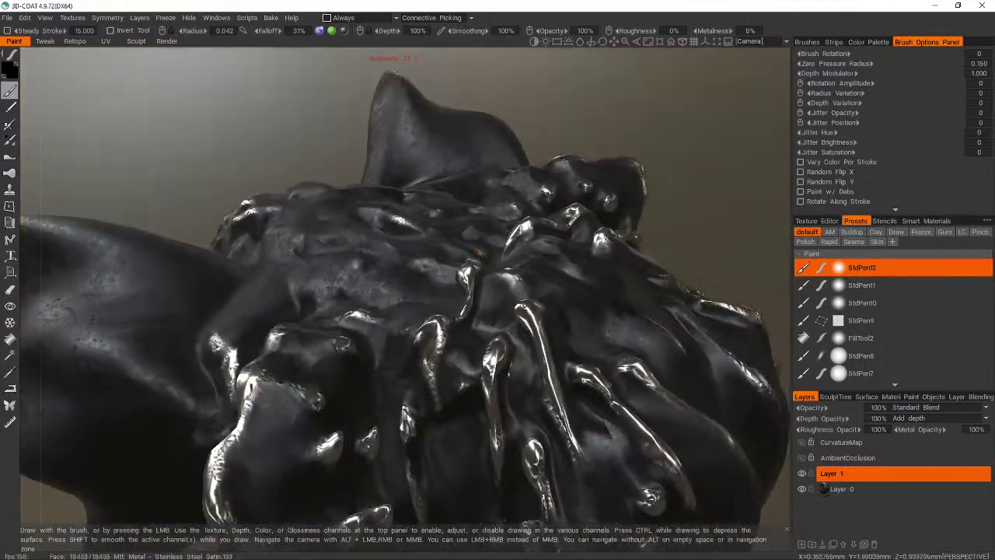
pyautogui.keyDown('alt'); pyautogui.moveTo(479, 253); pyautogui.dragTo(587, 267); pyautogui.keyUp('alt')
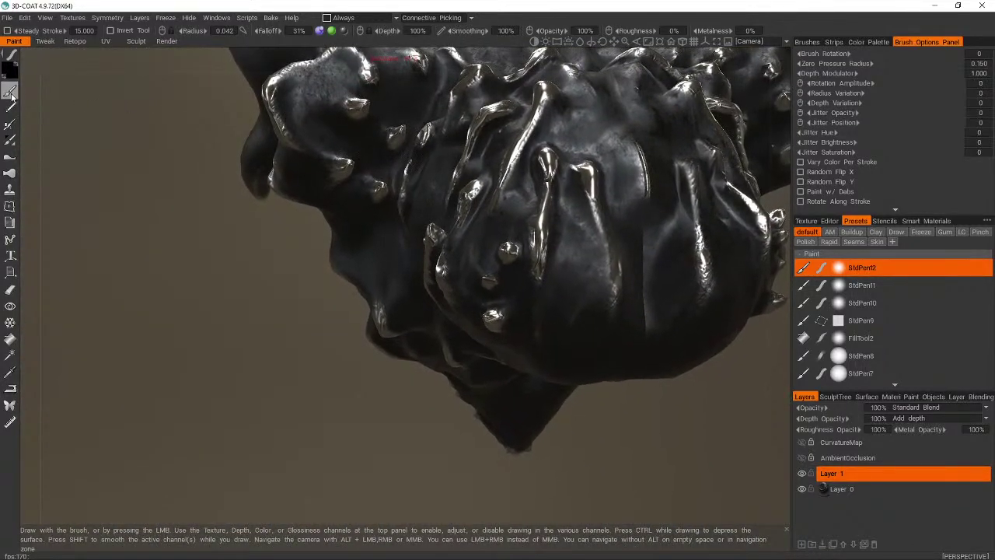
# - Set the brush's Radius Variation to 33.5
pyautogui.click(10, 57)
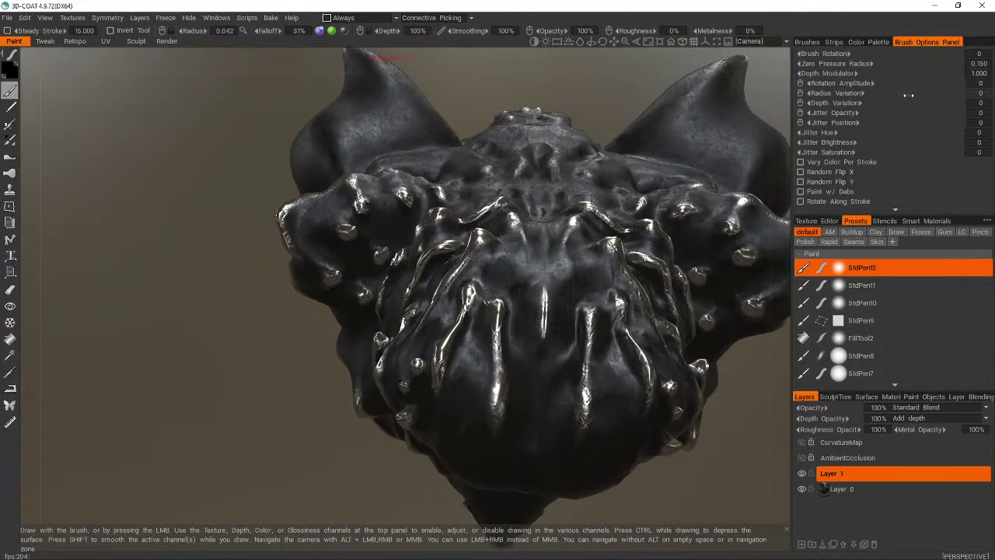
pyautogui.moveTo(949, 94); pyautogui.dragTo(953, 93)
pyautogui.keyDown('alt'); pyautogui.moveTo(545, 218); pyautogui.dragTo(526, 272); pyautogui.keyUp('alt')
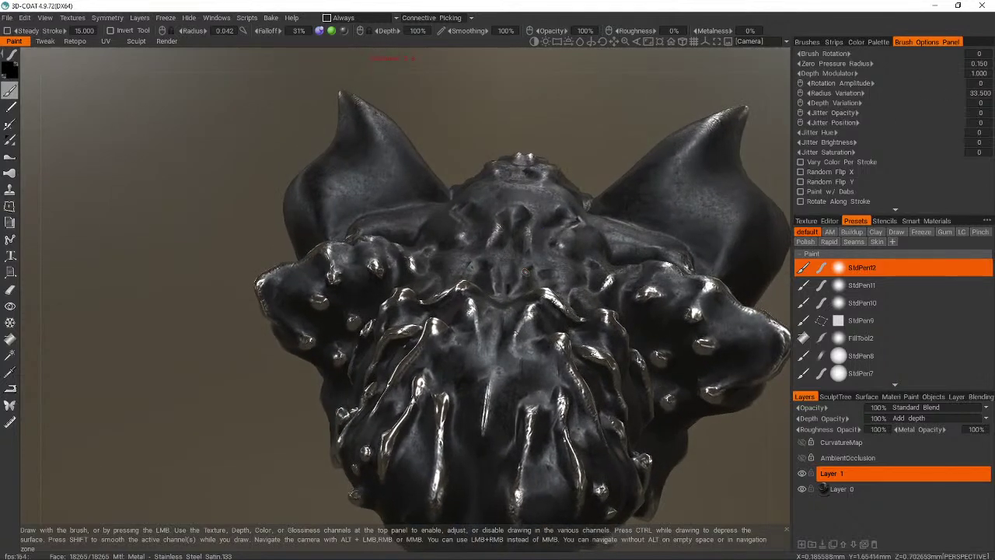
pyautogui.press('ctrl')
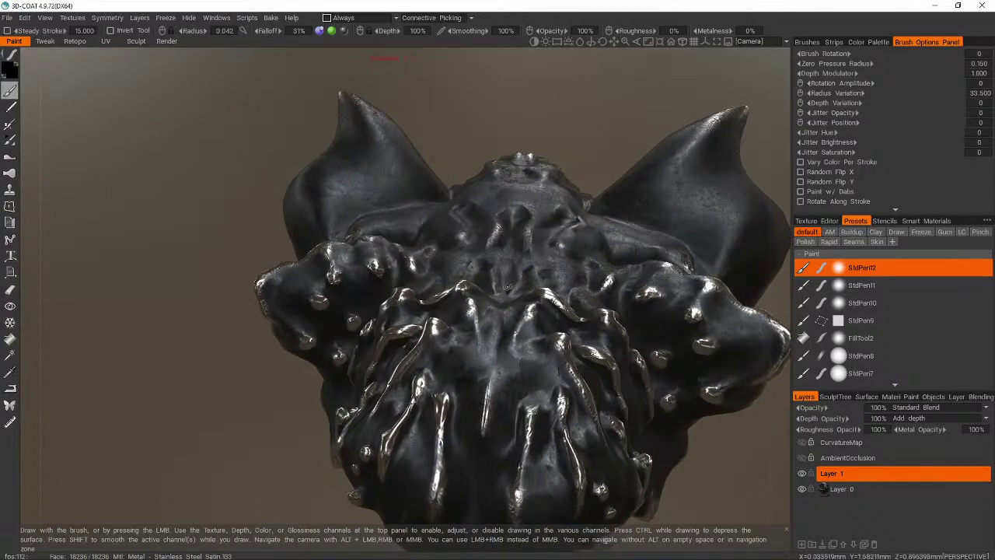
pyautogui.hotkey('ctrl', 's')
pyautogui.keyDown('alt'); pyautogui.moveTo(586, 182); pyautogui.dragTo(543, 188); pyautogui.keyUp('alt')
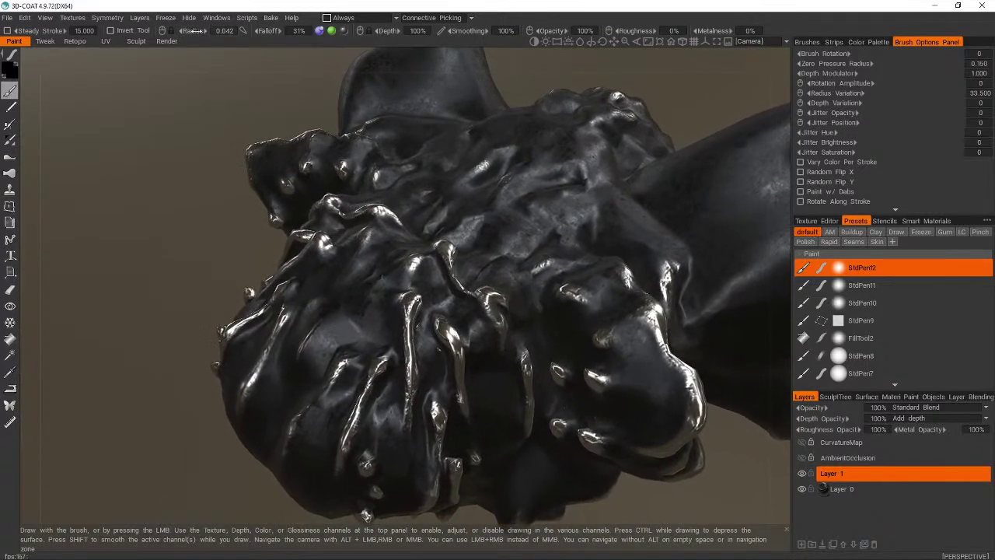
# - Set the brush radius to 0.486 and try broad black strokes across the body on Layer 1, undoing them after inspection
pyautogui.moveTo(195, 31); pyautogui.dragTo(238, 33)
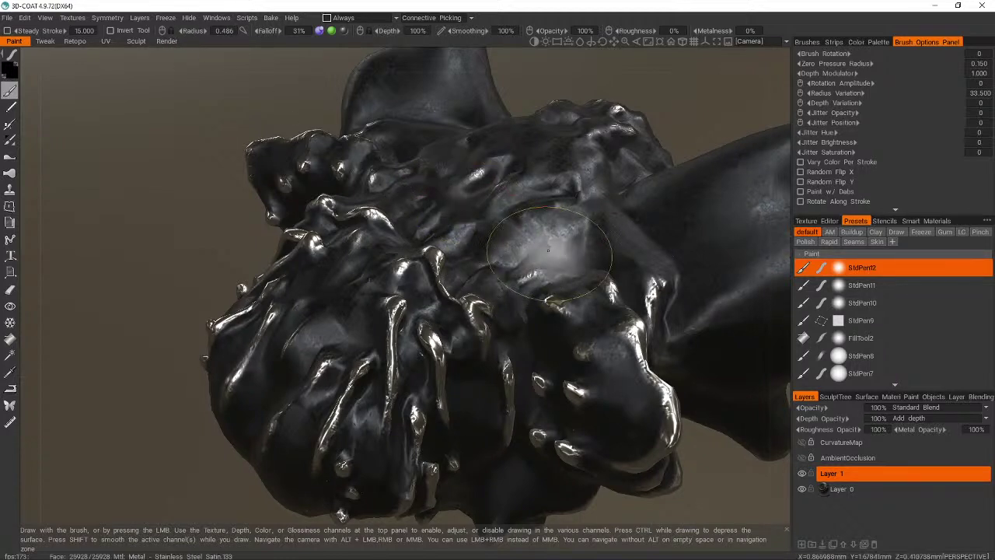
pyautogui.moveTo(463, 187)
pyautogui.mouseDown()
pyautogui.moveTo(573, 334)
pyautogui.moveTo(412, 334)
pyautogui.moveTo(493, 200)
pyautogui.mouseUp()
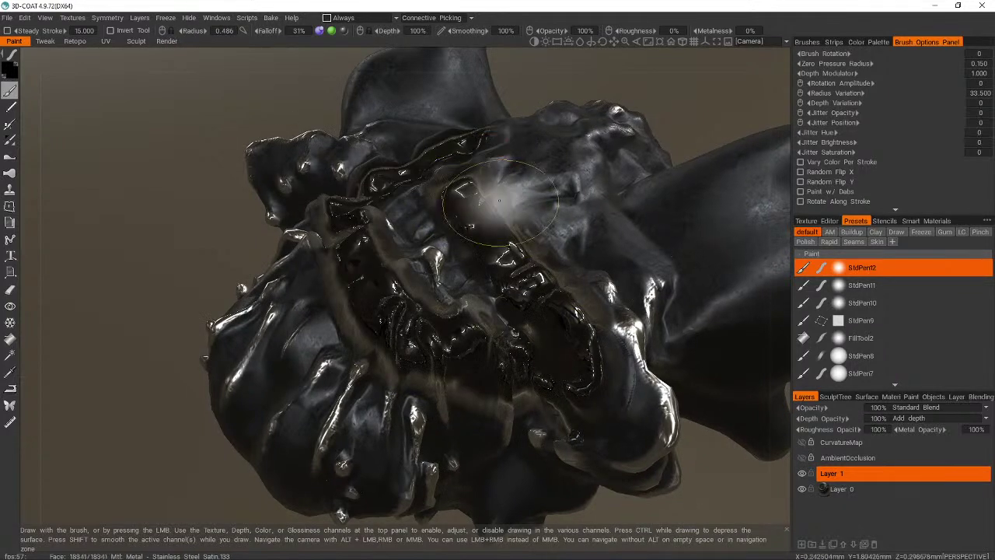
pyautogui.moveTo(546, 295)
pyautogui.keyDown('alt'); pyautogui.mouseDown()
pyautogui.moveTo(573, 355)
pyautogui.moveTo(588, 352)
pyautogui.moveTo(608, 373)
pyautogui.moveTo(587, 355)
pyautogui.moveTo(600, 380)
pyautogui.moveTo(599, 371)
pyautogui.mouseUp(); pyautogui.keyUp('alt')
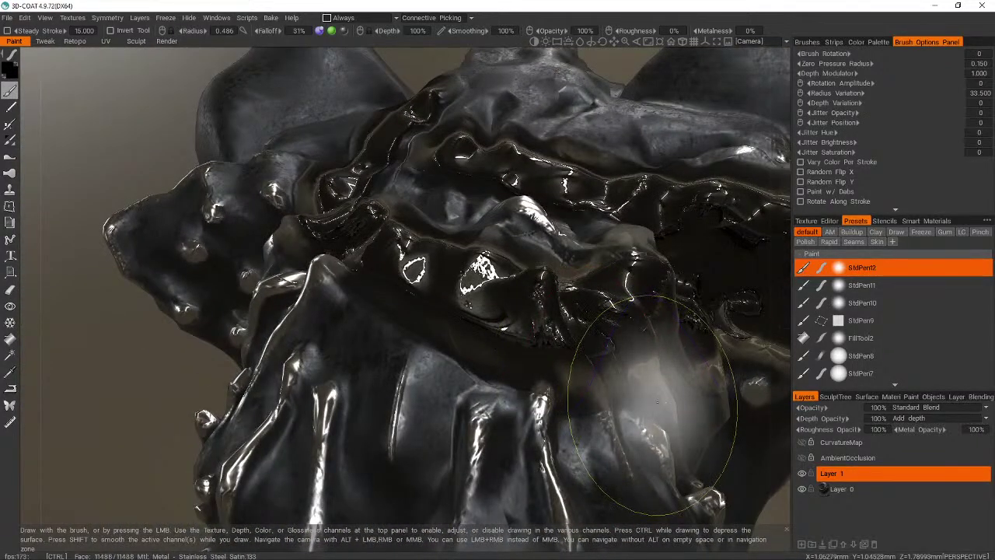
pyautogui.hotkey('ctrl', 'z')
# - Make Layer 0 the active layer and clear its metal fill from the model
pyautogui.click(853, 491)
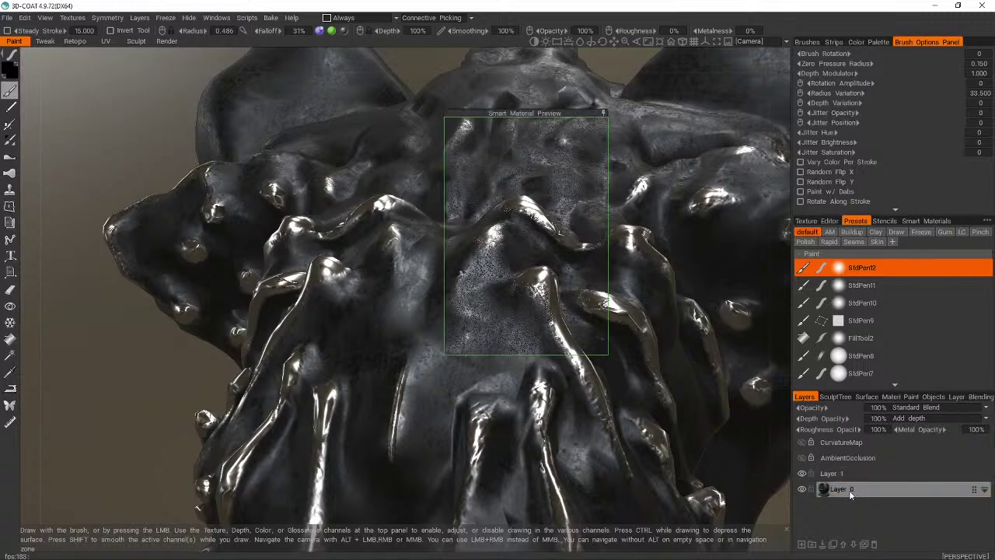
pyautogui.rightClick(853, 491)
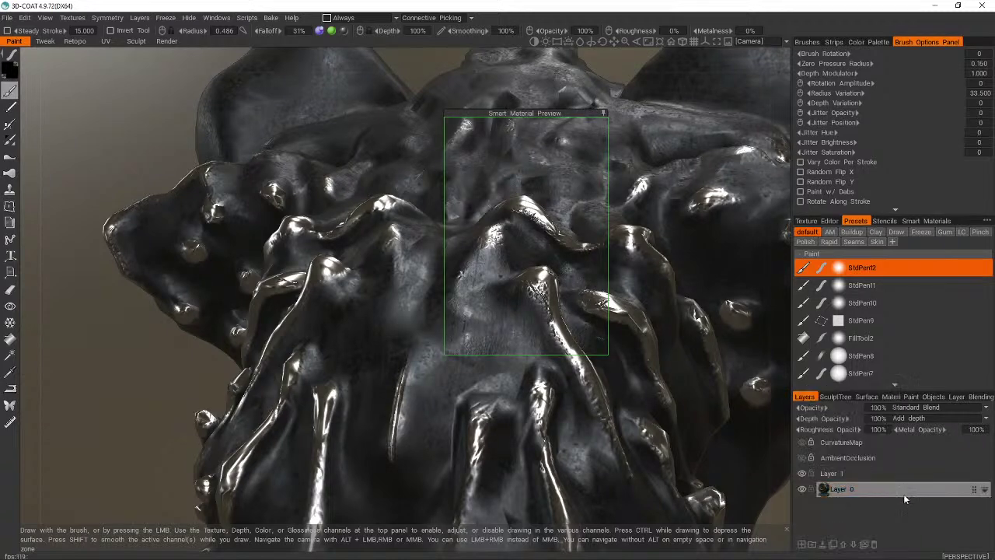
pyautogui.rightClick(908, 494)
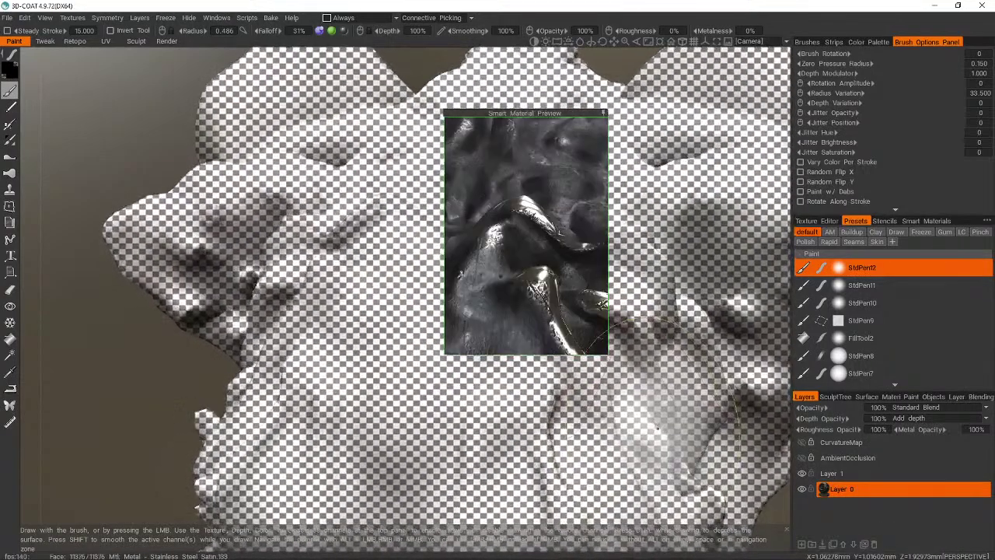
pyautogui.keyDown('alt'); pyautogui.moveTo(658, 429); pyautogui.dragTo(686, 253); pyautogui.keyUp('alt')
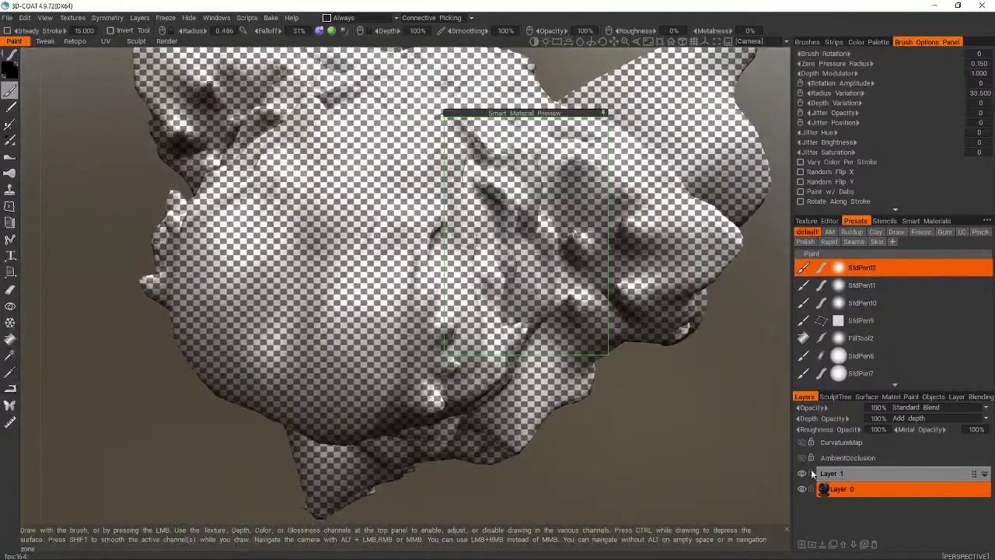
# - Restore the metal fill on Layer 0 and make Layer 1 the active layer
pyautogui.click(828, 475)
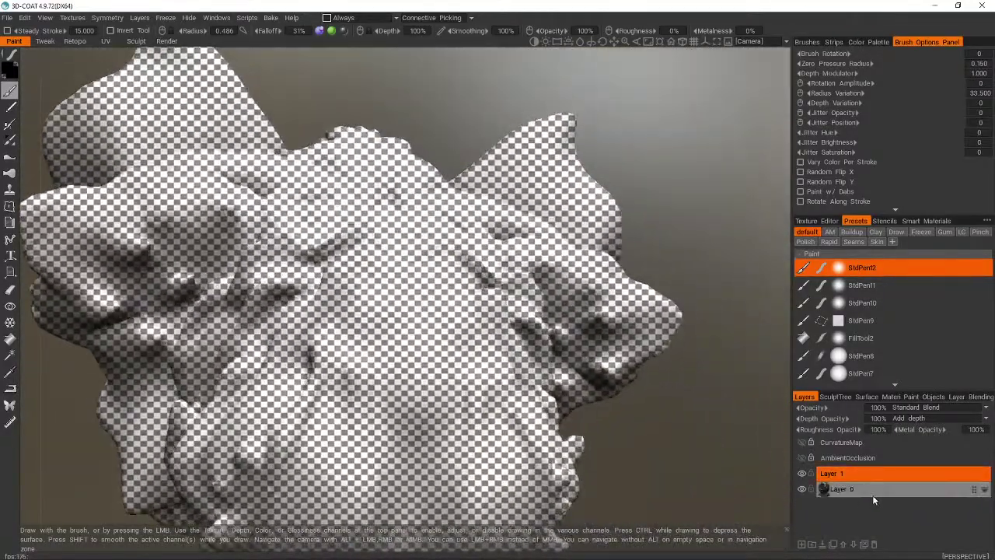
pyautogui.click(872, 498)
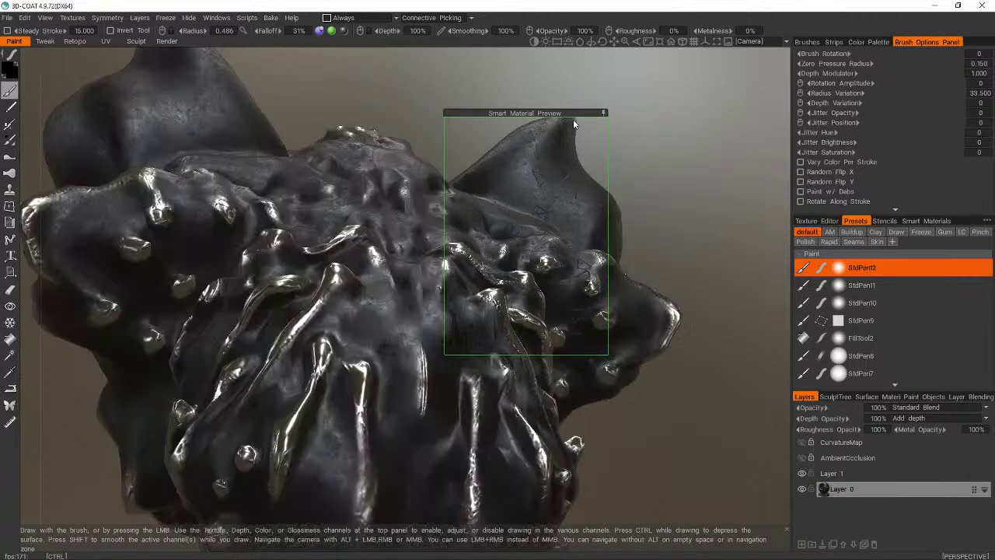
pyautogui.click(829, 476)
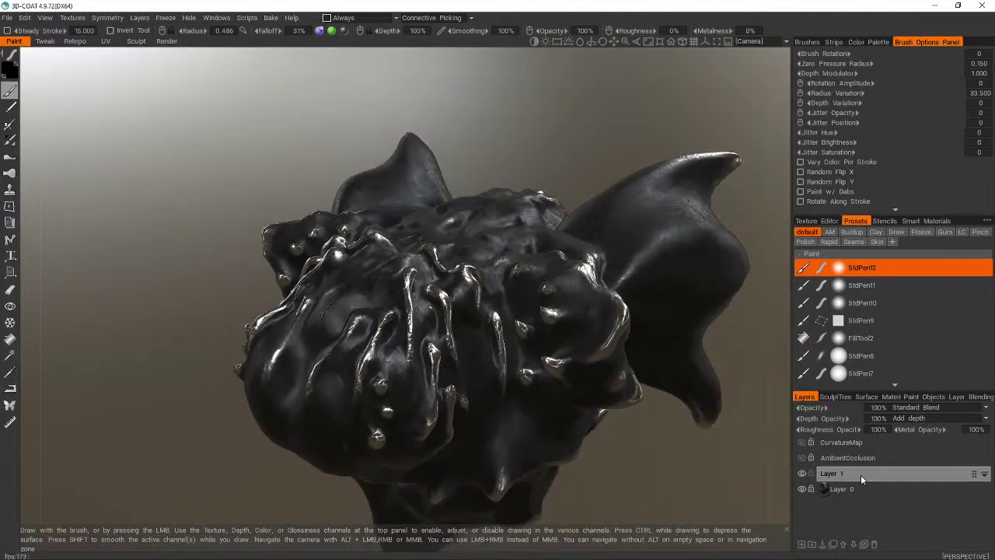
pyautogui.click(860, 474)
# - Try broad black strokes in different directions across the ridged body on Layer 1, undoing each one
pyautogui.moveTo(603, 370)
pyautogui.keyDown('alt'); pyautogui.mouseDown()
pyautogui.moveTo(541, 289)
pyautogui.moveTo(556, 267)
pyautogui.moveTo(531, 272)
pyautogui.moveTo(589, 448)
pyautogui.mouseUp(); pyautogui.keyUp('alt')
pyautogui.moveTo(401, 287); pyautogui.dragTo(543, 437)
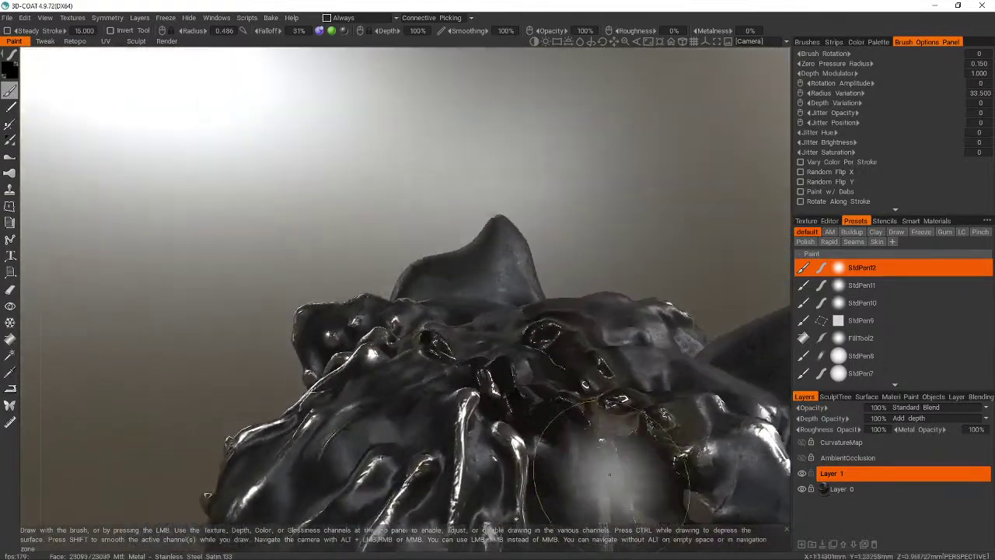
pyautogui.keyDown('alt'); pyautogui.moveTo(610, 474); pyautogui.dragTo(446, 378); pyautogui.keyUp('alt')
pyautogui.keyDown('alt'); pyautogui.moveTo(446, 378); pyautogui.dragTo(623, 470, button='right'); pyautogui.keyUp('alt')
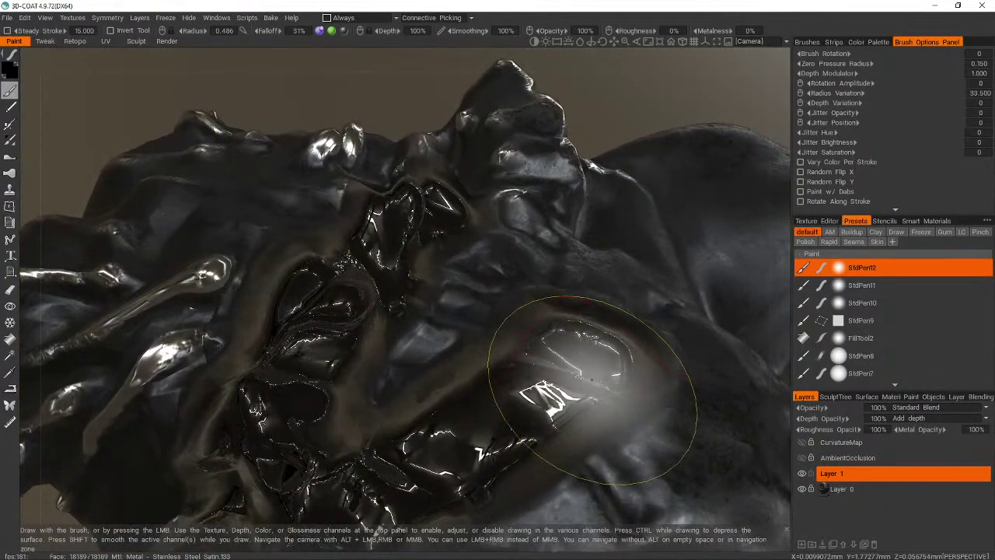
pyautogui.hotkey('ctrl', 'z')
pyautogui.hotkey('ctrl', 'z')
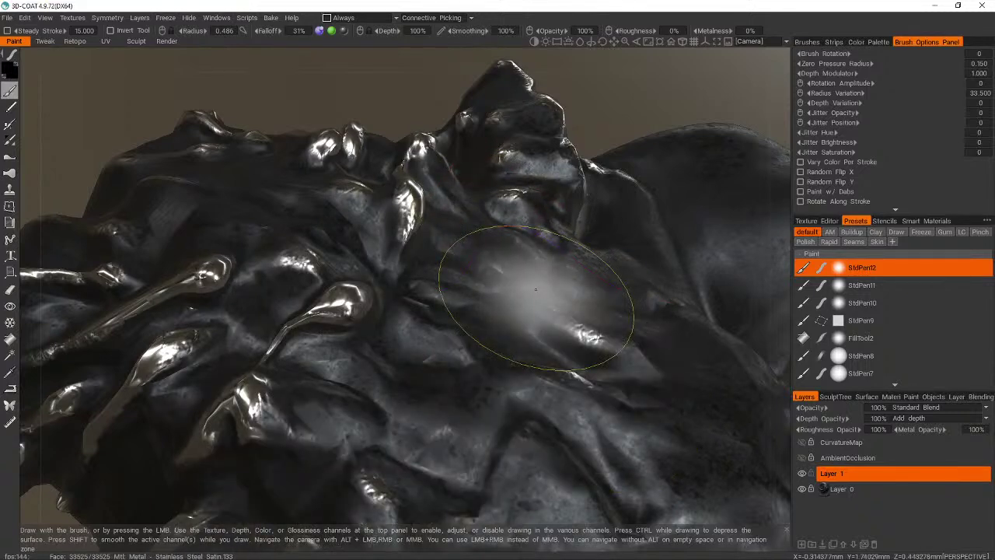
pyautogui.moveTo(447, 253)
pyautogui.mouseDown()
pyautogui.moveTo(506, 365)
pyautogui.moveTo(650, 494)
pyautogui.mouseUp()
pyautogui.hotkey('ctrl', 'z')
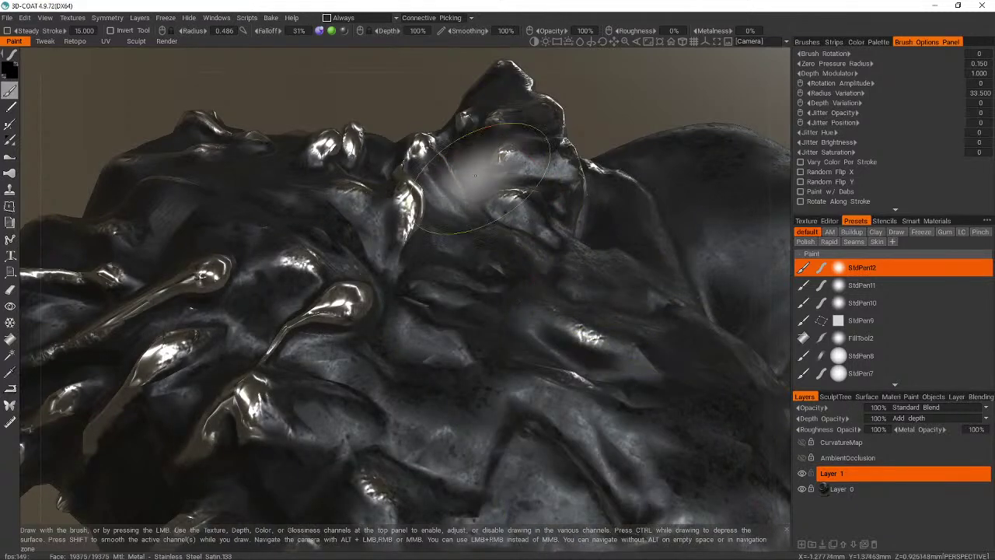
pyautogui.moveTo(474, 177); pyautogui.dragTo(703, 517)
pyautogui.moveTo(672, 484)
pyautogui.mouseDown()
pyautogui.moveTo(386, 202)
pyautogui.moveTo(598, 420)
pyautogui.mouseUp()
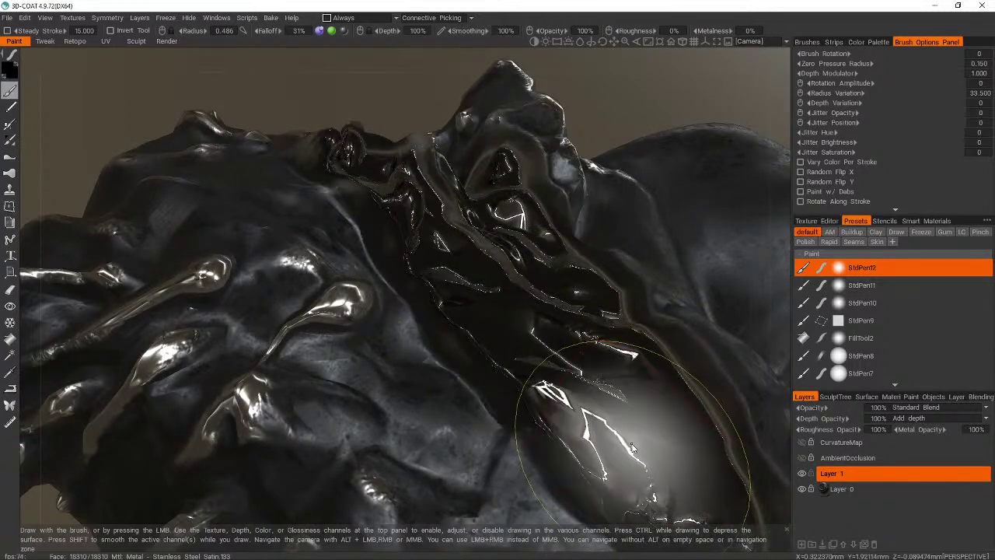
pyautogui.hotkey('ctrl', 'z')
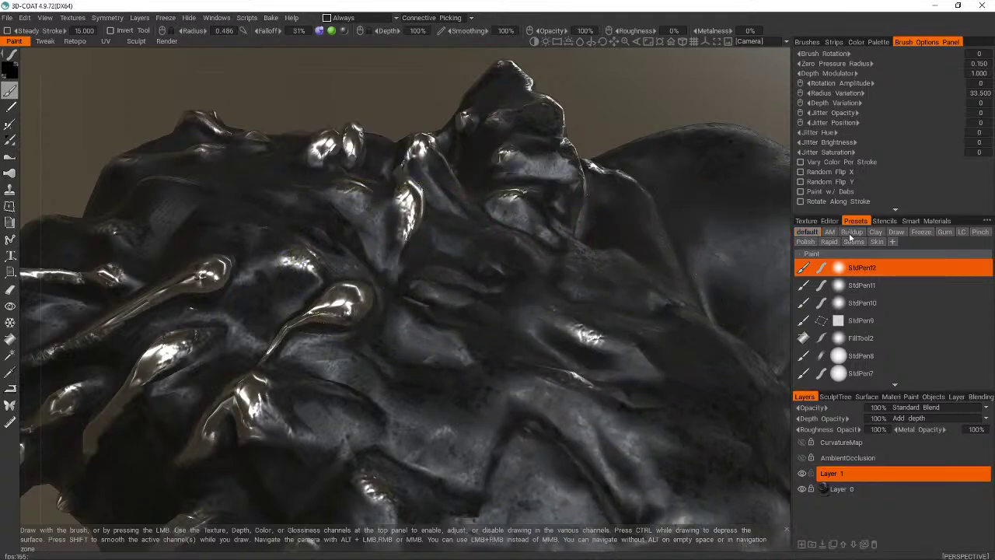
# - Browse the default tool presets, try the Strokes1 retopology preset, and return to the Paint workspace
pyautogui.scroll(-8, 898, 287)
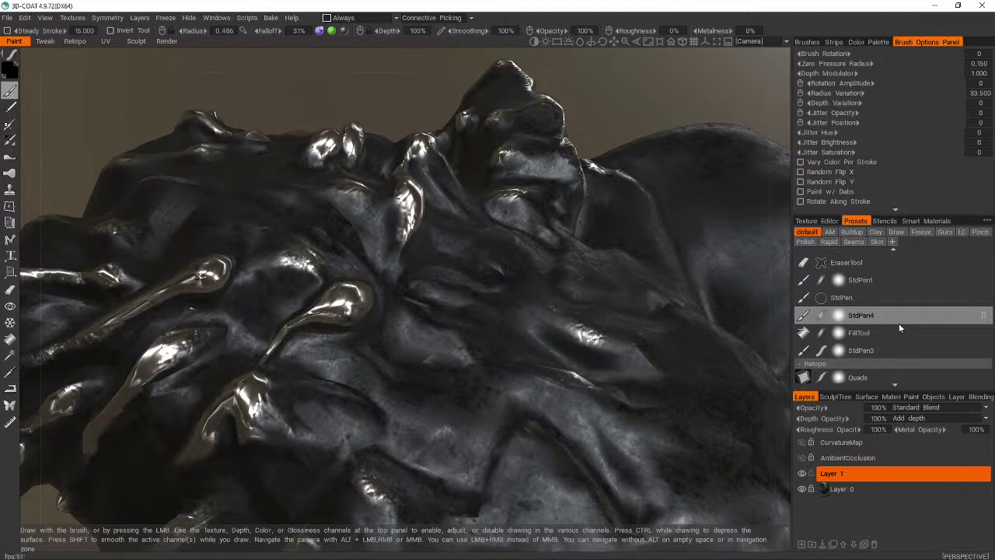
pyautogui.scroll(-5, 900, 328)
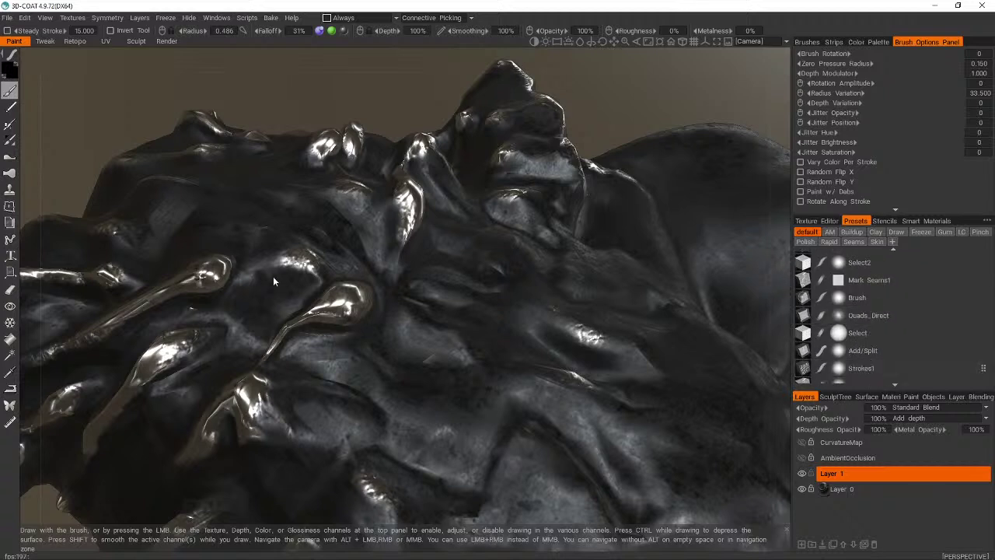
pyautogui.press('s')
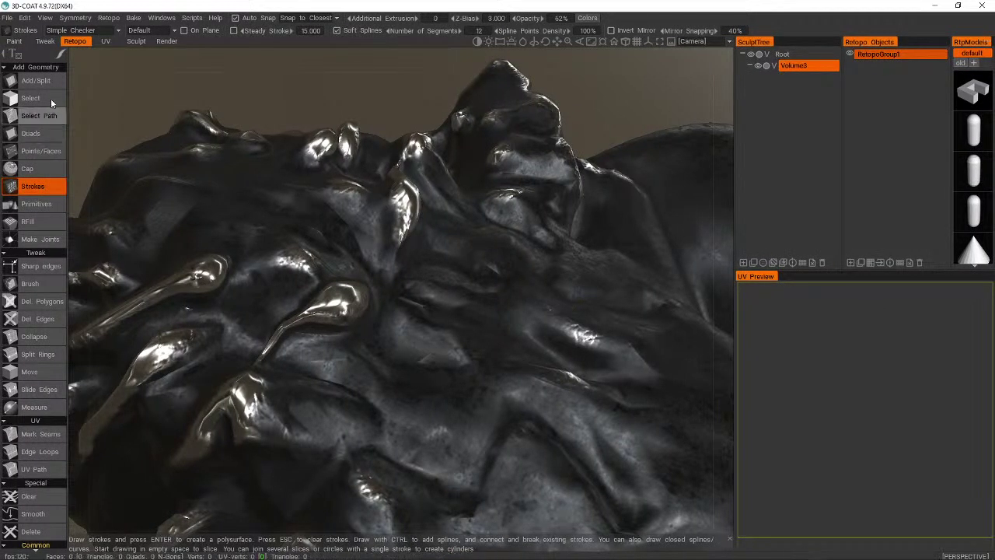
pyautogui.click(14, 41)
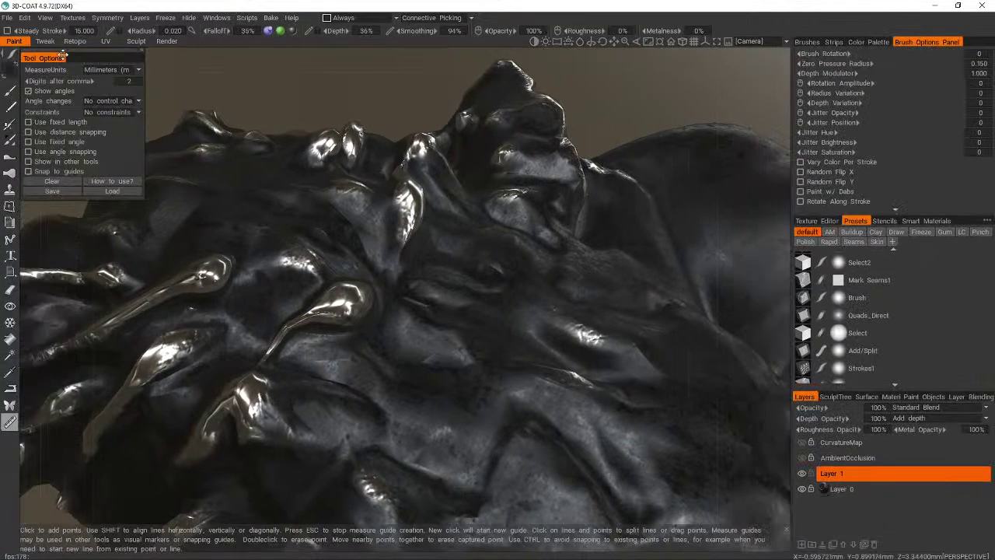
pyautogui.scroll(-5, 882, 327)
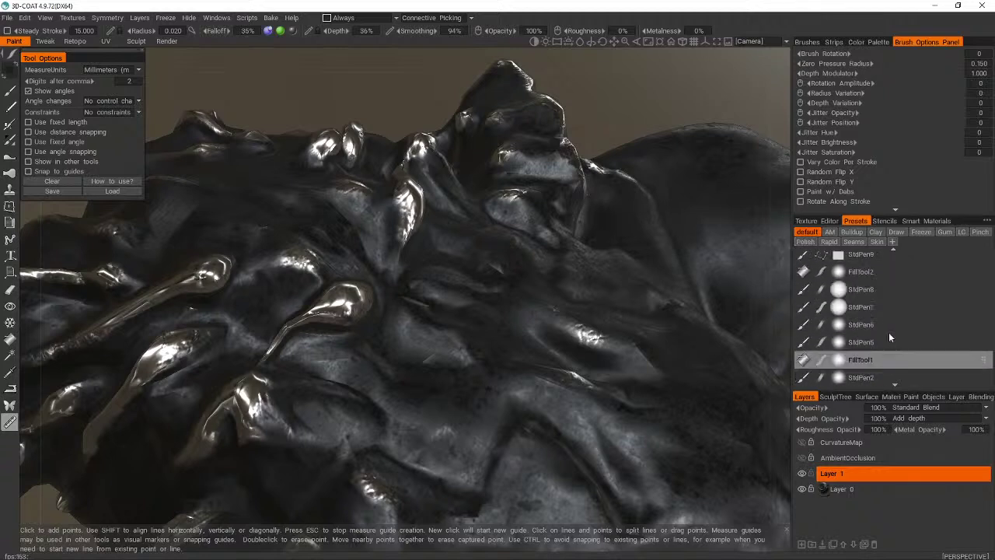
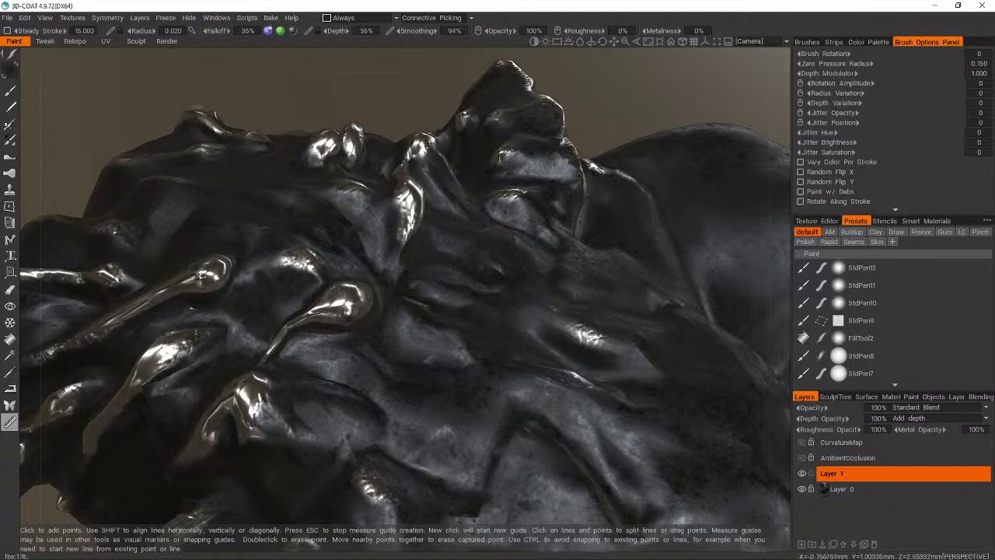
# - Place a short measuring line across the ridges, and switch back to painting with the StdPen12 brush preset
pyautogui.moveTo(10, 59)
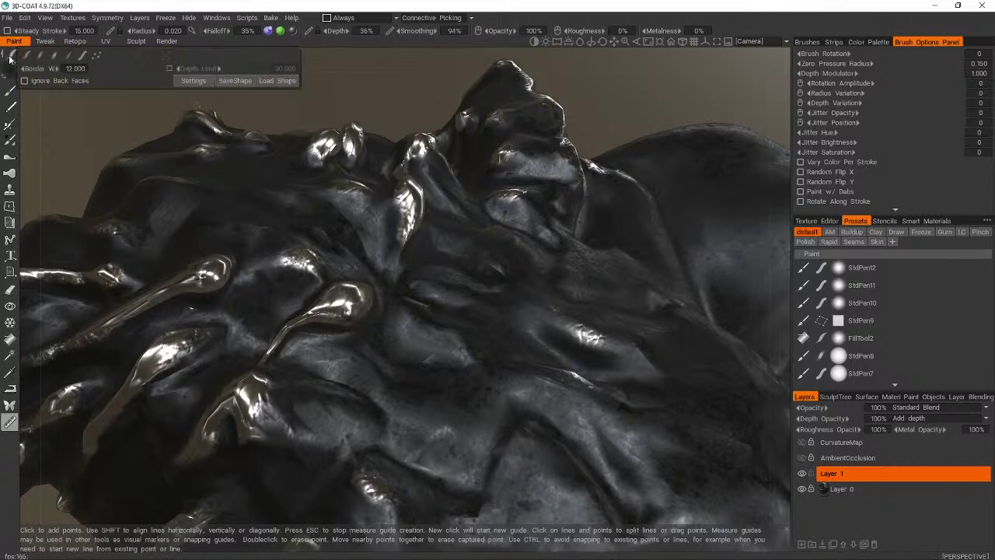
pyautogui.click(482, 269)
pyautogui.click(369, 216)
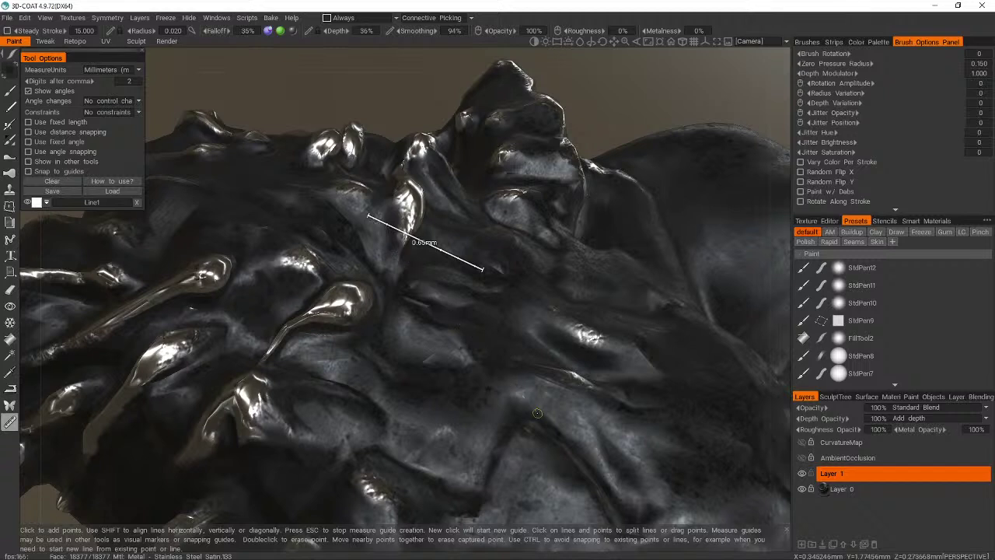
pyautogui.click(892, 269)
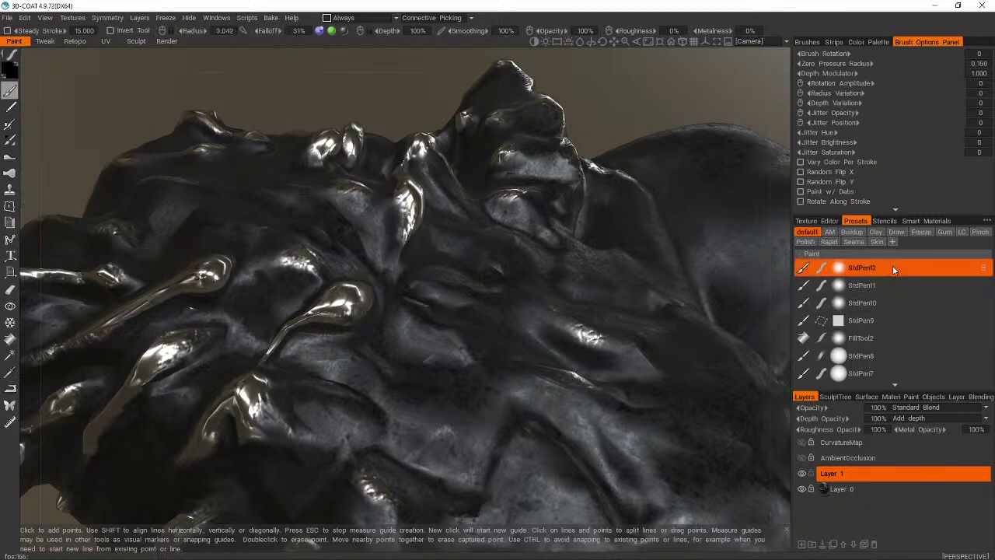
# - Set the brush radius to 0.486 and try black strokes across the ridges, undoing them
pyautogui.moveTo(294, 190); pyautogui.dragTo(587, 466)
pyautogui.hotkey('ctrl', 'z')
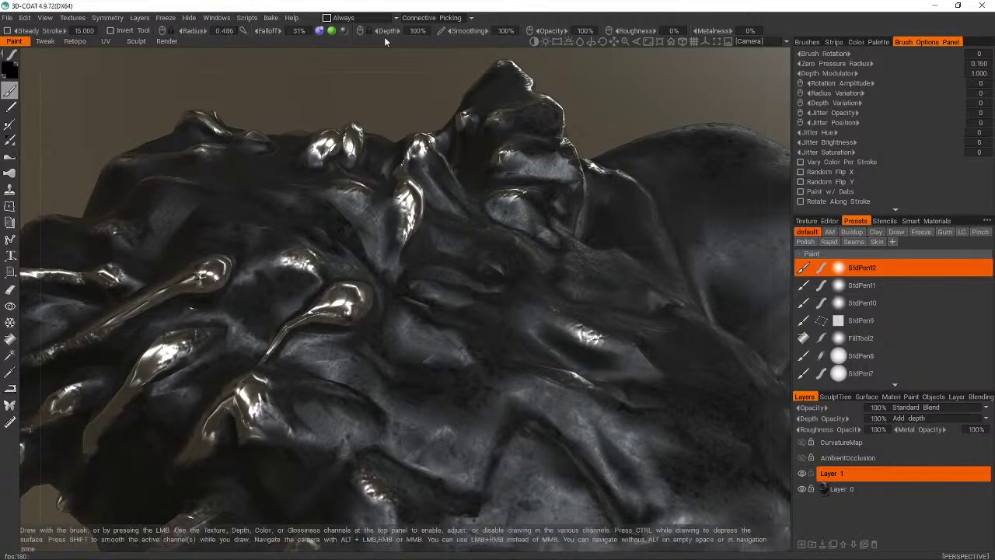
pyautogui.moveTo(467, 191); pyautogui.dragTo(425, 256)
pyautogui.moveTo(289, 199)
pyautogui.mouseDown()
pyautogui.moveTo(327, 218)
pyautogui.moveTo(553, 416)
pyautogui.mouseUp()
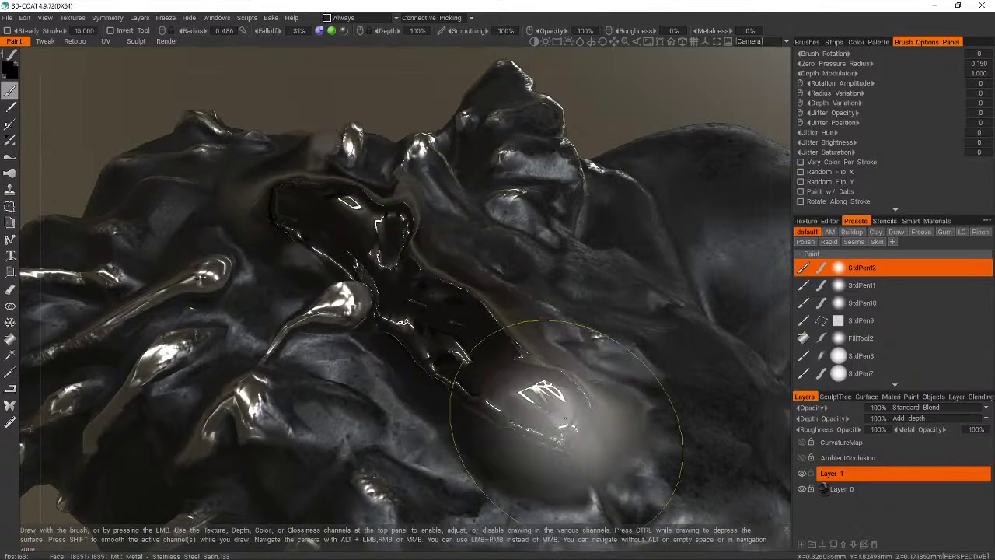
pyautogui.hotkey('ctrl', 'z')
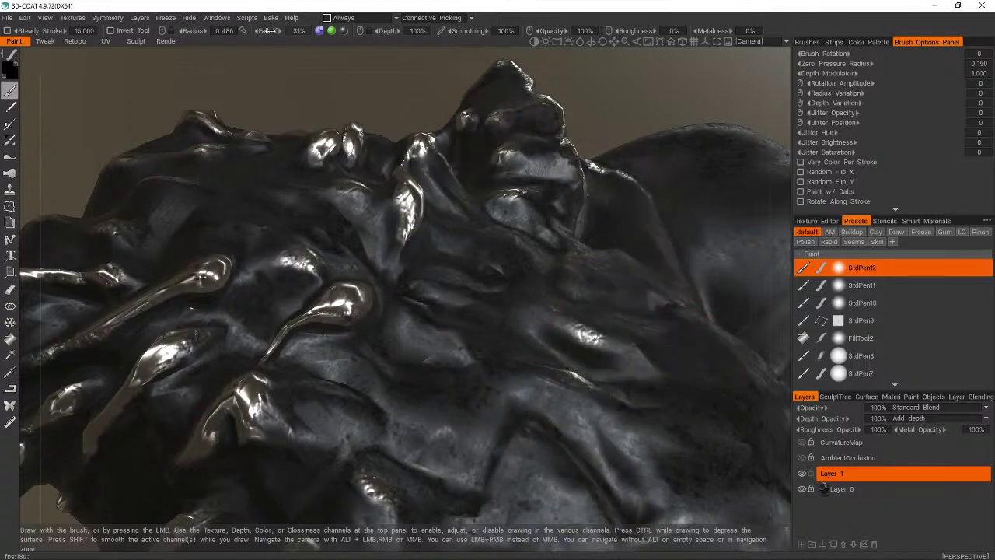
# - Compare strokes across the ridges with brush Falloff at 66%, 0% and 100%, undoing each and leaving it at 100%
pyautogui.moveTo(342, 200); pyautogui.dragTo(668, 476)
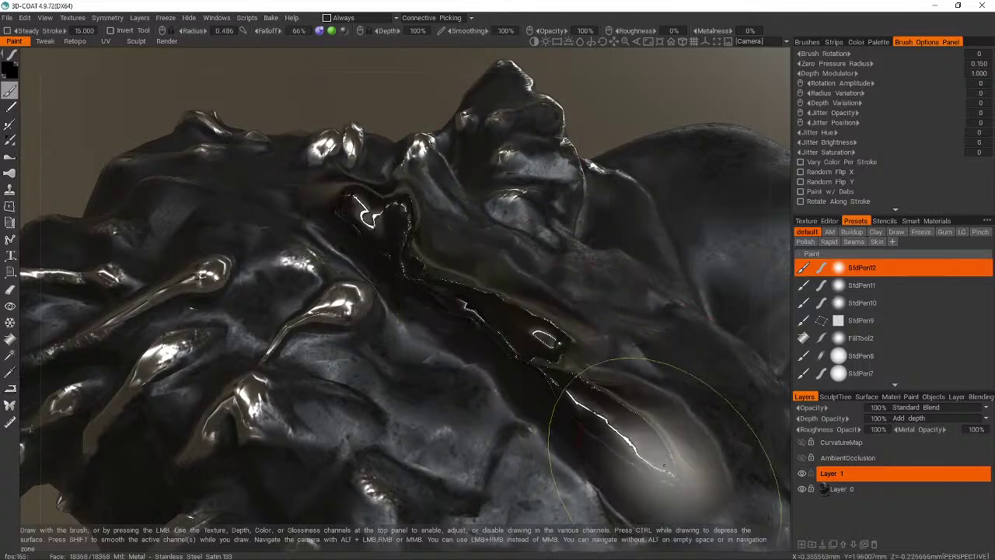
pyautogui.hotkey('ctrl', 'z')
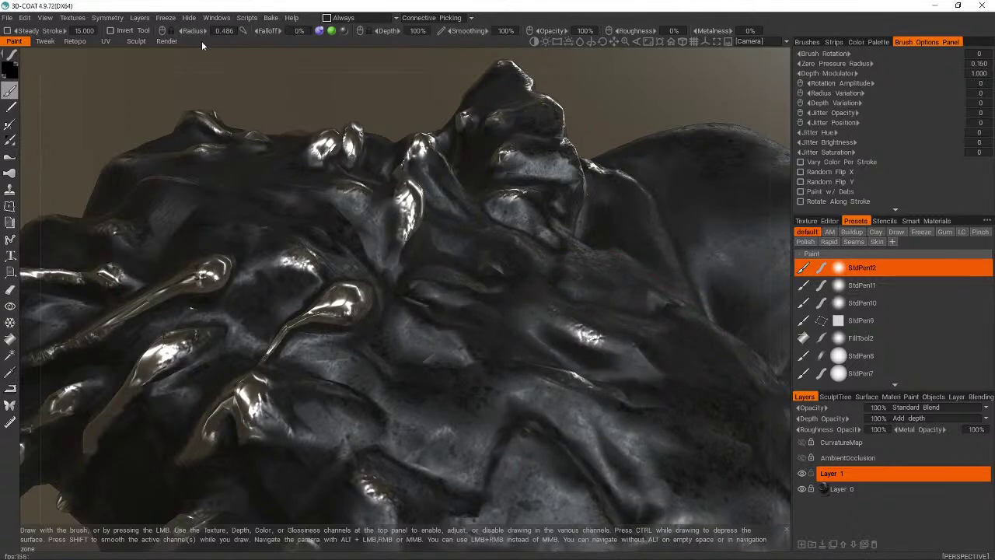
pyautogui.moveTo(362, 195); pyautogui.dragTo(639, 432)
pyautogui.hotkey('ctrl', 'z')
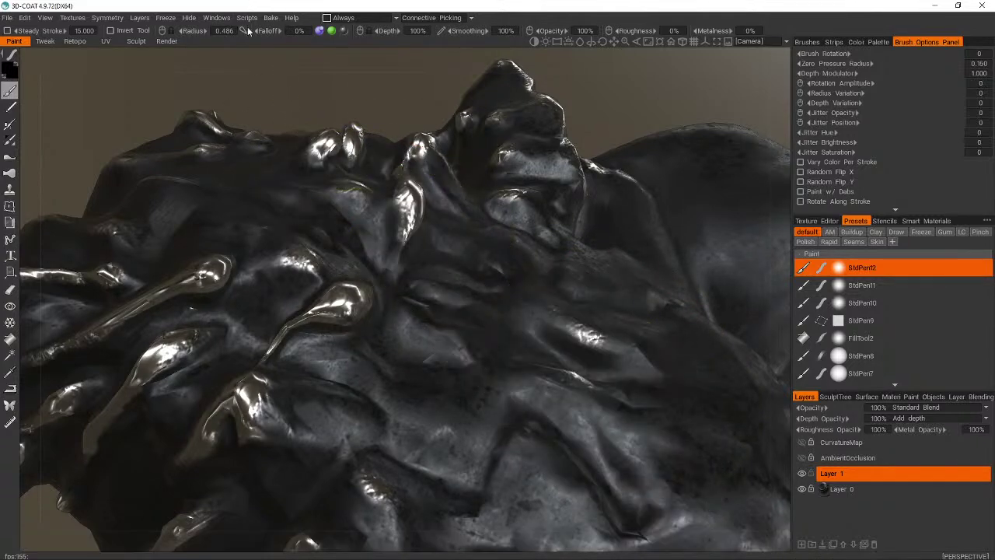
pyautogui.keyDown('ctrl'); pyautogui.moveTo(424, 183); pyautogui.dragTo(666, 411); pyautogui.keyUp('ctrl')
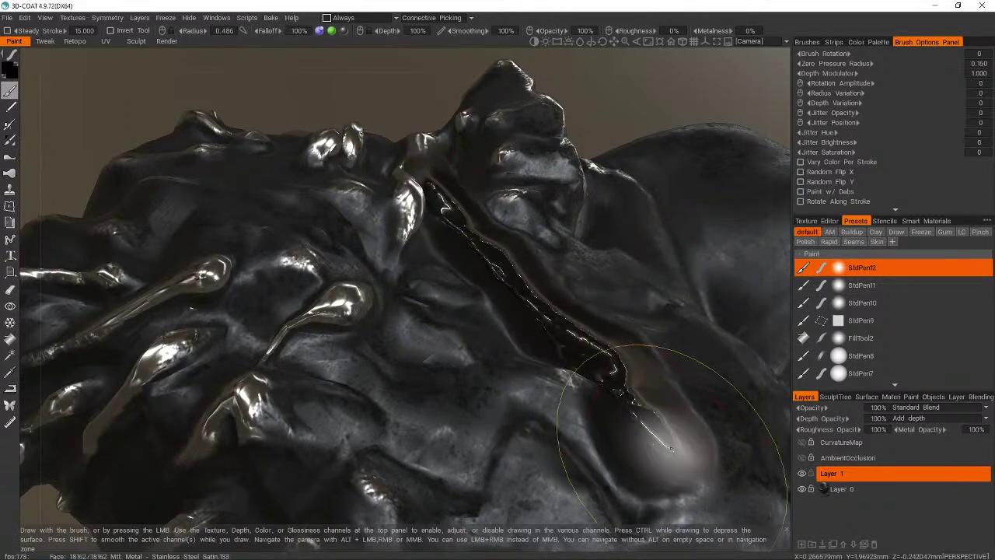
pyautogui.hotkey('ctrl', 'z')
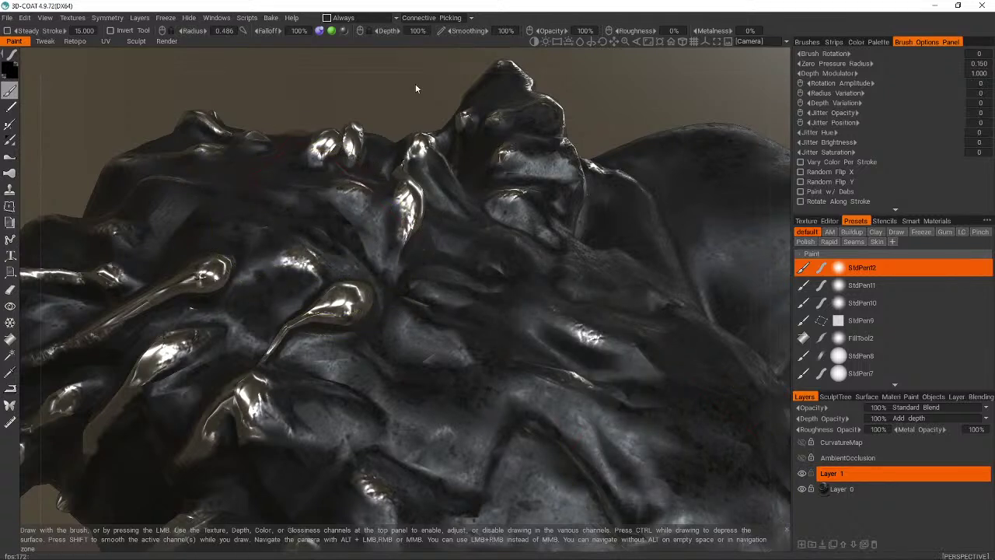
# - Set the brush Depth to 59% and try strokes on the ridged body and the large horn, undoing them
pyautogui.moveTo(383, 30); pyautogui.dragTo(353, 33)
pyautogui.moveTo(356, 203)
pyautogui.keyDown('ctrl'); pyautogui.mouseDown()
pyautogui.moveTo(588, 400)
pyautogui.moveTo(599, 445)
pyautogui.mouseUp(); pyautogui.keyUp('ctrl')
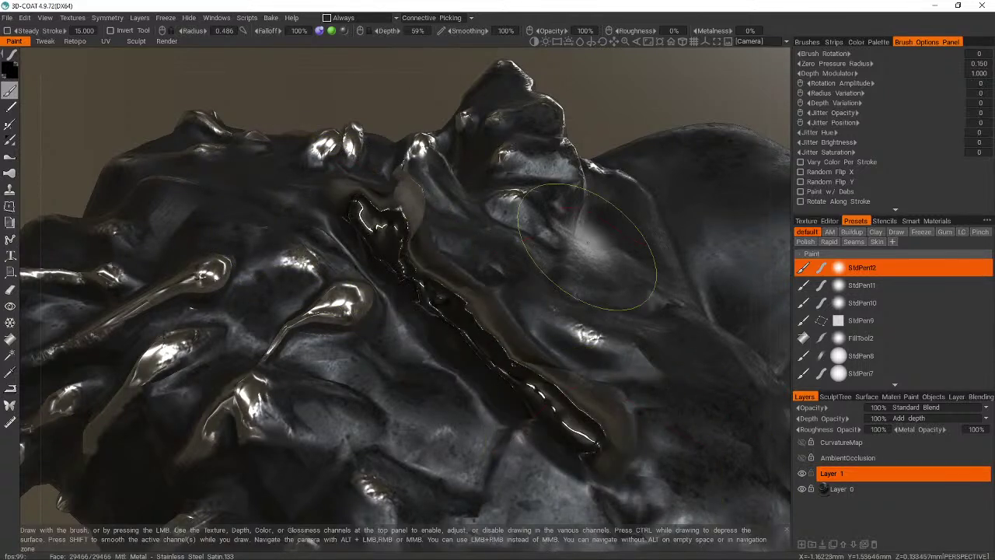
pyautogui.hotkey('ctrl', 'z')
pyautogui.moveTo(568, 338)
pyautogui.keyDown('alt'); pyautogui.mouseDown()
pyautogui.moveTo(581, 339)
pyautogui.moveTo(571, 297)
pyautogui.moveTo(498, 291)
pyautogui.moveTo(682, 104)
pyautogui.mouseUp(); pyautogui.keyUp('alt')
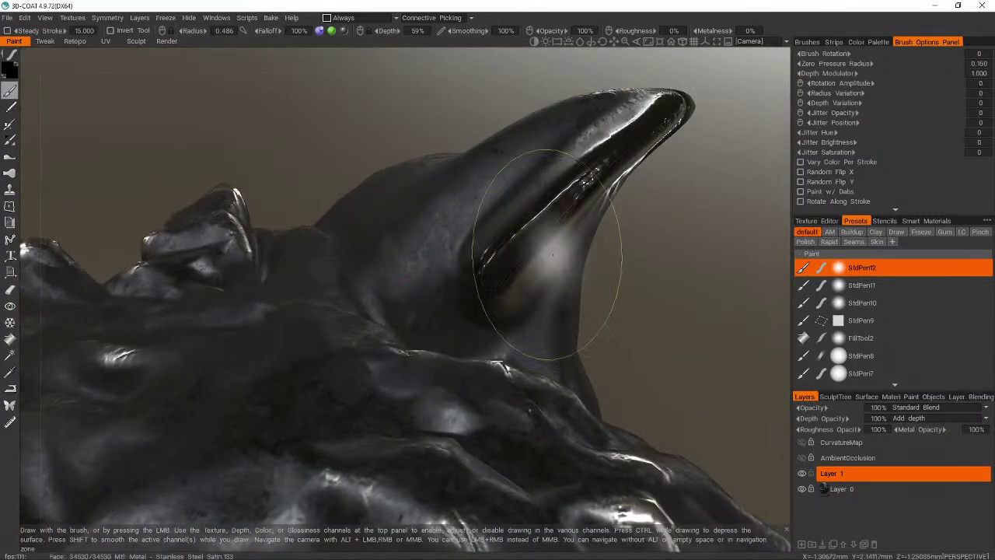
pyautogui.hotkey('ctrl', 'z')
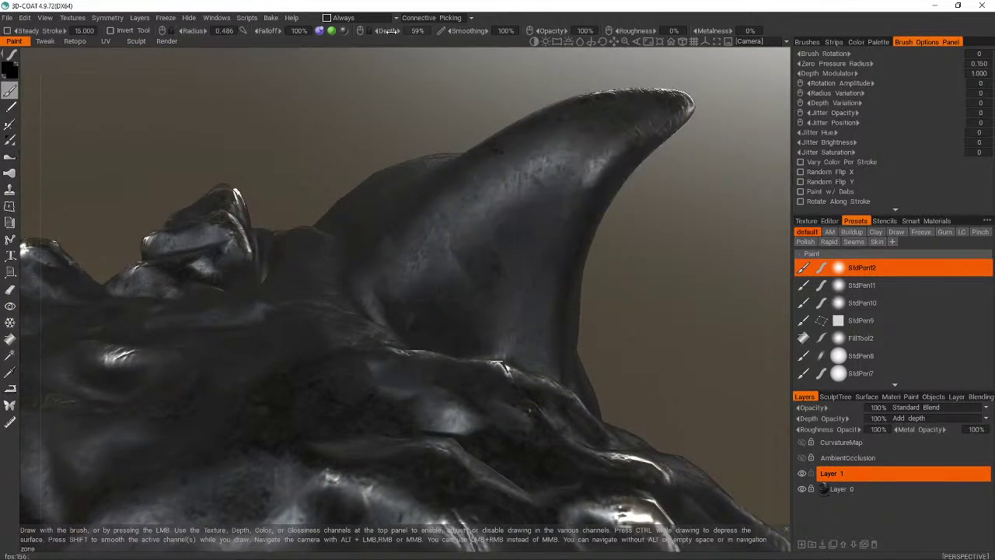
# - Set the brush Depth to 11% and Opacity to 48%, testing a recessed stroke on the large horn at each setting and undoing it
pyautogui.moveTo(391, 31); pyautogui.dragTo(342, 33)
pyautogui.moveTo(584, 139)
pyautogui.keyDown('ctrl'); pyautogui.mouseDown()
pyautogui.moveTo(591, 129)
pyautogui.moveTo(378, 290)
pyautogui.mouseUp(); pyautogui.keyUp('ctrl')
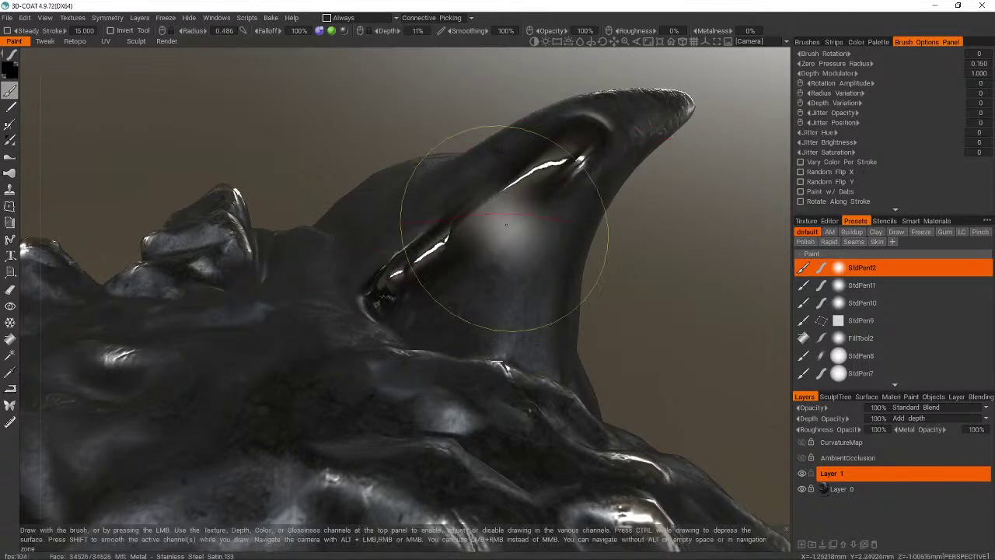
pyautogui.hotkey('ctrl', 'z')
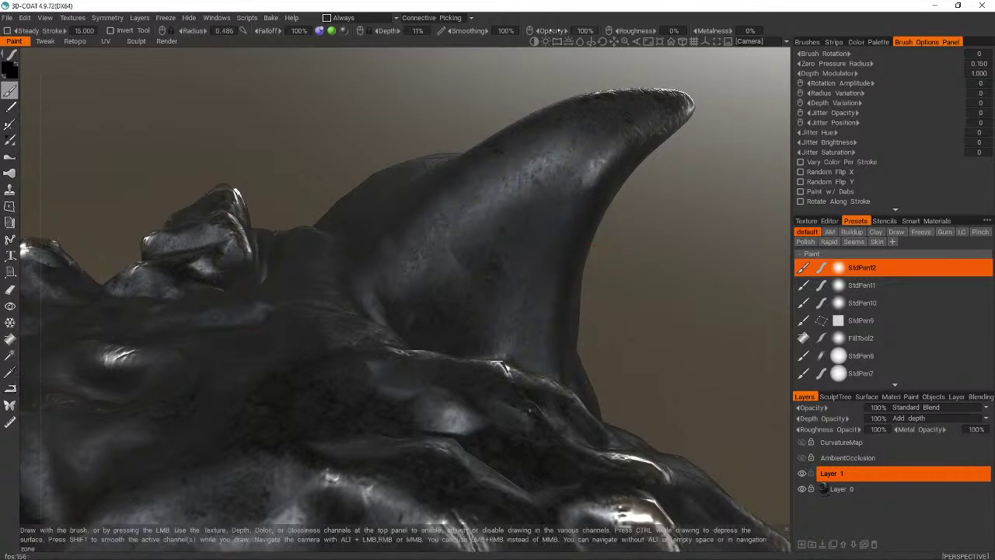
pyautogui.moveTo(554, 31); pyautogui.dragTo(500, 33)
pyautogui.moveTo(602, 128)
pyautogui.keyDown('ctrl'); pyautogui.mouseDown()
pyautogui.moveTo(439, 264)
pyautogui.moveTo(379, 301)
pyautogui.mouseUp(); pyautogui.keyUp('ctrl')
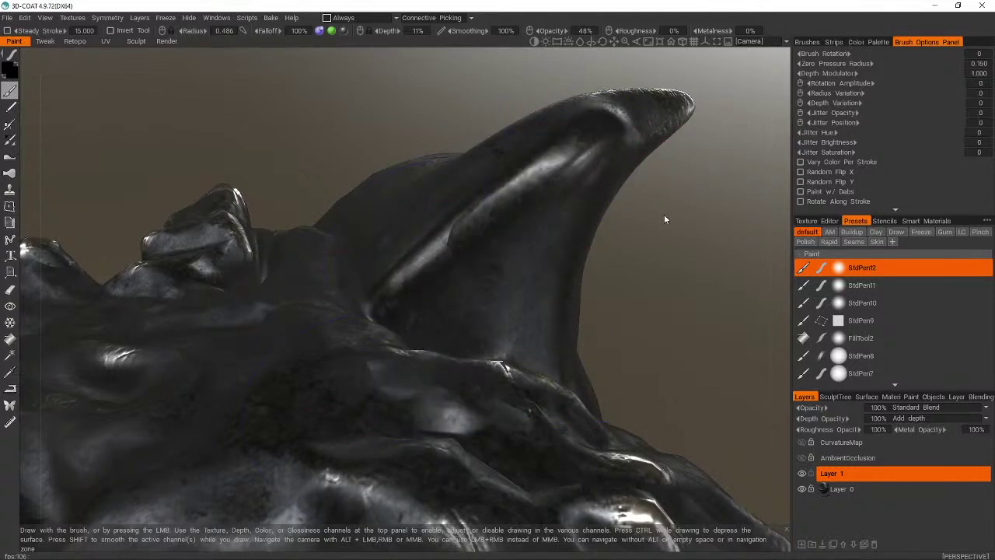
pyautogui.hotkey('ctrl', 'z')
# - Carve a recessed groove down the large horn on Layer 1, undoing the extra strokes over it, and set the brush Roughness to 42%
pyautogui.keyDown('ctrl'); pyautogui.moveTo(579, 117); pyautogui.dragTo(381, 311); pyautogui.keyUp('ctrl')
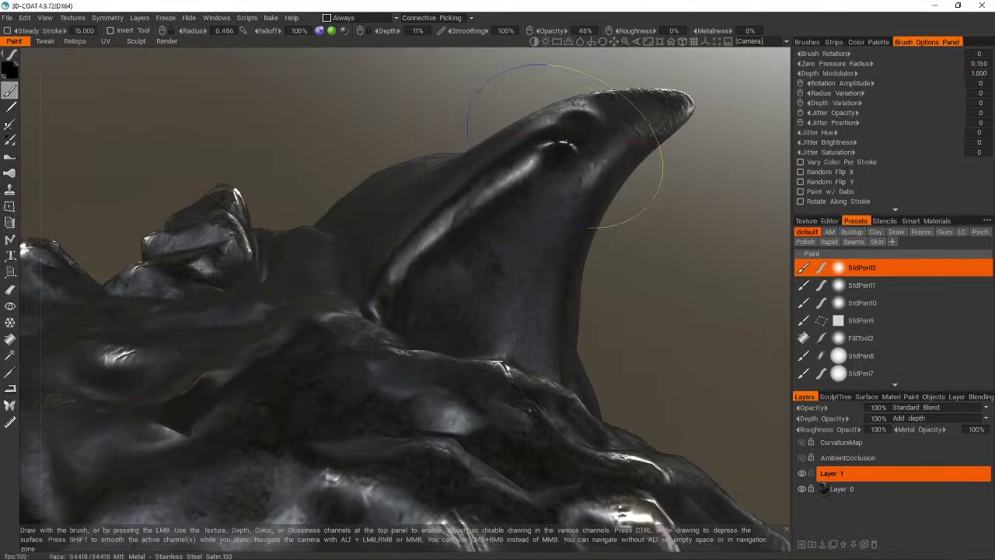
pyautogui.moveTo(568, 151)
pyautogui.keyDown('ctrl'); pyautogui.mouseDown()
pyautogui.moveTo(366, 389)
pyautogui.moveTo(576, 177)
pyautogui.mouseUp(); pyautogui.keyUp('ctrl')
pyautogui.hotkey('ctrl', 'z')
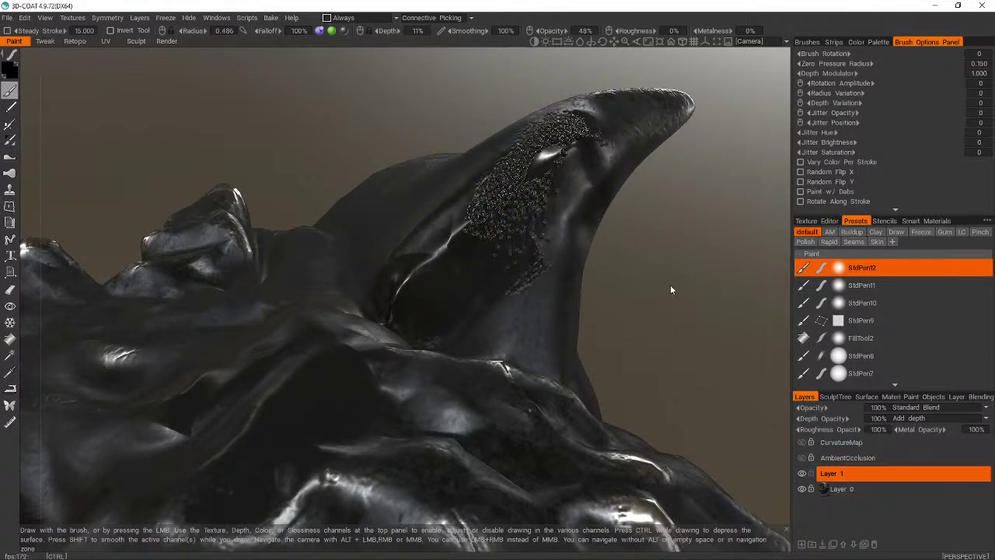
pyautogui.hotkey('ctrl', 'z')
pyautogui.moveTo(548, 145)
pyautogui.keyDown('ctrl'); pyautogui.mouseDown()
pyautogui.moveTo(517, 187)
pyautogui.moveTo(544, 164)
pyautogui.moveTo(406, 419)
pyautogui.mouseUp(); pyautogui.keyUp('ctrl')
pyautogui.hotkey('ctrl', 'z')
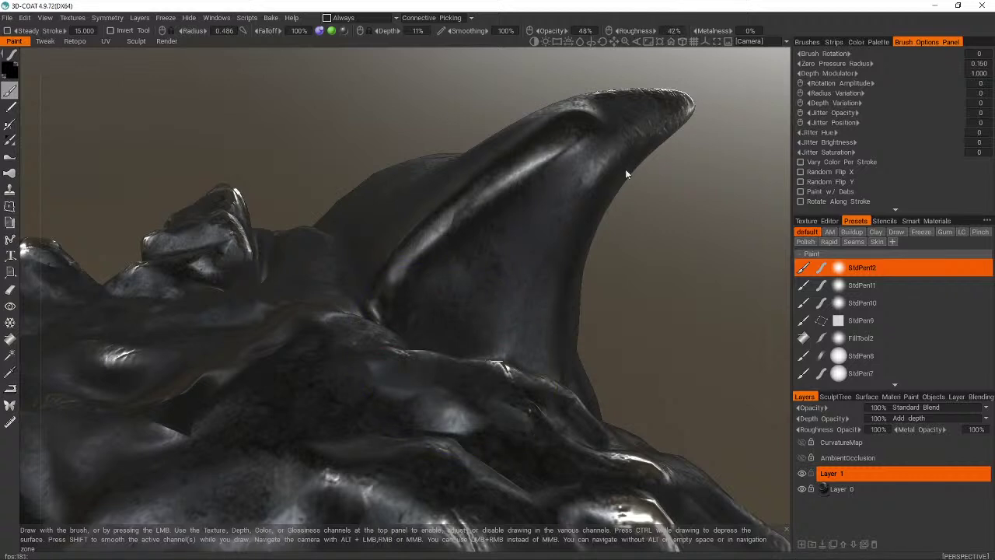
# - Try several depth strokes along the large horn on Layer 1 and undo them, bringing up the list of brush alphas
pyautogui.hotkey('ctrl', 'y')
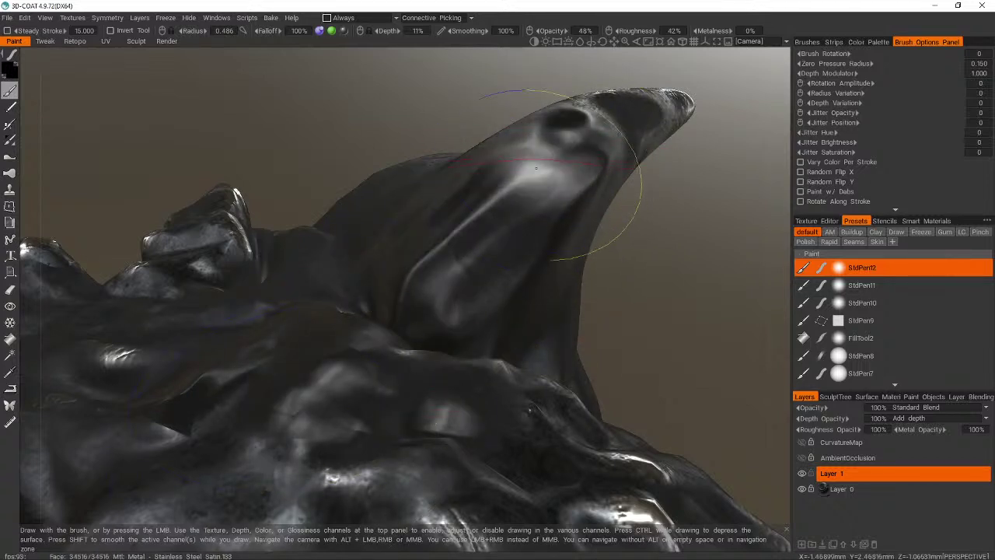
pyautogui.hotkey('ctrl', 'z')
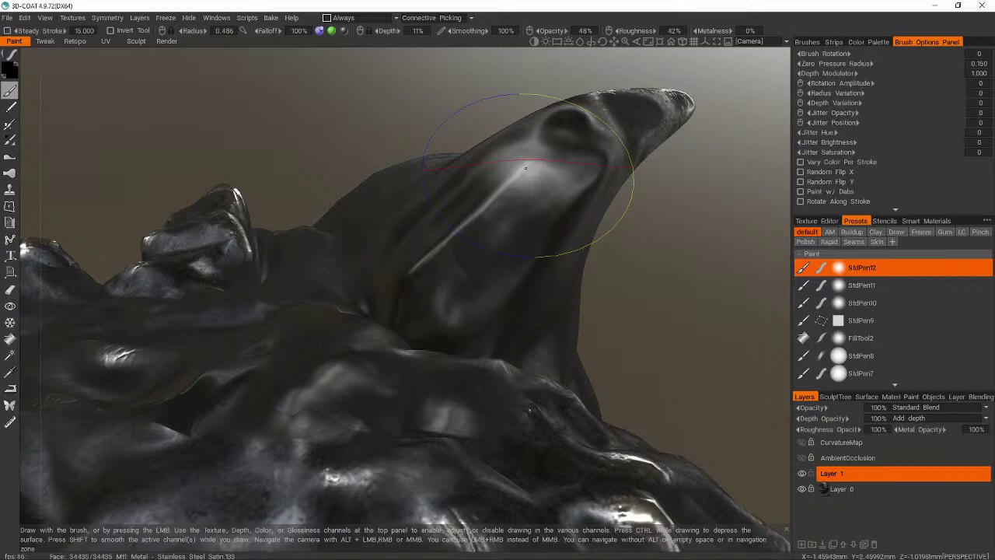
pyautogui.click(808, 41)
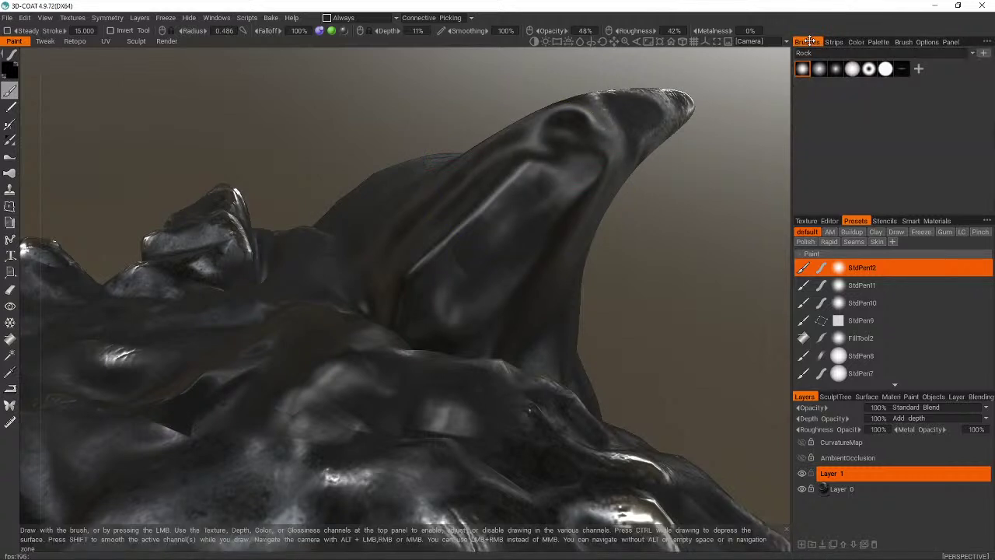
pyautogui.click(856, 42)
pyautogui.click(809, 43)
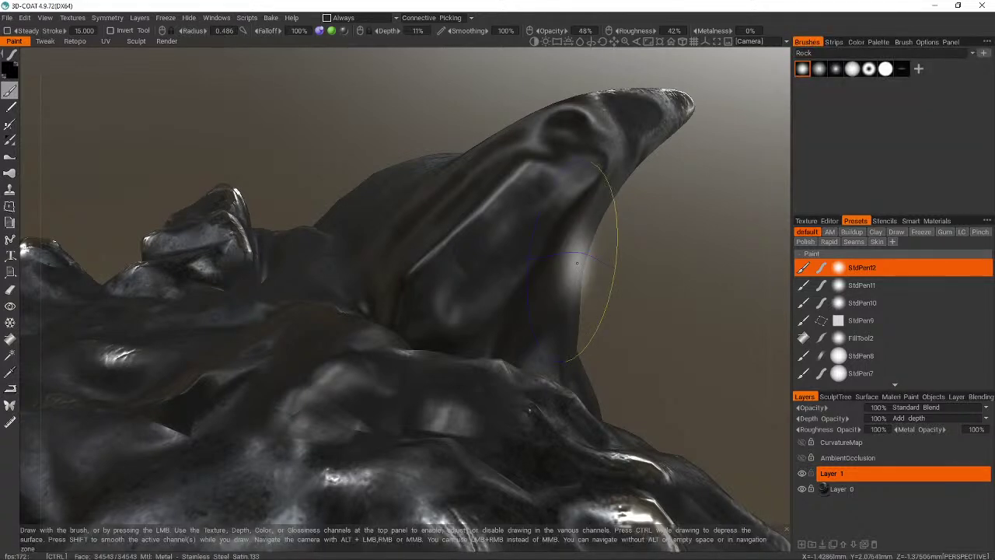
pyautogui.hotkey('ctrl', 'z')
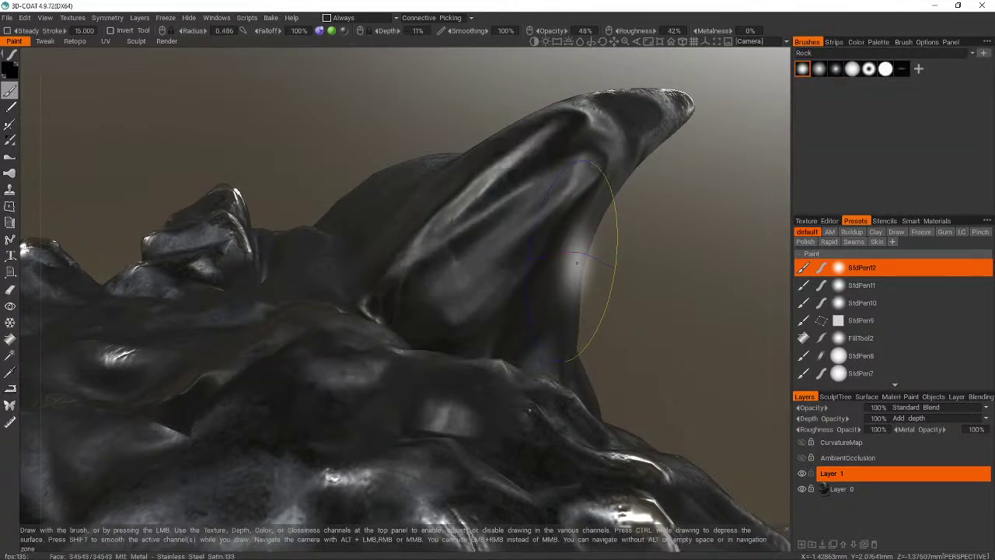
pyautogui.hotkey('ctrl', 'z')
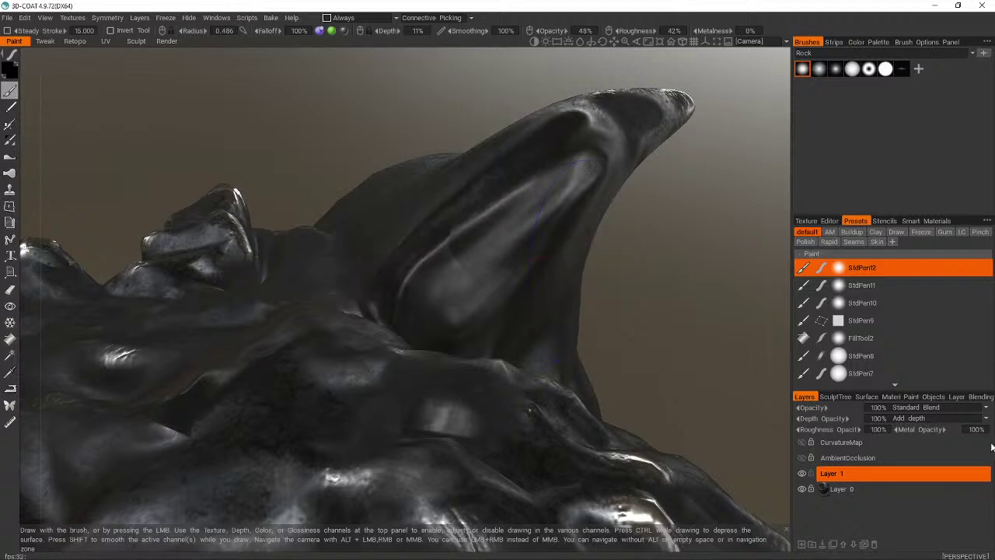
# - Open Layer 1's commands without applying any, try another stroke on the large horn and undo the latest strokes
pyautogui.rightClick(895, 466)
pyautogui.click(853, 476)
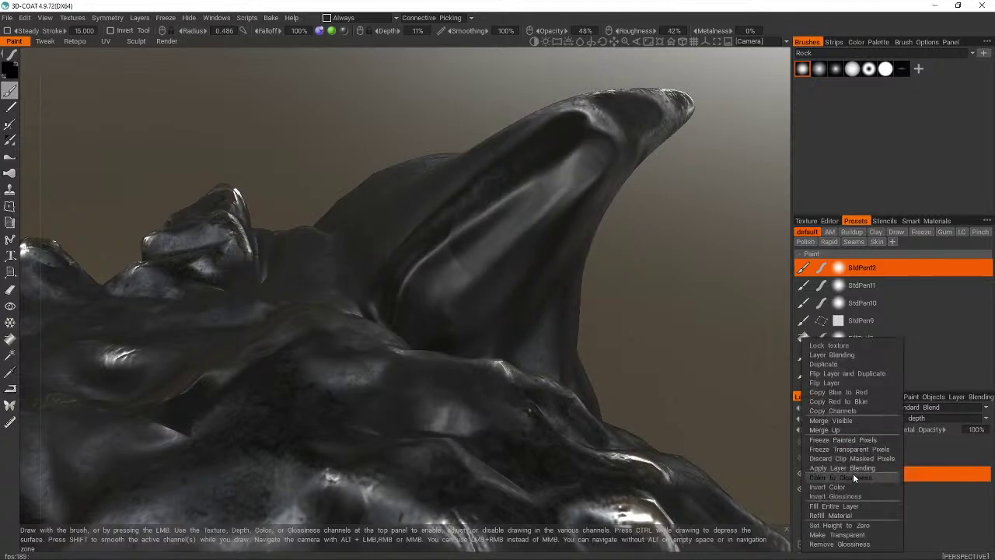
pyautogui.click(910, 471)
pyautogui.click(900, 483)
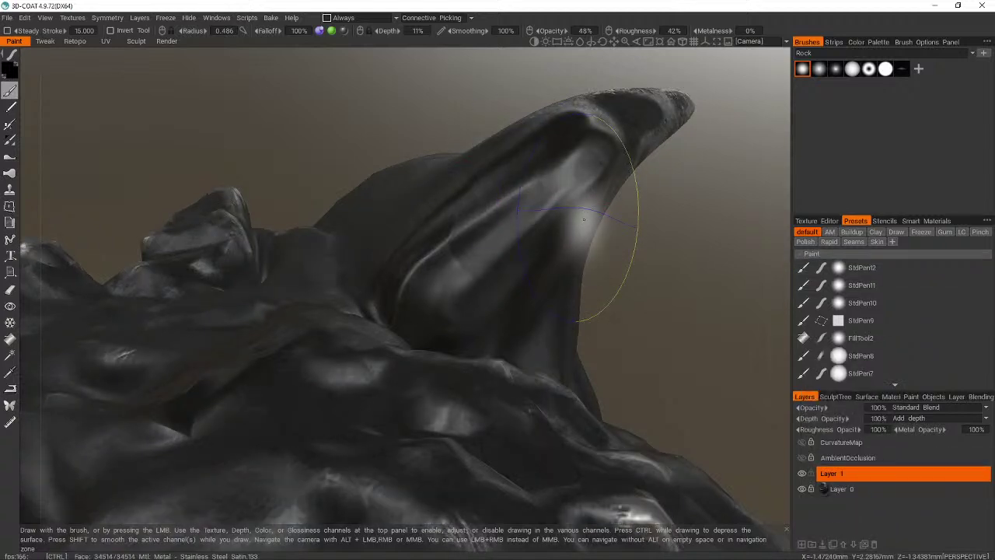
pyautogui.hotkey('ctrl', 'z')
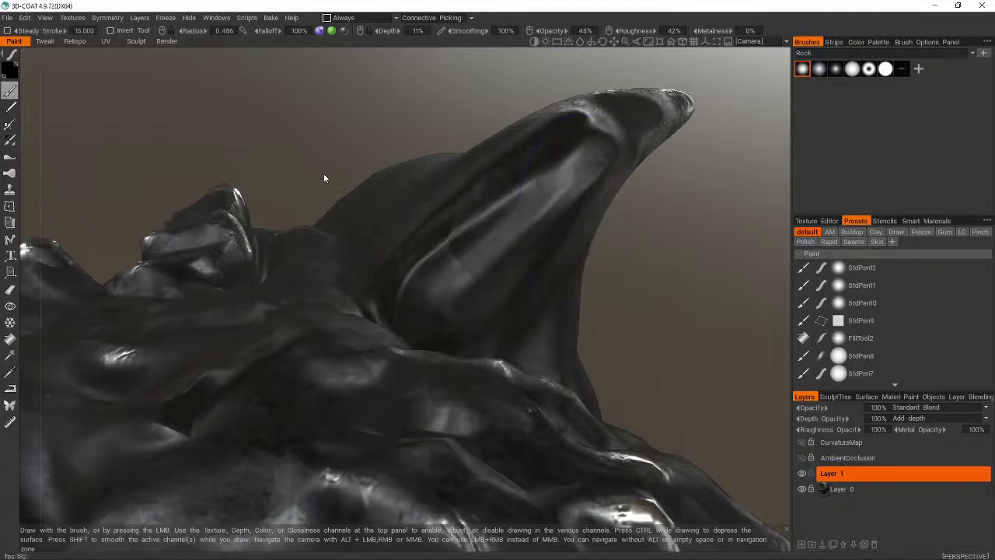
pyautogui.hotkey('ctrl', 'z')
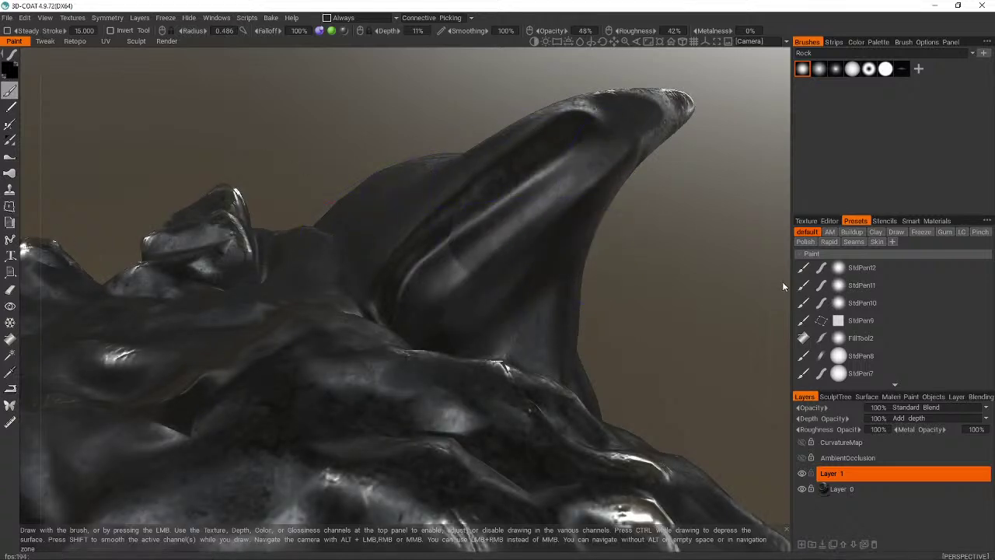
# - Set the paint color to a dark red with Hue 9.600, Saturation 85% and Lightness 47%
pyautogui.keyDown('alt'); pyautogui.moveTo(342, 281); pyautogui.dragTo(470, 311); pyautogui.keyUp('alt')
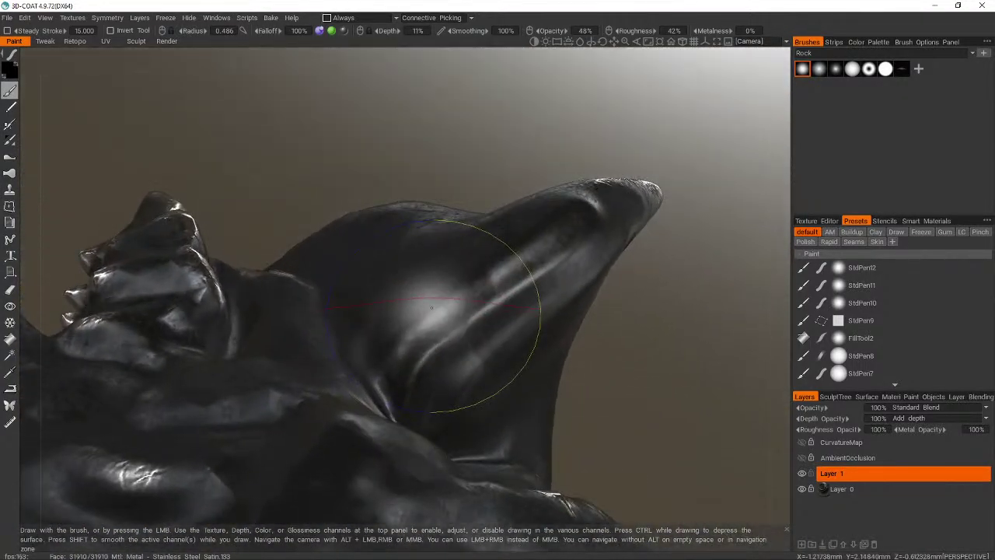
pyautogui.click(855, 41)
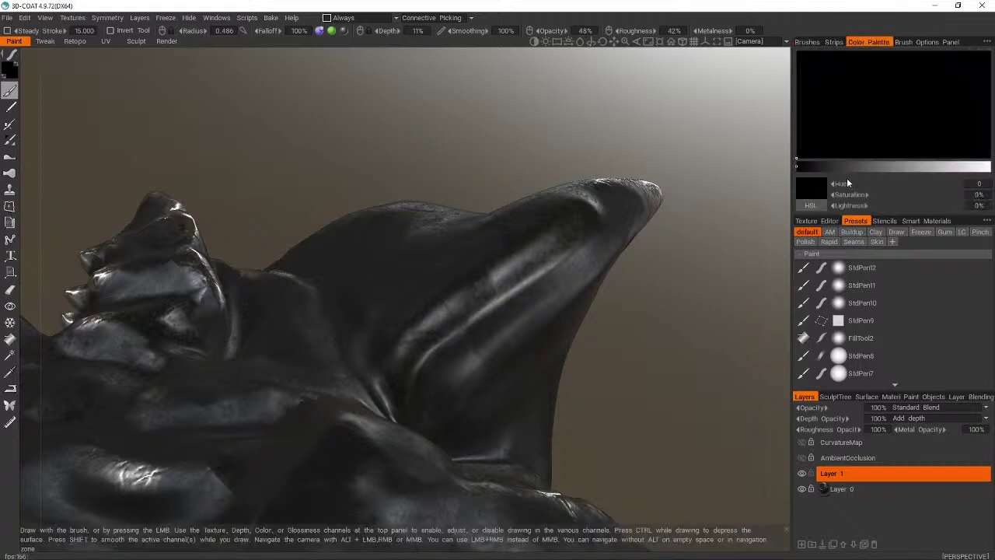
pyautogui.moveTo(831, 166); pyautogui.dragTo(878, 165)
pyautogui.moveTo(808, 72); pyautogui.dragTo(801, 65)
pyautogui.click(888, 166)
pyautogui.keyDown('alt'); pyautogui.moveTo(533, 306); pyautogui.dragTo(575, 244); pyautogui.keyUp('alt')
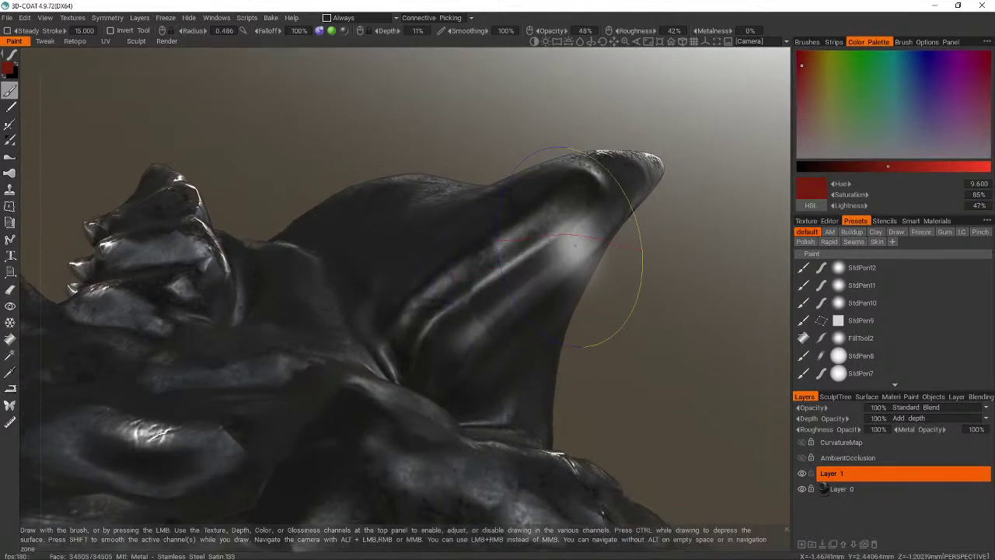
# - Return to the brush alphas, try a red stroke on the large horn and undo it
pyautogui.click(805, 41)
pyautogui.moveTo(347, 257)
pyautogui.mouseDown()
pyautogui.moveTo(352, 242)
pyautogui.moveTo(568, 204)
pyautogui.moveTo(313, 400)
pyautogui.moveTo(673, 418)
pyautogui.moveTo(560, 226)
pyautogui.moveTo(497, 280)
pyautogui.moveTo(653, 435)
pyautogui.moveTo(471, 422)
pyautogui.moveTo(479, 416)
pyautogui.moveTo(422, 389)
pyautogui.moveTo(412, 402)
pyautogui.mouseUp()
pyautogui.scroll(-3, 673, 418)
pyautogui.hotkey('ctrl', 'z')
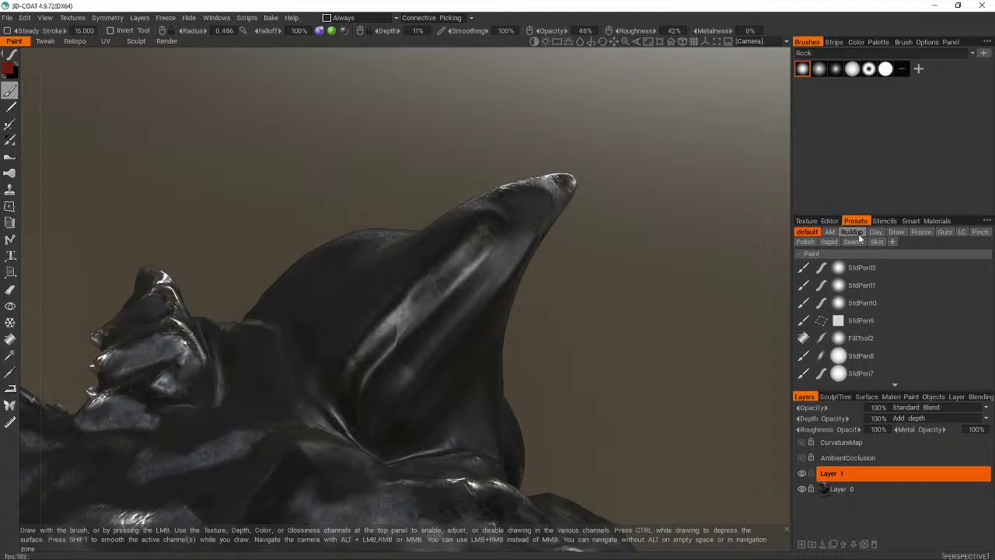
# - Dock the Brush Options Panel in its own section beneath the brush alphas
pyautogui.click(925, 42)
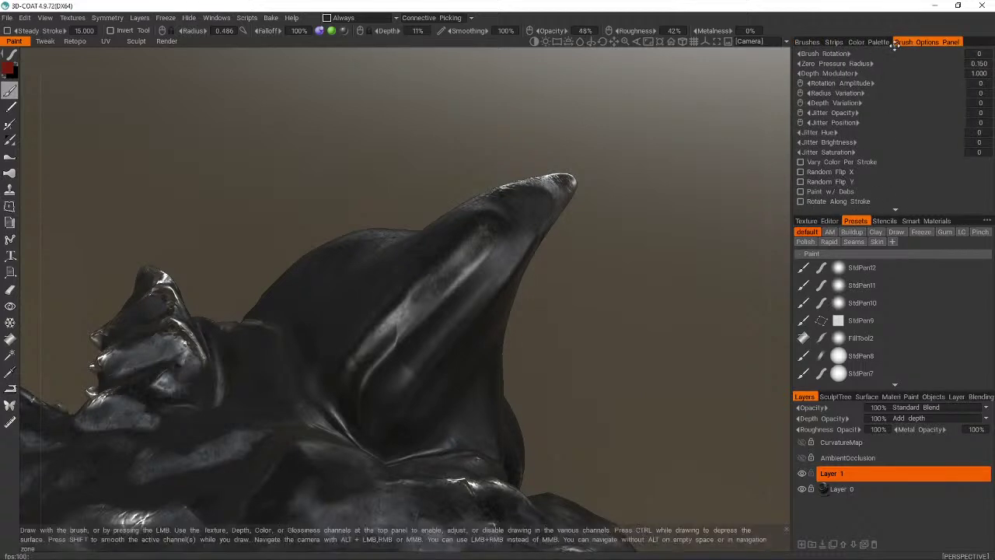
pyautogui.moveTo(914, 42); pyautogui.dragTo(957, 224)
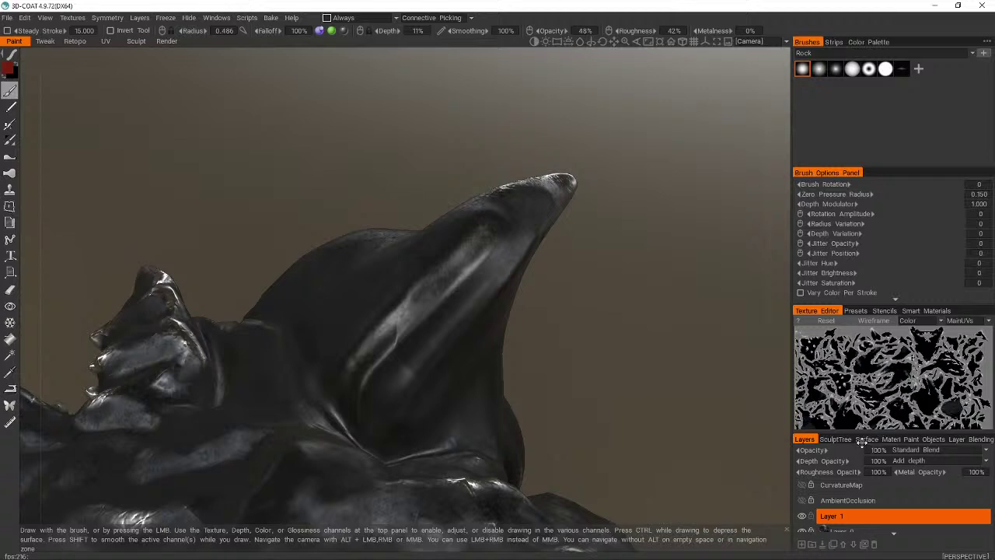
# - Paint red strokes down the large horn from below its tip to the ridges at its base
pyautogui.moveTo(482, 233)
pyautogui.mouseDown()
pyautogui.moveTo(391, 358)
pyautogui.moveTo(368, 408)
pyautogui.moveTo(491, 237)
pyautogui.mouseUp()
pyautogui.keyDown('alt'); pyautogui.moveTo(490, 236); pyautogui.dragTo(458, 238, button='middle'); pyautogui.keyUp('alt')
pyautogui.keyDown('alt'); pyautogui.moveTo(459, 237); pyautogui.dragTo(429, 264, button='right'); pyautogui.keyUp('alt')
pyautogui.moveTo(459, 221)
pyautogui.mouseDown()
pyautogui.moveTo(389, 429)
pyautogui.moveTo(399, 471)
pyautogui.mouseUp()
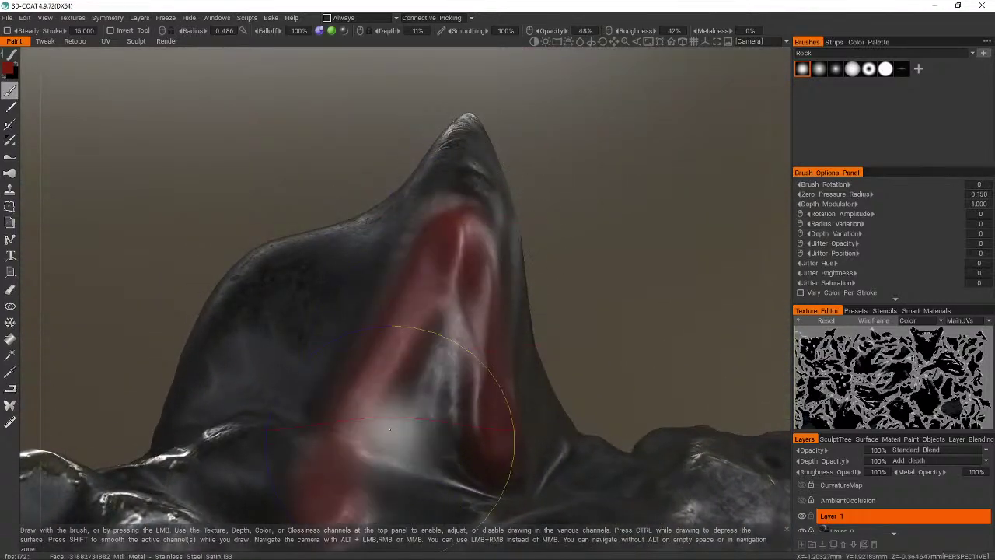
pyautogui.keyDown('alt'); pyautogui.moveTo(438, 259); pyautogui.dragTo(420, 186); pyautogui.keyUp('alt')
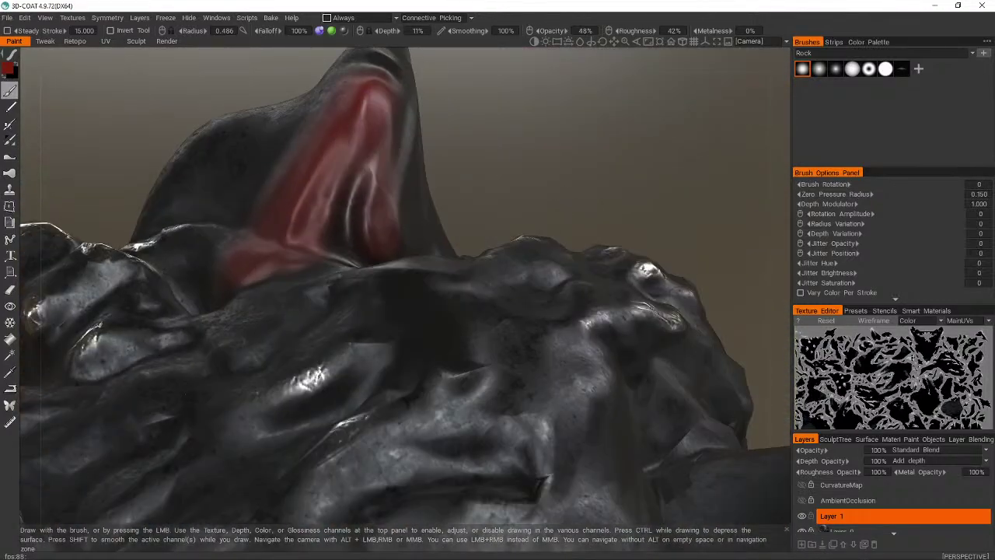
pyautogui.keyDown('alt'); pyautogui.moveTo(420, 186); pyautogui.dragTo(400, 166, button='right'); pyautogui.keyUp('alt')
pyautogui.moveTo(399, 166)
pyautogui.keyDown('alt'); pyautogui.mouseDown()
pyautogui.moveTo(415, 119)
pyautogui.moveTo(400, 214)
pyautogui.moveTo(346, 357)
pyautogui.mouseUp(); pyautogui.keyUp('alt')
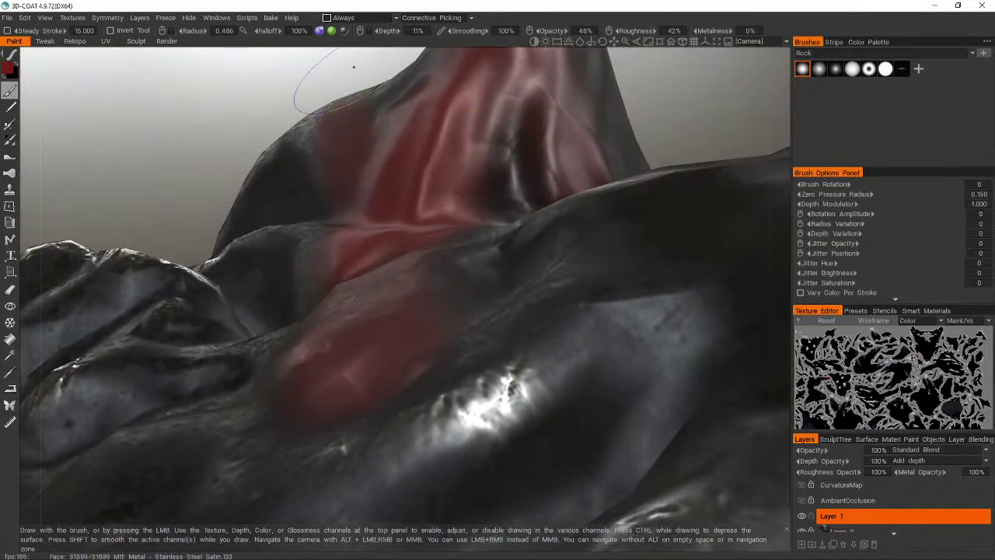
# - Add more red strokes over the large horn and its base, and undo all the red strokes
pyautogui.moveTo(435, 179); pyautogui.dragTo(536, 396)
pyautogui.moveTo(490, 148)
pyautogui.mouseDown()
pyautogui.moveTo(557, 267)
pyautogui.moveTo(448, 290)
pyautogui.mouseUp()
pyautogui.hotkey('ctrl', 'z')
pyautogui.hotkey('ctrl', 'z')
pyautogui.hotkey('ctrl', 'z')
pyautogui.hotkey('ctrl', 'z')
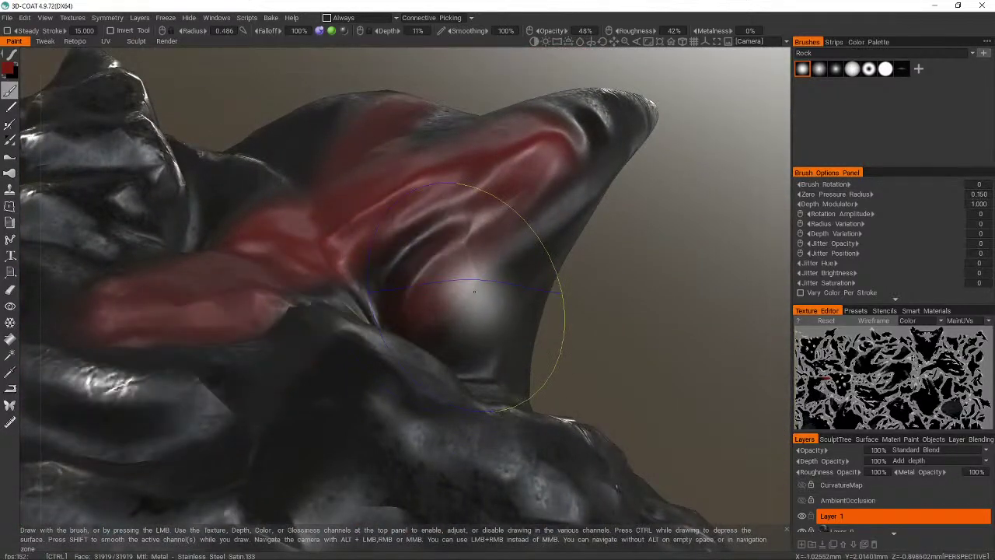
pyautogui.hotkey('ctrl', 'z')
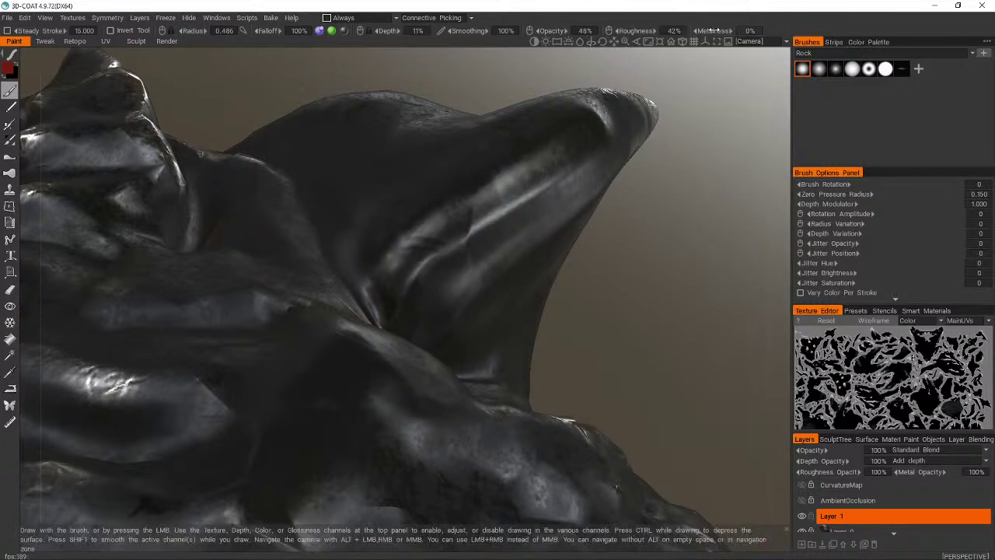
# - Set the brush Metalness to 43% and Roughness to 19%, undoing the red test strokes around the large horn
pyautogui.moveTo(511, 140)
pyautogui.mouseDown()
pyautogui.moveTo(370, 335)
pyautogui.moveTo(264, 256)
pyautogui.mouseUp()
pyautogui.moveTo(336, 132)
pyautogui.mouseDown()
pyautogui.moveTo(424, 214)
pyautogui.moveTo(400, 143)
pyautogui.moveTo(287, 385)
pyautogui.moveTo(249, 334)
pyautogui.mouseUp()
pyautogui.hotkey('ctrl', 'z')
pyautogui.hotkey('ctrl', 'z')
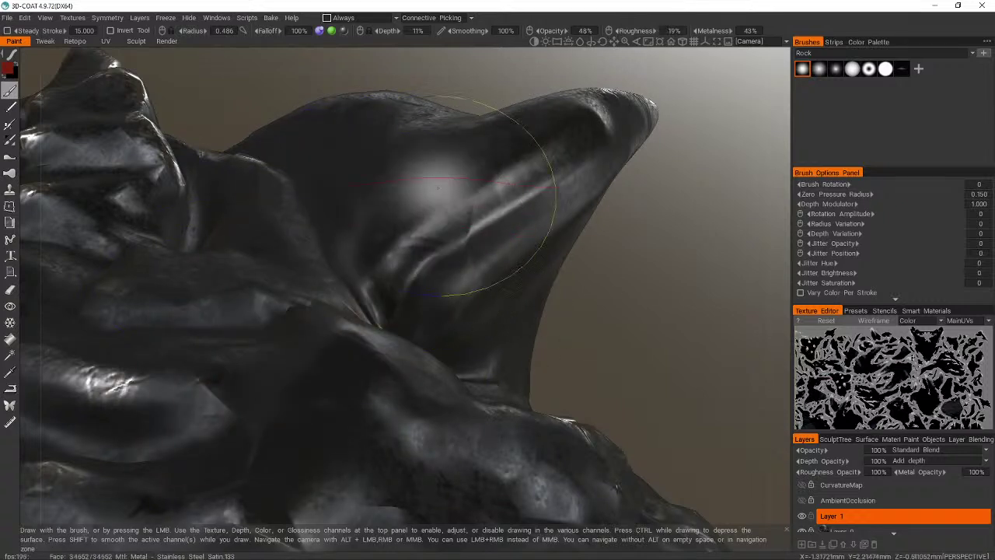
# - Try glossy red strokes across the large horn and the neighboring ridges with 43% Metalness, undoing each one
pyautogui.moveTo(482, 179)
pyautogui.mouseDown()
pyautogui.moveTo(389, 241)
pyautogui.moveTo(400, 200)
pyautogui.moveTo(501, 193)
pyautogui.moveTo(514, 228)
pyautogui.mouseUp()
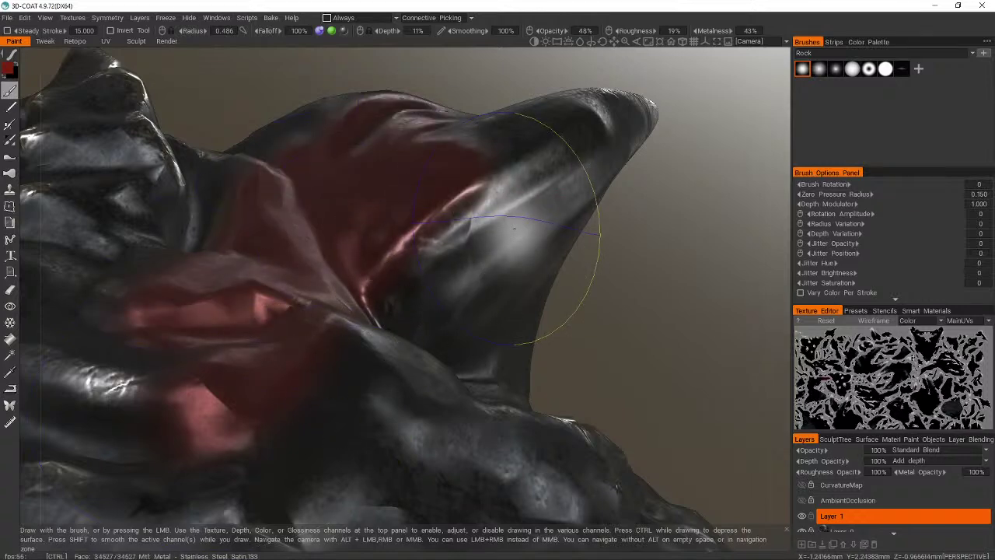
pyautogui.hotkey('ctrl', 'z')
pyautogui.moveTo(575, 151)
pyautogui.mouseDown()
pyautogui.moveTo(389, 303)
pyautogui.moveTo(405, 160)
pyautogui.moveTo(334, 226)
pyautogui.mouseUp()
pyautogui.moveTo(533, 382); pyautogui.dragTo(533, 382)
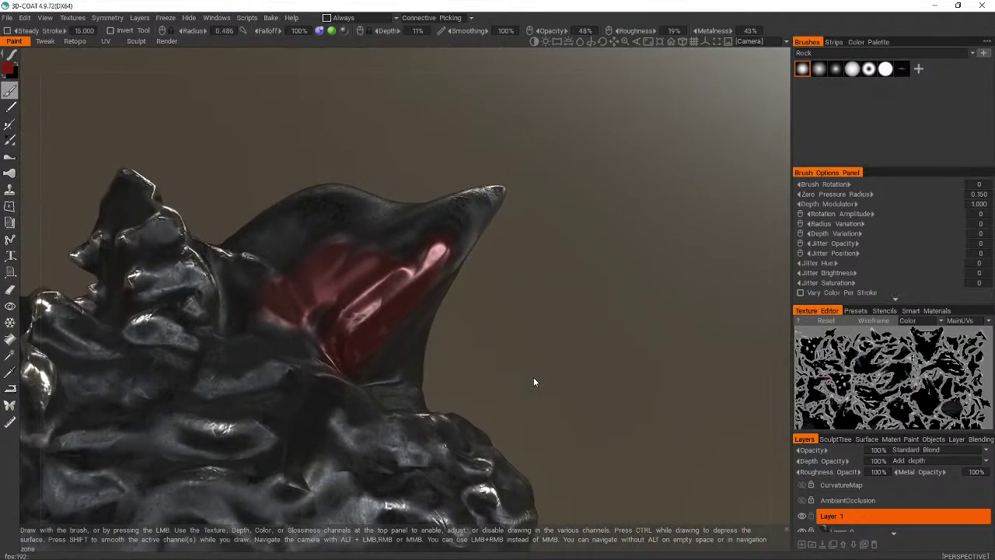
pyautogui.hotkey('ctrl', 'z')
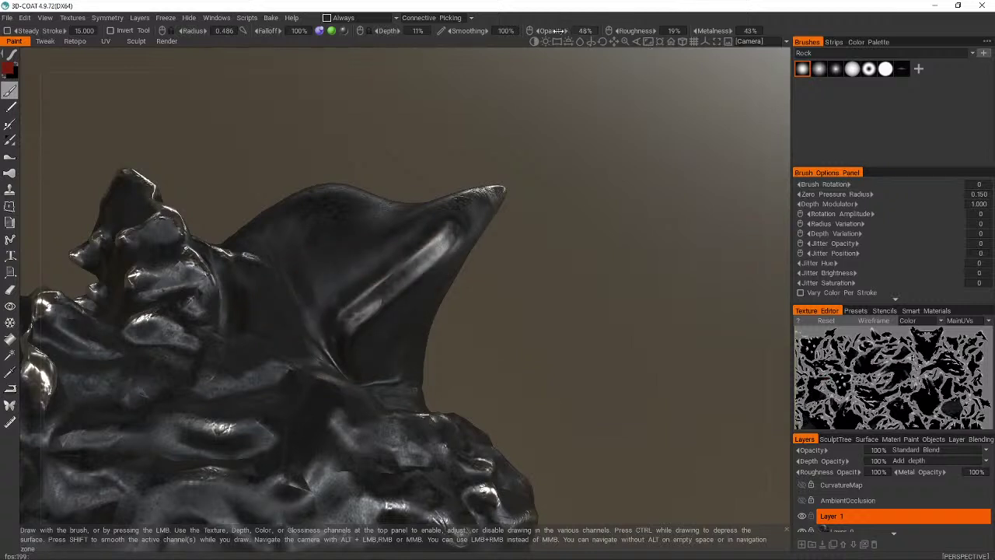
# - Compare red strokes on the large horn with brush Opacity at 37% and 19%, undoing each, and set it to 51%
pyautogui.moveTo(558, 31); pyautogui.dragTo(548, 31)
pyautogui.moveTo(412, 260)
pyautogui.mouseDown()
pyautogui.moveTo(285, 375)
pyautogui.moveTo(392, 309)
pyautogui.mouseUp()
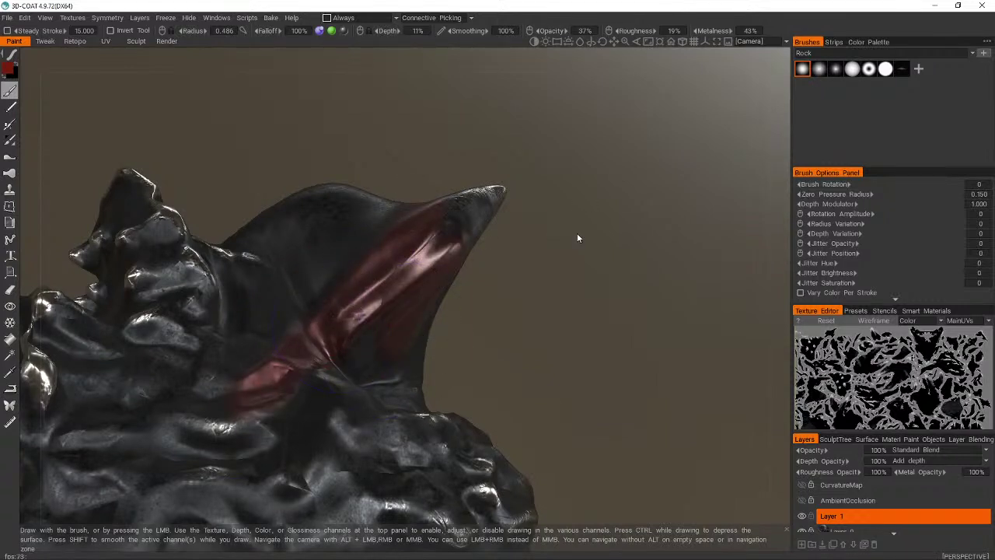
pyautogui.hotkey('ctrl', 'z')
pyautogui.moveTo(311, 395)
pyautogui.mouseDown()
pyautogui.moveTo(289, 283)
pyautogui.moveTo(302, 418)
pyautogui.moveTo(417, 299)
pyautogui.mouseUp()
pyautogui.moveTo(470, 432)
pyautogui.keyDown('alt'); pyautogui.mouseDown()
pyautogui.moveTo(475, 381)
pyautogui.moveTo(459, 350)
pyautogui.mouseUp(); pyautogui.keyUp('alt')
pyautogui.hotkey('ctrl', 'z')
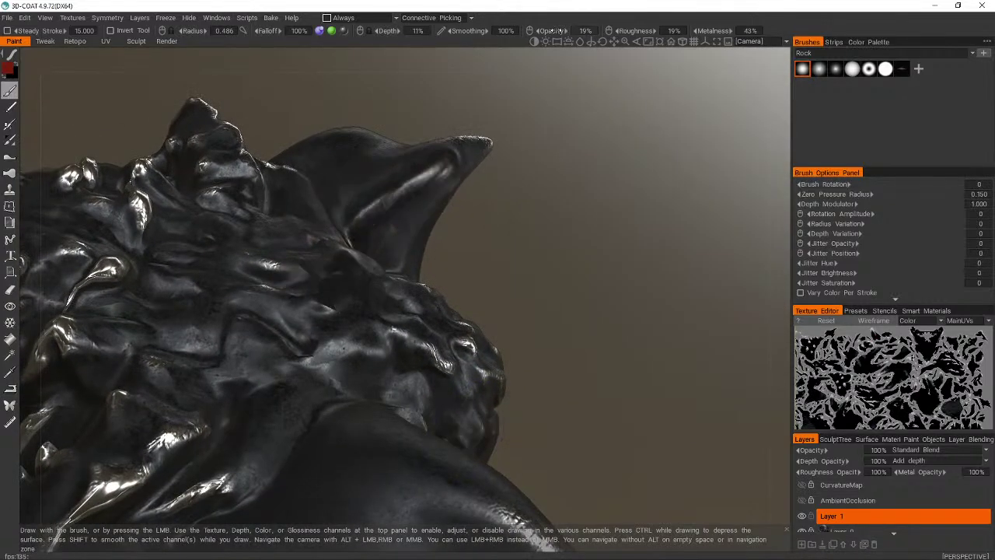
pyautogui.moveTo(288, 300)
pyautogui.mouseDown()
pyautogui.moveTo(358, 202)
pyautogui.moveTo(388, 183)
pyautogui.moveTo(376, 214)
pyautogui.mouseUp()
pyautogui.hotkey('ctrl', 'z')
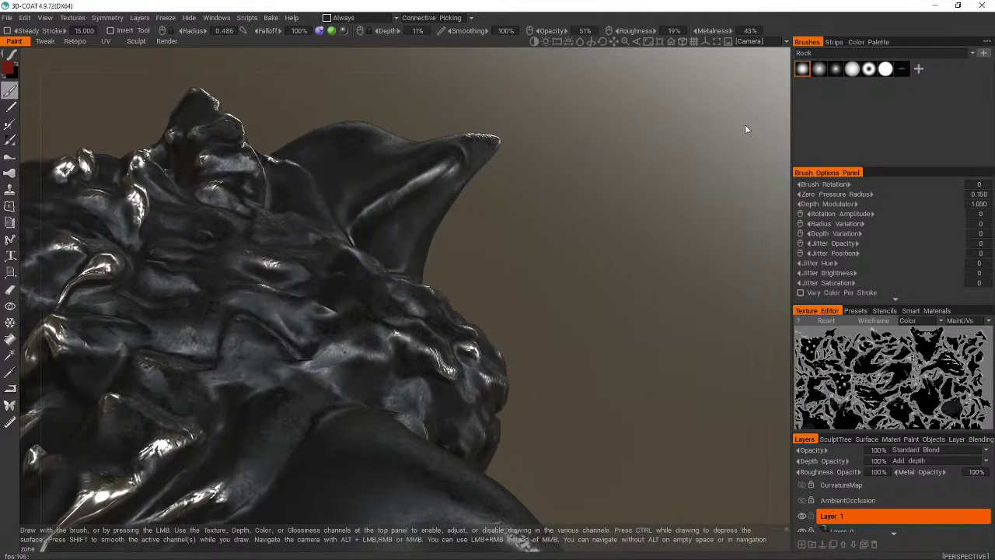
# - Try a stroke on the large horn with the ring-shaped brush alpha, undo it and return to the first soft round alpha
pyautogui.click(869, 68)
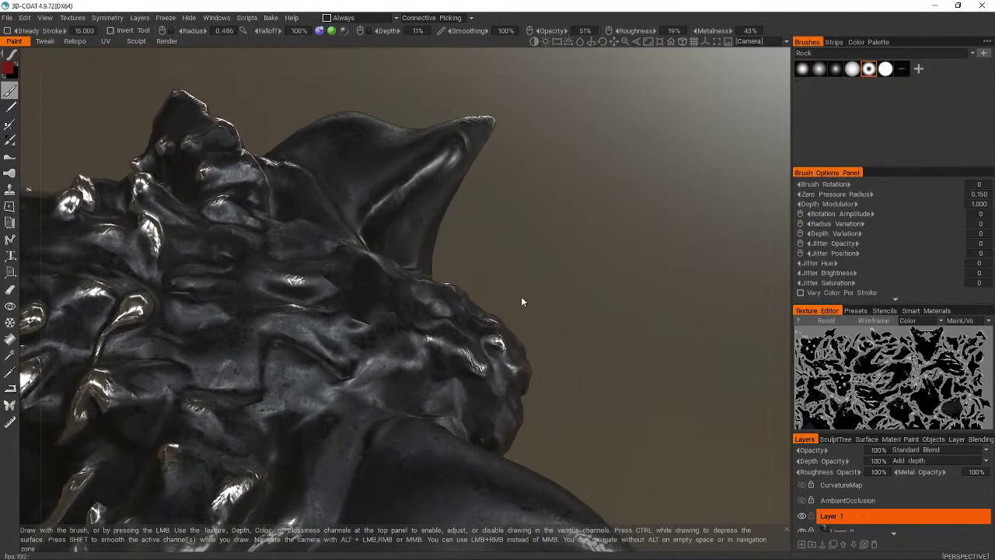
pyautogui.moveTo(256, 276)
pyautogui.mouseDown()
pyautogui.moveTo(350, 250)
pyautogui.moveTo(338, 356)
pyautogui.mouseUp()
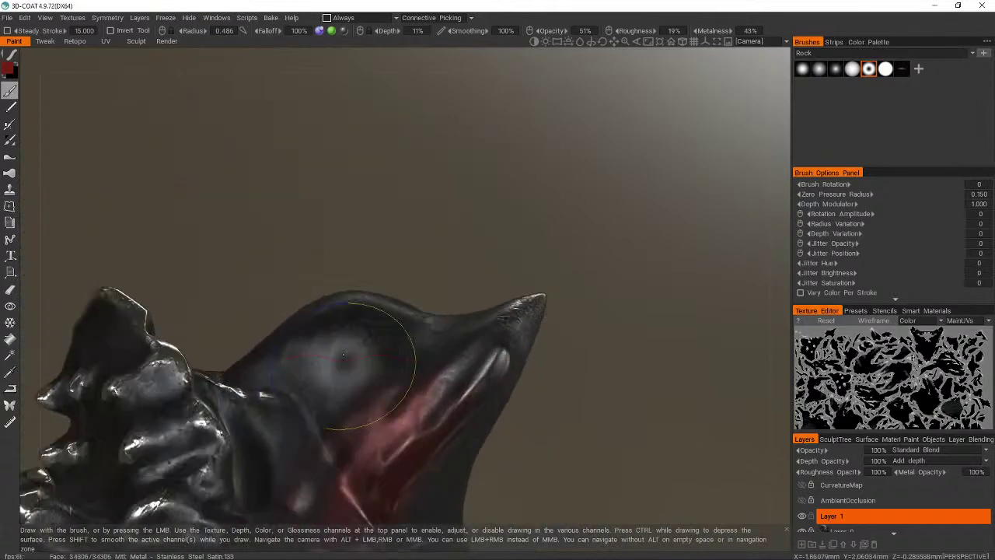
pyautogui.hotkey('ctrl', 'z')
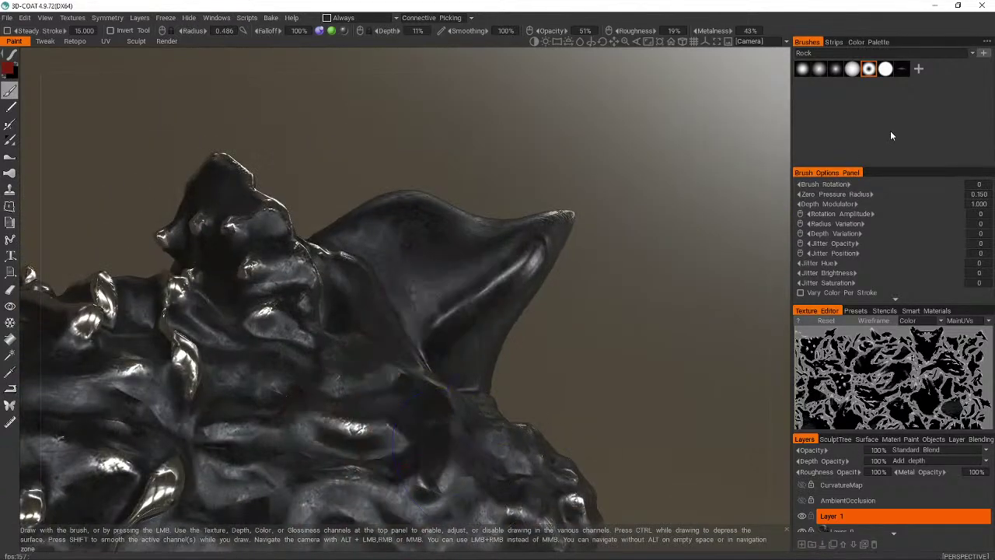
pyautogui.click(804, 69)
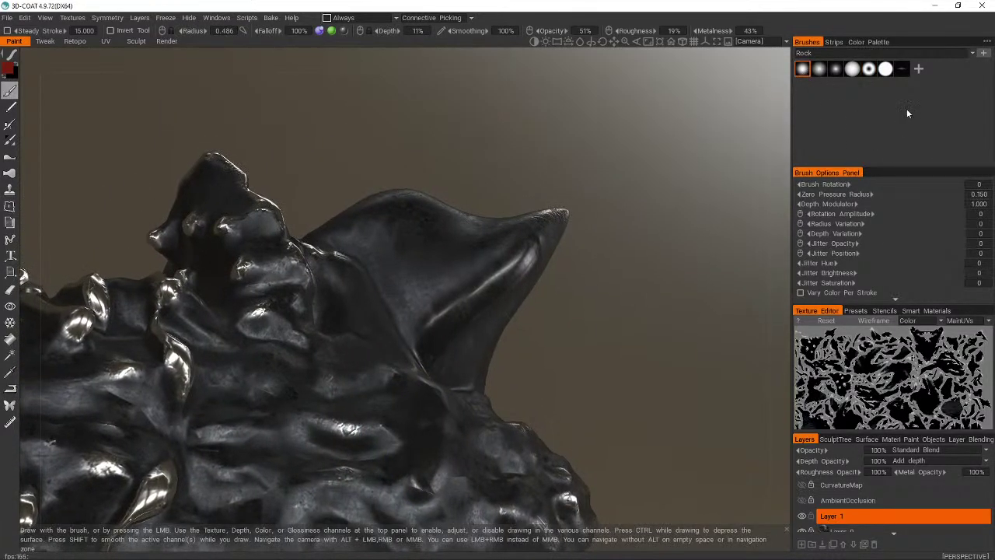
# - Switch the brush alphas to the Reptile_Skin_Scales set and choose its scaly skin alpha
pyautogui.click(973, 54)
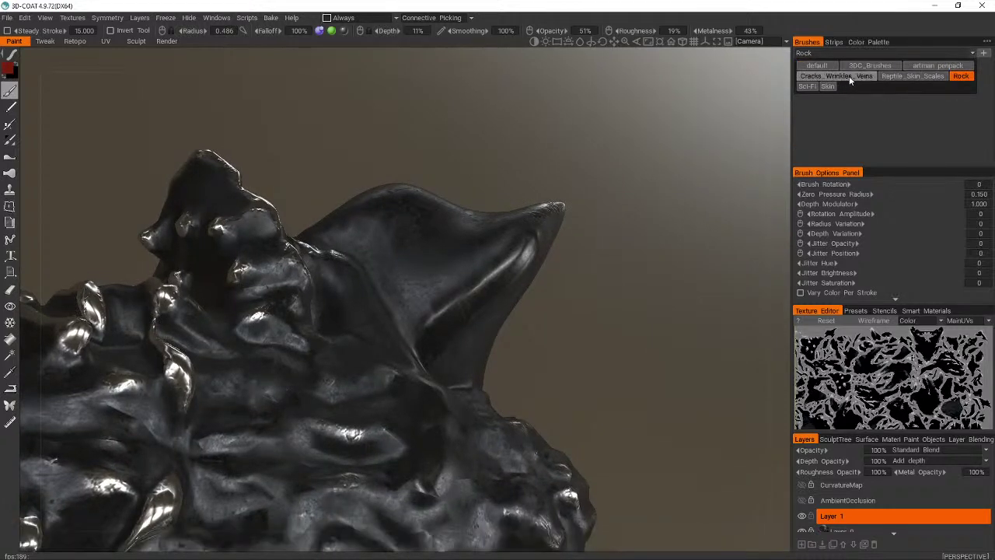
pyautogui.click(895, 79)
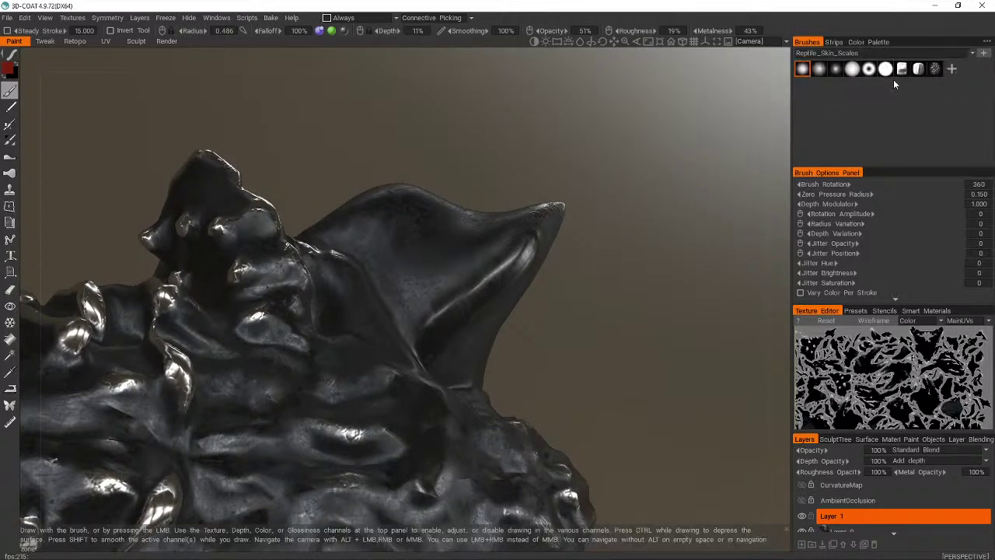
pyautogui.click(933, 70)
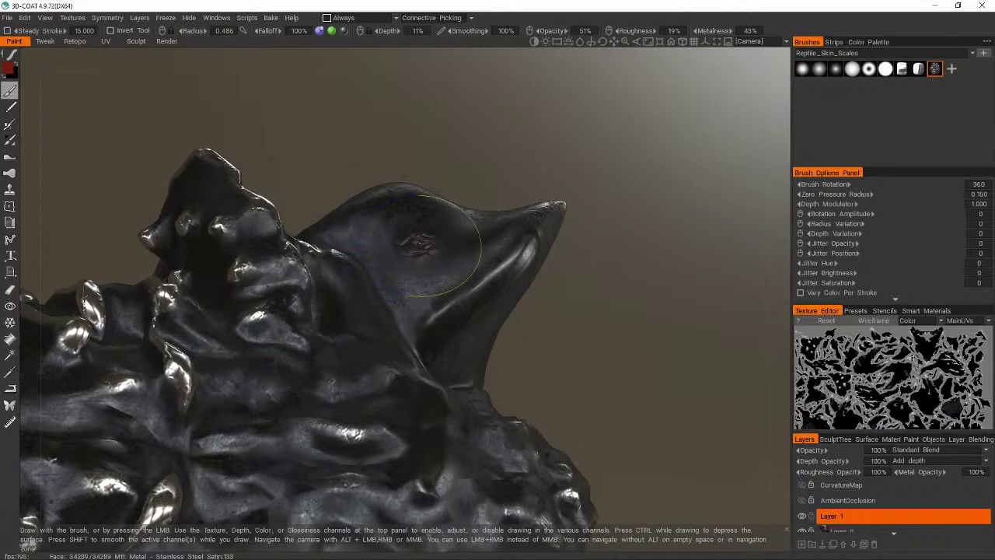
# - Try a red stroke with the scaly skin alpha across the large horn and neighboring ridge, and undo it
pyautogui.moveTo(420, 246)
pyautogui.mouseDown()
pyautogui.moveTo(455, 319)
pyautogui.moveTo(482, 287)
pyautogui.mouseUp()
pyautogui.moveTo(519, 315); pyautogui.dragTo(533, 328)
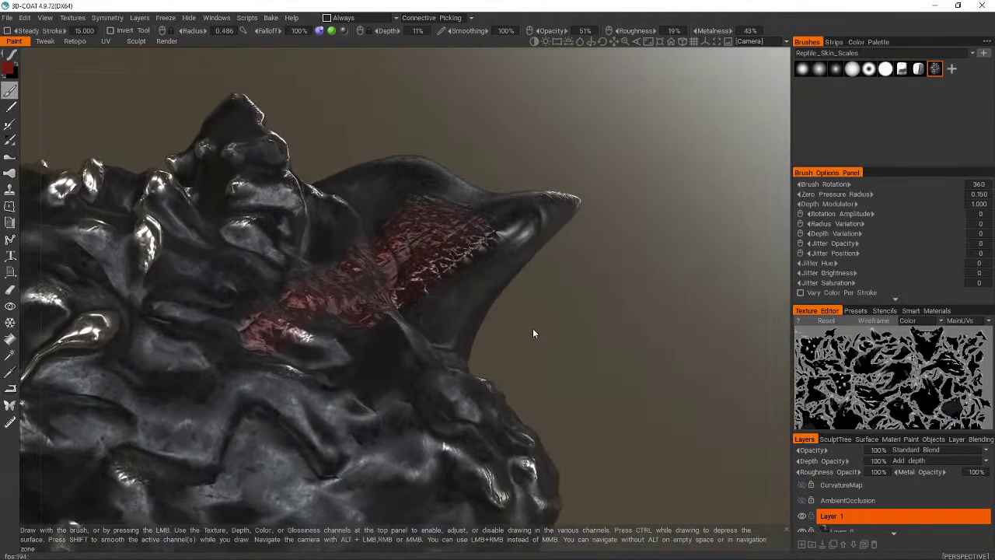
pyautogui.hotkey('ctrl', 'z')
pyautogui.moveTo(508, 266)
pyautogui.keyDown('alt'); pyautogui.mouseDown()
pyautogui.moveTo(500, 292)
pyautogui.moveTo(453, 326)
pyautogui.mouseUp(); pyautogui.keyUp('alt')
pyautogui.press('ctrl')
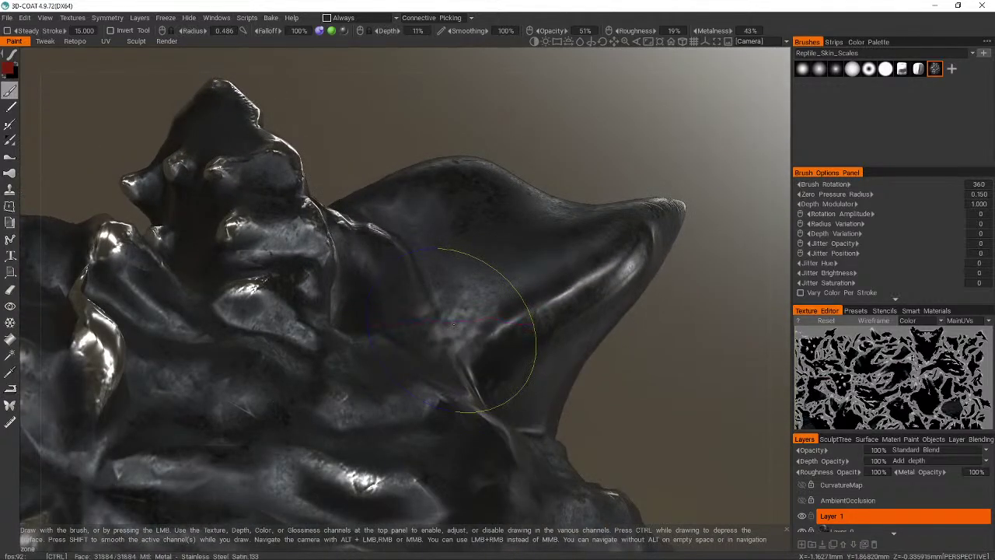
# - Start importing a texture file as a brush alpha and go to the ZAlphas folder of ZBrush 2021
pyautogui.click(953, 69)
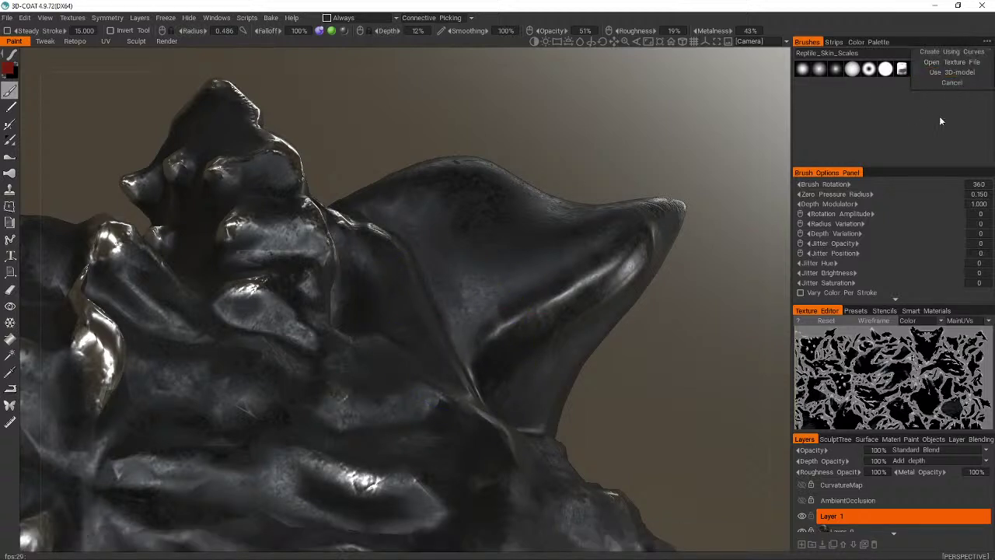
pyautogui.click(954, 63)
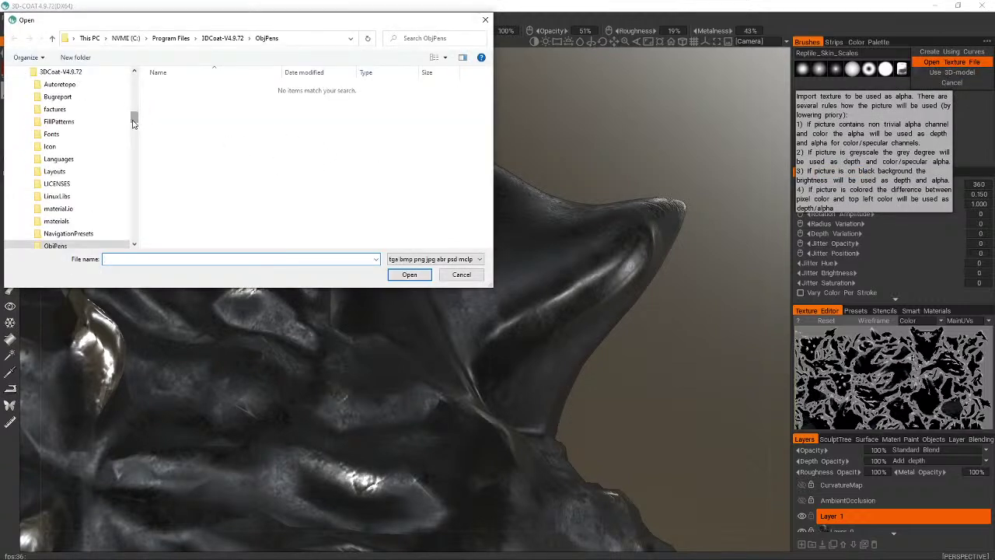
pyautogui.moveTo(132, 122); pyautogui.dragTo(136, 91)
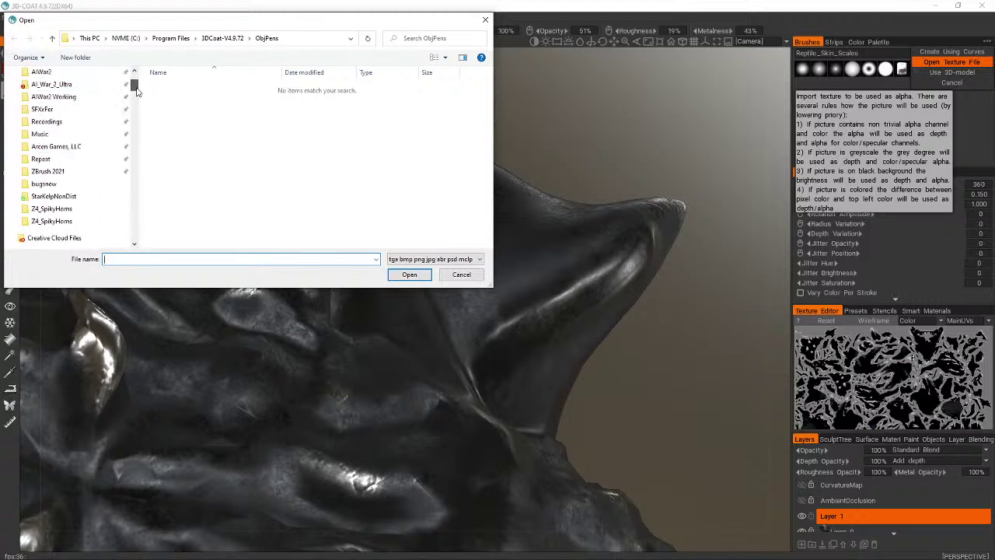
pyautogui.click(78, 171)
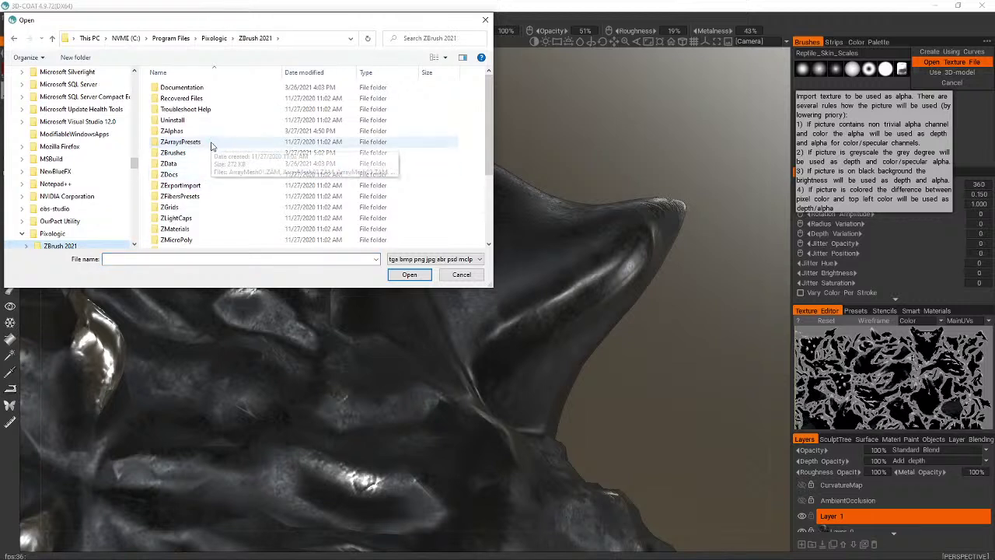
pyautogui.doubleClick(204, 131)
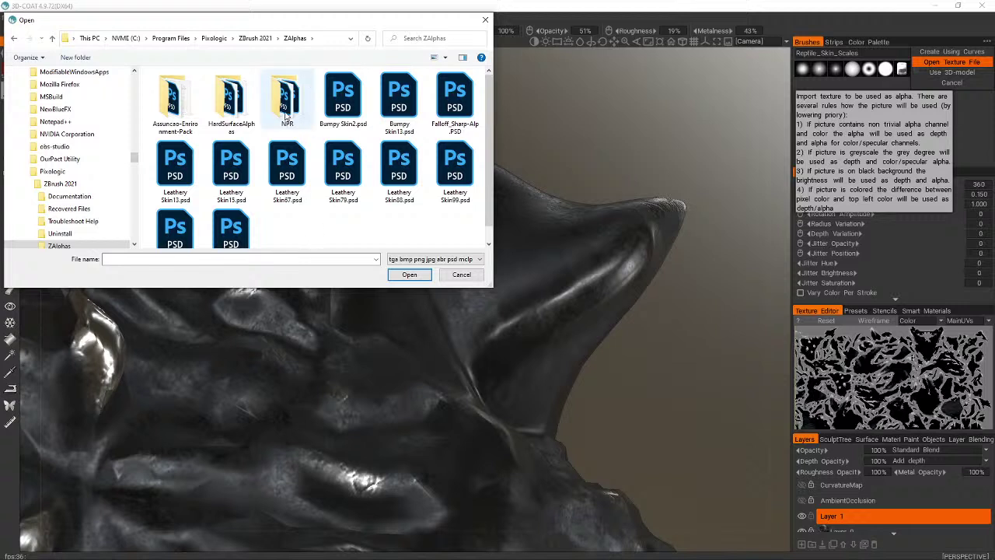
# - Look through the ZBrush 2021 folders and go to the Alphas folder inside ZStartup
pyautogui.scroll(-1, 280, 237)
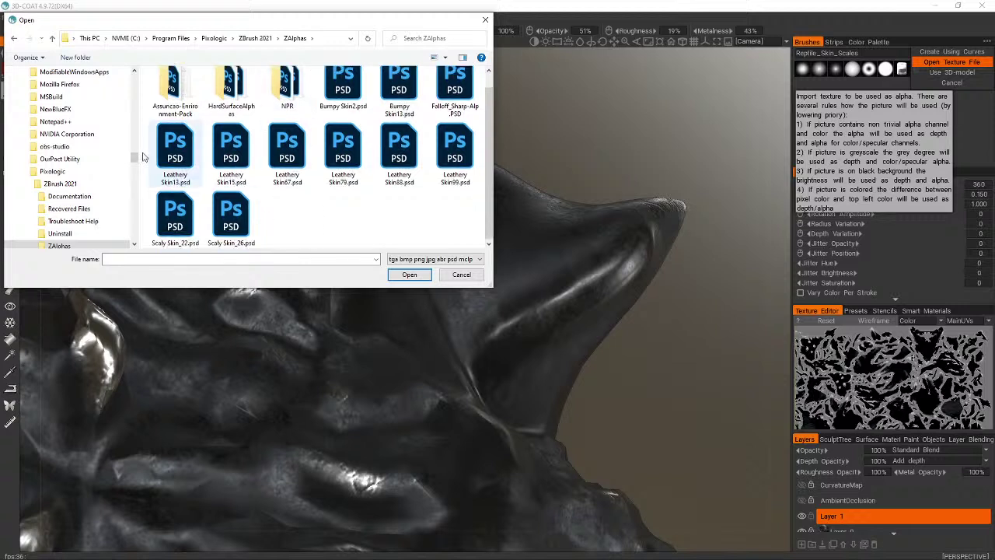
pyautogui.scroll(-2, 121, 172)
pyautogui.scroll(-4, 120, 173)
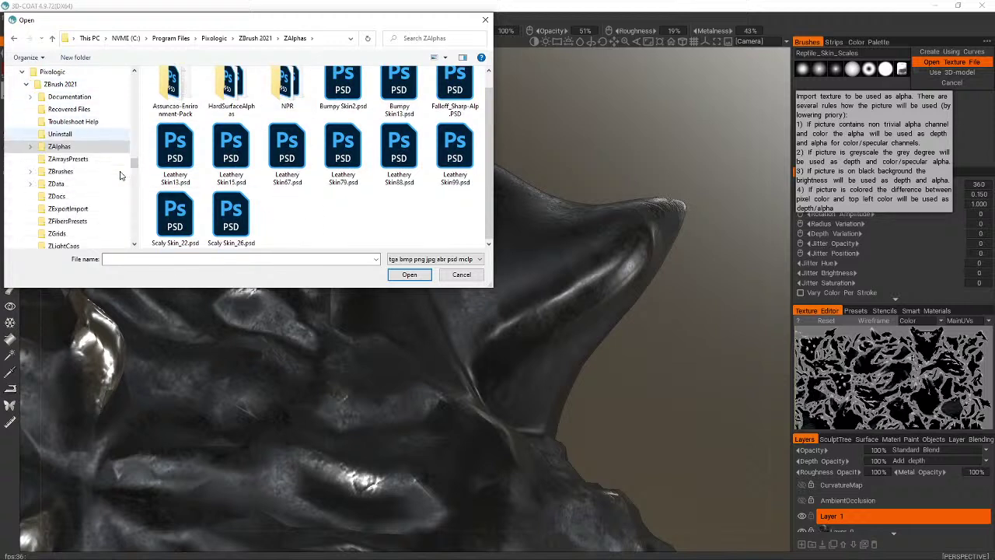
pyautogui.scroll(-5, 121, 175)
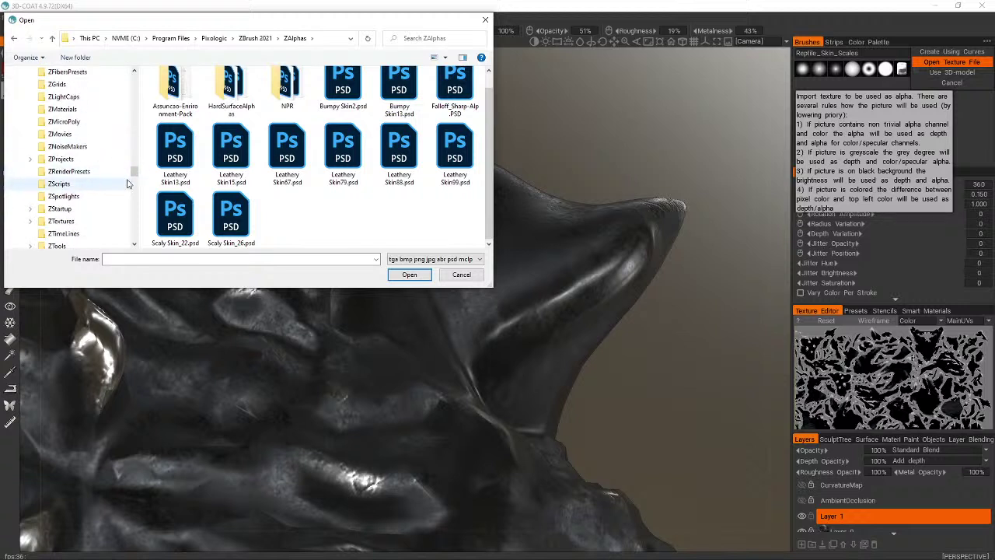
pyautogui.scroll(1, 327, 225)
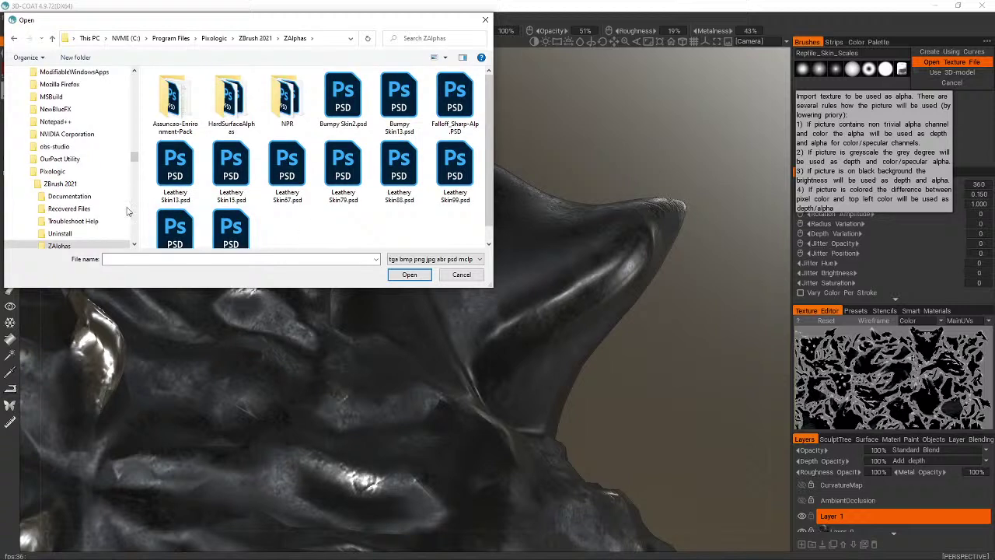
pyautogui.scroll(-5, 120, 208)
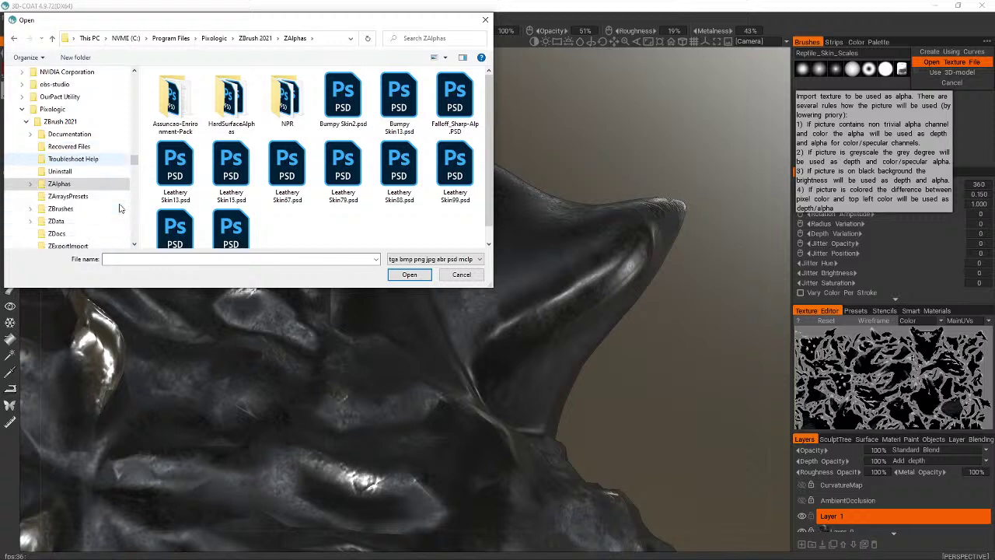
pyautogui.scroll(-2, 120, 208)
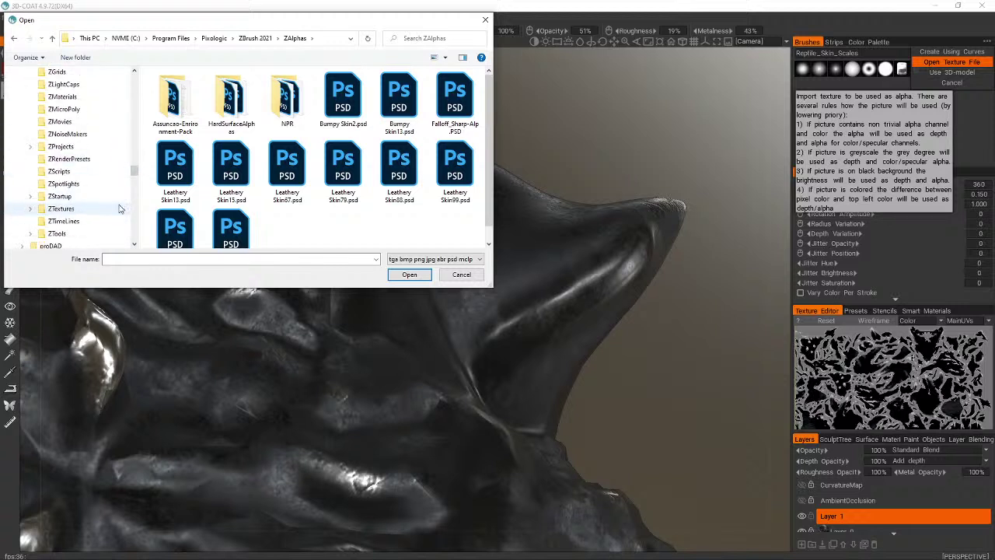
pyautogui.click(118, 197)
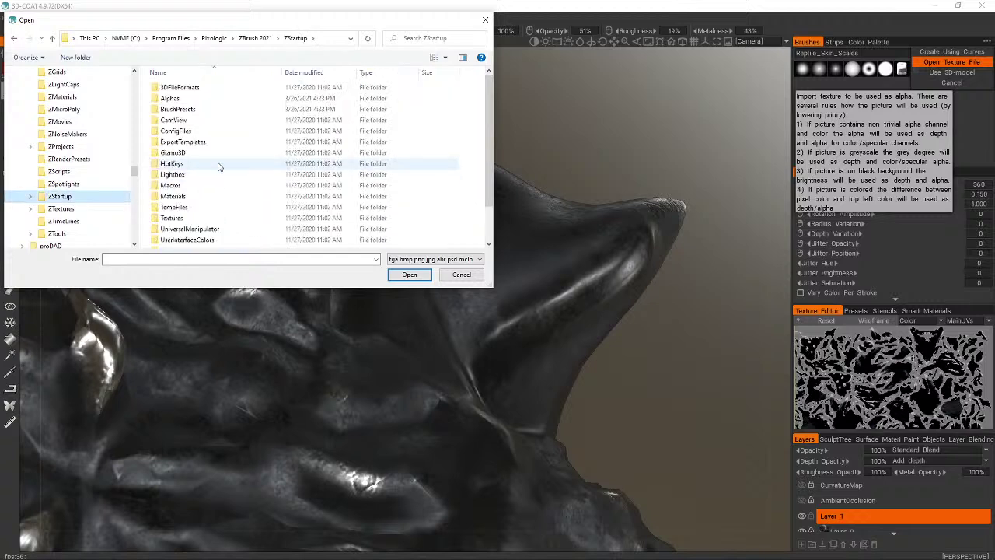
pyautogui.doubleClick(217, 99)
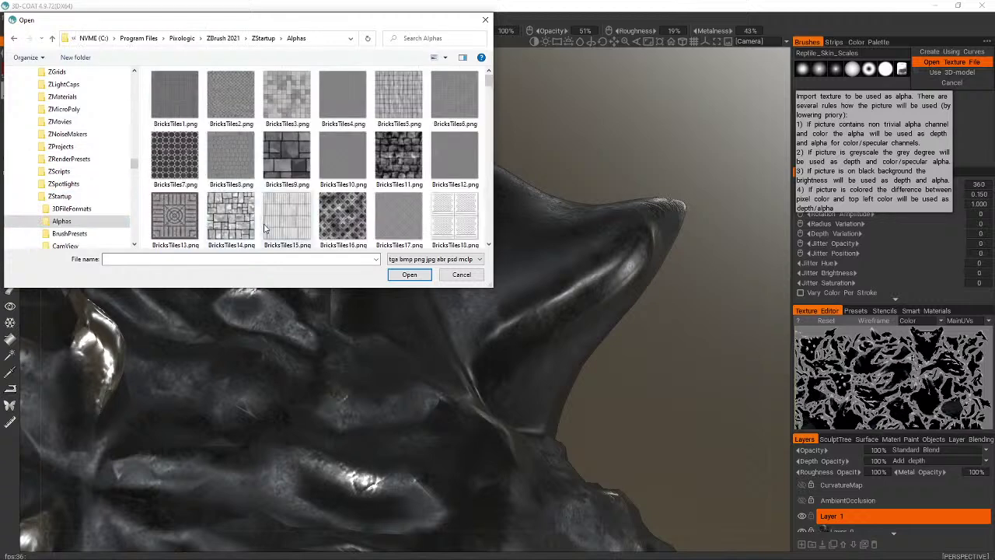
# - Import grass10.png from the ZStartup Alphas folder as a new brush alpha
pyautogui.scroll(-3, 416, 194)
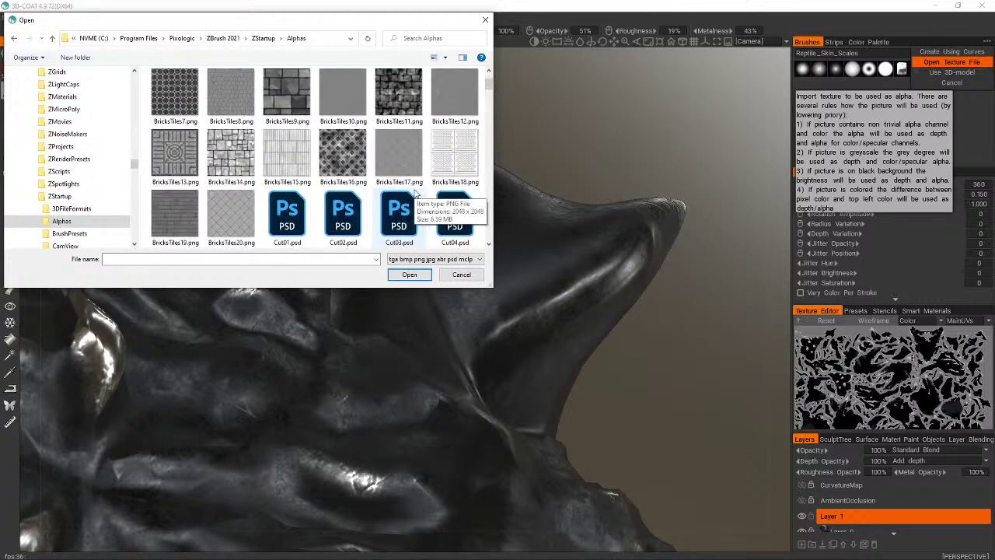
pyautogui.scroll(-5, 416, 194)
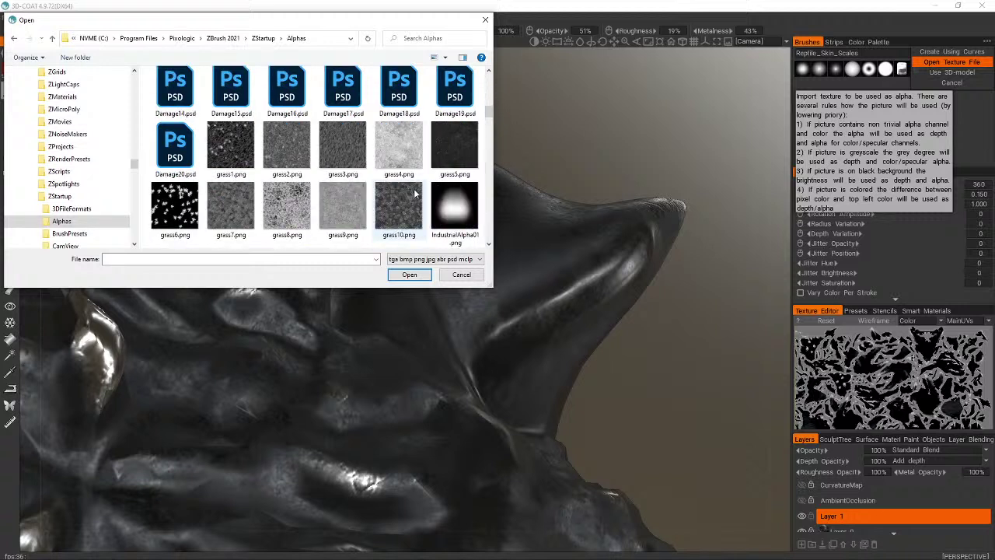
pyautogui.doubleClick(408, 205)
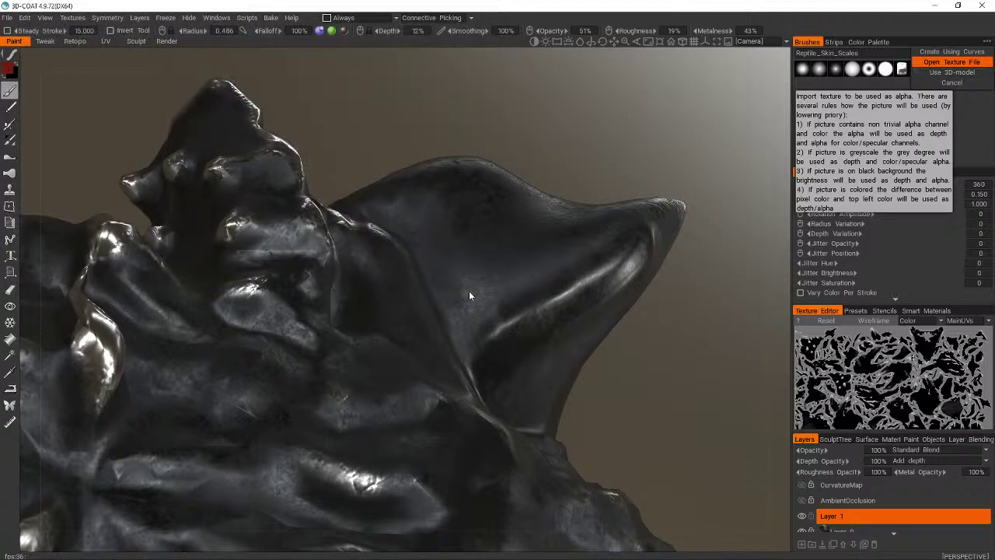
# - Try red strokes with the imported grass alpha over the ridges and the base of the large horn, and undo them
pyautogui.moveTo(506, 298)
pyautogui.keyDown('alt'); pyautogui.mouseDown()
pyautogui.moveTo(455, 297)
pyautogui.moveTo(419, 229)
pyautogui.mouseUp(); pyautogui.keyUp('alt')
pyautogui.keyDown('alt'); pyautogui.moveTo(419, 229); pyautogui.dragTo(455, 200, button='right'); pyautogui.keyUp('alt')
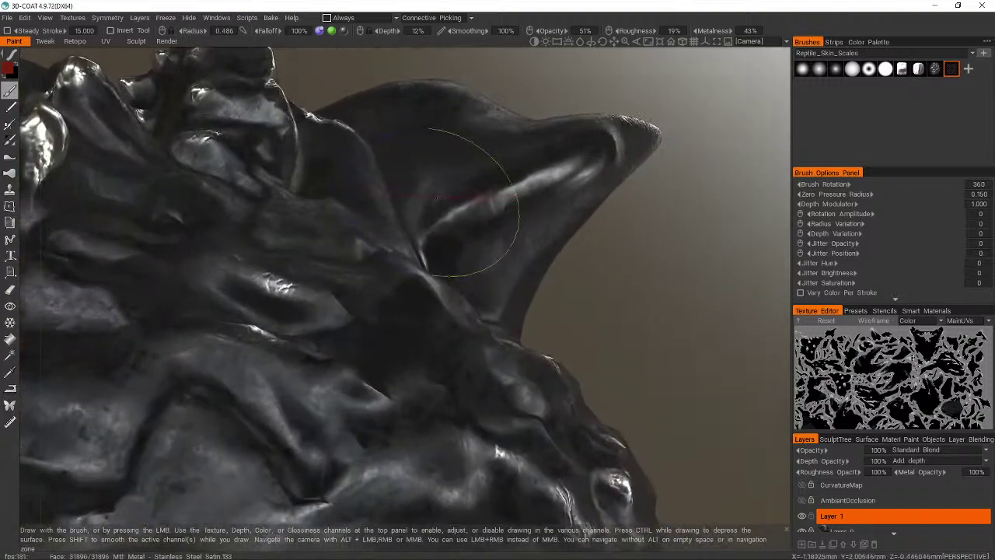
pyautogui.moveTo(382, 180); pyautogui.dragTo(225, 365)
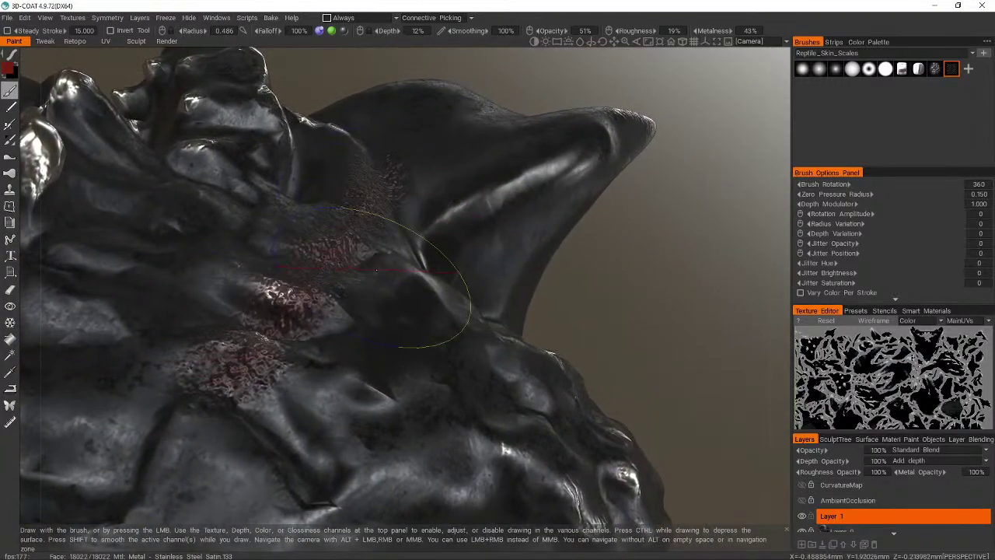
pyautogui.moveTo(373, 295)
pyautogui.keyDown('alt'); pyautogui.mouseDown(button='right')
pyautogui.moveTo(458, 198)
pyautogui.moveTo(366, 320)
pyautogui.mouseUp(button='right'); pyautogui.keyUp('alt')
pyautogui.keyDown('alt'); pyautogui.moveTo(367, 319); pyautogui.dragTo(362, 309); pyautogui.keyUp('alt')
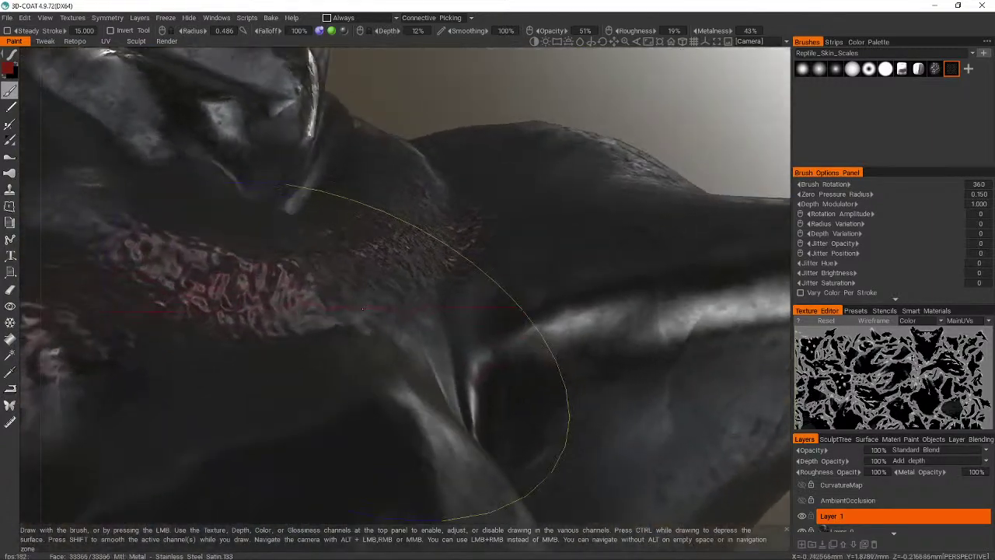
pyautogui.moveTo(362, 309); pyautogui.dragTo(560, 295, button='middle')
pyautogui.moveTo(537, 254)
pyautogui.mouseDown()
pyautogui.moveTo(342, 357)
pyautogui.moveTo(202, 369)
pyautogui.moveTo(514, 288)
pyautogui.moveTo(563, 311)
pyautogui.mouseUp()
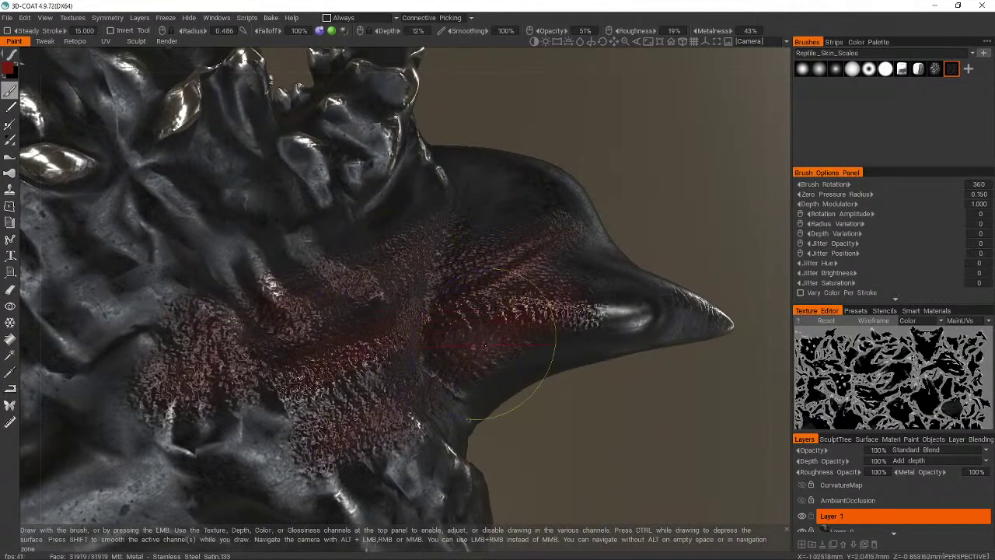
pyautogui.hotkey('ctrl', 'z')
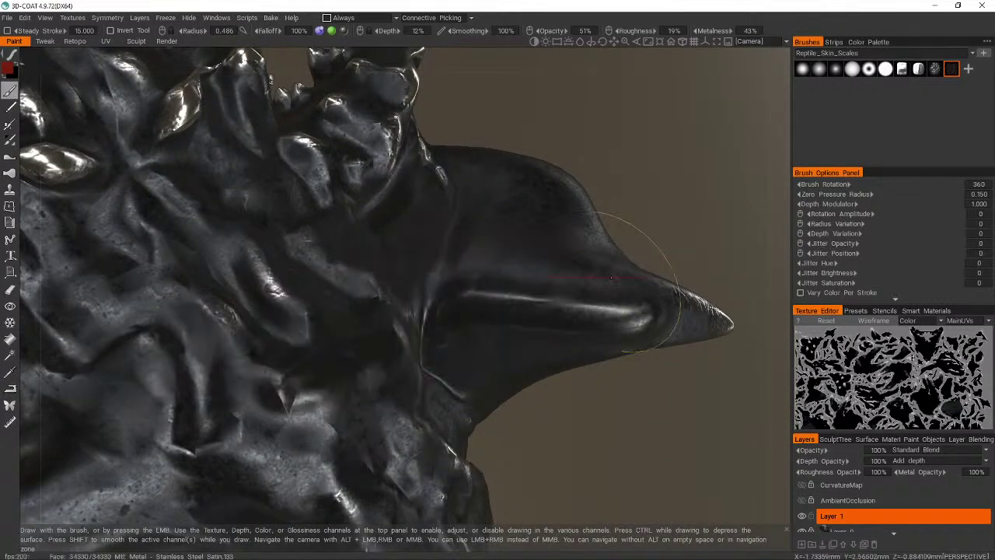
# - Set the brush's Depth Modulator to 1.900, try a stroke down the middle of the model's rounded front, and undo it
pyautogui.keyDown('alt'); pyautogui.moveTo(611, 278); pyautogui.dragTo(544, 285); pyautogui.keyUp('alt')
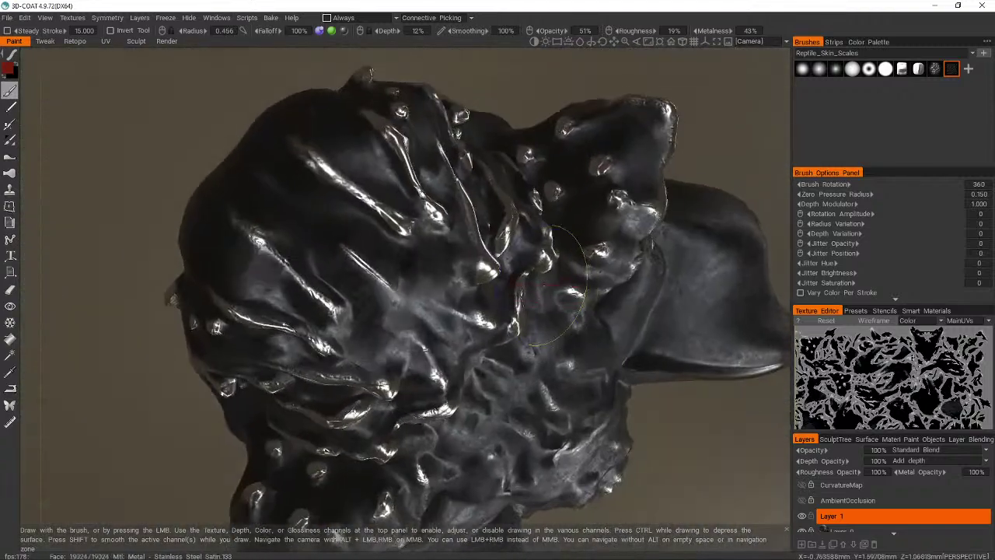
pyautogui.moveTo(555, 284); pyautogui.dragTo(575, 282, button='middle')
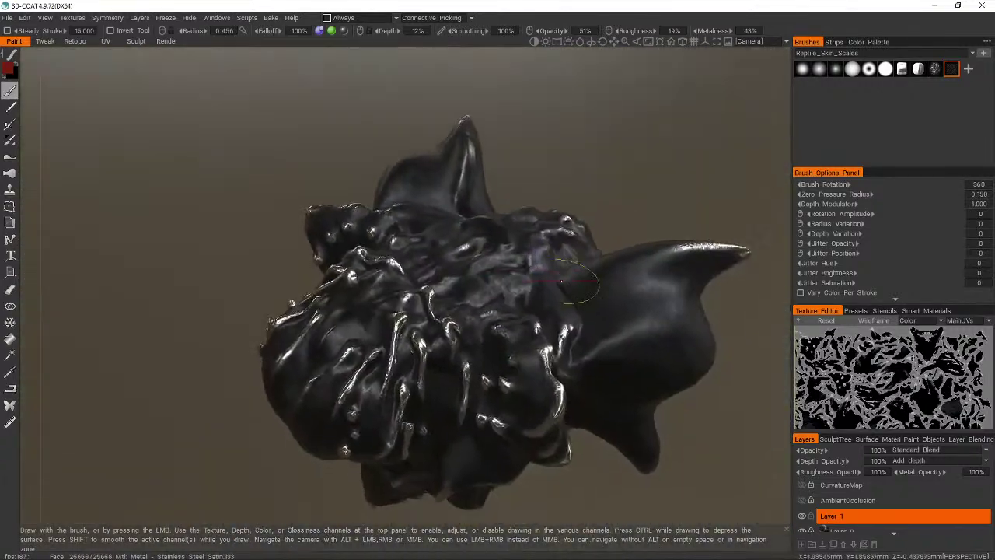
pyautogui.keyDown('alt'); pyautogui.moveTo(561, 281); pyautogui.dragTo(567, 282); pyautogui.keyUp('alt')
pyautogui.keyDown('alt'); pyautogui.moveTo(567, 282); pyautogui.dragTo(570, 280, button='right'); pyautogui.keyUp('alt')
pyautogui.keyDown('alt'); pyautogui.moveTo(570, 280); pyautogui.dragTo(562, 281); pyautogui.keyUp('alt')
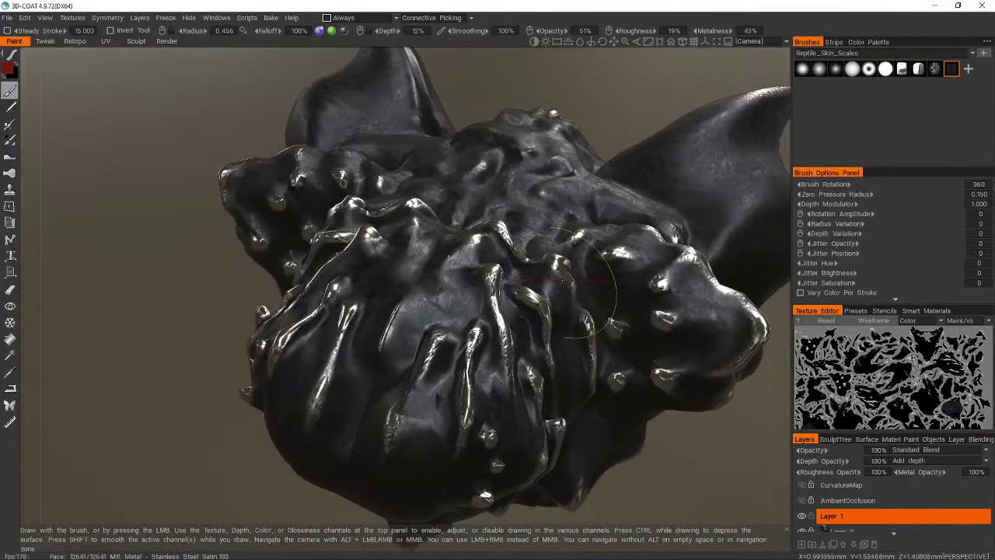
pyautogui.moveTo(563, 281); pyautogui.dragTo(570, 272, button='middle')
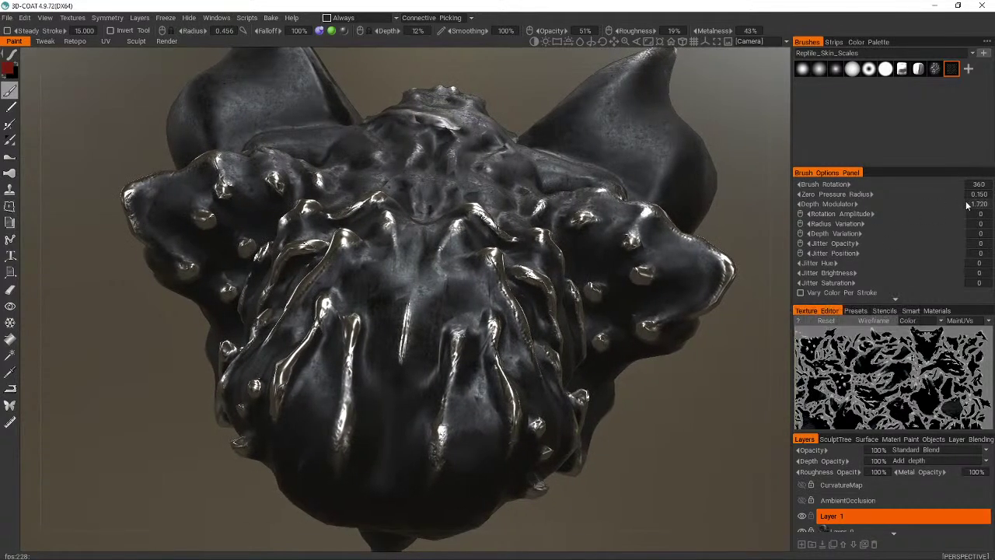
pyautogui.moveTo(420, 151); pyautogui.dragTo(426, 463)
pyautogui.hotkey('ctrl', 'z')
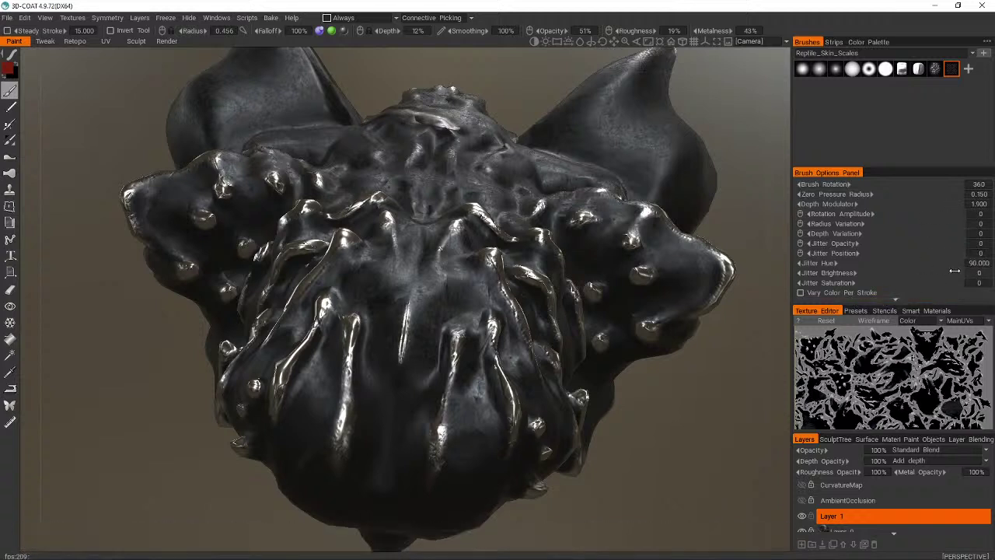
# - Try two strokes down the model's rounded front with Jitter Hue at 90, and undo both
pyautogui.moveTo(466, 204)
pyautogui.mouseDown()
pyautogui.moveTo(422, 389)
pyautogui.moveTo(416, 480)
pyautogui.mouseUp()
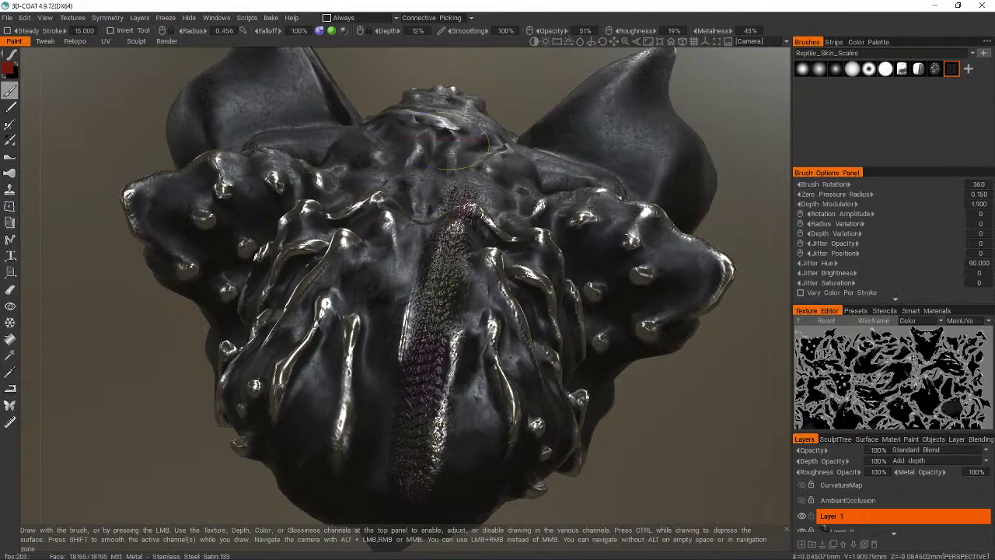
pyautogui.moveTo(442, 128)
pyautogui.mouseDown()
pyautogui.moveTo(393, 380)
pyautogui.moveTo(400, 447)
pyautogui.mouseUp()
pyautogui.keyDown('alt'); pyautogui.moveTo(548, 407); pyautogui.dragTo(747, 385); pyautogui.keyUp('alt')
pyautogui.hotkey('ctrl', 'z')
pyautogui.hotkey('ctrl', 'z')
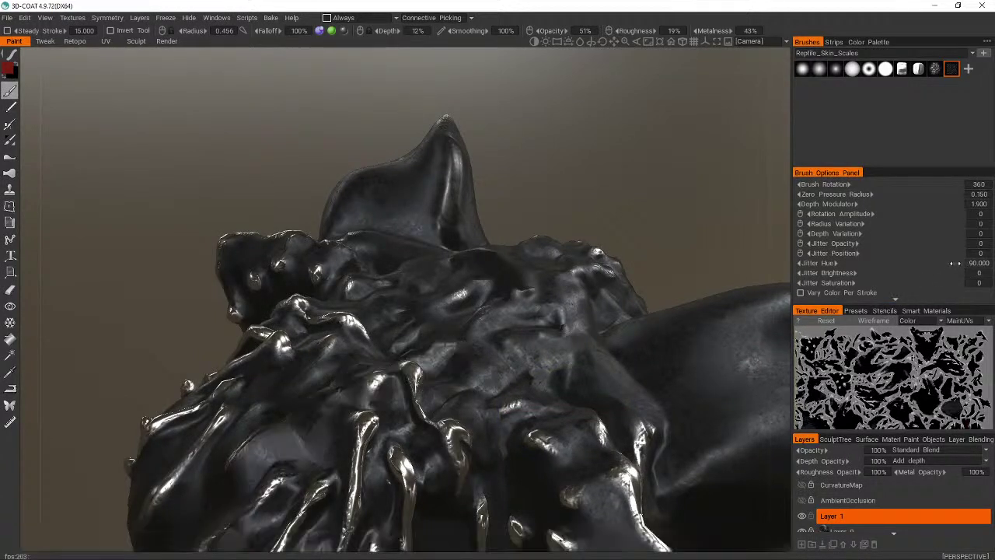
# - Set Jitter Hue to 19.8, try a short stroke across the upper ridges, and undo it
pyautogui.moveTo(937, 263); pyautogui.dragTo(924, 263)
pyautogui.moveTo(482, 327)
pyautogui.mouseDown()
pyautogui.moveTo(264, 474)
pyautogui.moveTo(416, 365)
pyautogui.mouseUp()
pyautogui.hotkey('ctrl', 'z')
# - Set Jitter Brightness to 15 and paint a grass-textured stroke down the ridged front, inspecting its color variation up close
pyautogui.moveTo(974, 276); pyautogui.dragTo(986, 276)
pyautogui.moveTo(400, 381); pyautogui.dragTo(159, 510)
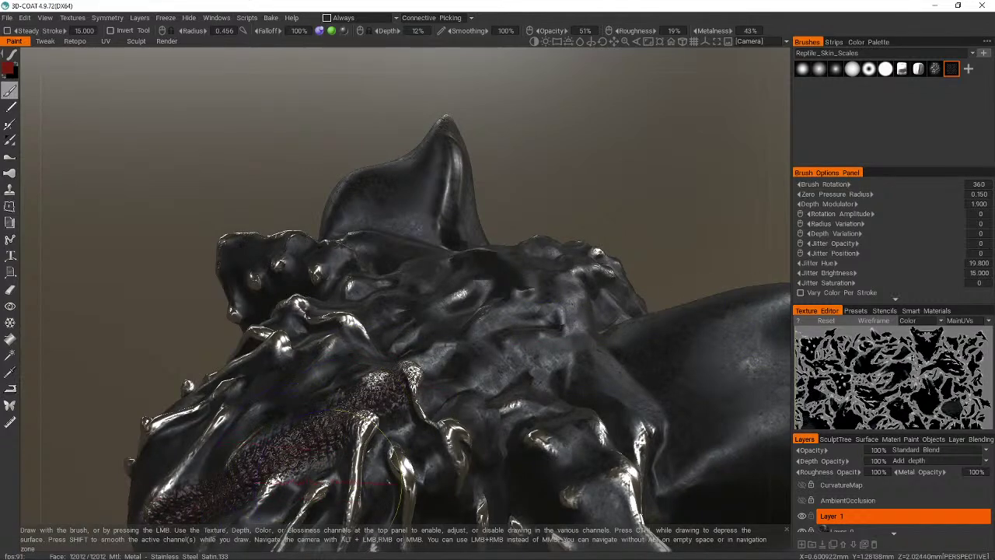
pyautogui.moveTo(325, 482)
pyautogui.keyDown('alt'); pyautogui.mouseDown()
pyautogui.moveTo(467, 467)
pyautogui.moveTo(538, 539)
pyautogui.mouseUp(); pyautogui.keyUp('alt')
pyautogui.keyDown('alt'); pyautogui.moveTo(537, 540); pyautogui.dragTo(529, 498, button='right'); pyautogui.keyUp('alt')
pyautogui.moveTo(528, 498)
pyautogui.keyDown('alt'); pyautogui.mouseDown()
pyautogui.moveTo(443, 554)
pyautogui.moveTo(386, 553)
pyautogui.mouseUp(); pyautogui.keyUp('alt')
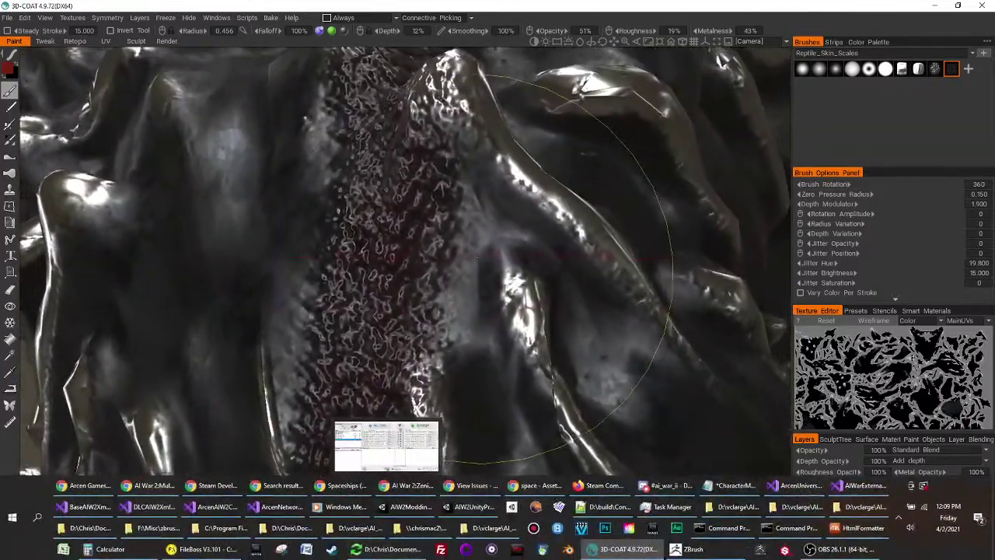
# - Undo the last scale-textured stroke on the ridged dome and set the brush smoothing to 66%
pyautogui.keyDown('alt'); pyautogui.moveTo(477, 258); pyautogui.dragTo(637, 379); pyautogui.keyUp('alt')
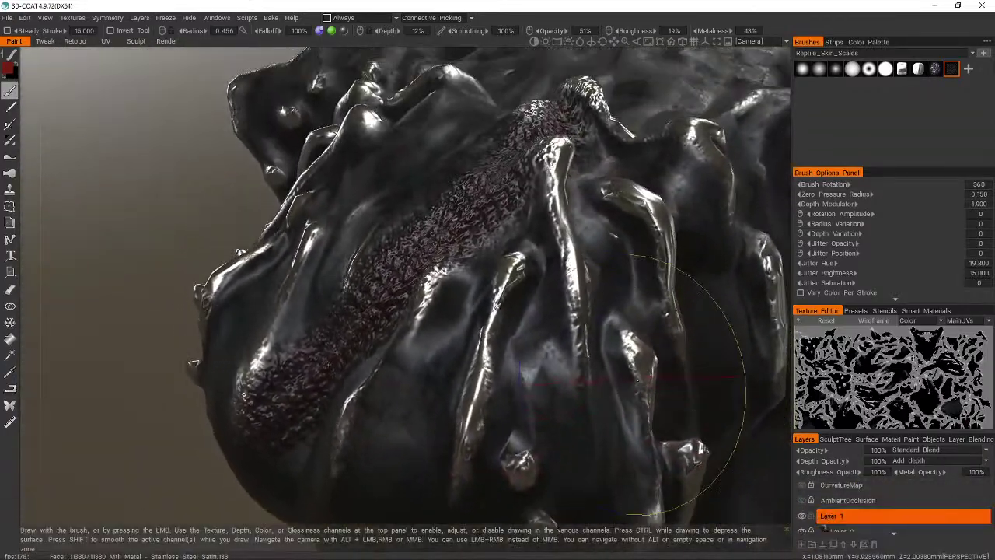
pyautogui.press('ctrl')
pyautogui.hotkey('ctrl', 'z')
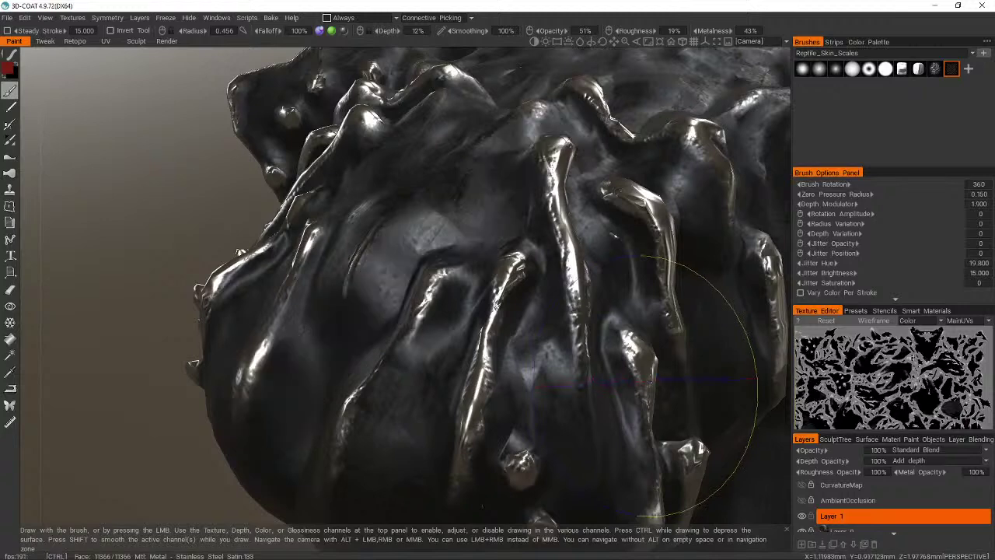
pyautogui.moveTo(639, 385)
pyautogui.keyDown('alt'); pyautogui.mouseDown()
pyautogui.moveTo(684, 389)
pyautogui.moveTo(574, 387)
pyautogui.mouseUp(); pyautogui.keyUp('alt')
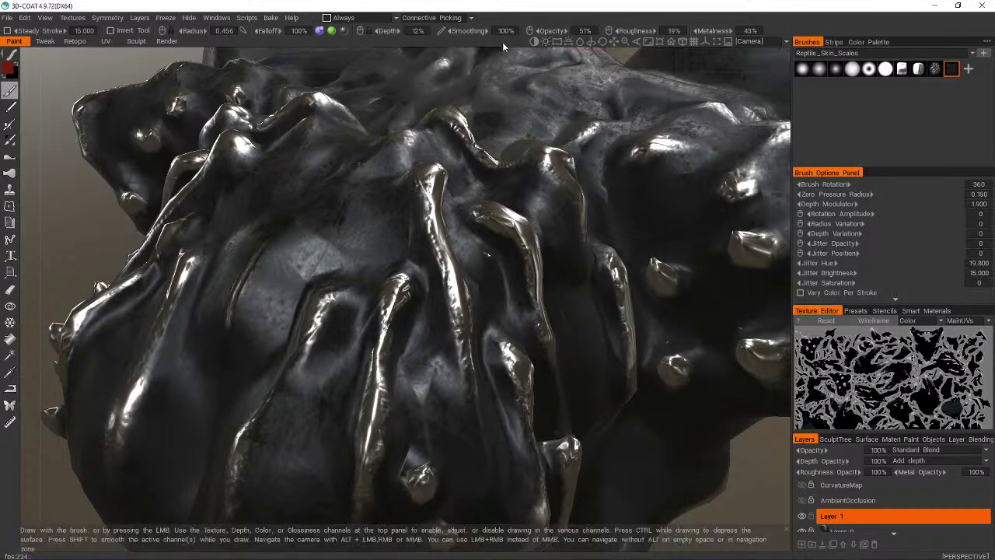
pyautogui.moveTo(455, 30); pyautogui.dragTo(449, 31)
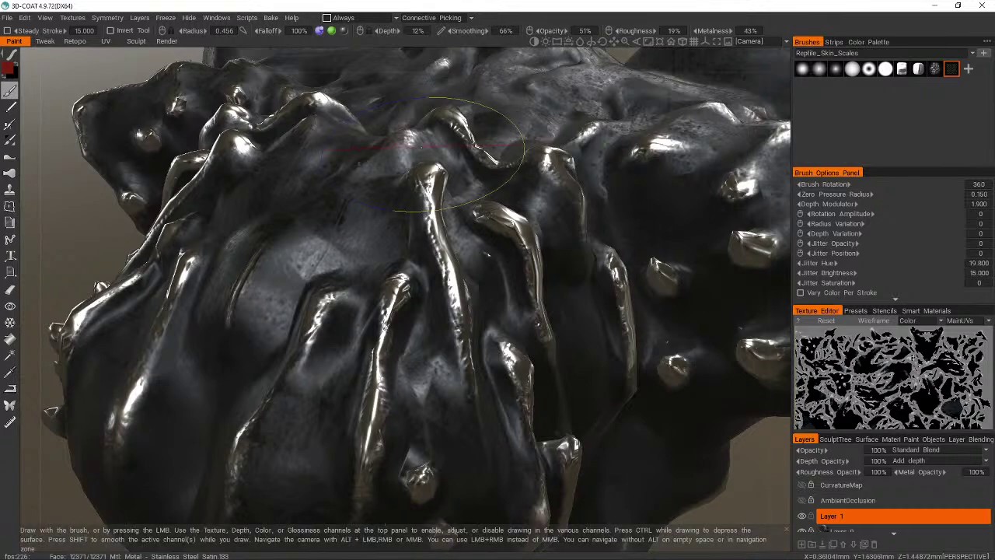
# - Try painting dark red reptile-scale strokes across the ridged dome at 12% depth and 66% smoothing
pyautogui.moveTo(466, 113)
pyautogui.mouseDown()
pyautogui.moveTo(444, 125)
pyautogui.moveTo(218, 397)
pyautogui.moveTo(482, 112)
pyautogui.moveTo(269, 459)
pyautogui.mouseUp()
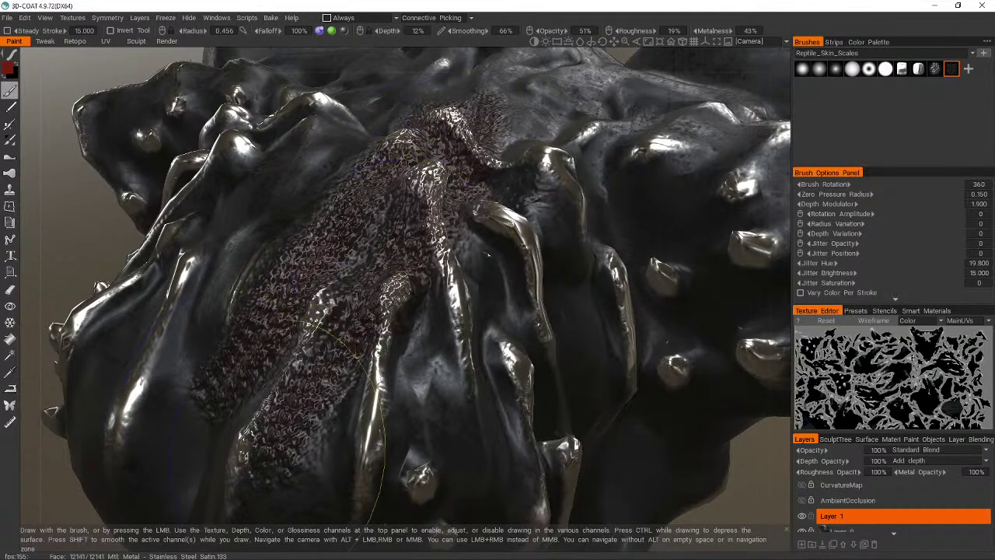
pyautogui.moveTo(455, 136); pyautogui.dragTo(335, 319)
pyautogui.hotkey('ctrl', 'z')
pyautogui.hotkey('ctrl', 'z')
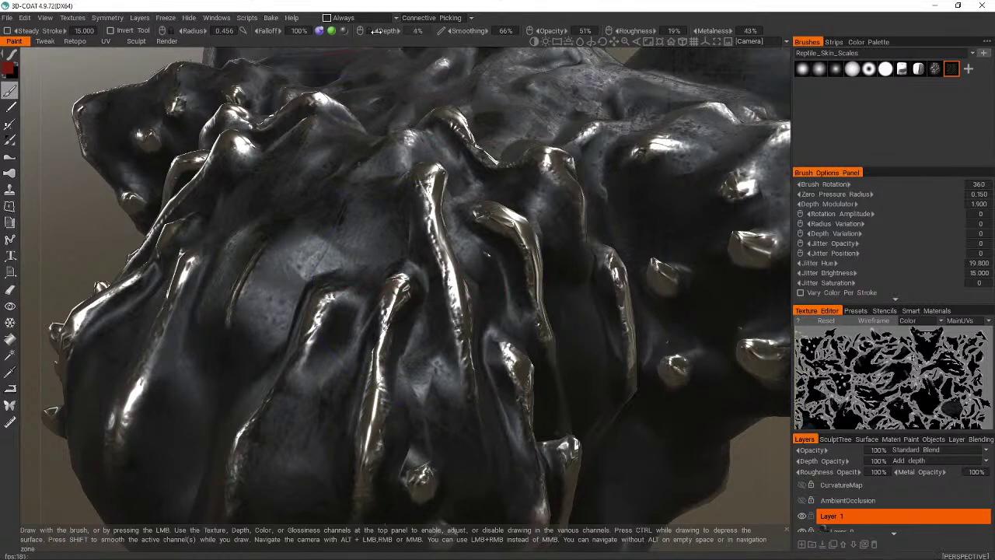
# - Try red scale strokes down the ridged dome at 81% brush depth and at 6% depth, undoing each one
pyautogui.moveTo(457, 148)
pyautogui.mouseDown()
pyautogui.moveTo(200, 477)
pyautogui.moveTo(498, 101)
pyautogui.mouseUp()
pyautogui.hotkey('ctrl', 'z')
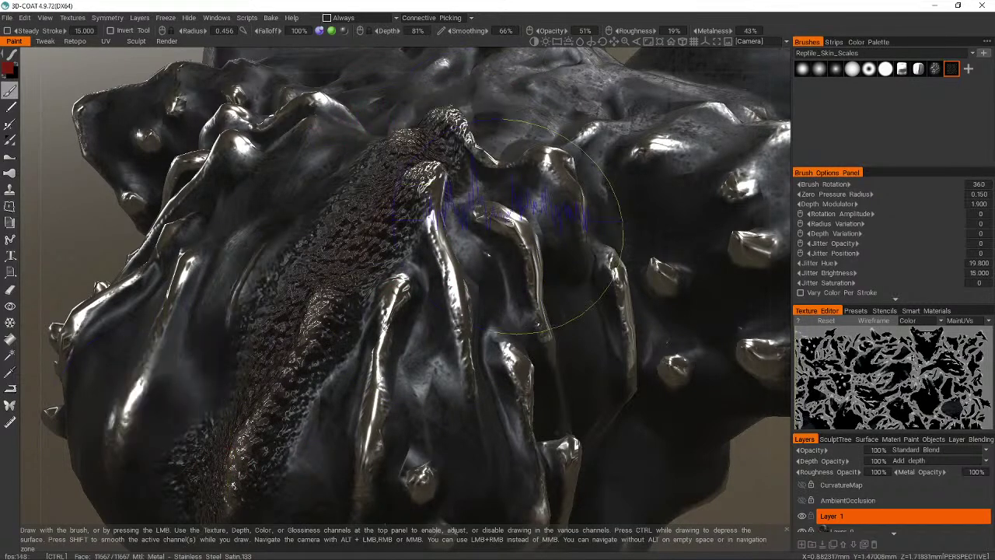
pyautogui.moveTo(395, 31); pyautogui.dragTo(367, 34)
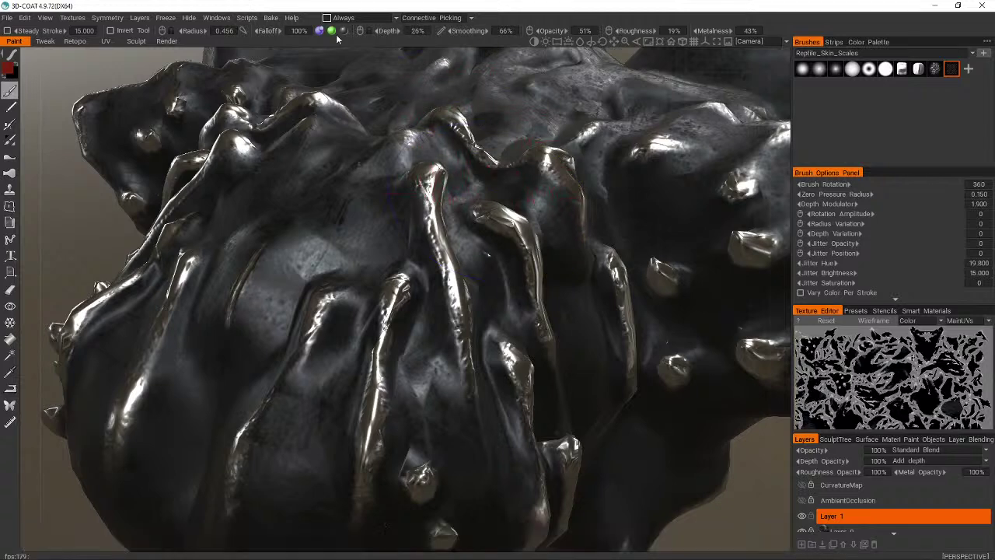
pyautogui.moveTo(459, 134); pyautogui.dragTo(199, 471)
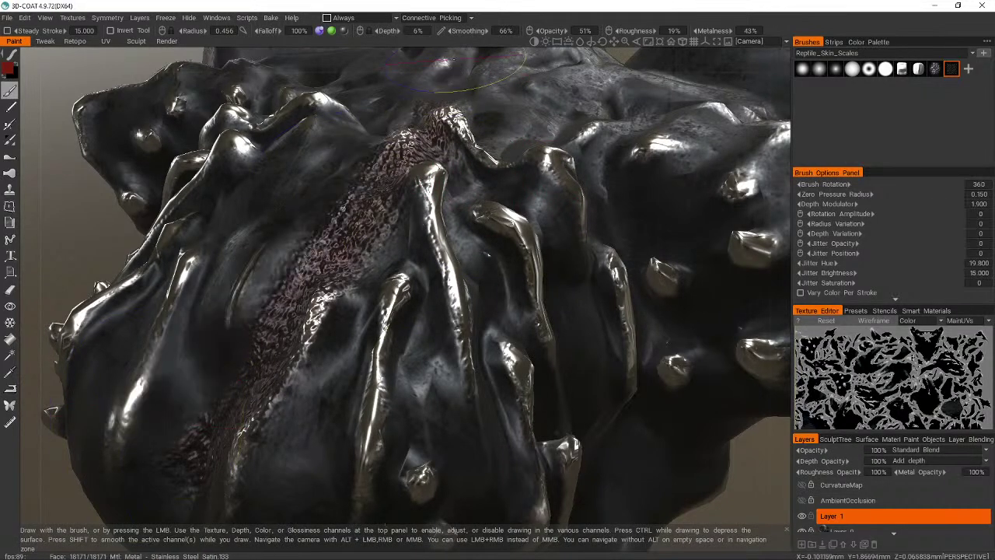
pyautogui.hotkey('ctrl', 'z')
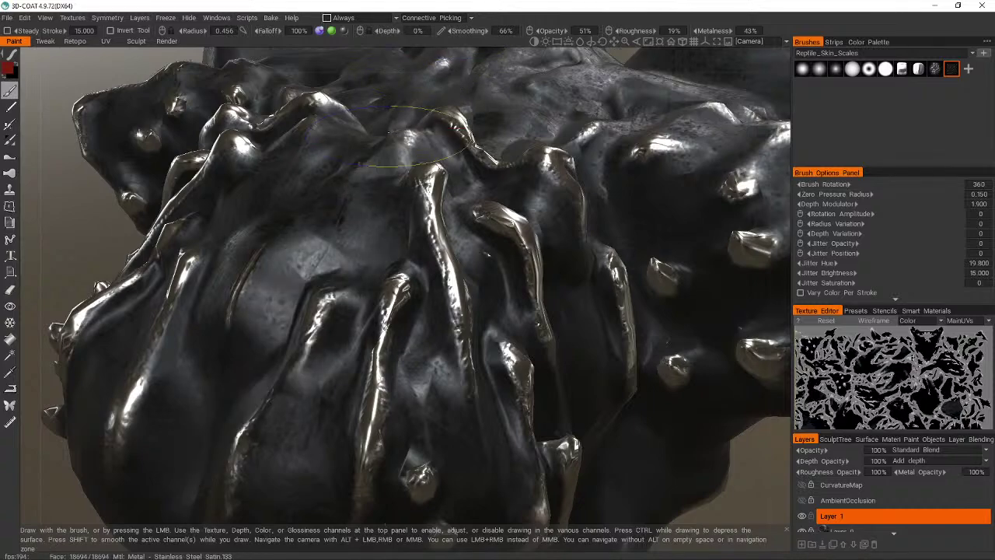
# - Try red strokes between the dome's ridges at 0% and 1% brush depth, undoing each one
pyautogui.moveTo(358, 256)
pyautogui.mouseDown()
pyautogui.moveTo(326, 224)
pyautogui.moveTo(369, 219)
pyautogui.moveTo(479, 329)
pyautogui.moveTo(472, 351)
pyautogui.moveTo(496, 288)
pyautogui.mouseUp()
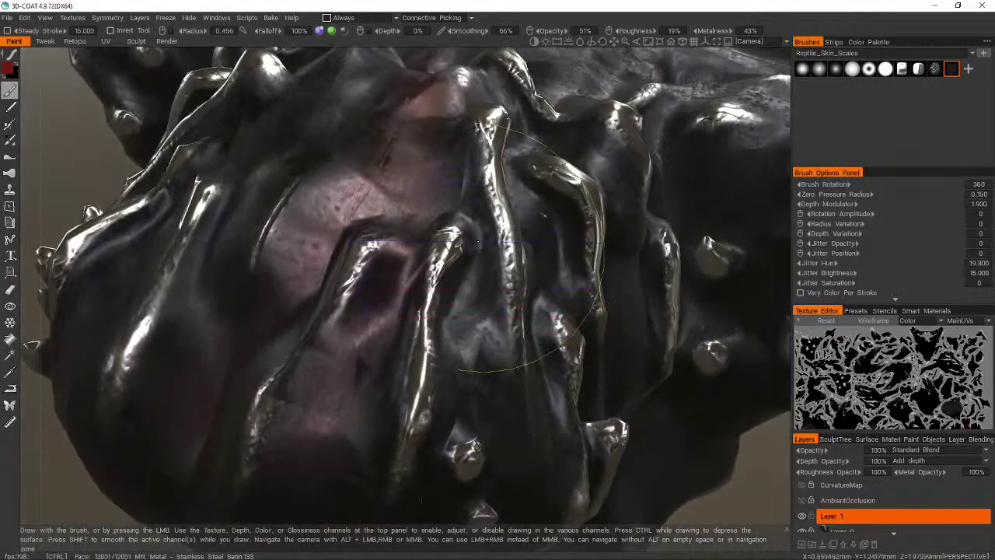
pyautogui.hotkey('ctrl', 'z')
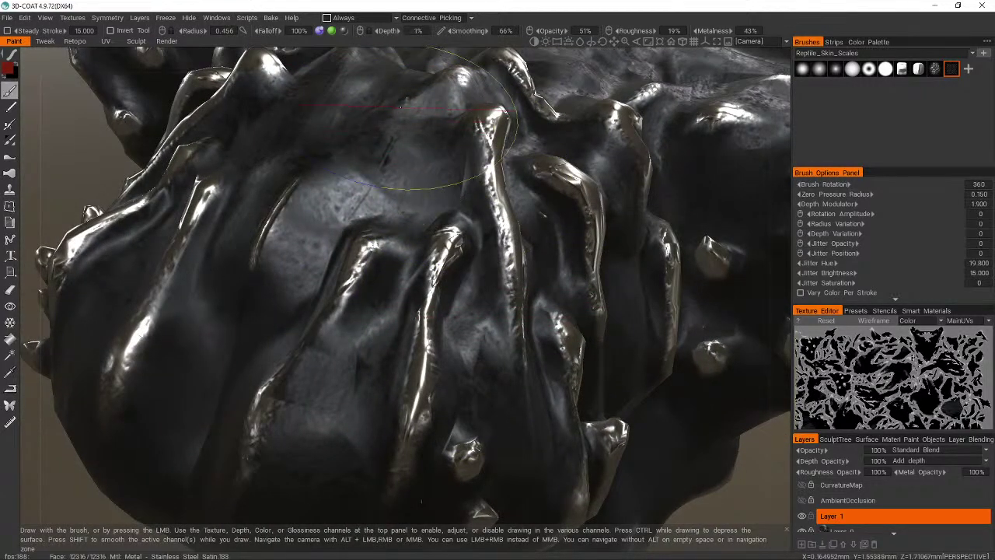
pyautogui.moveTo(392, 97)
pyautogui.mouseDown()
pyautogui.moveTo(289, 339)
pyautogui.moveTo(437, 155)
pyautogui.moveTo(424, 203)
pyautogui.mouseUp()
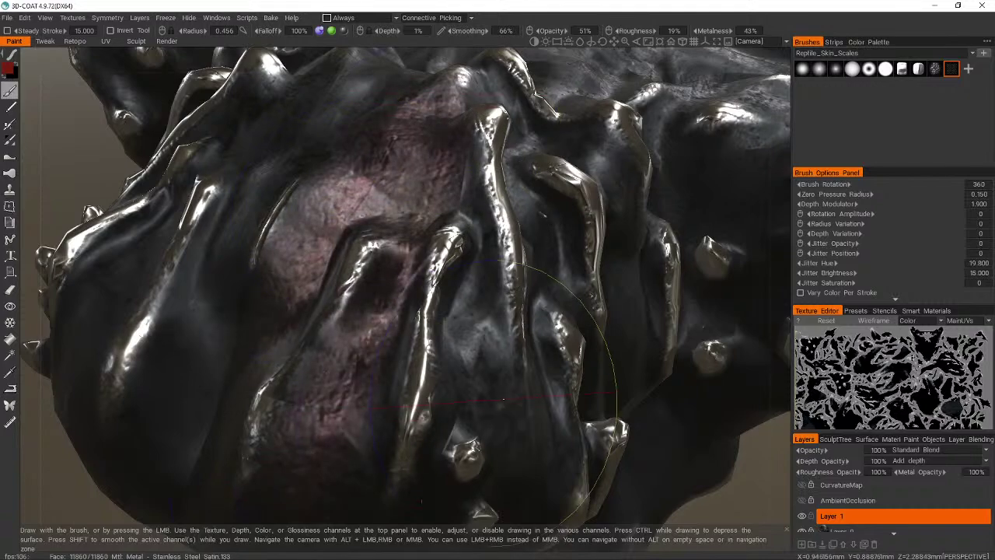
pyautogui.keyDown('alt'); pyautogui.moveTo(507, 396); pyautogui.dragTo(502, 400); pyautogui.keyUp('alt')
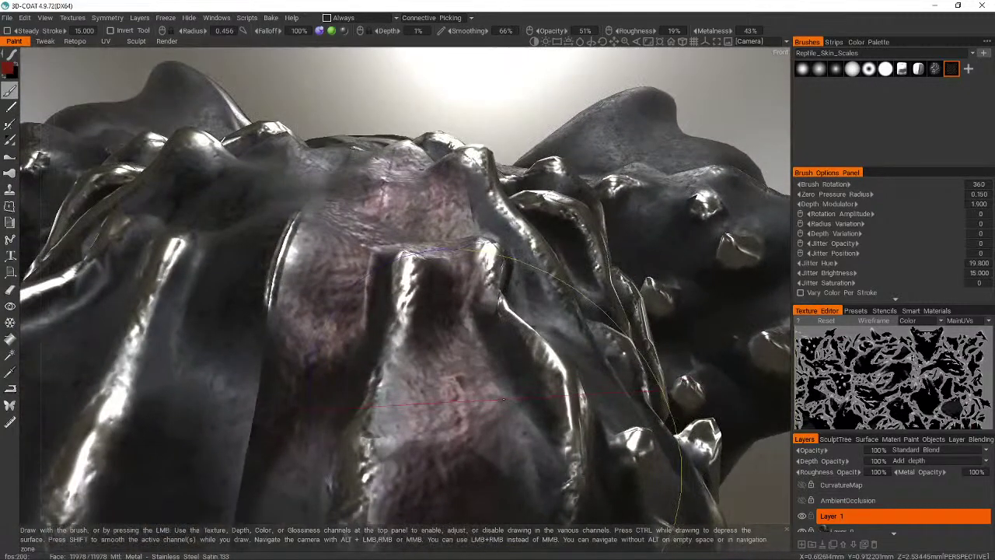
pyautogui.hotkey('ctrl', 'z')
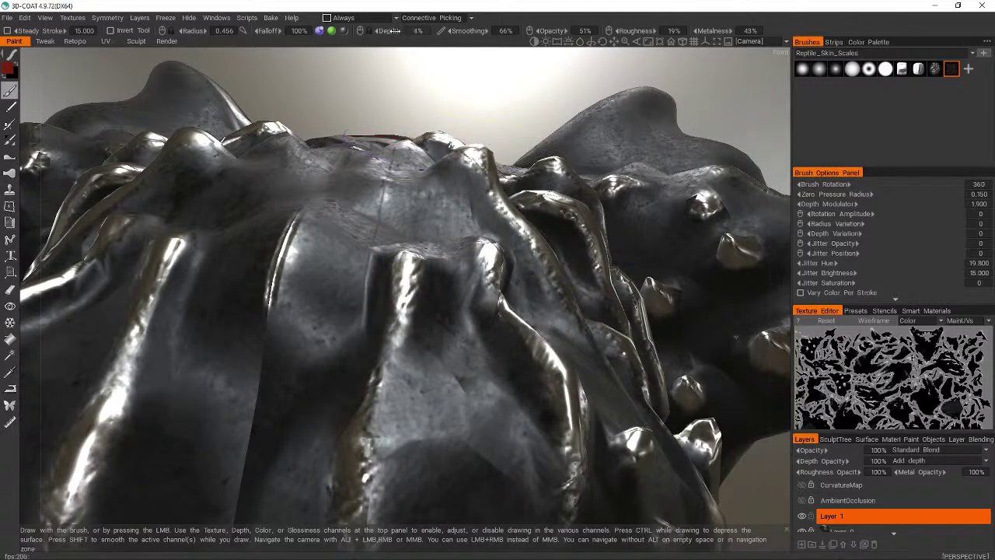
# - Test the red scale brush on the dome again with the depth raised up to 7%, undoing the strokes
pyautogui.moveTo(346, 194)
pyautogui.mouseDown()
pyautogui.moveTo(330, 225)
pyautogui.moveTo(323, 335)
pyautogui.moveTo(424, 412)
pyautogui.mouseUp()
pyautogui.keyDown('alt'); pyautogui.moveTo(423, 412); pyautogui.dragTo(441, 389, button='right'); pyautogui.keyUp('alt')
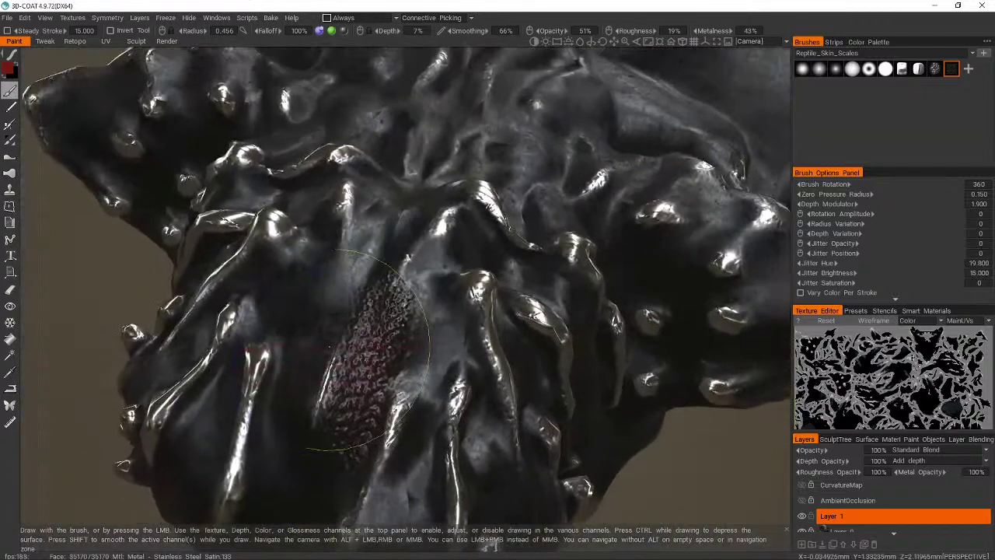
pyautogui.hotkey('ctrl', 'z')
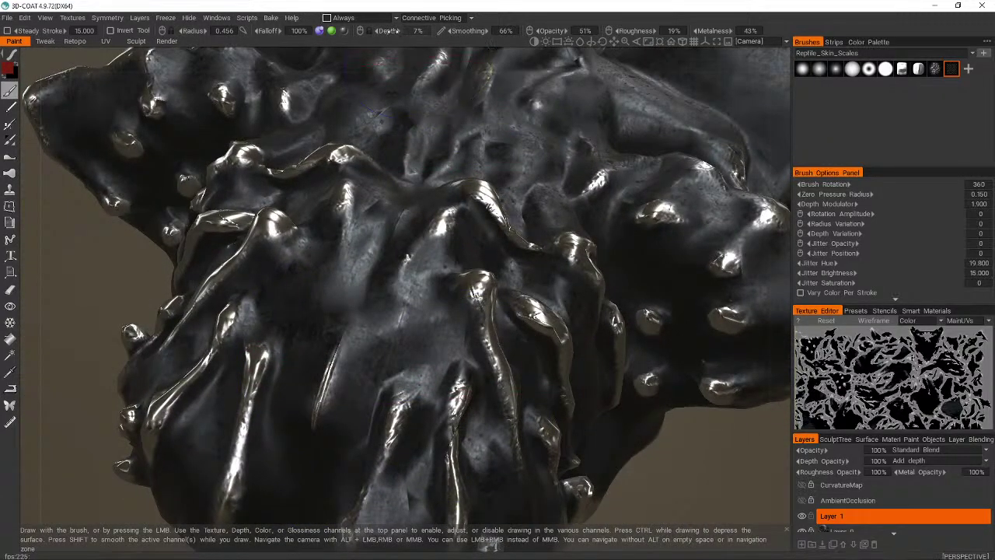
pyautogui.moveTo(424, 329)
pyautogui.mouseDown()
pyautogui.moveTo(342, 374)
pyautogui.moveTo(334, 474)
pyautogui.mouseUp()
pyautogui.hotkey('ctrl', 'z')
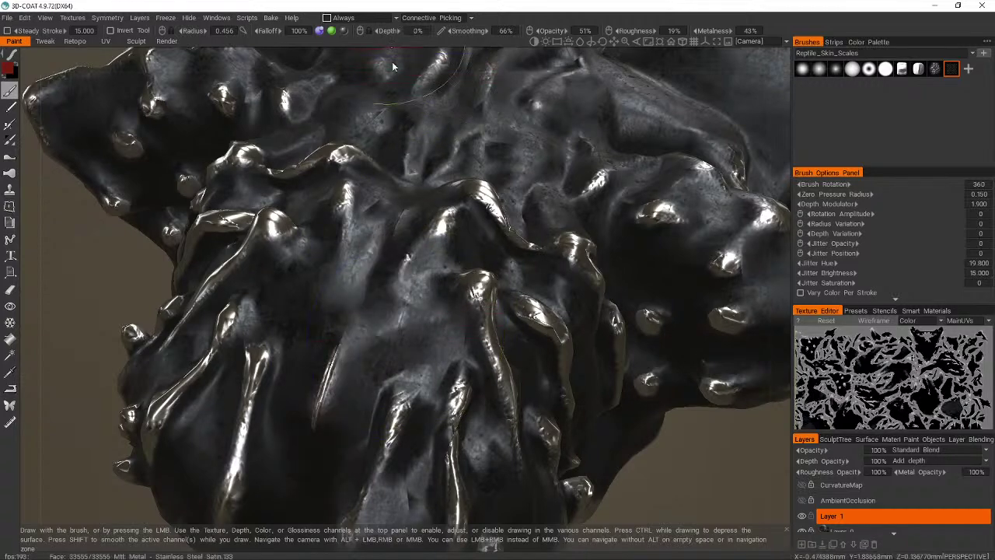
# - Set the brush depth to 0% and paint dark red color between the central ridges of the dome
pyautogui.moveTo(412, 260); pyautogui.dragTo(359, 381)
pyautogui.keyDown('alt'); pyautogui.moveTo(493, 382); pyautogui.dragTo(507, 403, button='right'); pyautogui.keyUp('alt')
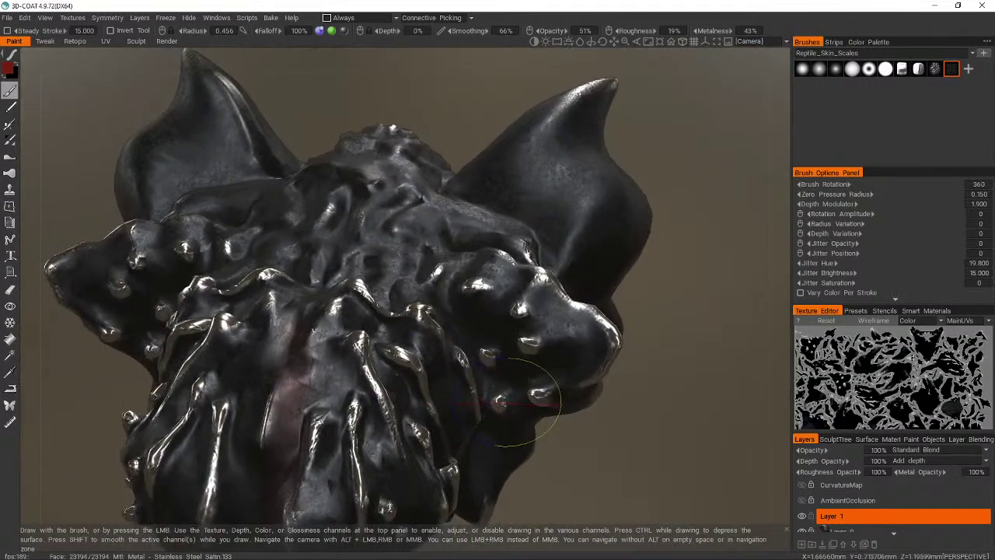
pyautogui.moveTo(501, 403)
pyautogui.mouseDown(button='middle')
pyautogui.moveTo(385, 252)
pyautogui.moveTo(280, 204)
pyautogui.mouseUp(button='middle')
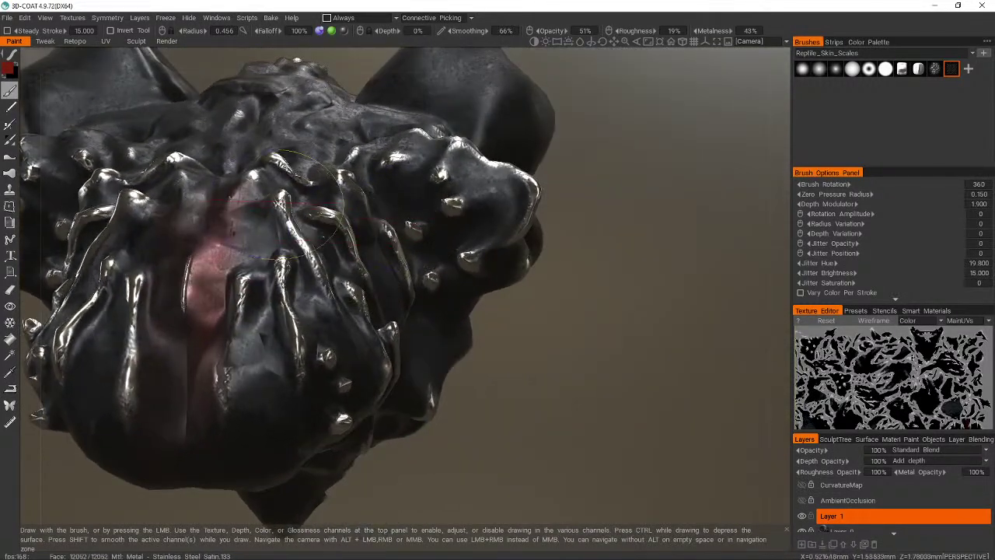
pyautogui.moveTo(278, 204); pyautogui.dragTo(250, 400)
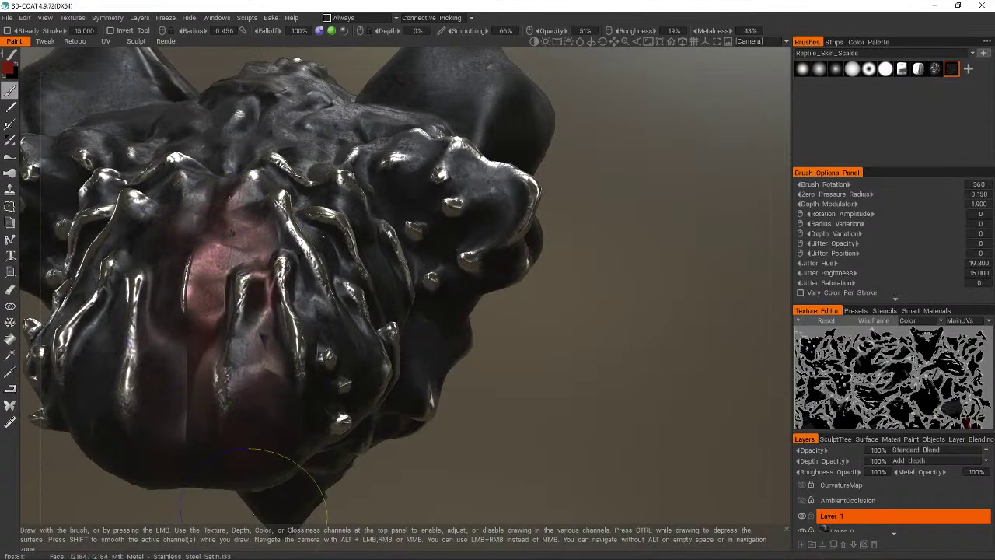
pyautogui.moveTo(253, 509); pyautogui.dragTo(268, 185, button='middle')
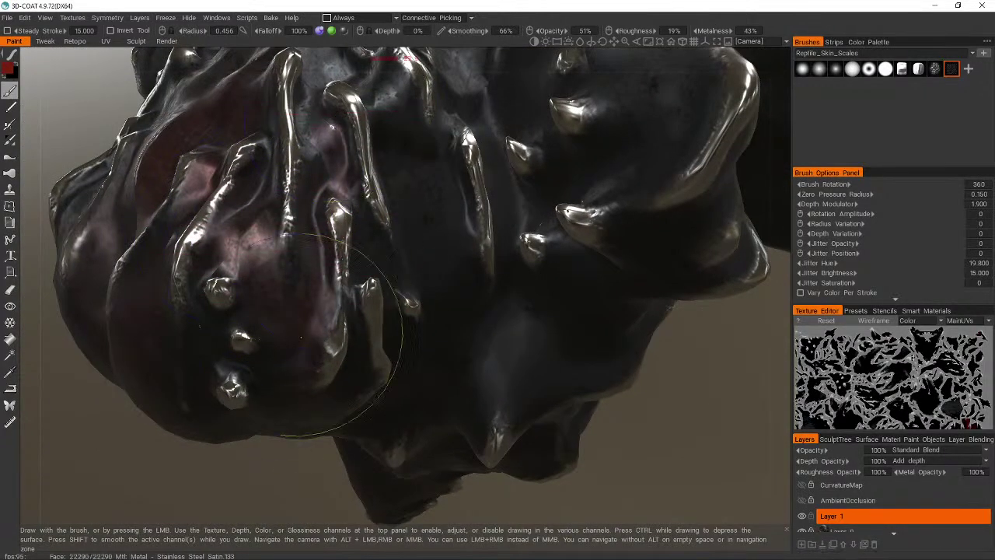
# - Extend the flat dark red paint around the small spikes and down to the underside of the dome
pyautogui.moveTo(373, 223)
pyautogui.mouseDown(button='middle')
pyautogui.moveTo(389, 288)
pyautogui.moveTo(334, 211)
pyautogui.moveTo(277, 166)
pyautogui.mouseUp(button='middle')
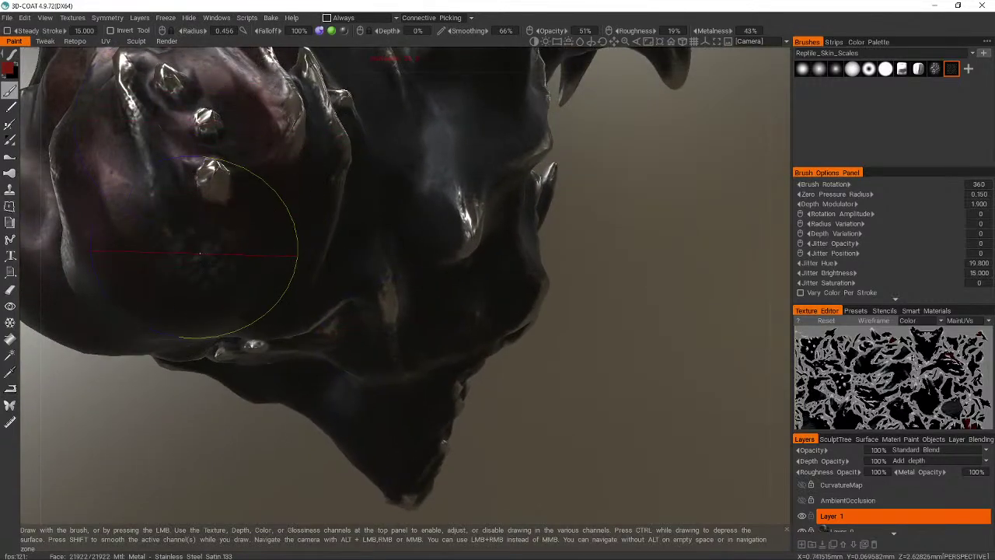
pyautogui.keyDown('alt'); pyautogui.moveTo(200, 254); pyautogui.dragTo(265, 186); pyautogui.keyUp('alt')
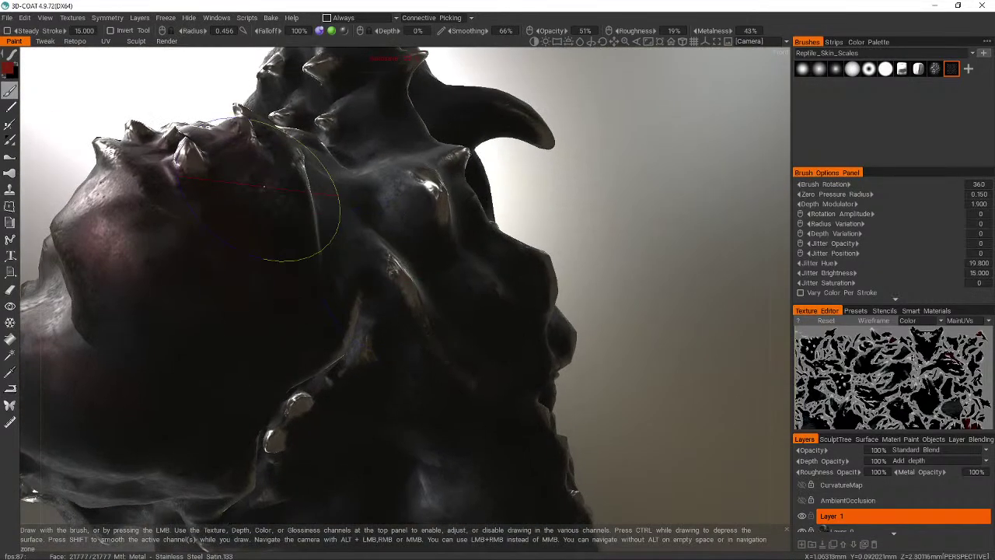
pyautogui.moveTo(333, 322)
pyautogui.mouseDown(button='middle')
pyautogui.moveTo(167, 288)
pyautogui.moveTo(311, 300)
pyautogui.mouseUp(button='middle')
pyautogui.moveTo(225, 326)
pyautogui.mouseDown(button='middle')
pyautogui.moveTo(444, 333)
pyautogui.moveTo(359, 268)
pyautogui.mouseUp(button='middle')
pyautogui.moveTo(293, 255)
pyautogui.mouseDown()
pyautogui.moveTo(339, 343)
pyautogui.moveTo(386, 355)
pyautogui.moveTo(368, 407)
pyautogui.mouseUp()
# - Paint dark red between the ridges and spikes on the opposite side of the dome
pyautogui.moveTo(368, 406)
pyautogui.mouseDown(button='middle')
pyautogui.moveTo(342, 242)
pyautogui.moveTo(303, 264)
pyautogui.moveTo(270, 249)
pyautogui.moveTo(274, 287)
pyautogui.mouseUp(button='middle')
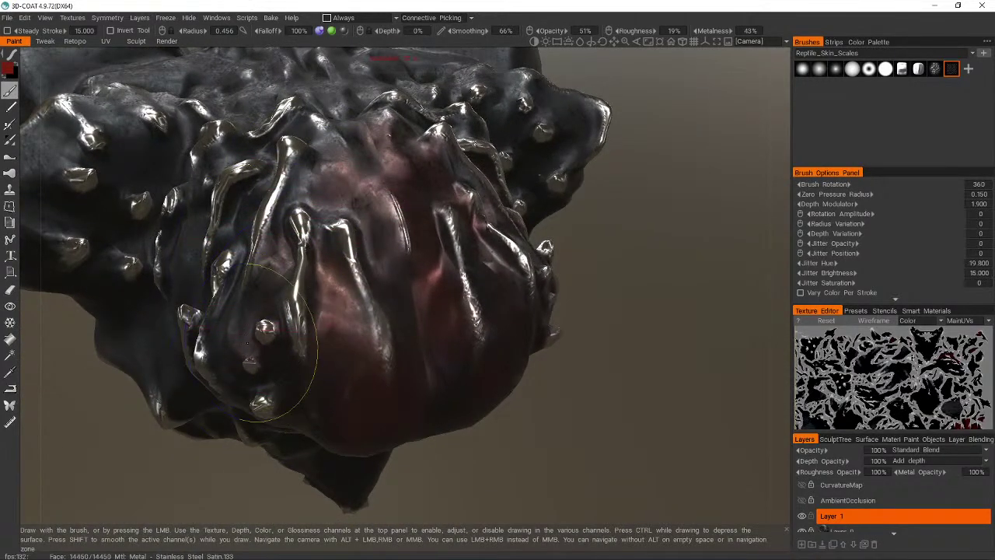
pyautogui.moveTo(342, 381)
pyautogui.mouseDown(button='middle')
pyautogui.moveTo(454, 378)
pyautogui.moveTo(515, 128)
pyautogui.mouseUp(button='middle')
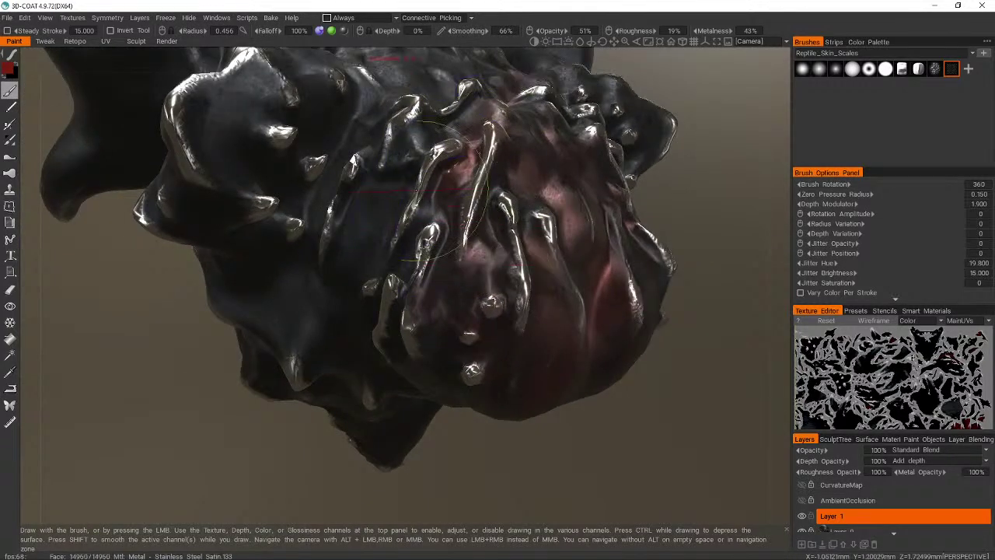
pyautogui.moveTo(435, 318)
pyautogui.keyDown('alt'); pyautogui.mouseDown()
pyautogui.moveTo(555, 159)
pyautogui.moveTo(583, 148)
pyautogui.mouseUp(); pyautogui.keyUp('alt')
pyautogui.moveTo(457, 228)
pyautogui.mouseDown(button='middle')
pyautogui.moveTo(455, 166)
pyautogui.moveTo(422, 322)
pyautogui.mouseUp(button='middle')
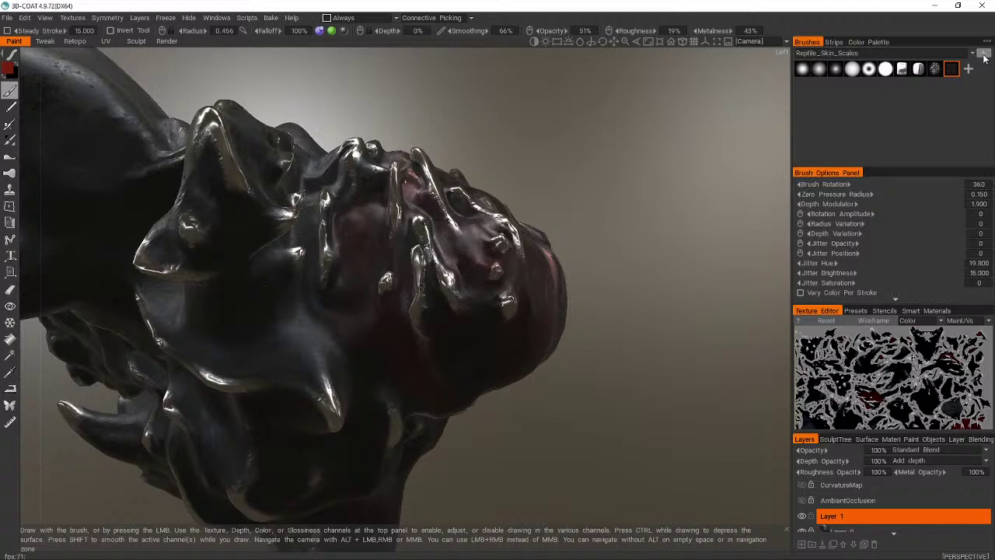
# - Save the current brush setup as a new paint preset and rename it C Flowers
pyautogui.click(858, 311)
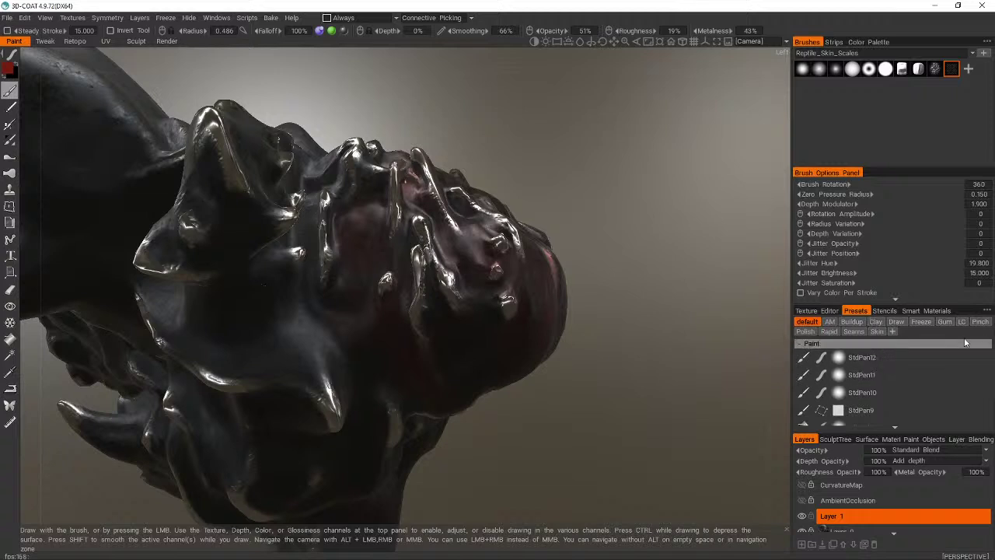
pyautogui.click(987, 313)
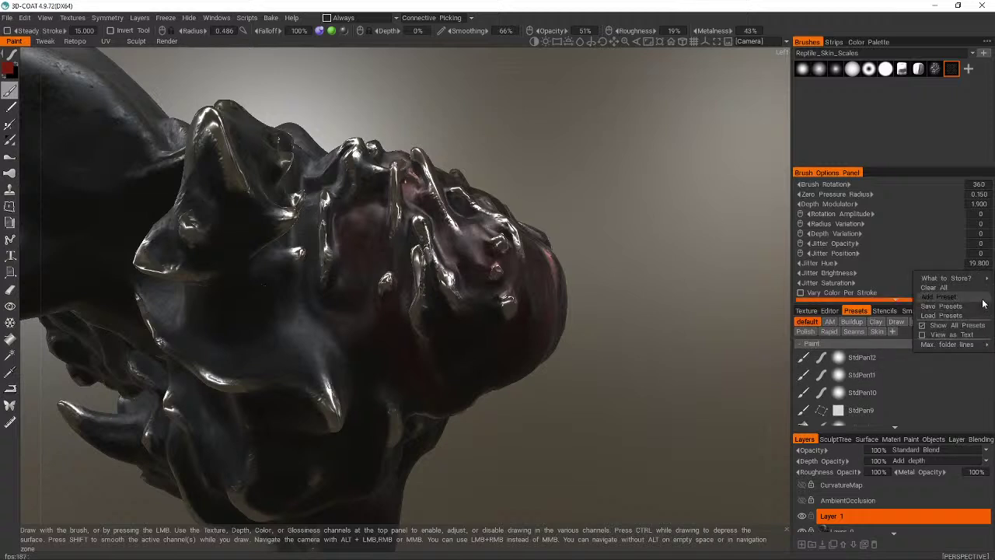
pyautogui.click(982, 300)
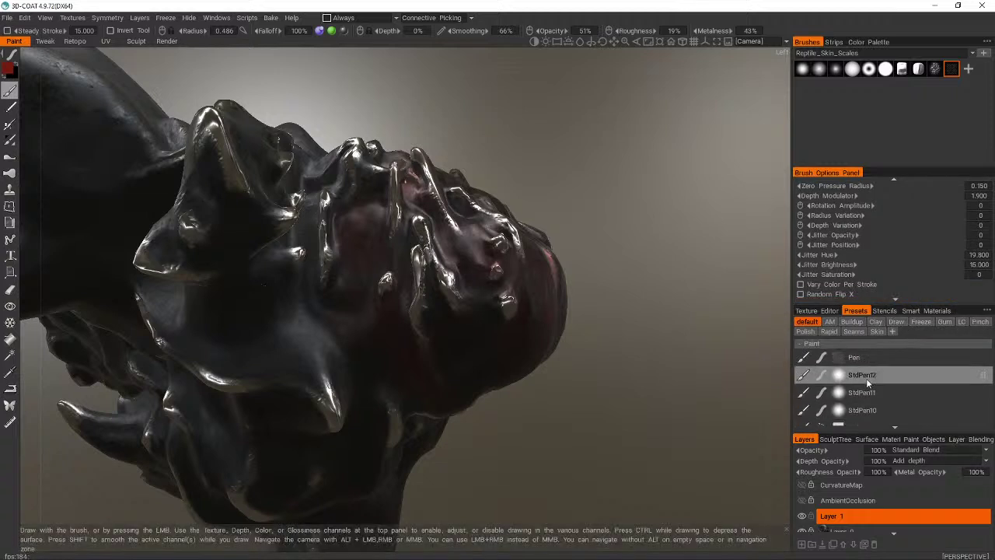
pyautogui.rightClick(963, 357)
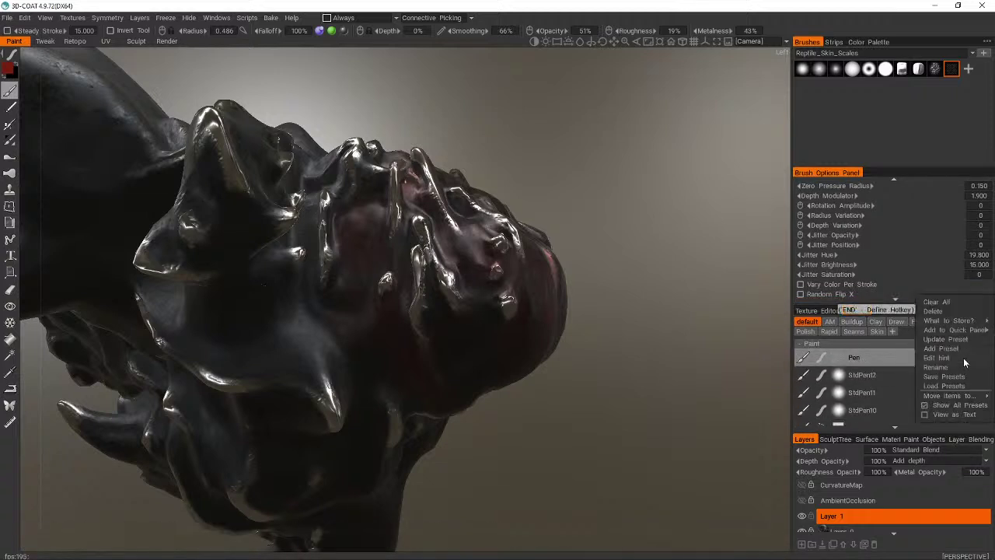
pyautogui.click(964, 367)
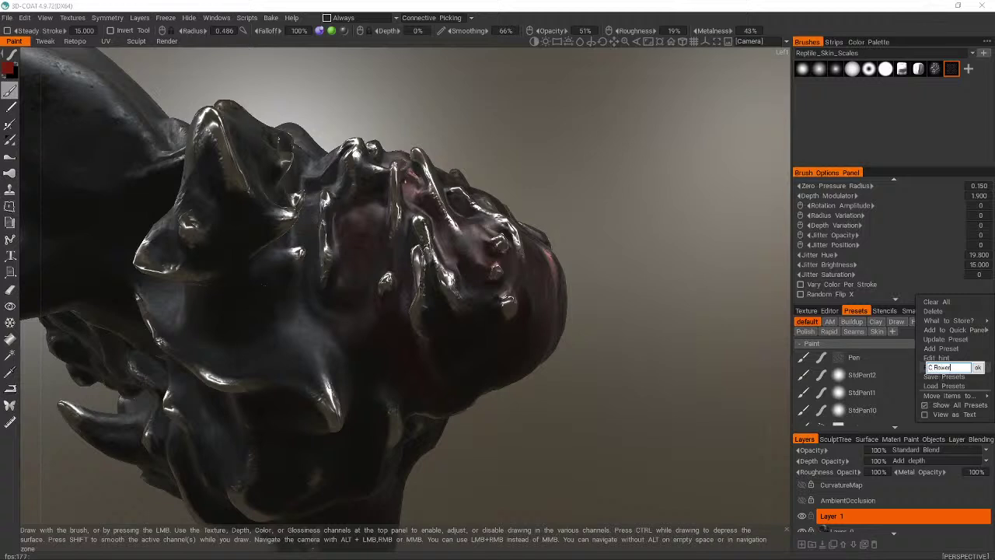
pyautogui.press('Return')
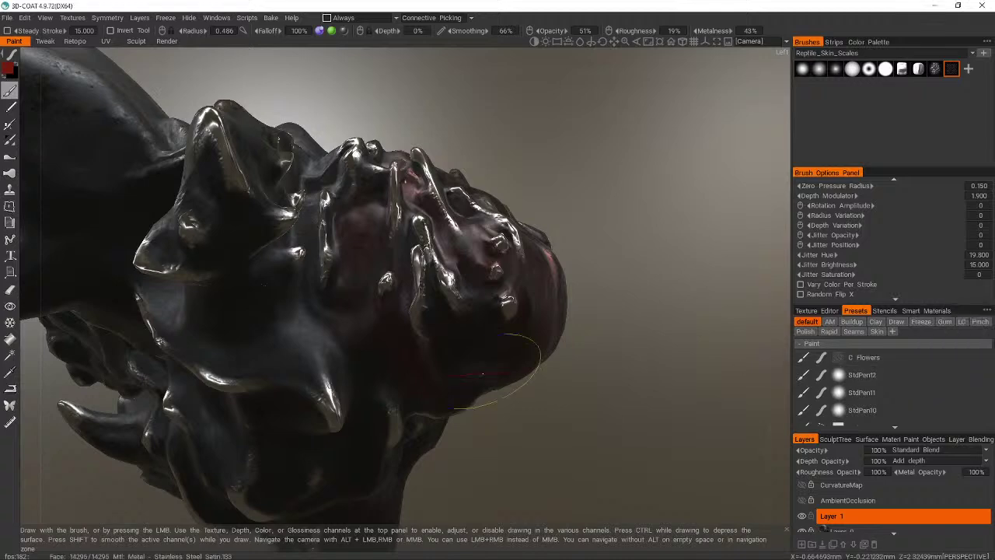
# - Continue painting dark red over the dome's lower side and around its spikes down to the rim
pyautogui.scroll(-2, 591, 231)
pyautogui.moveTo(591, 230); pyautogui.dragTo(420, 167)
pyautogui.moveTo(464, 300)
pyautogui.keyDown('alt'); pyautogui.mouseDown()
pyautogui.moveTo(504, 148)
pyautogui.moveTo(511, 171)
pyautogui.mouseUp(); pyautogui.keyUp('alt')
pyautogui.keyDown('alt'); pyautogui.moveTo(511, 171); pyautogui.dragTo(447, 304, button='right'); pyautogui.keyUp('alt')
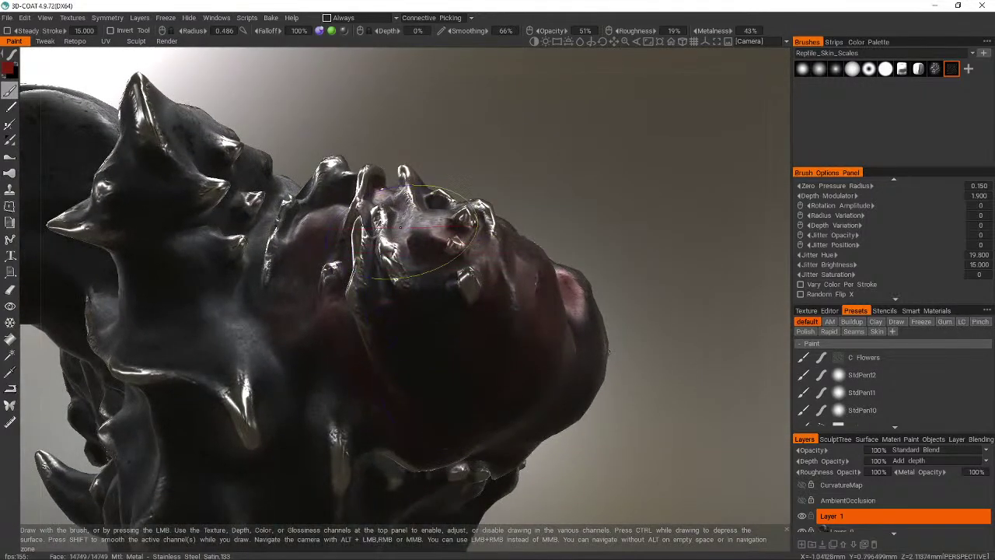
pyautogui.keyDown('alt'); pyautogui.moveTo(453, 435); pyautogui.dragTo(413, 420, button='middle'); pyautogui.keyUp('alt')
pyautogui.keyDown('alt'); pyautogui.moveTo(413, 420); pyautogui.dragTo(381, 279); pyautogui.keyUp('alt')
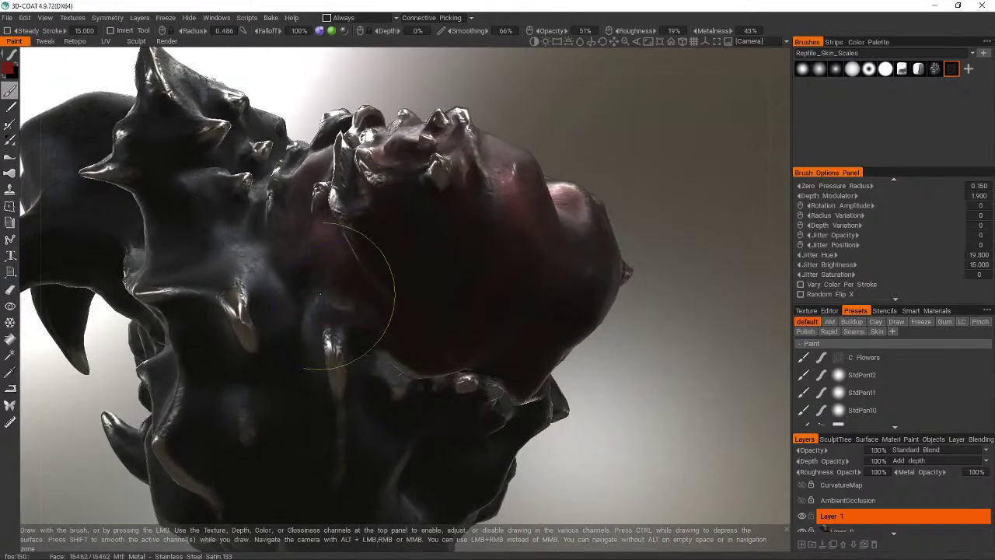
# - Paint dark red onto the dark body surface beside the dome and below its rim, covering both sides
pyautogui.keyDown('alt'); pyautogui.moveTo(286, 451); pyautogui.dragTo(423, 416); pyautogui.keyUp('alt')
pyautogui.keyDown('alt'); pyautogui.moveTo(466, 443); pyautogui.dragTo(522, 533, button='middle'); pyautogui.keyUp('alt')
pyautogui.keyDown('alt'); pyautogui.moveTo(523, 532); pyautogui.dragTo(497, 467, button='right'); pyautogui.keyUp('alt')
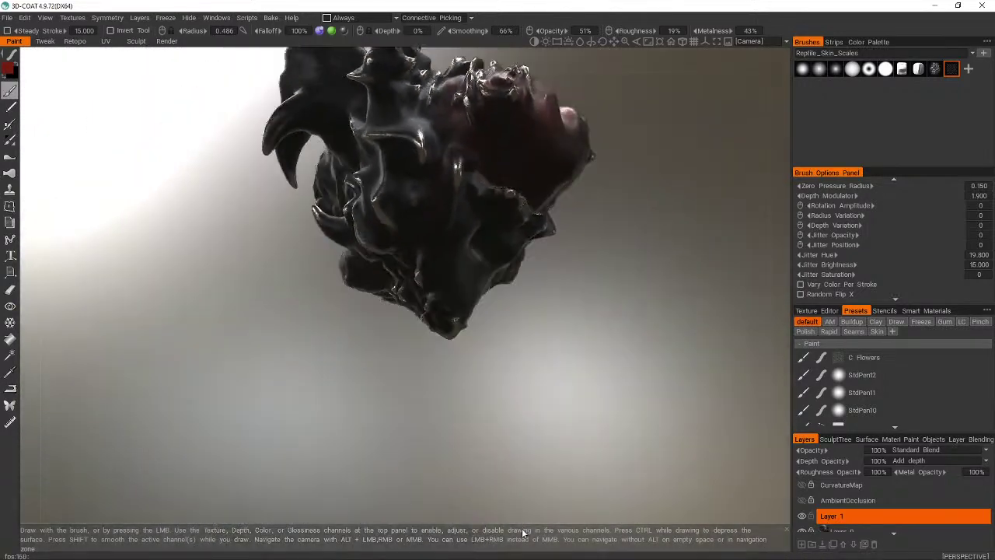
pyautogui.moveTo(498, 466)
pyautogui.keyDown('alt'); pyautogui.mouseDown()
pyautogui.moveTo(467, 420)
pyautogui.moveTo(404, 388)
pyautogui.mouseUp(); pyautogui.keyUp('alt')
pyautogui.keyDown('alt'); pyautogui.moveTo(404, 388); pyautogui.dragTo(376, 303, button='right'); pyautogui.keyUp('alt')
pyautogui.moveTo(376, 305)
pyautogui.keyDown('alt'); pyautogui.mouseDown()
pyautogui.moveTo(362, 220)
pyautogui.moveTo(353, 237)
pyautogui.moveTo(442, 227)
pyautogui.mouseUp(); pyautogui.keyUp('alt')
pyautogui.keyDown('alt'); pyautogui.moveTo(393, 471); pyautogui.dragTo(401, 379); pyautogui.keyUp('alt')
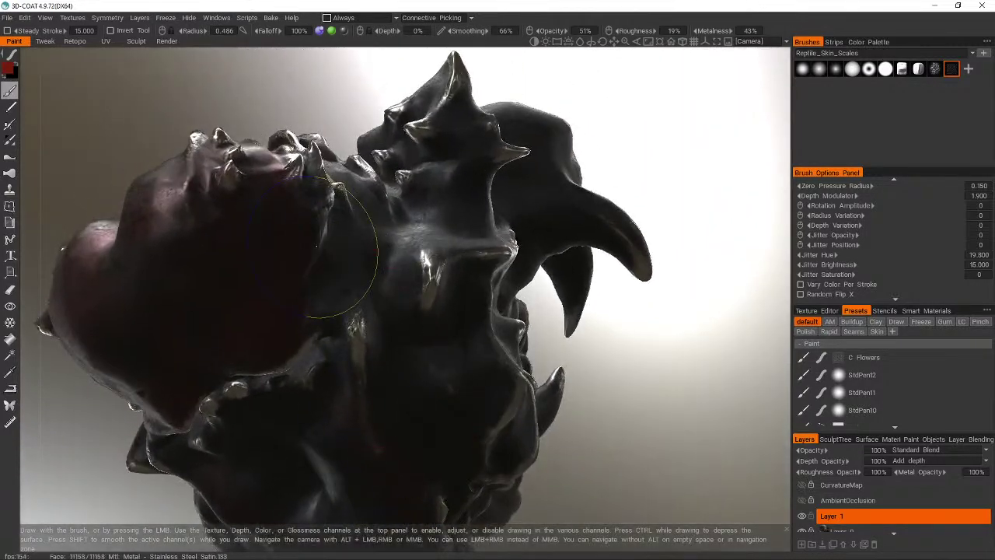
pyautogui.moveTo(391, 342)
pyautogui.mouseDown()
pyautogui.moveTo(346, 275)
pyautogui.moveTo(363, 374)
pyautogui.moveTo(392, 241)
pyautogui.mouseUp()
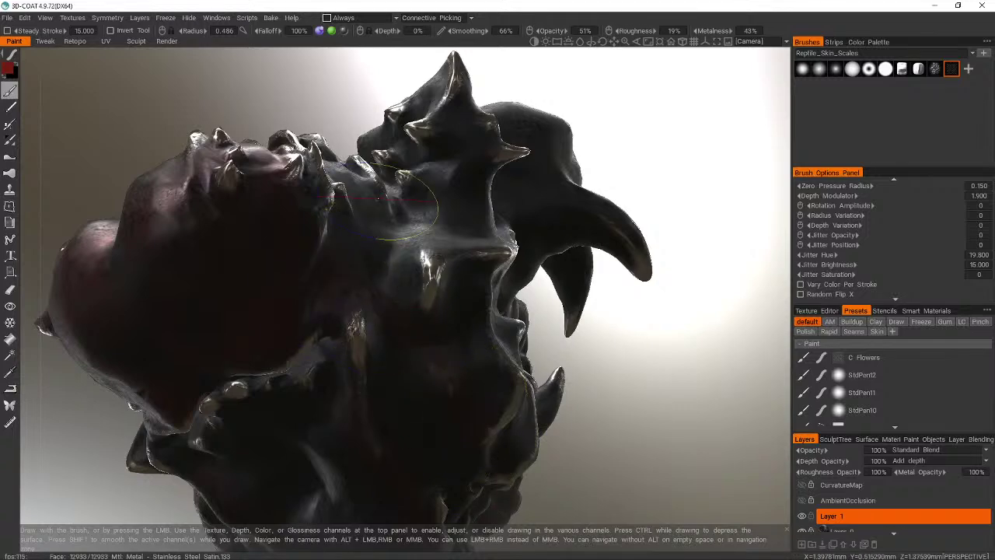
# - Paint dark red over the pointed folds behind the dome, the lower body and the base of the large horn
pyautogui.moveTo(454, 391)
pyautogui.keyDown('alt'); pyautogui.mouseDown()
pyautogui.moveTo(443, 392)
pyautogui.moveTo(450, 307)
pyautogui.moveTo(444, 467)
pyautogui.moveTo(317, 335)
pyautogui.mouseUp(); pyautogui.keyUp('alt')
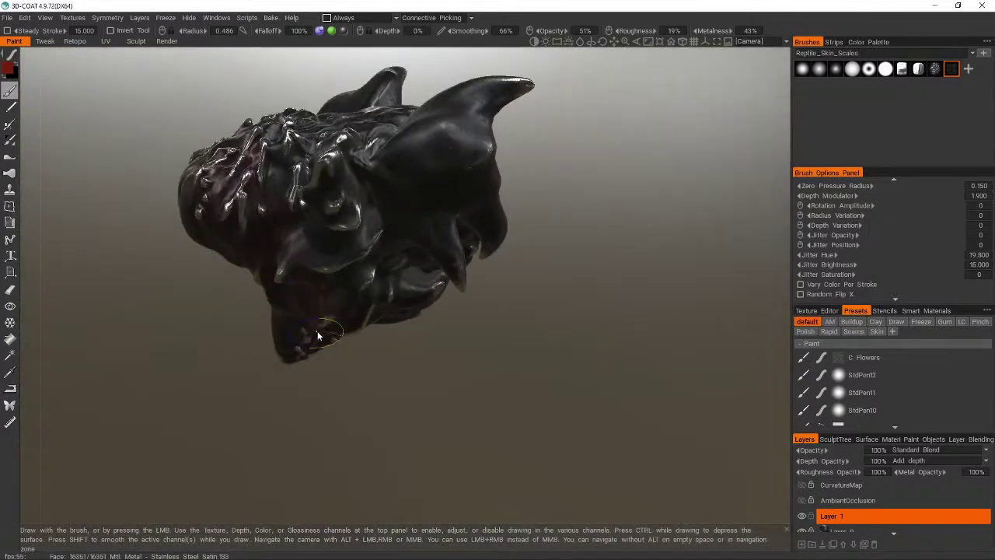
pyautogui.keyDown('alt'); pyautogui.moveTo(324, 271); pyautogui.dragTo(354, 312); pyautogui.keyUp('alt')
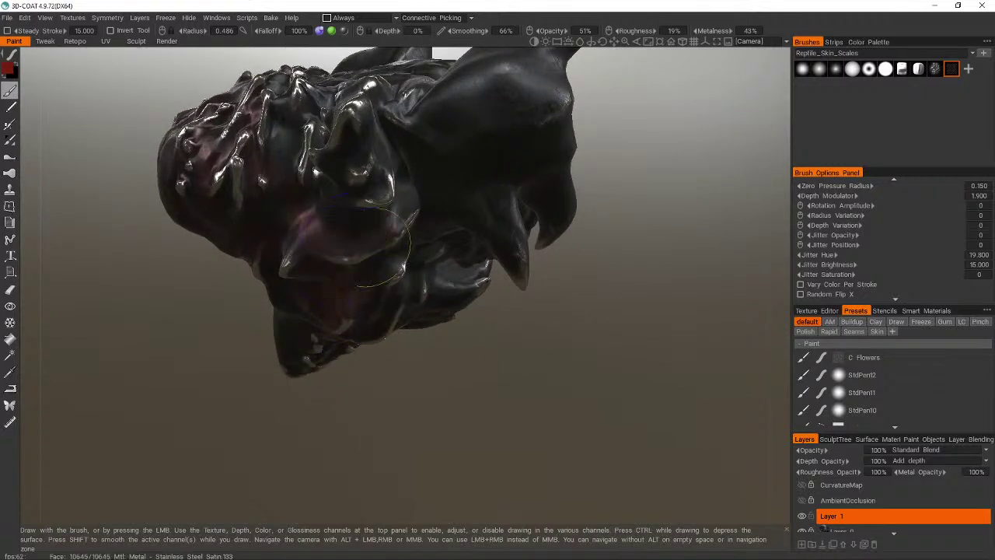
pyautogui.keyDown('alt'); pyautogui.moveTo(482, 260); pyautogui.dragTo(489, 259); pyautogui.keyUp('alt')
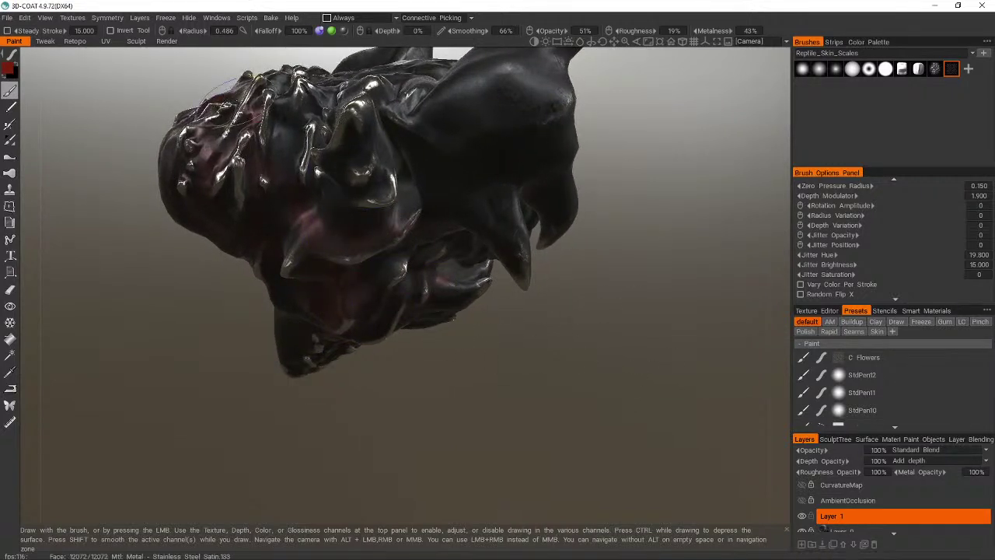
pyautogui.moveTo(750, 326); pyautogui.dragTo(330, 235)
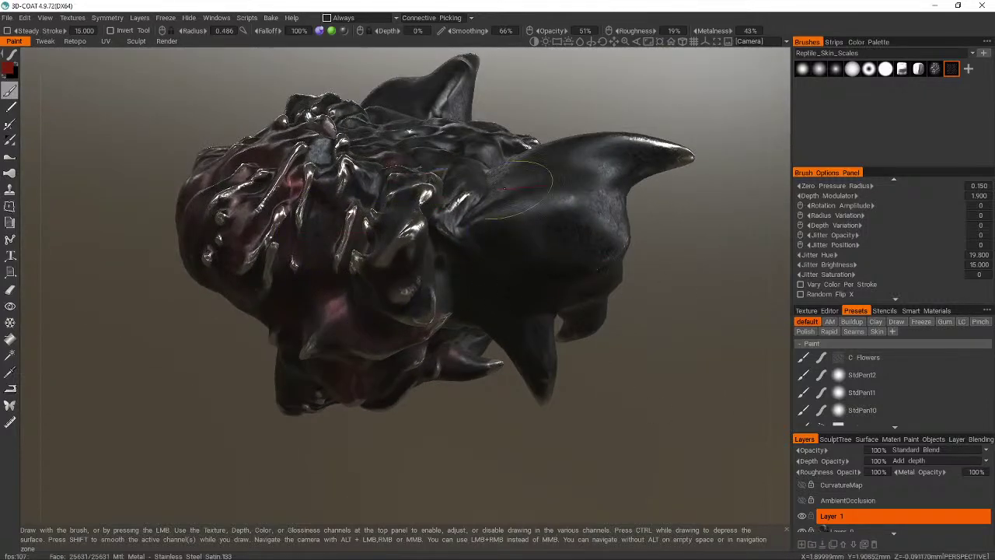
pyautogui.moveTo(695, 278); pyautogui.dragTo(576, 255)
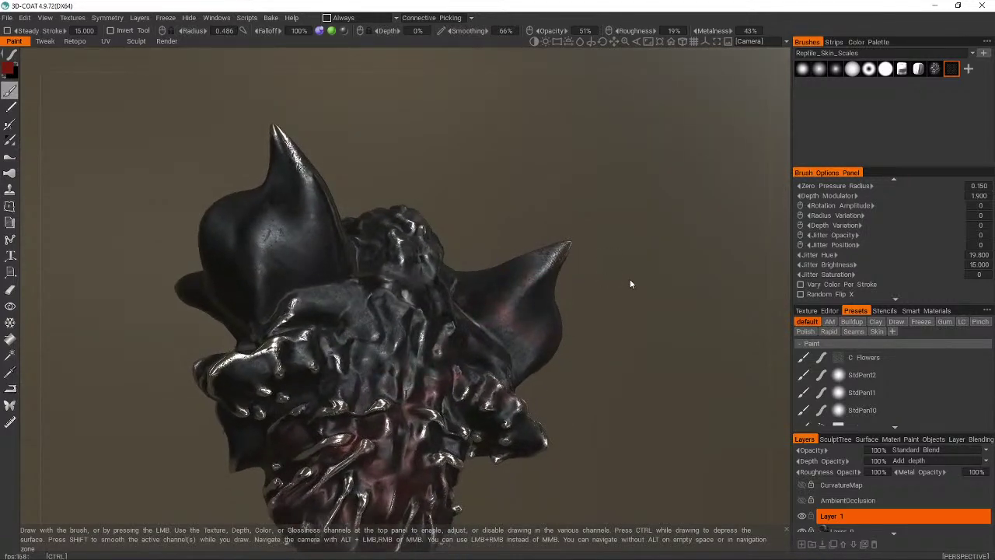
pyautogui.moveTo(630, 296); pyautogui.dragTo(636, 338)
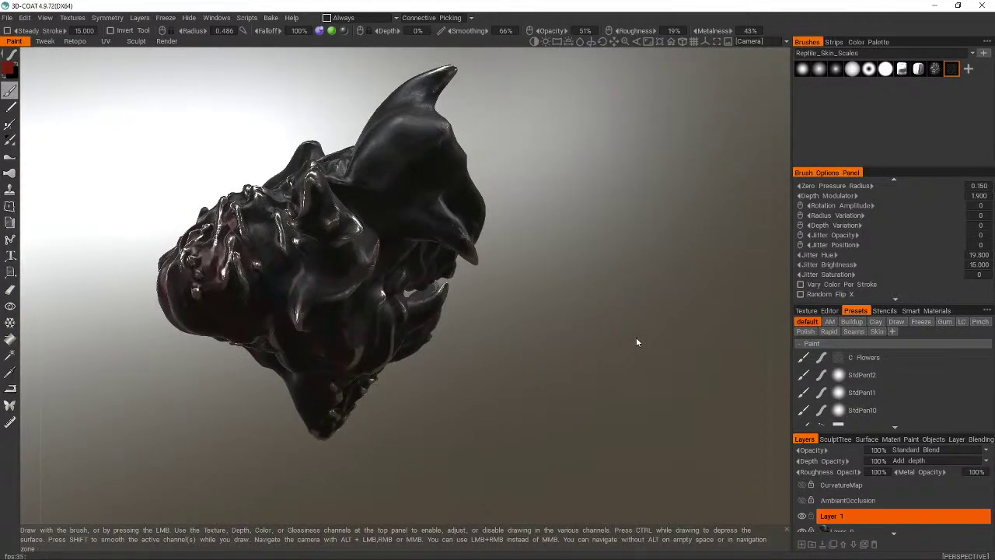
pyautogui.moveTo(636, 337); pyautogui.dragTo(636, 337)
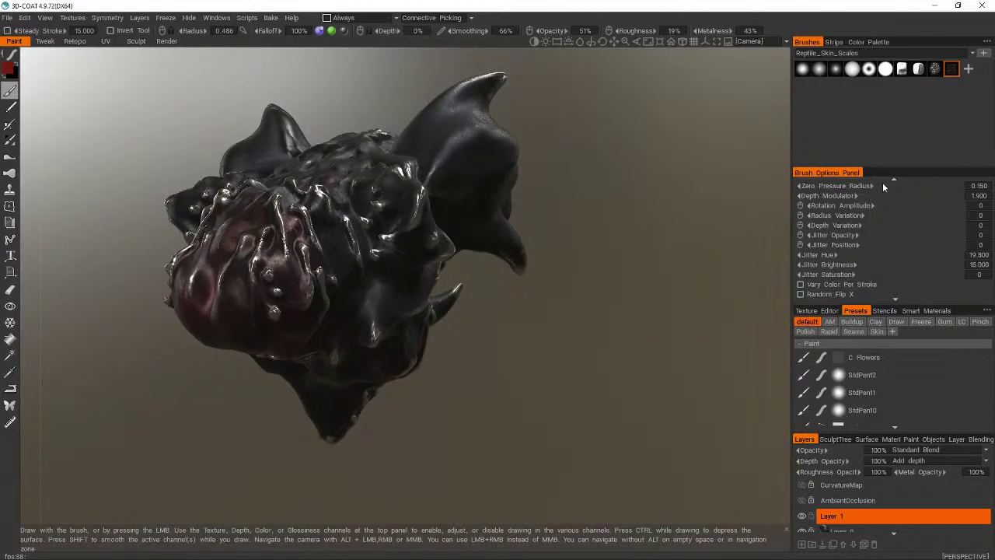
pyautogui.scroll(-3, 879, 218)
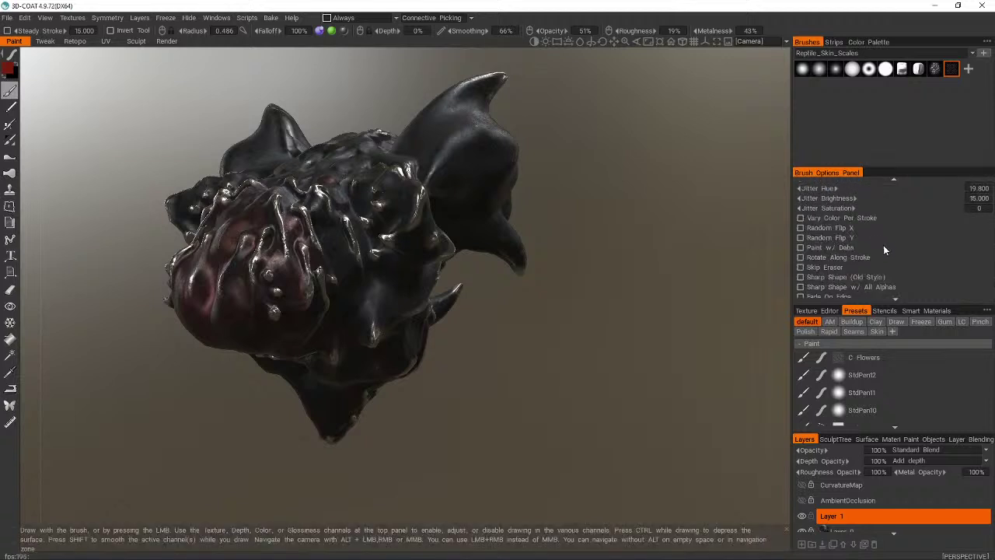
pyautogui.scroll(-1, 884, 250)
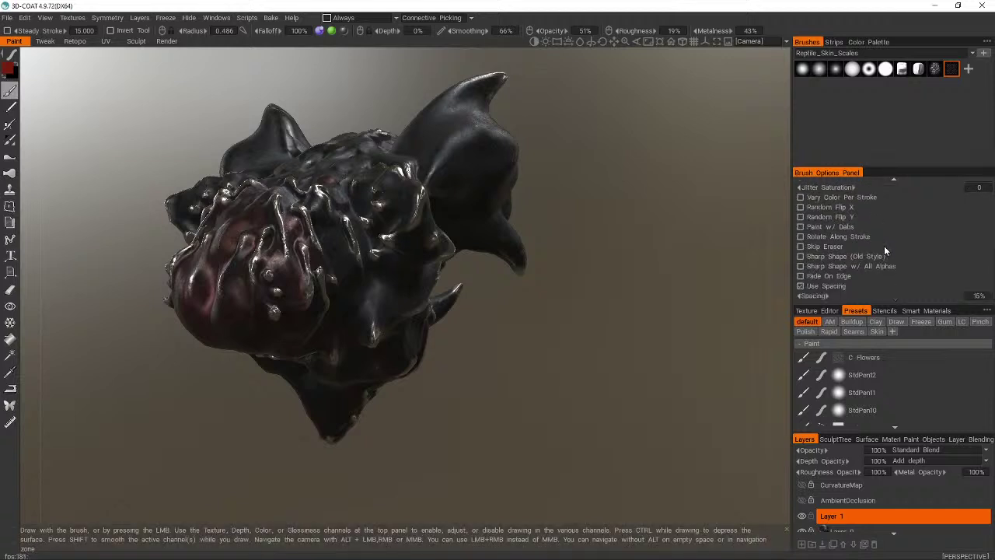
pyautogui.scroll(4, 884, 245)
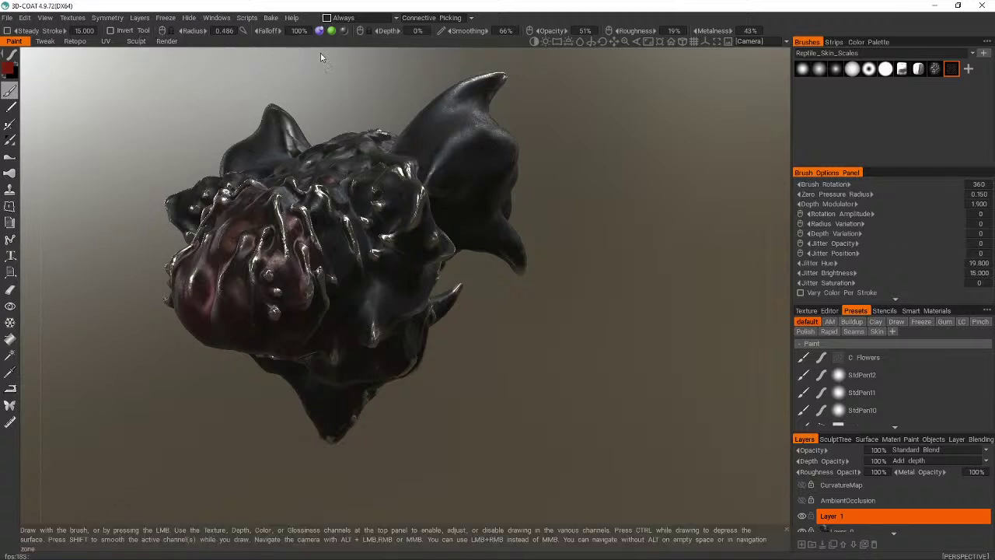
# - Toggle the viewport's lighting contrast mode and raise the scene light's brightness
pyautogui.doubleClick(534, 41)
pyautogui.doubleClick(534, 41)
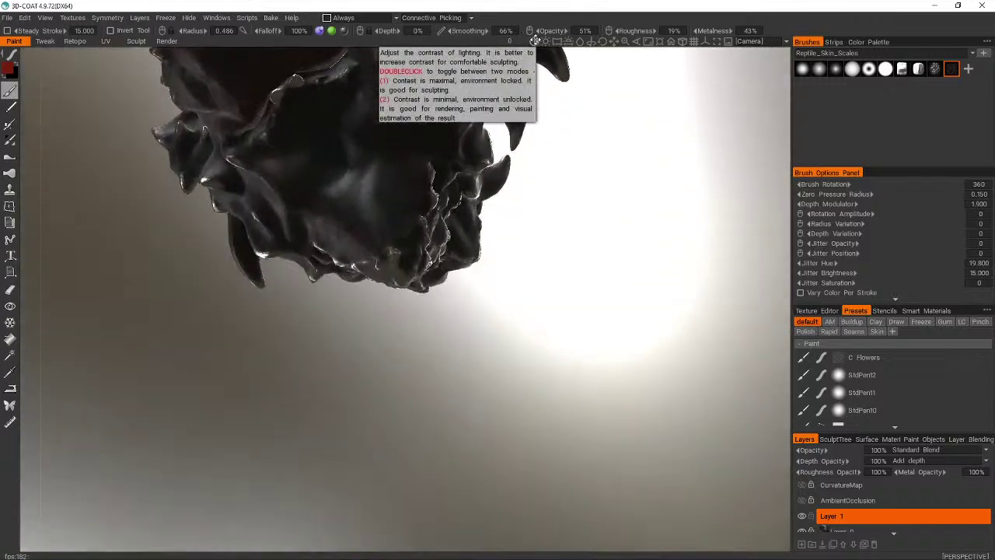
pyautogui.moveTo(535, 39); pyautogui.dragTo(535, 40)
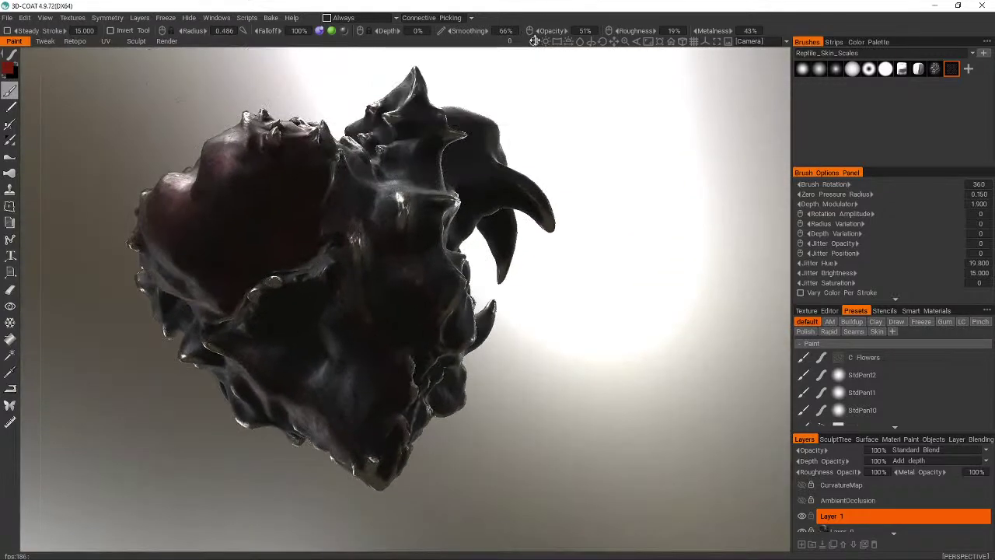
pyautogui.moveTo(535, 41); pyautogui.dragTo(535, 40)
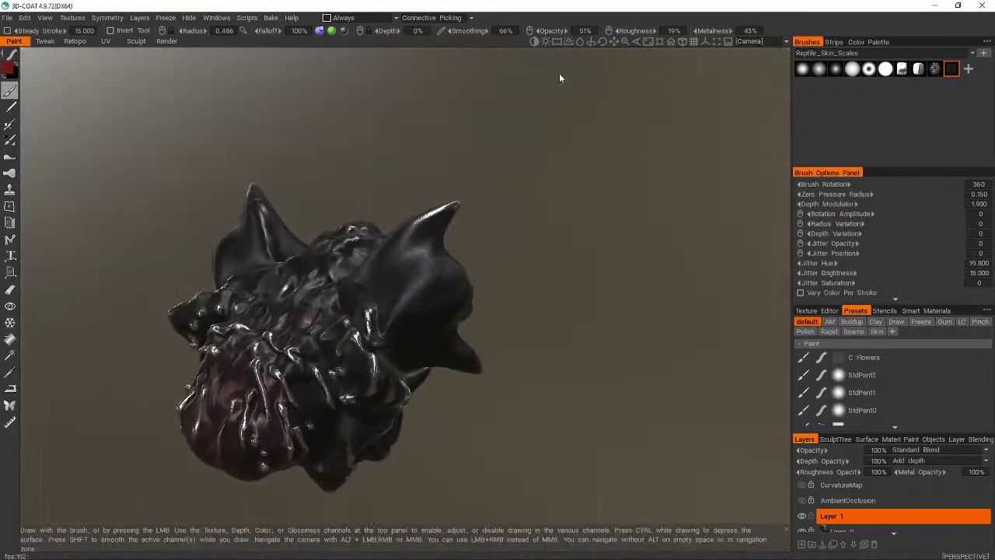
pyautogui.moveTo(543, 42); pyautogui.dragTo(546, 42)
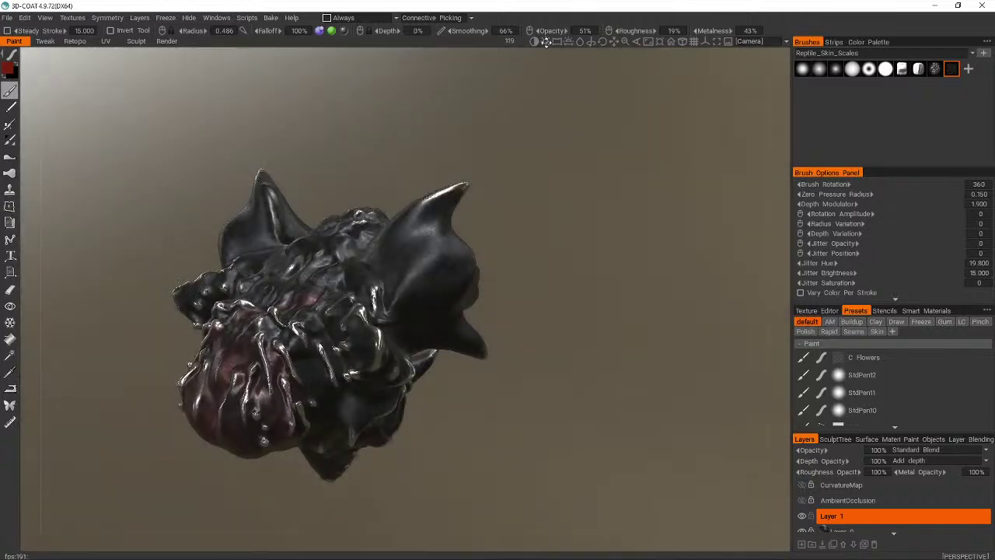
pyautogui.moveTo(546, 41); pyautogui.dragTo(575, 49)
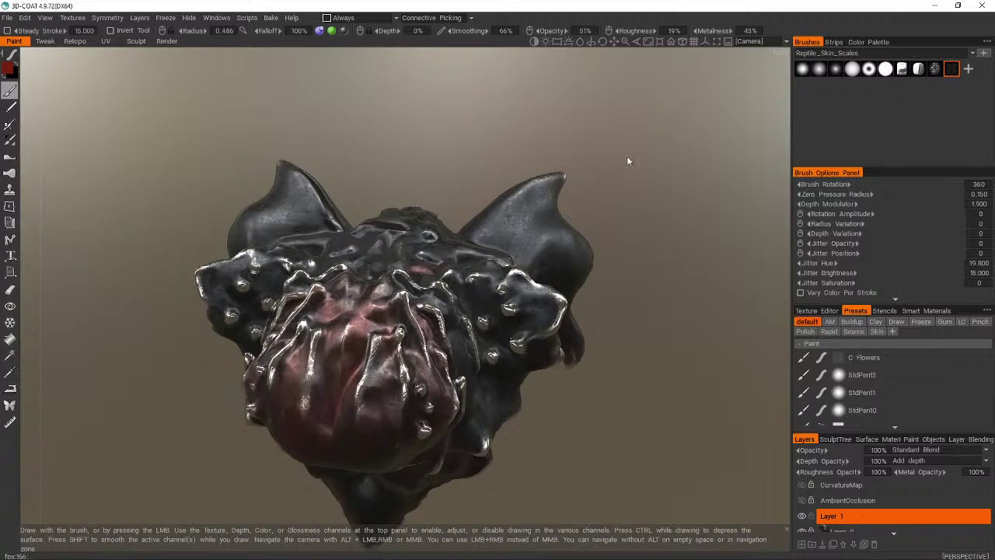
# - Set the brush radius to 2 and paint dark red broadly over the creature's ridged top and both large horns
pyautogui.moveTo(315, 82); pyautogui.dragTo(198, 42)
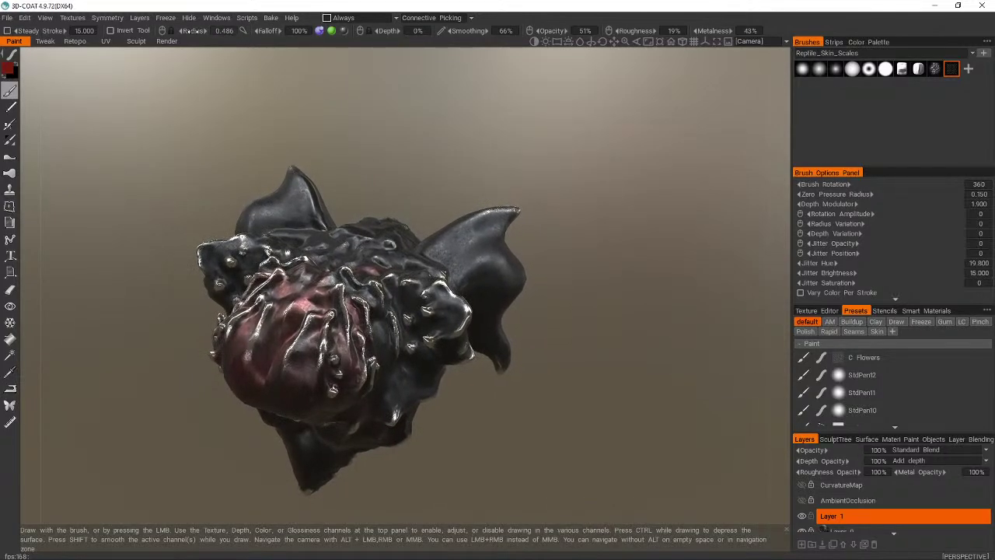
pyautogui.moveTo(327, 204); pyautogui.dragTo(204, 233)
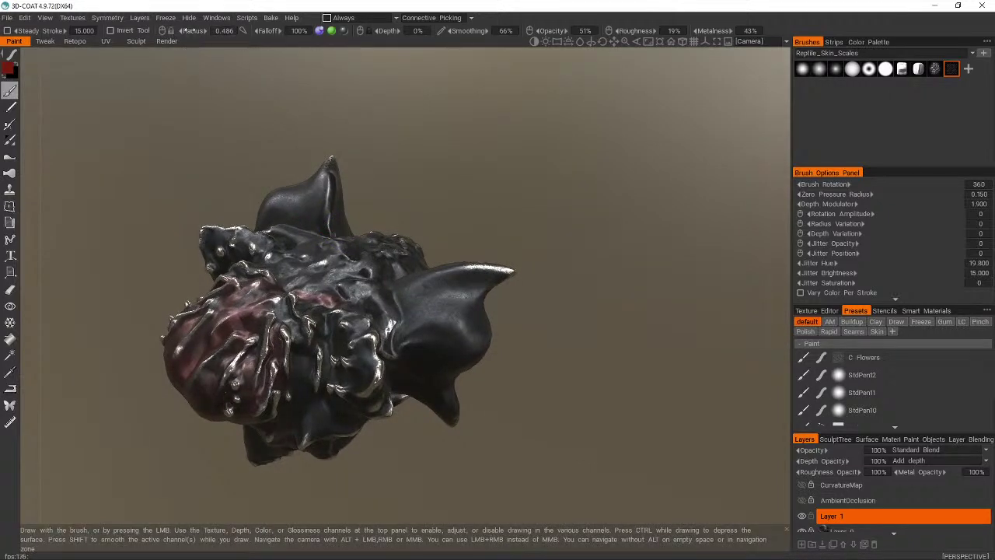
pyautogui.click(229, 31)
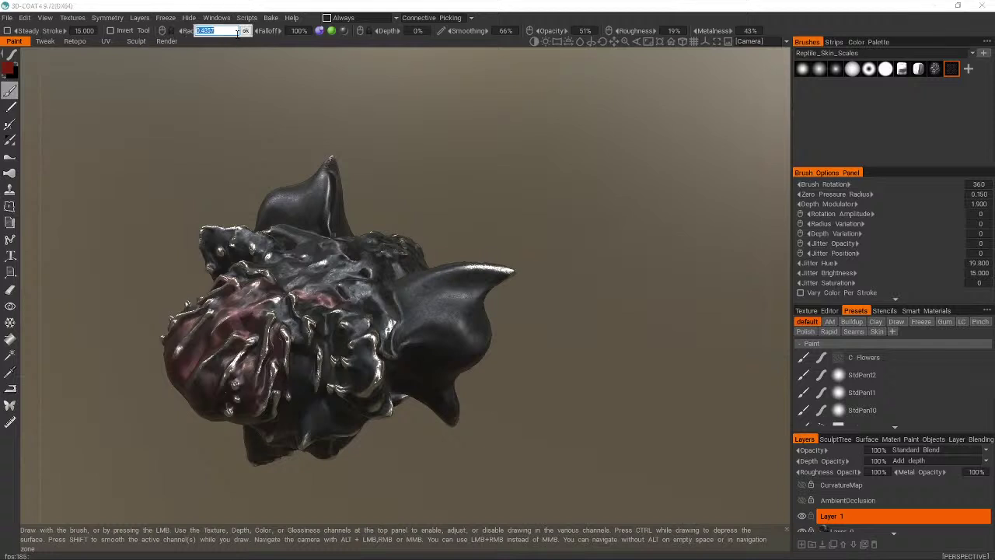
pyautogui.press('Return')
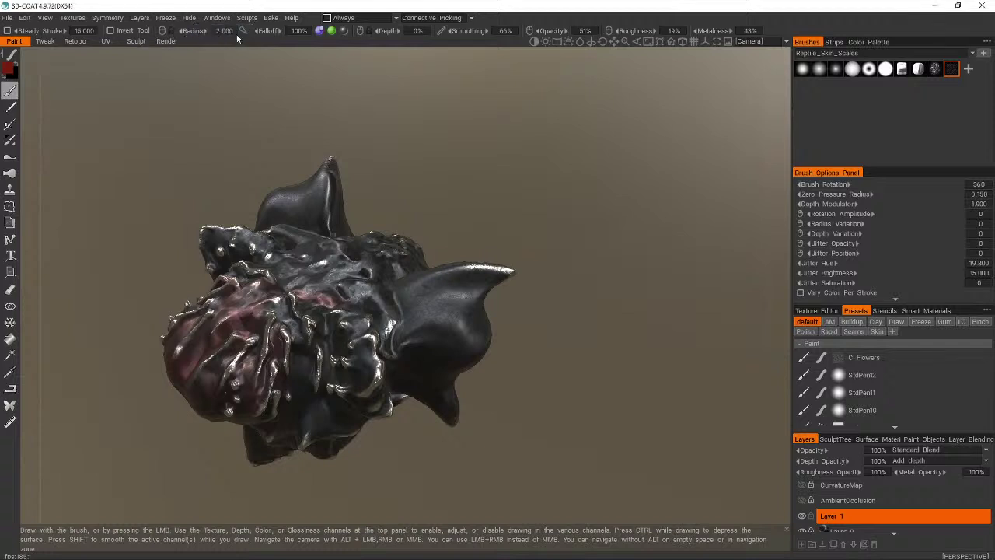
pyautogui.moveTo(351, 258)
pyautogui.keyDown('alt'); pyautogui.mouseDown()
pyautogui.moveTo(367, 282)
pyautogui.moveTo(373, 269)
pyautogui.moveTo(340, 255)
pyautogui.mouseUp(); pyautogui.keyUp('alt')
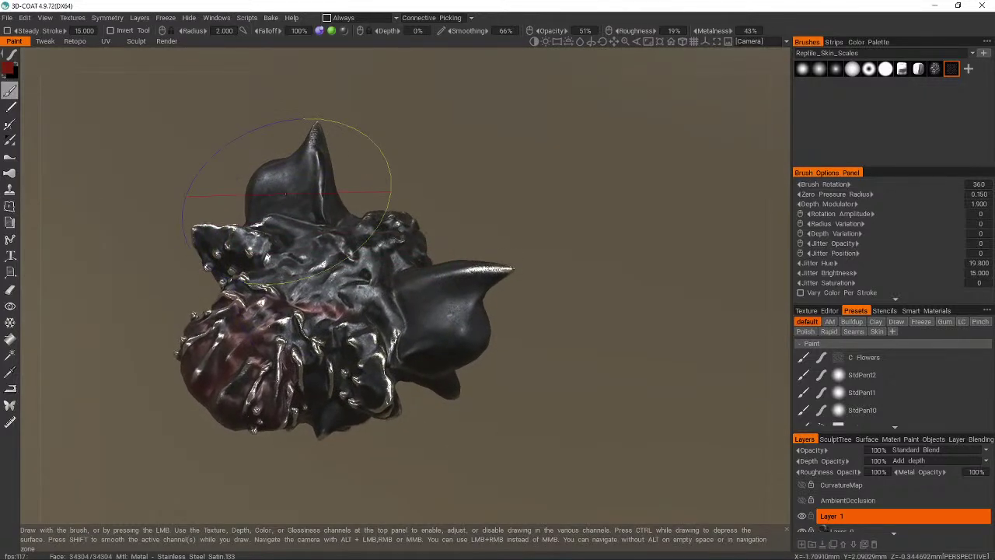
pyautogui.moveTo(439, 458)
pyautogui.mouseDown()
pyautogui.moveTo(336, 270)
pyautogui.moveTo(568, 368)
pyautogui.moveTo(531, 290)
pyautogui.moveTo(435, 241)
pyautogui.mouseUp()
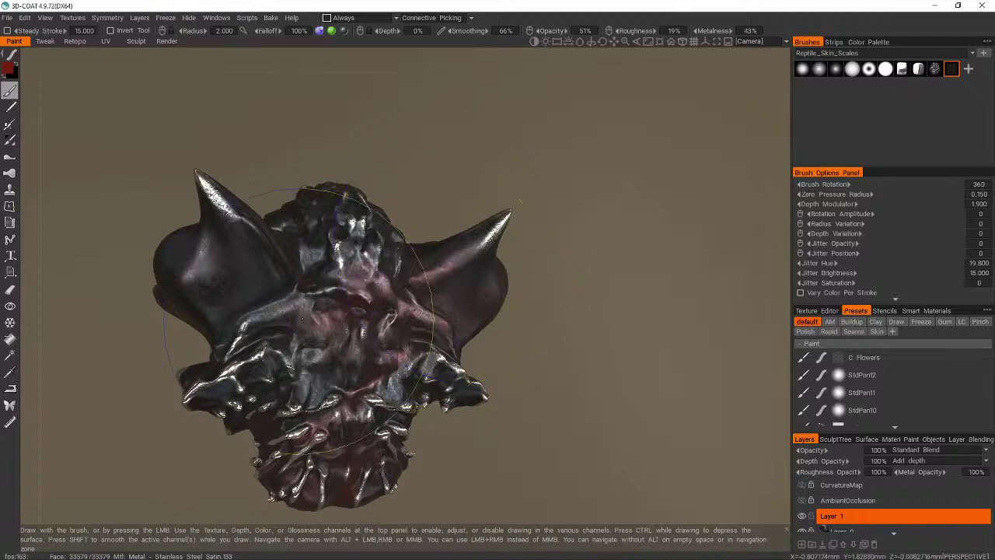
pyautogui.keyDown('alt'); pyautogui.moveTo(303, 319); pyautogui.dragTo(13, 204); pyautogui.keyUp('alt')
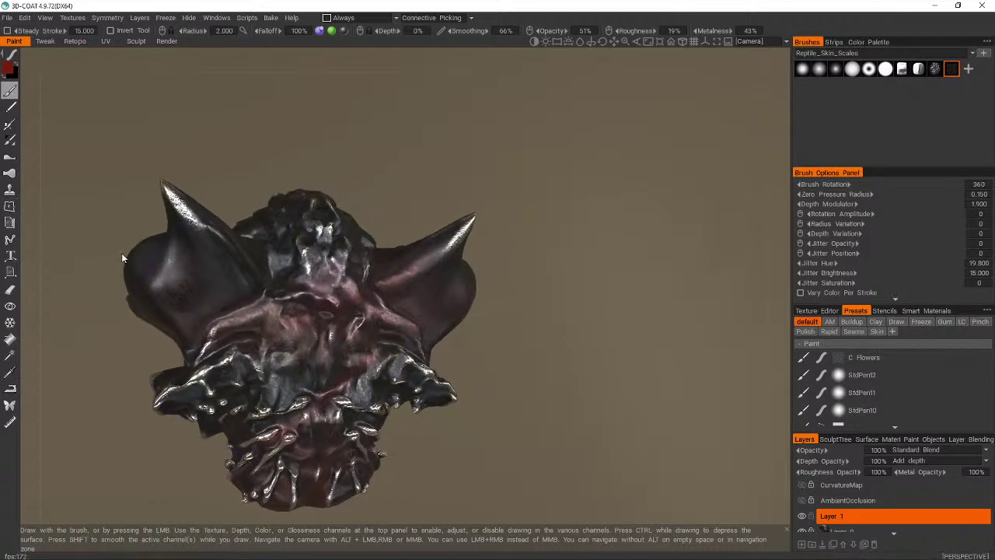
pyautogui.keyDown('alt'); pyautogui.moveTo(121, 253); pyautogui.dragTo(93, 233); pyautogui.keyUp('alt')
pyautogui.moveTo(302, 317)
pyautogui.keyDown('alt'); pyautogui.mouseDown()
pyautogui.moveTo(280, 237)
pyautogui.moveTo(178, 310)
pyautogui.moveTo(55, 331)
pyautogui.mouseUp(); pyautogui.keyUp('alt')
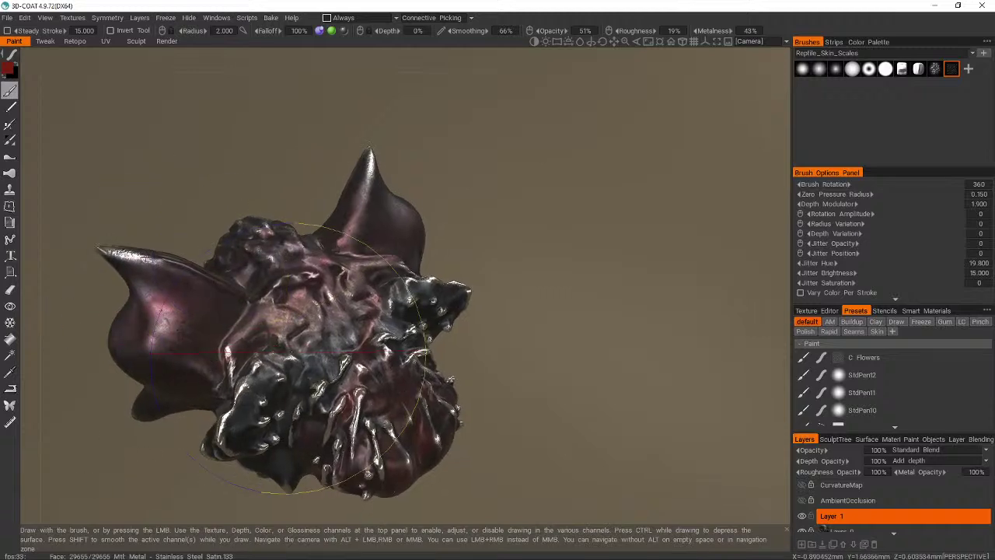
pyautogui.keyDown('alt'); pyautogui.moveTo(296, 315); pyautogui.dragTo(311, 332); pyautogui.keyUp('alt')
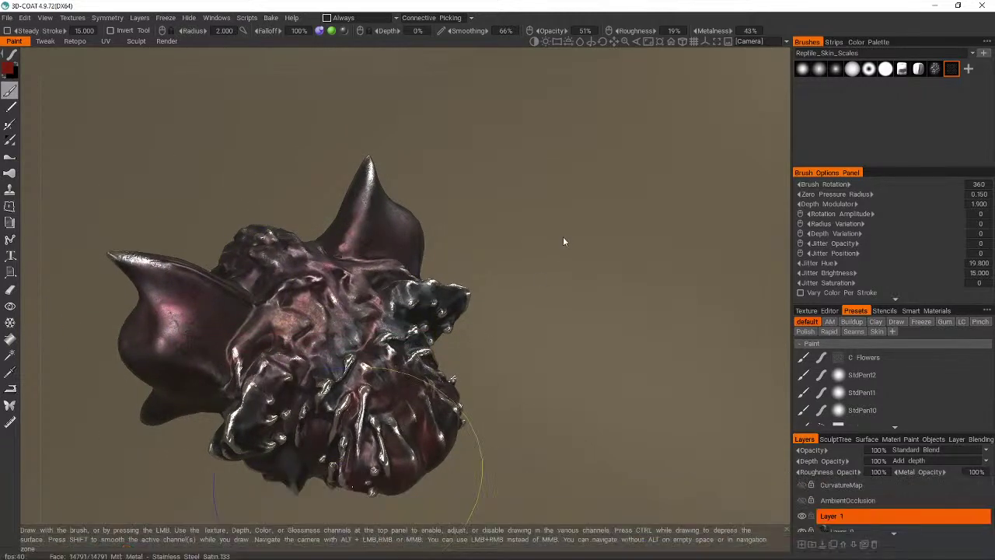
# - Extend the broad dark red coloring over the body's side folds and the rear of the model
pyautogui.moveTo(563, 236); pyautogui.dragTo(614, 250)
pyautogui.scroll(3, 610, 310)
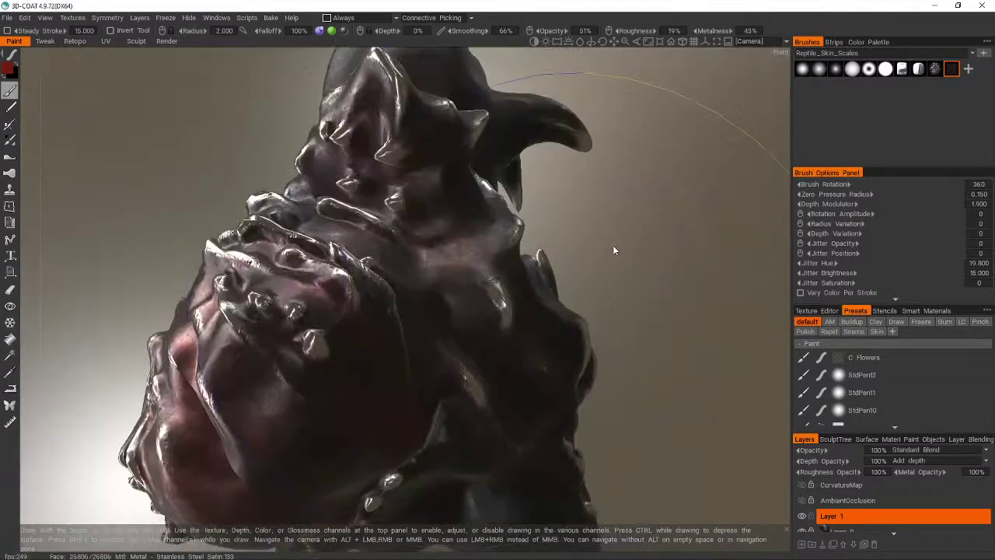
pyautogui.moveTo(718, 328); pyautogui.dragTo(714, 308)
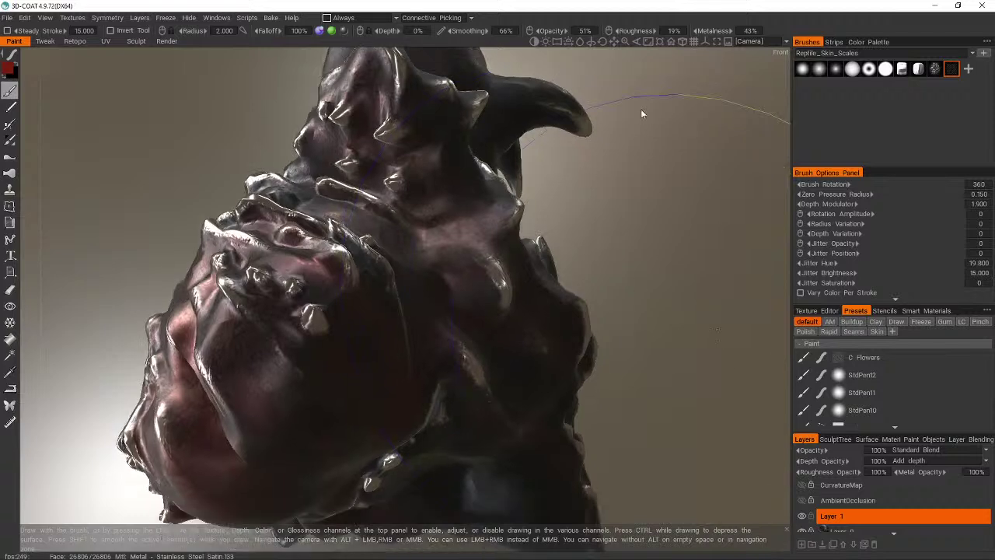
pyautogui.moveTo(641, 114)
pyautogui.keyDown('alt'); pyautogui.mouseDown()
pyautogui.moveTo(656, 199)
pyautogui.moveTo(493, 251)
pyautogui.moveTo(457, 344)
pyautogui.moveTo(552, 367)
pyautogui.moveTo(491, 283)
pyautogui.moveTo(397, 226)
pyautogui.moveTo(513, 300)
pyautogui.mouseUp(); pyautogui.keyUp('alt')
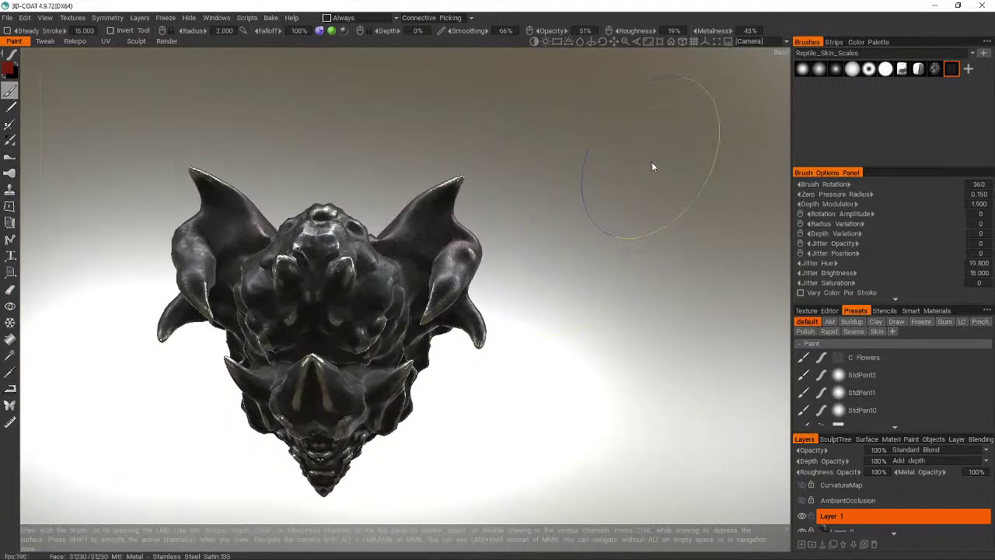
pyautogui.moveTo(653, 166); pyautogui.dragTo(671, 280)
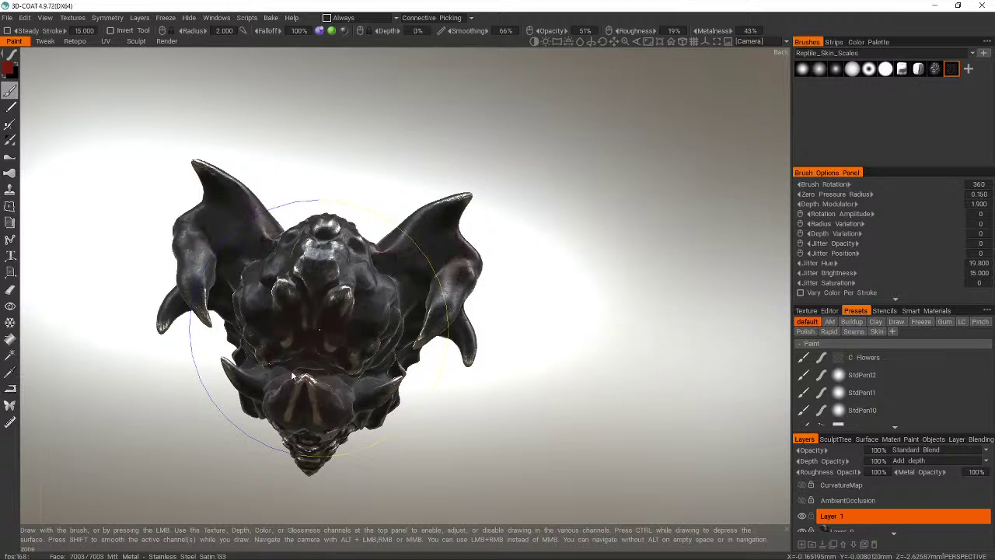
pyautogui.click(282, 262)
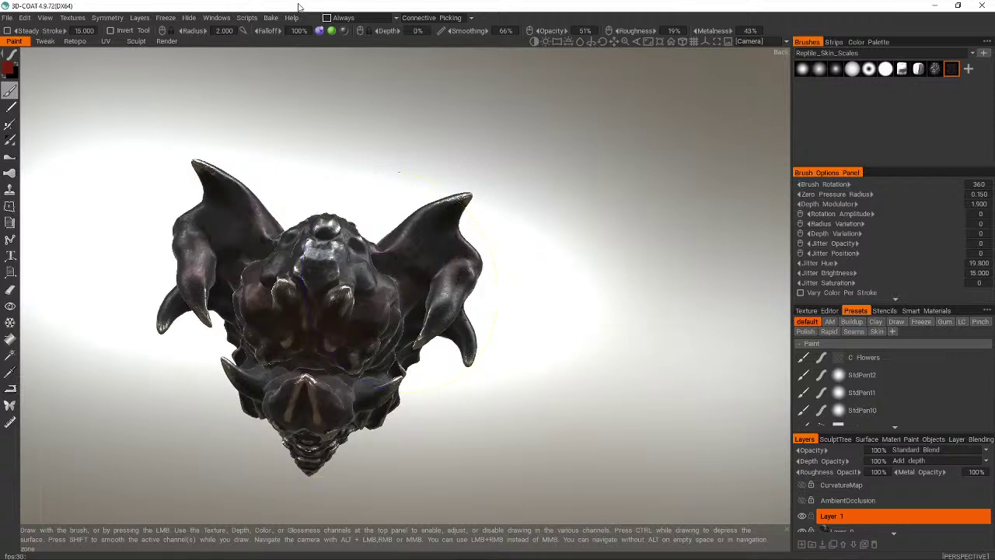
# - Reduce the brush radius to 0.486
pyautogui.click(224, 30)
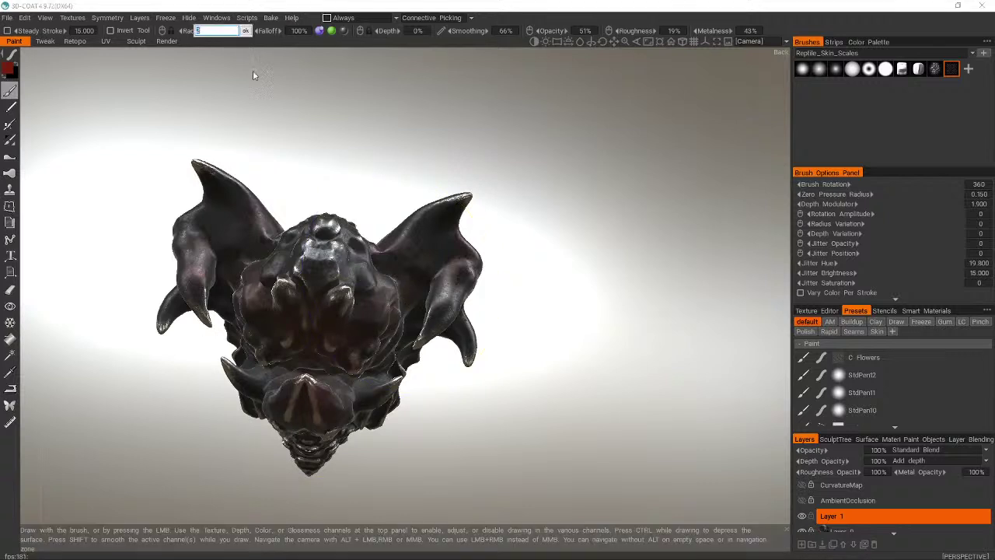
pyautogui.press('Return')
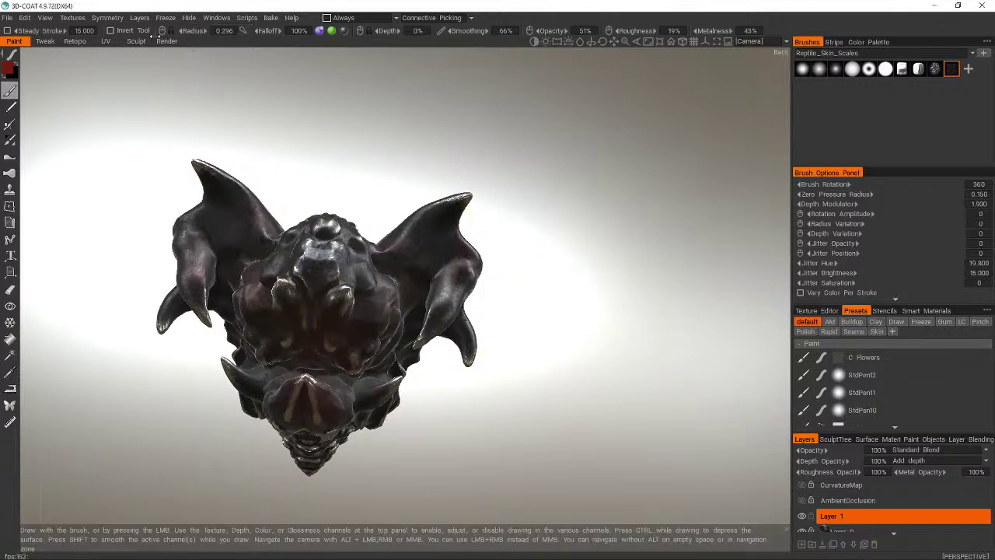
pyautogui.moveTo(621, 301); pyautogui.dragTo(544, 272)
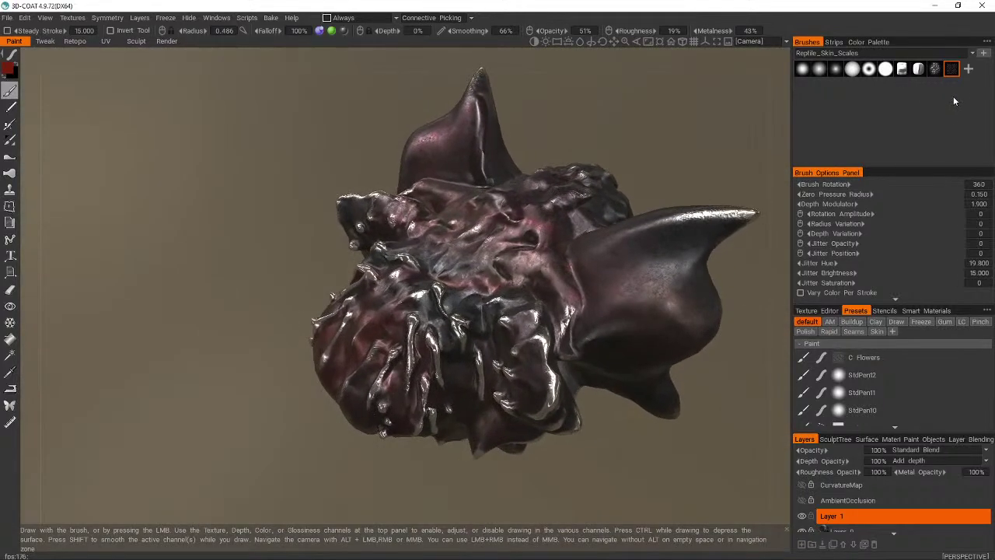
# - Load IndustrialAlpha61.png from the ZBrush 2021 Alphas folder as a new brush alpha
pyautogui.click(968, 70)
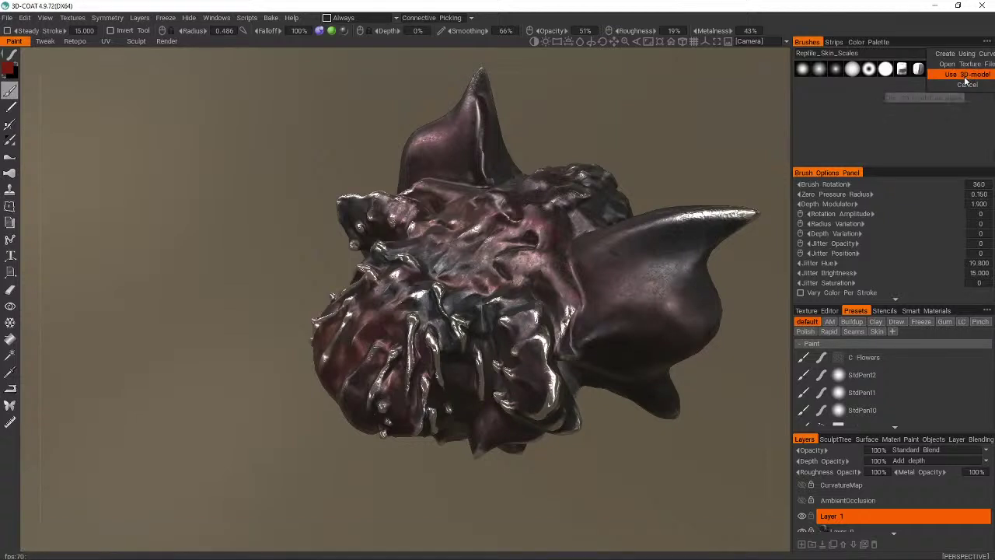
pyautogui.click(966, 66)
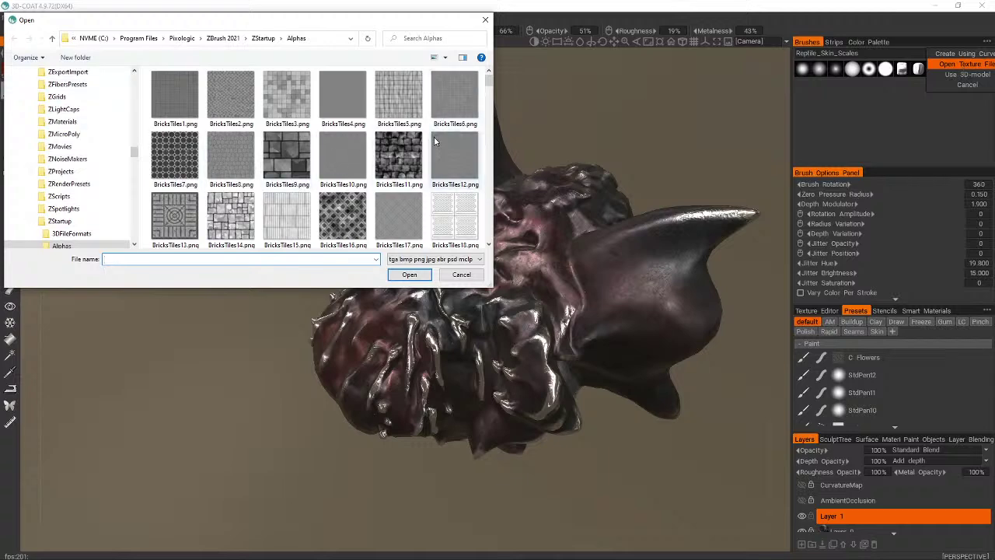
pyautogui.scroll(-5, 433, 163)
pyautogui.scroll(4, 433, 163)
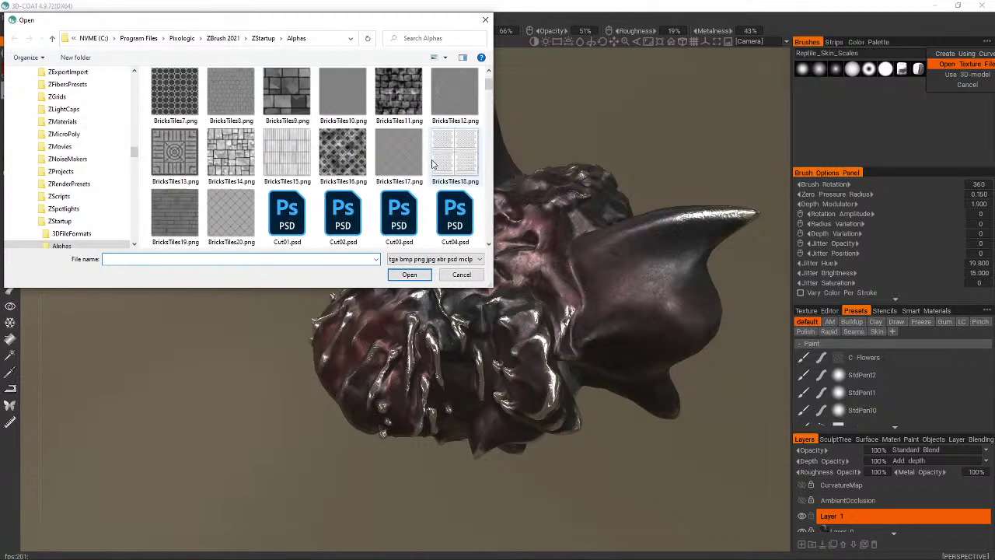
pyautogui.scroll(-10, 433, 164)
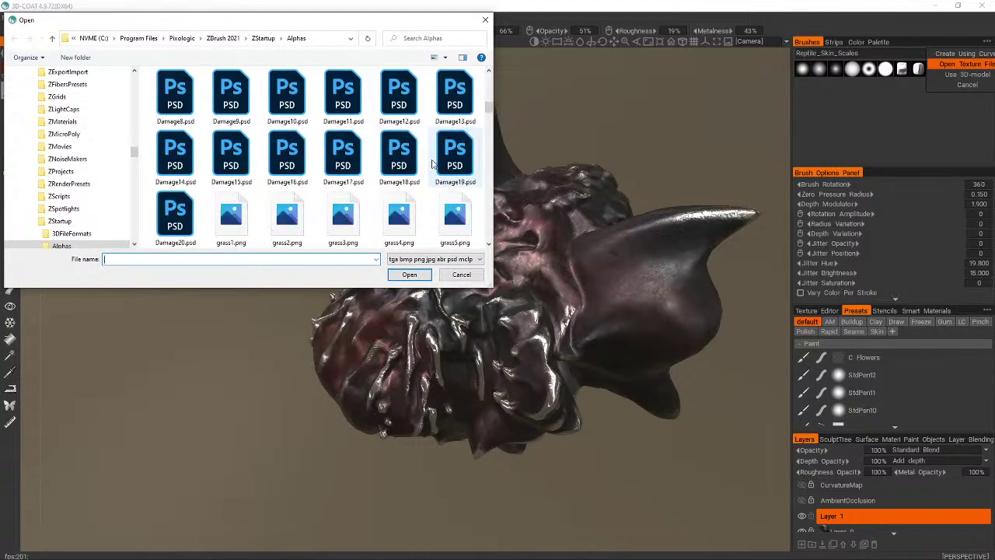
pyautogui.scroll(-3, 433, 163)
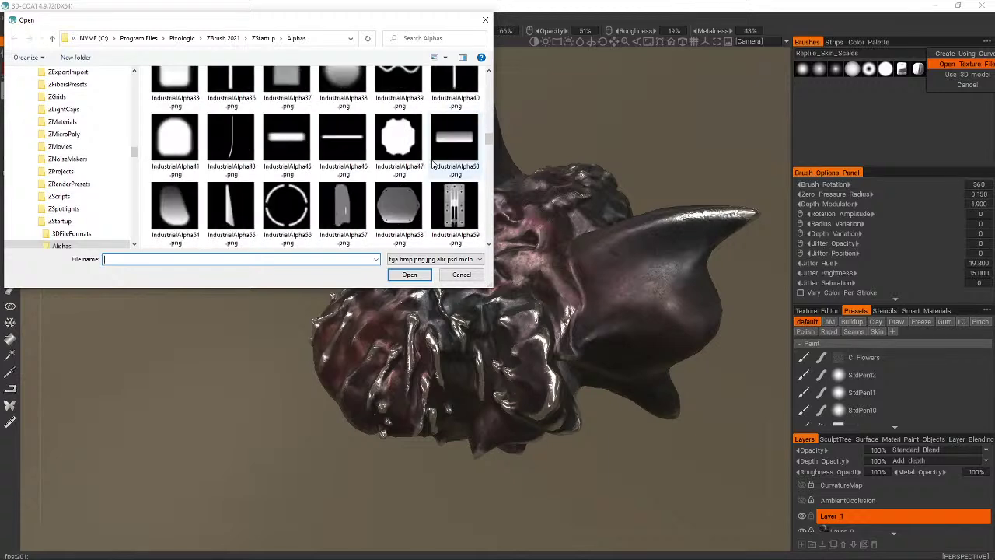
pyautogui.scroll(-3, 433, 163)
pyautogui.scroll(1, 433, 163)
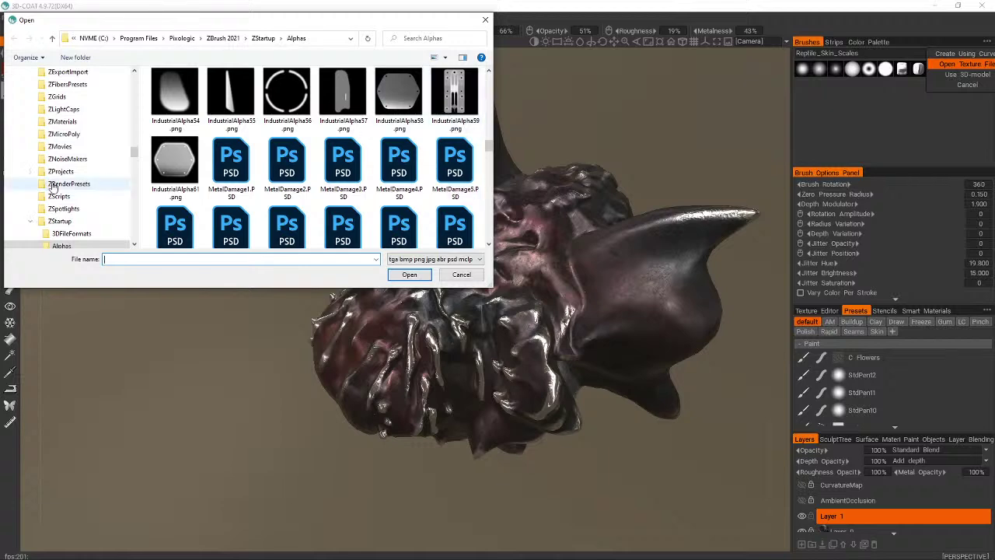
pyautogui.click(166, 166)
pyautogui.doubleClick(166, 166)
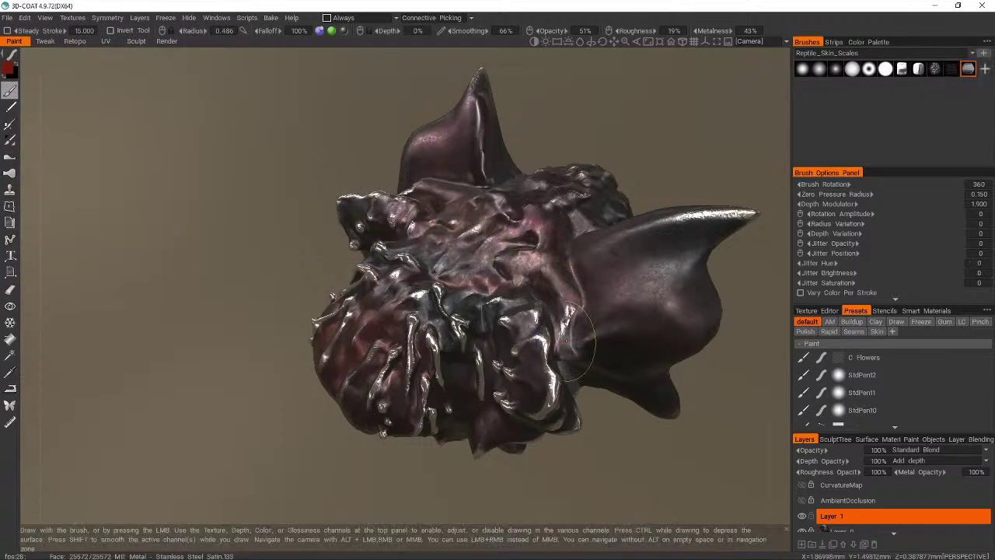
# - Set the paint color to a muted blue with hue 235, saturation 29% and lightness 40%
pyautogui.click(839, 41)
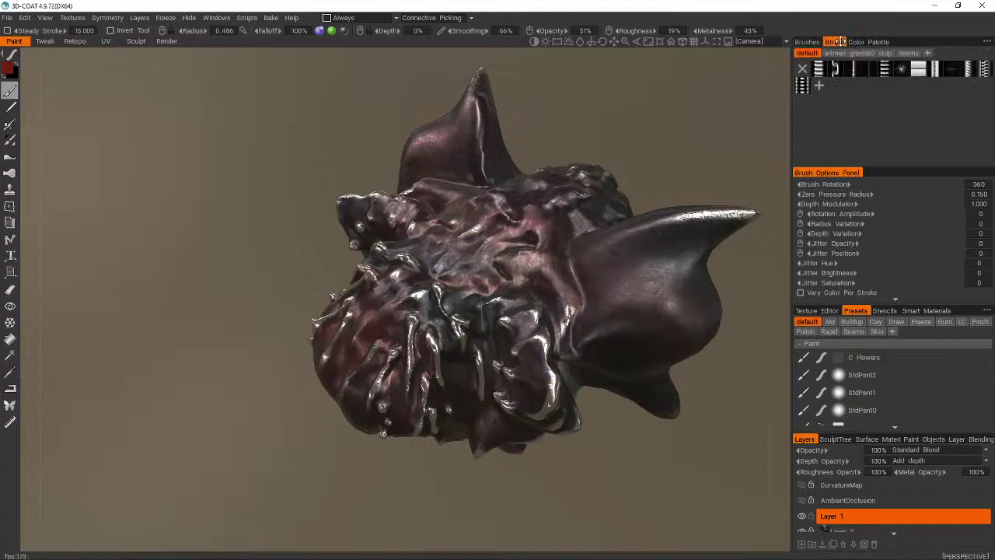
pyautogui.click(868, 41)
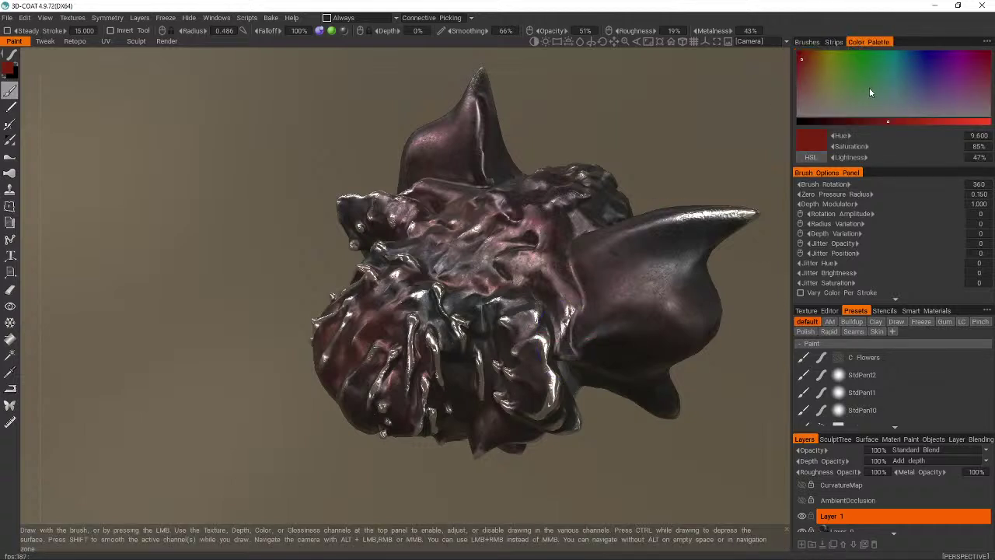
pyautogui.click(924, 87)
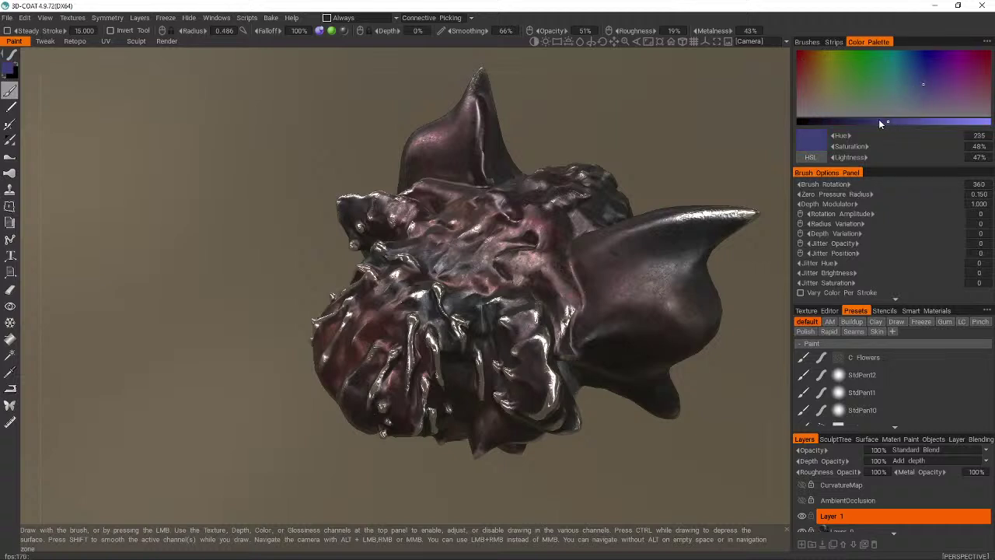
pyautogui.click(923, 101)
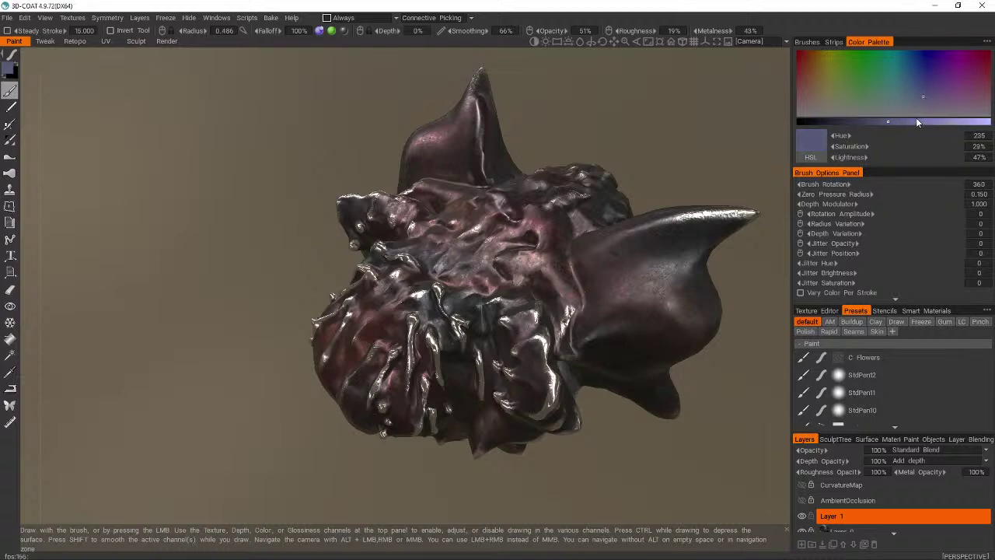
pyautogui.keyDown('alt'); pyautogui.moveTo(560, 280); pyautogui.dragTo(440, 250); pyautogui.keyUp('alt')
pyautogui.scroll(5, 459, 254)
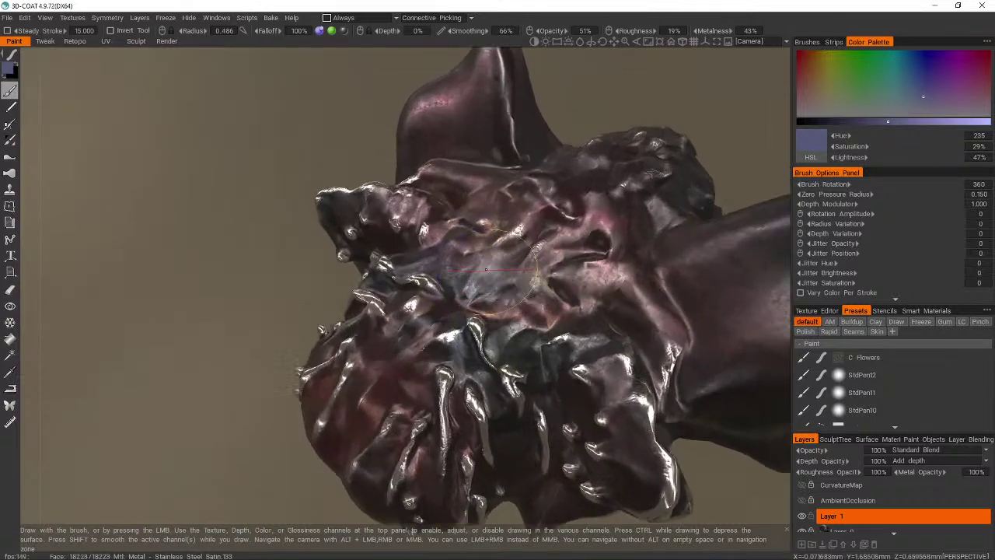
pyautogui.keyDown('alt'); pyautogui.moveTo(635, 389); pyautogui.dragTo(675, 260); pyautogui.keyUp('alt')
pyautogui.scroll(-5, 675, 260)
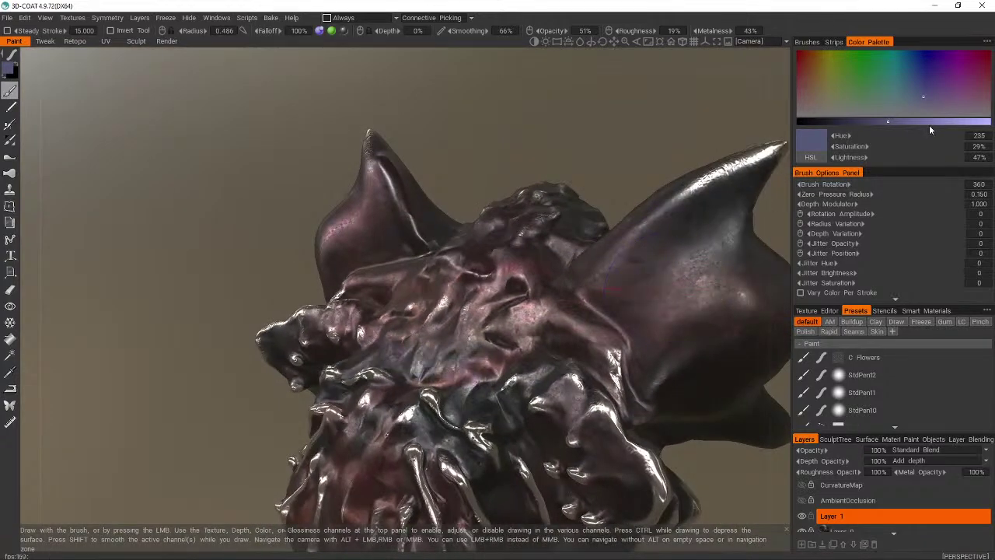
pyautogui.click(875, 122)
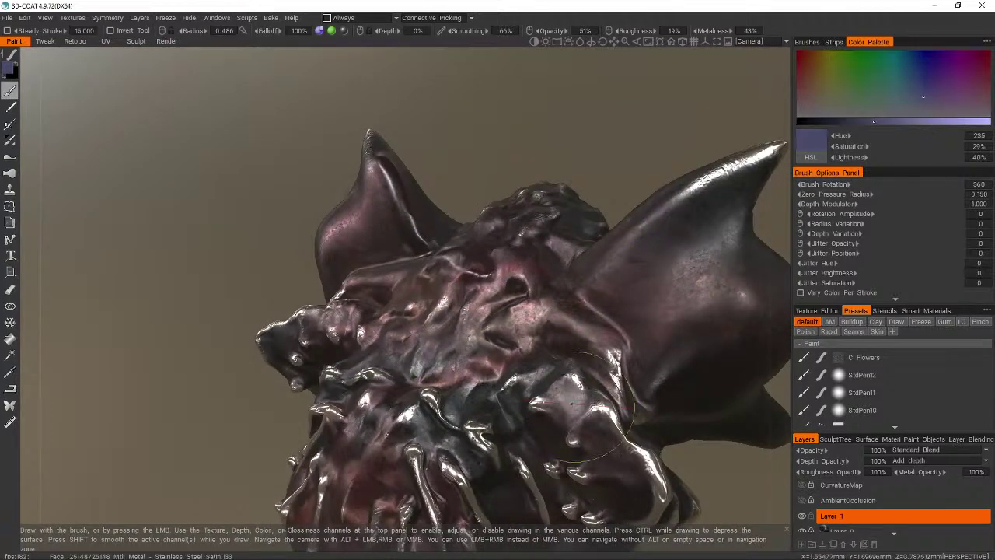
# - Try painting muted blue down the center of the creature's ridged face with brush roughness at 8%
pyautogui.keyDown('alt'); pyautogui.moveTo(499, 394); pyautogui.dragTo(639, 456); pyautogui.keyUp('alt')
pyautogui.hotkey('ctrl', 'z')
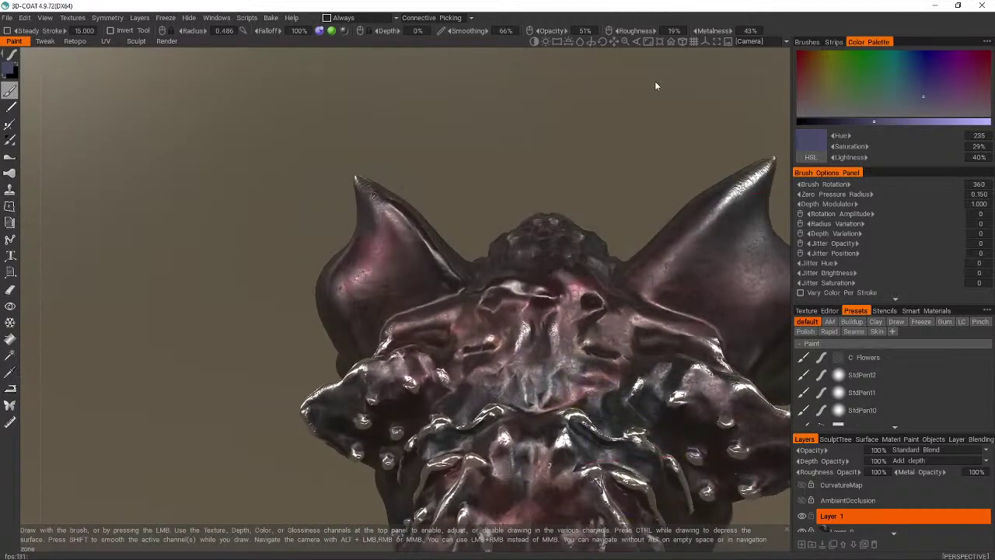
pyautogui.keyDown('alt'); pyautogui.moveTo(639, 284); pyautogui.dragTo(627, 205, button='middle'); pyautogui.keyUp('alt')
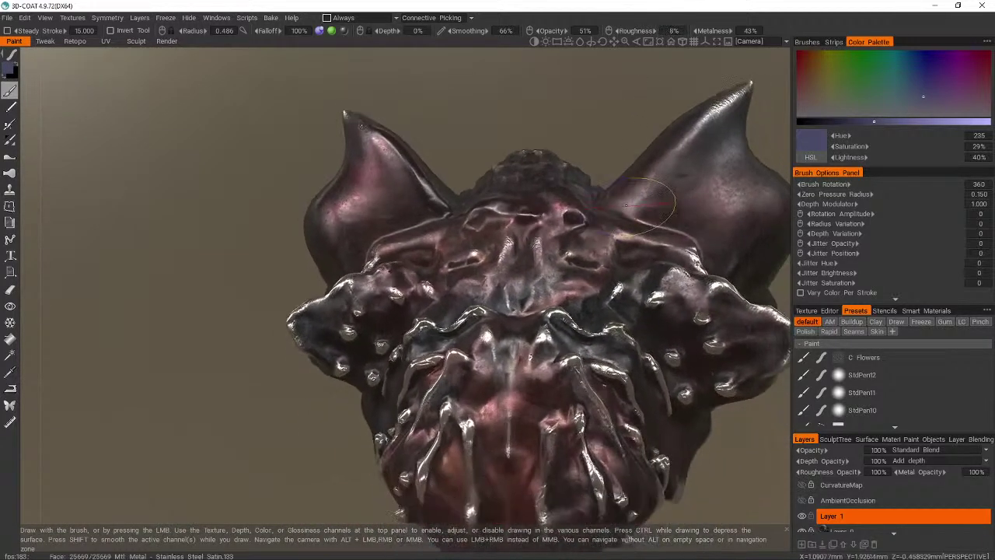
pyautogui.moveTo(565, 277)
pyautogui.keyDown('alt'); pyautogui.mouseDown()
pyautogui.moveTo(556, 264)
pyautogui.moveTo(523, 321)
pyautogui.mouseUp(); pyautogui.keyUp('alt')
pyautogui.moveTo(488, 253)
pyautogui.mouseDown()
pyautogui.moveTo(497, 280)
pyautogui.moveTo(596, 359)
pyautogui.mouseUp()
pyautogui.keyDown('alt'); pyautogui.moveTo(695, 159); pyautogui.dragTo(641, 231, button='right'); pyautogui.keyUp('alt')
pyautogui.scroll(5, 641, 232)
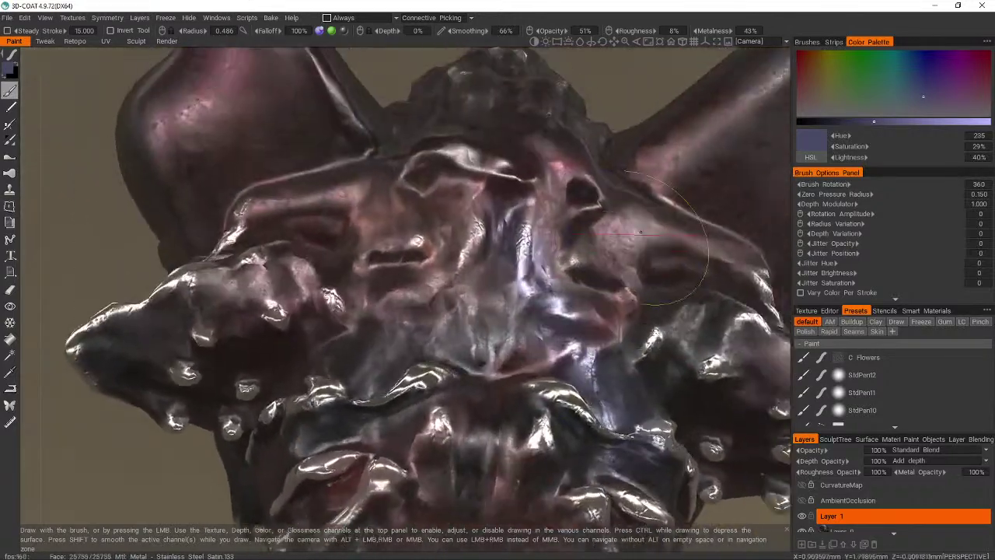
pyautogui.scroll(-5, 641, 232)
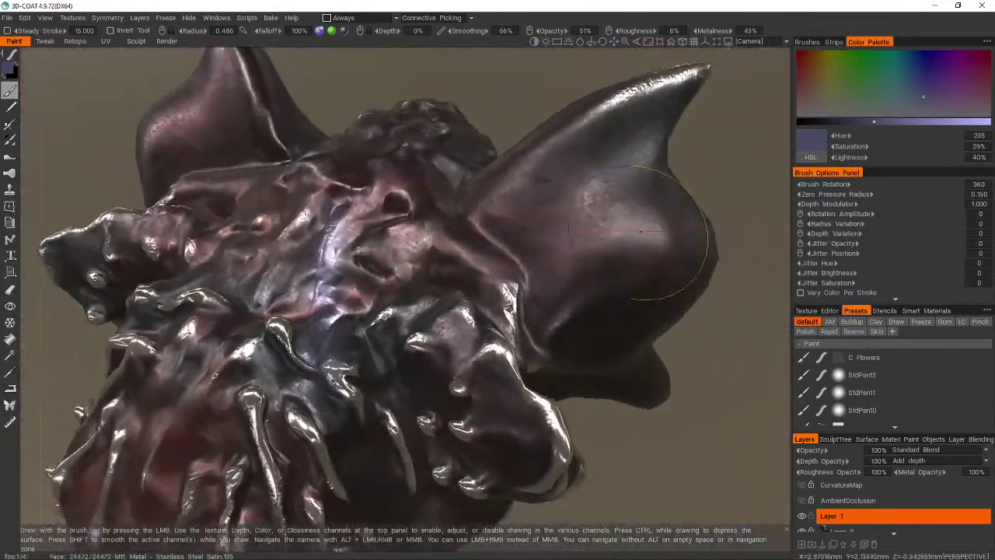
pyautogui.hotkey('ctrl', 'z')
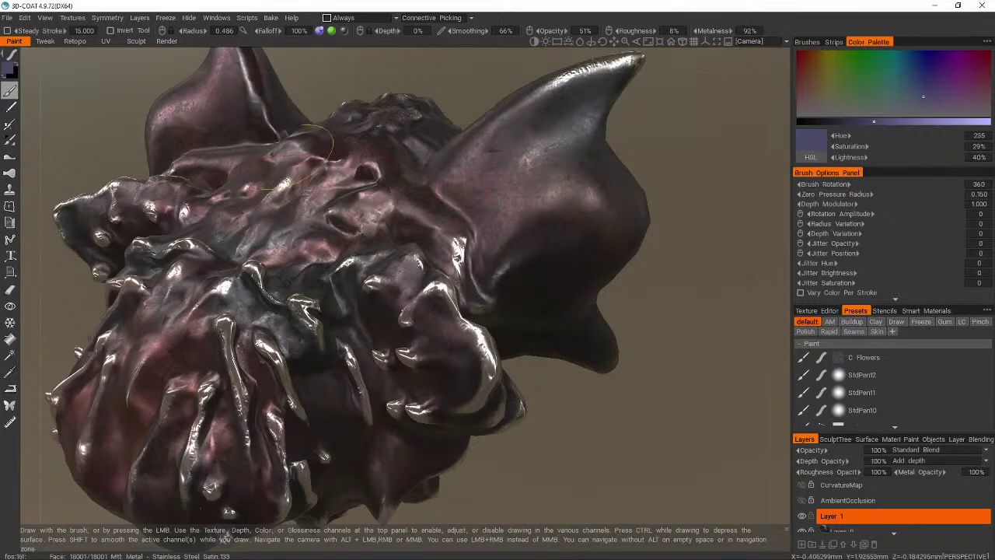
# - Set the brush metalness to 92% and try blue strokes on the ridged face, raising the roughness to 38%
pyautogui.moveTo(289, 153)
pyautogui.mouseDown()
pyautogui.moveTo(318, 239)
pyautogui.moveTo(396, 335)
pyautogui.mouseUp()
pyautogui.moveTo(407, 344)
pyautogui.keyDown('alt'); pyautogui.mouseDown()
pyautogui.moveTo(505, 322)
pyautogui.moveTo(522, 350)
pyautogui.moveTo(595, 286)
pyautogui.mouseUp(); pyautogui.keyUp('alt')
pyautogui.hotkey('ctrl', 'z')
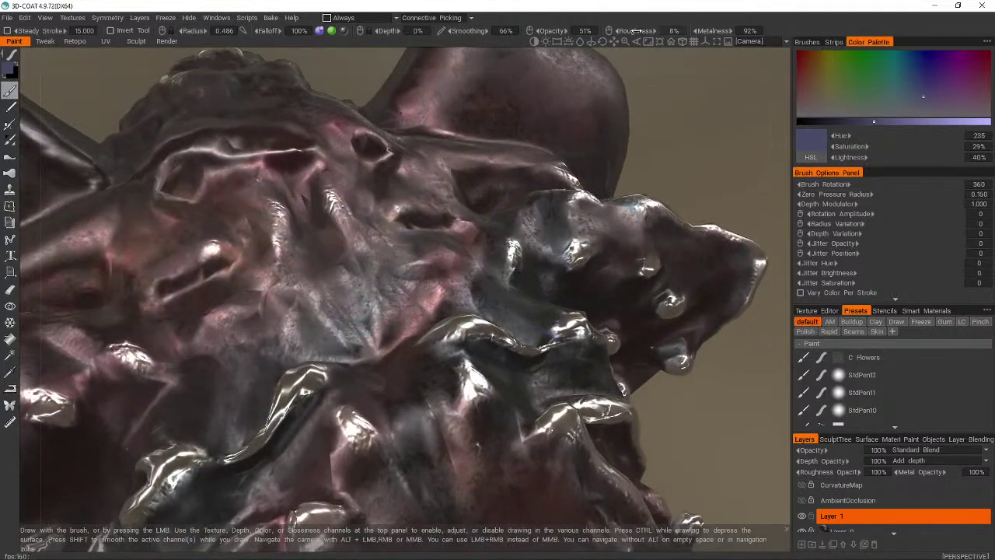
pyautogui.moveTo(315, 203)
pyautogui.mouseDown()
pyautogui.moveTo(398, 352)
pyautogui.moveTo(345, 242)
pyautogui.mouseUp()
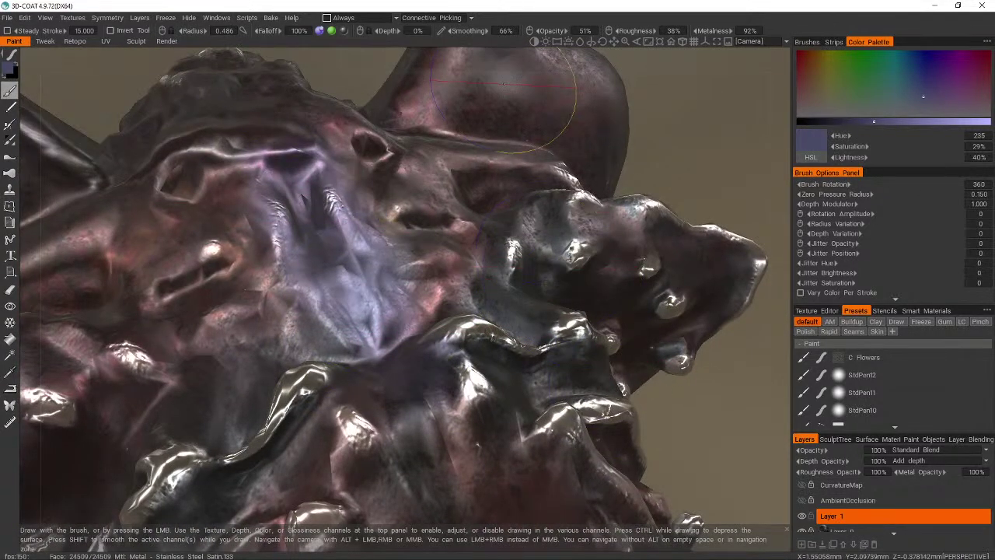
pyautogui.hotkey('ctrl', 'z')
# - Try blue strokes over the center of the face with brush opacity at 62% and again at 35%
pyautogui.moveTo(562, 32); pyautogui.dragTo(569, 31)
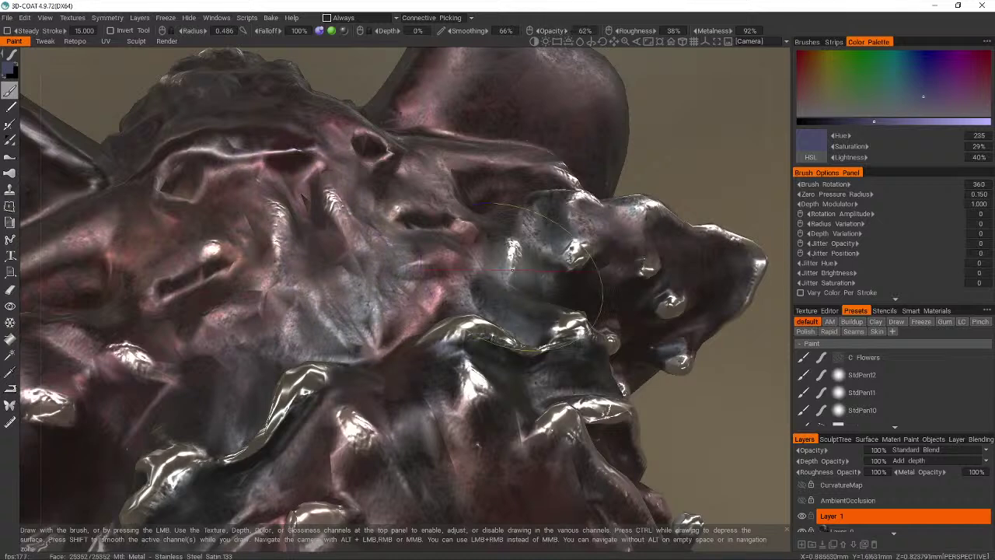
pyautogui.moveTo(299, 204)
pyautogui.mouseDown()
pyautogui.moveTo(408, 400)
pyautogui.moveTo(342, 242)
pyautogui.mouseUp()
pyautogui.hotkey('ctrl', 'z')
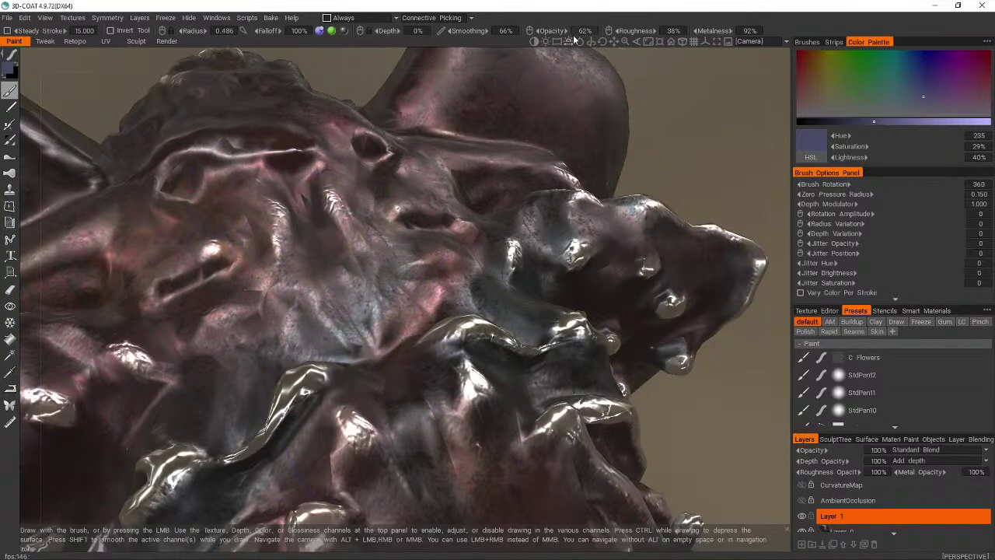
pyautogui.moveTo(537, 30); pyautogui.dragTo(530, 30)
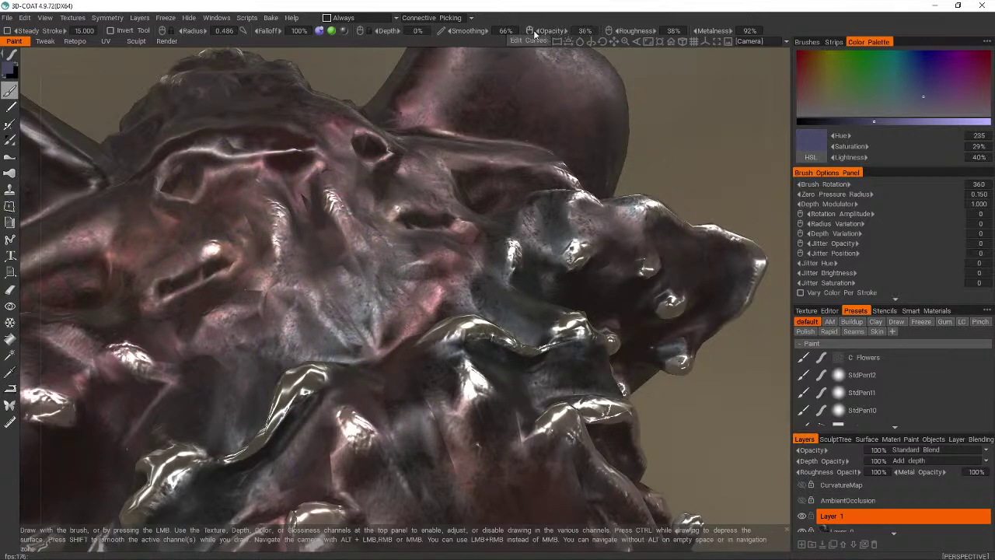
pyautogui.moveTo(320, 186); pyautogui.dragTo(413, 444)
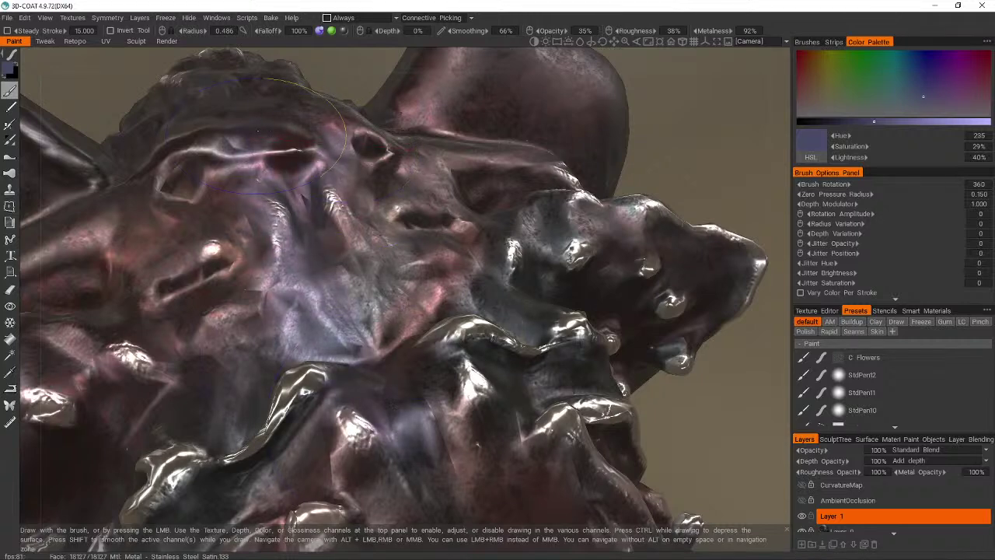
pyautogui.moveTo(615, 404)
pyautogui.keyDown('alt'); pyautogui.mouseDown()
pyautogui.moveTo(569, 402)
pyautogui.moveTo(466, 361)
pyautogui.mouseUp(); pyautogui.keyUp('alt')
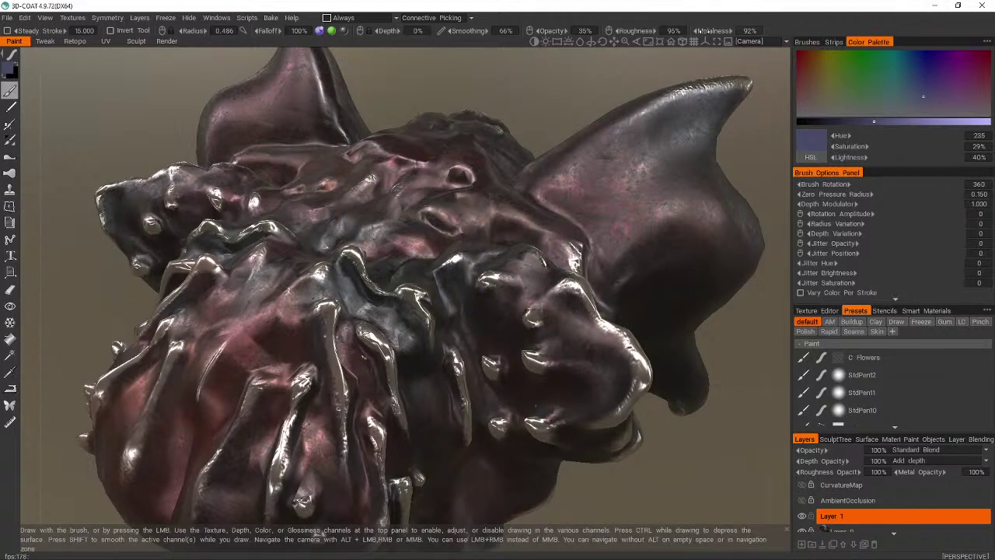
# - Test blue strokes on the ridged face at 70% roughness and again with the roughness set to 45%
pyautogui.moveTo(680, 34); pyautogui.dragTo(676, 34)
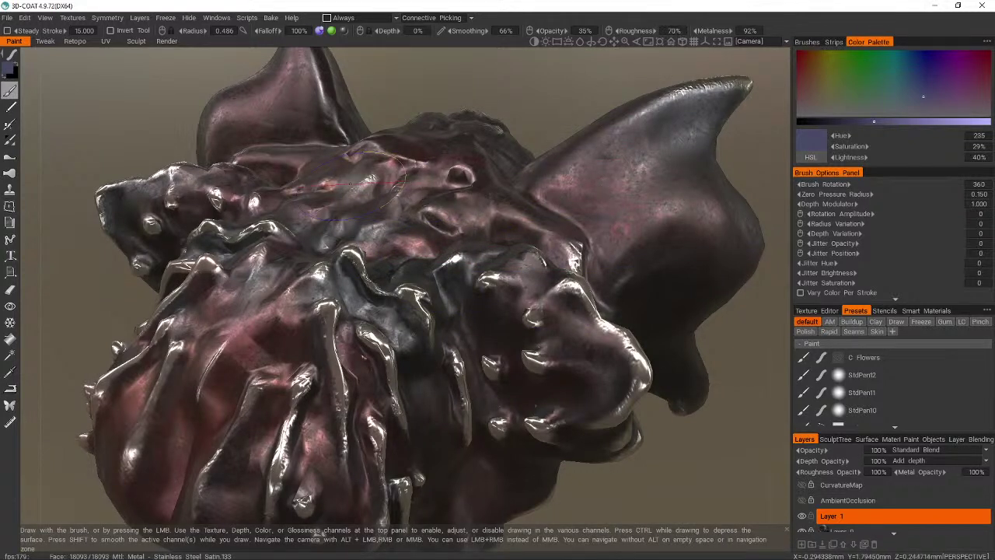
pyautogui.moveTo(366, 186)
pyautogui.mouseDown()
pyautogui.moveTo(427, 264)
pyautogui.moveTo(416, 257)
pyautogui.mouseUp()
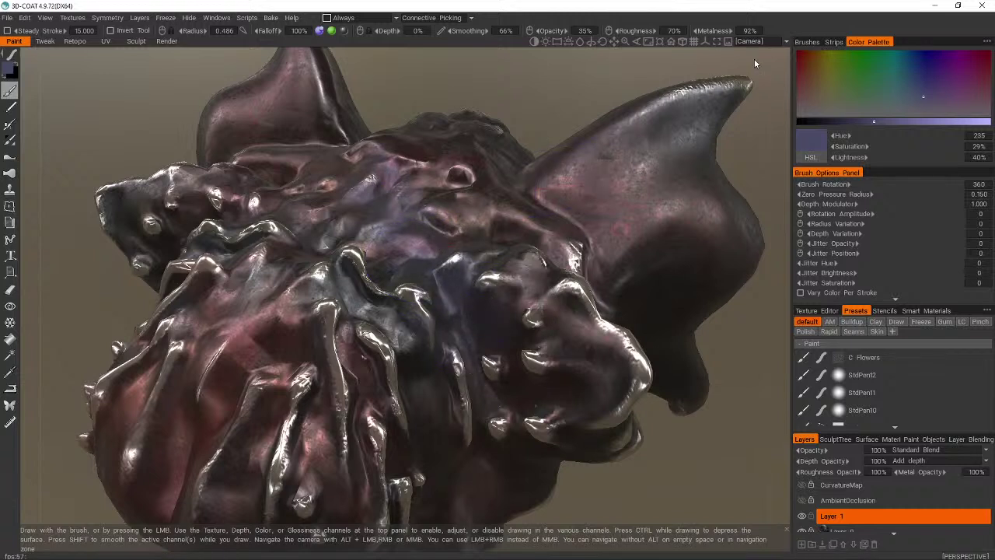
pyautogui.hotkey('ctrl', 'z')
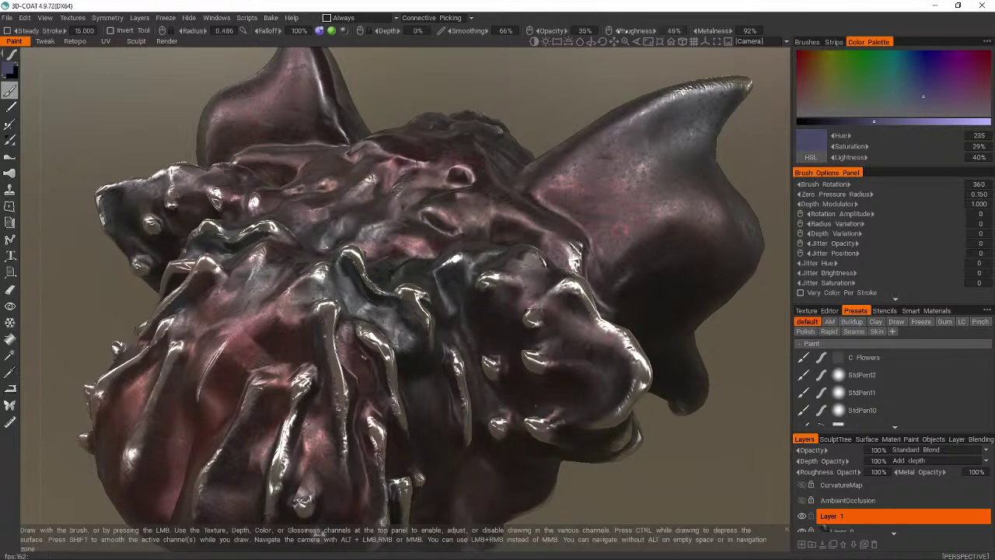
pyautogui.moveTo(624, 31); pyautogui.dragTo(621, 32)
pyautogui.moveTo(426, 275)
pyautogui.mouseDown()
pyautogui.moveTo(384, 238)
pyautogui.moveTo(444, 318)
pyautogui.moveTo(438, 214)
pyautogui.mouseUp()
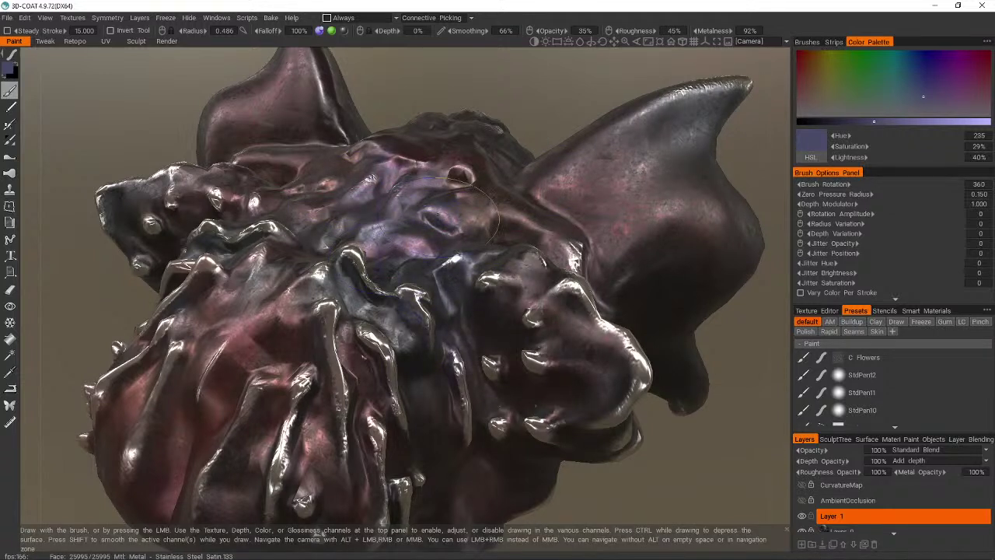
pyautogui.hotkey('ctrl', 'z')
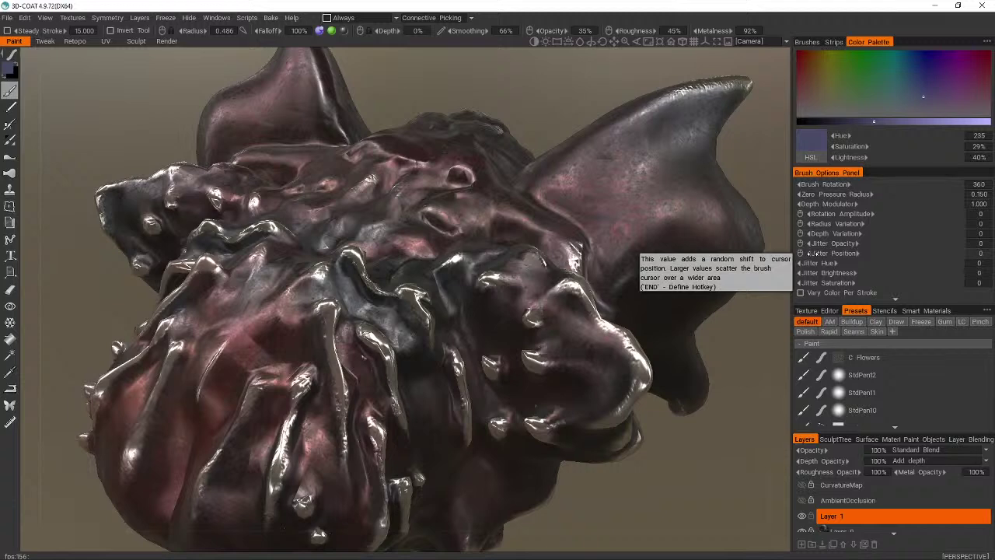
# - Raise the brush opacity to 49% and try painting muted blue over the large side horn, undoing the stroke
pyautogui.moveTo(742, 311); pyautogui.dragTo(692, 288)
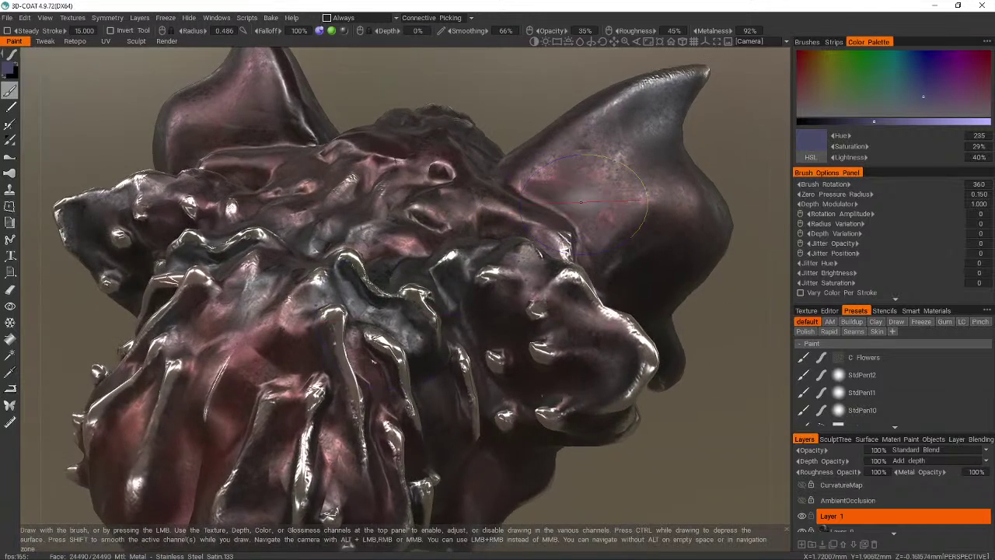
pyautogui.moveTo(692, 287); pyautogui.dragTo(691, 234, button='right')
pyautogui.moveTo(615, 185)
pyautogui.keyDown('alt'); pyautogui.mouseDown()
pyautogui.moveTo(610, 249)
pyautogui.moveTo(587, 209)
pyautogui.mouseUp(); pyautogui.keyUp('alt')
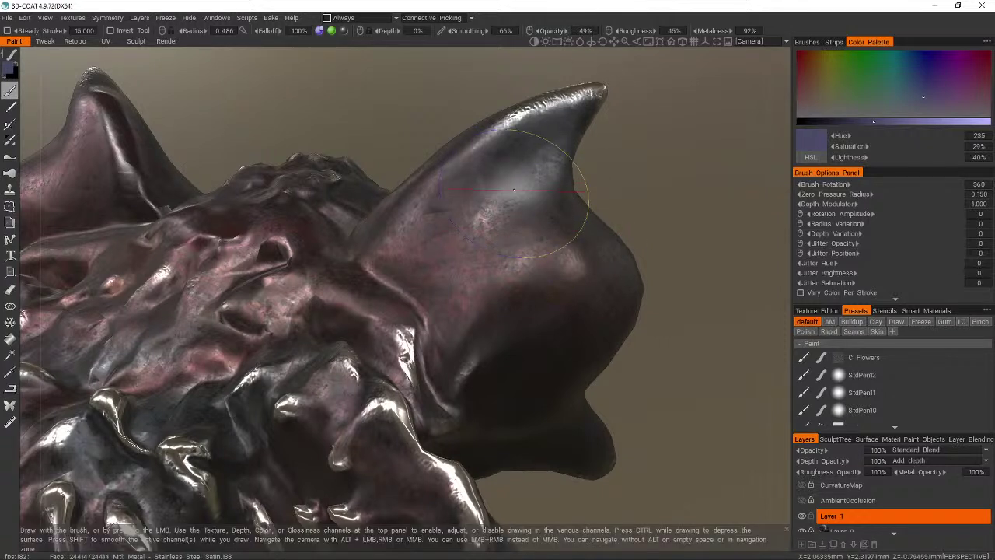
pyautogui.moveTo(515, 204)
pyautogui.mouseDown()
pyautogui.moveTo(523, 326)
pyautogui.moveTo(544, 169)
pyautogui.mouseUp()
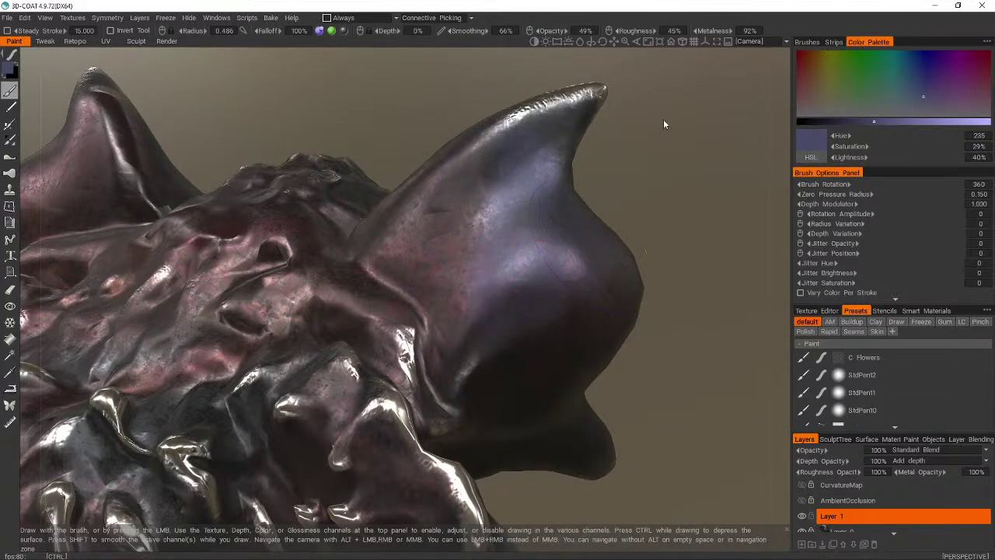
pyautogui.hotkey('ctrl', 'z')
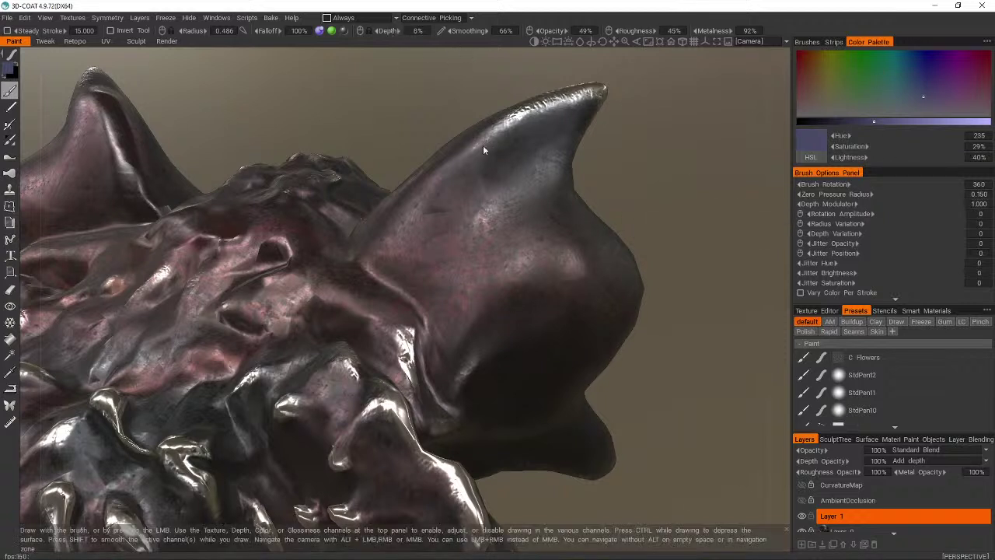
# - Try blue strokes down the large side horn, lowering the brush depth to 1% and raising smoothing to 100%, and undo them
pyautogui.moveTo(483, 149)
pyautogui.mouseDown()
pyautogui.moveTo(494, 217)
pyautogui.moveTo(544, 171)
pyautogui.moveTo(591, 295)
pyautogui.moveTo(599, 269)
pyautogui.mouseUp()
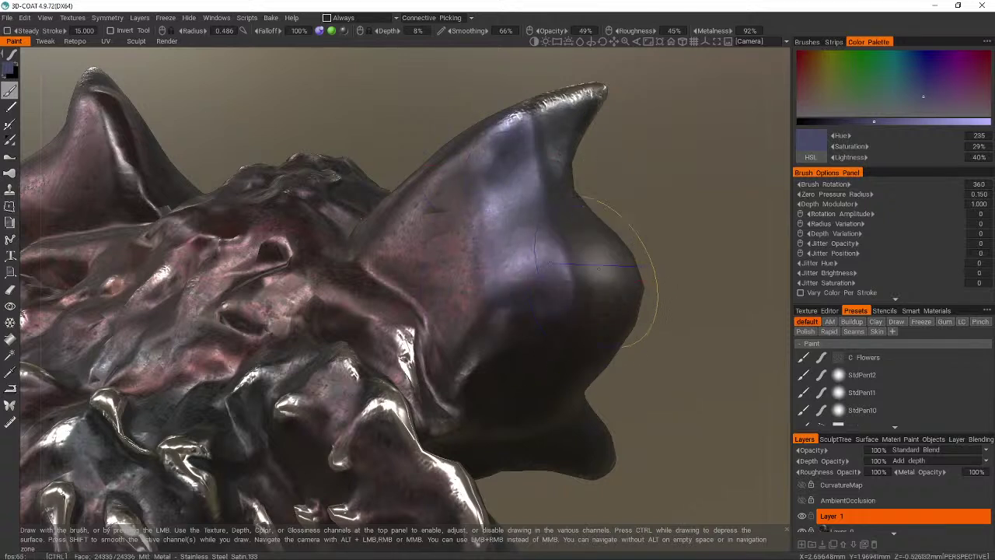
pyautogui.hotkey('ctrl', 'z')
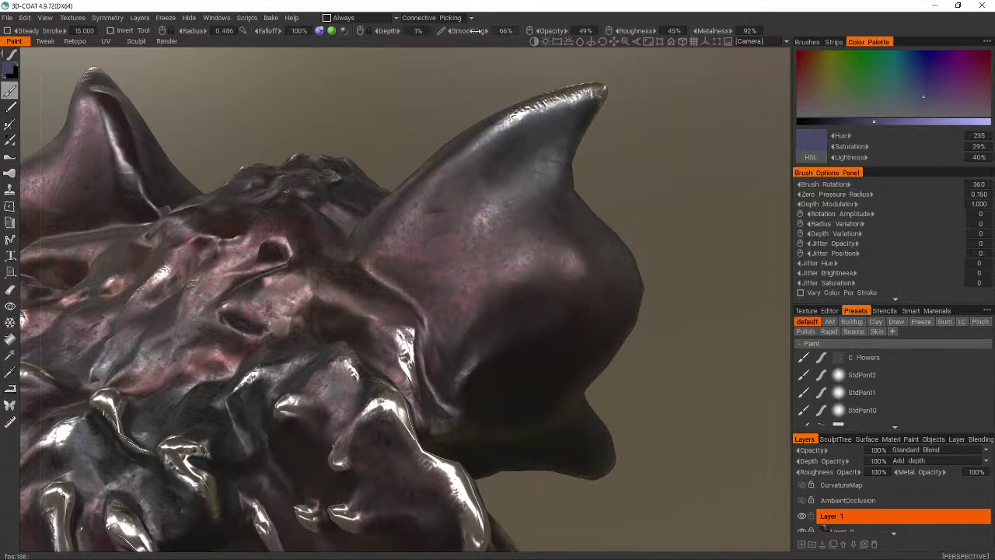
pyautogui.moveTo(510, 36); pyautogui.dragTo(517, 37)
pyautogui.moveTo(533, 147)
pyautogui.mouseDown()
pyautogui.moveTo(506, 345)
pyautogui.moveTo(522, 204)
pyautogui.mouseUp()
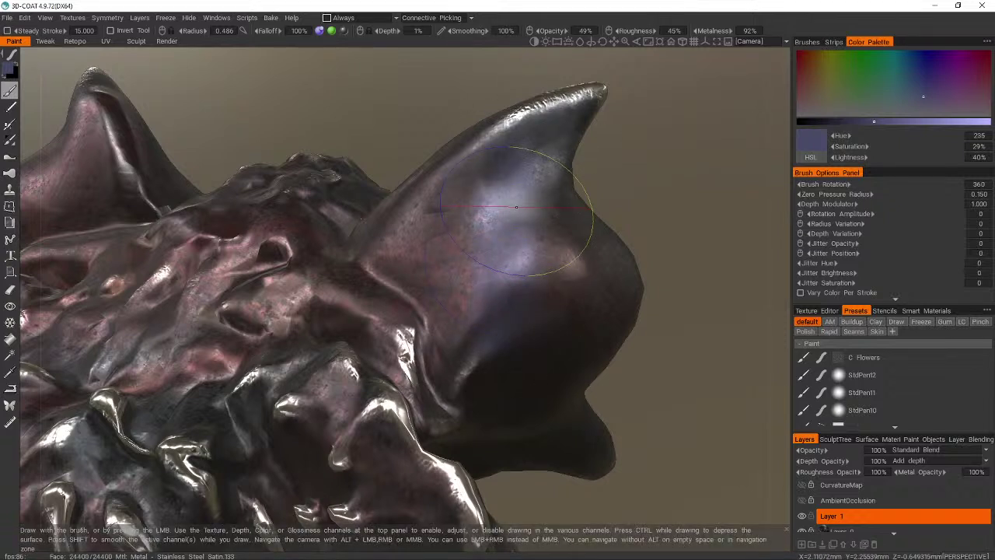
pyautogui.hotkey('ctrl', 'z')
# - Test blue strokes on the side horn with brush smoothing at 16% and again at 0%, undoing each one
pyautogui.moveTo(482, 31); pyautogui.dragTo(391, 40)
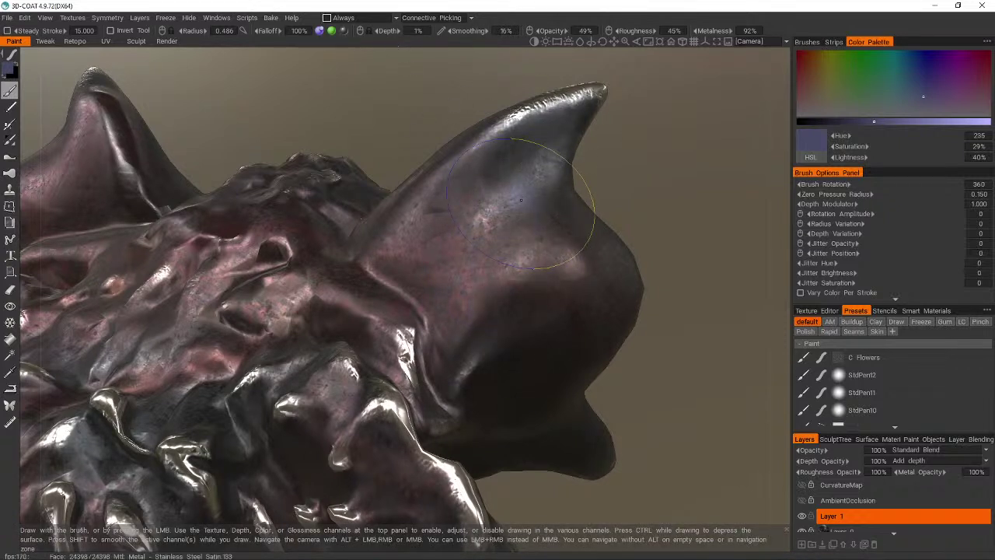
pyautogui.moveTo(530, 208); pyautogui.dragTo(533, 337)
pyautogui.hotkey('ctrl', 'z')
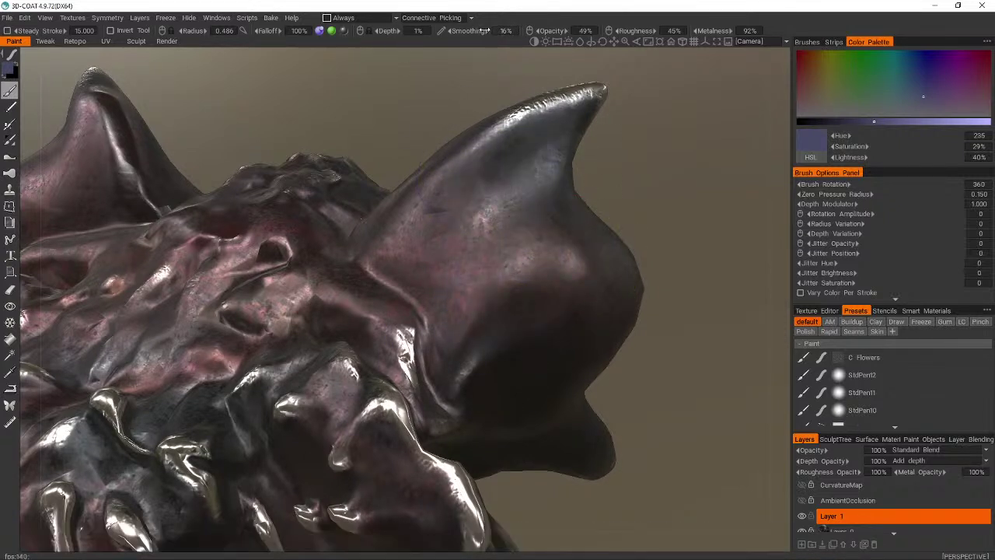
pyautogui.moveTo(555, 200); pyautogui.dragTo(509, 212)
pyautogui.hotkey('ctrl', 'z')
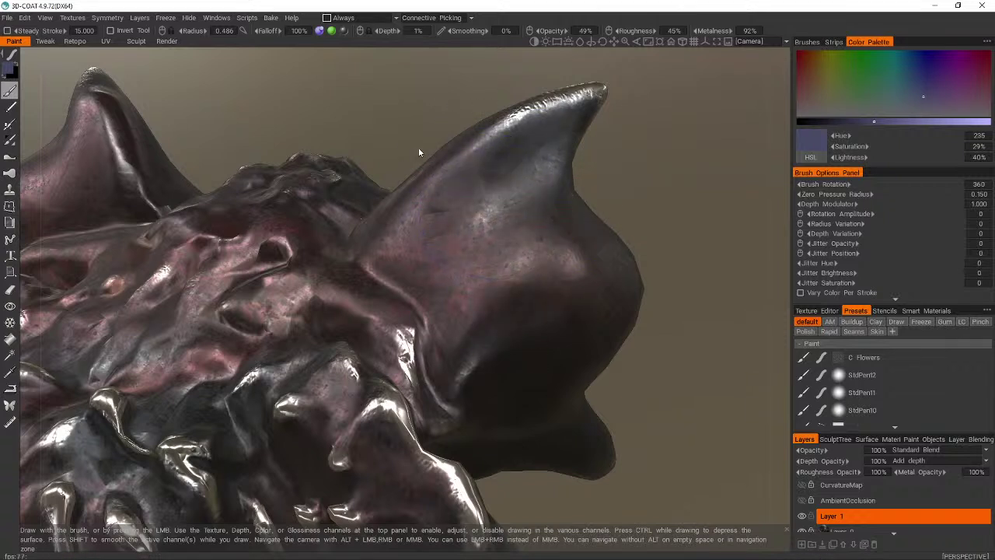
# - Test blue strokes on the side horn with the brush falloff at 1%, 13% and 32%, undoing each attempt
pyautogui.moveTo(237, 41); pyautogui.dragTo(167, 41)
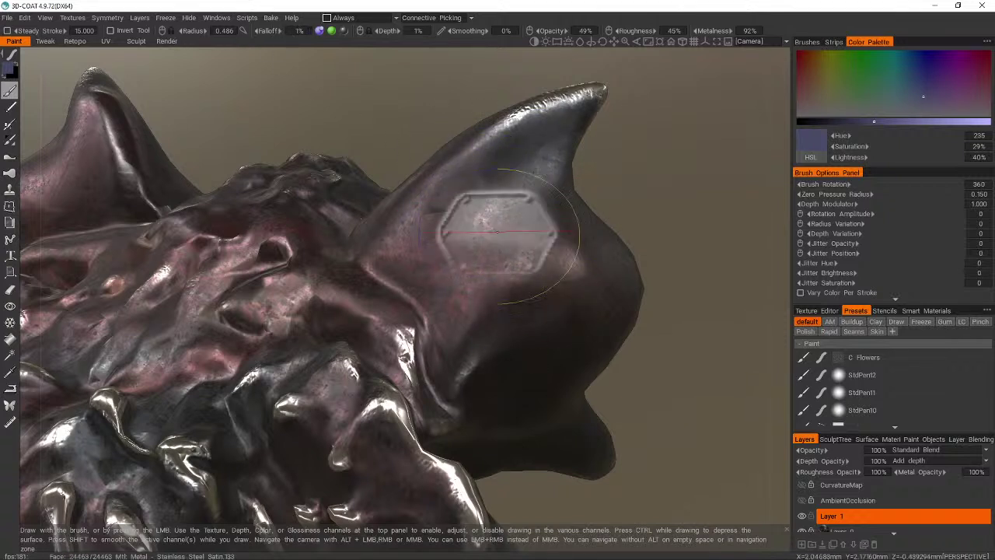
pyautogui.moveTo(501, 208); pyautogui.dragTo(531, 312)
pyautogui.hotkey('ctrl', 'z')
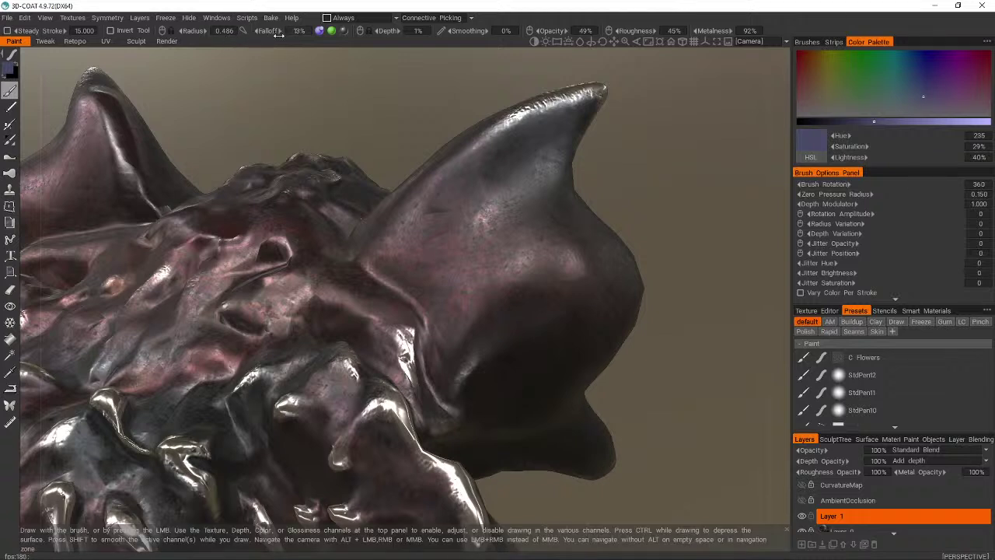
pyautogui.click(533, 210)
pyautogui.hotkey('ctrl', 'z')
pyautogui.moveTo(575, 241)
pyautogui.mouseDown()
pyautogui.moveTo(545, 178)
pyautogui.moveTo(444, 233)
pyautogui.moveTo(500, 333)
pyautogui.moveTo(595, 339)
pyautogui.mouseUp()
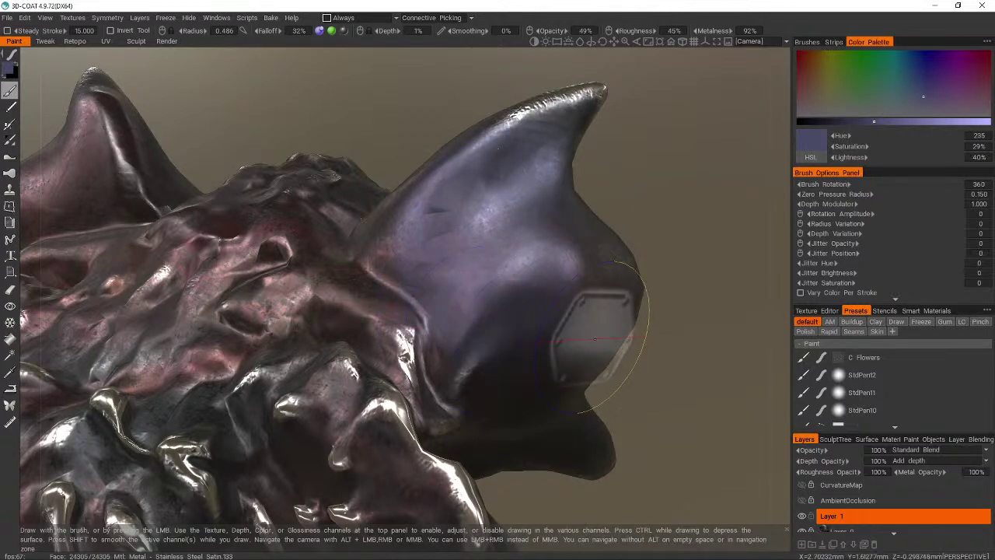
pyautogui.hotkey('ctrl', 'z')
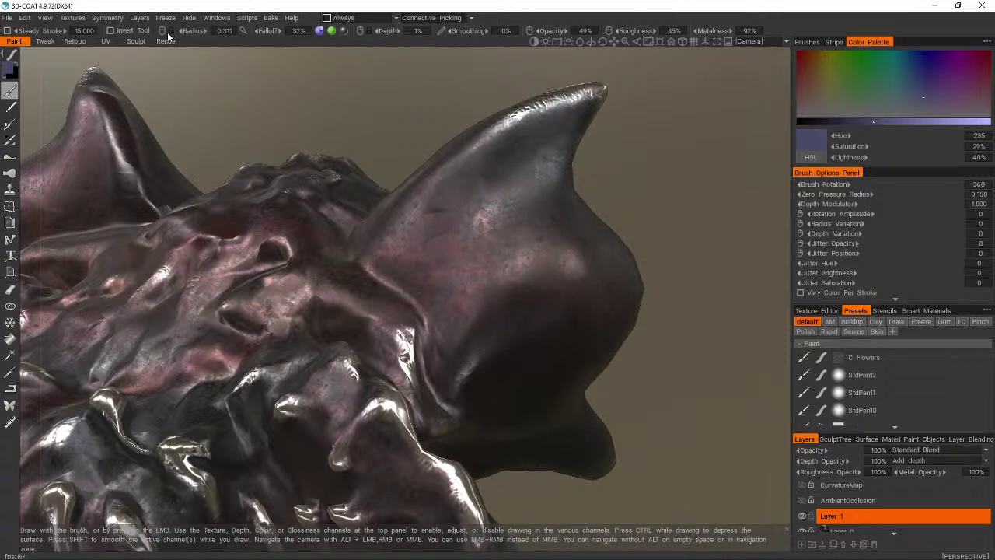
# - Reduce the brush radius to 0.231, try blue strokes down the middle of the side horn, and undo them
pyautogui.moveTo(168, 35); pyautogui.dragTo(152, 36)
pyautogui.moveTo(493, 208)
pyautogui.mouseDown()
pyautogui.moveTo(498, 215)
pyautogui.moveTo(509, 195)
pyautogui.moveTo(519, 302)
pyautogui.moveTo(574, 191)
pyautogui.moveTo(551, 331)
pyautogui.mouseUp()
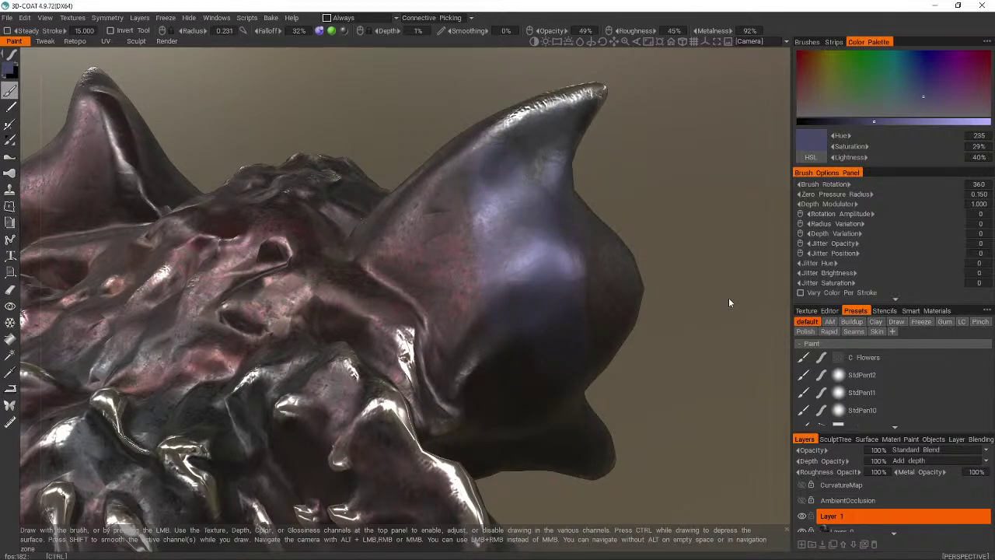
pyautogui.hotkey('ctrl', 'z')
pyautogui.hotkey('ctrl', 'z')
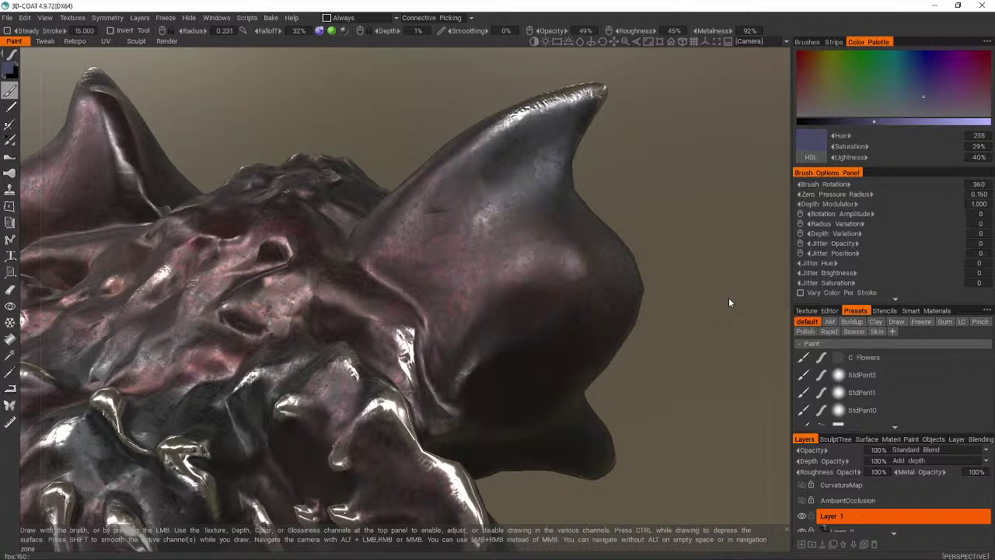
pyautogui.click(807, 41)
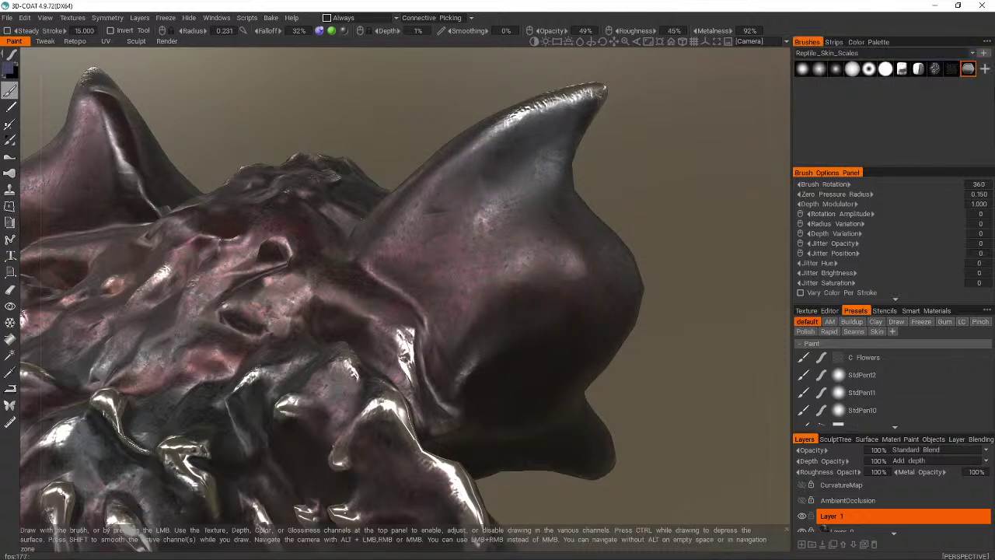
pyautogui.rightClick(972, 70)
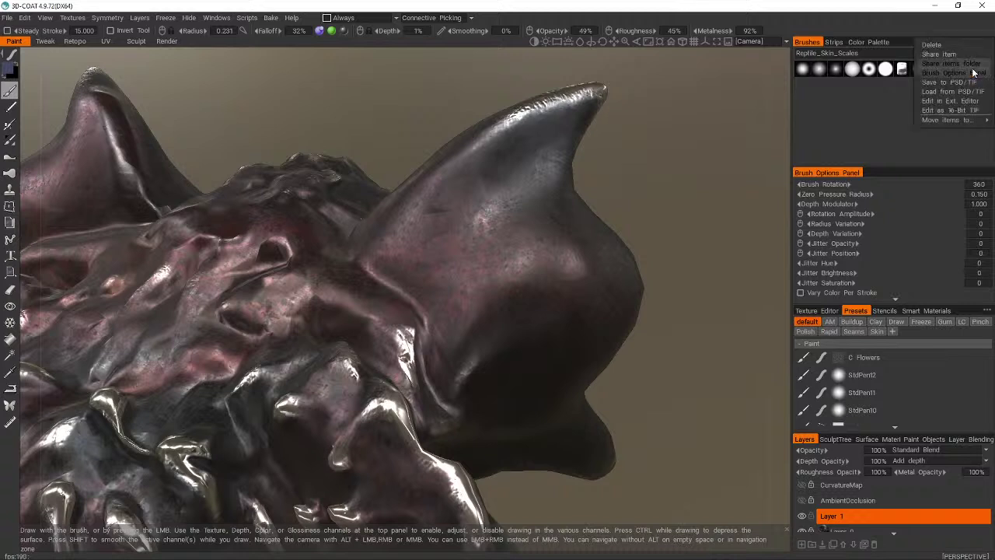
pyautogui.click(956, 45)
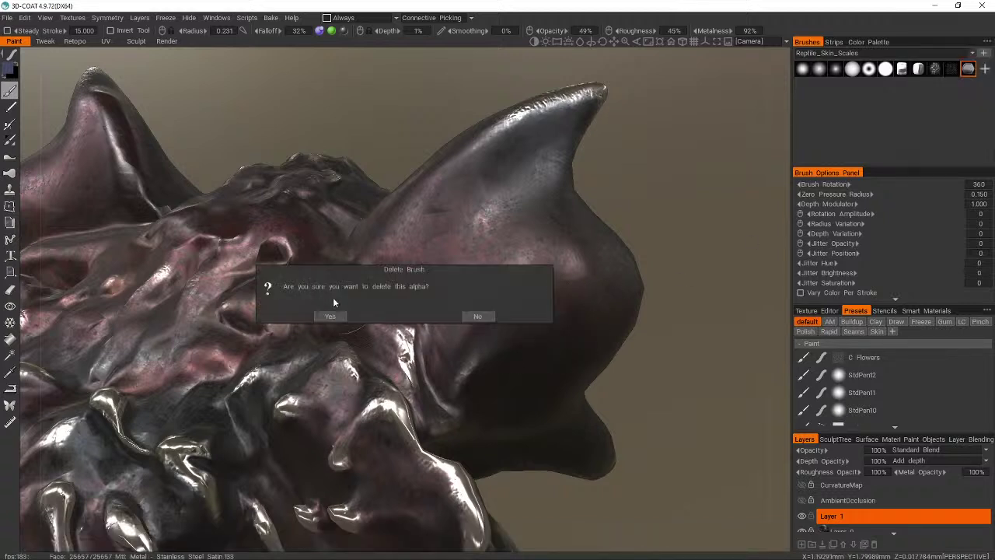
pyautogui.click(478, 316)
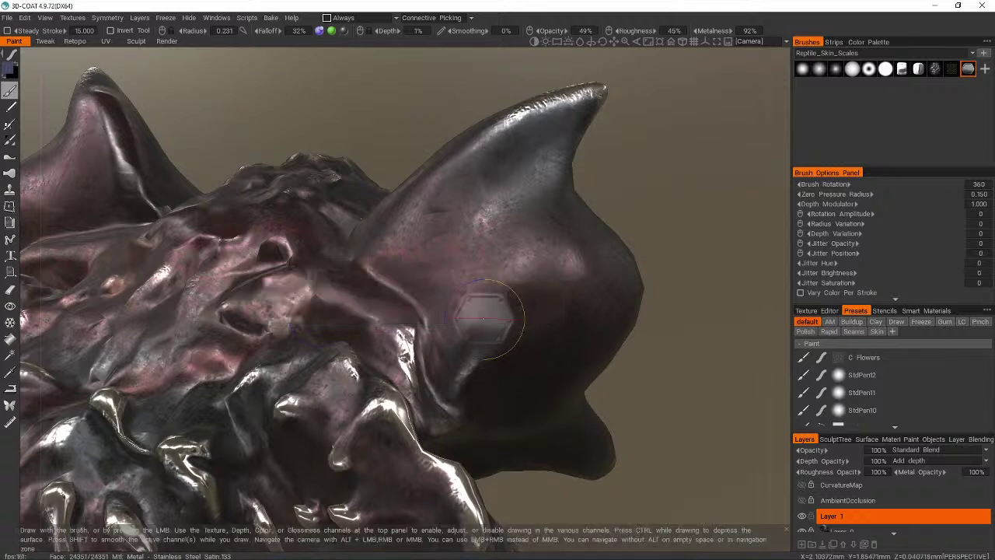
# - Add BricksTiles7.png from the ZBrush Alphas folder as a brush alpha and test a stroke with it on the side horn
pyautogui.click(984, 56)
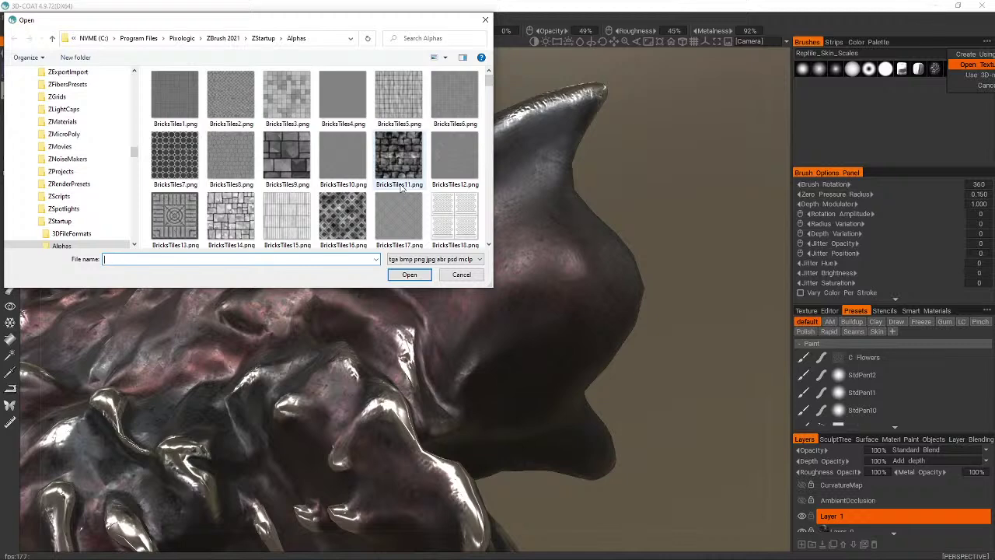
pyautogui.doubleClick(168, 163)
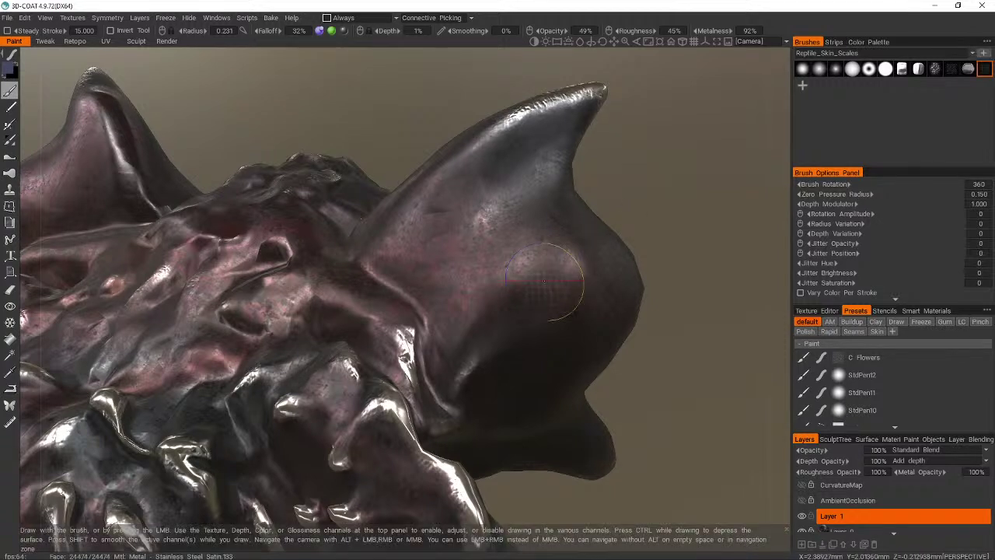
pyautogui.moveTo(507, 199)
pyautogui.mouseDown()
pyautogui.moveTo(509, 339)
pyautogui.moveTo(497, 360)
pyautogui.mouseUp()
pyautogui.hotkey('ctrl', 'z')
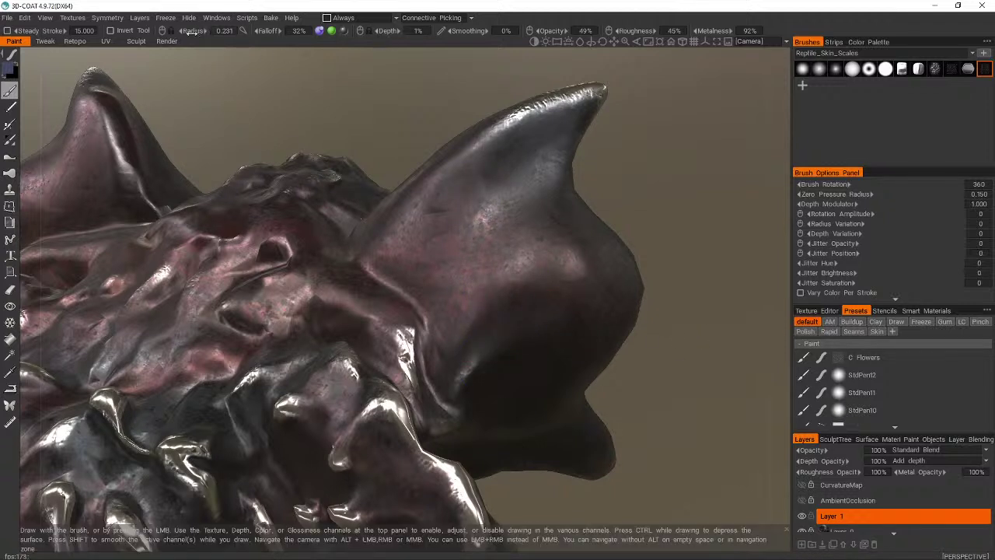
# - Set the brush radius to 0.486, try the tile alpha over the side horn, inspect the pattern up close, and undo the strokes
pyautogui.moveTo(513, 163)
pyautogui.mouseDown()
pyautogui.moveTo(490, 181)
pyautogui.moveTo(523, 342)
pyautogui.mouseUp()
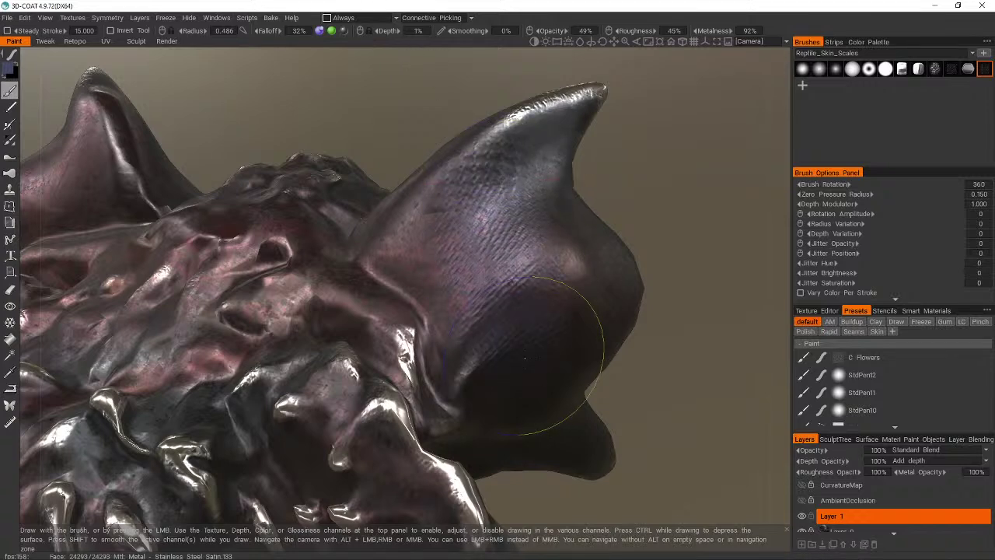
pyautogui.moveTo(605, 166); pyautogui.dragTo(661, 165, button='right')
pyautogui.moveTo(605, 165)
pyautogui.mouseDown()
pyautogui.moveTo(482, 179)
pyautogui.moveTo(605, 167)
pyautogui.mouseUp()
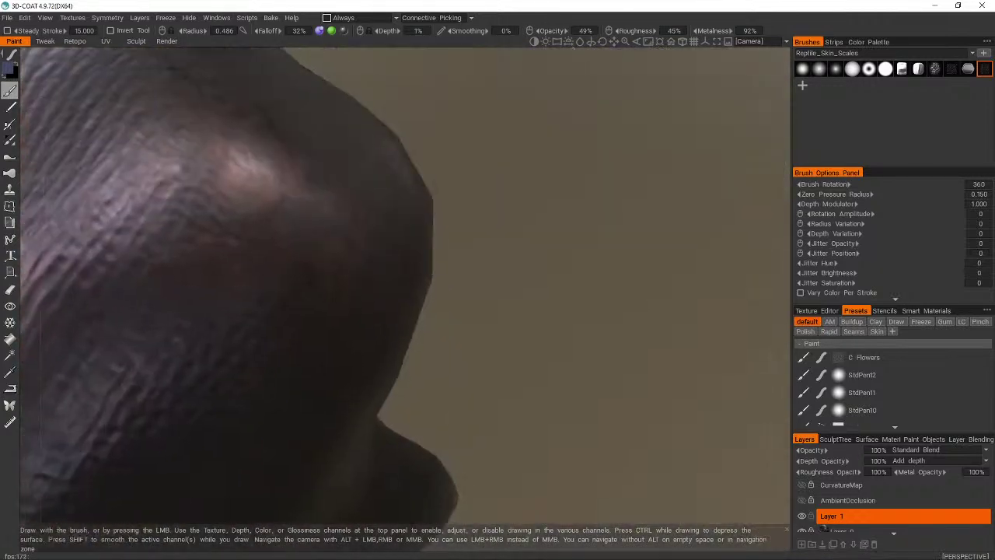
pyautogui.scroll(-5, 607, 171)
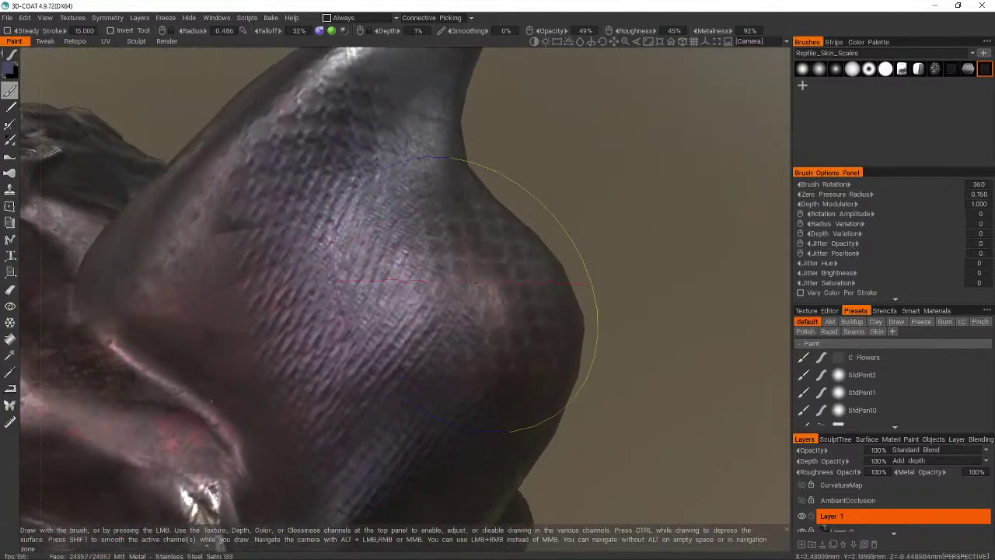
pyautogui.hotkey('ctrl', 'z')
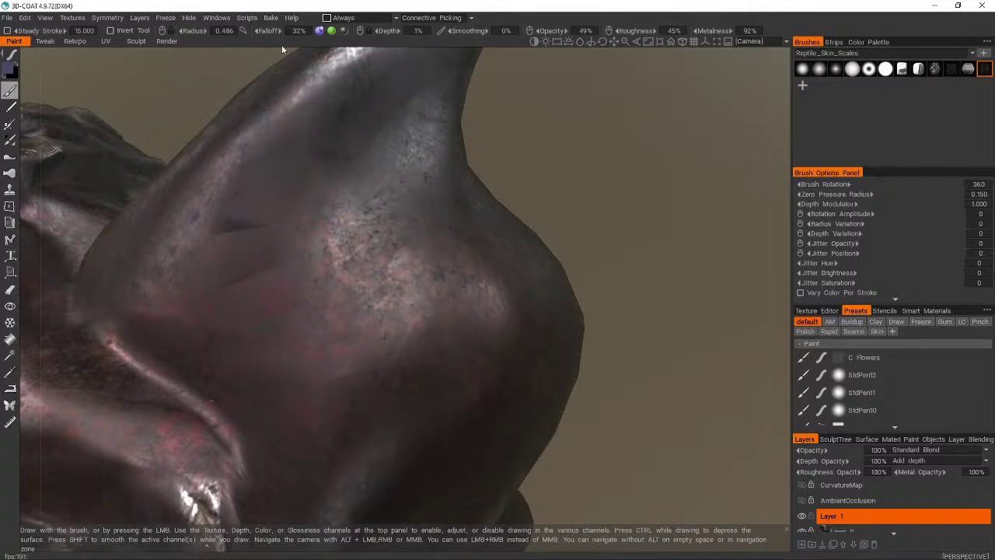
# - Adjust the brush falloff down to 0% while testing tile-patterned strokes on the side horn, undoing each one
pyautogui.moveTo(268, 33); pyautogui.dragTo(292, 35)
pyautogui.moveTo(381, 249); pyautogui.dragTo(354, 147)
pyautogui.hotkey('ctrl', 'z')
pyautogui.moveTo(293, 33); pyautogui.dragTo(342, 32)
pyautogui.moveTo(360, 204); pyautogui.dragTo(382, 405)
pyautogui.hotkey('ctrl', 'z')
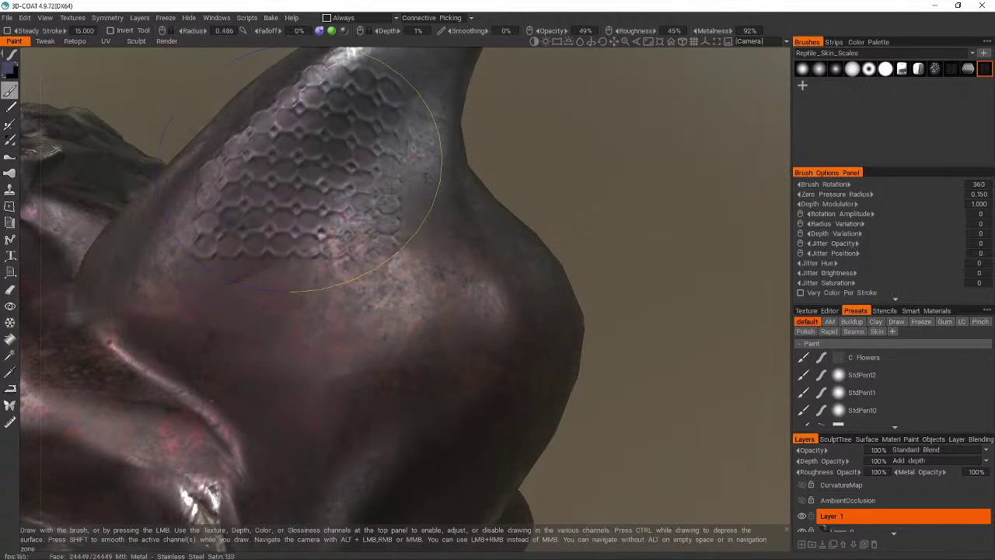
# - Try several hard-edged tile-patterned blue strokes across the side horn and undo all of them
pyautogui.moveTo(330, 167); pyautogui.dragTo(388, 358)
pyautogui.hotkey('ctrl', 'z')
pyautogui.moveTo(393, 163); pyautogui.dragTo(459, 358)
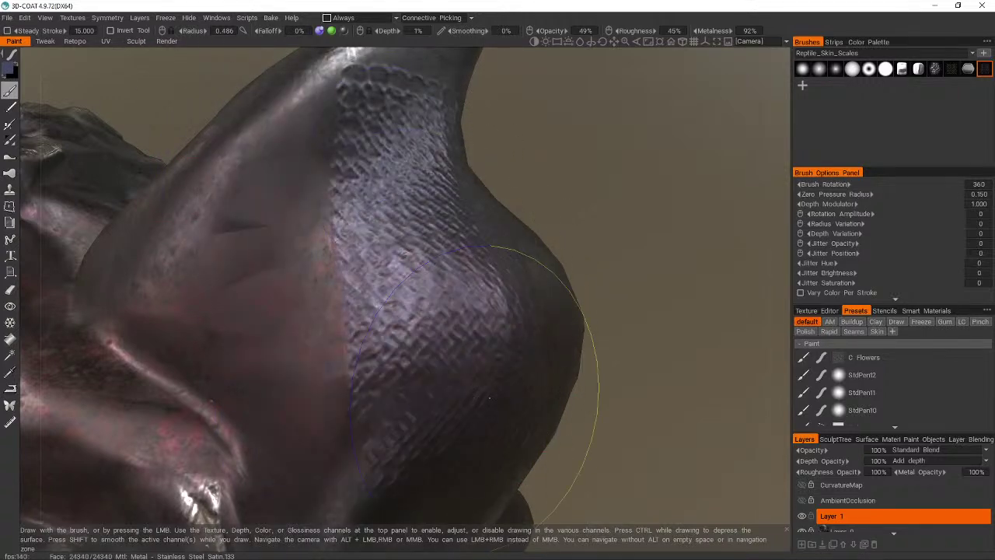
pyautogui.hotkey('ctrl', 'z')
pyautogui.moveTo(331, 163); pyautogui.dragTo(249, 463)
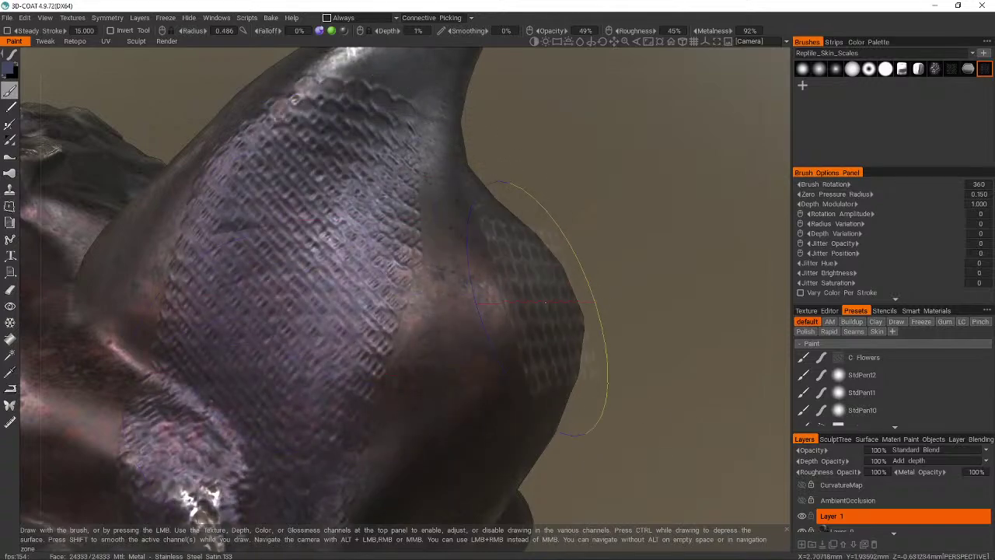
pyautogui.moveTo(591, 330); pyautogui.dragTo(489, 338)
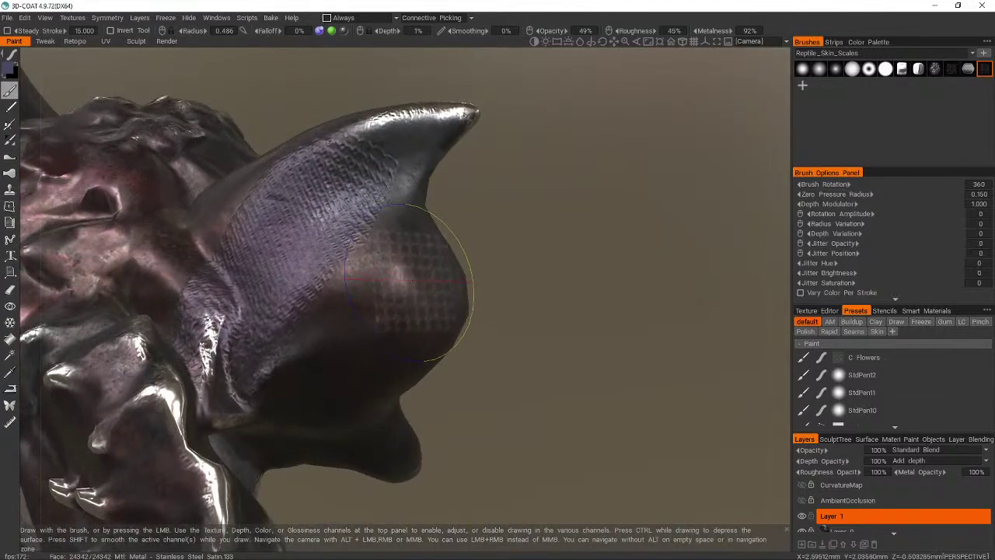
pyautogui.hotkey('ctrl', 'z')
pyautogui.hotkey('ctrl', 'z')
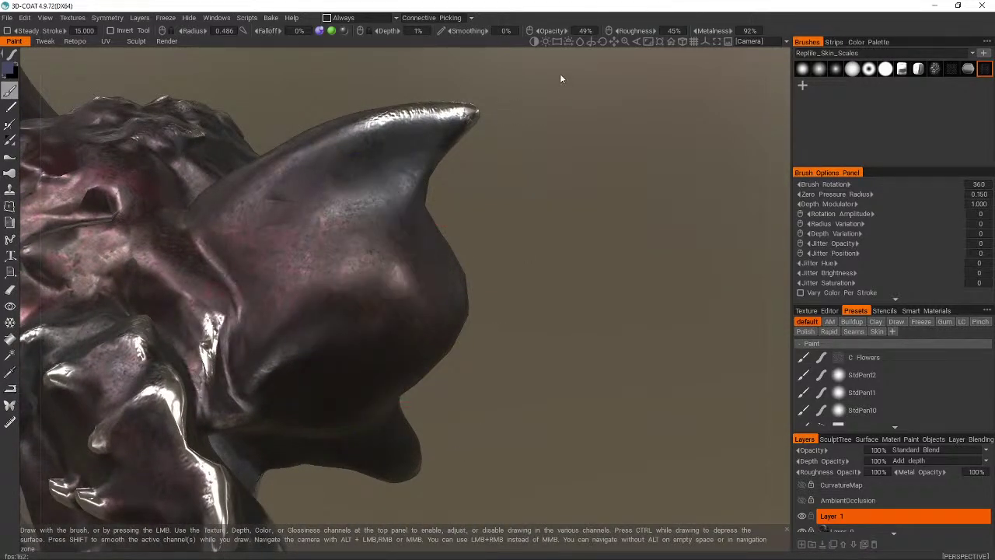
# - Raise the brush smoothing to 100%, try a tile-patterned stroke down the side horn, and undo it
pyautogui.moveTo(498, 33); pyautogui.dragTo(548, 31)
pyautogui.moveTo(393, 194); pyautogui.dragTo(299, 521)
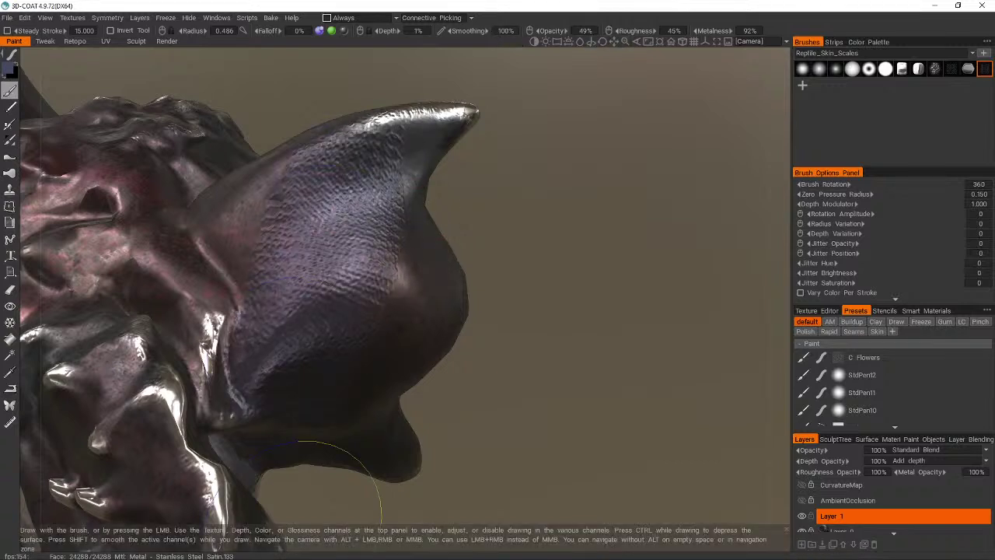
pyautogui.hotkey('ctrl', 'z')
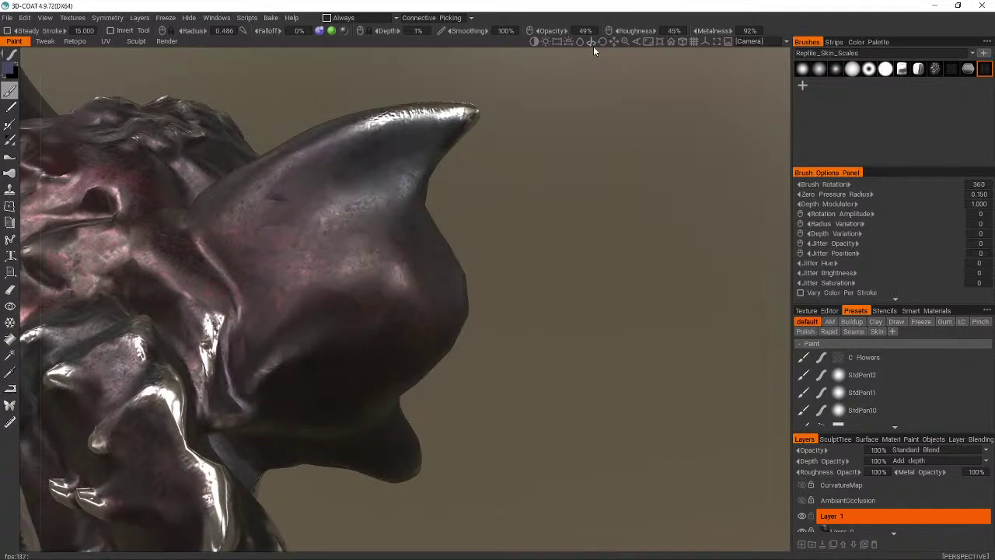
# - Set smoothing to 85% and brush depth to 8%, test a raised tile-patterned stroke on the side horn, and undo it
pyautogui.moveTo(486, 31); pyautogui.dragTo(402, 41)
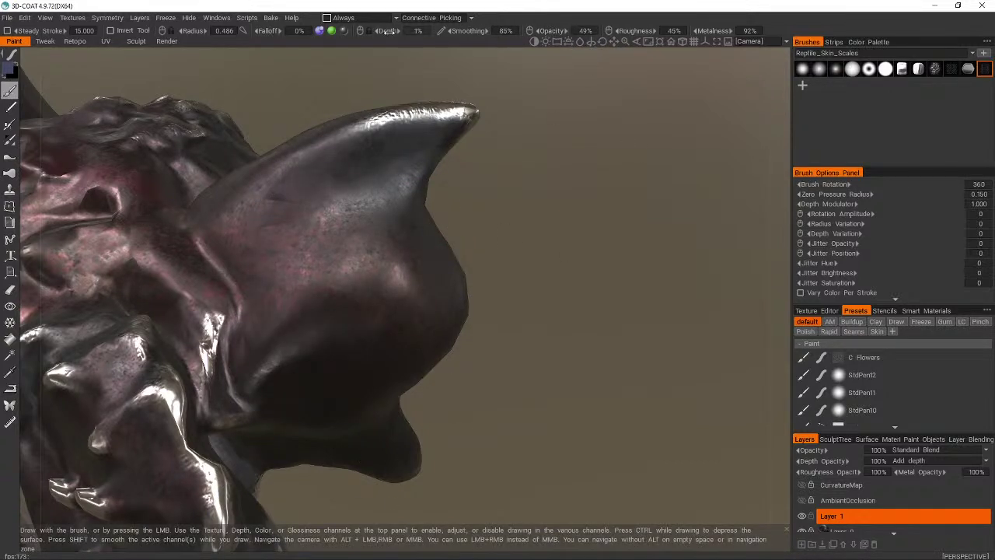
pyautogui.click(374, 199)
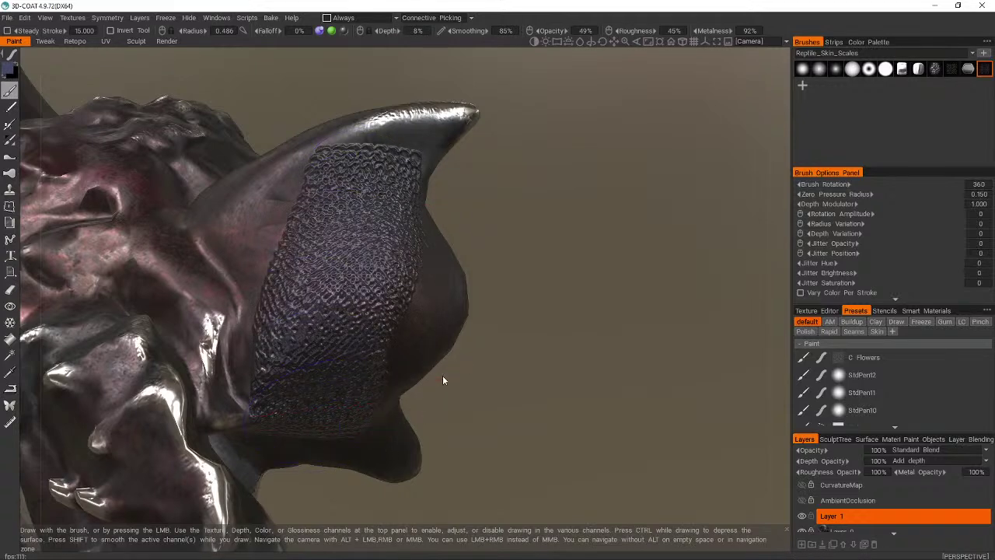
pyautogui.moveTo(443, 379); pyautogui.dragTo(442, 379)
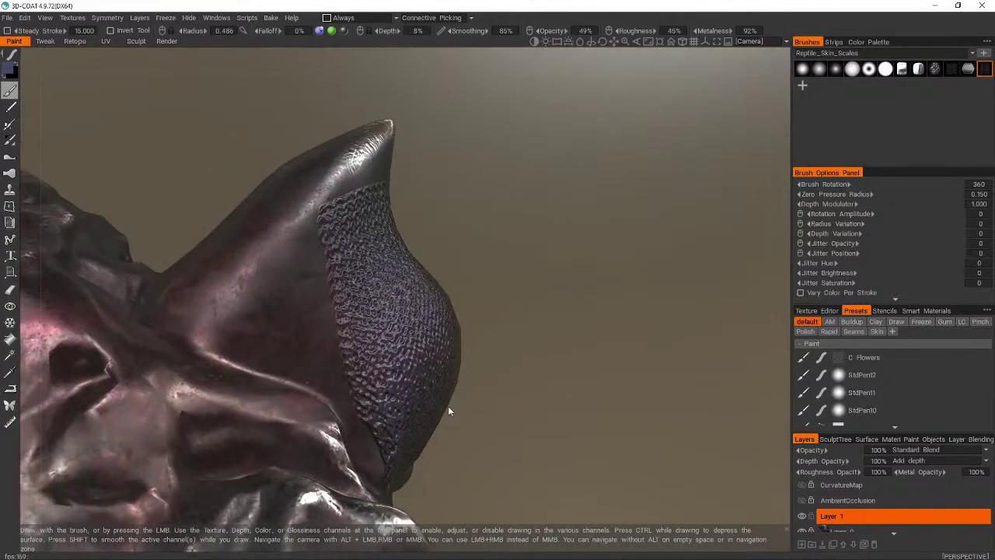
pyautogui.hotkey('ctrl', 'z')
# - Replace a trial tile-patterned stroke with a single stamp of the alpha on the middle of the side horn
pyautogui.moveTo(346, 277); pyautogui.dragTo(337, 409)
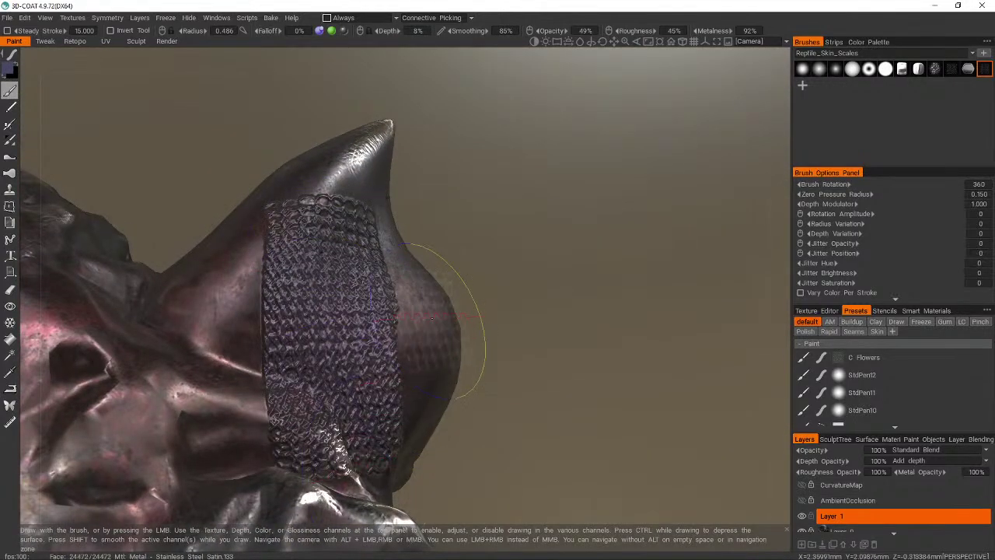
pyautogui.hotkey('ctrl', 'z')
pyautogui.click(334, 296)
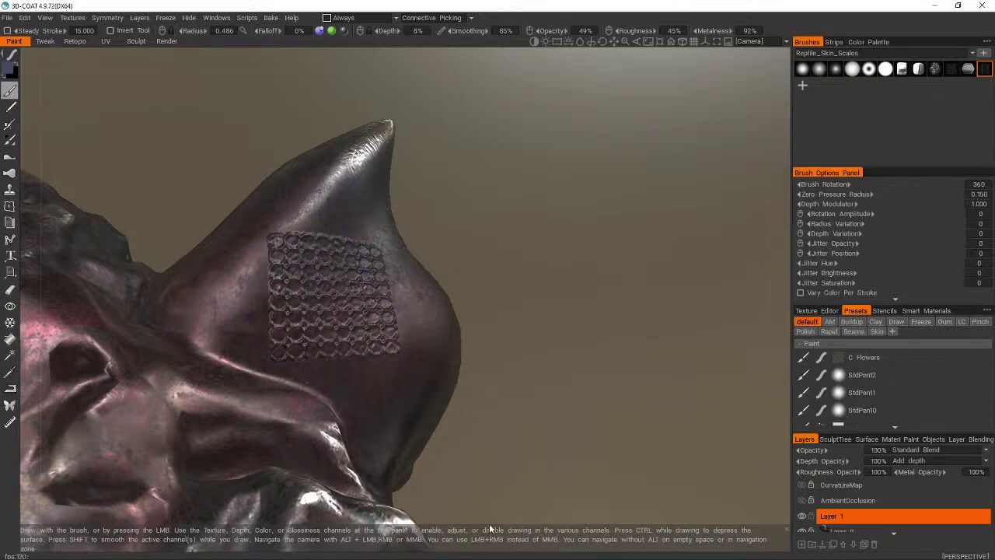
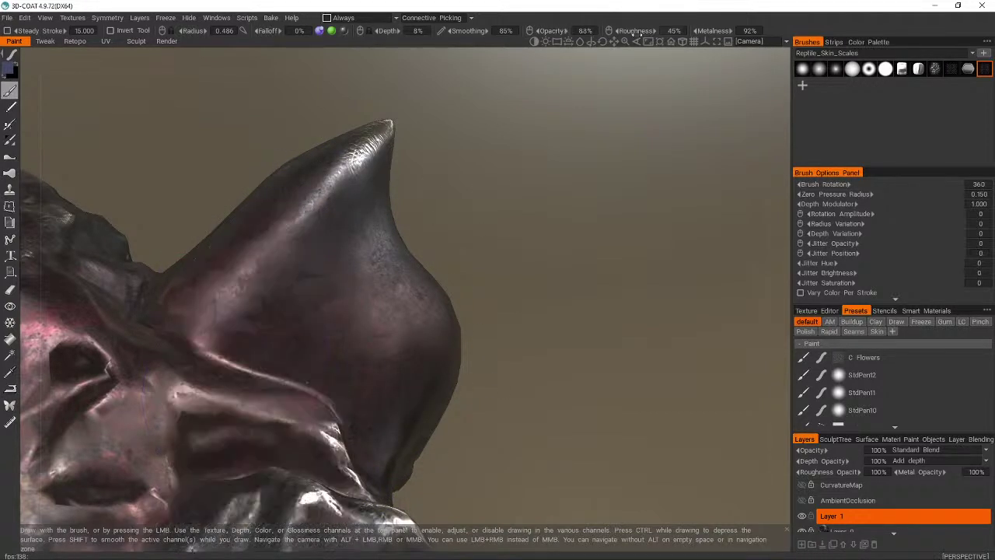
# - Set the brush depth to 3% and opacity to 53%, test tile-patterned strokes across the side horn, and undo them
pyautogui.moveTo(555, 32); pyautogui.dragTo(583, 34)
pyautogui.moveTo(303, 241); pyautogui.dragTo(363, 384)
pyautogui.moveTo(525, 30); pyautogui.dragTo(519, 30)
pyautogui.moveTo(400, 307)
pyautogui.mouseDown()
pyautogui.moveTo(265, 218)
pyautogui.moveTo(373, 373)
pyautogui.mouseUp()
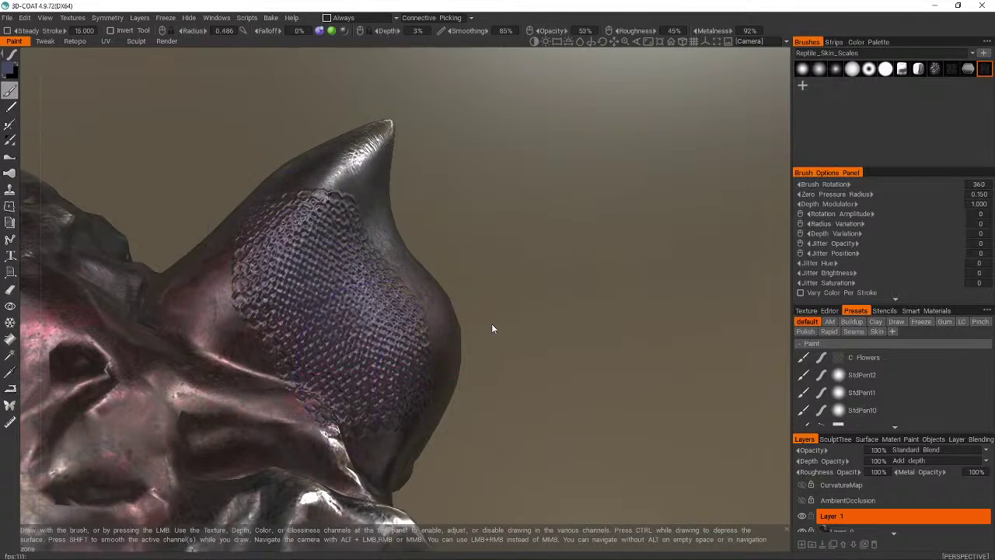
pyautogui.hotkey('ctrl', 'z')
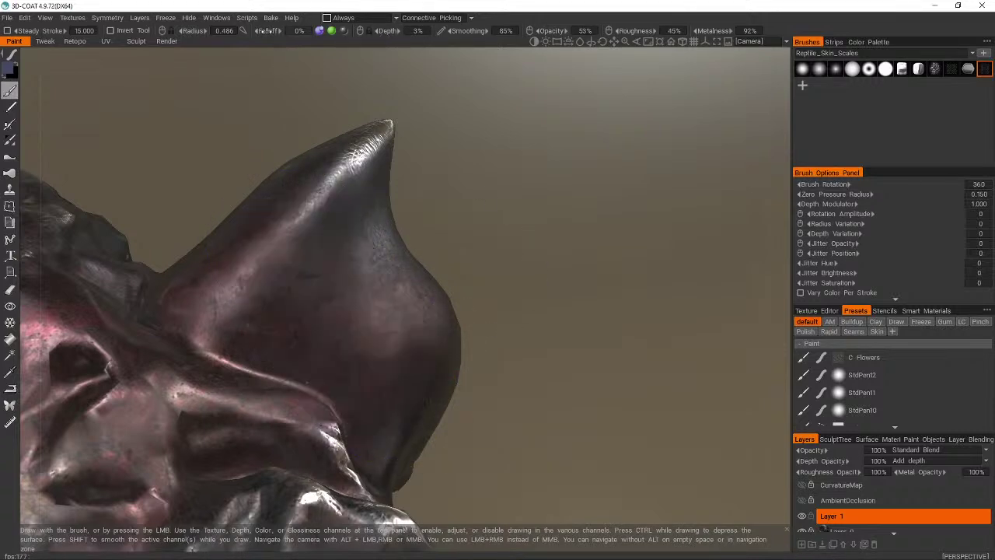
# - Soften the brush falloff to 41%, try a tile-patterned stroke on the side horn, undo it, and set roughness to 28%
pyautogui.moveTo(362, 322)
pyautogui.mouseDown()
pyautogui.moveTo(346, 336)
pyautogui.moveTo(352, 416)
pyautogui.mouseUp()
pyautogui.moveTo(499, 318); pyautogui.dragTo(475, 312)
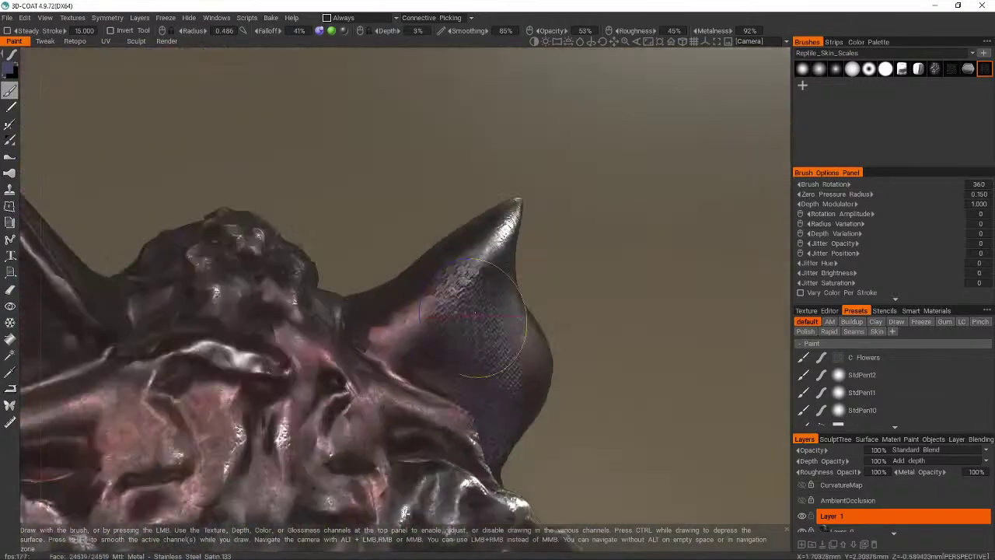
pyautogui.moveTo(476, 312); pyautogui.dragTo(475, 312, button='right')
pyautogui.moveTo(475, 312); pyautogui.dragTo(475, 312)
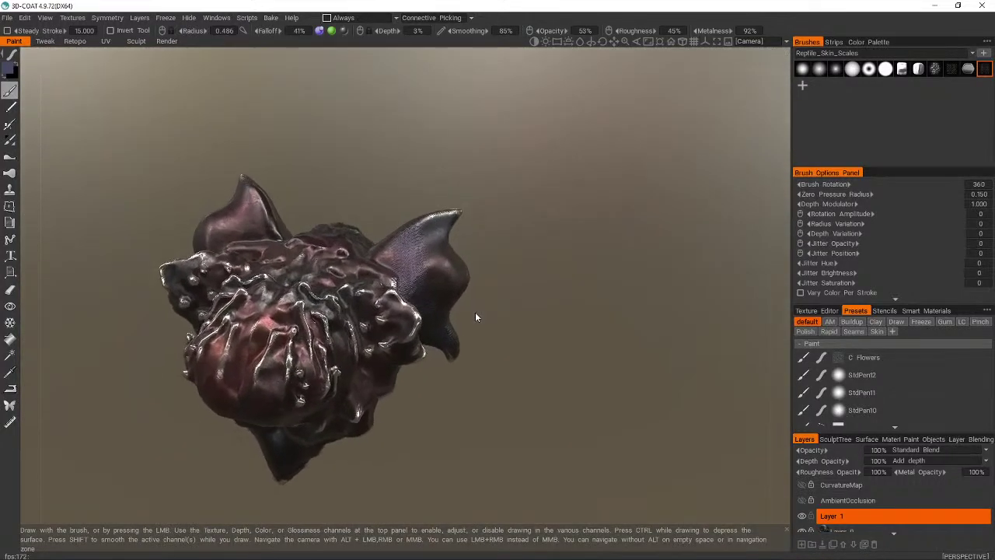
pyautogui.moveTo(475, 312); pyautogui.dragTo(475, 312, button='right')
pyautogui.moveTo(475, 311); pyautogui.dragTo(475, 312)
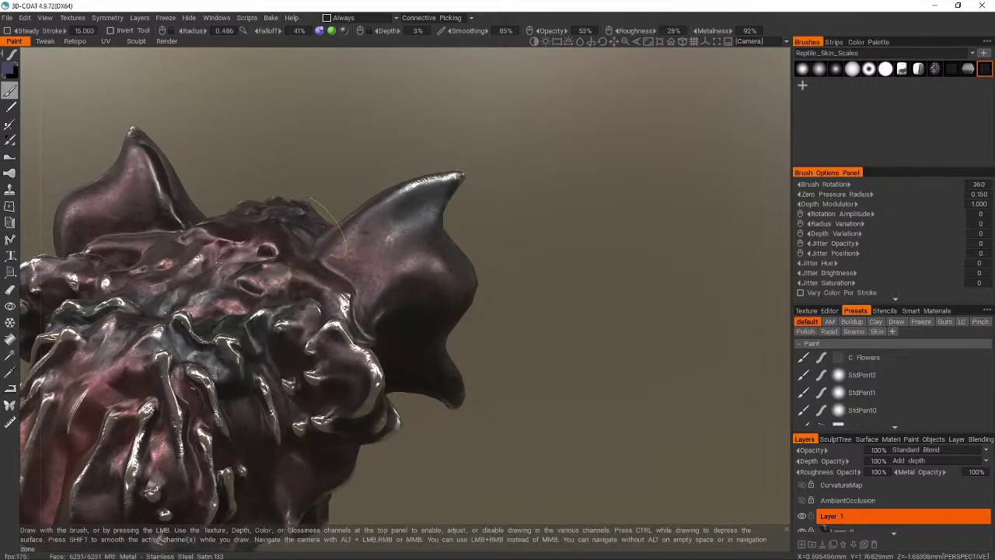
# - Cover the side horn with a trial tile-patterned stroke at the reduced roughness and undo it
pyautogui.keyDown('alt'); pyautogui.moveTo(330, 227); pyautogui.dragTo(565, 360); pyautogui.keyUp('alt')
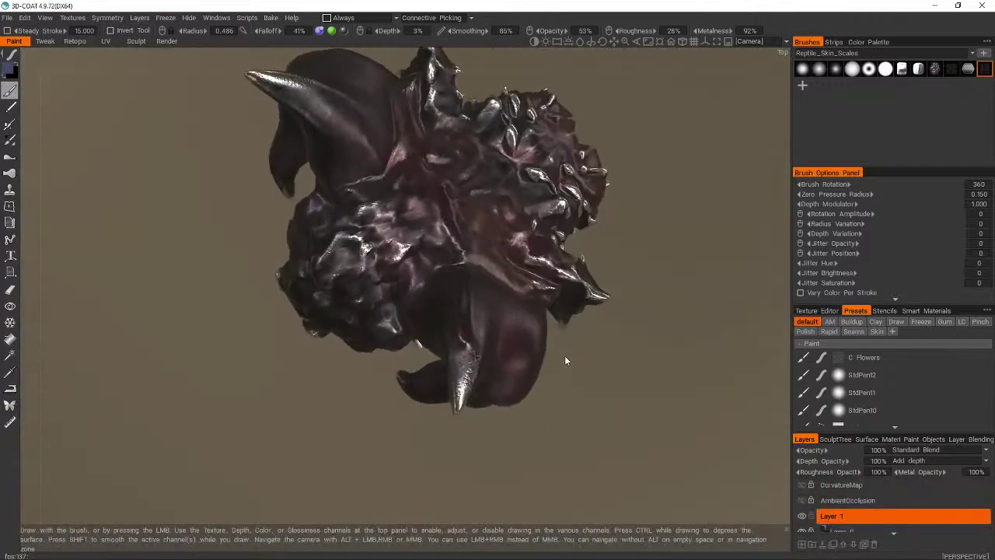
pyautogui.moveTo(565, 355)
pyautogui.mouseDown(button='middle')
pyautogui.moveTo(428, 291)
pyautogui.moveTo(672, 341)
pyautogui.moveTo(615, 275)
pyautogui.moveTo(592, 283)
pyautogui.moveTo(584, 384)
pyautogui.moveTo(531, 313)
pyautogui.moveTo(550, 327)
pyautogui.moveTo(445, 243)
pyautogui.moveTo(433, 209)
pyautogui.moveTo(535, 296)
pyautogui.moveTo(538, 333)
pyautogui.moveTo(458, 348)
pyautogui.mouseUp(button='middle')
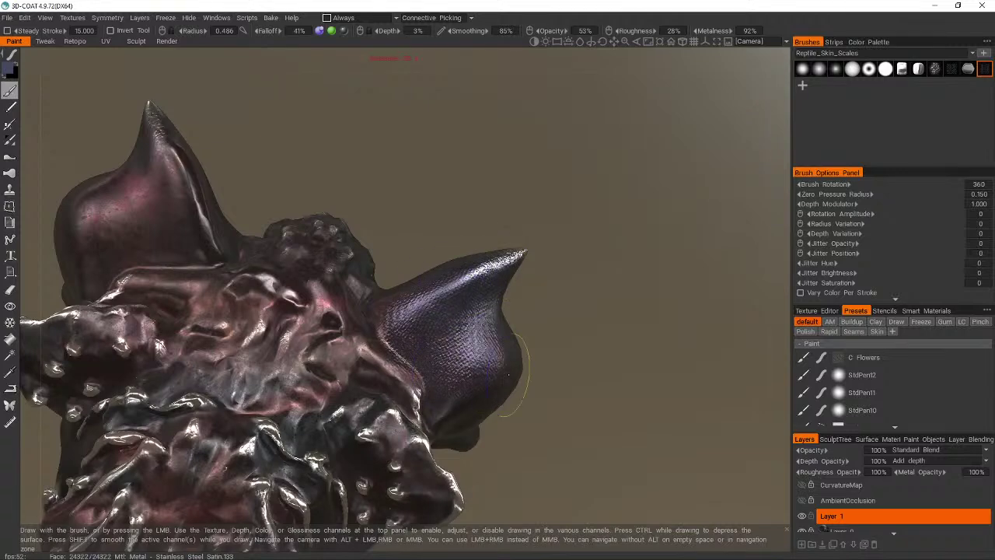
pyautogui.moveTo(529, 400); pyautogui.dragTo(533, 420, button='middle')
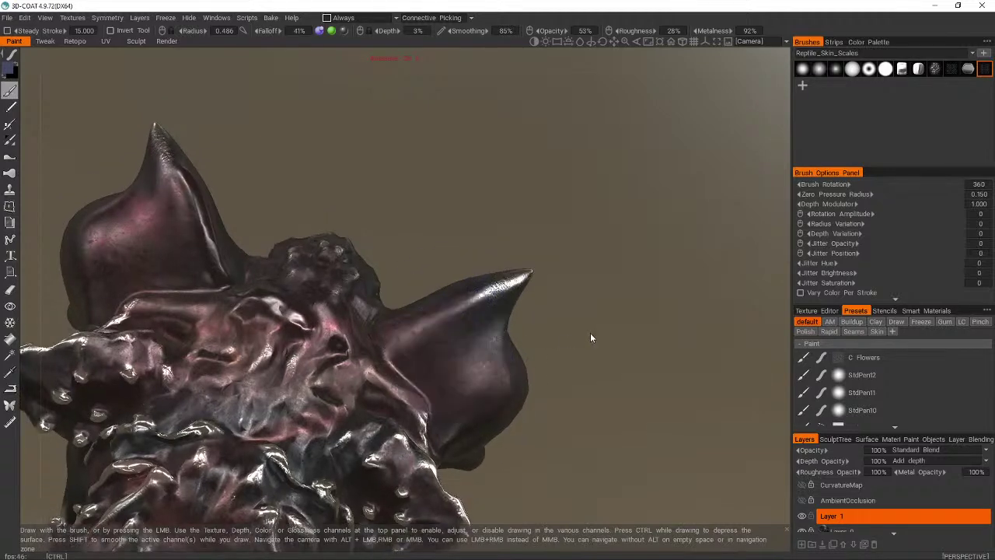
# - Lower the brush metalness to 57%, test a tile-patterned stroke on the side horn, and undo it
pyautogui.moveTo(591, 333); pyautogui.dragTo(591, 333)
pyautogui.moveTo(591, 333); pyautogui.dragTo(591, 333, button='right')
pyautogui.moveTo(591, 332); pyautogui.dragTo(591, 332)
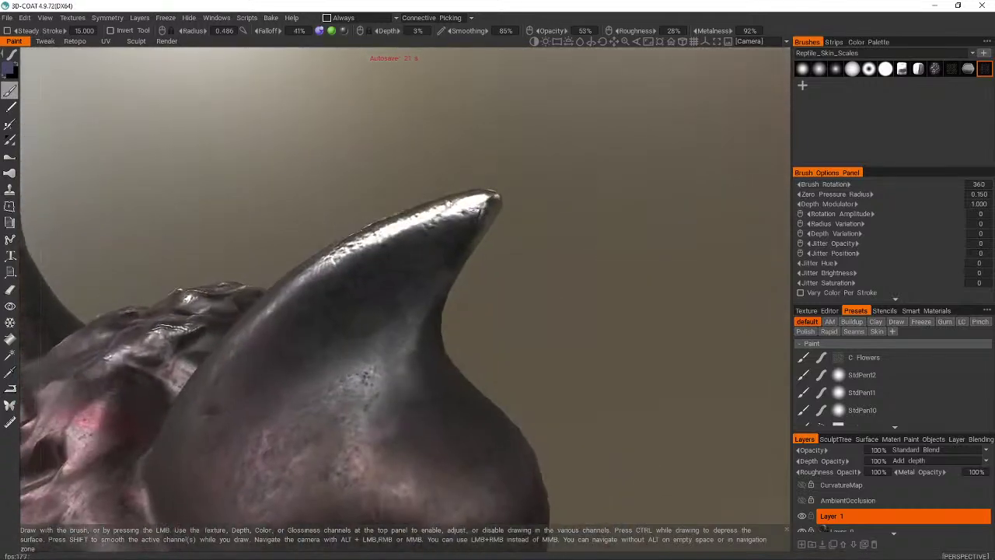
pyautogui.moveTo(591, 332); pyautogui.dragTo(591, 333, button='right')
pyautogui.moveTo(591, 333); pyautogui.dragTo(591, 333)
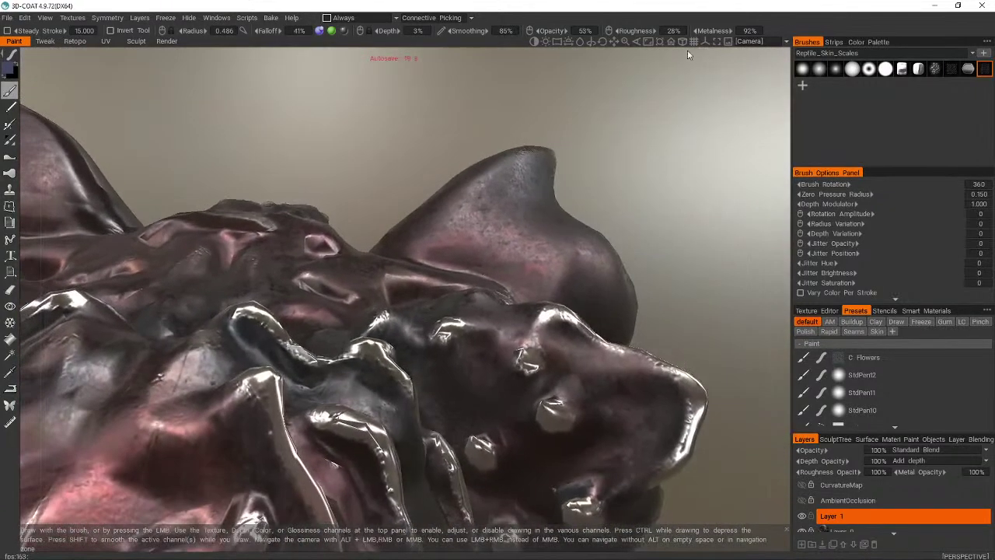
pyautogui.moveTo(716, 31); pyautogui.dragTo(680, 33)
pyautogui.moveTo(513, 234); pyautogui.dragTo(594, 326)
pyautogui.moveTo(593, 326); pyautogui.dragTo(634, 240, button='middle')
pyautogui.hotkey('ctrl', 'z')
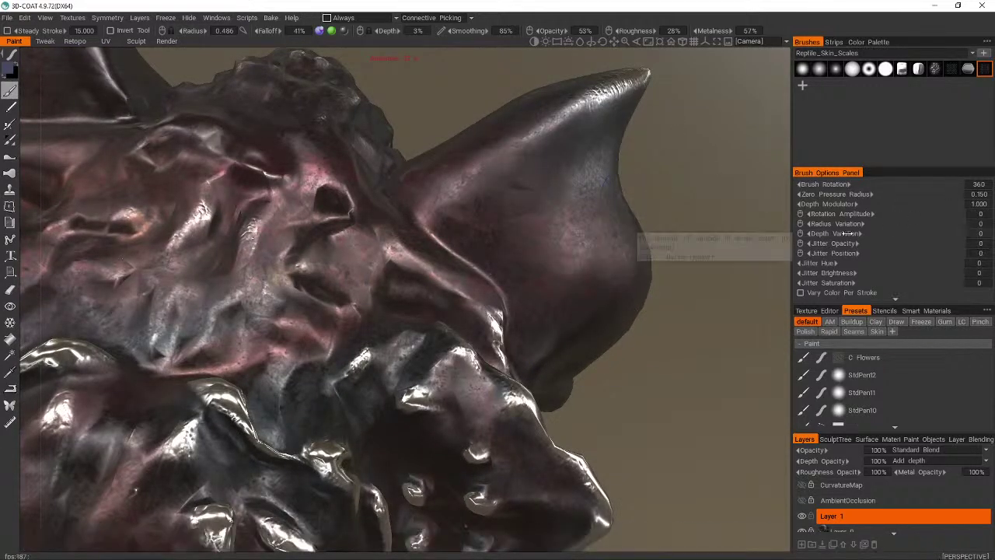
# - Set the depth variation to 17, try a tile-patterned stroke down the side horn, and undo it
pyautogui.moveTo(851, 234); pyautogui.dragTo(869, 233)
pyautogui.moveTo(515, 131); pyautogui.dragTo(561, 234)
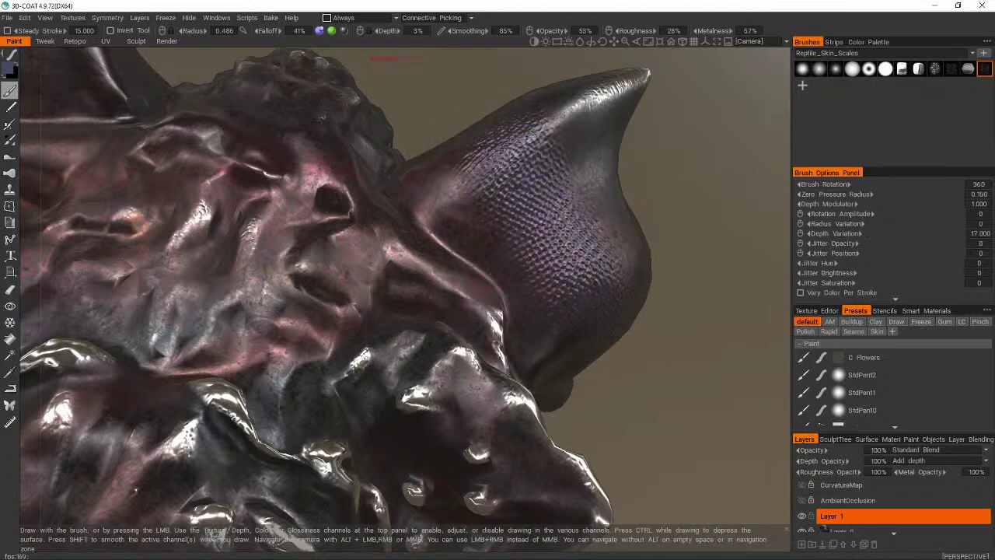
pyautogui.hotkey('ctrl', 'z')
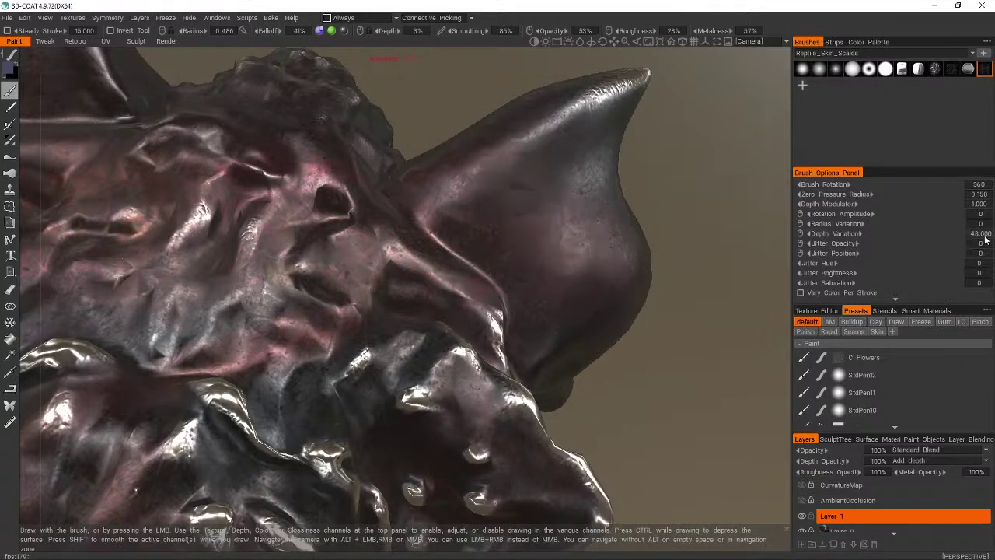
# - Raise the depth variation to 48, cover the side horn with trial tile-patterned strokes, and undo them
pyautogui.keyDown('alt'); pyautogui.moveTo(478, 189); pyautogui.dragTo(436, 155); pyautogui.keyUp('alt')
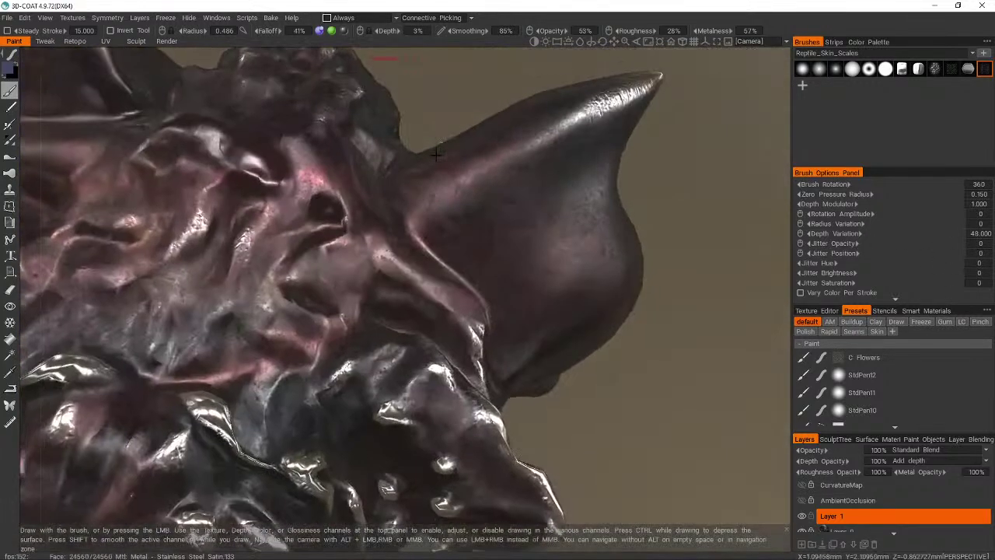
pyautogui.moveTo(518, 174)
pyautogui.mouseDown()
pyautogui.moveTo(573, 300)
pyautogui.moveTo(544, 244)
pyautogui.moveTo(533, 111)
pyautogui.moveTo(589, 282)
pyautogui.moveTo(448, 157)
pyautogui.mouseUp()
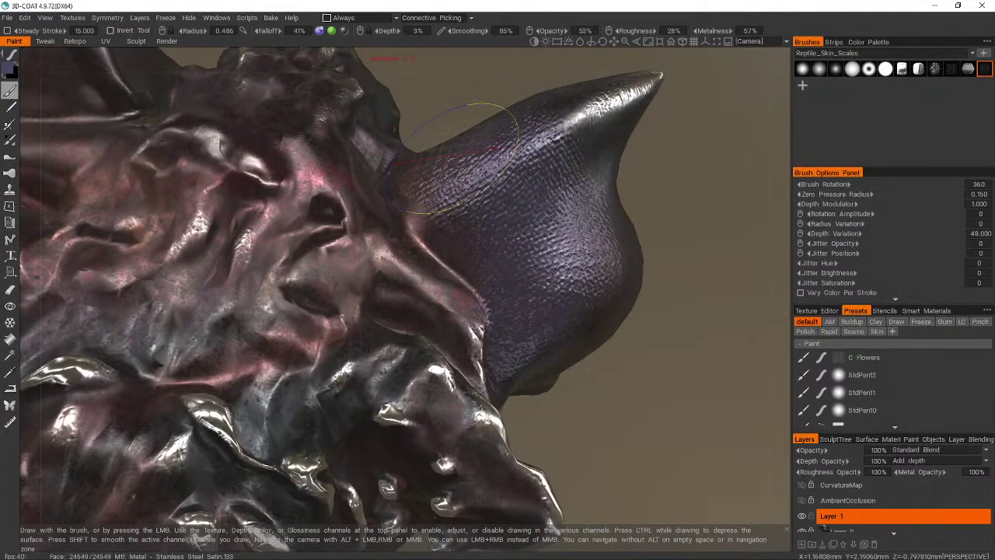
pyautogui.hotkey('ctrl', 's')
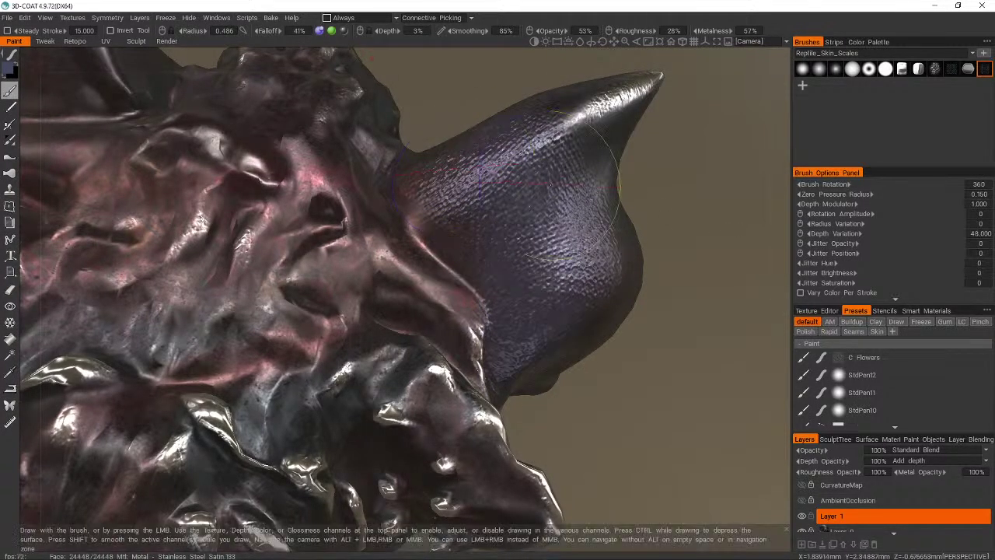
pyautogui.moveTo(591, 229)
pyautogui.mouseDown()
pyautogui.moveTo(545, 101)
pyautogui.moveTo(482, 257)
pyautogui.moveTo(575, 233)
pyautogui.moveTo(607, 264)
pyautogui.mouseUp()
pyautogui.hotkey('ctrl', 'z')
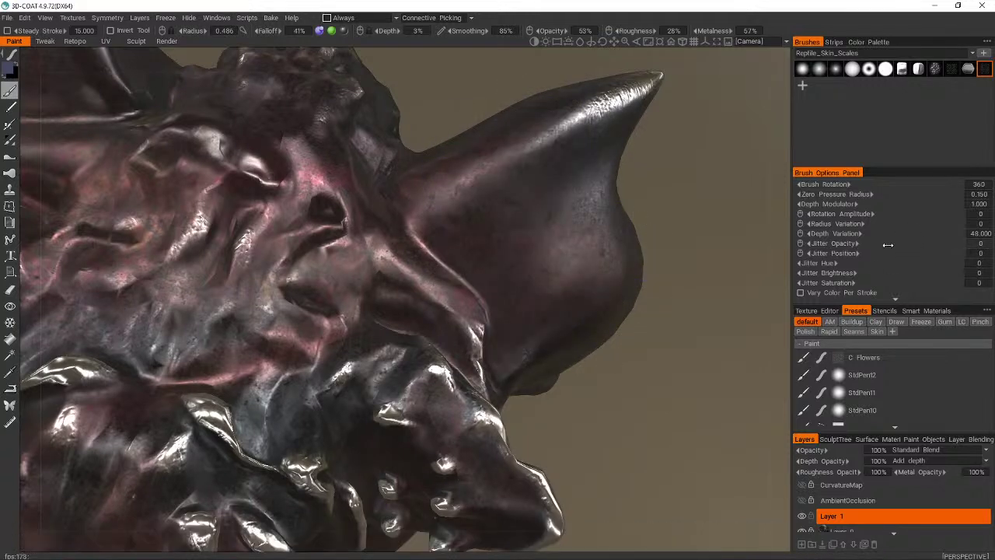
# - Try a stroke on the side horn with opacity jitter, undo it, and reset the opacity jitter to 0
pyautogui.moveTo(934, 244); pyautogui.dragTo(943, 243)
pyautogui.moveTo(529, 155)
pyautogui.mouseDown()
pyautogui.moveTo(560, 272)
pyautogui.moveTo(549, 311)
pyautogui.moveTo(459, 187)
pyautogui.mouseUp()
pyautogui.hotkey('ctrl', 'z')
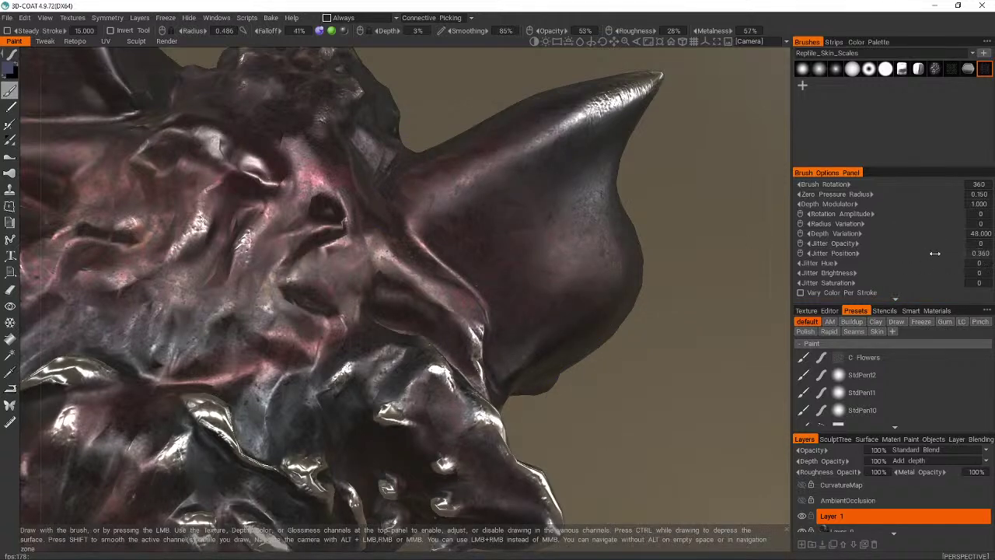
# - Test a horn stroke with position jitter at 1.2, undo it, and reset the position jitter to 0
pyautogui.moveTo(499, 170)
pyautogui.mouseDown()
pyautogui.moveTo(490, 326)
pyautogui.moveTo(556, 335)
pyautogui.mouseUp()
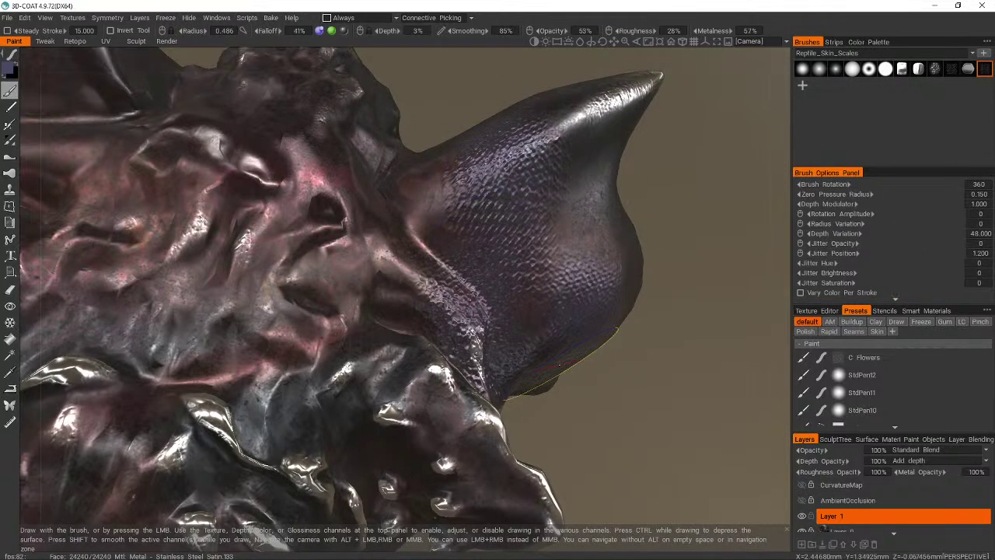
pyautogui.hotkey('ctrl', 'z')
pyautogui.moveTo(957, 254); pyautogui.dragTo(737, 254)
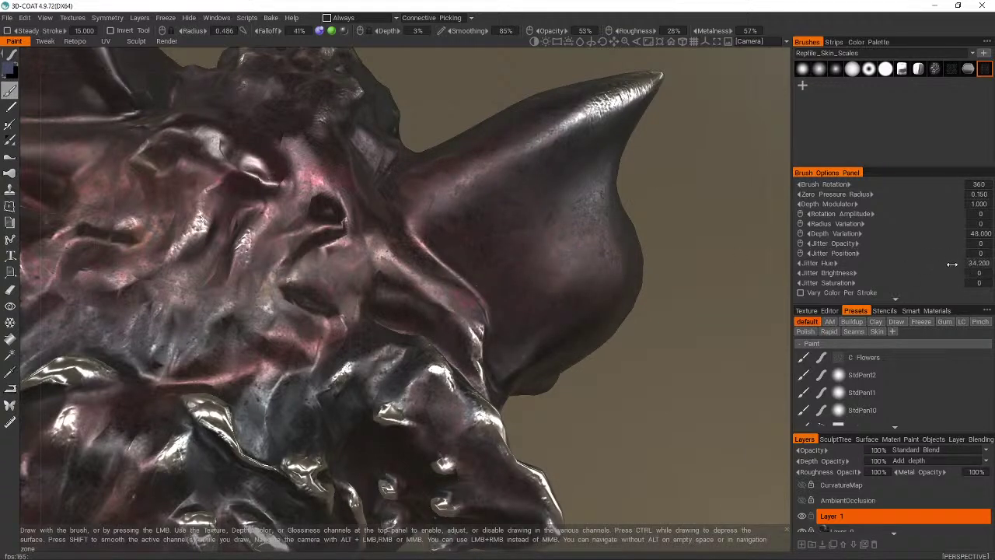
# - Try tile-patterned strokes on the side horn while raising the hue jitter to 212, undoing each one
pyautogui.moveTo(437, 201)
pyautogui.mouseDown()
pyautogui.moveTo(529, 151)
pyautogui.moveTo(567, 344)
pyautogui.moveTo(365, 163)
pyautogui.mouseUp()
pyautogui.hotkey('ctrl', 'z')
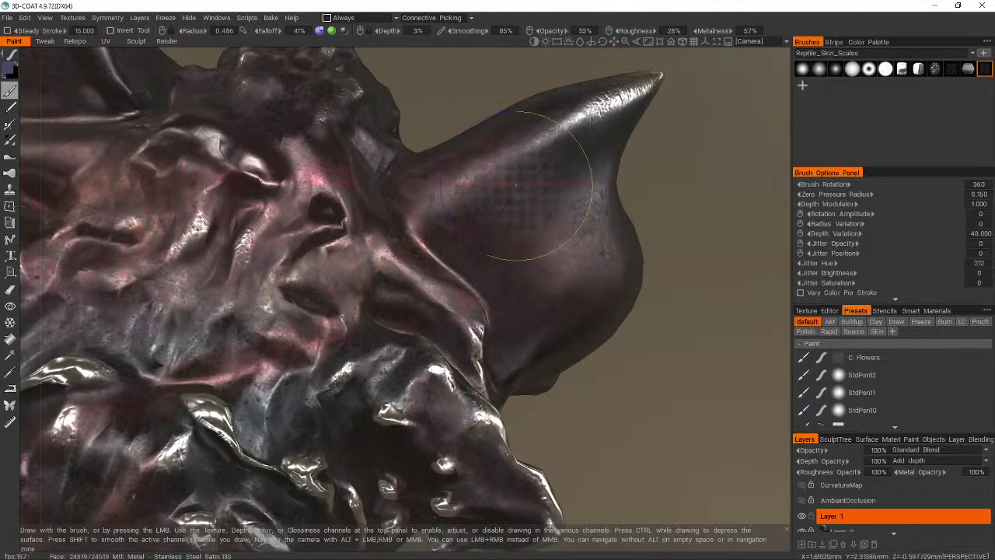
pyautogui.moveTo(515, 185)
pyautogui.mouseDown()
pyautogui.moveTo(583, 288)
pyautogui.moveTo(391, 218)
pyautogui.mouseUp()
pyautogui.hotkey('ctrl', 'z')
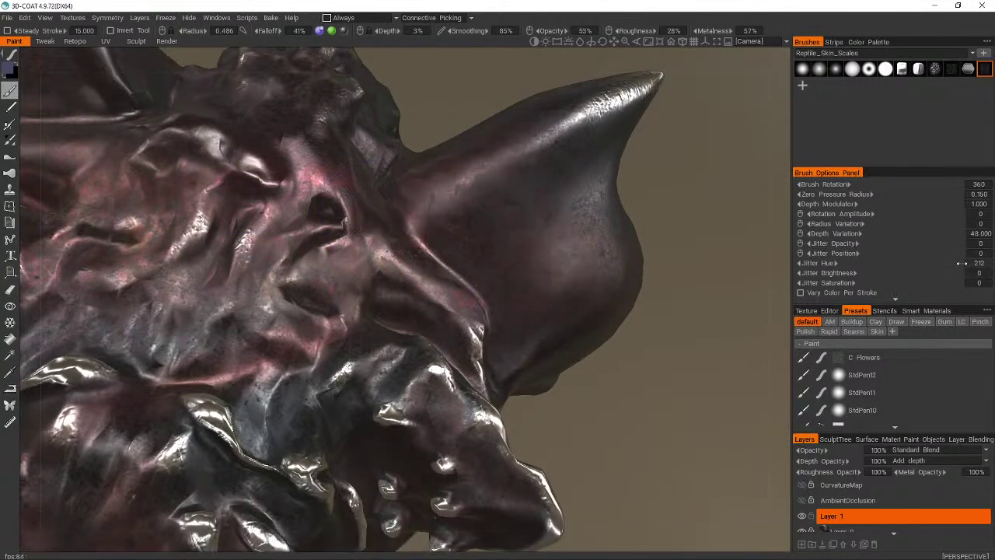
# - Reduce the hue jitter to 52.2, test strokes on the side horn and the wrinkled body, and undo both
pyautogui.moveTo(911, 264); pyautogui.dragTo(879, 262)
pyautogui.moveTo(518, 191)
pyautogui.mouseDown()
pyautogui.moveTo(556, 279)
pyautogui.moveTo(412, 187)
pyautogui.moveTo(450, 187)
pyautogui.mouseUp()
pyautogui.hotkey('ctrl', 'z')
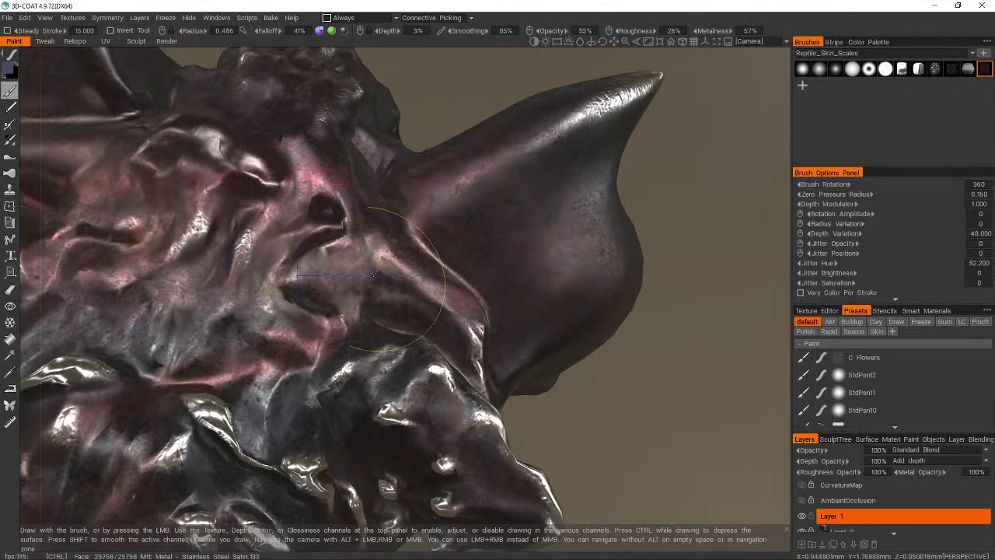
pyautogui.moveTo(179, 202)
pyautogui.mouseDown()
pyautogui.moveTo(218, 311)
pyautogui.moveTo(125, 222)
pyautogui.mouseUp()
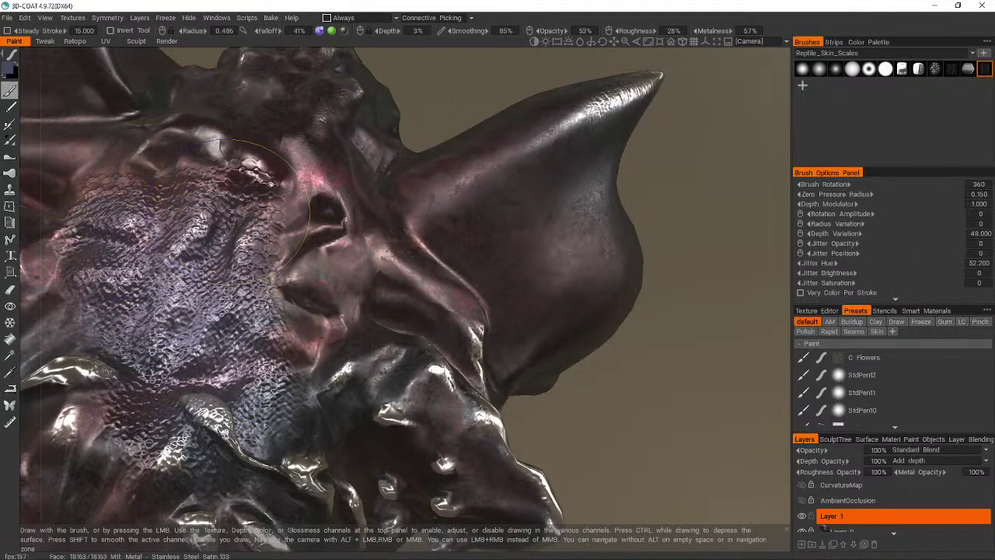
pyautogui.hotkey('ctrl', 'z')
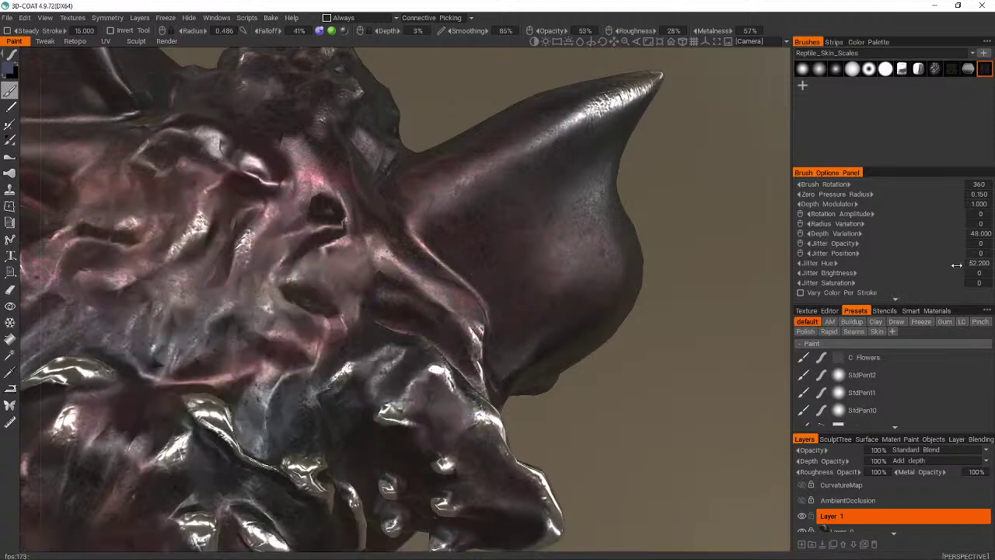
# - Set the hue jitter to 360, test tile-patterned strokes over the wrinkled body and side horn, inspect them closely, and undo them
pyautogui.moveTo(953, 262)
pyautogui.mouseDown()
pyautogui.moveTo(994, 263)
pyautogui.moveTo(964, 264)
pyautogui.mouseUp()
pyautogui.click(233, 210)
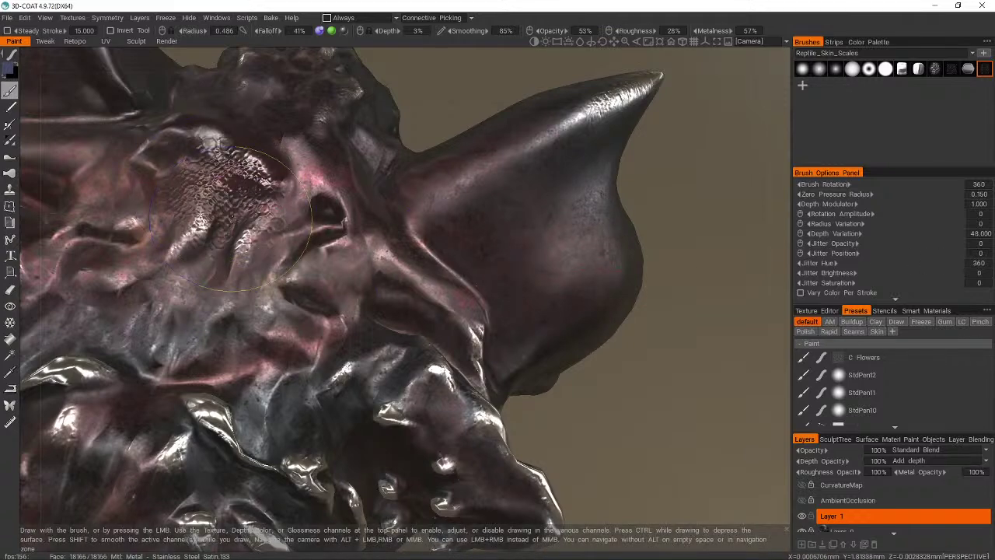
pyautogui.moveTo(233, 211)
pyautogui.mouseDown()
pyautogui.moveTo(350, 373)
pyautogui.moveTo(435, 272)
pyautogui.moveTo(591, 233)
pyautogui.moveTo(326, 256)
pyautogui.mouseUp()
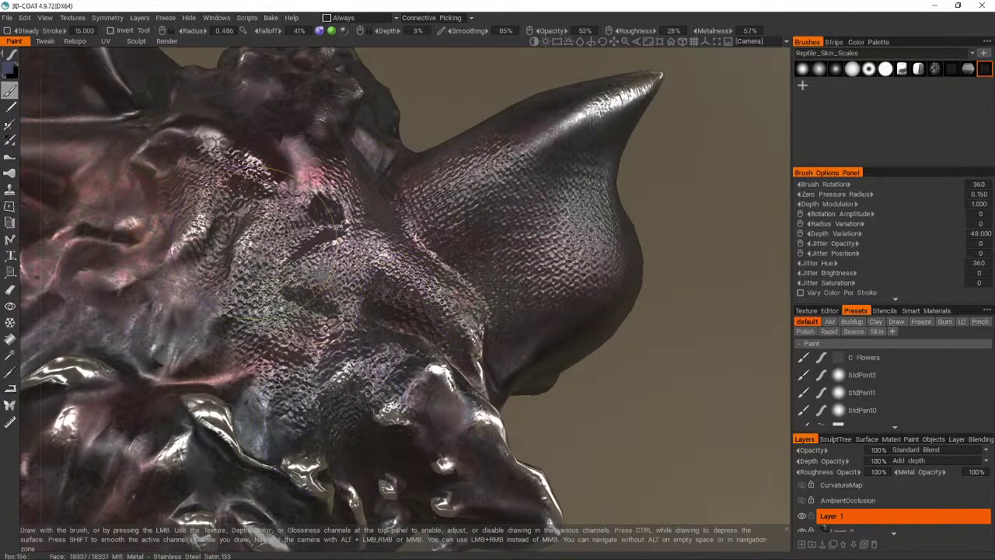
pyautogui.moveTo(262, 242)
pyautogui.mouseDown()
pyautogui.moveTo(112, 237)
pyautogui.moveTo(221, 358)
pyautogui.mouseUp()
pyautogui.scroll(-4, 572, 172)
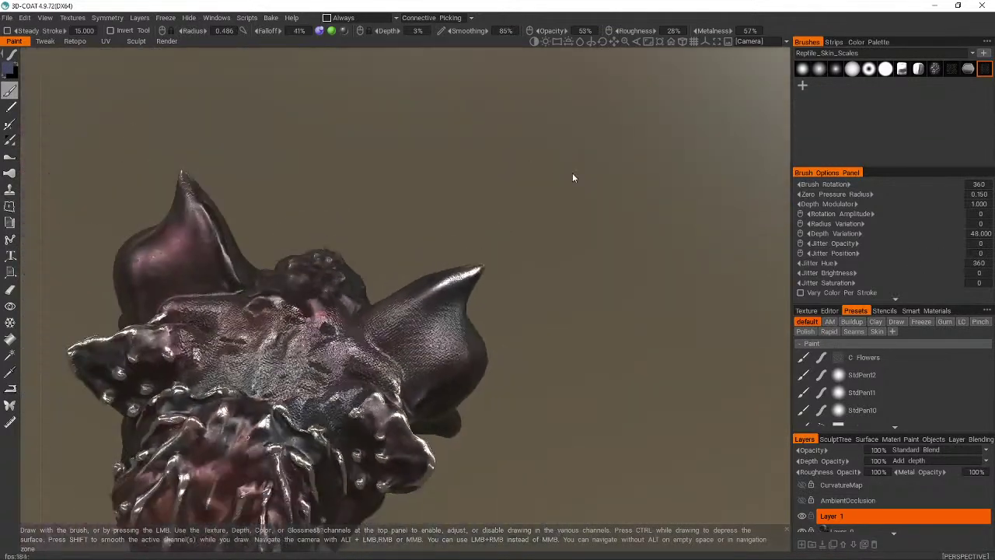
pyautogui.keyDown('alt'); pyautogui.moveTo(573, 178); pyautogui.dragTo(561, 208); pyautogui.keyUp('alt')
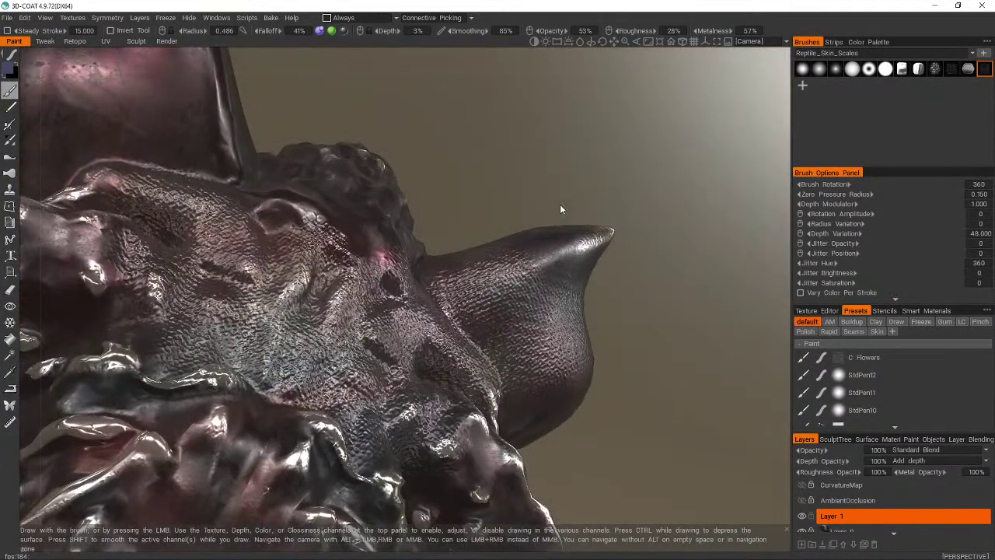
pyautogui.hotkey('ctrl', 'z')
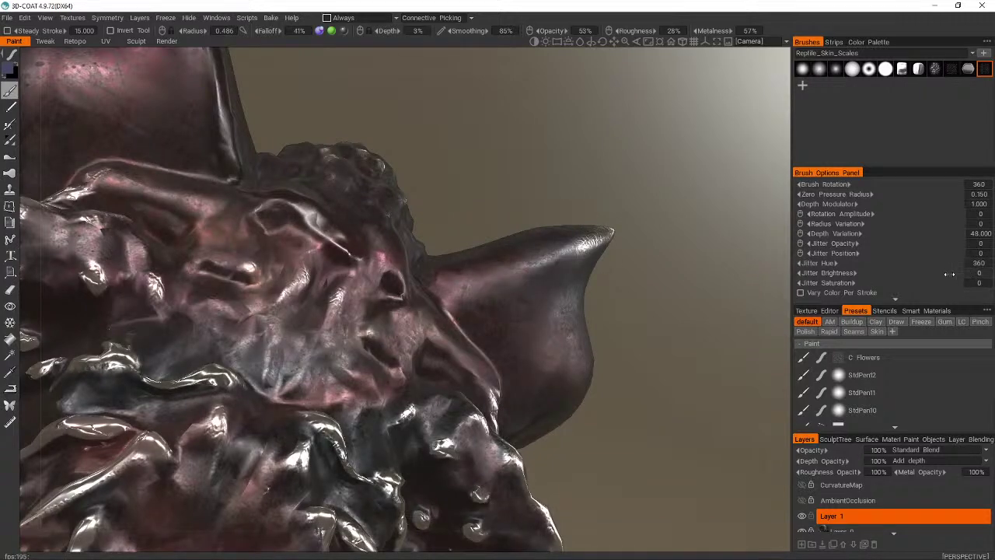
# - Try a body stroke with brightness jitter at 15.5, undo it, and reset the brightness jitter to 0
pyautogui.moveTo(970, 277); pyautogui.dragTo(974, 277)
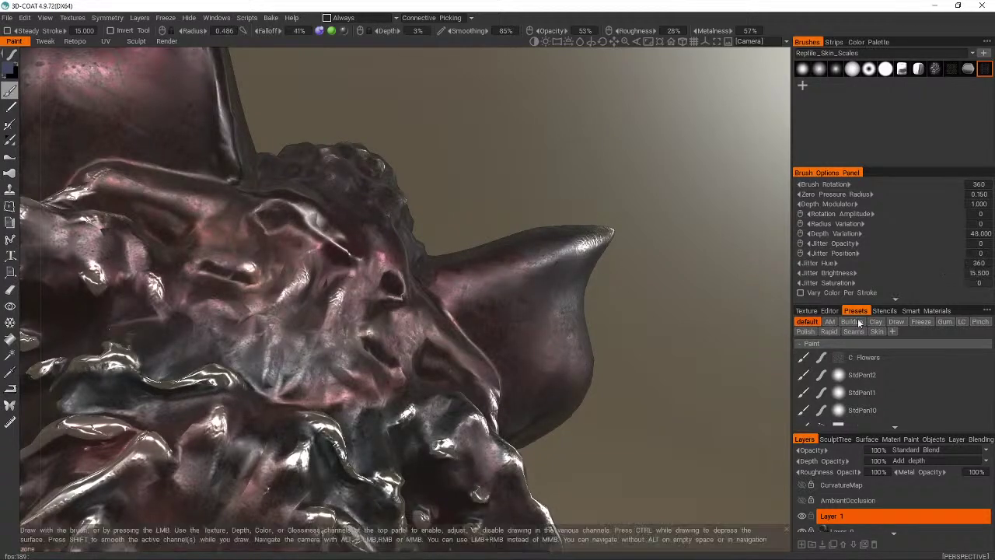
pyautogui.moveTo(305, 266)
pyautogui.mouseDown()
pyautogui.moveTo(296, 276)
pyautogui.moveTo(471, 407)
pyautogui.mouseUp()
pyautogui.moveTo(522, 359)
pyautogui.keyDown('alt'); pyautogui.mouseDown()
pyautogui.moveTo(478, 286)
pyautogui.moveTo(514, 326)
pyautogui.mouseUp(); pyautogui.keyUp('alt')
pyautogui.hotkey('ctrl', 'z')
pyautogui.hotkey('ctrl', 'z')
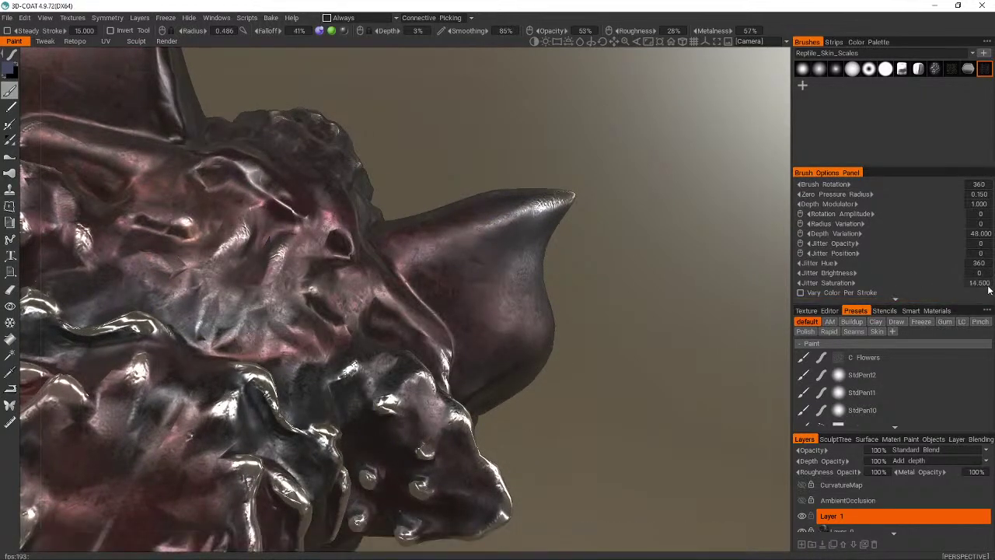
# - Set the saturation jitter to 51.5 and paint the tile pattern across the wrinkled body and side horn
pyautogui.moveTo(992, 289); pyautogui.dragTo(994, 289)
pyautogui.moveTo(299, 227)
pyautogui.mouseDown()
pyautogui.moveTo(389, 412)
pyautogui.moveTo(365, 326)
pyautogui.moveTo(517, 249)
pyautogui.moveTo(478, 335)
pyautogui.moveTo(509, 313)
pyautogui.mouseUp()
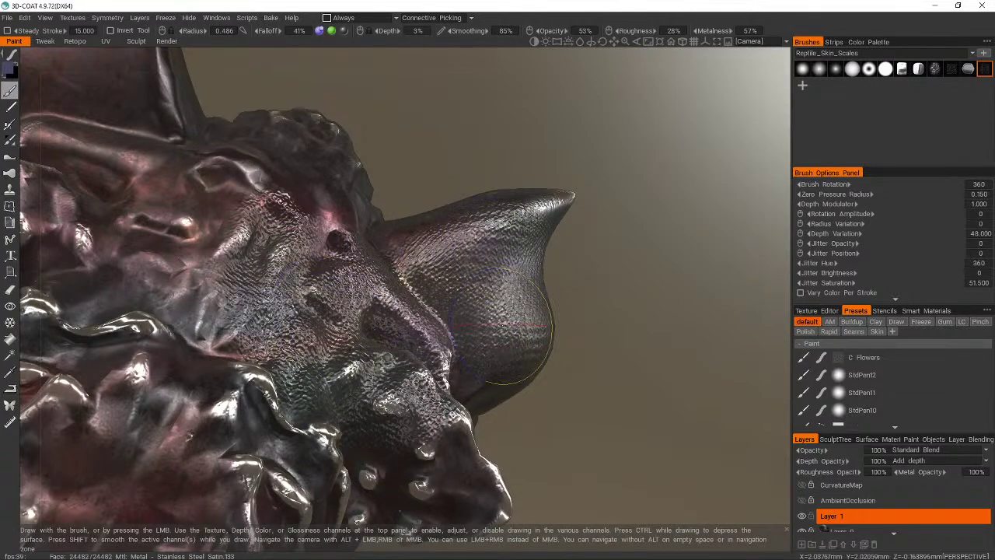
pyautogui.moveTo(527, 392); pyautogui.dragTo(526, 393)
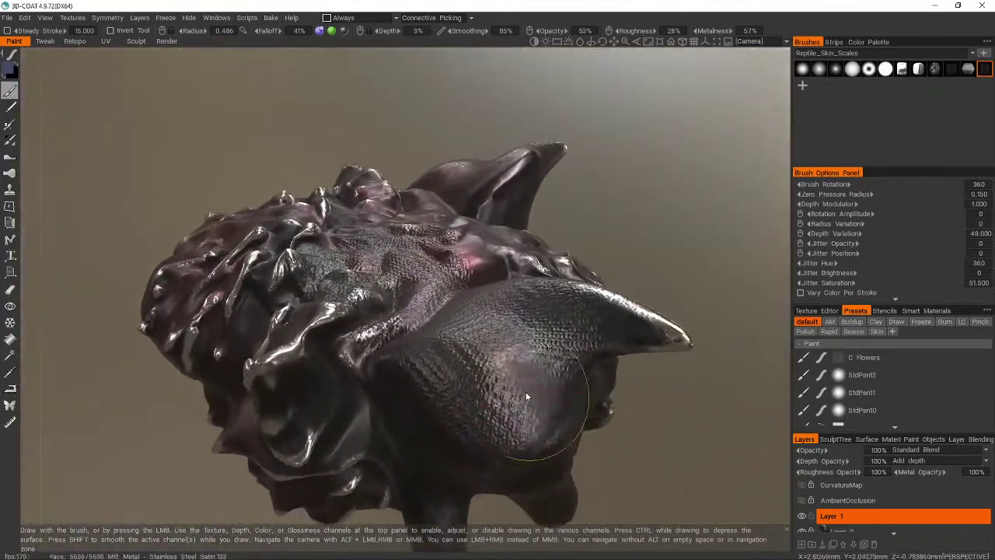
# - Undo the previous tile strokes, test the tile pattern on the side horn at 0% brush depth, inspect it closely, and undo it
pyautogui.hotkey('ctrl', 'z')
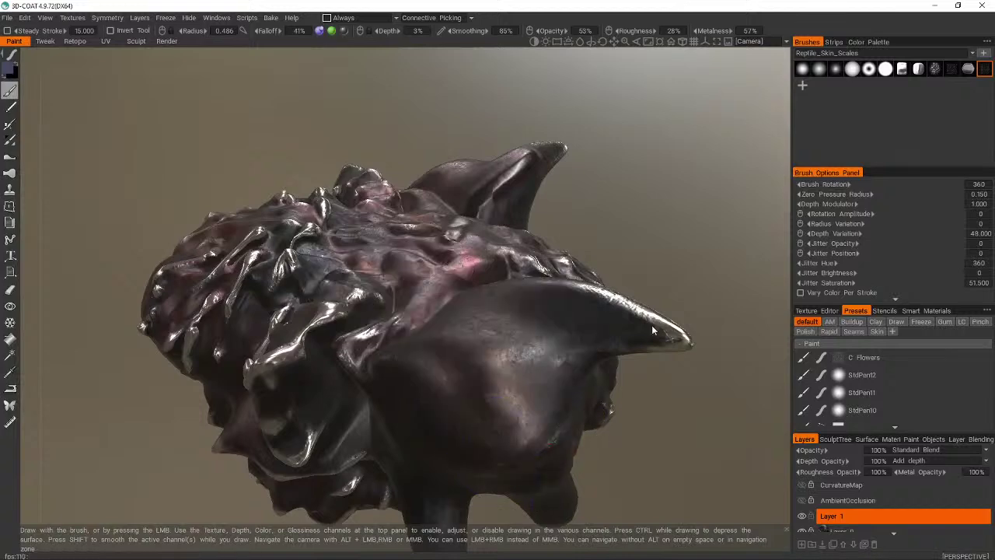
pyautogui.moveTo(718, 240); pyautogui.dragTo(388, 31)
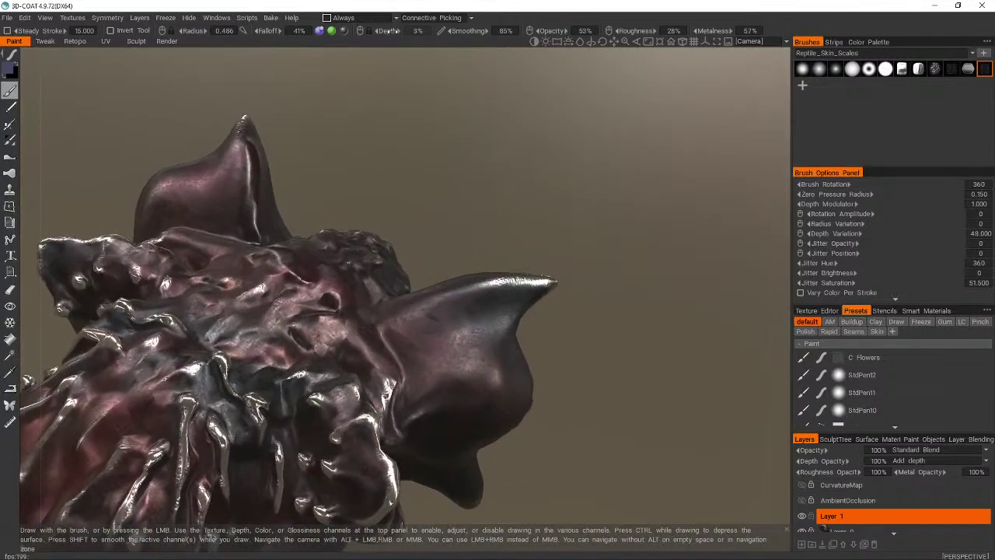
pyautogui.moveTo(441, 327)
pyautogui.mouseDown()
pyautogui.moveTo(469, 412)
pyautogui.moveTo(483, 368)
pyautogui.mouseUp()
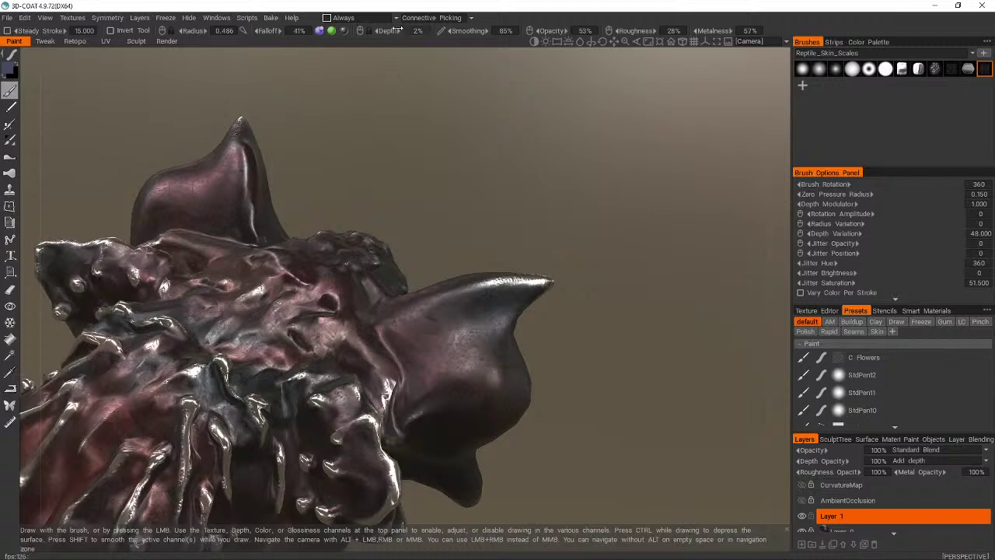
pyautogui.moveTo(438, 328)
pyautogui.mouseDown()
pyautogui.moveTo(467, 394)
pyautogui.moveTo(481, 368)
pyautogui.mouseUp()
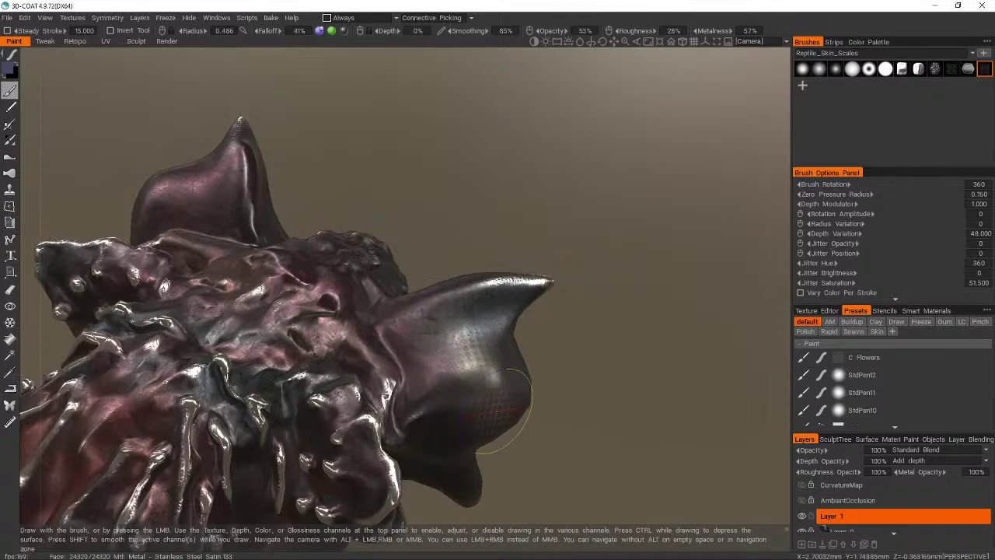
pyautogui.keyDown('alt'); pyautogui.moveTo(491, 410); pyautogui.dragTo(510, 409, button='right'); pyautogui.keyUp('alt')
pyautogui.keyDown('alt'); pyautogui.moveTo(510, 409); pyautogui.dragTo(566, 412); pyautogui.keyUp('alt')
pyautogui.keyDown('alt'); pyautogui.moveTo(566, 412); pyautogui.dragTo(607, 406, button='right'); pyautogui.keyUp('alt')
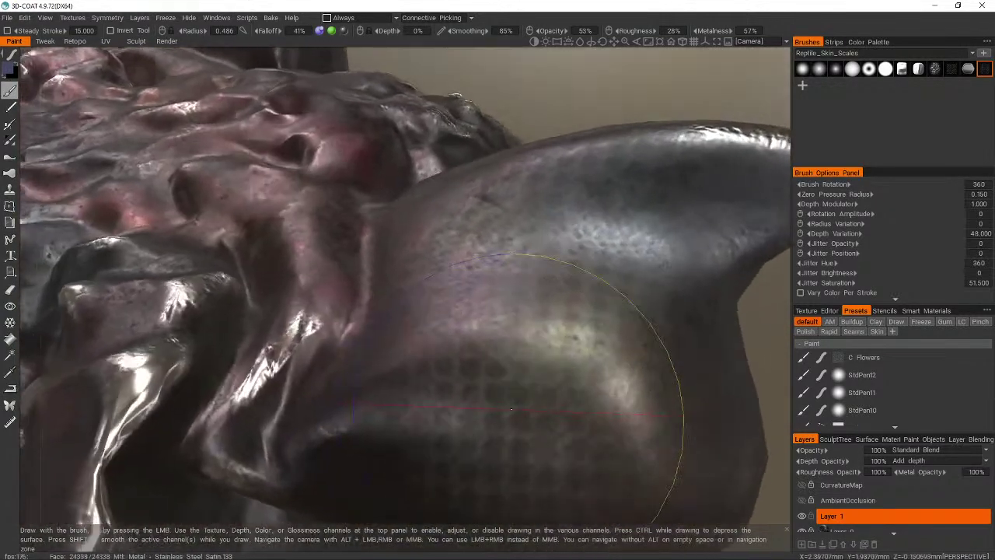
pyautogui.keyDown('alt'); pyautogui.moveTo(606, 405); pyautogui.dragTo(622, 420); pyautogui.keyUp('alt')
pyautogui.hotkey('ctrl', 'z')
pyautogui.hotkey('ctrl', 'z')
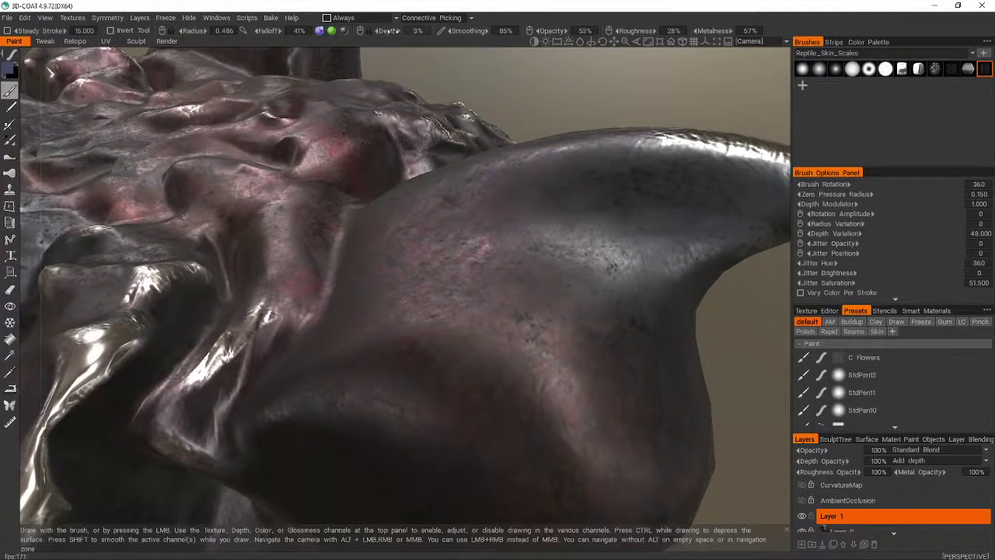
# - Set the brush depth to 2% and the falloff to 93%, test tile-patterned strokes over the side horn, and undo them
pyautogui.moveTo(506, 238); pyautogui.dragTo(497, 374)
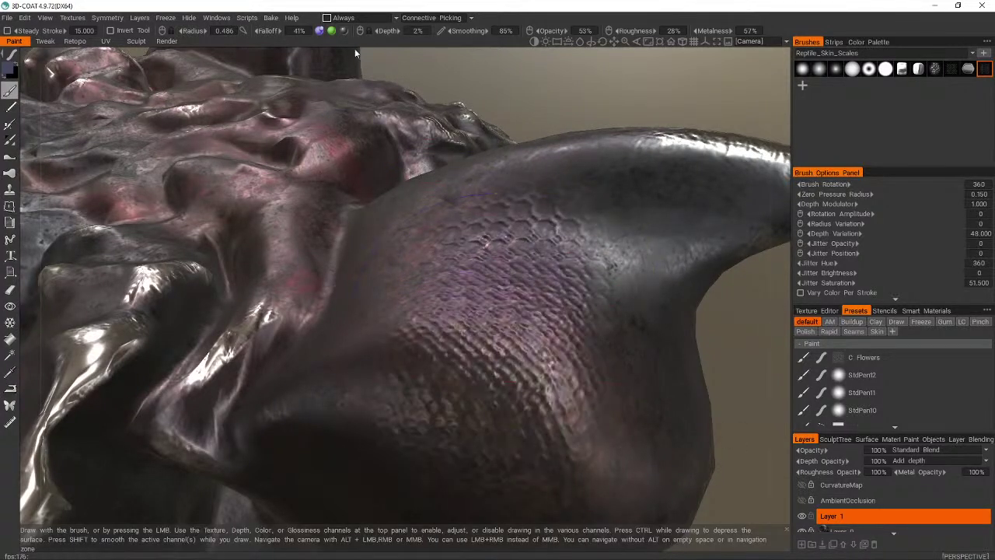
pyautogui.hotkey('ctrl', 'z')
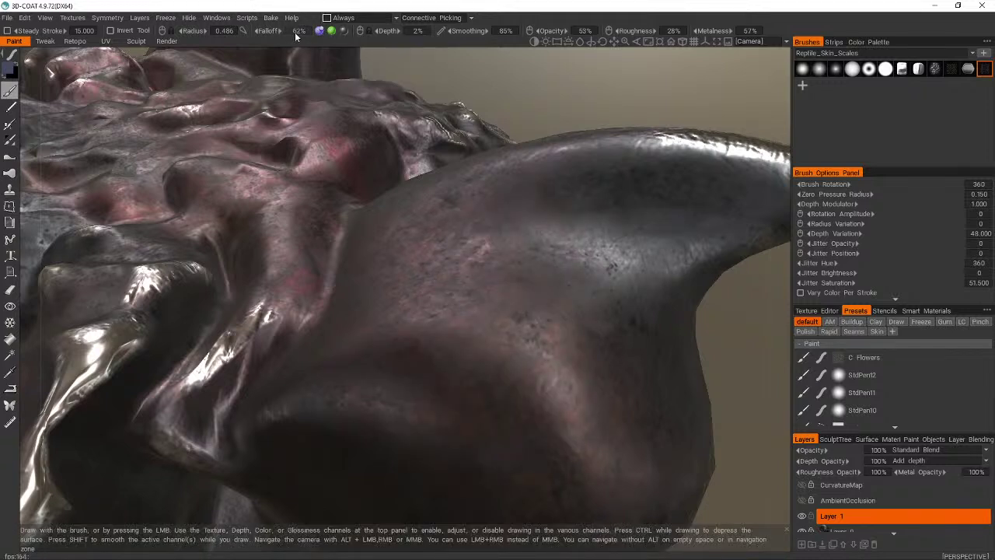
pyautogui.moveTo(296, 34); pyautogui.dragTo(327, 36)
pyautogui.moveTo(492, 227)
pyautogui.mouseDown()
pyautogui.moveTo(526, 404)
pyautogui.moveTo(586, 193)
pyautogui.moveTo(606, 393)
pyautogui.moveTo(519, 191)
pyautogui.moveTo(412, 257)
pyautogui.moveTo(389, 246)
pyautogui.mouseUp()
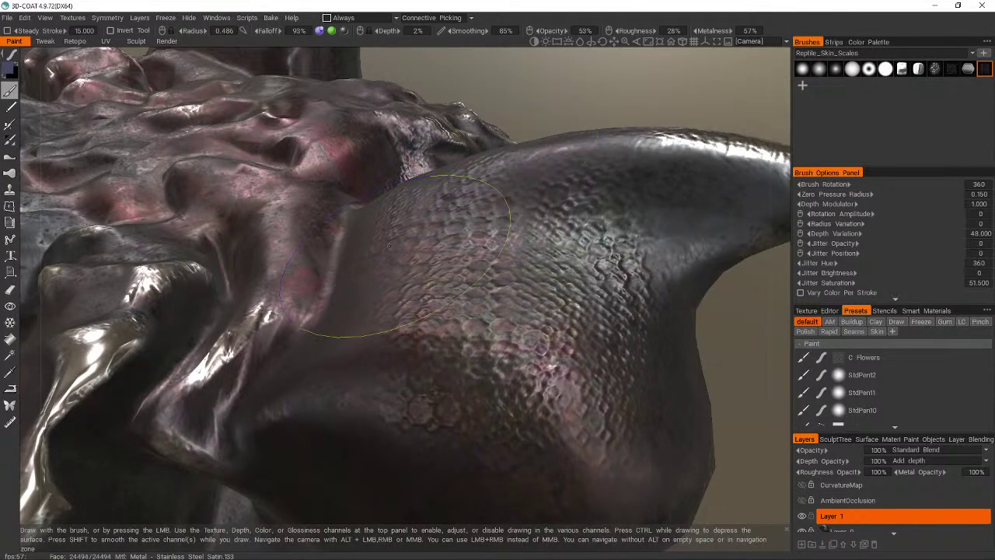
pyautogui.keyDown('alt'); pyautogui.moveTo(610, 296); pyautogui.dragTo(569, 276); pyautogui.keyUp('alt')
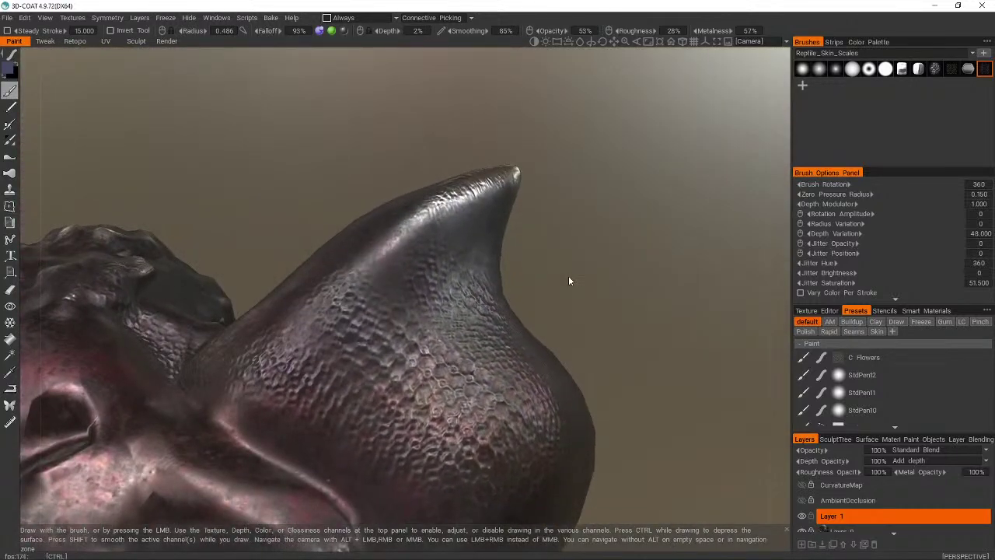
pyautogui.hotkey('ctrl', 'z')
pyautogui.hotkey('ctrl', 'z')
pyautogui.hotkey('ctrl', 'z')
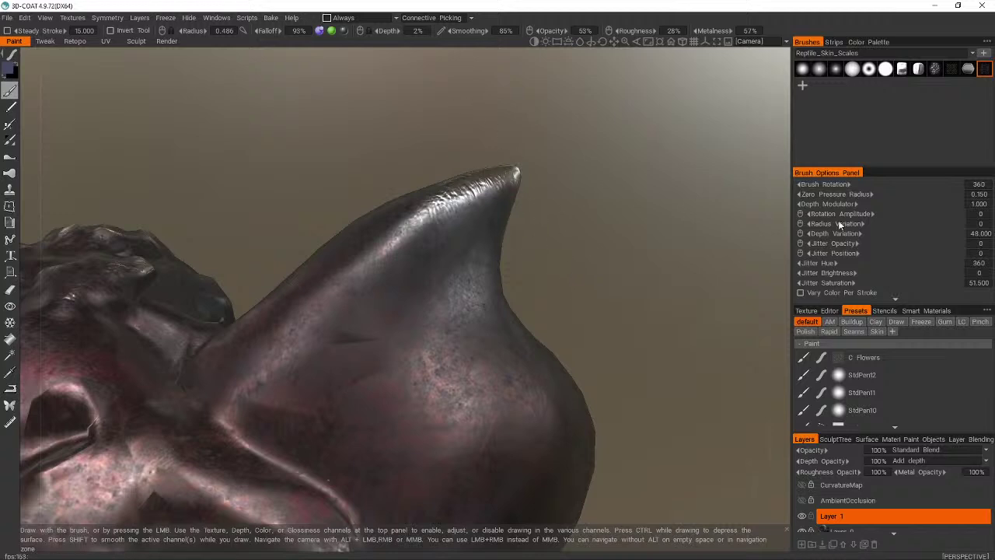
# - Create a brush folder named NewFolder and import grass6.png from the ZBrush Alphas folder as a brush alpha
pyautogui.click(984, 54)
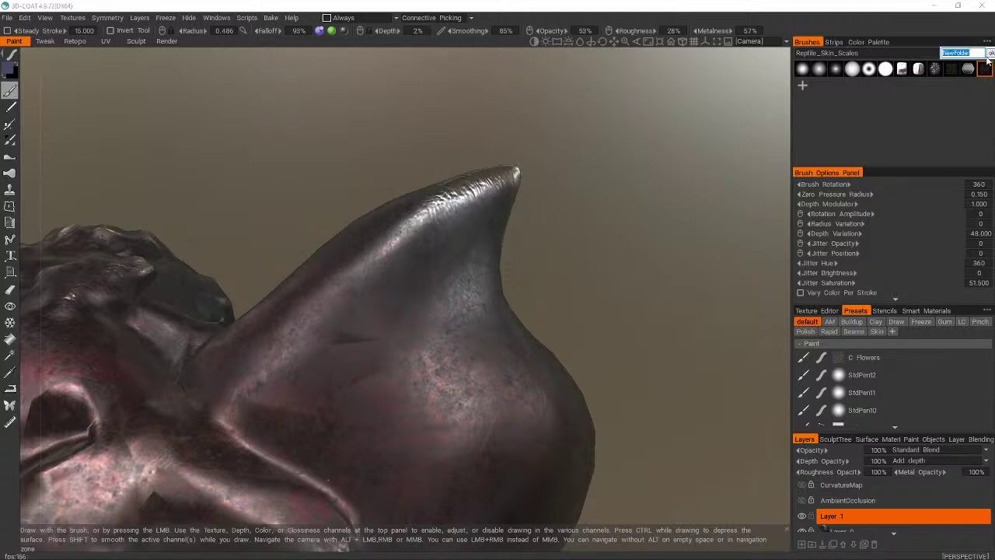
pyautogui.press('Return')
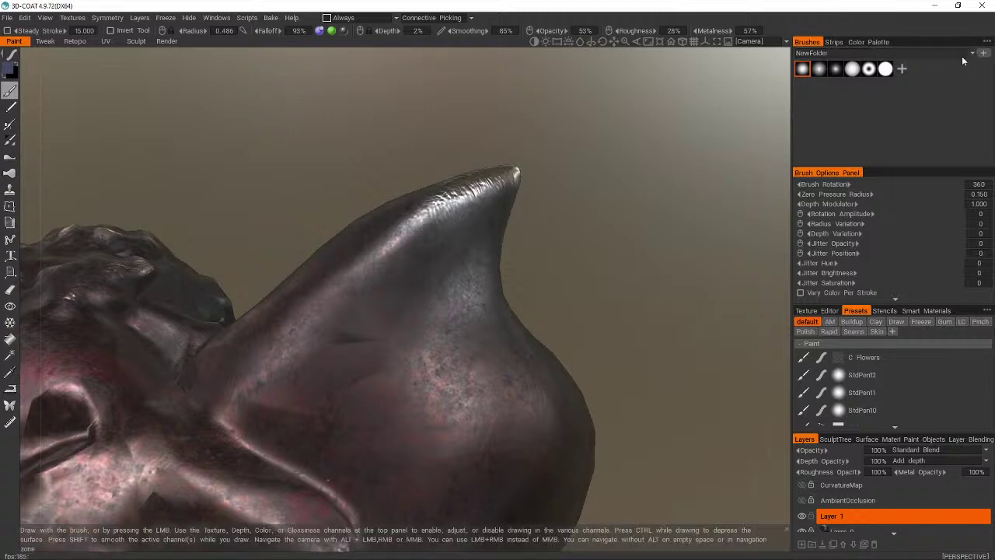
pyautogui.click(903, 67)
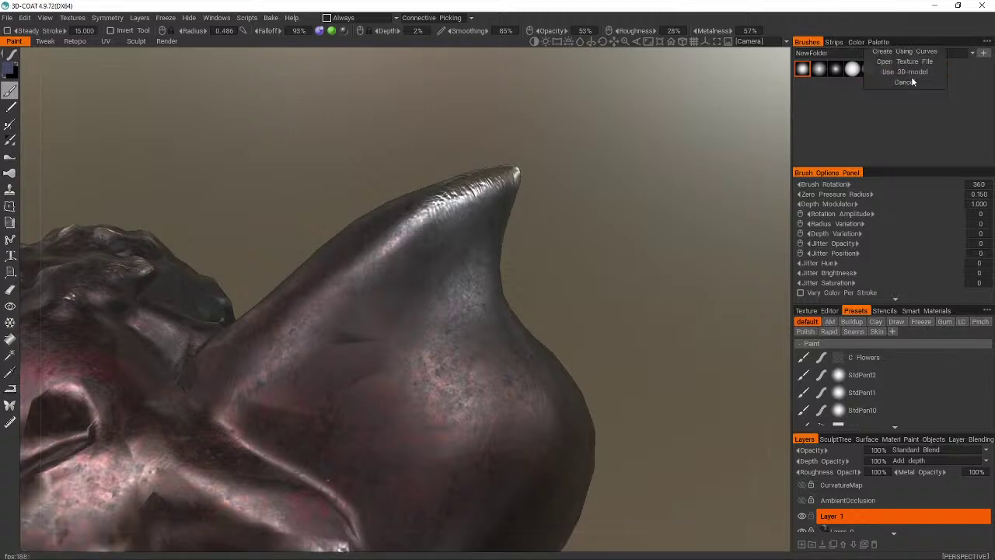
pyautogui.click(915, 64)
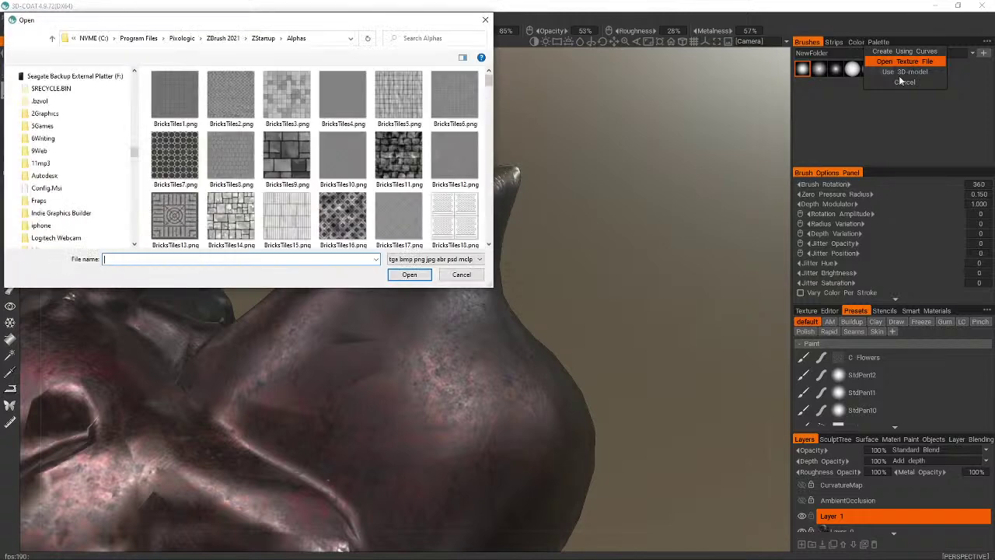
pyautogui.scroll(-5, 414, 150)
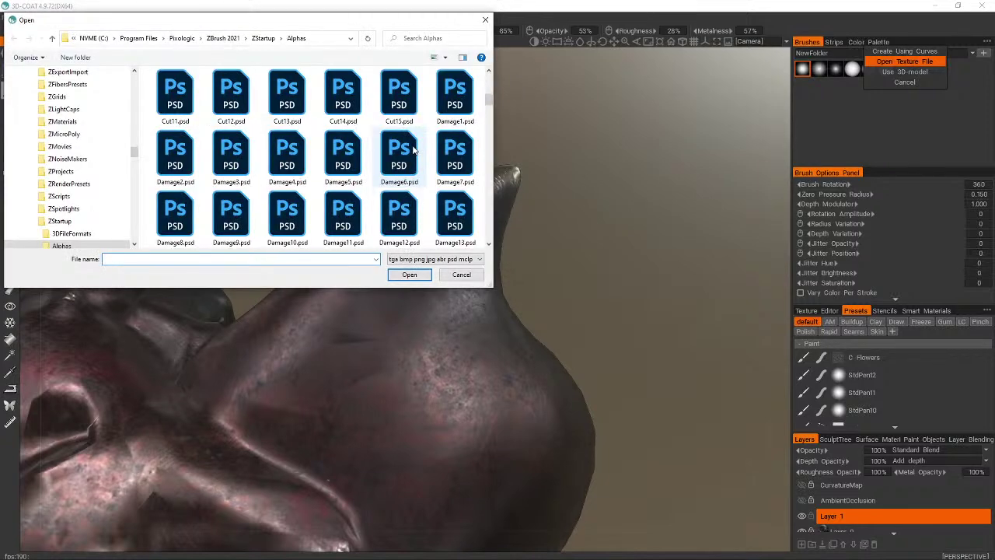
pyautogui.scroll(-5, 414, 149)
pyautogui.scroll(1, 412, 148)
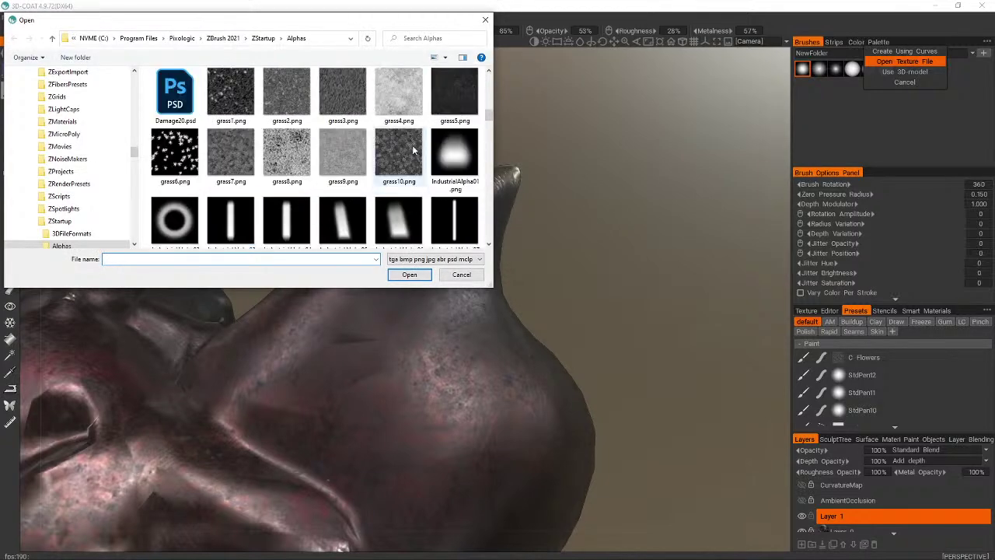
pyautogui.doubleClick(176, 154)
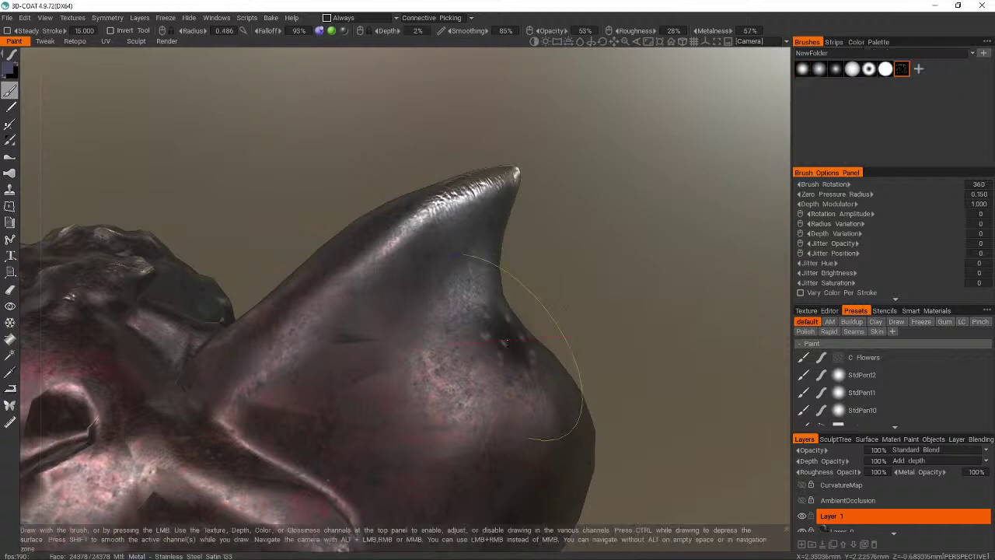
# - Try strokes with the grass6.png alpha on the side horn, check the paint color, and undo the strokes
pyautogui.moveTo(401, 339)
pyautogui.mouseDown()
pyautogui.moveTo(398, 289)
pyautogui.moveTo(489, 453)
pyautogui.moveTo(464, 431)
pyautogui.moveTo(419, 344)
pyautogui.moveTo(405, 449)
pyautogui.moveTo(379, 304)
pyautogui.moveTo(384, 415)
pyautogui.moveTo(436, 404)
pyautogui.mouseUp()
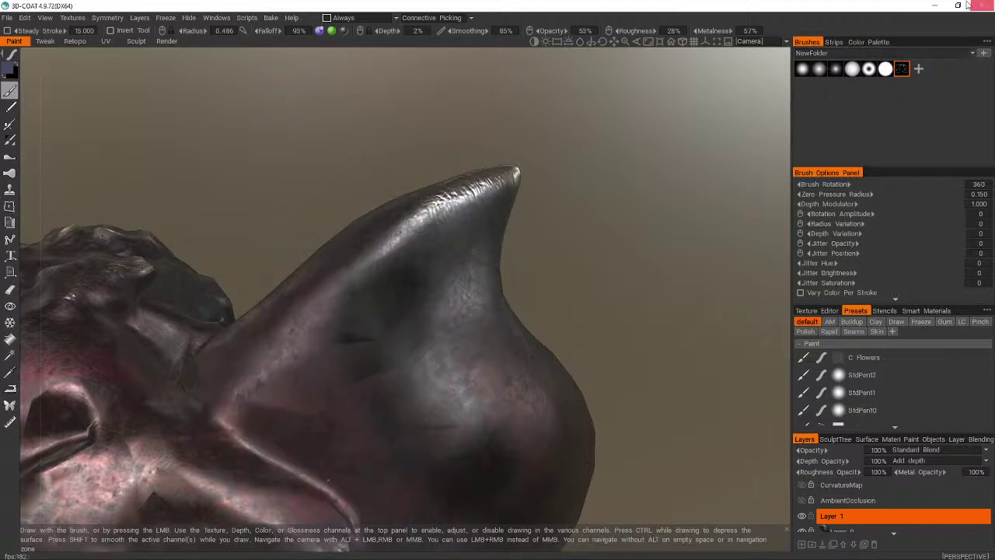
pyautogui.click(856, 42)
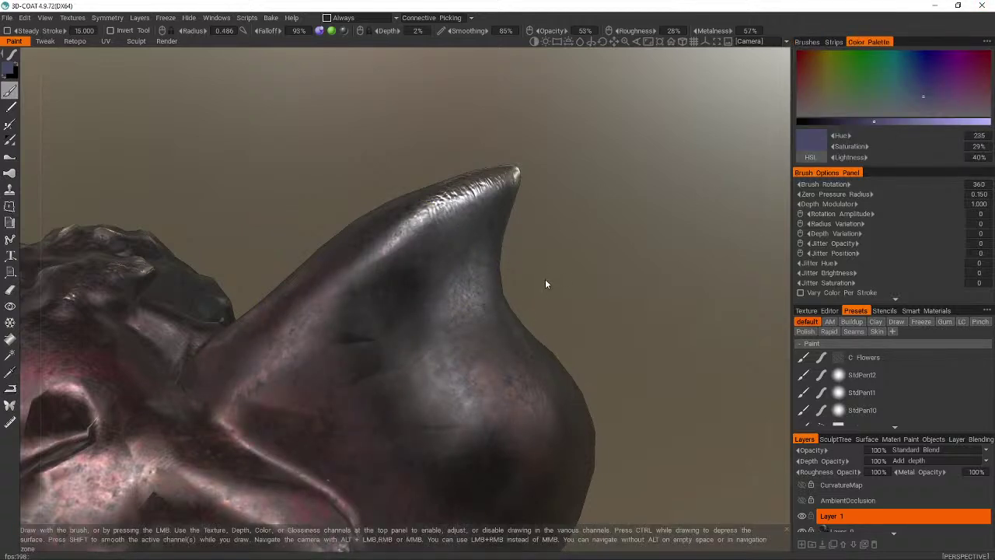
pyautogui.moveTo(504, 215)
pyautogui.mouseDown()
pyautogui.moveTo(495, 233)
pyautogui.moveTo(514, 432)
pyautogui.moveTo(331, 240)
pyautogui.moveTo(342, 358)
pyautogui.mouseUp()
pyautogui.hotkey('ctrl', 'z')
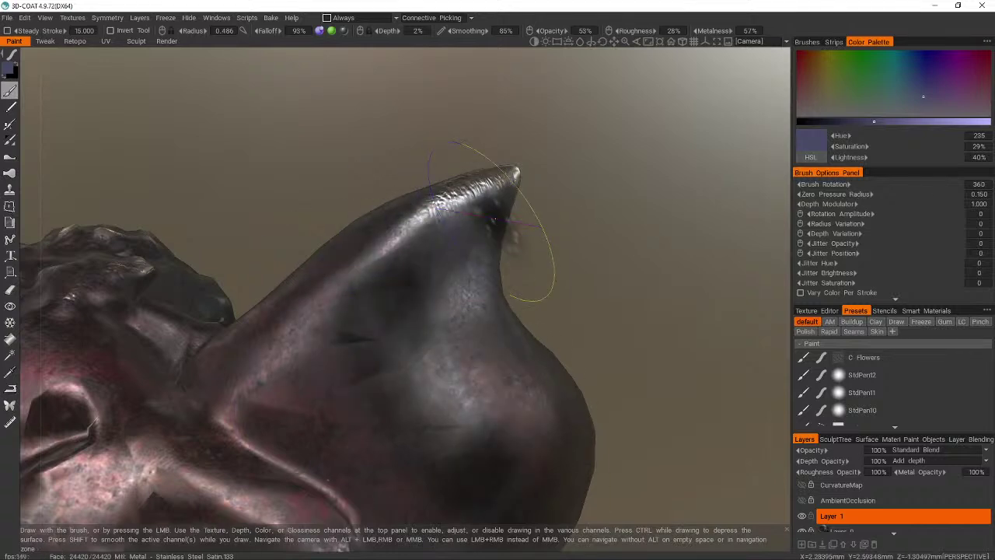
pyautogui.hotkey('ctrl', 'z')
pyautogui.hotkey('ctrl', 'z')
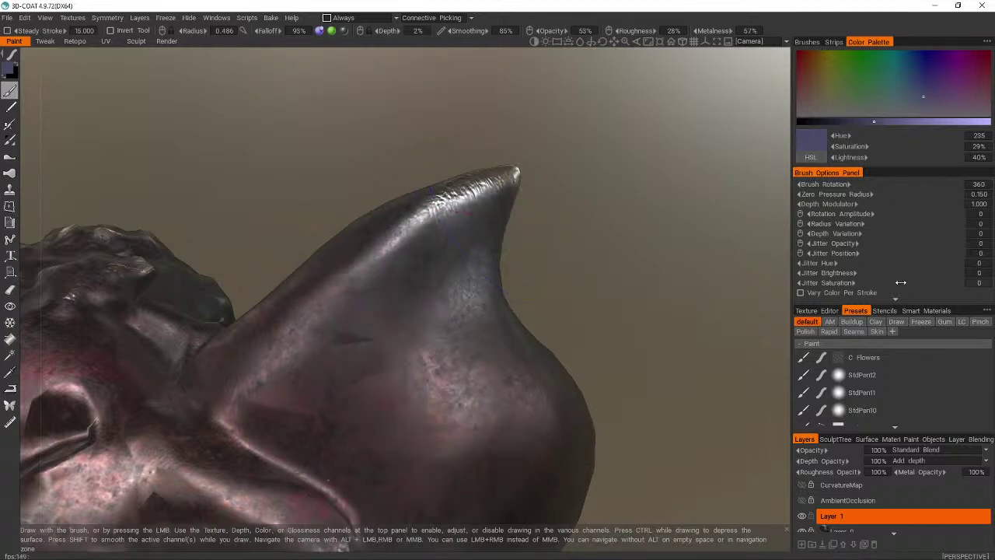
# - Import grass1.png from the ZBrush Alphas folder as another brush alpha in NewFolder
pyautogui.click(812, 42)
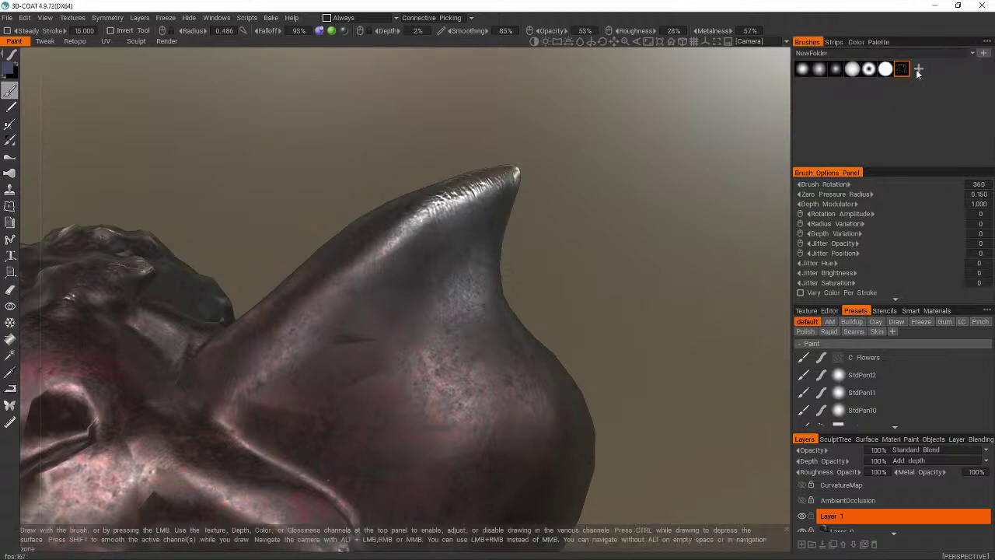
pyautogui.click(984, 51)
pyautogui.click(917, 70)
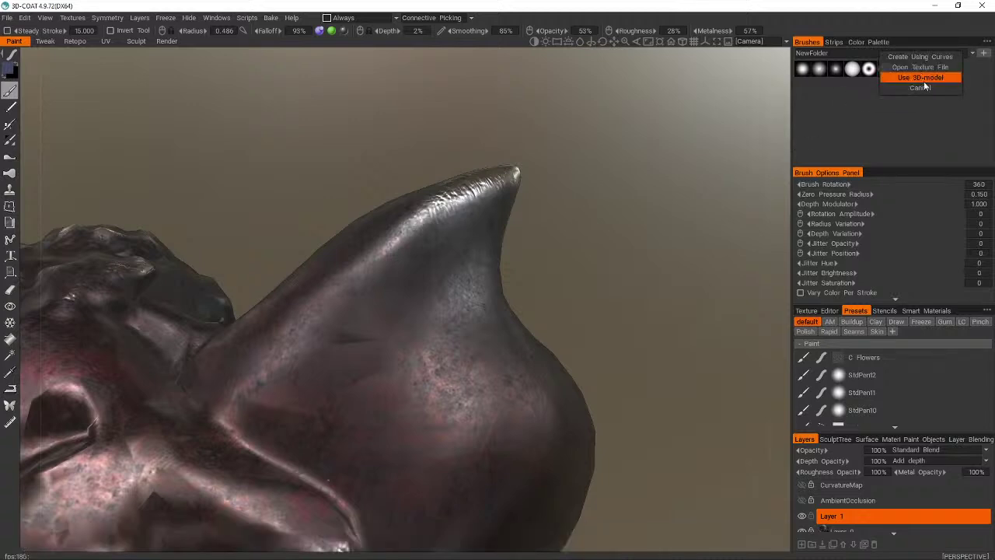
pyautogui.click(926, 66)
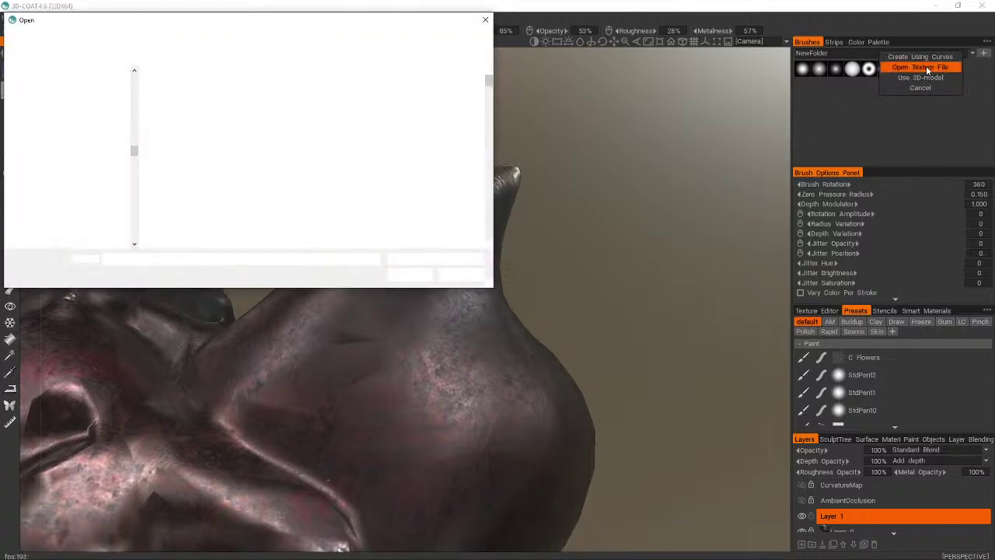
pyautogui.scroll(-1, 299, 154)
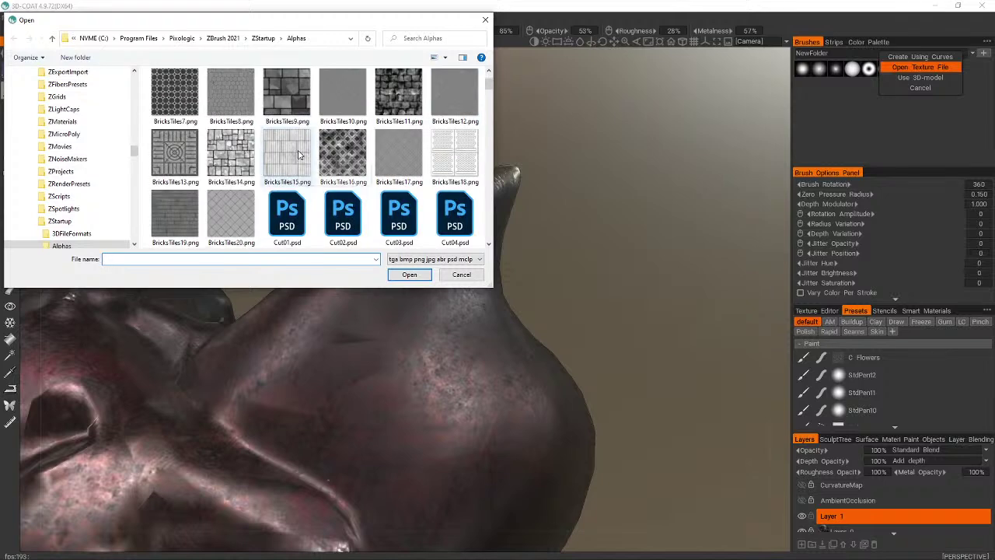
pyautogui.scroll(-7, 299, 154)
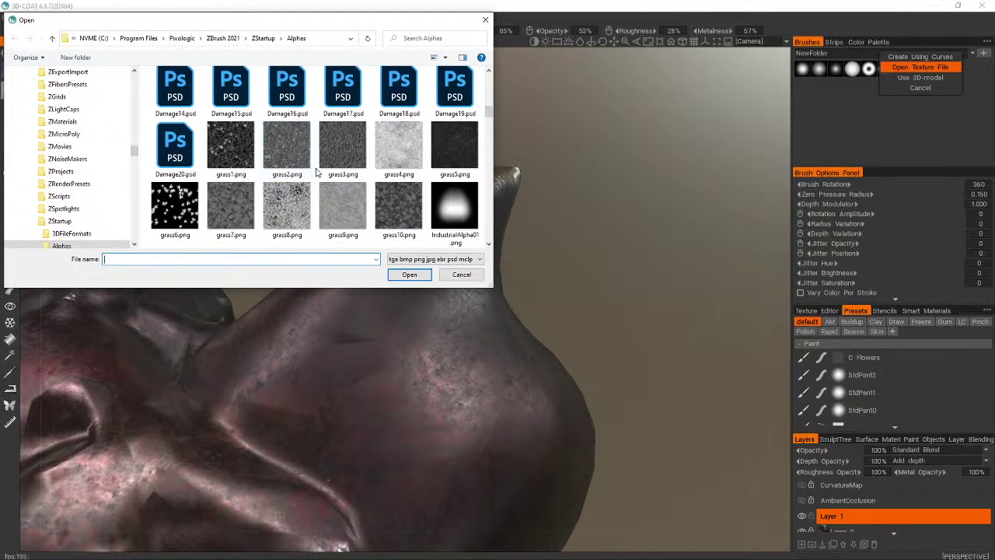
pyautogui.doubleClick(231, 148)
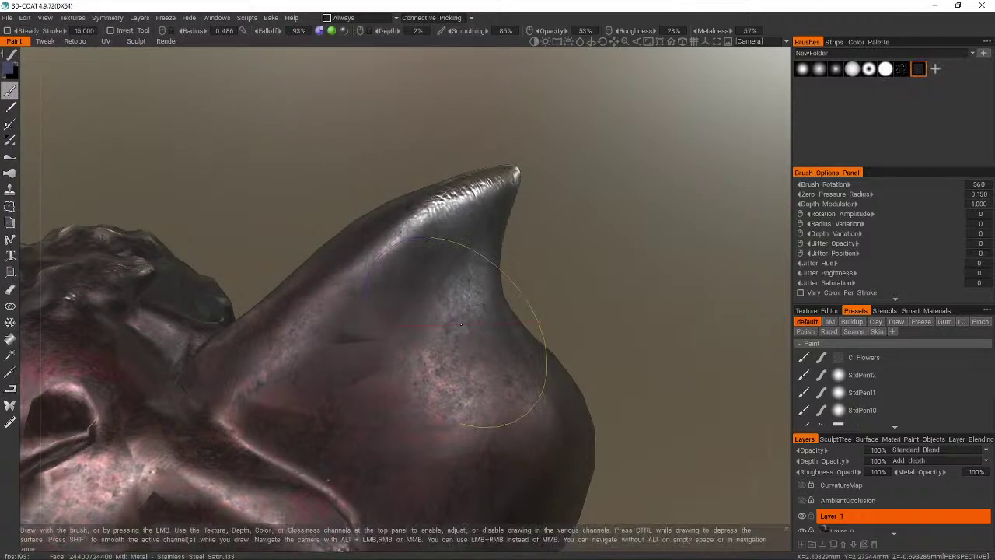
# - Test the grass1.png alpha with broad strokes across the side horn and undo them
pyautogui.moveTo(490, 225); pyautogui.dragTo(233, 450)
pyautogui.moveTo(375, 512)
pyautogui.mouseDown()
pyautogui.moveTo(436, 405)
pyautogui.moveTo(388, 373)
pyautogui.moveTo(469, 229)
pyautogui.mouseUp()
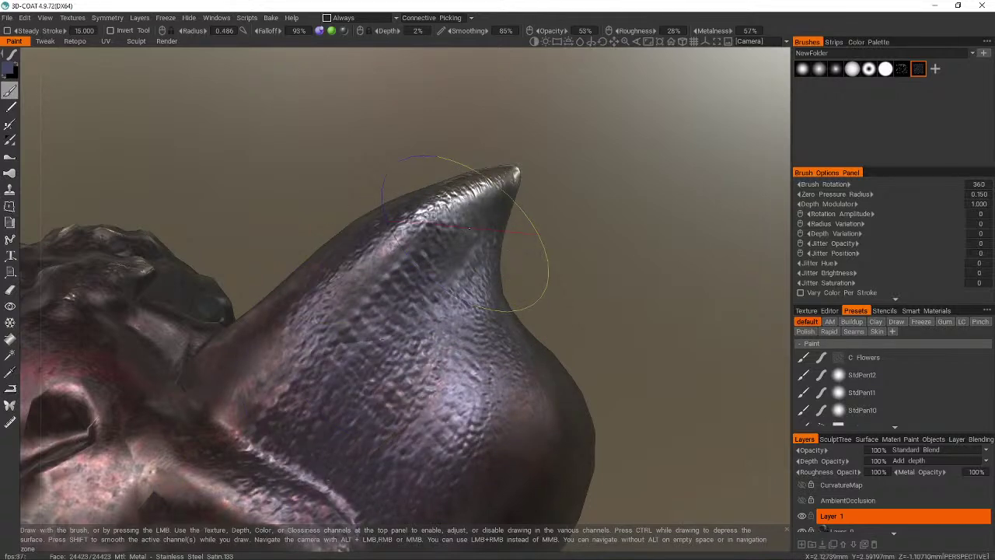
pyautogui.hotkey('ctrl', 'z')
# - Compare the grass6.png and grass1.png alphas with a test stroke of each on the side horn, undoing both
pyautogui.click(901, 70)
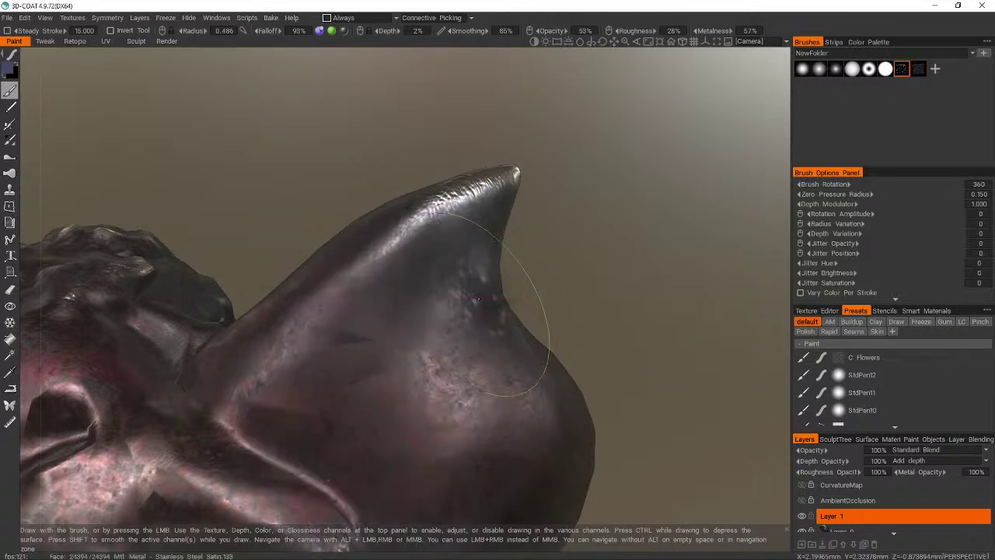
pyautogui.moveTo(359, 305)
pyautogui.mouseDown()
pyautogui.moveTo(524, 274)
pyautogui.moveTo(435, 309)
pyautogui.moveTo(449, 303)
pyautogui.mouseUp()
pyautogui.hotkey('ctrl', 'z')
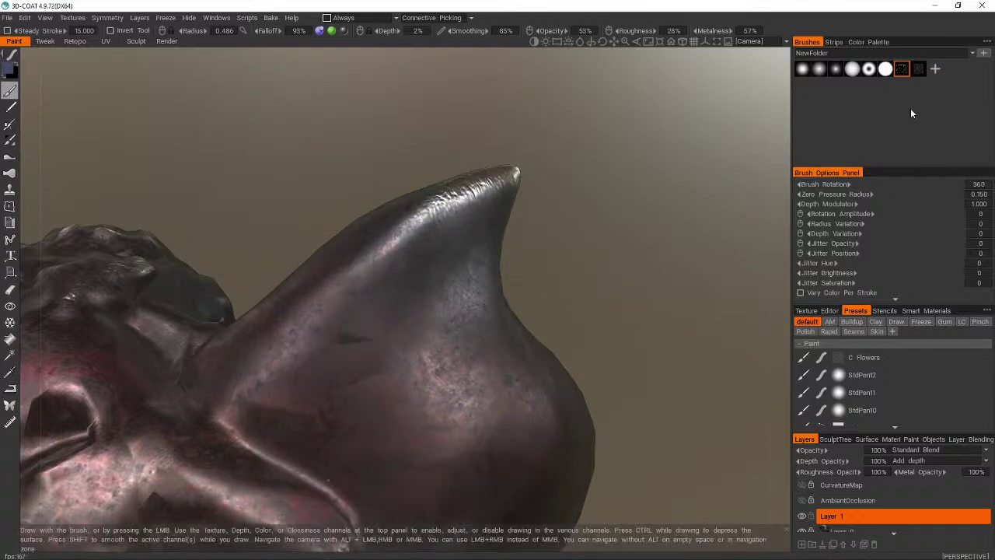
pyautogui.click(918, 69)
pyautogui.moveTo(474, 249)
pyautogui.mouseDown()
pyautogui.moveTo(435, 326)
pyautogui.moveTo(478, 447)
pyautogui.moveTo(432, 435)
pyautogui.moveTo(423, 330)
pyautogui.moveTo(466, 381)
pyautogui.mouseUp()
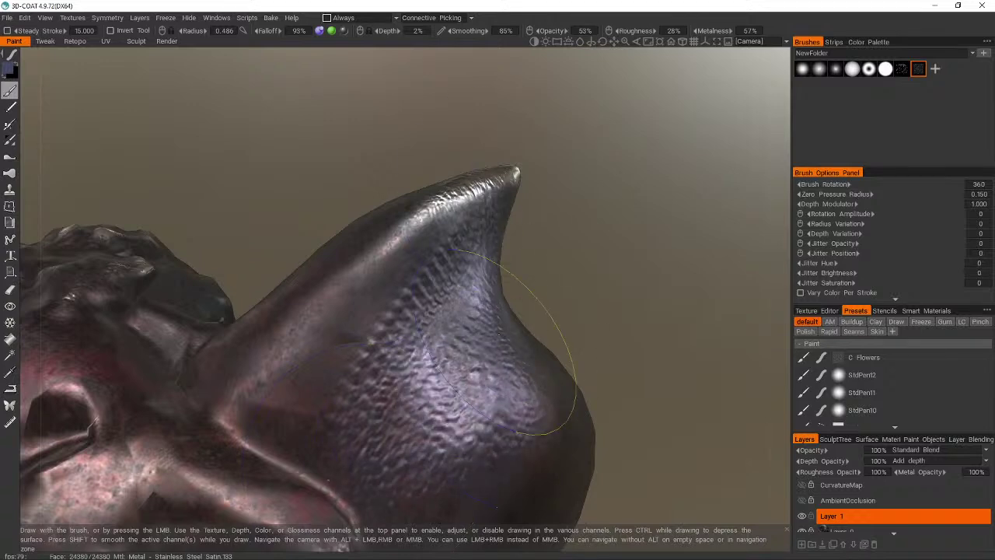
pyautogui.hotkey('ctrl', 'z')
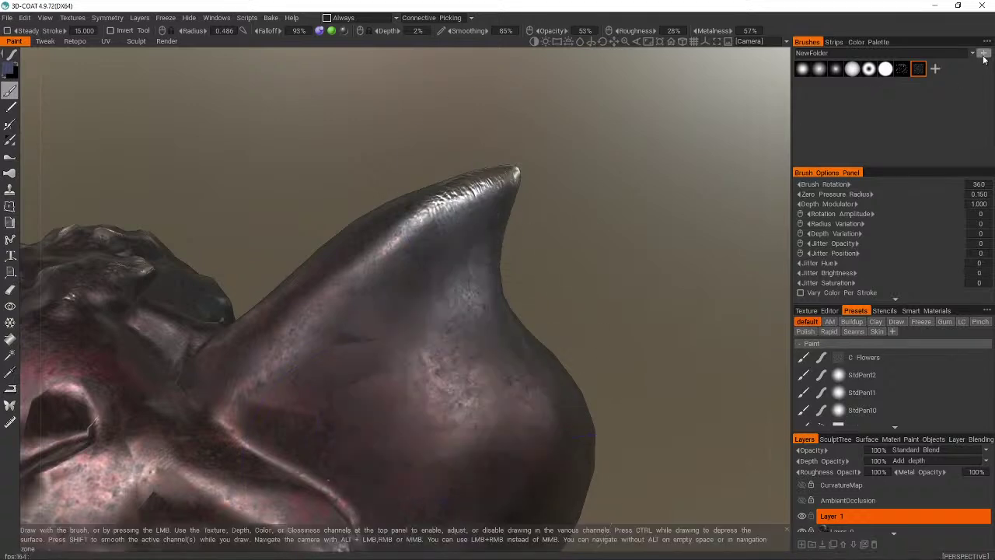
# - Import Ornaments1.png from the ZBrush Alphas folder as another brush alpha in NewFolder
pyautogui.click(935, 68)
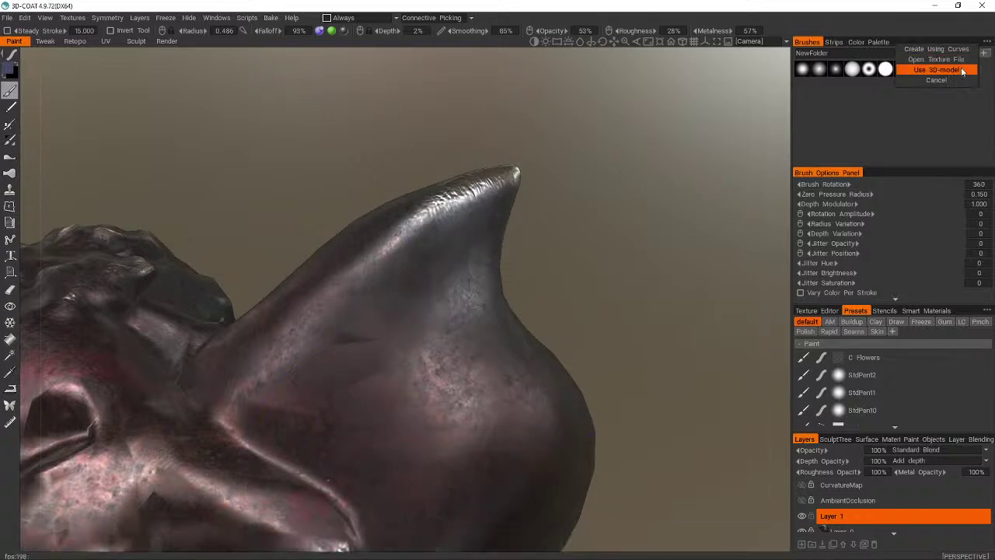
pyautogui.click(958, 62)
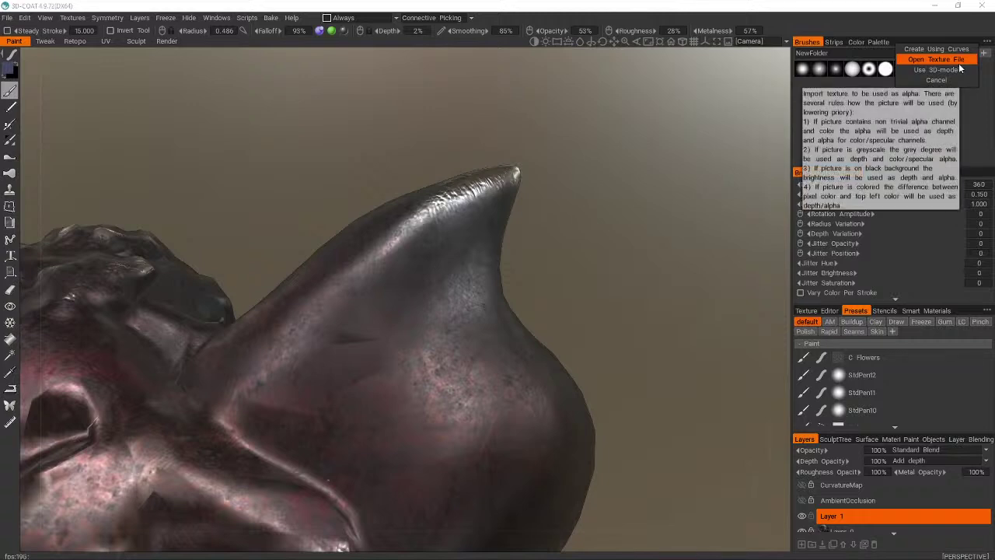
pyautogui.scroll(-10, 423, 118)
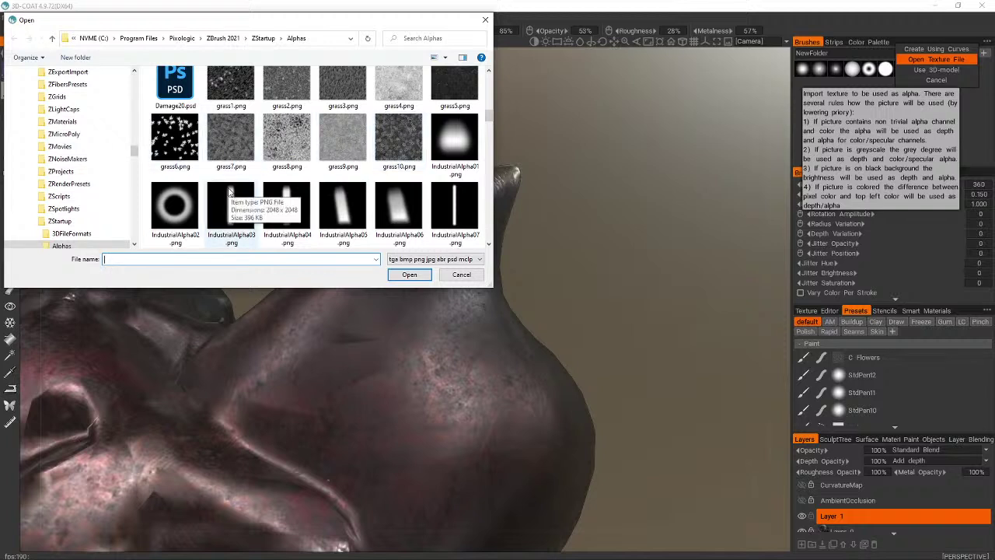
pyautogui.scroll(-7, 229, 191)
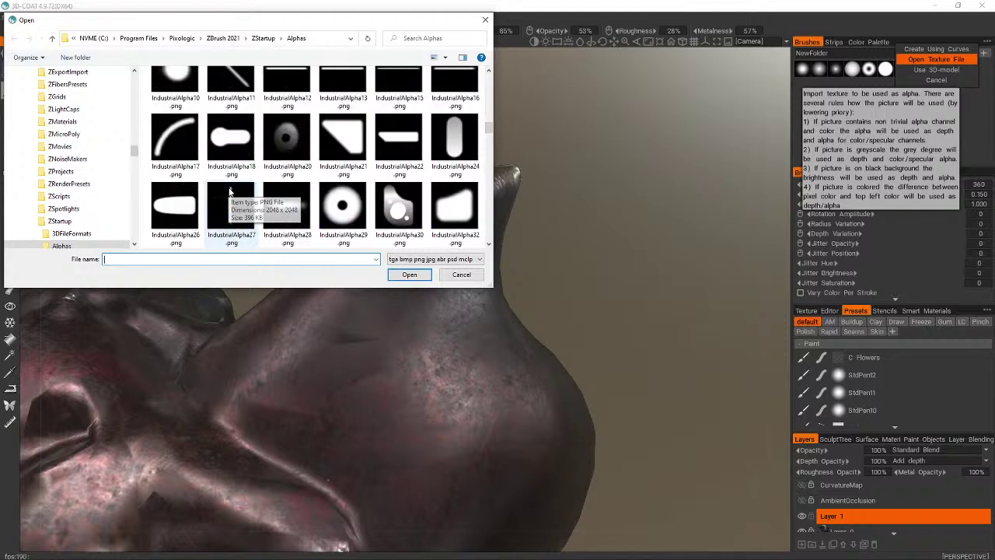
pyautogui.scroll(-3, 230, 191)
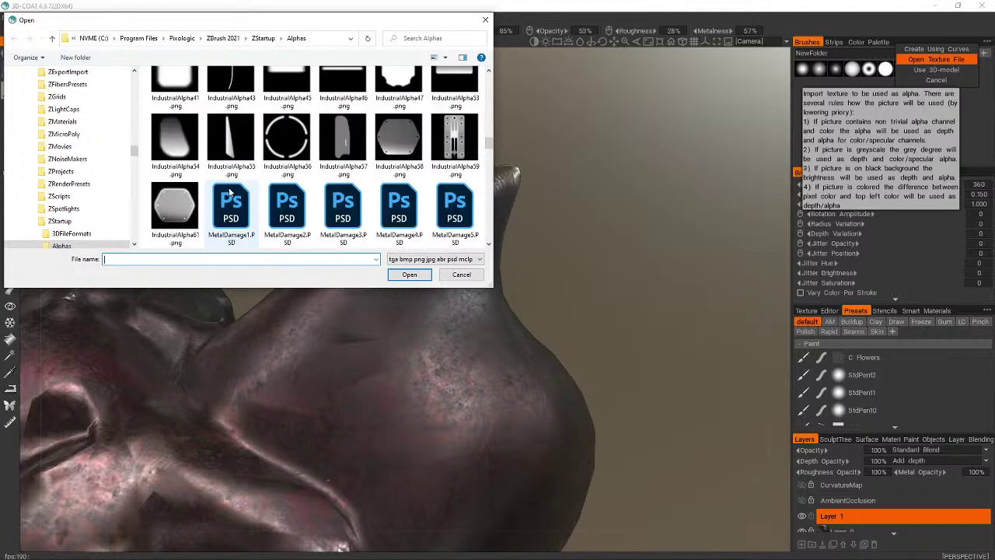
pyautogui.scroll(-6, 229, 192)
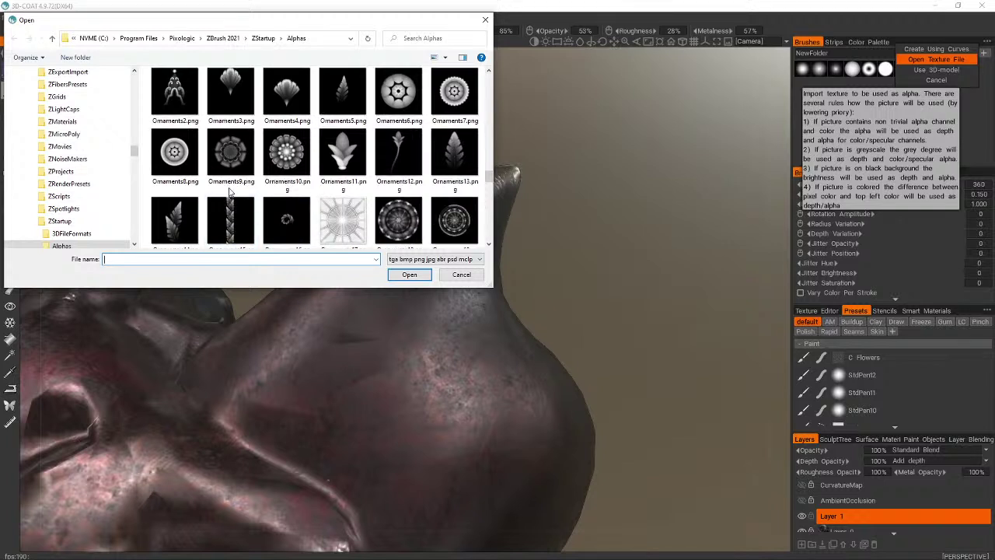
pyautogui.scroll(1, 229, 191)
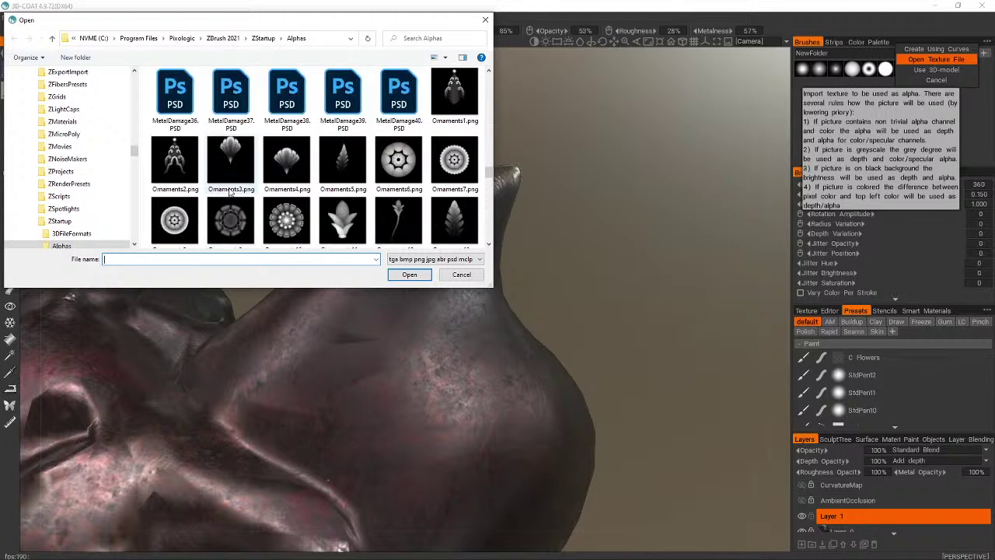
pyautogui.doubleClick(445, 93)
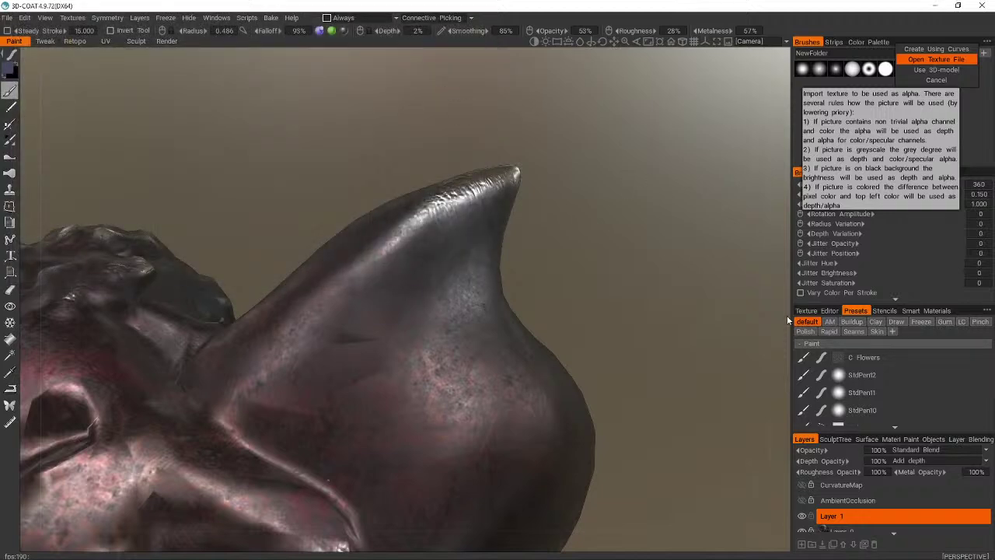
# - Test the Ornaments1.png alpha with several strokes and a short dab across the side horn, undoing them all
pyautogui.moveTo(470, 299)
pyautogui.mouseDown()
pyautogui.moveTo(464, 291)
pyautogui.moveTo(474, 431)
pyautogui.mouseUp()
pyautogui.moveTo(493, 285); pyautogui.dragTo(528, 427)
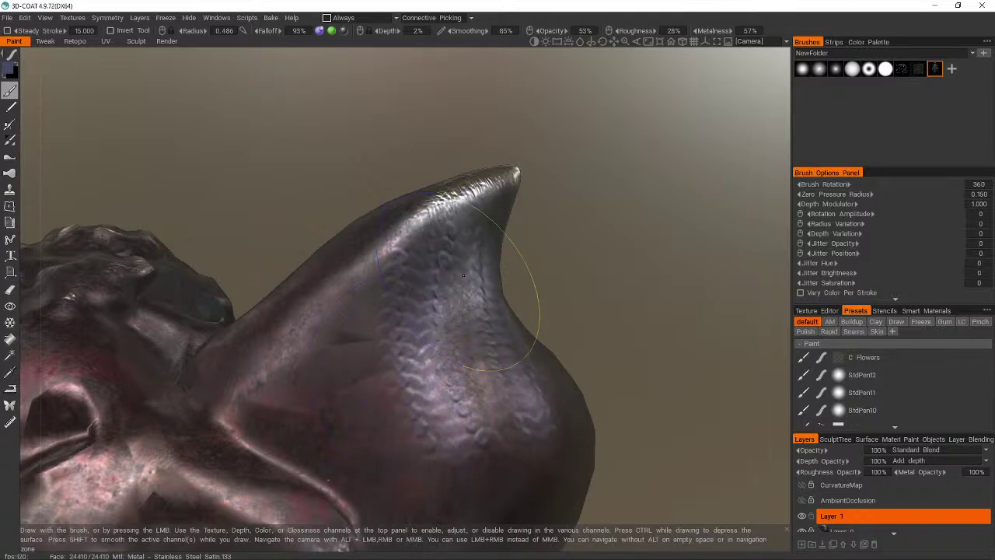
pyautogui.moveTo(490, 292); pyautogui.dragTo(447, 424)
pyautogui.moveTo(336, 371); pyautogui.dragTo(327, 435)
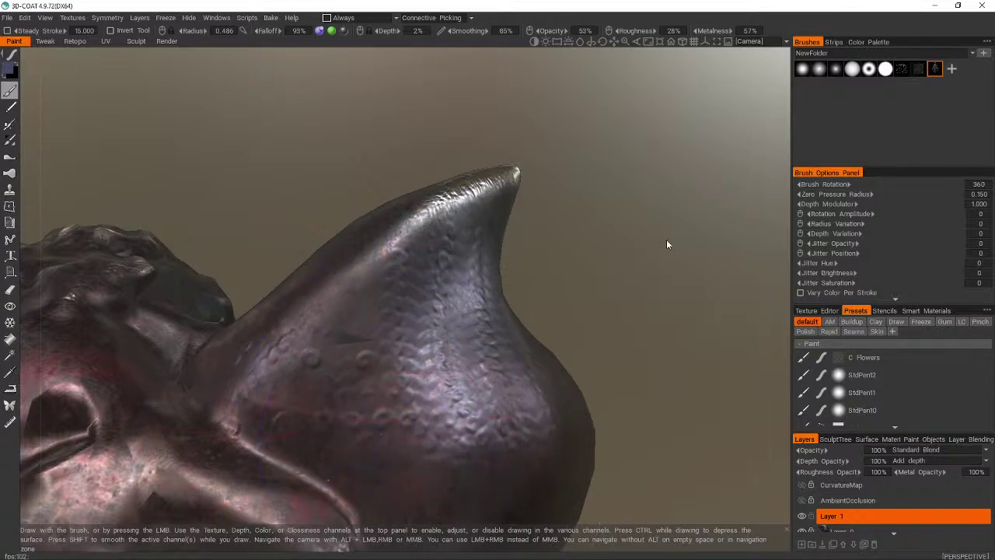
pyautogui.hotkey('ctrl', 'z')
pyautogui.hotkey('ctrl', 'z')
pyautogui.hotkey('ctrl', 'z')
pyautogui.hotkey('ctrl', 'z')
pyautogui.hotkey('ctrl', 'z')
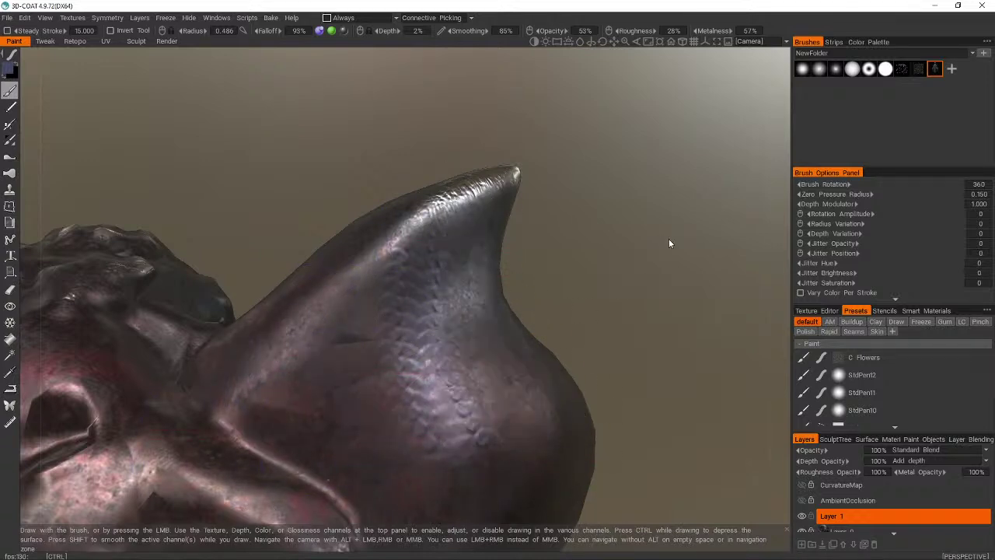
pyautogui.moveTo(393, 343); pyautogui.dragTo(398, 339)
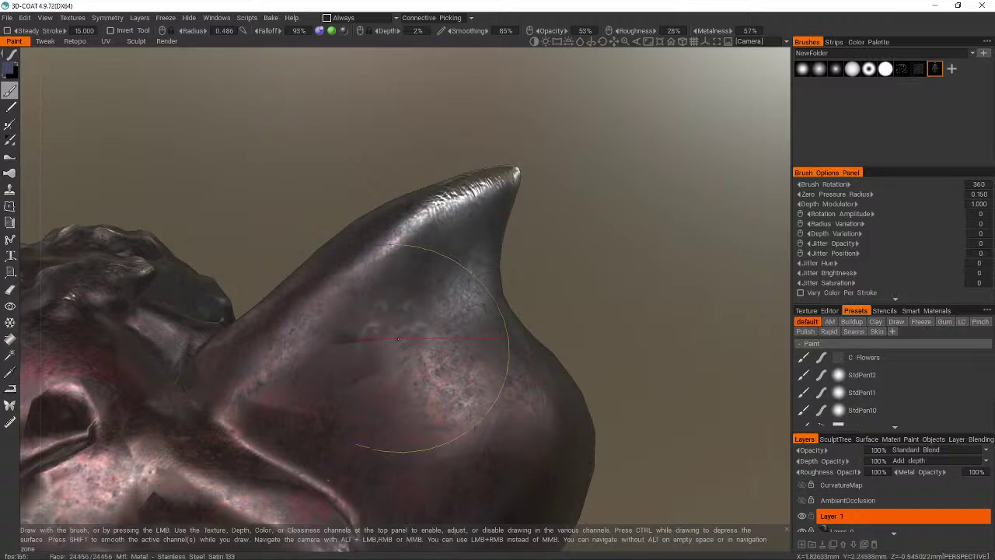
pyautogui.hotkey('ctrl', 'z')
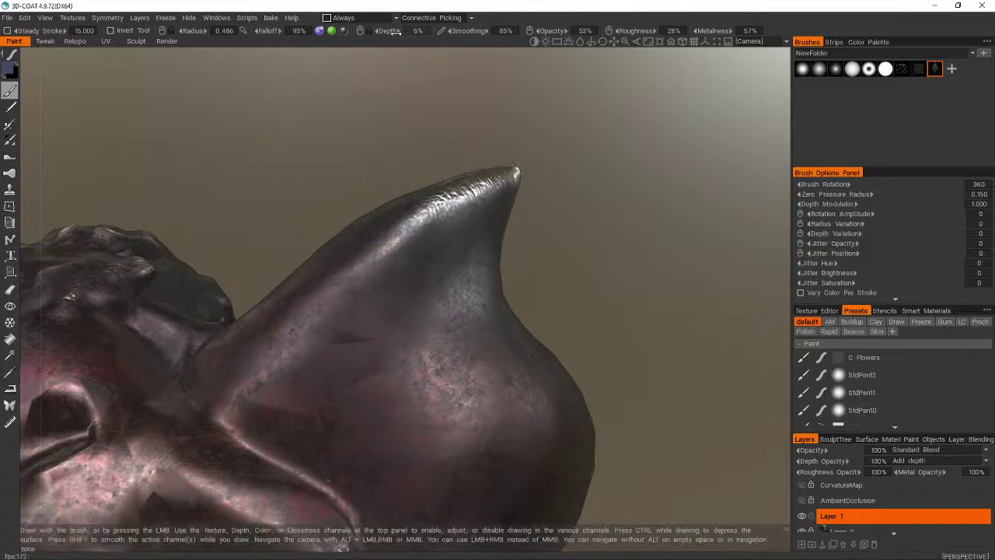
# - Try a brush depth of 8% with two ornament stamps on the side horn and undo both
pyautogui.moveTo(395, 32); pyautogui.dragTo(399, 31)
pyautogui.click(458, 348)
pyautogui.click(314, 327)
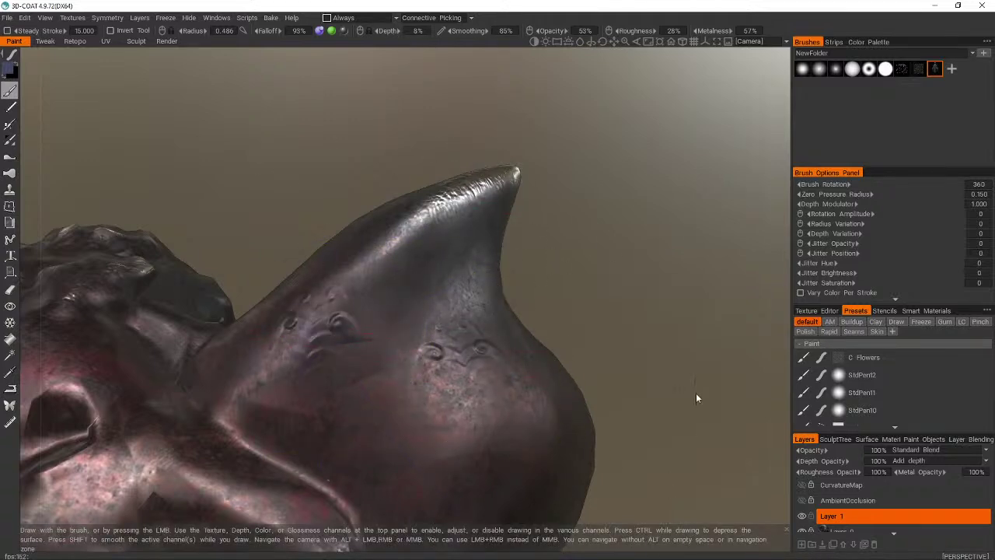
pyautogui.scroll(-4, 696, 393)
pyautogui.hotkey('ctrl', 'z')
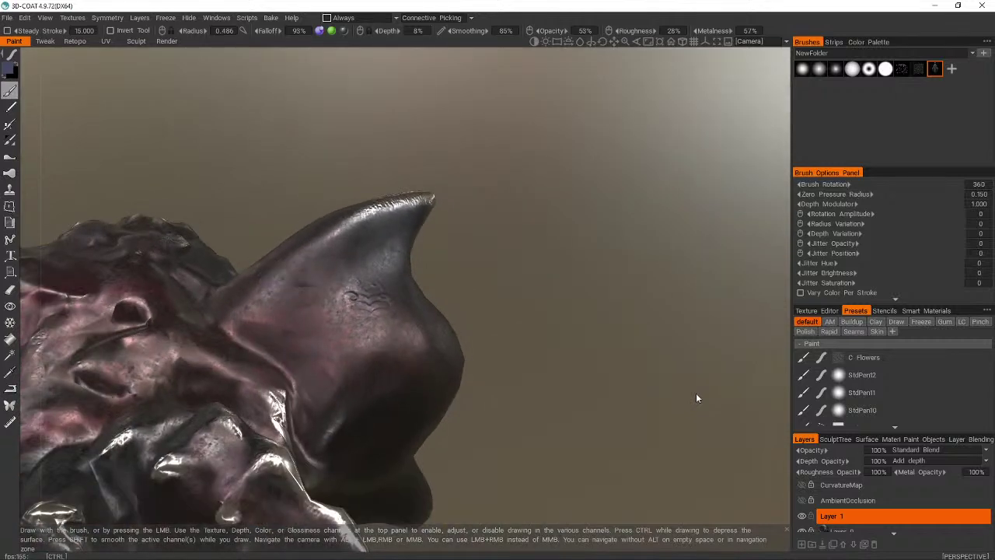
pyautogui.hotkey('ctrl', 'z')
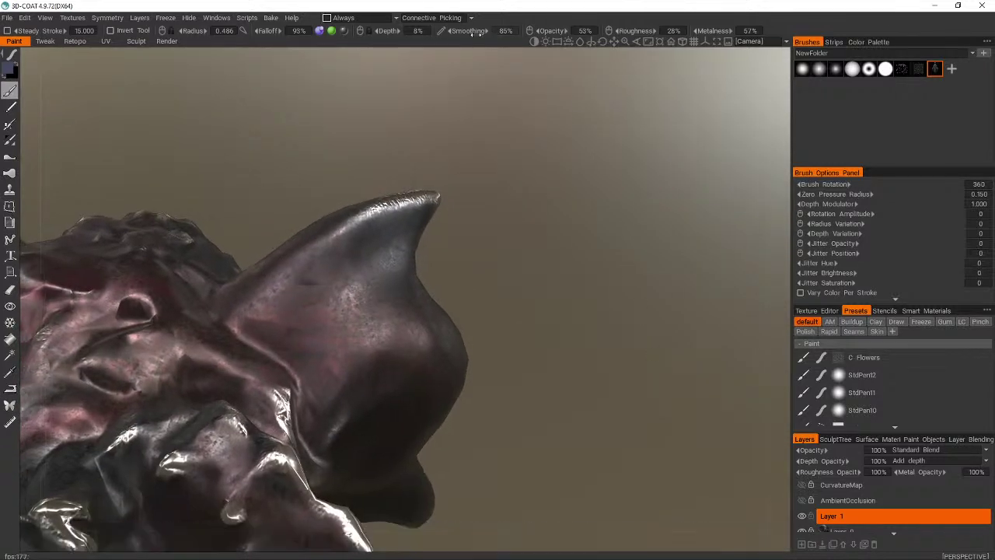
# - Set the brush smoothing to 97% and depth to 45%, checking the ornament stamp on the side horn and undoing it
pyautogui.hotkey('ctrl', 'y')
pyautogui.hotkey('ctrl', 'y')
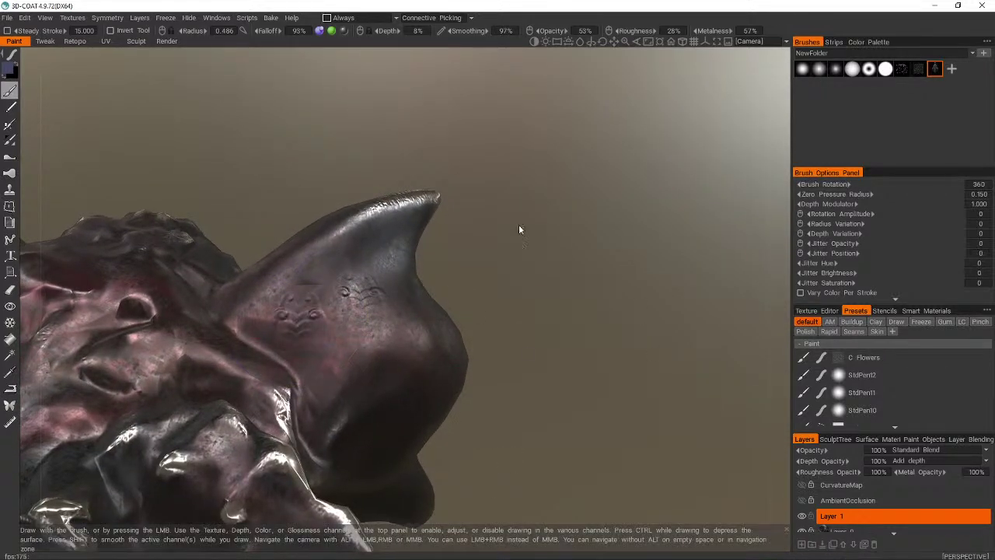
pyautogui.hotkey('ctrl', 'z')
pyautogui.hotkey('ctrl', 'z')
pyautogui.moveTo(388, 31); pyautogui.dragTo(429, 31)
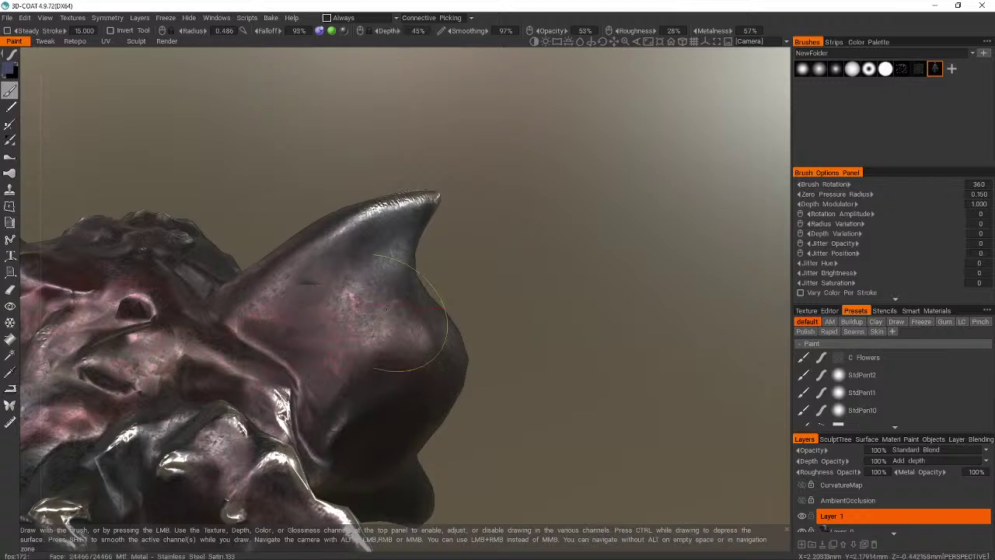
pyautogui.hotkey('ctrl', 'y')
pyautogui.hotkey('ctrl', 'y')
pyautogui.hotkey('ctrl', 'z')
pyautogui.hotkey('ctrl', 'z')
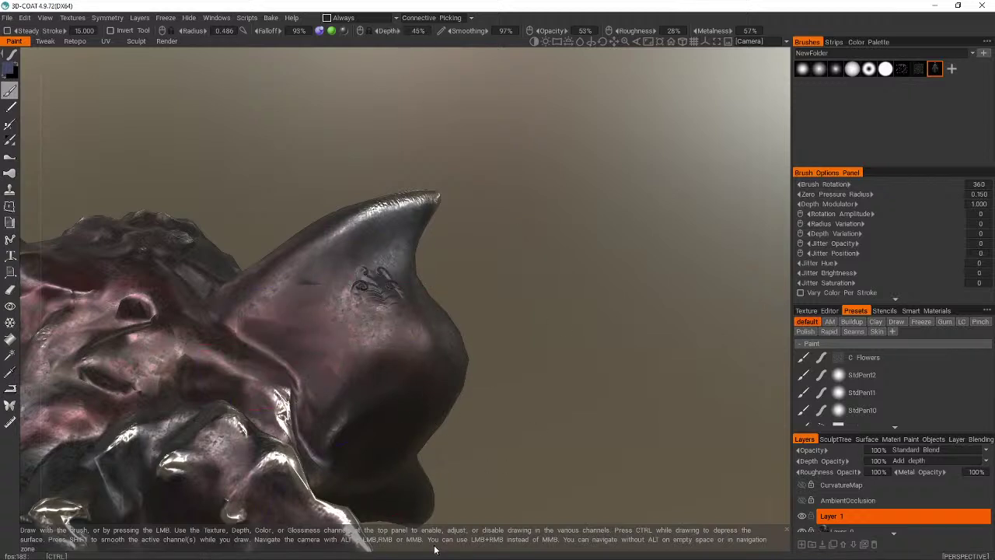
# - Enable Random Flip X and Random Flip Y for the brush, and set Jitter Hue to 360 and Jitter Saturation to 3.000
pyautogui.moveTo(426, 367)
pyautogui.keyDown('alt'); pyautogui.mouseDown()
pyautogui.moveTo(400, 337)
pyautogui.moveTo(356, 319)
pyautogui.mouseUp(); pyautogui.keyUp('alt')
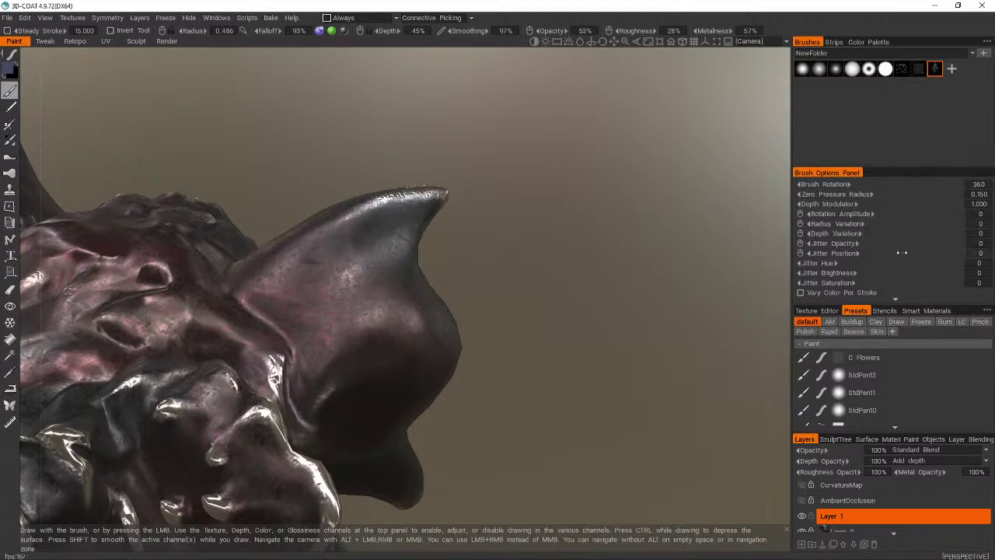
pyautogui.scroll(-5, 902, 253)
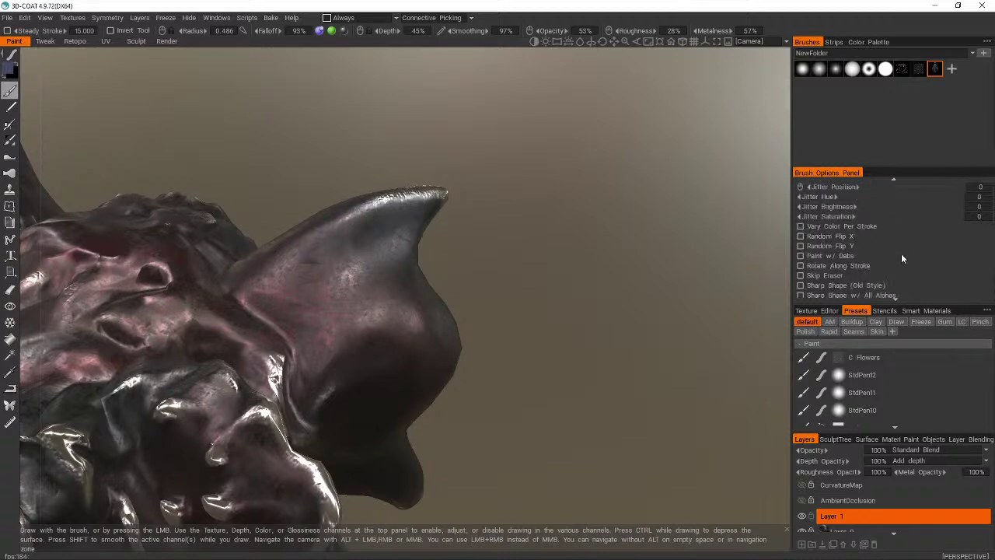
pyautogui.scroll(-1, 902, 258)
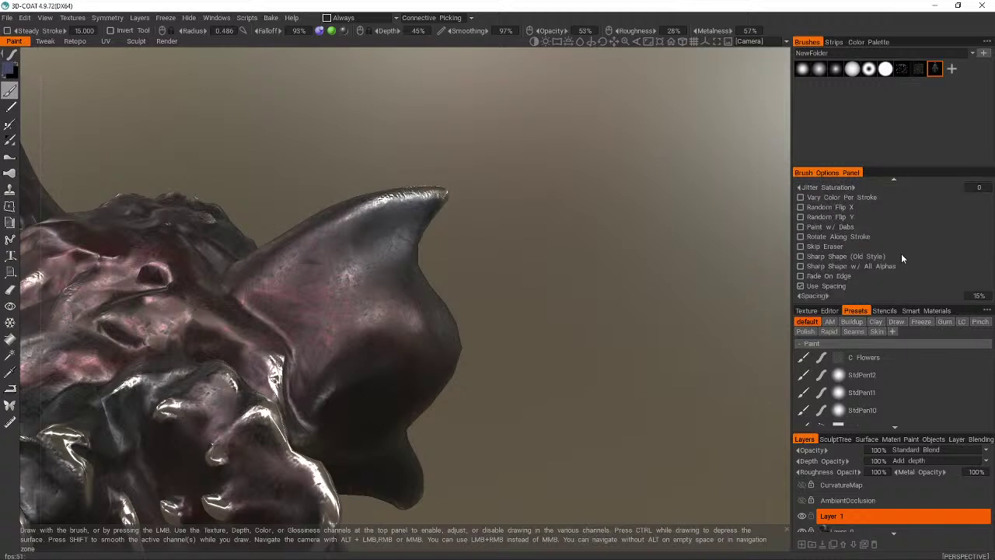
pyautogui.click(817, 216)
pyautogui.click(821, 209)
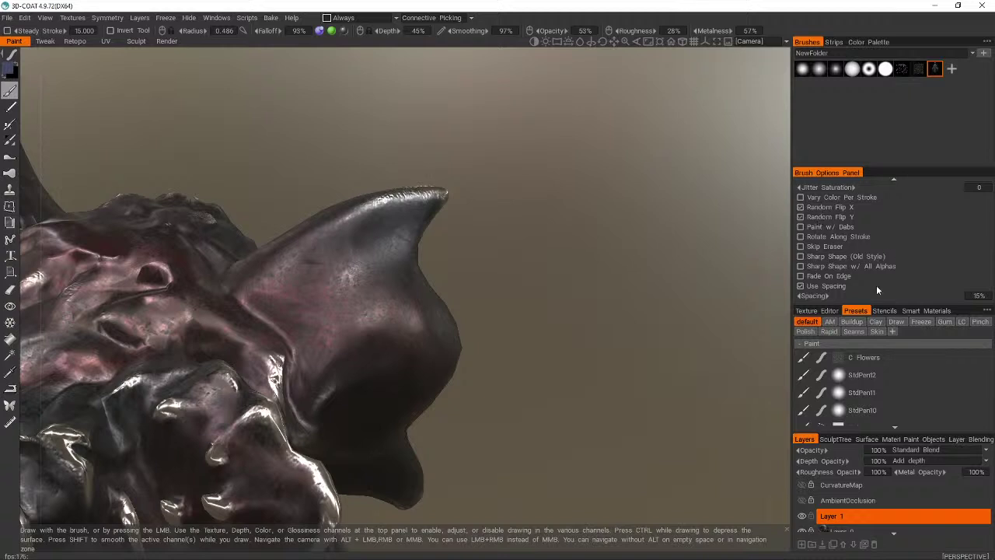
pyautogui.scroll(1, 876, 284)
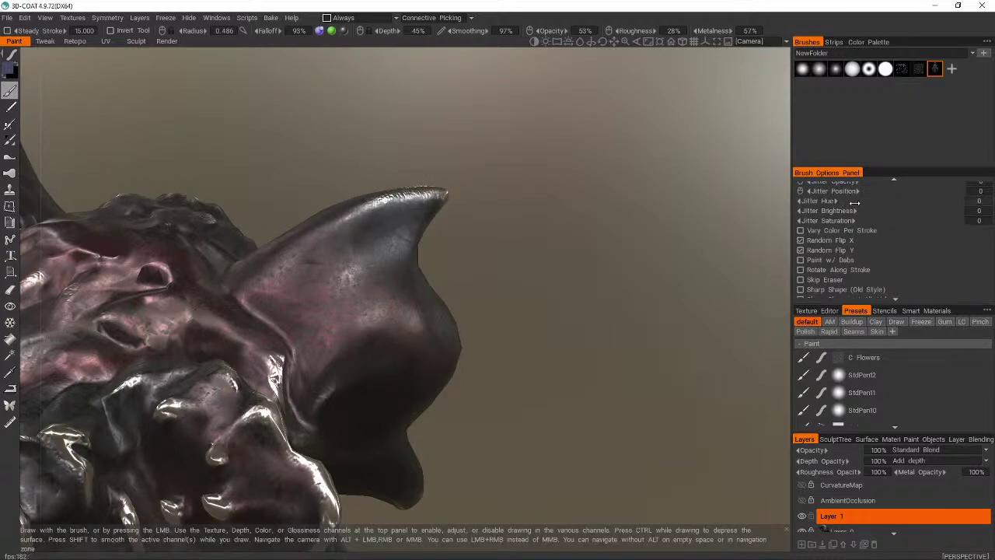
pyautogui.moveTo(856, 203)
pyautogui.mouseDown()
pyautogui.moveTo(907, 216)
pyautogui.moveTo(874, 222)
pyautogui.mouseUp()
# - Stamp the randomly flipped ornament alpha at several spots around the side horn and undo all the stamps
pyautogui.click(252, 286)
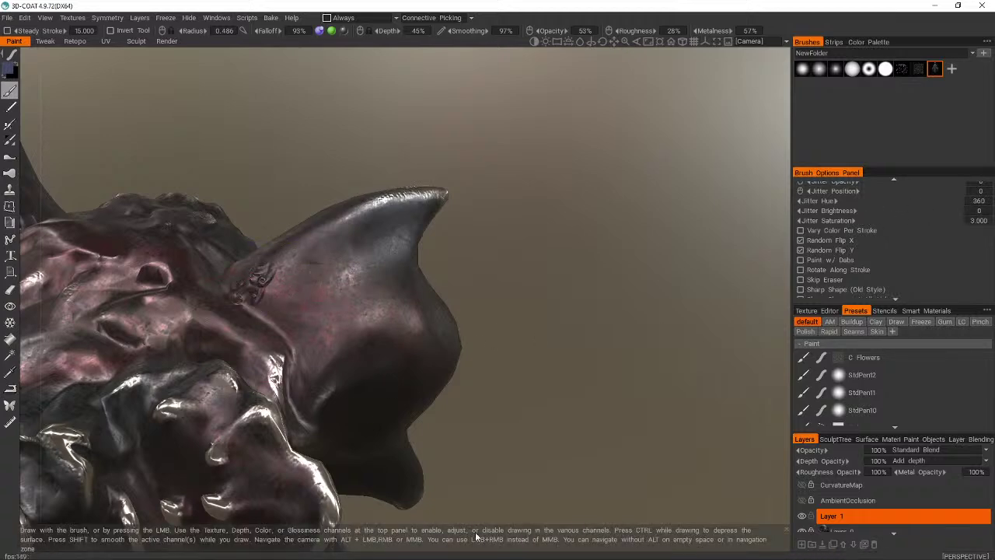
pyautogui.click(361, 321)
pyautogui.click(270, 366)
pyautogui.click(334, 278)
pyautogui.moveTo(304, 392)
pyautogui.keyDown('alt'); pyautogui.mouseDown()
pyautogui.moveTo(449, 384)
pyautogui.moveTo(460, 394)
pyautogui.mouseUp(); pyautogui.keyUp('alt')
pyautogui.hotkey('ctrl', 'z')
pyautogui.hotkey('ctrl', 'z')
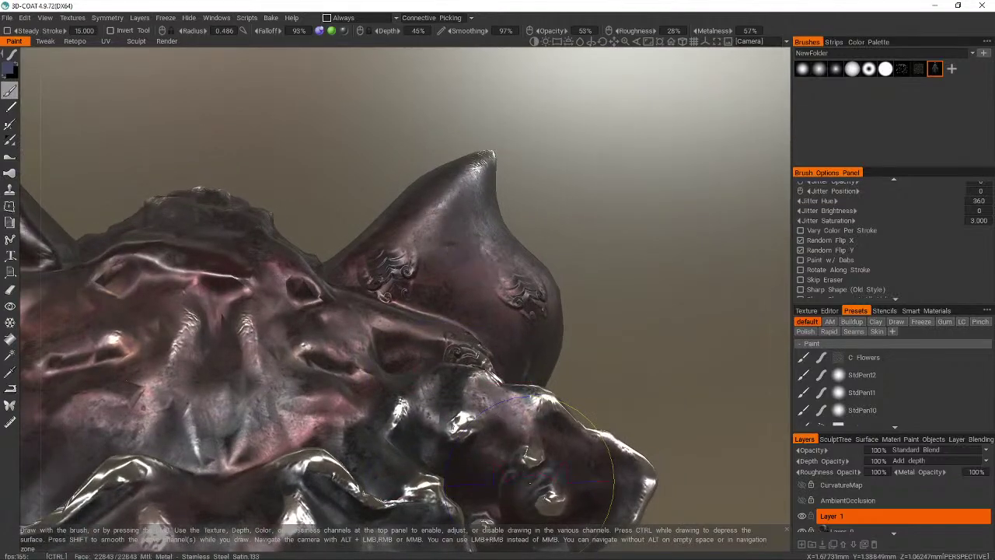
pyautogui.hotkey('ctrl', 'z')
pyautogui.hotkey('ctrl', 'z')
pyautogui.hotkey('ctrl', 'z')
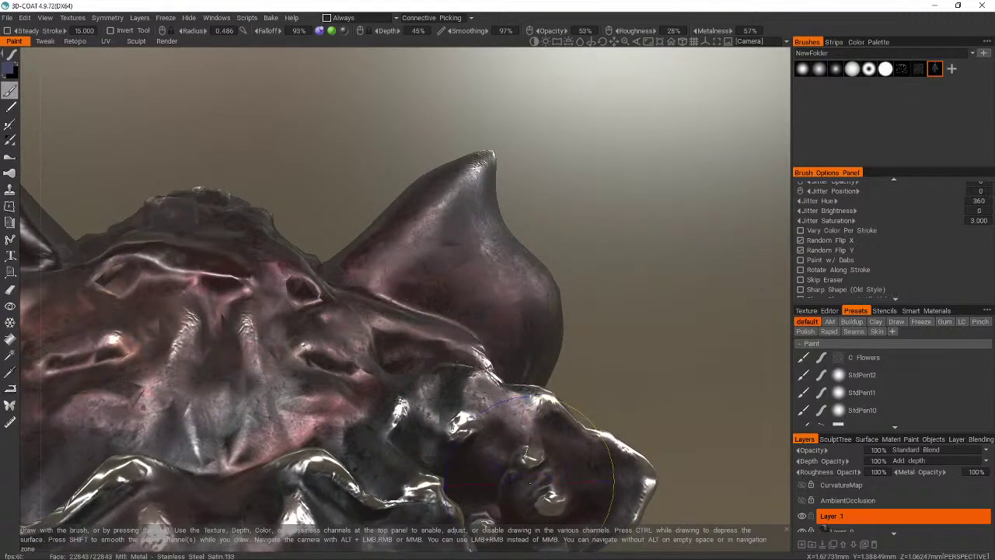
# - Paint the ornament alpha over the pointed tip on the creature's underside, covering it with raised swirls
pyautogui.moveTo(530, 483)
pyautogui.keyDown('alt'); pyautogui.mouseDown()
pyautogui.moveTo(490, 194)
pyautogui.moveTo(501, 199)
pyautogui.mouseUp(); pyautogui.keyUp('alt')
pyautogui.moveTo(353, 302)
pyautogui.mouseDown()
pyautogui.moveTo(406, 317)
pyautogui.moveTo(424, 291)
pyautogui.mouseUp()
pyautogui.moveTo(305, 285)
pyautogui.keyDown('alt'); pyautogui.mouseDown()
pyautogui.moveTo(444, 288)
pyautogui.moveTo(439, 269)
pyautogui.moveTo(404, 311)
pyautogui.moveTo(424, 299)
pyautogui.moveTo(447, 334)
pyautogui.moveTo(475, 238)
pyautogui.mouseUp(); pyautogui.keyUp('alt')
pyautogui.moveTo(422, 367)
pyautogui.mouseDown()
pyautogui.moveTo(334, 412)
pyautogui.moveTo(245, 392)
pyautogui.moveTo(253, 397)
pyautogui.moveTo(397, 268)
pyautogui.moveTo(262, 309)
pyautogui.mouseUp()
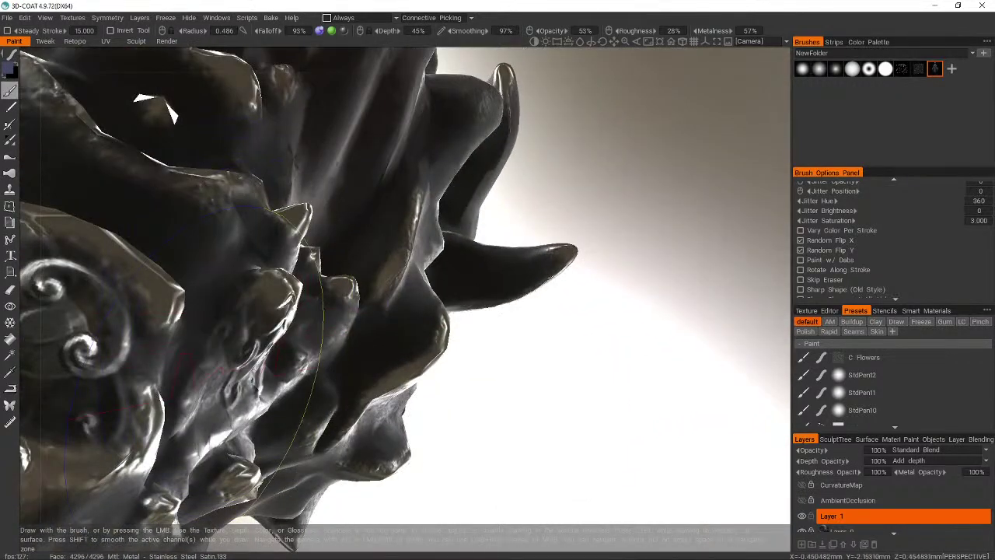
pyautogui.scroll(-3, 260, 295)
pyautogui.moveTo(259, 180)
pyautogui.keyDown('alt'); pyautogui.mouseDown()
pyautogui.moveTo(171, 210)
pyautogui.moveTo(76, 285)
pyautogui.moveTo(51, 94)
pyautogui.mouseUp(); pyautogui.keyUp('alt')
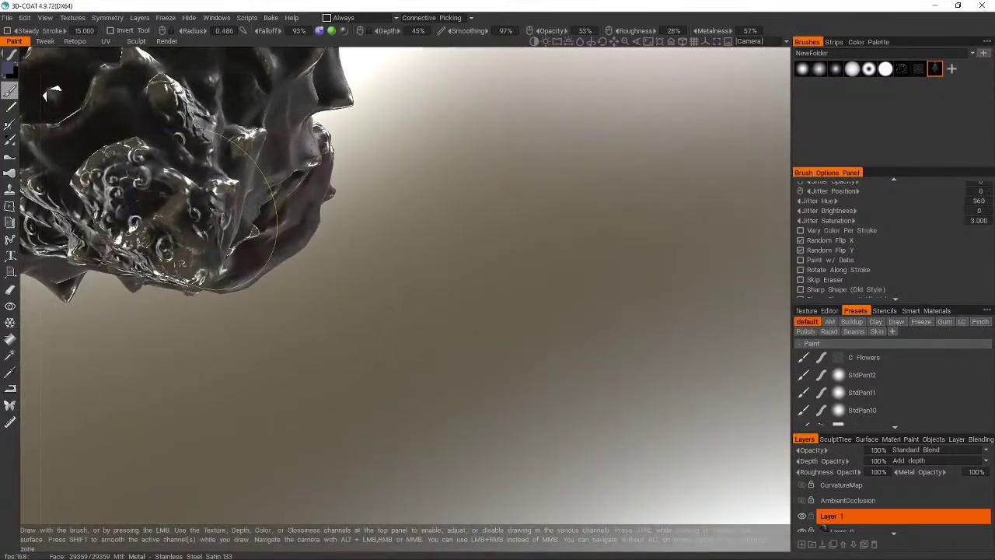
pyautogui.moveTo(244, 162)
pyautogui.keyDown('alt'); pyautogui.mouseDown()
pyautogui.moveTo(112, 283)
pyautogui.moveTo(137, 284)
pyautogui.moveTo(251, 189)
pyautogui.moveTo(296, 201)
pyautogui.mouseUp(); pyautogui.keyUp('alt')
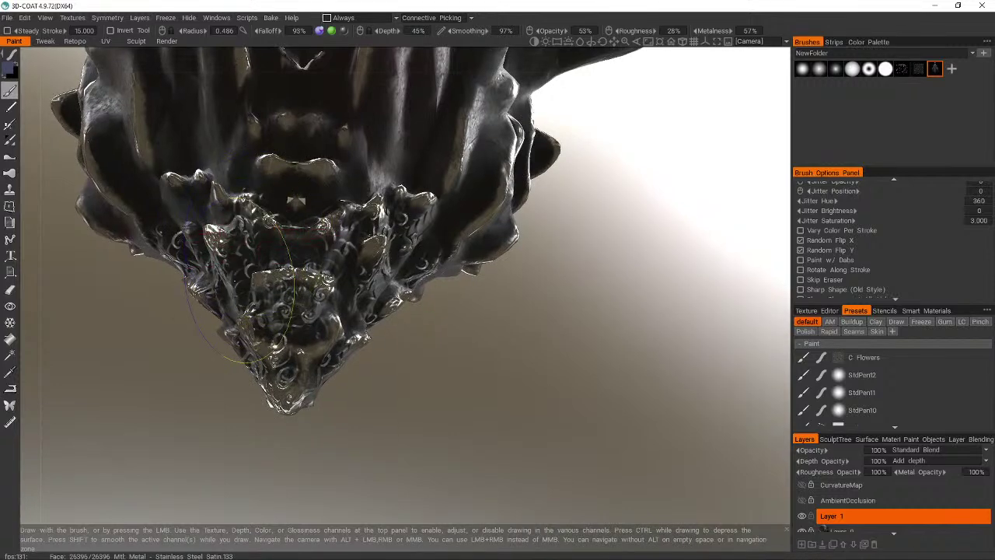
# - Extend the ornament swirls from the pointed tip over the neighbouring spikes, the central ridge and the adjoining flank of the underside
pyautogui.keyDown('alt'); pyautogui.moveTo(239, 284); pyautogui.dragTo(263, 280); pyautogui.keyUp('alt')
pyautogui.keyDown('alt'); pyautogui.moveTo(287, 175); pyautogui.dragTo(331, 222); pyautogui.keyUp('alt')
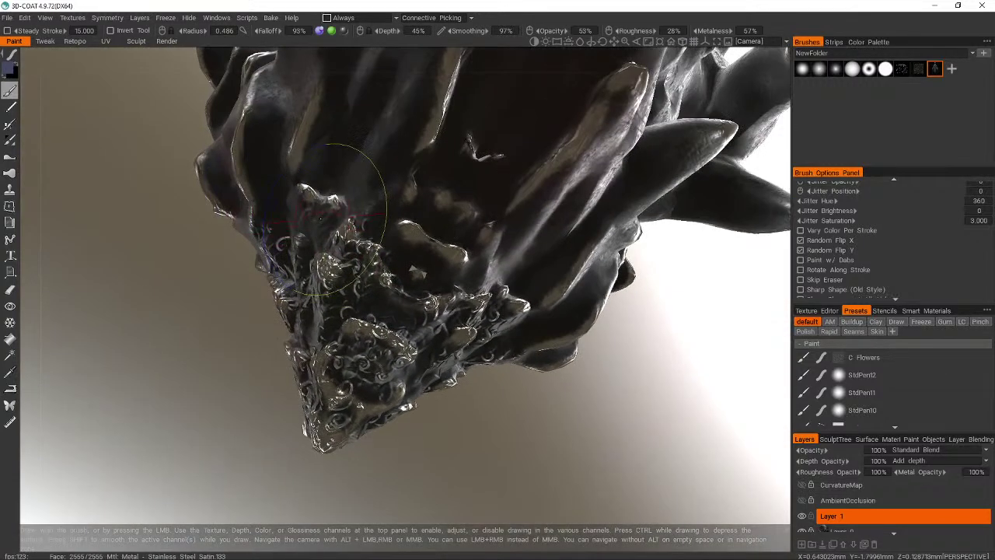
pyautogui.moveTo(305, 229)
pyautogui.keyDown('alt'); pyautogui.mouseDown()
pyautogui.moveTo(436, 259)
pyautogui.moveTo(448, 253)
pyautogui.moveTo(269, 233)
pyautogui.mouseUp(); pyautogui.keyUp('alt')
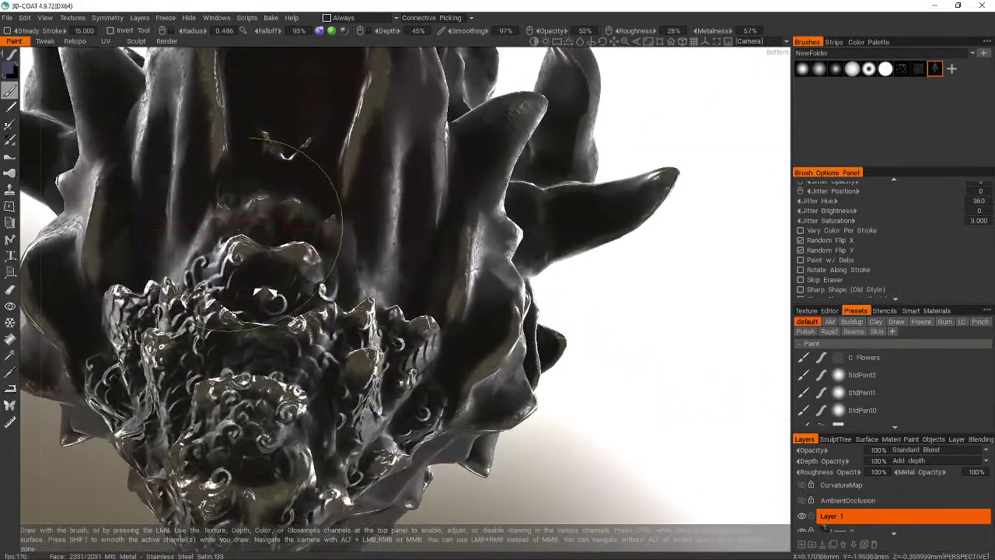
pyautogui.keyDown('alt'); pyautogui.moveTo(330, 266); pyautogui.dragTo(226, 299); pyautogui.keyUp('alt')
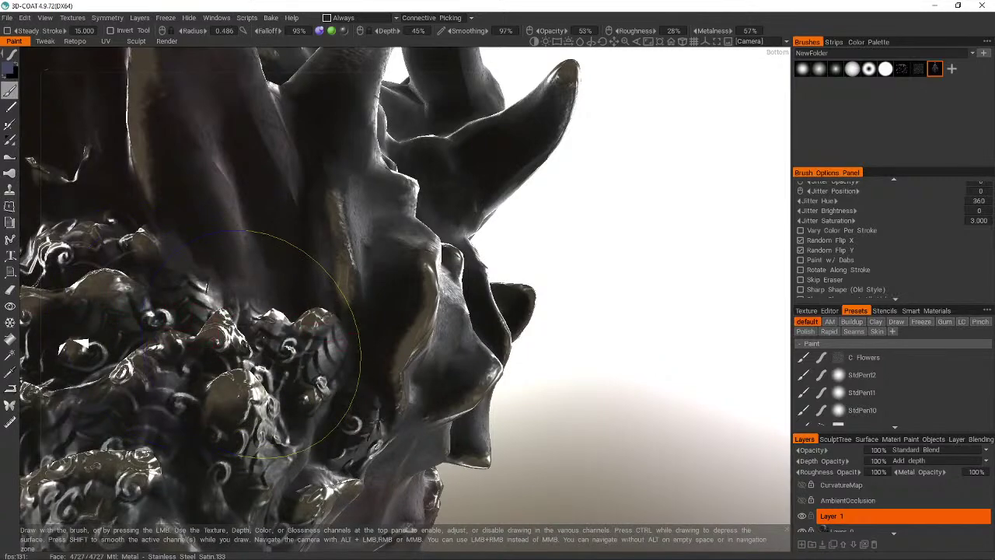
pyautogui.keyDown('alt'); pyautogui.moveTo(225, 335); pyautogui.dragTo(245, 335); pyautogui.keyUp('alt')
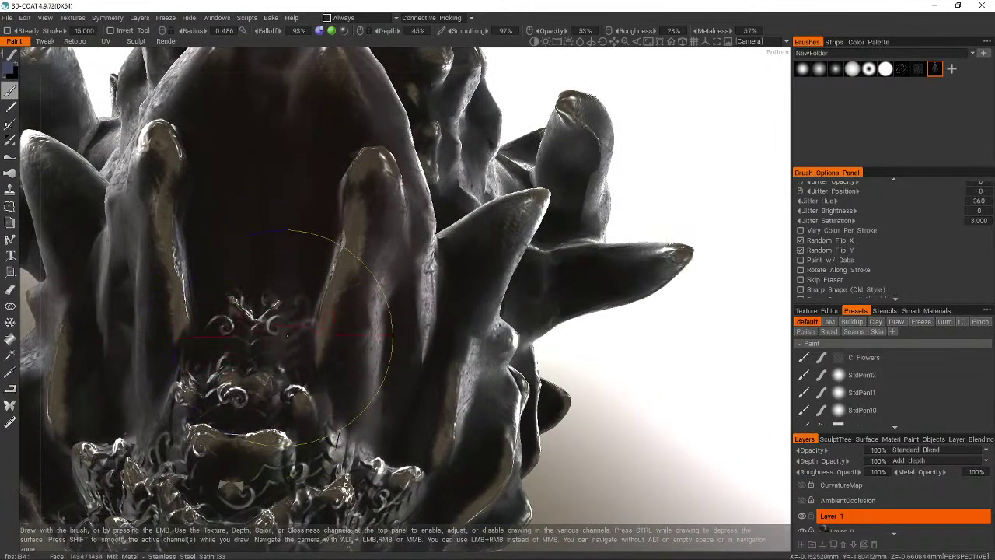
pyautogui.keyDown('alt'); pyautogui.moveTo(300, 346); pyautogui.dragTo(327, 392, button='right'); pyautogui.keyUp('alt')
pyautogui.keyDown('alt'); pyautogui.moveTo(327, 393); pyautogui.dragTo(343, 430); pyautogui.keyUp('alt')
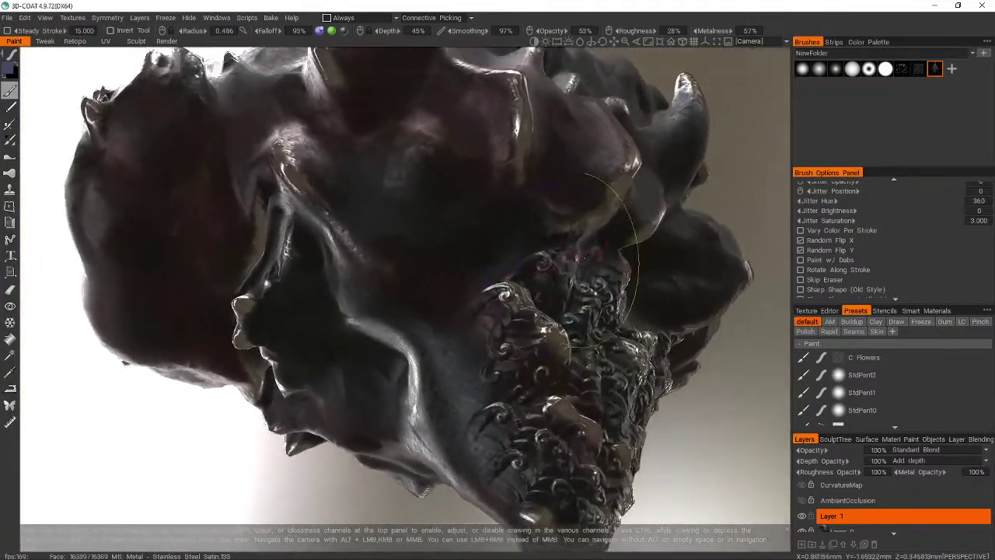
# - Paint ornament swirls upward from the pointed tip over the rounded lobe, around its small spikes and into the adjoining curved hollow
pyautogui.keyDown('alt'); pyautogui.moveTo(584, 259); pyautogui.dragTo(570, 275, button='right'); pyautogui.keyUp('alt')
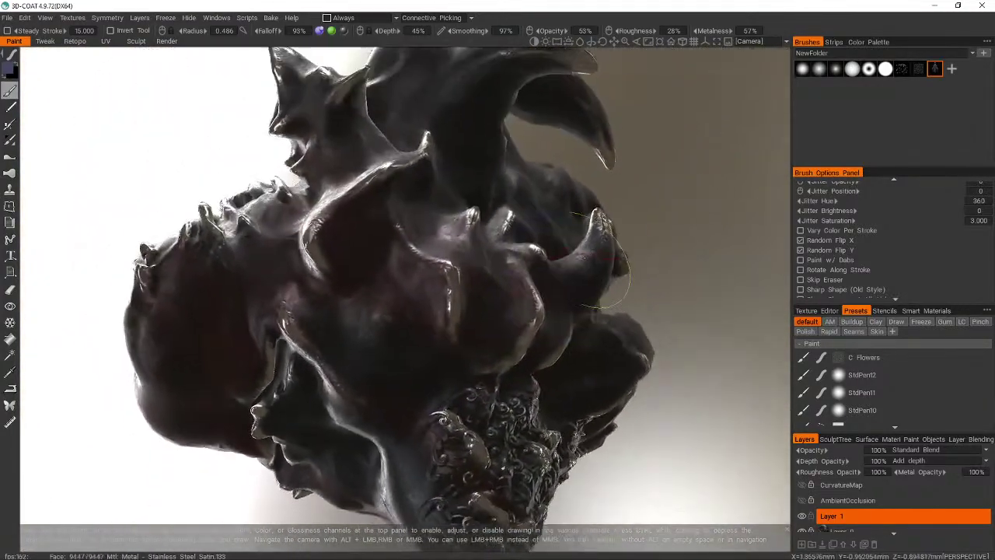
pyautogui.moveTo(571, 275)
pyautogui.keyDown('alt'); pyautogui.mouseDown()
pyautogui.moveTo(515, 327)
pyautogui.moveTo(425, 262)
pyautogui.mouseUp(); pyautogui.keyUp('alt')
pyautogui.keyDown('alt'); pyautogui.moveTo(425, 262); pyautogui.dragTo(419, 201, button='middle'); pyautogui.keyUp('alt')
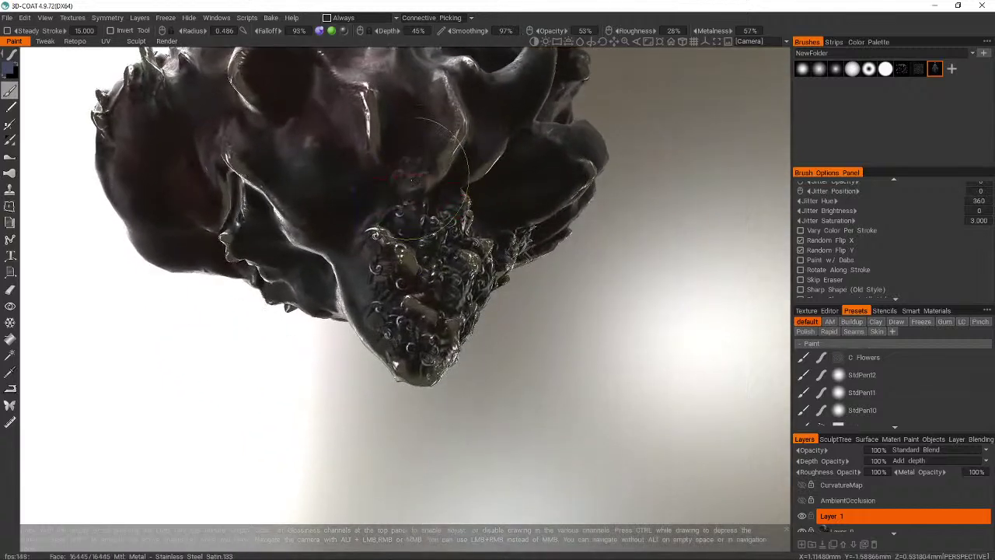
pyautogui.keyDown('alt'); pyautogui.moveTo(420, 200); pyautogui.dragTo(416, 186, button='right'); pyautogui.keyUp('alt')
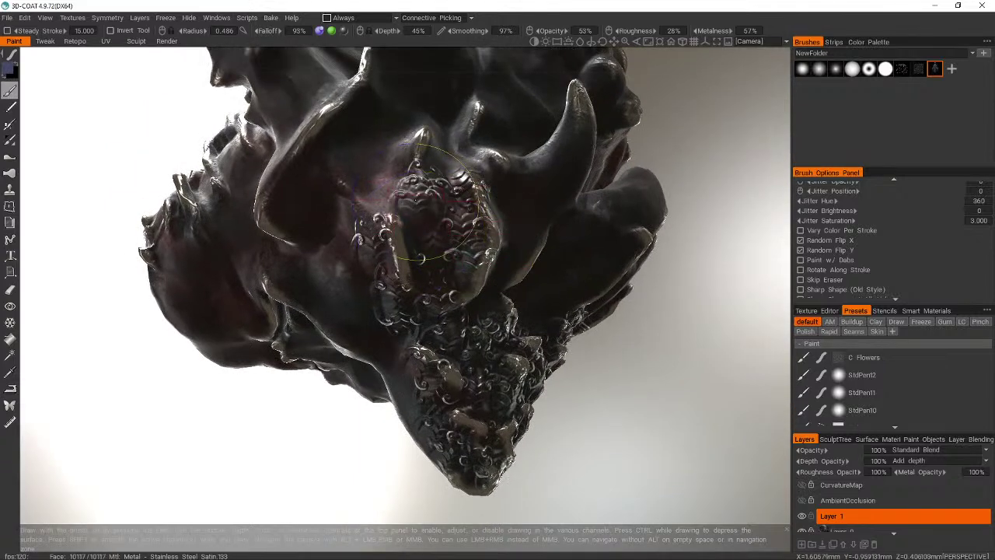
pyautogui.moveTo(348, 240); pyautogui.dragTo(327, 232)
pyautogui.moveTo(303, 155)
pyautogui.mouseDown()
pyautogui.moveTo(315, 162)
pyautogui.moveTo(350, 144)
pyautogui.moveTo(372, 177)
pyautogui.moveTo(389, 138)
pyautogui.mouseUp()
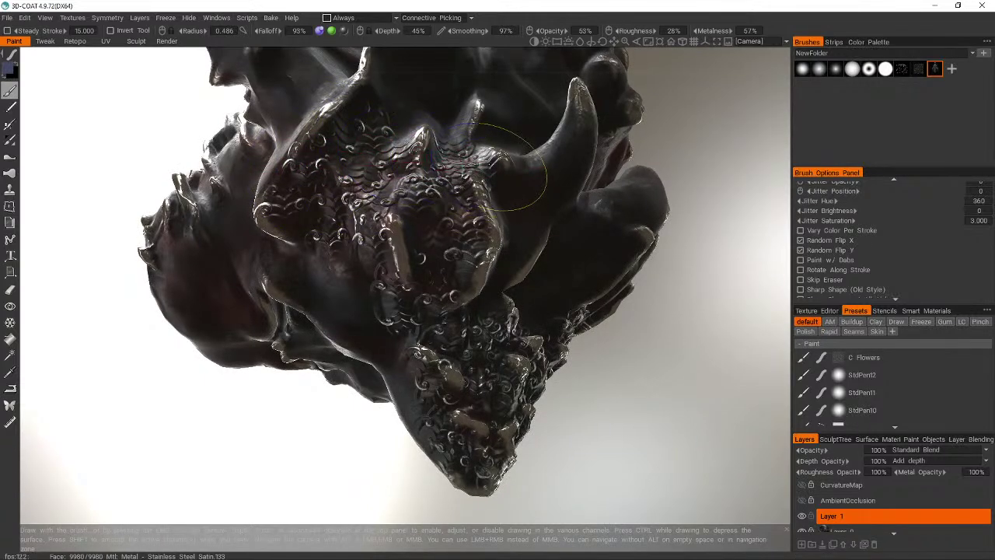
# - Extend the ornament swirls up the smooth area above the spiky tip and rotate the environment lighting
pyautogui.moveTo(499, 207)
pyautogui.keyDown('alt'); pyautogui.mouseDown()
pyautogui.moveTo(435, 211)
pyautogui.moveTo(334, 189)
pyautogui.moveTo(342, 200)
pyautogui.moveTo(333, 204)
pyautogui.moveTo(365, 235)
pyautogui.mouseUp(); pyautogui.keyUp('alt')
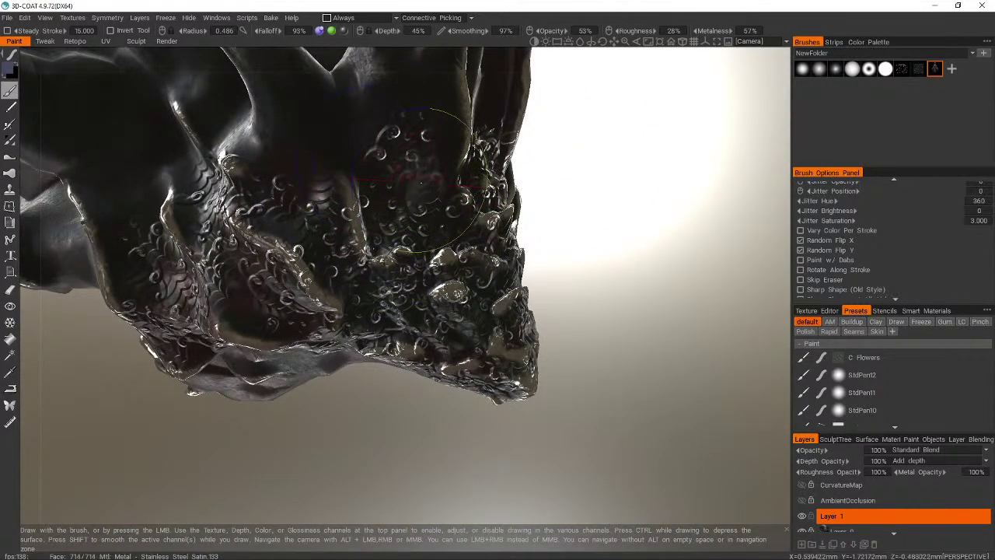
pyautogui.moveTo(413, 183); pyautogui.dragTo(449, 167)
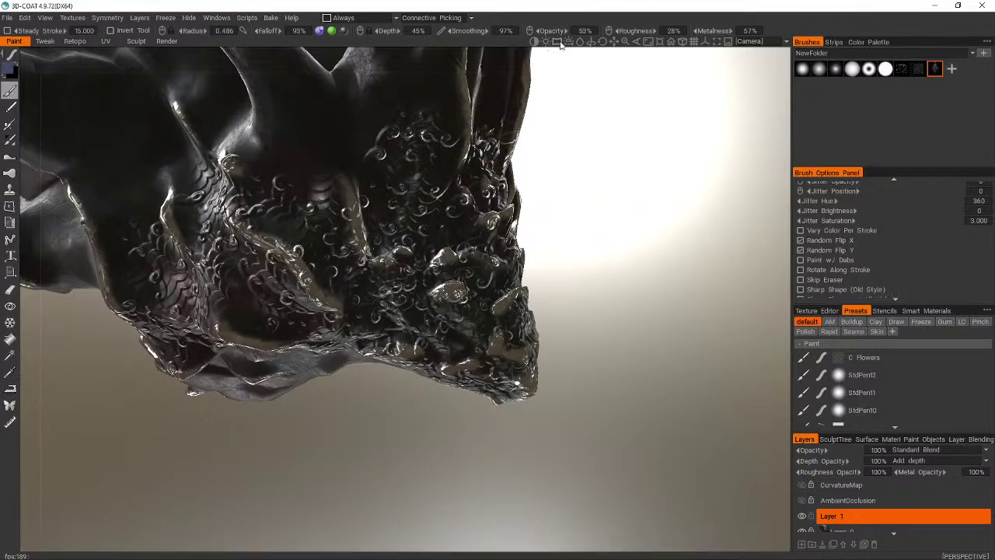
pyautogui.moveTo(557, 45); pyautogui.dragTo(568, 41)
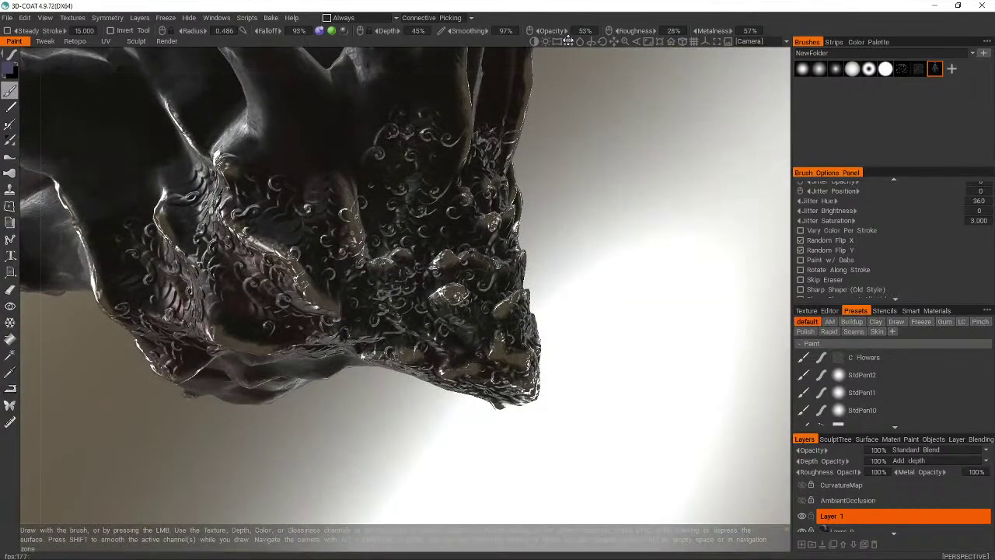
# - Paint ornament swirls on the opposite side of the underside, around the small ridges and up the hollow beneath the large spike
pyautogui.moveTo(311, 175)
pyautogui.keyDown('alt'); pyautogui.mouseDown()
pyautogui.moveTo(511, 284)
pyautogui.moveTo(524, 264)
pyautogui.moveTo(520, 295)
pyautogui.moveTo(194, 307)
pyautogui.mouseUp(); pyautogui.keyUp('alt')
pyautogui.moveTo(227, 347)
pyautogui.keyDown('alt'); pyautogui.mouseDown()
pyautogui.moveTo(431, 413)
pyautogui.moveTo(459, 401)
pyautogui.moveTo(378, 333)
pyautogui.moveTo(344, 322)
pyautogui.moveTo(483, 353)
pyautogui.moveTo(405, 311)
pyautogui.moveTo(346, 252)
pyautogui.moveTo(326, 260)
pyautogui.moveTo(335, 272)
pyautogui.moveTo(367, 234)
pyautogui.moveTo(353, 326)
pyautogui.mouseUp(); pyautogui.keyUp('alt')
pyautogui.moveTo(342, 466)
pyautogui.mouseDown()
pyautogui.moveTo(366, 486)
pyautogui.moveTo(576, 469)
pyautogui.moveTo(435, 405)
pyautogui.moveTo(414, 365)
pyautogui.moveTo(445, 340)
pyautogui.mouseUp()
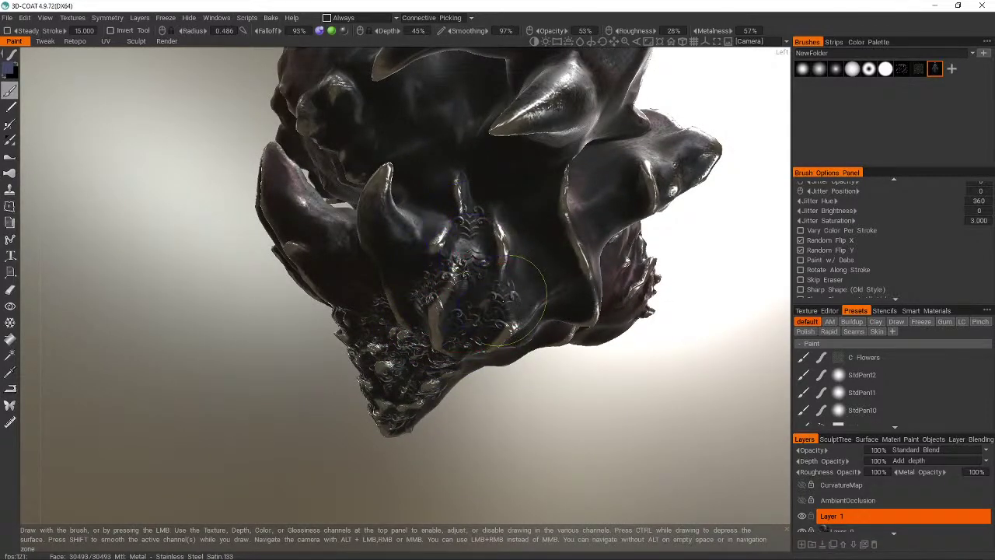
pyautogui.moveTo(538, 280); pyautogui.dragTo(579, 307)
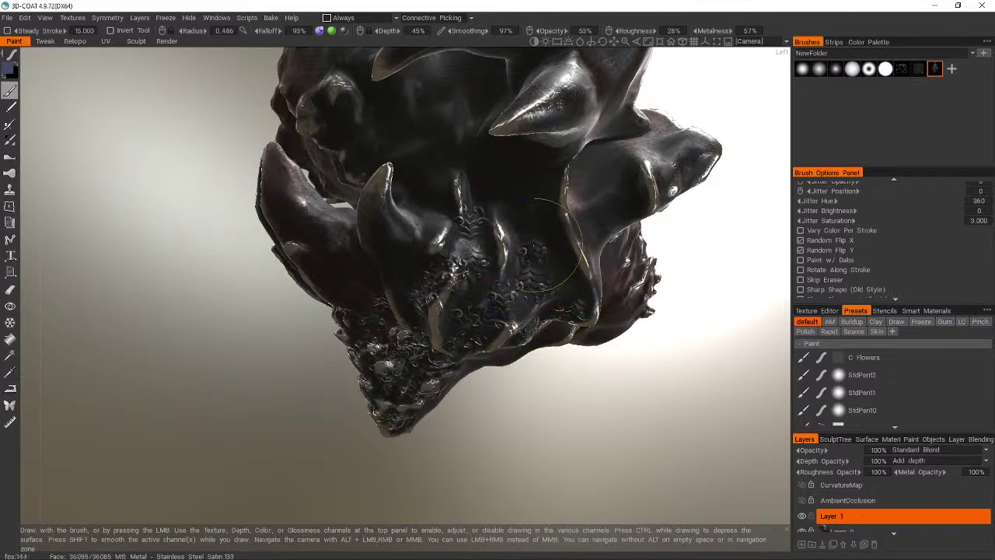
pyautogui.moveTo(542, 244)
pyautogui.mouseDown()
pyautogui.moveTo(579, 272)
pyautogui.moveTo(559, 183)
pyautogui.moveTo(548, 214)
pyautogui.mouseUp()
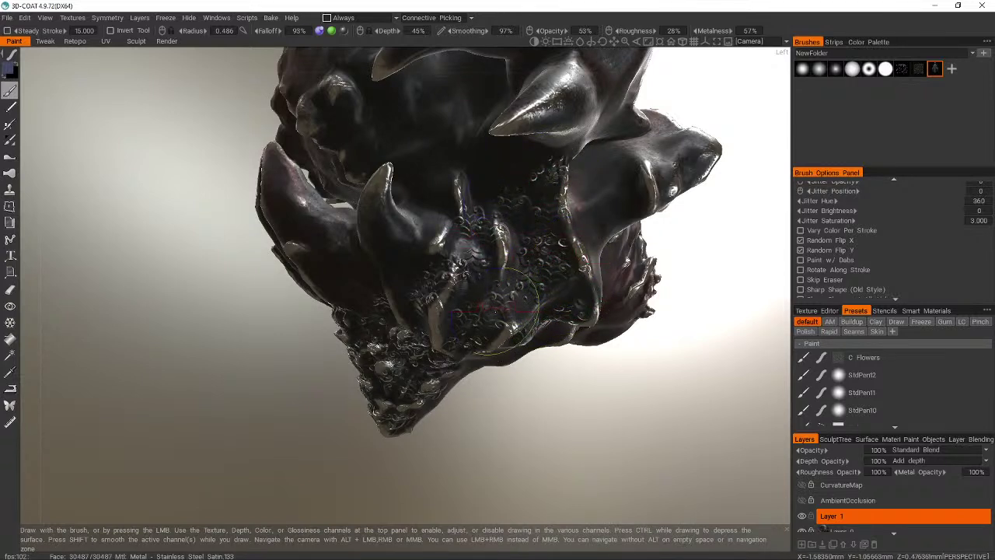
# - Continue the ornament swirls upward between the curved horns, filling the surface beneath the large blunt horn
pyautogui.moveTo(485, 241)
pyautogui.keyDown('alt'); pyautogui.mouseDown()
pyautogui.moveTo(520, 280)
pyautogui.moveTo(474, 295)
pyautogui.mouseUp(); pyautogui.keyUp('alt')
pyautogui.moveTo(410, 286); pyautogui.dragTo(445, 315)
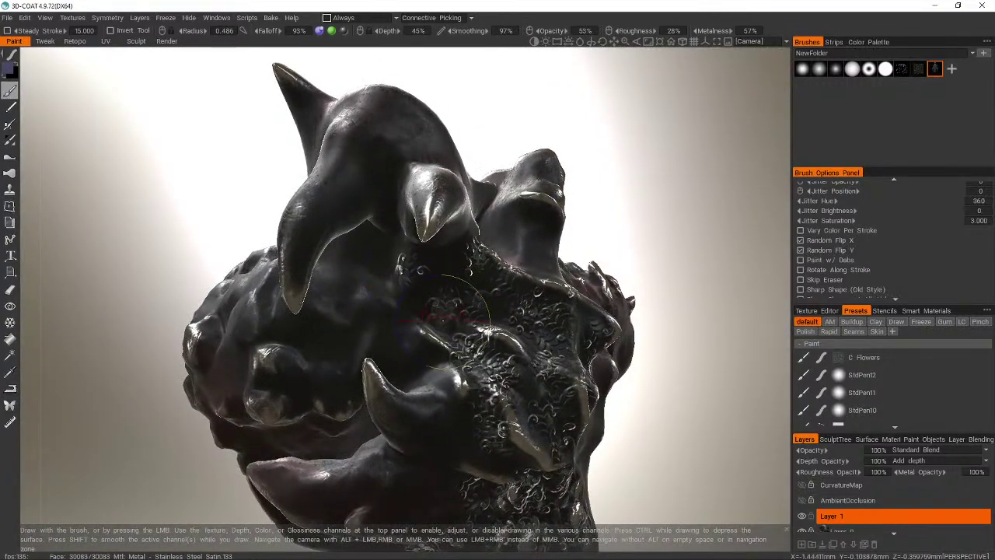
pyautogui.keyDown('alt'); pyautogui.moveTo(470, 268); pyautogui.dragTo(463, 266); pyautogui.keyUp('alt')
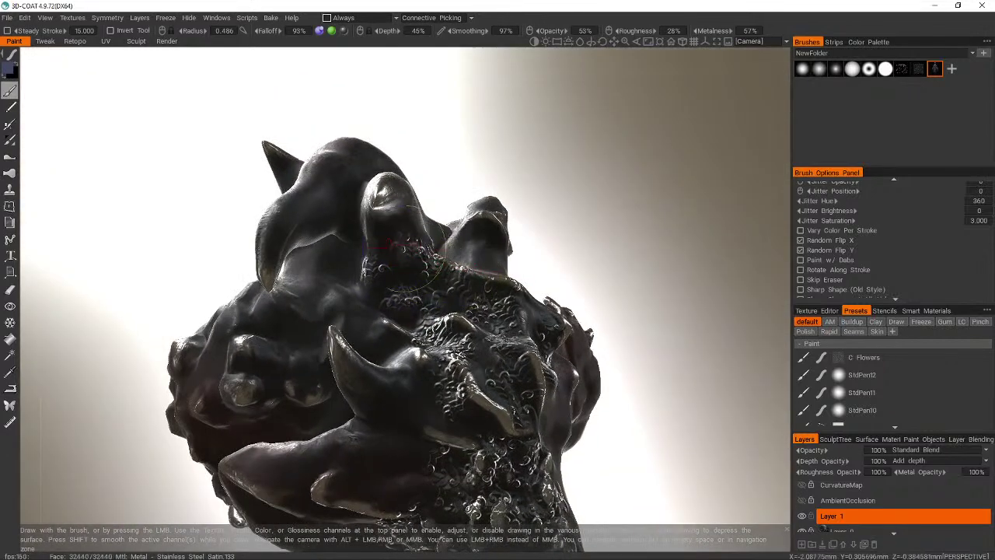
pyautogui.moveTo(400, 268); pyautogui.dragTo(392, 299)
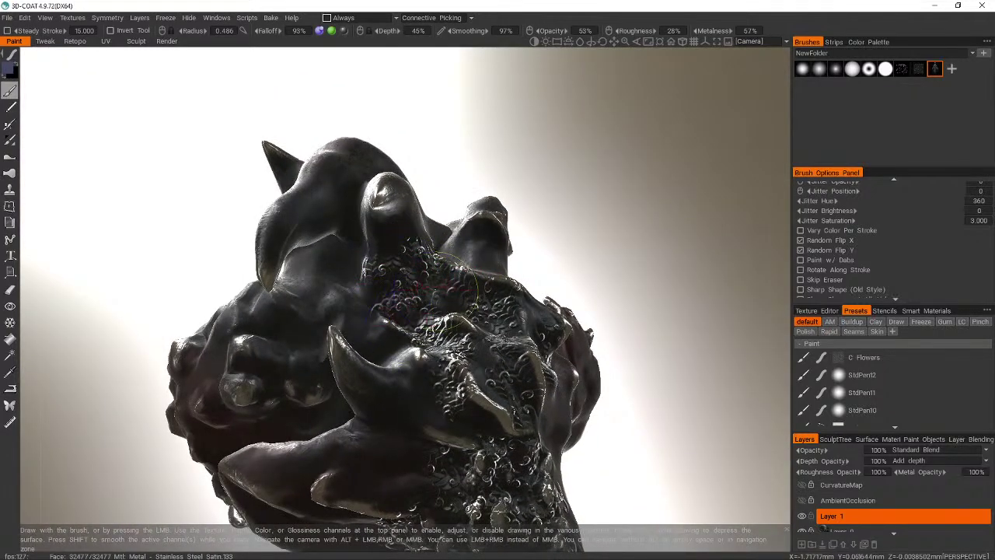
# - Paint ornament swirls along the front edge beside the spikes and across the bumpy horizontal ridge below the rounded dome
pyautogui.moveTo(511, 292)
pyautogui.keyDown('alt'); pyautogui.mouseDown()
pyautogui.moveTo(471, 441)
pyautogui.moveTo(430, 402)
pyautogui.moveTo(369, 302)
pyautogui.moveTo(483, 238)
pyautogui.mouseUp(); pyautogui.keyUp('alt')
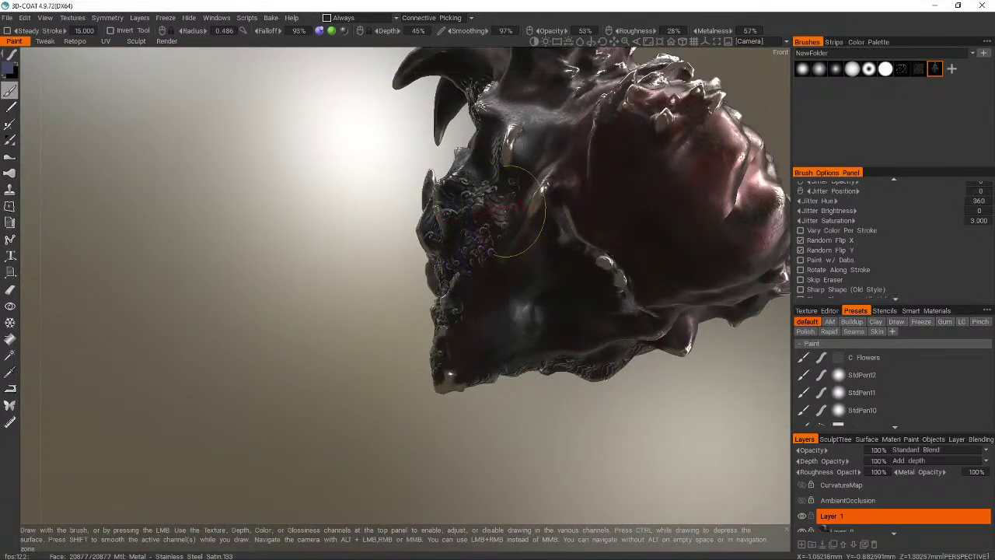
pyautogui.moveTo(513, 190)
pyautogui.keyDown('alt'); pyautogui.mouseDown()
pyautogui.moveTo(399, 267)
pyautogui.moveTo(397, 291)
pyautogui.moveTo(458, 268)
pyautogui.moveTo(466, 233)
pyautogui.moveTo(483, 248)
pyautogui.moveTo(502, 233)
pyautogui.moveTo(509, 203)
pyautogui.moveTo(488, 202)
pyautogui.mouseUp(); pyautogui.keyUp('alt')
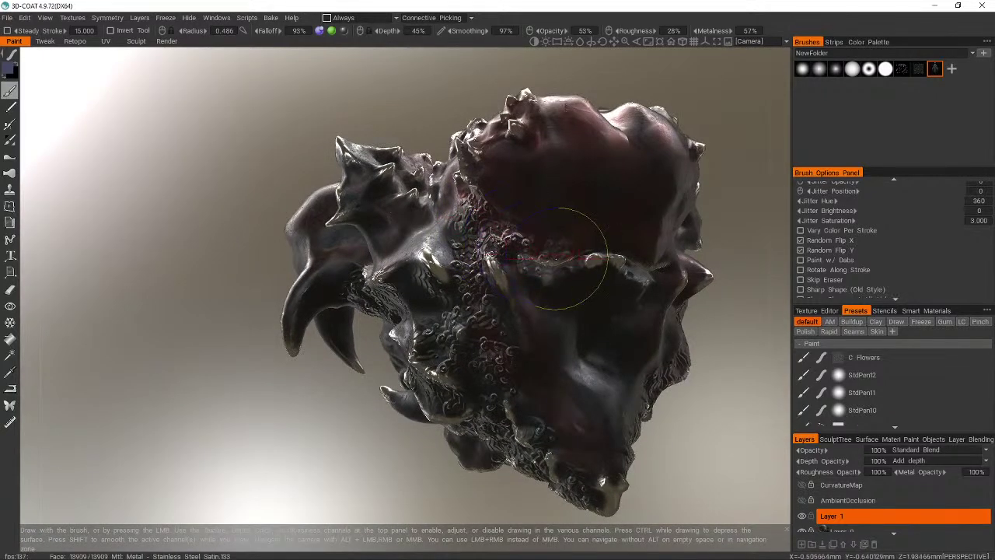
pyautogui.moveTo(555, 252)
pyautogui.keyDown('alt'); pyautogui.mouseDown()
pyautogui.moveTo(576, 311)
pyautogui.moveTo(620, 311)
pyautogui.mouseUp(); pyautogui.keyUp('alt')
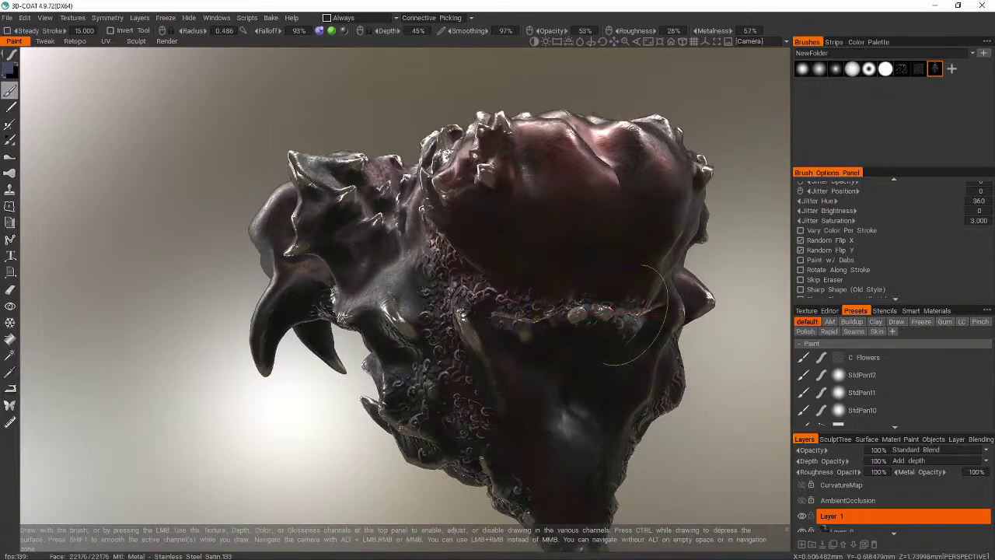
pyautogui.moveTo(758, 366); pyautogui.dragTo(692, 373)
pyautogui.keyDown('alt'); pyautogui.moveTo(387, 294); pyautogui.dragTo(475, 422); pyautogui.keyUp('alt')
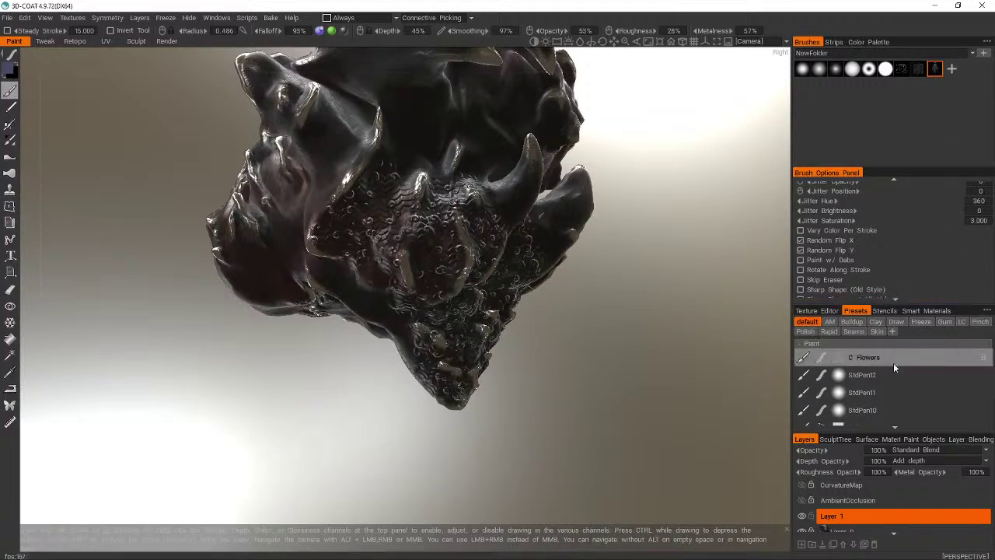
# - Save the current brush settings as a new preset and rename it C Fleur Details
pyautogui.click(986, 311)
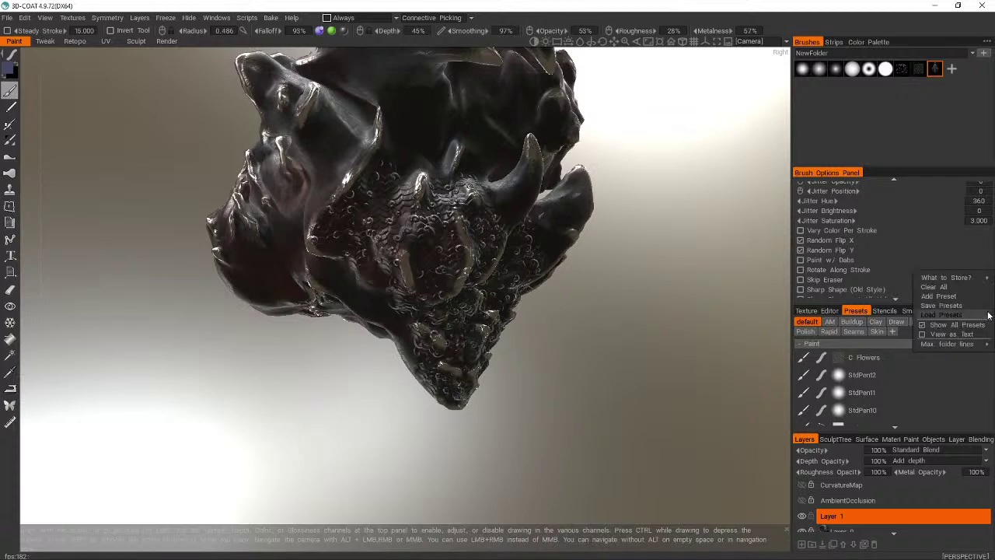
pyautogui.click(948, 298)
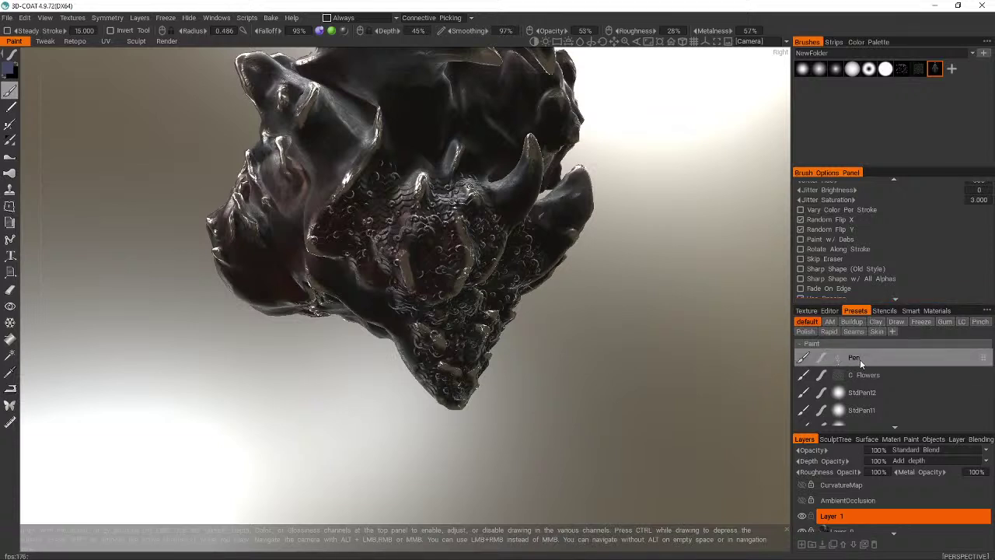
pyautogui.rightClick(927, 354)
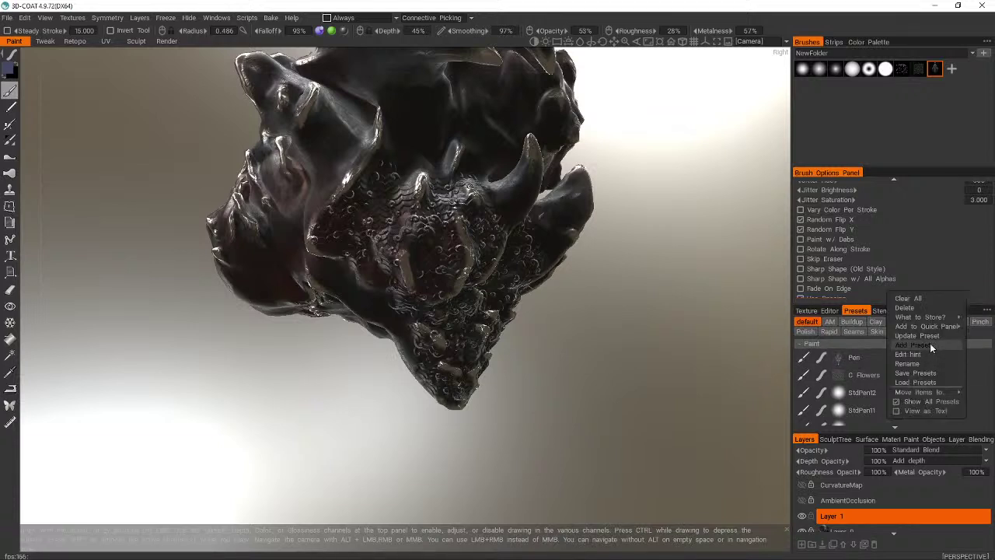
pyautogui.moveTo(939, 317)
pyautogui.click(936, 365)
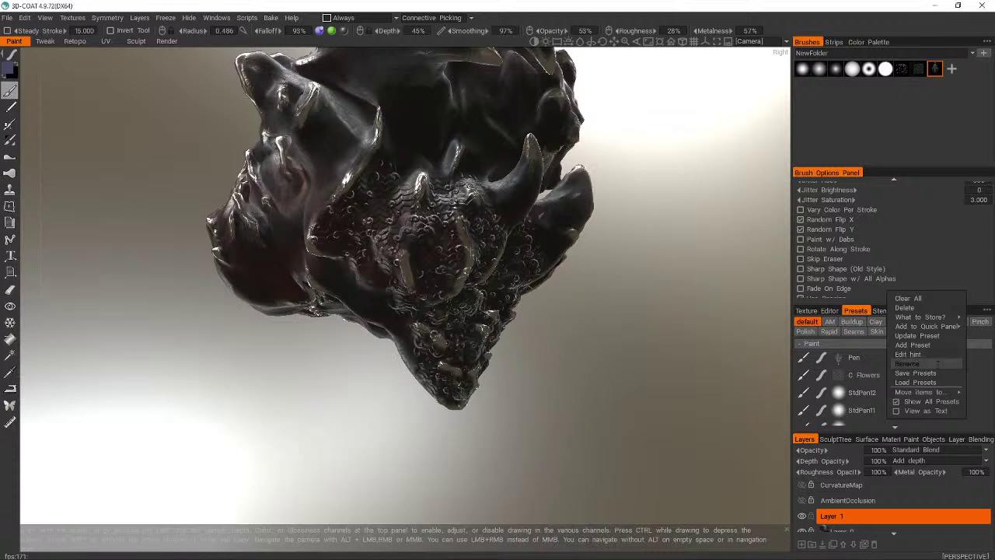
pyautogui.press('Return')
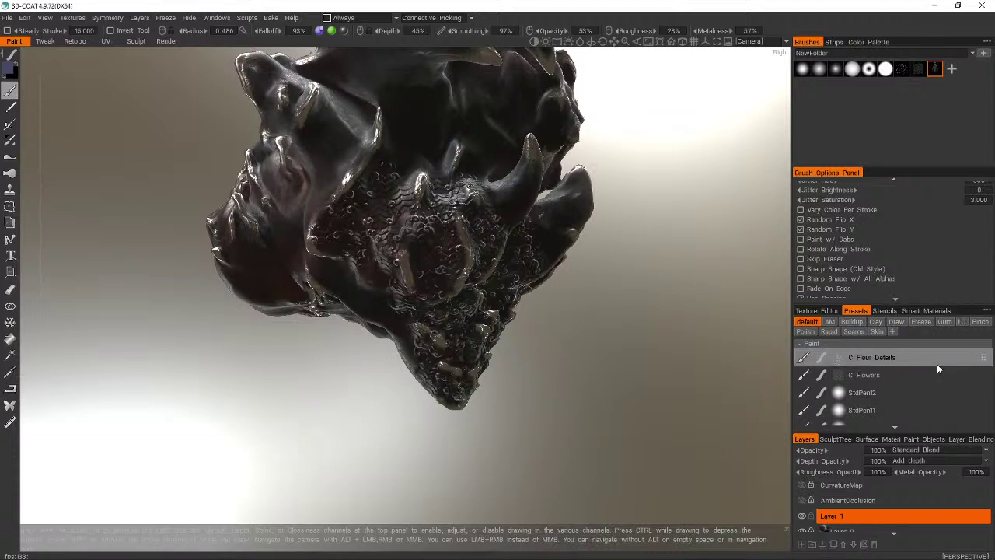
# - Activate the C Flowers brush preset and bring the ornamented underside with its horns into close view
pyautogui.click(891, 375)
pyautogui.scroll(-2, 712, 304)
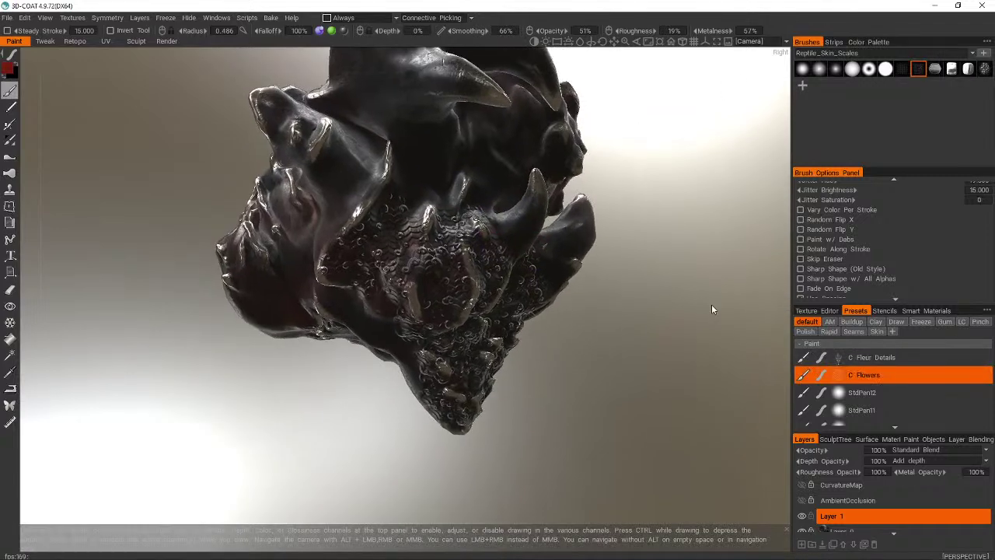
pyautogui.scroll(-2, 719, 447)
pyautogui.keyDown('alt'); pyautogui.moveTo(414, 231); pyautogui.dragTo(393, 160, button='middle'); pyautogui.keyUp('alt')
pyautogui.keyDown('alt'); pyautogui.moveTo(393, 160); pyautogui.dragTo(484, 159); pyautogui.keyUp('alt')
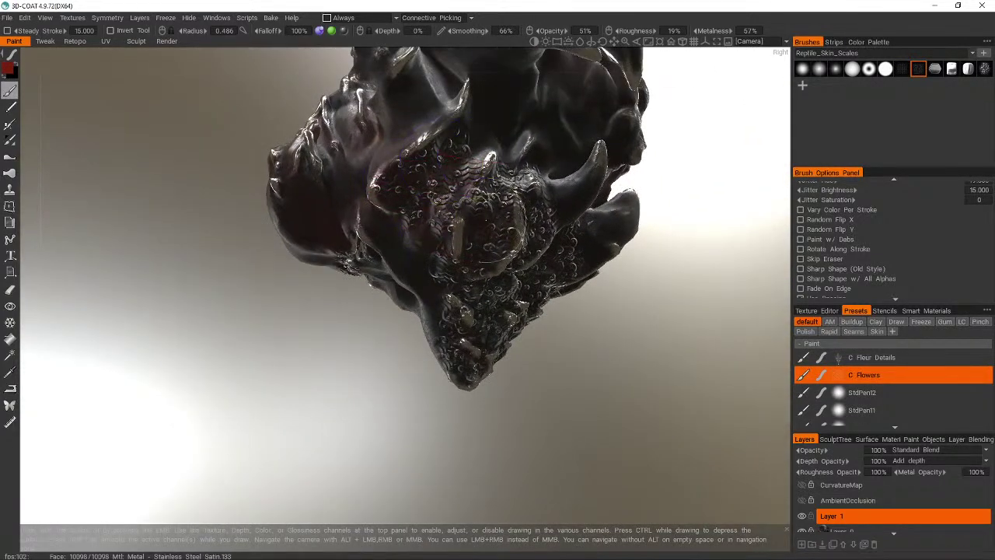
pyautogui.scroll(2, 505, 241)
pyautogui.moveTo(506, 249)
pyautogui.keyDown('alt'); pyautogui.mouseDown()
pyautogui.moveTo(502, 319)
pyautogui.moveTo(654, 415)
pyautogui.mouseUp(); pyautogui.keyUp('alt')
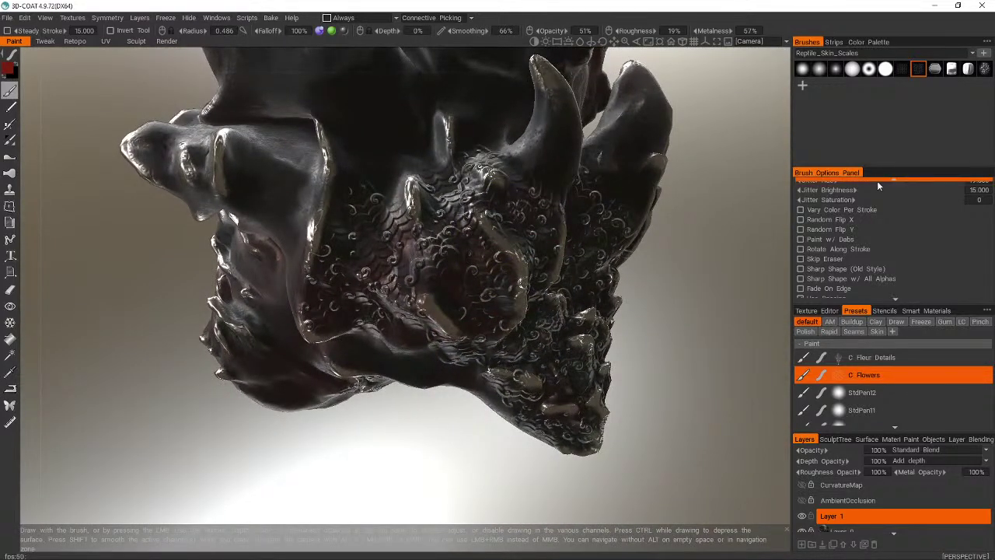
# - Set the paint colour to green with hue 124 and saturation 57%
pyautogui.click(855, 42)
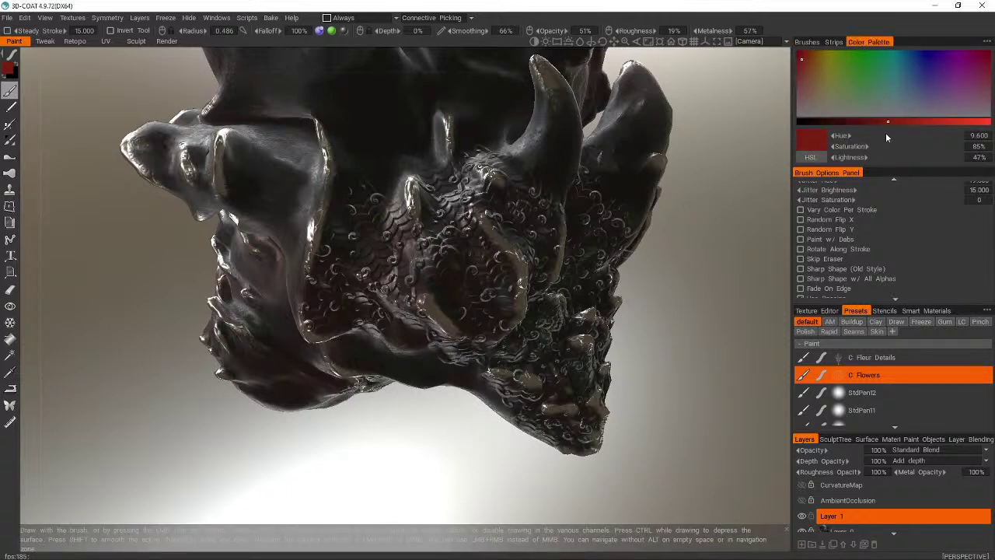
pyautogui.scroll(3, 902, 236)
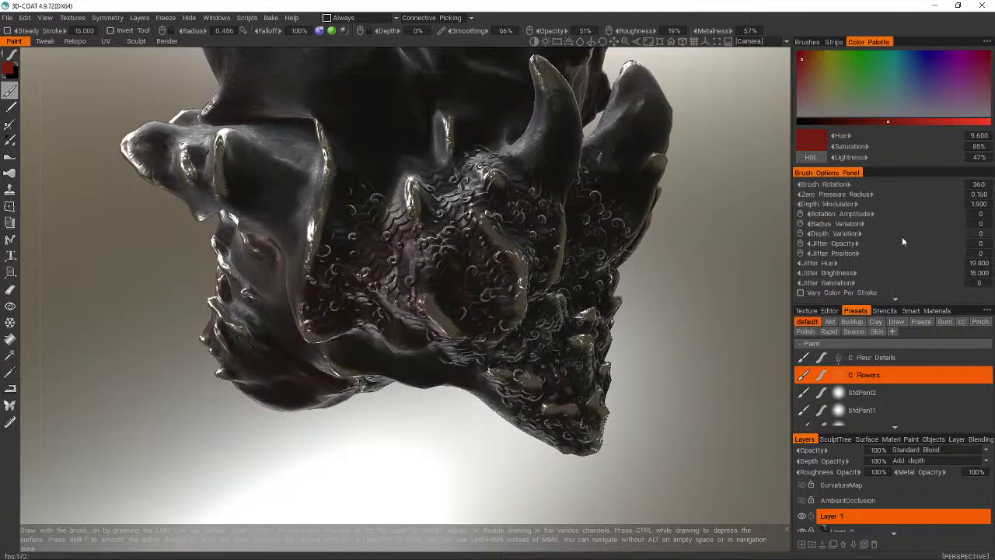
pyautogui.click(863, 92)
pyautogui.click(863, 79)
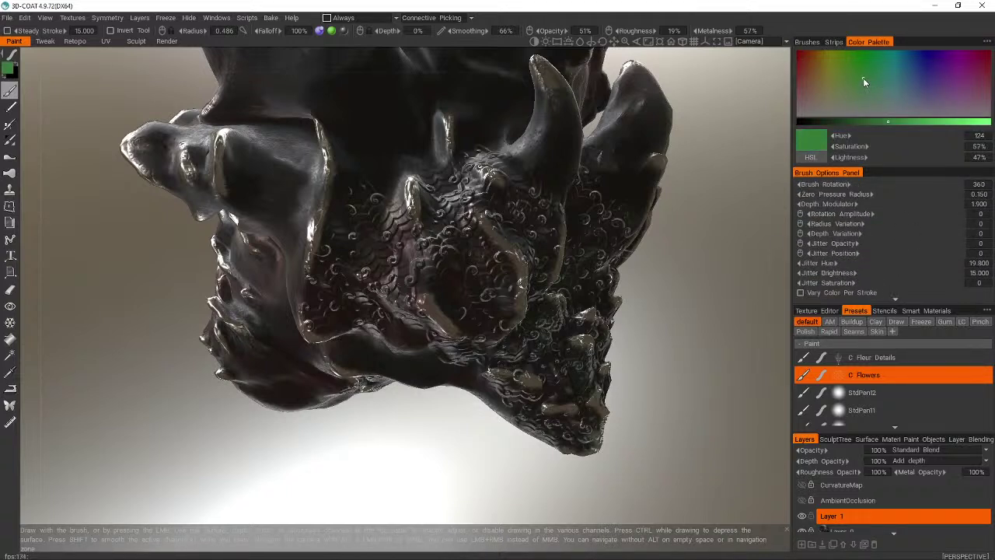
# - Paint a faint green tint over the large broad horn beside the ornamented tip
pyautogui.moveTo(649, 251); pyautogui.dragTo(646, 251)
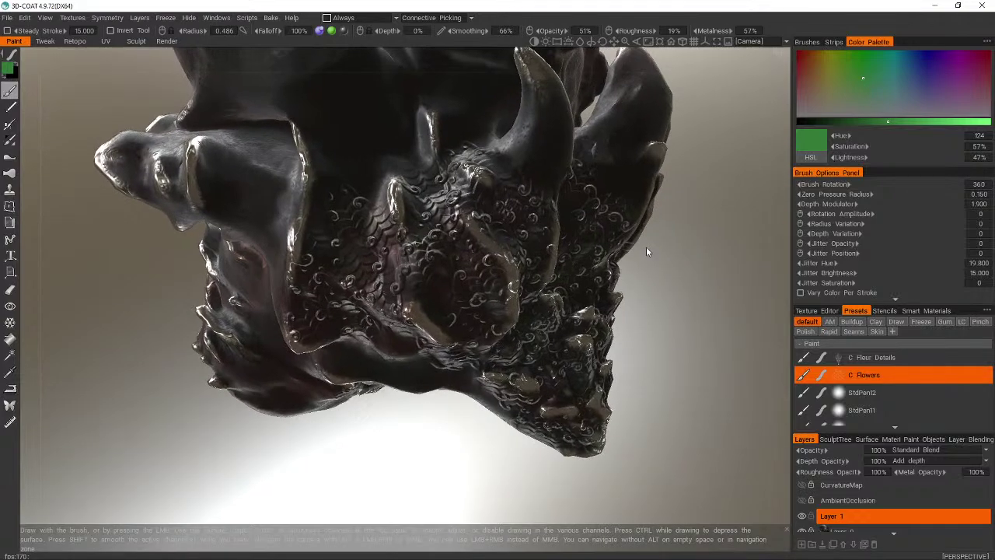
pyautogui.moveTo(646, 251); pyautogui.dragTo(583, 249, button='right')
pyautogui.moveTo(584, 249)
pyautogui.mouseDown()
pyautogui.moveTo(461, 244)
pyautogui.moveTo(363, 270)
pyautogui.mouseUp()
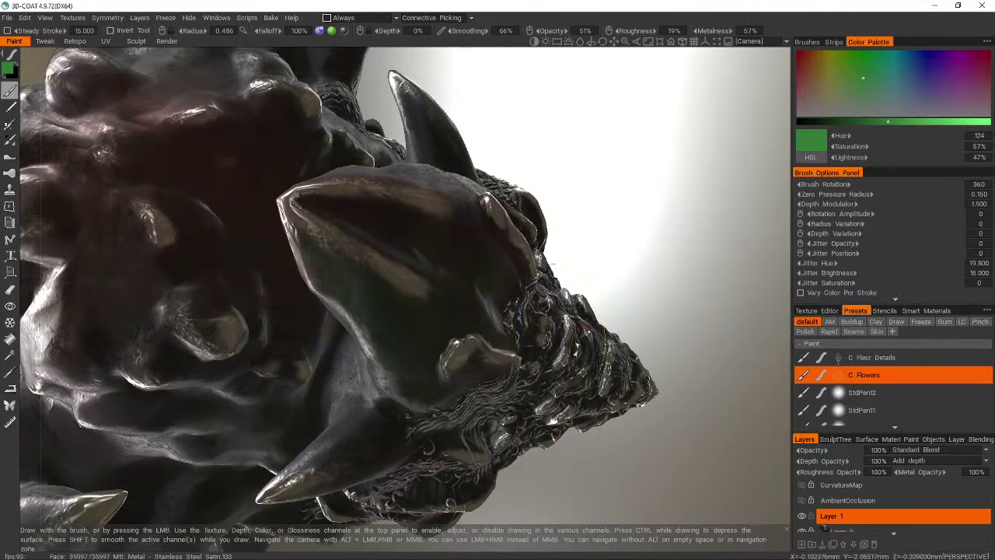
pyautogui.moveTo(417, 207); pyautogui.dragTo(334, 241, button='middle')
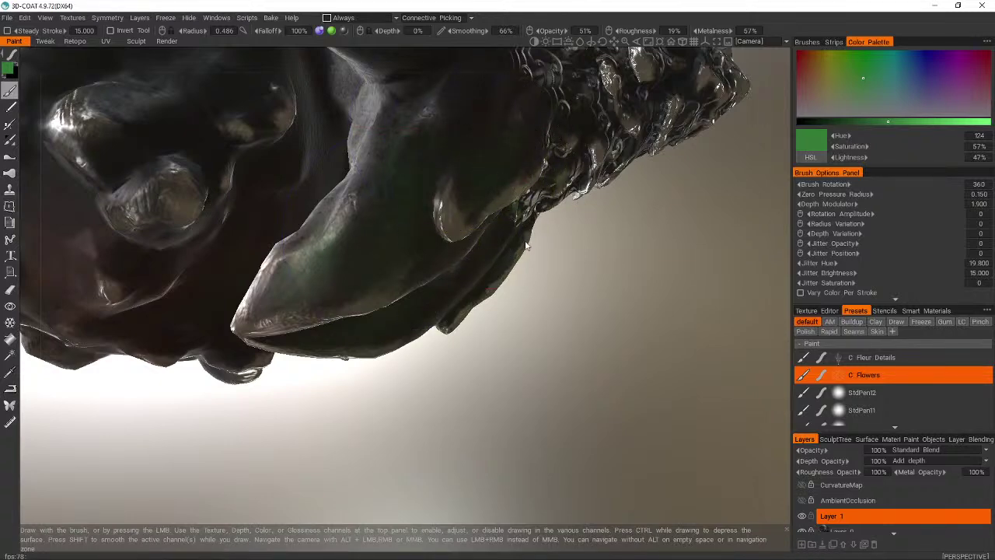
pyautogui.moveTo(526, 247)
pyautogui.mouseDown(button='middle')
pyautogui.moveTo(435, 256)
pyautogui.moveTo(412, 244)
pyautogui.moveTo(494, 260)
pyautogui.mouseUp(button='middle')
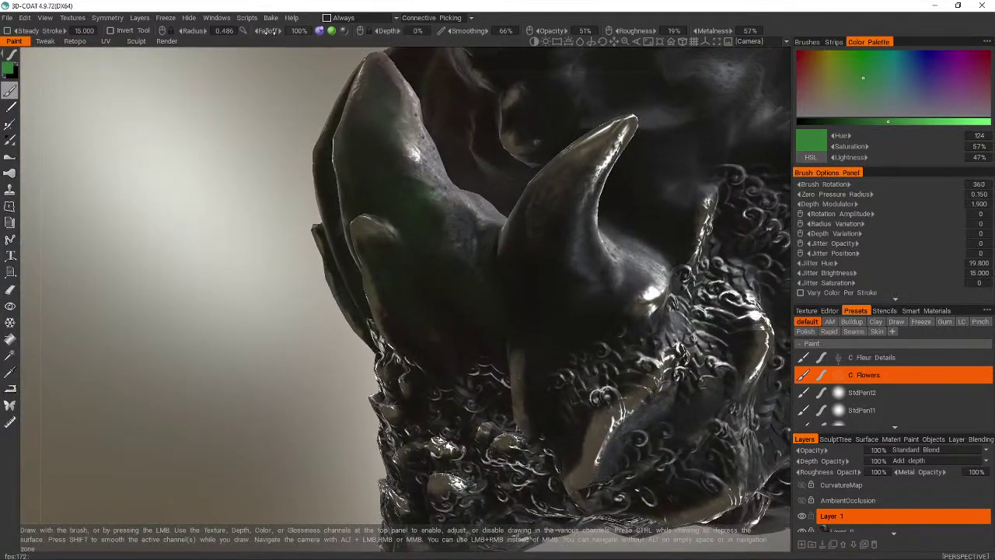
# - Set the brush falloff to 69%, paint the broad horn green, and add bumpy texture near its point with depth 7%
pyautogui.moveTo(276, 30); pyautogui.dragTo(257, 30)
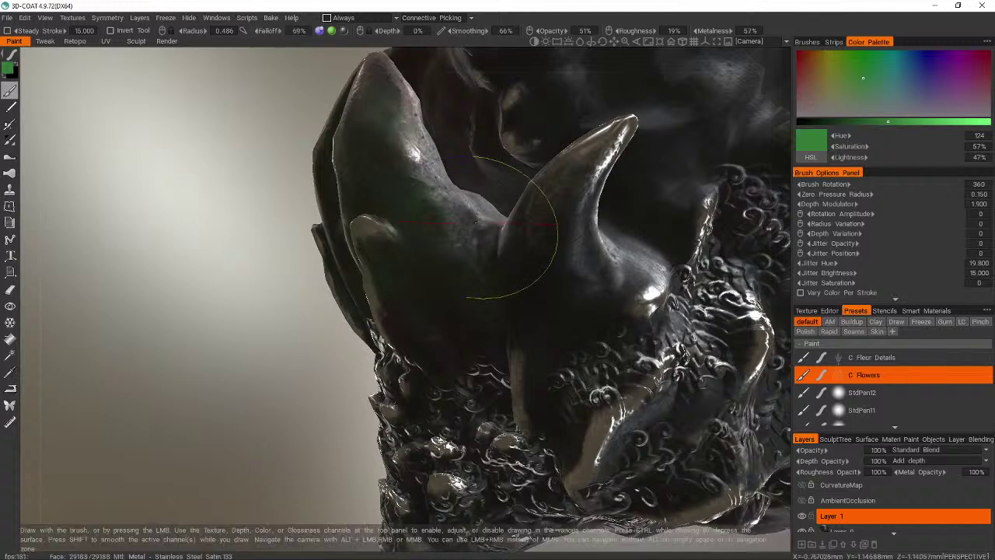
pyautogui.moveTo(475, 228)
pyautogui.mouseDown()
pyautogui.moveTo(436, 156)
pyautogui.moveTo(477, 284)
pyautogui.mouseUp()
pyautogui.moveTo(470, 233); pyautogui.dragTo(544, 132, button='middle')
pyautogui.moveTo(536, 172)
pyautogui.mouseDown(button='middle')
pyautogui.moveTo(588, 156)
pyautogui.moveTo(666, 280)
pyautogui.moveTo(477, 342)
pyautogui.mouseUp(button='middle')
pyautogui.moveTo(487, 224); pyautogui.dragTo(501, 269)
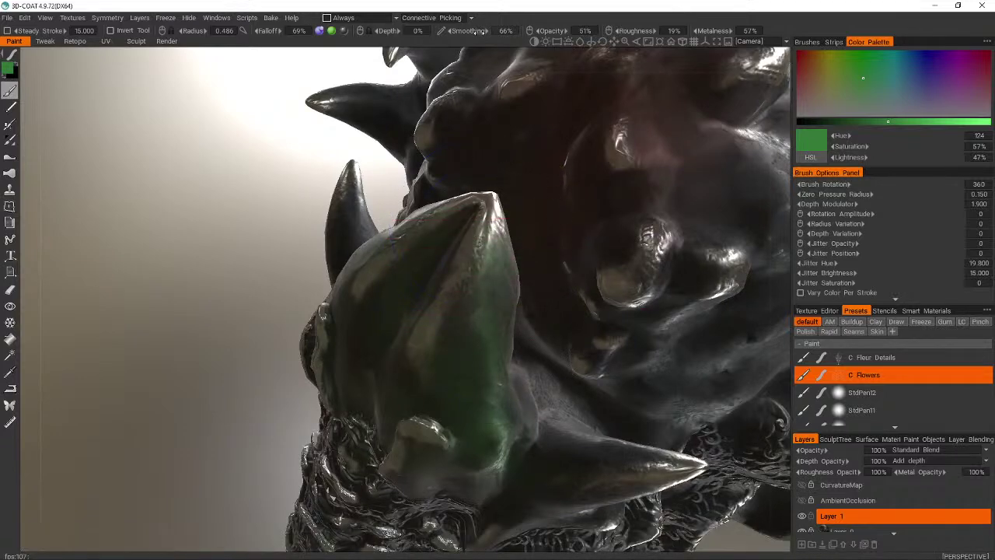
pyautogui.moveTo(545, 259)
pyautogui.mouseDown(button='middle')
pyautogui.moveTo(511, 412)
pyautogui.moveTo(467, 222)
pyautogui.mouseUp(button='middle')
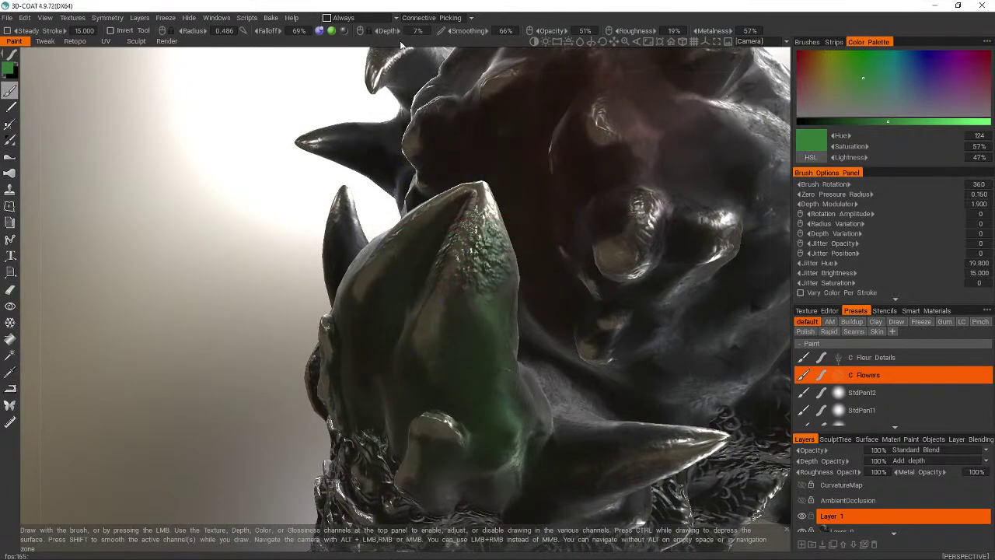
# - Replace the coarse bumps on the broad horn with a subtler green texture painted at 1% depth
pyautogui.hotkey('ctrl', 'z')
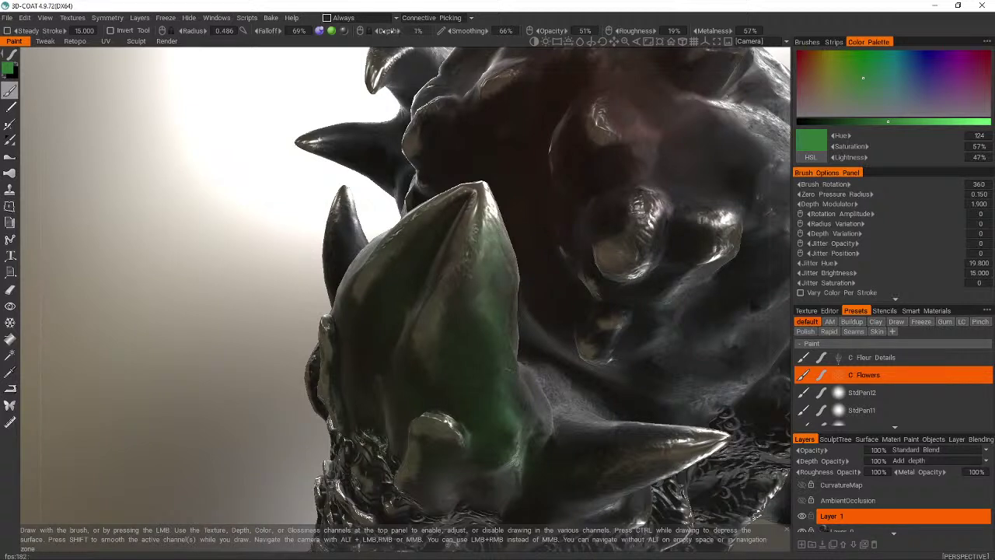
pyautogui.moveTo(475, 198)
pyautogui.mouseDown()
pyautogui.moveTo(506, 248)
pyautogui.moveTo(451, 272)
pyautogui.moveTo(459, 361)
pyautogui.moveTo(501, 393)
pyautogui.mouseUp()
pyautogui.moveTo(499, 391)
pyautogui.mouseDown(button='middle')
pyautogui.moveTo(520, 378)
pyautogui.moveTo(439, 300)
pyautogui.mouseUp(button='middle')
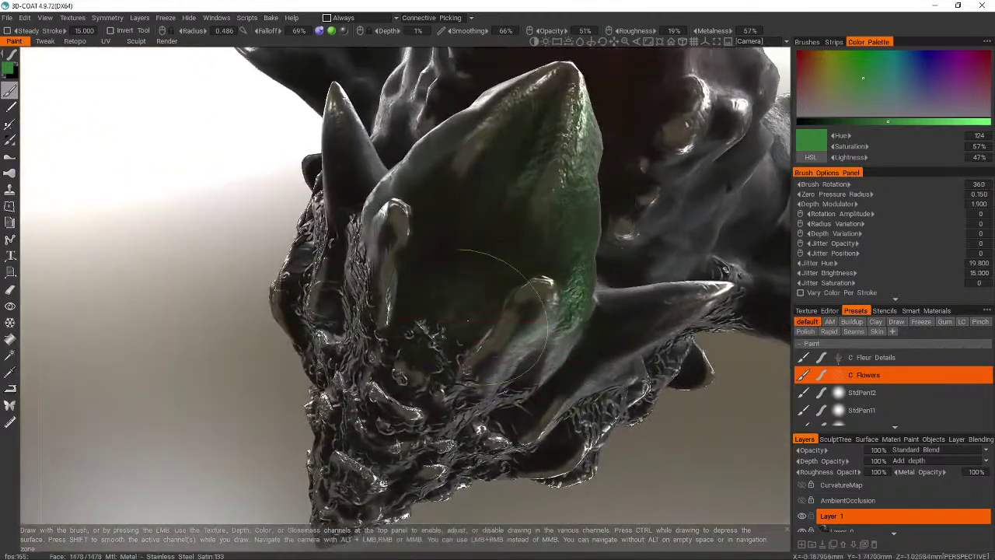
pyautogui.moveTo(434, 296)
pyautogui.mouseDown()
pyautogui.moveTo(437, 260)
pyautogui.moveTo(524, 138)
pyautogui.moveTo(474, 152)
pyautogui.mouseUp()
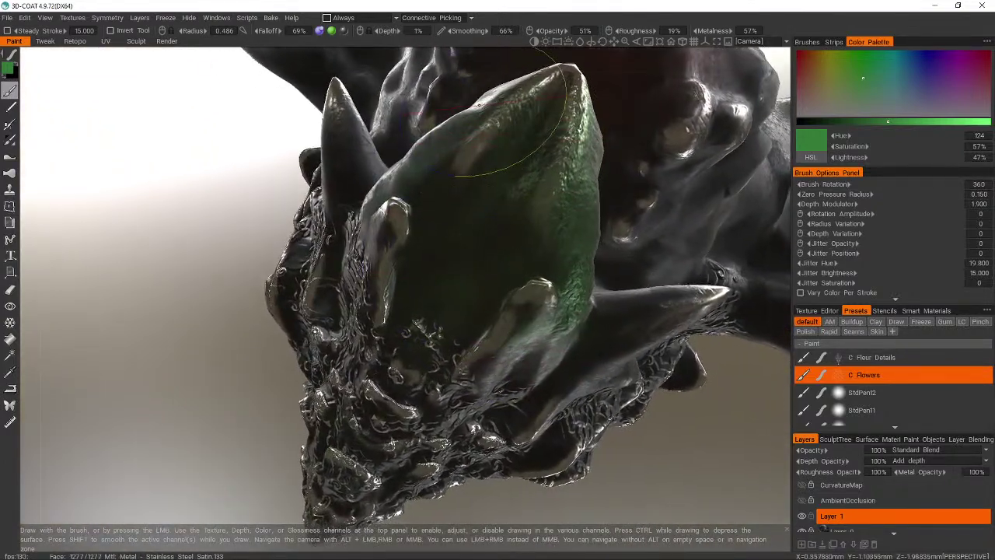
pyautogui.moveTo(525, 106)
pyautogui.mouseDown(button='middle')
pyautogui.moveTo(547, 140)
pyautogui.moveTo(630, 381)
pyautogui.moveTo(596, 400)
pyautogui.mouseUp(button='middle')
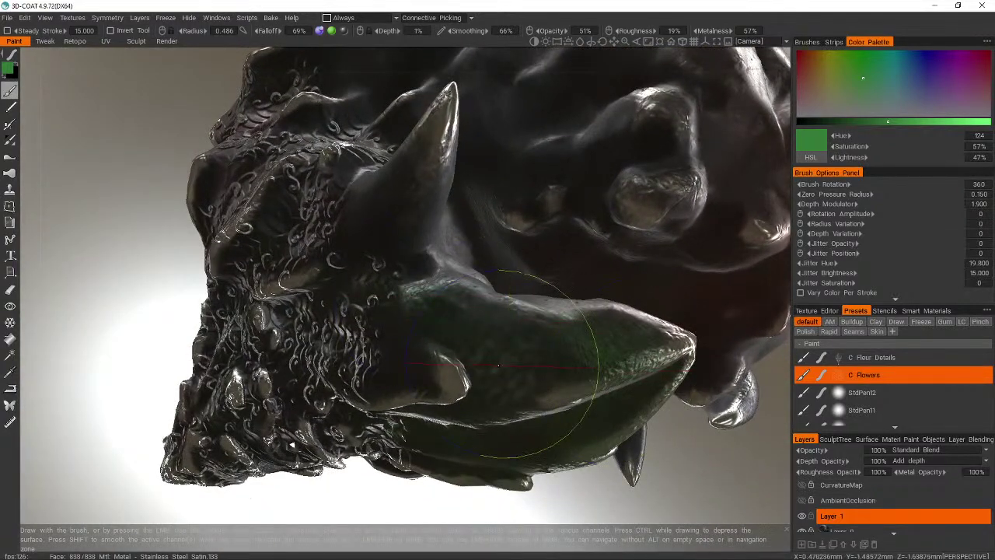
pyautogui.moveTo(568, 340)
pyautogui.mouseDown(button='middle')
pyautogui.moveTo(550, 406)
pyautogui.moveTo(510, 318)
pyautogui.mouseUp(button='middle')
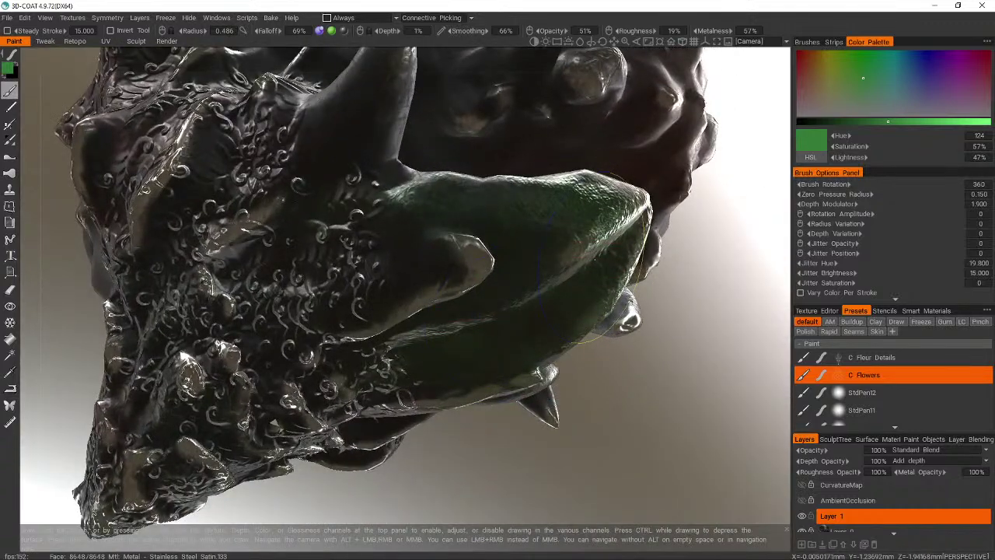
pyautogui.moveTo(529, 257)
pyautogui.mouseDown(button='middle')
pyautogui.moveTo(433, 333)
pyautogui.moveTo(498, 355)
pyautogui.mouseUp(button='middle')
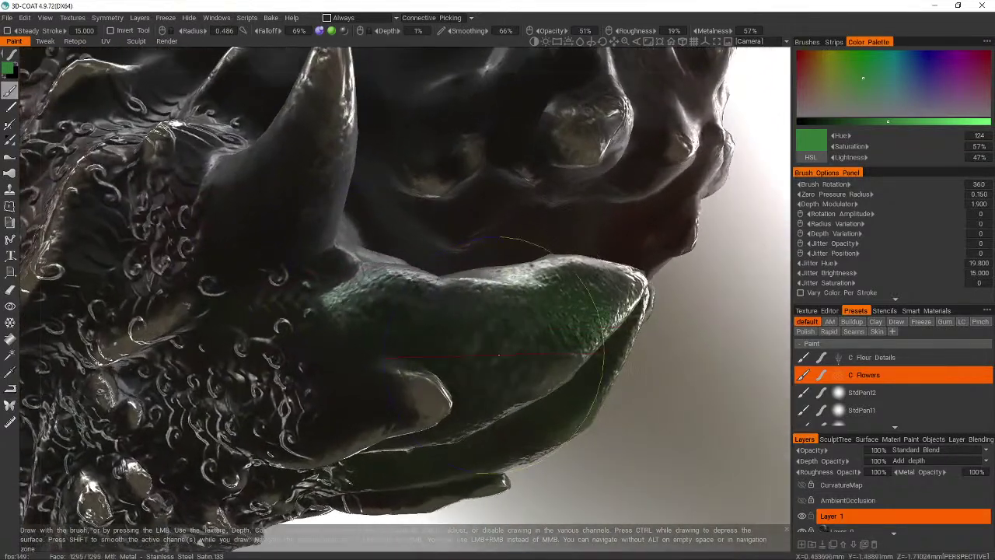
# - Paint the green bumpy texture over the bare grey and pinkish inner side of the broad horn
pyautogui.keyDown('alt'); pyautogui.moveTo(587, 277); pyautogui.dragTo(573, 271); pyautogui.keyUp('alt')
pyautogui.keyDown('alt'); pyautogui.moveTo(573, 271); pyautogui.dragTo(412, 227, button='right'); pyautogui.keyUp('alt')
pyautogui.keyDown('alt'); pyautogui.moveTo(412, 227); pyautogui.dragTo(402, 177); pyautogui.keyUp('alt')
pyautogui.moveTo(401, 178); pyautogui.dragTo(394, 223, button='middle')
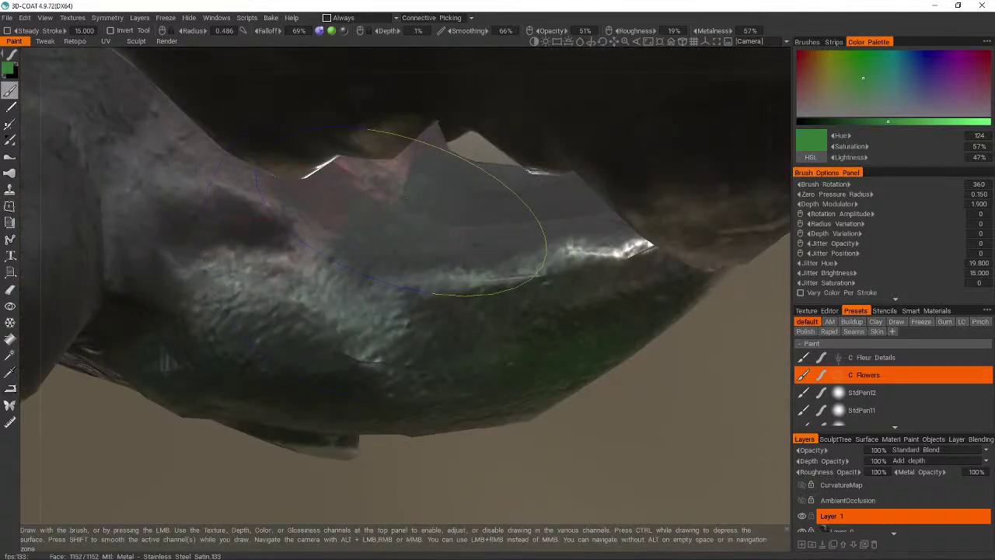
pyautogui.moveTo(406, 197)
pyautogui.mouseDown()
pyautogui.moveTo(490, 276)
pyautogui.moveTo(308, 209)
pyautogui.mouseUp()
pyautogui.moveTo(407, 228)
pyautogui.mouseDown(button='middle')
pyautogui.moveTo(466, 233)
pyautogui.moveTo(489, 192)
pyautogui.moveTo(376, 220)
pyautogui.mouseUp(button='middle')
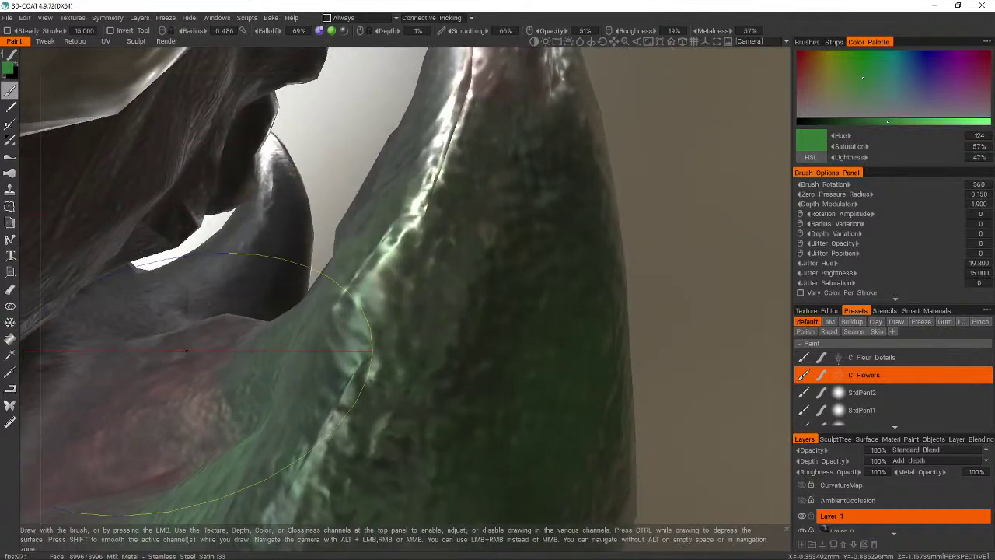
# - Cover the reddish surface beside the broad horn's base with green bumpy texture and blend it into the horn
pyautogui.moveTo(191, 464); pyautogui.dragTo(140, 435)
pyautogui.scroll(-1, 139, 435)
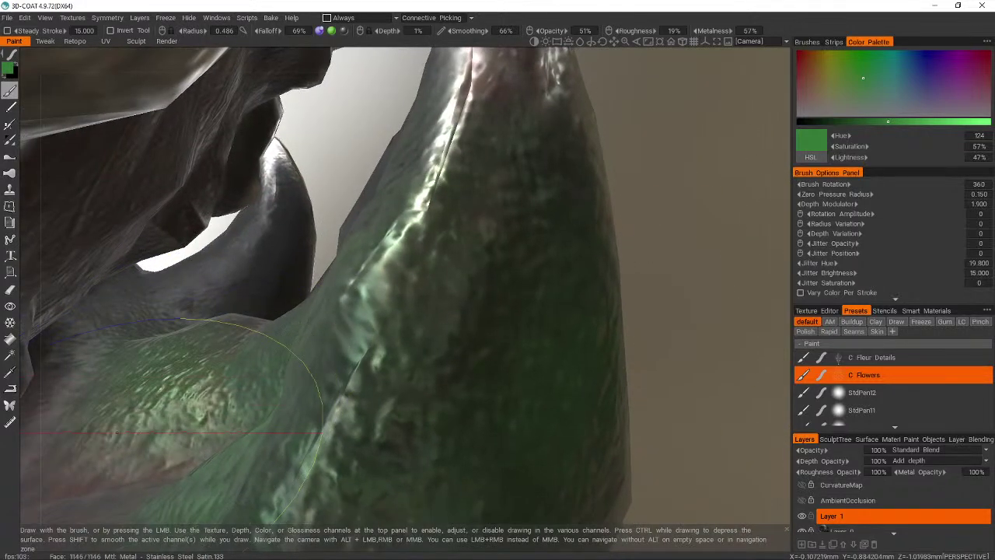
pyautogui.moveTo(230, 376); pyautogui.dragTo(186, 399, button='middle')
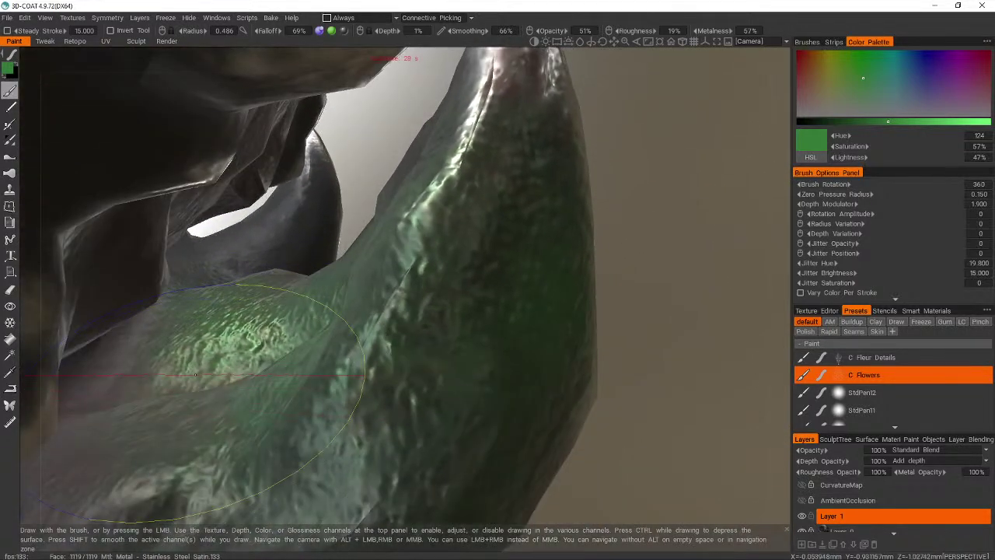
pyautogui.moveTo(195, 375); pyautogui.dragTo(270, 356)
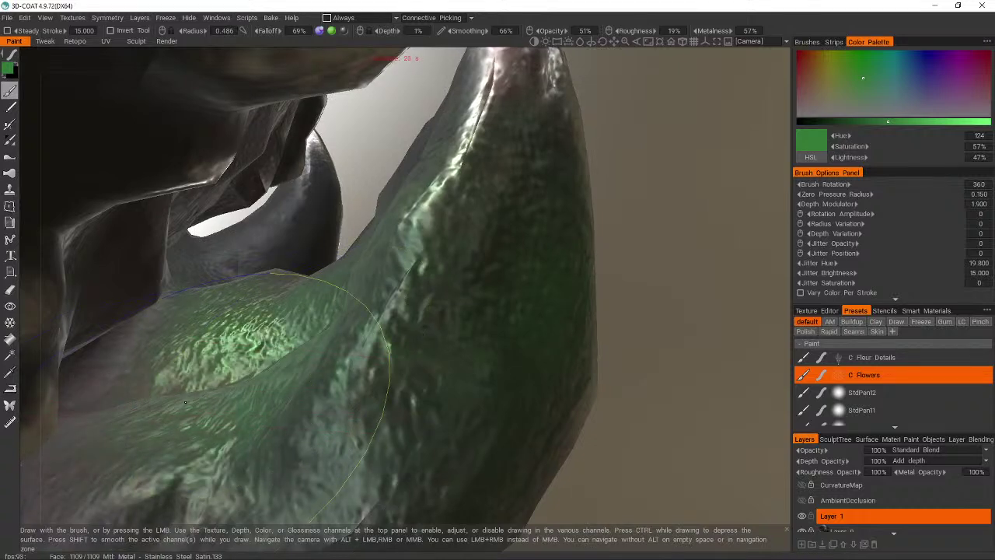
pyautogui.moveTo(185, 402)
pyautogui.mouseDown(button='middle')
pyautogui.moveTo(529, 210)
pyautogui.moveTo(444, 199)
pyautogui.moveTo(400, 222)
pyautogui.moveTo(378, 211)
pyautogui.moveTo(294, 339)
pyautogui.mouseUp(button='middle')
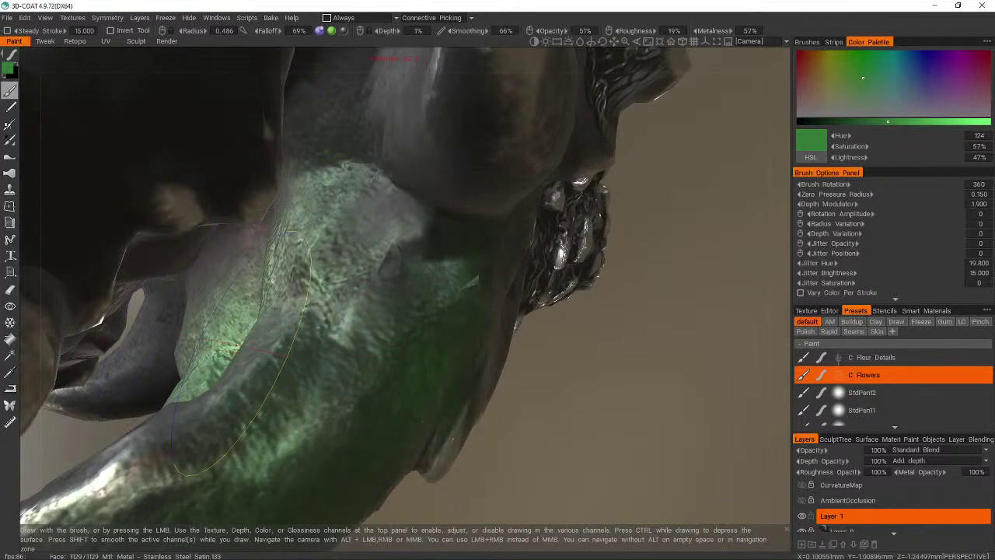
# - Tint the curled ornaments around the base of the broad horn and its small neighbouring horn green
pyautogui.moveTo(230, 386)
pyautogui.mouseDown(button='middle')
pyautogui.moveTo(206, 367)
pyautogui.moveTo(179, 424)
pyautogui.moveTo(211, 422)
pyautogui.moveTo(256, 288)
pyautogui.moveTo(389, 167)
pyautogui.moveTo(387, 177)
pyautogui.moveTo(444, 200)
pyautogui.moveTo(423, 125)
pyautogui.moveTo(467, 112)
pyautogui.moveTo(366, 239)
pyautogui.moveTo(369, 260)
pyautogui.moveTo(354, 277)
pyautogui.moveTo(398, 264)
pyautogui.moveTo(412, 293)
pyautogui.moveTo(529, 321)
pyautogui.moveTo(509, 354)
pyautogui.mouseUp(button='middle')
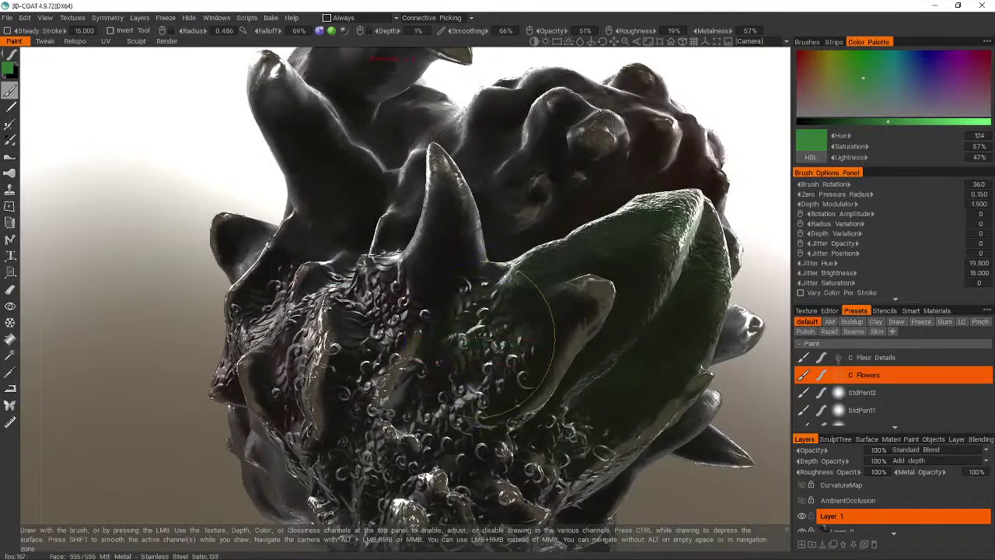
pyautogui.moveTo(509, 411); pyautogui.dragTo(401, 300, button='middle')
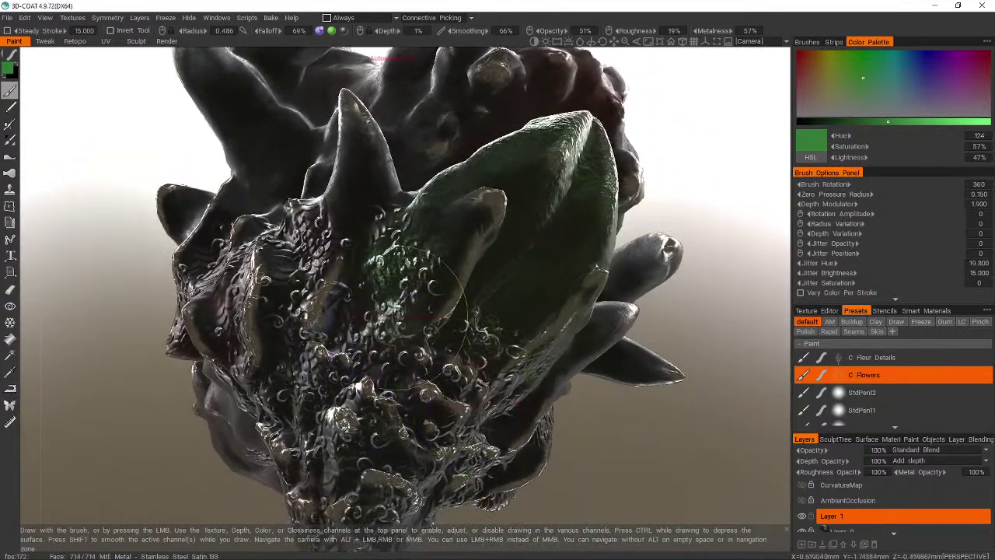
pyautogui.moveTo(375, 371)
pyautogui.mouseDown(button='middle')
pyautogui.moveTo(362, 389)
pyautogui.moveTo(319, 334)
pyautogui.moveTo(404, 342)
pyautogui.moveTo(545, 397)
pyautogui.mouseUp(button='middle')
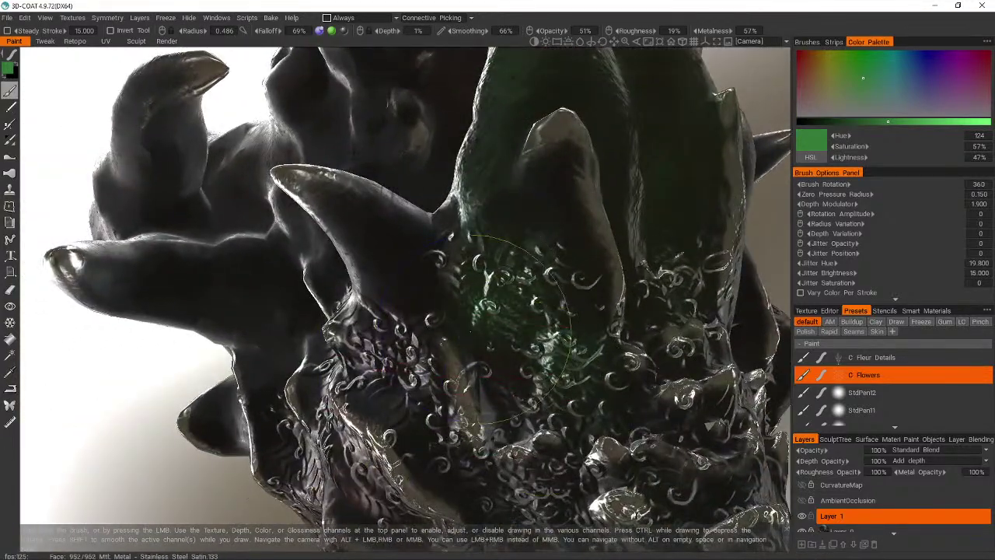
pyautogui.moveTo(435, 431); pyautogui.dragTo(563, 241, button='middle')
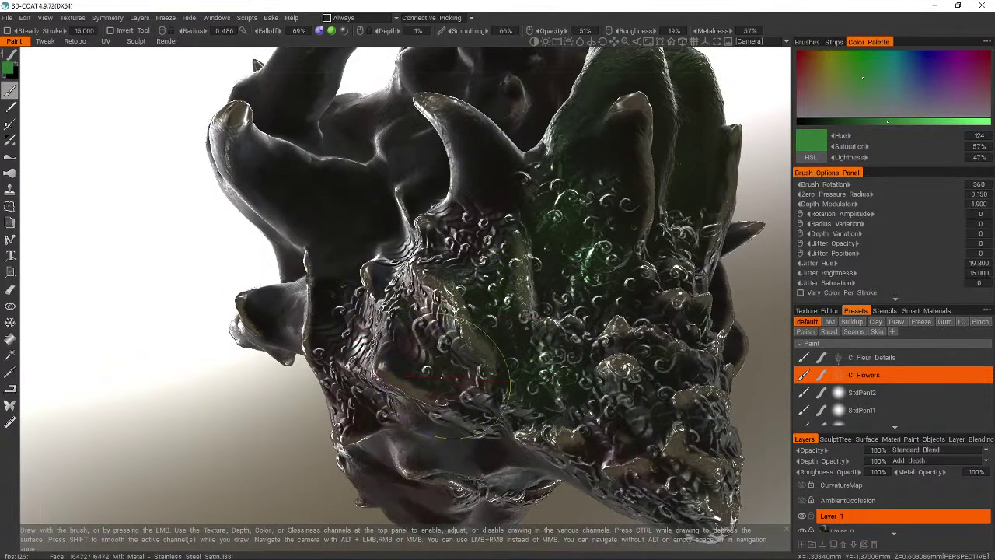
# - Spread the green tint in patches across the ornamented side of the creature and down towards the pointed tip
pyautogui.keyDown('alt'); pyautogui.moveTo(389, 362); pyautogui.dragTo(435, 370); pyautogui.keyUp('alt')
pyautogui.keyDown('alt'); pyautogui.moveTo(435, 369); pyautogui.dragTo(838, 409, button='right'); pyautogui.keyUp('alt')
pyautogui.keyDown('alt'); pyautogui.moveTo(838, 410); pyautogui.dragTo(779, 412); pyautogui.keyUp('alt')
pyautogui.moveTo(780, 416)
pyautogui.mouseDown(button='middle')
pyautogui.moveTo(626, 288)
pyautogui.moveTo(622, 299)
pyautogui.mouseUp(button='middle')
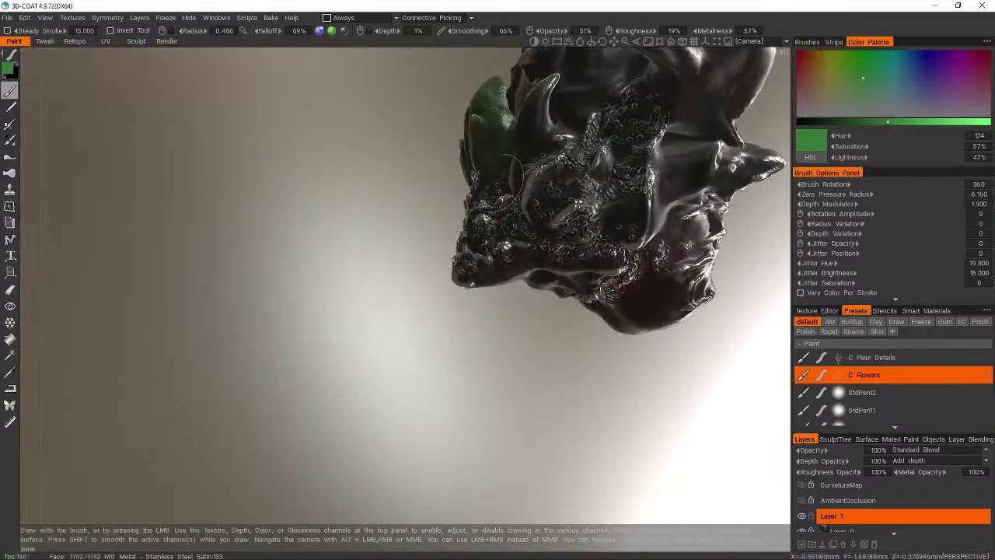
pyautogui.moveTo(505, 267)
pyautogui.mouseDown()
pyautogui.moveTo(516, 260)
pyautogui.moveTo(513, 237)
pyautogui.moveTo(523, 250)
pyautogui.moveTo(558, 247)
pyautogui.mouseUp()
pyautogui.moveTo(556, 249); pyautogui.dragTo(450, 267, button='middle')
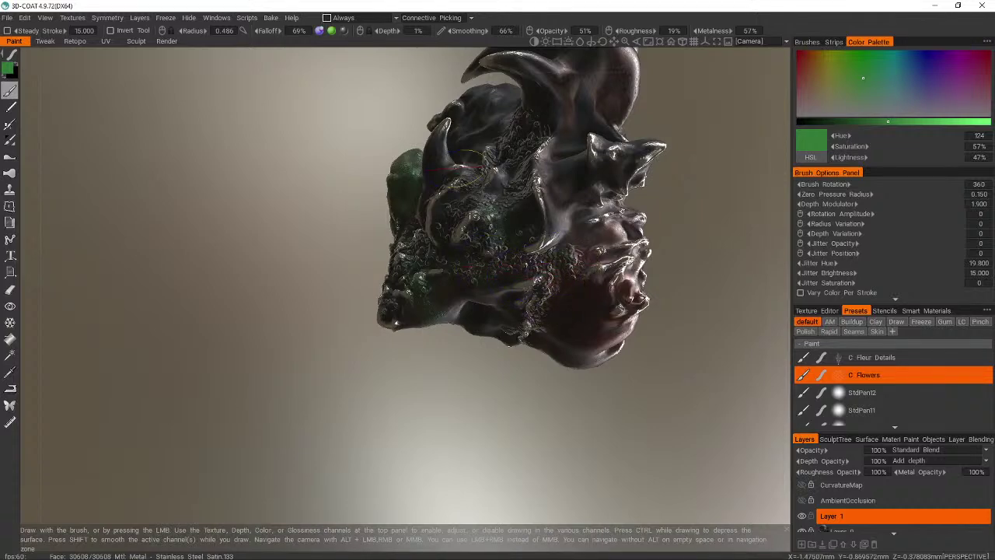
pyautogui.moveTo(463, 235); pyautogui.dragTo(575, 148, button='middle')
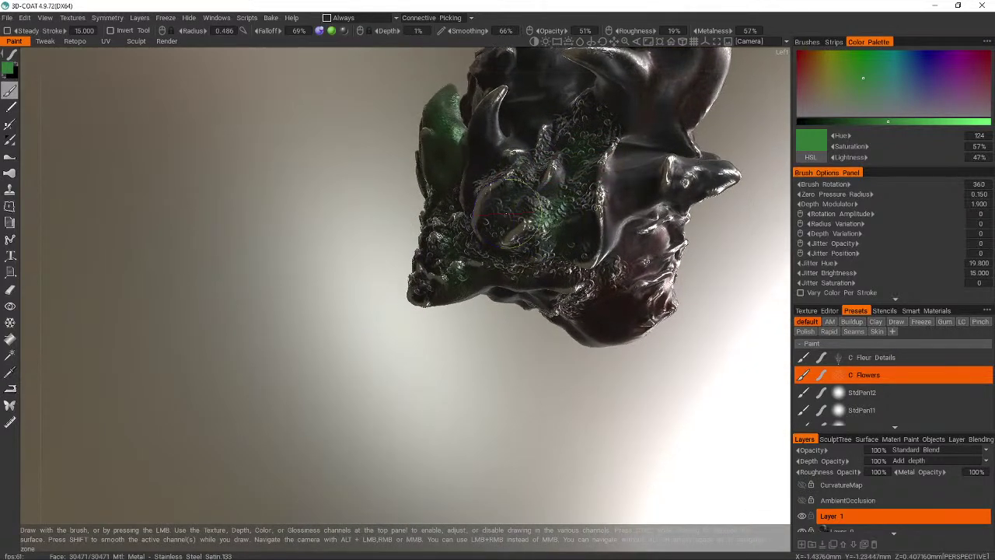
pyautogui.moveTo(557, 213)
pyautogui.mouseDown(button='middle')
pyautogui.moveTo(557, 264)
pyautogui.moveTo(443, 103)
pyautogui.moveTo(471, 109)
pyautogui.moveTo(474, 144)
pyautogui.mouseUp(button='middle')
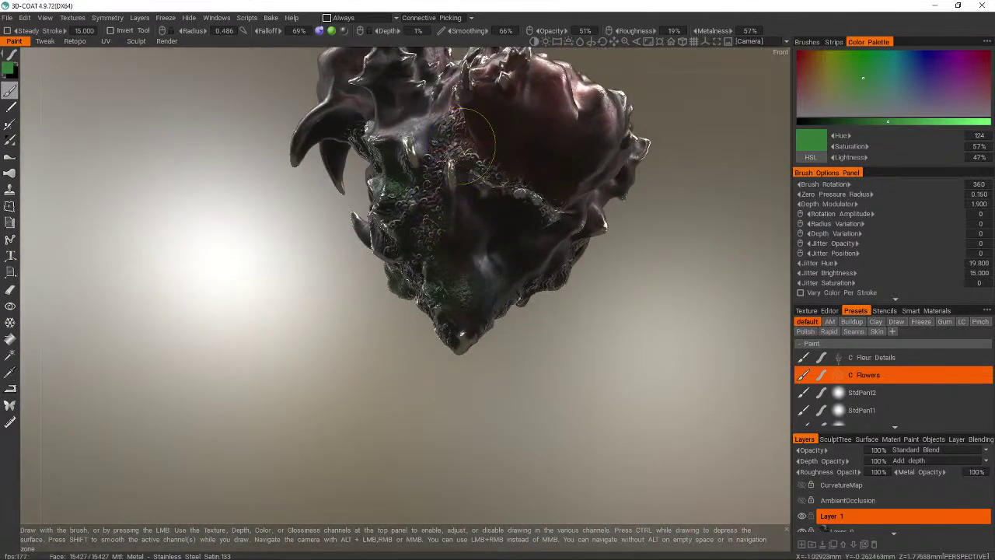
# - Try a faint green tint on the inner side of one of the large upper horns
pyautogui.moveTo(504, 191)
pyautogui.mouseDown(button='middle')
pyautogui.moveTo(470, 156)
pyautogui.moveTo(416, 176)
pyautogui.moveTo(299, 156)
pyautogui.moveTo(330, 174)
pyautogui.moveTo(365, 240)
pyautogui.mouseUp(button='middle')
pyautogui.moveTo(346, 206)
pyautogui.mouseDown(button='middle')
pyautogui.moveTo(378, 166)
pyautogui.moveTo(344, 234)
pyautogui.moveTo(340, 181)
pyautogui.moveTo(344, 218)
pyautogui.mouseUp(button='middle')
pyautogui.moveTo(350, 182)
pyautogui.mouseDown(button='middle')
pyautogui.moveTo(339, 184)
pyautogui.moveTo(345, 210)
pyautogui.moveTo(341, 183)
pyautogui.moveTo(362, 177)
pyautogui.moveTo(412, 257)
pyautogui.moveTo(436, 249)
pyautogui.moveTo(373, 237)
pyautogui.mouseUp(button='middle')
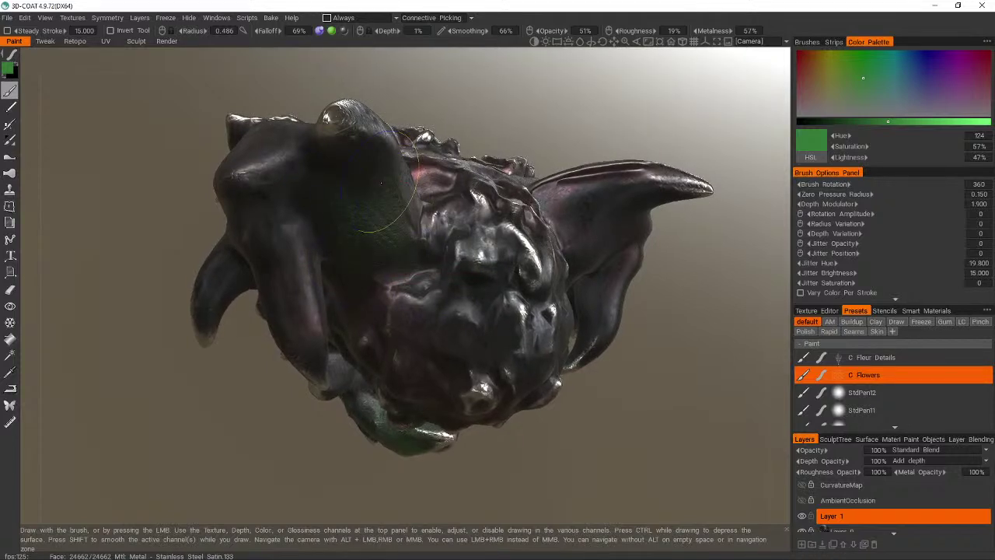
pyautogui.moveTo(372, 229)
pyautogui.keyDown('alt'); pyautogui.mouseDown()
pyautogui.moveTo(357, 161)
pyautogui.moveTo(310, 141)
pyautogui.mouseUp(); pyautogui.keyUp('alt')
pyautogui.moveTo(309, 142); pyautogui.dragTo(379, 221, button='middle')
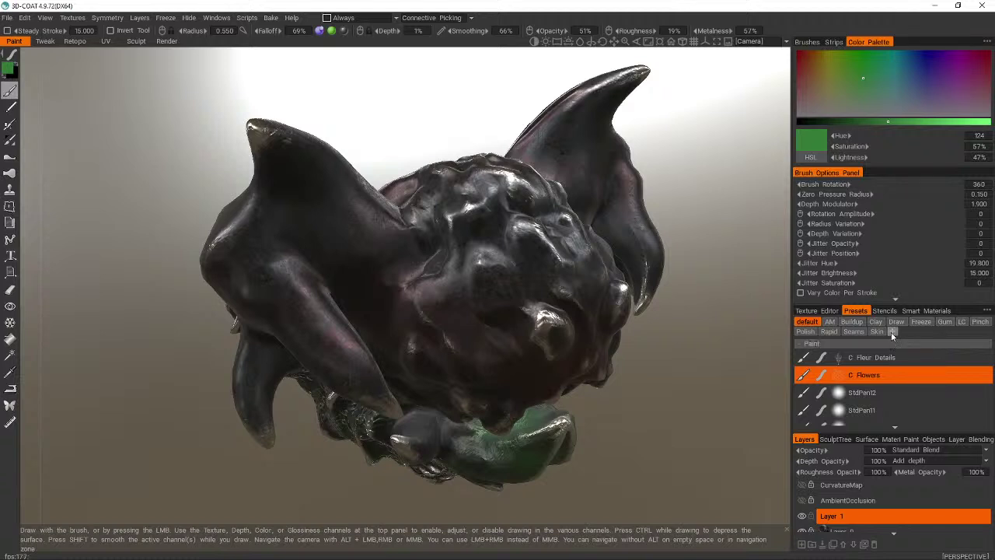
# - Save the current brush settings as a new preset named C Flowers Scaly
pyautogui.click(986, 314)
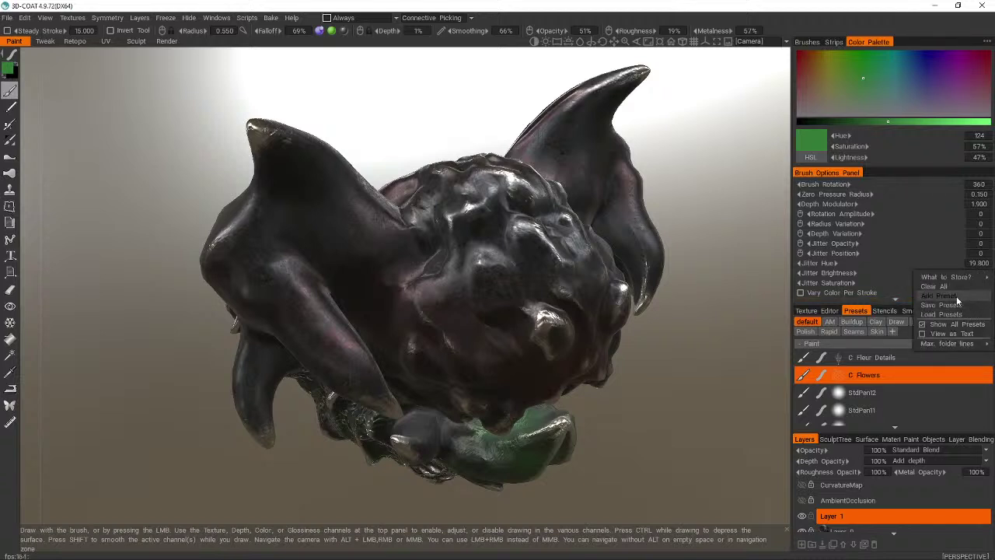
pyautogui.click(957, 301)
pyautogui.rightClick(852, 358)
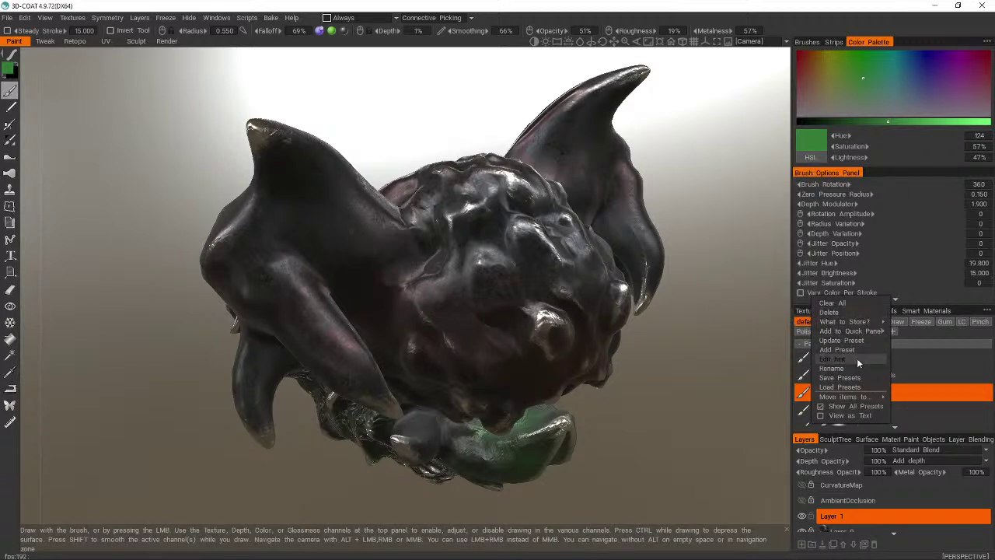
pyautogui.click(857, 367)
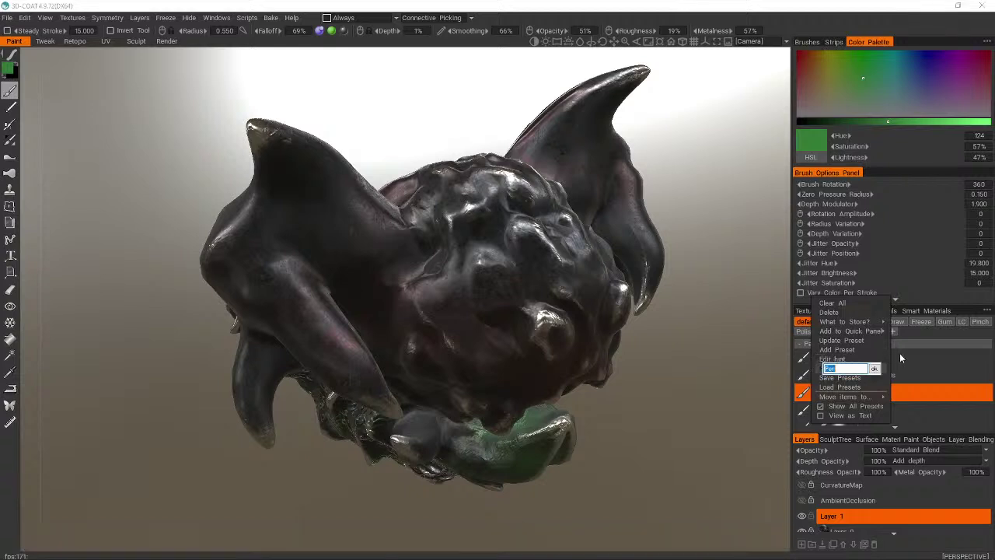
pyautogui.write('C Flowers Scaly')
pyautogui.press('Return')
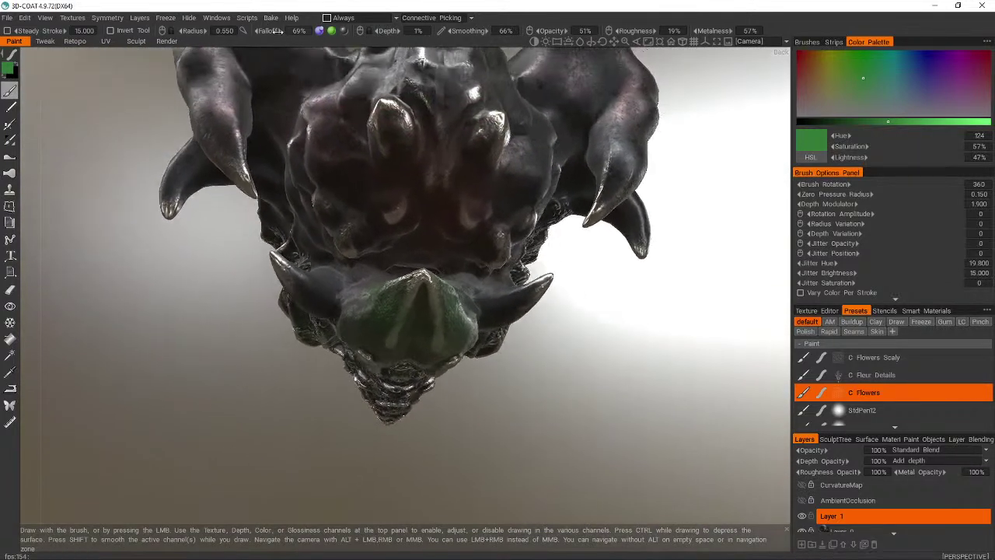
# - Set the brush radius to 2.000 and undo the scaly test stroke on the large upper horn
pyautogui.click(224, 30)
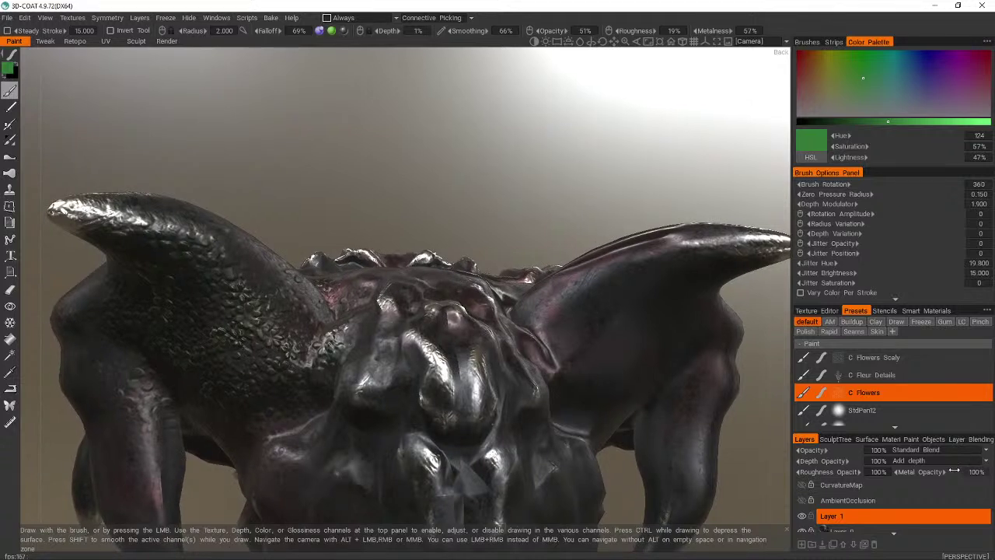
pyautogui.hotkey('ctrl', 'z')
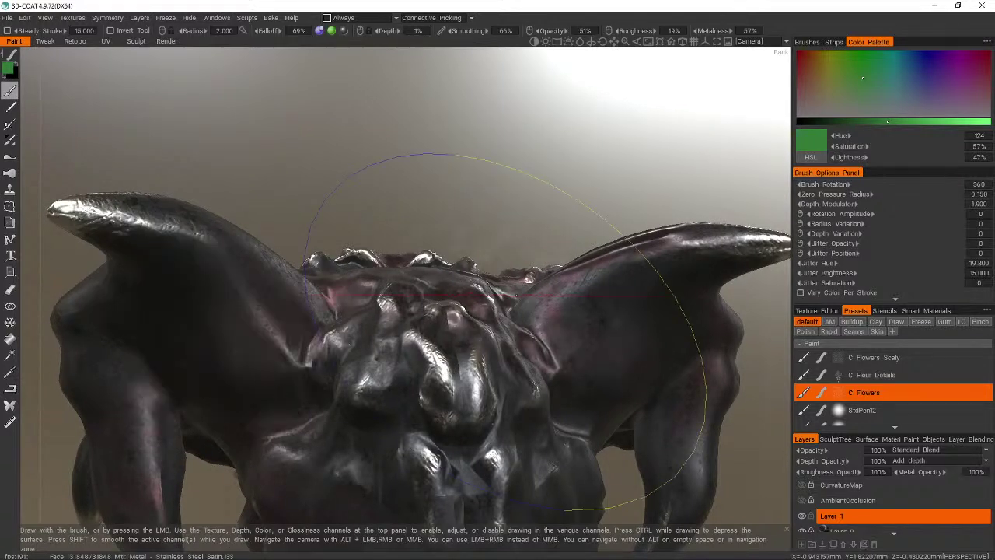
# - Create a new brush alpha folder with the default name NewFolder
pyautogui.click(807, 42)
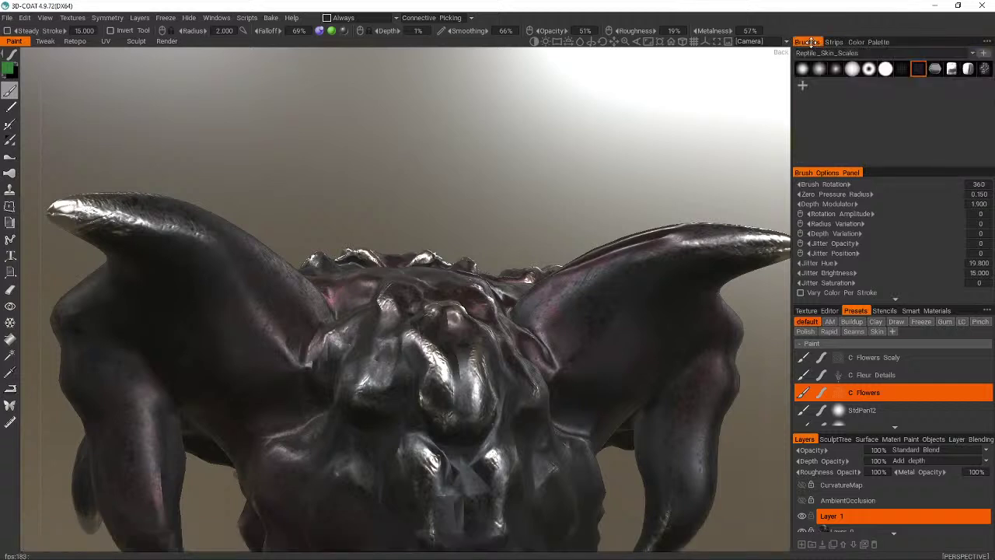
pyautogui.click(985, 53)
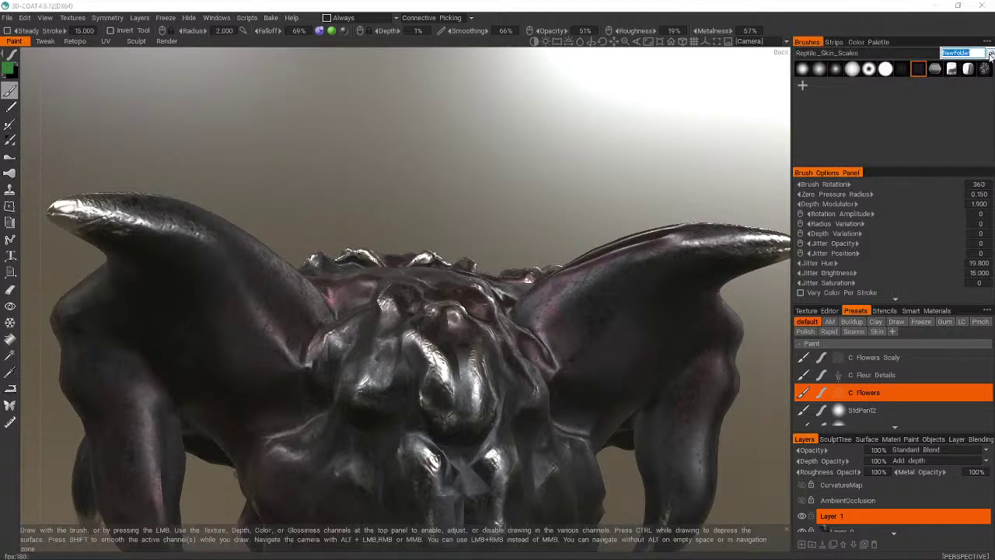
pyautogui.press('Return')
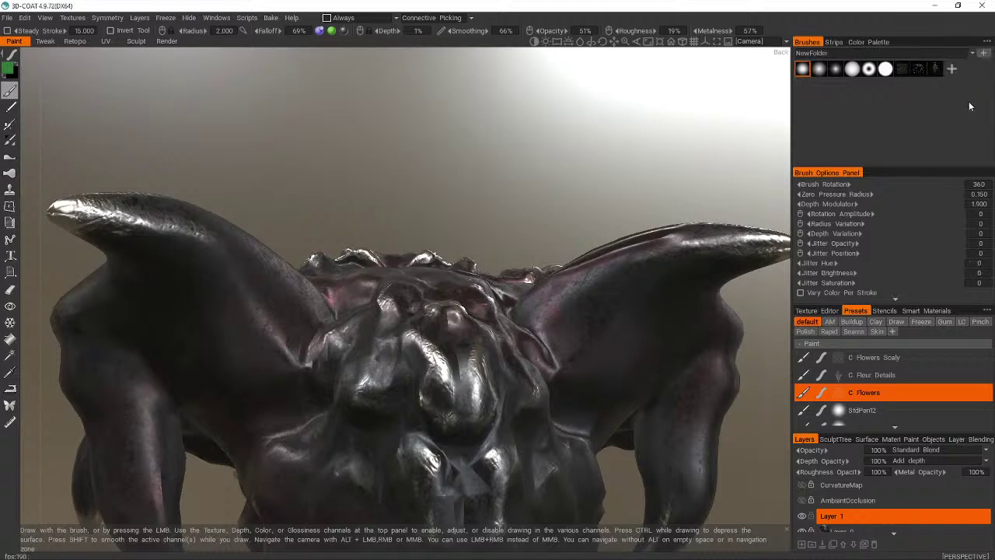
# - Import the texture rock9.png from the ZBrush Alphas folder as a new brush alpha in NewFolder
pyautogui.click(952, 69)
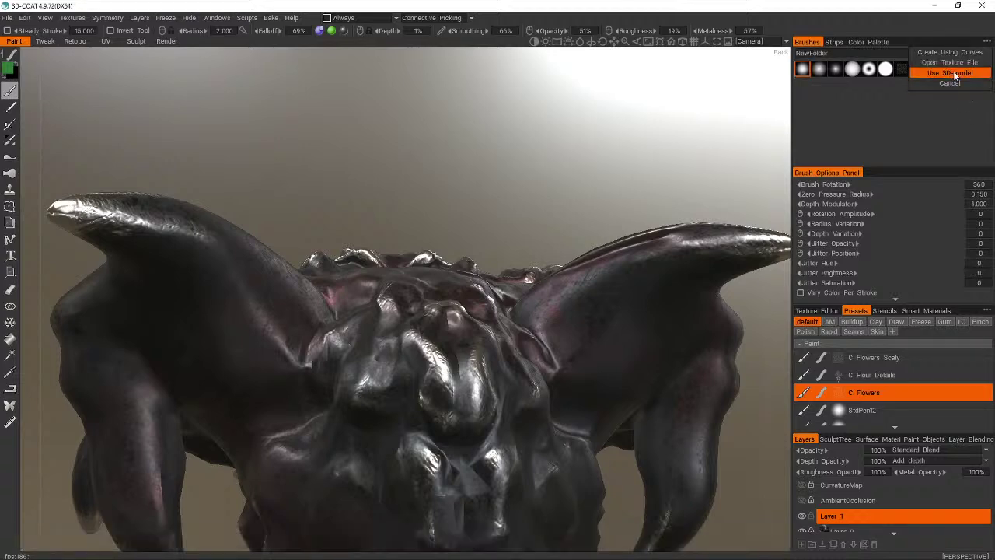
pyautogui.click(955, 65)
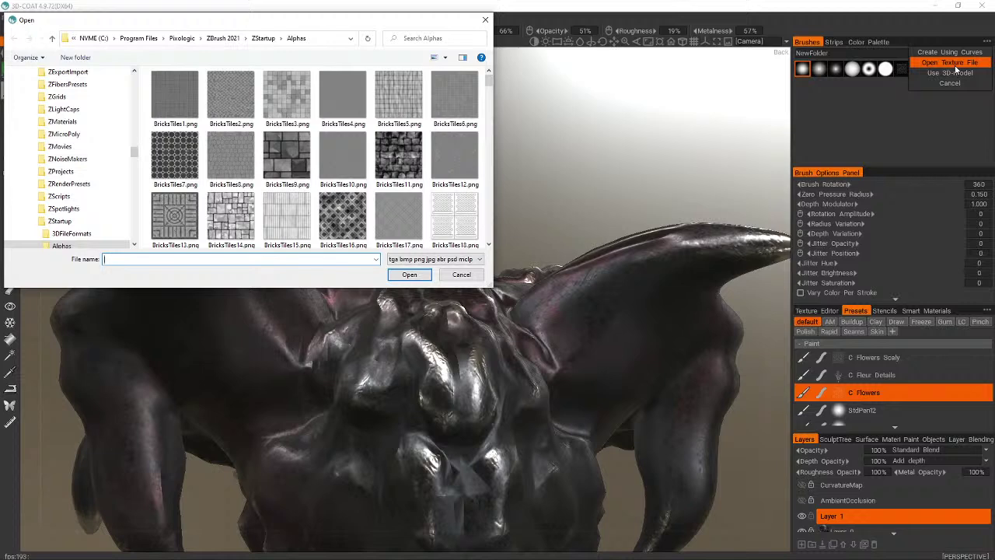
pyautogui.scroll(-3, 429, 177)
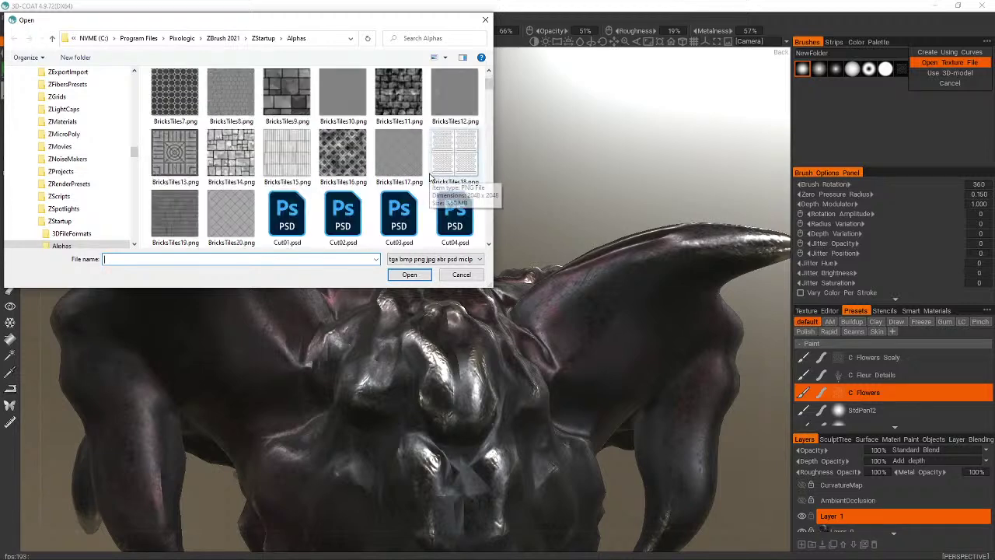
pyautogui.scroll(-3, 429, 177)
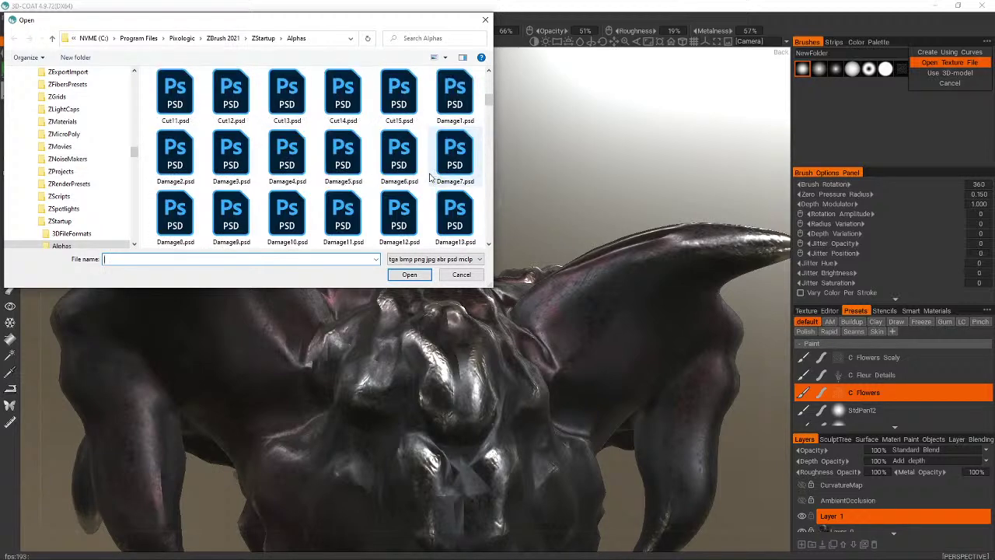
pyautogui.scroll(4, 429, 177)
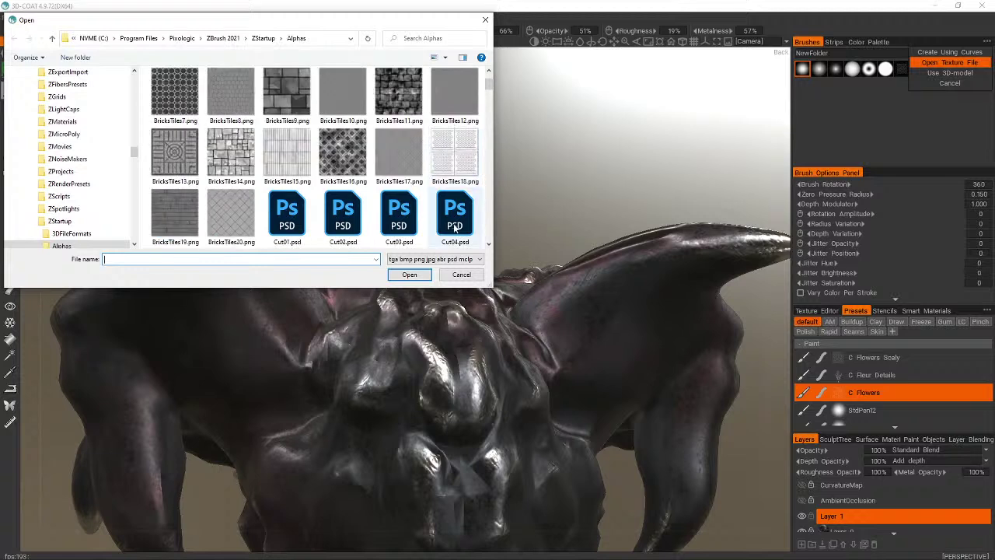
pyautogui.scroll(-8, 455, 227)
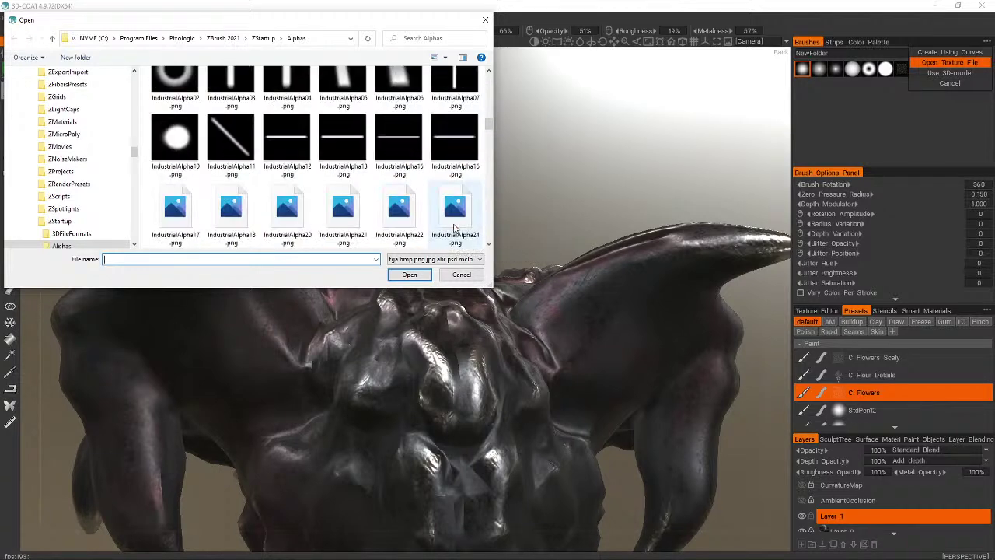
pyautogui.scroll(-8, 454, 226)
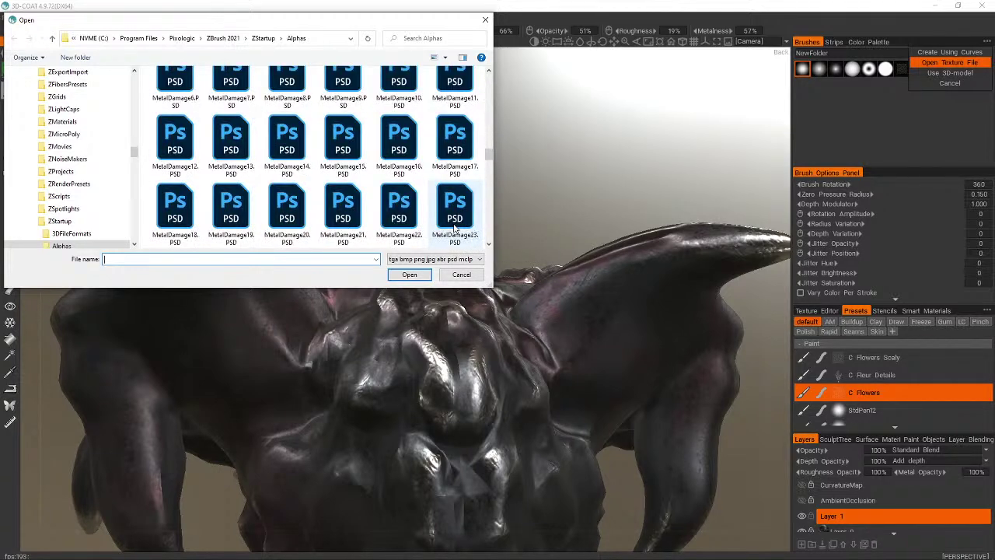
pyautogui.scroll(-2, 455, 226)
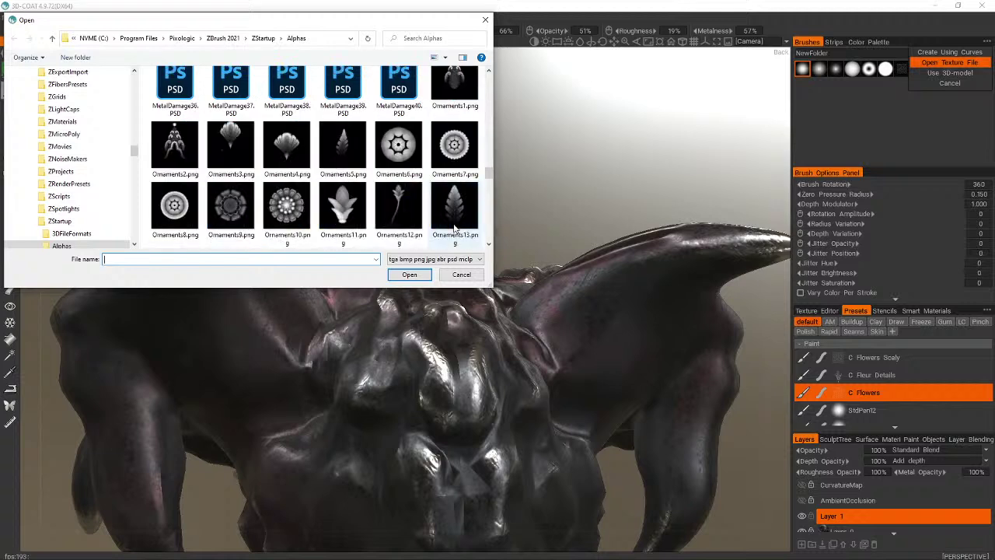
pyautogui.scroll(-8, 455, 227)
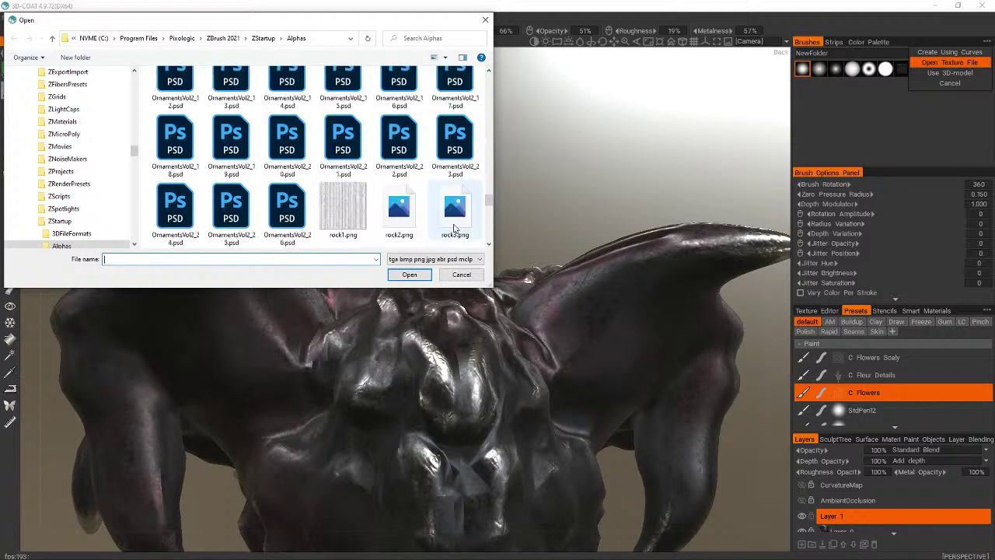
pyautogui.scroll(-1, 455, 226)
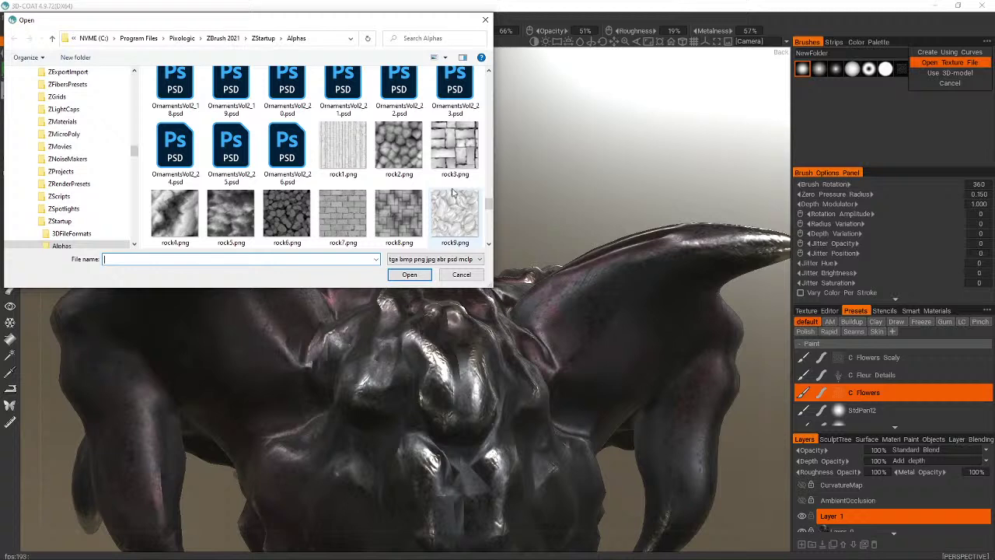
pyautogui.scroll(-2, 453, 193)
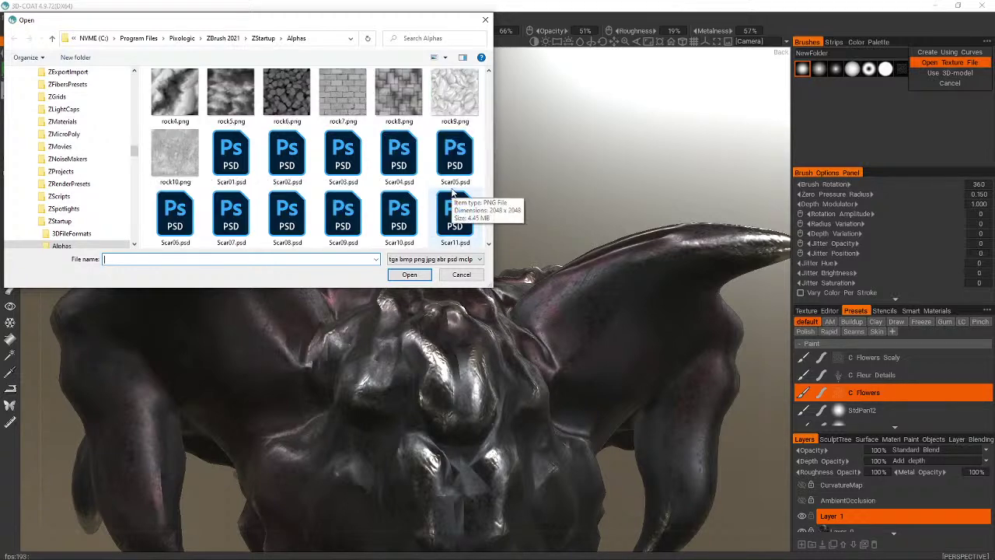
pyautogui.scroll(1, 455, 199)
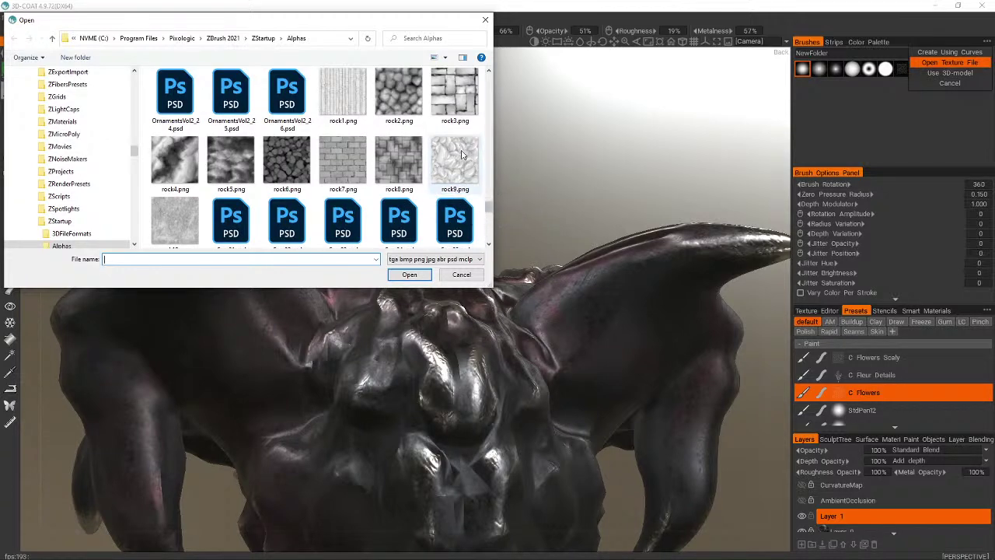
pyautogui.doubleClick(461, 156)
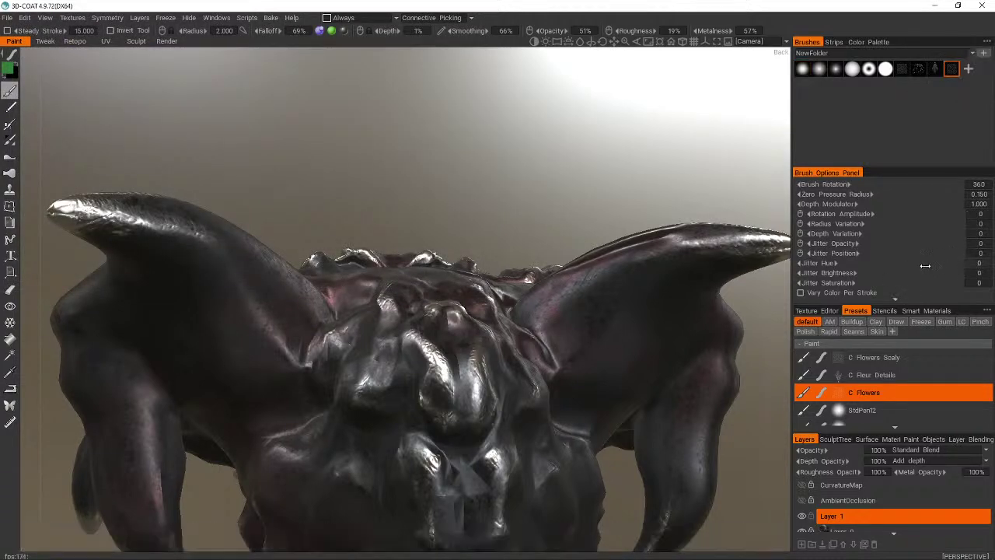
# - Set the brush jitter to 46.800 for hue, 6.000 for brightness and 6.500 for saturation
pyautogui.moveTo(924, 266); pyautogui.dragTo(943, 264)
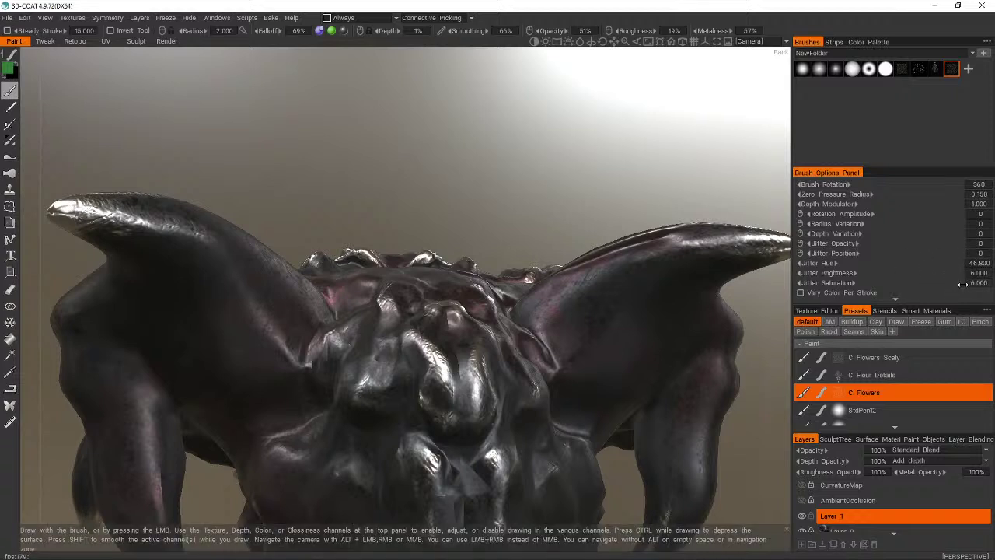
pyautogui.moveTo(962, 285); pyautogui.dragTo(966, 284)
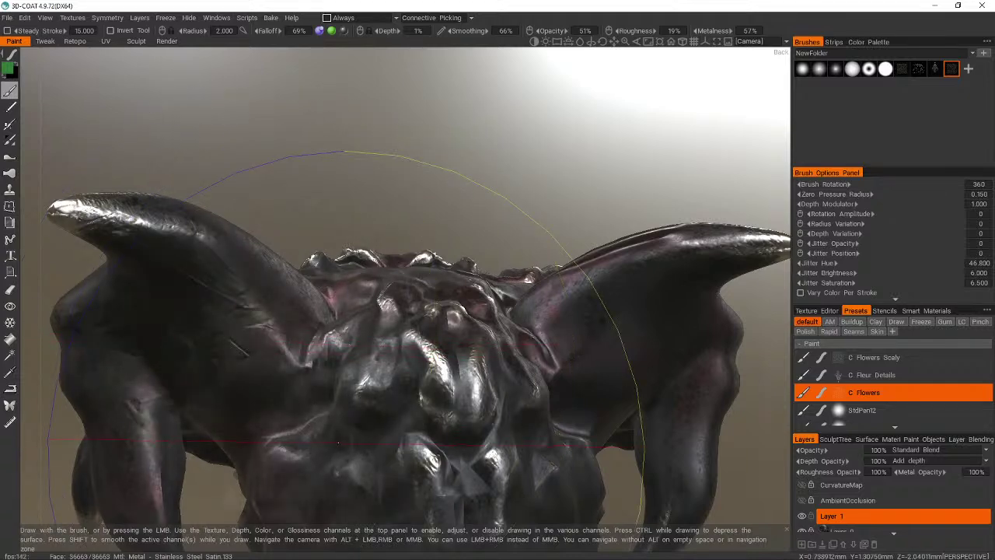
pyautogui.keyDown('alt'); pyautogui.moveTo(446, 426); pyautogui.dragTo(622, 413); pyautogui.keyUp('alt')
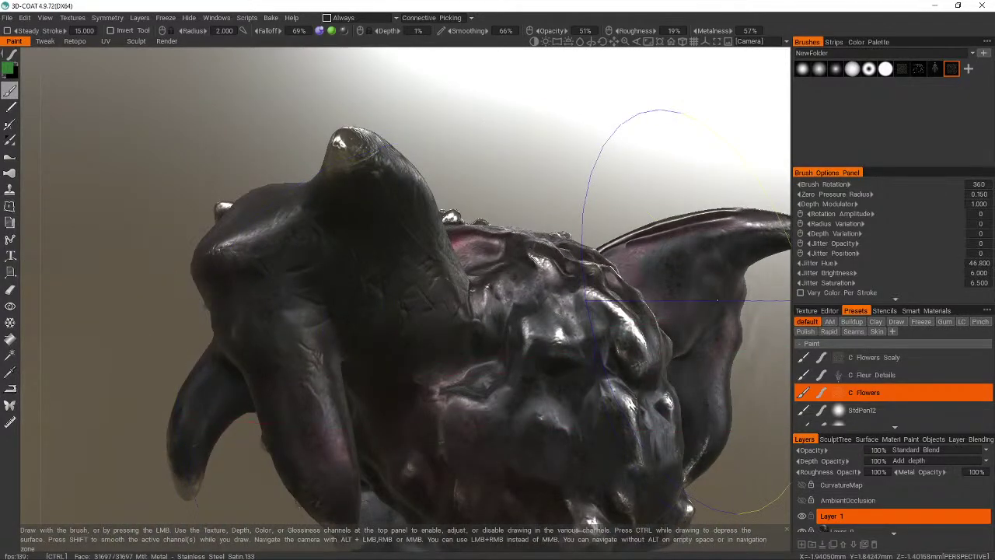
# - Change the paint colour to a muted purple with hue 295, saturation 16% and lightness 36%
pyautogui.click(862, 44)
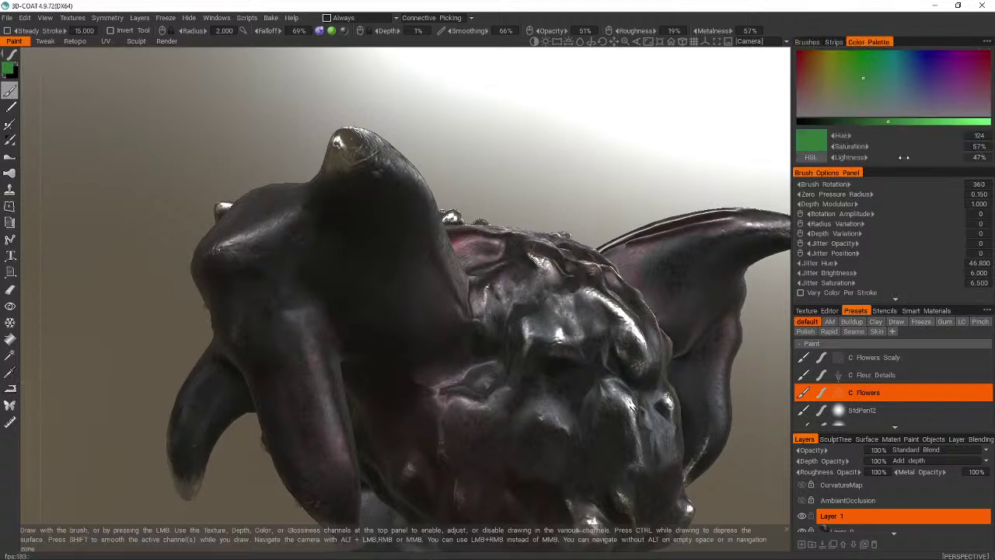
pyautogui.click(923, 101)
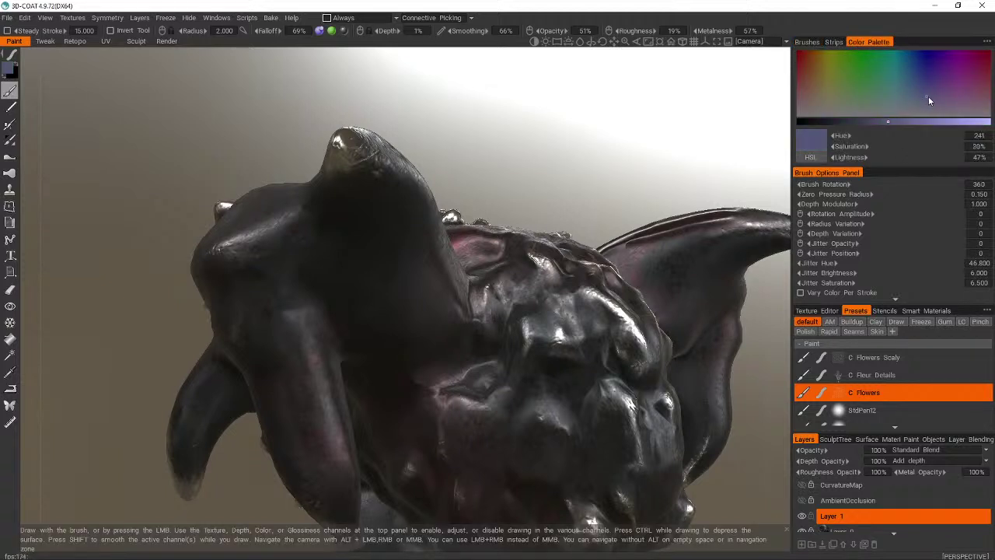
pyautogui.moveTo(929, 100); pyautogui.dragTo(955, 106)
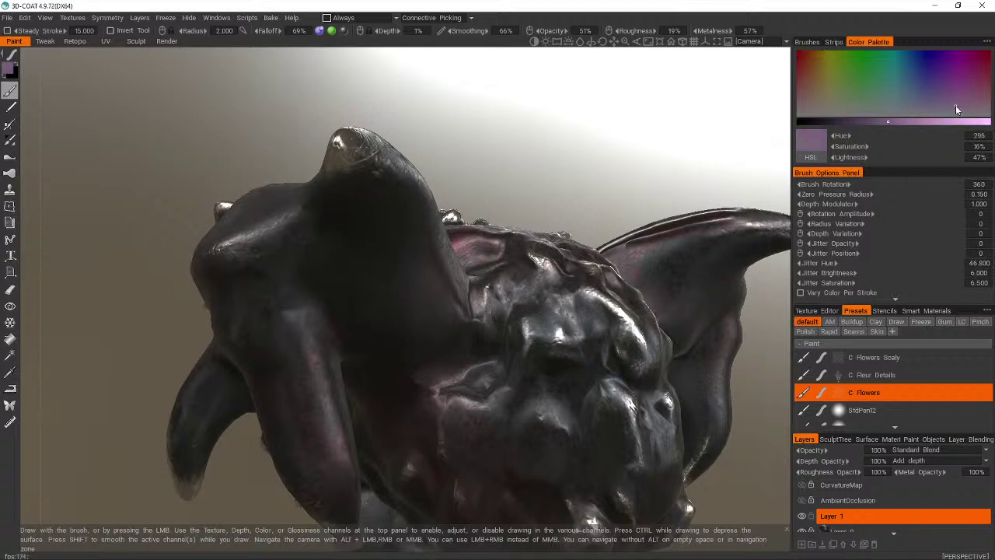
pyautogui.click(868, 122)
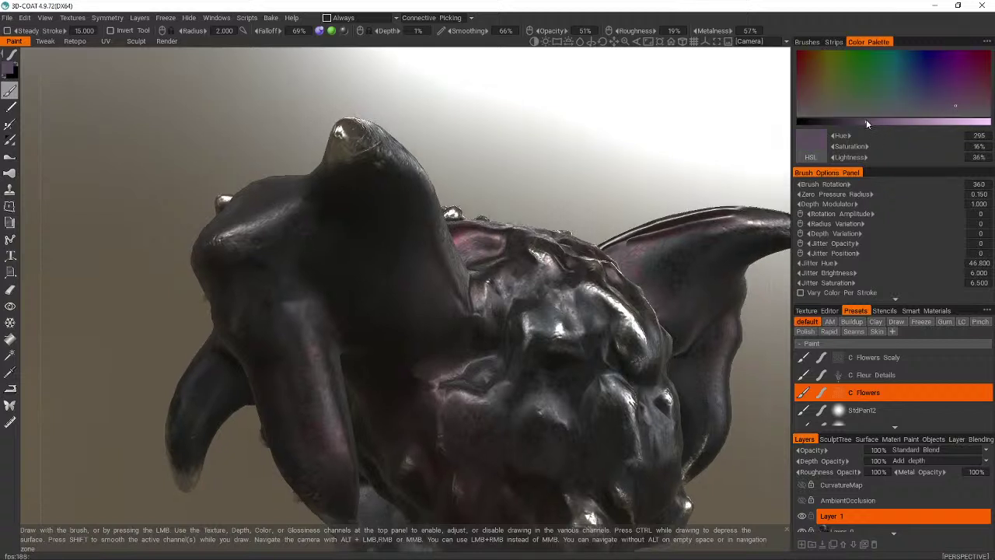
pyautogui.moveTo(739, 155); pyautogui.dragTo(420, 264)
pyautogui.moveTo(311, 556)
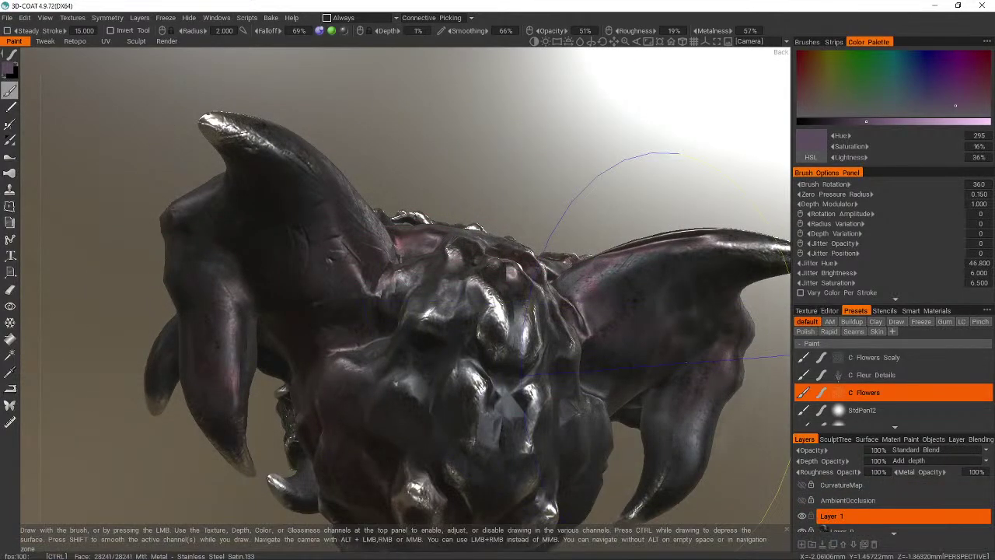
# - Set the brush depth to 2% and try the rock alpha on the inner side of the large upper horn
pyautogui.moveTo(665, 333)
pyautogui.keyDown('alt'); pyautogui.mouseDown()
pyautogui.moveTo(480, 229)
pyautogui.moveTo(560, 206)
pyautogui.moveTo(505, 252)
pyautogui.mouseUp(); pyautogui.keyUp('alt')
pyautogui.moveTo(357, 254)
pyautogui.mouseDown()
pyautogui.moveTo(386, 172)
pyautogui.moveTo(394, 216)
pyautogui.moveTo(376, 243)
pyautogui.moveTo(610, 457)
pyautogui.moveTo(655, 378)
pyautogui.moveTo(573, 290)
pyautogui.moveTo(474, 222)
pyautogui.moveTo(418, 127)
pyautogui.mouseUp()
pyautogui.click(397, 31)
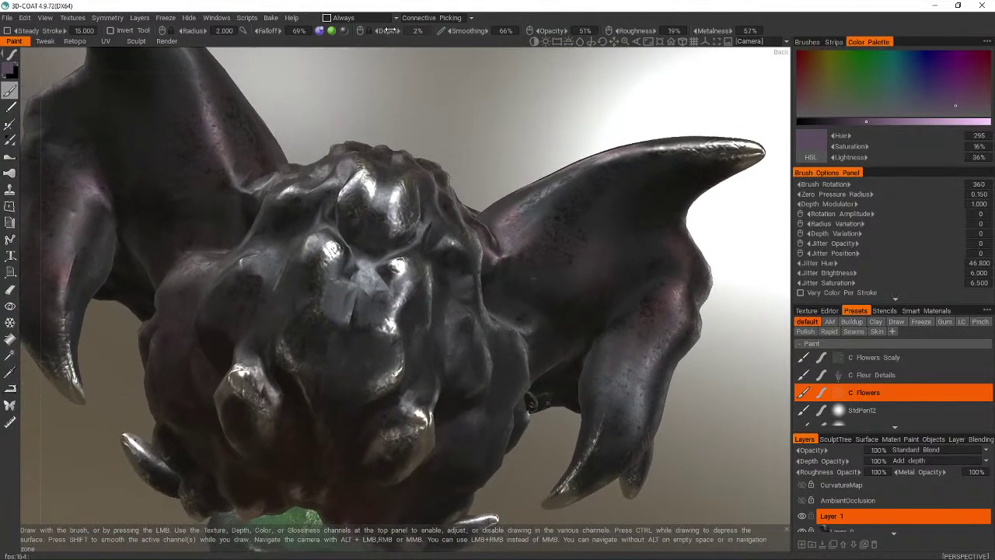
pyautogui.click(607, 257)
pyautogui.moveTo(738, 474)
pyautogui.mouseDown()
pyautogui.moveTo(722, 482)
pyautogui.moveTo(720, 469)
pyautogui.mouseUp()
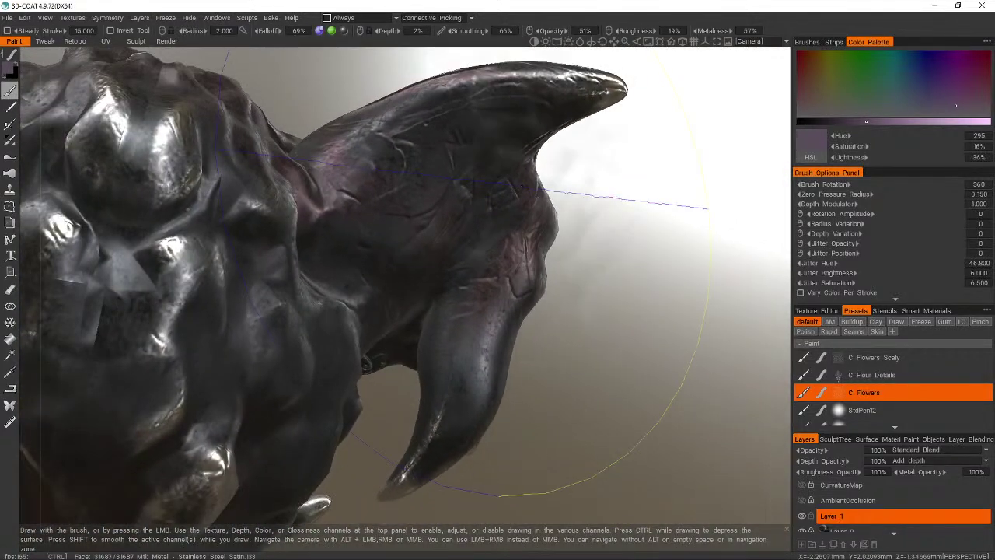
# - Try the brush with 100% and 0% falloff on the large horn and undo the test stamp
pyautogui.moveTo(271, 31); pyautogui.dragTo(508, 47)
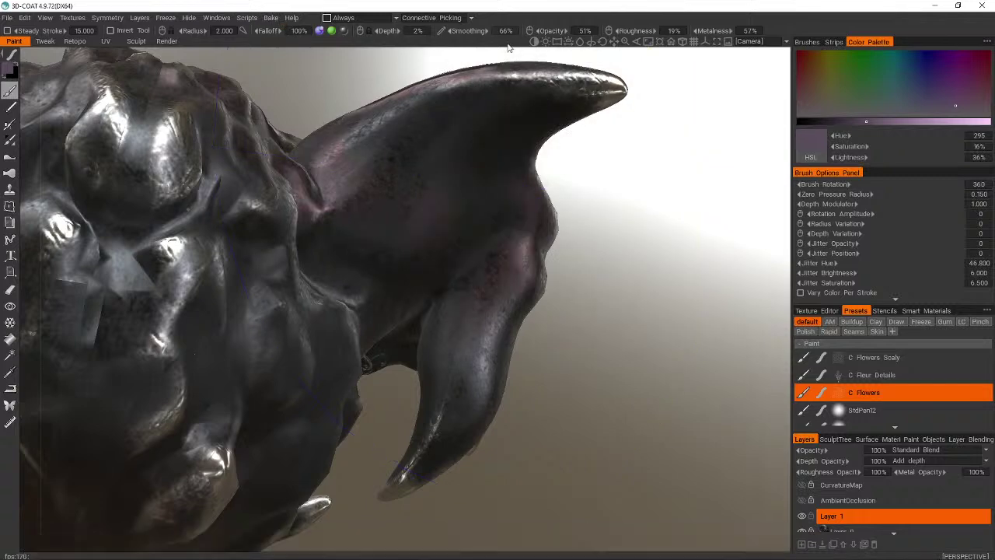
pyautogui.click(418, 152)
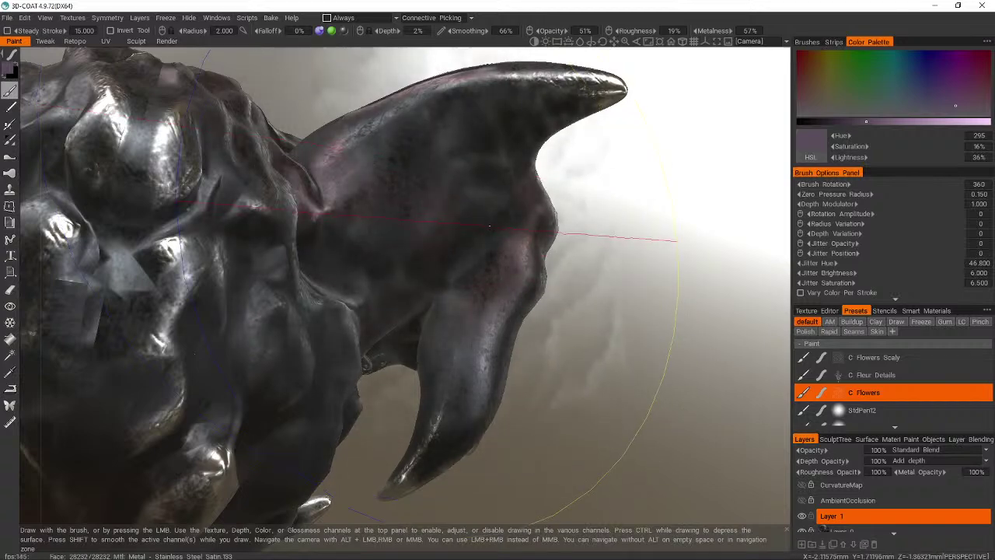
pyautogui.click(450, 144)
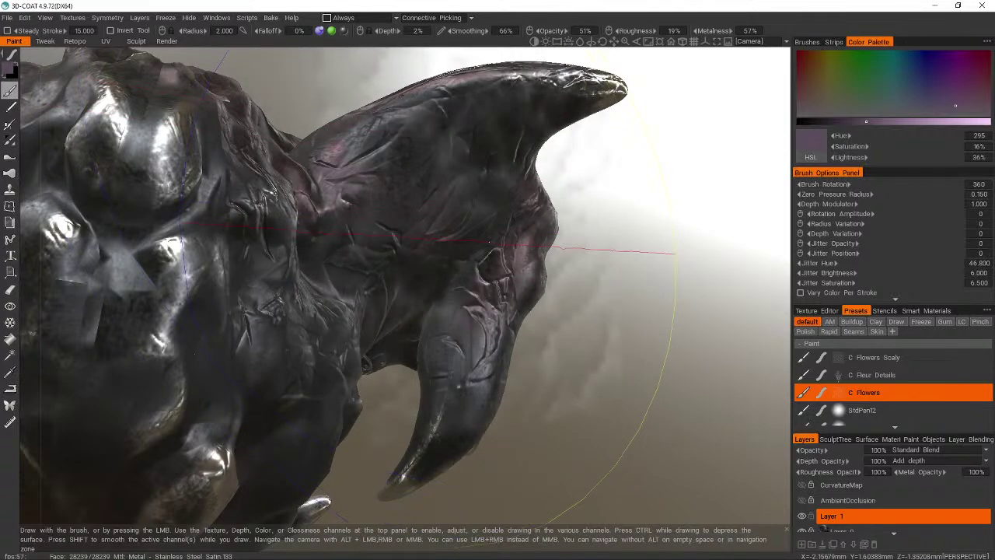
pyautogui.hotkey('ctrl', 'z')
# - Set the brush falloff to 85% and undo the test stroke on the large horn
pyautogui.moveTo(276, 31); pyautogui.dragTo(333, 31)
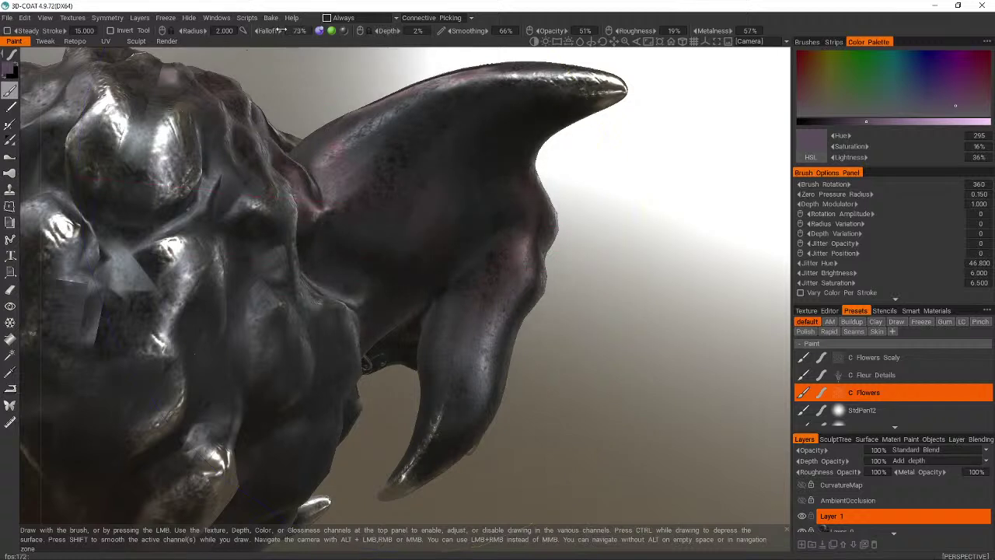
pyautogui.moveTo(272, 30); pyautogui.dragTo(278, 29)
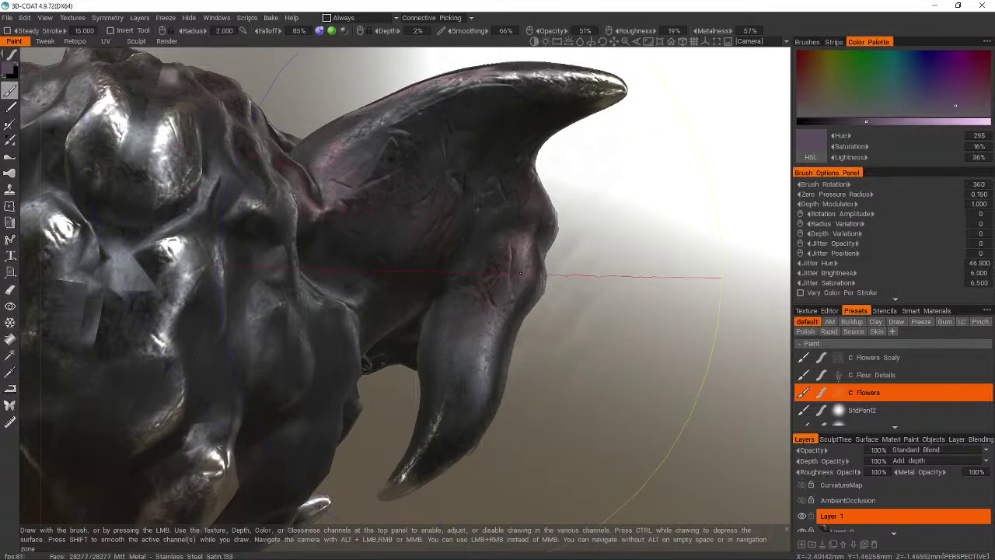
pyautogui.moveTo(671, 171)
pyautogui.mouseDown()
pyautogui.moveTo(544, 259)
pyautogui.moveTo(645, 303)
pyautogui.moveTo(685, 241)
pyautogui.mouseUp()
pyautogui.moveTo(334, 406); pyautogui.dragTo(506, 357)
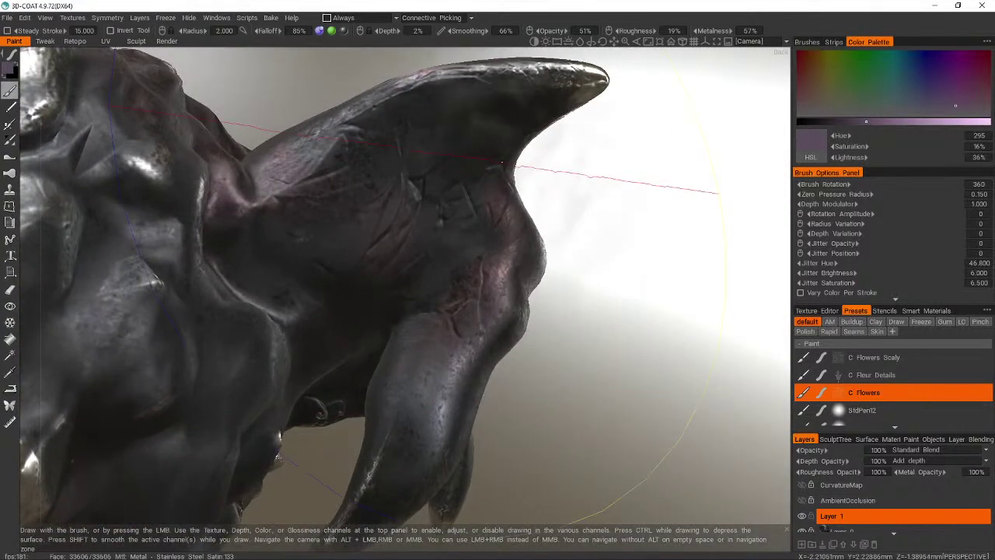
pyautogui.hotkey('ctrl', 'z')
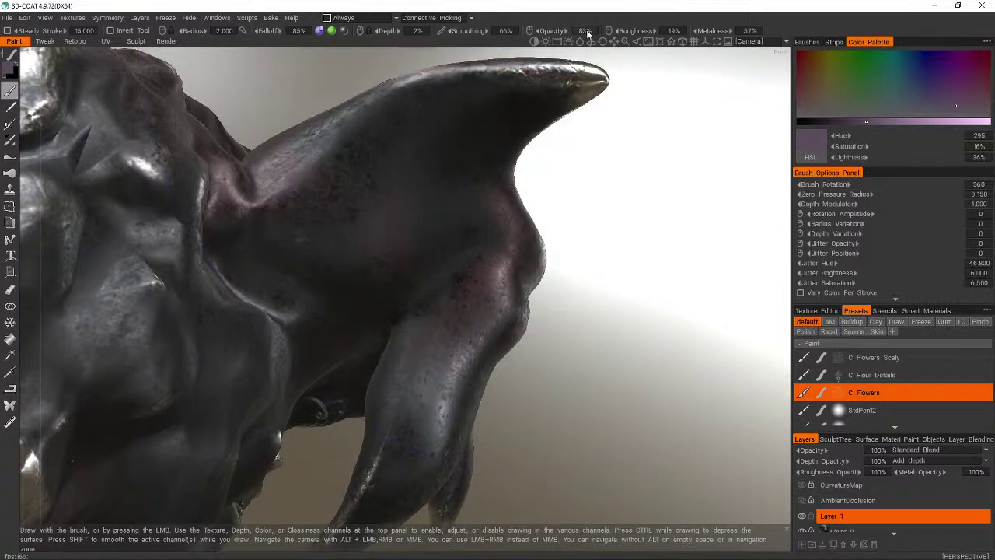
# - Raise the brush opacity to 85% and undo the test stamp on the horn's inner side
pyautogui.moveTo(587, 32); pyautogui.dragTo(592, 32)
pyautogui.click(379, 237)
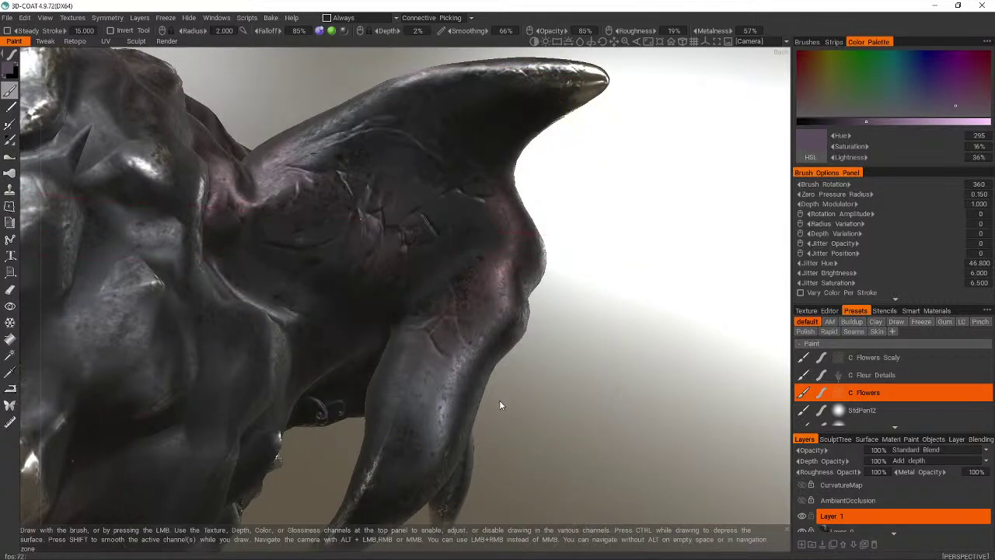
pyautogui.hotkey('ctrl', 'z')
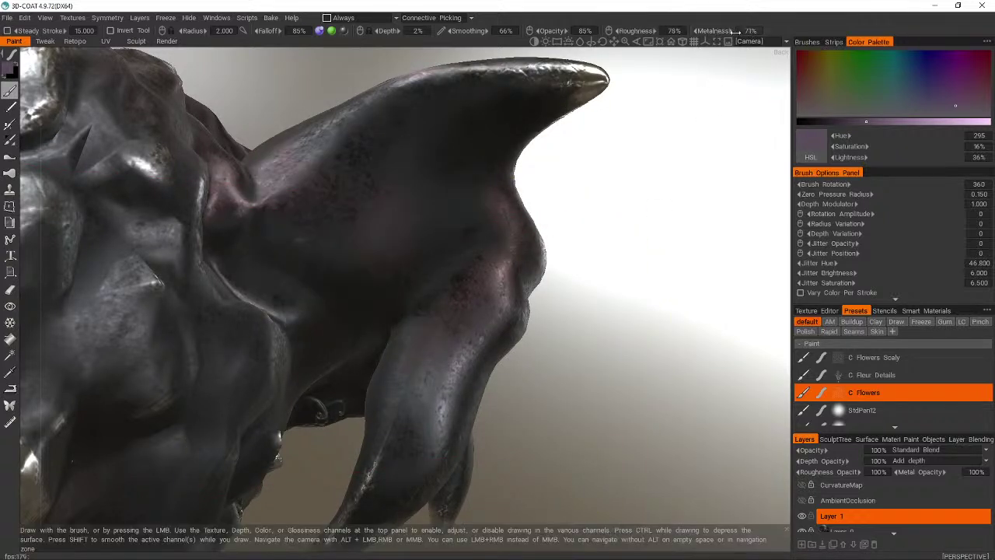
# - Set the brush roughness to 78% and the metalness to 87%
pyautogui.moveTo(736, 32); pyautogui.dragTo(748, 32)
pyautogui.moveTo(622, 233); pyautogui.dragTo(575, 443)
pyautogui.moveTo(203, 225)
pyautogui.keyDown('alt'); pyautogui.mouseDown()
pyautogui.moveTo(394, 417)
pyautogui.moveTo(471, 345)
pyautogui.mouseUp(); pyautogui.keyUp('alt')
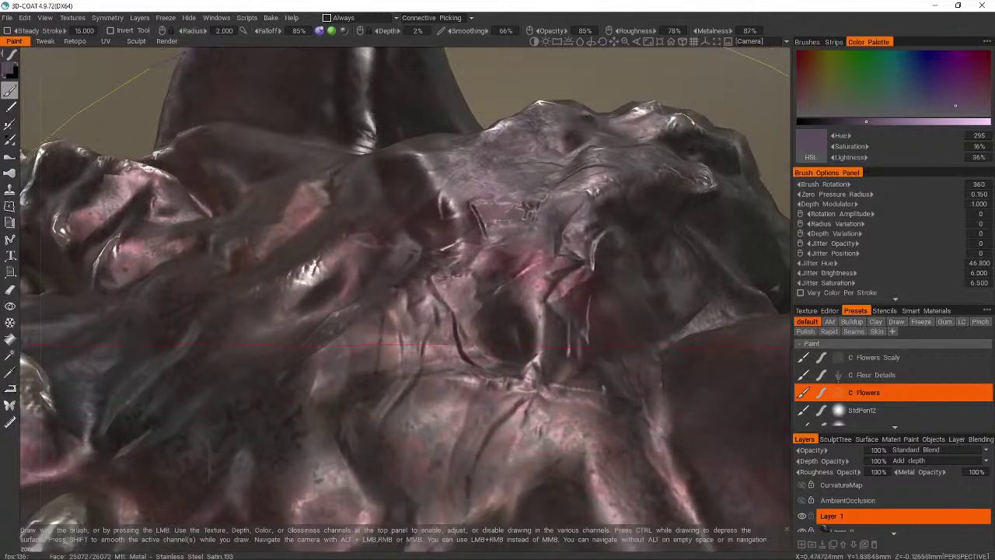
pyautogui.click(638, 31)
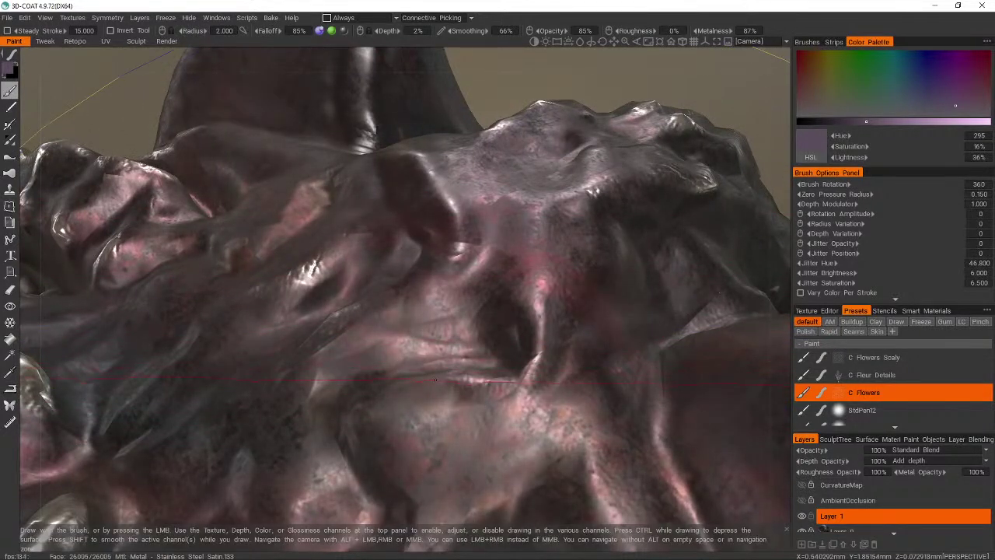
pyautogui.keyDown('alt'); pyautogui.moveTo(435, 380); pyautogui.dragTo(500, 461); pyautogui.keyUp('alt')
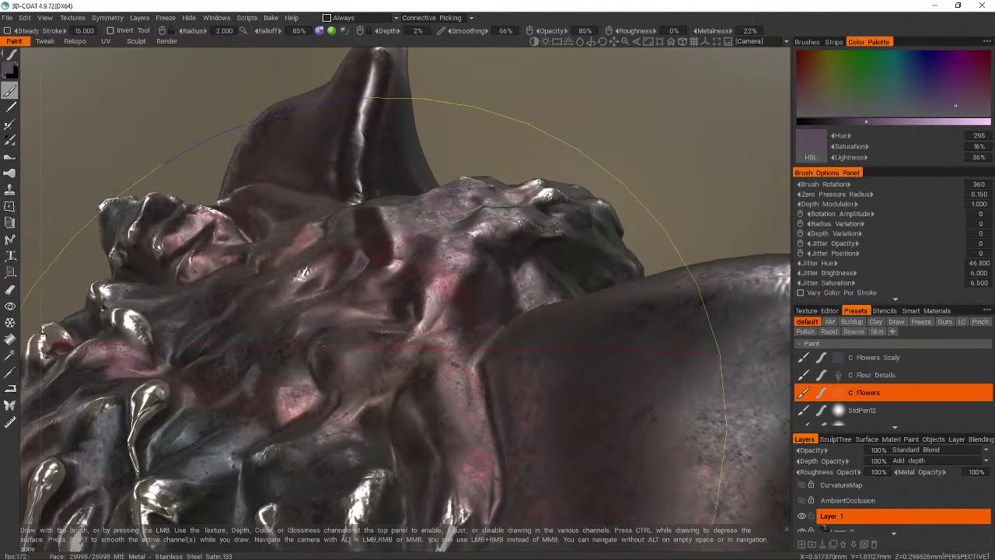
pyautogui.moveTo(379, 349); pyautogui.dragTo(405, 396)
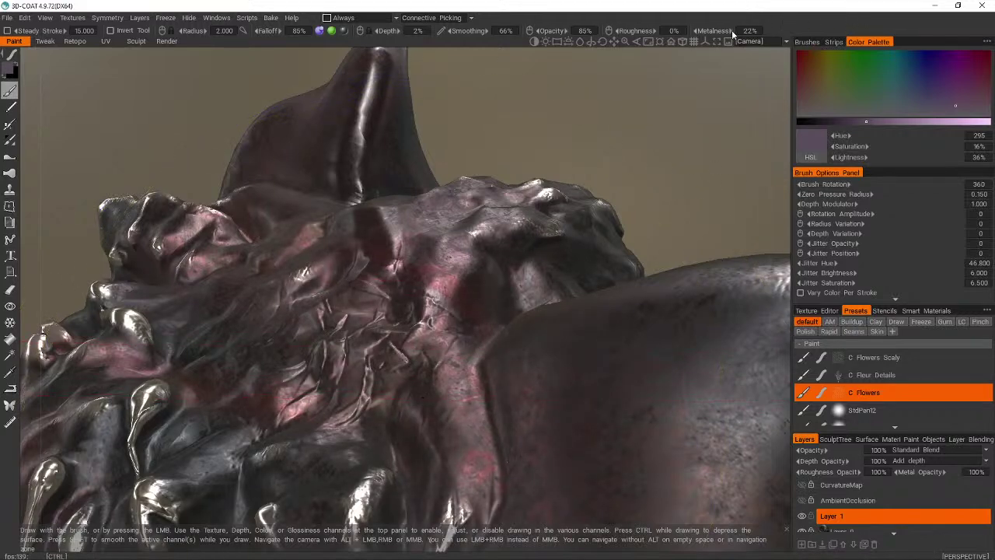
pyautogui.hotkey('ctrl', 'z')
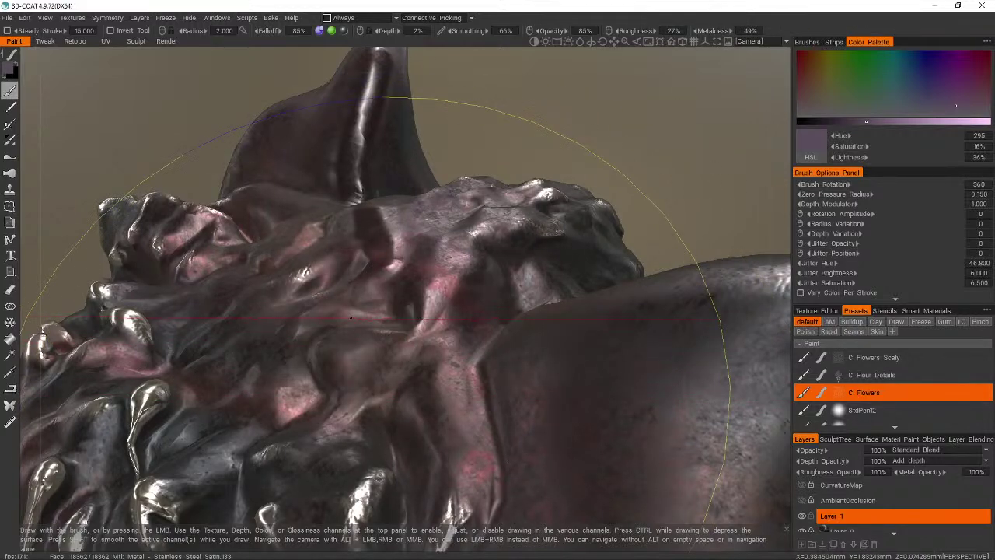
# - Set the brush's roughness to 27% and metalness to 49%, and try C Flowers strokes over the creature's body at 100% depth
pyautogui.click(350, 317)
pyautogui.hotkey('ctrl', 'z')
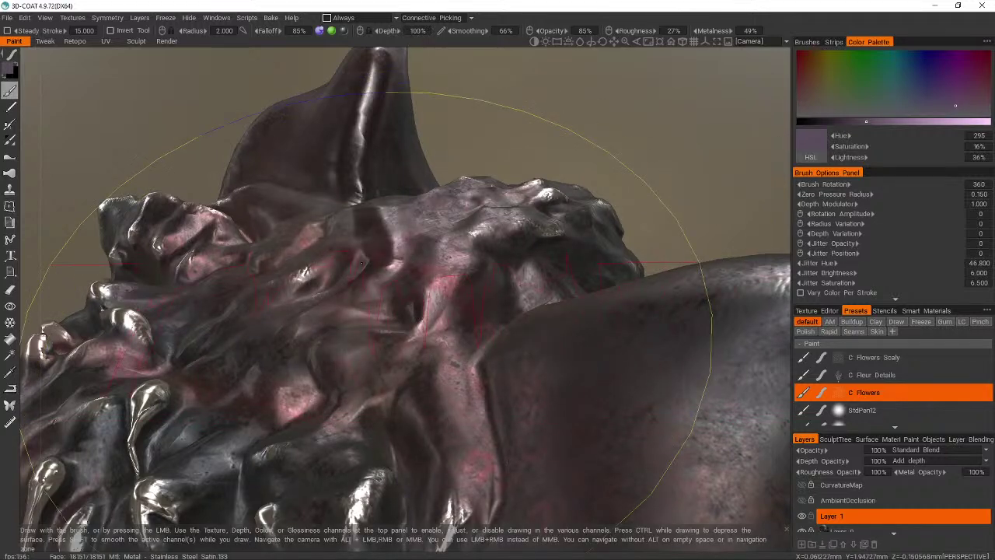
pyautogui.click(386, 309)
pyautogui.moveTo(807, 534)
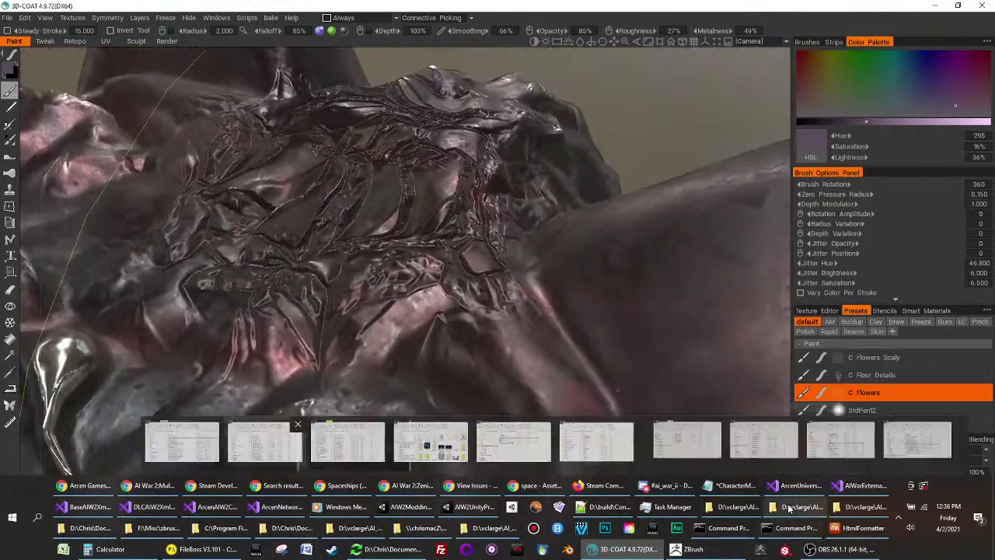
pyautogui.hotkey('ctrl', 'z')
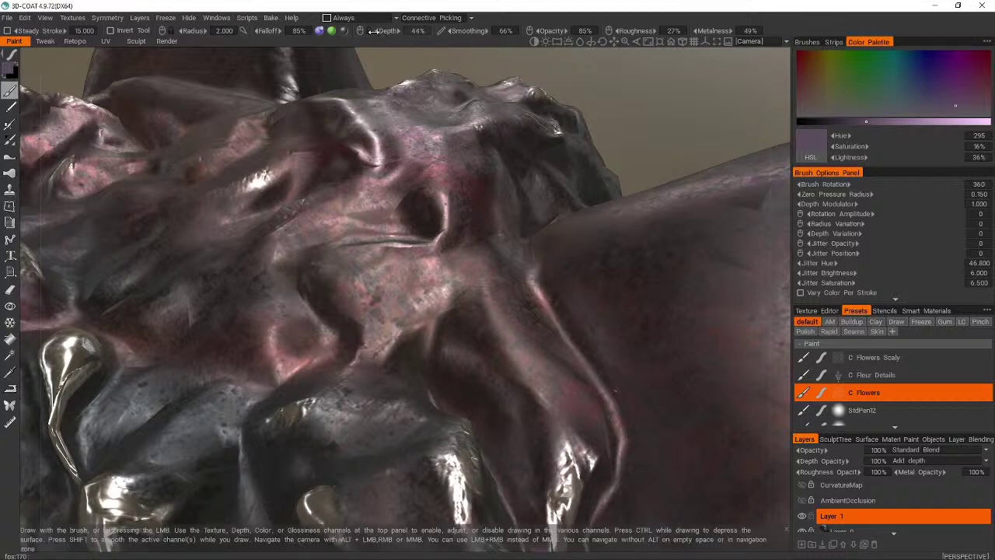
pyautogui.moveTo(373, 32); pyautogui.dragTo(361, 31)
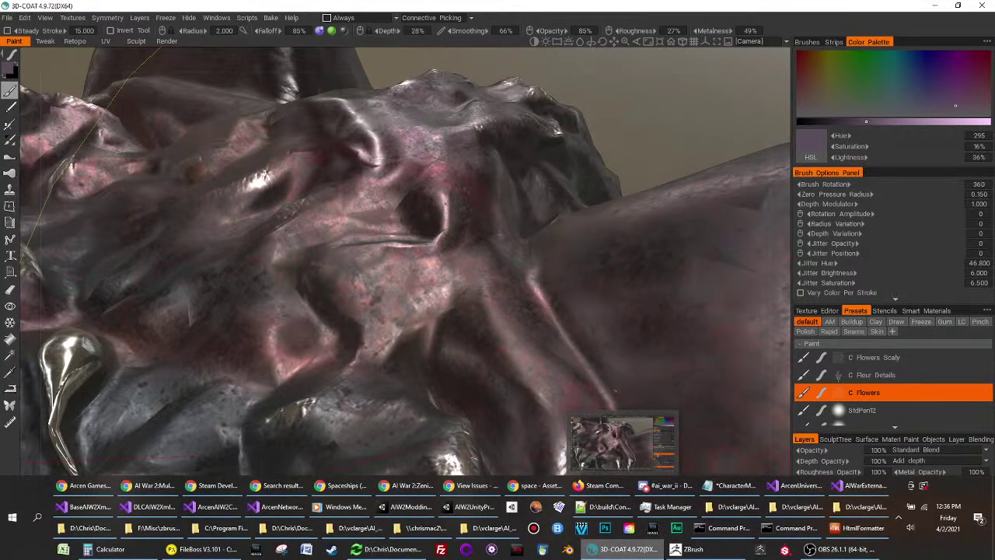
pyautogui.scroll(-3, 681, 427)
pyautogui.moveTo(681, 428); pyautogui.dragTo(681, 427)
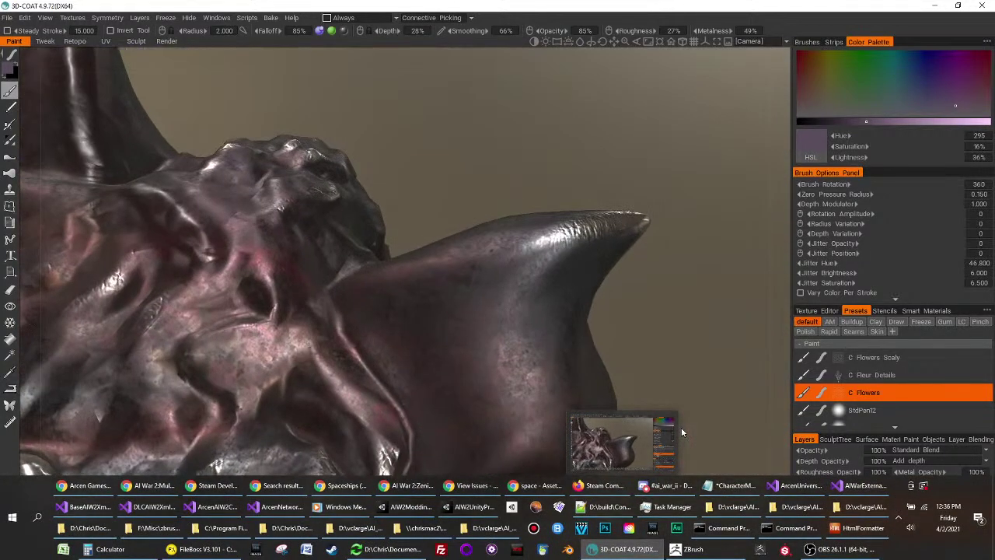
pyautogui.keyDown('alt'); pyautogui.moveTo(542, 397); pyautogui.dragTo(674, 393); pyautogui.keyUp('alt')
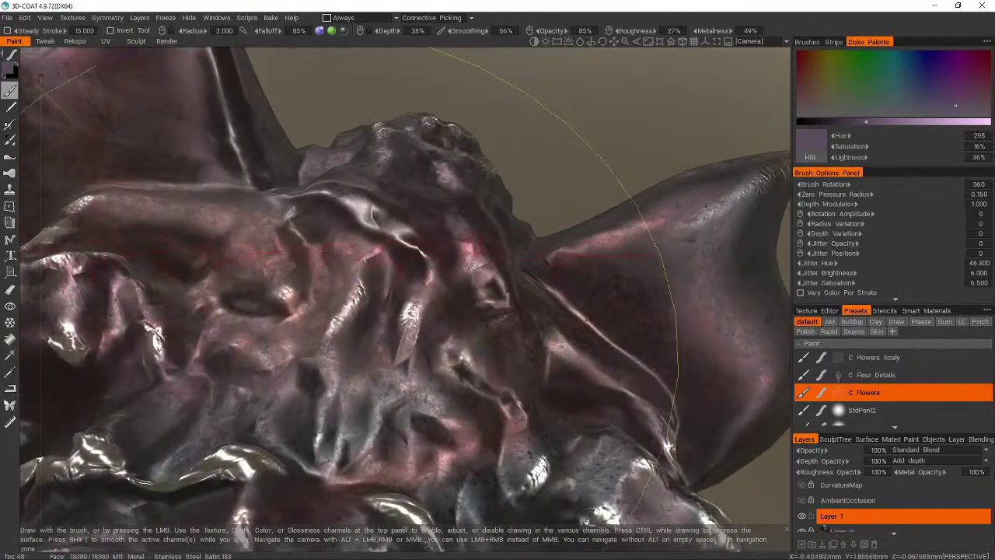
pyautogui.click(282, 247)
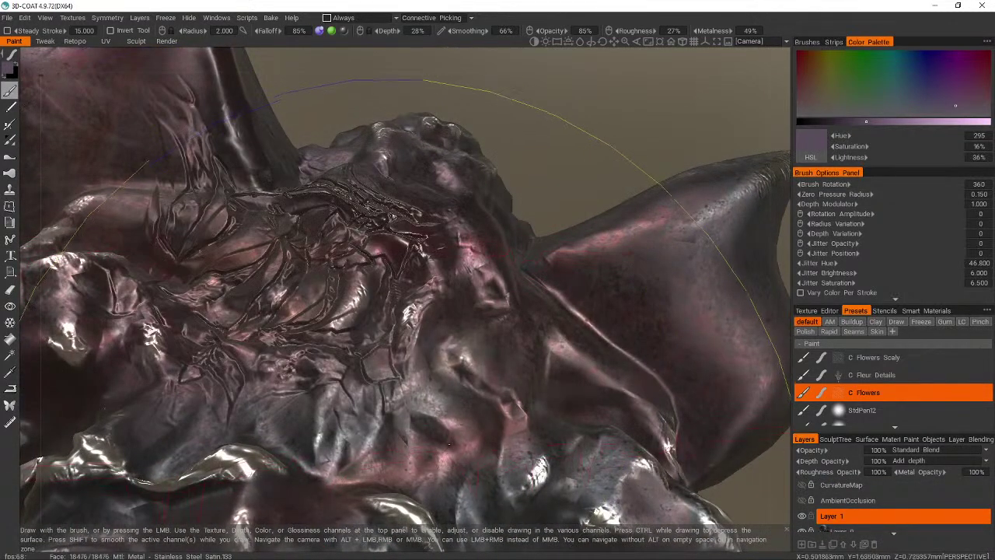
pyautogui.hotkey('ctrl', 'z')
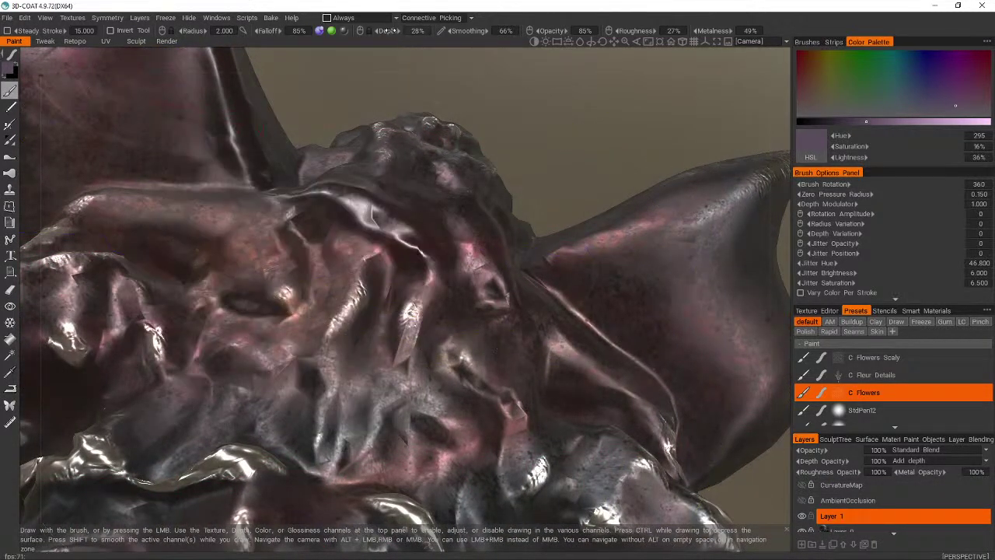
# - Lower the brush depth to 14% and try a C Flowers stroke across the ridged top of the body
pyautogui.click(376, 30)
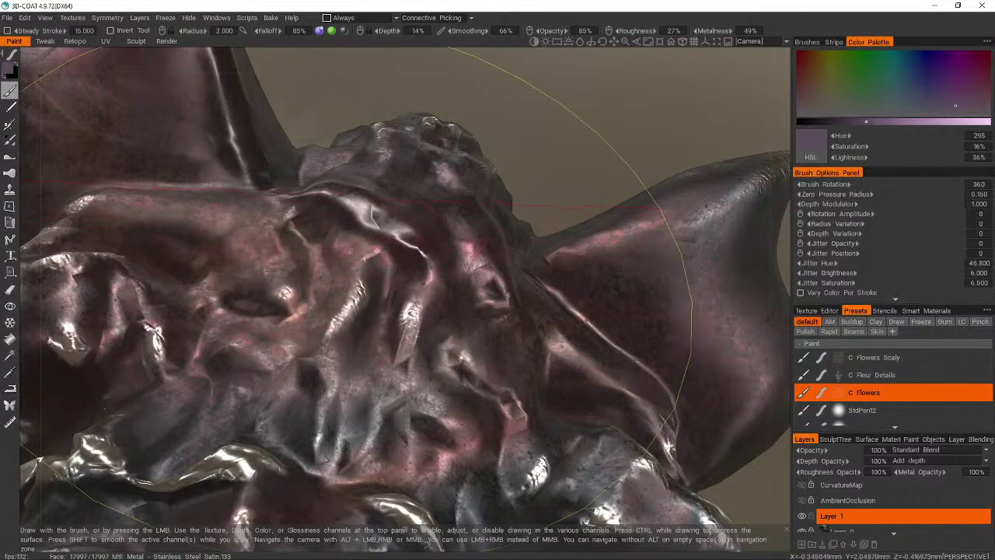
pyautogui.click(357, 194)
pyautogui.keyDown('alt'); pyautogui.moveTo(387, 369); pyautogui.dragTo(386, 369); pyautogui.keyUp('alt')
pyautogui.keyDown('alt'); pyautogui.moveTo(387, 368); pyautogui.dragTo(387, 369, button='right'); pyautogui.keyUp('alt')
pyautogui.keyDown('alt'); pyautogui.moveTo(386, 369); pyautogui.dragTo(387, 414); pyautogui.keyUp('alt')
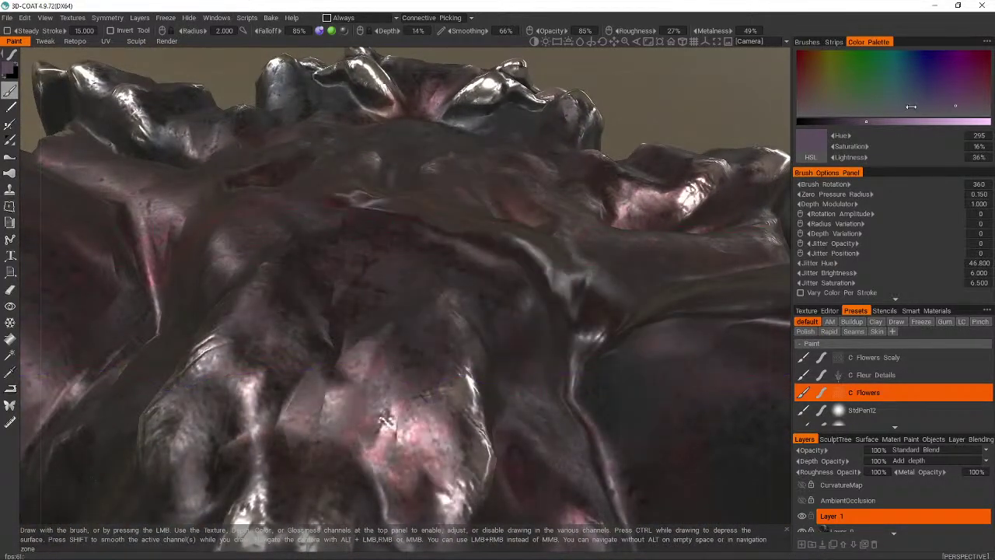
# - Set the brush colour to a brown with hue 22.08 and saturation 65%, and try a stroke across the upper body
pyautogui.click(809, 73)
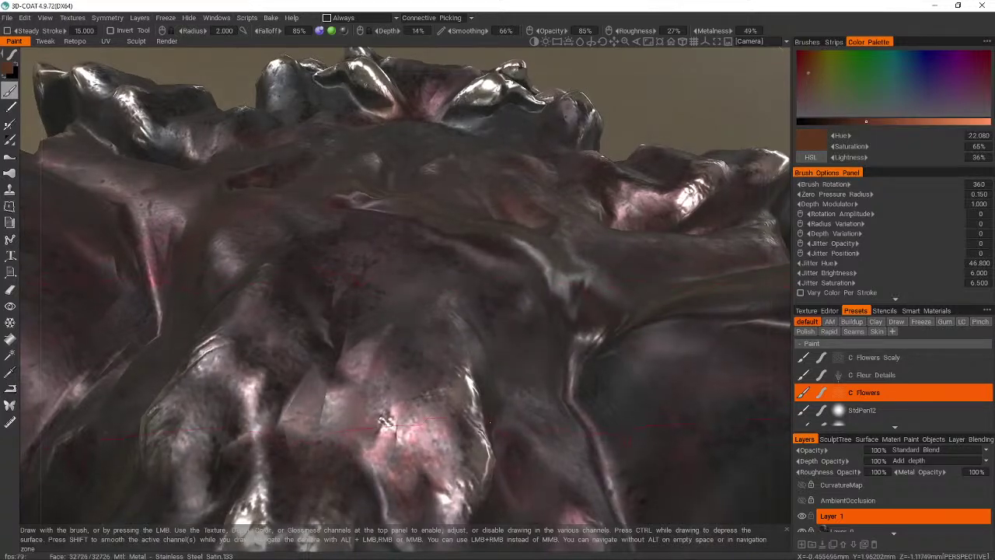
pyautogui.keyDown('alt'); pyautogui.moveTo(490, 422); pyautogui.dragTo(467, 409, button='right'); pyautogui.keyUp('alt')
pyautogui.keyDown('alt'); pyautogui.moveTo(466, 408); pyautogui.dragTo(451, 398); pyautogui.keyUp('alt')
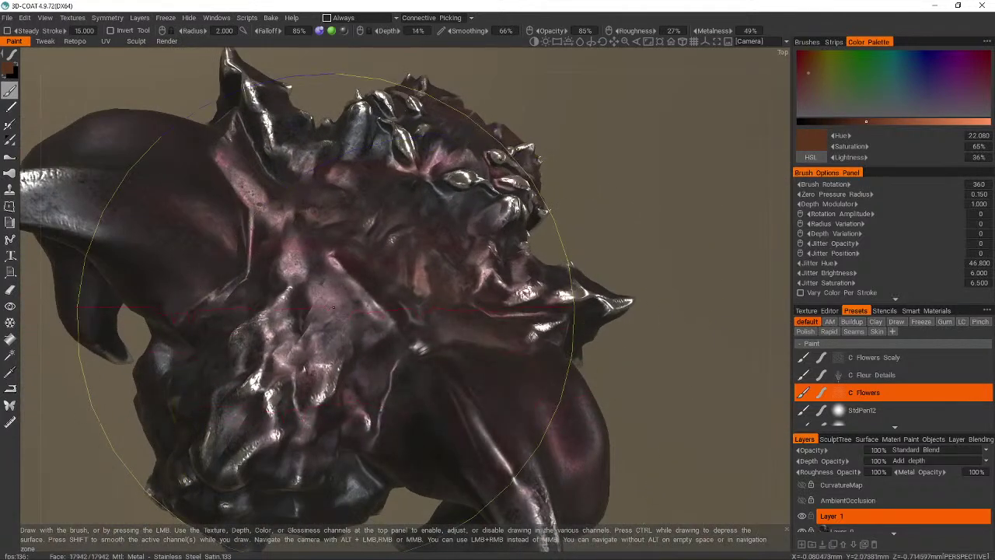
pyautogui.moveTo(333, 308); pyautogui.dragTo(453, 401)
pyautogui.hotkey('ctrl', 'z')
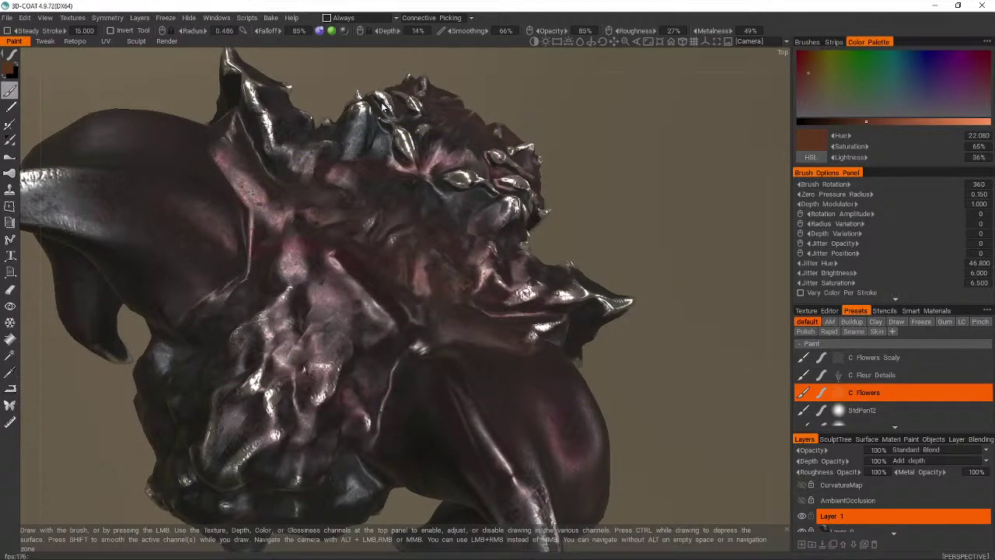
pyautogui.keyDown('alt'); pyautogui.moveTo(439, 328); pyautogui.dragTo(314, 309); pyautogui.keyUp('alt')
pyautogui.moveTo(290, 248); pyautogui.dragTo(407, 361)
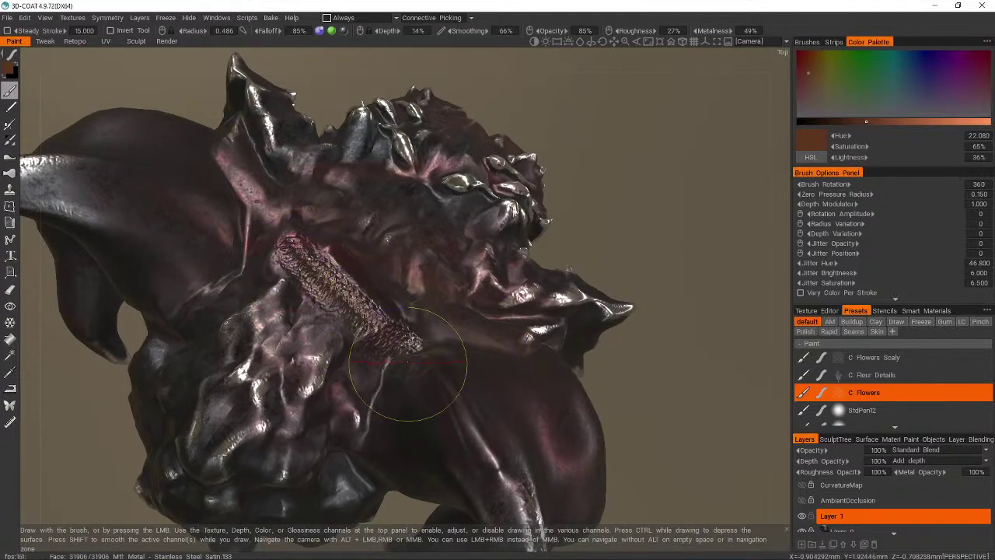
pyautogui.hotkey('ctrl', 'z')
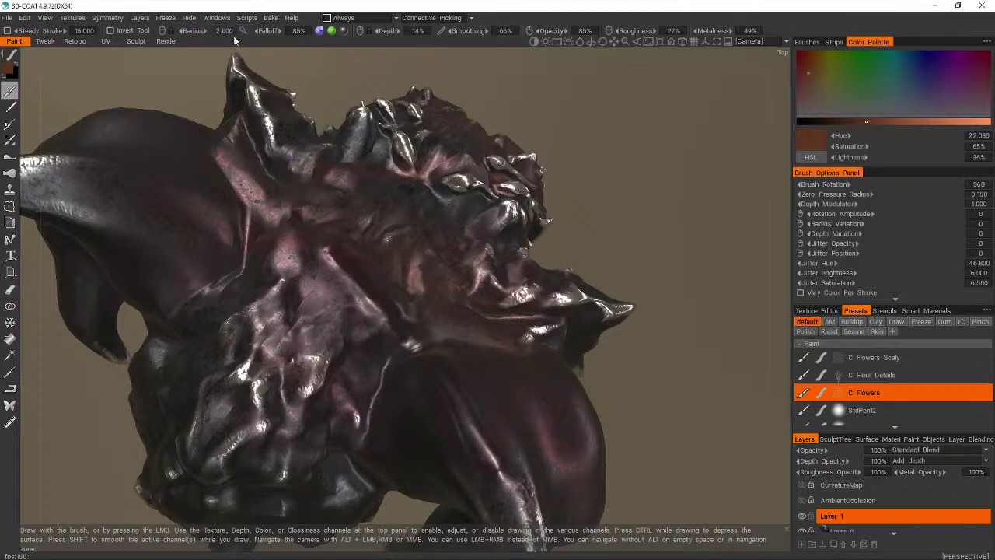
pyautogui.click(295, 310)
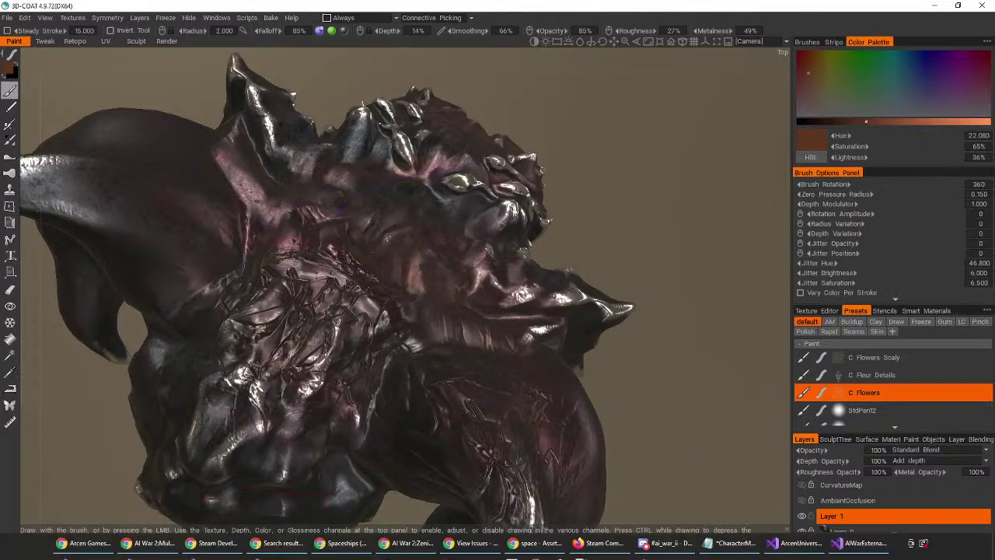
pyautogui.moveTo(740, 325)
pyautogui.mouseDown()
pyautogui.moveTo(478, 124)
pyautogui.moveTo(500, 156)
pyautogui.mouseUp()
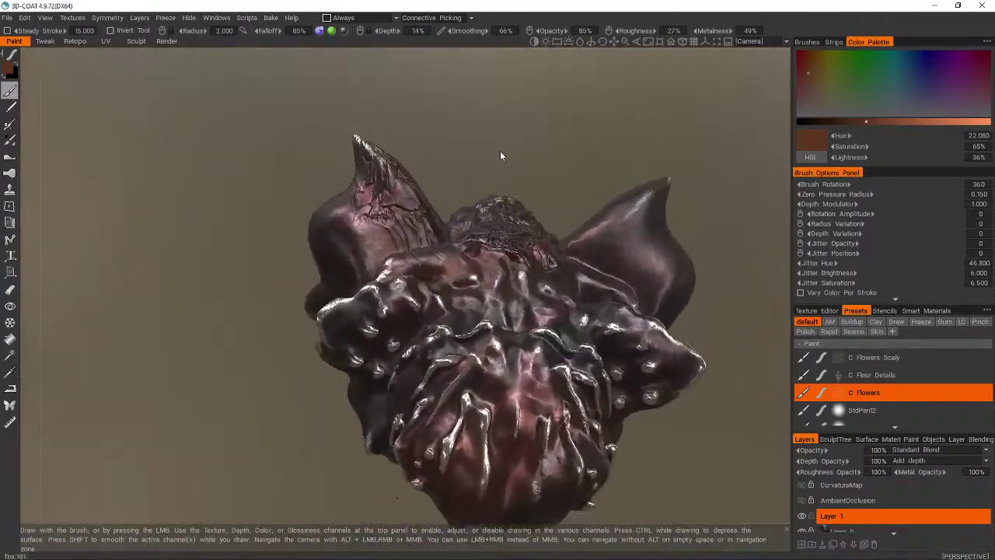
pyautogui.keyDown('alt'); pyautogui.moveTo(500, 156); pyautogui.dragTo(500, 155, button='right'); pyautogui.keyUp('alt')
pyautogui.keyDown('alt'); pyautogui.moveTo(500, 155); pyautogui.dragTo(500, 155); pyautogui.keyUp('alt')
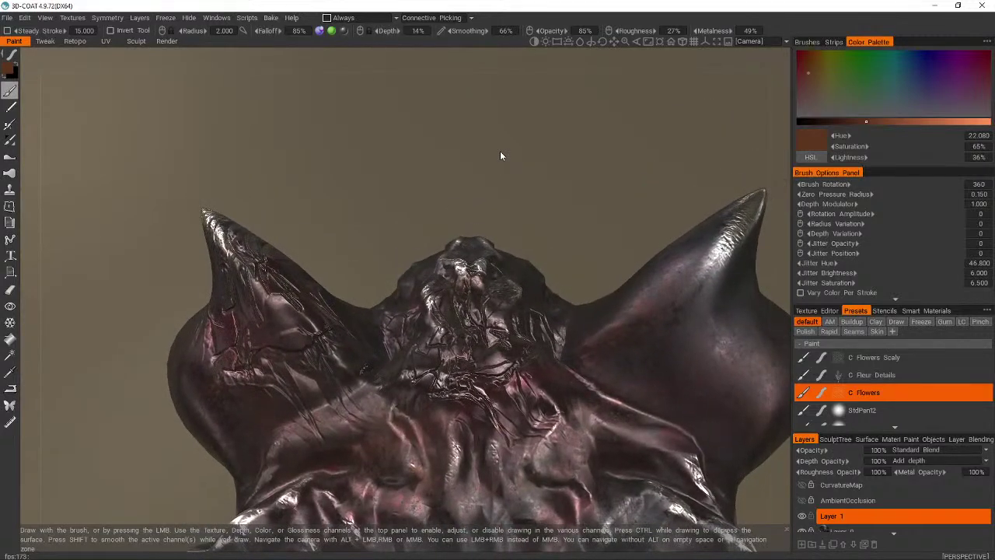
pyautogui.hotkey('ctrl', 'z')
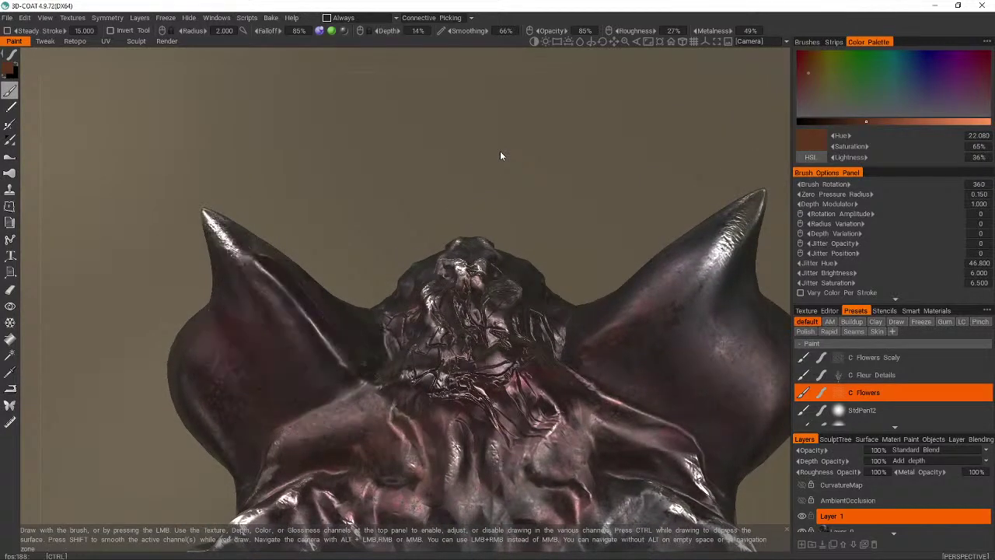
pyautogui.hotkey('ctrl', 'z')
# - Paint the C Flowers wrinkle texture over the first large horned lobe on the side of the creature
pyautogui.keyDown('alt'); pyautogui.moveTo(517, 232); pyautogui.dragTo(694, 447); pyautogui.keyUp('alt')
pyautogui.moveTo(594, 418)
pyautogui.keyDown('alt'); pyautogui.mouseDown()
pyautogui.moveTo(575, 336)
pyautogui.moveTo(475, 220)
pyautogui.moveTo(548, 379)
pyautogui.moveTo(363, 233)
pyautogui.mouseUp(); pyautogui.keyUp('alt')
pyautogui.moveTo(334, 190)
pyautogui.keyDown('alt'); pyautogui.mouseDown()
pyautogui.moveTo(358, 281)
pyautogui.moveTo(342, 221)
pyautogui.mouseUp(); pyautogui.keyUp('alt')
pyautogui.moveTo(359, 303)
pyautogui.keyDown('alt'); pyautogui.mouseDown()
pyautogui.moveTo(435, 350)
pyautogui.moveTo(467, 381)
pyautogui.moveTo(457, 389)
pyautogui.moveTo(435, 365)
pyautogui.moveTo(458, 393)
pyautogui.moveTo(549, 366)
pyautogui.moveTo(637, 381)
pyautogui.mouseUp(); pyautogui.keyUp('alt')
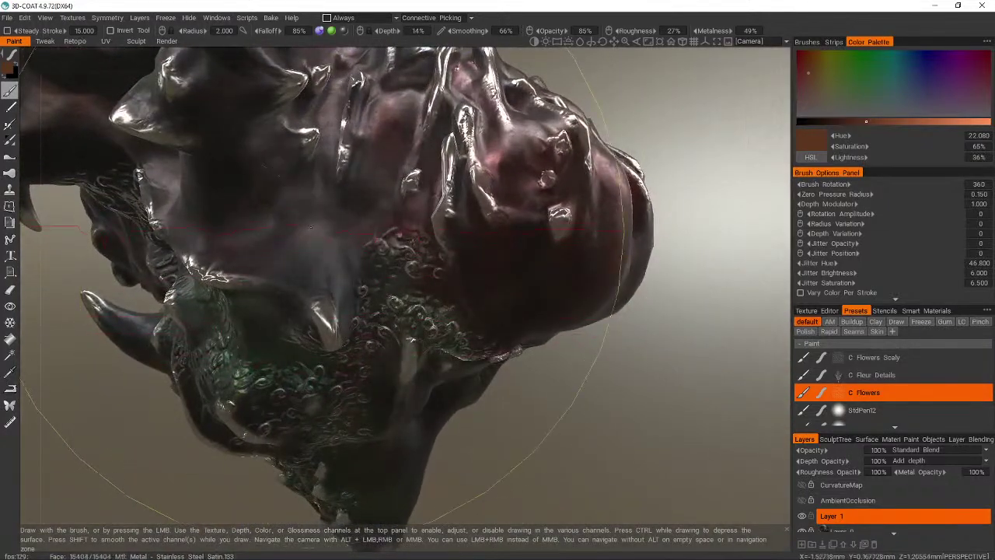
pyautogui.scroll(-3, 515, 419)
pyautogui.moveTo(515, 419)
pyautogui.mouseDown()
pyautogui.moveTo(413, 420)
pyautogui.moveTo(459, 419)
pyautogui.moveTo(435, 404)
pyautogui.moveTo(454, 416)
pyautogui.mouseUp()
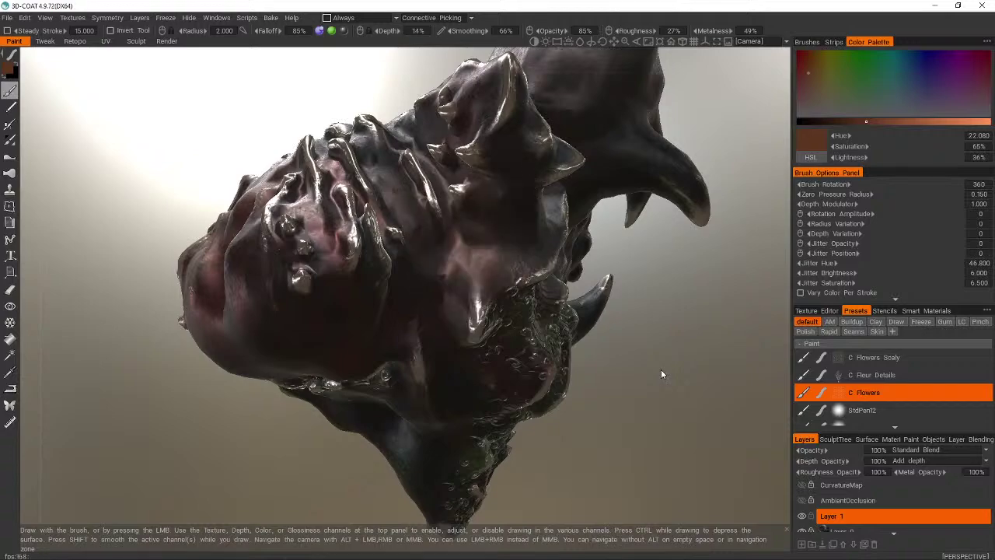
pyautogui.moveTo(662, 374)
pyautogui.mouseDown()
pyautogui.moveTo(560, 374)
pyautogui.moveTo(614, 369)
pyautogui.moveTo(606, 428)
pyautogui.moveTo(590, 405)
pyautogui.moveTo(529, 412)
pyautogui.moveTo(497, 307)
pyautogui.moveTo(333, 238)
pyautogui.moveTo(368, 272)
pyautogui.moveTo(387, 245)
pyautogui.mouseUp()
pyautogui.moveTo(360, 204)
pyautogui.keyDown('alt'); pyautogui.mouseDown()
pyautogui.moveTo(339, 291)
pyautogui.moveTo(412, 264)
pyautogui.moveTo(484, 271)
pyautogui.moveTo(542, 484)
pyautogui.moveTo(542, 354)
pyautogui.moveTo(490, 273)
pyautogui.moveTo(542, 455)
pyautogui.moveTo(178, 126)
pyautogui.mouseUp(); pyautogui.keyUp('alt')
pyautogui.moveTo(233, 204)
pyautogui.keyDown('alt'); pyautogui.mouseDown()
pyautogui.moveTo(435, 537)
pyautogui.moveTo(466, 545)
pyautogui.moveTo(373, 211)
pyautogui.moveTo(443, 352)
pyautogui.moveTo(426, 247)
pyautogui.moveTo(451, 433)
pyautogui.moveTo(545, 226)
pyautogui.moveTo(412, 207)
pyautogui.moveTo(511, 288)
pyautogui.moveTo(438, 301)
pyautogui.mouseUp(); pyautogui.keyUp('alt')
pyautogui.moveTo(457, 389)
pyautogui.keyDown('alt'); pyautogui.mouseDown()
pyautogui.moveTo(378, 333)
pyautogui.moveTo(306, 222)
pyautogui.moveTo(245, 244)
pyautogui.moveTo(212, 241)
pyautogui.moveTo(212, 330)
pyautogui.mouseUp(); pyautogui.keyUp('alt')
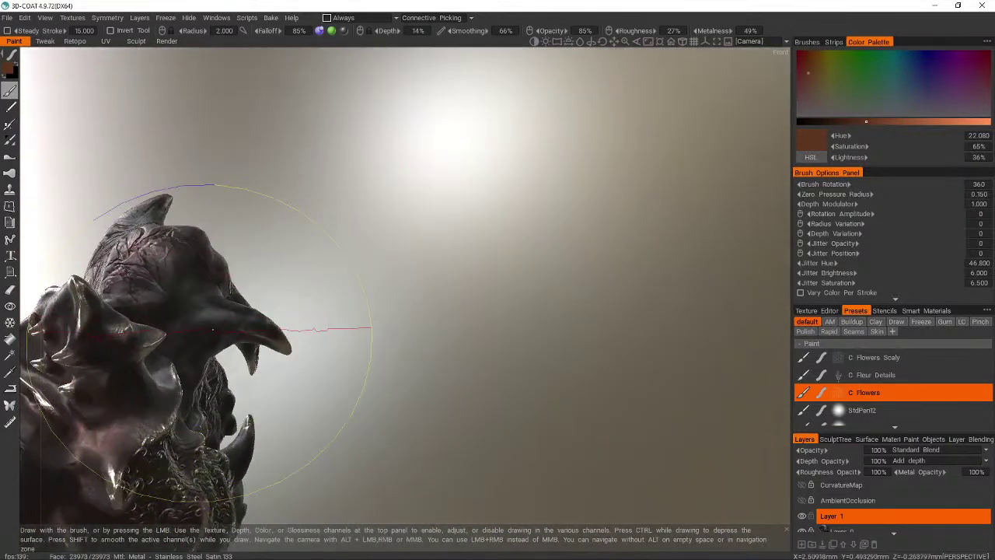
pyautogui.keyDown('alt'); pyautogui.moveTo(201, 271); pyautogui.dragTo(208, 327); pyautogui.keyUp('alt')
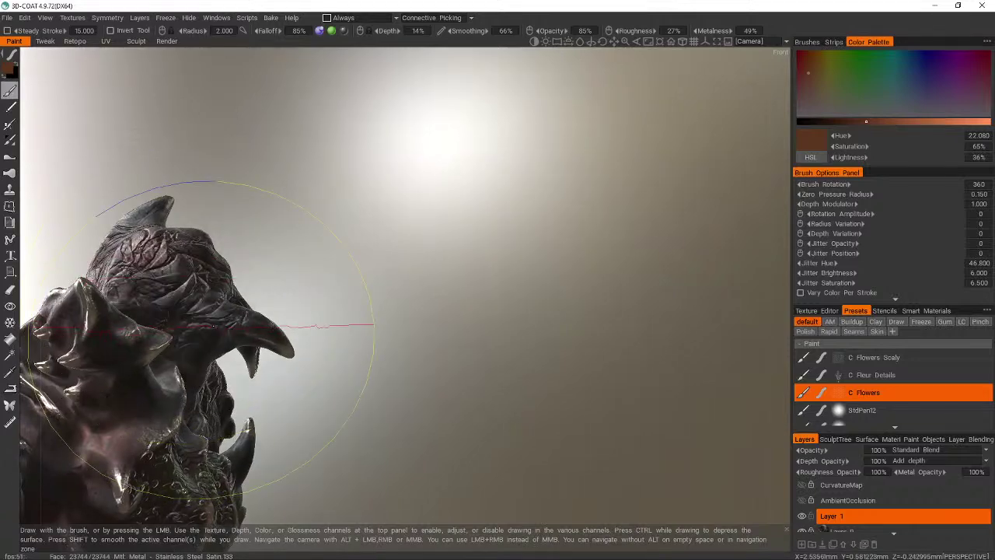
# - Cover the opposite horned lobe and its spikes with the same C Flowers wrinkle texture, from the top and the side
pyautogui.moveTo(261, 364)
pyautogui.keyDown('alt'); pyautogui.mouseDown()
pyautogui.moveTo(222, 277)
pyautogui.moveTo(367, 467)
pyautogui.moveTo(295, 385)
pyautogui.moveTo(334, 373)
pyautogui.moveTo(322, 362)
pyautogui.moveTo(365, 334)
pyautogui.moveTo(455, 178)
pyautogui.moveTo(666, 133)
pyautogui.moveTo(352, 285)
pyautogui.mouseUp(); pyautogui.keyUp('alt')
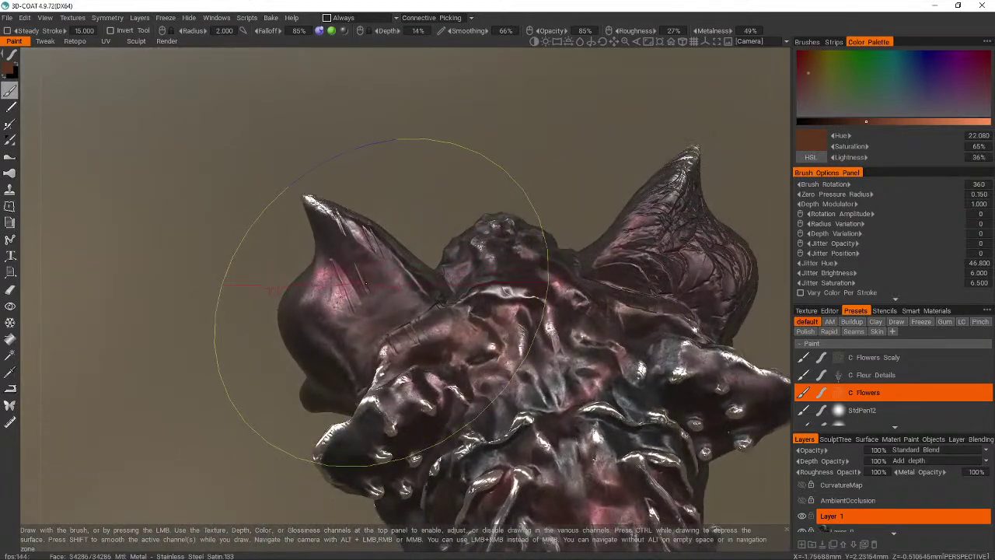
pyautogui.moveTo(331, 340)
pyautogui.keyDown('alt'); pyautogui.mouseDown()
pyautogui.moveTo(412, 327)
pyautogui.moveTo(334, 280)
pyautogui.moveTo(334, 388)
pyautogui.moveTo(486, 255)
pyautogui.mouseUp(); pyautogui.keyUp('alt')
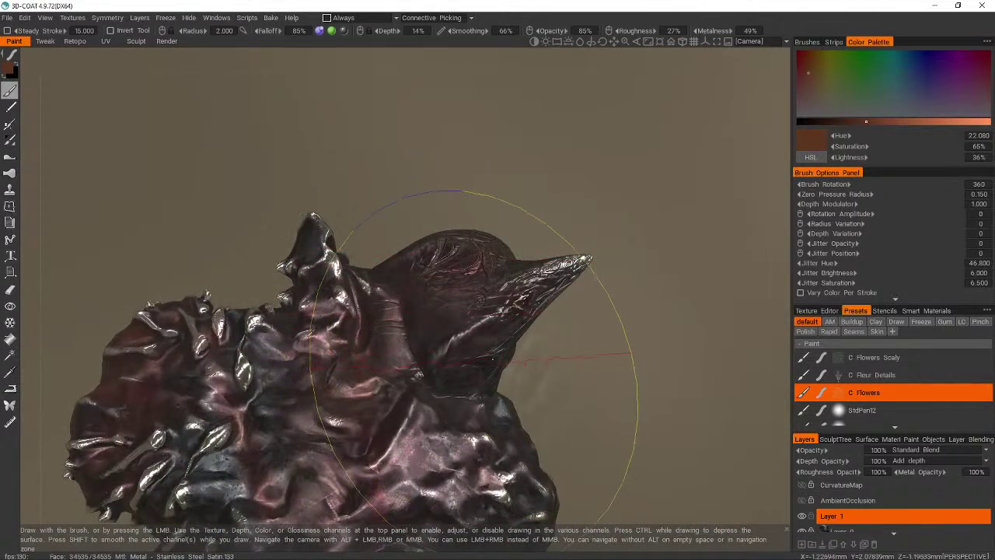
pyautogui.keyDown('alt'); pyautogui.moveTo(492, 359); pyautogui.dragTo(491, 286); pyautogui.keyUp('alt')
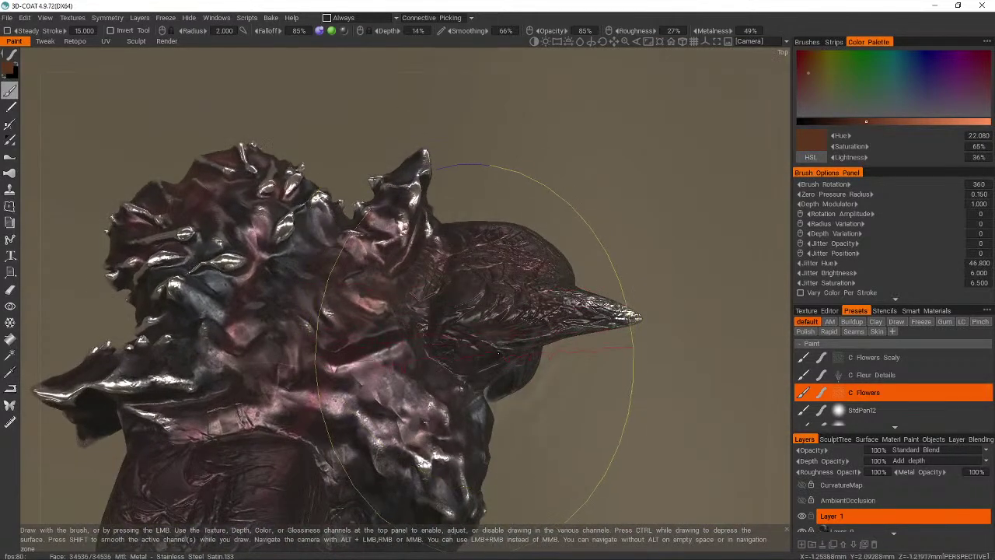
pyautogui.moveTo(498, 354)
pyautogui.keyDown('alt'); pyautogui.mouseDown()
pyautogui.moveTo(544, 327)
pyautogui.moveTo(536, 311)
pyautogui.moveTo(377, 241)
pyautogui.moveTo(433, 277)
pyautogui.moveTo(399, 277)
pyautogui.moveTo(435, 218)
pyautogui.moveTo(357, 171)
pyautogui.moveTo(325, 120)
pyautogui.moveTo(358, 93)
pyautogui.moveTo(393, 144)
pyautogui.moveTo(436, 326)
pyautogui.moveTo(415, 339)
pyautogui.mouseUp(); pyautogui.keyUp('alt')
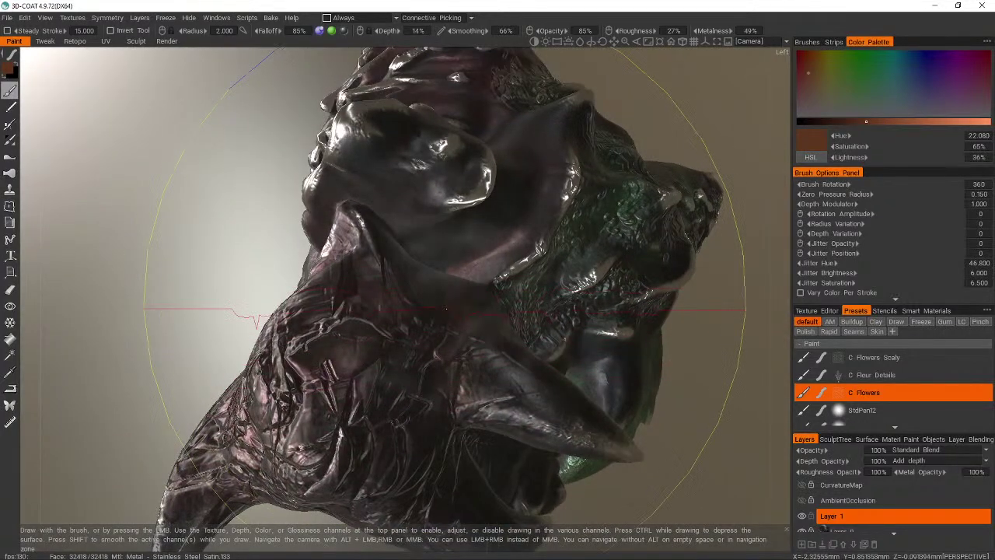
pyautogui.keyDown('alt'); pyautogui.moveTo(446, 309); pyautogui.dragTo(425, 223); pyautogui.keyUp('alt')
pyautogui.keyDown('alt'); pyautogui.moveTo(424, 376); pyautogui.dragTo(529, 197); pyautogui.keyUp('alt')
# - Examine the painted texture on the whole creature from above, the front, below and the side
pyautogui.scroll(-3, 529, 203)
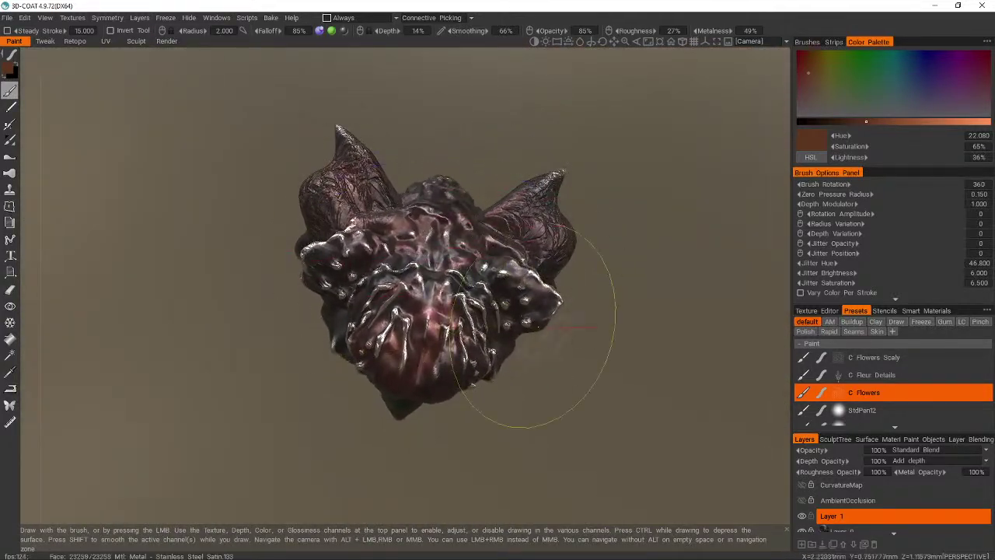
pyautogui.keyDown('alt'); pyautogui.moveTo(520, 303); pyautogui.dragTo(673, 353); pyautogui.keyUp('alt')
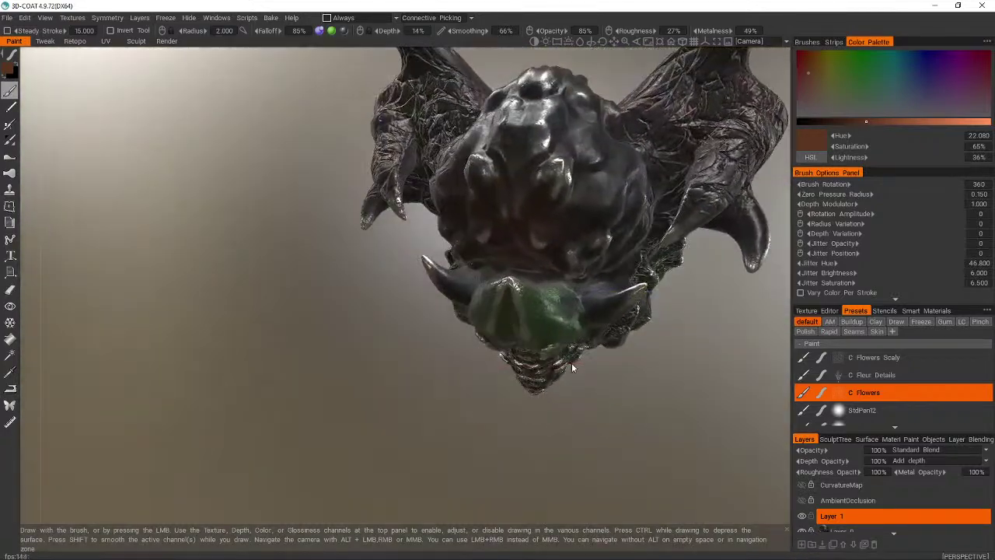
pyautogui.keyDown('alt'); pyautogui.moveTo(610, 276); pyautogui.dragTo(634, 288); pyautogui.keyUp('alt')
pyautogui.keyDown('alt'); pyautogui.moveTo(572, 343); pyautogui.dragTo(469, 194); pyautogui.keyUp('alt')
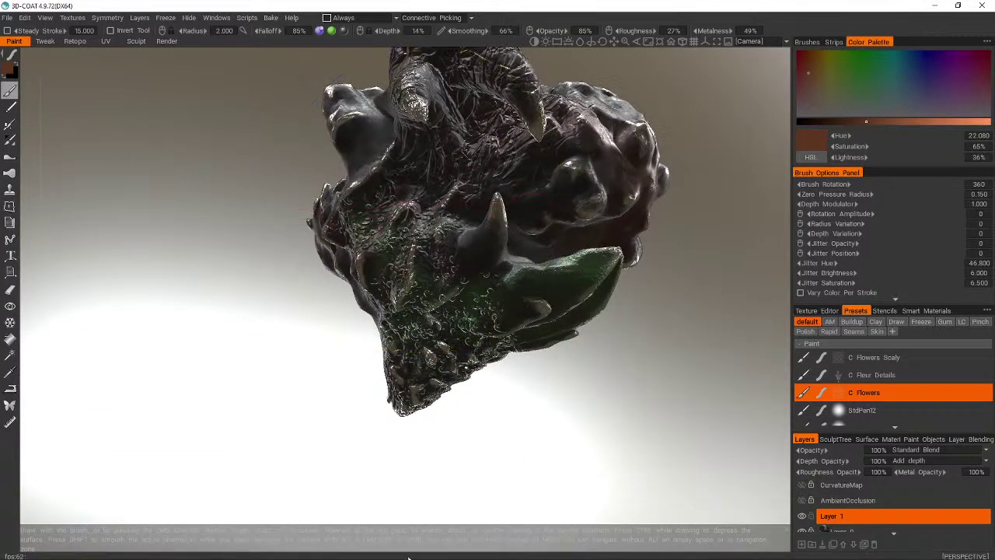
pyautogui.keyDown('alt'); pyautogui.moveTo(497, 311); pyautogui.dragTo(549, 272); pyautogui.keyUp('alt')
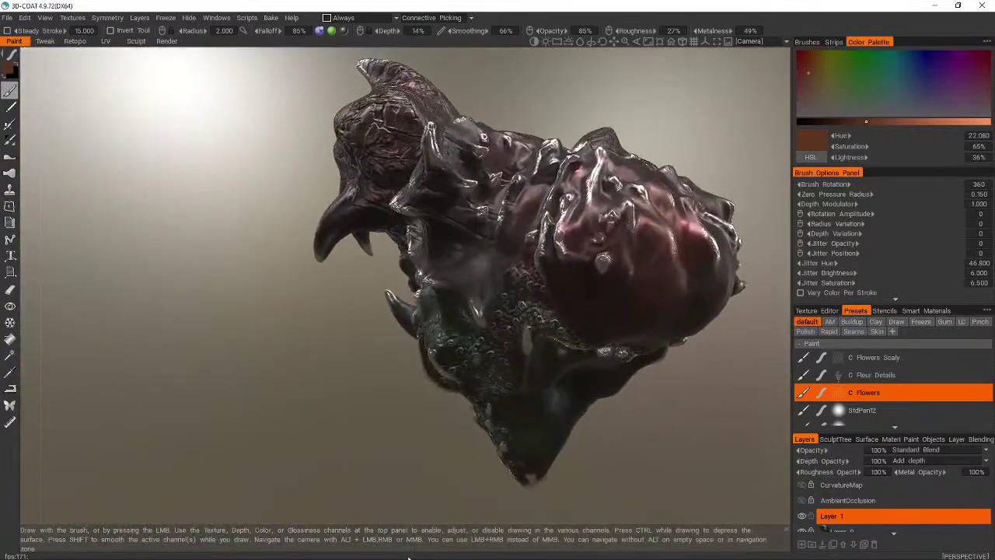
pyautogui.keyDown('alt'); pyautogui.moveTo(408, 557); pyautogui.dragTo(408, 557); pyautogui.keyUp('alt')
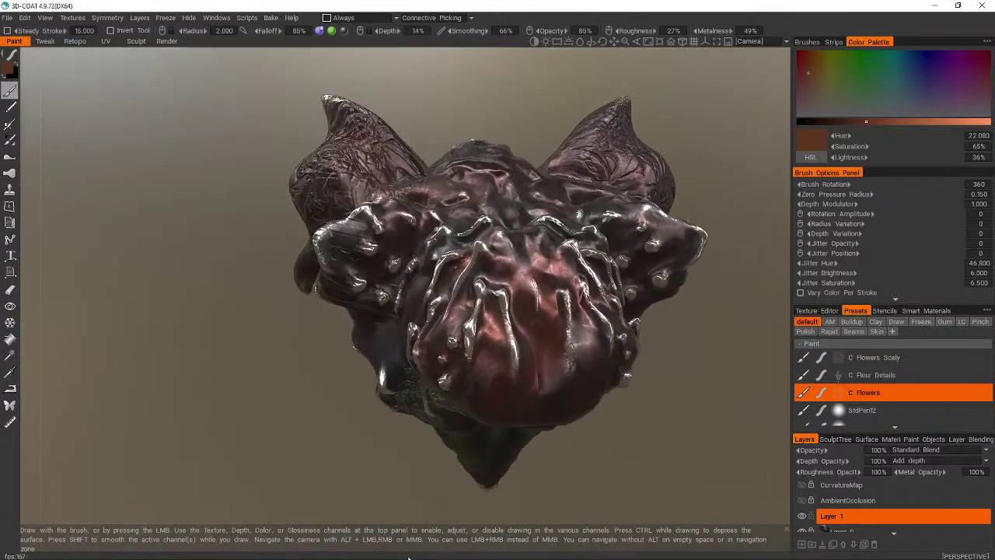
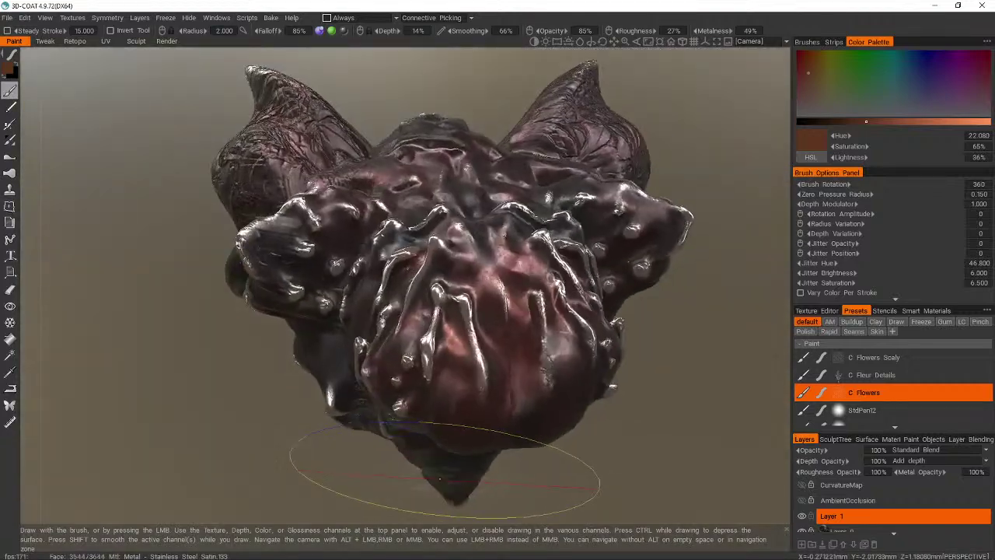
pyautogui.moveTo(373, 478); pyautogui.dragTo(440, 478)
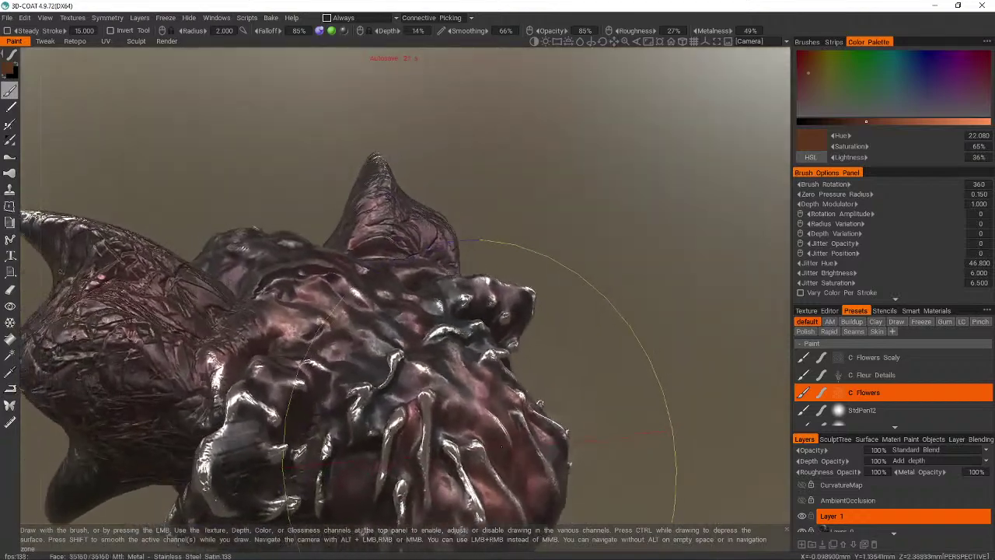
pyautogui.scroll(-3, 501, 447)
pyautogui.keyDown('alt'); pyautogui.moveTo(501, 447); pyautogui.dragTo(536, 397); pyautogui.keyUp('alt')
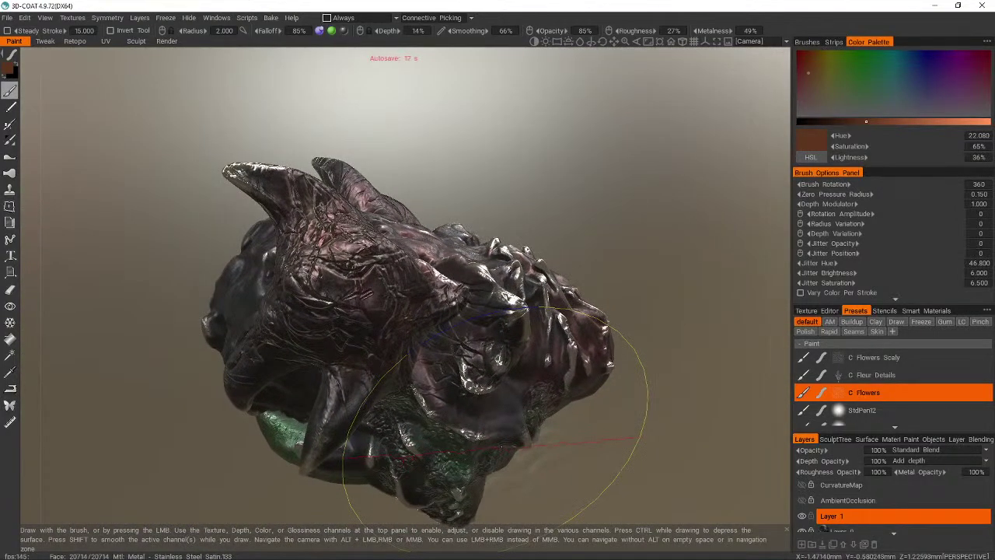
pyautogui.moveTo(502, 446)
pyautogui.keyDown('alt'); pyautogui.mouseDown()
pyautogui.moveTo(527, 440)
pyautogui.moveTo(502, 433)
pyautogui.moveTo(507, 447)
pyautogui.mouseUp(); pyautogui.keyUp('alt')
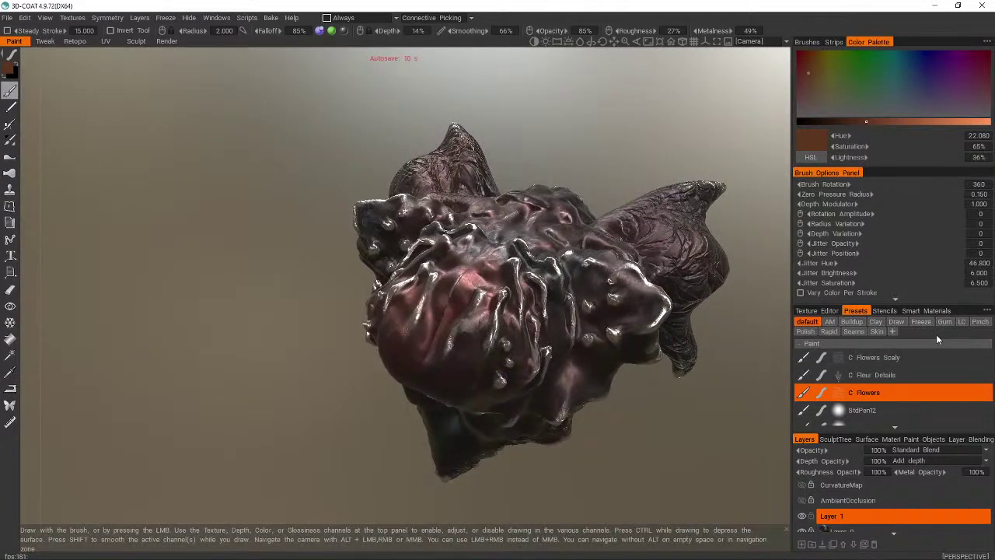
# - Save the current brush as a new paint preset and rename it C Big Cuts
pyautogui.click(988, 310)
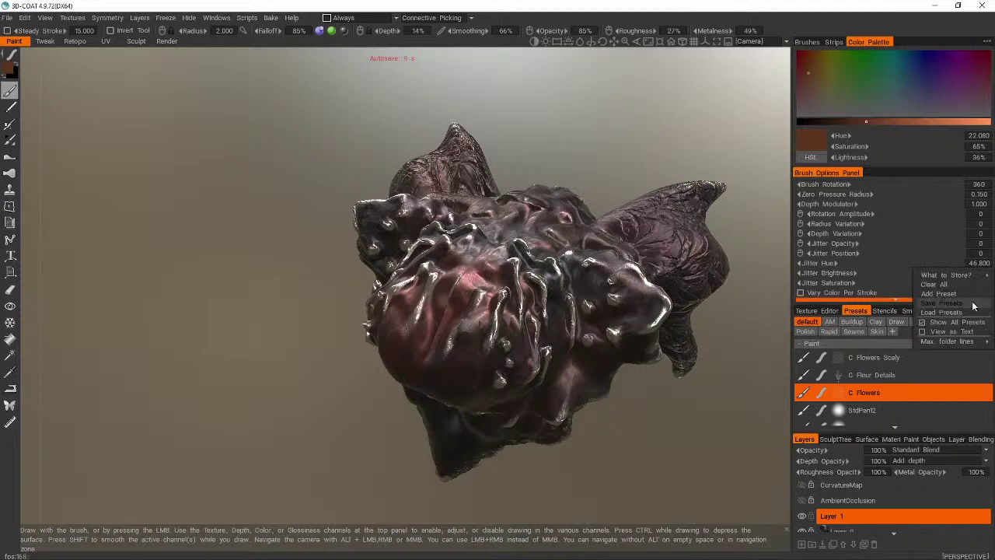
pyautogui.click(939, 293)
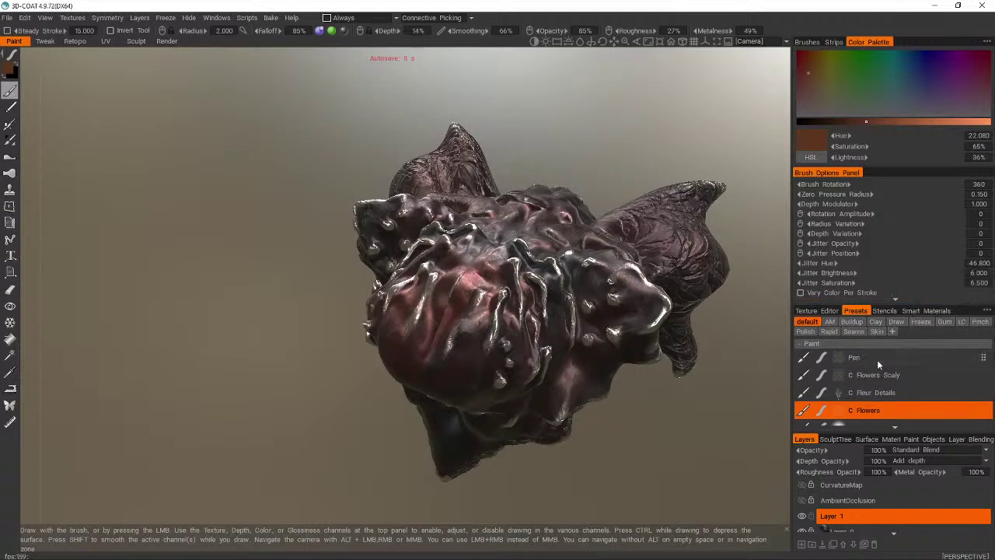
pyautogui.click(877, 360)
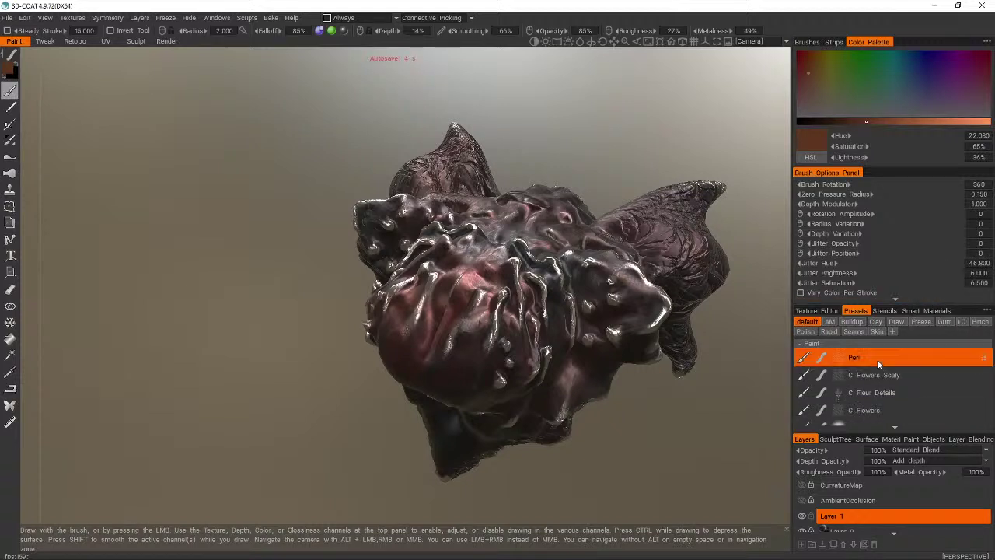
pyautogui.rightClick(877, 359)
pyautogui.moveTo(894, 321)
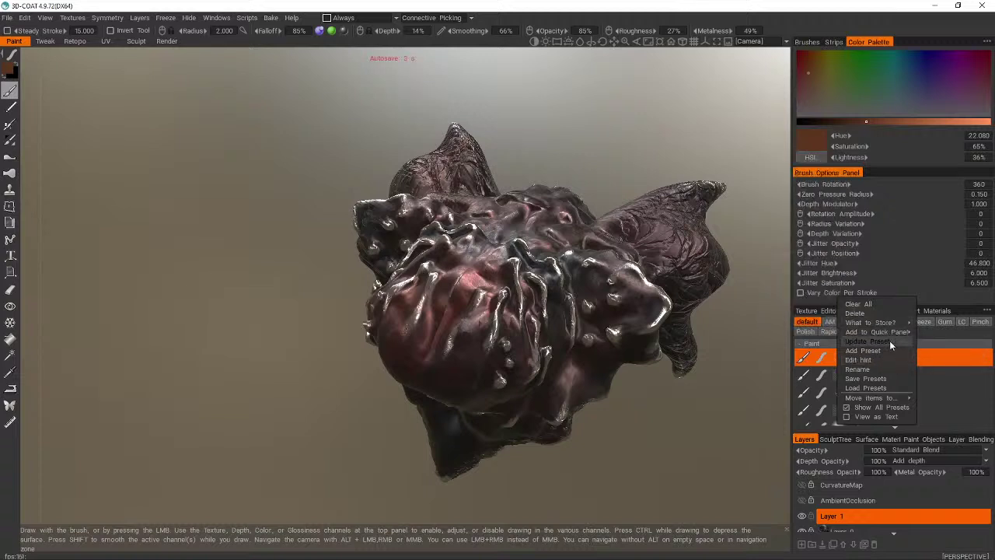
pyautogui.click(895, 369)
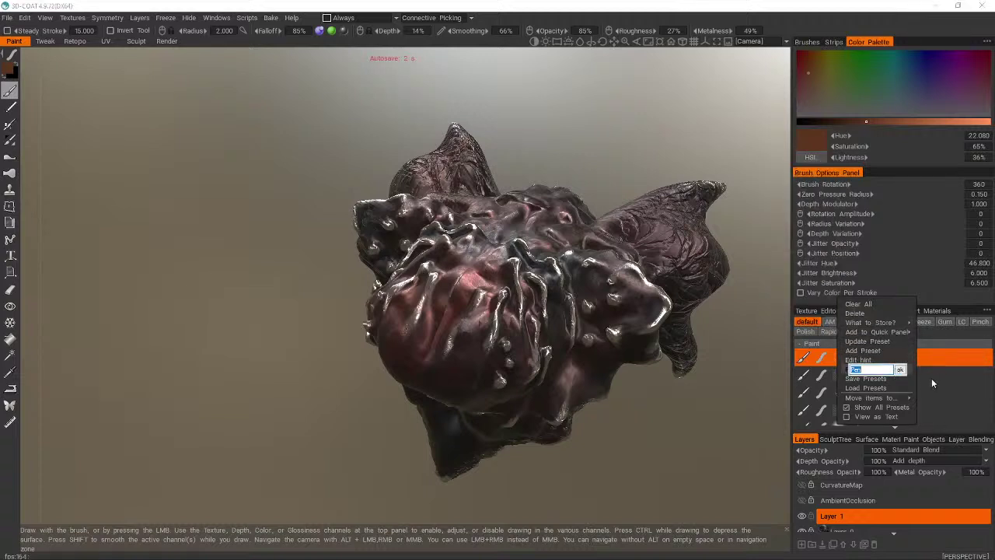
pyautogui.write('C Big Cut')
pyautogui.press('Return')
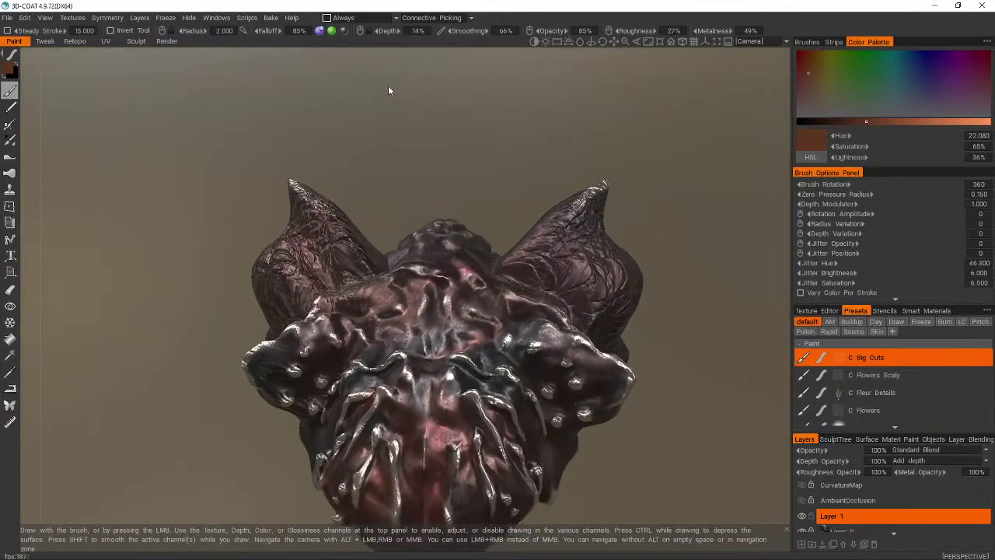
# - Lower the brush depth to 2% and undo the earlier wrinkle strokes on both horned lobes
pyautogui.moveTo(387, 32); pyautogui.dragTo(375, 32)
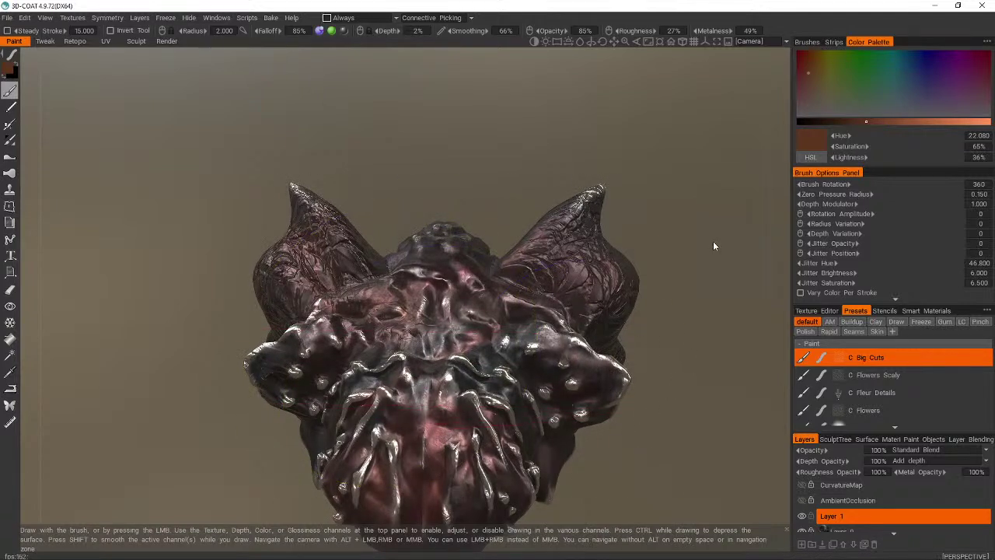
pyautogui.press('ctrl')
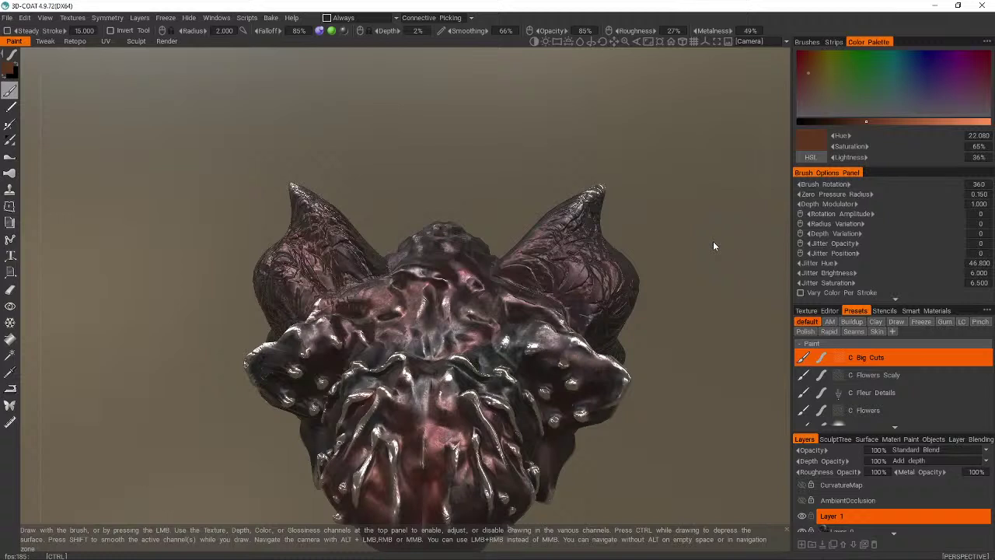
pyautogui.hotkey('ctrl', 'z')
pyautogui.moveTo(690, 340); pyautogui.dragTo(679, 320)
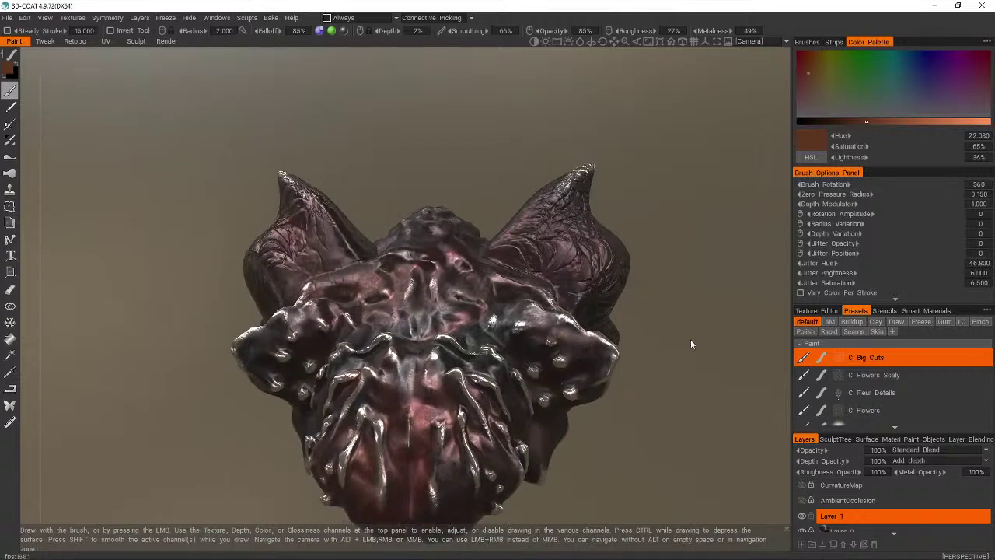
pyautogui.press('ctrl')
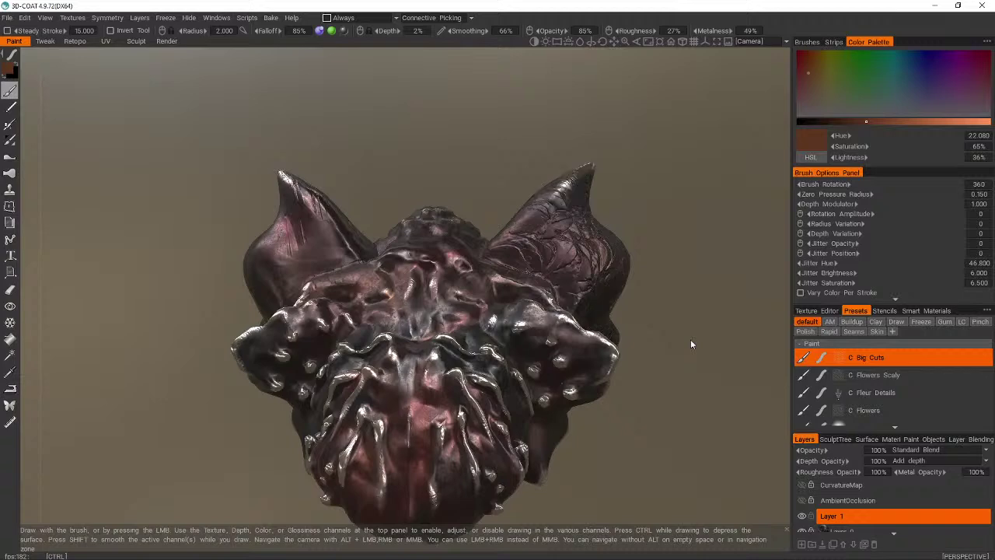
pyautogui.hotkey('ctrl', 'z')
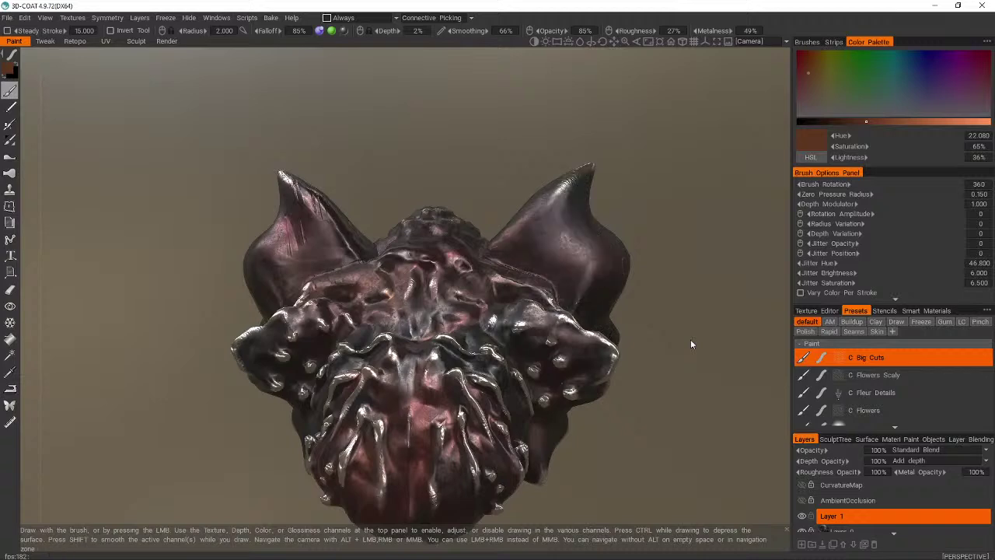
pyautogui.moveTo(690, 339); pyautogui.dragTo(690, 339)
pyautogui.hotkey('ctrl', 'z')
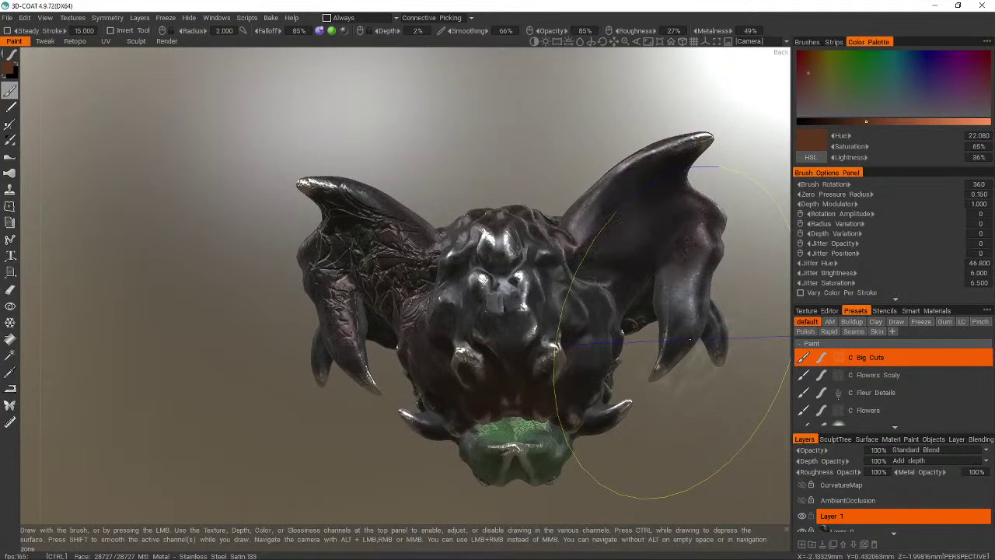
pyautogui.hotkey('ctrl', 'z')
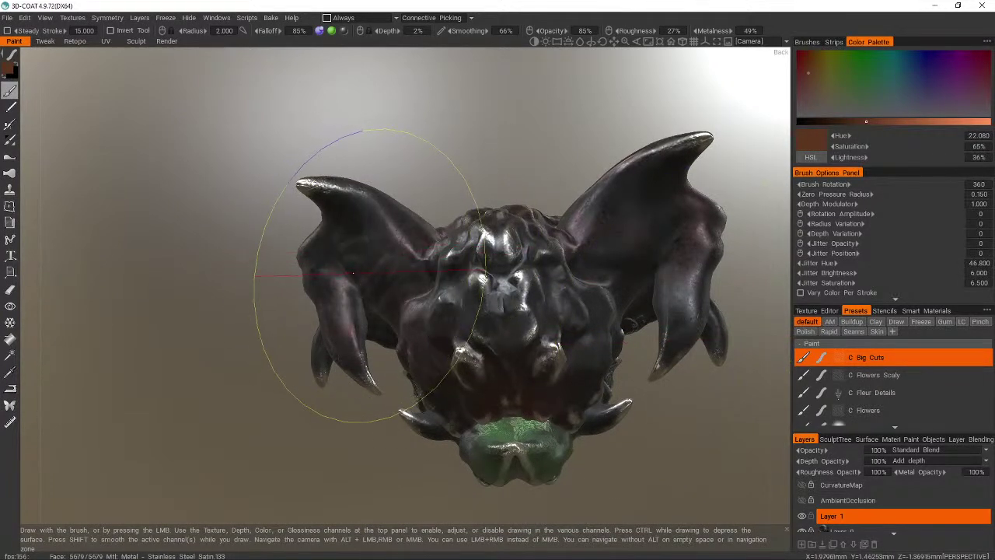
# - Set the brush radius to 3, try the cuts texture on the horned lobes and undo those strokes
pyautogui.click(223, 31)
pyautogui.press('Return')
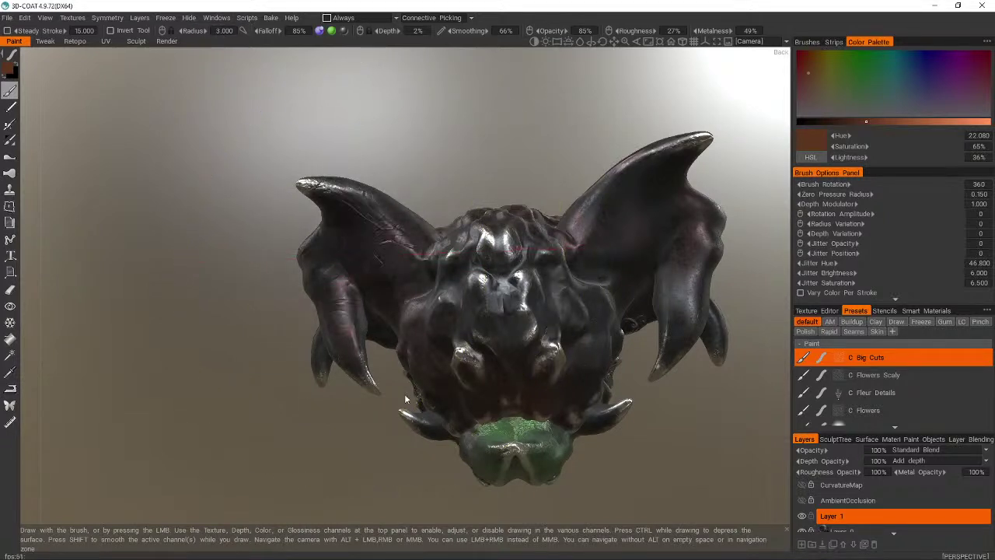
pyautogui.moveTo(365, 280)
pyautogui.keyDown('alt'); pyautogui.mouseDown()
pyautogui.moveTo(477, 433)
pyautogui.moveTo(589, 391)
pyautogui.moveTo(579, 258)
pyautogui.moveTo(619, 401)
pyautogui.mouseUp(); pyautogui.keyUp('alt')
pyautogui.press('ctrl')
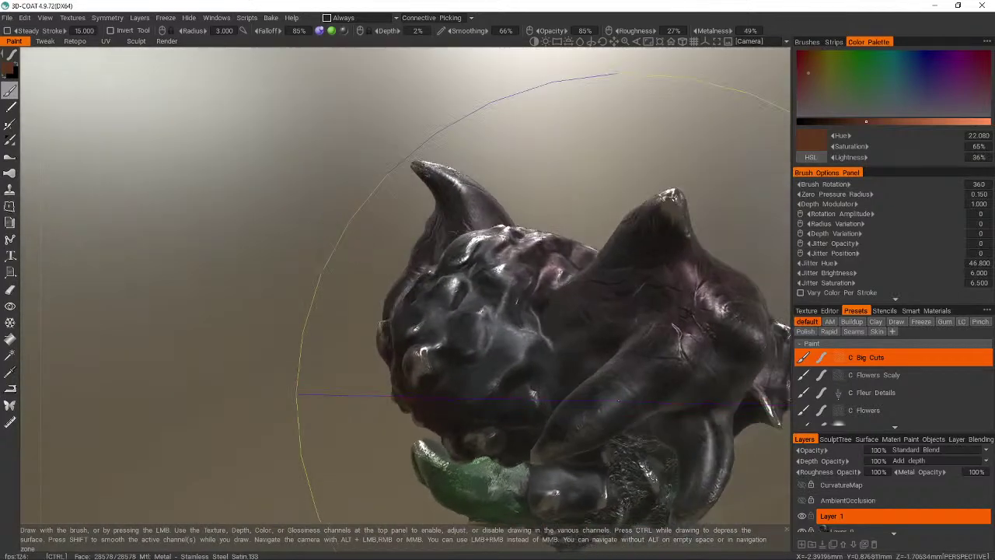
pyautogui.hotkey('ctrl', 'z')
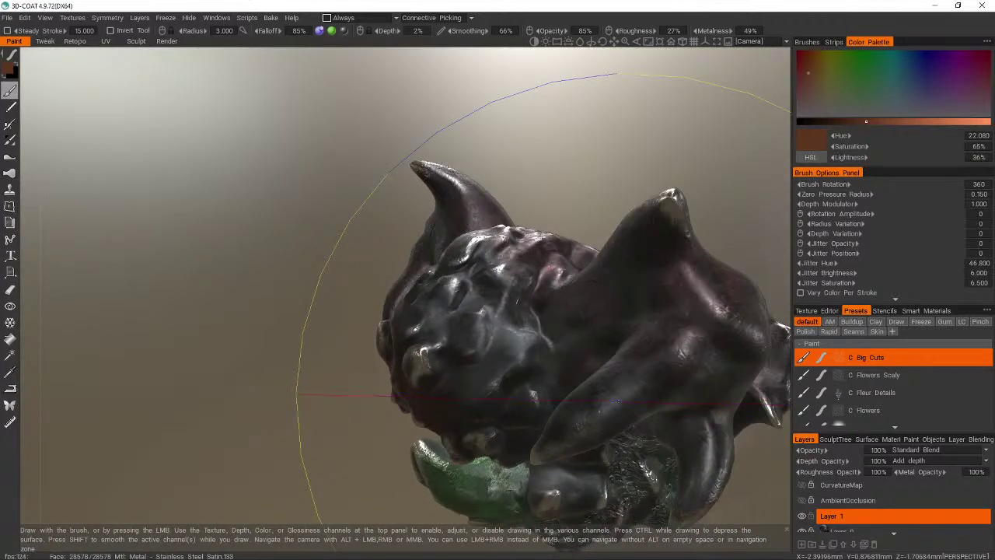
pyautogui.keyDown('alt'); pyautogui.moveTo(619, 402); pyautogui.dragTo(639, 395); pyautogui.keyUp('alt')
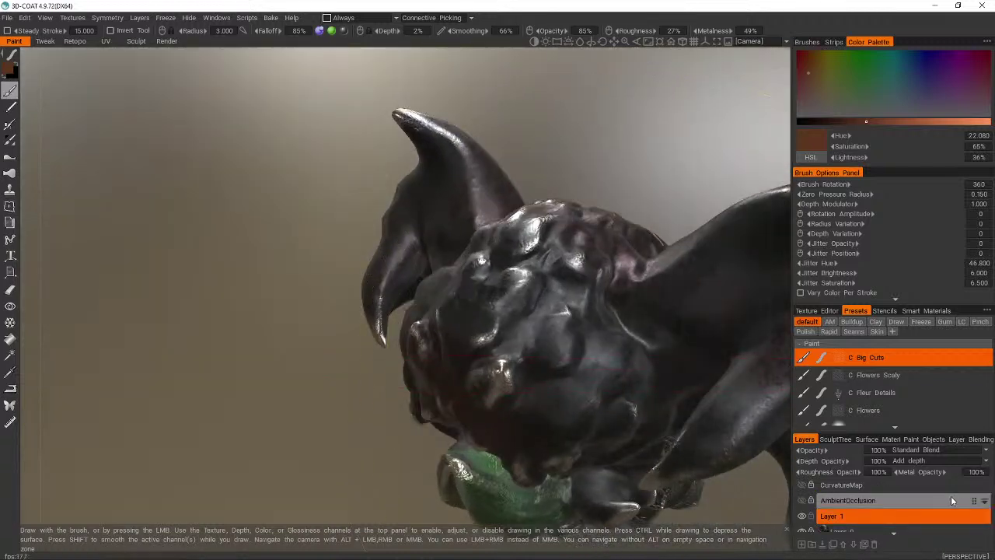
# - Add a new layer named Cuts above Layer 1, and rename Layer 1 as Main Paint
pyautogui.scroll(-1, 833, 531)
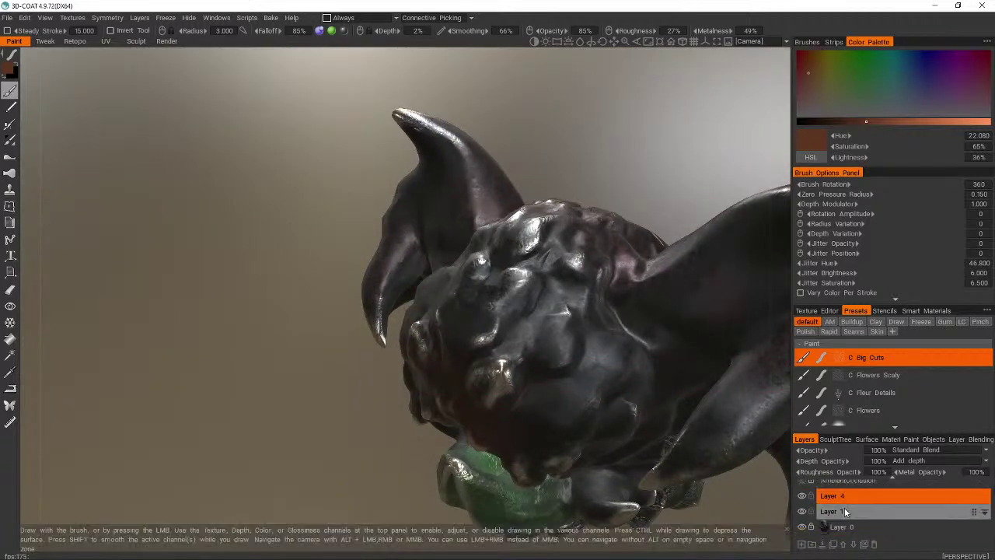
pyautogui.doubleClick(844, 508)
pyautogui.write('Ma')
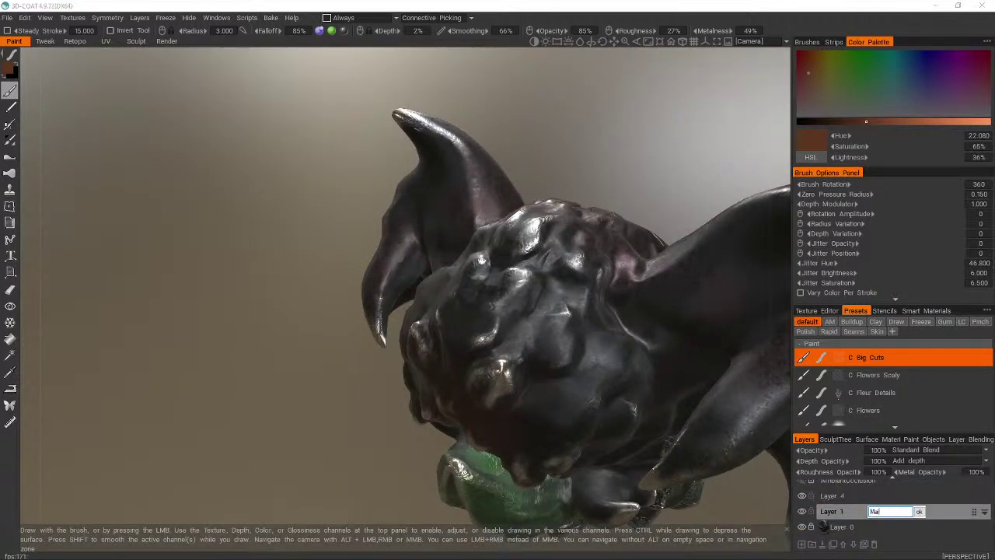
pyautogui.write('in Paint')
pyautogui.press('Return')
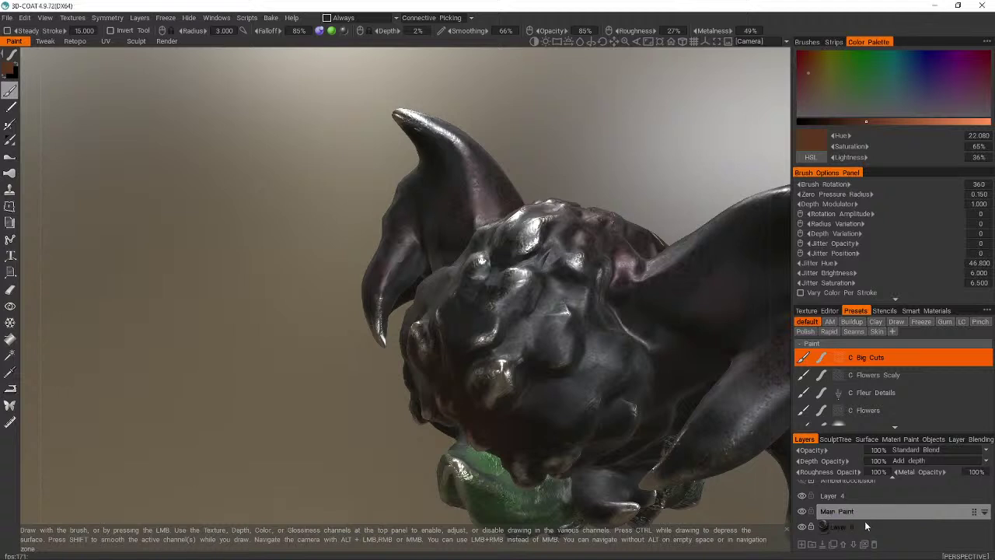
pyautogui.doubleClick(838, 497)
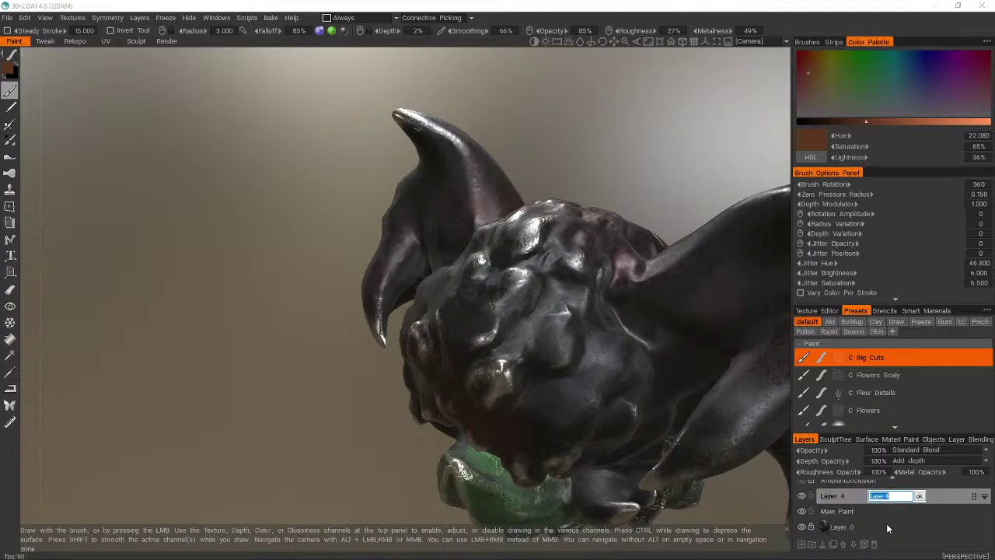
pyautogui.write('Cuts')
pyautogui.press('Return')
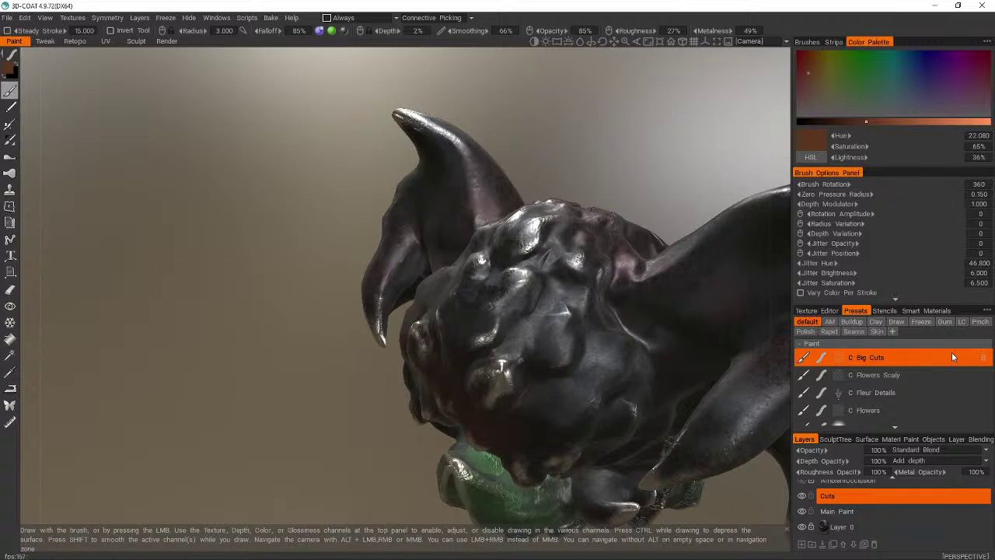
# - Update the C Big Cuts preset with the current brush settings
pyautogui.rightClick(978, 362)
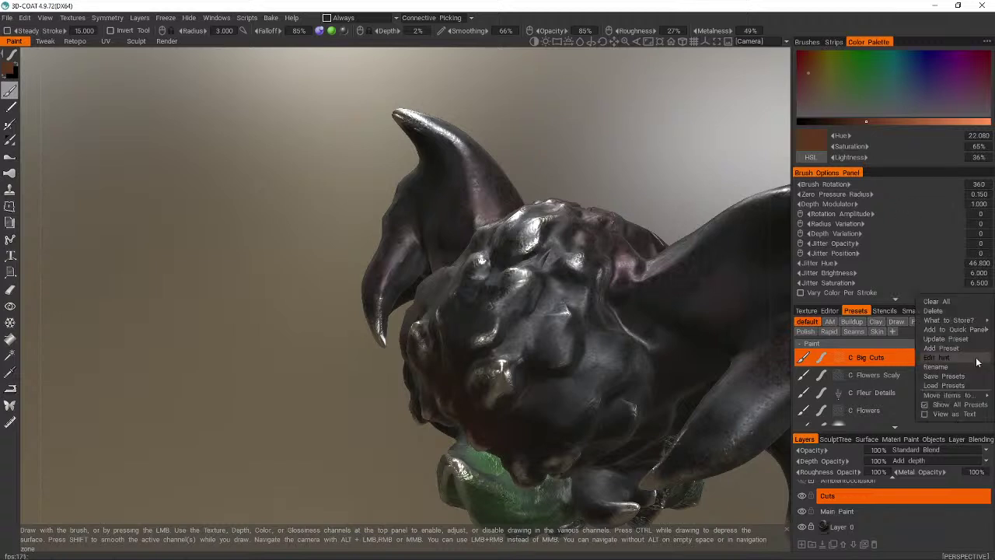
pyautogui.click(976, 339)
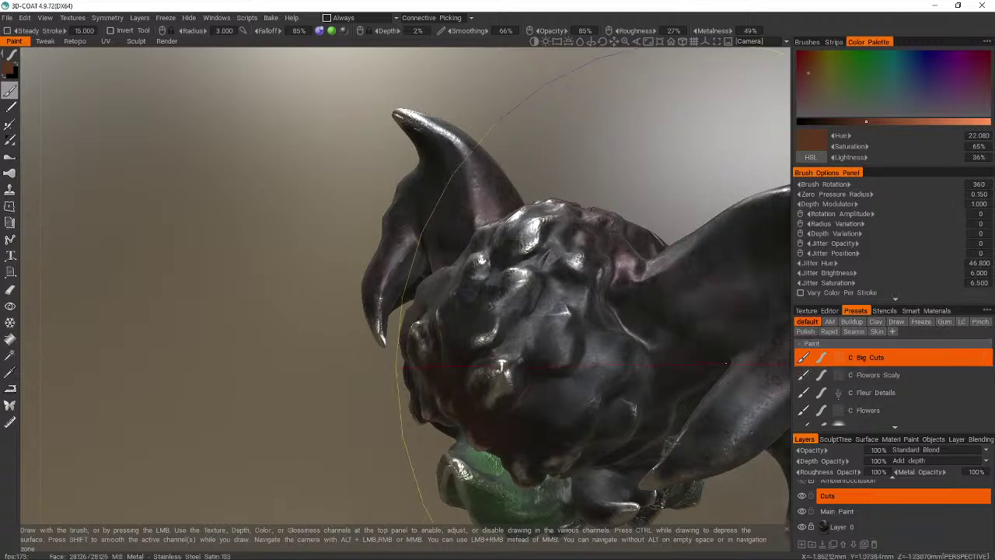
# - Try painting cuts over one horned lobe and its spikes with the C Big Cuts preset, and undo the strokes
pyautogui.moveTo(725, 362)
pyautogui.keyDown('alt'); pyautogui.mouseDown()
pyautogui.moveTo(606, 327)
pyautogui.moveTo(417, 235)
pyautogui.moveTo(485, 241)
pyautogui.moveTo(529, 276)
pyautogui.mouseUp(); pyautogui.keyUp('alt')
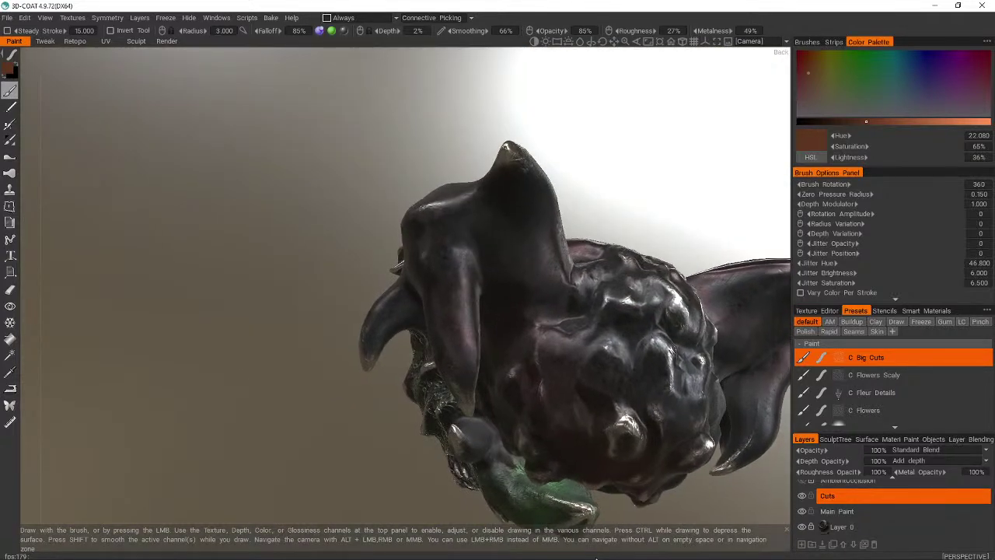
pyautogui.keyDown('alt'); pyautogui.moveTo(529, 276); pyautogui.dragTo(545, 327, button='right'); pyautogui.keyUp('alt')
pyautogui.keyDown('alt'); pyautogui.moveTo(544, 327); pyautogui.dragTo(436, 311); pyautogui.keyUp('alt')
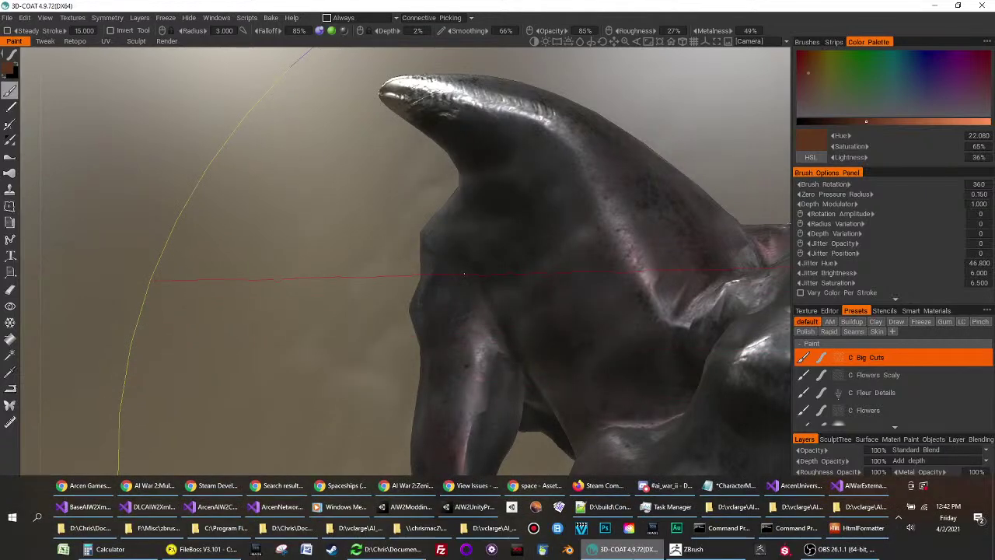
pyautogui.keyDown('alt'); pyautogui.moveTo(465, 274); pyautogui.dragTo(348, 334); pyautogui.keyUp('alt')
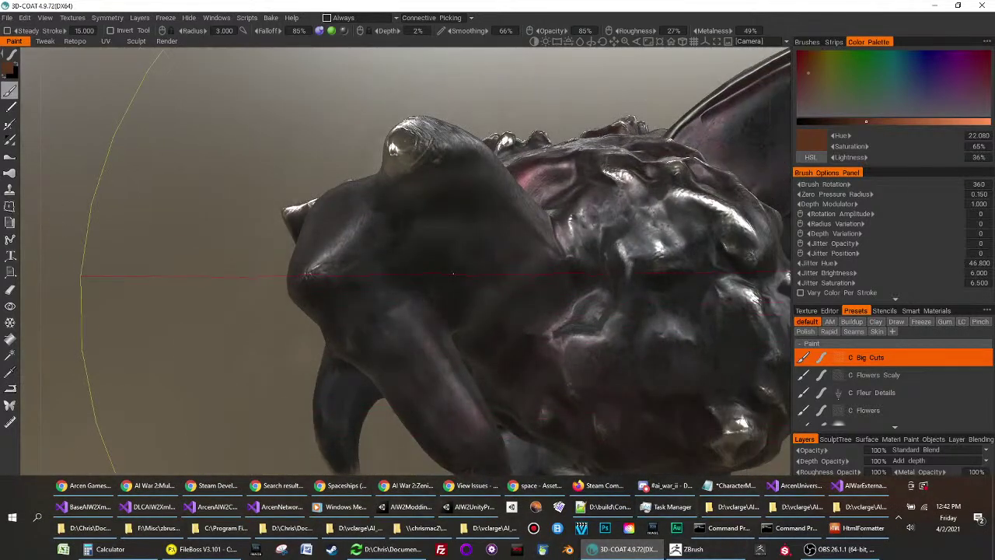
pyautogui.keyDown('alt'); pyautogui.moveTo(400, 128); pyautogui.dragTo(505, 164); pyautogui.keyUp('alt')
pyautogui.keyDown('alt'); pyautogui.moveTo(511, 451); pyautogui.dragTo(511, 454); pyautogui.keyUp('alt')
pyautogui.press('ctrl')
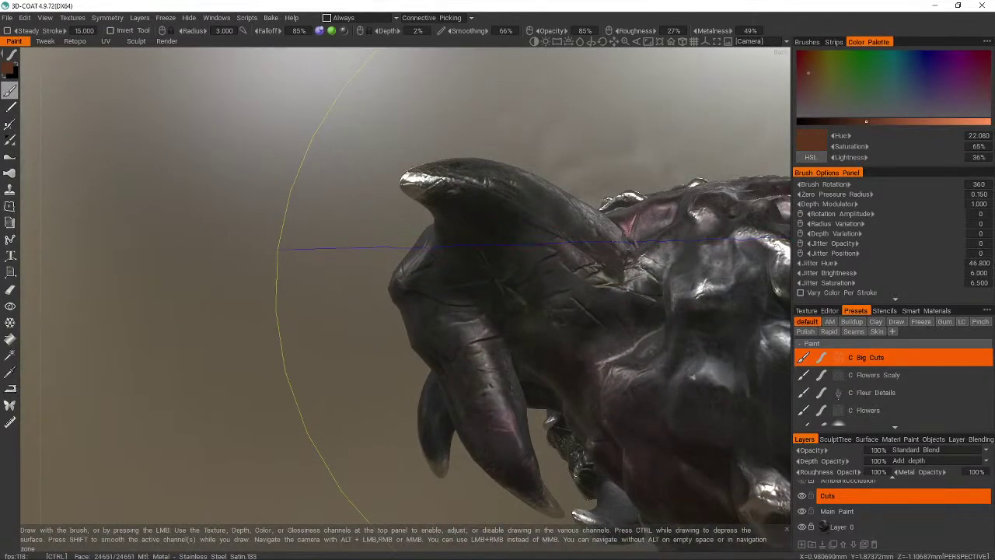
pyautogui.hotkey('ctrl', 'z')
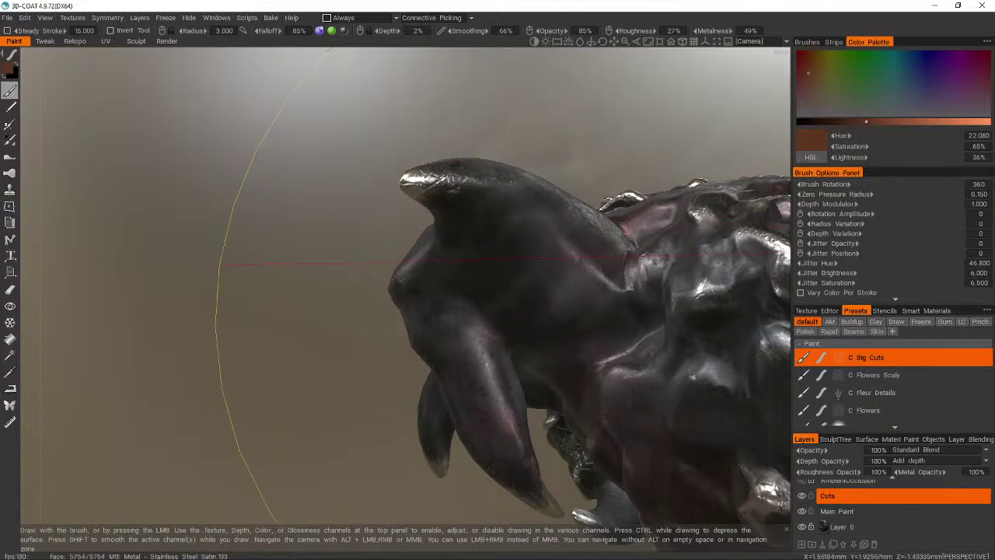
# - Paint brown cuts over the back and outer faces of both horned lobes on the Cuts layer
pyautogui.moveTo(542, 257); pyautogui.dragTo(612, 431)
pyautogui.keyDown('alt'); pyautogui.moveTo(622, 272); pyautogui.dragTo(416, 342); pyautogui.keyUp('alt')
pyautogui.keyDown('alt'); pyautogui.moveTo(620, 213); pyautogui.dragTo(576, 179); pyautogui.keyUp('alt')
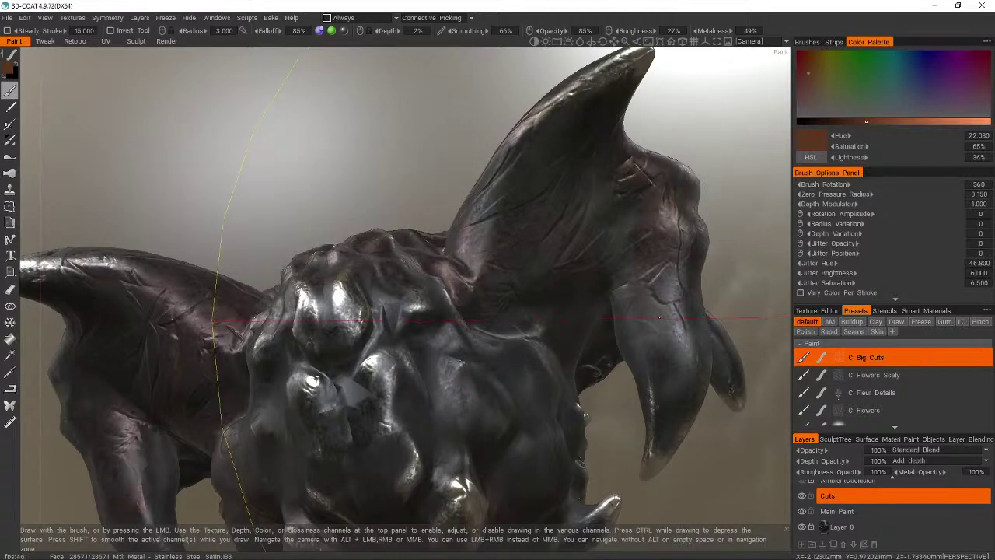
pyautogui.moveTo(659, 318)
pyautogui.keyDown('alt'); pyautogui.mouseDown()
pyautogui.moveTo(667, 351)
pyautogui.moveTo(560, 326)
pyautogui.moveTo(655, 314)
pyautogui.moveTo(591, 306)
pyautogui.moveTo(544, 349)
pyautogui.moveTo(528, 342)
pyautogui.moveTo(529, 389)
pyautogui.mouseUp(); pyautogui.keyUp('alt')
pyautogui.moveTo(626, 297)
pyautogui.keyDown('alt'); pyautogui.mouseDown()
pyautogui.moveTo(635, 302)
pyautogui.moveTo(592, 219)
pyautogui.mouseUp(); pyautogui.keyUp('alt')
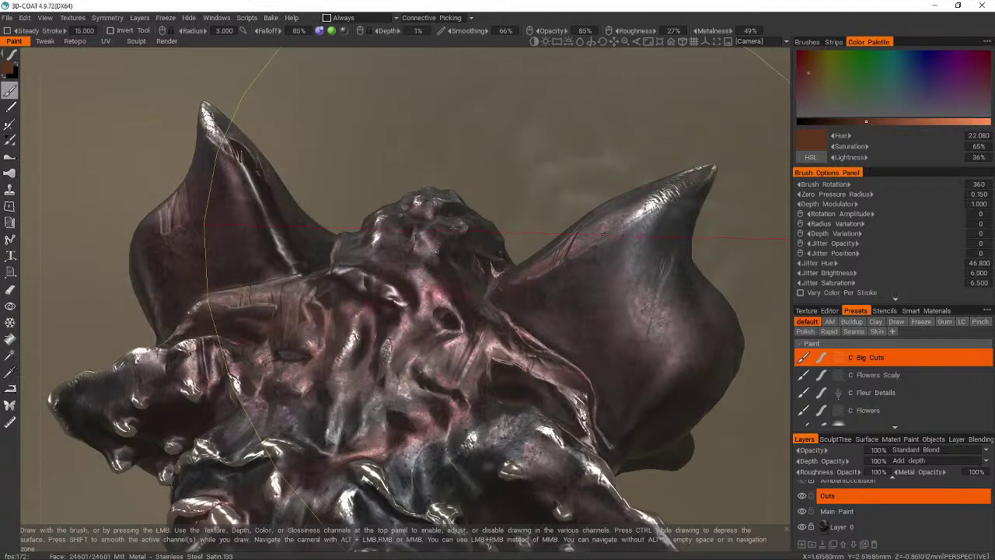
# - Change the paint color to dark red with hue 7.680 and saturation 69%, and paint cuts over the front faces of both horned lobes
pyautogui.keyDown('alt'); pyautogui.moveTo(602, 233); pyautogui.dragTo(614, 305); pyautogui.keyUp('alt')
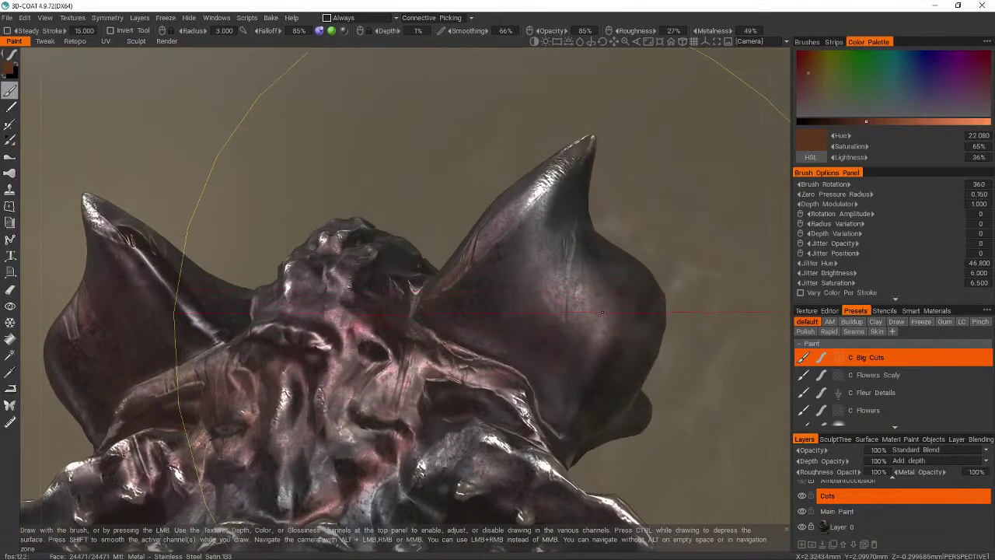
pyautogui.moveTo(678, 395)
pyautogui.keyDown('alt'); pyautogui.mouseDown()
pyautogui.moveTo(691, 395)
pyautogui.moveTo(691, 362)
pyautogui.mouseUp(); pyautogui.keyUp('alt')
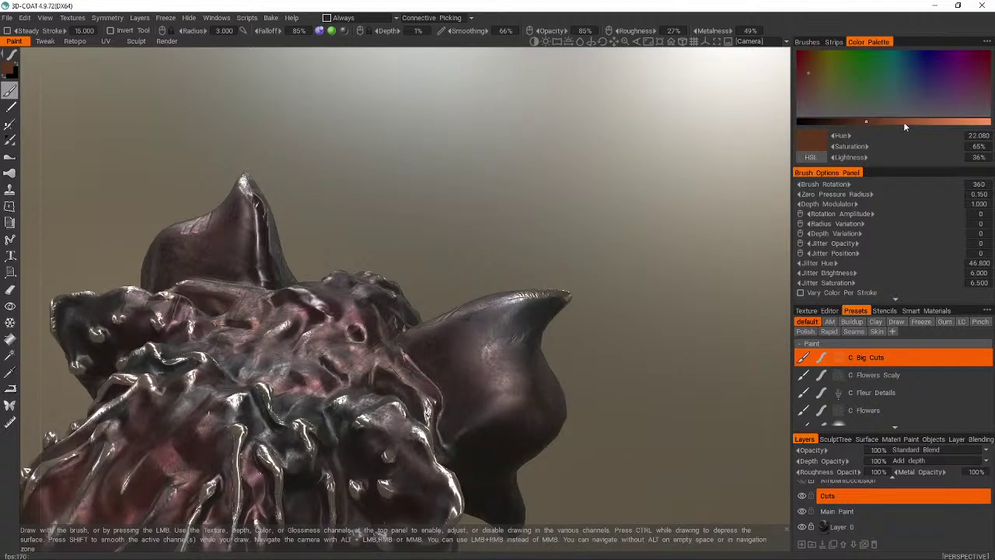
pyautogui.click(802, 71)
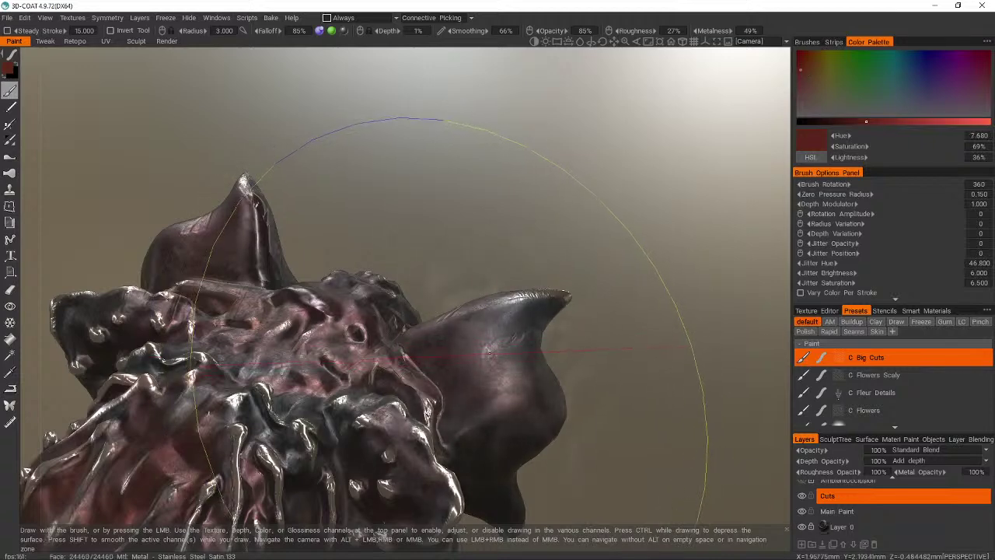
pyautogui.moveTo(607, 519); pyautogui.dragTo(685, 520)
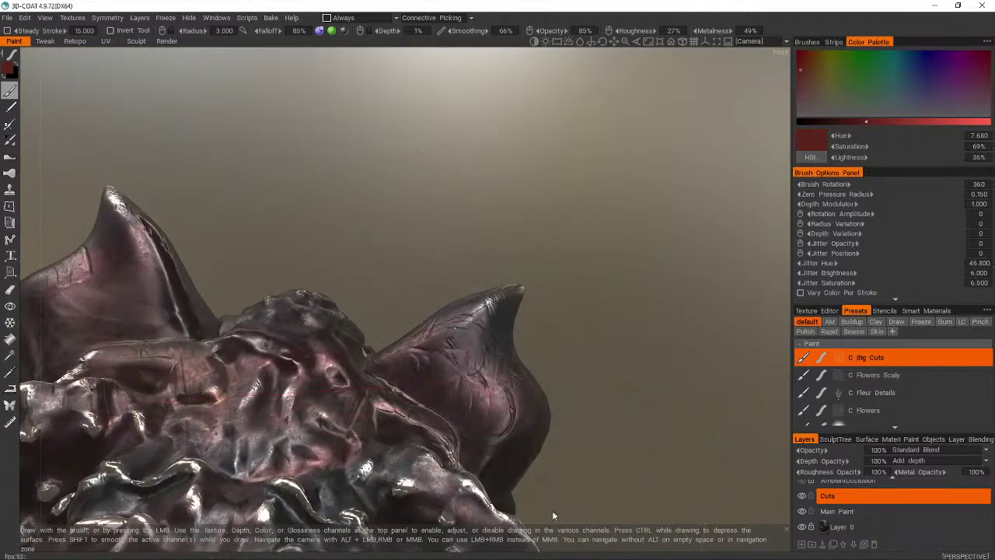
pyautogui.moveTo(552, 510); pyautogui.dragTo(583, 503)
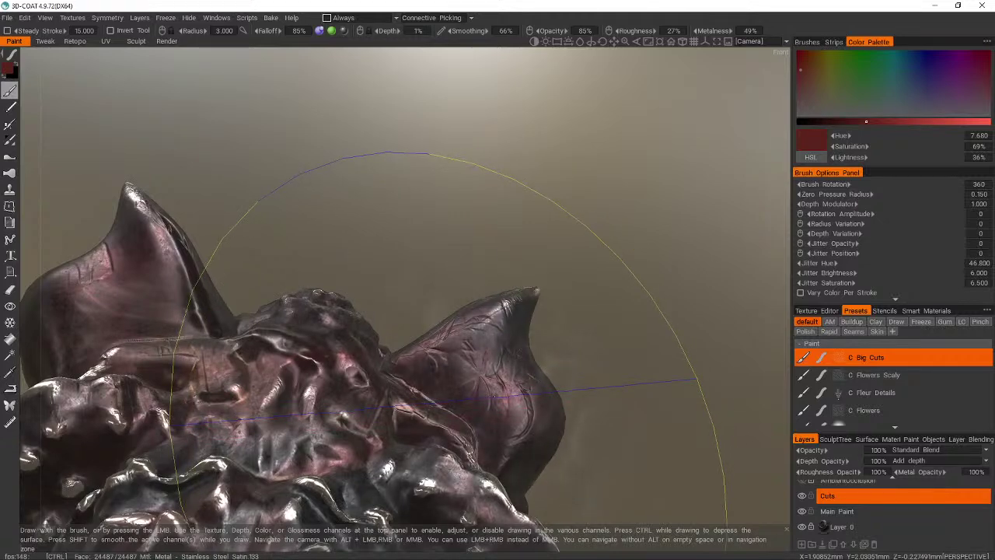
pyautogui.hotkey('ctrl', 'z')
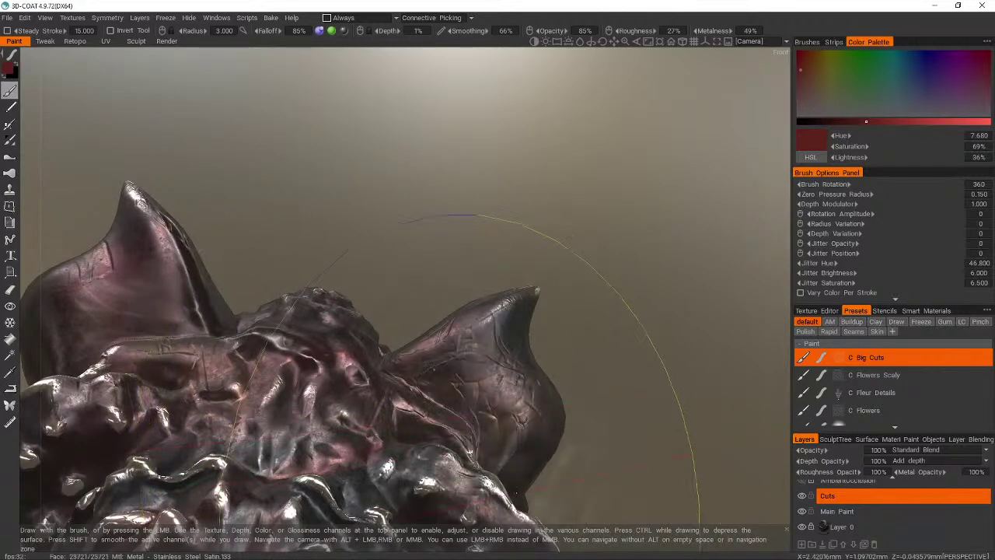
pyautogui.moveTo(516, 493)
pyautogui.mouseDown()
pyautogui.moveTo(548, 514)
pyautogui.moveTo(545, 471)
pyautogui.moveTo(460, 455)
pyautogui.moveTo(477, 395)
pyautogui.mouseUp()
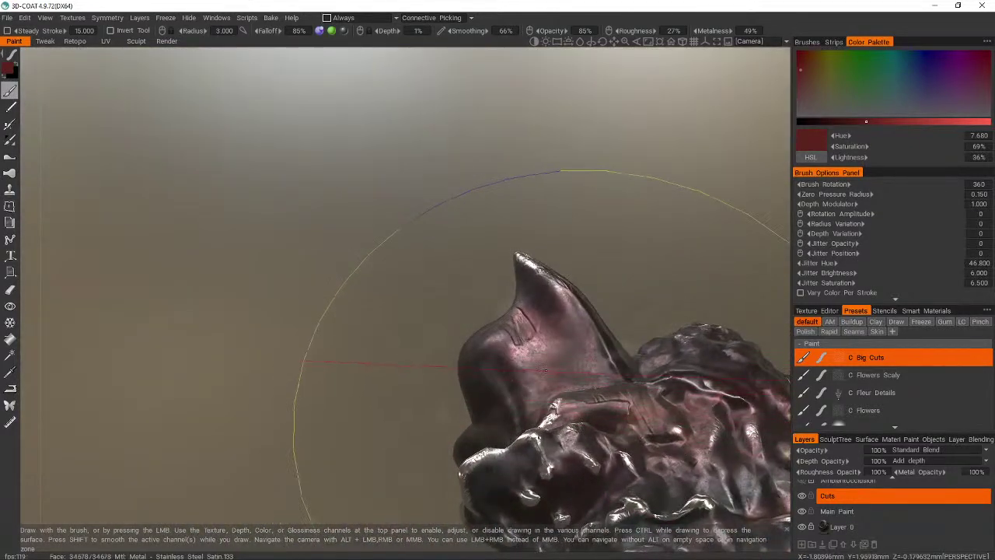
pyautogui.moveTo(544, 489)
pyautogui.mouseDown()
pyautogui.moveTo(614, 450)
pyautogui.moveTo(657, 541)
pyautogui.mouseUp()
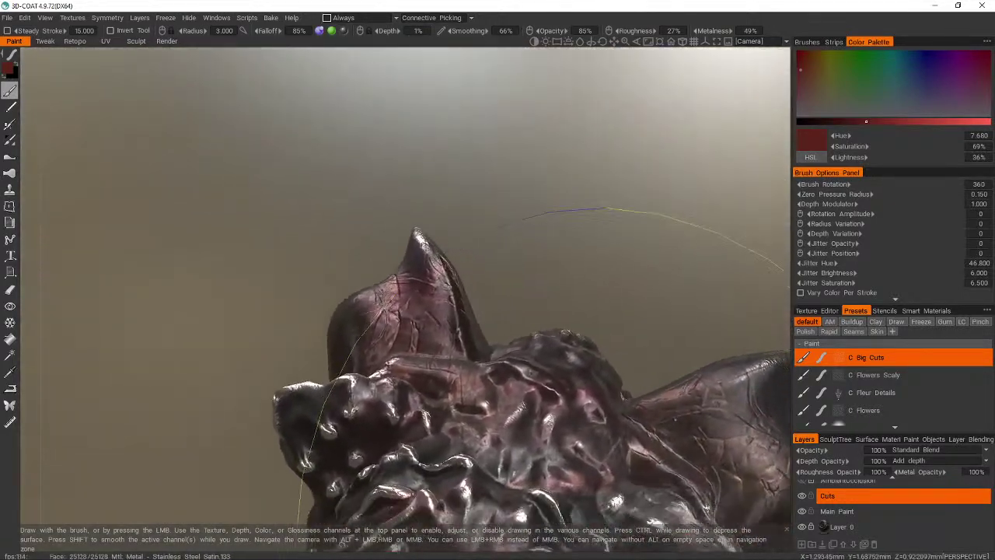
# - Examine the creature's front, sides and underside for surfaces that still lack cuts
pyautogui.moveTo(575, 466)
pyautogui.keyDown('alt'); pyautogui.mouseDown()
pyautogui.moveTo(560, 412)
pyautogui.moveTo(508, 340)
pyautogui.mouseUp(); pyautogui.keyUp('alt')
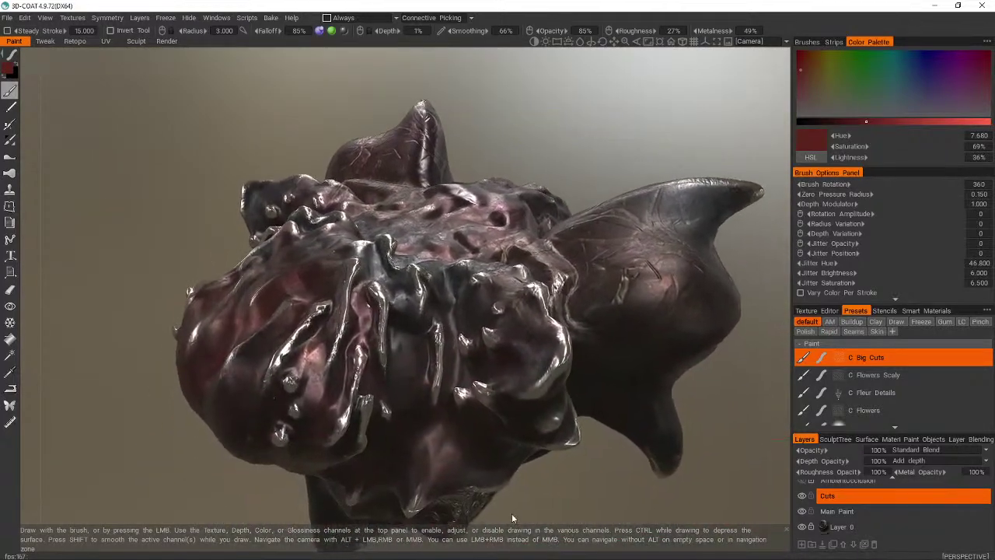
pyautogui.keyDown('alt'); pyautogui.moveTo(514, 435); pyautogui.dragTo(516, 434); pyautogui.keyUp('alt')
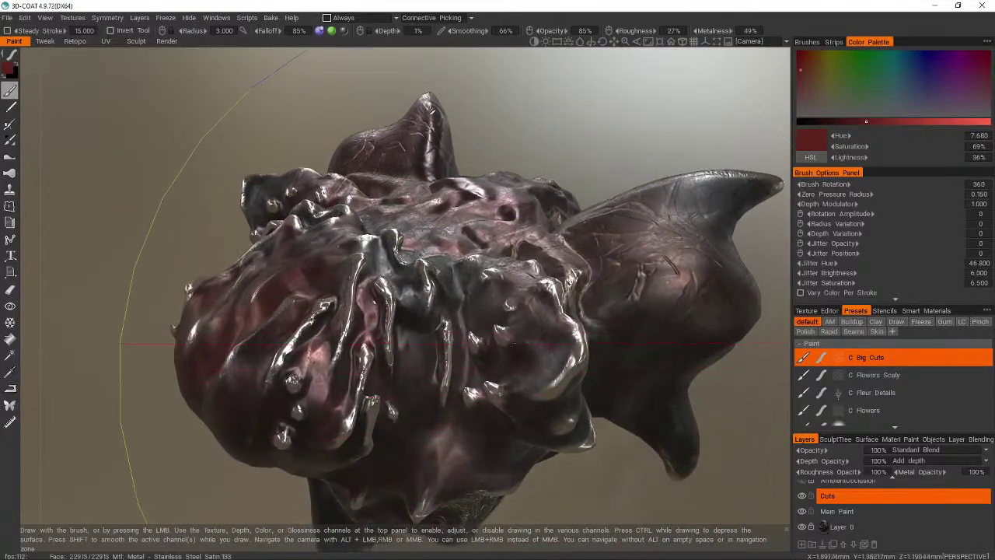
pyautogui.keyDown('alt'); pyautogui.moveTo(530, 320); pyautogui.dragTo(551, 519); pyautogui.keyUp('alt')
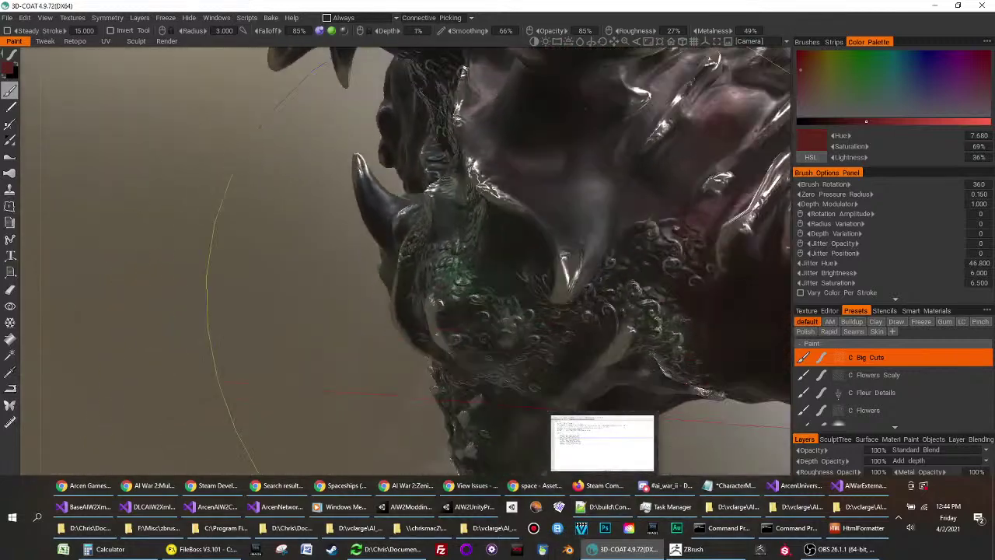
pyautogui.moveTo(543, 550)
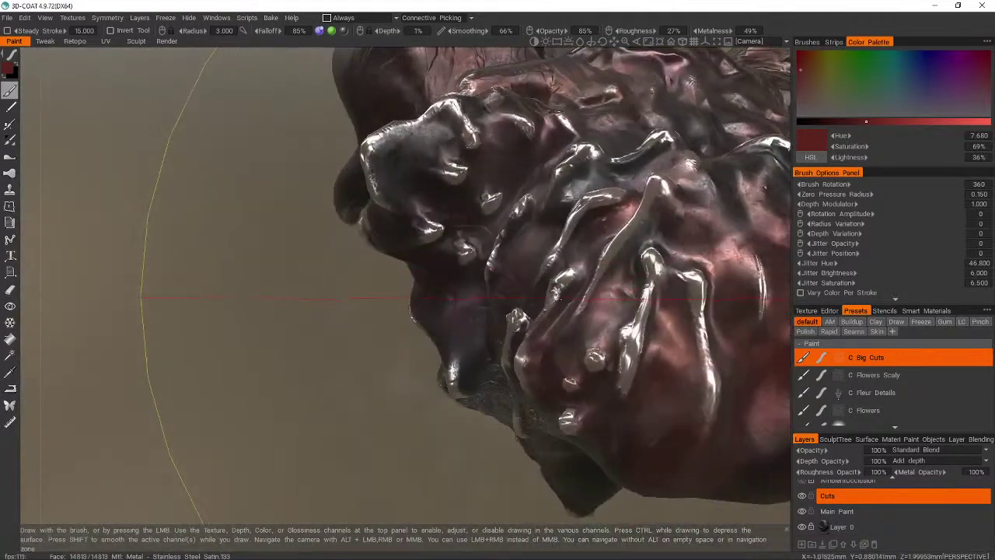
pyautogui.keyDown('alt'); pyautogui.moveTo(500, 225); pyautogui.dragTo(500, 225); pyautogui.keyUp('alt')
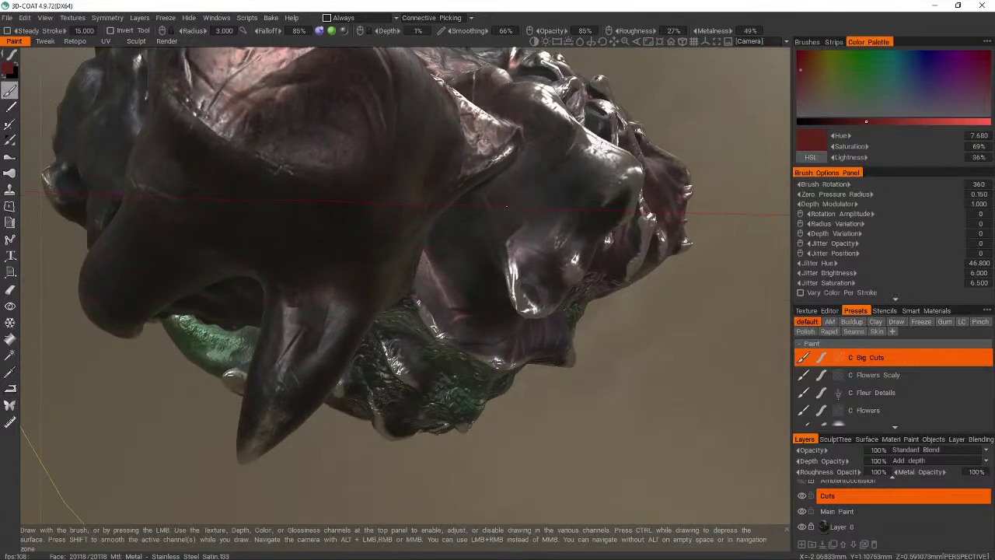
pyautogui.keyDown('alt'); pyautogui.moveTo(500, 225); pyautogui.dragTo(492, 223); pyautogui.keyUp('alt')
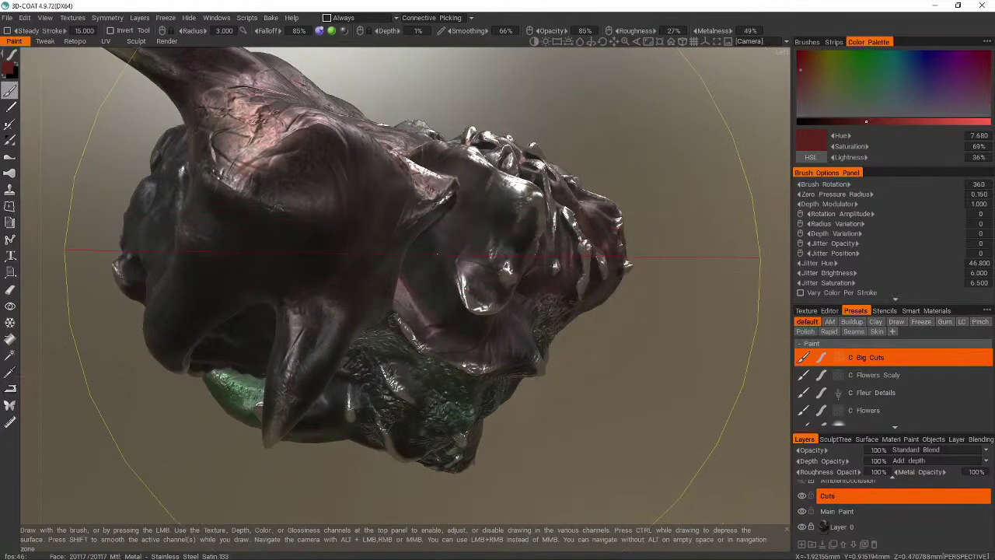
pyautogui.moveTo(445, 315)
pyautogui.keyDown('alt'); pyautogui.mouseDown()
pyautogui.moveTo(470, 298)
pyautogui.moveTo(609, 370)
pyautogui.moveTo(644, 271)
pyautogui.mouseUp(); pyautogui.keyUp('alt')
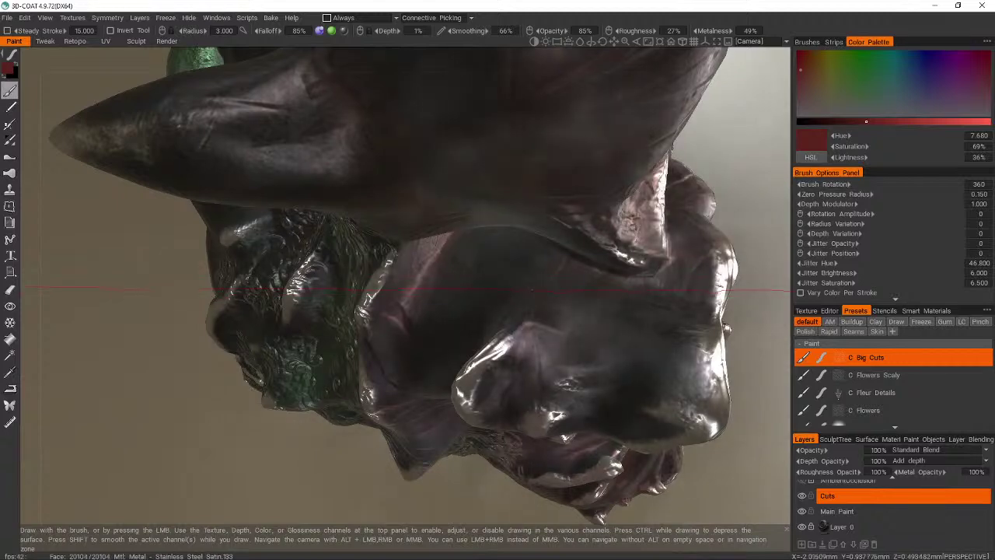
pyautogui.moveTo(479, 282)
pyautogui.keyDown('alt'); pyautogui.mouseDown()
pyautogui.moveTo(614, 265)
pyautogui.moveTo(990, 259)
pyautogui.moveTo(843, 243)
pyautogui.moveTo(894, 335)
pyautogui.moveTo(816, 311)
pyautogui.moveTo(917, 350)
pyautogui.moveTo(664, 245)
pyautogui.moveTo(785, 223)
pyautogui.moveTo(699, 272)
pyautogui.mouseUp(); pyautogui.keyUp('alt')
pyautogui.keyDown('alt'); pyautogui.moveTo(769, 271); pyautogui.dragTo(769, 271); pyautogui.keyUp('alt')
pyautogui.moveTo(685, 259)
pyautogui.keyDown('alt'); pyautogui.mouseDown()
pyautogui.moveTo(506, 339)
pyautogui.moveTo(544, 340)
pyautogui.moveTo(557, 264)
pyautogui.mouseUp(); pyautogui.keyUp('alt')
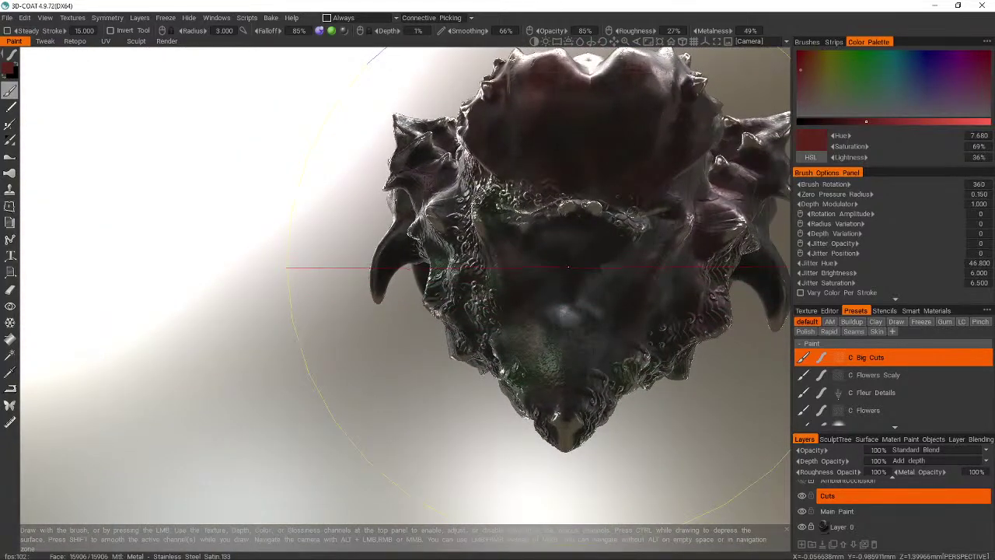
# - Paint dark red cuts across the outer side of the horned lobe, its lower spikes and the adjacent side ridges
pyautogui.moveTo(610, 498); pyautogui.dragTo(610, 498)
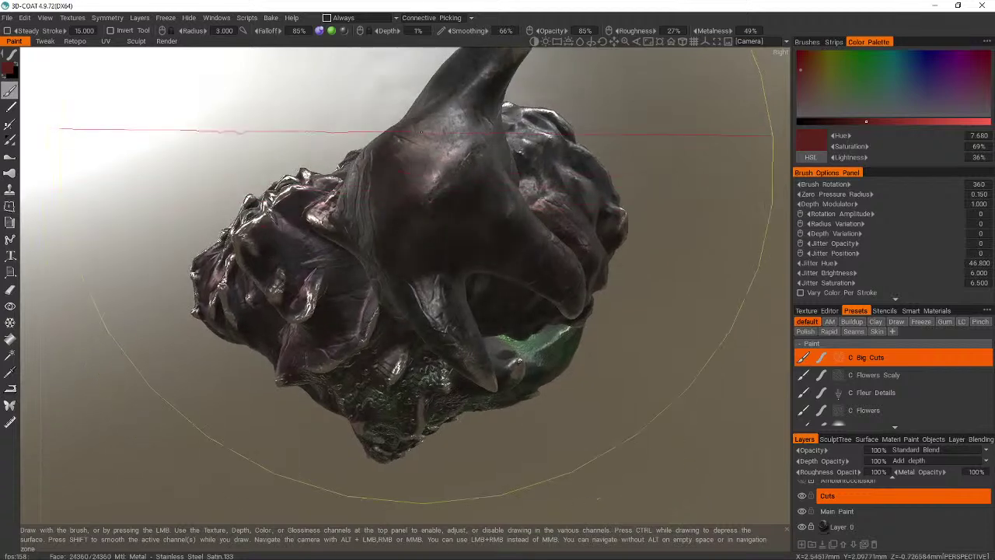
pyautogui.moveTo(587, 384); pyautogui.dragTo(490, 184)
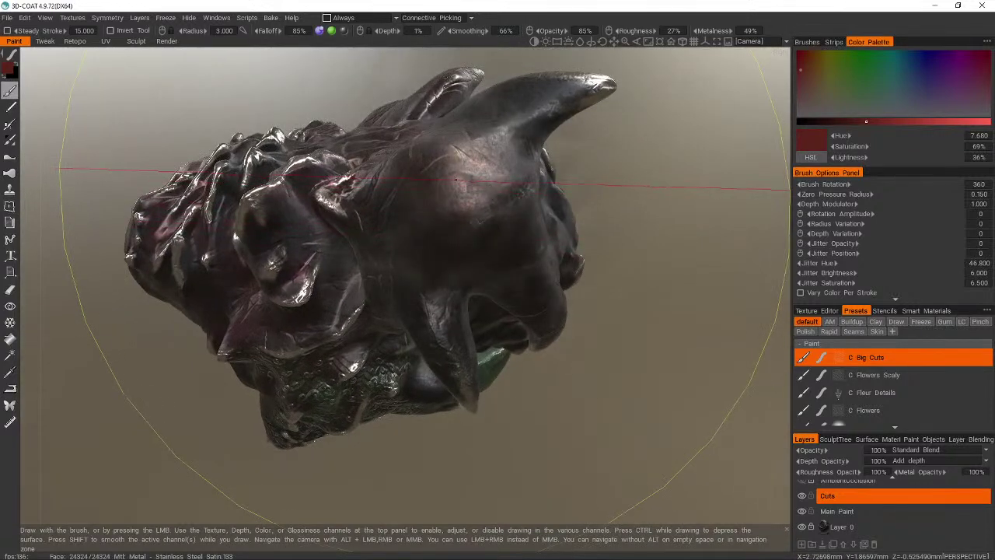
pyautogui.click(455, 180)
pyautogui.moveTo(529, 380); pyautogui.dragTo(537, 399)
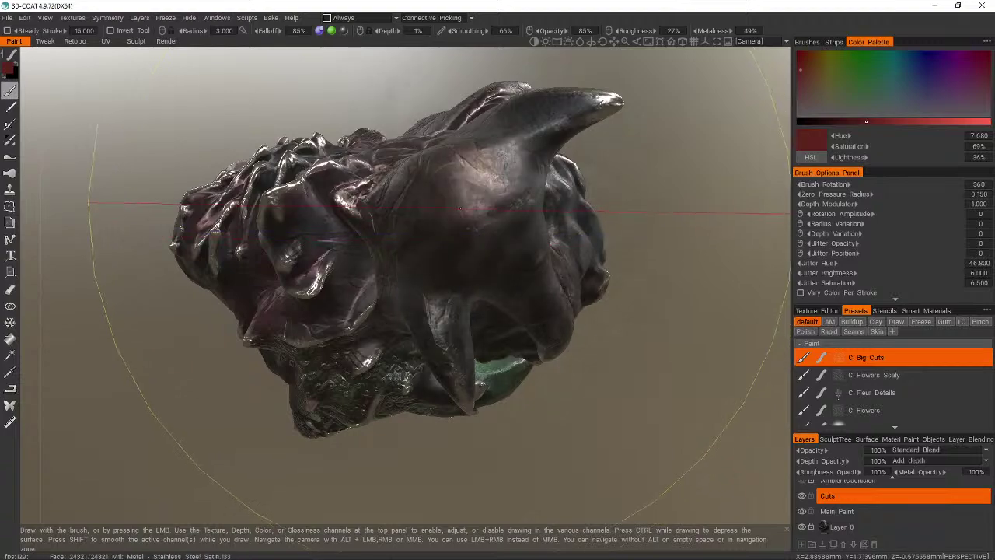
pyautogui.keyDown('alt'); pyautogui.moveTo(461, 208); pyautogui.dragTo(639, 309); pyautogui.keyUp('alt')
pyautogui.moveTo(547, 367)
pyautogui.mouseDown()
pyautogui.moveTo(553, 352)
pyautogui.moveTo(613, 333)
pyautogui.moveTo(599, 361)
pyautogui.moveTo(613, 330)
pyautogui.mouseUp()
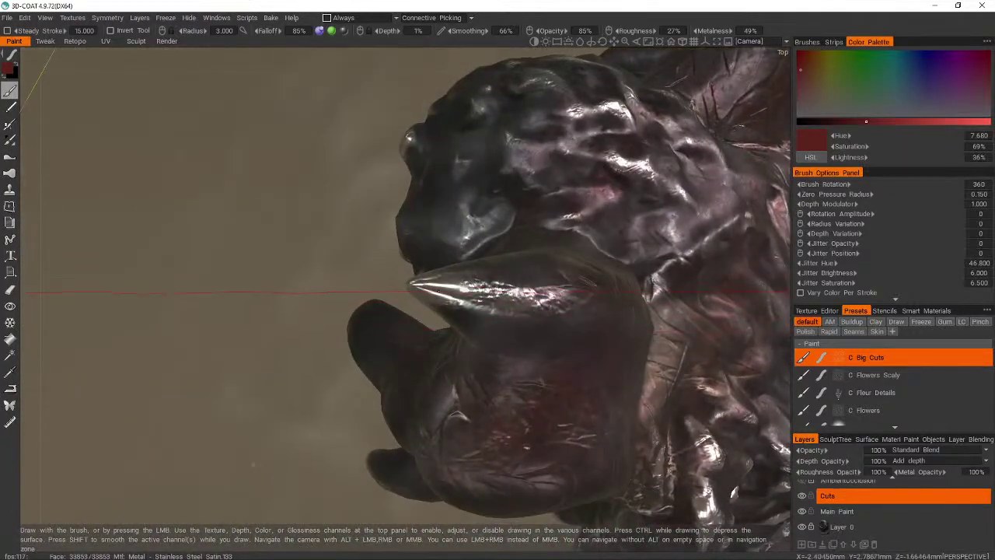
# - Continue the dark red cuts around the lobe undersides and over the spiky ridges along the creature's sides
pyautogui.keyDown('alt'); pyautogui.moveTo(537, 441); pyautogui.dragTo(582, 429); pyautogui.keyUp('alt')
pyautogui.keyDown('alt'); pyautogui.moveTo(504, 331); pyautogui.dragTo(513, 265); pyautogui.keyUp('alt')
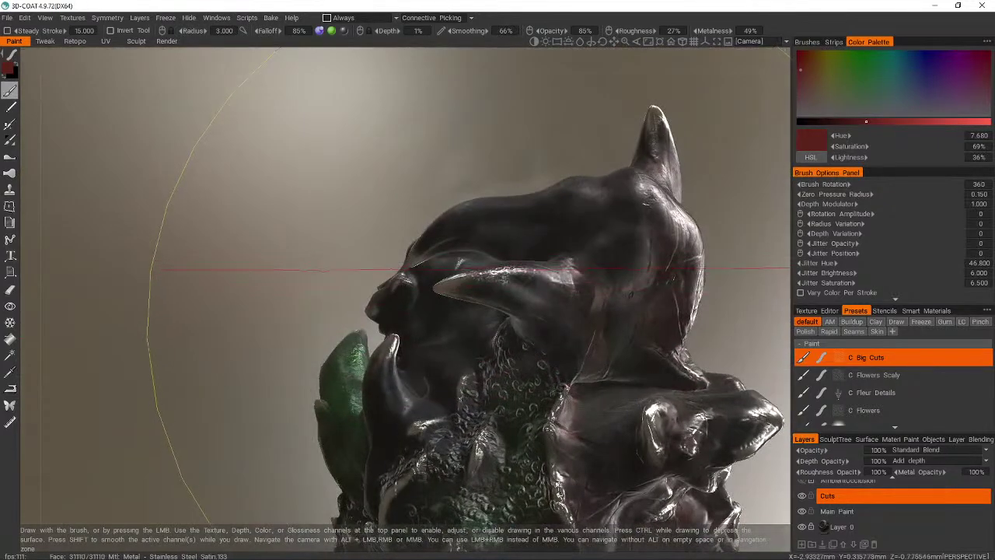
pyautogui.keyDown('alt'); pyautogui.moveTo(513, 265); pyautogui.dragTo(495, 246, button='right'); pyautogui.keyUp('alt')
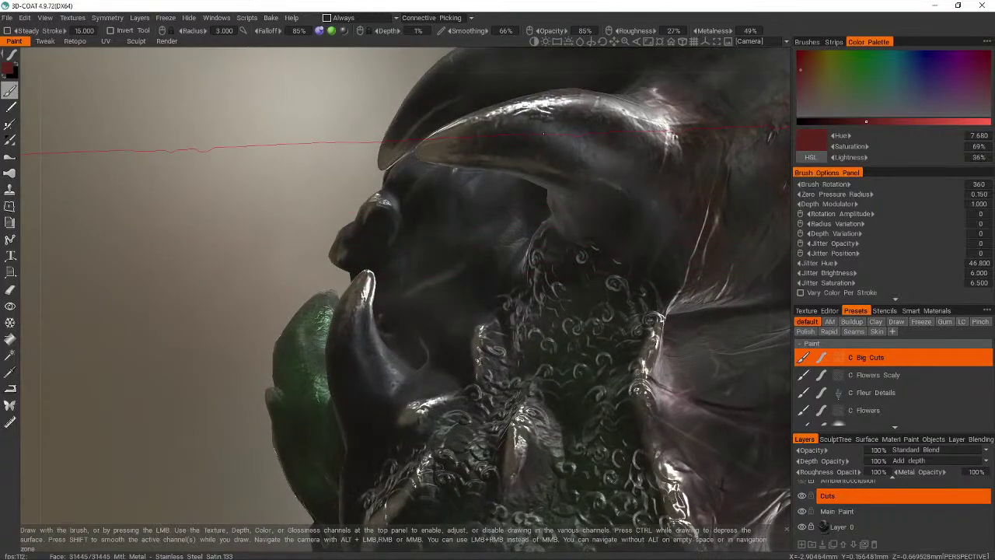
pyautogui.keyDown('alt'); pyautogui.moveTo(549, 217); pyautogui.dragTo(549, 287, button='right'); pyautogui.keyUp('alt')
pyautogui.keyDown('alt'); pyautogui.moveTo(549, 287); pyautogui.dragTo(616, 359); pyautogui.keyUp('alt')
pyautogui.keyDown('alt'); pyautogui.moveTo(615, 359); pyautogui.dragTo(615, 360, button='right'); pyautogui.keyUp('alt')
pyautogui.keyDown('alt'); pyautogui.moveTo(616, 360); pyautogui.dragTo(616, 356); pyautogui.keyUp('alt')
pyautogui.keyDown('alt'); pyautogui.moveTo(616, 357); pyautogui.dragTo(615, 356, button='right'); pyautogui.keyUp('alt')
pyautogui.keyDown('alt'); pyautogui.moveTo(616, 357); pyautogui.dragTo(539, 241); pyautogui.keyUp('alt')
pyautogui.keyDown('alt'); pyautogui.moveTo(539, 236); pyautogui.dragTo(692, 373); pyautogui.keyUp('alt')
pyautogui.moveTo(546, 387); pyautogui.dragTo(453, 246)
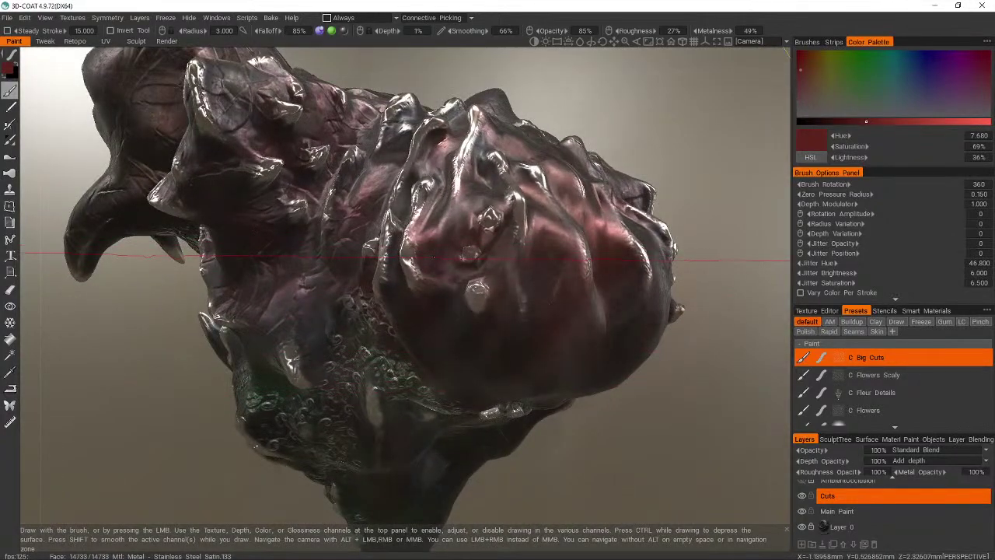
# - Paint dark red cuts over the bulbous front of the creature, undoing an unwanted stroke on its side
pyautogui.press('2')
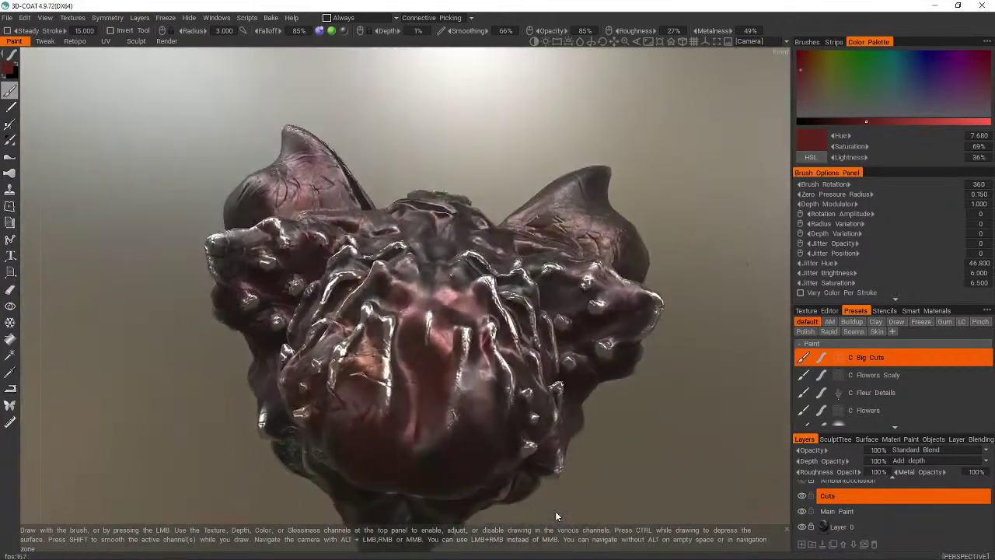
pyautogui.moveTo(555, 510)
pyautogui.mouseDown()
pyautogui.moveTo(653, 506)
pyautogui.moveTo(614, 420)
pyautogui.mouseUp()
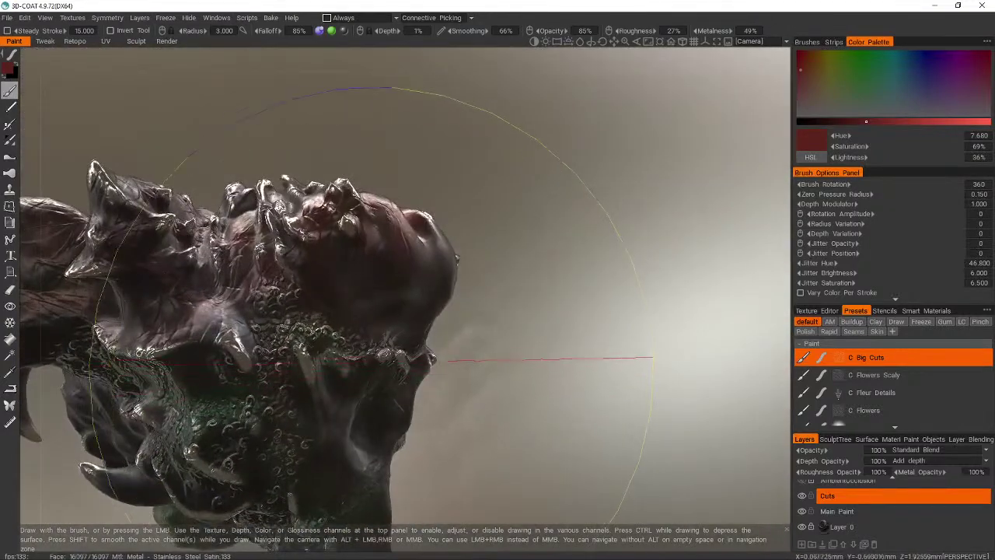
pyautogui.hotkey('ctrl', 'z')
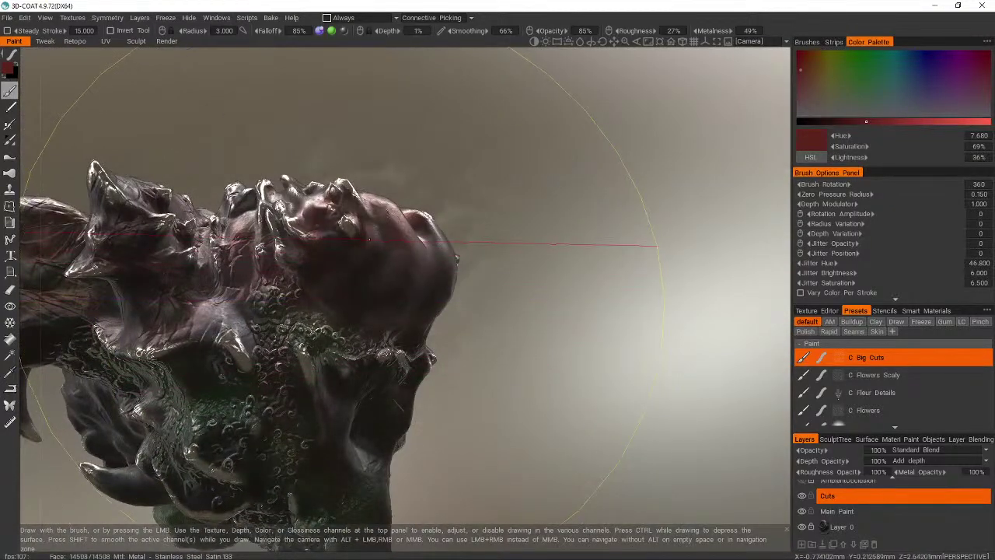
pyautogui.moveTo(556, 510)
pyautogui.mouseDown()
pyautogui.moveTo(488, 535)
pyautogui.moveTo(435, 494)
pyautogui.moveTo(346, 490)
pyautogui.mouseUp()
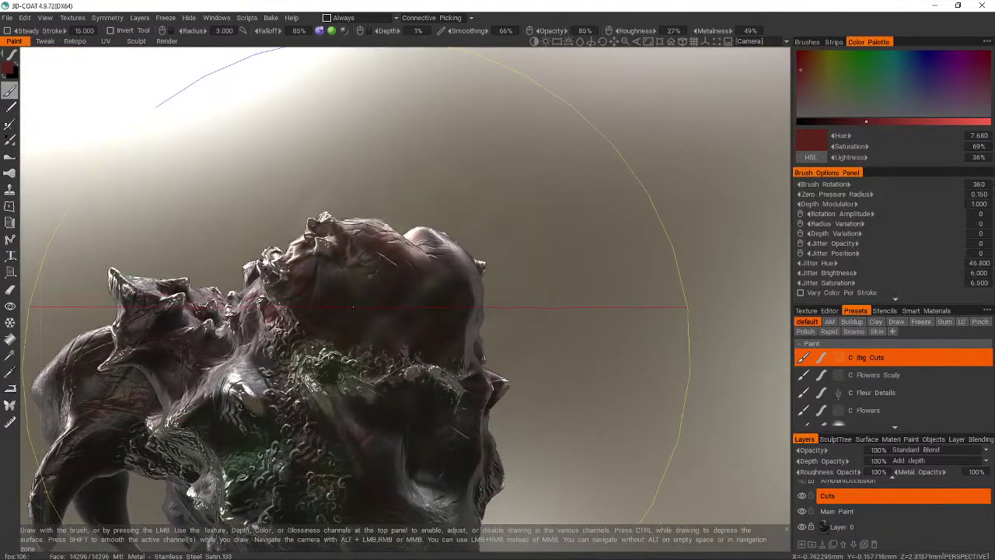
pyautogui.keyDown('alt'); pyautogui.moveTo(454, 467); pyautogui.dragTo(456, 292); pyautogui.keyUp('alt')
pyautogui.press('ctrl')
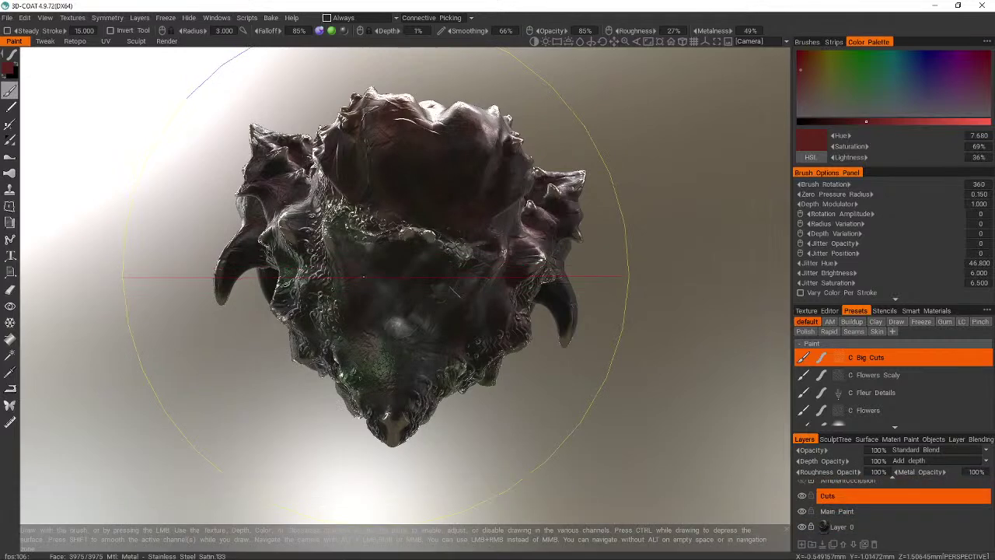
pyautogui.keyDown('alt'); pyautogui.moveTo(710, 161); pyautogui.dragTo(710, 173); pyautogui.keyUp('alt')
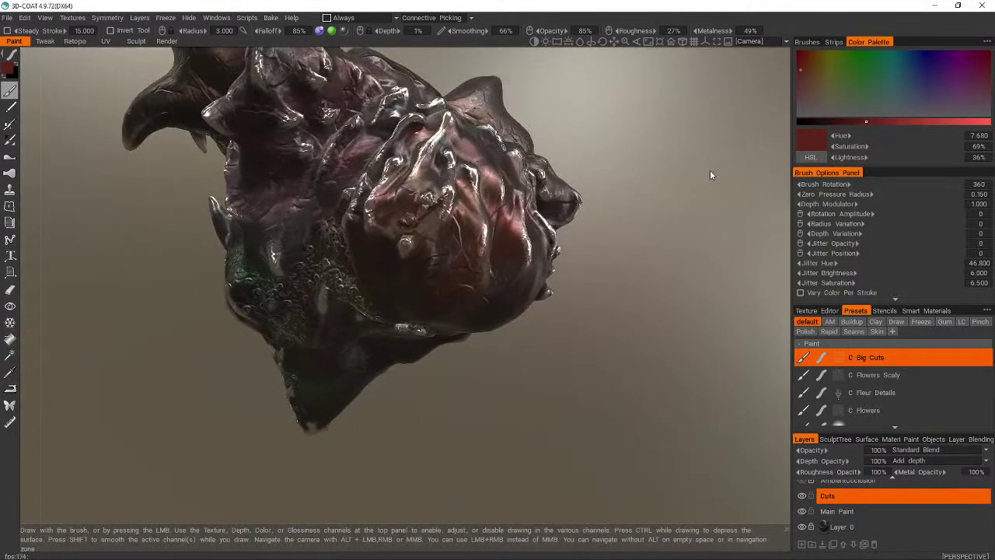
# - Switch to Discord and open the Arcen Games server's channel for watching the art stream
pyautogui.hotkey('alt', 'Tab')
pyautogui.hotkey('alt', 'Tab')
pyautogui.hotkey('alt', 'Tab')
pyautogui.hotkey('alt', 'Tab')
pyautogui.hotkey('alt', 'Tab')
pyautogui.hotkey('alt', 'Tab')
pyautogui.hotkey('alt', 'Tab')
pyautogui.hotkey('alt', 'Tab')
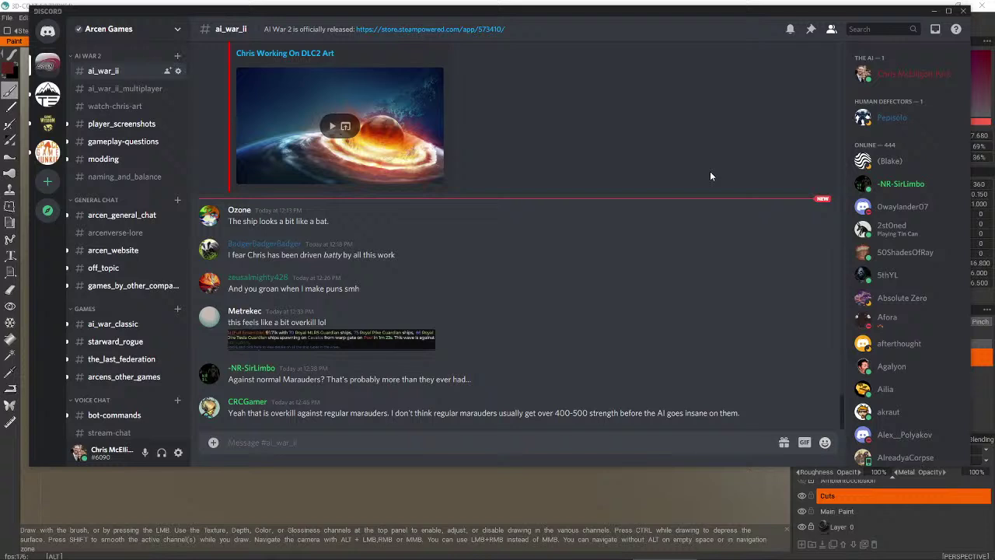
pyautogui.click(130, 106)
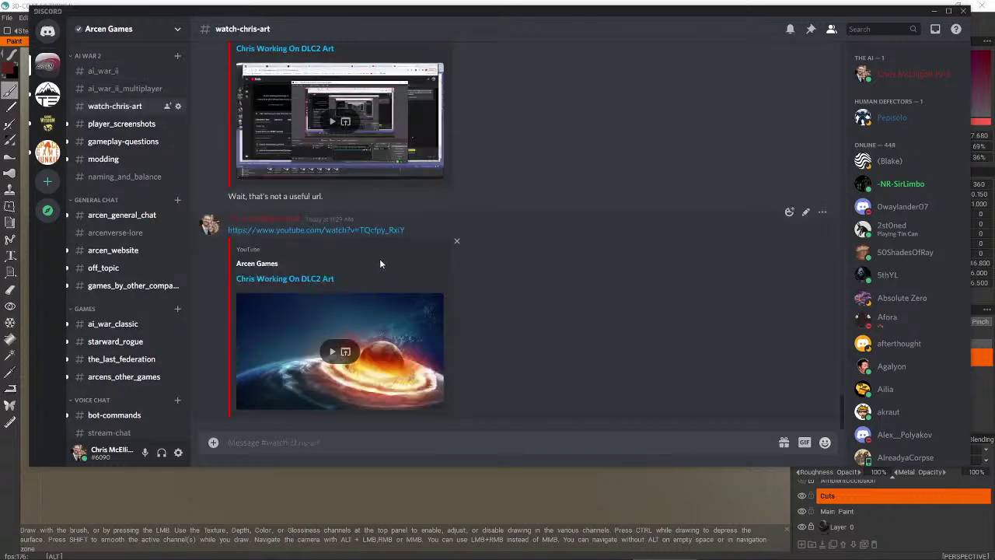
# - Check the Arcen Games videos page on YouTube in the browser and return to the Discord channel
pyautogui.hotkey('alt', 'Tab')
pyautogui.hotkey('alt', 'Tab')
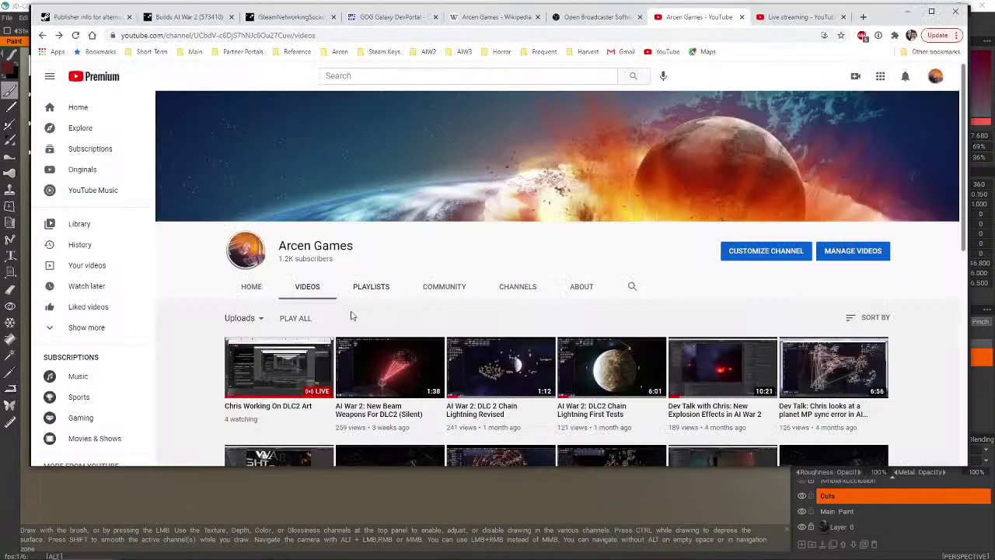
pyautogui.hotkey('alt', 'Tab')
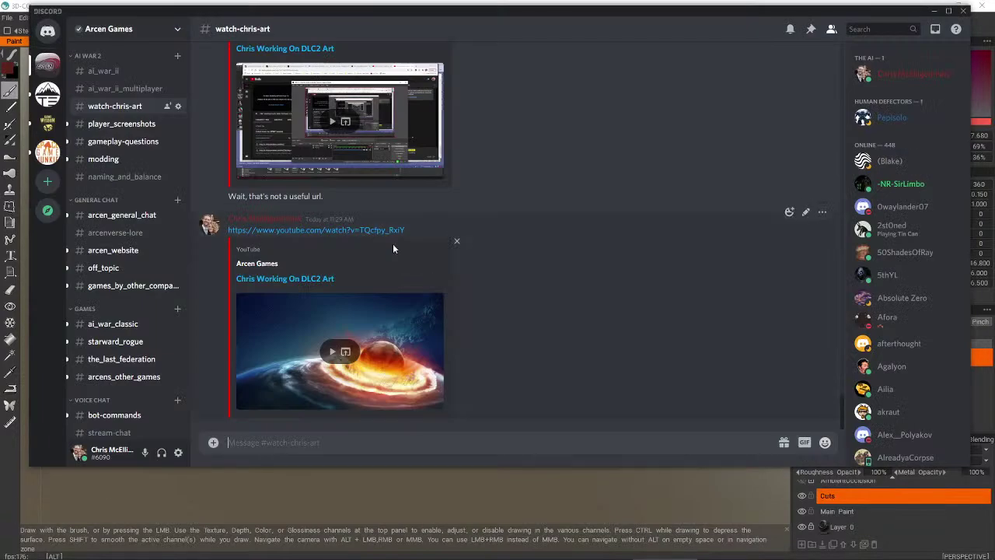
# - Return to 3D-Coat and add the current brush setup as a new preset
pyautogui.hotkey('alt', 'Tab')
pyautogui.press('Tab')
pyautogui.moveTo(516, 316); pyautogui.dragTo(516, 316)
pyautogui.rightClick(922, 359)
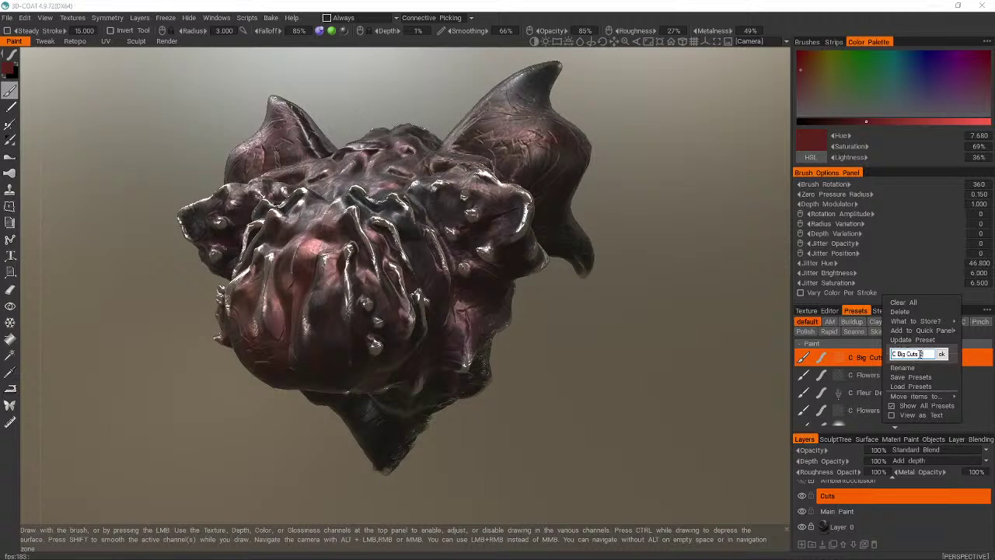
pyautogui.press('Return')
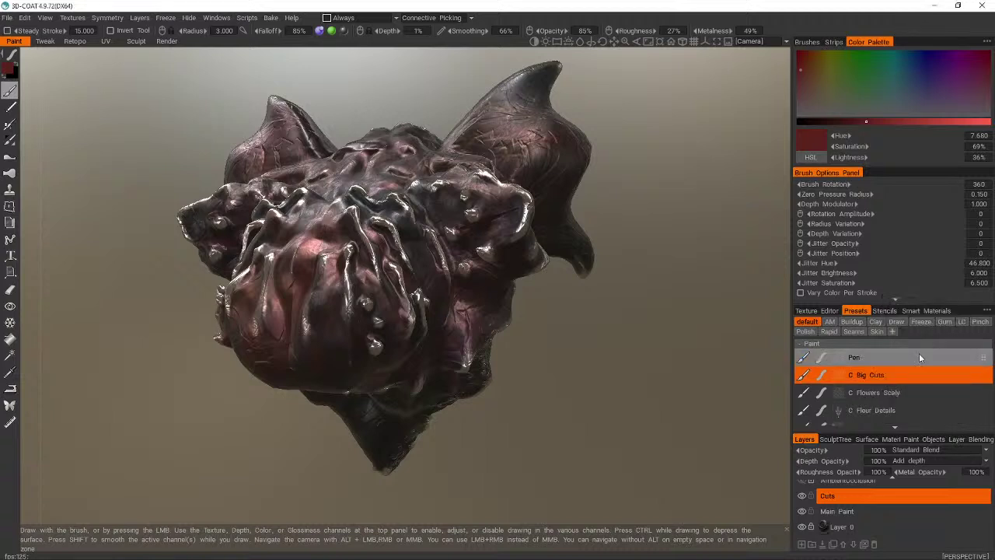
# - Rename the newly added Pen preset to C Big Cuts 2
pyautogui.click(898, 357)
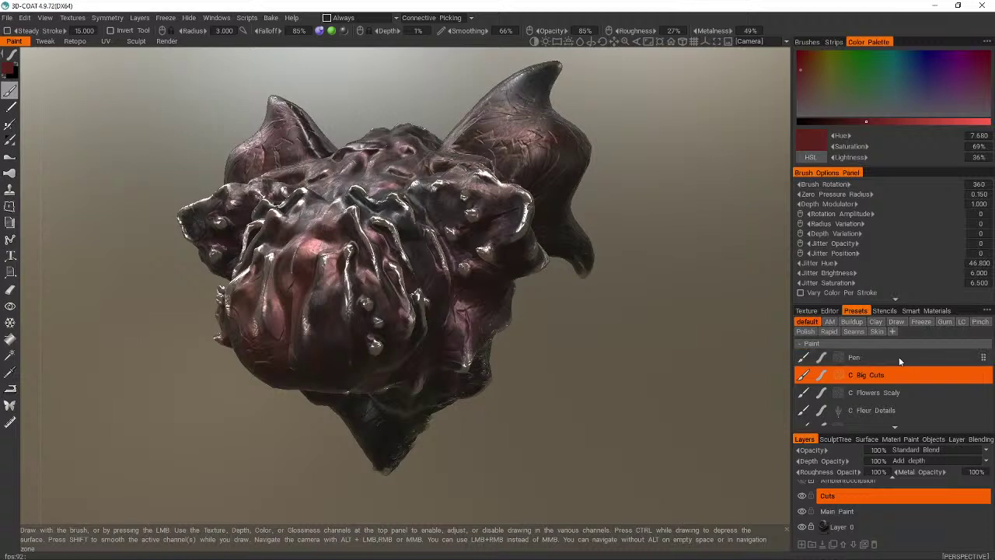
pyautogui.rightClick(899, 357)
pyautogui.click(905, 364)
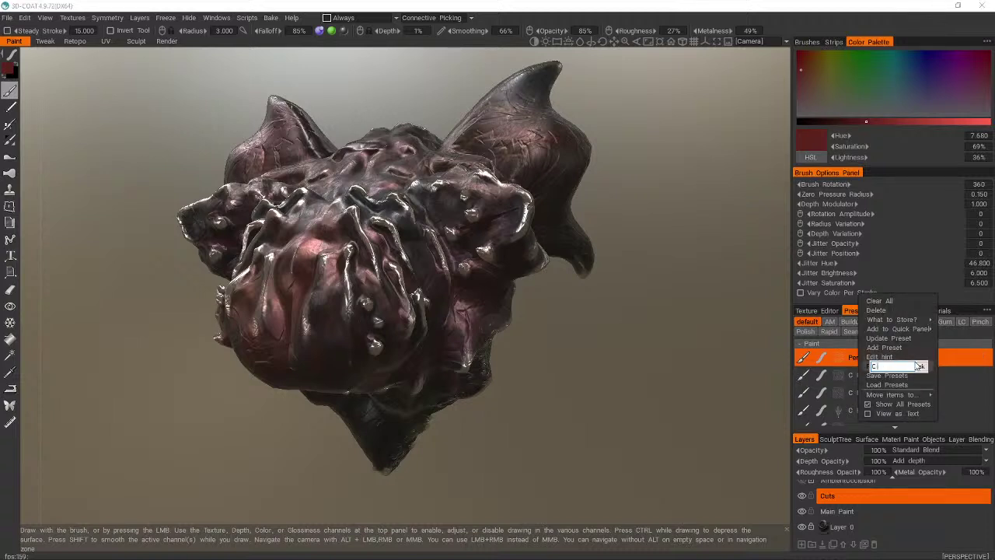
pyautogui.write('C Big Cuts 2')
pyautogui.press('Return')
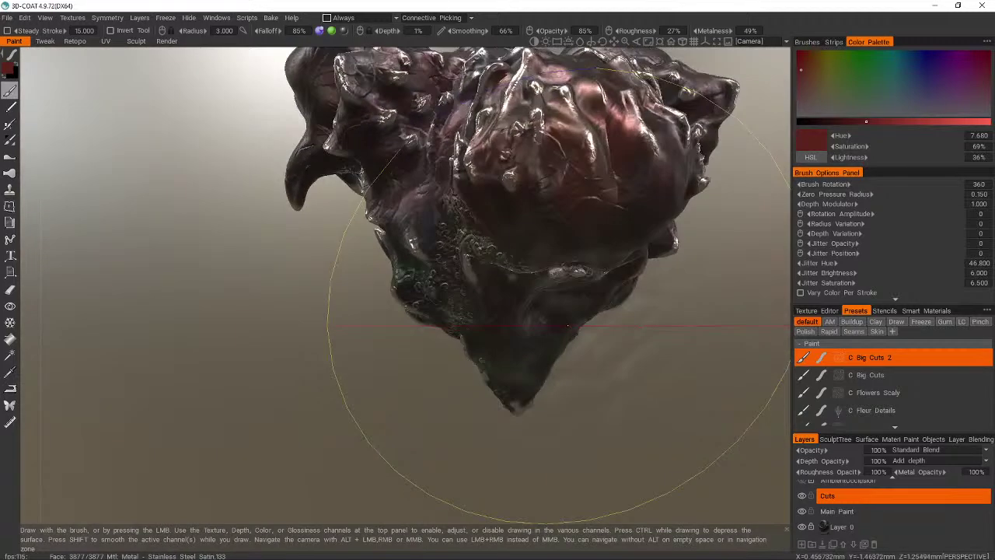
# - Start saving the scene under a new name and browse to AIWar2 Working > _DLC2Modeling > Z4_SpikyHorns
pyautogui.click(7, 17)
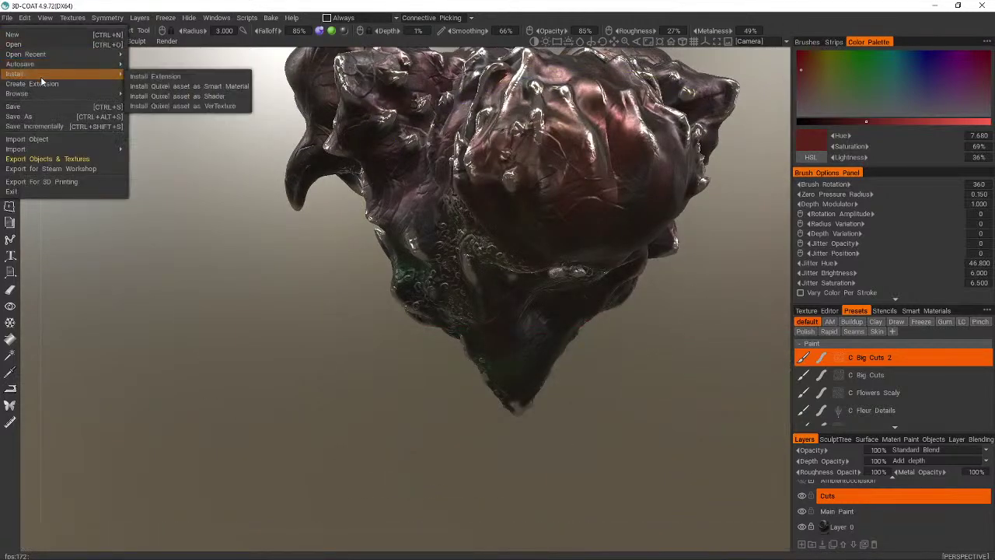
pyautogui.moveTo(42, 95)
pyautogui.click(43, 115)
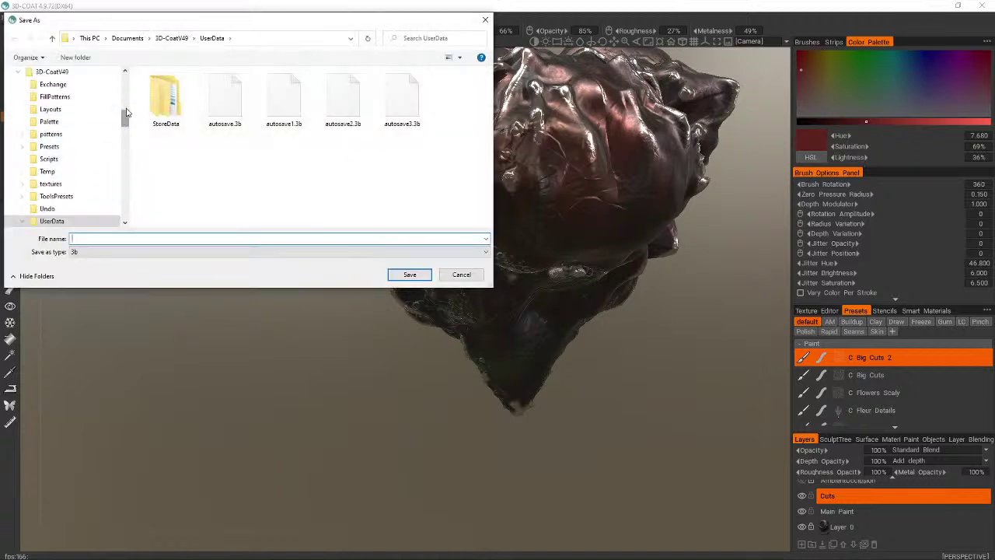
pyautogui.moveTo(128, 118); pyautogui.dragTo(130, 83)
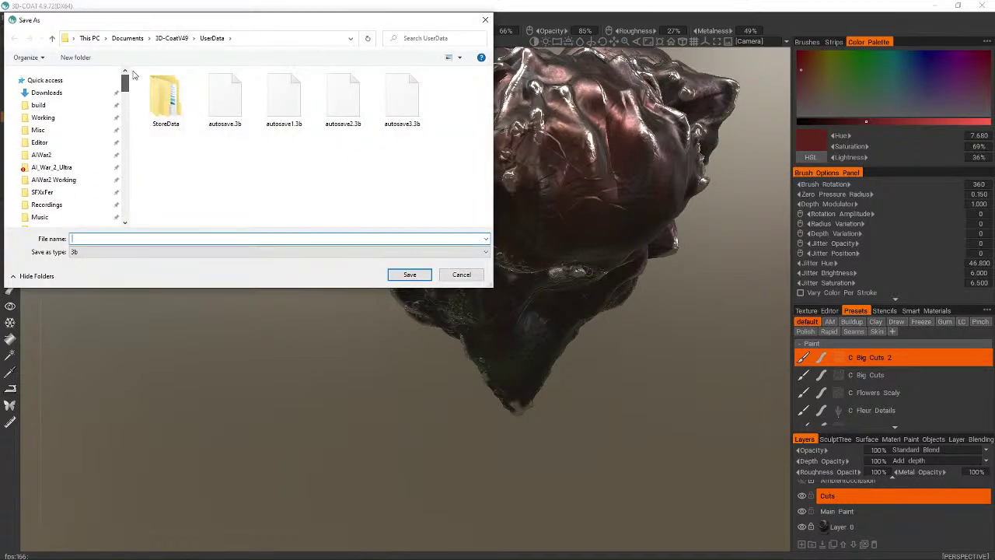
pyautogui.click(71, 182)
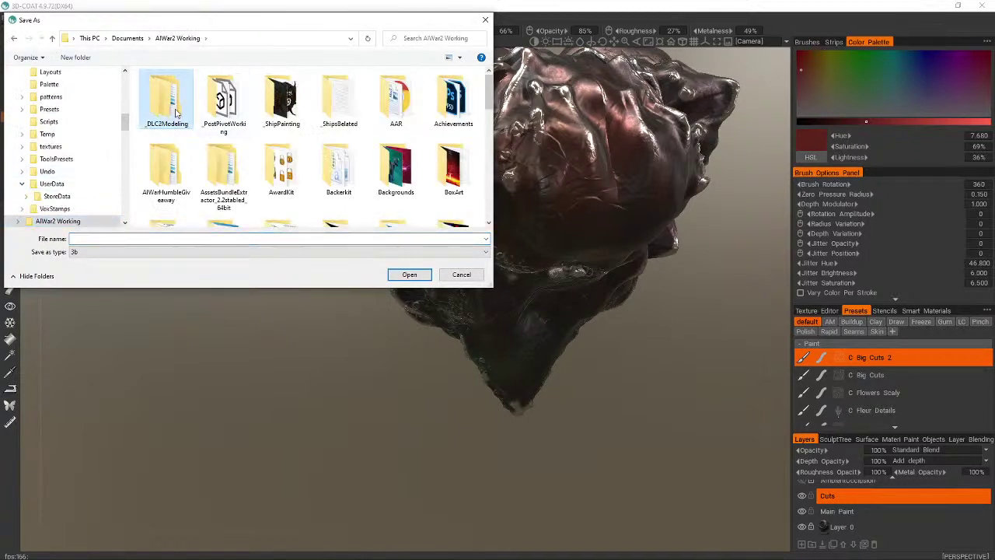
pyautogui.doubleClick(177, 115)
pyautogui.doubleClick(180, 110)
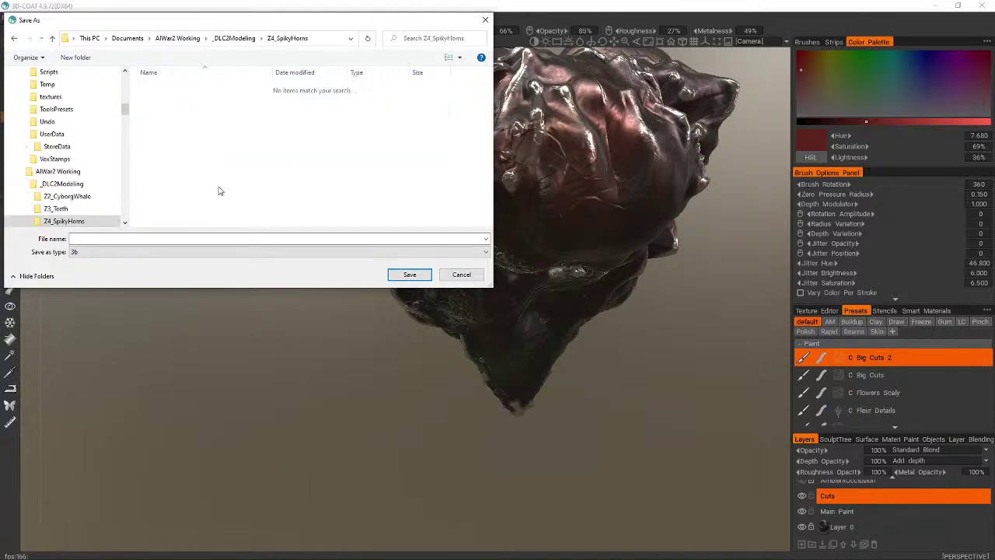
pyautogui.click(140, 251)
pyautogui.click(142, 238)
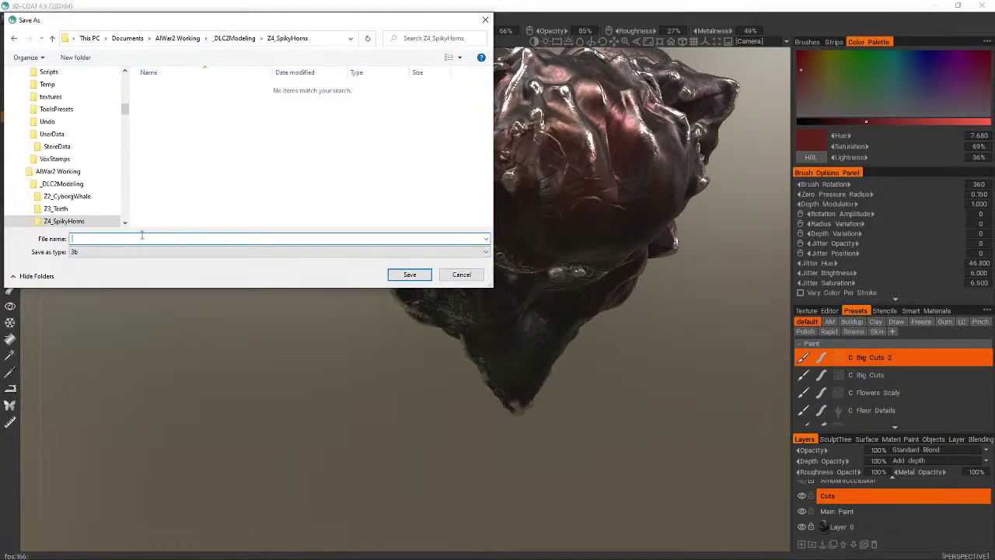
# - Check the naming of the SpikyHorns objects in the Unity project and return to the 3D-Coat save dialog
pyautogui.hotkey('alt', 'Tab')
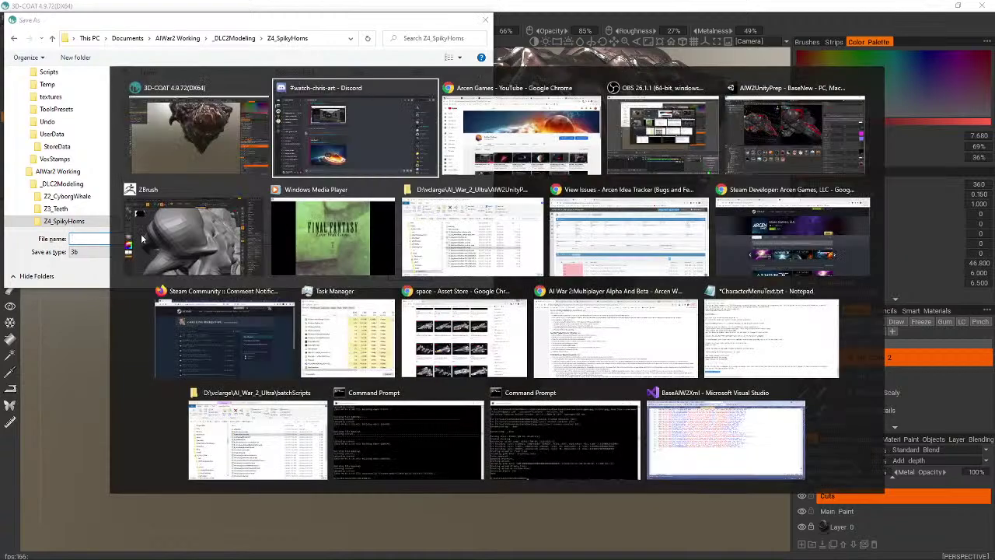
pyautogui.hotkey('alt', 'Tab')
pyautogui.hotkey('alt', 'Tab')
pyautogui.hotkey('alt', 'Tab')
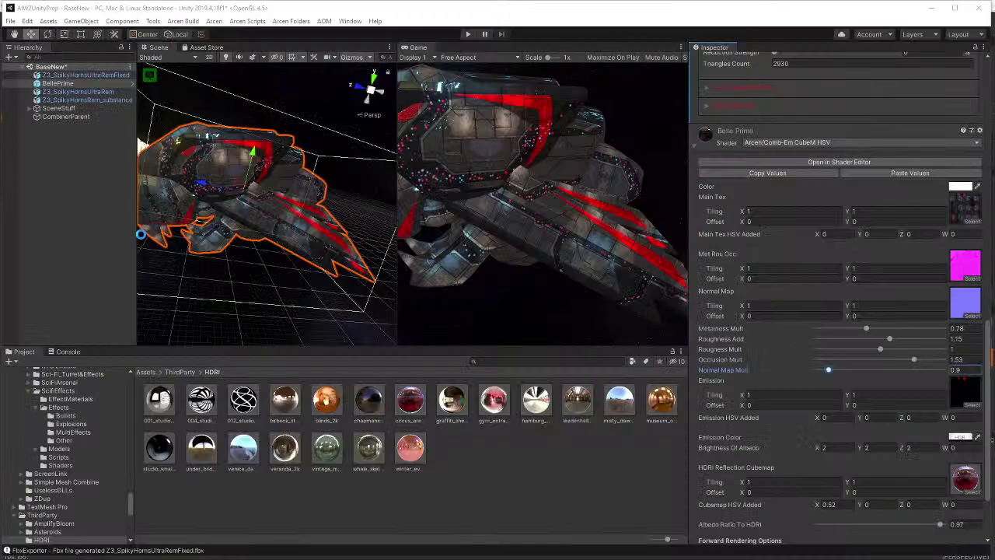
pyautogui.scroll(4, 76, 436)
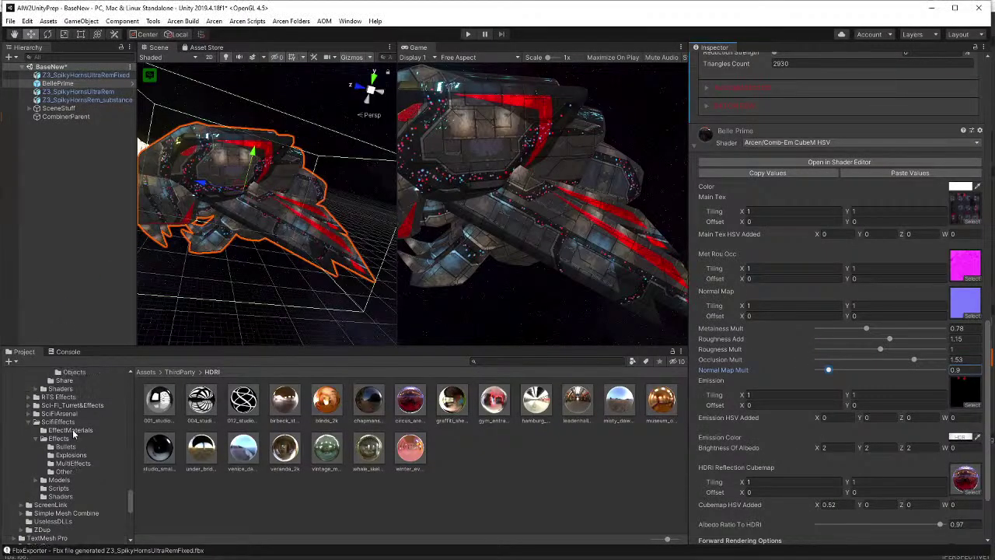
pyautogui.click(74, 77)
pyautogui.hotkey('alt', 'Tab')
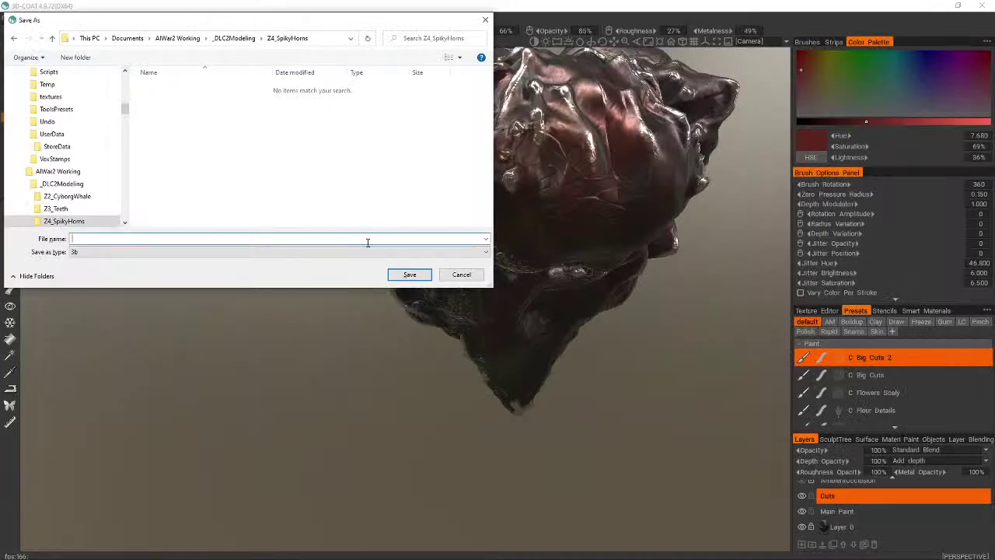
# - Save the scene as Z3_SpikyHornsRemPaint in 3b format
pyautogui.write('Z3_SpikyH')
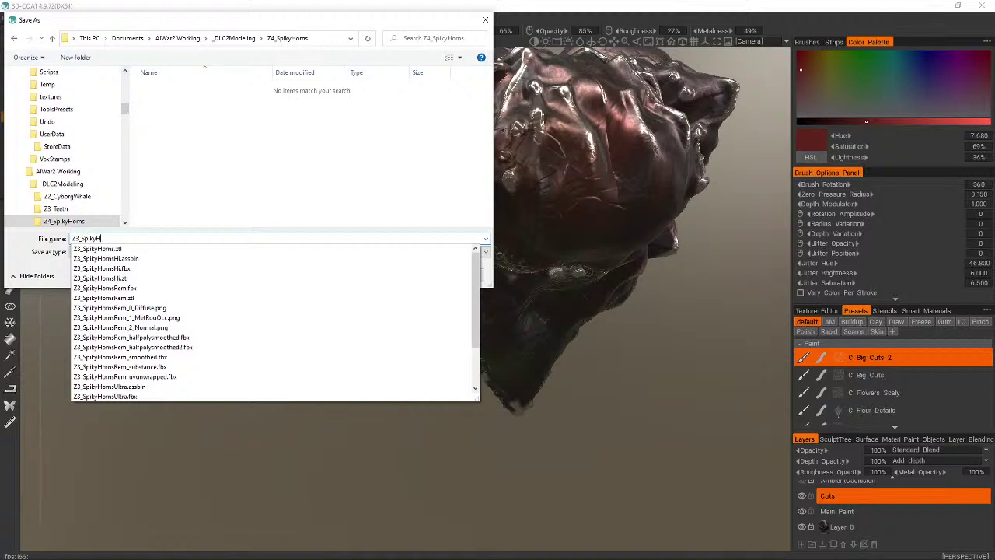
pyautogui.write('ornsRemPai')
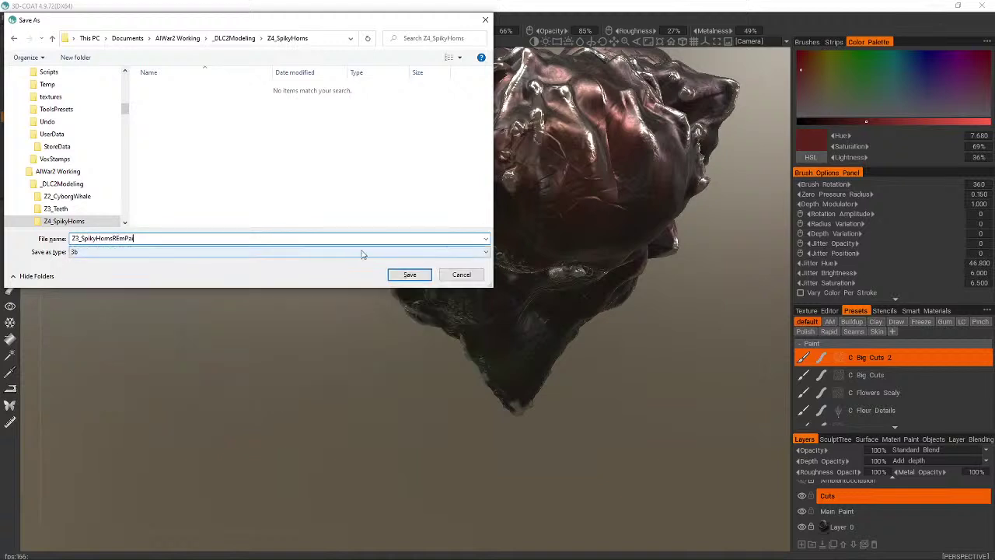
pyautogui.press('BackSpace')
pyautogui.press('BackSpace')
pyautogui.press('BackSpace')
pyautogui.press('BackSpace')
pyautogui.write('m')
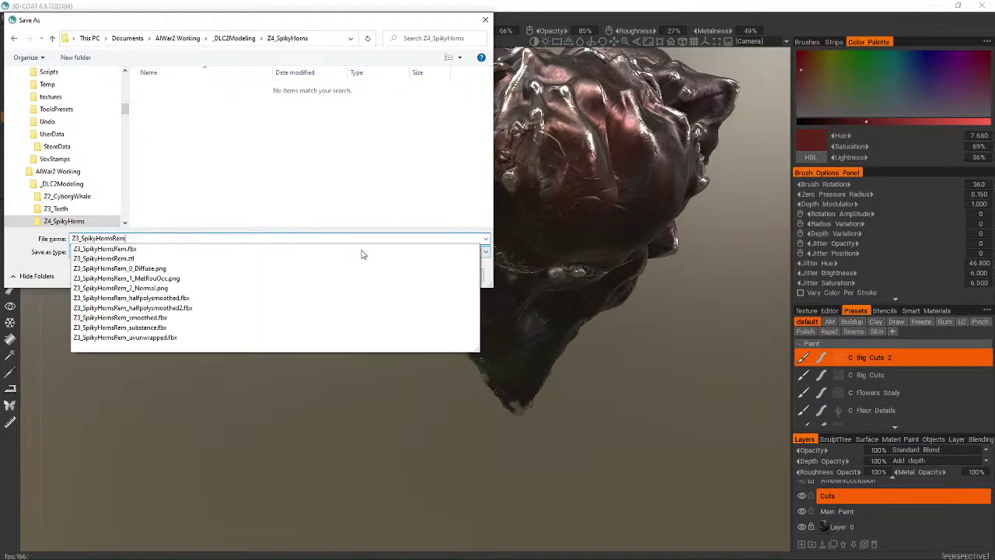
pyautogui.write('Paint')
pyautogui.press('Return')
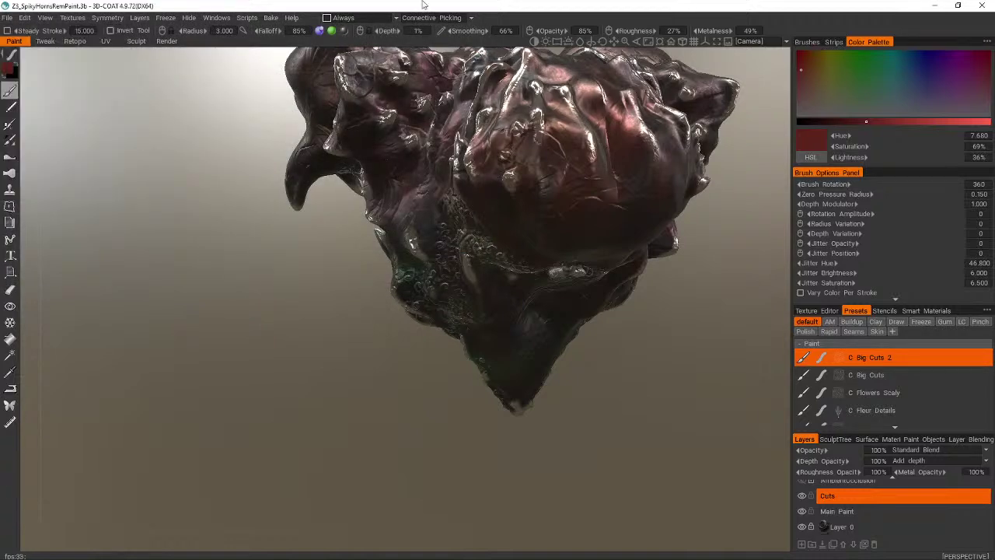
# - Select the C Flowers preset and the Main Paint layer, and try textured strokes on the green lobe, using 2% depth
pyautogui.moveTo(515, 166)
pyautogui.keyDown('alt'); pyautogui.mouseDown()
pyautogui.moveTo(606, 287)
pyautogui.moveTo(566, 277)
pyautogui.moveTo(593, 289)
pyautogui.moveTo(648, 238)
pyautogui.mouseUp(); pyautogui.keyUp('alt')
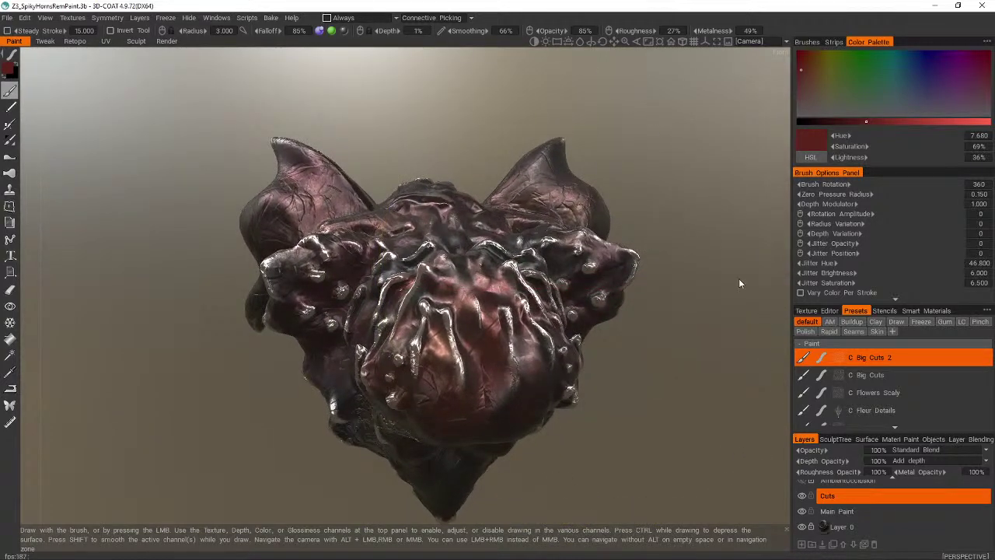
pyautogui.scroll(-2, 953, 388)
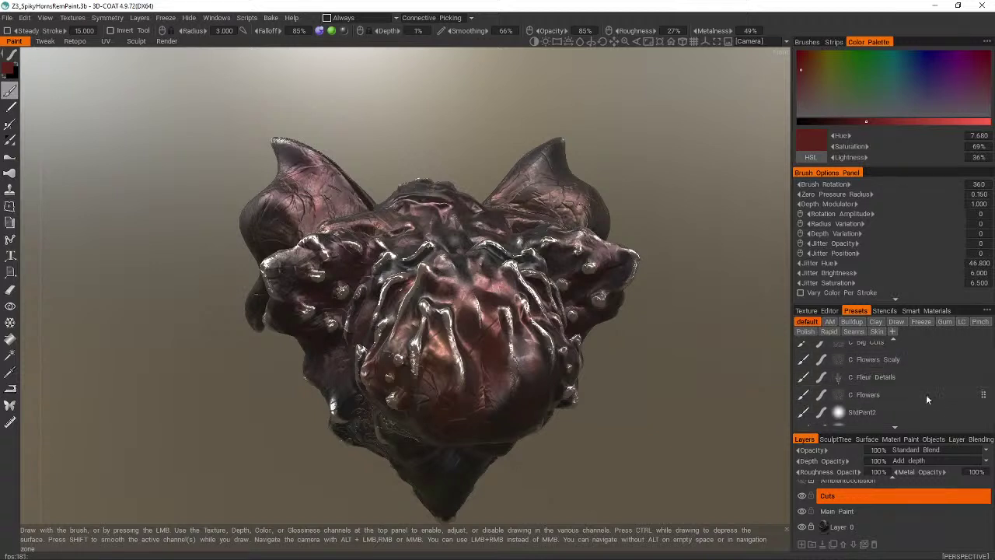
pyautogui.click(873, 396)
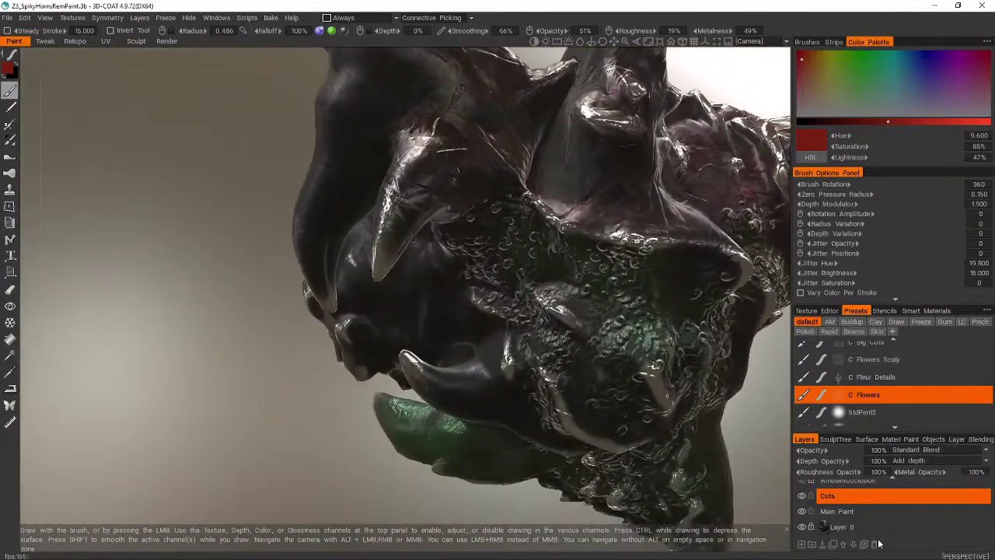
pyautogui.click(849, 511)
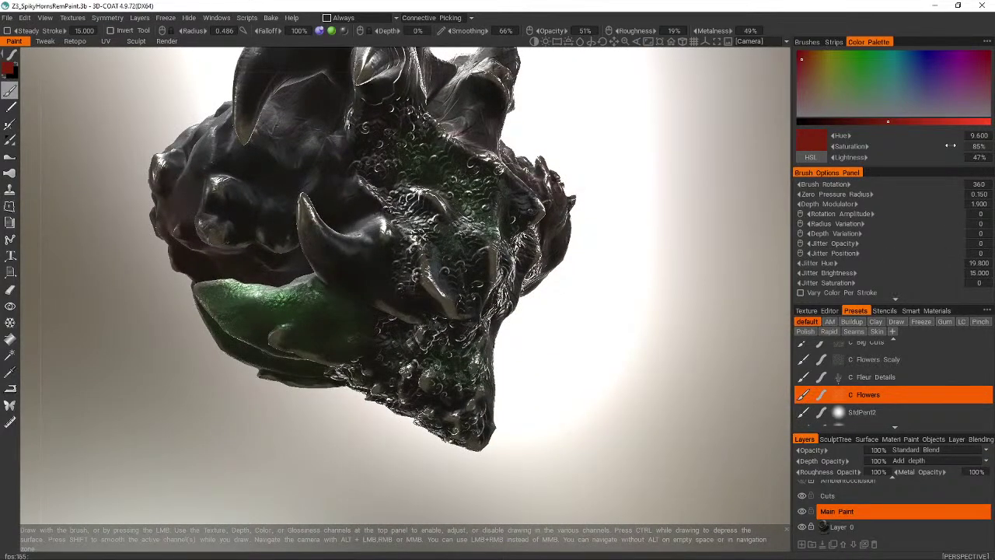
pyautogui.moveTo(626, 284)
pyautogui.mouseDown()
pyautogui.moveTo(633, 256)
pyautogui.moveTo(750, 261)
pyautogui.mouseUp()
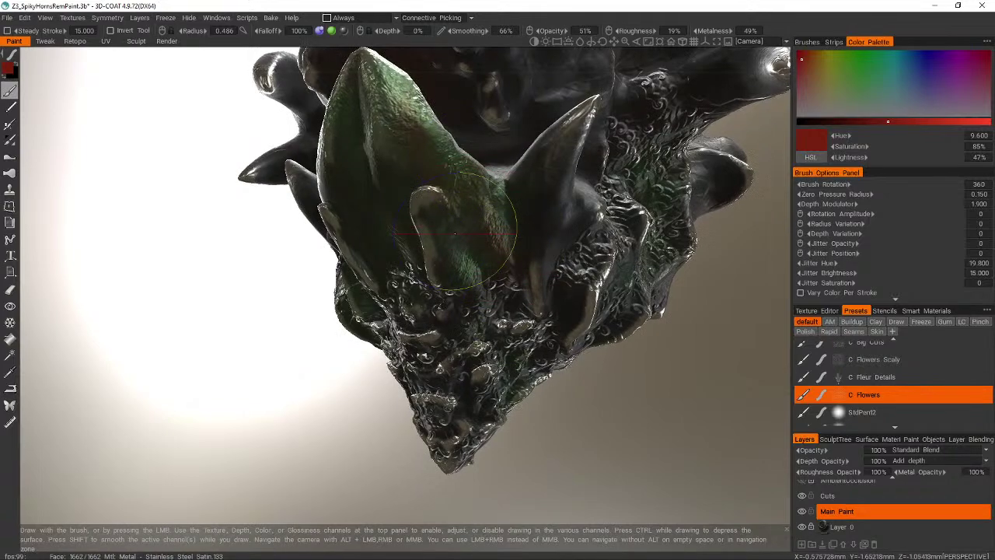
pyautogui.moveTo(484, 233)
pyautogui.keyDown('alt'); pyautogui.mouseDown()
pyautogui.moveTo(560, 225)
pyautogui.moveTo(668, 169)
pyautogui.mouseUp(); pyautogui.keyUp('alt')
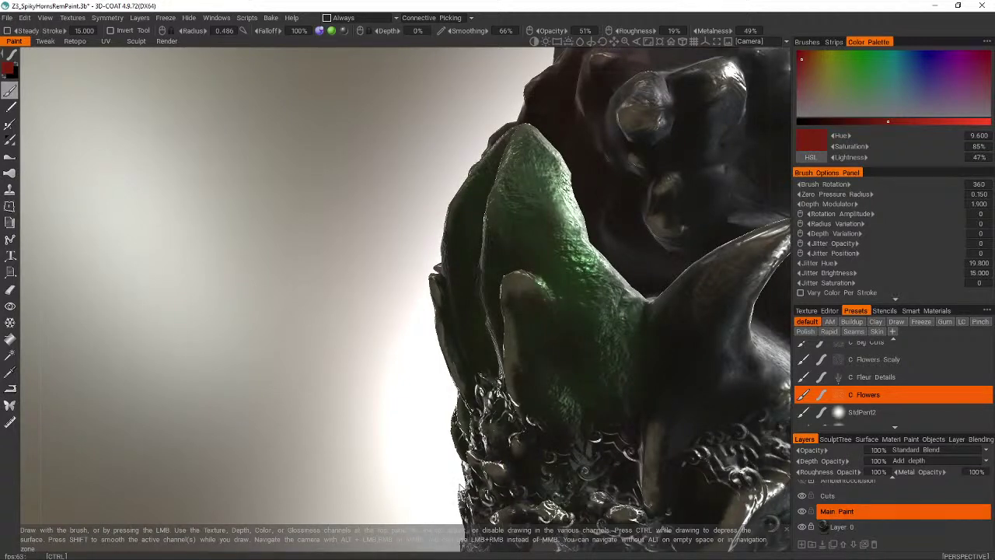
pyautogui.moveTo(459, 486)
pyautogui.mouseDown()
pyautogui.moveTo(514, 412)
pyautogui.moveTo(429, 48)
pyautogui.mouseUp()
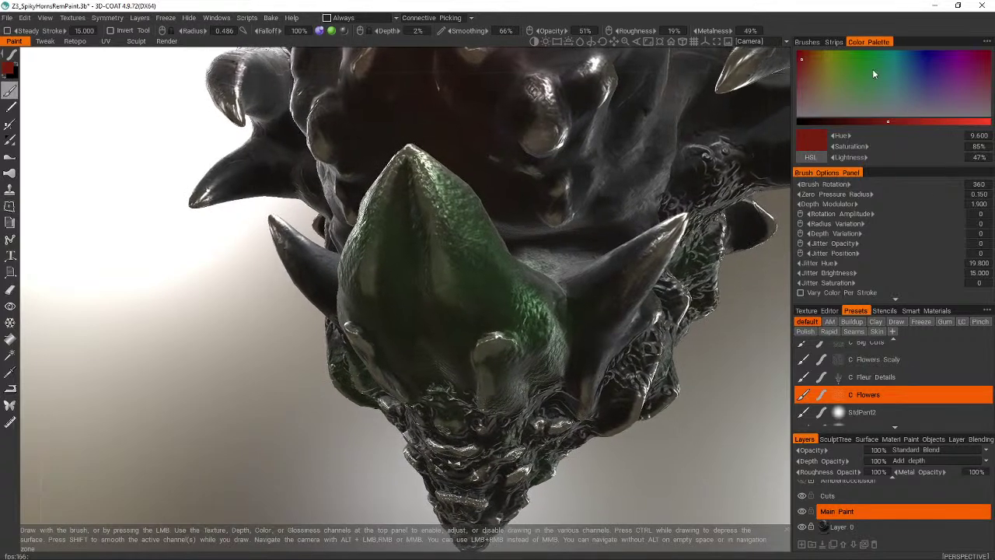
# - Set the paint colour to dark green (hue 130, saturation 49%, lightness 30%) and paint the green lobe with the first soft round brush
pyautogui.click(866, 82)
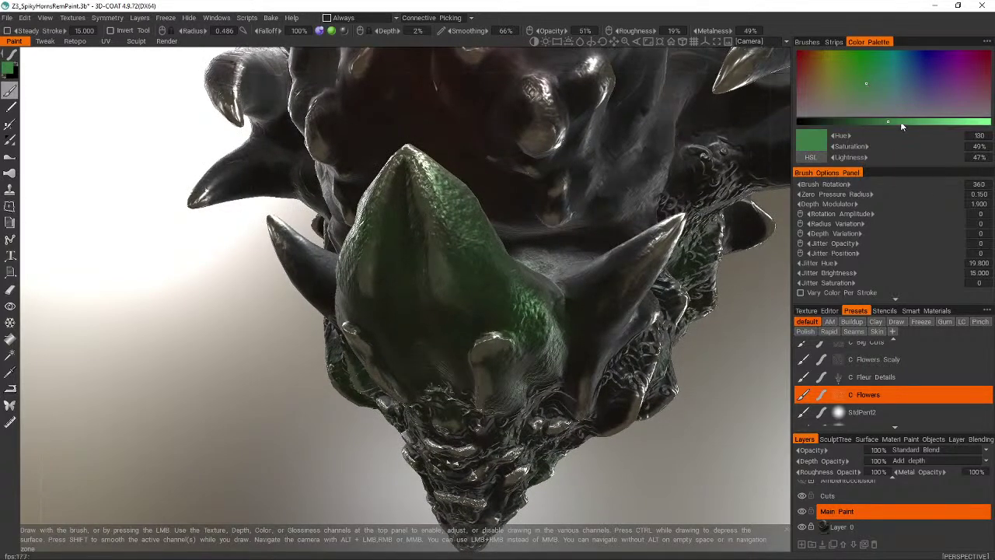
pyautogui.click(856, 121)
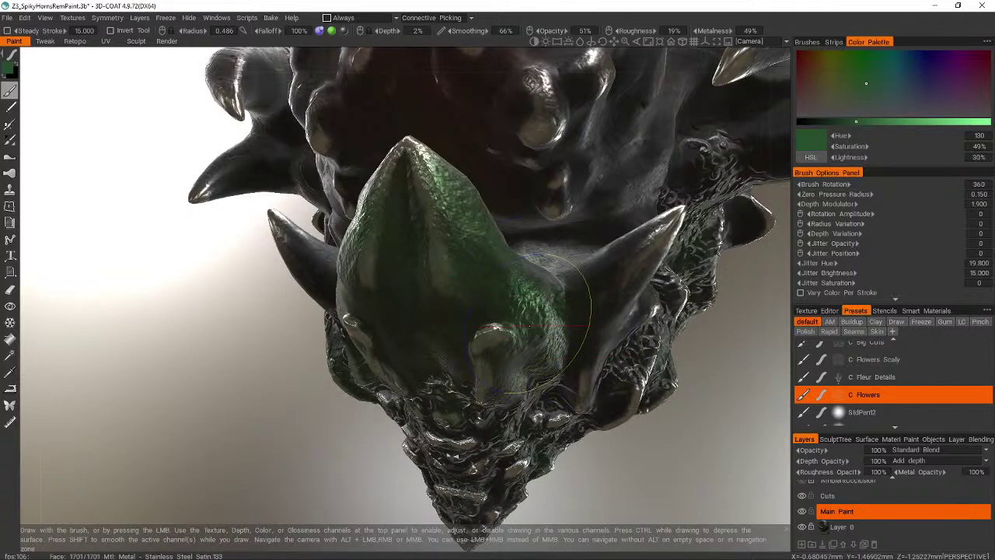
pyautogui.keyDown('alt'); pyautogui.moveTo(530, 325); pyautogui.dragTo(530, 326); pyautogui.keyUp('alt')
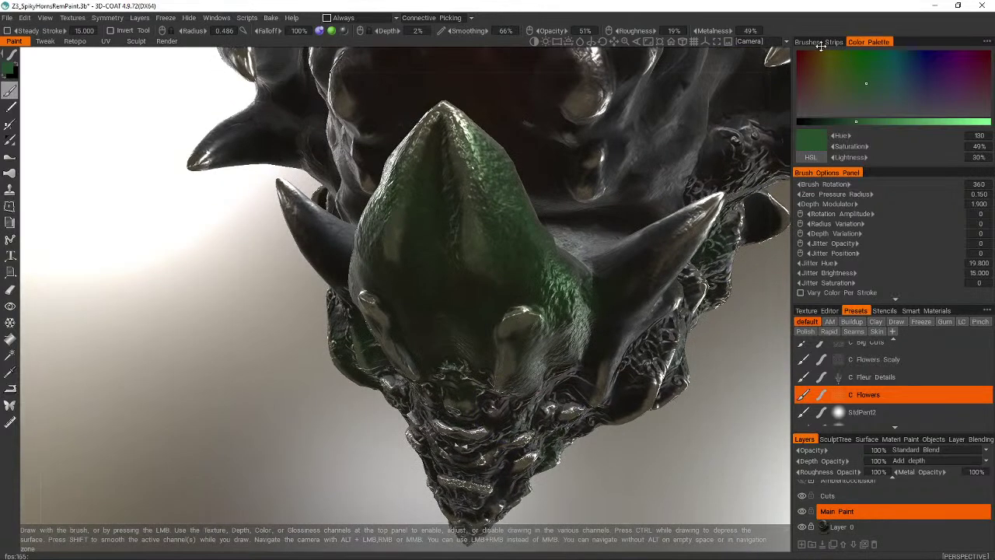
pyautogui.click(807, 41)
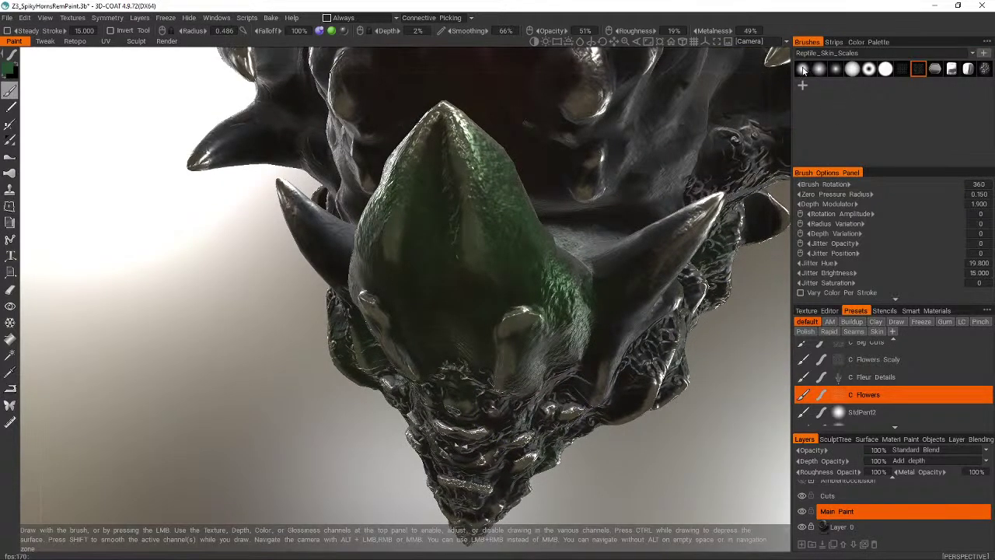
pyautogui.click(803, 70)
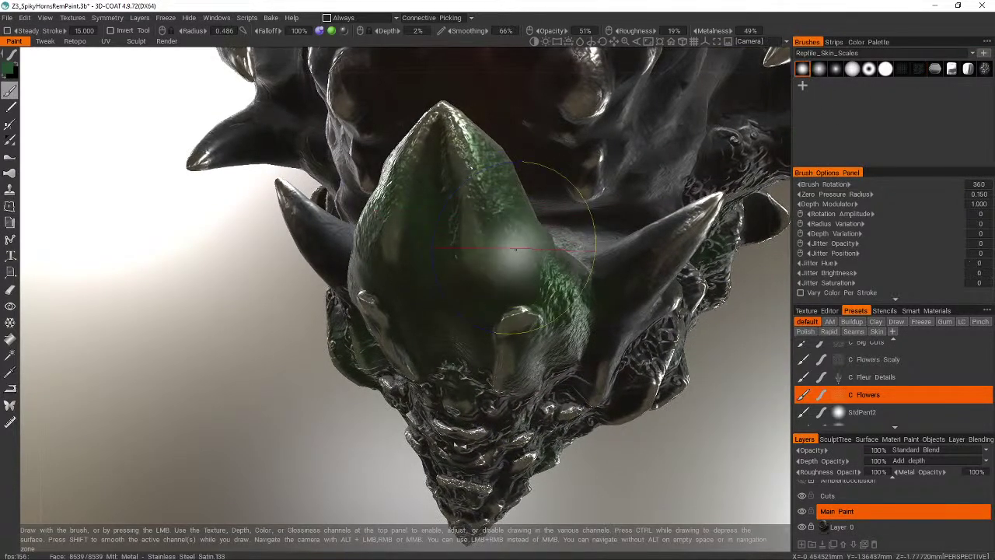
pyautogui.moveTo(566, 287)
pyautogui.mouseDown()
pyautogui.moveTo(516, 247)
pyautogui.moveTo(499, 254)
pyautogui.moveTo(509, 266)
pyautogui.moveTo(486, 259)
pyautogui.moveTo(417, 198)
pyautogui.mouseUp()
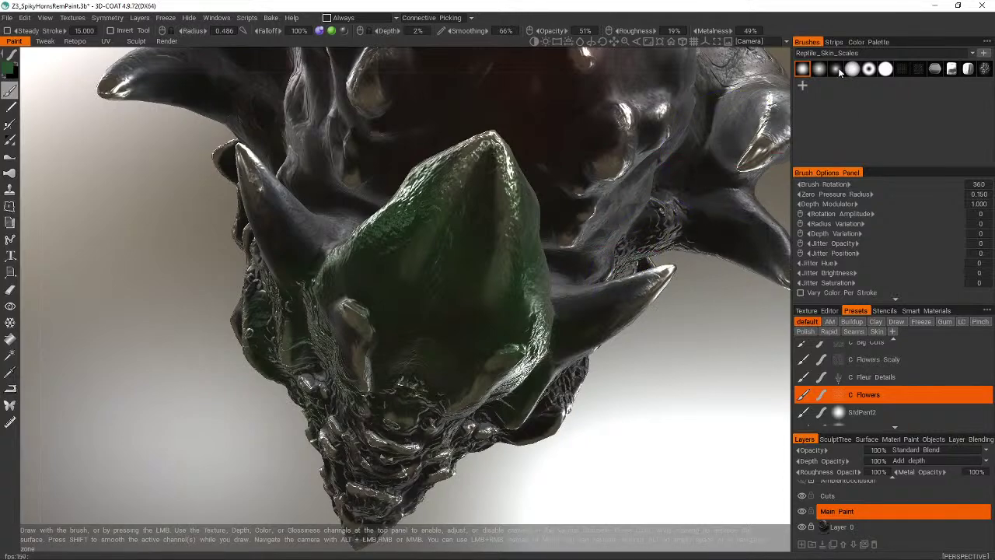
# - Paint dark green over the curled detail below the lobe with the small-centred soft brush, and reduce the brush opacity to 40%
pyautogui.click(837, 69)
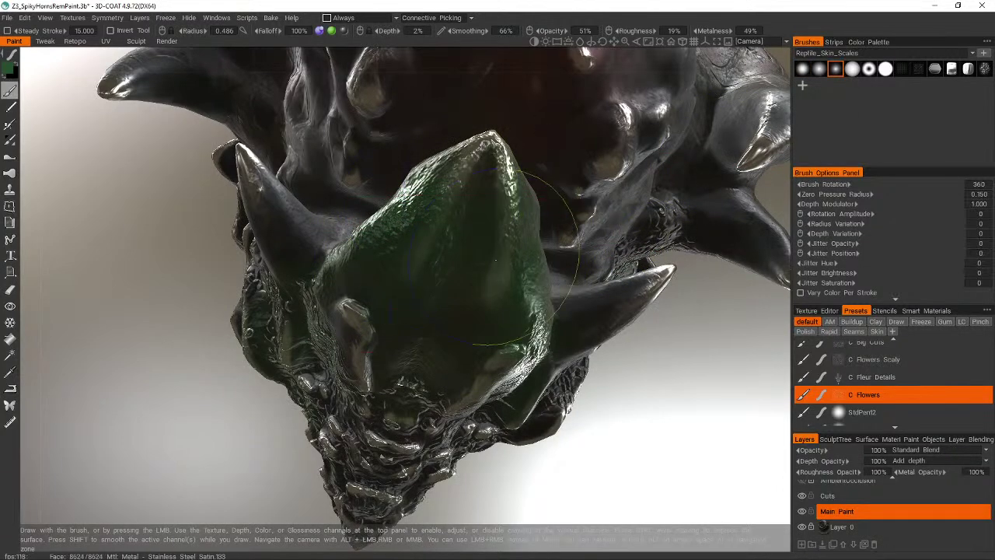
pyautogui.moveTo(542, 374)
pyautogui.keyDown('alt'); pyautogui.mouseDown()
pyautogui.moveTo(596, 431)
pyautogui.moveTo(495, 319)
pyautogui.moveTo(544, 358)
pyautogui.moveTo(436, 330)
pyautogui.moveTo(480, 373)
pyautogui.moveTo(579, 354)
pyautogui.moveTo(583, 223)
pyautogui.moveTo(590, 236)
pyautogui.moveTo(562, 284)
pyautogui.moveTo(545, 187)
pyautogui.mouseUp(); pyautogui.keyUp('alt')
pyautogui.scroll(4, 587, 214)
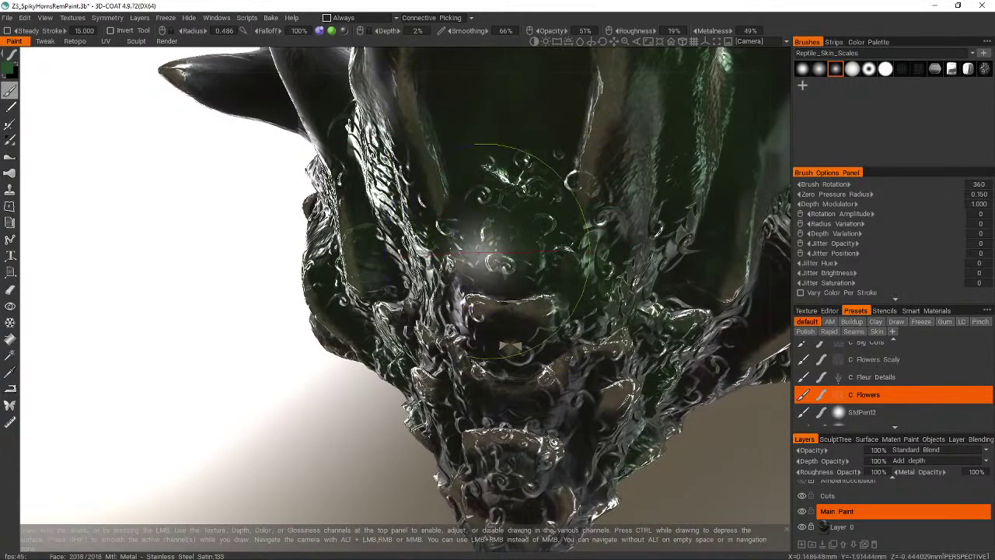
pyautogui.moveTo(562, 31); pyautogui.dragTo(551, 30)
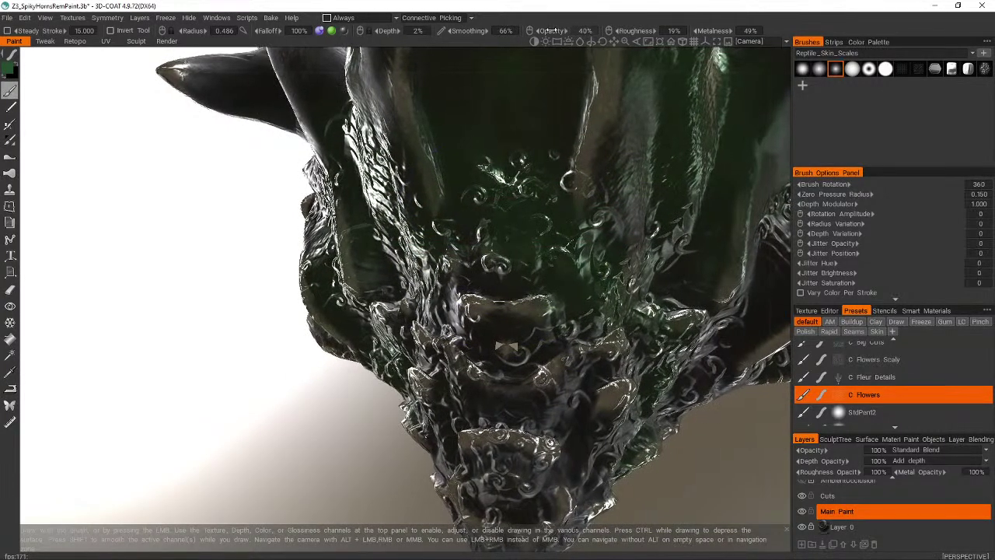
# - Reduce the brush opacity to 17% and paint a faint dark green over the curled detail around the pointed tip
pyautogui.keyDown('alt'); pyautogui.moveTo(548, 260); pyautogui.dragTo(509, 225); pyautogui.keyUp('alt')
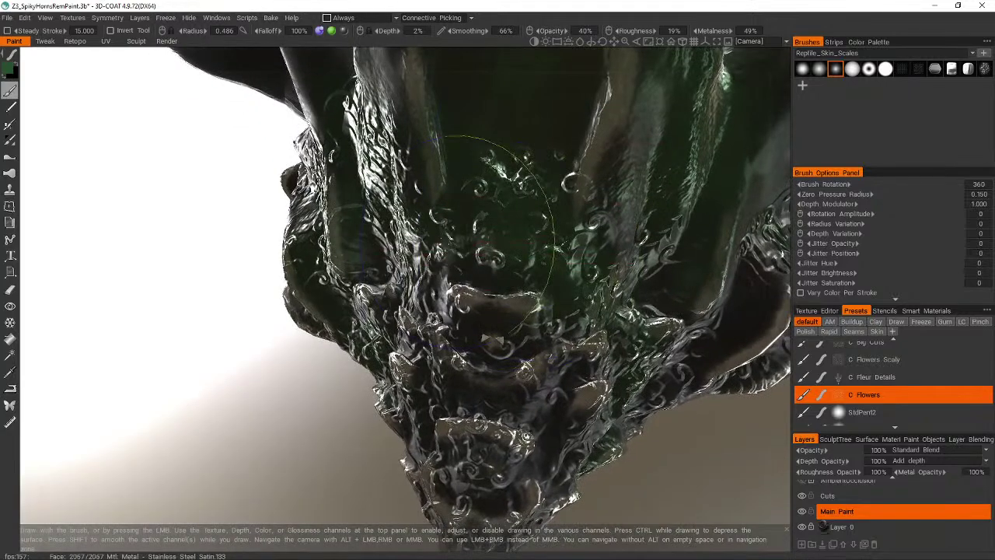
pyautogui.moveTo(487, 354)
pyautogui.keyDown('alt'); pyautogui.mouseDown()
pyautogui.moveTo(563, 343)
pyautogui.moveTo(447, 279)
pyautogui.moveTo(436, 253)
pyautogui.mouseUp(); pyautogui.keyUp('alt')
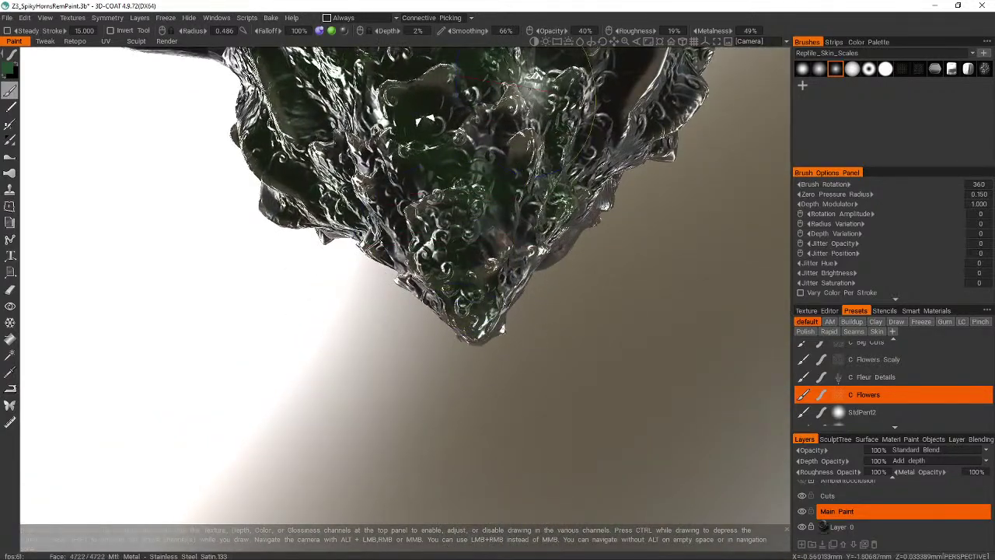
pyautogui.keyDown('alt'); pyautogui.moveTo(362, 258); pyautogui.dragTo(410, 339); pyautogui.keyUp('alt')
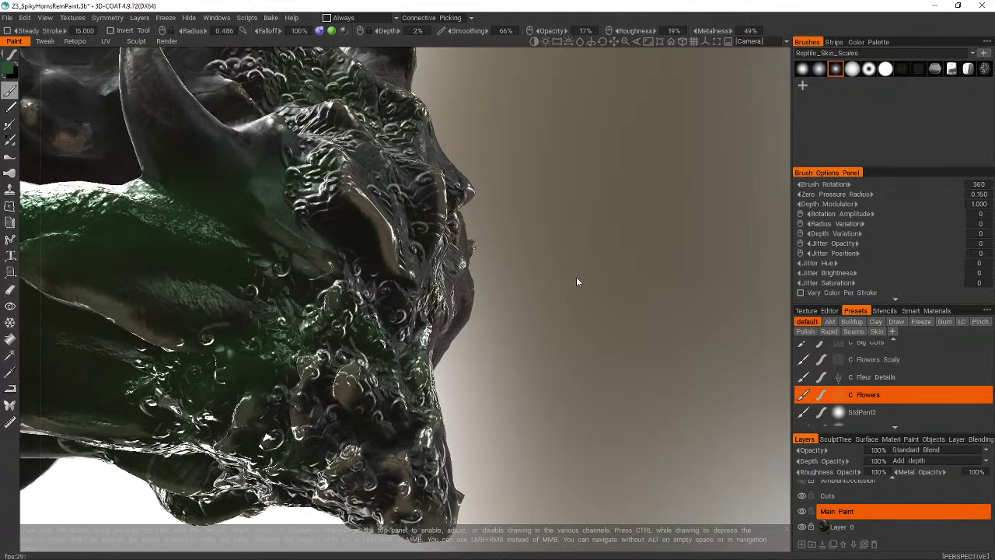
pyautogui.moveTo(577, 277); pyautogui.dragTo(630, 296)
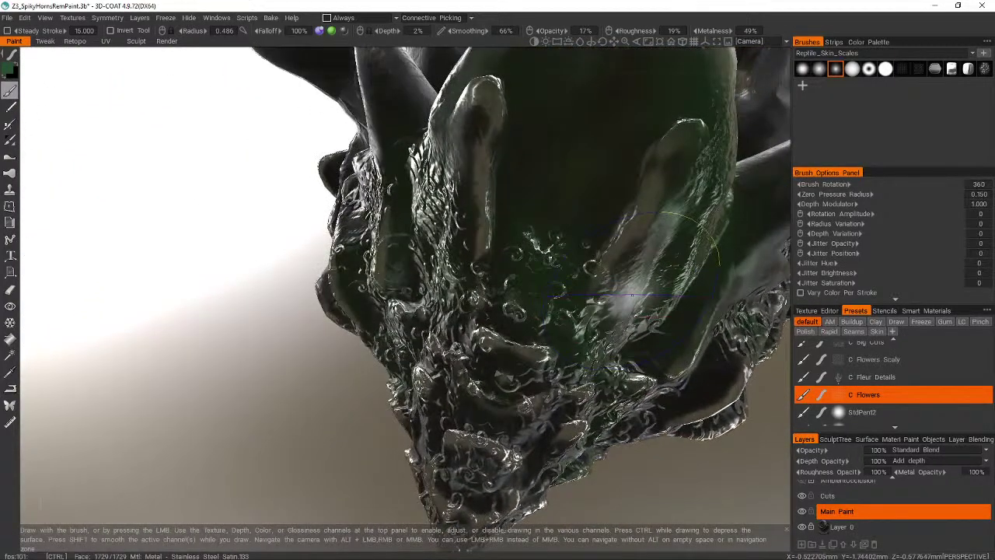
pyautogui.moveTo(632, 296); pyautogui.dragTo(554, 287)
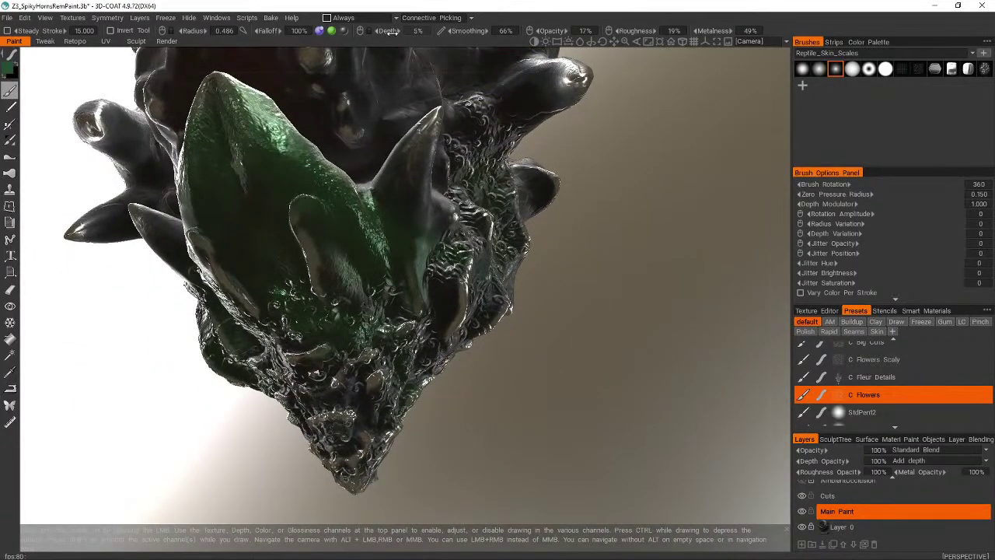
# - Raise the brush depth to 16% and build up dark green textured strokes over the pointed tip and its sides
pyautogui.moveTo(443, 435); pyautogui.dragTo(451, 382)
pyautogui.moveTo(347, 326)
pyautogui.keyDown('alt'); pyautogui.mouseDown()
pyautogui.moveTo(412, 297)
pyautogui.moveTo(350, 330)
pyautogui.moveTo(404, 326)
pyautogui.mouseUp(); pyautogui.keyUp('alt')
pyautogui.moveTo(525, 297)
pyautogui.keyDown('alt'); pyautogui.mouseDown()
pyautogui.moveTo(422, 271)
pyautogui.moveTo(406, 283)
pyautogui.mouseUp(); pyautogui.keyUp('alt')
pyautogui.moveTo(403, 300); pyautogui.dragTo(406, 272)
pyautogui.moveTo(361, 311)
pyautogui.mouseDown()
pyautogui.moveTo(357, 322)
pyautogui.moveTo(401, 269)
pyautogui.moveTo(358, 274)
pyautogui.moveTo(363, 304)
pyautogui.mouseUp()
pyautogui.moveTo(442, 155)
pyautogui.keyDown('alt'); pyautogui.mouseDown()
pyautogui.moveTo(440, 210)
pyautogui.moveTo(459, 262)
pyautogui.moveTo(424, 198)
pyautogui.mouseUp(); pyautogui.keyUp('alt')
pyautogui.moveTo(366, 253)
pyautogui.mouseDown()
pyautogui.moveTo(407, 199)
pyautogui.moveTo(396, 178)
pyautogui.moveTo(346, 252)
pyautogui.mouseUp()
pyautogui.moveTo(389, 186)
pyautogui.keyDown('alt'); pyautogui.mouseDown()
pyautogui.moveTo(408, 167)
pyautogui.moveTo(496, 212)
pyautogui.moveTo(388, 317)
pyautogui.moveTo(315, 330)
pyautogui.moveTo(397, 375)
pyautogui.moveTo(322, 272)
pyautogui.mouseUp(); pyautogui.keyUp('alt')
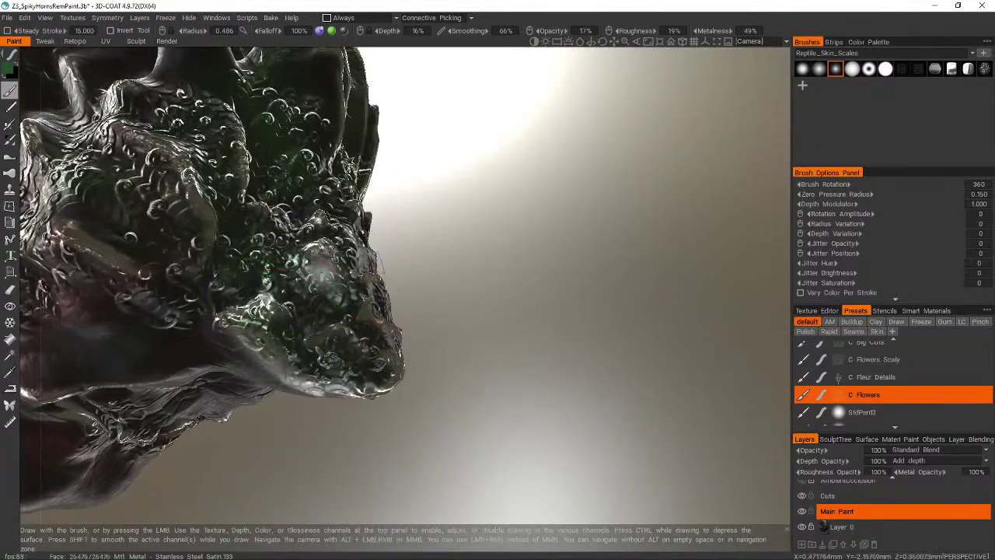
# - Try dark green strokes on the pointed tip at 16% depth, and undo the recent strokes there
pyautogui.moveTo(373, 363); pyautogui.dragTo(240, 228)
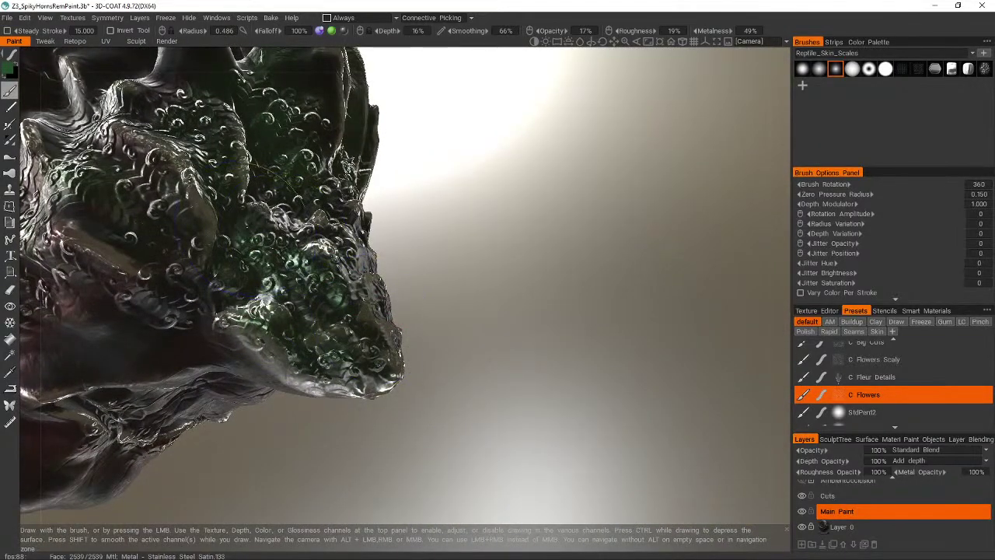
pyautogui.moveTo(312, 291)
pyautogui.mouseDown()
pyautogui.moveTo(288, 264)
pyautogui.moveTo(305, 216)
pyautogui.mouseUp()
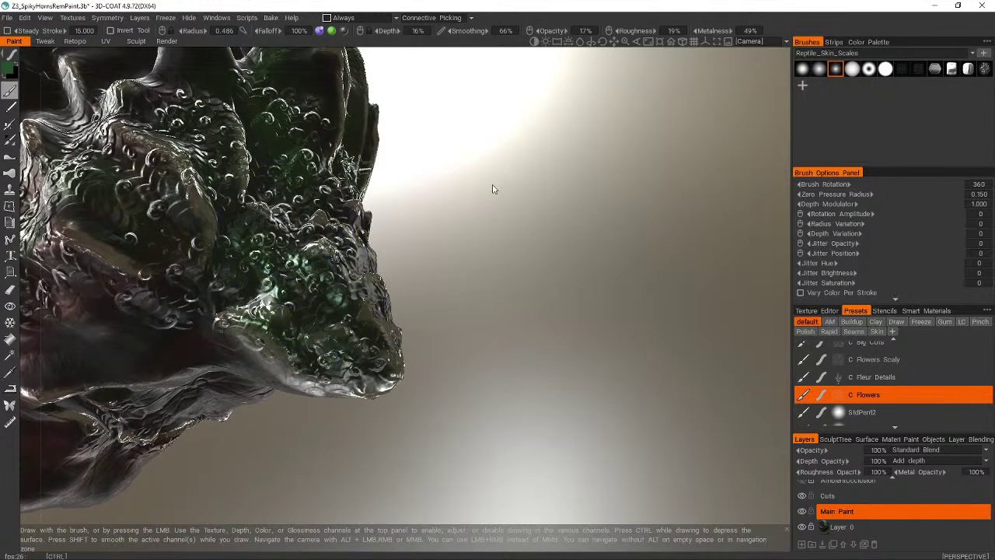
pyautogui.hotkey('ctrl', 'z')
pyautogui.hotkey('ctrl', 'z')
pyautogui.hotkey('ctrl', 'z')
pyautogui.hotkey('ctrl', 'z')
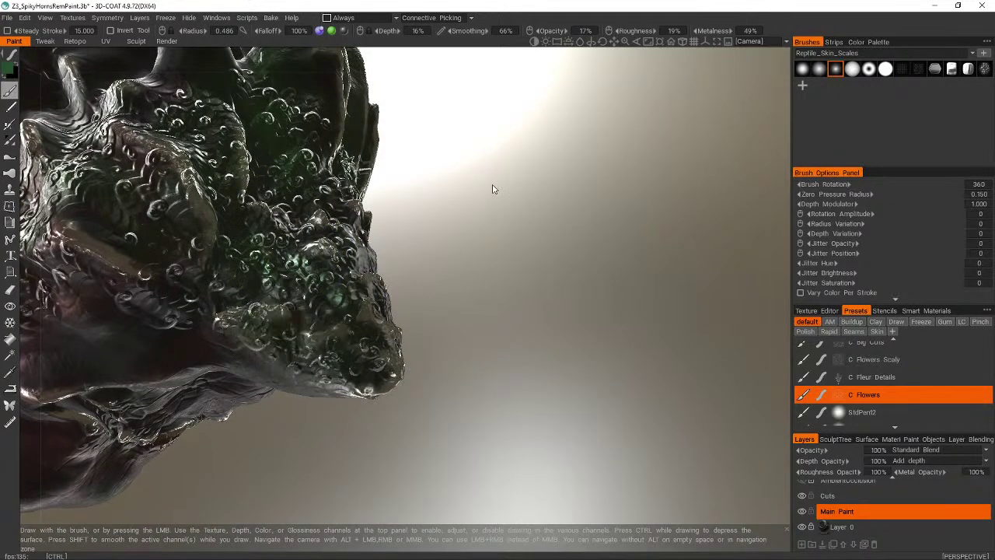
pyautogui.hotkey('ctrl', 'z')
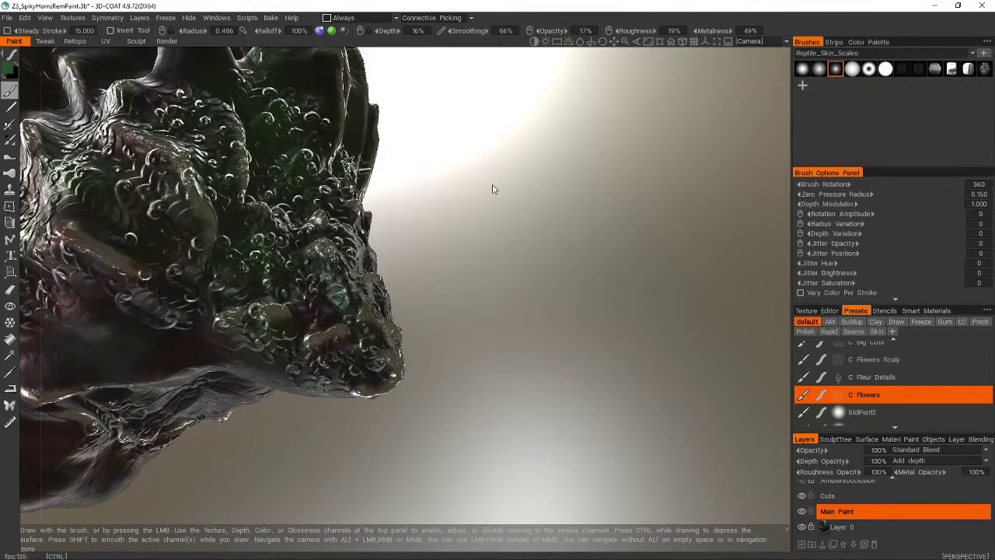
# - Set the brush depth to 46% and the smoothing to 100%, testing strokes on the pointed tip
pyautogui.moveTo(492, 189); pyautogui.dragTo(416, 33)
pyautogui.moveTo(299, 268); pyautogui.dragTo(420, 241)
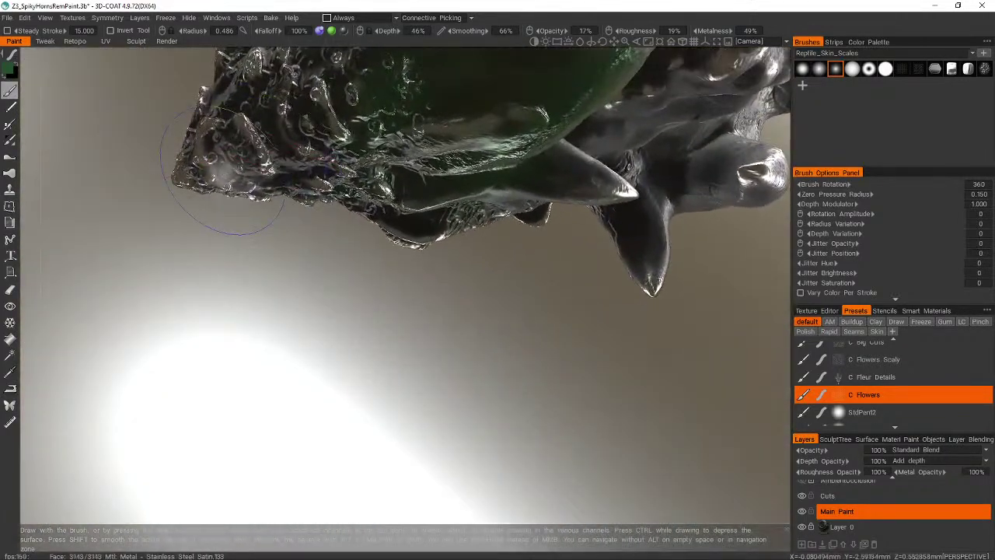
pyautogui.moveTo(327, 203)
pyautogui.keyDown('alt'); pyautogui.mouseDown()
pyautogui.moveTo(445, 298)
pyautogui.moveTo(444, 272)
pyautogui.moveTo(433, 277)
pyautogui.moveTo(477, 311)
pyautogui.moveTo(537, 261)
pyautogui.moveTo(458, 291)
pyautogui.moveTo(544, 268)
pyautogui.moveTo(498, 262)
pyautogui.moveTo(587, 123)
pyautogui.mouseUp(); pyautogui.keyUp('alt')
pyautogui.hotkey('ctrl', 'z')
pyautogui.scroll(-2, 587, 123)
pyautogui.moveTo(468, 30); pyautogui.dragTo(520, 31)
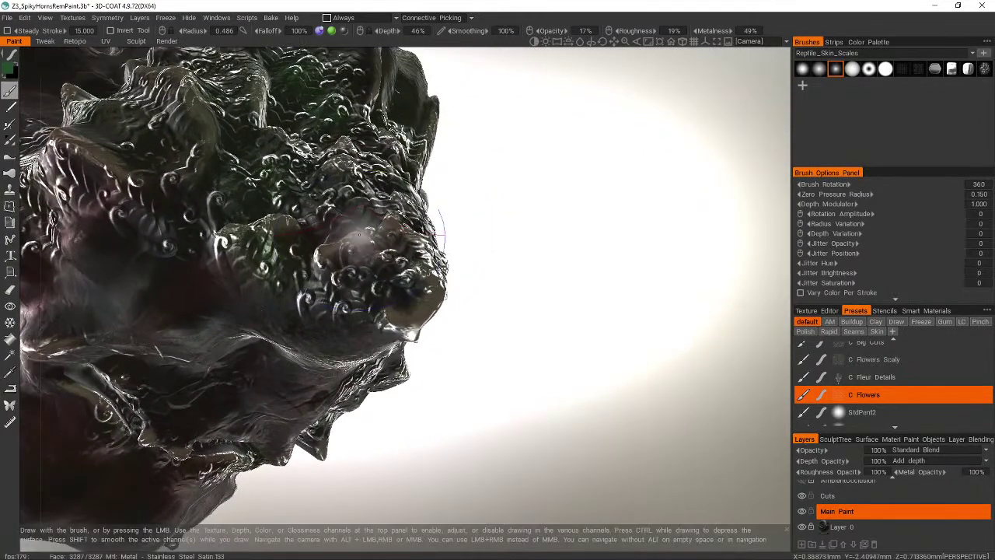
pyautogui.keyDown('alt'); pyautogui.moveTo(420, 203); pyautogui.dragTo(437, 257); pyautogui.keyUp('alt')
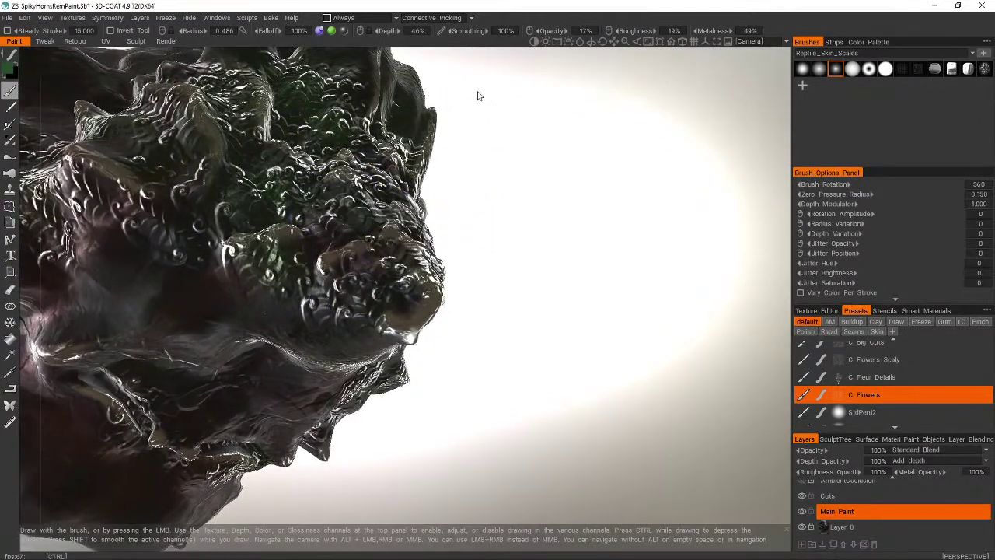
pyautogui.scroll(-2, 540, 117)
# - Set the brush roughness to 100% and metalness to 32%, and undo the last test stroke on the curled detail
pyautogui.moveTo(540, 117); pyautogui.dragTo(709, 33)
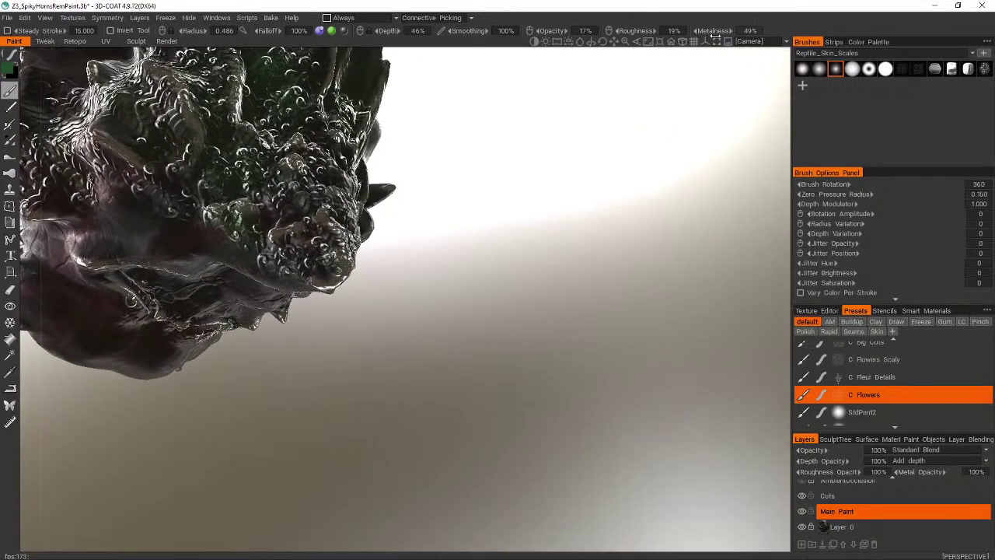
pyautogui.moveTo(479, 157); pyautogui.dragTo(482, 233)
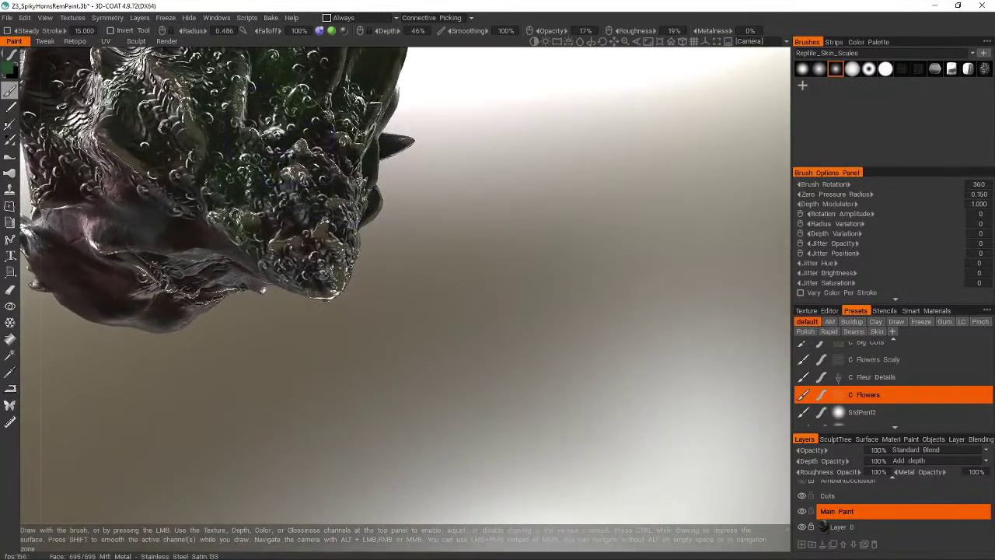
pyautogui.moveTo(336, 172)
pyautogui.keyDown('alt'); pyautogui.mouseDown()
pyautogui.moveTo(347, 221)
pyautogui.moveTo(388, 285)
pyautogui.mouseUp(); pyautogui.keyUp('alt')
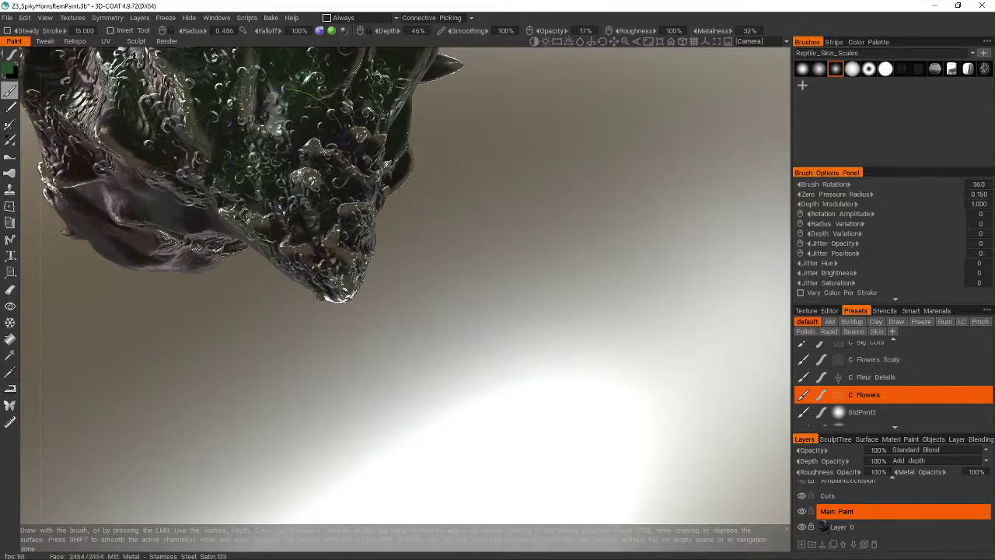
pyautogui.hotkey('ctrl', 'z')
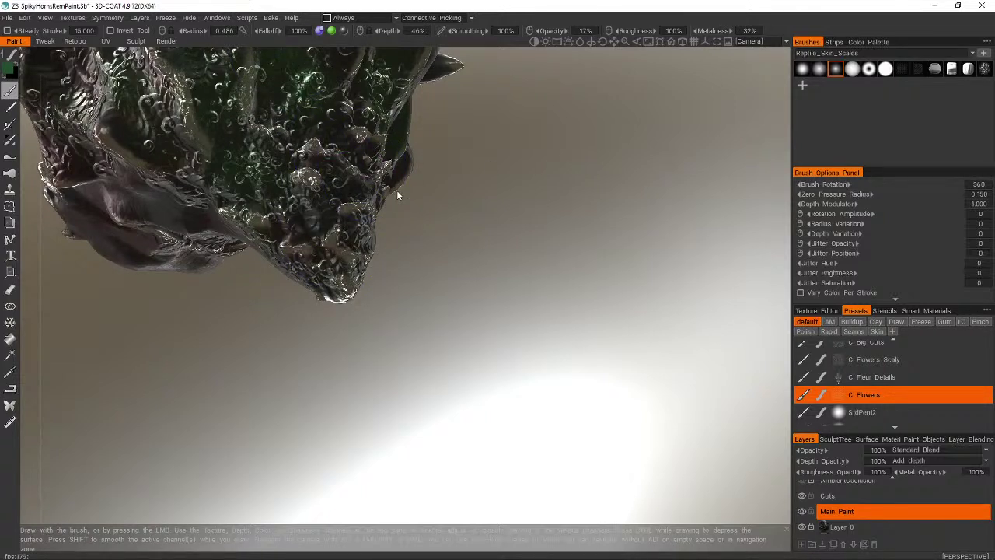
pyautogui.moveTo(397, 190)
pyautogui.keyDown('alt'); pyautogui.mouseDown()
pyautogui.moveTo(402, 199)
pyautogui.moveTo(399, 182)
pyautogui.moveTo(396, 191)
pyautogui.mouseUp(); pyautogui.keyUp('alt')
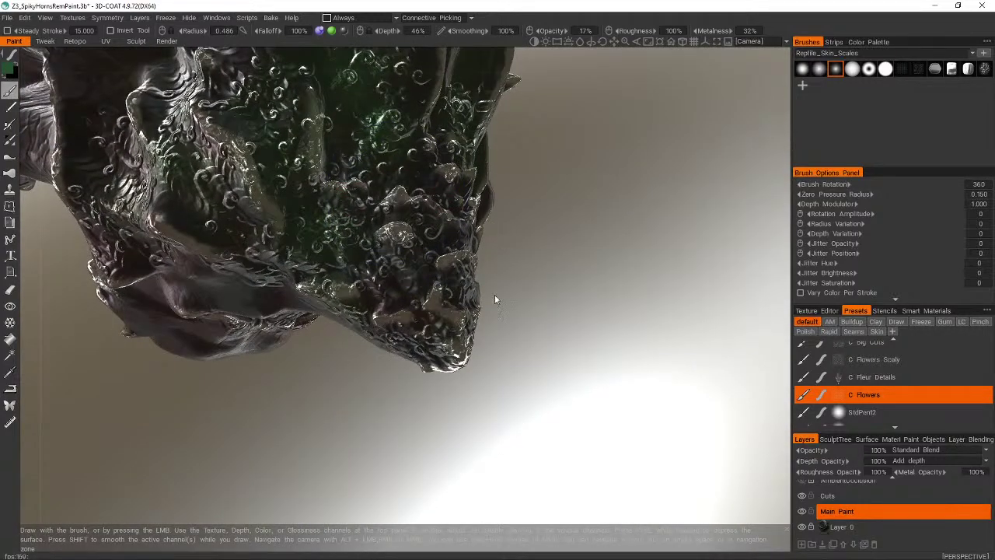
pyautogui.moveTo(498, 285); pyautogui.dragTo(556, 331)
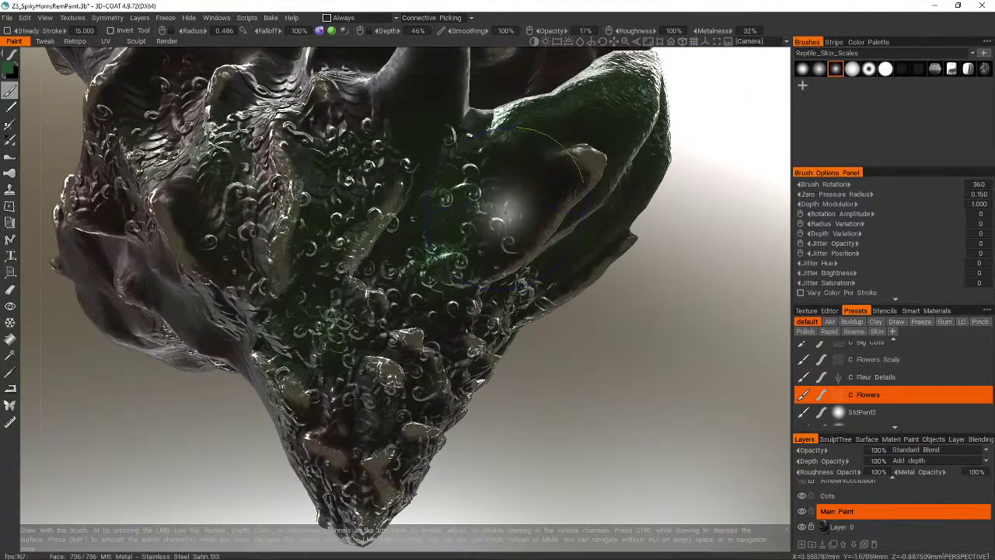
# - Set the brush opacity to 46%, try a long stroke down the curled surface to the tip, and undo it
pyautogui.scroll(-4, 583, 66)
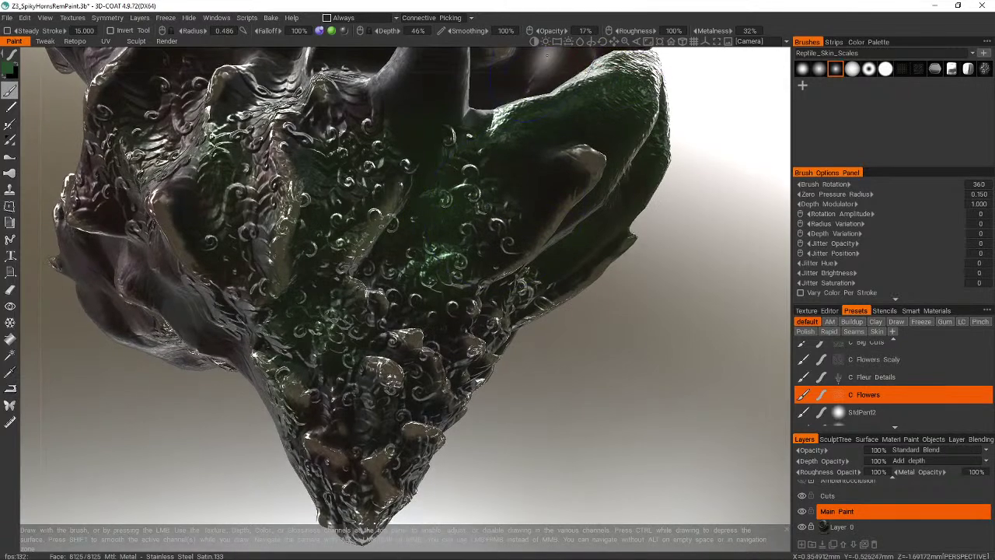
pyautogui.moveTo(536, 30); pyautogui.dragTo(562, 29)
pyautogui.scroll(3, 411, 253)
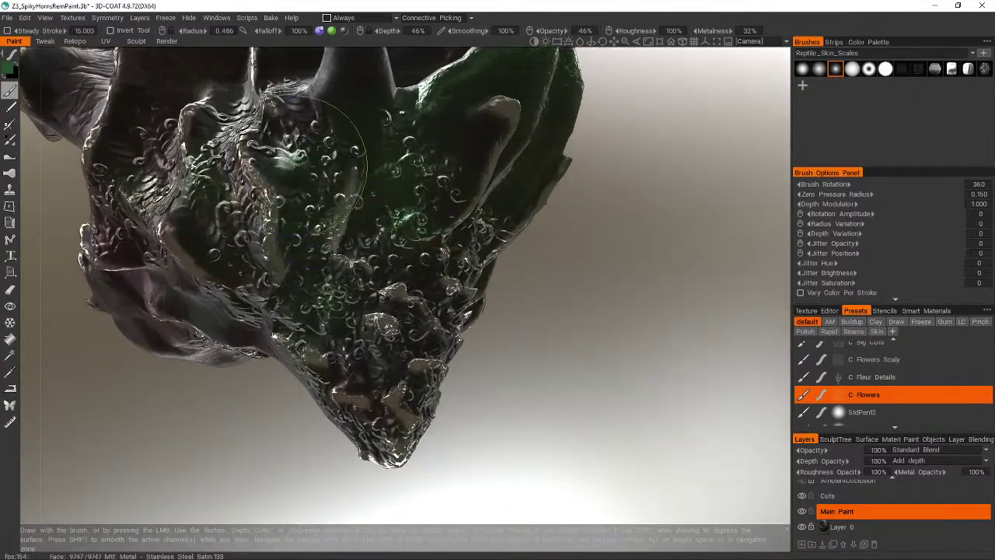
pyautogui.moveTo(306, 164); pyautogui.dragTo(382, 375)
pyautogui.scroll(1, 382, 376)
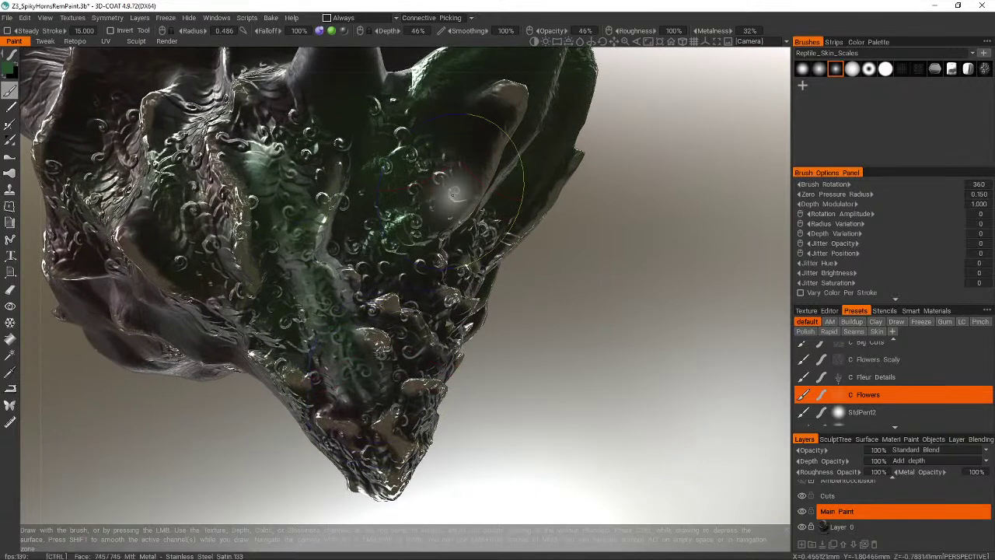
pyautogui.hotkey('ctrl', 'z')
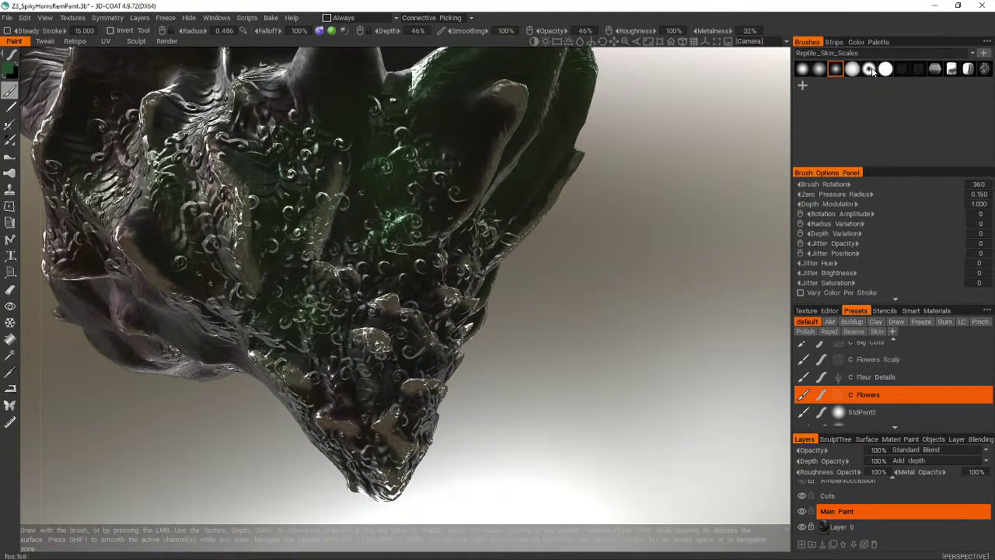
# - Select the ring-shaped brush alpha and look through the remaining brush options down to the spacing setting
pyautogui.moveTo(365, 257)
pyautogui.mouseDown()
pyautogui.moveTo(335, 272)
pyautogui.moveTo(311, 156)
pyautogui.moveTo(355, 355)
pyautogui.moveTo(384, 213)
pyautogui.moveTo(365, 167)
pyautogui.moveTo(400, 435)
pyautogui.moveTo(498, 233)
pyautogui.moveTo(487, 234)
pyautogui.mouseUp()
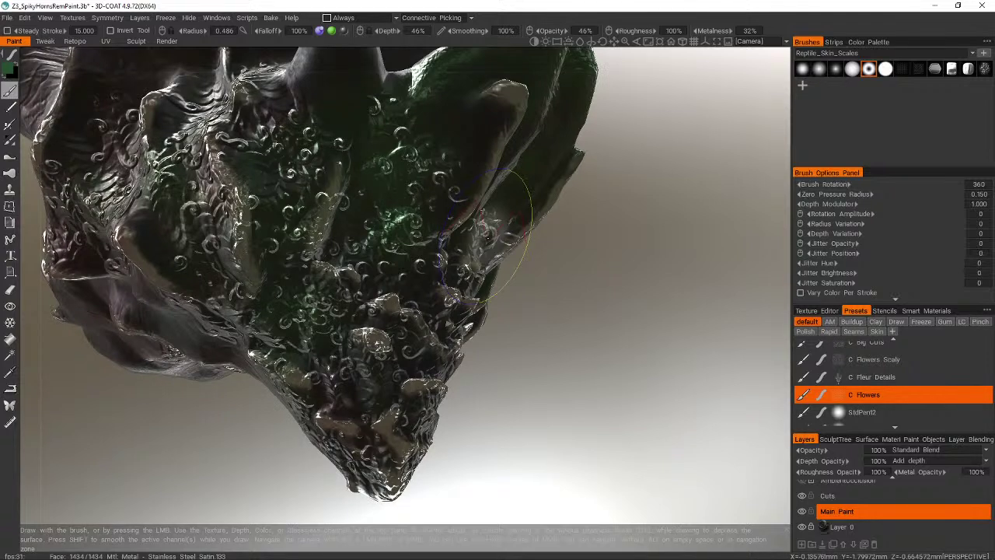
pyautogui.moveTo(325, 33)
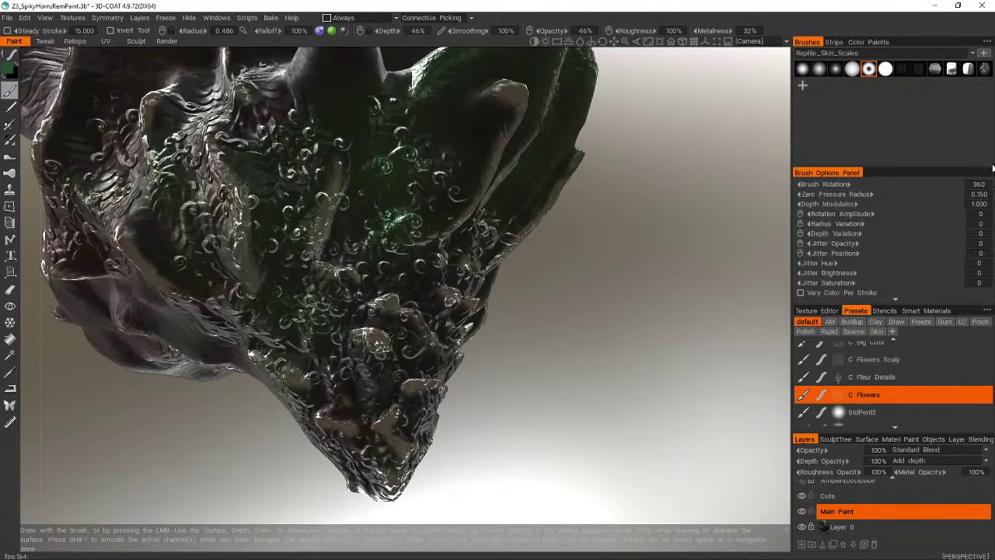
pyautogui.scroll(-4, 931, 232)
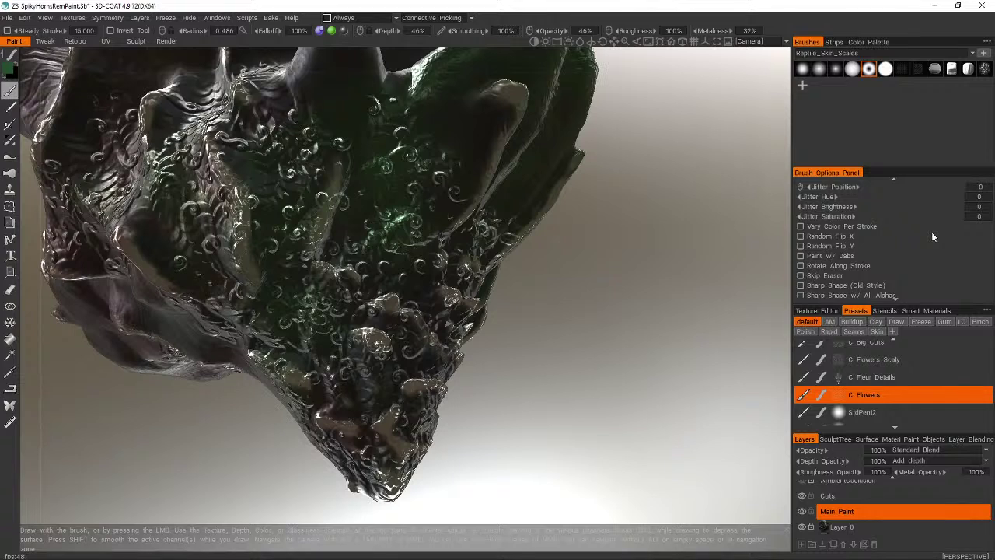
pyautogui.scroll(-3, 933, 236)
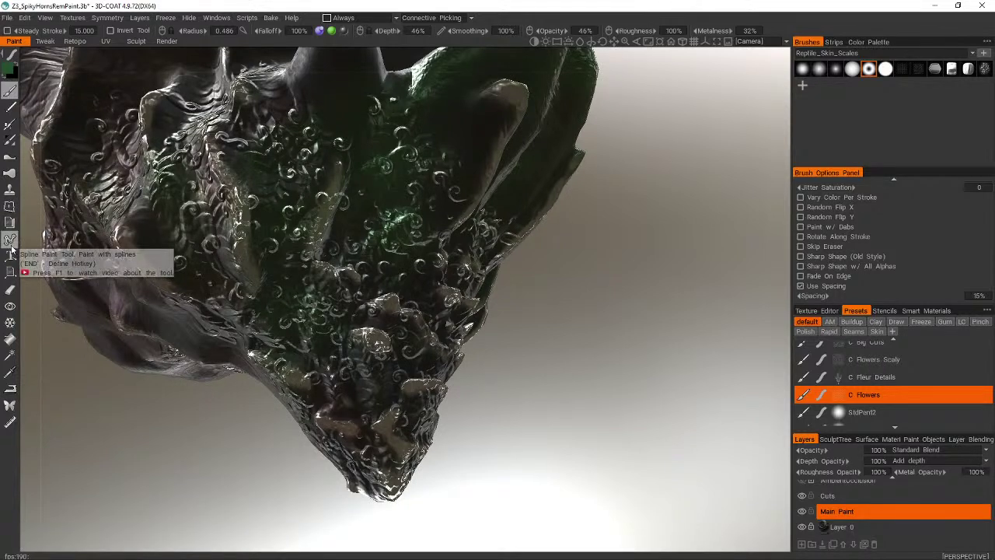
# - Activate the Eraser with 59% falloff and 29% transparency, undoing the test strokes on the curled detail
pyautogui.click(11, 289)
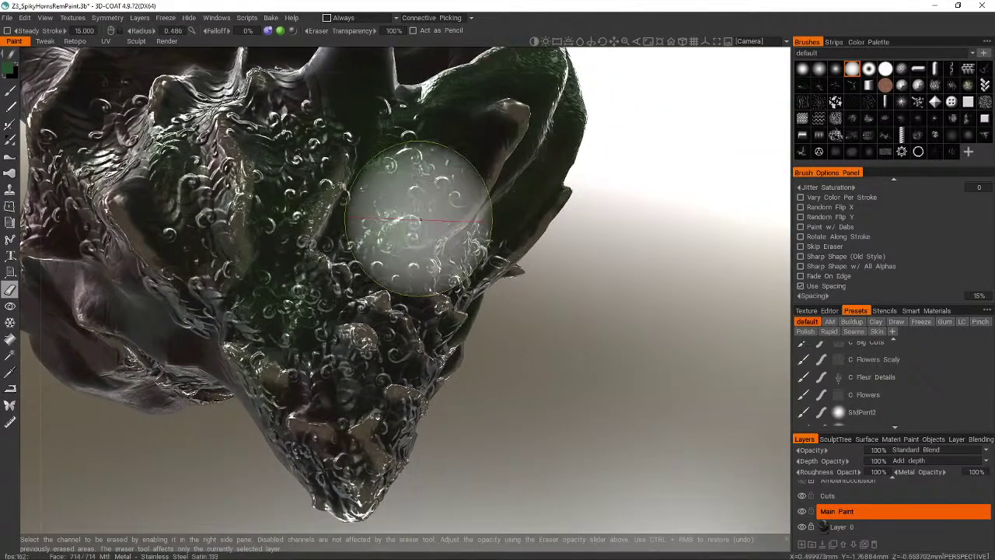
pyautogui.moveTo(422, 223); pyautogui.dragTo(321, 210)
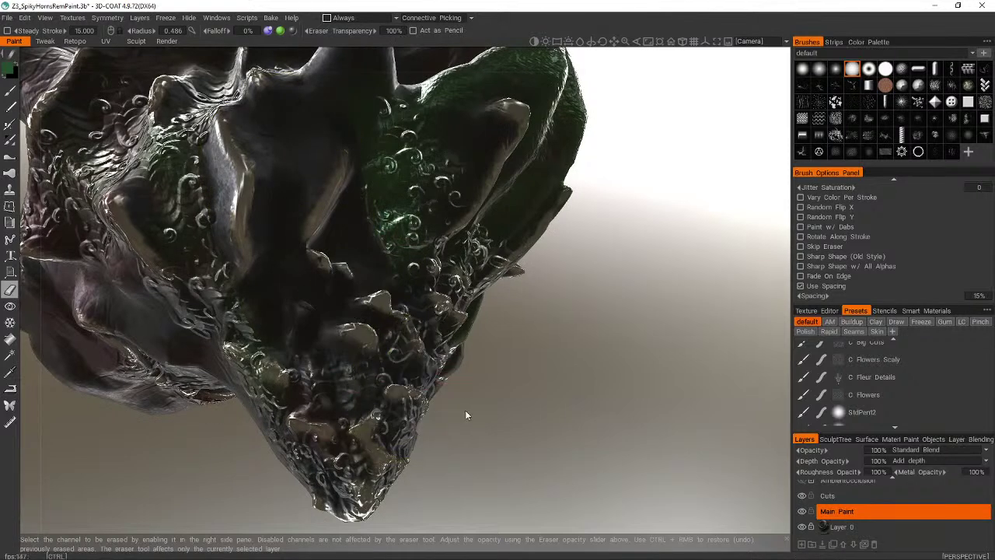
pyautogui.hotkey('ctrl', 'z')
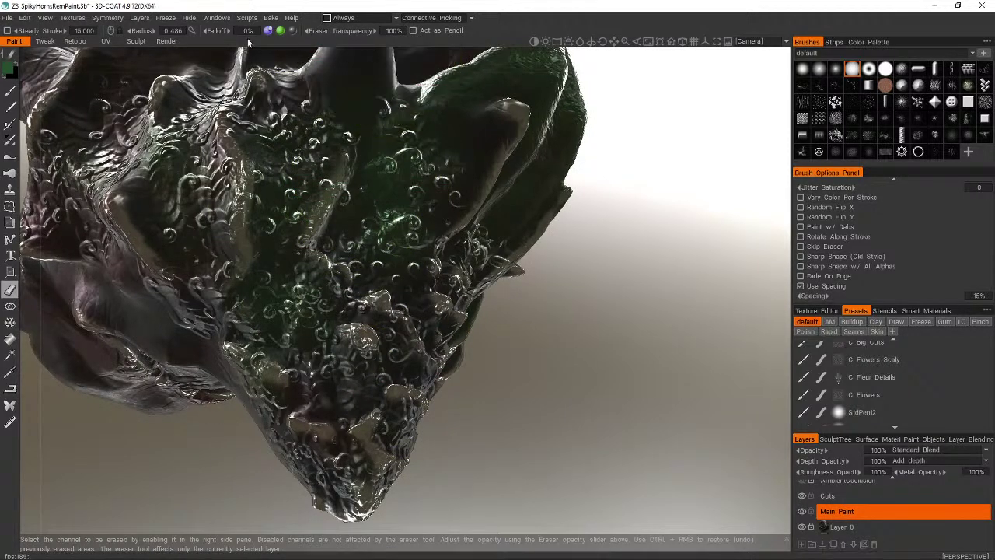
pyautogui.moveTo(258, 39); pyautogui.dragTo(277, 45)
pyautogui.moveTo(332, 190)
pyautogui.mouseDown()
pyautogui.moveTo(311, 155)
pyautogui.moveTo(377, 426)
pyautogui.mouseUp()
pyautogui.hotkey('ctrl', 'z')
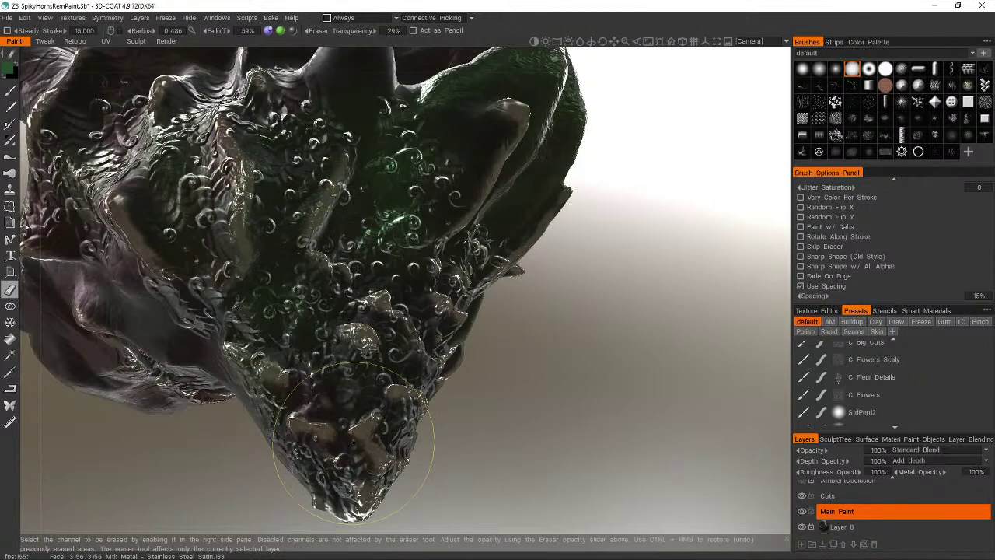
# - Softly erase the curled detail around the pointed tip and the small bumps on its front
pyautogui.moveTo(299, 366)
pyautogui.mouseDown()
pyautogui.moveTo(283, 339)
pyautogui.moveTo(333, 442)
pyautogui.moveTo(303, 412)
pyautogui.moveTo(288, 437)
pyautogui.moveTo(319, 390)
pyautogui.mouseUp()
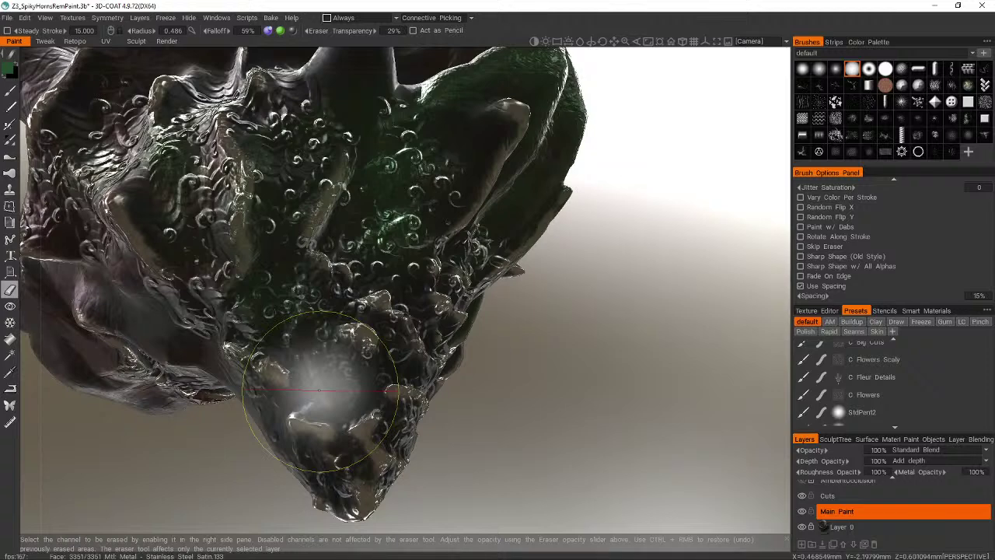
pyautogui.moveTo(393, 348)
pyautogui.keyDown('alt'); pyautogui.mouseDown()
pyautogui.moveTo(391, 430)
pyautogui.moveTo(363, 377)
pyautogui.moveTo(365, 357)
pyautogui.mouseUp(); pyautogui.keyUp('alt')
pyautogui.moveTo(187, 319)
pyautogui.mouseDown()
pyautogui.moveTo(242, 309)
pyautogui.moveTo(124, 304)
pyautogui.moveTo(182, 273)
pyautogui.moveTo(155, 347)
pyautogui.mouseUp()
pyautogui.moveTo(137, 311)
pyautogui.mouseDown()
pyautogui.moveTo(164, 333)
pyautogui.moveTo(113, 336)
pyautogui.mouseUp()
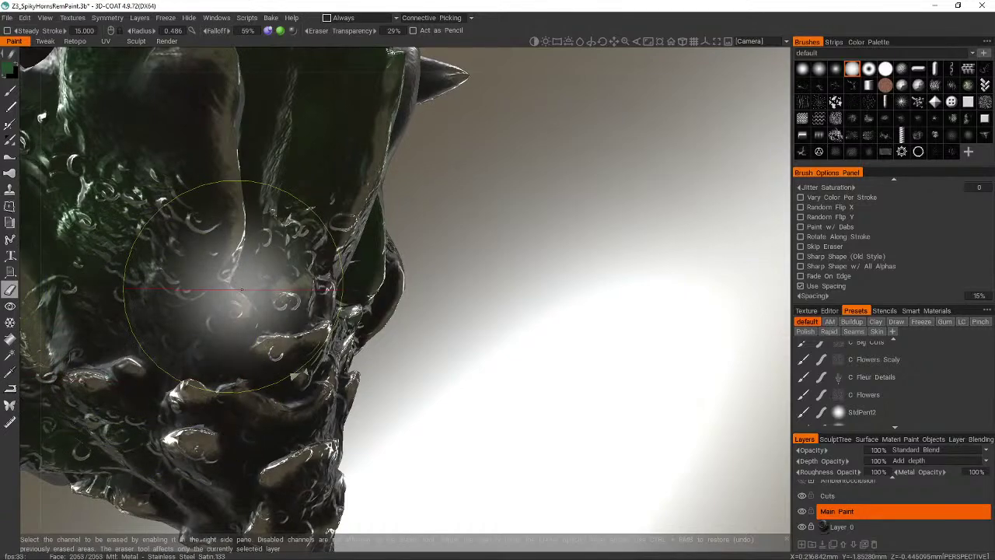
pyautogui.moveTo(211, 288)
pyautogui.keyDown('alt'); pyautogui.mouseDown()
pyautogui.moveTo(229, 257)
pyautogui.moveTo(234, 214)
pyautogui.moveTo(217, 124)
pyautogui.moveTo(278, 218)
pyautogui.moveTo(309, 191)
pyautogui.moveTo(319, 194)
pyautogui.mouseUp(); pyautogui.keyUp('alt')
pyautogui.moveTo(319, 194)
pyautogui.mouseDown()
pyautogui.moveTo(350, 204)
pyautogui.moveTo(334, 238)
pyautogui.mouseUp()
# - Continue softly erasing curled detail along the side of the pointed tip and around the neighbouring green bumps
pyautogui.keyDown('alt'); pyautogui.moveTo(311, 273); pyautogui.dragTo(268, 224); pyautogui.keyUp('alt')
pyautogui.moveTo(268, 222); pyautogui.dragTo(317, 220, button='right')
pyautogui.moveTo(304, 194)
pyautogui.mouseDown()
pyautogui.moveTo(330, 215)
pyautogui.moveTo(315, 168)
pyautogui.mouseUp()
pyautogui.moveTo(315, 167)
pyautogui.mouseDown(button='right')
pyautogui.moveTo(280, 155)
pyautogui.moveTo(211, 101)
pyautogui.moveTo(311, 152)
pyautogui.moveTo(342, 120)
pyautogui.moveTo(444, 133)
pyautogui.moveTo(552, 226)
pyautogui.moveTo(544, 167)
pyautogui.moveTo(447, 233)
pyautogui.mouseUp(button='right')
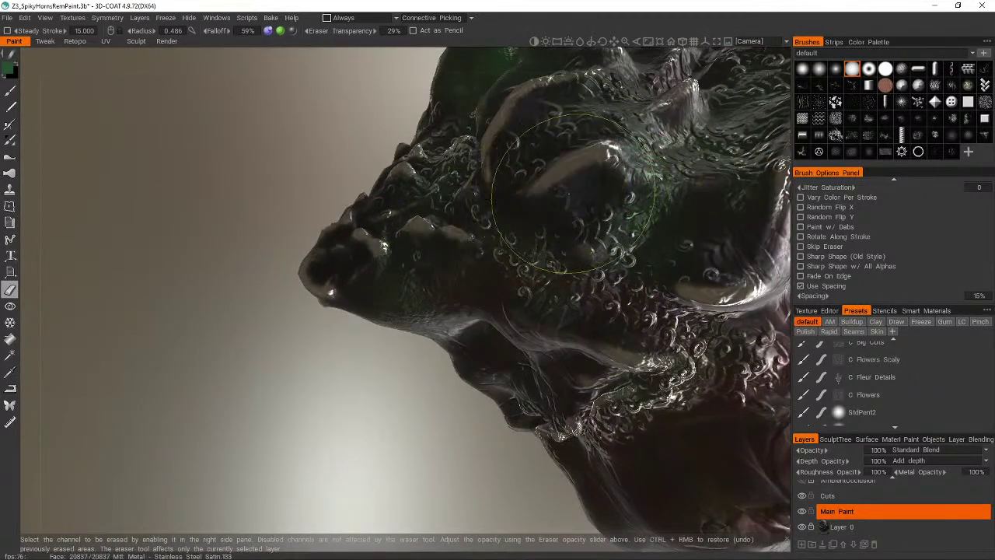
pyautogui.moveTo(560, 193)
pyautogui.keyDown('alt'); pyautogui.mouseDown()
pyautogui.moveTo(604, 153)
pyautogui.moveTo(542, 95)
pyautogui.mouseUp(); pyautogui.keyUp('alt')
pyautogui.moveTo(541, 95)
pyautogui.mouseDown(button='right')
pyautogui.moveTo(482, 222)
pyautogui.moveTo(466, 233)
pyautogui.moveTo(475, 208)
pyautogui.mouseUp(button='right')
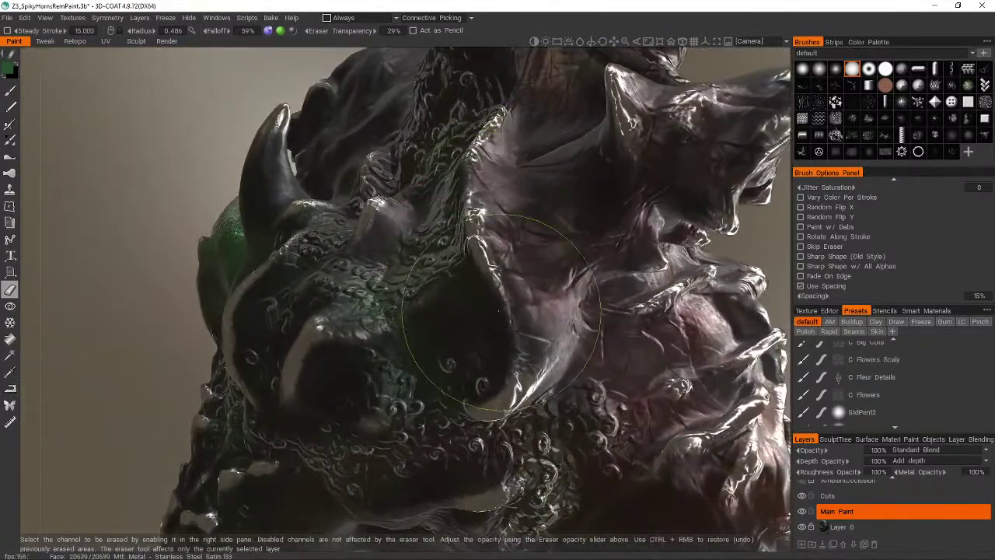
# - Softly erase the curled detail on the Main Paint layer around the side flap, the green bumps and the underside spikes
pyautogui.moveTo(507, 280)
pyautogui.mouseDown(button='right')
pyautogui.moveTo(498, 268)
pyautogui.moveTo(365, 404)
pyautogui.moveTo(400, 345)
pyautogui.moveTo(319, 231)
pyautogui.mouseUp(button='right')
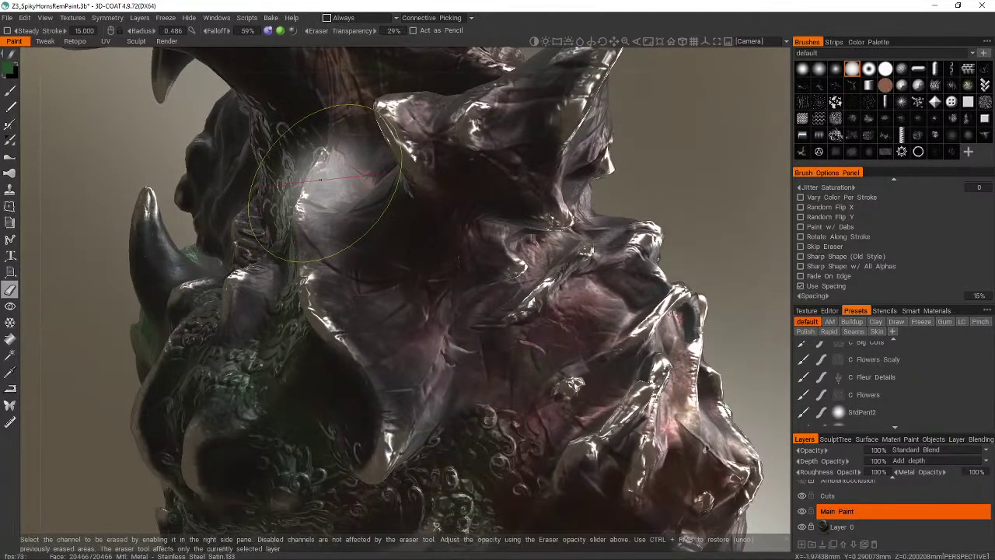
pyautogui.moveTo(320, 180)
pyautogui.mouseDown(button='right')
pyautogui.moveTo(329, 233)
pyautogui.moveTo(311, 256)
pyautogui.moveTo(461, 211)
pyautogui.mouseUp(button='right')
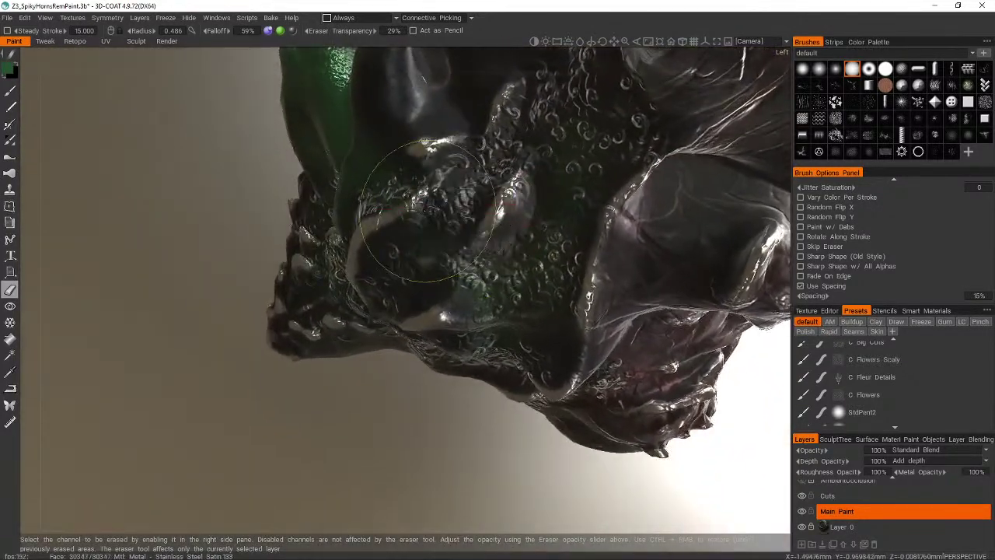
pyautogui.moveTo(425, 142)
pyautogui.mouseDown(button='right')
pyautogui.moveTo(511, 173)
pyautogui.moveTo(566, 182)
pyautogui.moveTo(599, 174)
pyautogui.moveTo(455, 195)
pyautogui.moveTo(424, 121)
pyautogui.moveTo(456, 366)
pyautogui.moveTo(467, 295)
pyautogui.moveTo(448, 201)
pyautogui.mouseUp(button='right')
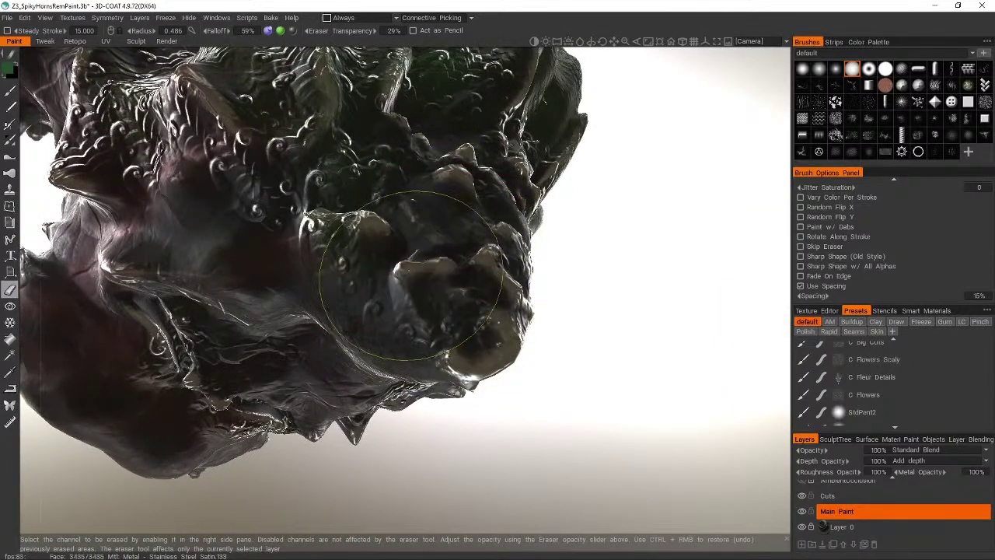
pyautogui.moveTo(443, 317)
pyautogui.mouseDown(button='right')
pyautogui.moveTo(466, 295)
pyautogui.moveTo(322, 210)
pyautogui.moveTo(433, 222)
pyautogui.moveTo(362, 166)
pyautogui.moveTo(380, 180)
pyautogui.mouseUp(button='right')
pyautogui.scroll(5, 389, 185)
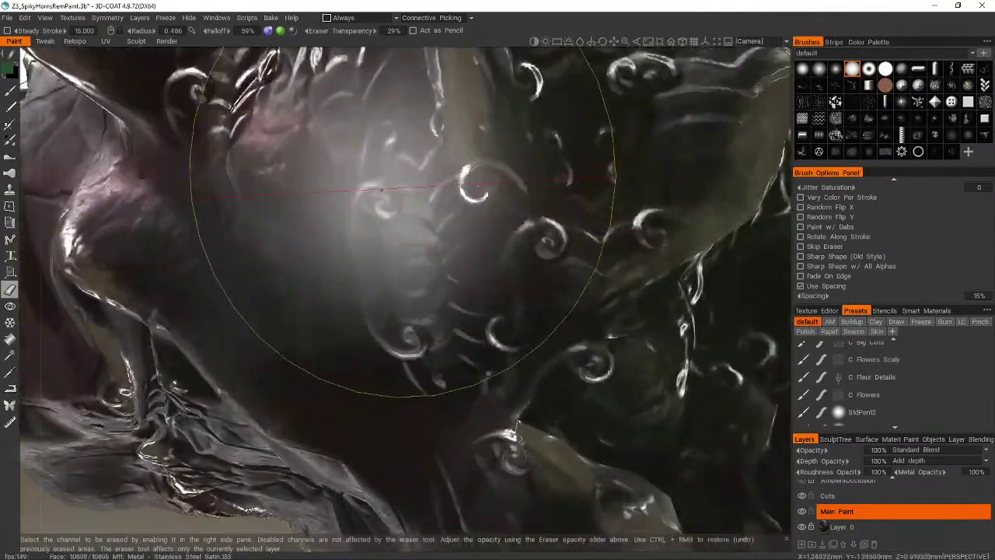
# - Softly erase the curled detail across the cheek between the long ridges and the row of small jaw bumps
pyautogui.moveTo(402, 191)
pyautogui.mouseDown(button='middle')
pyautogui.moveTo(393, 90)
pyautogui.moveTo(482, 359)
pyautogui.mouseUp(button='middle')
pyautogui.moveTo(482, 359)
pyautogui.mouseDown(button='right')
pyautogui.moveTo(400, 333)
pyautogui.moveTo(355, 422)
pyautogui.moveTo(389, 400)
pyautogui.mouseUp(button='right')
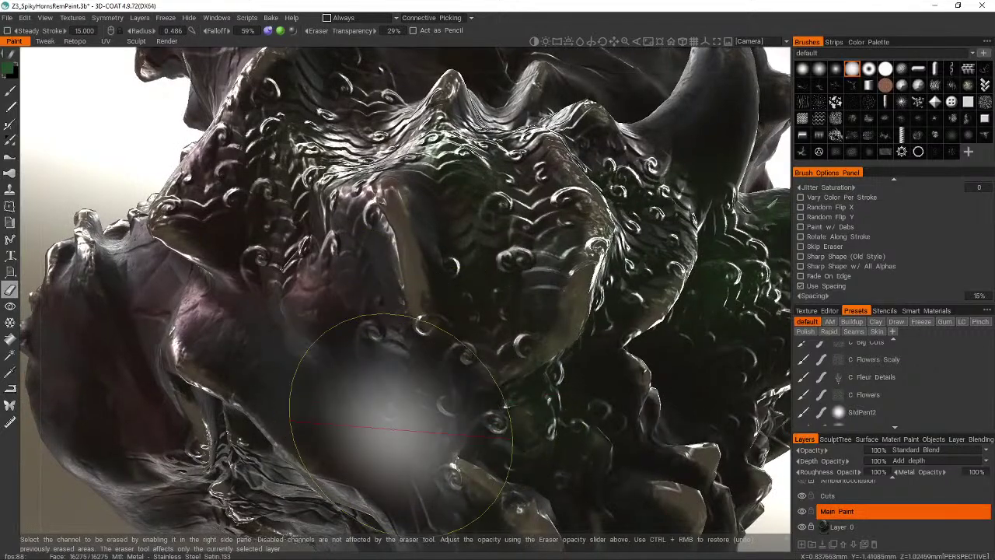
pyautogui.moveTo(356, 366)
pyautogui.mouseDown(button='right')
pyautogui.moveTo(500, 355)
pyautogui.moveTo(431, 239)
pyautogui.mouseUp(button='right')
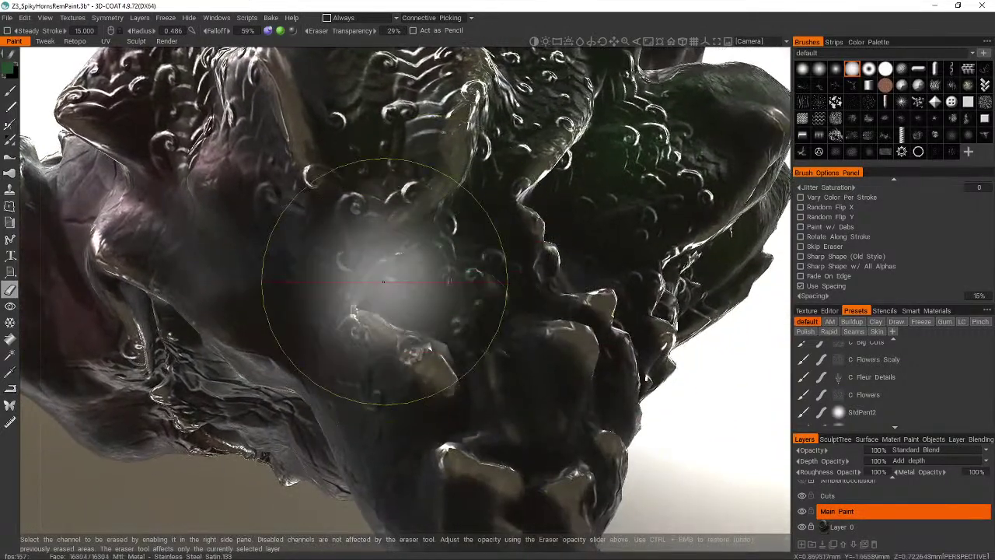
pyautogui.moveTo(382, 278)
pyautogui.mouseDown(button='right')
pyautogui.moveTo(382, 223)
pyautogui.moveTo(411, 344)
pyautogui.moveTo(410, 185)
pyautogui.mouseUp(button='right')
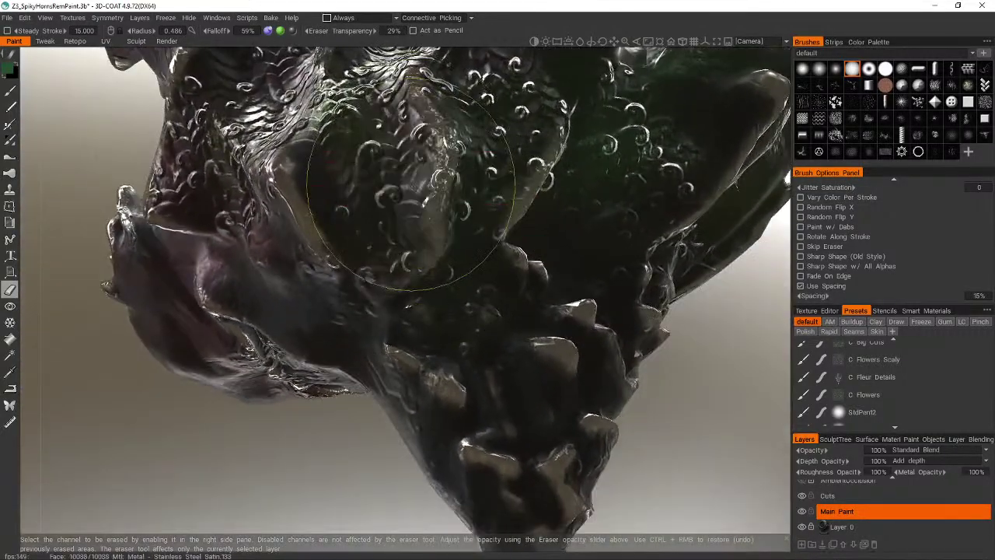
pyautogui.moveTo(385, 148)
pyautogui.mouseDown(button='right')
pyautogui.moveTo(389, 178)
pyautogui.moveTo(533, 355)
pyautogui.moveTo(567, 200)
pyautogui.moveTo(539, 204)
pyautogui.moveTo(407, 133)
pyautogui.moveTo(433, 145)
pyautogui.moveTo(533, 334)
pyautogui.moveTo(517, 212)
pyautogui.mouseUp(button='right')
pyautogui.moveTo(334, 245)
pyautogui.mouseDown(button='right')
pyautogui.moveTo(505, 241)
pyautogui.moveTo(558, 288)
pyautogui.moveTo(529, 355)
pyautogui.moveTo(538, 350)
pyautogui.moveTo(486, 185)
pyautogui.mouseUp(button='right')
pyautogui.moveTo(537, 350); pyautogui.dragTo(547, 348)
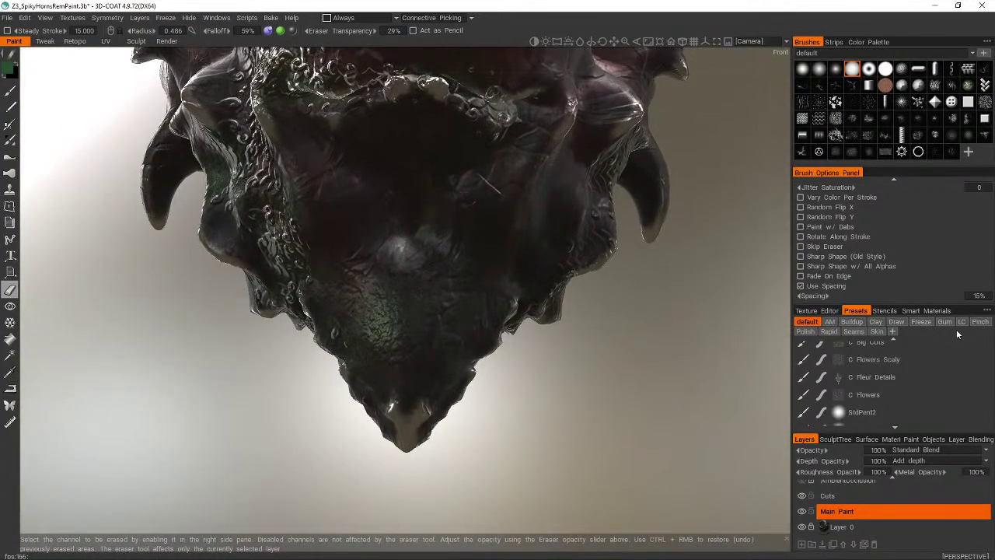
# - Add the current eraser setup as a preset and rename it C Detail Eraser
pyautogui.scroll(2, 957, 342)
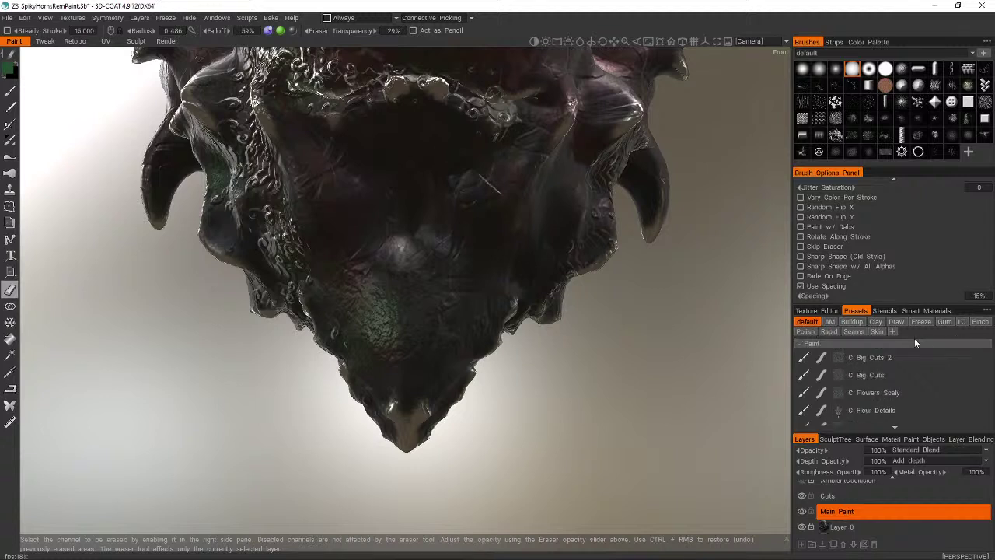
pyautogui.click(987, 311)
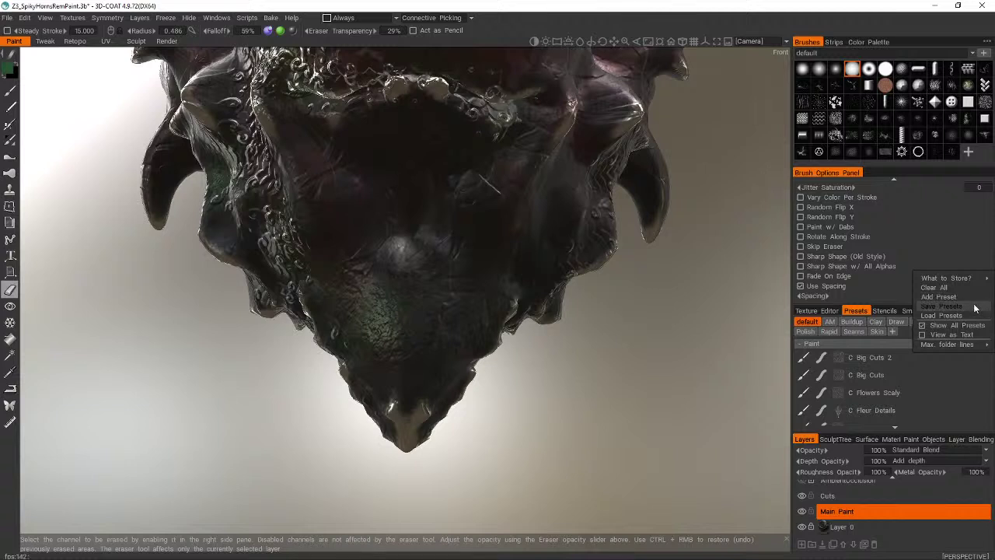
pyautogui.click(974, 299)
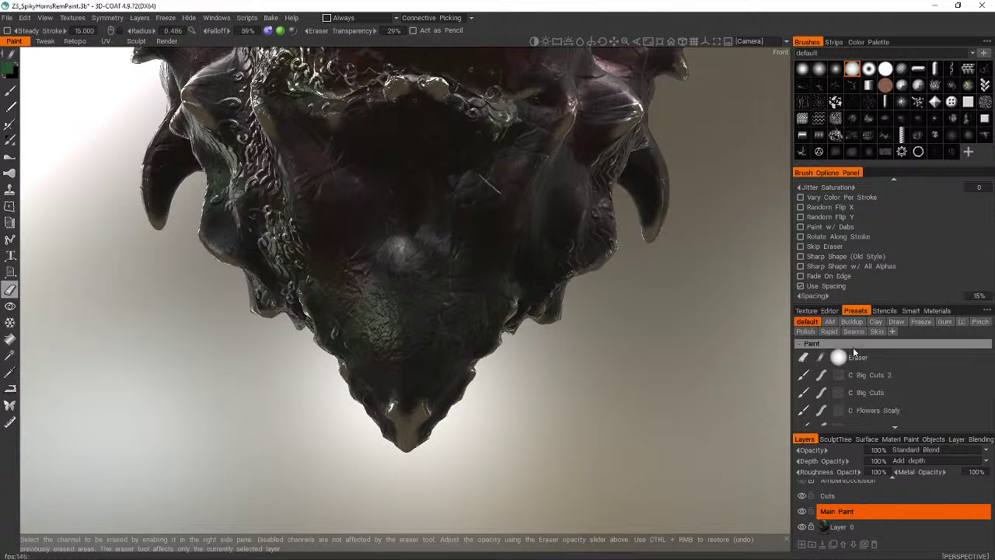
pyautogui.rightClick(865, 359)
pyautogui.moveTo(873, 319)
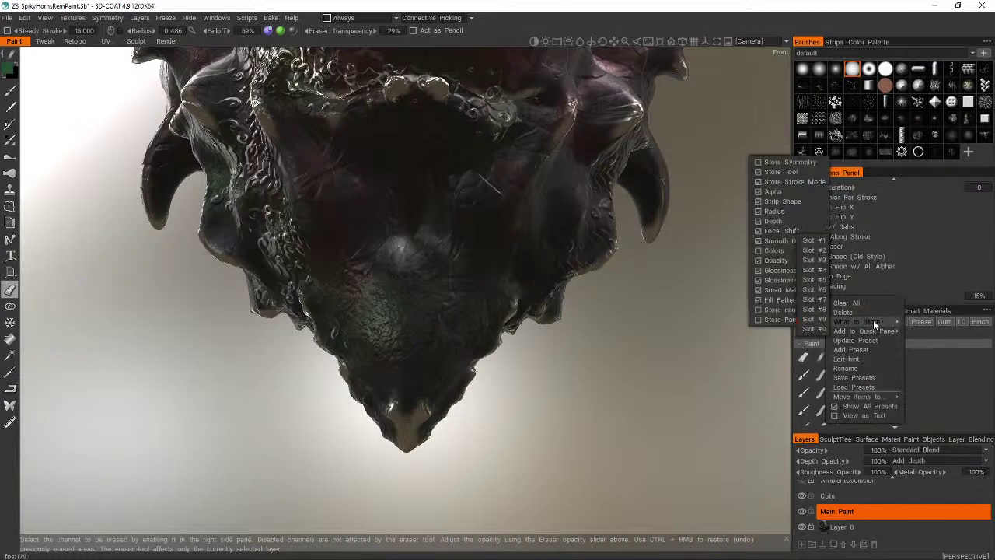
pyautogui.click(875, 367)
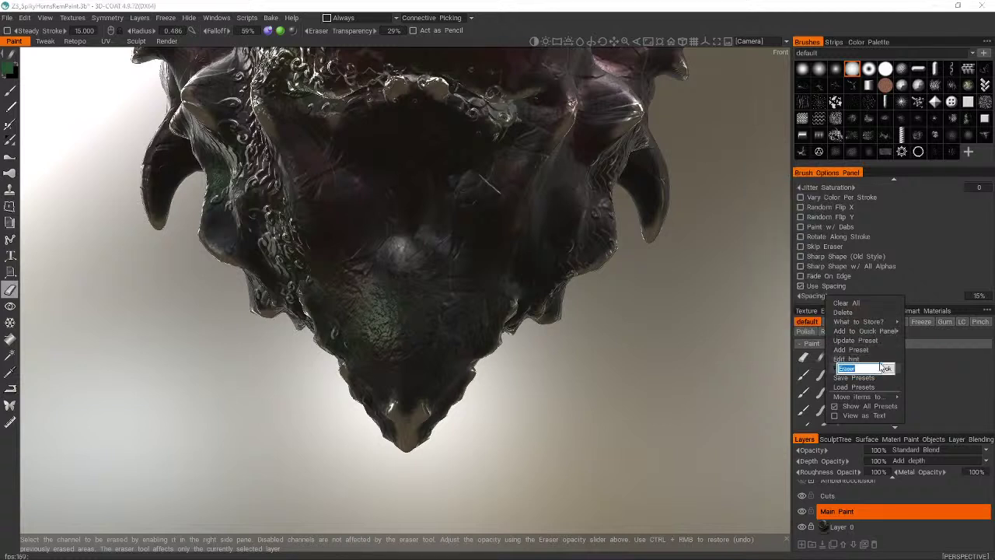
pyautogui.write('C Detail')
pyautogui.press('Return')
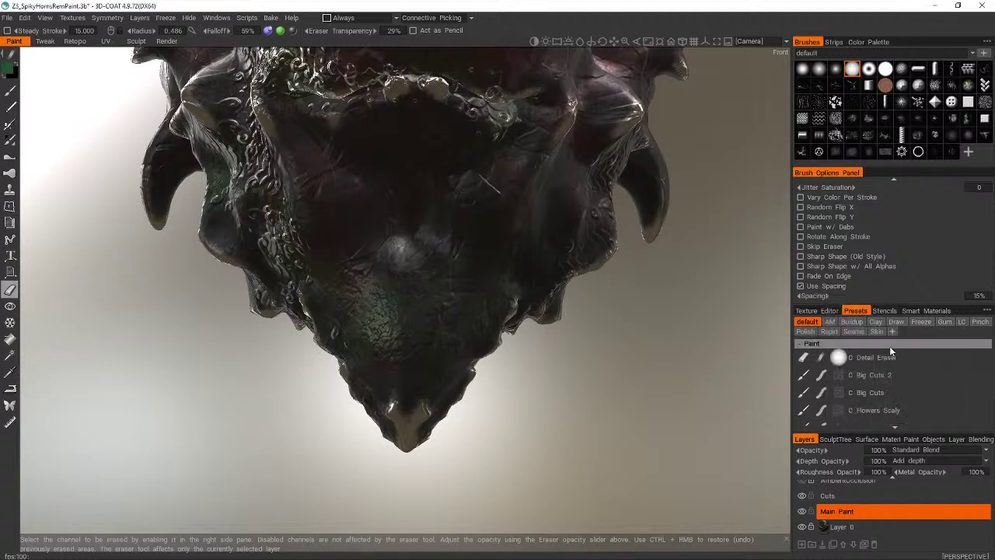
# - Save the presets to a preset file in the UserData folder, entering the owner's first name in the file name
pyautogui.click(987, 311)
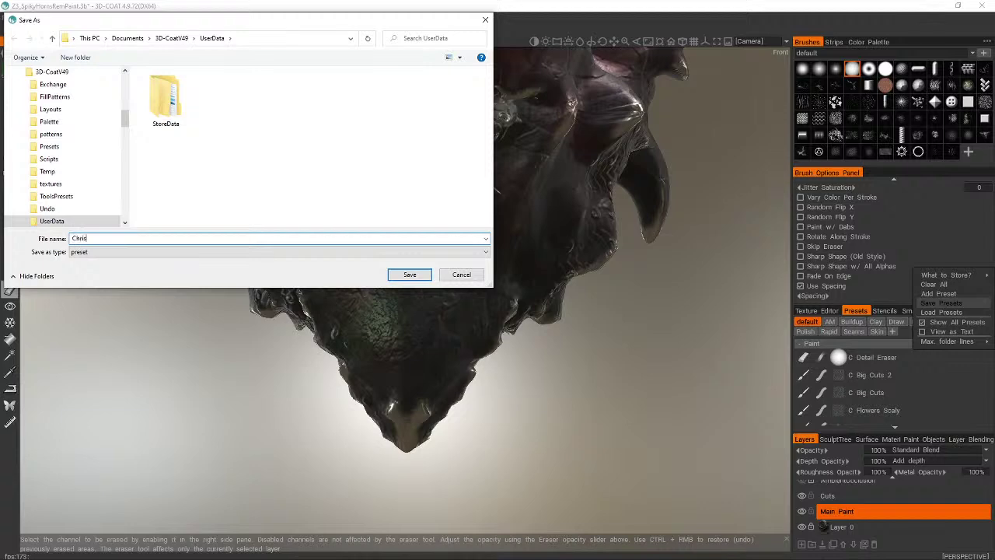
pyautogui.press('Return')
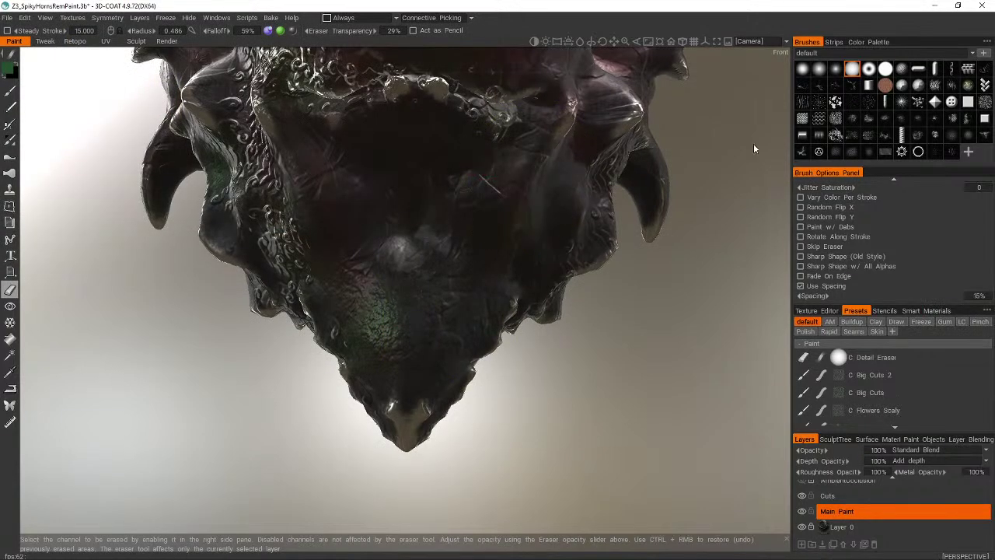
# - Softly erase surface detail on the Main Paint layer across the smooth front of the snout below the brow
pyautogui.moveTo(753, 143); pyautogui.dragTo(753, 145)
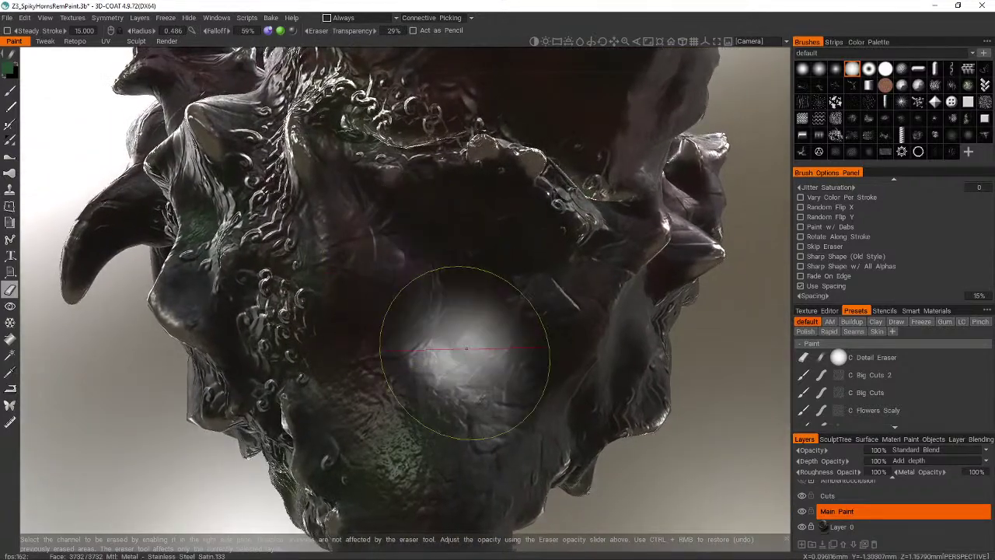
pyautogui.moveTo(337, 315); pyautogui.dragTo(358, 240)
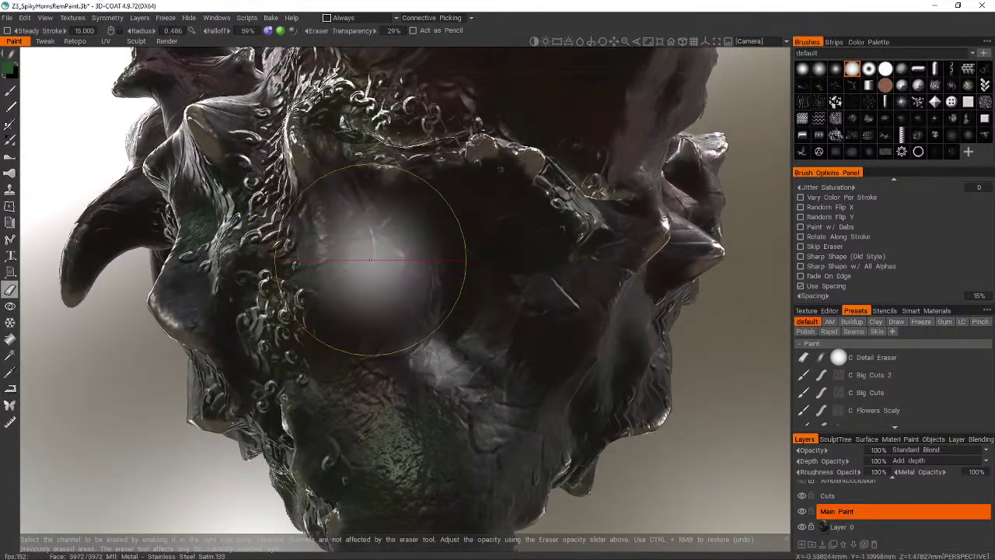
pyautogui.moveTo(395, 269)
pyautogui.mouseDown()
pyautogui.moveTo(330, 186)
pyautogui.moveTo(426, 262)
pyautogui.mouseUp()
pyautogui.keyDown('alt'); pyautogui.moveTo(524, 334); pyautogui.dragTo(526, 342); pyautogui.keyUp('alt')
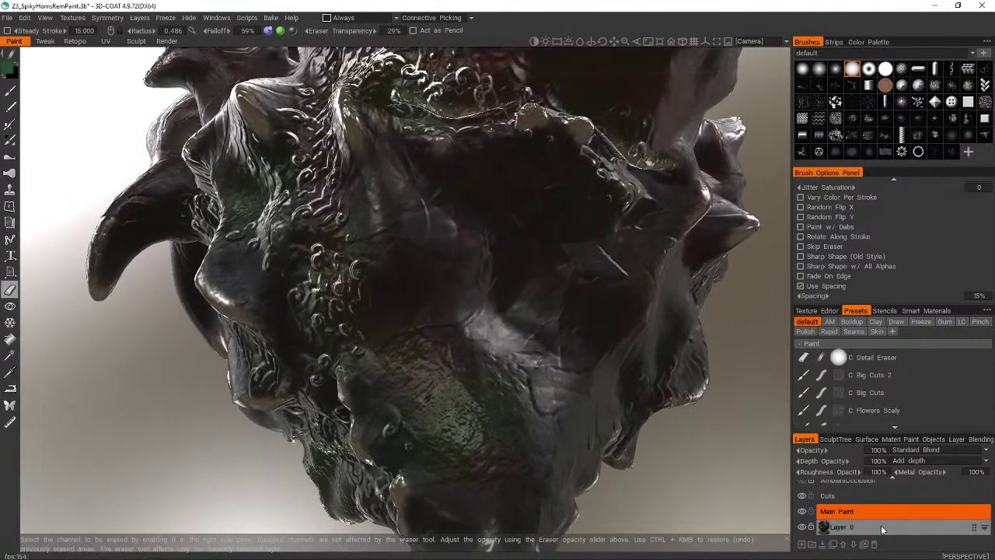
# - Select the Cuts layer and softly erase the cut marks on the front of the snout
pyautogui.click(867, 498)
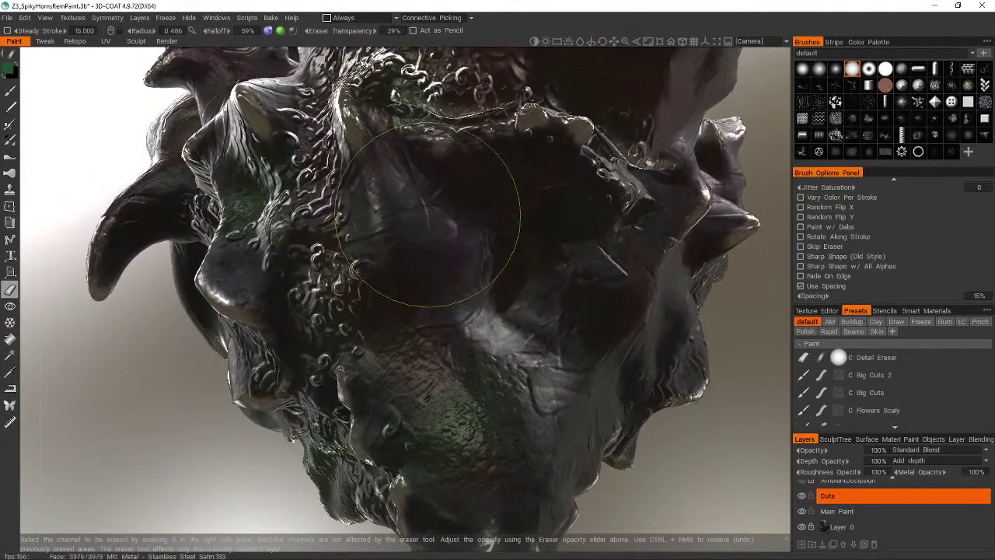
pyautogui.keyDown('alt'); pyautogui.moveTo(479, 166); pyautogui.dragTo(400, 162, button='right'); pyautogui.keyUp('alt')
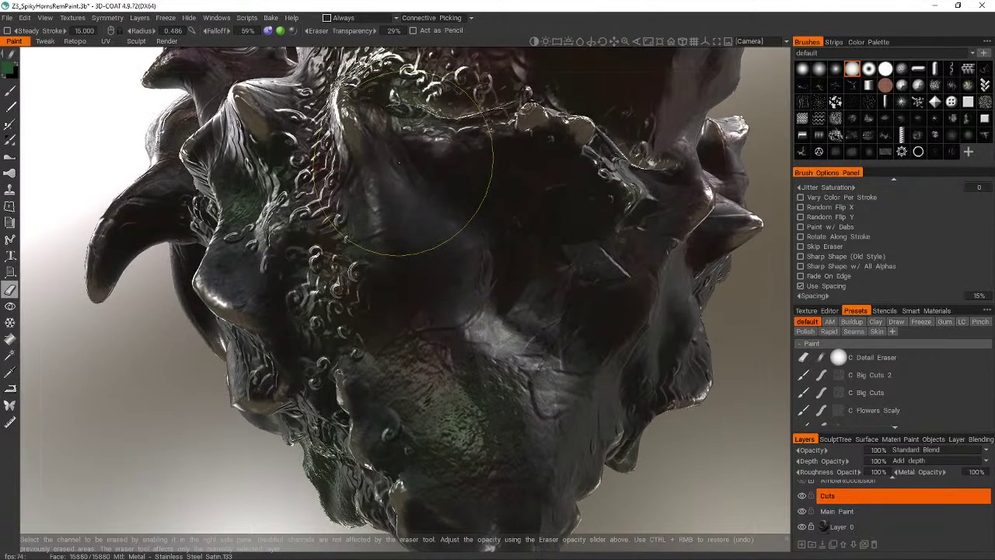
pyautogui.keyDown('alt'); pyautogui.moveTo(501, 365); pyautogui.dragTo(456, 303); pyautogui.keyUp('alt')
pyautogui.keyDown('alt'); pyautogui.moveTo(456, 303); pyautogui.dragTo(513, 392, button='right'); pyautogui.keyUp('alt')
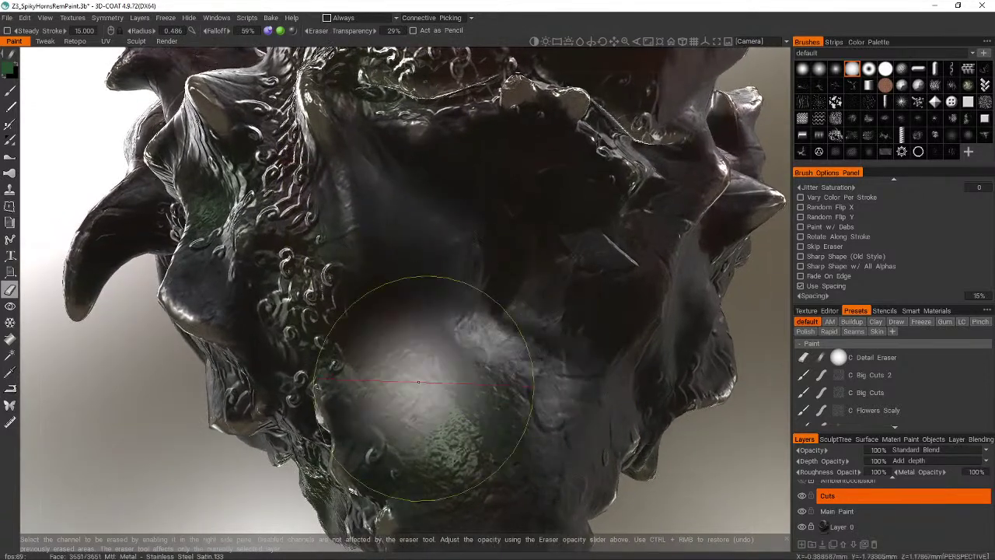
pyautogui.moveTo(405, 328)
pyautogui.mouseDown(button='right')
pyautogui.moveTo(526, 300)
pyautogui.moveTo(456, 188)
pyautogui.mouseUp(button='right')
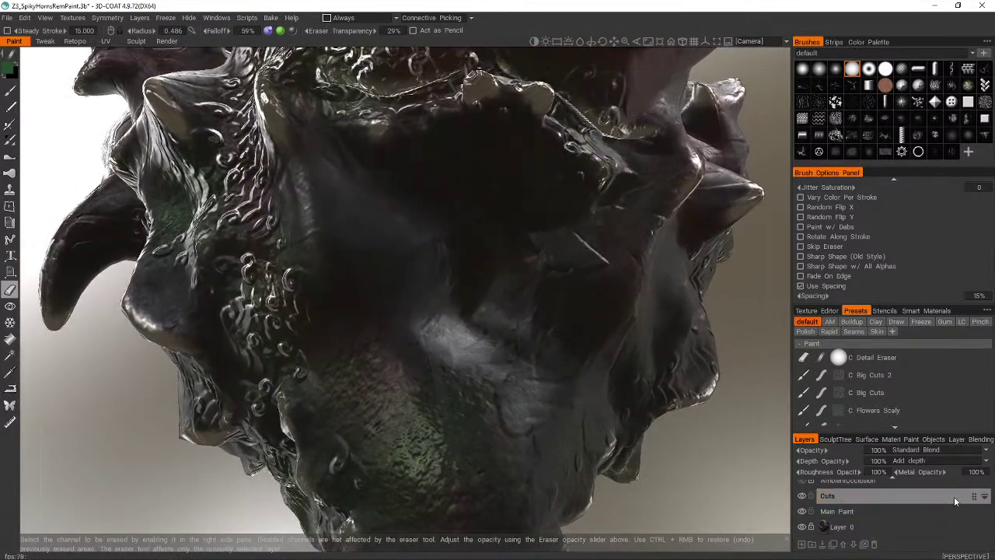
# - Return to the Main Paint layer and softly erase curled detail around the side bumps and the pointed cheek spike
pyautogui.click(884, 514)
pyautogui.moveTo(435, 327)
pyautogui.mouseDown(button='right')
pyautogui.moveTo(521, 274)
pyautogui.moveTo(545, 288)
pyautogui.moveTo(459, 175)
pyautogui.mouseUp(button='right')
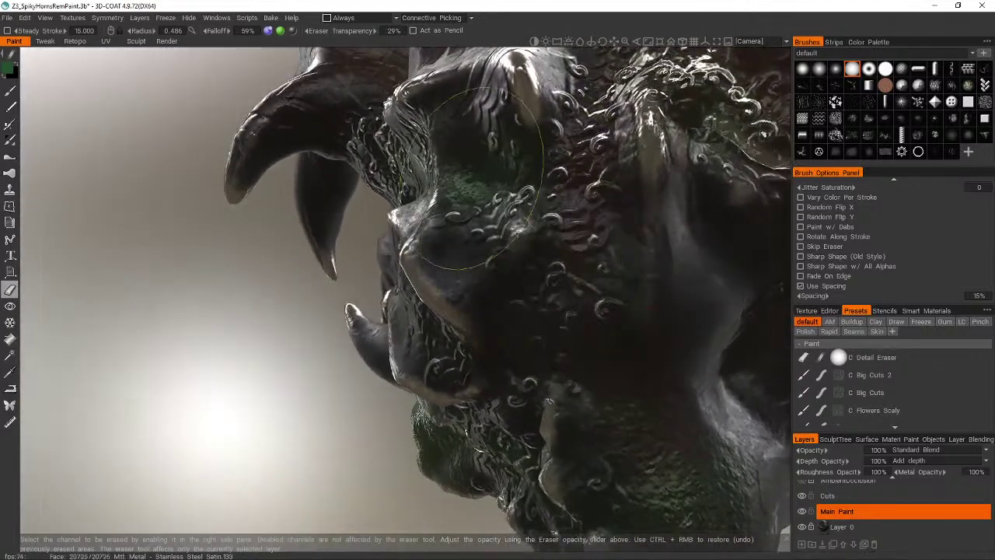
pyautogui.moveTo(513, 220); pyautogui.dragTo(522, 222, button='right')
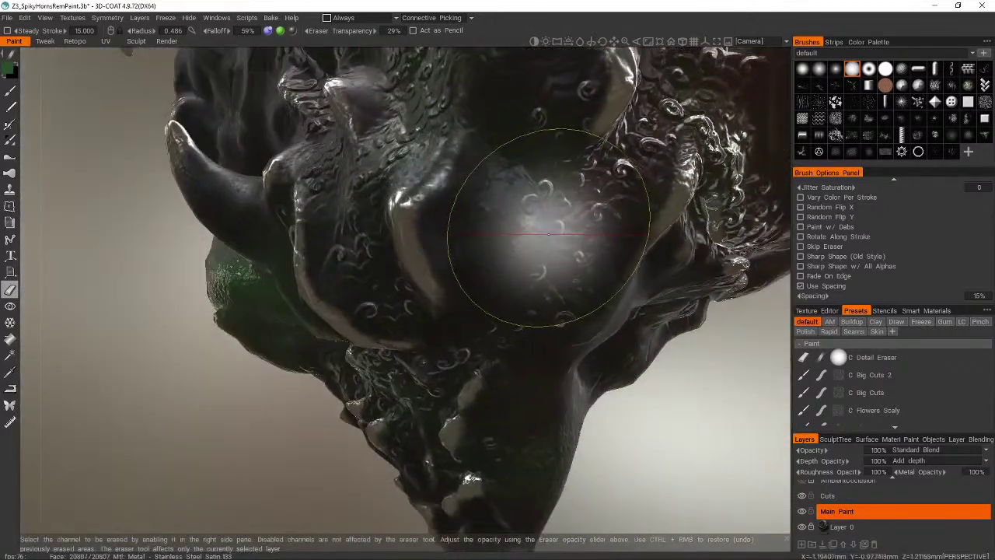
pyautogui.moveTo(520, 187)
pyautogui.mouseDown(button='right')
pyautogui.moveTo(373, 206)
pyautogui.moveTo(256, 200)
pyautogui.moveTo(211, 155)
pyautogui.moveTo(411, 166)
pyautogui.moveTo(412, 133)
pyautogui.moveTo(416, 288)
pyautogui.moveTo(391, 234)
pyautogui.mouseUp(button='right')
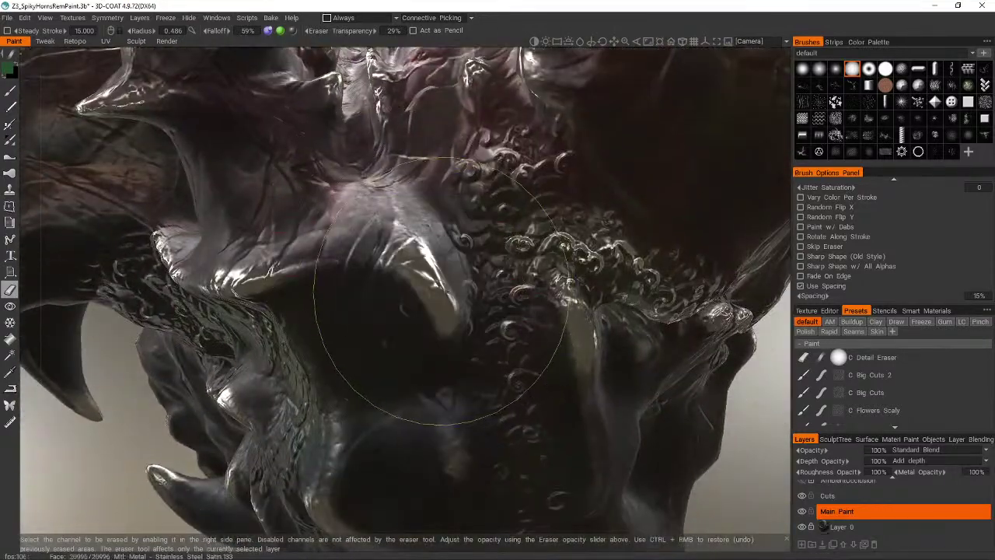
pyautogui.moveTo(447, 291); pyautogui.dragTo(257, 187, button='right')
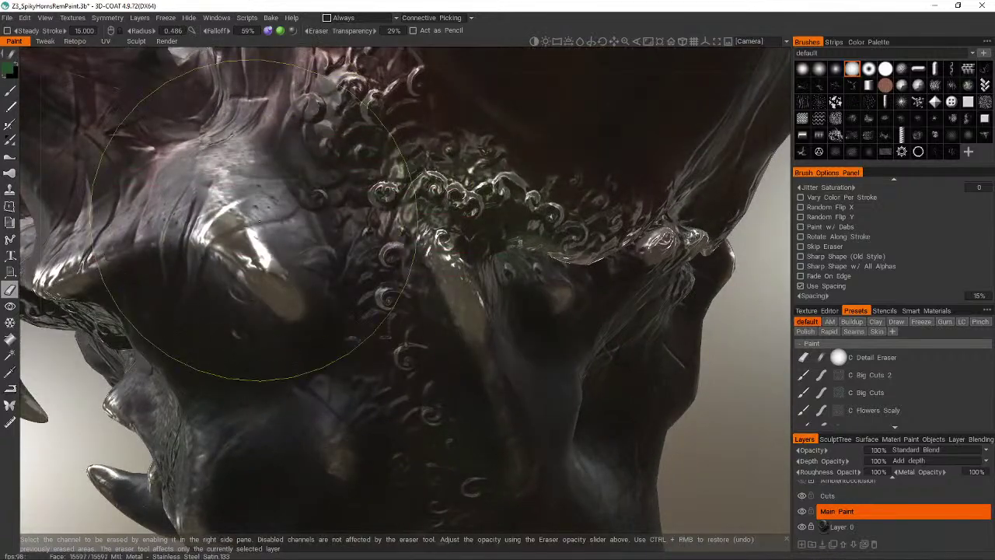
pyautogui.moveTo(256, 221); pyautogui.dragTo(322, 466, button='right')
# - Switch to the Cuts layer and soften the cut marks above the pointed cheek spike and along its ridge
pyautogui.click(828, 496)
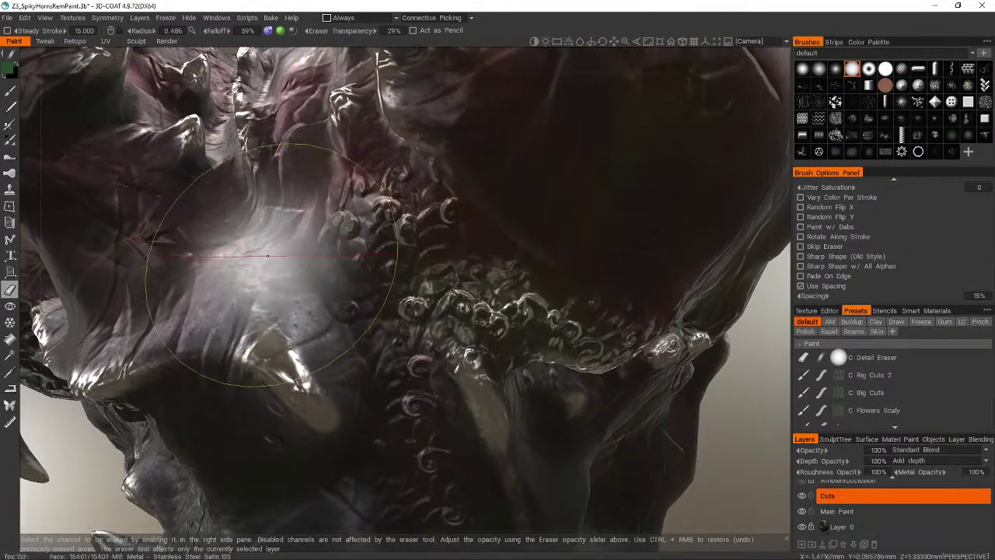
pyautogui.moveTo(267, 255)
pyautogui.mouseDown(button='right')
pyautogui.moveTo(408, 315)
pyautogui.moveTo(323, 315)
pyautogui.mouseUp(button='right')
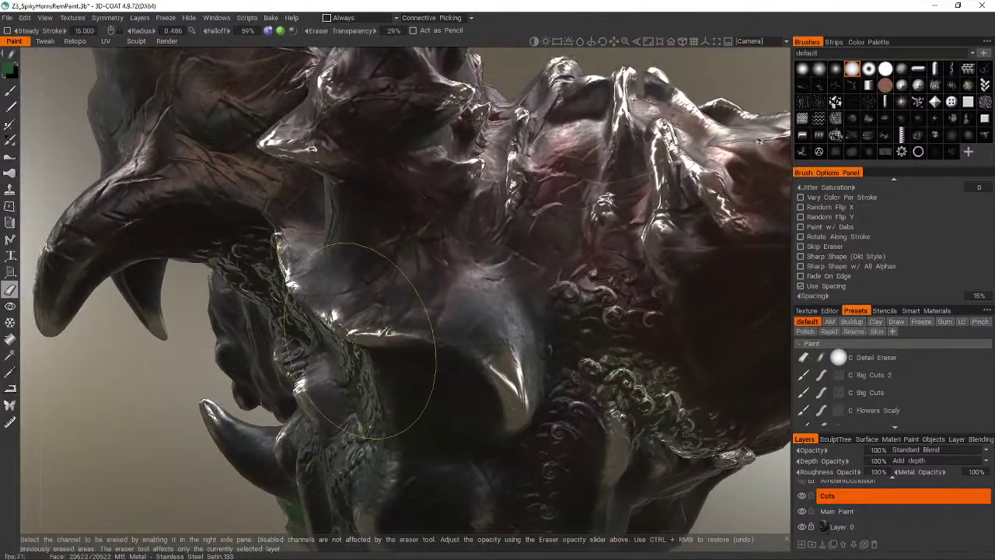
pyautogui.moveTo(366, 281)
pyautogui.mouseDown(button='right')
pyautogui.moveTo(396, 157)
pyautogui.moveTo(404, 225)
pyautogui.moveTo(332, 333)
pyautogui.moveTo(306, 350)
pyautogui.moveTo(588, 355)
pyautogui.moveTo(710, 311)
pyautogui.moveTo(644, 244)
pyautogui.moveTo(777, 358)
pyautogui.mouseUp(button='right')
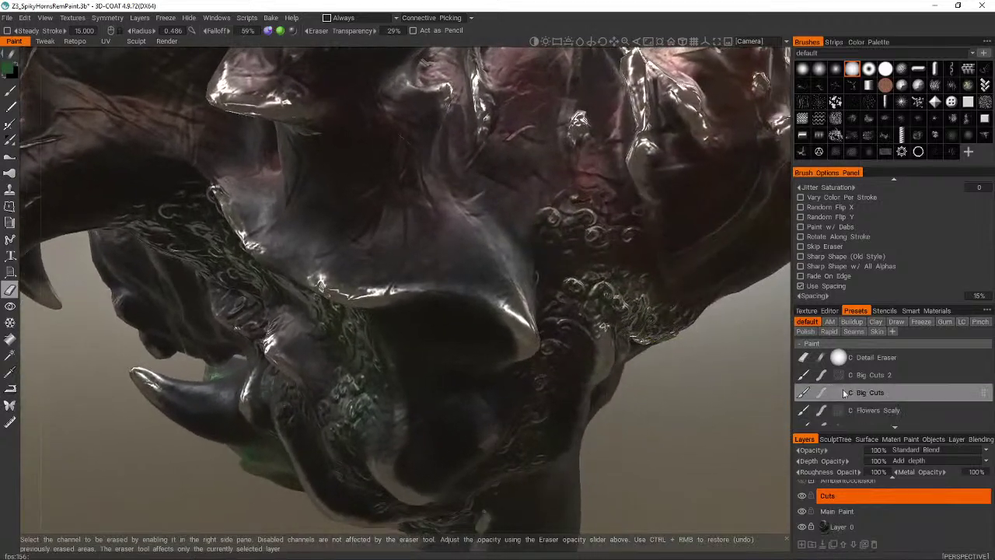
# - Select the Main Paint layer and softly erase curled detail around the brow, the cheek and the bumps beside the snout
pyautogui.click(884, 511)
pyautogui.moveTo(607, 174); pyautogui.dragTo(530, 270, button='right')
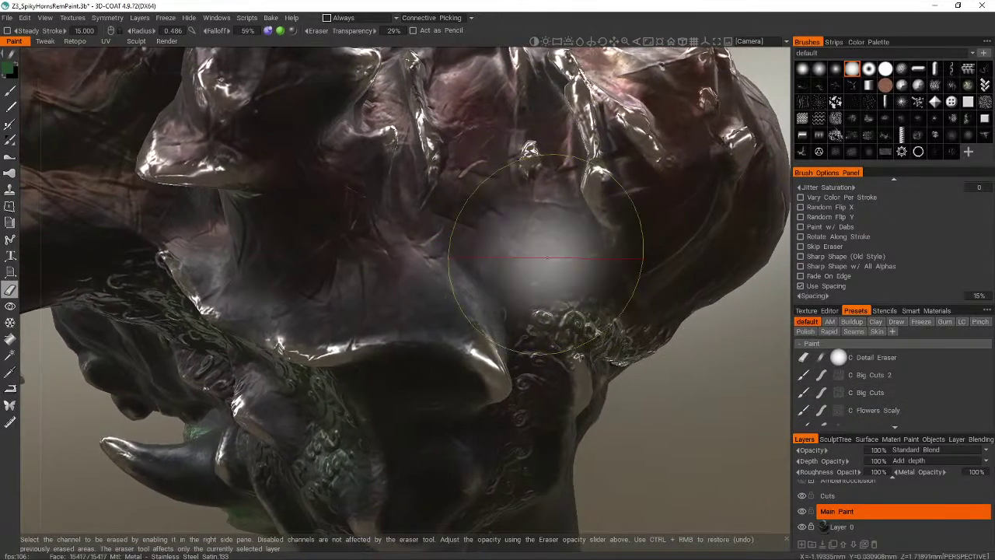
pyautogui.moveTo(727, 249)
pyautogui.keyDown('alt'); pyautogui.mouseDown()
pyautogui.moveTo(681, 215)
pyautogui.moveTo(320, 135)
pyautogui.mouseUp(); pyautogui.keyUp('alt')
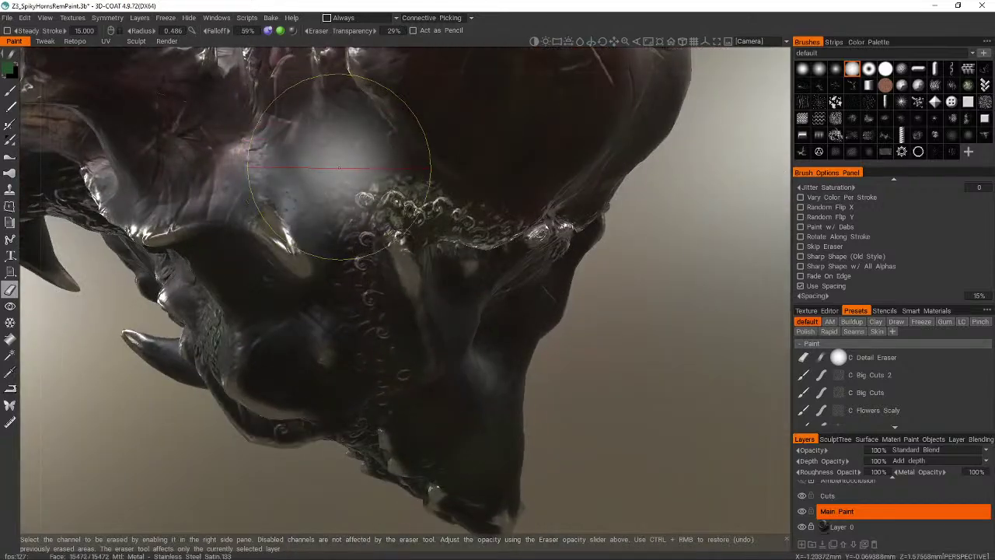
pyautogui.moveTo(338, 167)
pyautogui.mouseDown(button='middle')
pyautogui.moveTo(396, 122)
pyautogui.moveTo(460, 154)
pyautogui.mouseUp(button='middle')
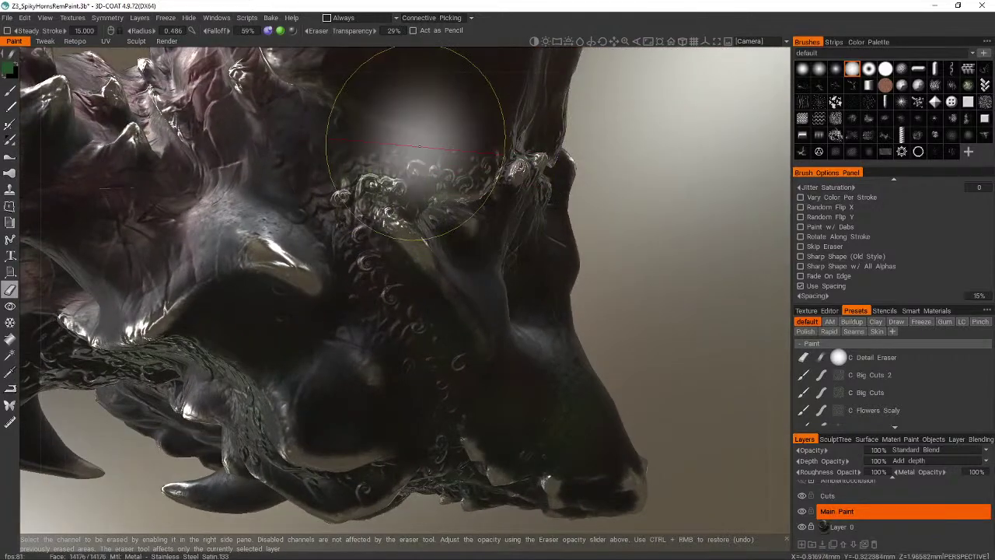
pyautogui.moveTo(383, 342)
pyautogui.mouseDown(button='middle')
pyautogui.moveTo(417, 293)
pyautogui.moveTo(369, 276)
pyautogui.mouseUp(button='middle')
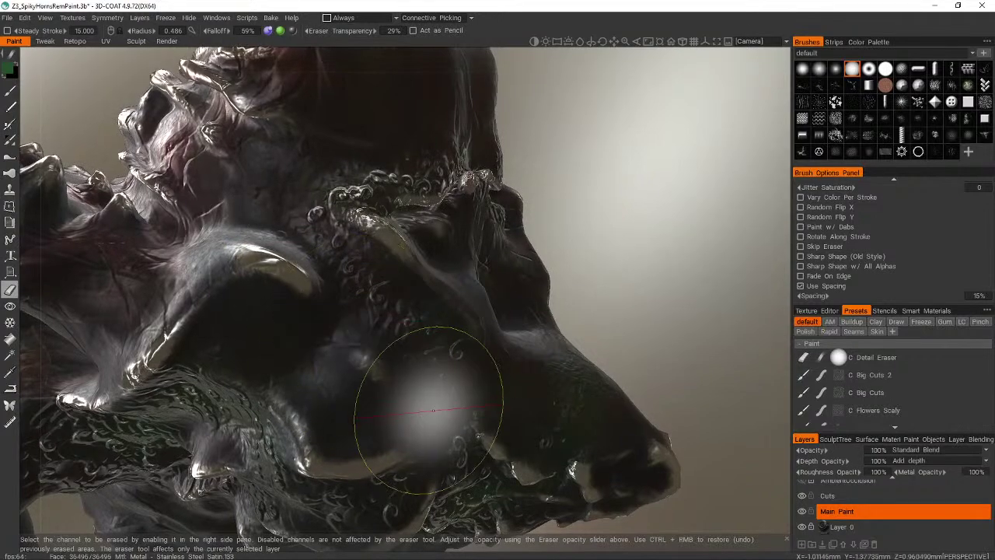
pyautogui.moveTo(433, 410)
pyautogui.mouseDown(button='middle')
pyautogui.moveTo(456, 344)
pyautogui.moveTo(417, 322)
pyautogui.moveTo(482, 378)
pyautogui.moveTo(449, 367)
pyautogui.moveTo(367, 122)
pyautogui.mouseUp(button='middle')
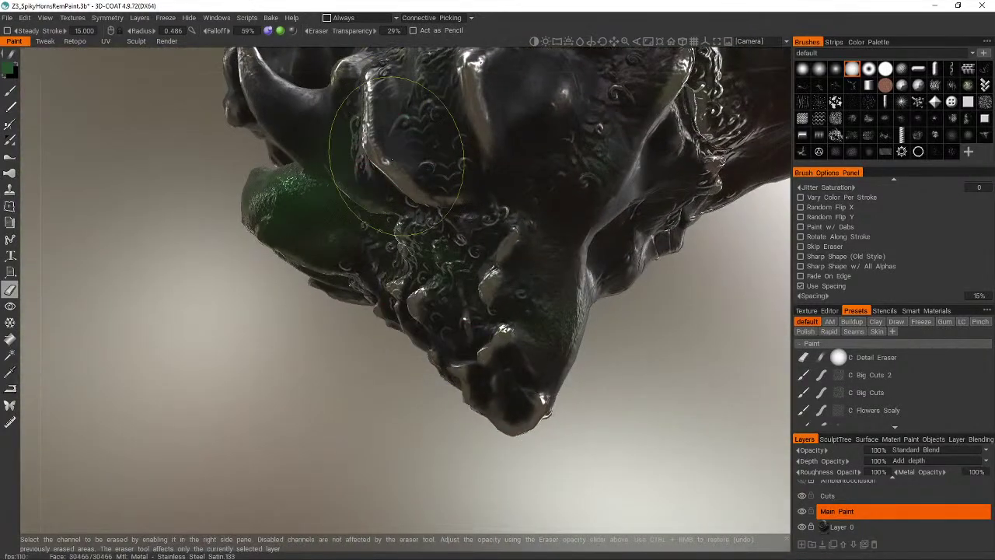
# - Softly erase curled detail on the Main Paint layer around the snout bumps, the base of the green horn and the adjoining cheek ridges
pyautogui.moveTo(524, 241)
pyautogui.mouseDown(button='middle')
pyautogui.moveTo(555, 267)
pyautogui.moveTo(534, 278)
pyautogui.moveTo(533, 300)
pyautogui.moveTo(462, 288)
pyautogui.moveTo(472, 192)
pyautogui.mouseUp(button='middle')
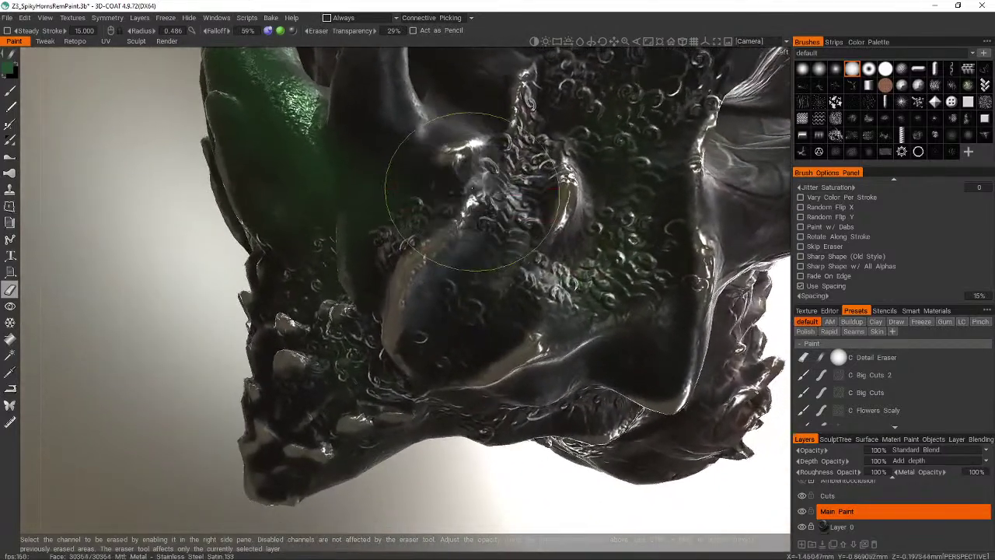
pyautogui.moveTo(457, 235); pyautogui.dragTo(496, 185, button='middle')
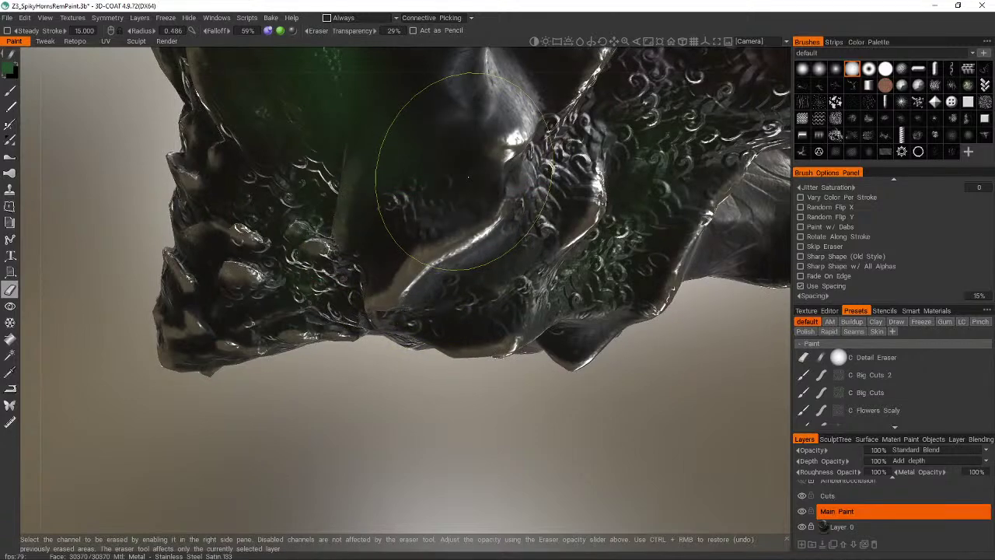
pyautogui.moveTo(468, 177)
pyautogui.mouseDown(button='middle')
pyautogui.moveTo(433, 200)
pyautogui.moveTo(533, 222)
pyautogui.moveTo(521, 189)
pyautogui.moveTo(345, 365)
pyautogui.moveTo(271, 258)
pyautogui.mouseUp(button='middle')
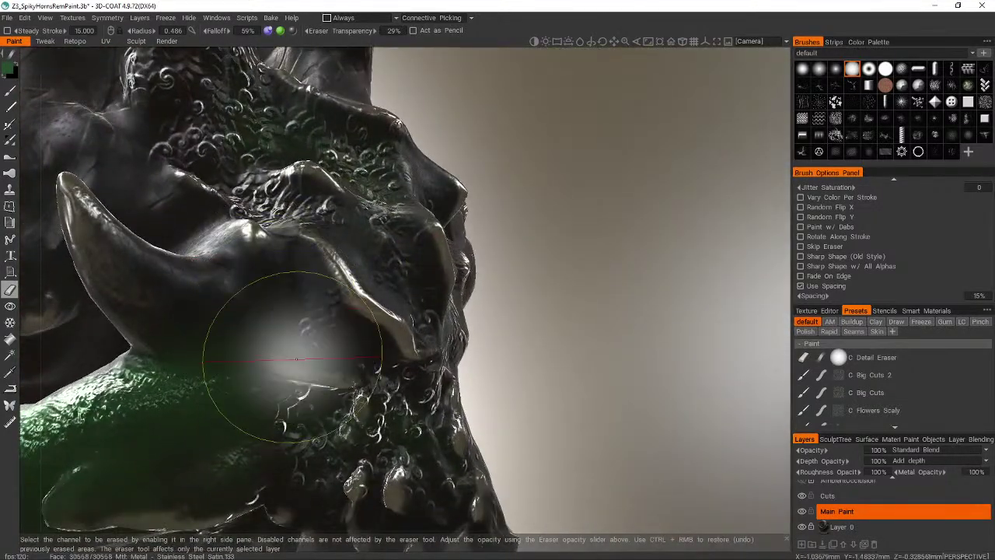
pyautogui.moveTo(296, 359)
pyautogui.mouseDown(button='middle')
pyautogui.moveTo(645, 395)
pyautogui.moveTo(517, 399)
pyautogui.moveTo(382, 344)
pyautogui.moveTo(334, 244)
pyautogui.moveTo(396, 246)
pyautogui.moveTo(350, 223)
pyautogui.moveTo(422, 217)
pyautogui.moveTo(466, 225)
pyautogui.moveTo(457, 249)
pyautogui.moveTo(466, 259)
pyautogui.mouseUp(button='middle')
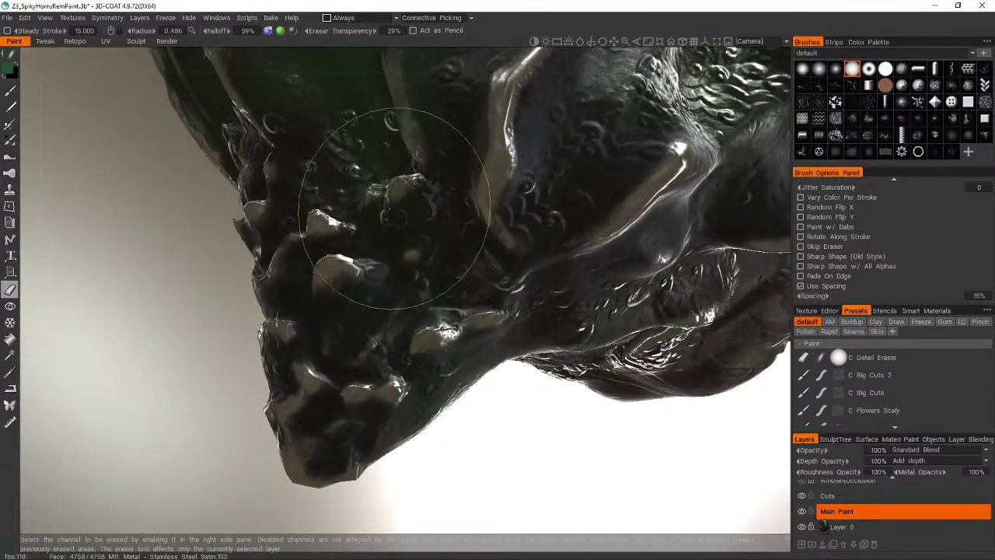
pyautogui.moveTo(420, 194); pyautogui.dragTo(442, 308, button='middle')
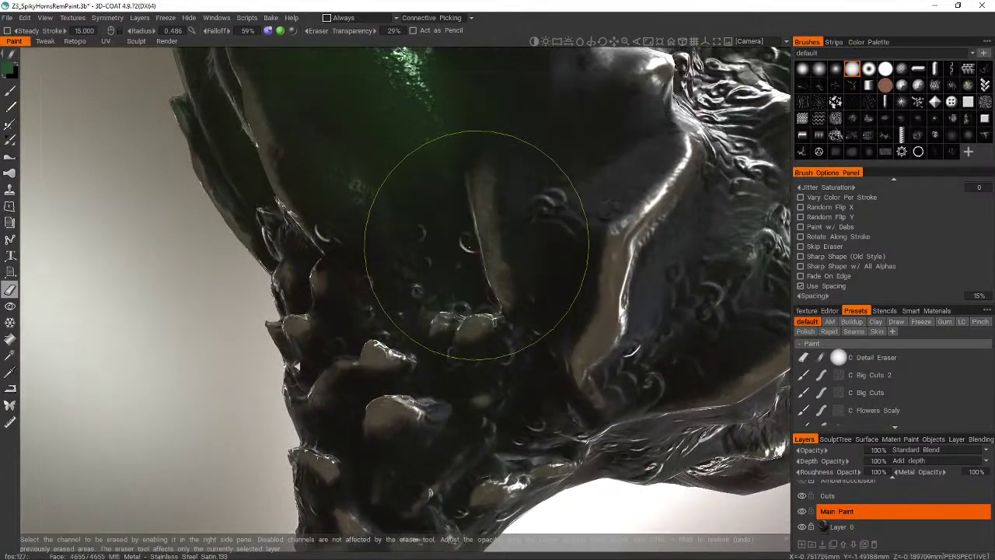
pyautogui.moveTo(475, 245)
pyautogui.mouseDown(button='middle')
pyautogui.moveTo(334, 214)
pyautogui.moveTo(665, 167)
pyautogui.moveTo(618, 227)
pyautogui.mouseUp(button='middle')
# - Softly erase curled detail on the side of the head between the small cheek ridges and the long pointed brow ridge
pyautogui.moveTo(555, 220)
pyautogui.mouseDown(button='middle')
pyautogui.moveTo(982, 391)
pyautogui.moveTo(809, 351)
pyautogui.moveTo(788, 359)
pyautogui.moveTo(515, 311)
pyautogui.moveTo(440, 309)
pyautogui.moveTo(479, 353)
pyautogui.moveTo(444, 344)
pyautogui.moveTo(438, 374)
pyautogui.mouseUp(button='middle')
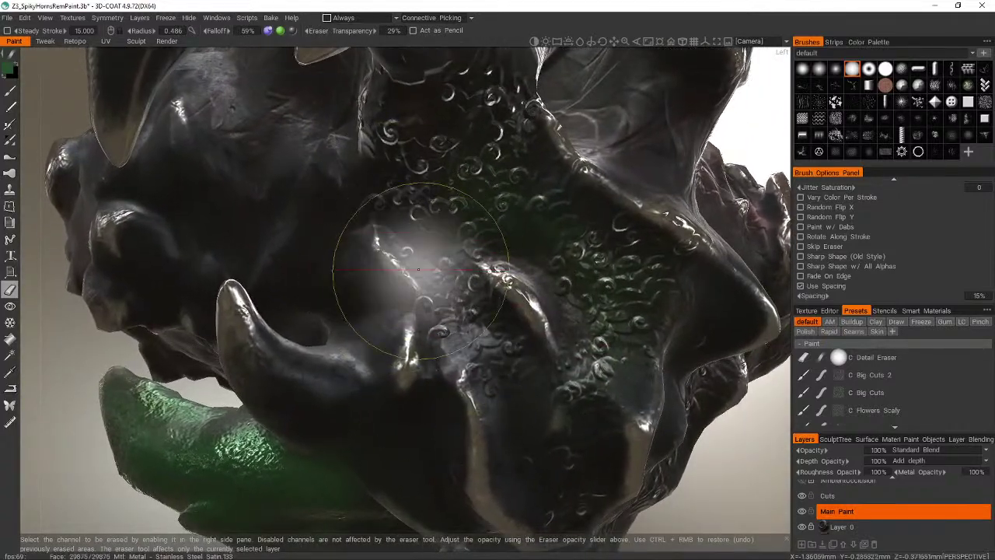
pyautogui.moveTo(390, 189)
pyautogui.mouseDown(button='middle')
pyautogui.moveTo(365, 210)
pyautogui.moveTo(404, 311)
pyautogui.moveTo(381, 247)
pyautogui.moveTo(379, 259)
pyautogui.mouseUp(button='middle')
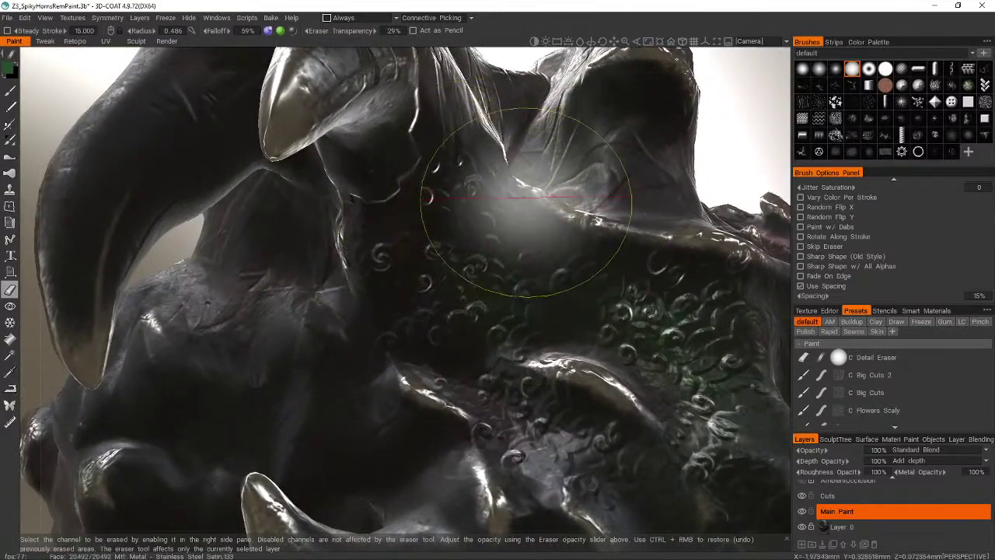
pyautogui.moveTo(538, 209)
pyautogui.mouseDown(button='middle')
pyautogui.moveTo(441, 172)
pyautogui.moveTo(480, 215)
pyautogui.moveTo(424, 190)
pyautogui.moveTo(689, 322)
pyautogui.moveTo(707, 311)
pyautogui.moveTo(676, 301)
pyautogui.moveTo(622, 233)
pyautogui.mouseUp(button='middle')
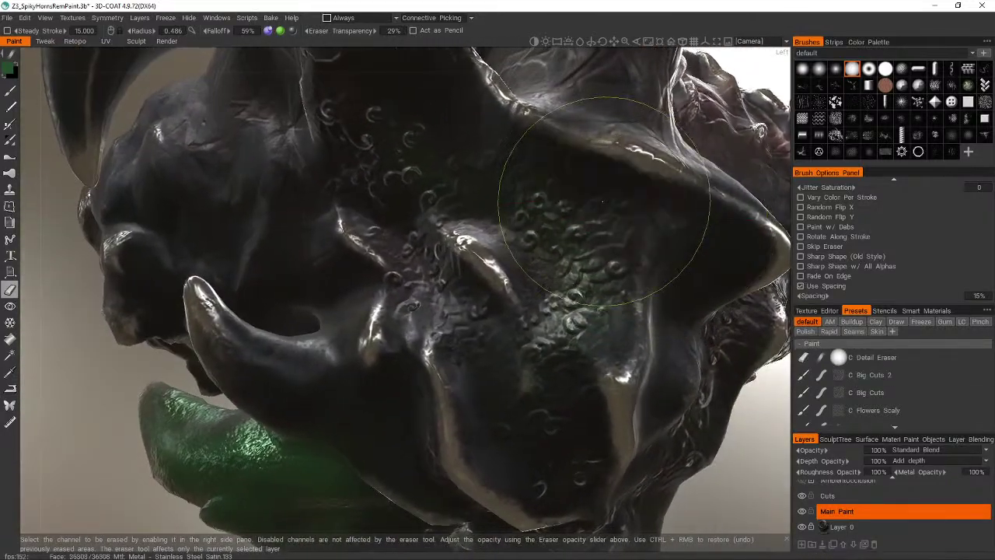
pyautogui.moveTo(534, 200)
pyautogui.mouseDown(button='middle')
pyautogui.moveTo(456, 144)
pyautogui.moveTo(538, 348)
pyautogui.moveTo(655, 316)
pyautogui.moveTo(546, 356)
pyautogui.mouseUp(button='middle')
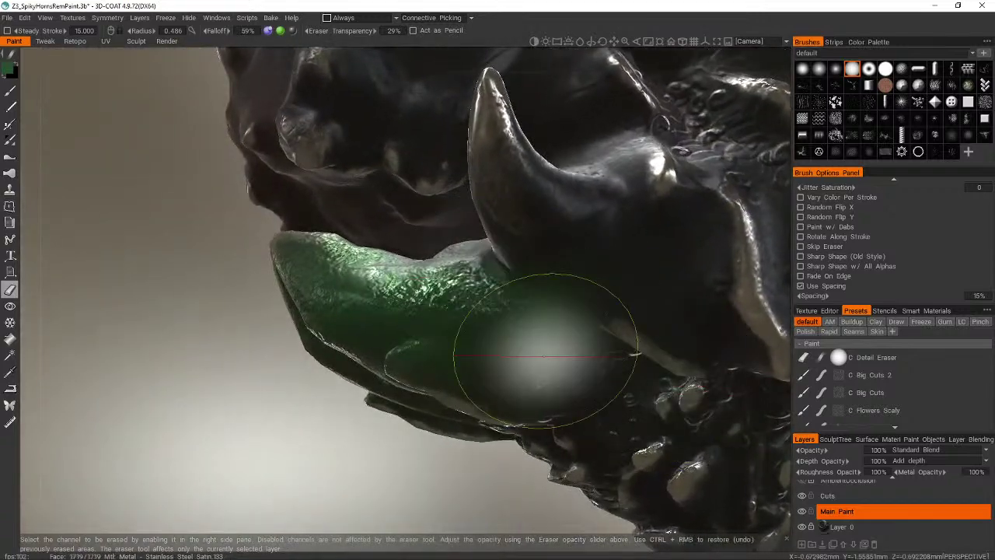
# - Soften the green scaly texture on the large green horn, working around its tip and inner side
pyautogui.moveTo(466, 255)
pyautogui.mouseDown(button='middle')
pyautogui.moveTo(455, 311)
pyautogui.moveTo(361, 304)
pyautogui.mouseUp(button='middle')
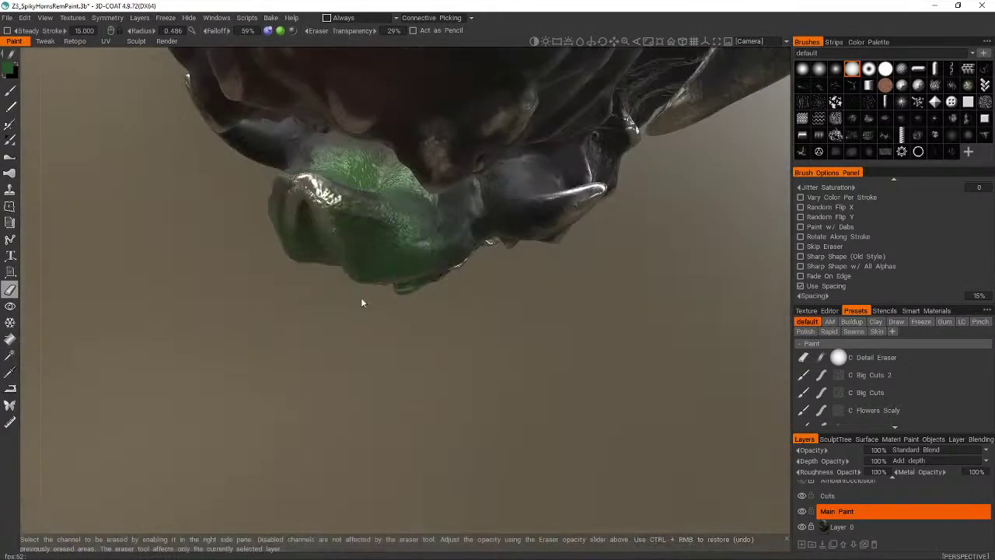
pyautogui.moveTo(357, 256); pyautogui.dragTo(369, 237, button='middle')
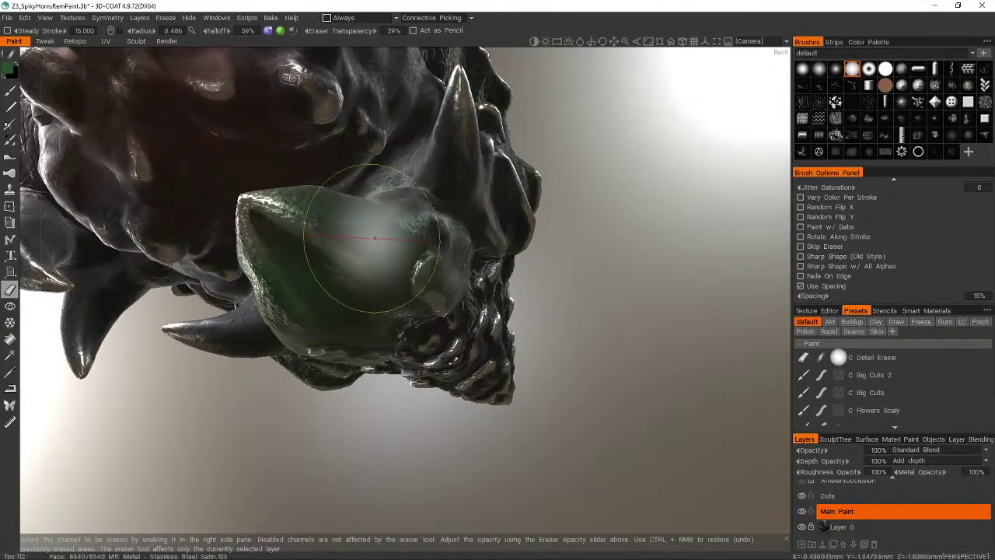
pyautogui.moveTo(375, 238); pyautogui.dragTo(354, 238, button='middle')
pyautogui.moveTo(316, 282); pyautogui.dragTo(364, 272, button='middle')
pyautogui.moveTo(330, 333)
pyautogui.mouseDown(button='middle')
pyautogui.moveTo(482, 262)
pyautogui.moveTo(462, 223)
pyautogui.mouseUp(button='middle')
pyautogui.moveTo(498, 327)
pyautogui.mouseDown(button='middle')
pyautogui.moveTo(515, 359)
pyautogui.moveTo(534, 267)
pyautogui.moveTo(505, 299)
pyautogui.mouseUp(button='middle')
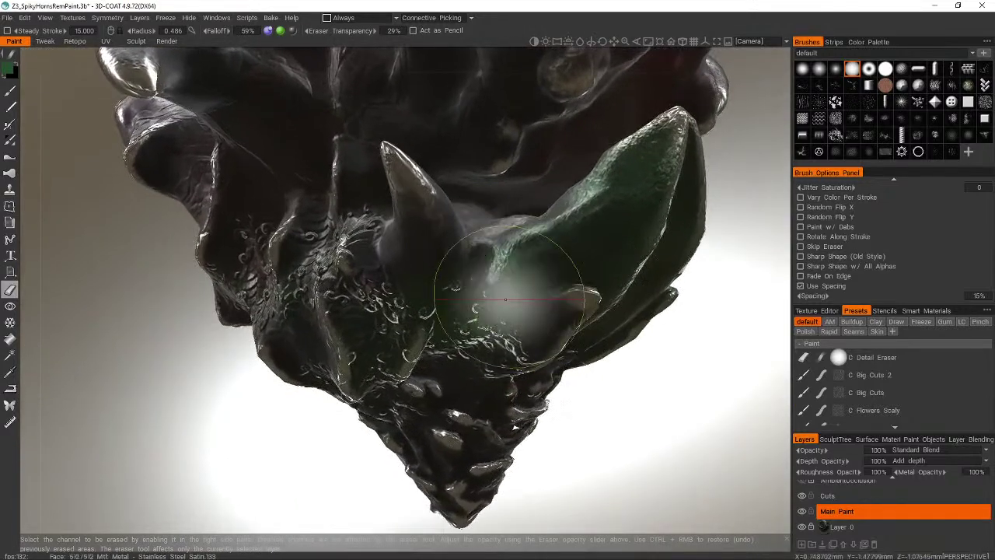
# - Softly erase the curled detail at the base of the green horn and below the small curved spike beside it
pyautogui.moveTo(548, 257)
pyautogui.mouseDown(button='middle')
pyautogui.moveTo(591, 225)
pyautogui.moveTo(583, 335)
pyautogui.moveTo(537, 300)
pyautogui.moveTo(537, 250)
pyautogui.moveTo(599, 233)
pyautogui.moveTo(510, 171)
pyautogui.mouseUp(button='middle')
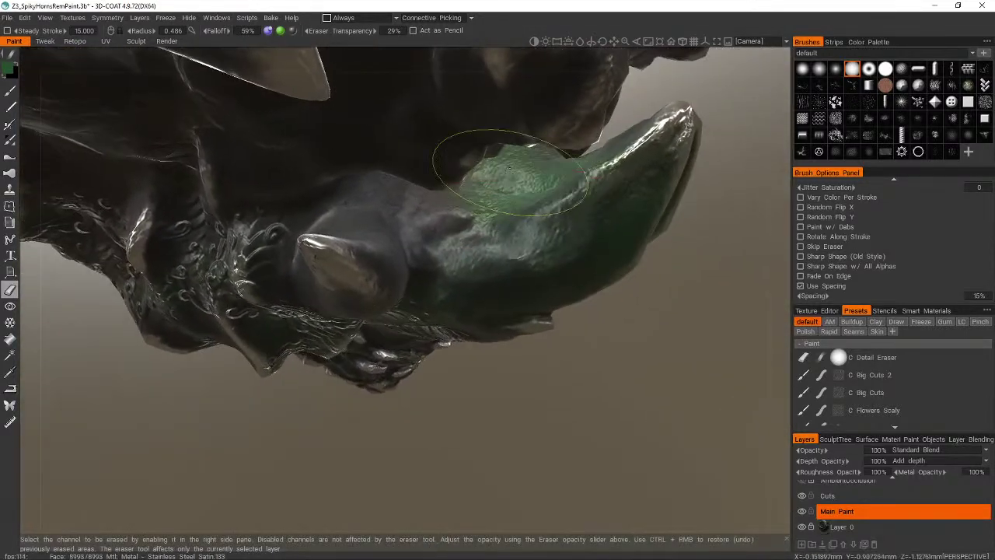
pyautogui.moveTo(589, 179)
pyautogui.mouseDown(button='middle')
pyautogui.moveTo(622, 210)
pyautogui.moveTo(733, 223)
pyautogui.moveTo(666, 233)
pyautogui.moveTo(652, 250)
pyautogui.moveTo(591, 266)
pyautogui.moveTo(448, 260)
pyautogui.mouseUp(button='middle')
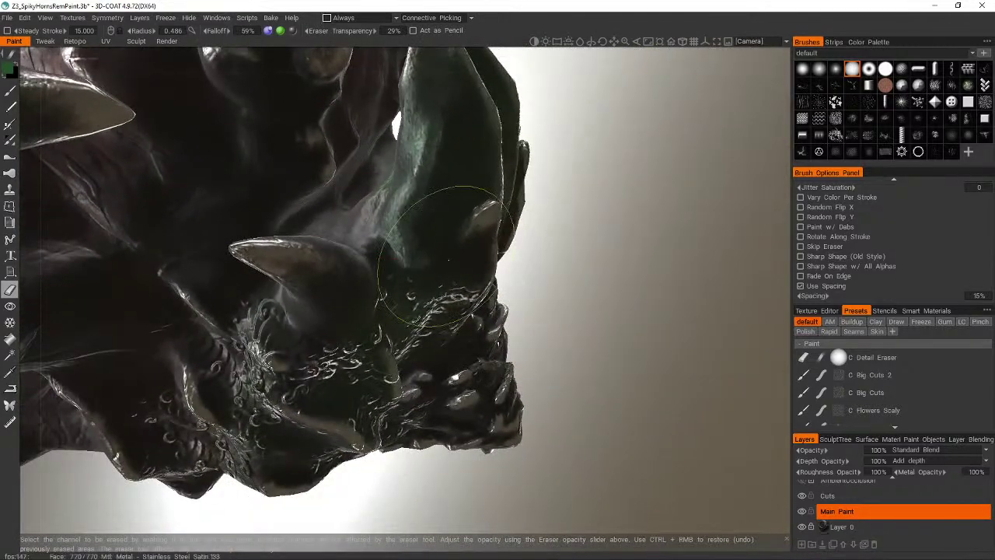
pyautogui.moveTo(426, 342)
pyautogui.mouseDown(button='middle')
pyautogui.moveTo(423, 223)
pyautogui.moveTo(338, 180)
pyautogui.mouseUp(button='middle')
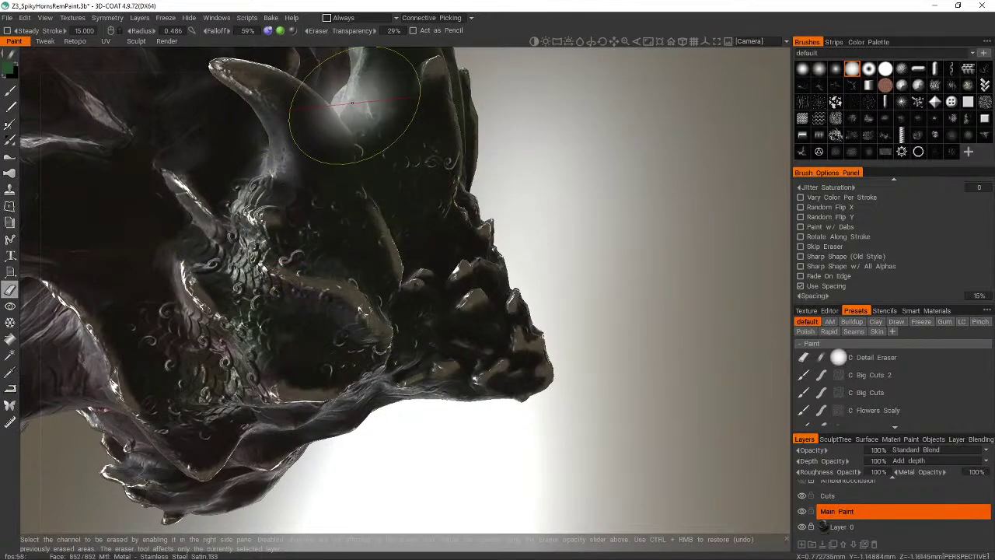
pyautogui.keyDown('alt'); pyautogui.moveTo(414, 196); pyautogui.dragTo(561, 171); pyautogui.keyUp('alt')
pyautogui.moveTo(561, 166)
pyautogui.mouseDown(button='middle')
pyautogui.moveTo(568, 210)
pyautogui.moveTo(461, 116)
pyautogui.mouseUp(button='middle')
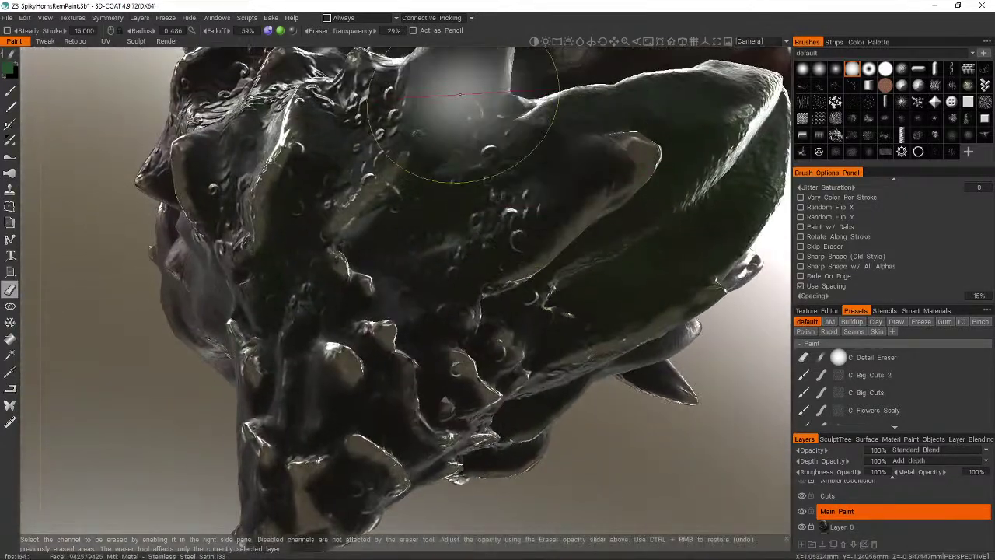
# - Fade the remaining texture along the green horn's outer side, around its small spur and toward the neighbouring curved spike
pyautogui.moveTo(617, 98)
pyautogui.mouseDown(button='middle')
pyautogui.moveTo(633, 167)
pyautogui.moveTo(500, 112)
pyautogui.moveTo(478, 170)
pyautogui.mouseUp(button='middle')
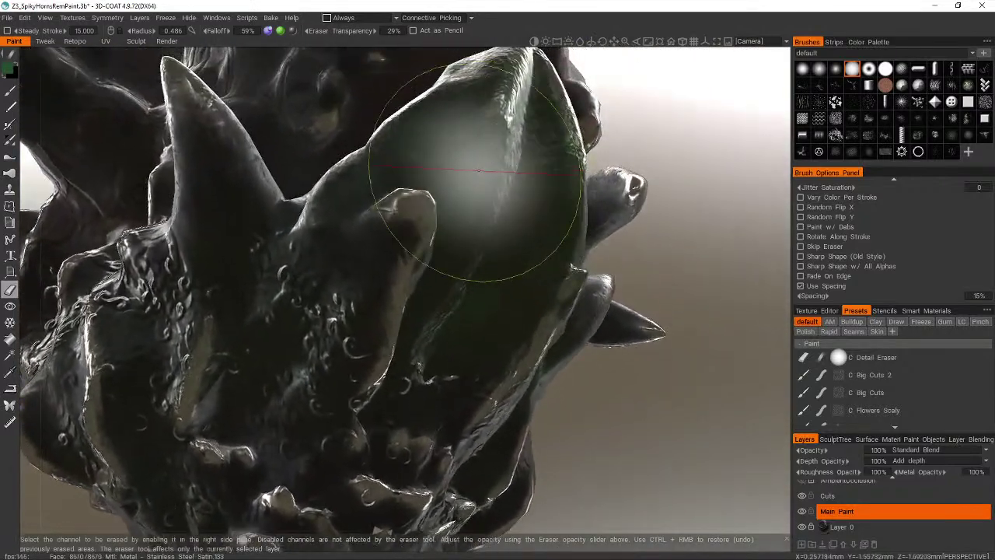
pyautogui.moveTo(490, 81)
pyautogui.mouseDown(button='middle')
pyautogui.moveTo(511, 166)
pyautogui.moveTo(455, 333)
pyautogui.moveTo(389, 233)
pyautogui.moveTo(315, 151)
pyautogui.mouseUp(button='middle')
pyautogui.moveTo(339, 315)
pyautogui.mouseDown(button='middle')
pyautogui.moveTo(322, 334)
pyautogui.moveTo(334, 344)
pyautogui.moveTo(334, 300)
pyautogui.moveTo(591, 431)
pyautogui.mouseUp(button='middle')
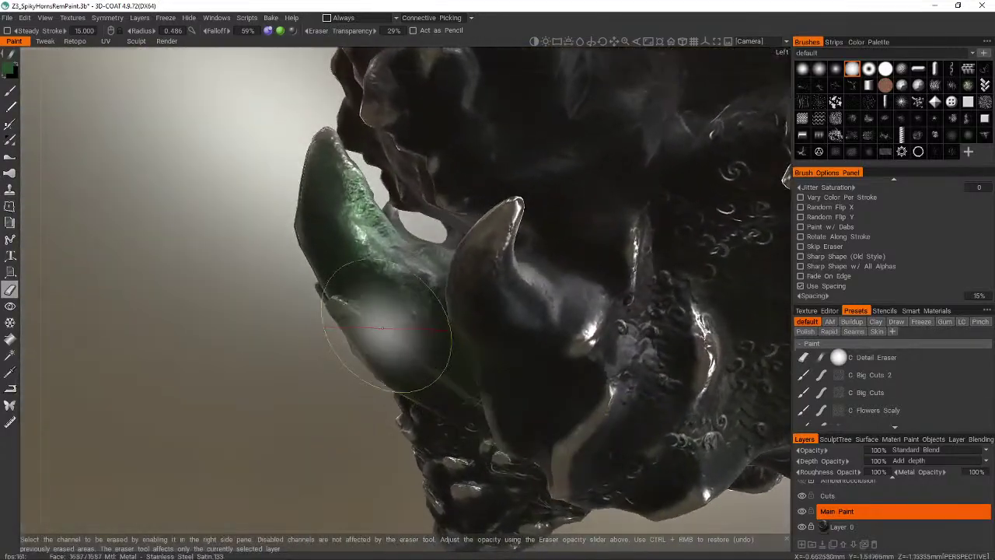
pyautogui.moveTo(383, 328)
pyautogui.mouseDown(button='middle')
pyautogui.moveTo(433, 378)
pyautogui.moveTo(456, 422)
pyautogui.moveTo(475, 426)
pyautogui.mouseUp(button='middle')
pyautogui.keyDown('alt'); pyautogui.moveTo(477, 427); pyautogui.dragTo(497, 404); pyautogui.keyUp('alt')
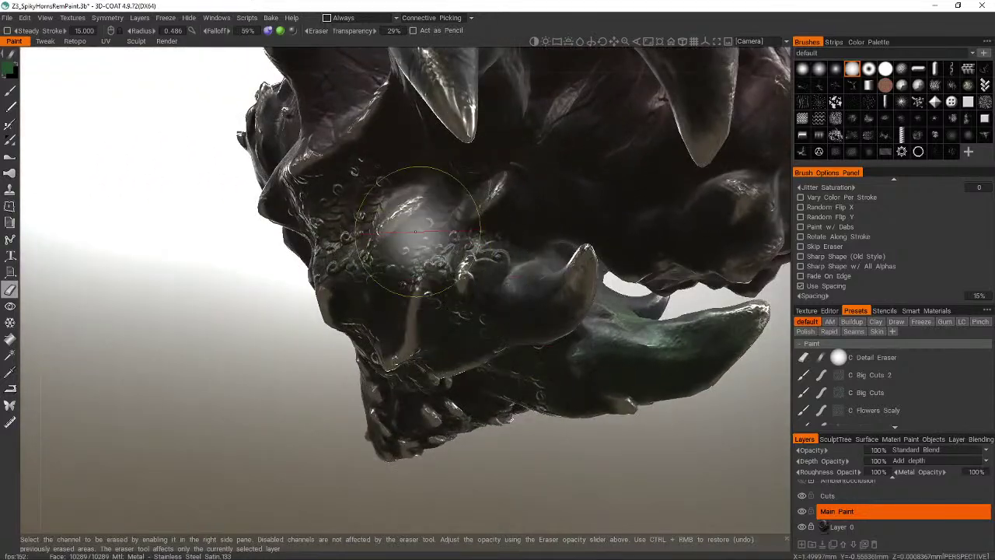
# - Softly erase curled detail around the raised cheek ridges and below the brow ridge on the opposite side of the head
pyautogui.moveTo(502, 241)
pyautogui.mouseDown(button='middle')
pyautogui.moveTo(498, 313)
pyautogui.moveTo(467, 277)
pyautogui.mouseUp(button='middle')
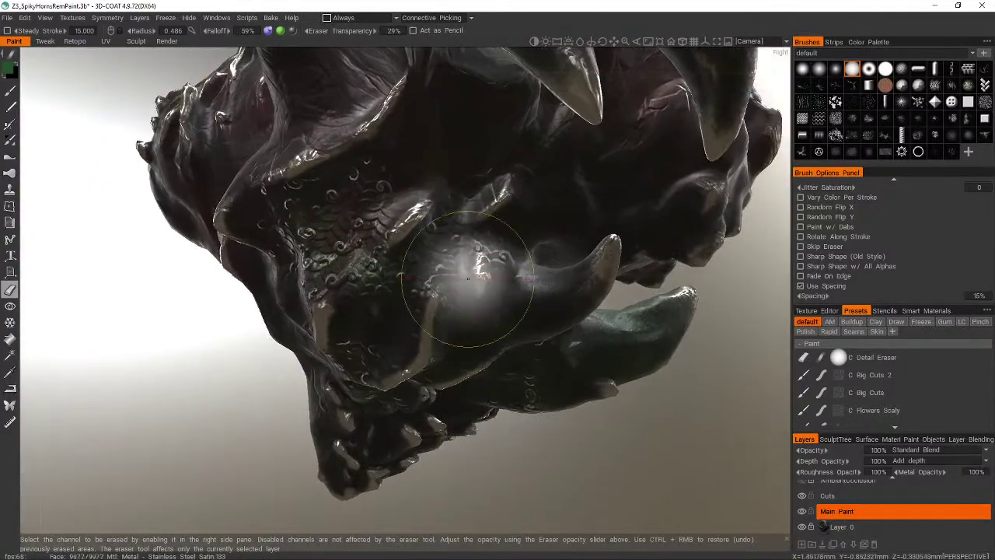
pyautogui.moveTo(345, 326); pyautogui.dragTo(354, 318, button='middle')
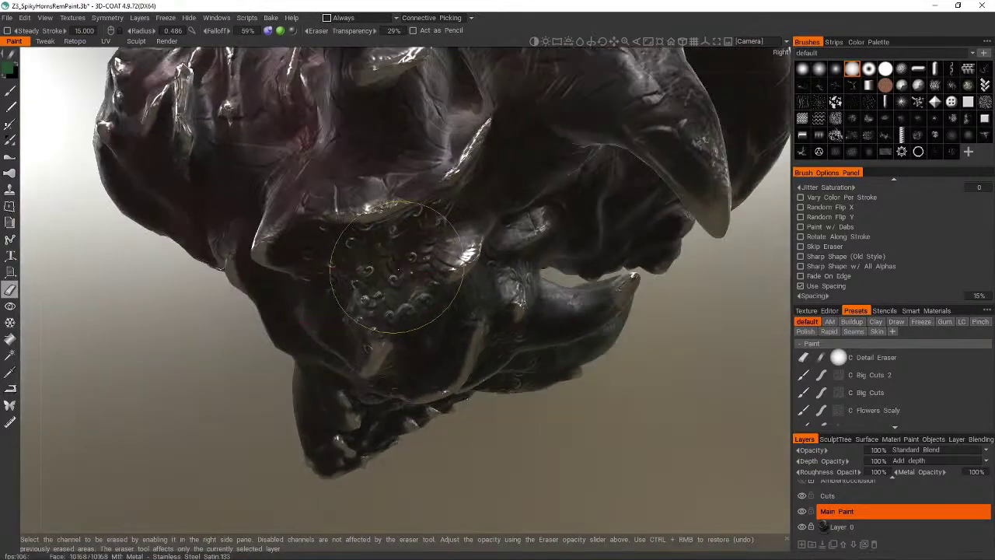
pyautogui.moveTo(378, 288)
pyautogui.mouseDown(button='middle')
pyautogui.moveTo(351, 308)
pyautogui.moveTo(405, 350)
pyautogui.moveTo(336, 292)
pyautogui.moveTo(374, 270)
pyautogui.moveTo(379, 282)
pyautogui.mouseUp(button='middle')
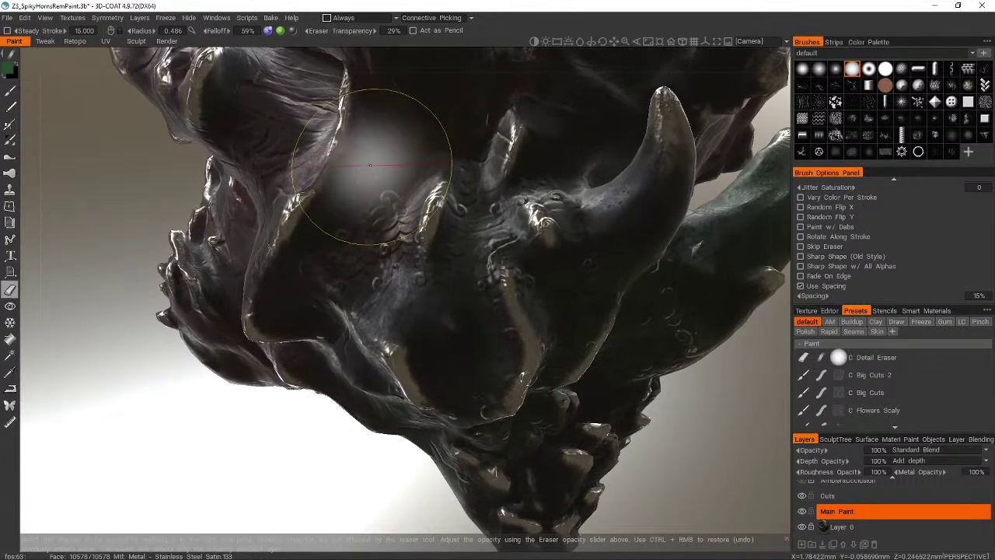
pyautogui.moveTo(319, 225); pyautogui.dragTo(570, 231, button='middle')
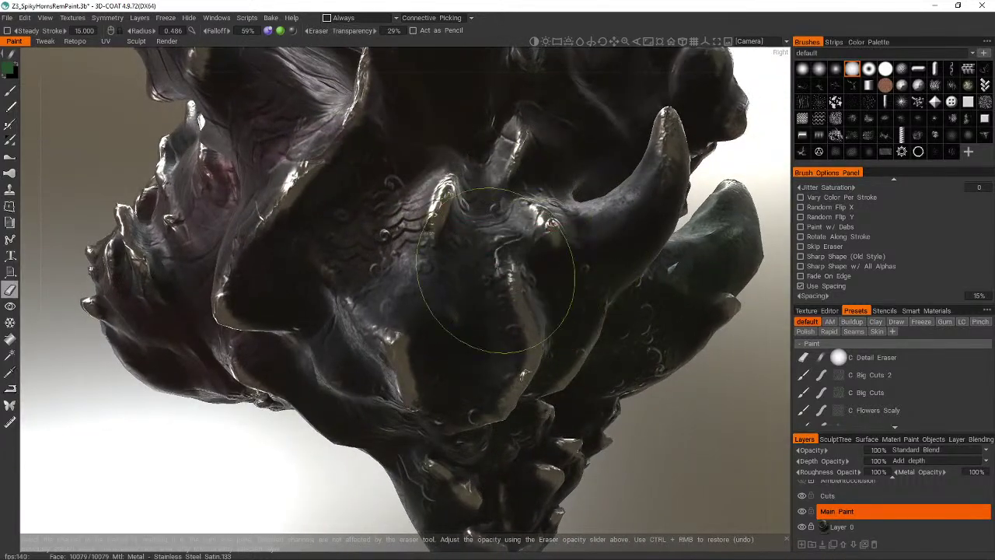
pyautogui.moveTo(496, 272)
pyautogui.mouseDown(button='middle')
pyautogui.moveTo(515, 189)
pyautogui.moveTo(409, 191)
pyautogui.mouseUp(button='middle')
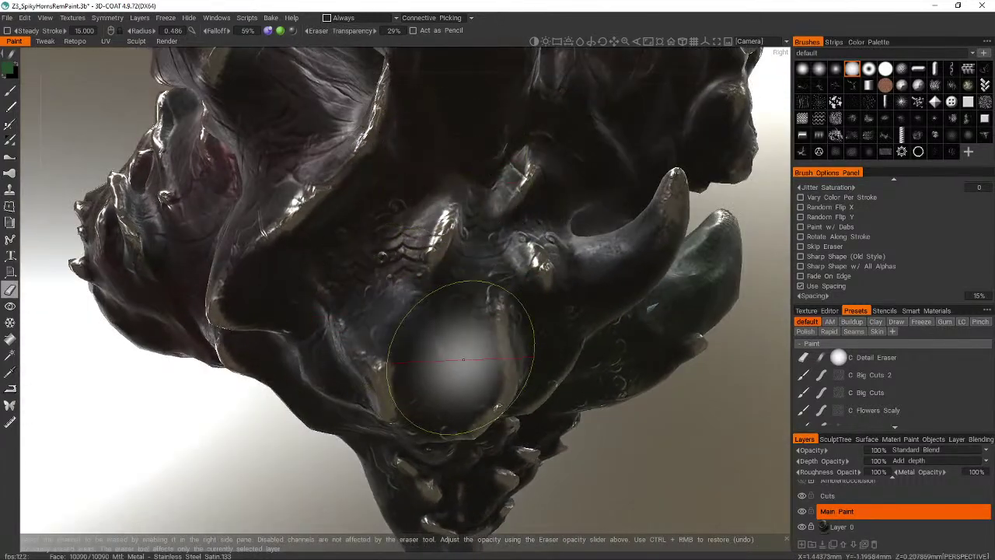
pyautogui.moveTo(400, 380)
pyautogui.mouseDown(button='middle')
pyautogui.moveTo(490, 296)
pyautogui.moveTo(455, 333)
pyautogui.moveTo(454, 309)
pyautogui.moveTo(513, 370)
pyautogui.moveTo(578, 389)
pyautogui.moveTo(555, 377)
pyautogui.moveTo(747, 374)
pyautogui.moveTo(591, 412)
pyautogui.moveTo(583, 433)
pyautogui.moveTo(534, 289)
pyautogui.moveTo(424, 221)
pyautogui.moveTo(410, 311)
pyautogui.moveTo(418, 375)
pyautogui.mouseUp(button='middle')
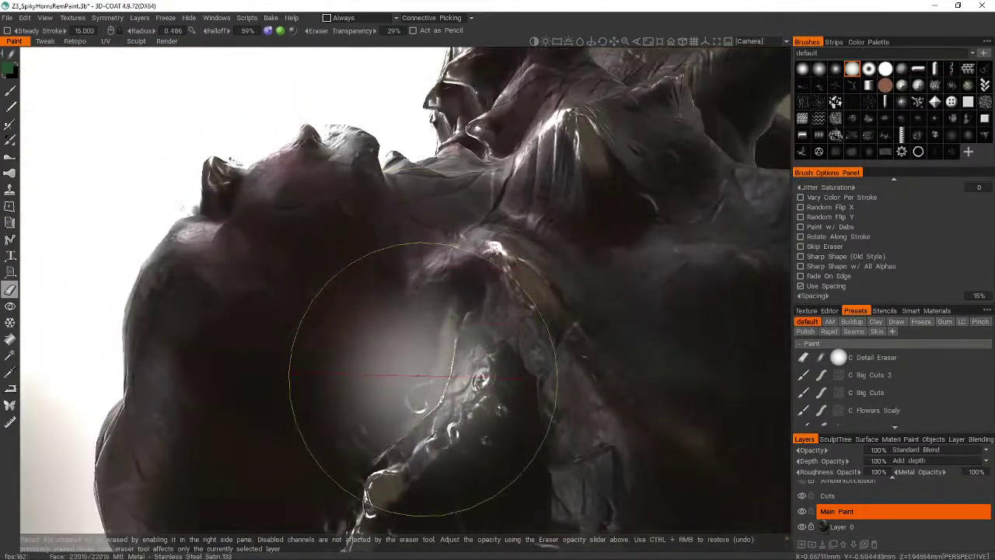
# - Softly erase curled detail along the knobbly ridge on the underside of the head and in the crease beside it
pyautogui.moveTo(395, 414); pyautogui.dragTo(455, 428, button='middle')
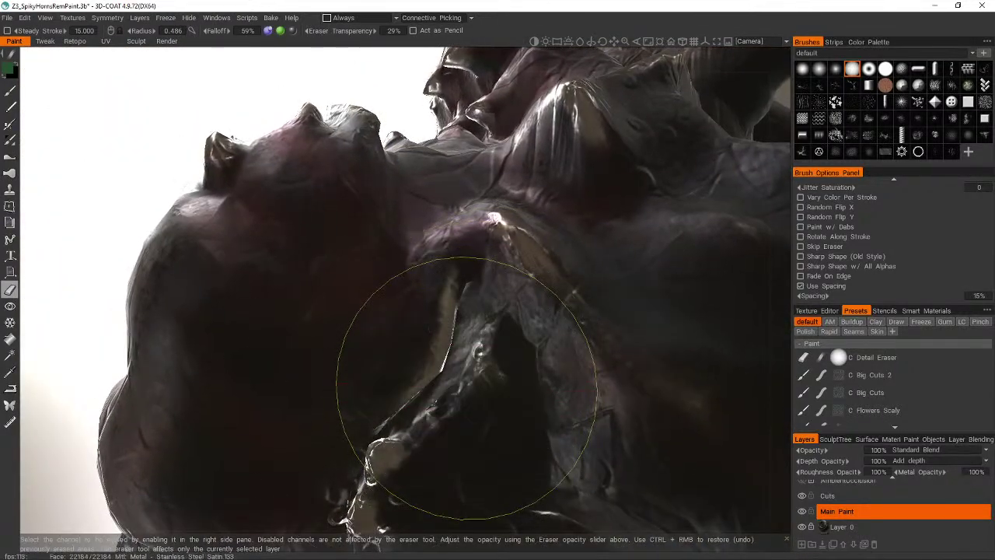
pyautogui.moveTo(467, 388)
pyautogui.mouseDown(button='middle')
pyautogui.moveTo(471, 333)
pyautogui.moveTo(482, 355)
pyautogui.moveTo(472, 259)
pyautogui.mouseUp(button='middle')
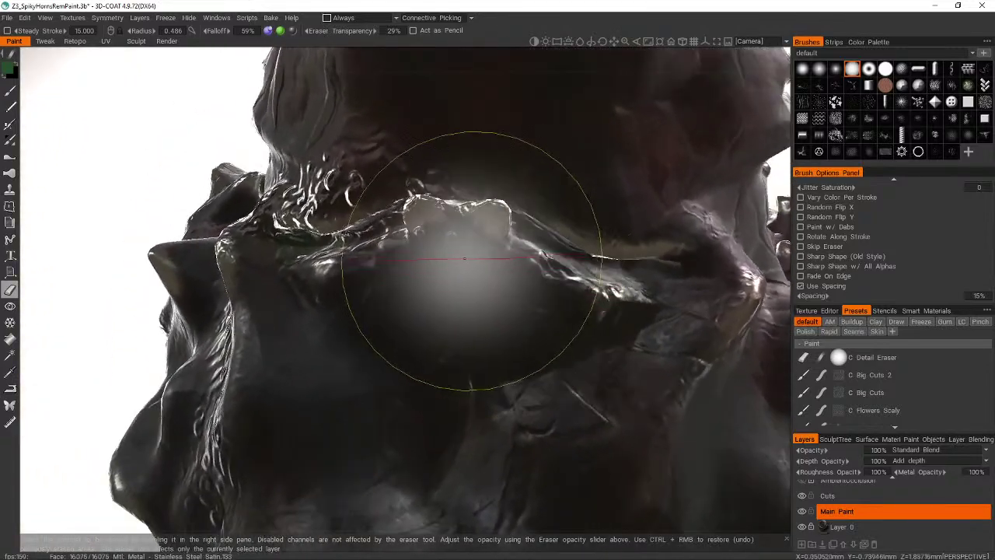
pyautogui.moveTo(411, 208)
pyautogui.mouseDown(button='middle')
pyautogui.moveTo(404, 237)
pyautogui.moveTo(400, 173)
pyautogui.mouseUp(button='middle')
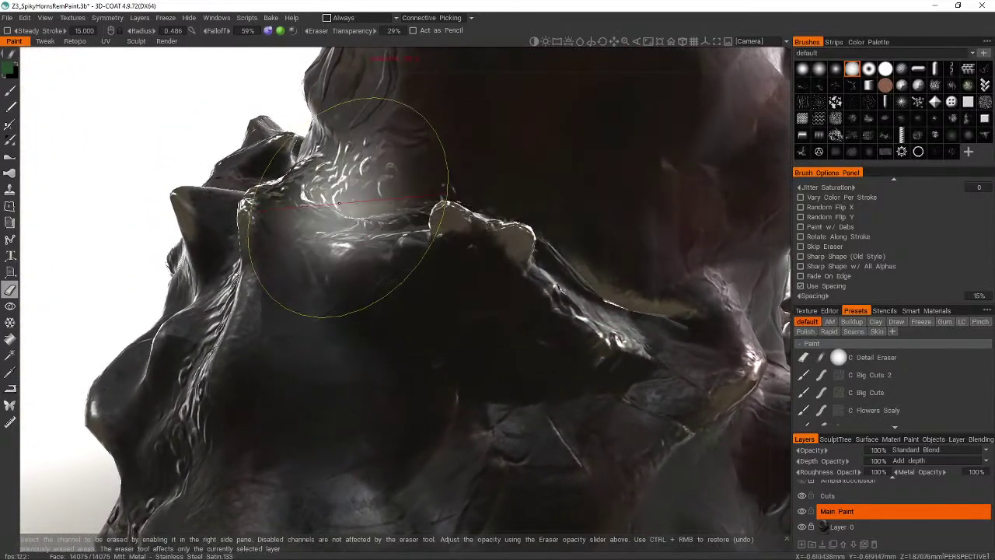
pyautogui.moveTo(338, 202)
pyautogui.mouseDown(button='middle')
pyautogui.moveTo(435, 231)
pyautogui.moveTo(542, 238)
pyautogui.moveTo(467, 224)
pyautogui.moveTo(495, 212)
pyautogui.mouseUp(button='middle')
pyautogui.moveTo(559, 237); pyautogui.dragTo(556, 245, button='middle')
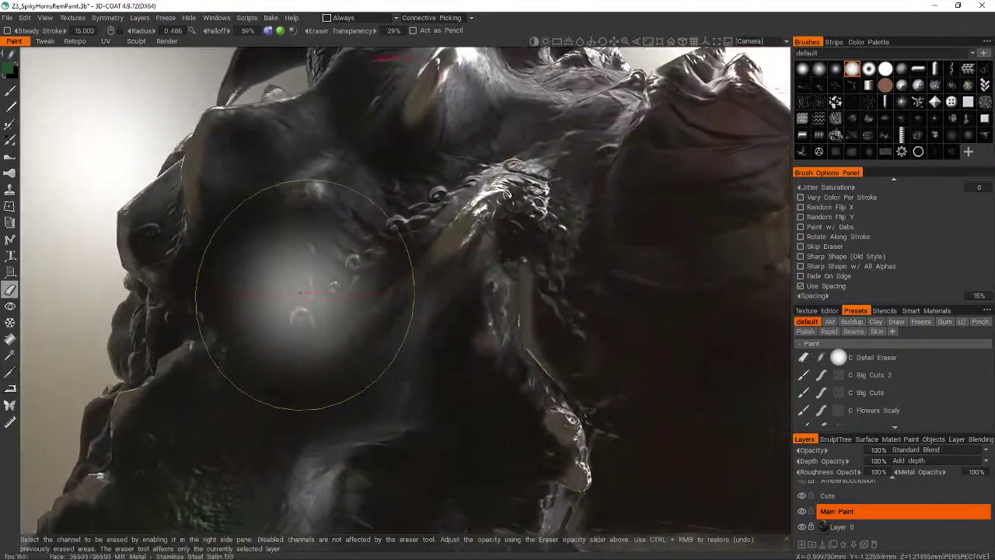
# - Soften the curled detail behind the cheek and around the sharp ridge at the rear of the jaw
pyautogui.moveTo(300, 293)
pyautogui.mouseDown(button='middle')
pyautogui.moveTo(362, 327)
pyautogui.moveTo(342, 288)
pyautogui.mouseUp(button='middle')
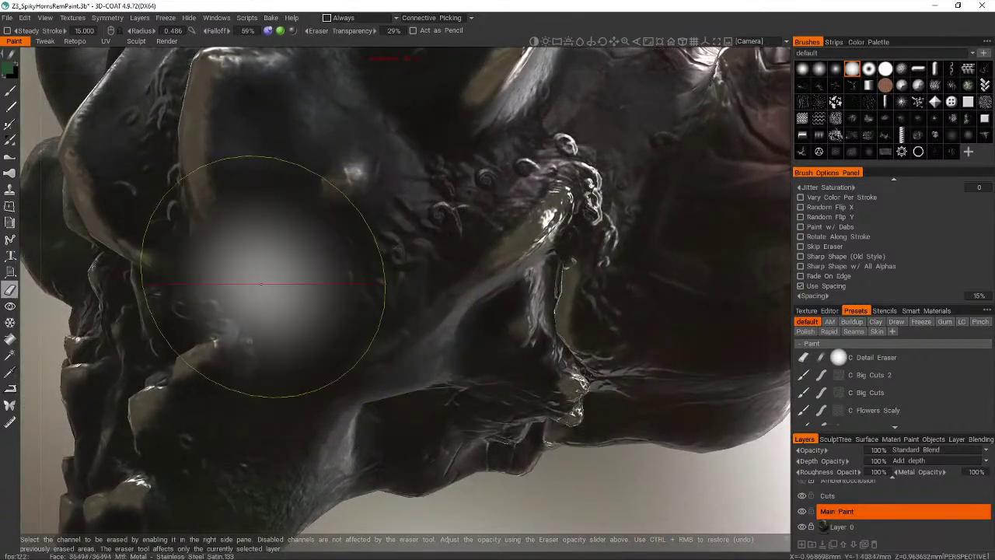
pyautogui.moveTo(423, 171)
pyautogui.mouseDown(button='middle')
pyautogui.moveTo(424, 249)
pyautogui.moveTo(411, 245)
pyautogui.moveTo(459, 162)
pyautogui.moveTo(444, 155)
pyautogui.moveTo(477, 223)
pyautogui.moveTo(495, 222)
pyautogui.mouseUp(button='middle')
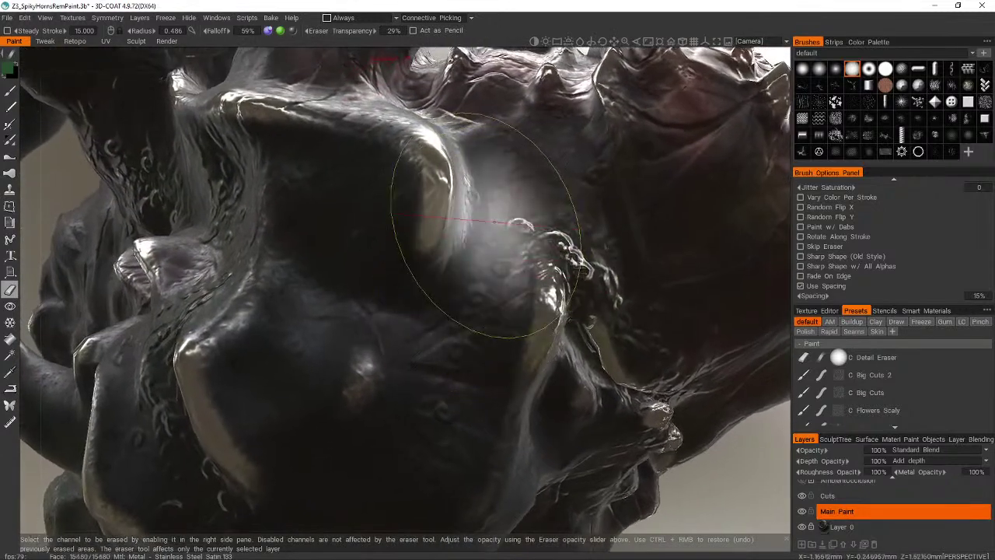
pyautogui.moveTo(424, 270); pyautogui.dragTo(523, 237, button='middle')
pyautogui.moveTo(545, 274)
pyautogui.mouseDown(button='middle')
pyautogui.moveTo(645, 310)
pyautogui.moveTo(723, 400)
pyautogui.moveTo(599, 433)
pyautogui.moveTo(607, 368)
pyautogui.mouseUp(button='middle')
# - Softly erase the curled detail in the crease between the small ridges above the curved side horn
pyautogui.scroll(-8, 606, 368)
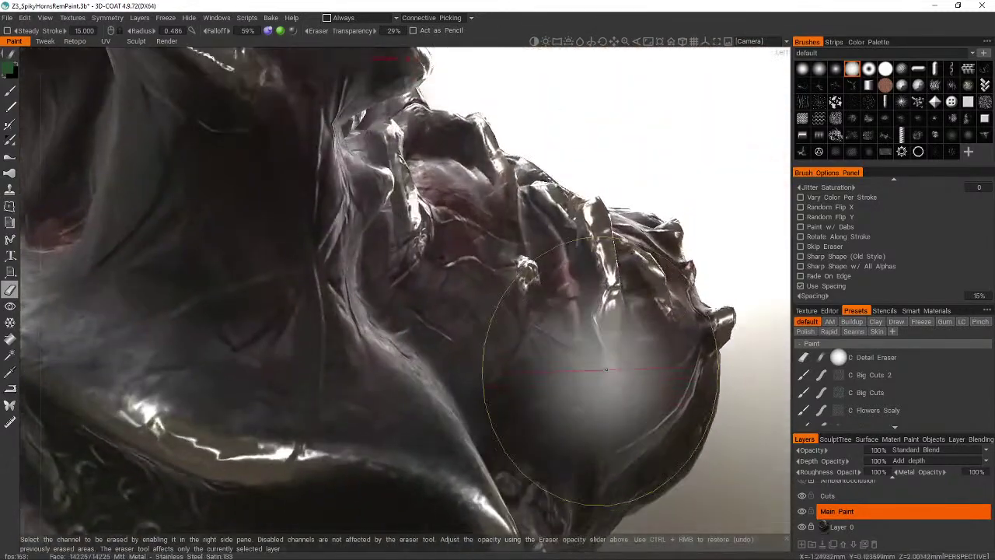
pyautogui.scroll(6, 607, 371)
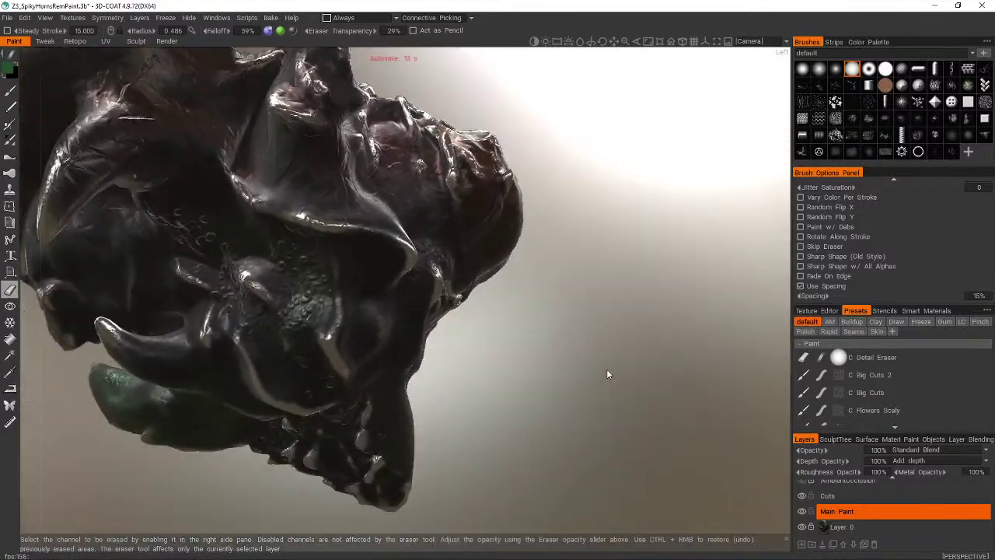
pyautogui.moveTo(607, 371)
pyautogui.mouseDown(button='middle')
pyautogui.moveTo(399, 374)
pyautogui.moveTo(345, 400)
pyautogui.moveTo(322, 396)
pyautogui.moveTo(310, 462)
pyautogui.moveTo(763, 432)
pyautogui.mouseUp(button='middle')
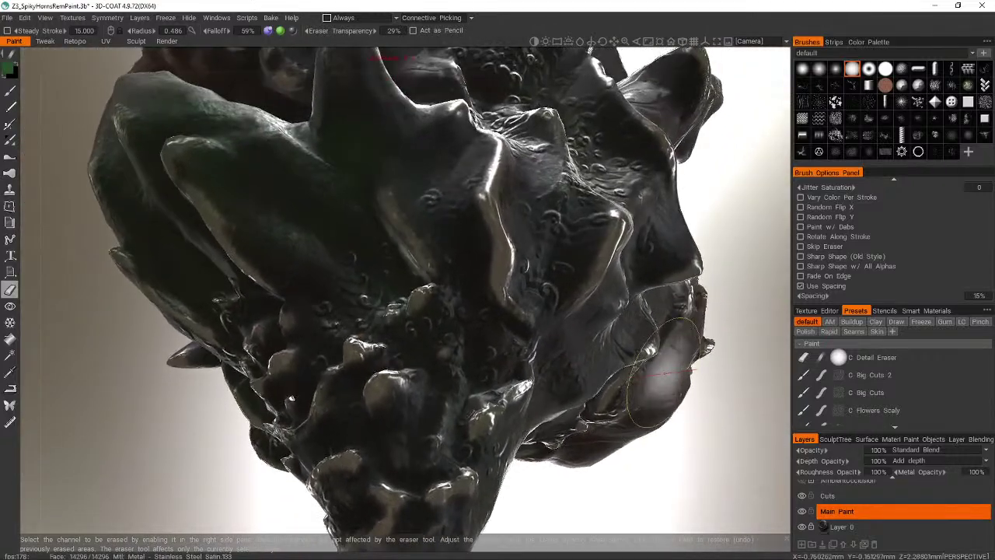
pyautogui.moveTo(661, 373); pyautogui.dragTo(665, 372, button='middle')
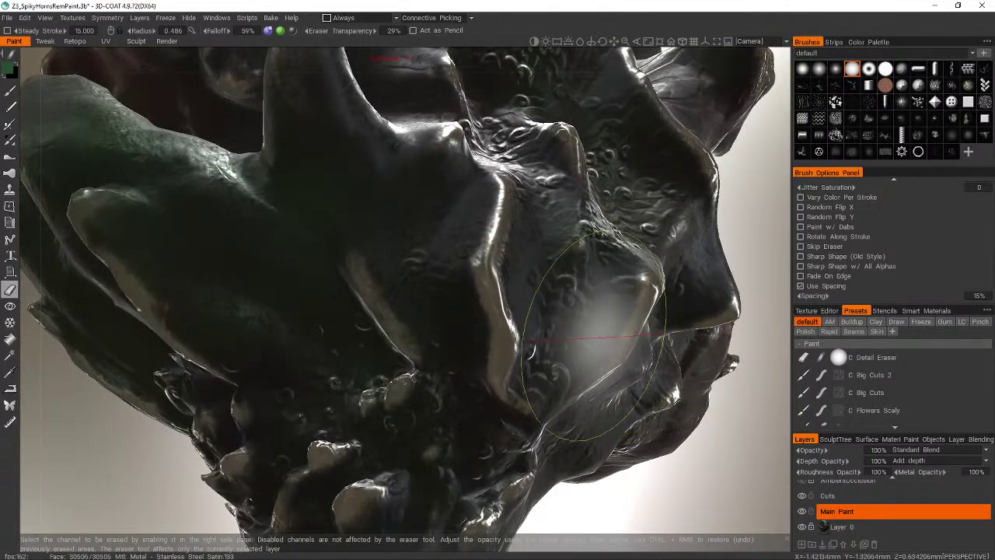
pyautogui.moveTo(599, 337); pyautogui.dragTo(614, 352, button='middle')
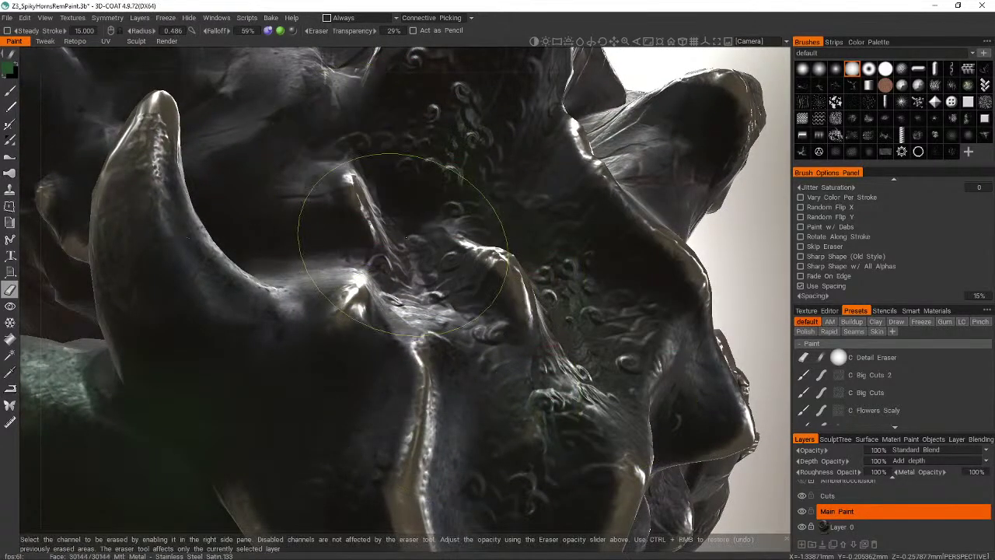
pyautogui.moveTo(397, 252)
pyautogui.mouseDown(button='middle')
pyautogui.moveTo(400, 399)
pyautogui.moveTo(410, 334)
pyautogui.moveTo(563, 371)
pyautogui.mouseUp(button='middle')
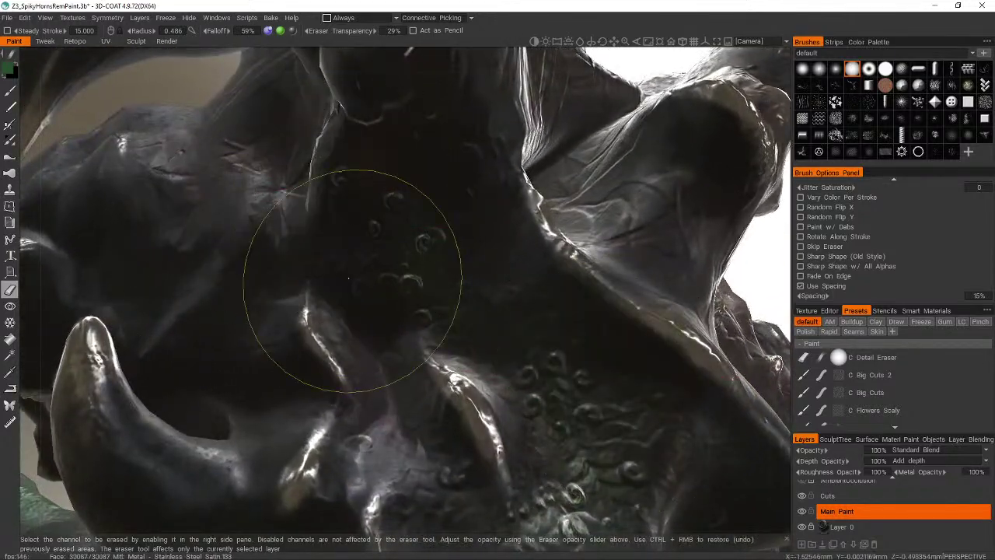
pyautogui.moveTo(439, 189)
pyautogui.mouseDown(button='middle')
pyautogui.moveTo(399, 166)
pyautogui.moveTo(399, 189)
pyautogui.moveTo(428, 156)
pyautogui.mouseUp(button='middle')
pyautogui.moveTo(488, 241)
pyautogui.mouseDown(button='middle')
pyautogui.moveTo(493, 223)
pyautogui.moveTo(493, 230)
pyautogui.moveTo(435, 192)
pyautogui.moveTo(560, 350)
pyautogui.moveTo(537, 433)
pyautogui.moveTo(527, 245)
pyautogui.mouseUp(button='middle')
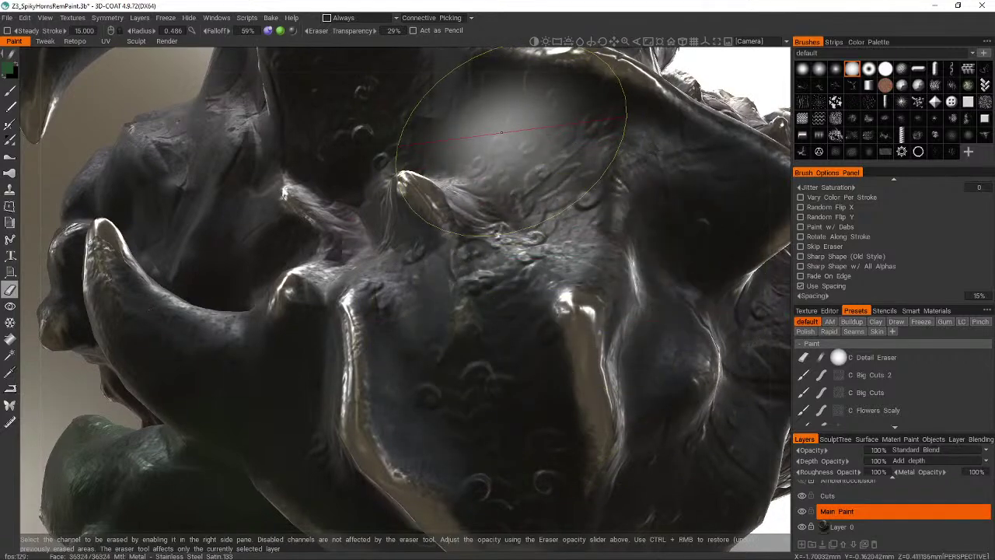
# - Activate the Cuts layer and softly erase the cut marks on the two large rear horns and the adjoining wrinkled skin
pyautogui.moveTo(502, 133)
pyautogui.mouseDown(button='middle')
pyautogui.moveTo(599, 217)
pyautogui.moveTo(466, 210)
pyautogui.moveTo(511, 456)
pyautogui.moveTo(590, 498)
pyautogui.moveTo(644, 500)
pyautogui.moveTo(633, 455)
pyautogui.moveTo(649, 458)
pyautogui.mouseUp(button='middle')
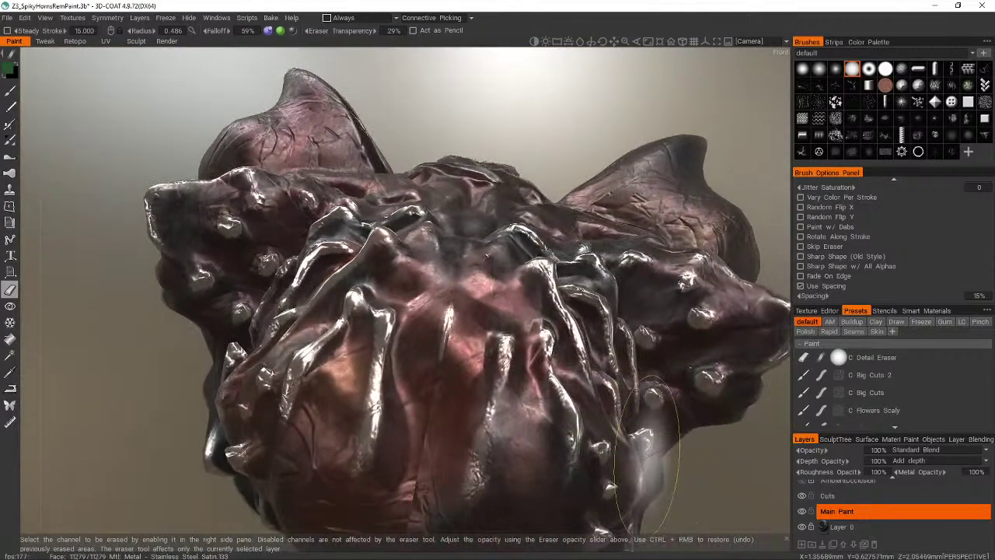
pyautogui.moveTo(649, 457); pyautogui.dragTo(486, 359, button='middle')
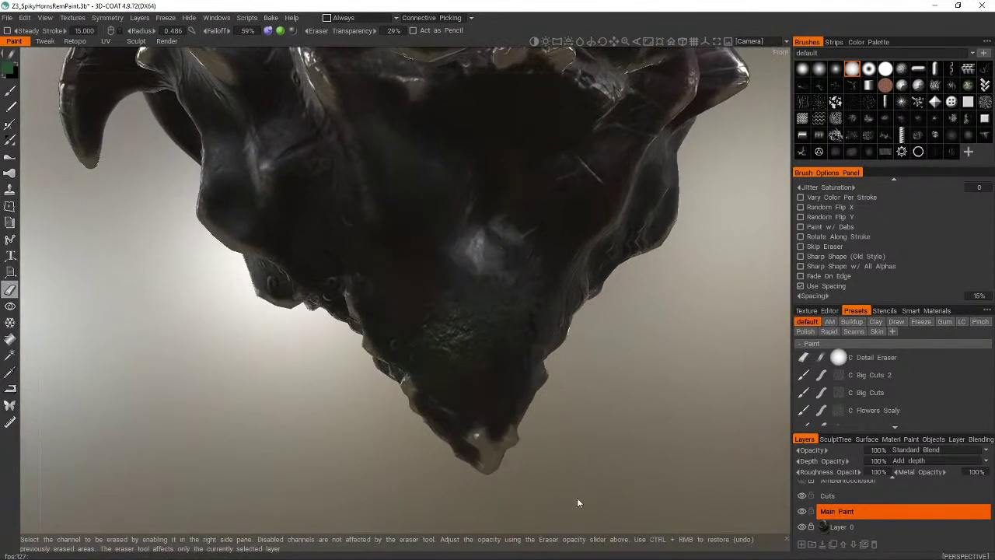
pyautogui.moveTo(577, 499); pyautogui.dragTo(577, 499, button='middle')
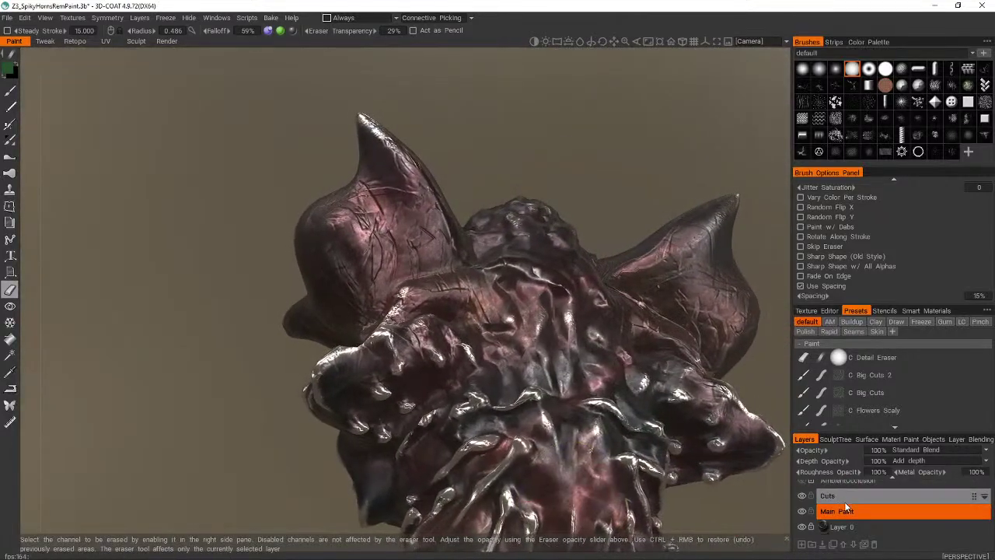
pyautogui.click(845, 497)
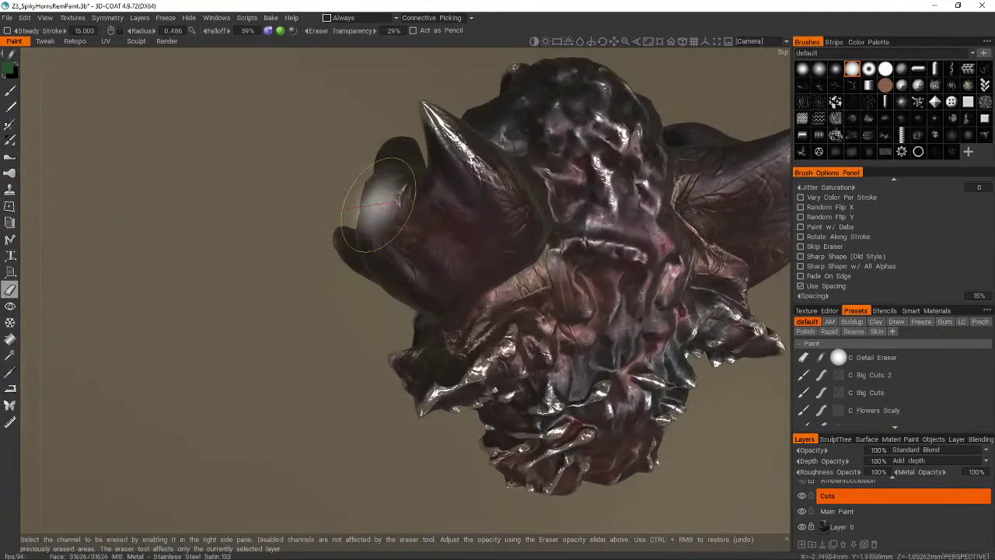
pyautogui.moveTo(377, 203)
pyautogui.mouseDown()
pyautogui.moveTo(397, 217)
pyautogui.moveTo(387, 208)
pyautogui.moveTo(402, 238)
pyautogui.mouseUp()
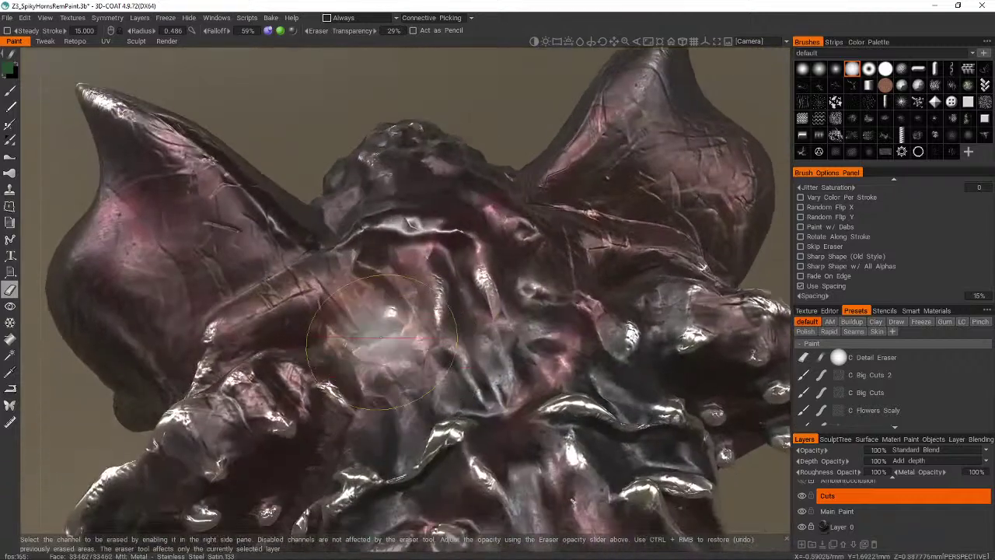
pyautogui.moveTo(336, 302)
pyautogui.mouseDown()
pyautogui.moveTo(292, 291)
pyautogui.moveTo(309, 291)
pyautogui.mouseUp()
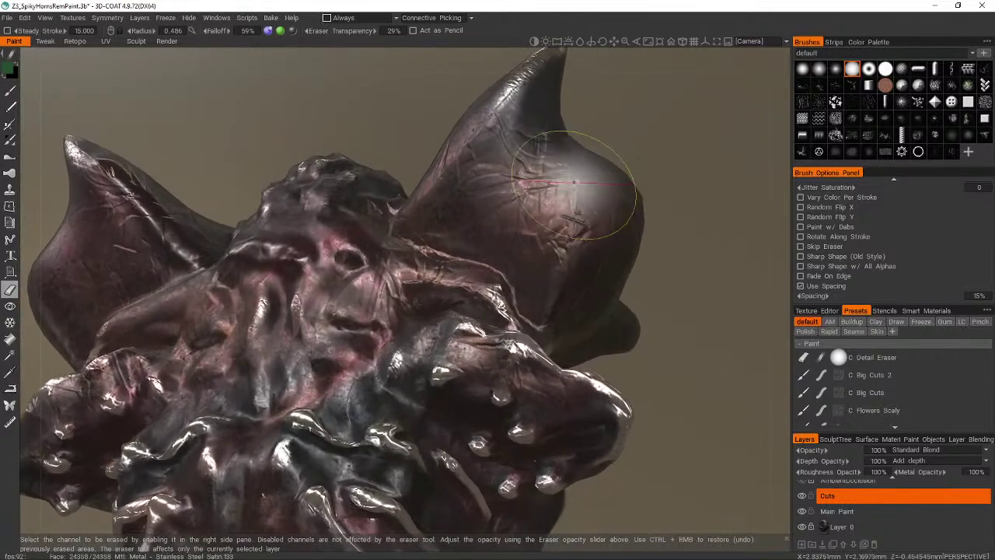
pyautogui.moveTo(574, 182)
pyautogui.mouseDown()
pyautogui.moveTo(528, 178)
pyautogui.moveTo(564, 213)
pyautogui.moveTo(562, 233)
pyautogui.mouseUp()
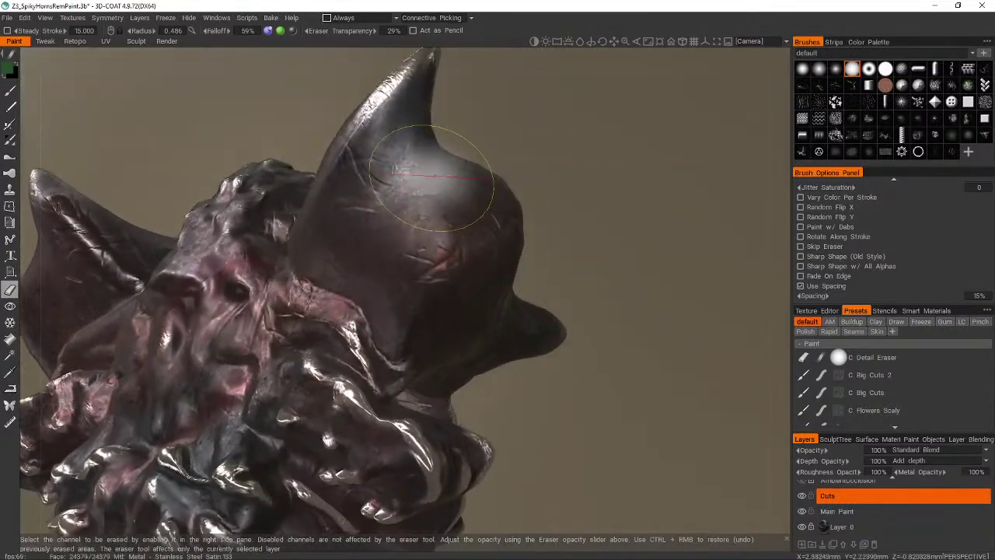
pyautogui.moveTo(547, 196); pyautogui.dragTo(536, 62)
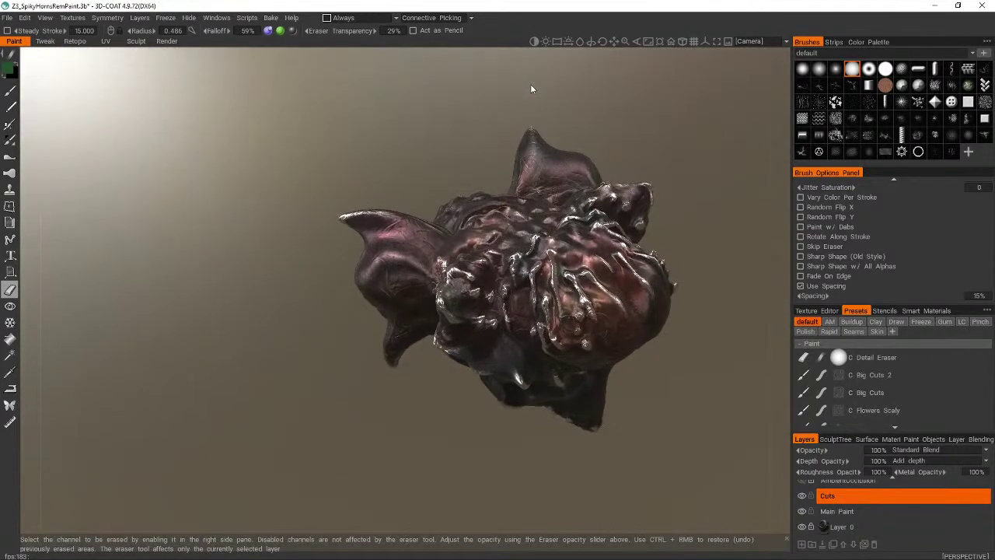
# - Check the creature's head and horns from several sides and save the project
pyautogui.keyDown('alt'); pyautogui.moveTo(531, 89); pyautogui.dragTo(530, 83); pyautogui.keyUp('alt')
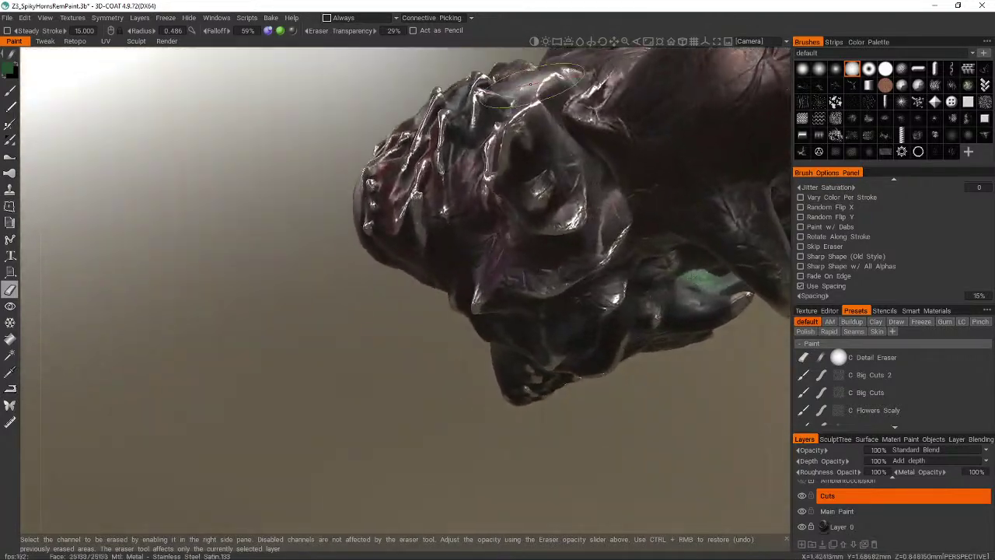
pyautogui.keyDown('alt'); pyautogui.moveTo(530, 84); pyautogui.dragTo(530, 84); pyautogui.keyUp('alt')
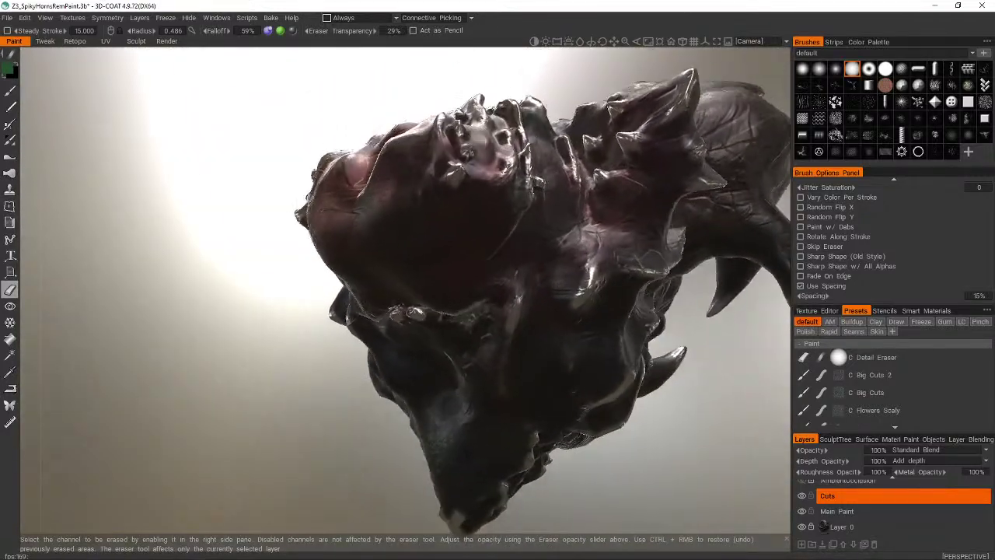
pyautogui.keyDown('alt'); pyautogui.moveTo(534, 84); pyautogui.dragTo(530, 84); pyautogui.keyUp('alt')
pyautogui.hotkey('ctrl', 's')
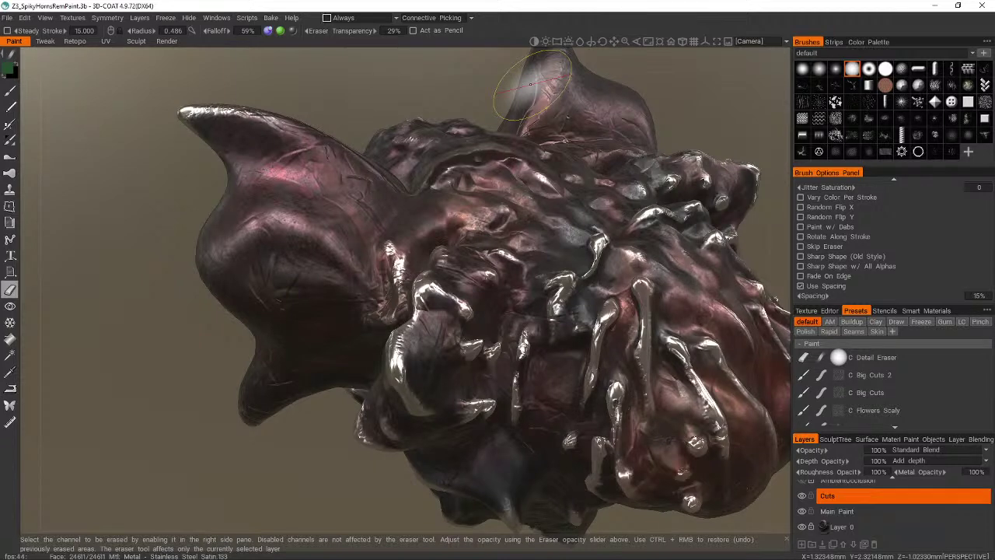
# - Examine the painted surface of the head, the wrinkled brow and the large horns from the front and both sides
pyautogui.keyDown('alt'); pyautogui.moveTo(530, 84); pyautogui.dragTo(530, 84); pyautogui.keyUp('alt')
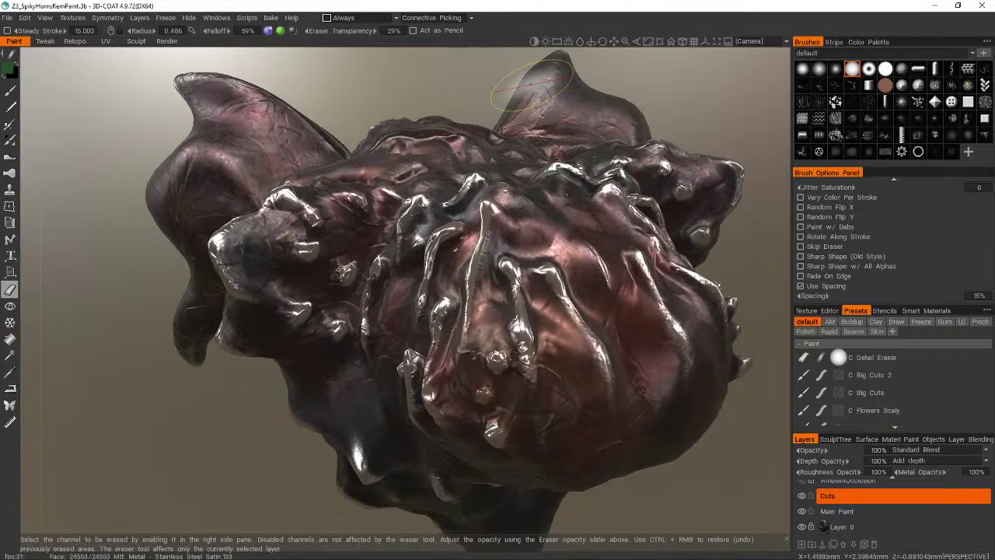
pyautogui.moveTo(531, 84)
pyautogui.keyDown('alt'); pyautogui.mouseDown()
pyautogui.moveTo(435, 105)
pyautogui.moveTo(404, 132)
pyautogui.mouseUp(); pyautogui.keyUp('alt')
pyautogui.keyDown('alt'); pyautogui.moveTo(529, 171); pyautogui.dragTo(580, 277); pyautogui.keyUp('alt')
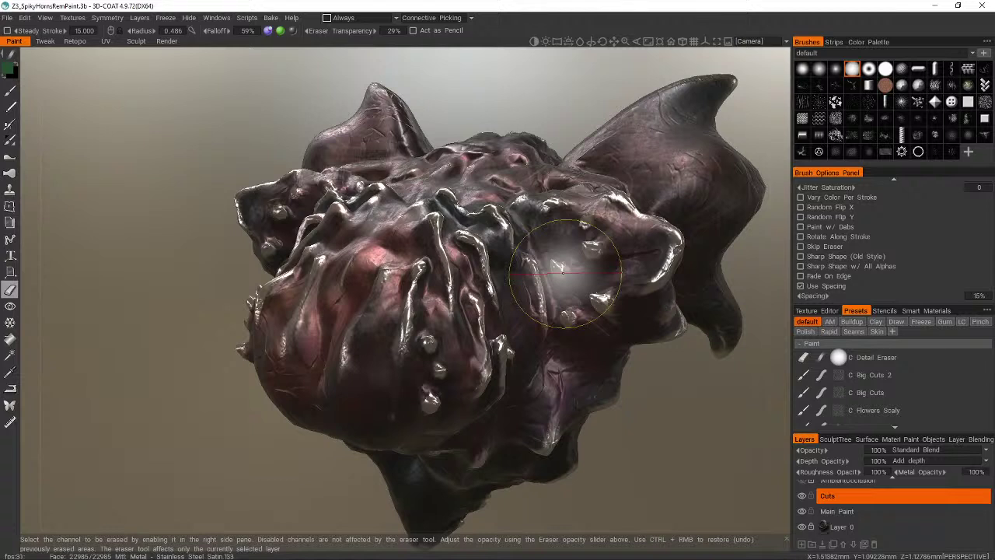
pyautogui.keyDown('alt'); pyautogui.moveTo(568, 262); pyautogui.dragTo(545, 265); pyautogui.keyUp('alt')
pyautogui.moveTo(544, 266); pyautogui.dragTo(545, 266, button='right')
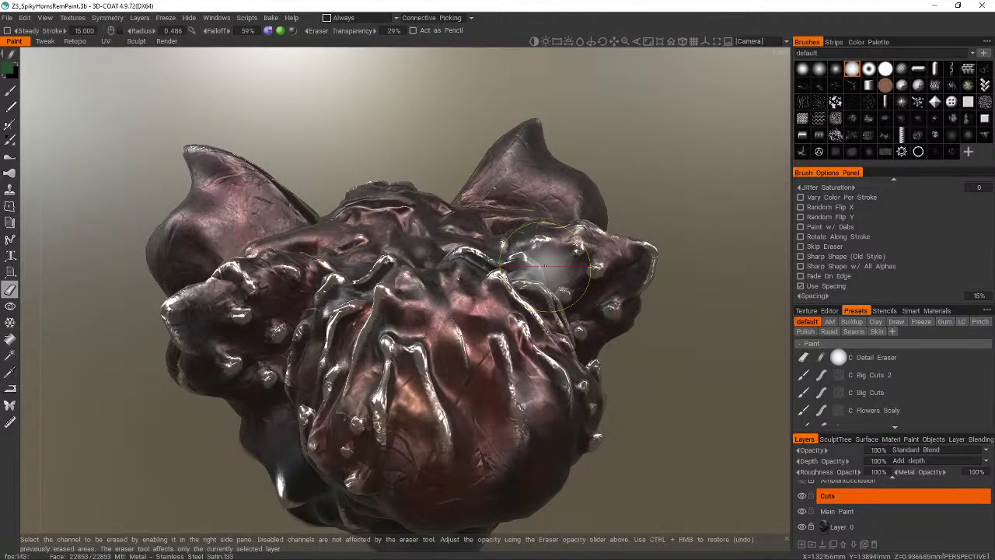
pyautogui.keyDown('alt'); pyautogui.moveTo(545, 265); pyautogui.dragTo(542, 259); pyautogui.keyUp('alt')
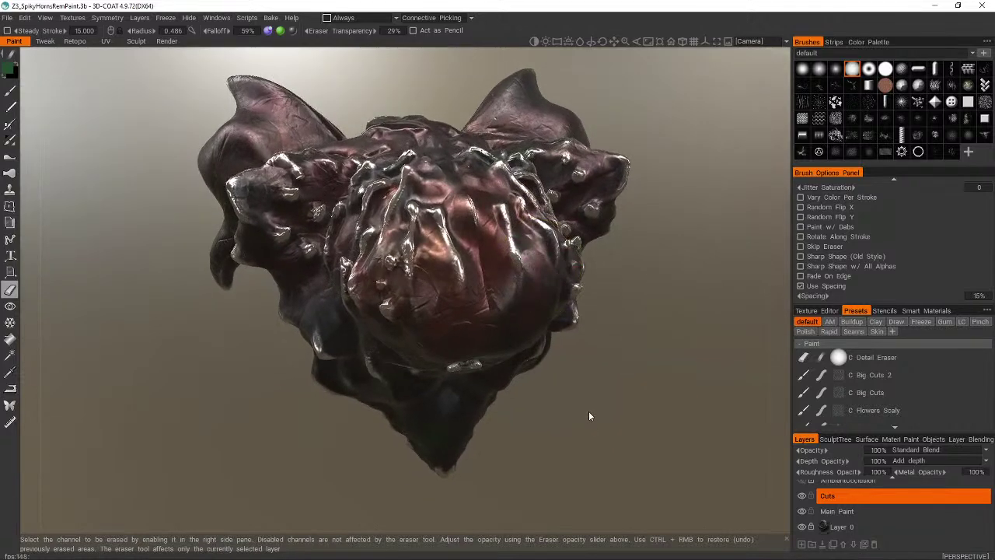
pyautogui.moveTo(660, 558)
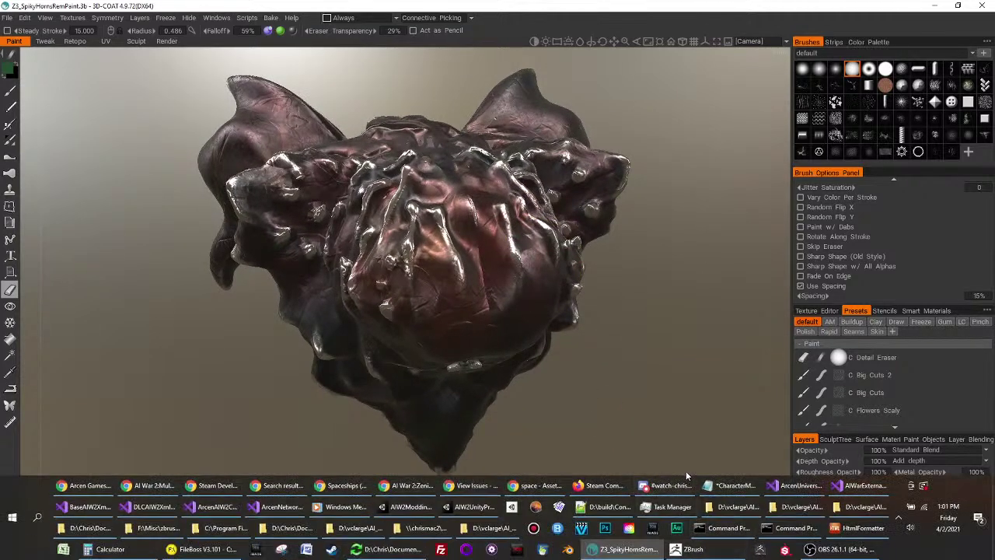
pyautogui.keyDown('alt'); pyautogui.moveTo(573, 320); pyautogui.dragTo(562, 361); pyautogui.keyUp('alt')
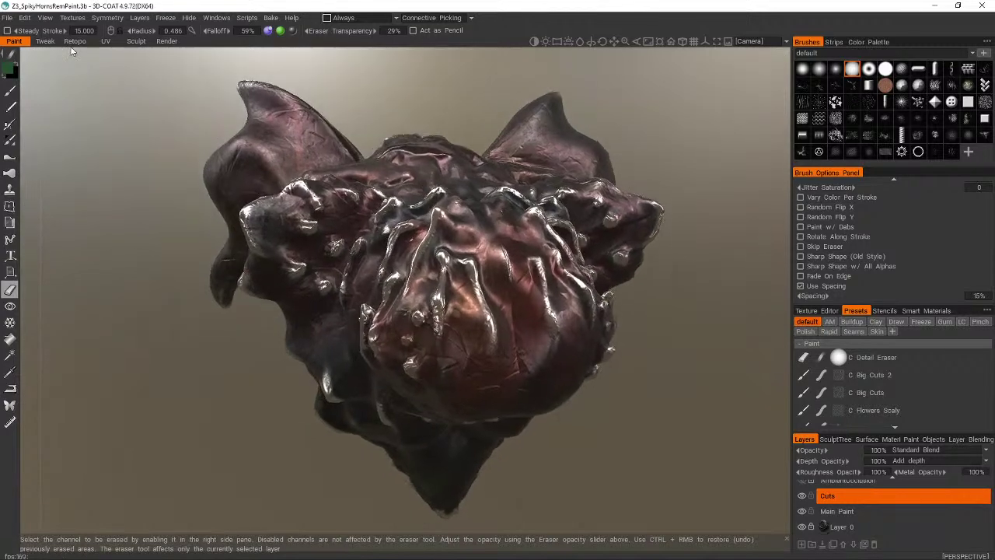
# - Set up an objects and textures export with textures enabled, removing the Emission and Height maps from the Unity (Standard) texture list
pyautogui.click(25, 18)
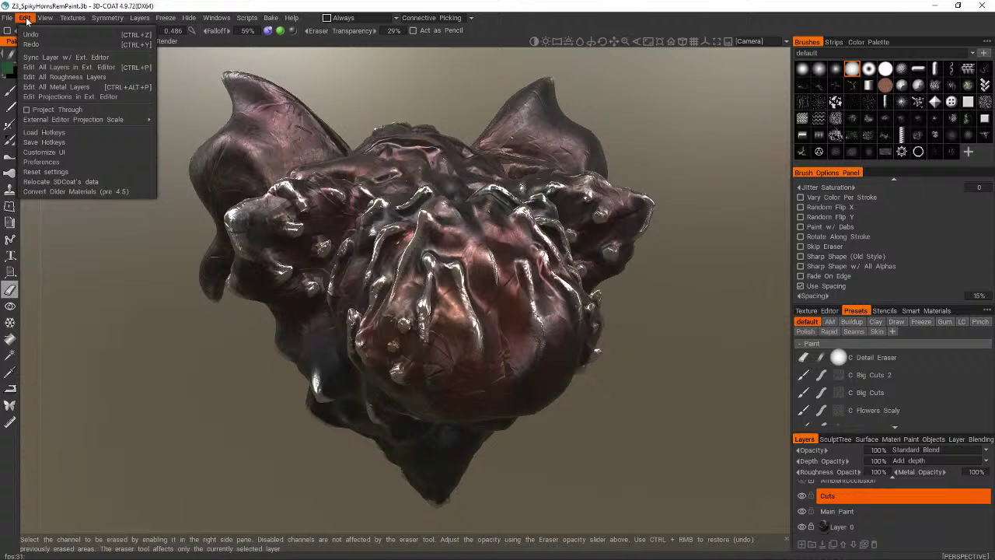
pyautogui.moveTo(7, 17)
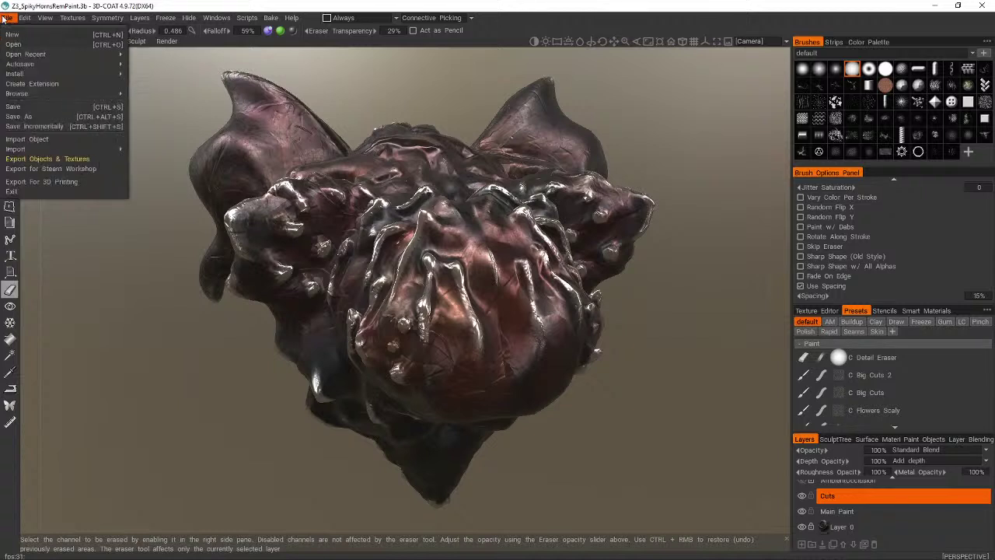
pyautogui.click(70, 159)
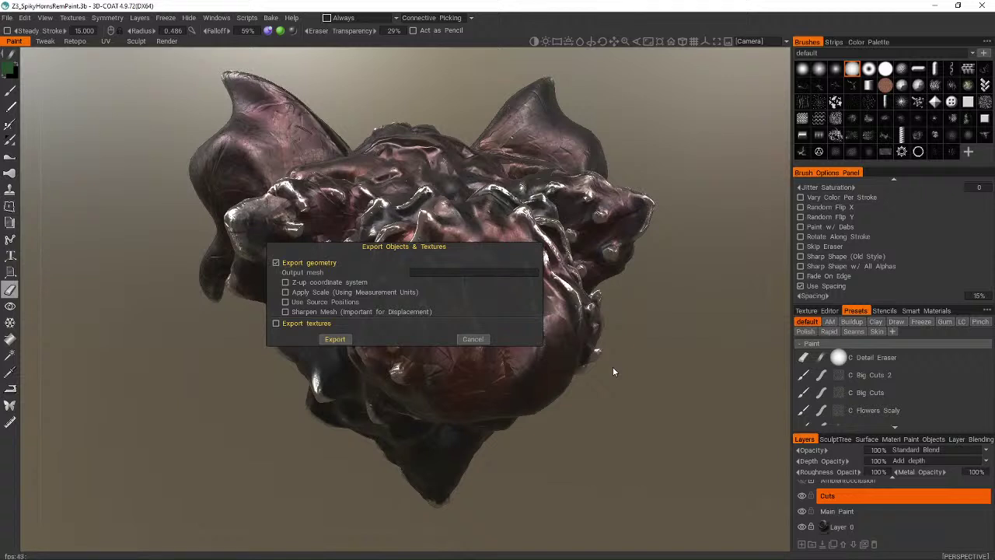
pyautogui.click(277, 324)
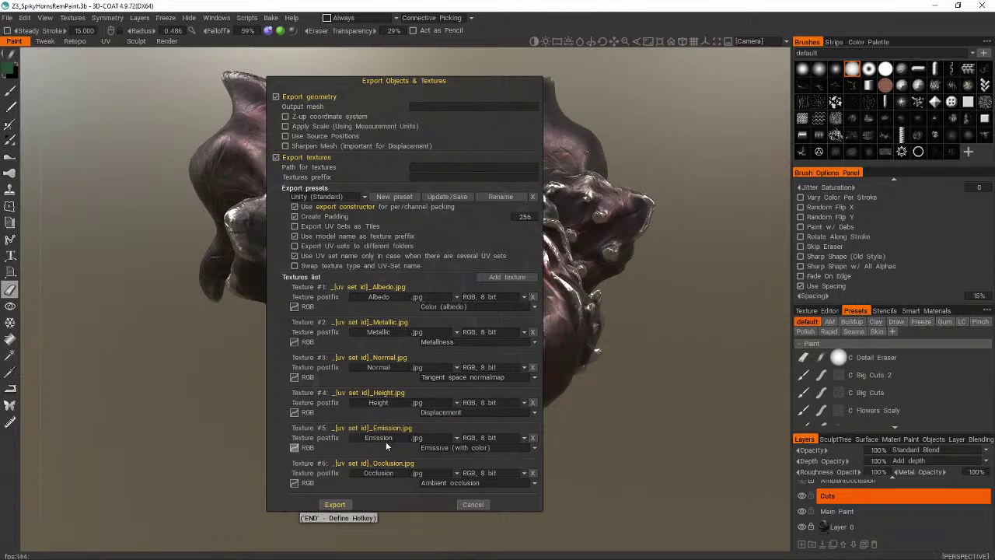
pyautogui.click(533, 438)
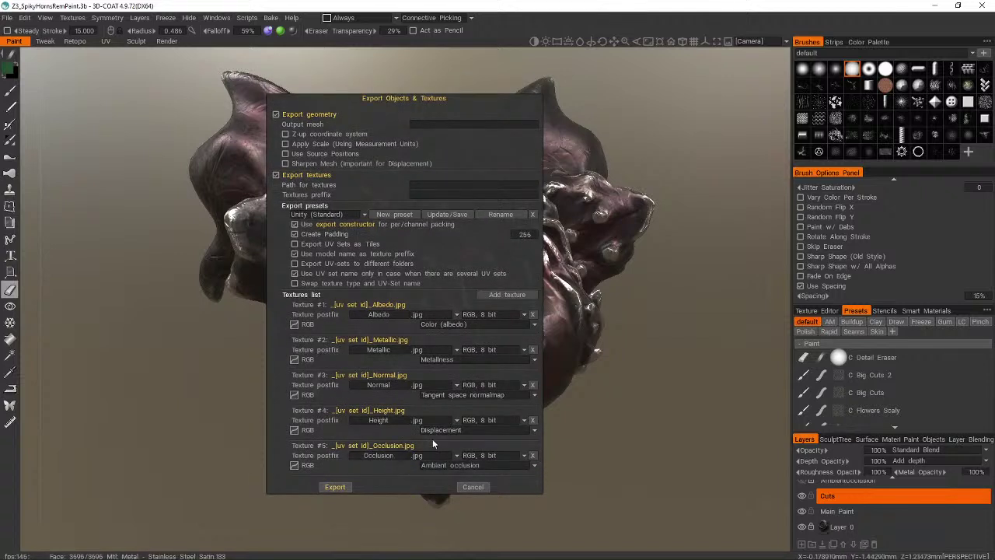
pyautogui.click(532, 420)
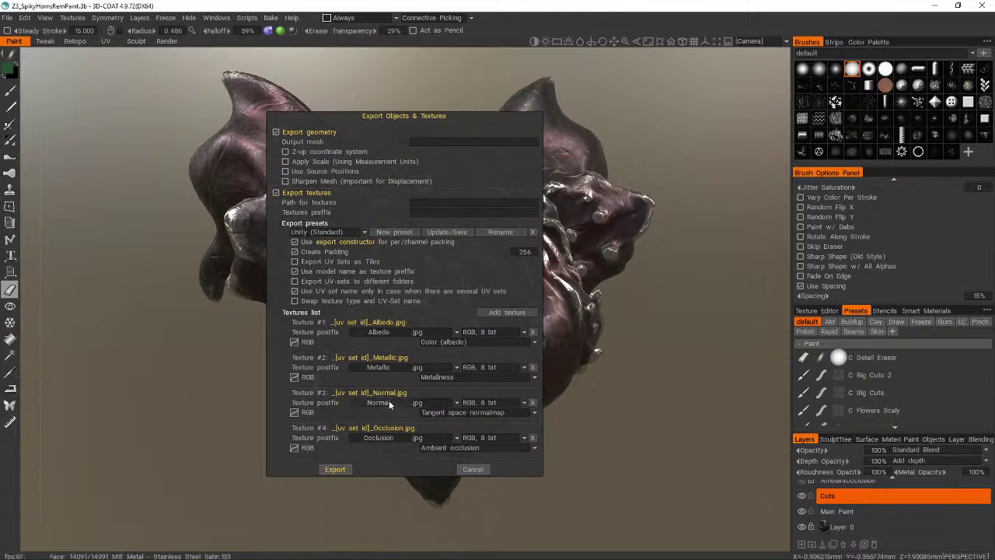
# - Switch to OBS, toggle the Mic/Aux source off and back on, and return to the export settings in 3D-Coat
pyautogui.moveTo(826, 555)
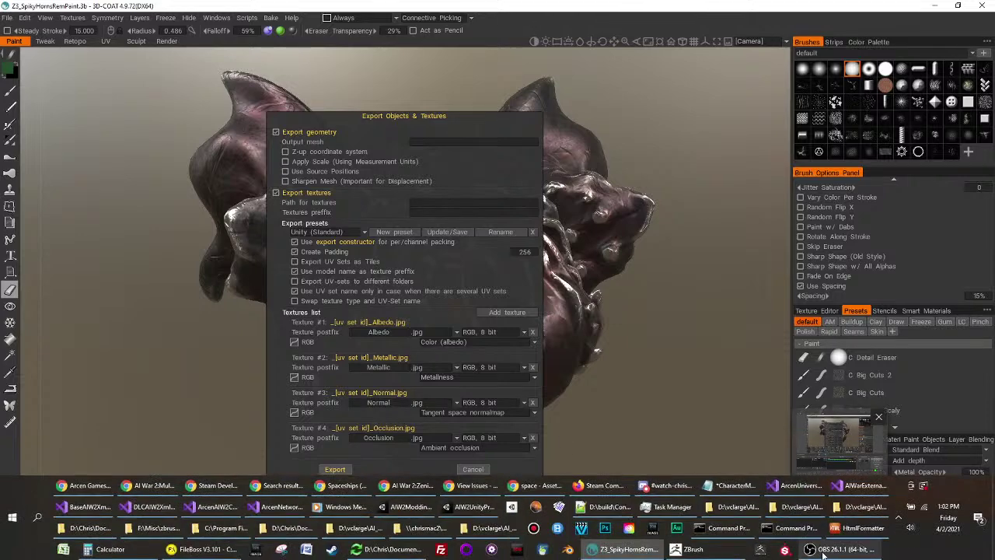
pyautogui.hotkey('alt', 'Tab')
pyautogui.hotkey('alt', 'Tab')
pyautogui.hotkey('alt', 'Tab')
pyautogui.hotkey('alt', 'Tab')
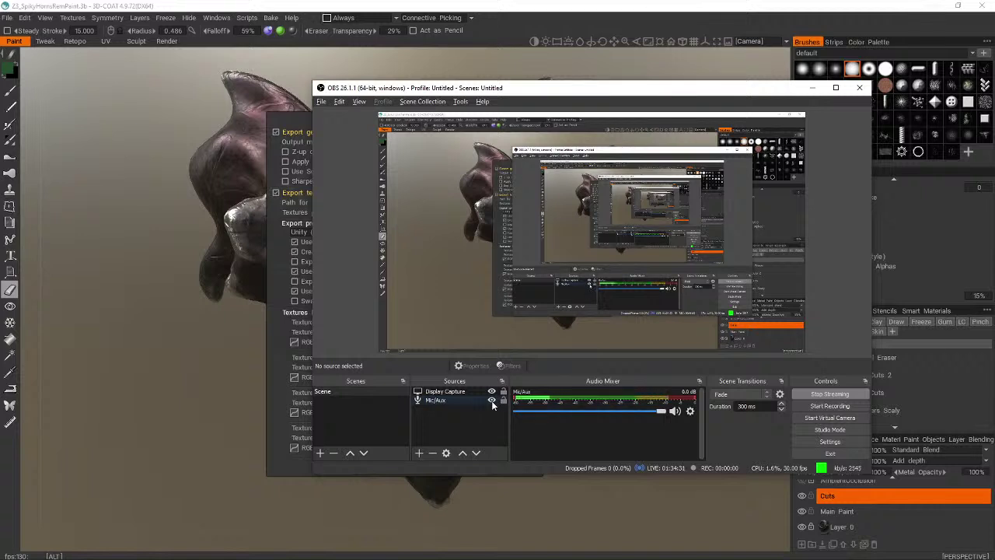
pyautogui.click(492, 402)
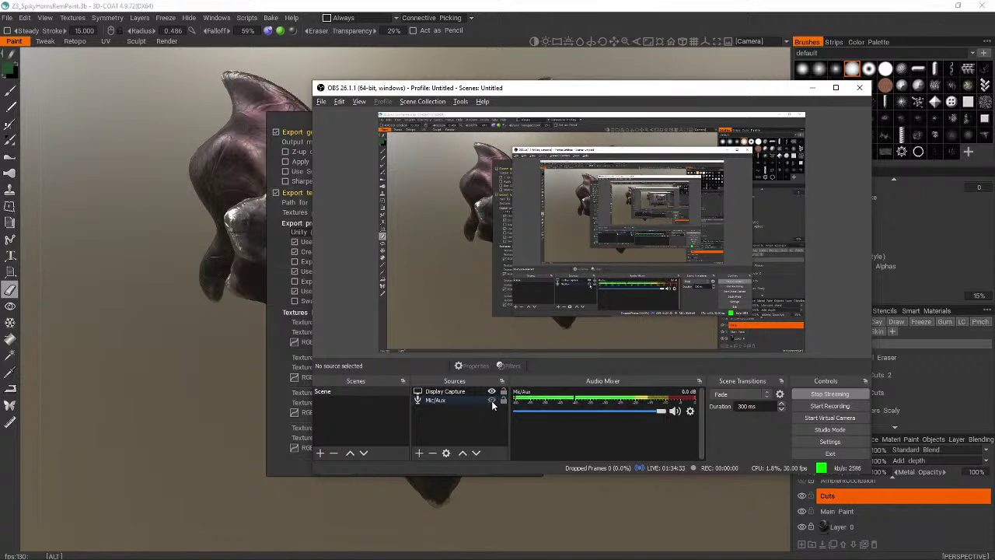
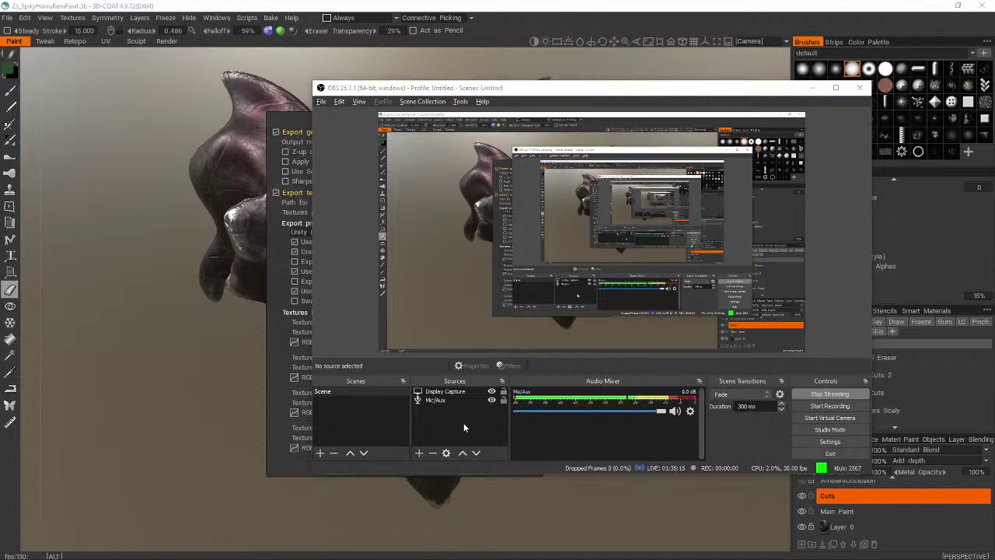
pyautogui.hotkey('alt', 'Tab')
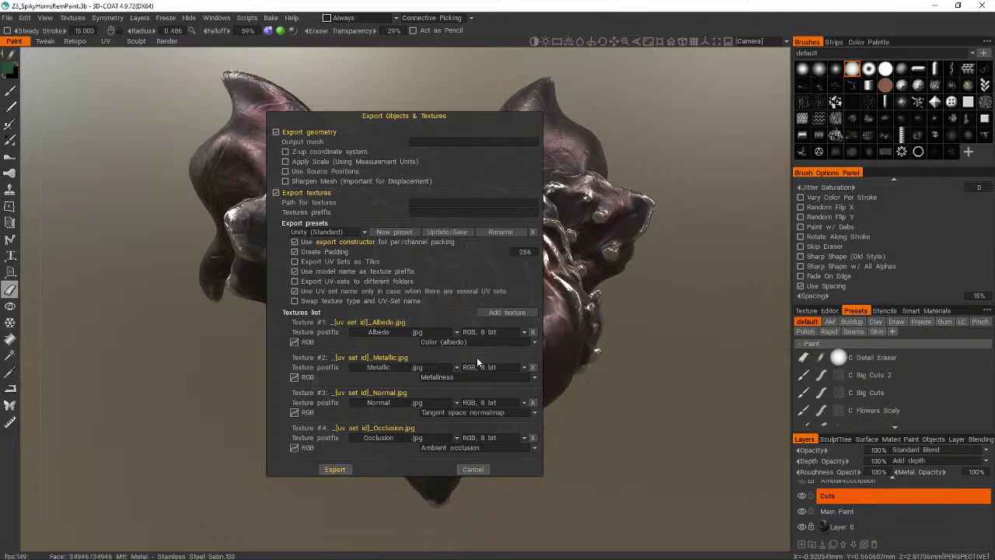
pyautogui.click(405, 332)
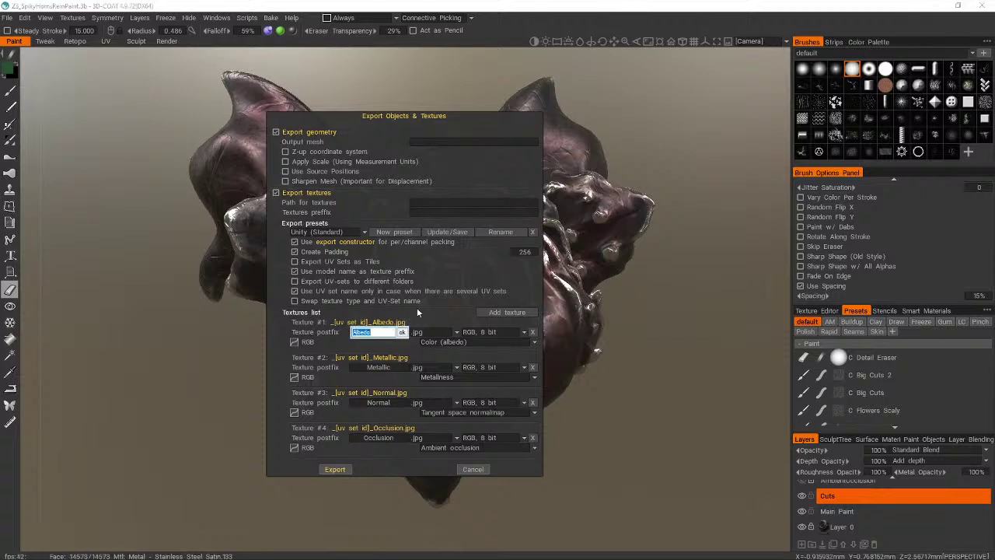
pyautogui.click(452, 307)
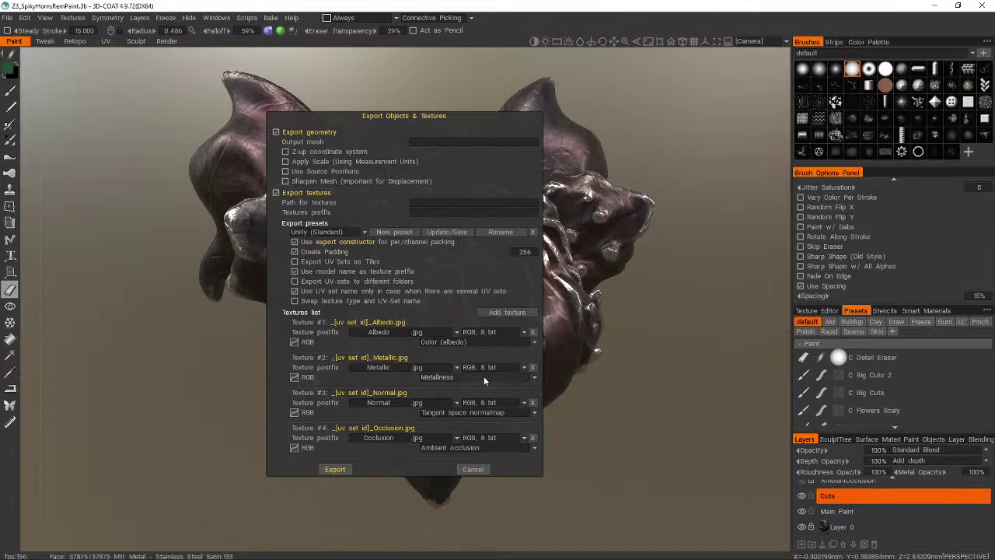
pyautogui.click(512, 376)
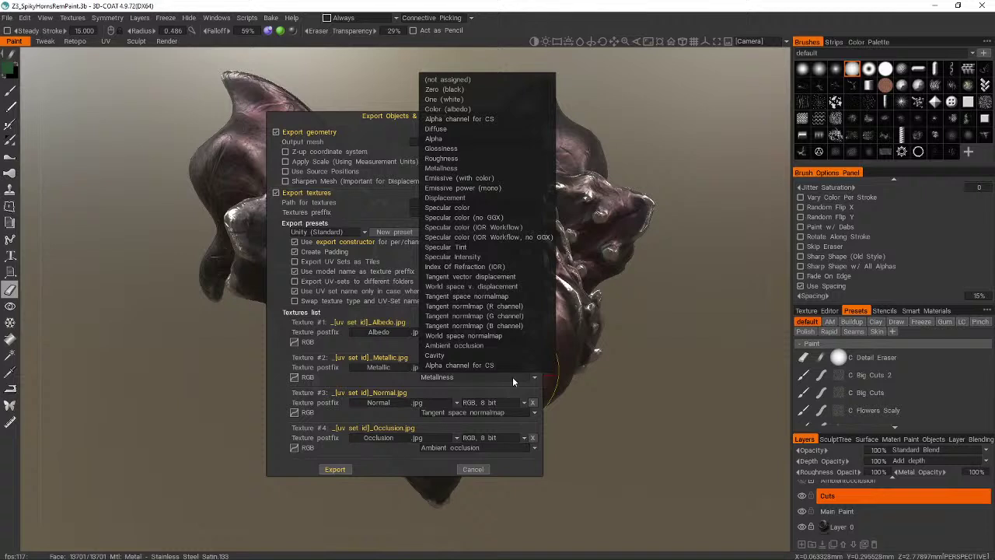
pyautogui.click(513, 376)
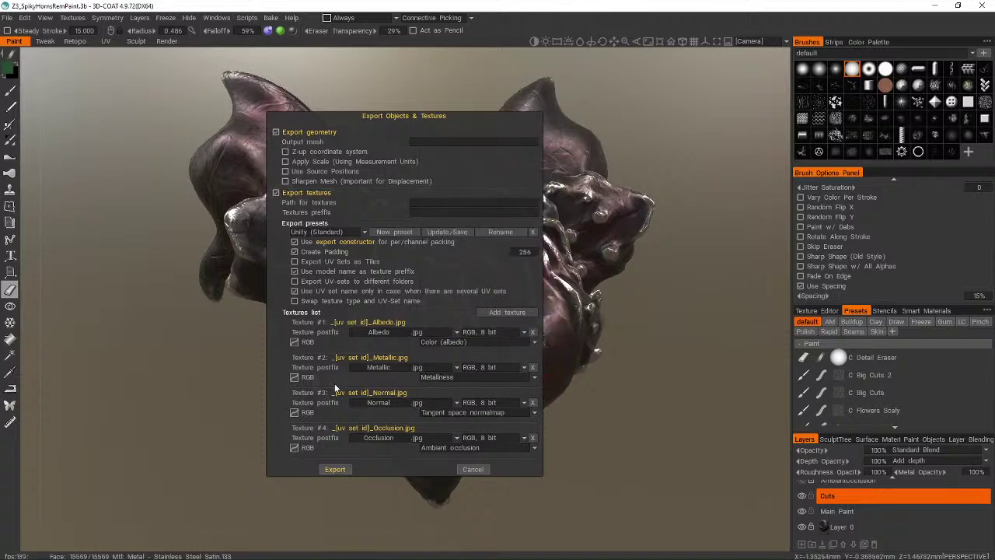
pyautogui.click(294, 377)
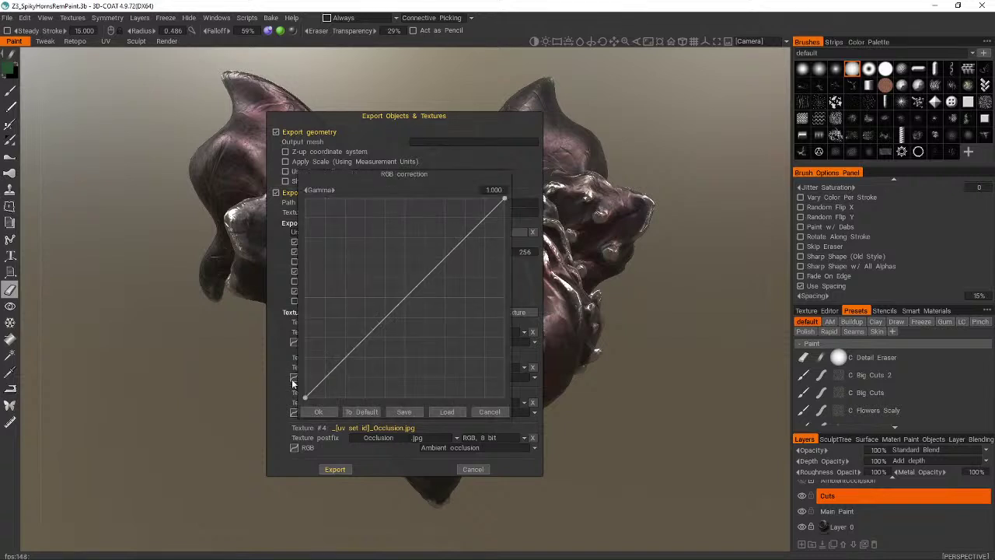
pyautogui.click(490, 411)
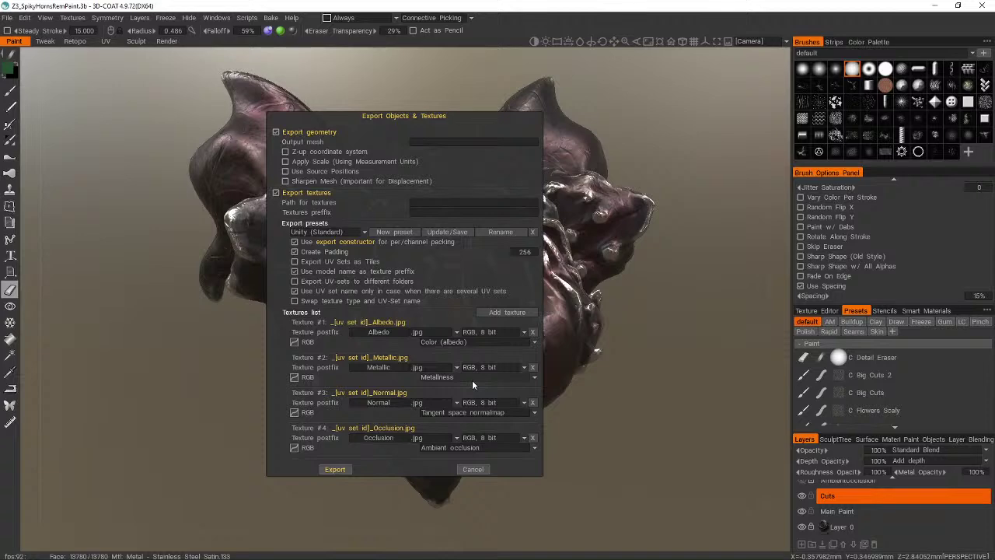
# - Switch the export preset to Unreal 4 and back to Unity (Standard) to reload its original texture list
pyautogui.click(315, 231)
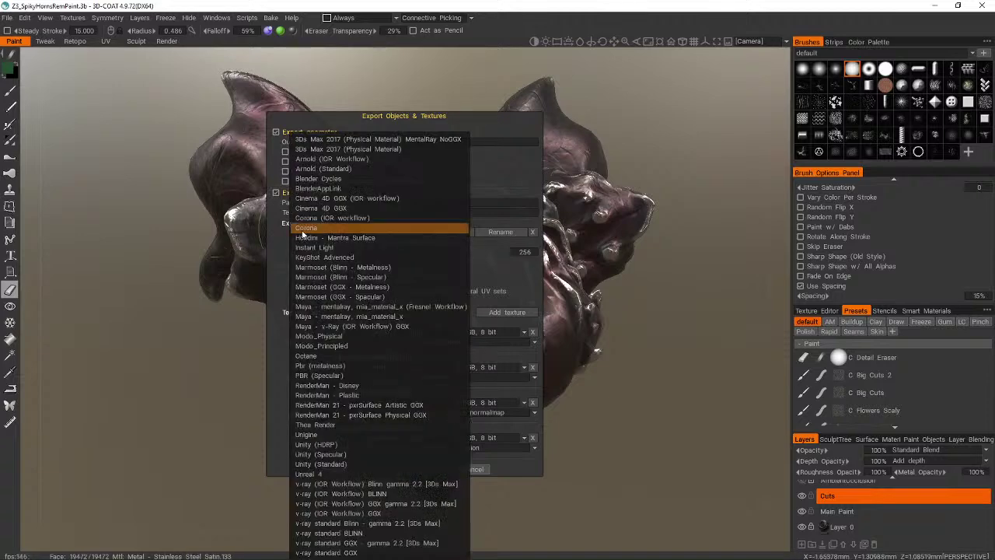
pyautogui.click(303, 235)
pyautogui.click(299, 236)
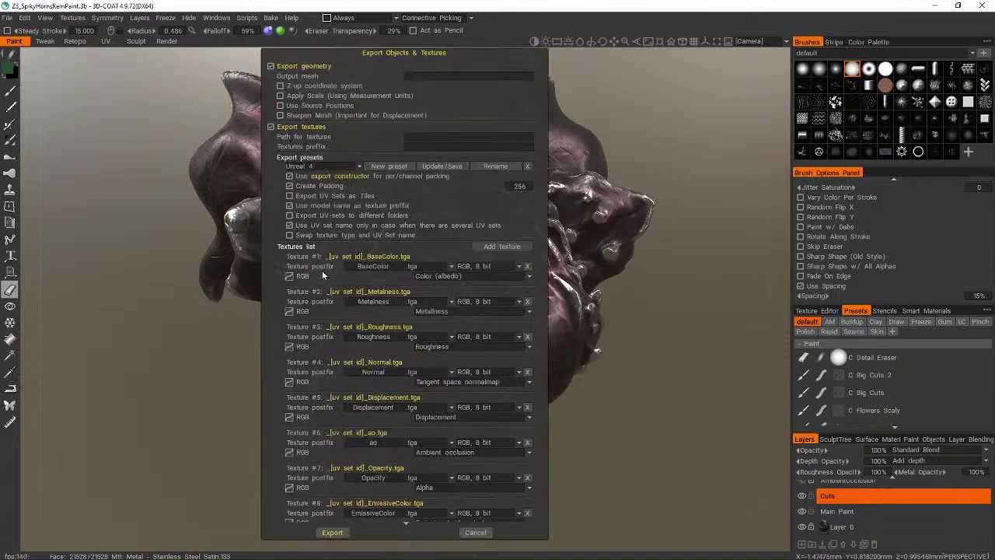
pyautogui.click(325, 166)
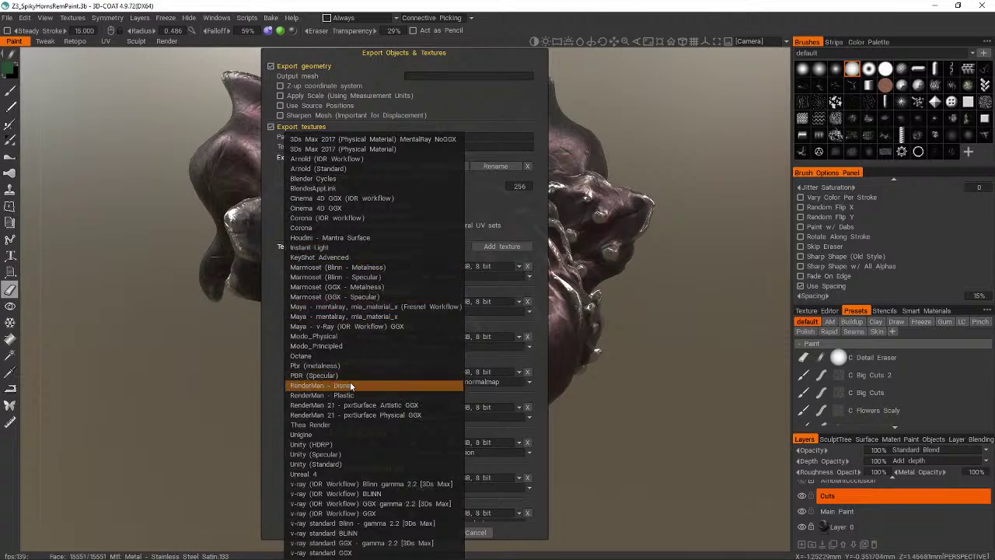
pyautogui.click(359, 462)
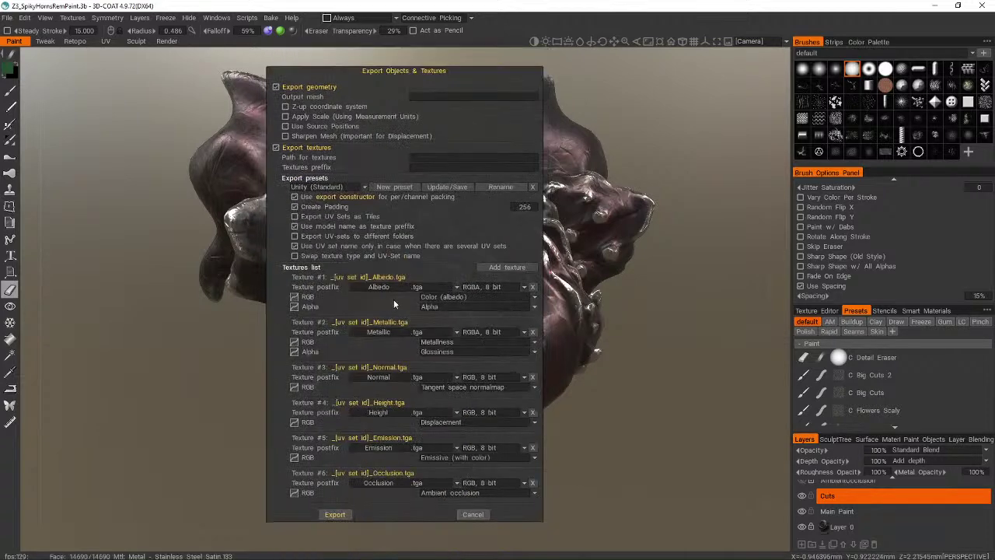
# - Remove the Height and Emission maps from the texture list and set the Normal map's file format to png
pyautogui.click(533, 412)
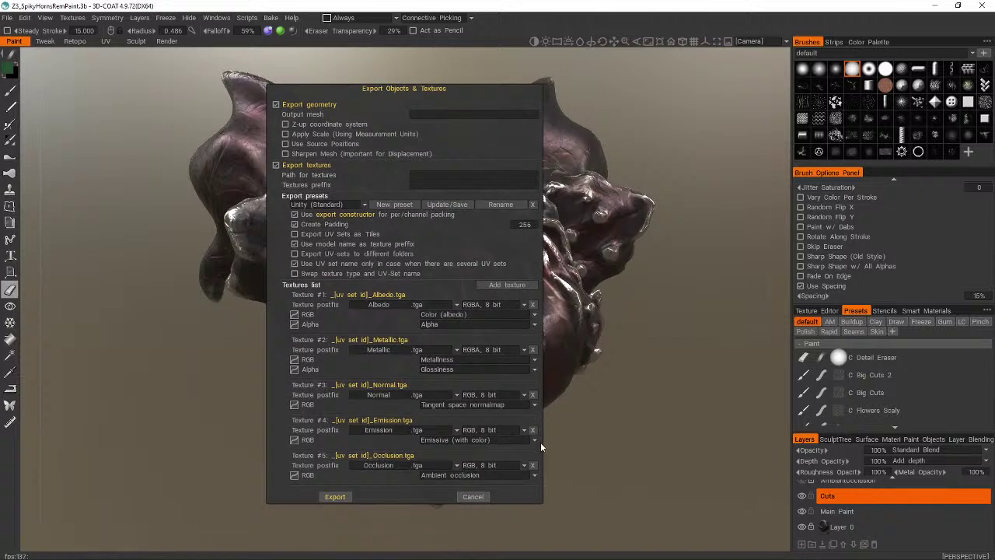
pyautogui.click(442, 395)
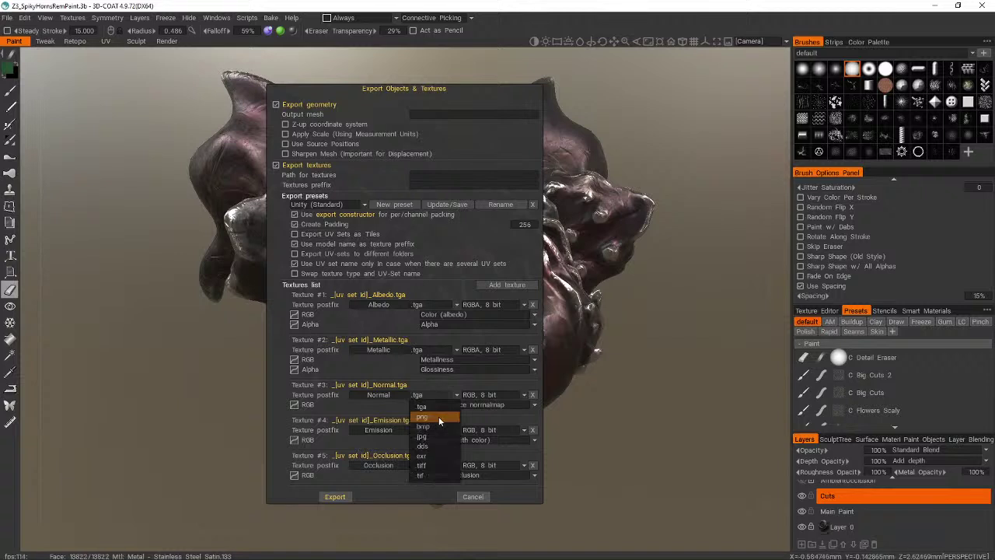
pyautogui.click(439, 416)
pyautogui.click(440, 428)
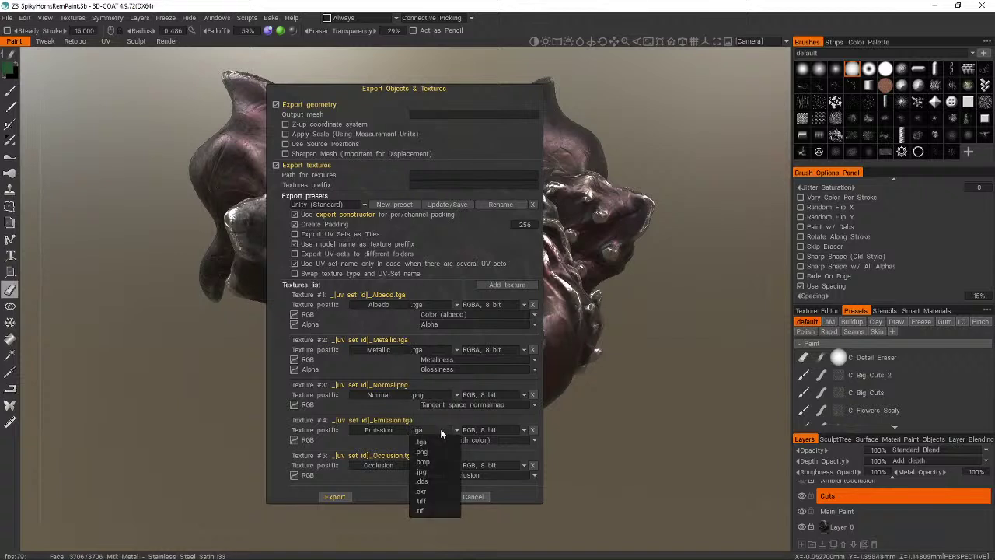
pyautogui.click(440, 429)
pyautogui.click(532, 430)
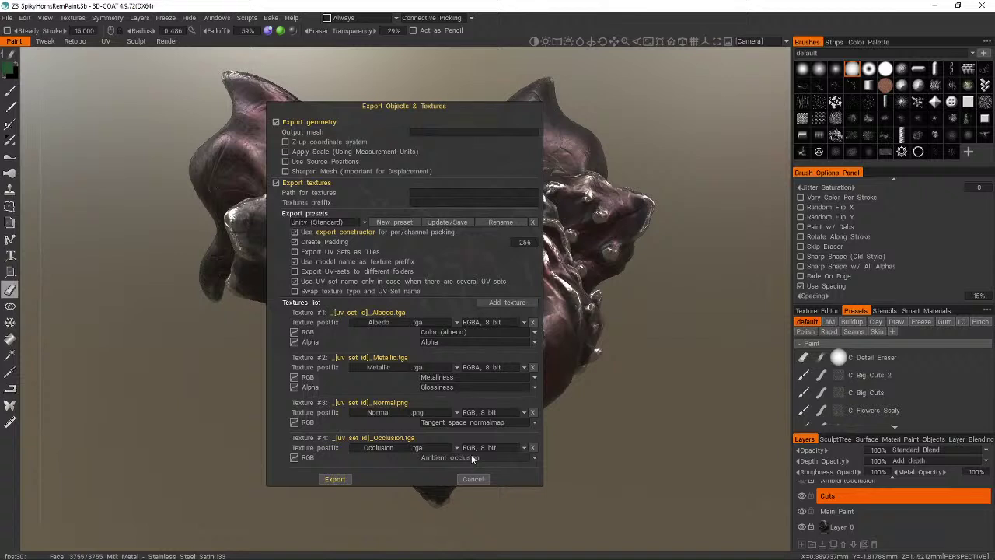
# - Try the export without the export constructor, with PNG color, gloss and normal extensions and no padding, and re-enable the constructor
pyautogui.click(363, 235)
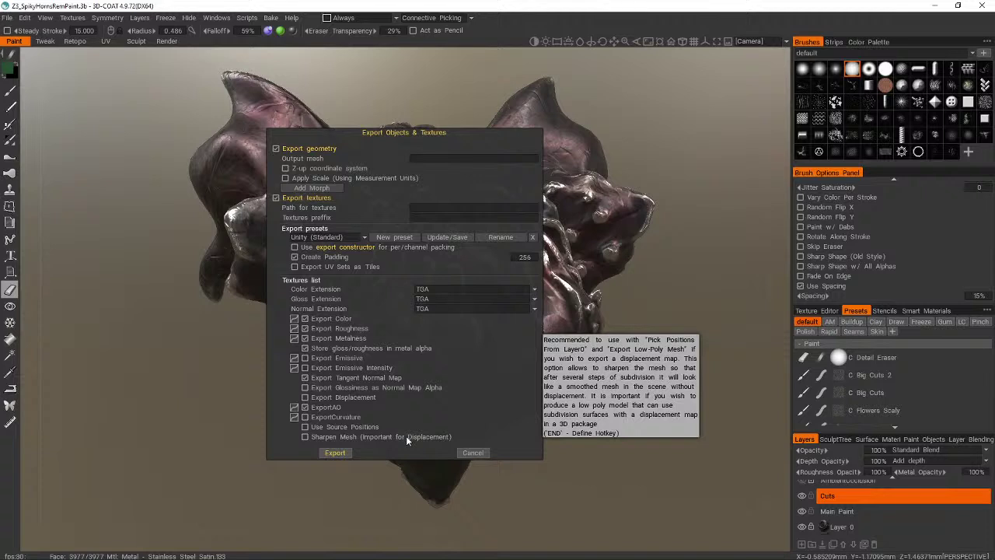
pyautogui.click(471, 288)
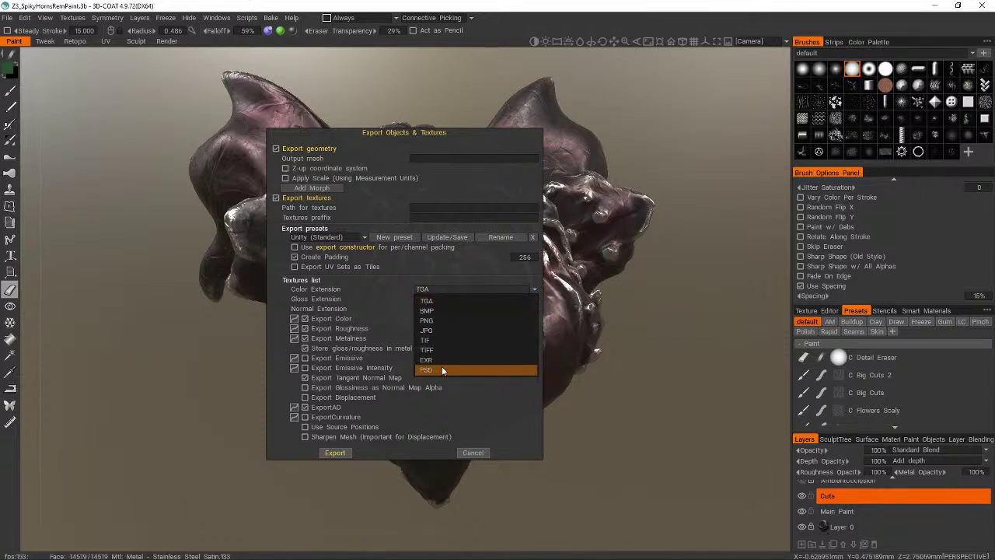
pyautogui.click(443, 320)
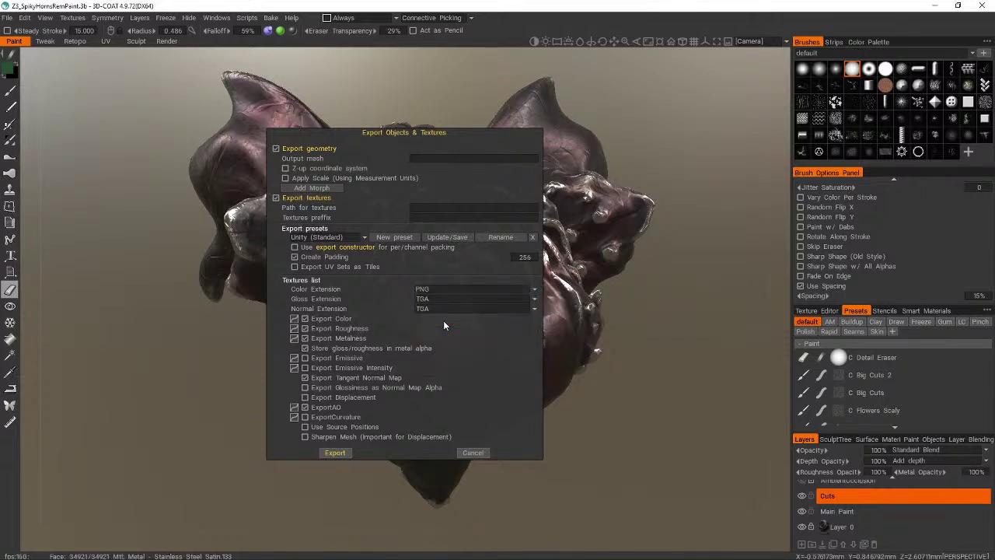
pyautogui.click(422, 300)
pyautogui.click(440, 330)
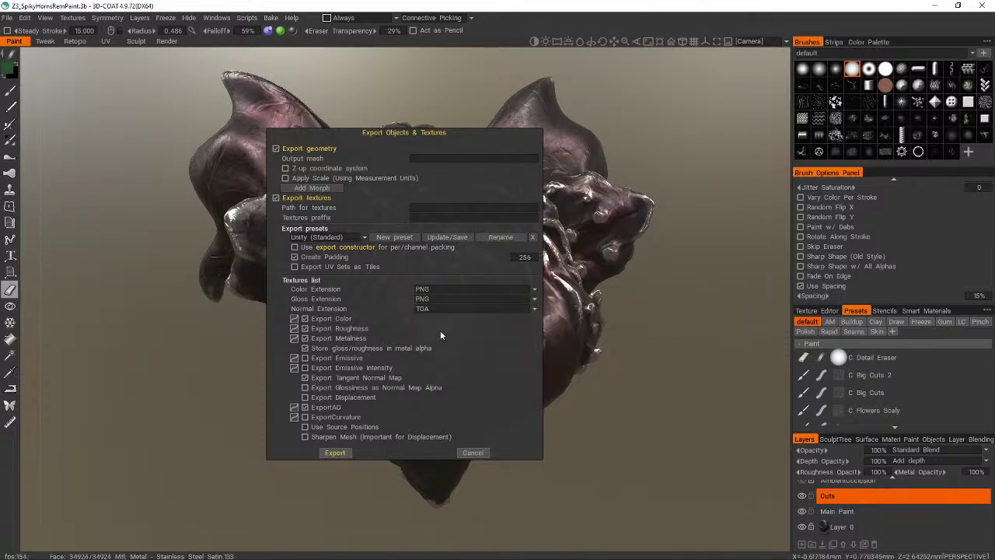
pyautogui.click(435, 311)
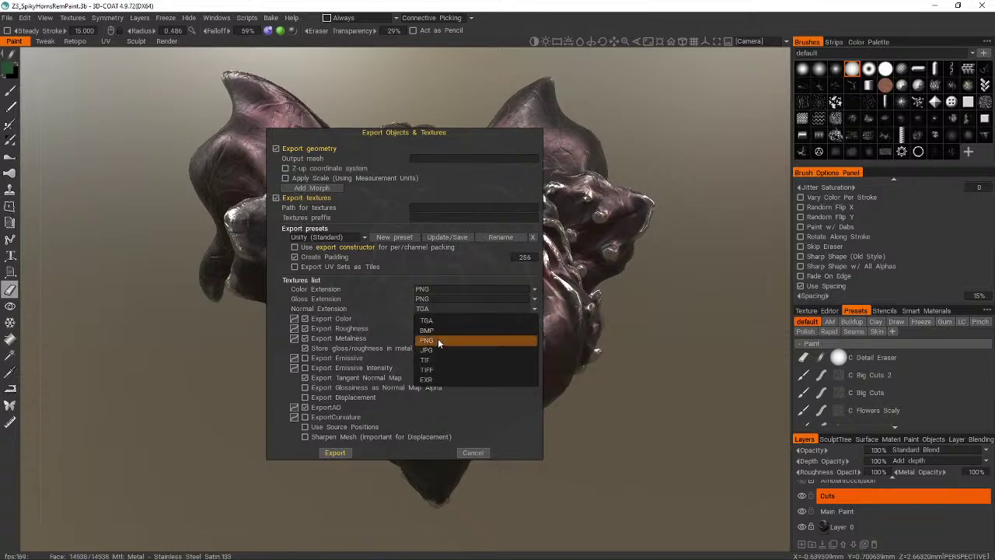
pyautogui.click(438, 340)
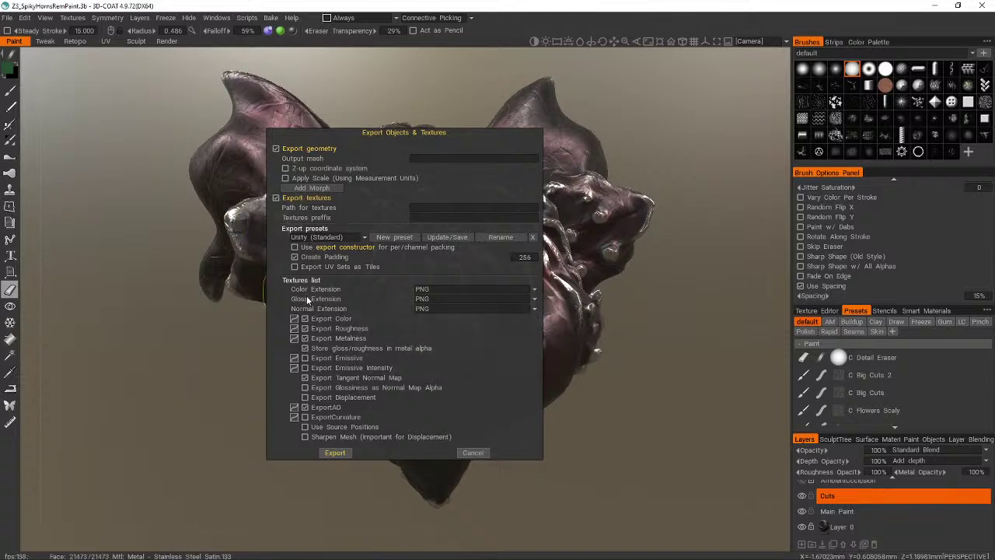
pyautogui.click(296, 257)
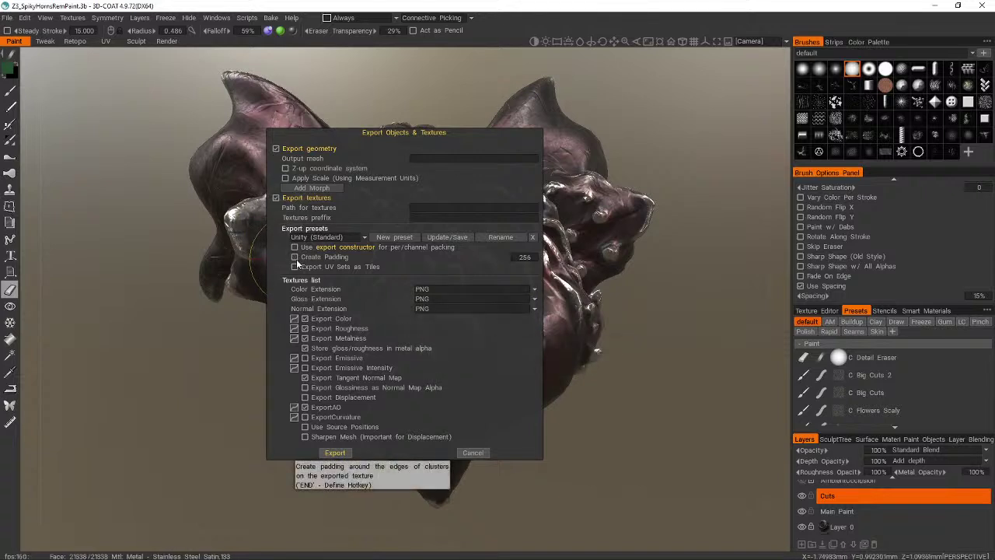
pyautogui.click(295, 247)
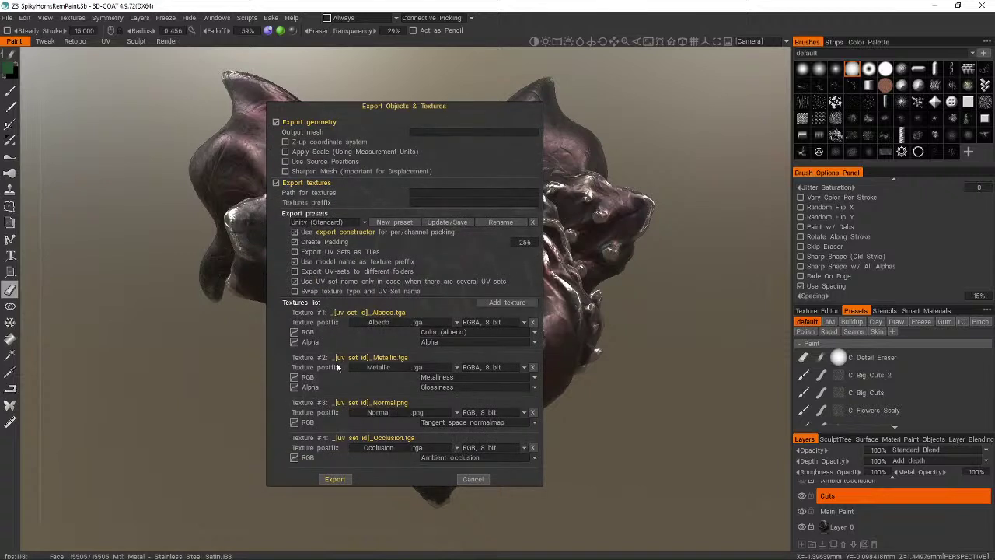
# - Add a fifth texture to the export list, check the BellePrime ship's material map slots in Unity, and return to 3D-Coat
pyautogui.click(501, 303)
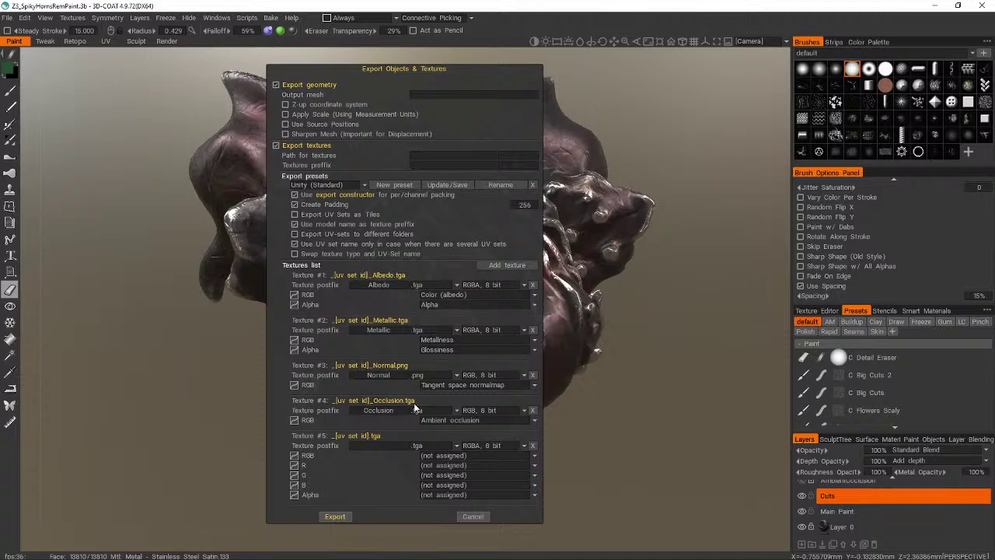
pyautogui.hotkey('alt', 'Tab')
pyautogui.hotkey('alt', 'Tab')
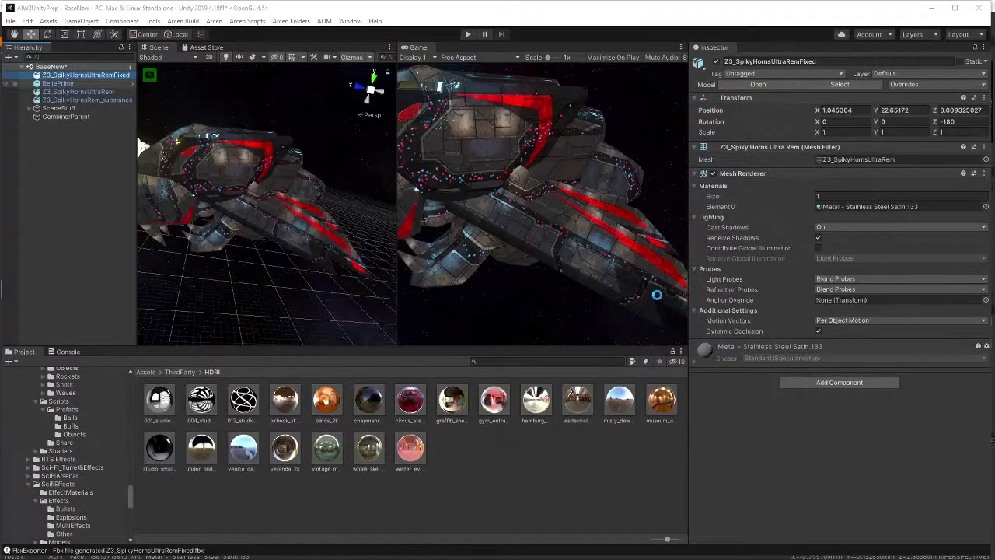
pyautogui.click(224, 180)
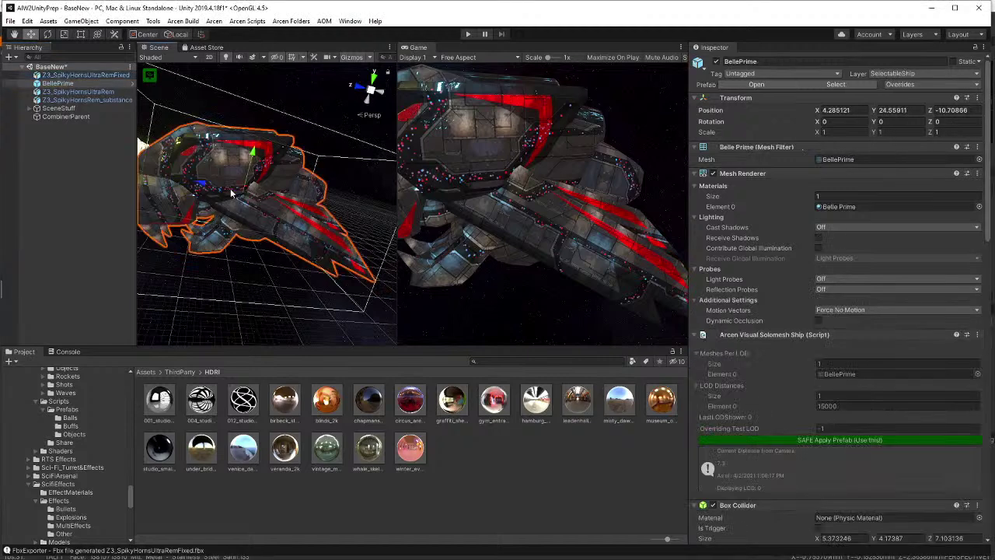
pyautogui.scroll(-10, 825, 352)
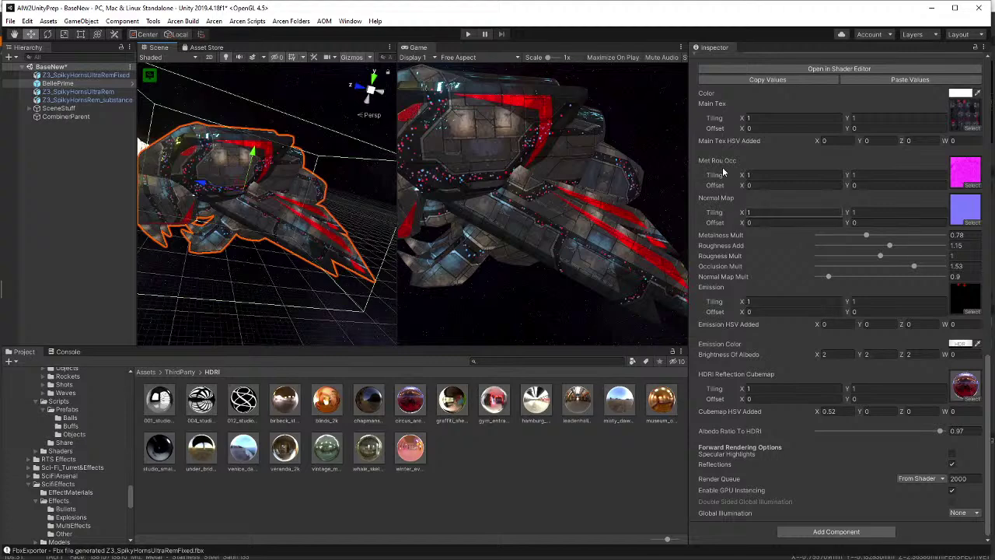
pyautogui.hotkey('alt', 'Tab')
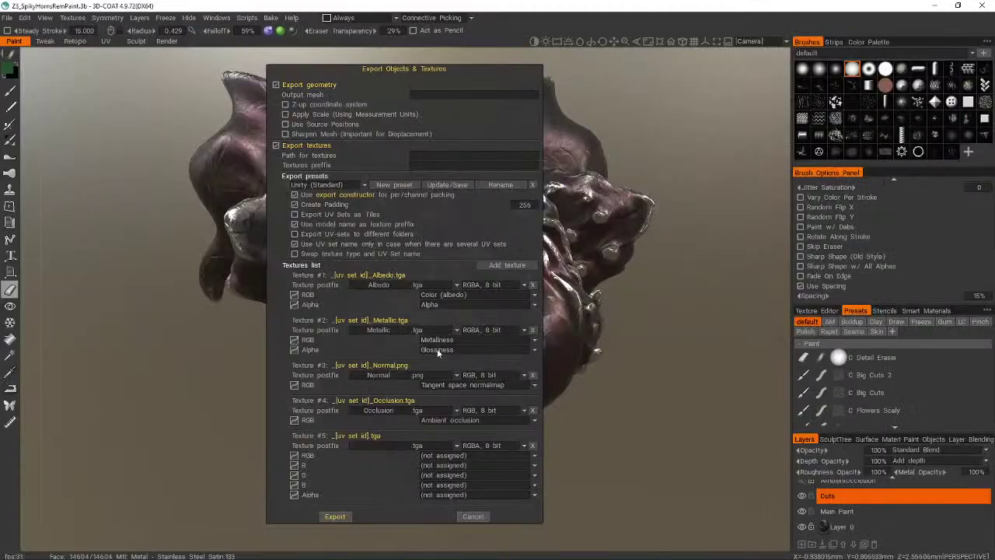
# - Assign Metalness to R, Roughness to G and Ambient occlusion to B in the fifth texture, checking the channel order in Unity
pyautogui.click(534, 465)
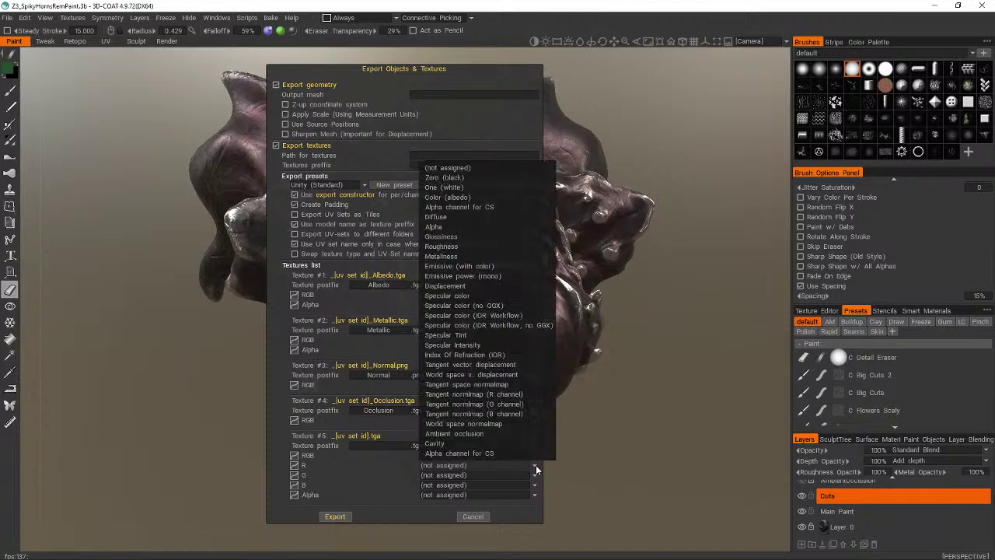
pyautogui.click(495, 257)
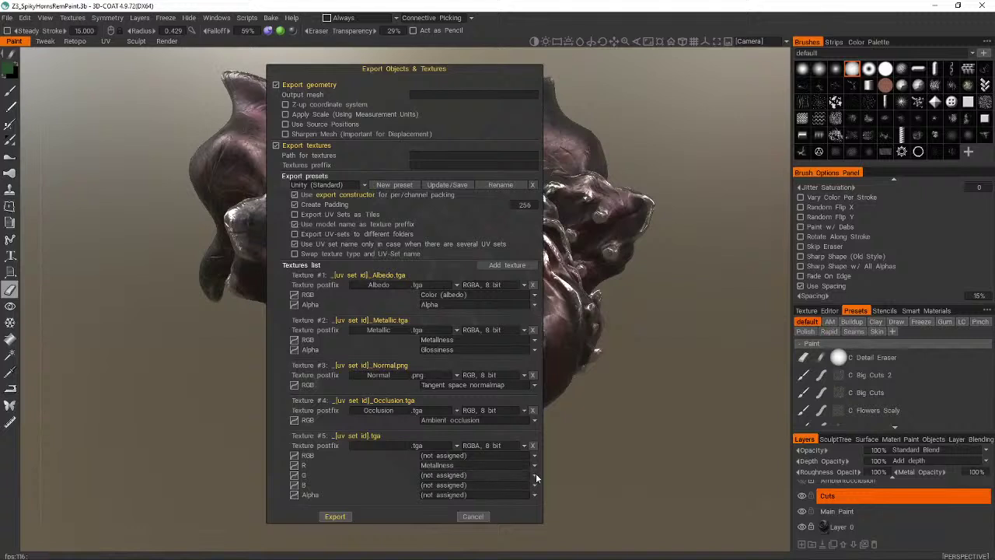
pyautogui.click(535, 475)
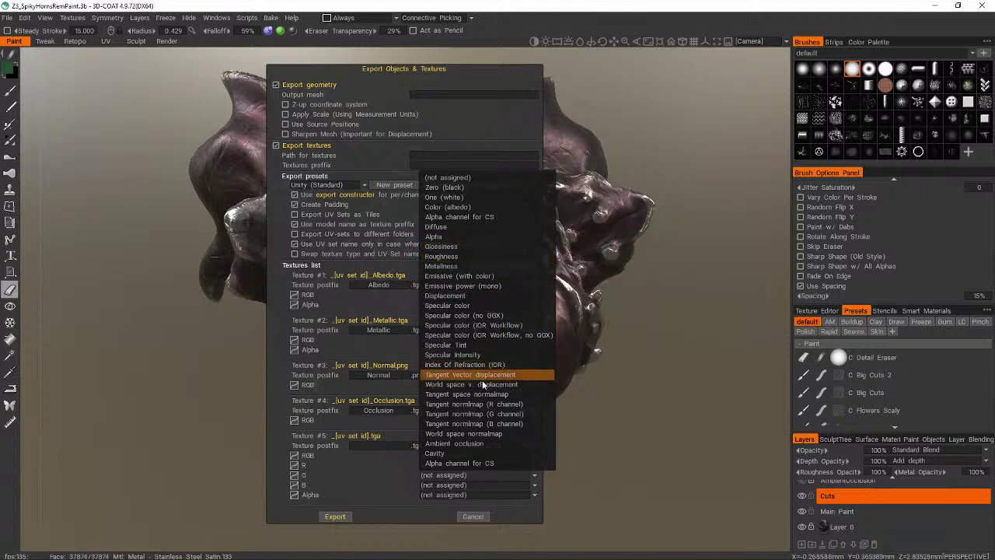
pyautogui.click(490, 255)
pyautogui.hotkey('alt', 'Tab')
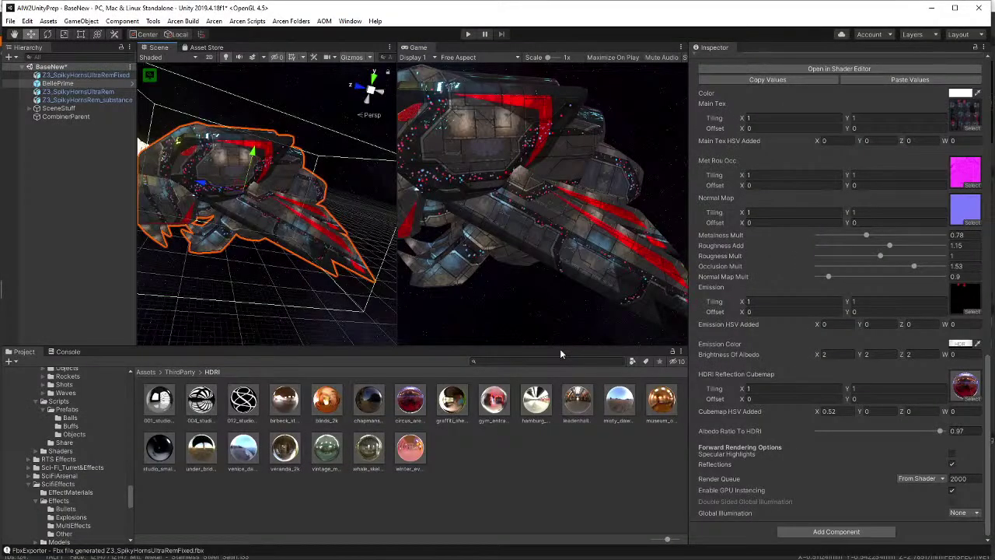
pyautogui.hotkey('alt', 'Tab')
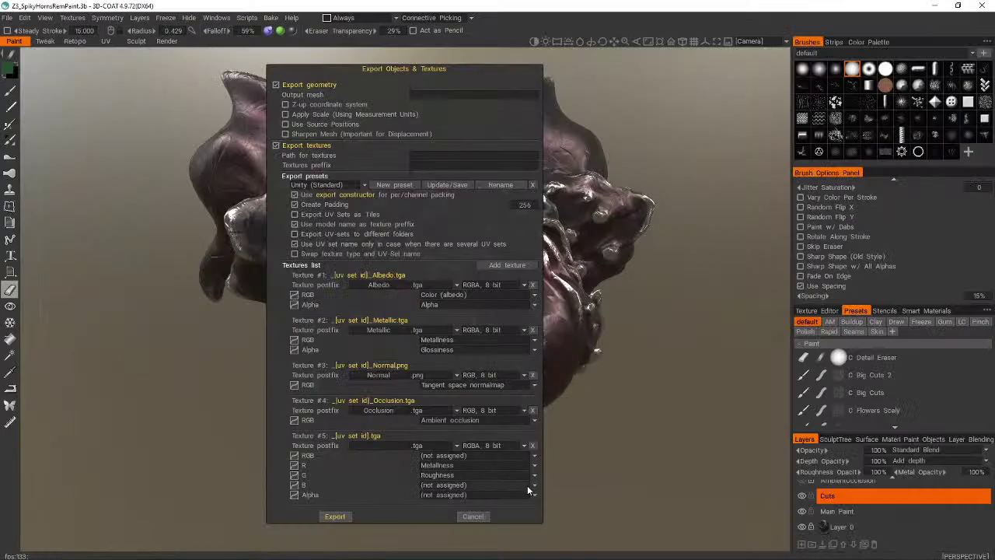
pyautogui.click(533, 487)
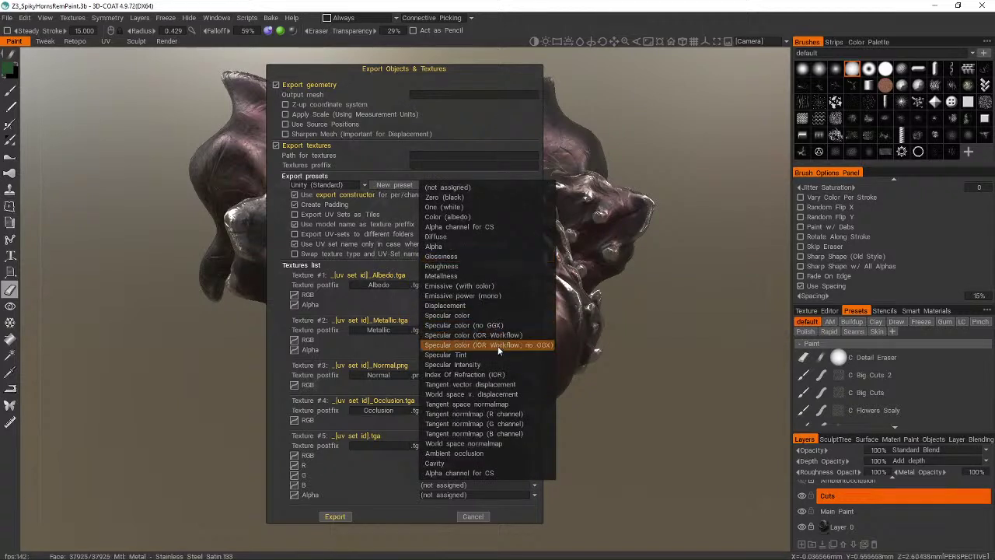
pyautogui.click(490, 454)
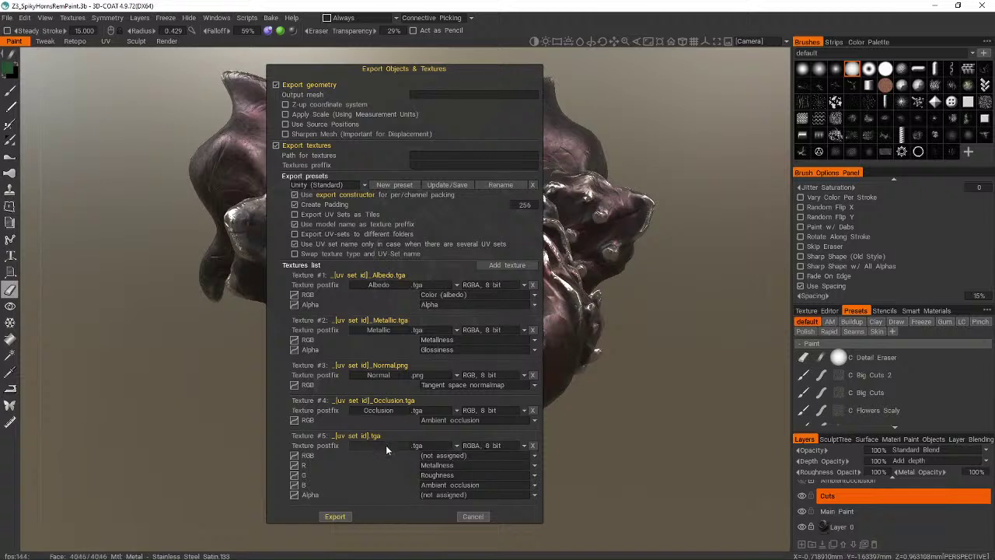
# - Set the fifth texture's file format to png and its postfix to MetRouOcc
pyautogui.click(436, 445)
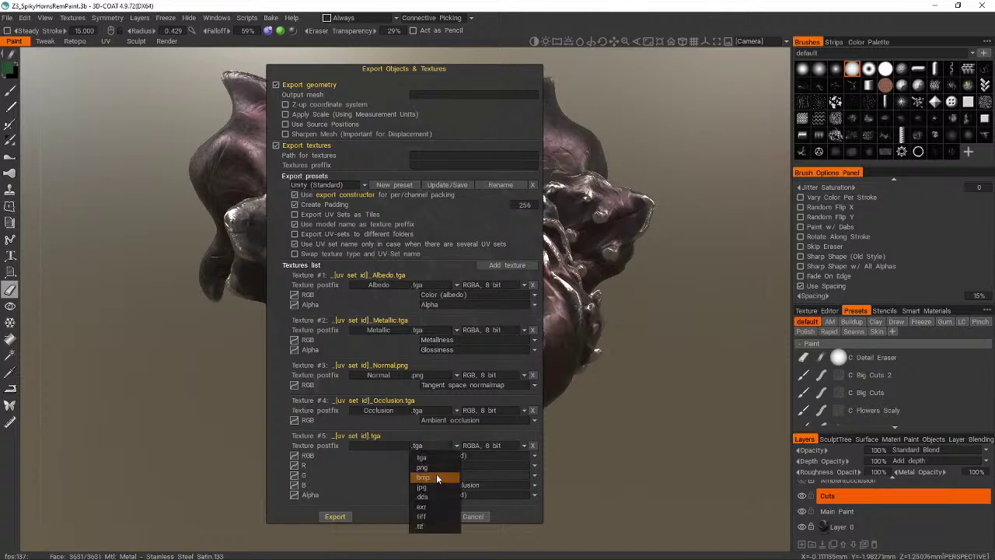
pyautogui.click(436, 468)
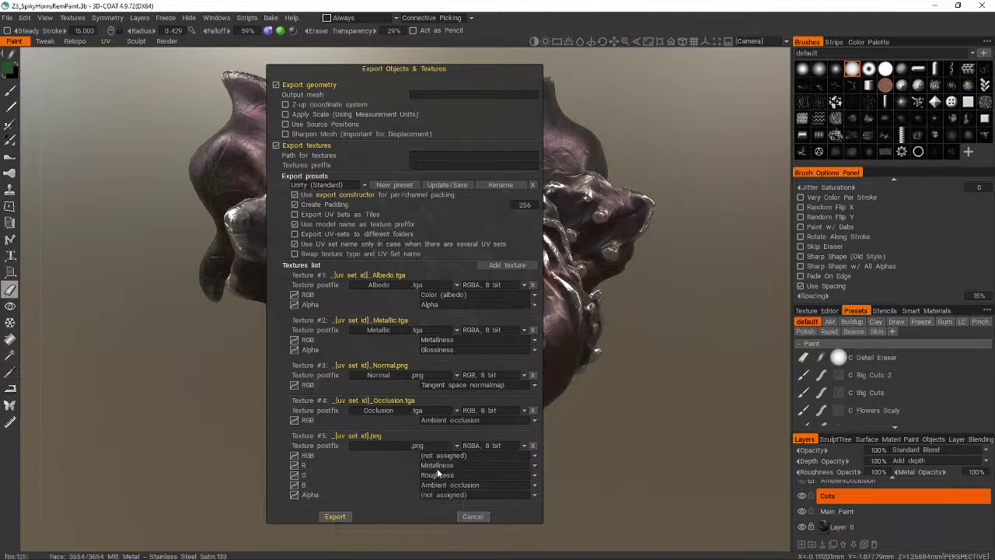
pyautogui.click(380, 446)
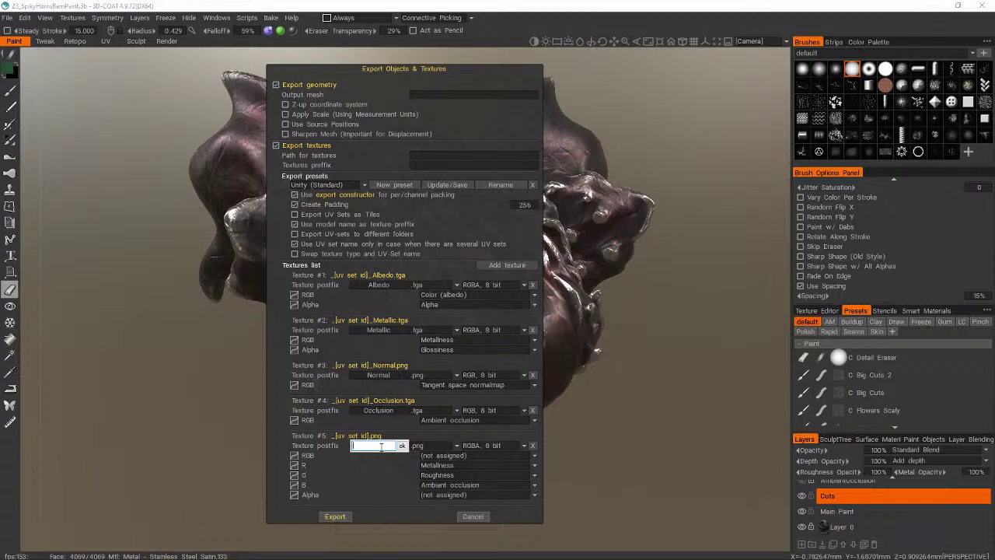
pyautogui.write('MetRouOcc')
pyautogui.click(402, 446)
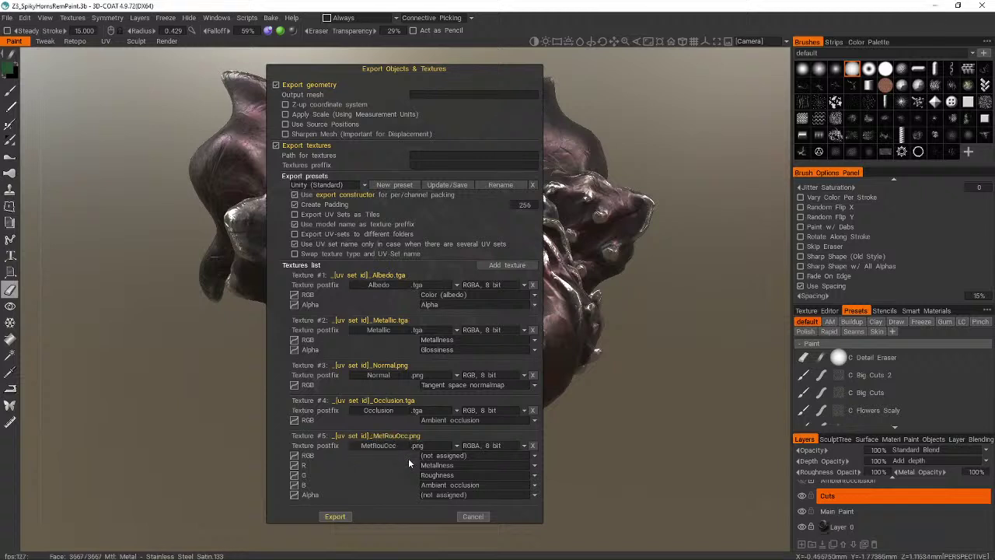
# - Remove the Occlusion and Metallic textures from the export list
pyautogui.click(532, 410)
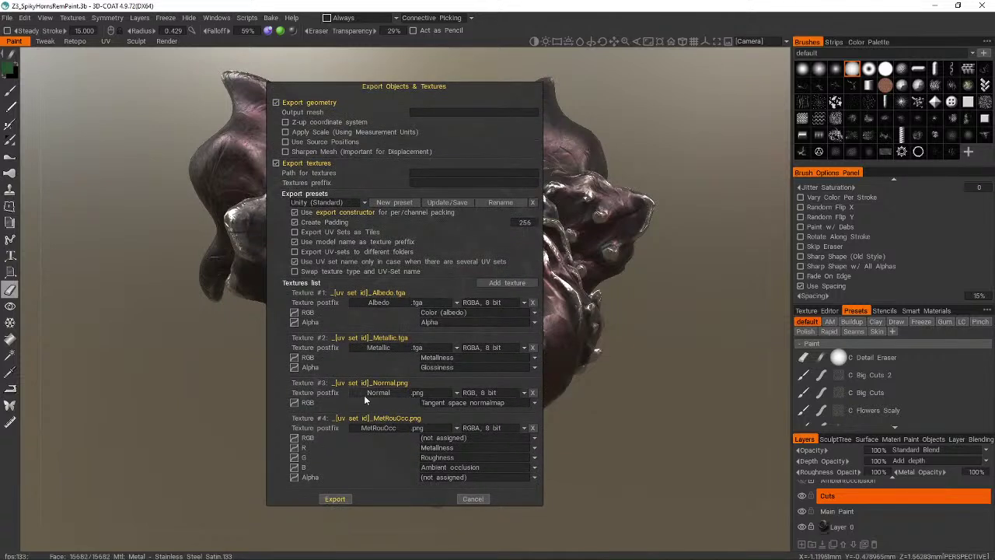
pyautogui.click(458, 402)
pyautogui.click(459, 402)
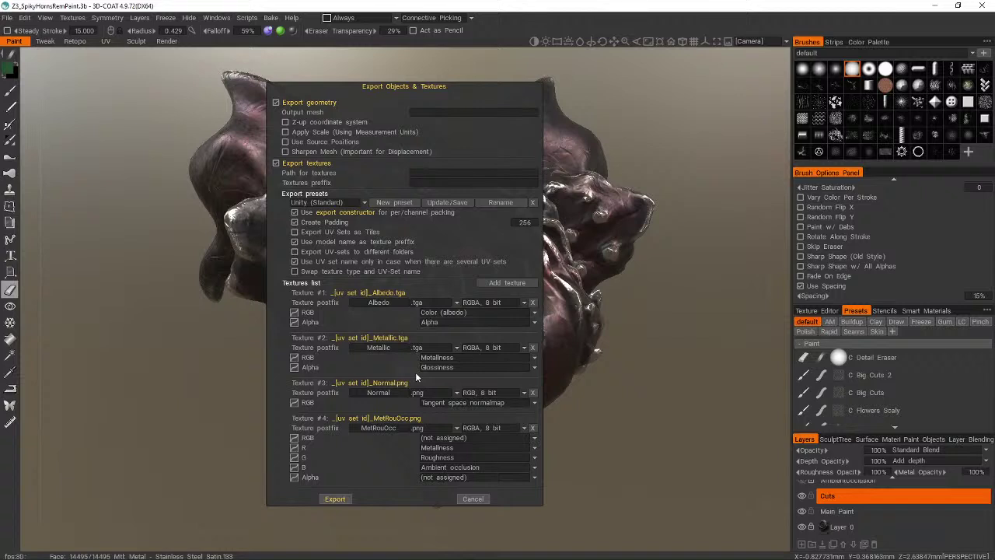
pyautogui.click(533, 349)
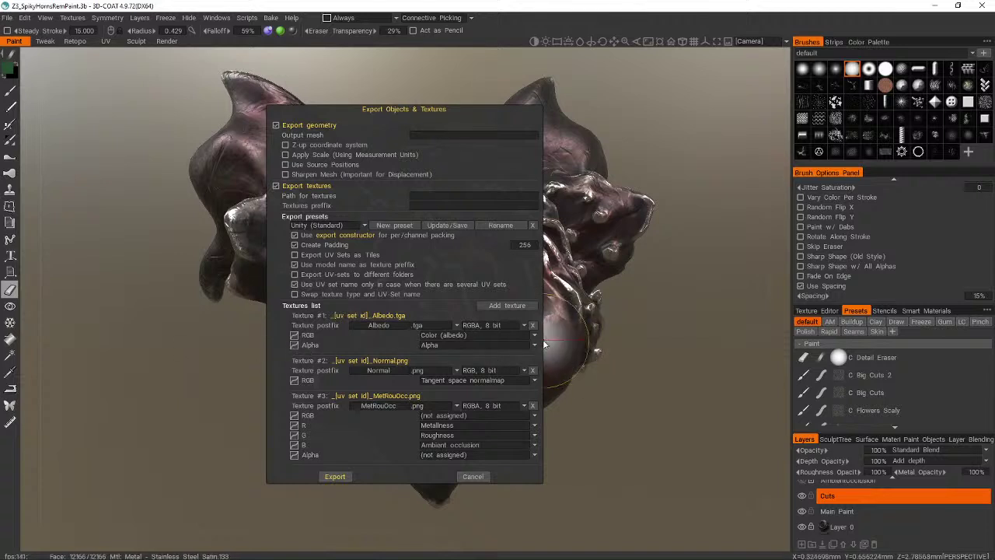
# - Set the Albedo and MetRouOcc textures to RGB, 8 bit
pyautogui.click(492, 327)
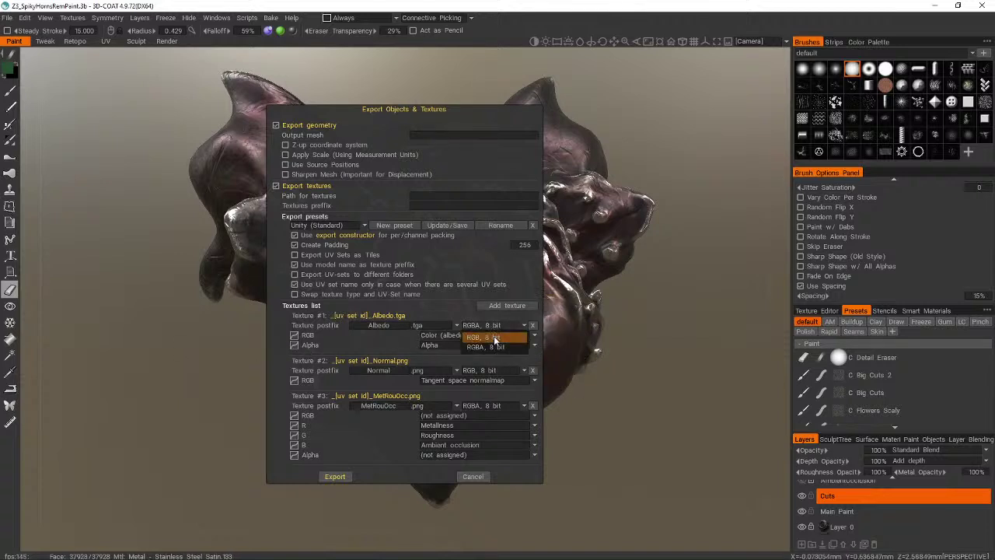
pyautogui.click(494, 340)
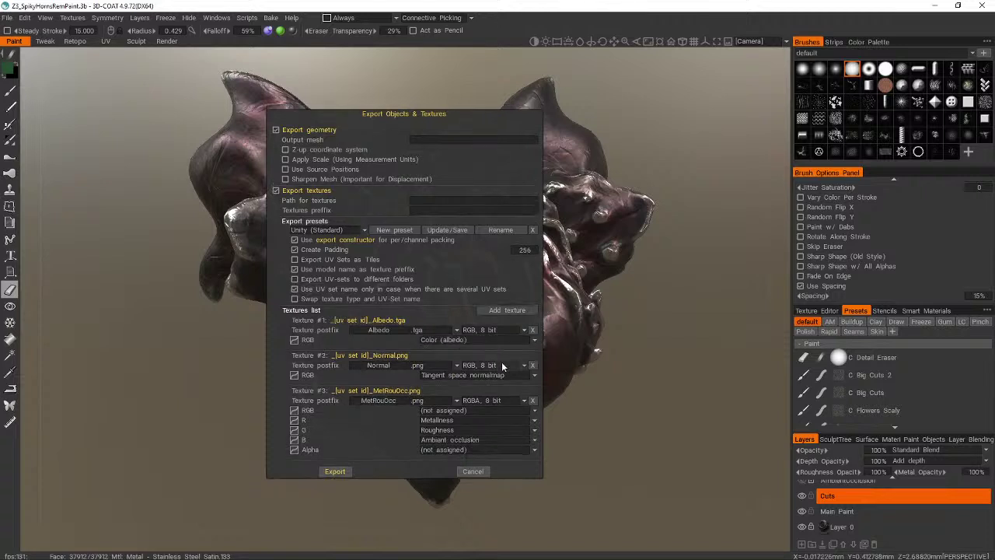
pyautogui.click(493, 400)
pyautogui.click(486, 409)
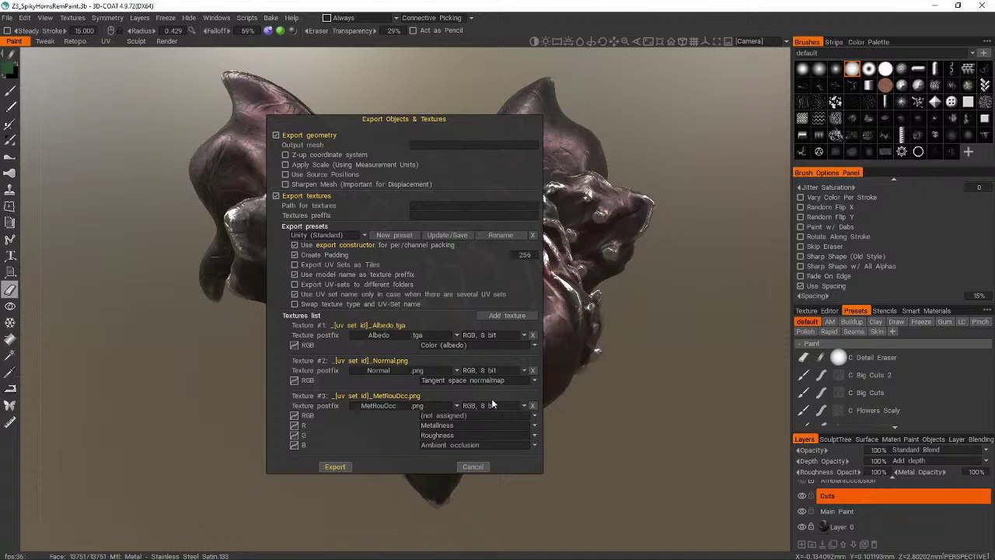
# - Update the Unity (Standard) preset and save the settings as a new preset named Unity with the author's first name in parentheses
pyautogui.click(461, 235)
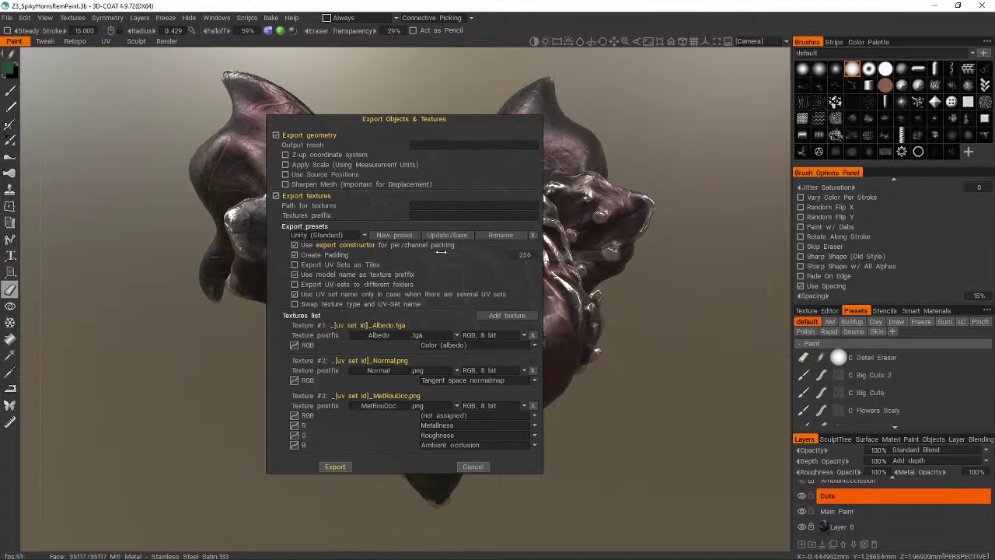
pyautogui.click(394, 234)
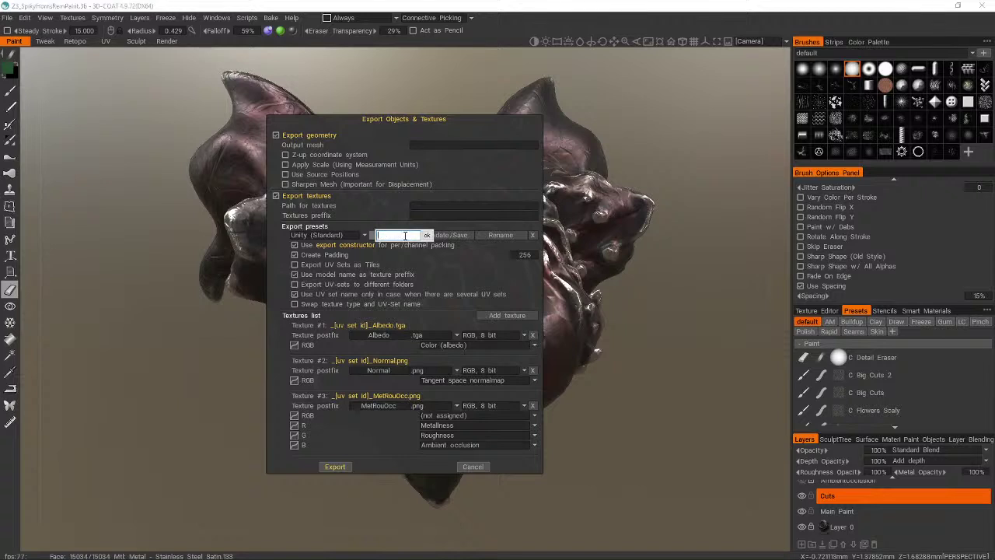
pyautogui.write('Unity (Chris)')
pyautogui.press('Return')
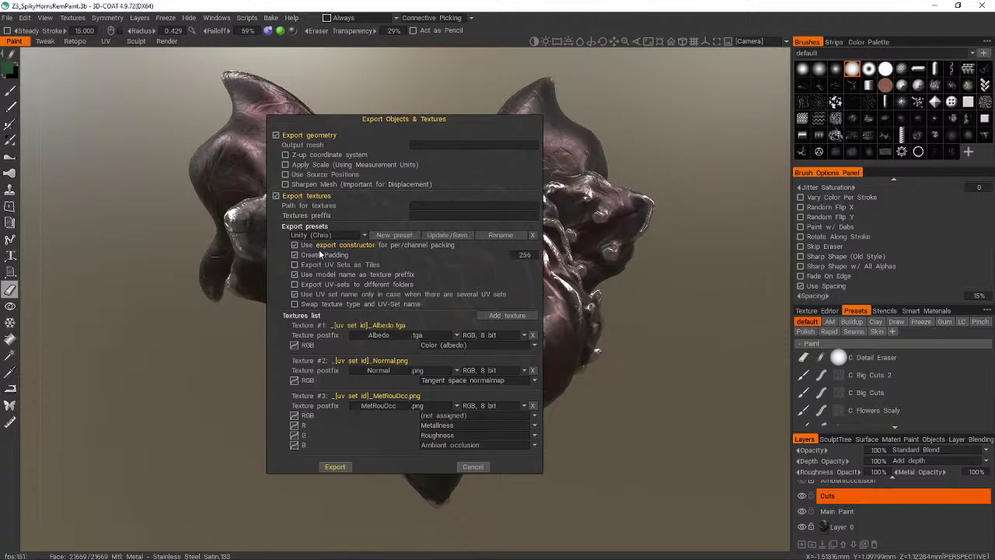
pyautogui.click(364, 235)
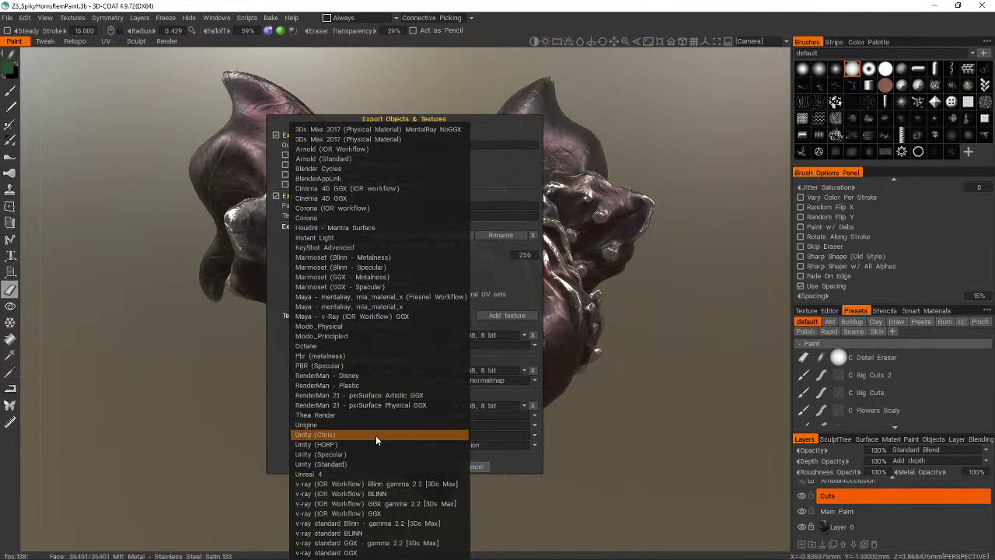
pyautogui.click(380, 465)
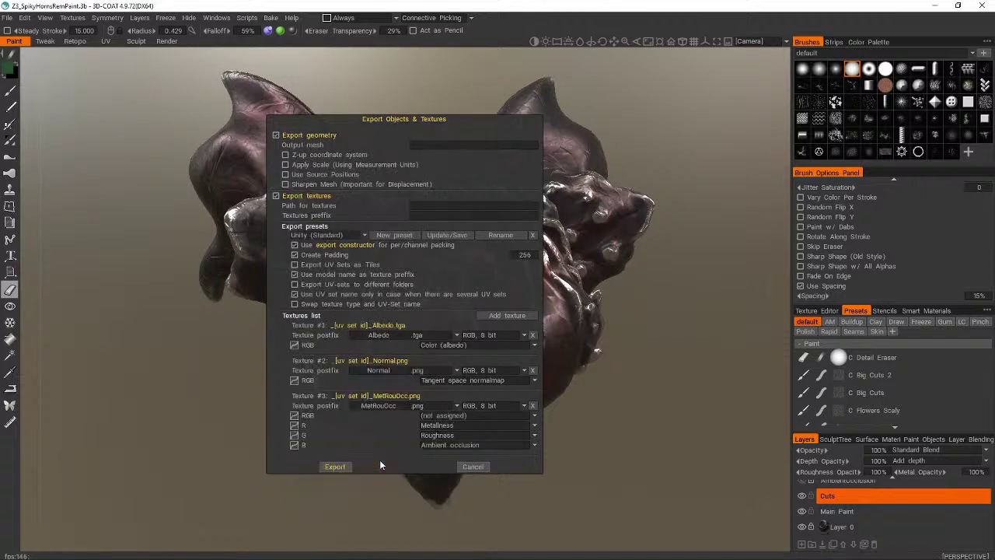
pyautogui.click(533, 236)
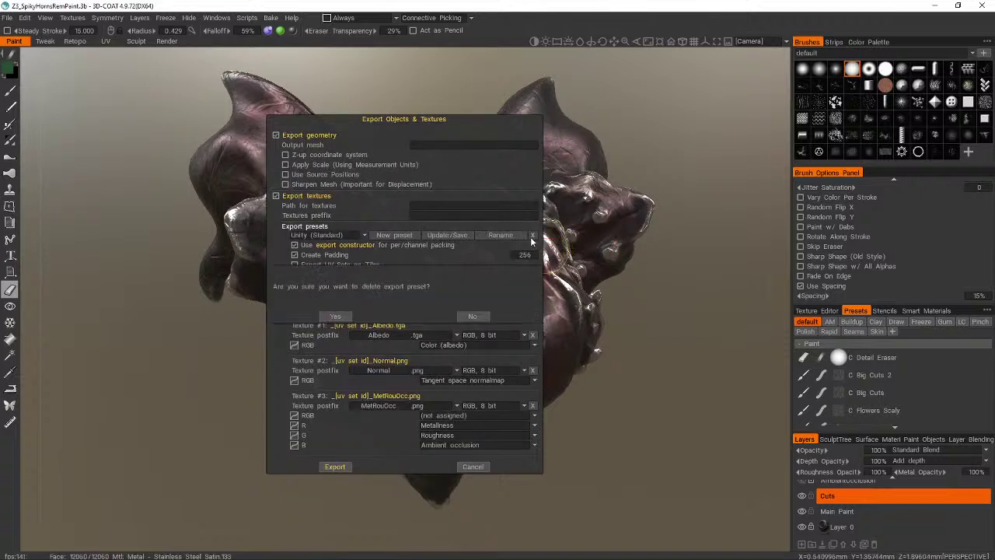
pyautogui.click(470, 316)
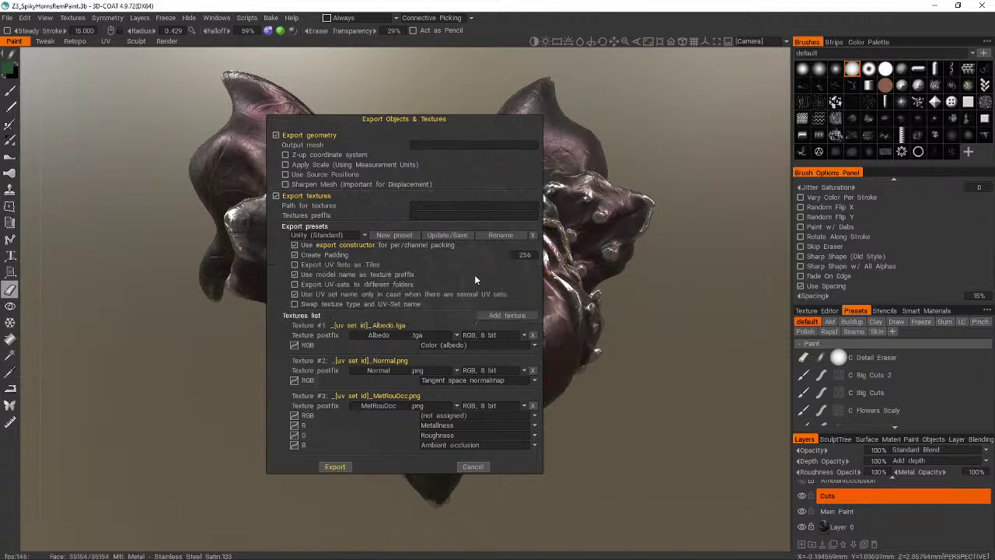
pyautogui.click(322, 235)
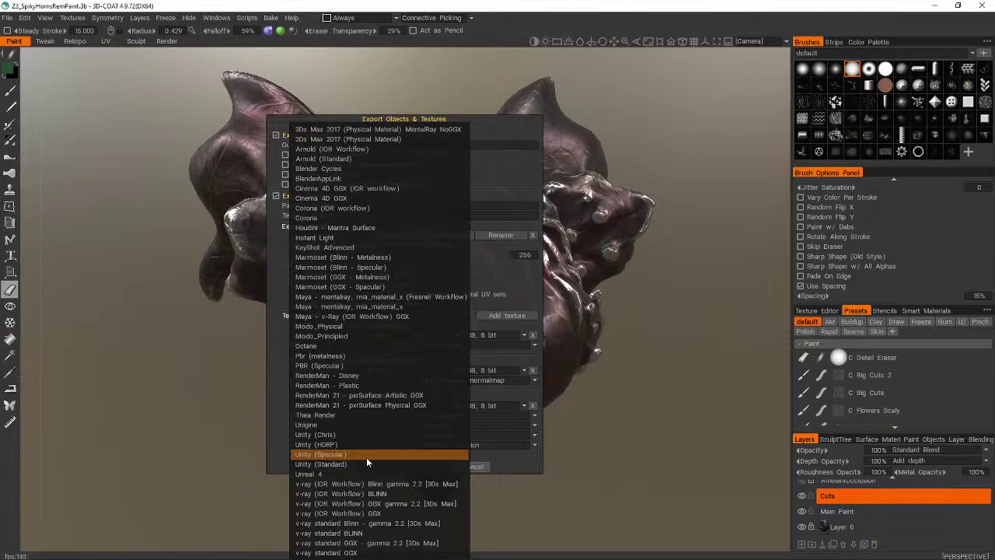
pyautogui.click(362, 435)
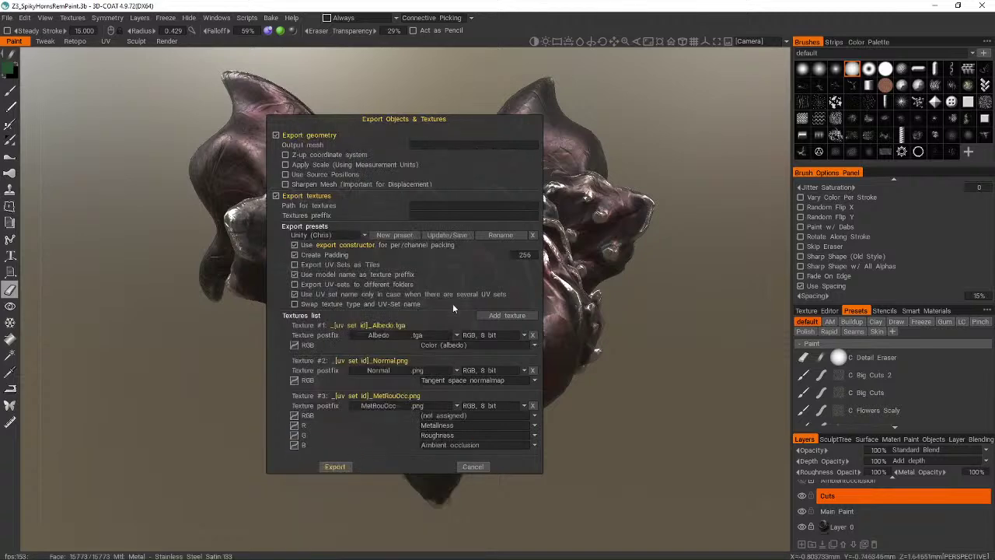
# - Open the save location for the output mesh and set its file type to fbx
pyautogui.click(470, 145)
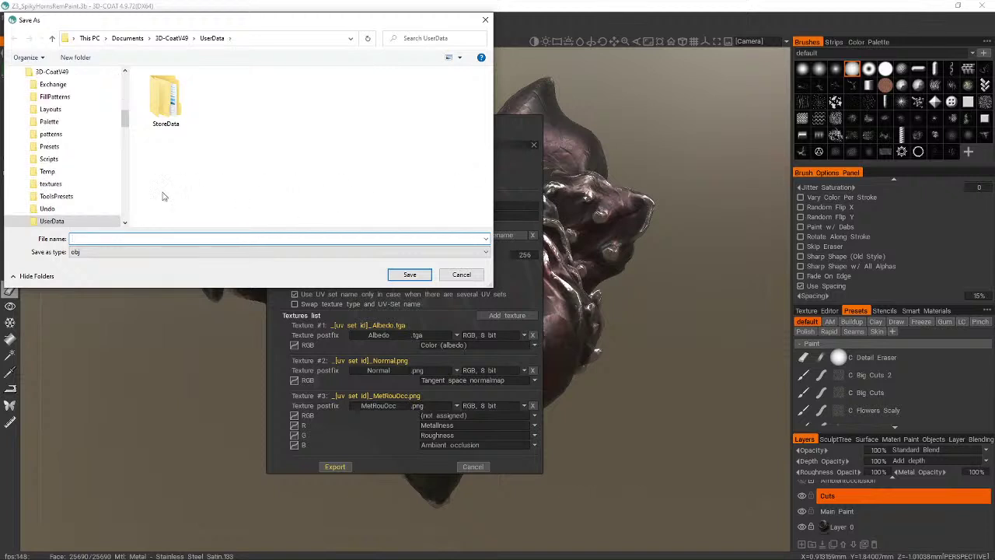
pyautogui.click(97, 254)
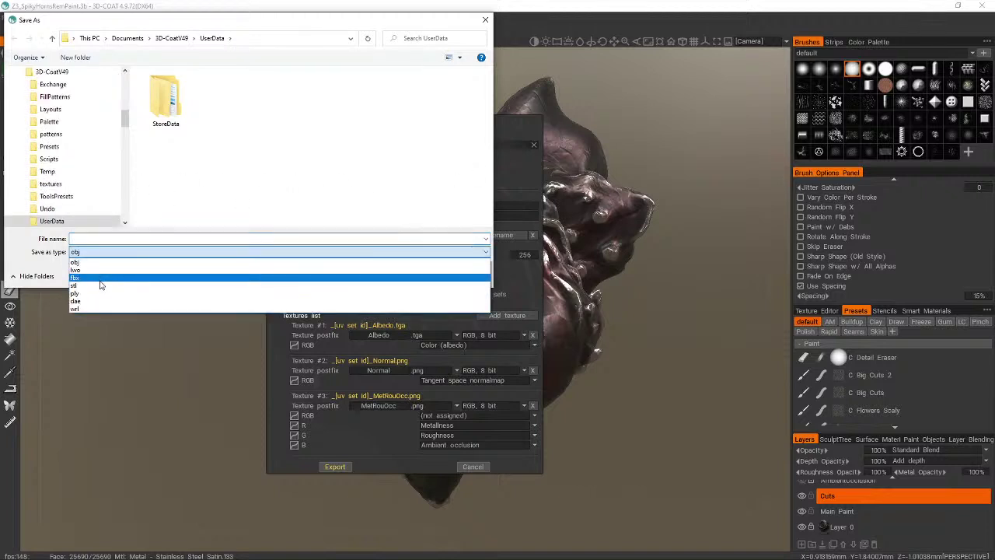
pyautogui.click(108, 278)
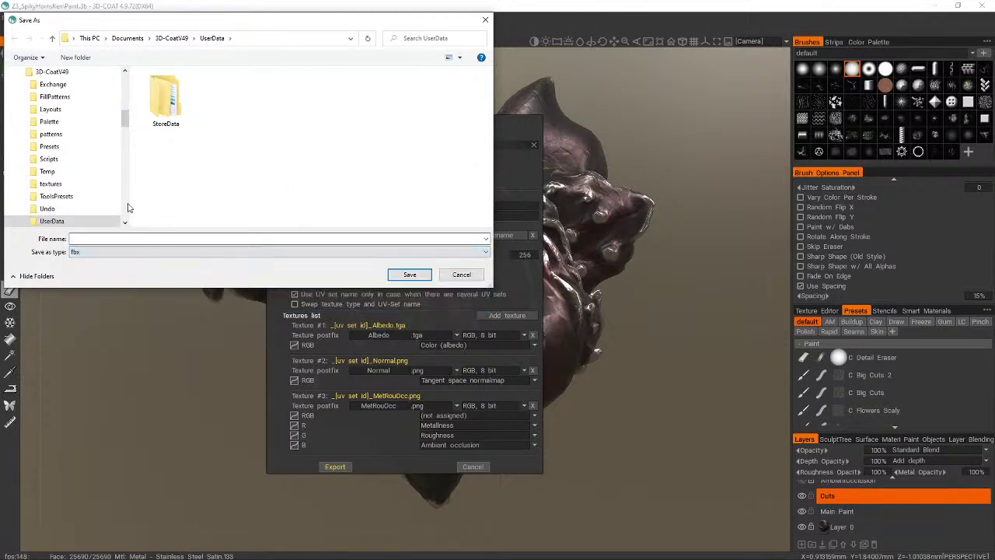
# - Browse to the Assets folder of AIW2UnityPrep inside AI_War_2_Ultra for the output mesh
pyautogui.moveTo(124, 120); pyautogui.dragTo(124, 78)
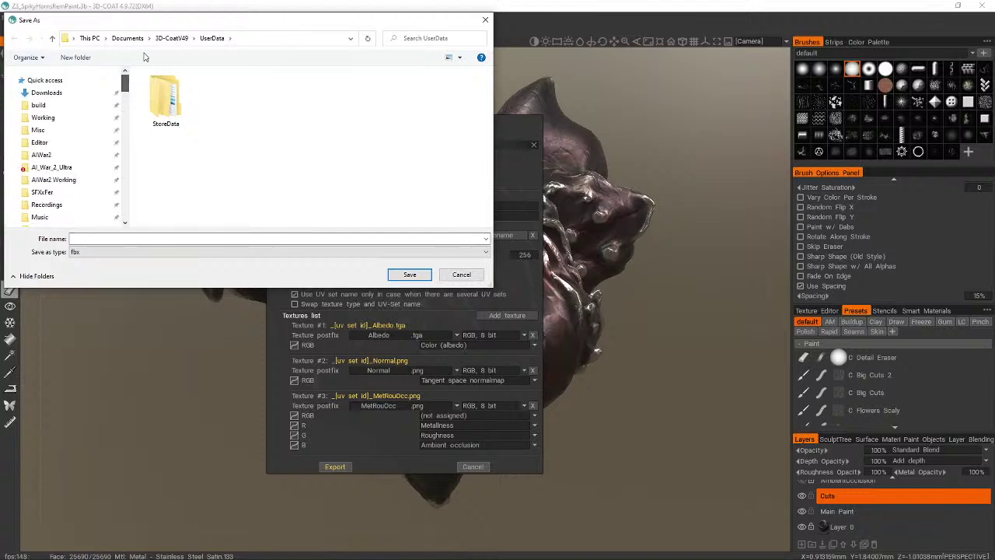
pyautogui.click(51, 165)
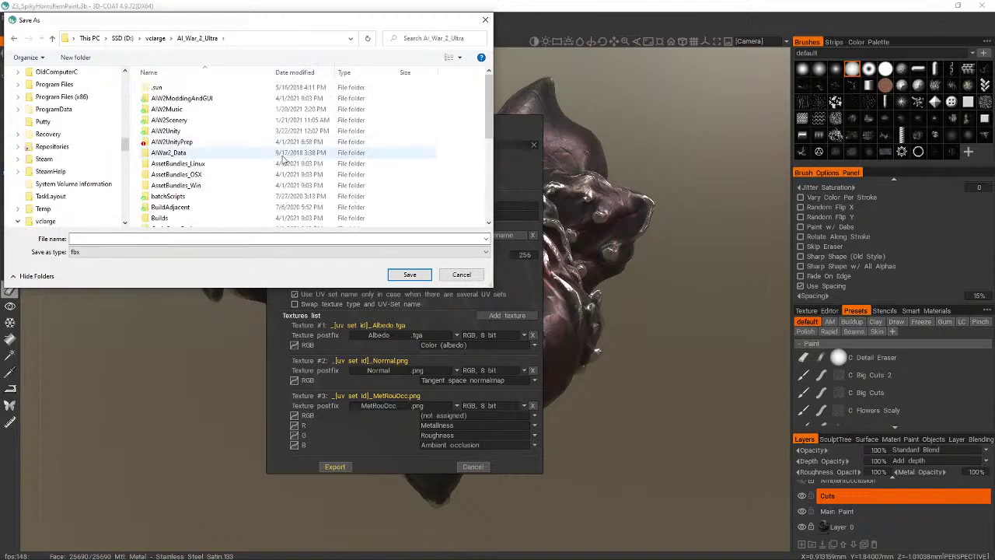
pyautogui.doubleClick(269, 145)
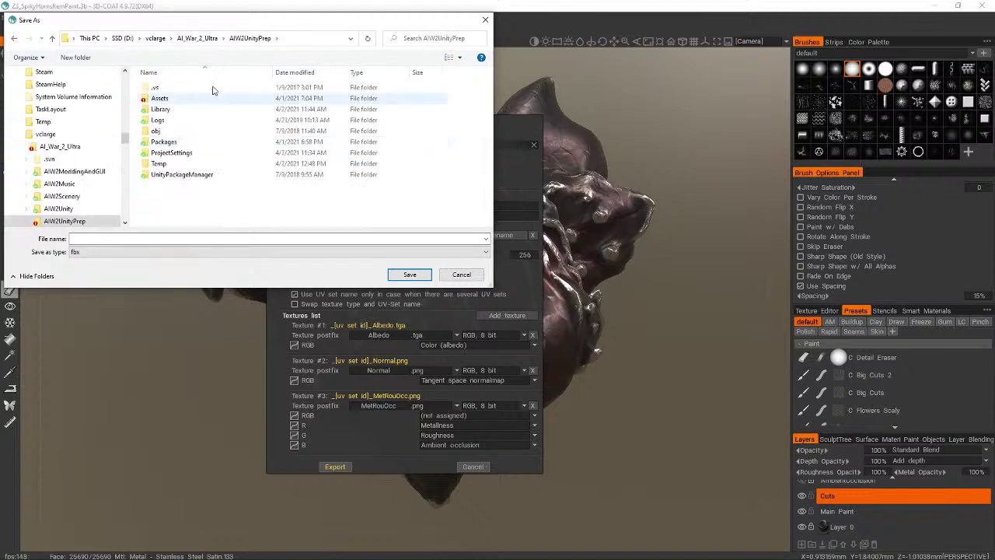
pyautogui.hotkey('alt', 'Left')
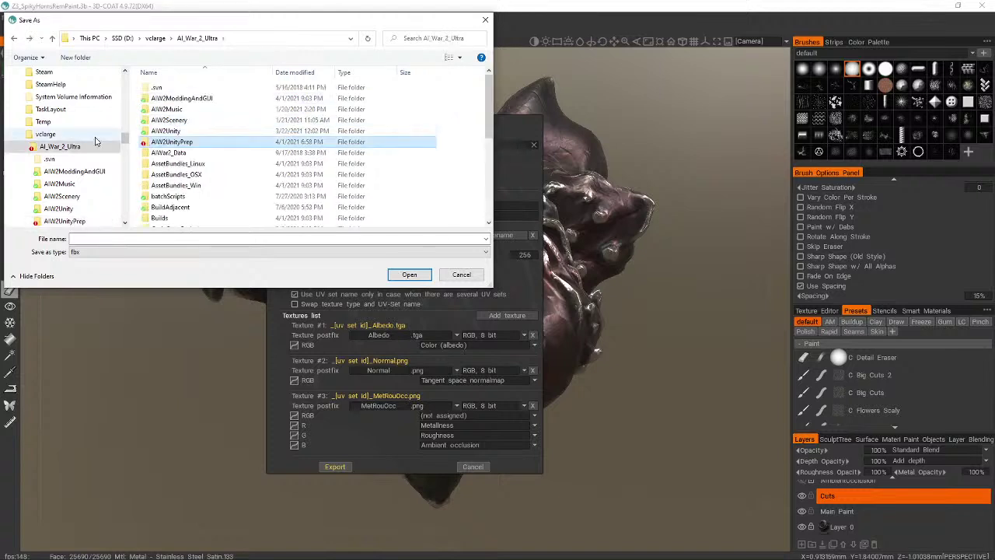
pyautogui.hotkey('alt', 'Left')
pyautogui.scroll(1, 80, 169)
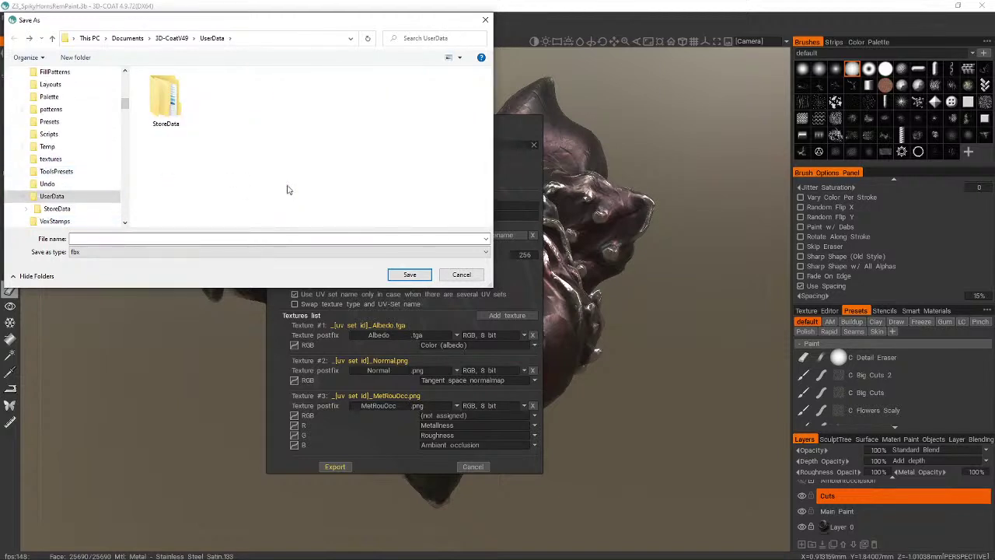
pyautogui.hotkey('alt', 'Right')
pyautogui.hotkey('alt', 'Right')
pyautogui.click(176, 103)
pyautogui.doubleClick(175, 101)
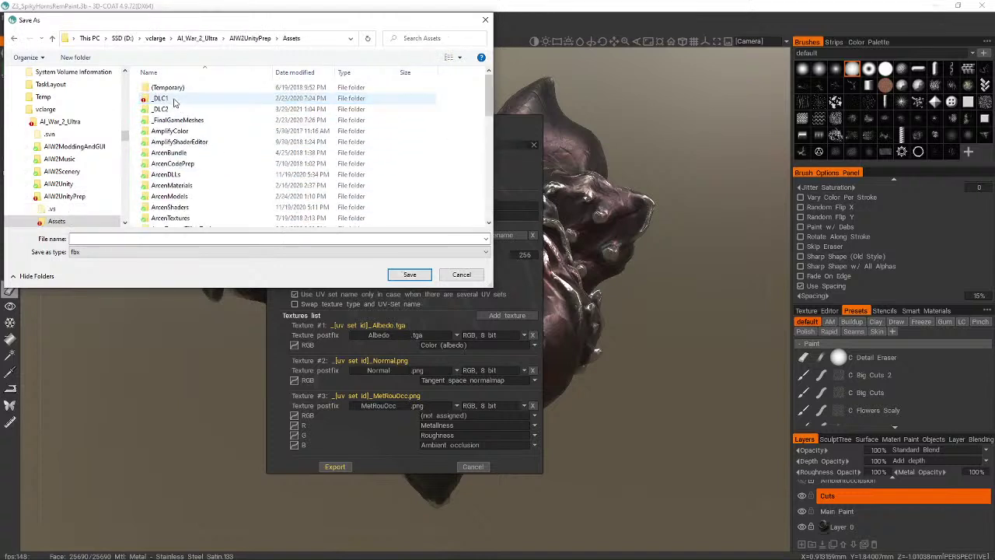
# - Go into the Z4_SpikyHorns folder under _DLC2 and Zenith as the mesh's save location
pyautogui.doubleClick(171, 99)
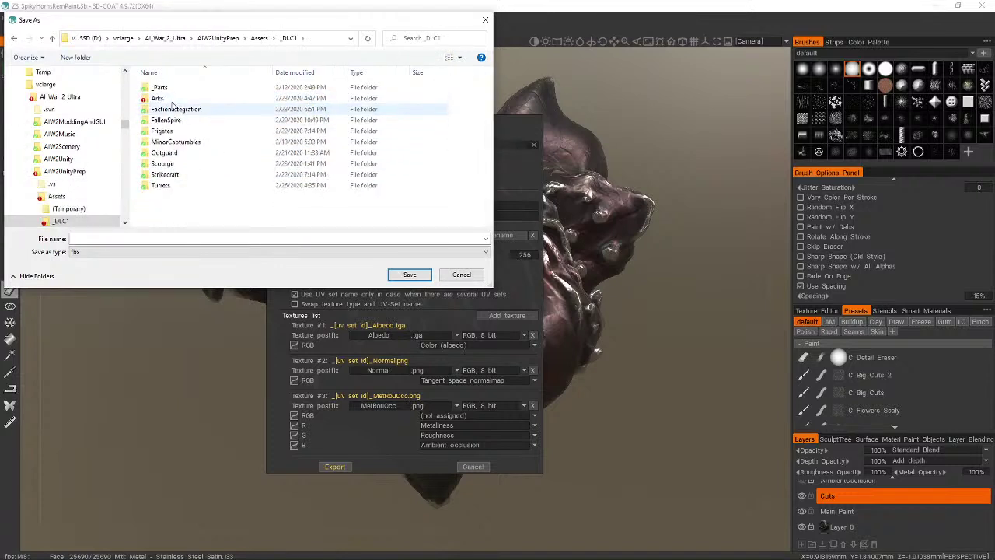
pyautogui.hotkey('alt', 'Left')
pyautogui.click(184, 109)
pyautogui.doubleClick(183, 110)
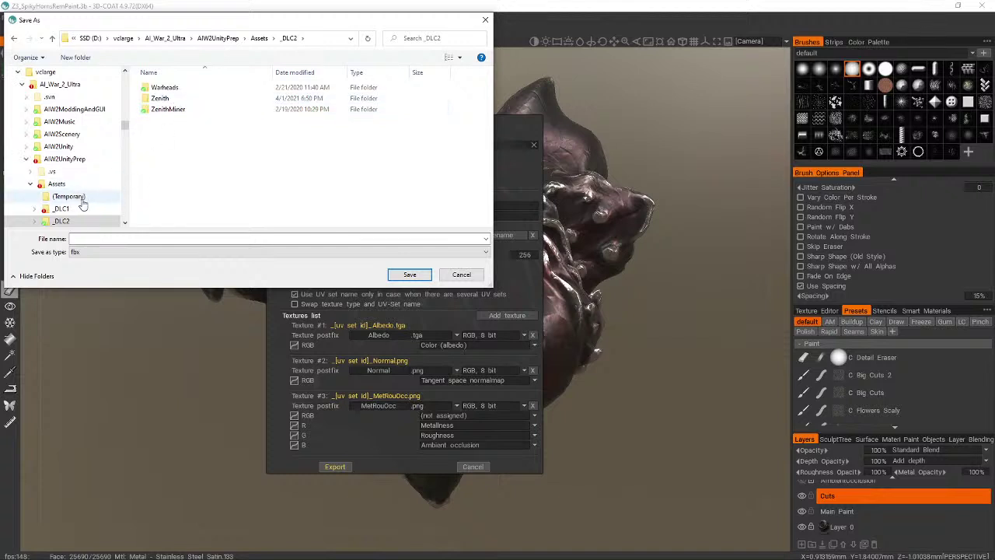
pyautogui.doubleClick(167, 100)
pyautogui.click(184, 92)
pyautogui.doubleClick(183, 92)
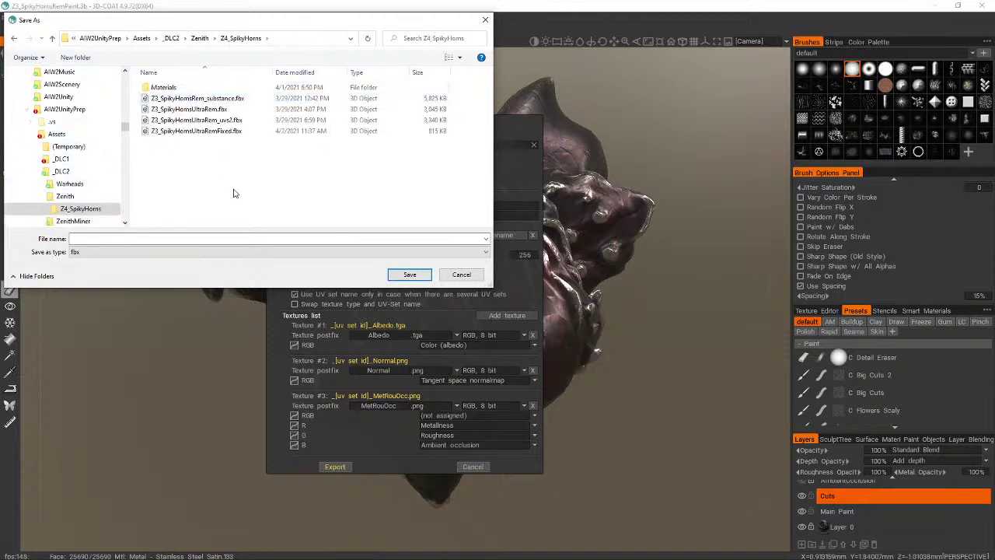
# - Name the output mesh file Z3_BatHorns
pyautogui.click(161, 237)
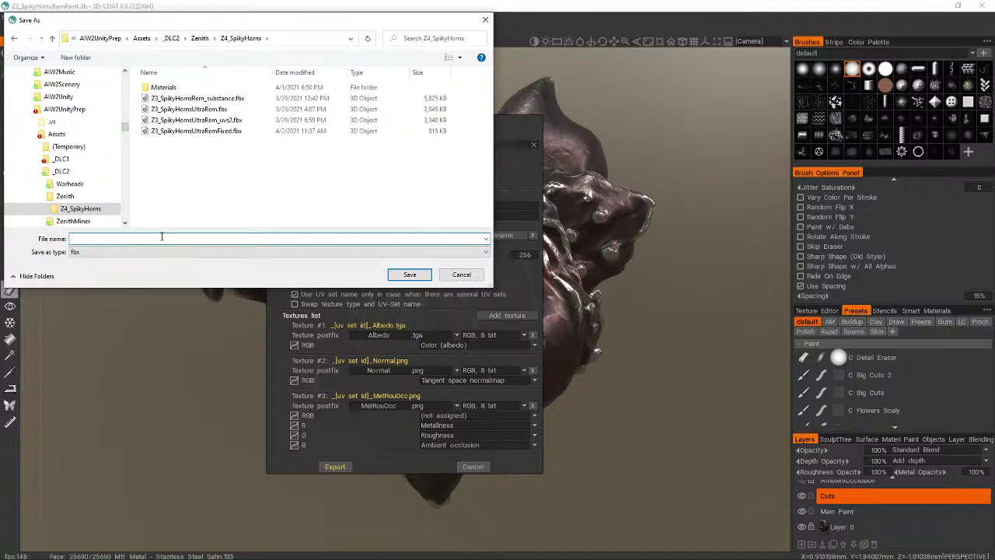
pyautogui.write('Z')
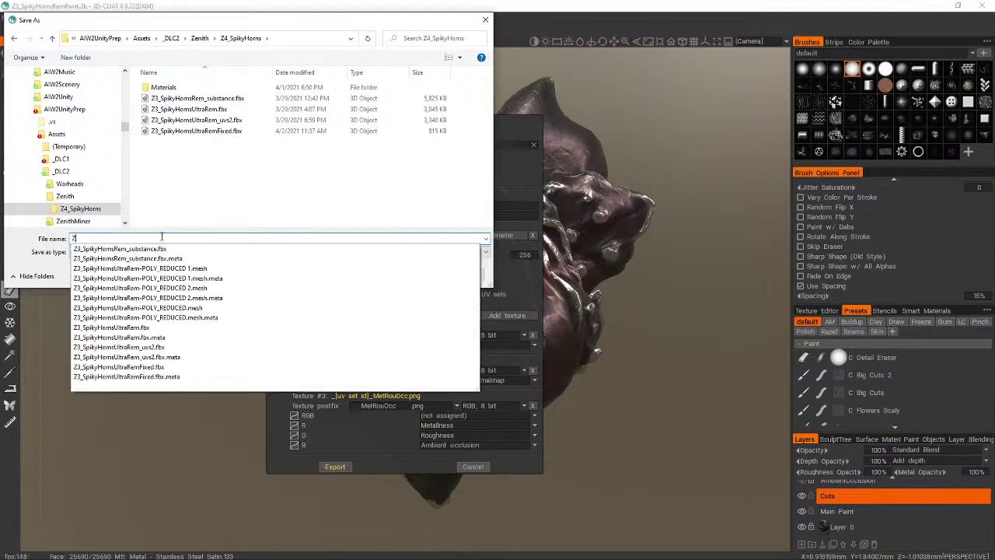
pyautogui.write('3_BatHorns')
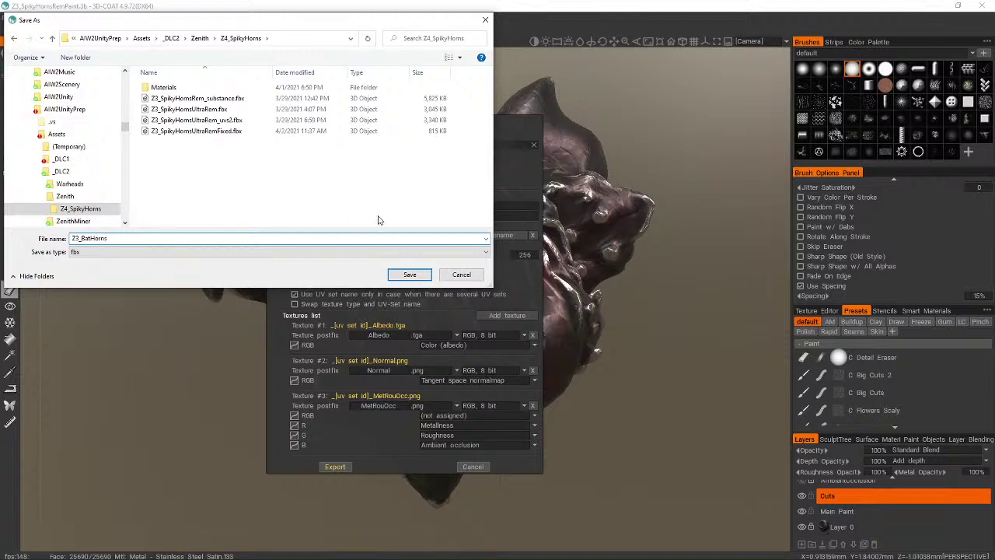
# - Export the model and its textures to the Z4_SpikyHorns folder as Z3_BatHorns.fbx, leaving the texture path empty
pyautogui.click(405, 276)
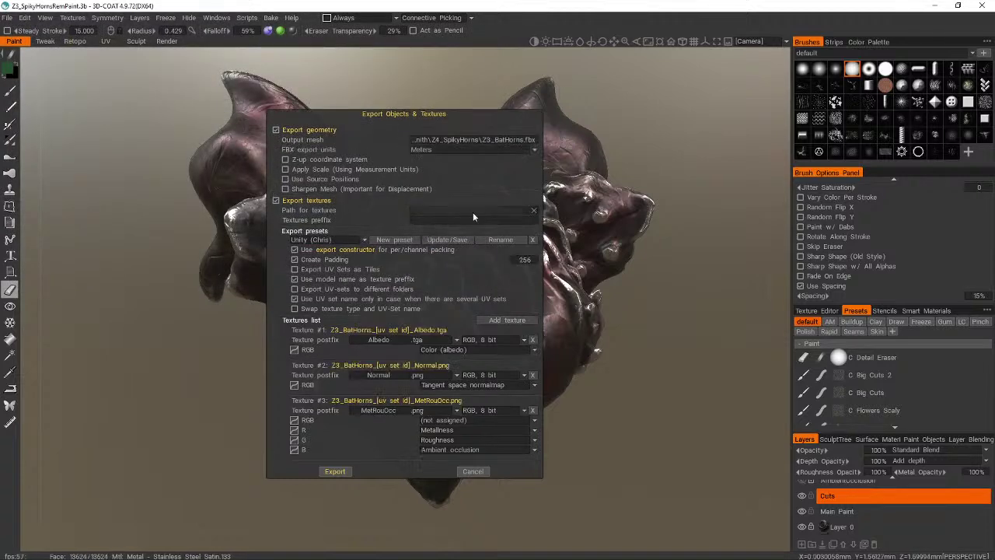
pyautogui.click(482, 209)
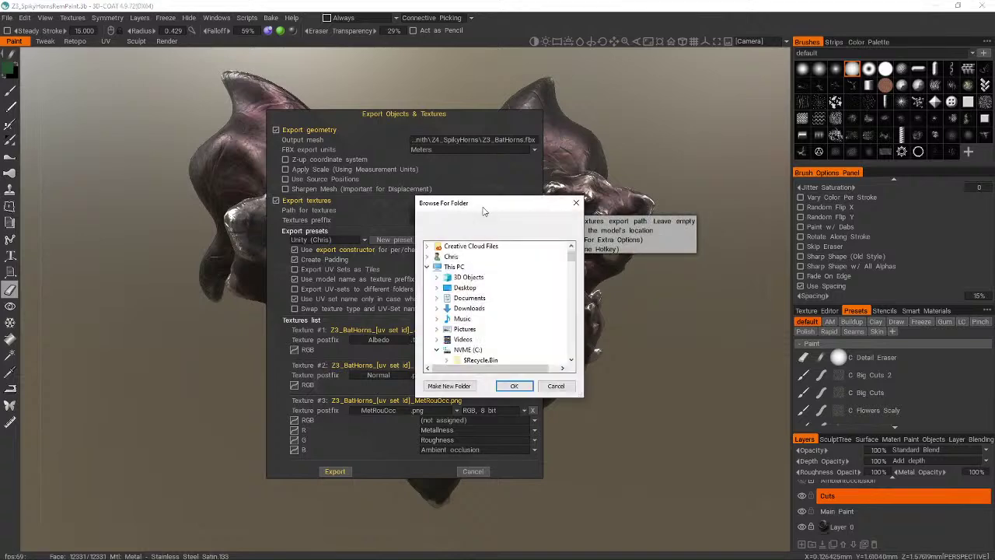
pyautogui.click(562, 387)
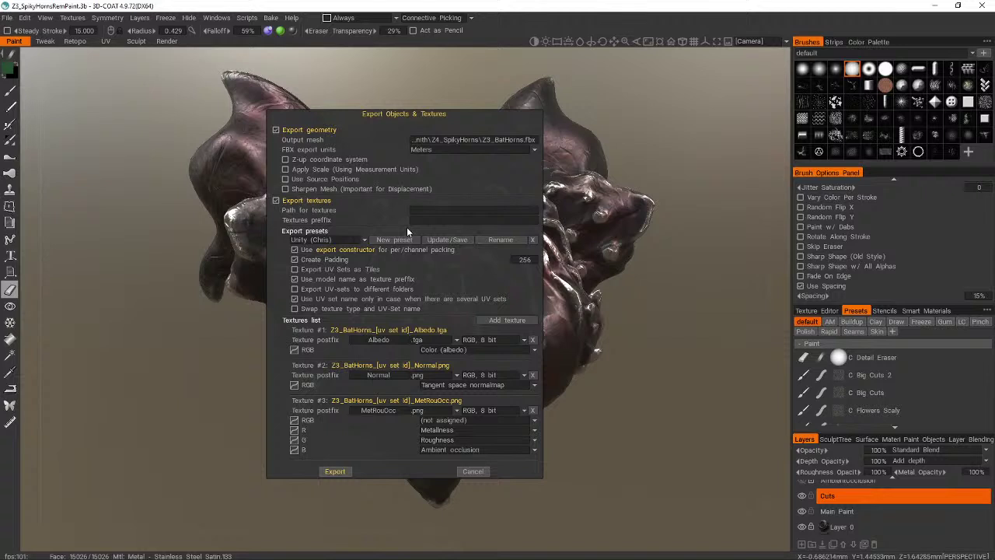
pyautogui.click(336, 472)
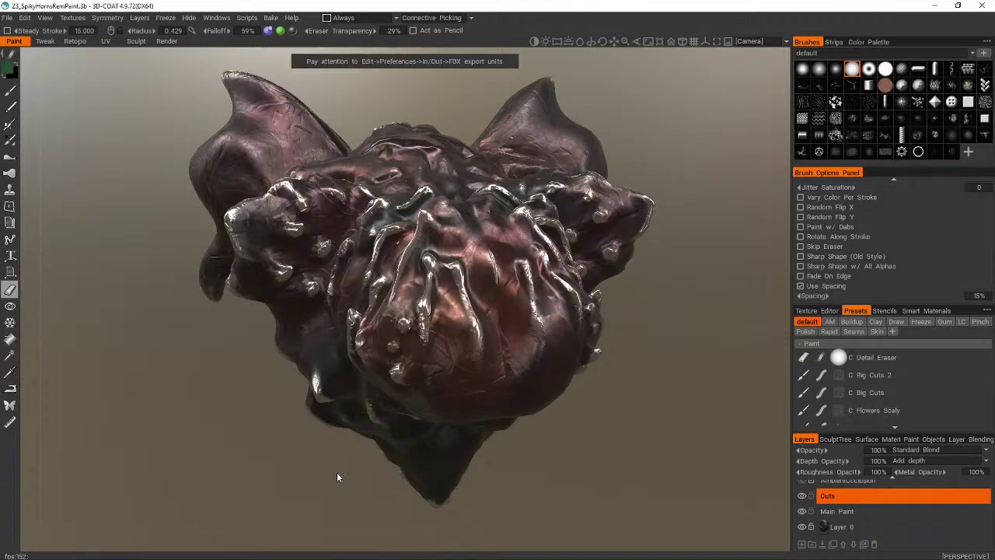
# - Reopen the Export Objects & Textures settings and set the albedo texture's file format to PNG
pyautogui.click(4, 18)
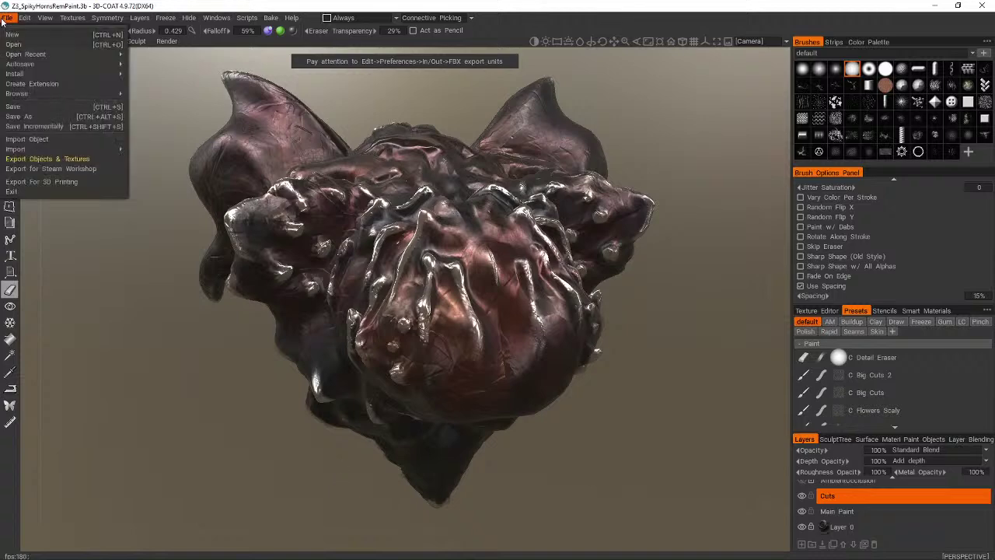
pyautogui.click(49, 159)
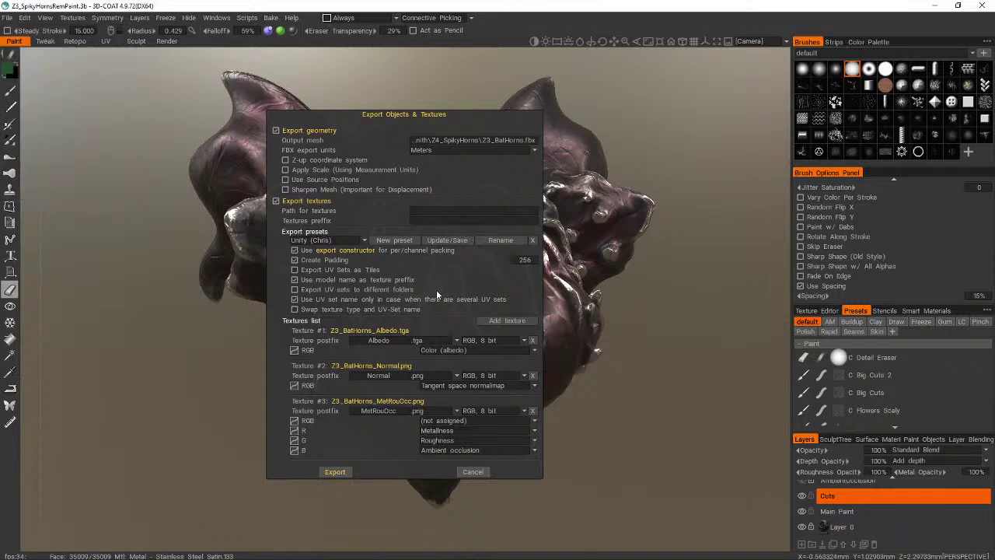
pyautogui.click(435, 341)
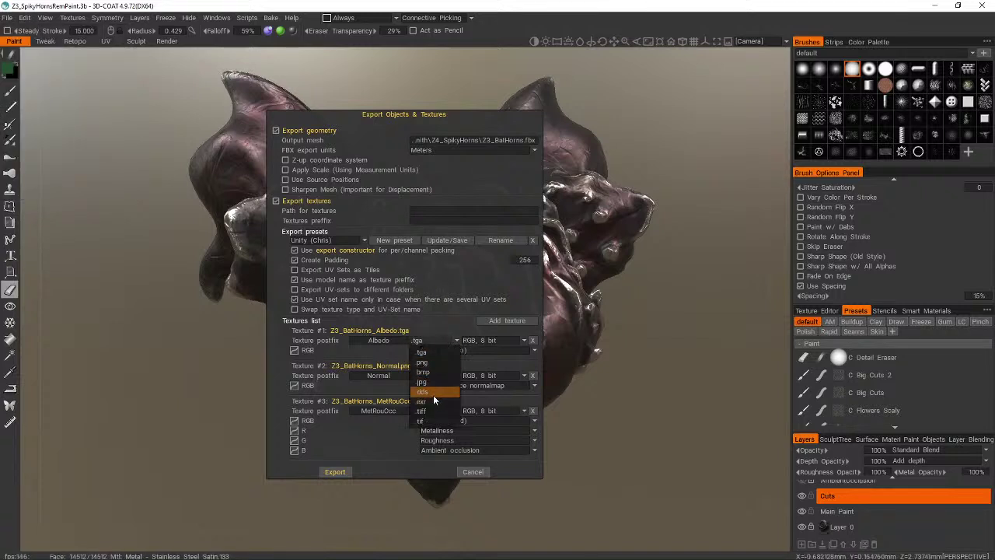
pyautogui.click(434, 363)
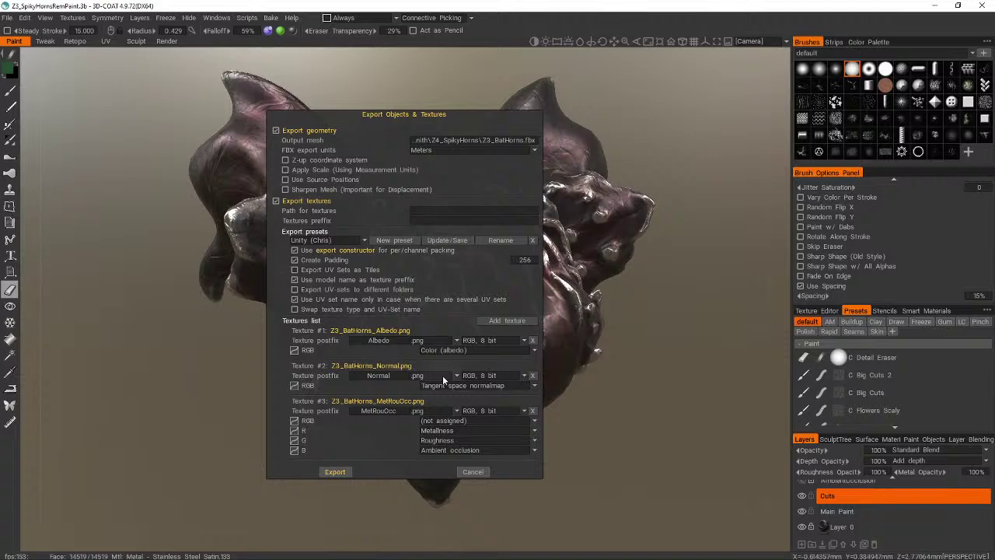
# - Switch to the Z4_SpikyHorns folder in File Explorer and permanently delete Z3_BatHorns_Albedo.tga
pyautogui.hotkey('alt', 'Tab')
pyautogui.hotkey('alt', 'Tab')
pyautogui.hotkey('alt', 'Tab')
pyautogui.hotkey('alt', 'Tab')
pyautogui.hotkey('alt', 'Tab')
pyautogui.hotkey('alt', 'Tab')
pyautogui.hotkey('alt', 'Tab')
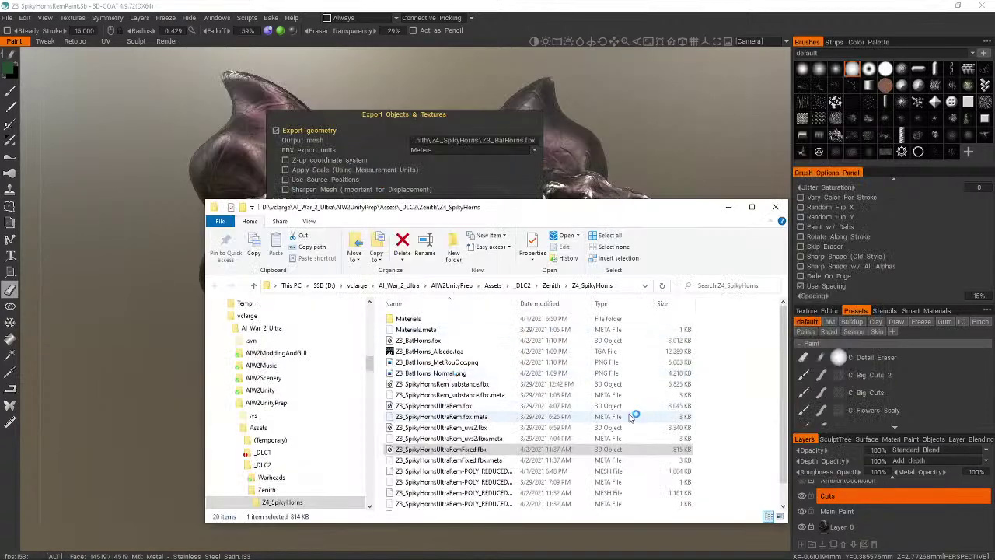
pyautogui.click(457, 352)
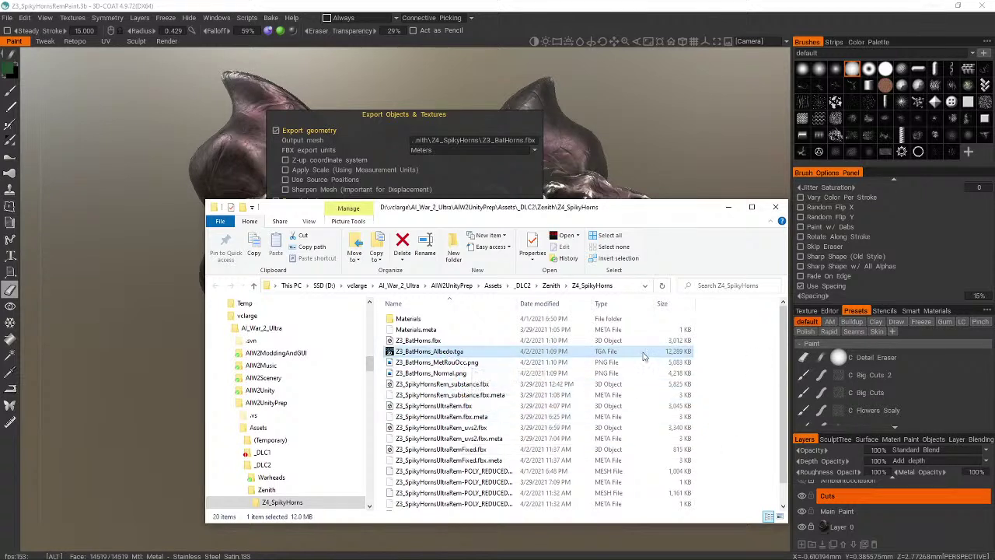
pyautogui.press('Delete')
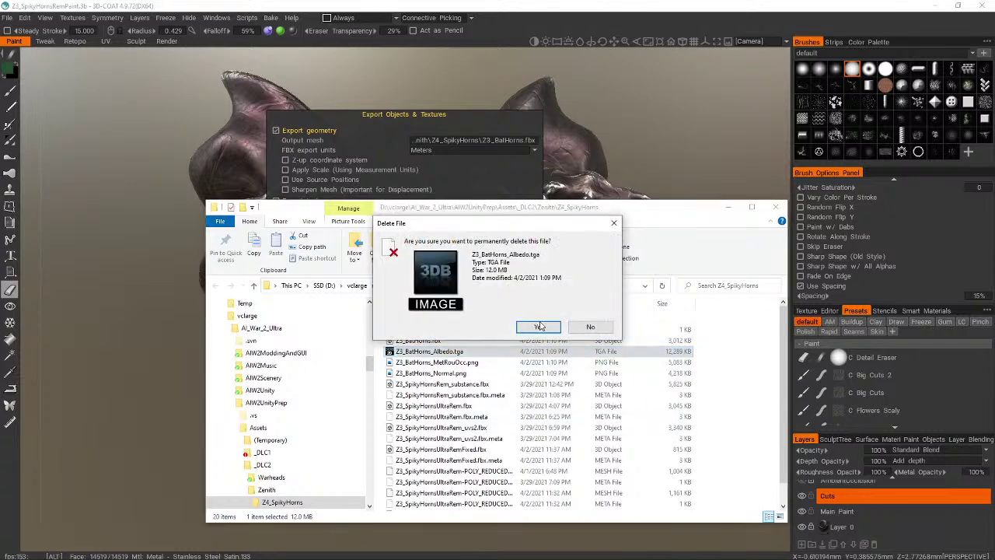
pyautogui.click(540, 327)
# - Return to 3D-Coat, export Z3_BatHorns again with the PNG albedo, and check the files in the export folder
pyautogui.hotkey('alt', 'Tab')
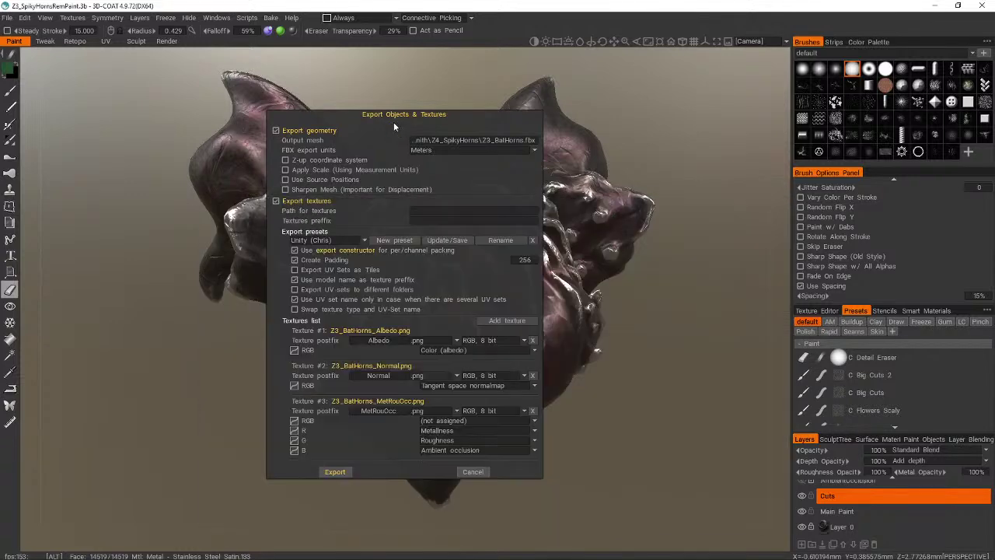
pyautogui.click(335, 472)
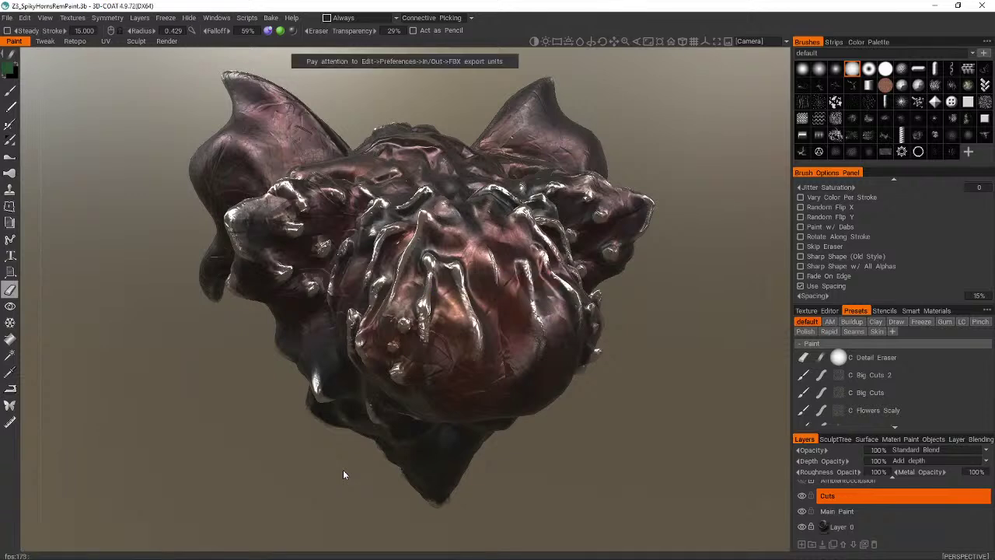
pyautogui.hotkey('alt', 'Tab')
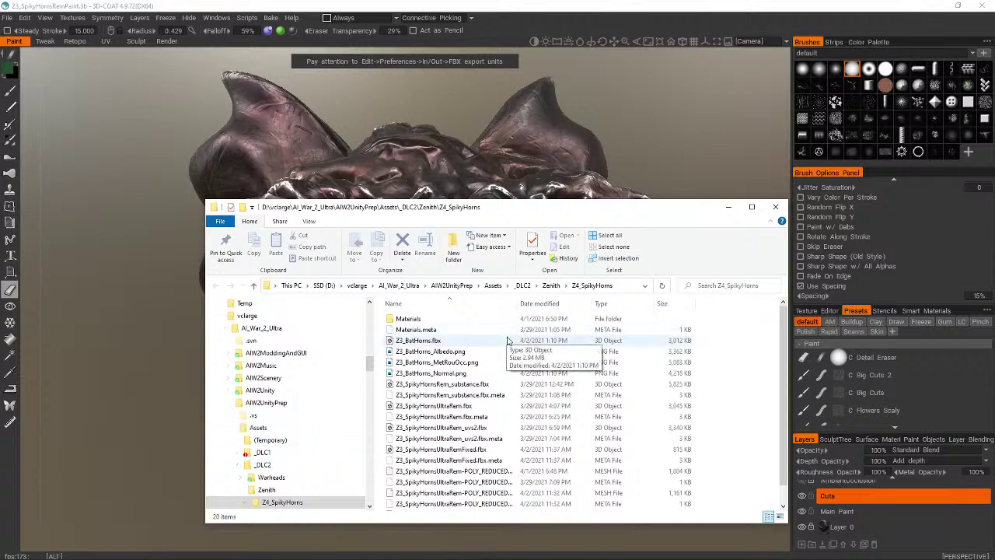
# - Switch to Unity and enlarge the Game view by narrowing the Inspector and the Scene view
pyautogui.hotkey('alt', 'Tab')
pyautogui.hotkey('alt', 'Tab')
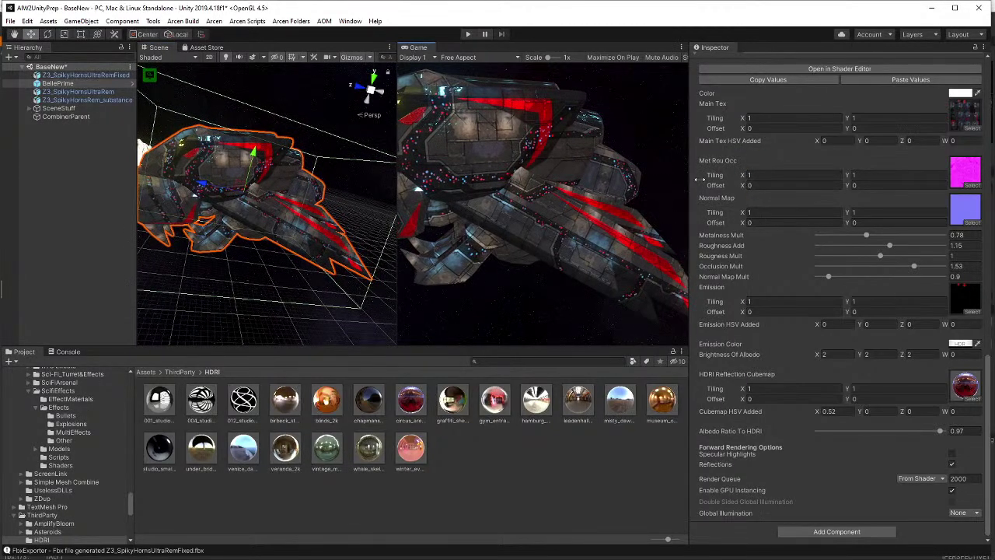
pyautogui.moveTo(689, 179); pyautogui.dragTo(843, 180)
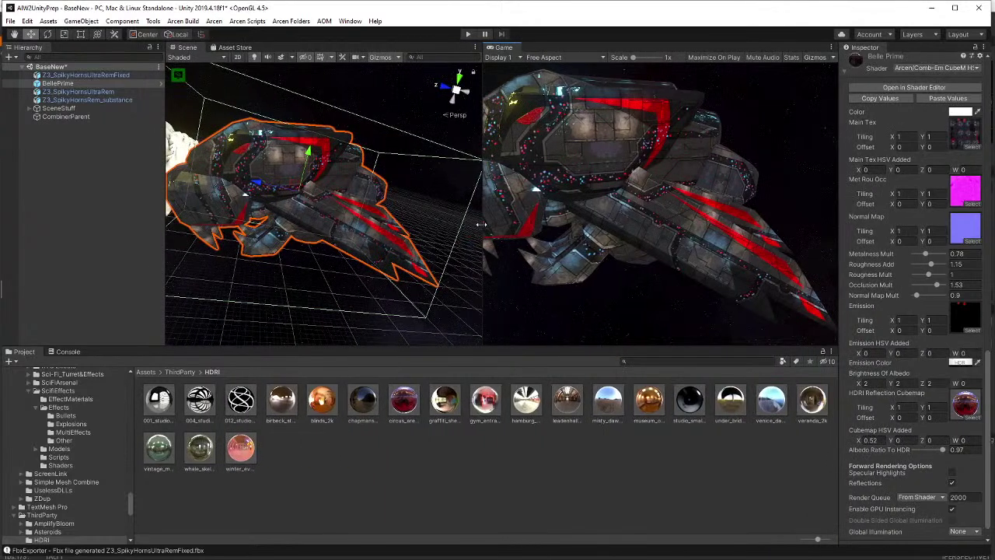
pyautogui.moveTo(480, 224); pyautogui.dragTo(240, 226)
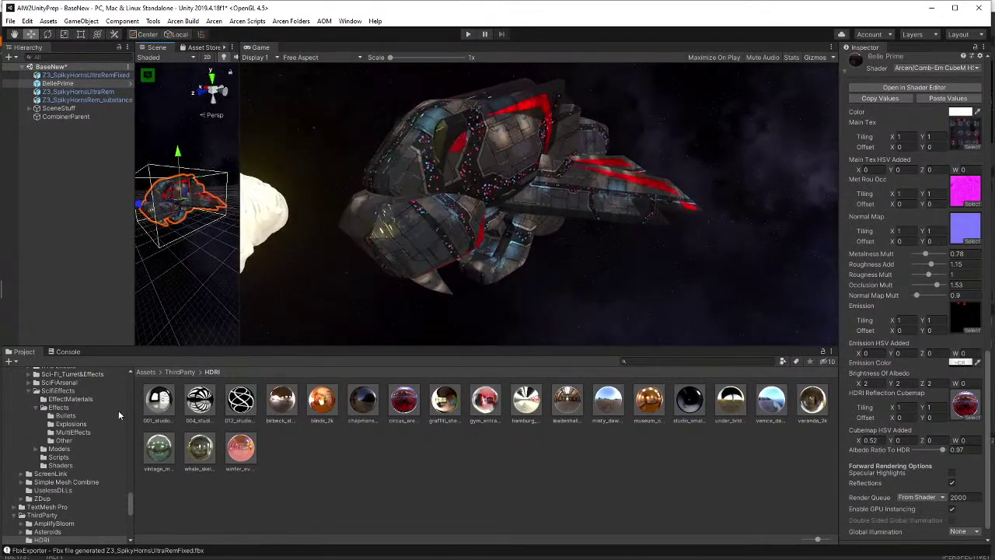
# - Collapse the _DLC1 project folder and open Assets/_DLC2/Zenith/Z4_SpikyHorns
pyautogui.scroll(10, 109, 416)
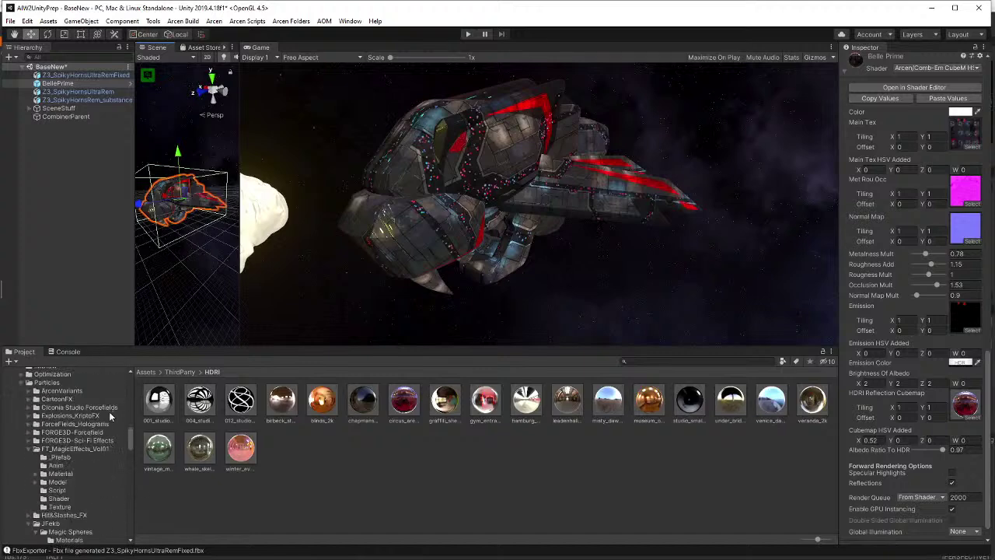
pyautogui.scroll(10, 108, 416)
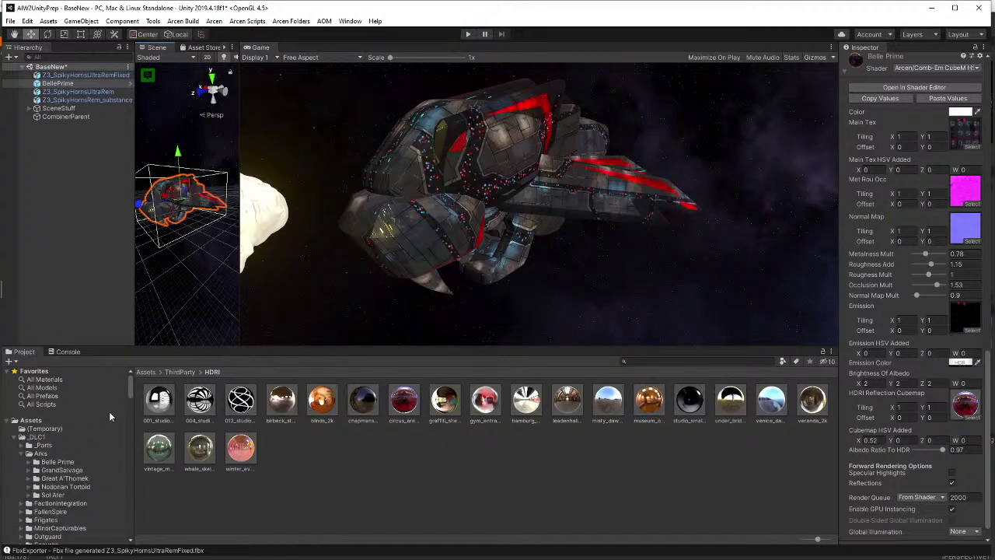
pyautogui.click(42, 454)
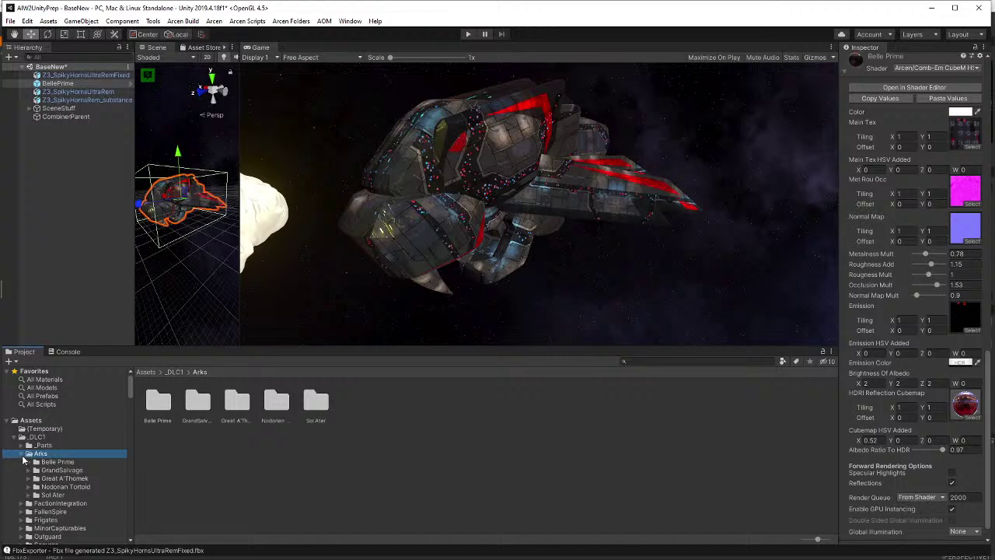
pyautogui.click(14, 437)
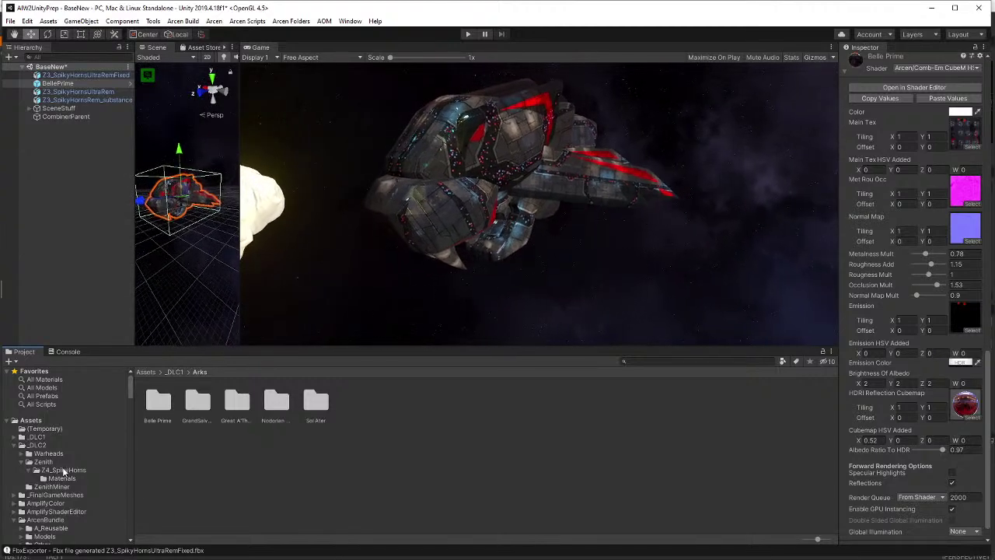
pyautogui.click(65, 471)
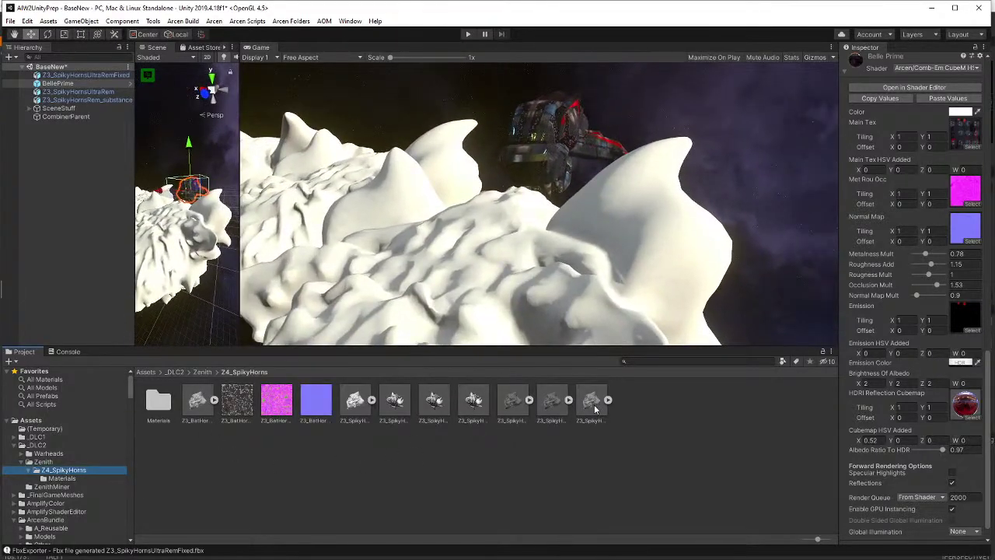
# - Add the Z3_BatHorns model to the scene and move it up beside the existing spiky horns models
pyautogui.click(199, 420)
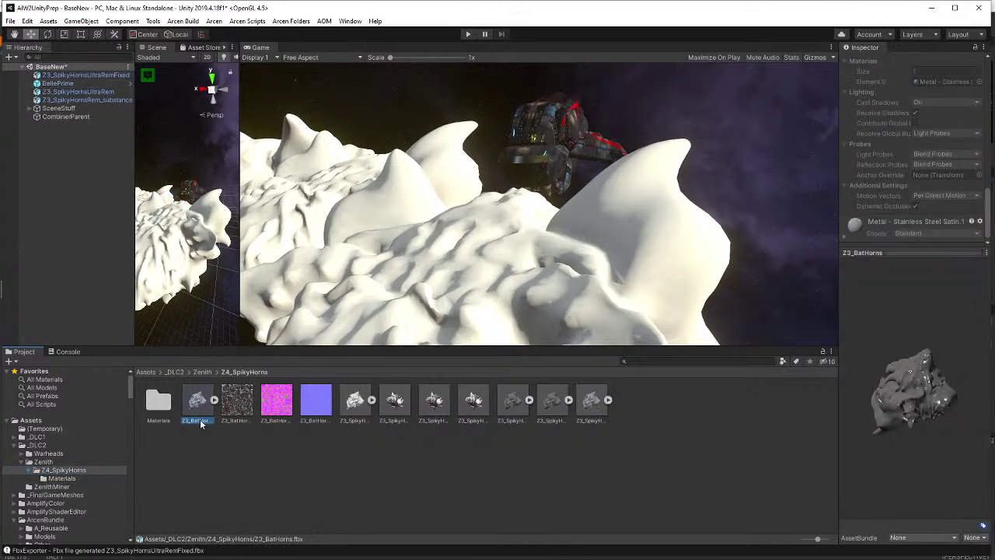
pyautogui.moveTo(199, 421); pyautogui.dragTo(226, 302)
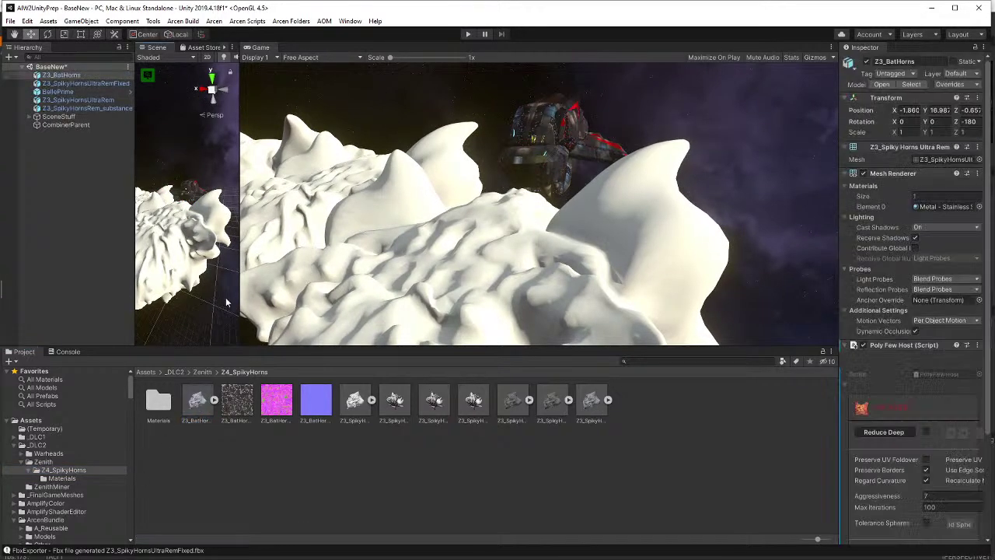
pyautogui.scroll(-6, 225, 299)
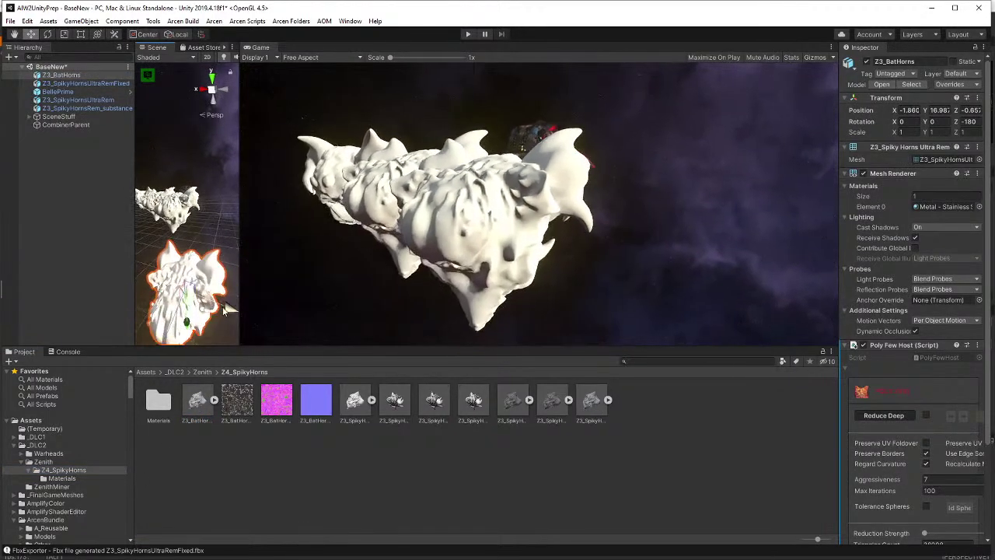
pyautogui.moveTo(223, 310); pyautogui.dragTo(195, 316, button='right')
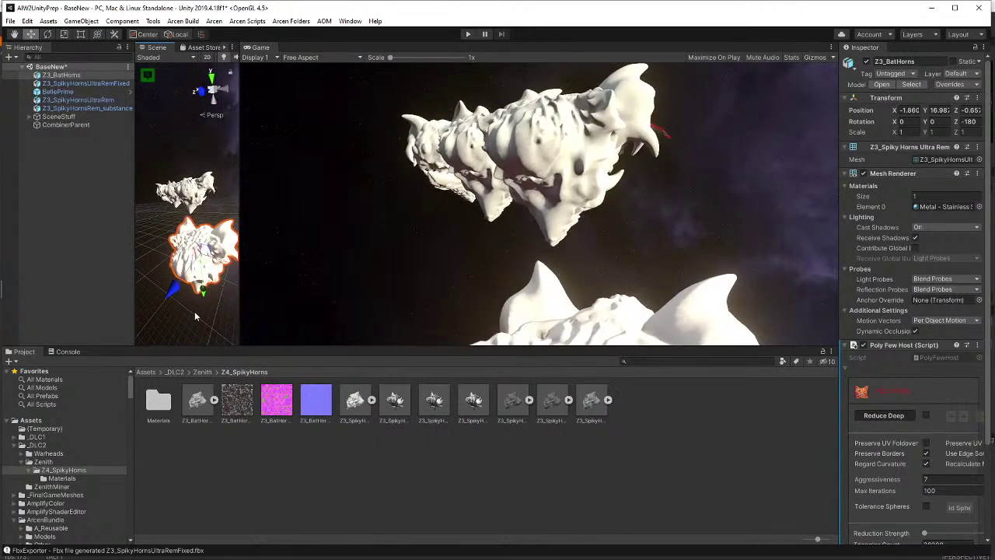
pyautogui.moveTo(200, 295); pyautogui.dragTo(216, 194)
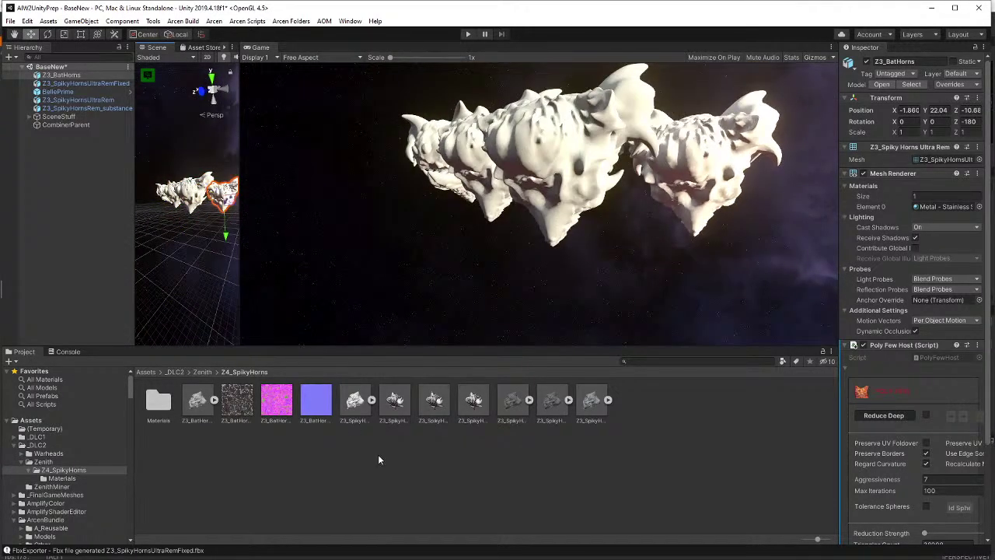
pyautogui.click(371, 411)
pyautogui.keyDown('shift'); pyautogui.click(595, 403); pyautogui.keyUp('shift')
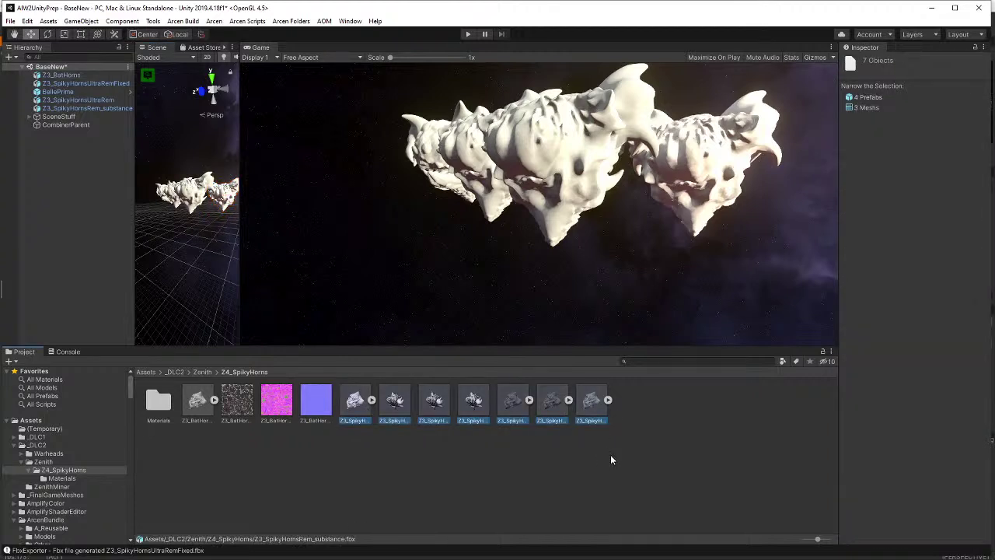
pyautogui.press('Delete')
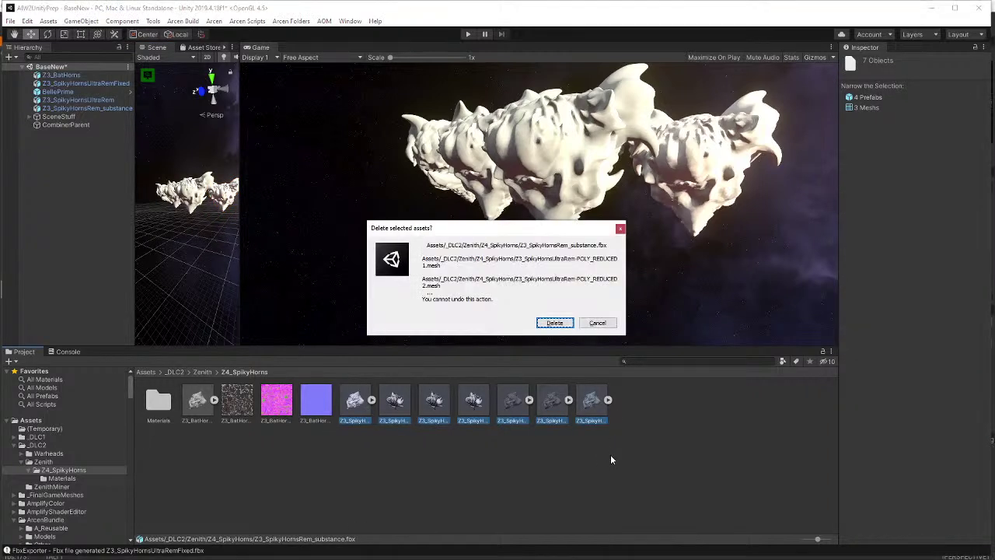
pyautogui.click(553, 323)
# - Delete the six older Z3_SpikyHorns models and reduced meshes from the project folder, keeping Z3_SpikyHornsUltraRemFixed
pyautogui.click(591, 420)
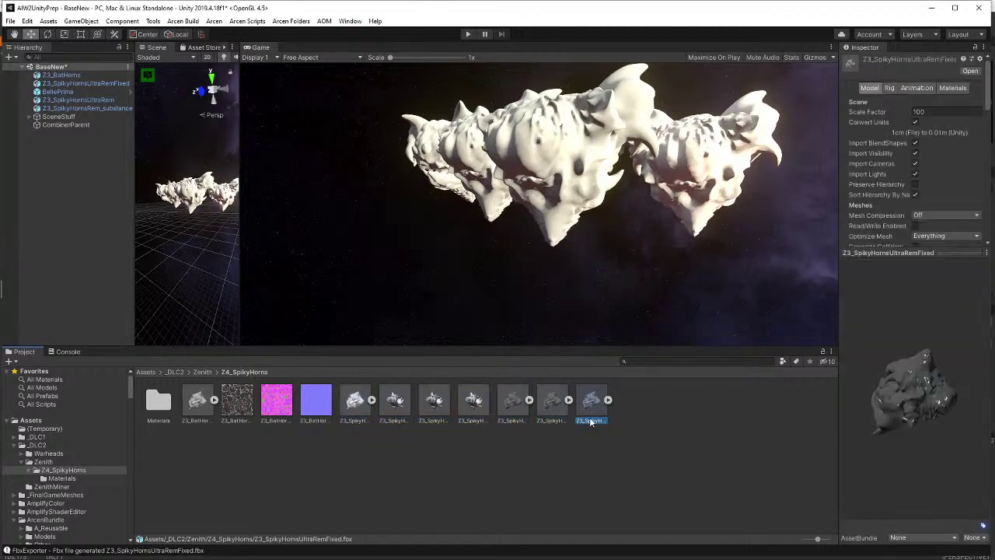
pyautogui.click(553, 411)
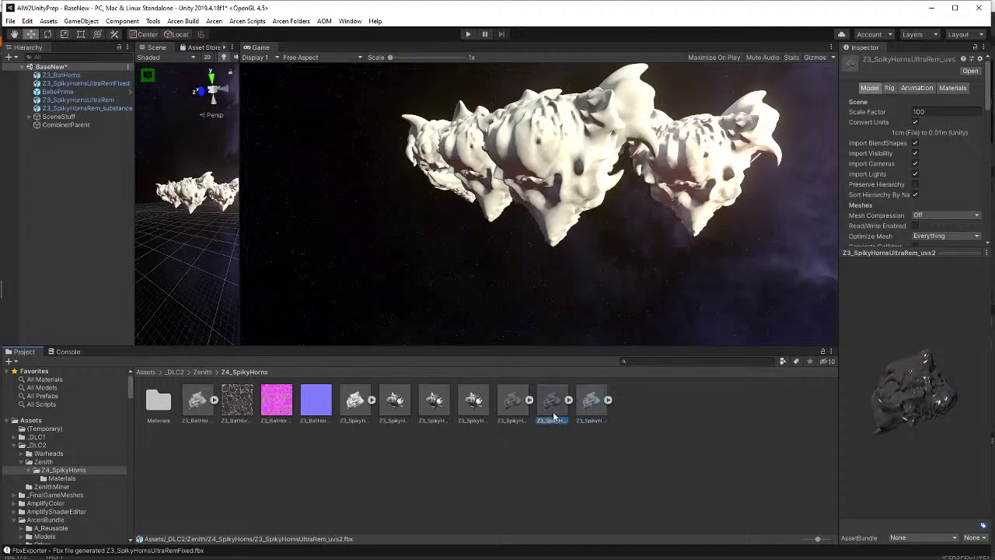
pyautogui.keyDown('shift'); pyautogui.click(360, 420); pyautogui.keyUp('shift')
pyautogui.press('Delete')
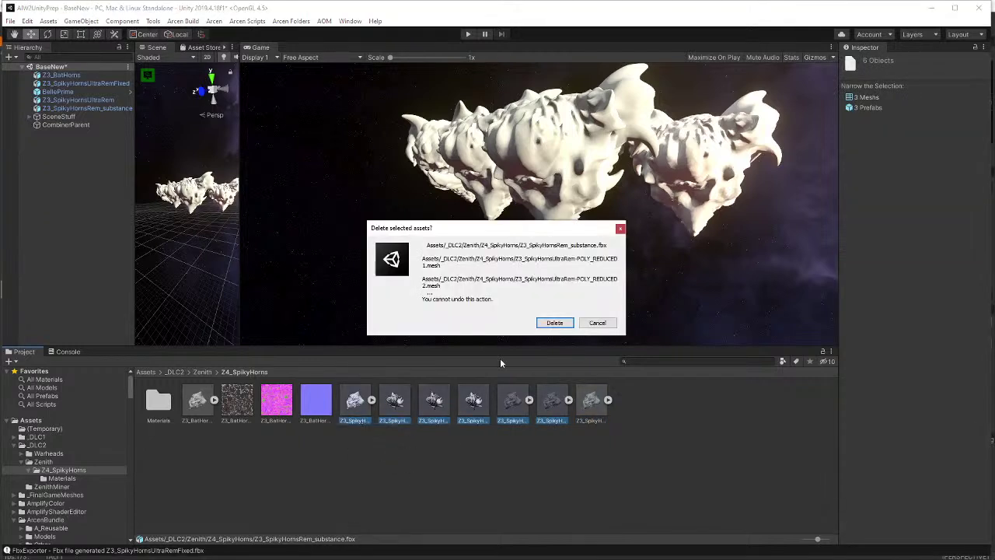
pyautogui.click(550, 322)
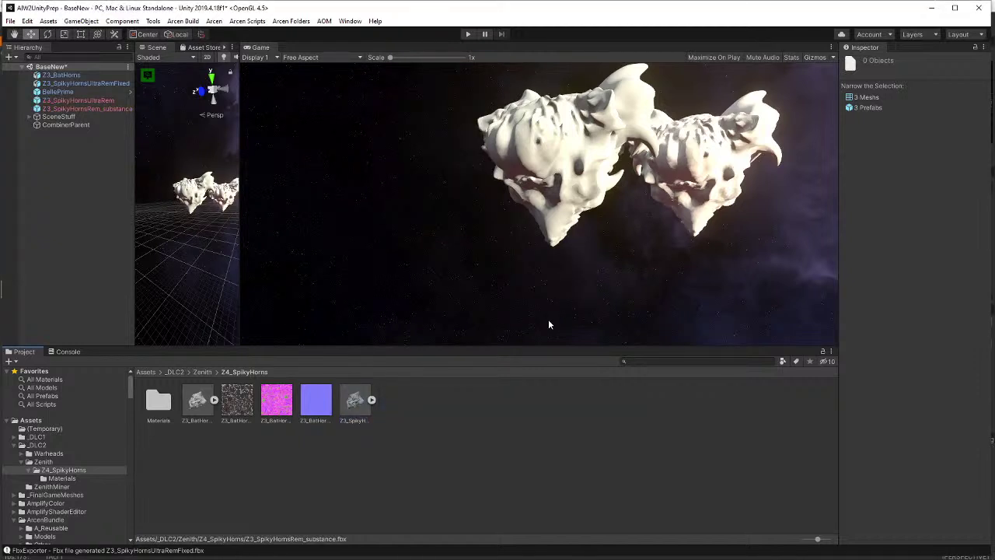
# - Delete the Z3_SpikyHornsUltraRemFixed model asset from the Z4_SpikyHorns folder
pyautogui.click(342, 408)
pyautogui.press('Delete')
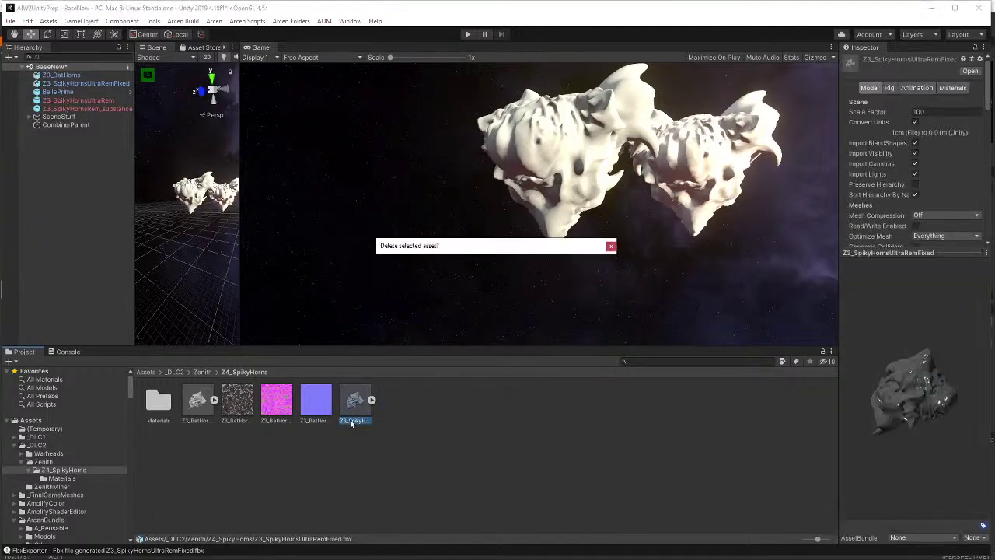
pyautogui.click(549, 303)
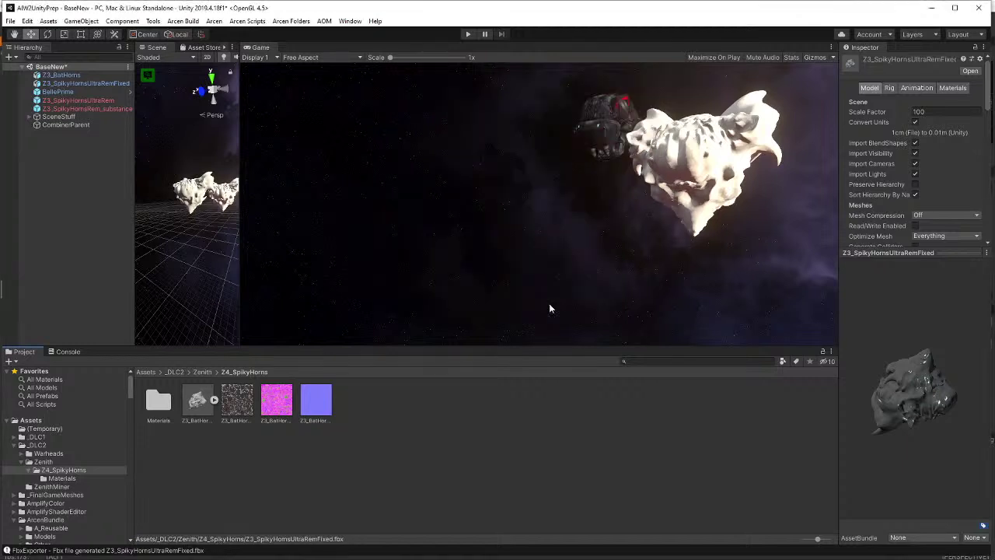
# - Delete all four old assets inside the Z4_SpikyHorns Materials folder, from No Name through the Z3_SpikyHorns quality object
pyautogui.click(159, 404)
pyautogui.doubleClick(160, 405)
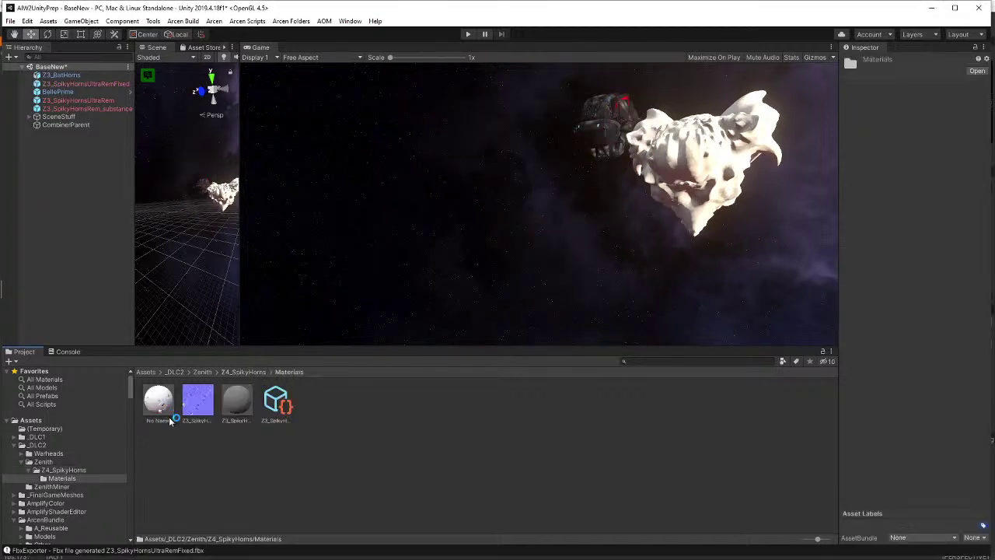
pyautogui.click(274, 400)
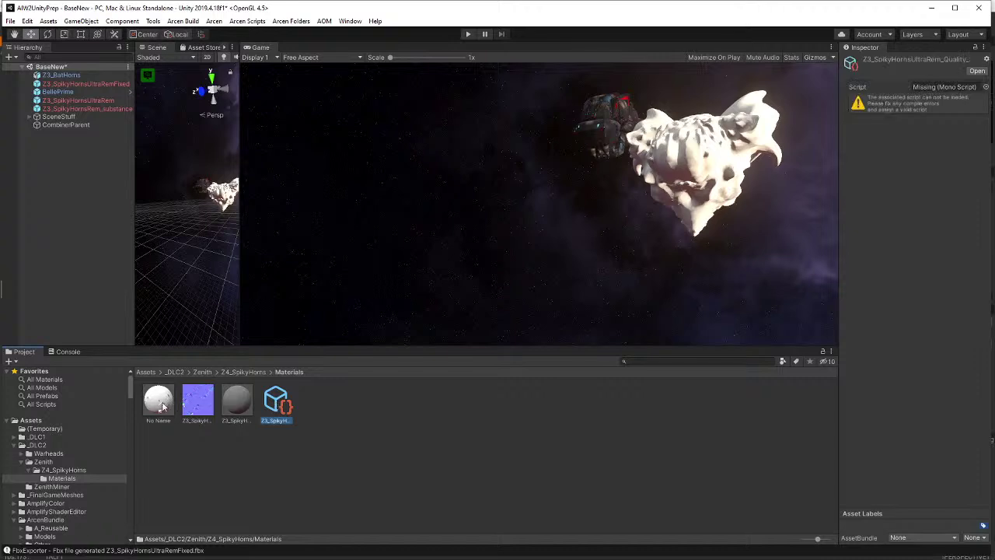
pyautogui.keyDown('shift'); pyautogui.click(172, 407); pyautogui.keyUp('shift')
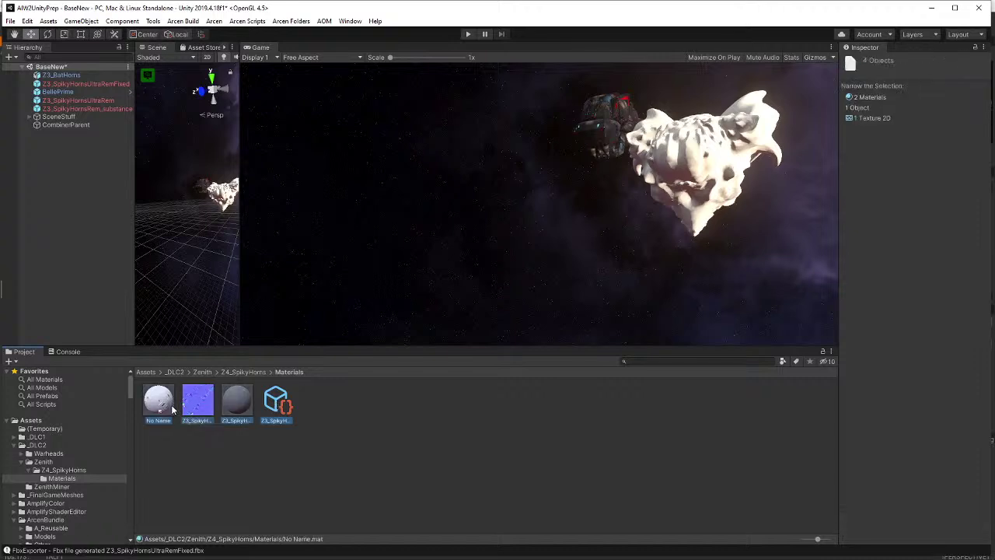
pyautogui.press('Delete')
pyautogui.click(548, 311)
# - Return to the Z4_SpikyHorns folder and delete its Materials subfolder
pyautogui.click(75, 471)
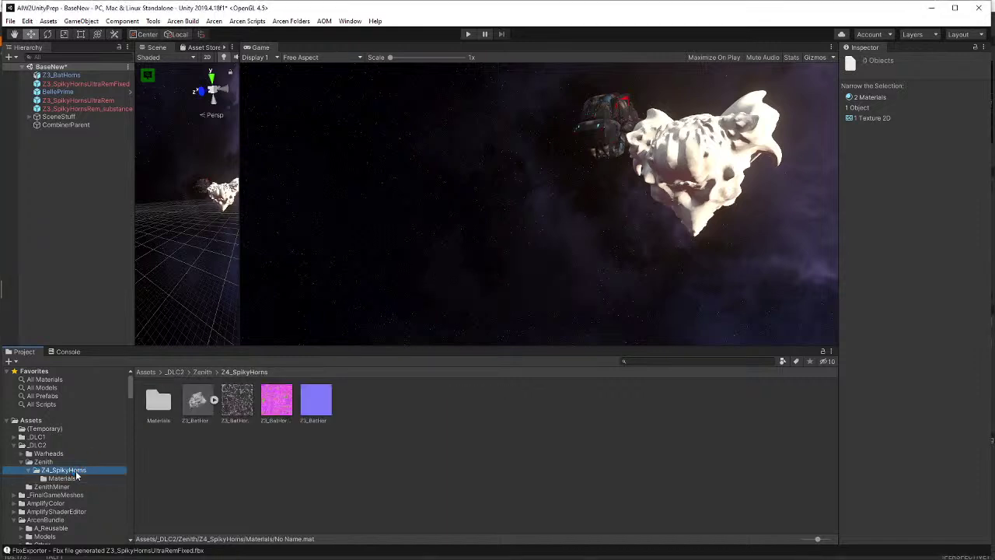
pyautogui.click(161, 406)
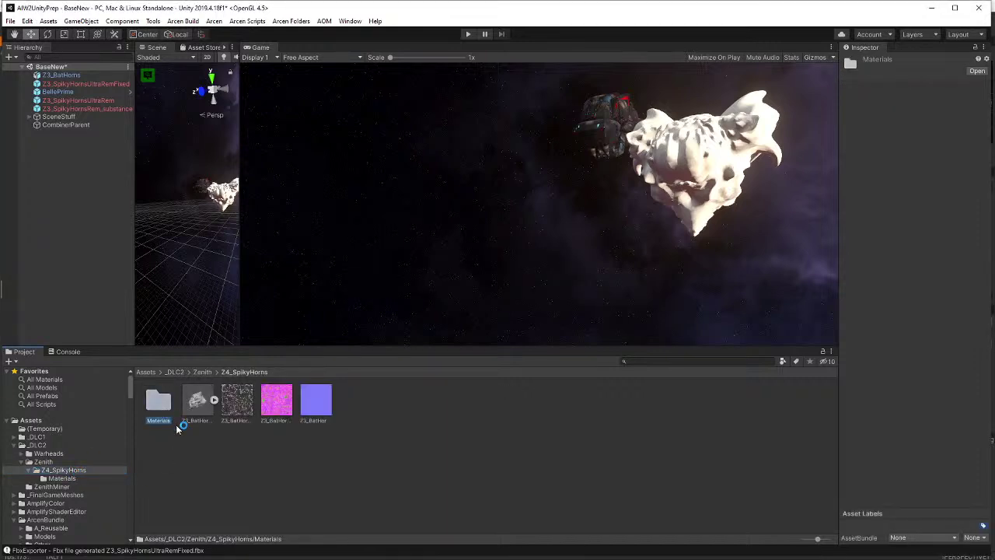
pyautogui.press('Delete')
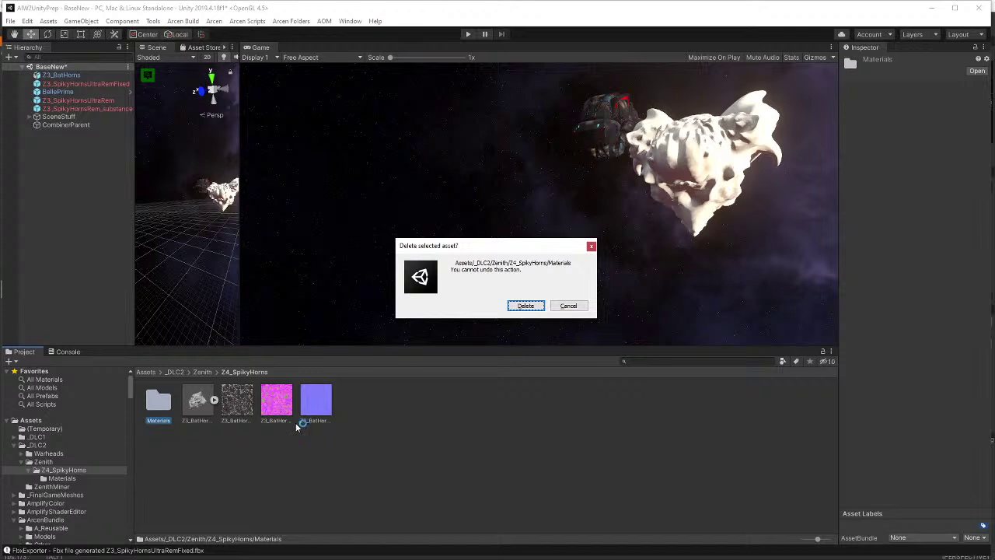
pyautogui.click(526, 306)
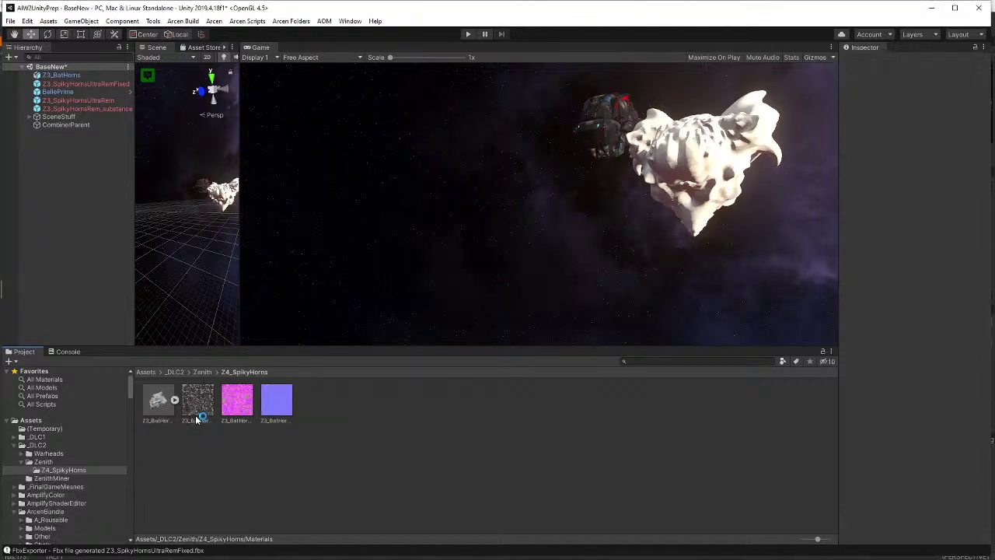
# - Create a new material in the Z4_SpikyHorns folder and name it Z3_BatHorns
pyautogui.click(156, 404)
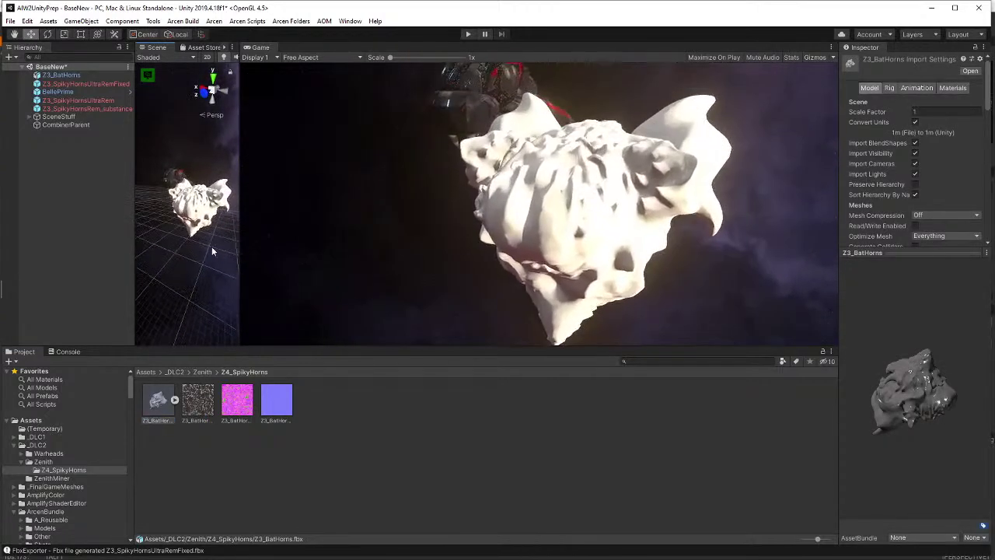
pyautogui.click(337, 409)
pyautogui.rightClick(337, 409)
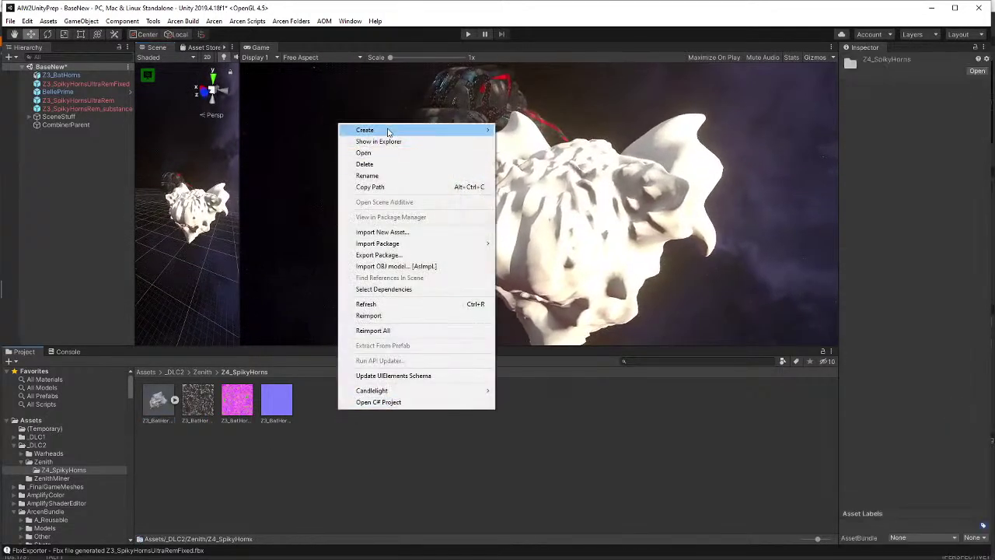
pyautogui.moveTo(388, 130)
pyautogui.click(544, 287)
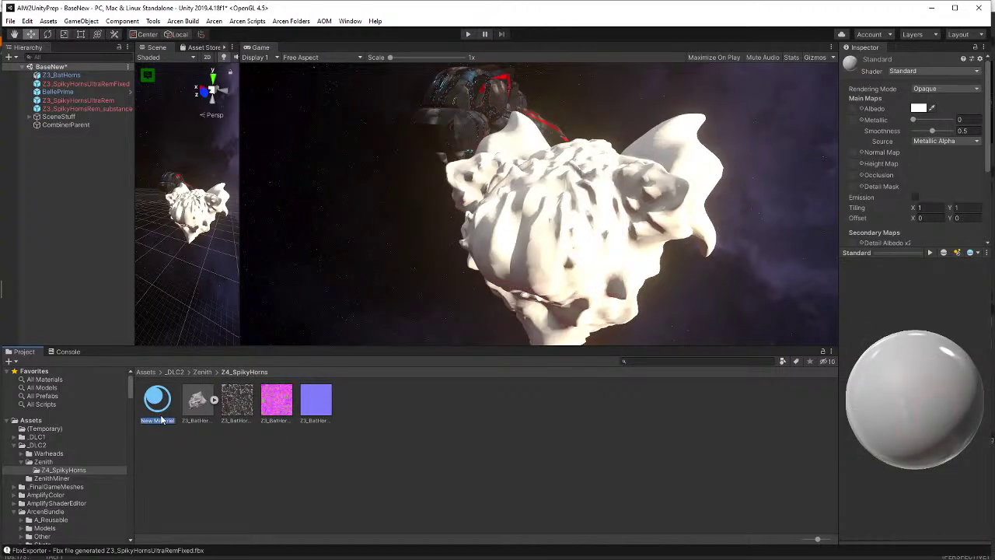
pyautogui.write('Z3_BatHorns')
pyautogui.press('Return')
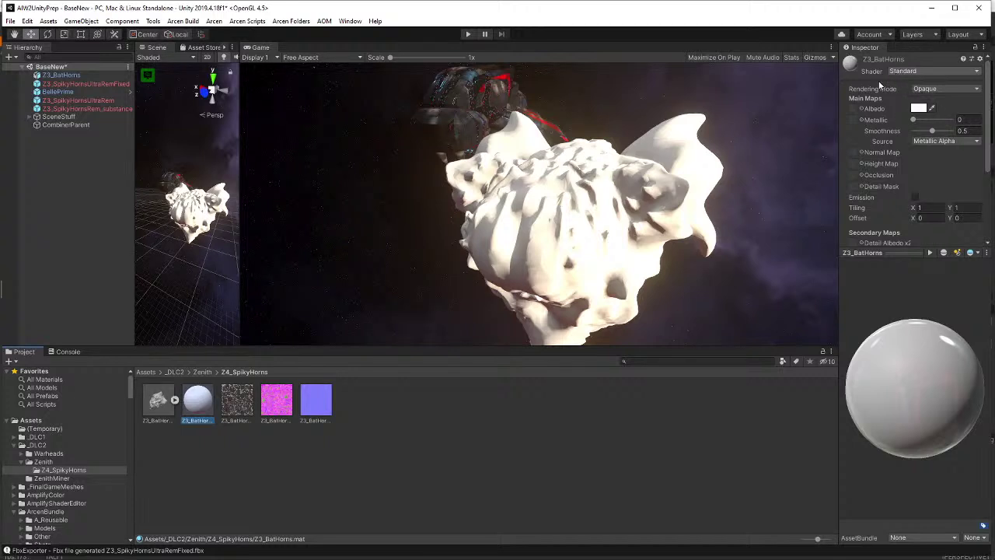
# - Set the Z3_BatHorns material's shader to Arcen/Comb-Em HSV and look through its properties
pyautogui.click(925, 71)
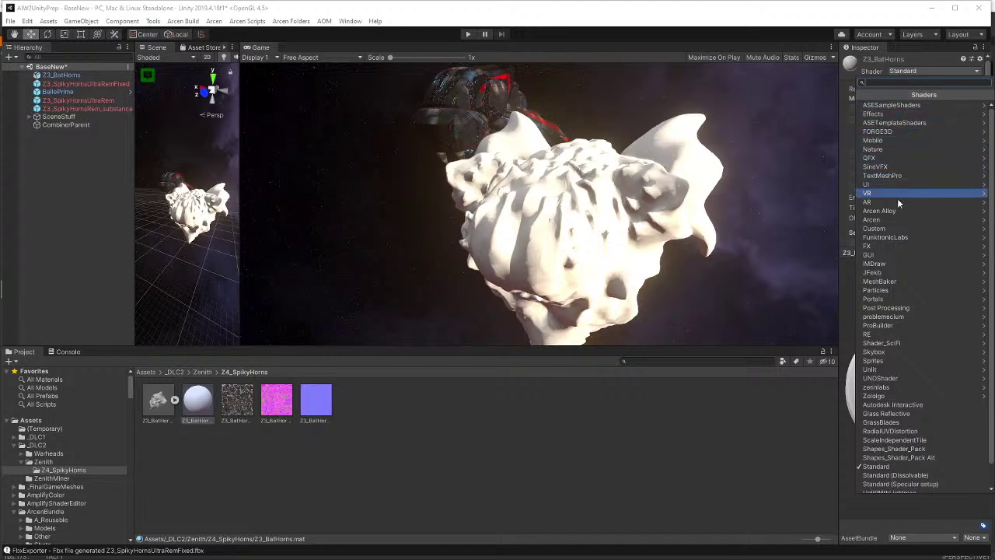
pyautogui.click(901, 223)
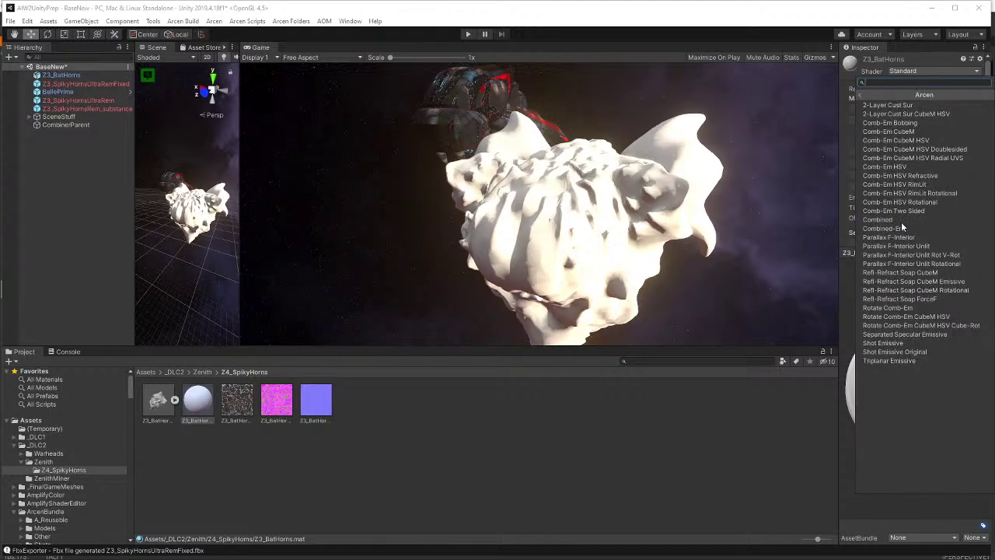
pyautogui.click(940, 167)
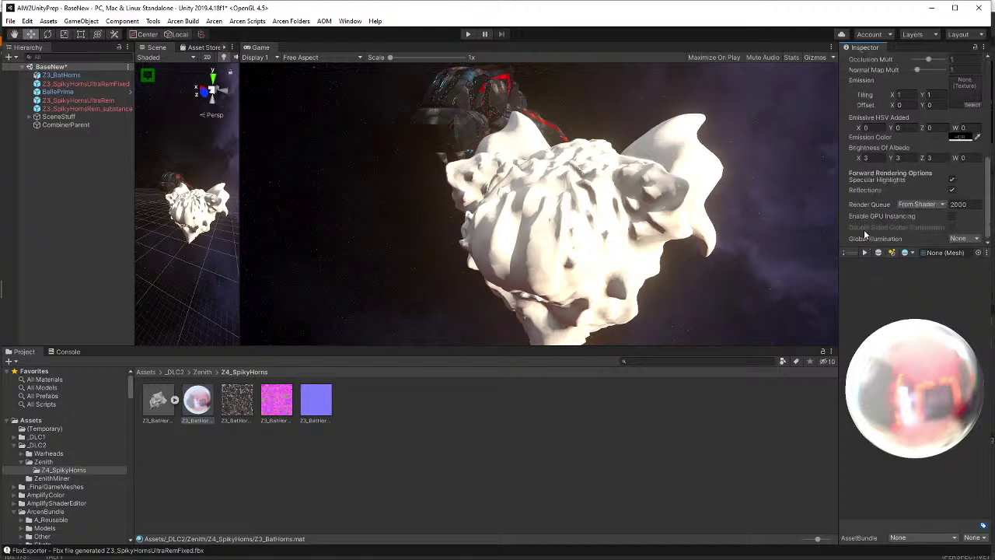
pyautogui.scroll(-2, 867, 244)
pyautogui.scroll(2, 863, 242)
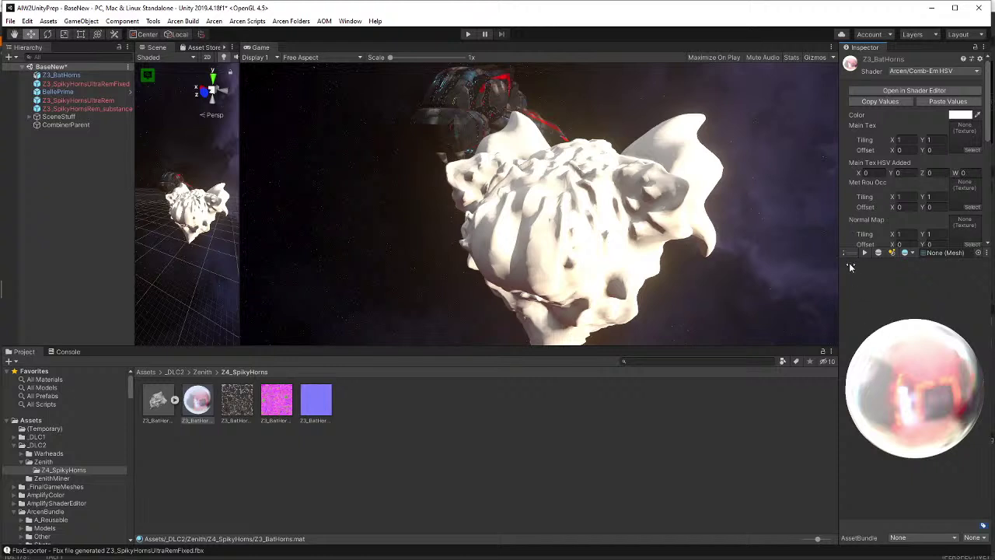
# - Enlarge the material's property area, enable GPU instancing, and apply the Z3_BatHorns material to the bat horns model in the scene
pyautogui.moveTo(847, 257); pyautogui.dragTo(869, 479)
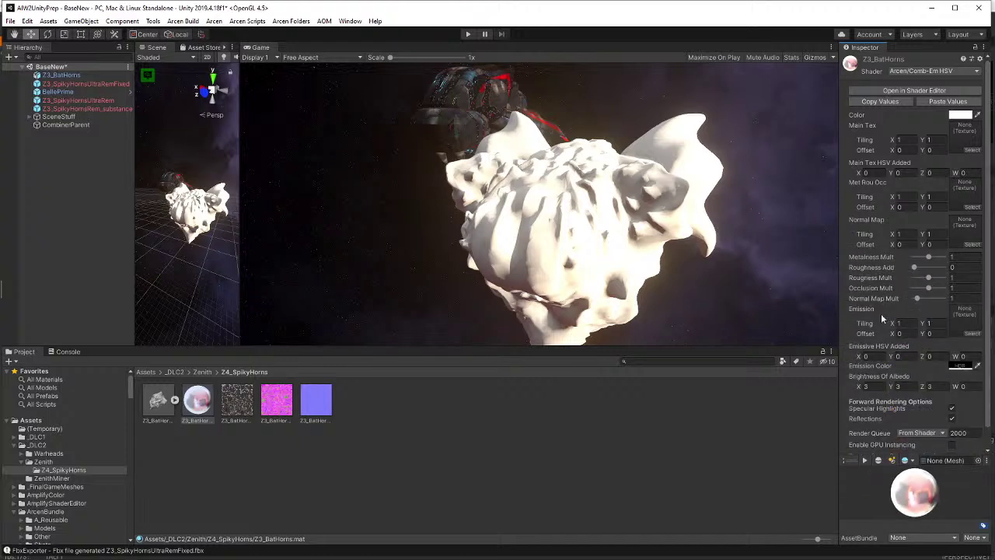
pyautogui.moveTo(838, 294); pyautogui.dragTo(816, 292)
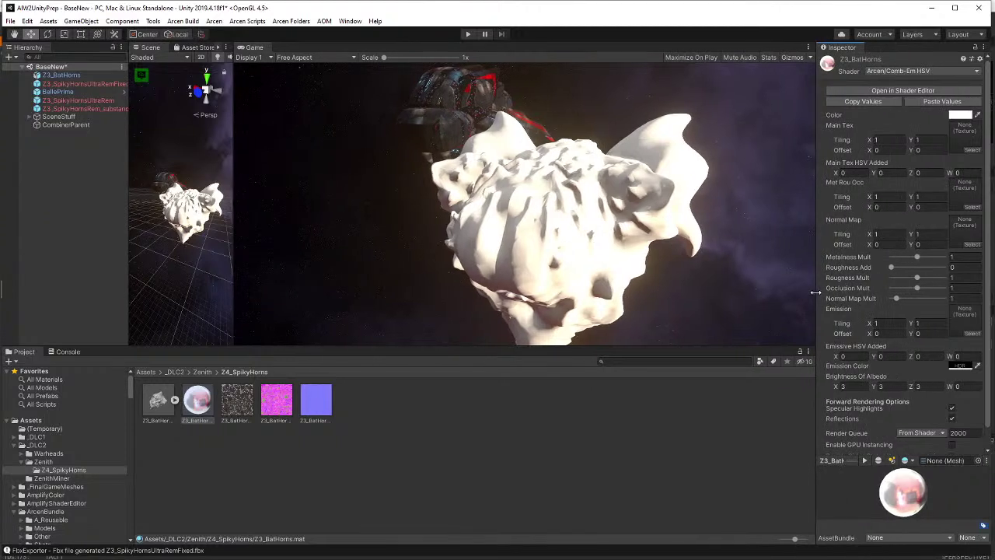
pyautogui.scroll(-1, 841, 310)
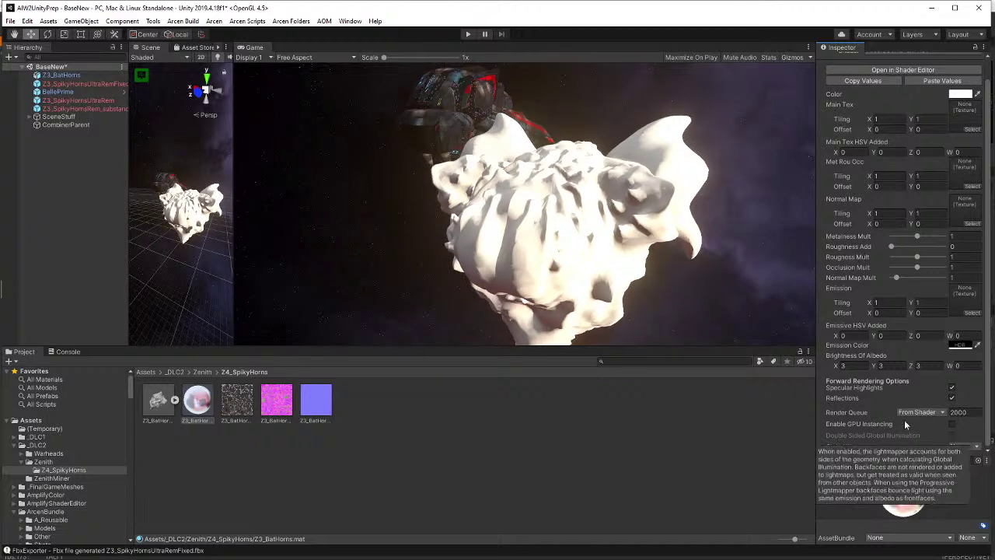
pyautogui.click(953, 424)
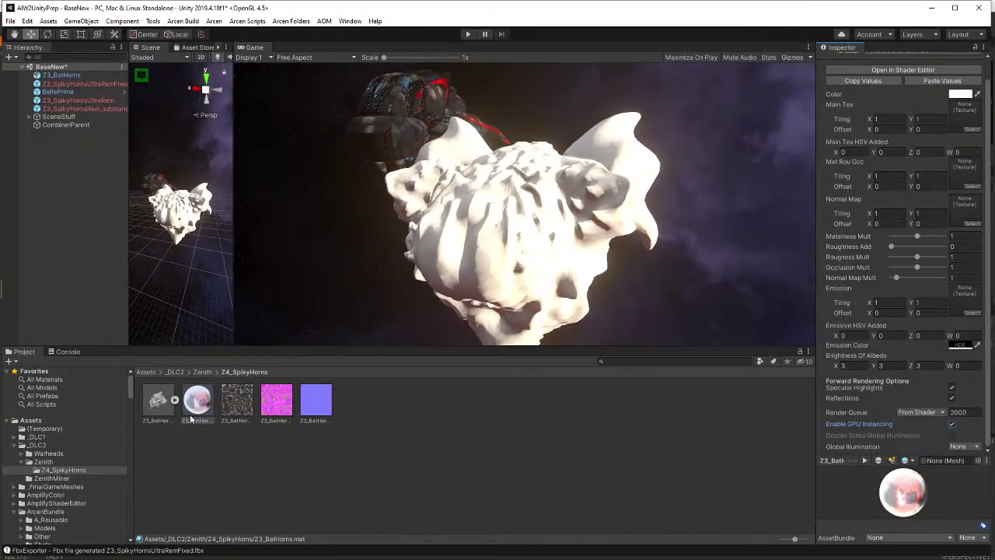
pyautogui.click(193, 418)
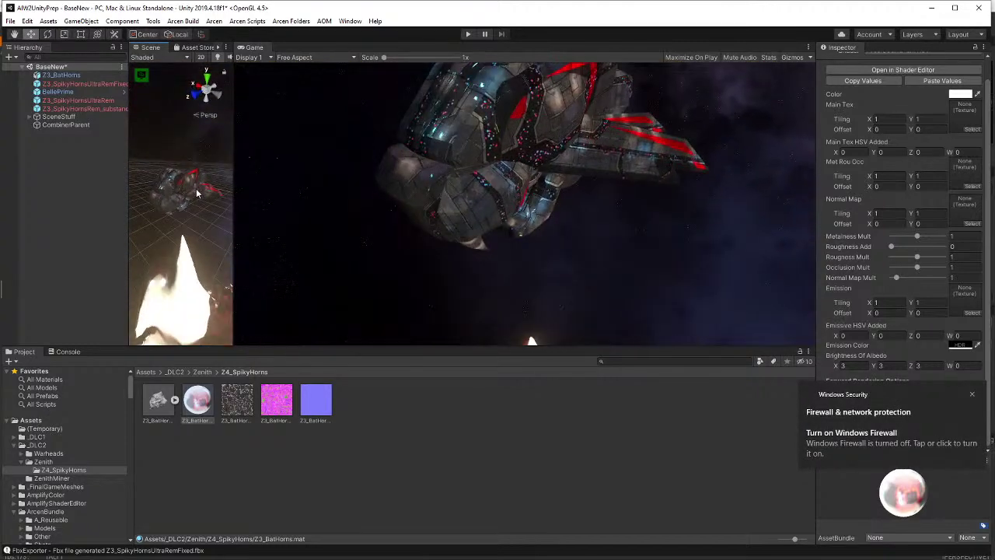
# - Select the BellePrime ship in the scene and examine the shader and texture settings of its material
pyautogui.click(196, 196)
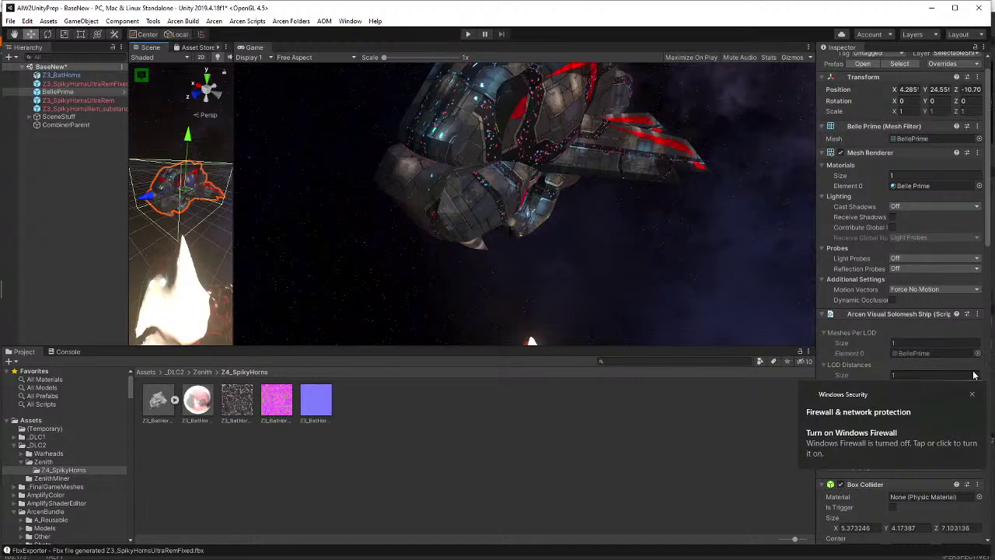
pyautogui.click(972, 395)
pyautogui.scroll(-10, 962, 375)
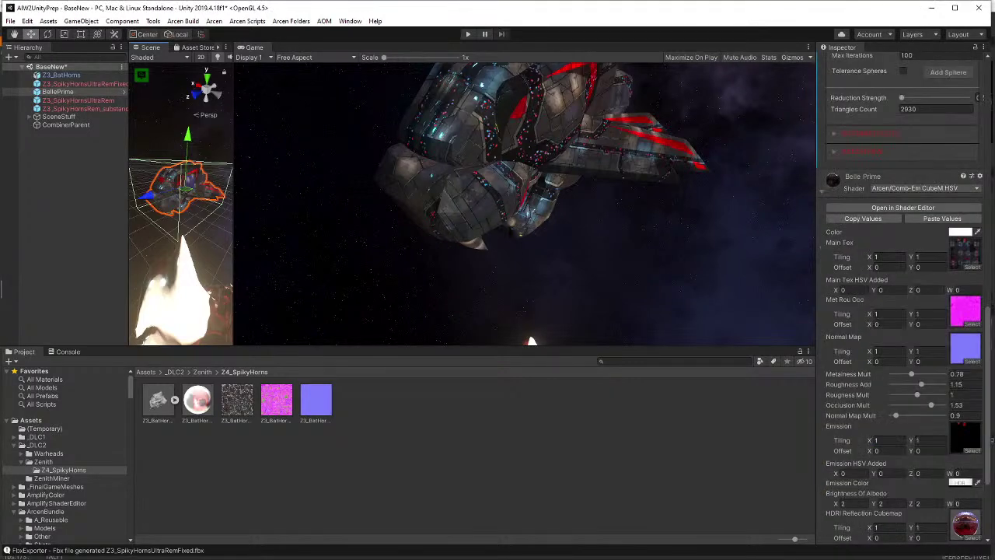
pyautogui.press('Down')
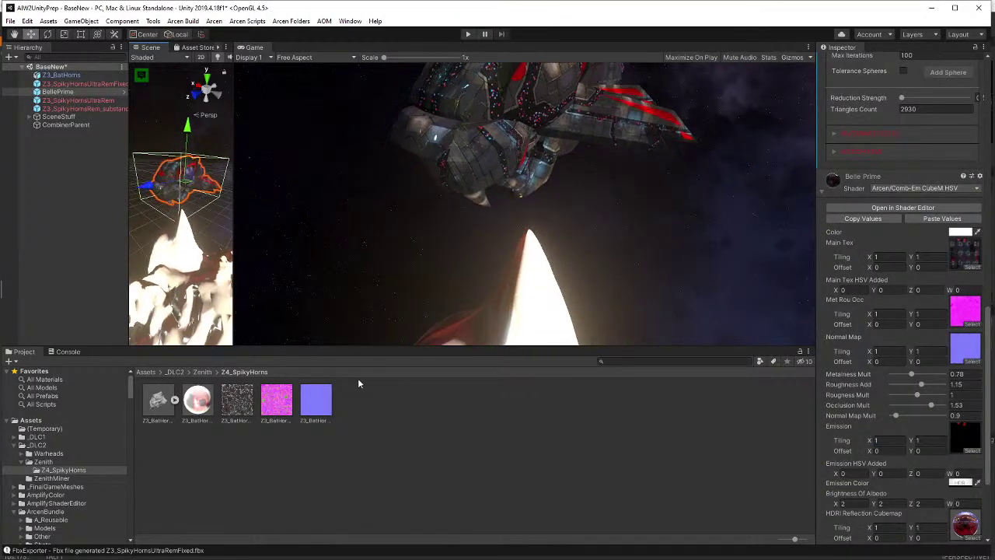
pyautogui.scroll(-3, 192, 257)
# - Change the Z3_BatHorns material's shader to Arcen/Comb-Em CubeM HSV
pyautogui.click(192, 218)
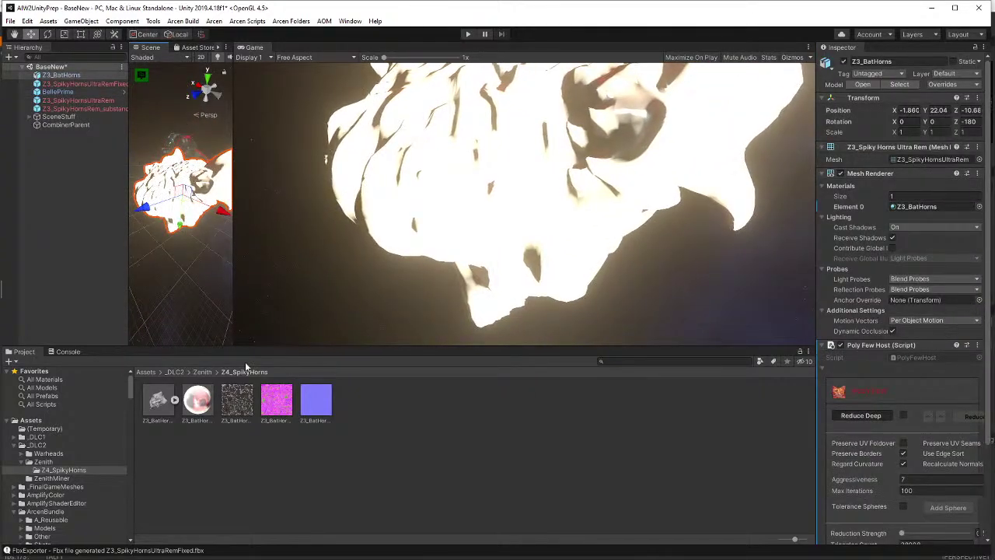
pyautogui.click(197, 399)
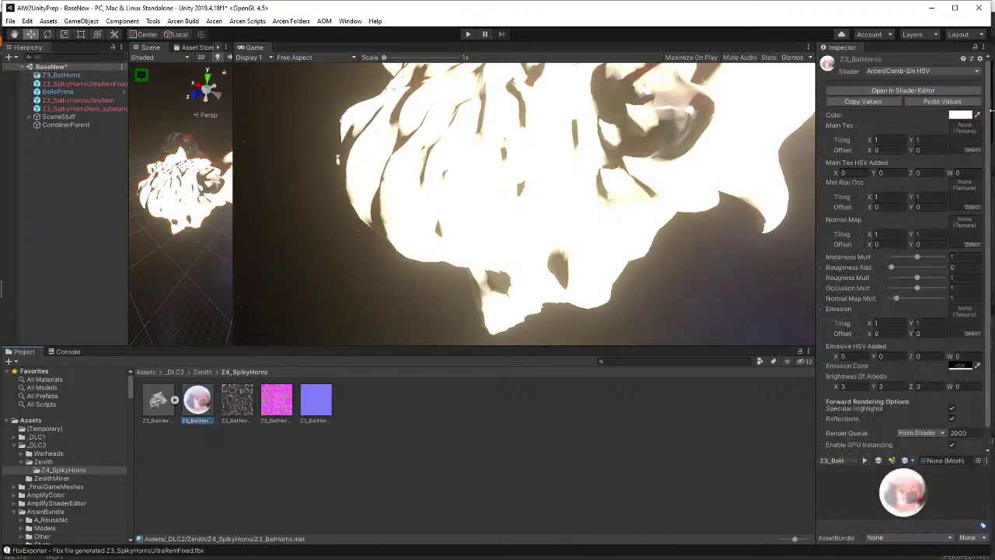
pyautogui.click(926, 71)
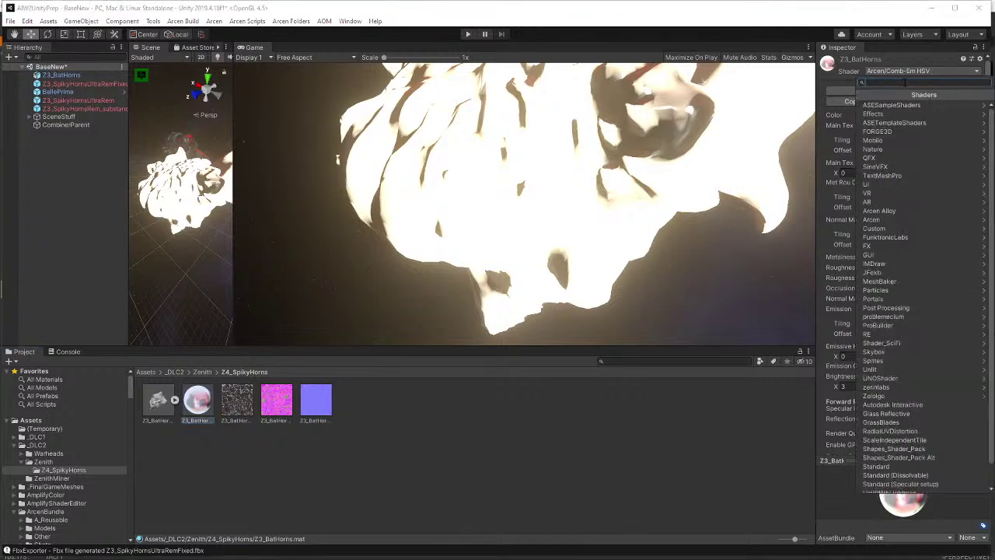
pyautogui.click(914, 219)
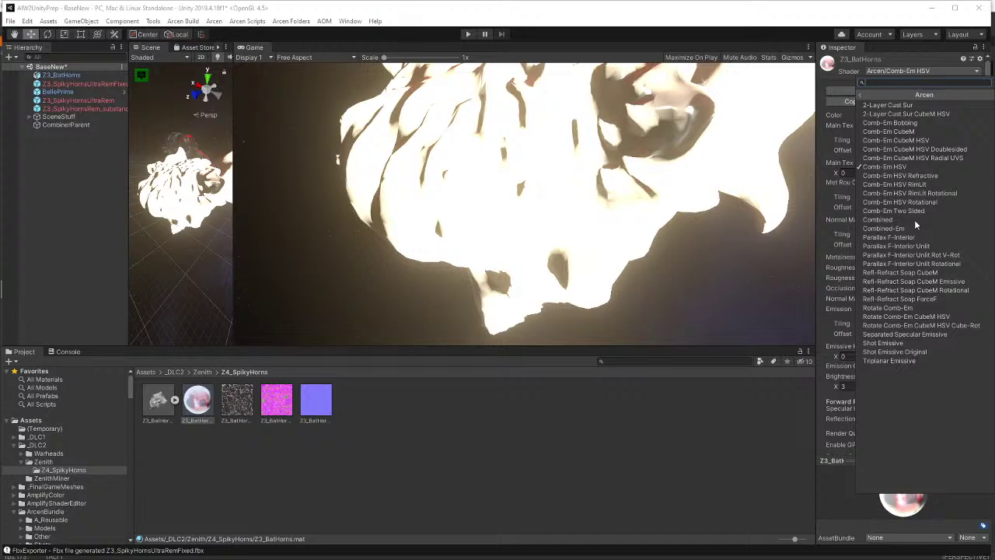
pyautogui.click(943, 141)
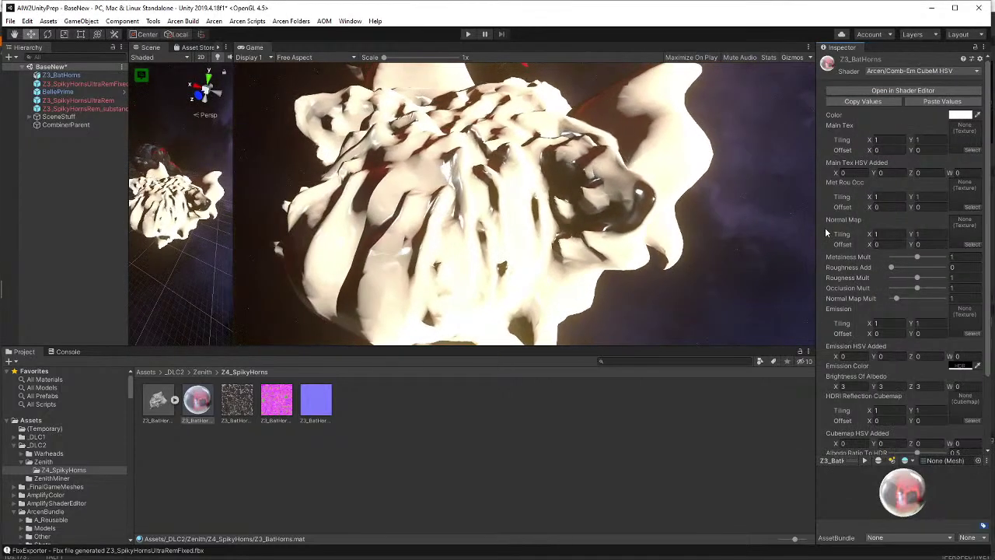
# - Assign the texture named black to the Z3_BatHorns material's Emission map
pyautogui.scroll(-3, 854, 286)
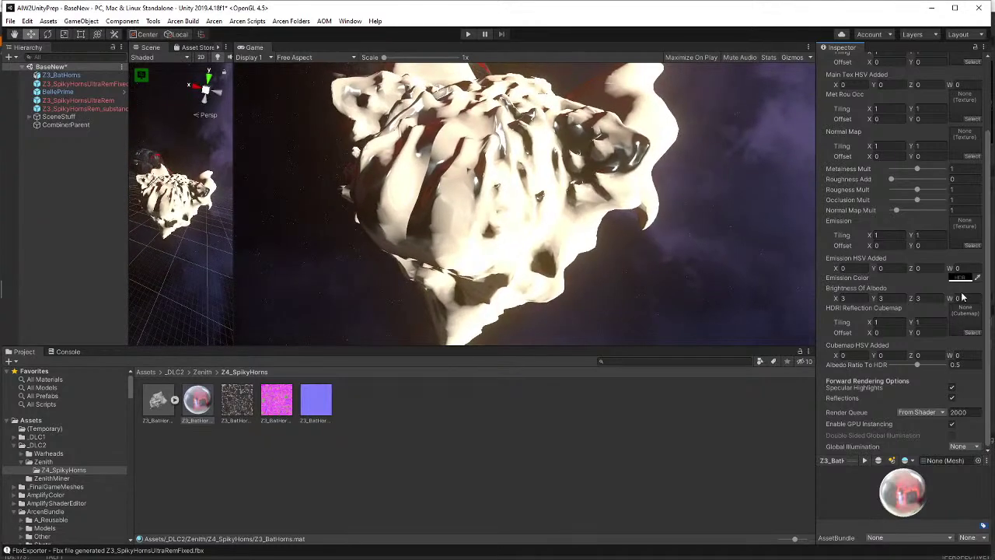
pyautogui.press('Escape')
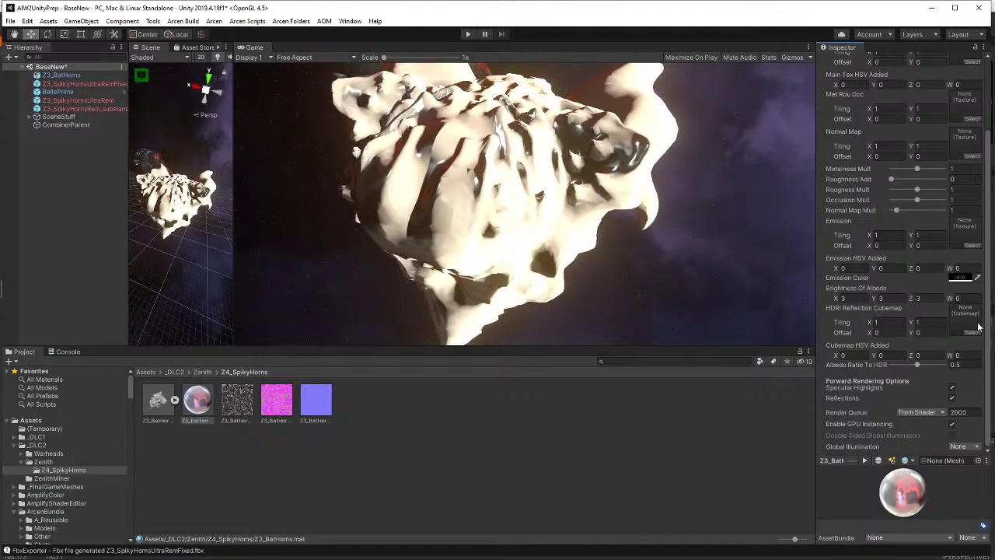
pyautogui.click(971, 245)
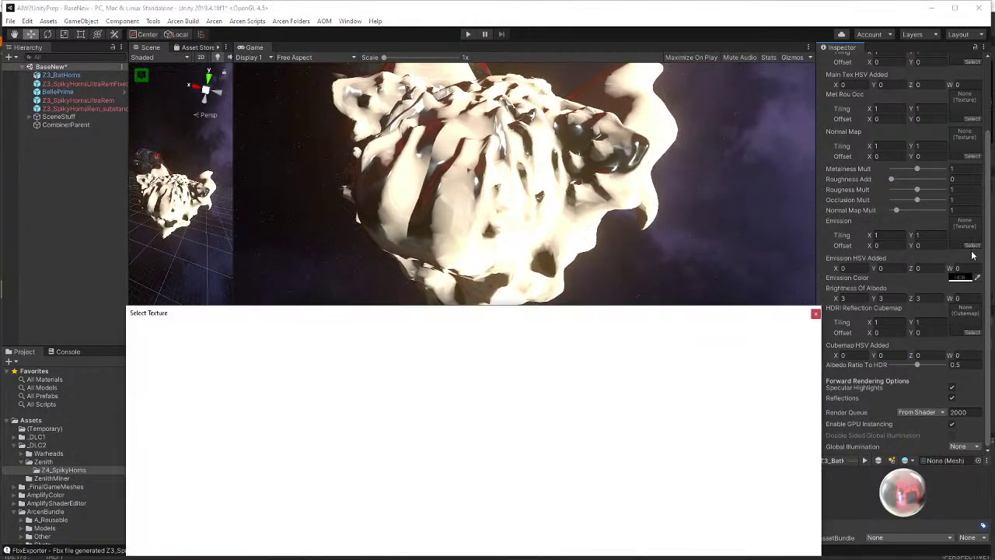
pyautogui.write('bl')
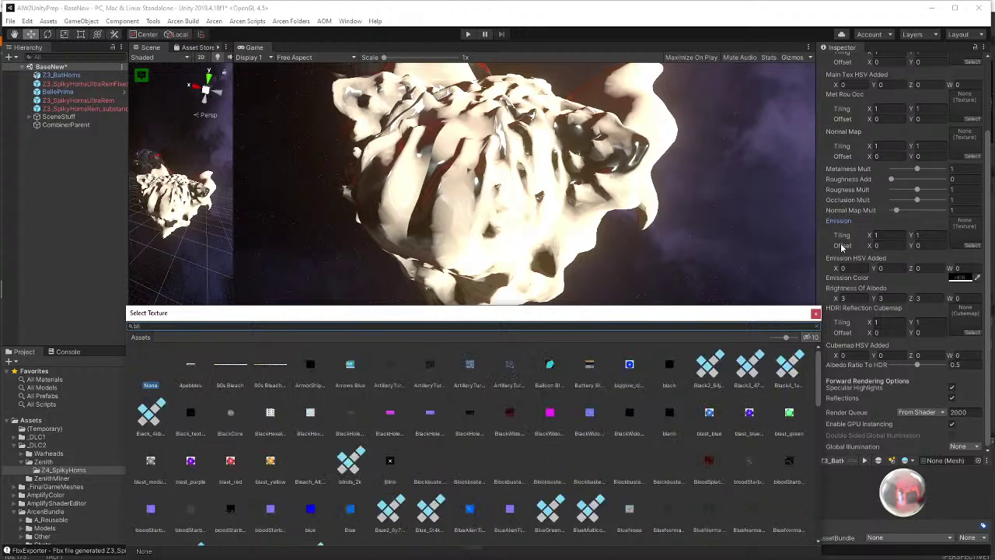
pyautogui.write('ack')
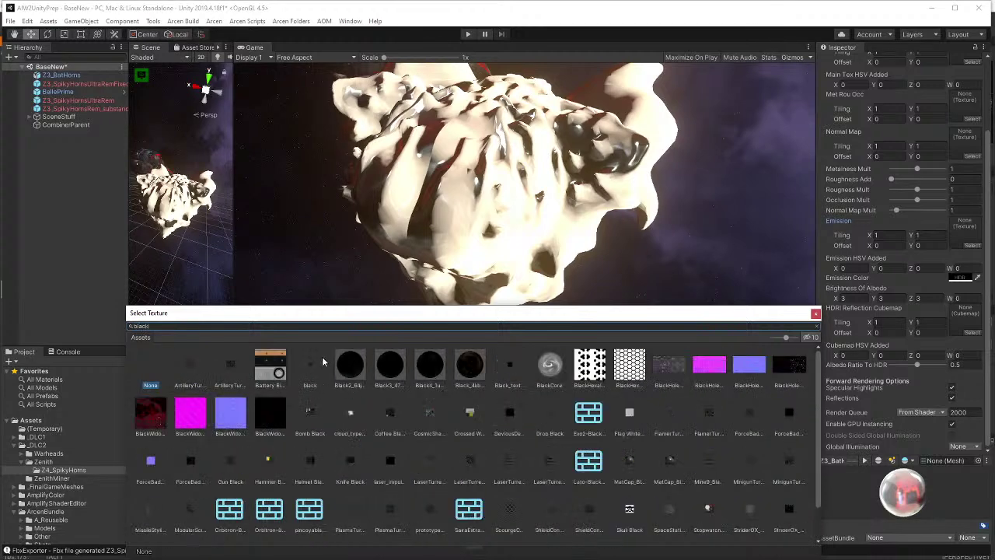
pyautogui.click(309, 366)
pyautogui.doubleClick(309, 366)
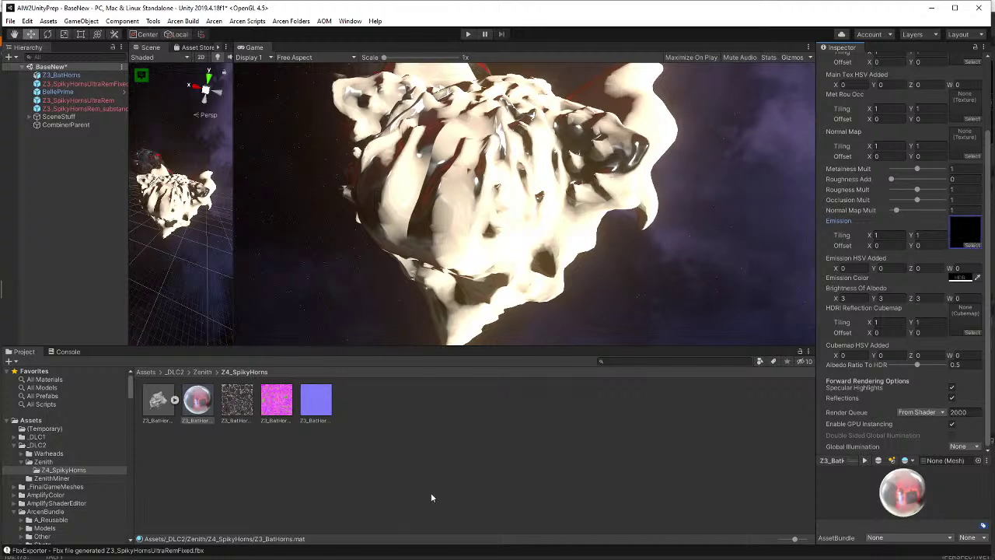
pyautogui.scroll(3, 927, 320)
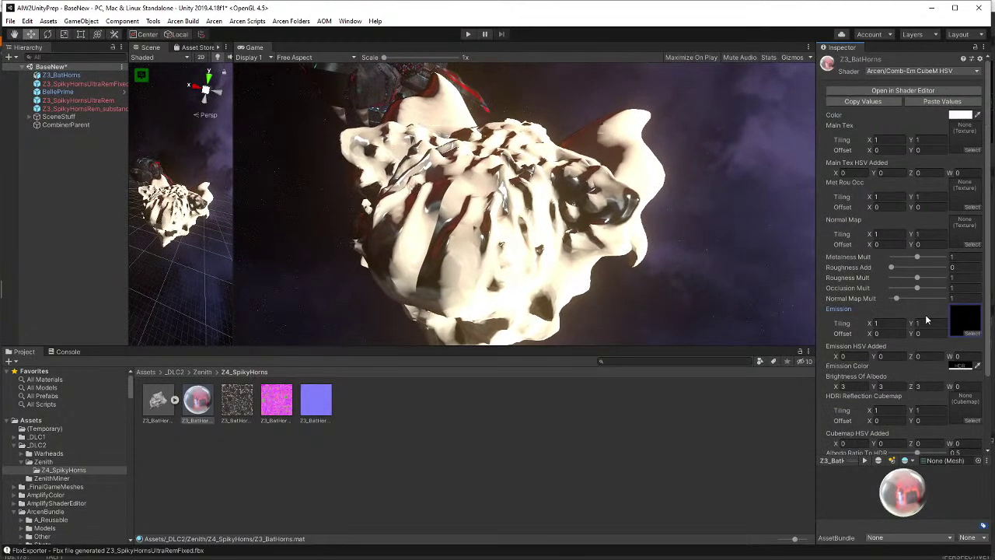
# - Duplicate the Z3_BatHorns material, rename the copy ZenithMatStart, and move it up into the Zenith folder
pyautogui.scroll(-3, 926, 319)
pyautogui.click(291, 461)
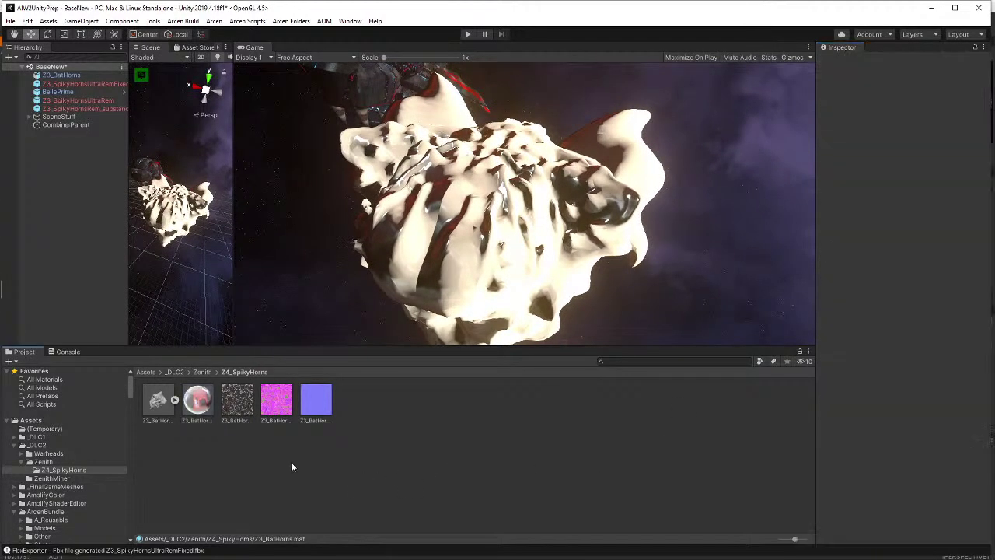
pyautogui.click(196, 401)
pyautogui.hotkey('ctrl', 'd')
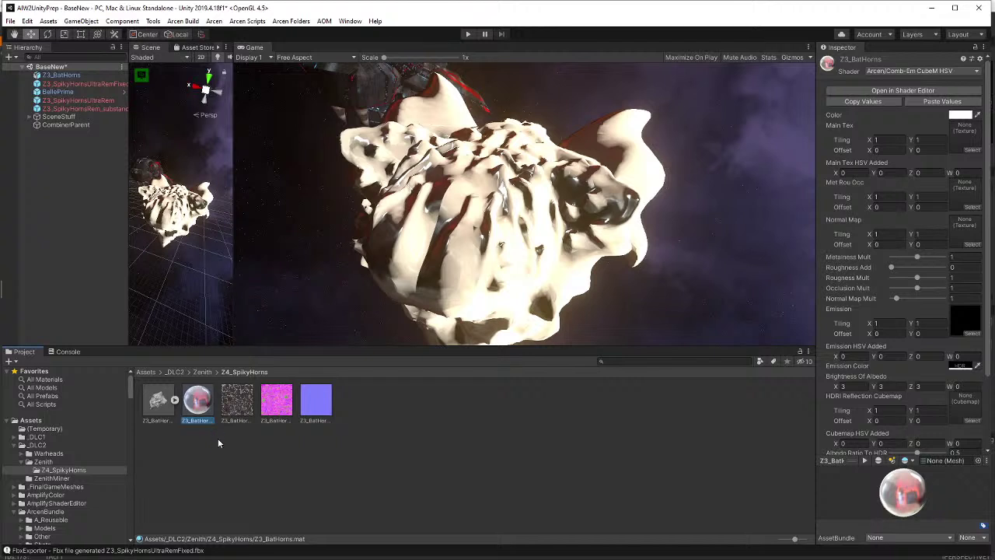
pyautogui.scroll(-3, 860, 381)
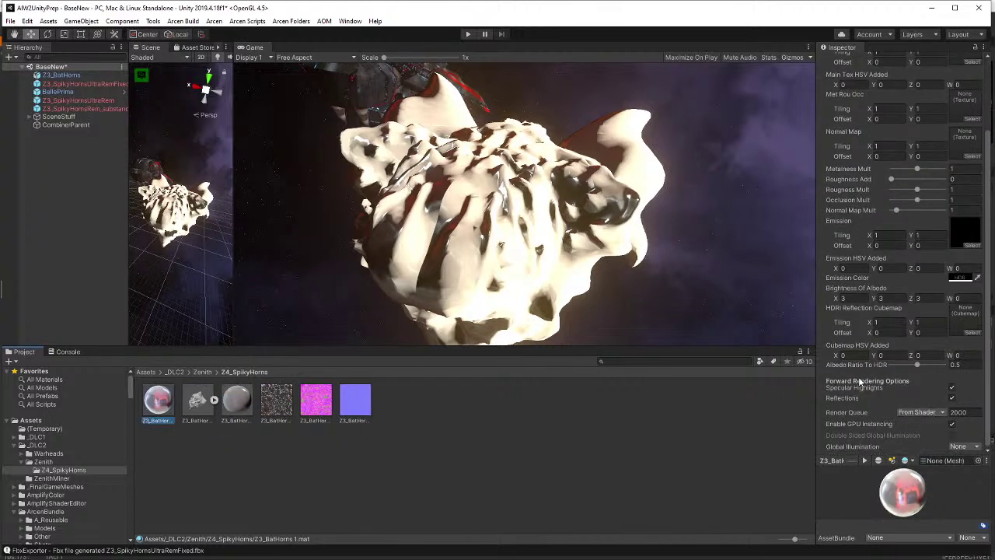
pyautogui.click(161, 423)
pyautogui.write('Zenith MatStart')
pyautogui.press('Return')
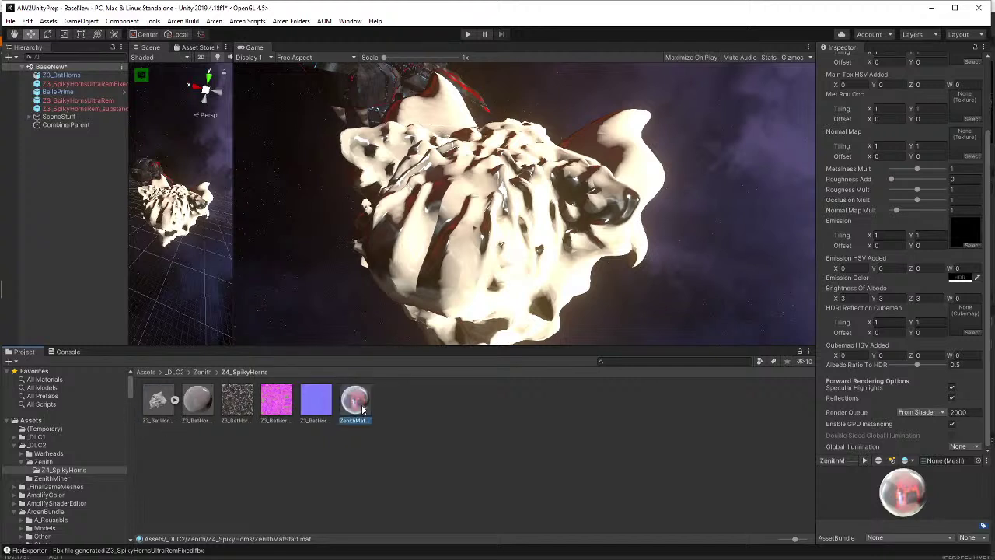
pyautogui.moveTo(362, 409); pyautogui.dragTo(56, 464)
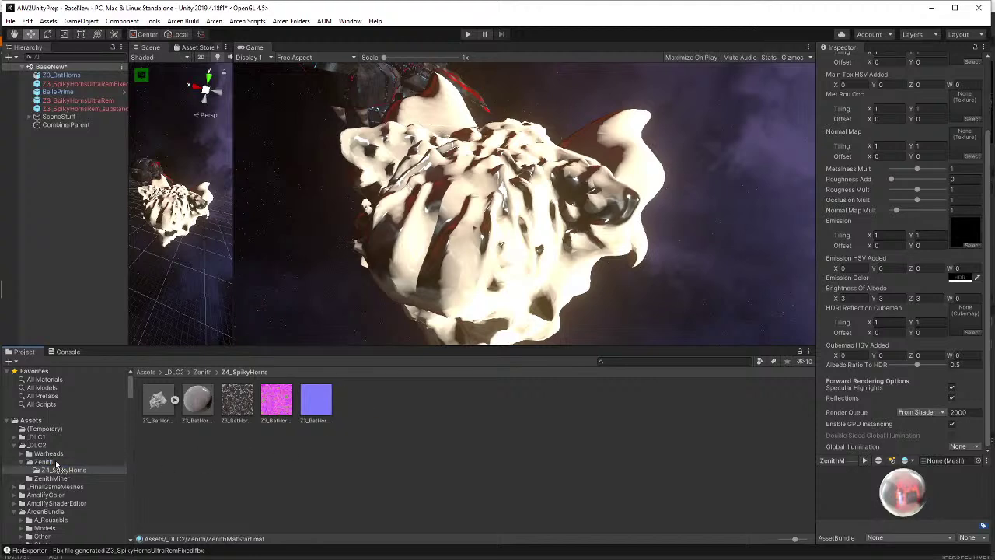
# - Inspect the mesh inside the Z3_BatHorns model, and set the model's Normals import option to Calculate and apply it
pyautogui.click(199, 404)
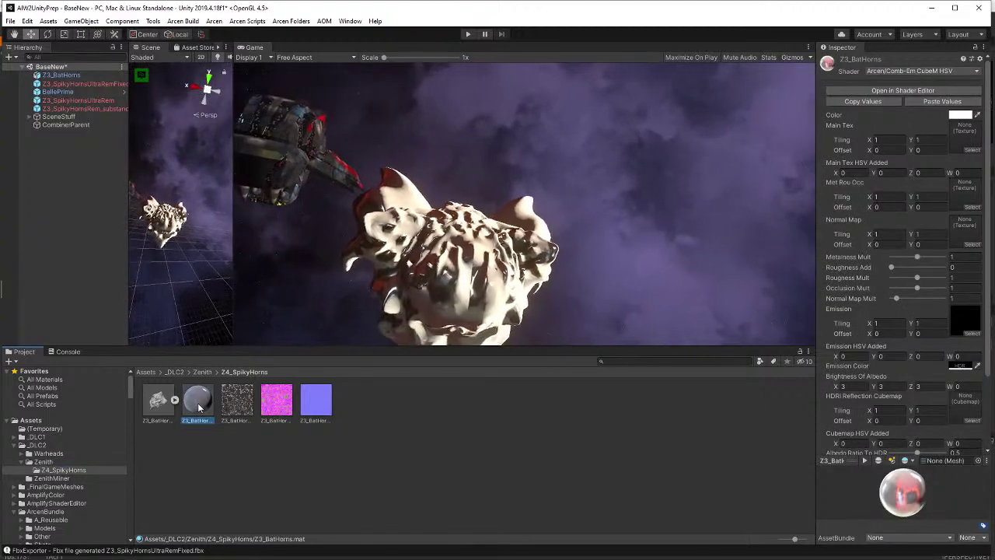
pyautogui.click(159, 400)
pyautogui.click(174, 400)
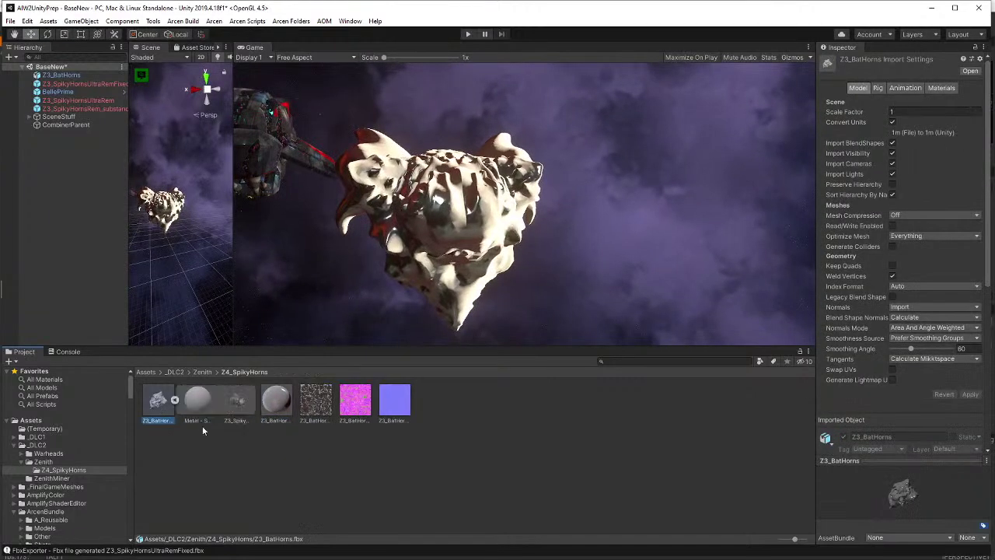
pyautogui.click(244, 401)
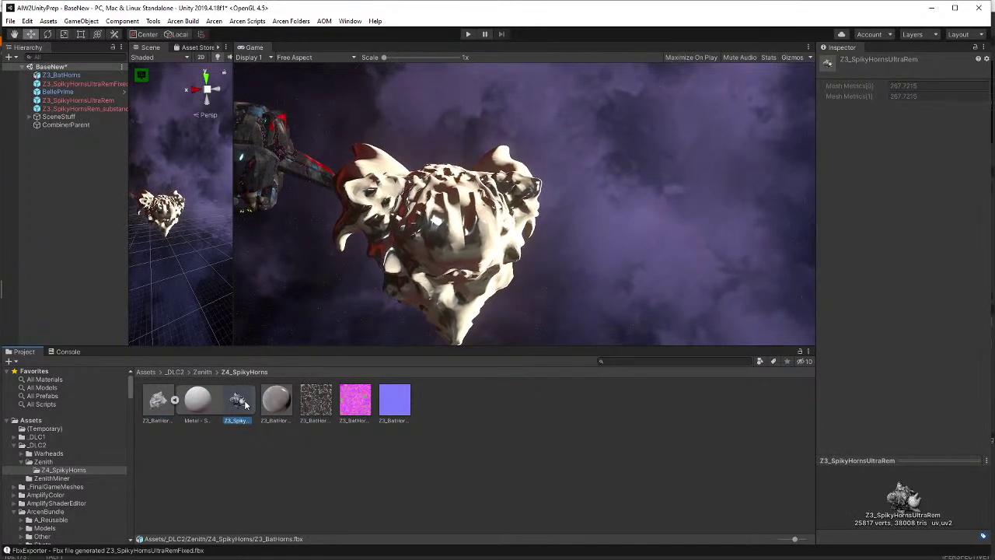
pyautogui.click(156, 402)
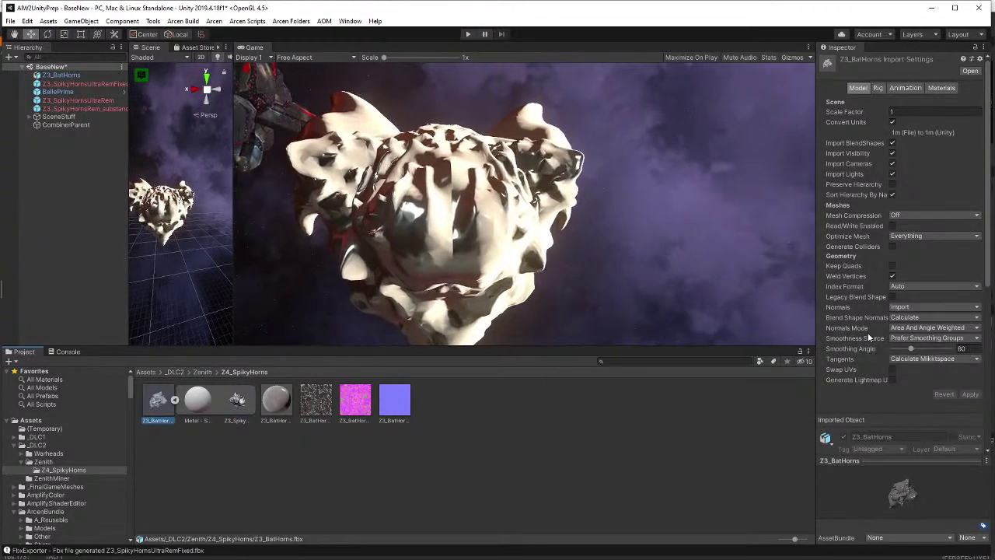
pyautogui.click(918, 307)
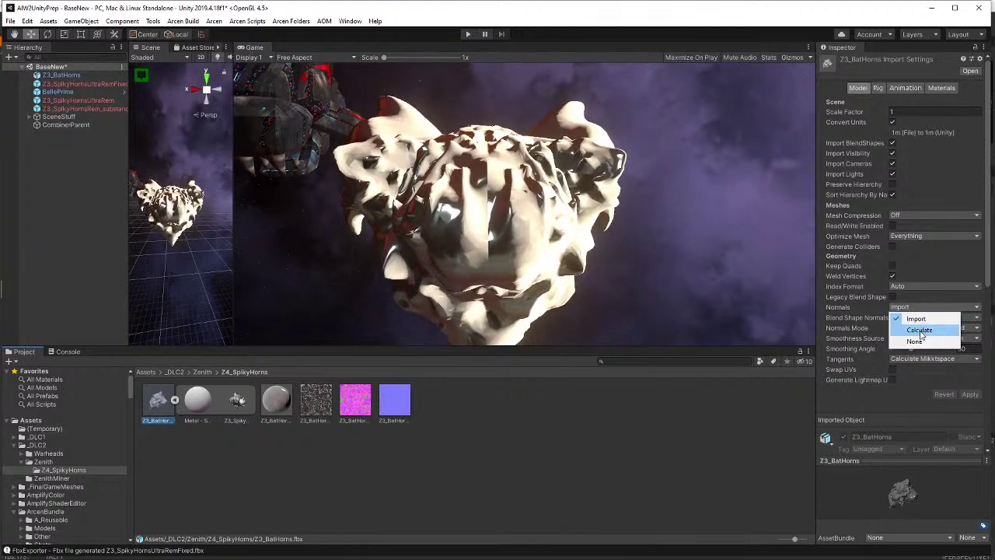
pyautogui.click(921, 331)
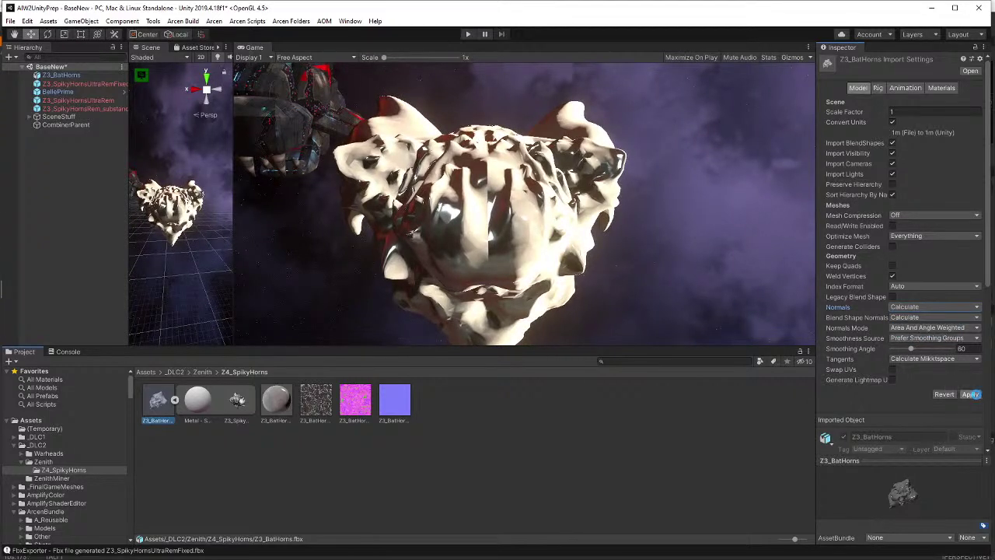
pyautogui.click(976, 395)
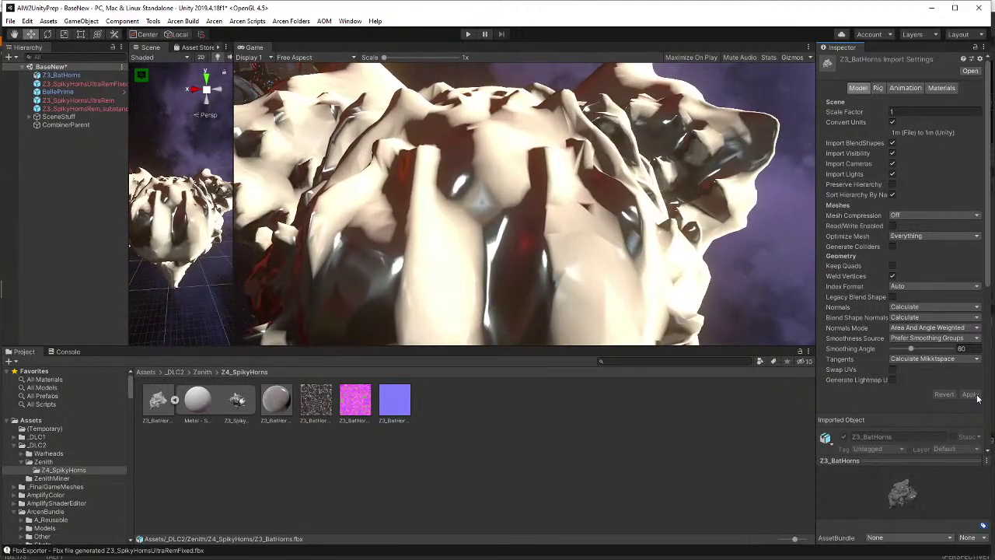
# - Examine the reimported mesh's statistics, the Z3_BatHorns import settings, and the model's components in the scene
pyautogui.click(234, 404)
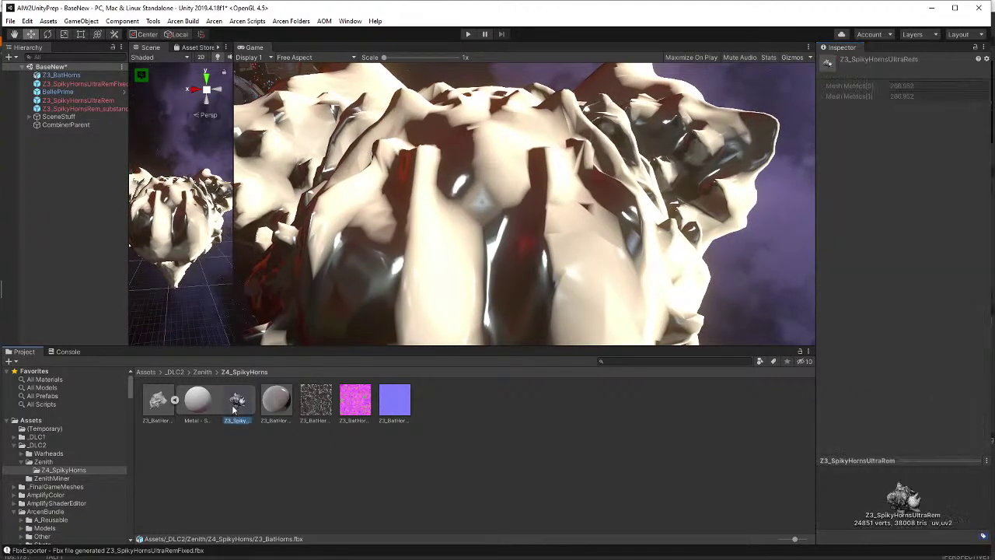
pyautogui.click(158, 403)
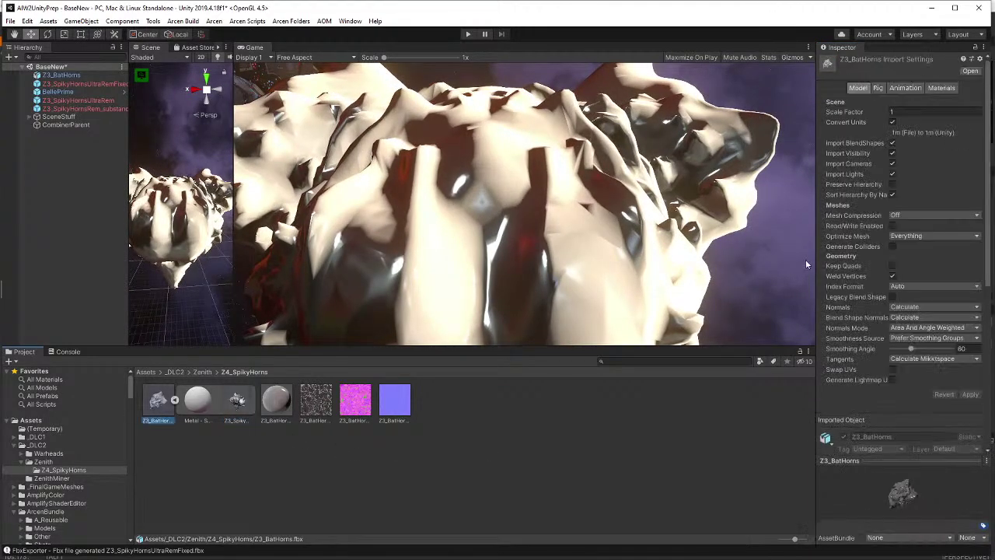
pyautogui.moveTo(854, 300)
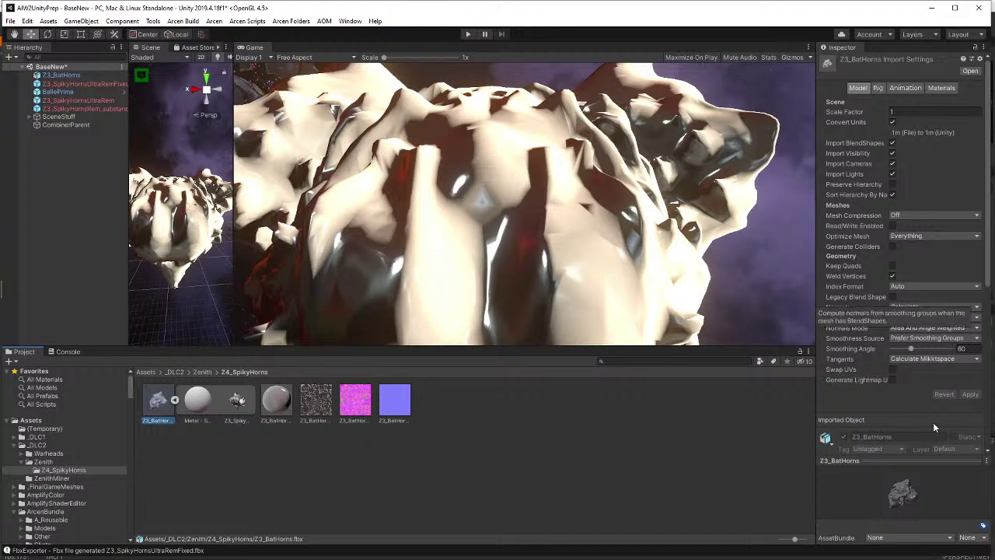
pyautogui.moveTo(878, 225)
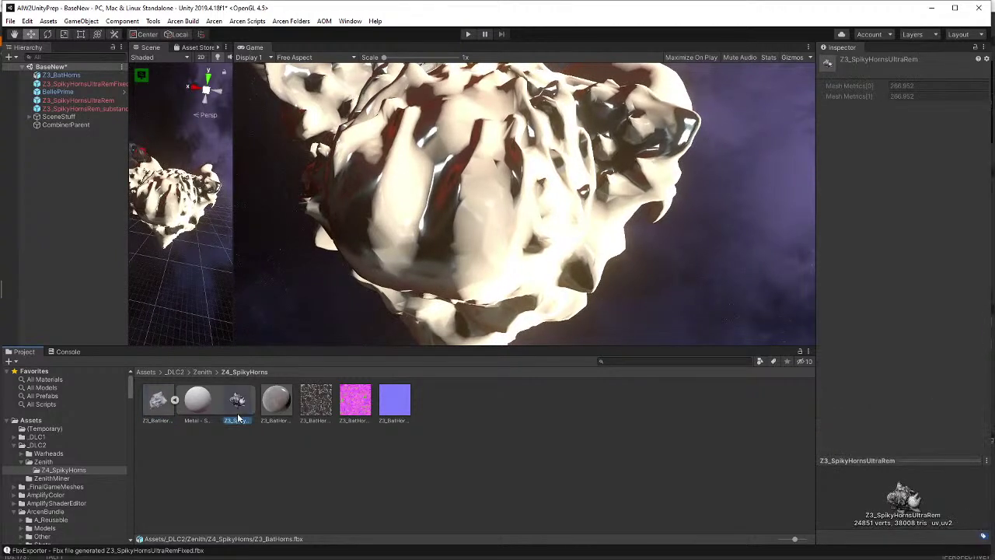
pyautogui.click(160, 404)
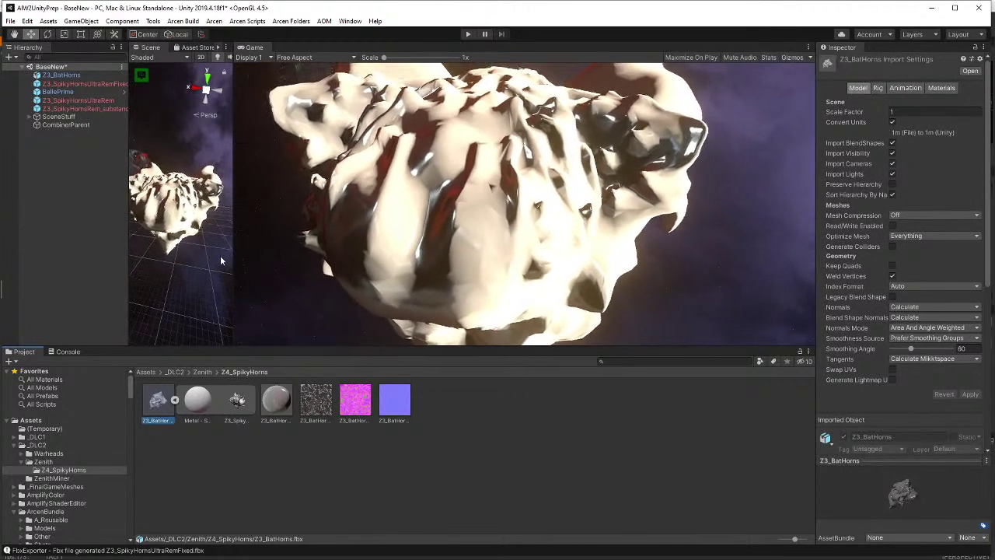
pyautogui.click(190, 211)
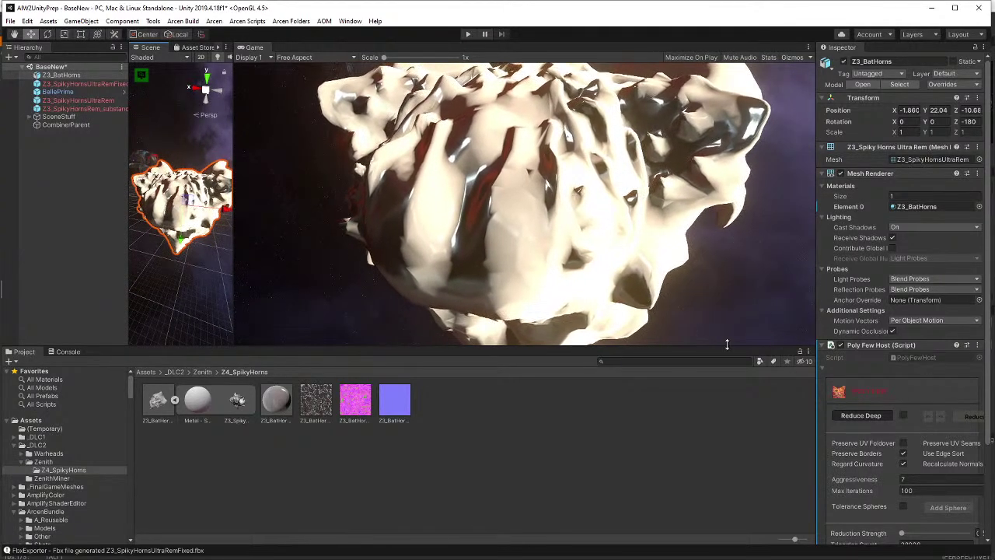
# - Assign the three bat horns textures to the Z3_BatHorns material's Main Tex, Met Rou Occ and Normal Map, fixing the normal map's texture type
pyautogui.click(280, 405)
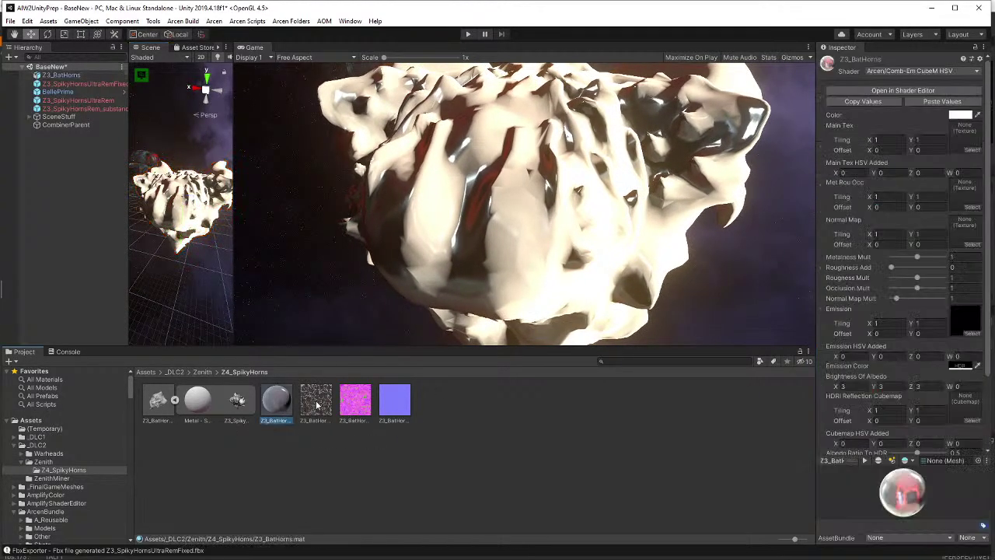
pyautogui.moveTo(315, 405); pyautogui.dragTo(965, 134)
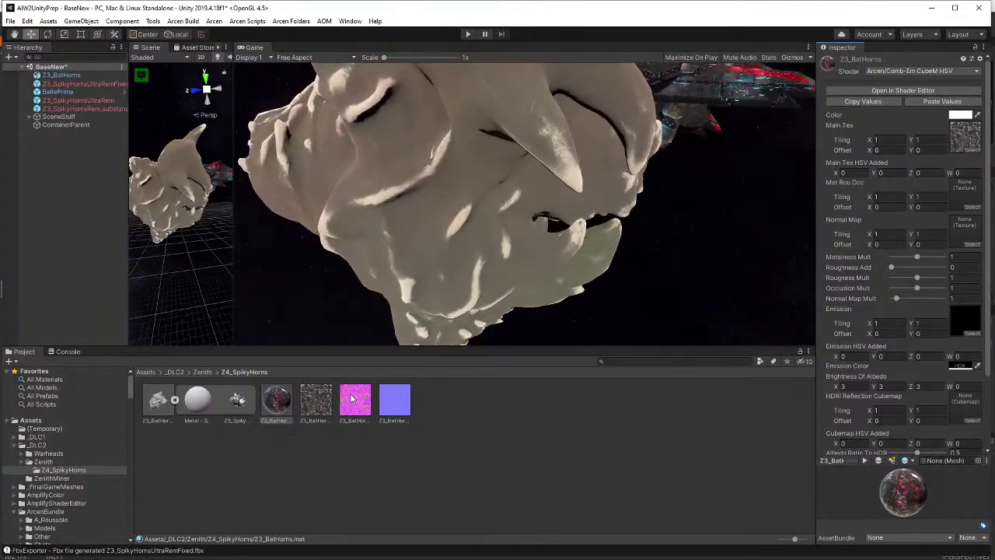
pyautogui.moveTo(351, 415); pyautogui.dragTo(965, 207)
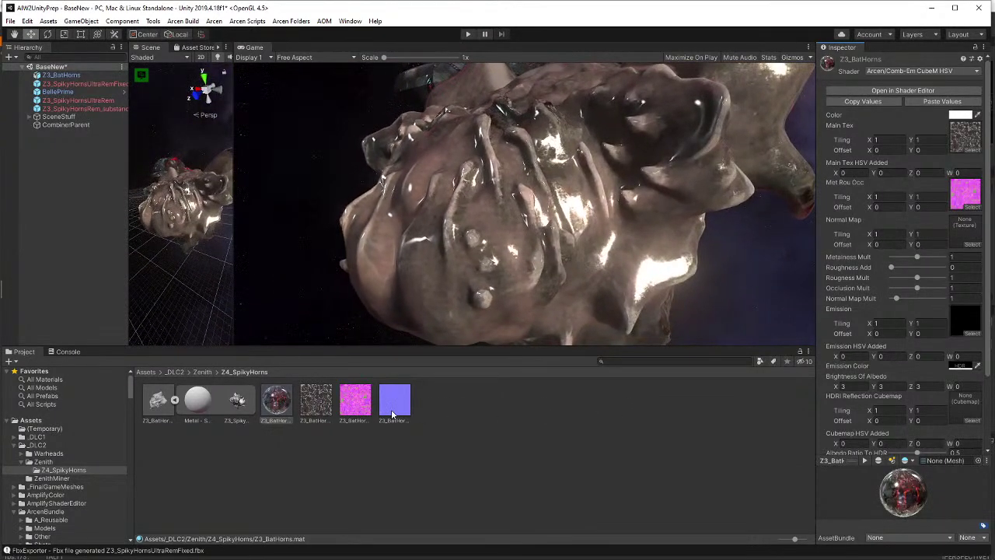
pyautogui.moveTo(401, 413); pyautogui.dragTo(843, 347)
pyautogui.moveTo(978, 246); pyautogui.dragTo(978, 244)
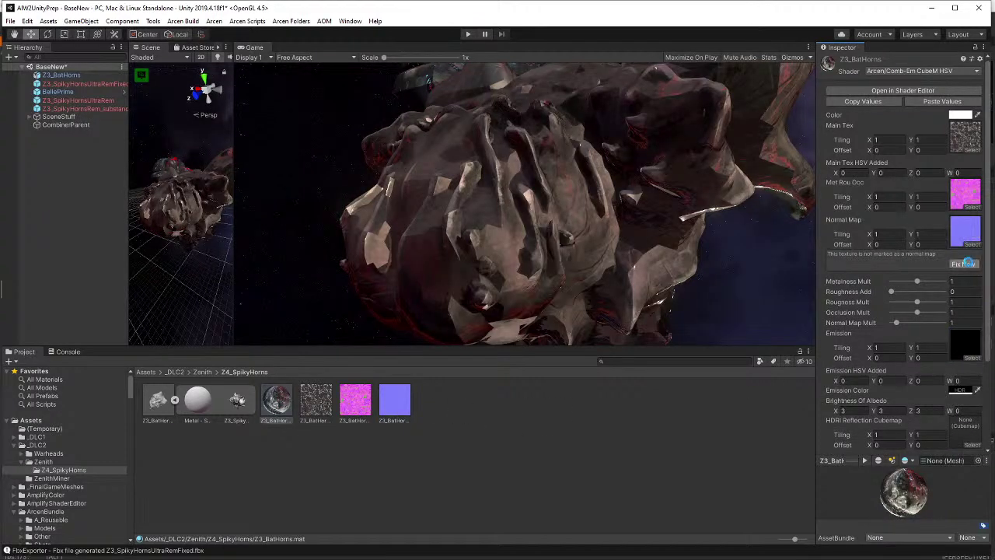
pyautogui.click(964, 263)
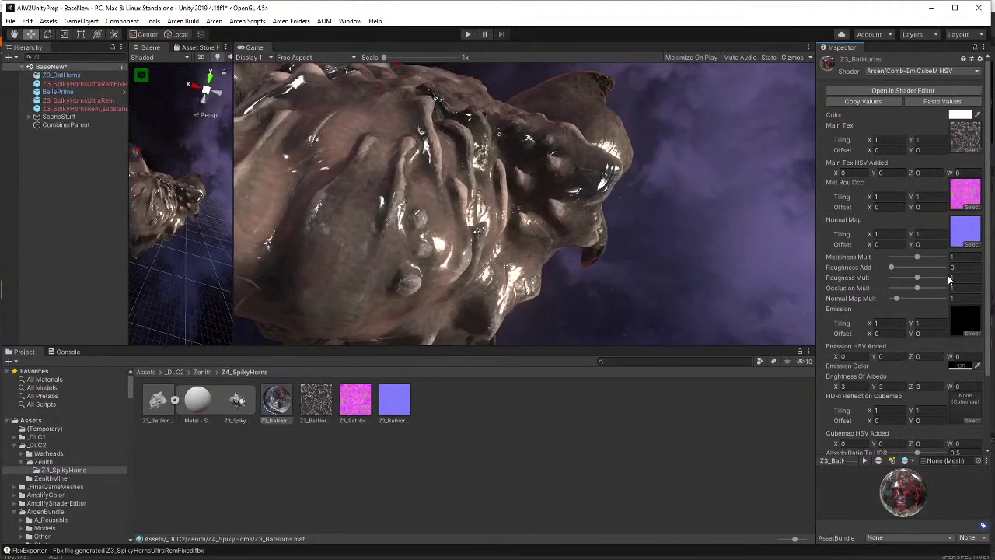
# - Switch to 3D-Coat to compare the painted model's look, and return to Unity
pyautogui.hotkey('alt', 'Tab')
pyautogui.hotkey('alt', 'Tab')
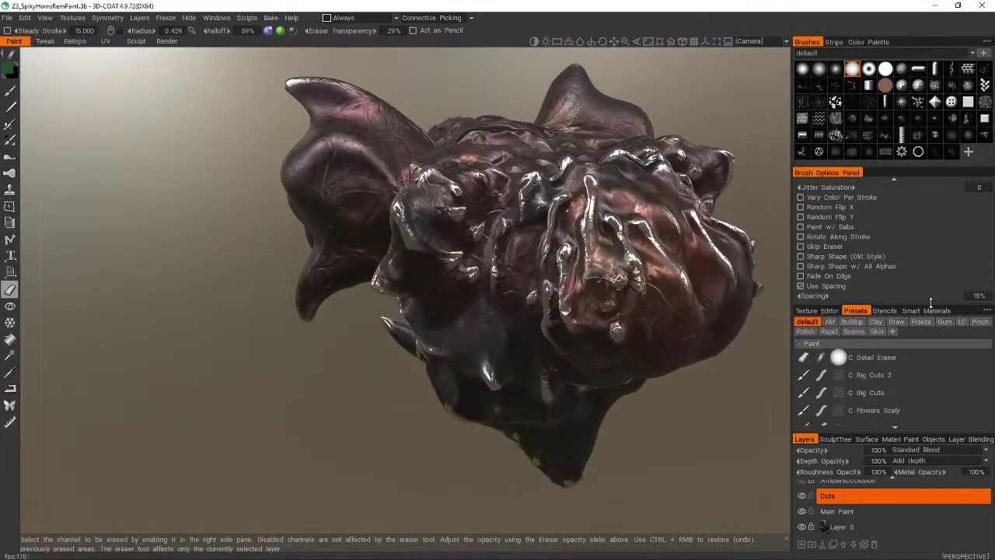
pyautogui.hotkey('alt', 'Tab')
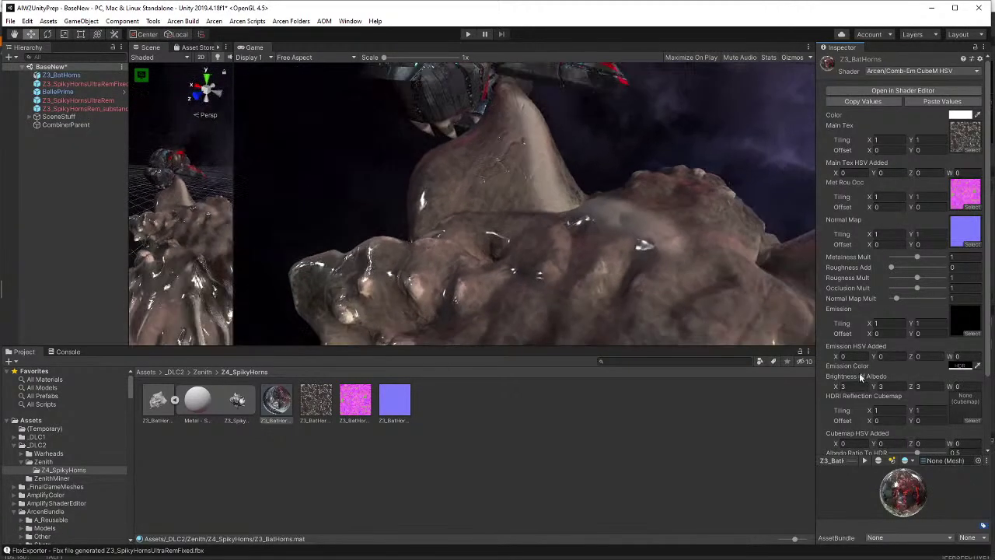
# - Set the Z3_BatHorns material's Brightness Of Albedo to 1 for X, Y and Z, and its Albedo Ratio To HDR to 1
pyautogui.click(857, 384)
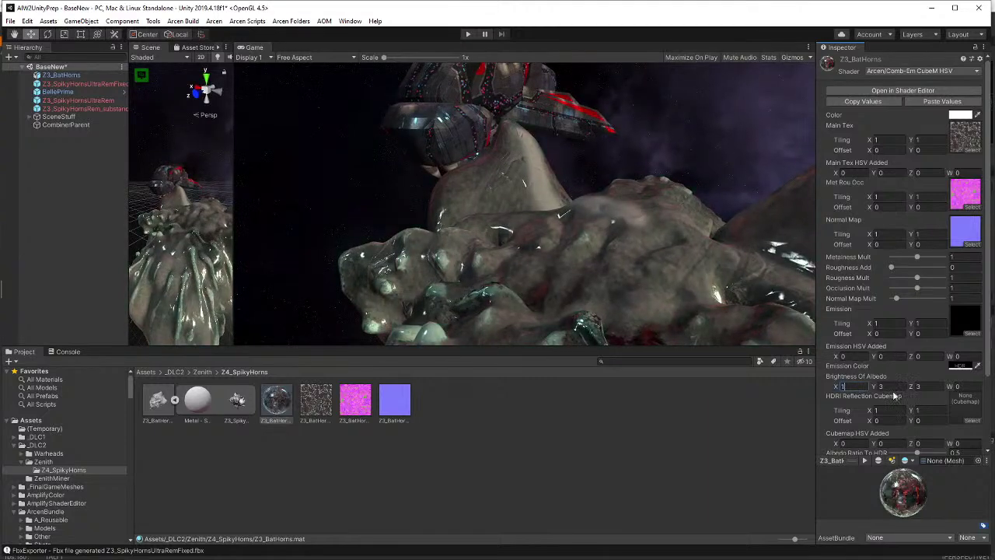
pyautogui.write('1')
pyautogui.click(927, 387)
pyautogui.write('1')
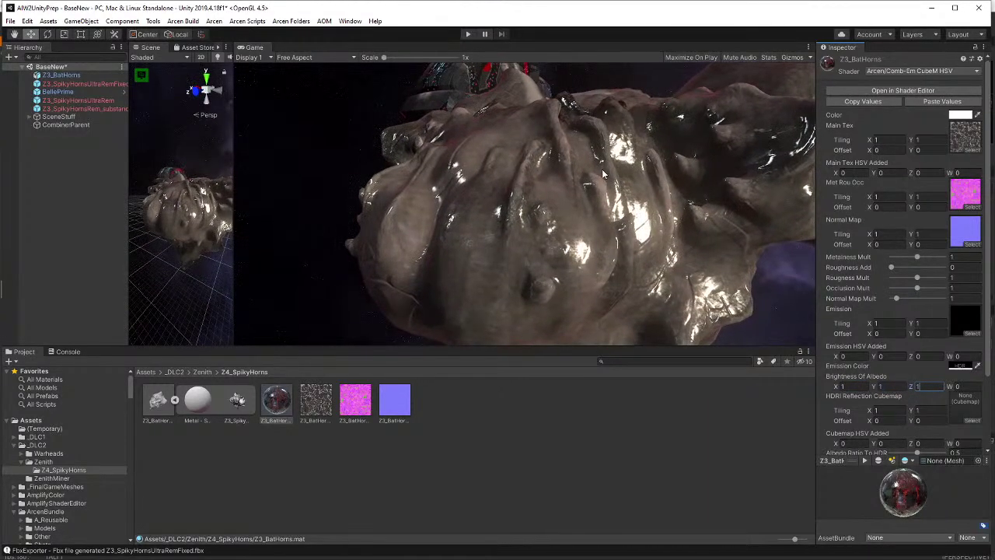
pyautogui.scroll(-3, 878, 280)
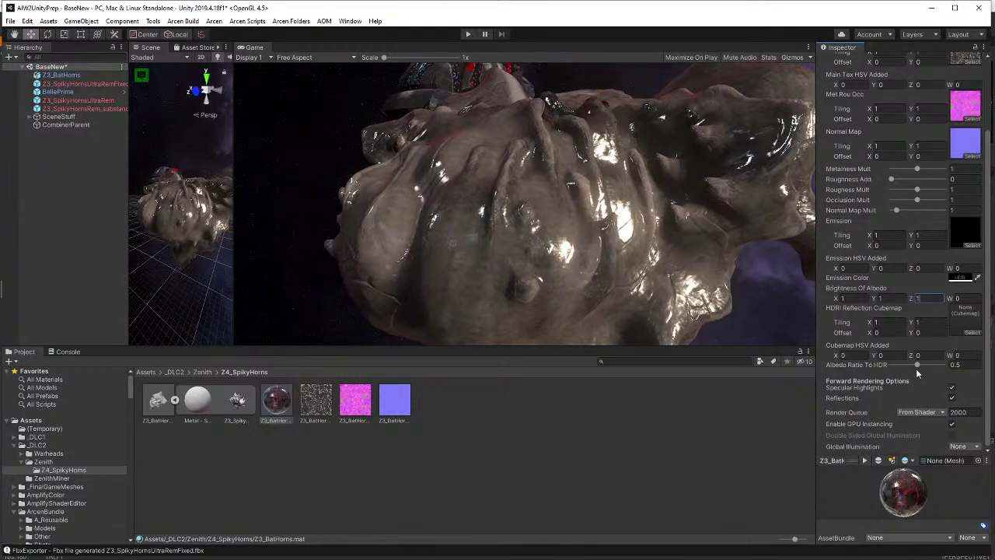
pyautogui.moveTo(917, 366); pyautogui.dragTo(943, 364)
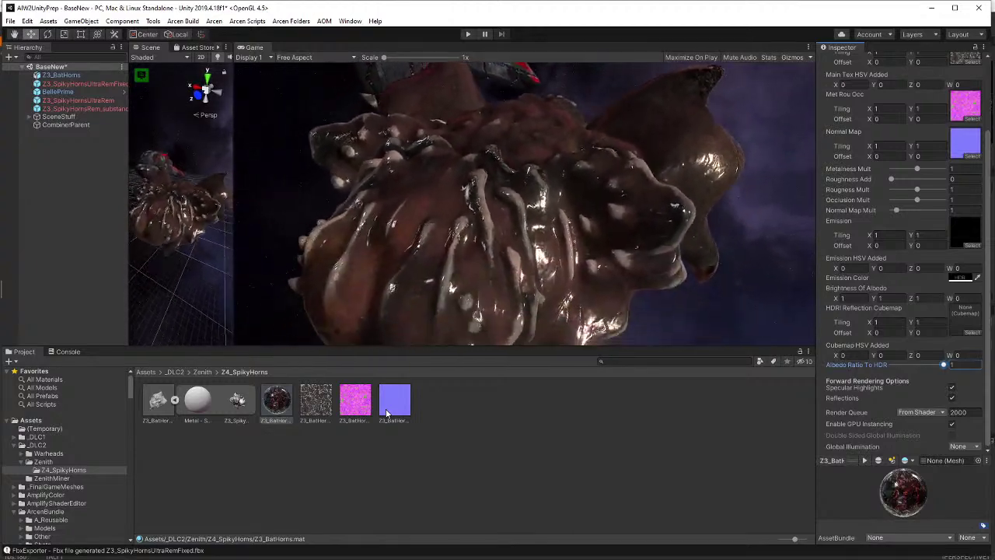
# - Recheck the painted model in 3D-Coat, and try a higher Roughness Add on the Unity material before resetting it to 0
pyautogui.hotkey('alt', 'Tab')
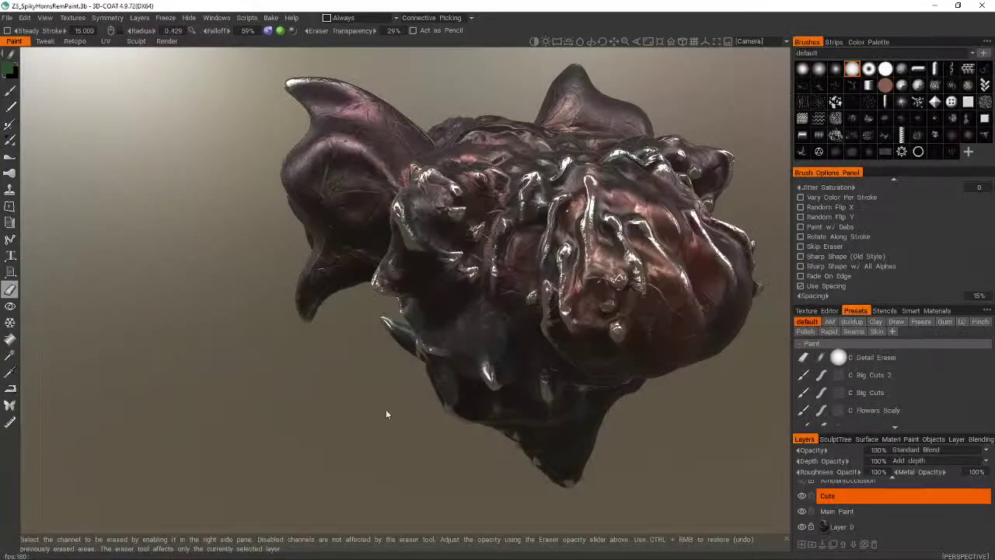
pyautogui.hotkey('alt', 'Tab')
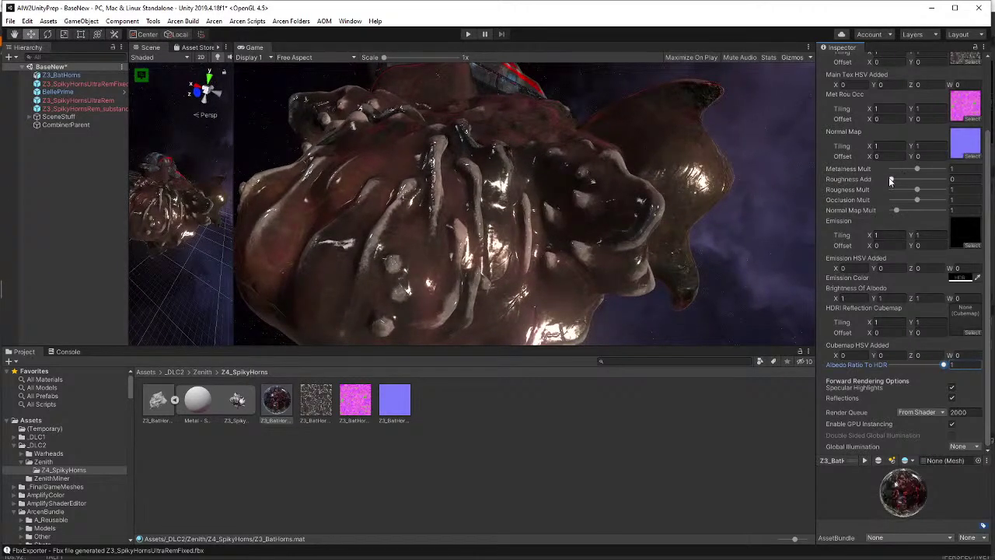
pyautogui.moveTo(893, 181); pyautogui.dragTo(870, 181)
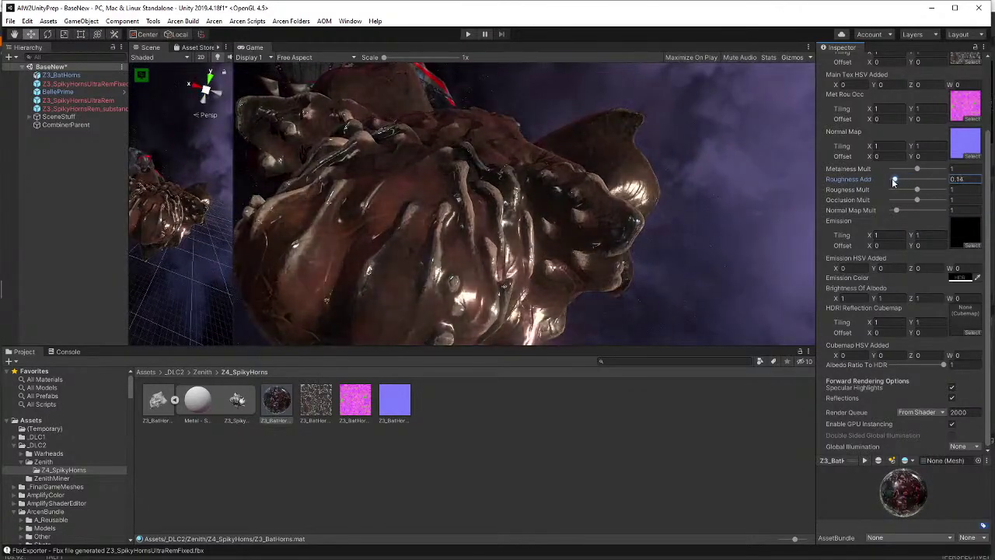
# - Try an Occlusion Mult of 1.57, a Metalness Mult of 1.04 and a Roughness Mult of 0.01 on the Z3_BatHorns material
pyautogui.moveTo(918, 200); pyautogui.dragTo(931, 202)
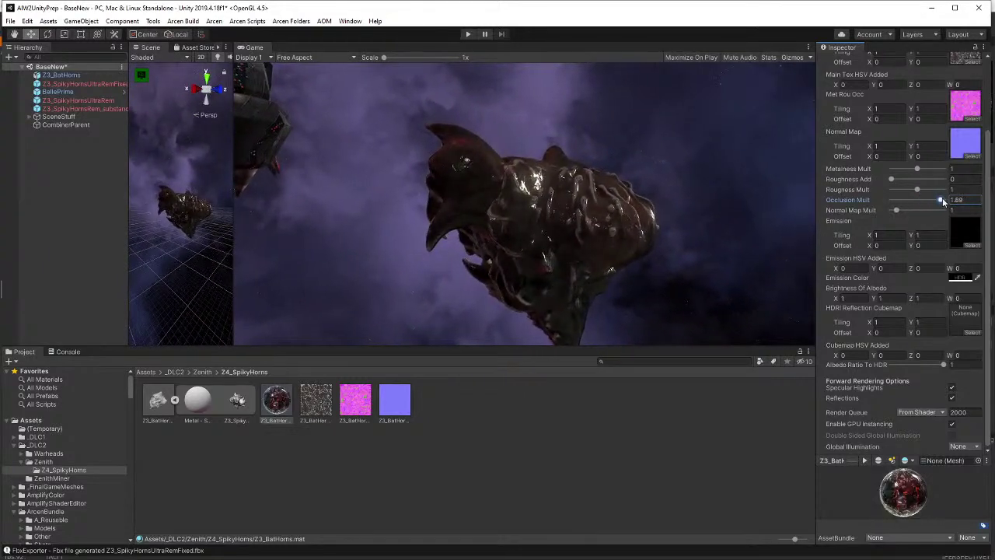
pyautogui.moveTo(942, 200); pyautogui.dragTo(932, 200)
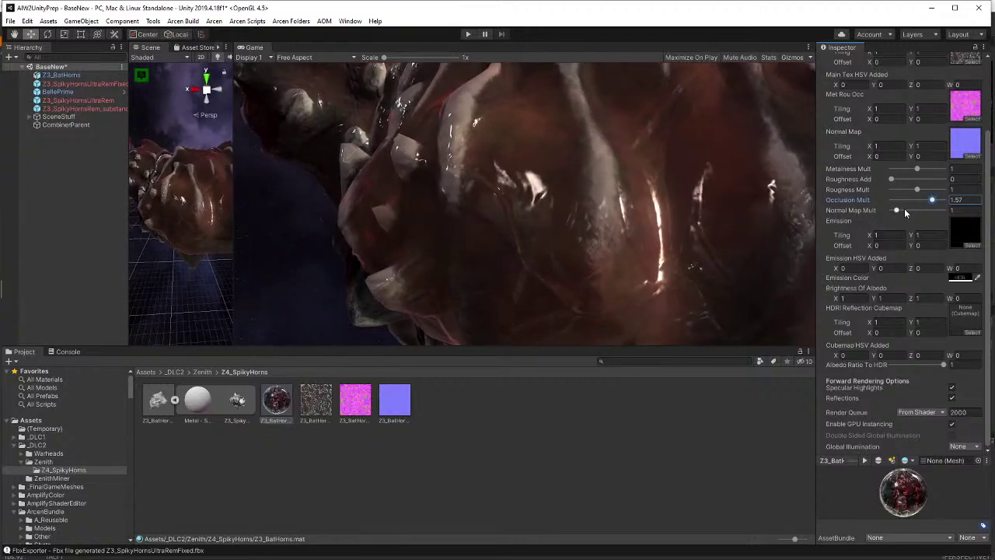
pyautogui.moveTo(917, 170); pyautogui.dragTo(911, 171)
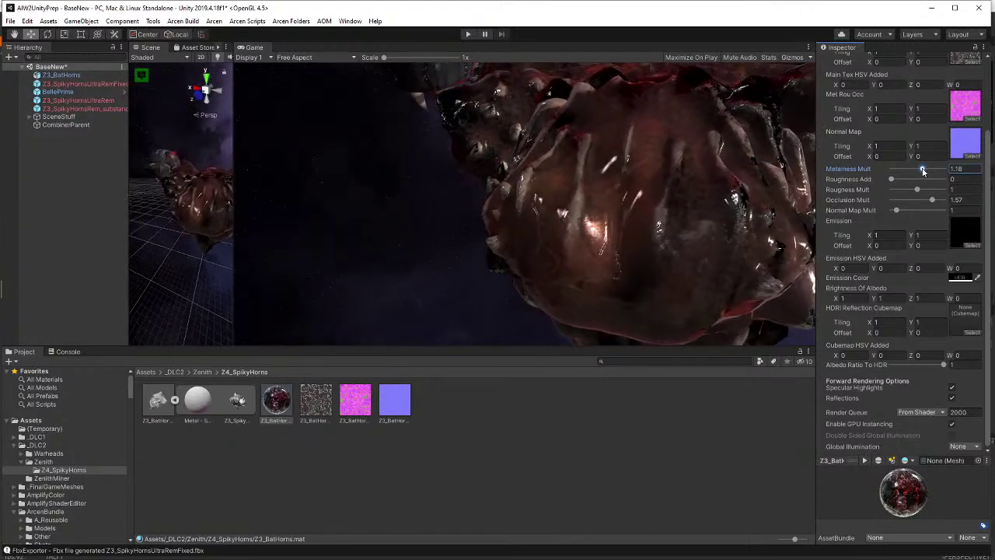
pyautogui.moveTo(925, 170); pyautogui.dragTo(922, 171)
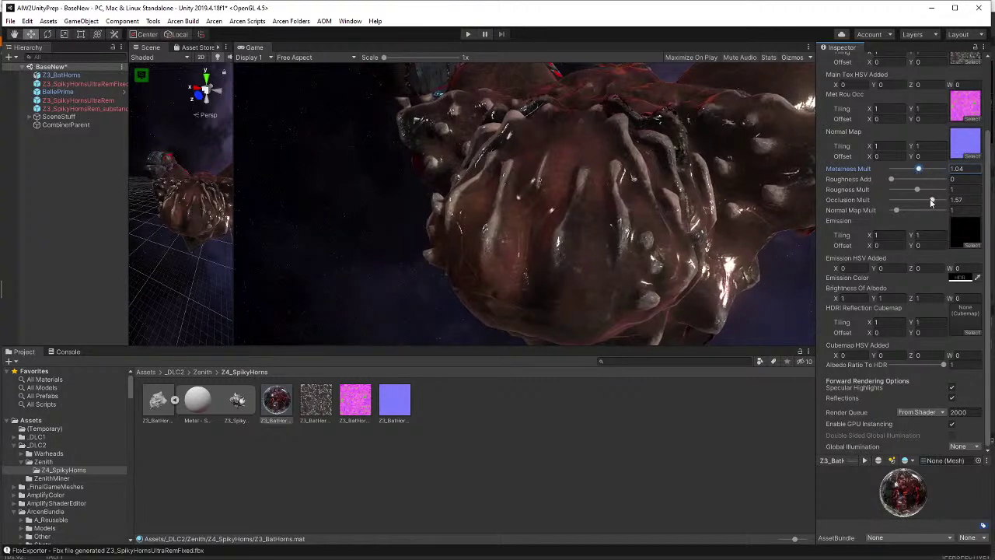
pyautogui.moveTo(918, 192); pyautogui.dragTo(890, 191)
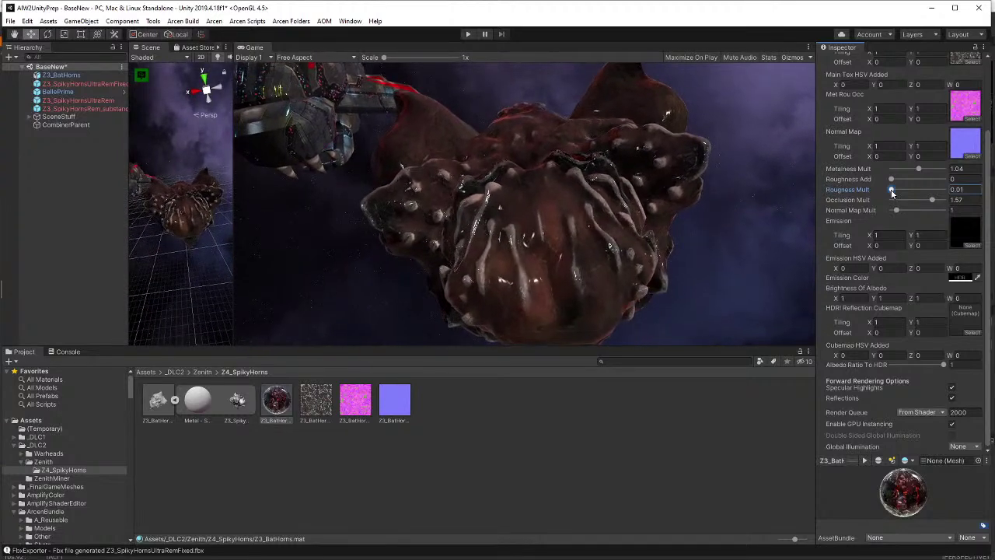
# - Switch to 3D-Coat and re-export the bat horns objects and textures with Glossiness in the MetRouOcc texture's green channel
pyautogui.hotkey('alt', 'Tab')
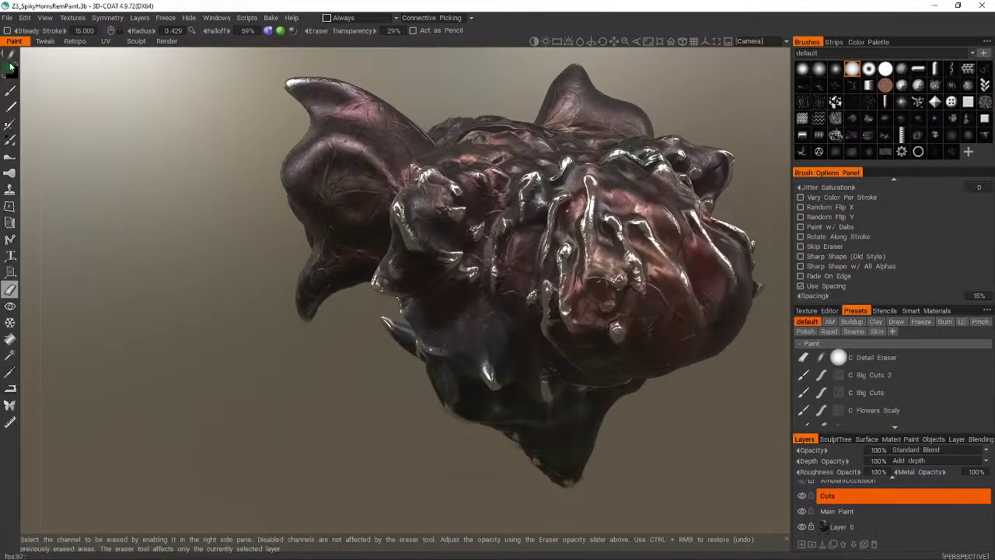
pyautogui.click(6, 17)
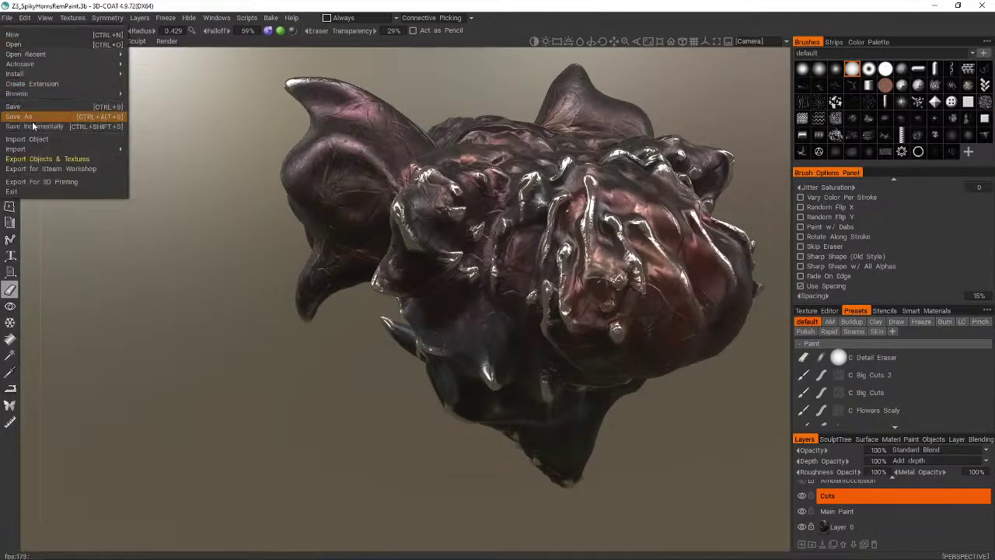
pyautogui.click(56, 161)
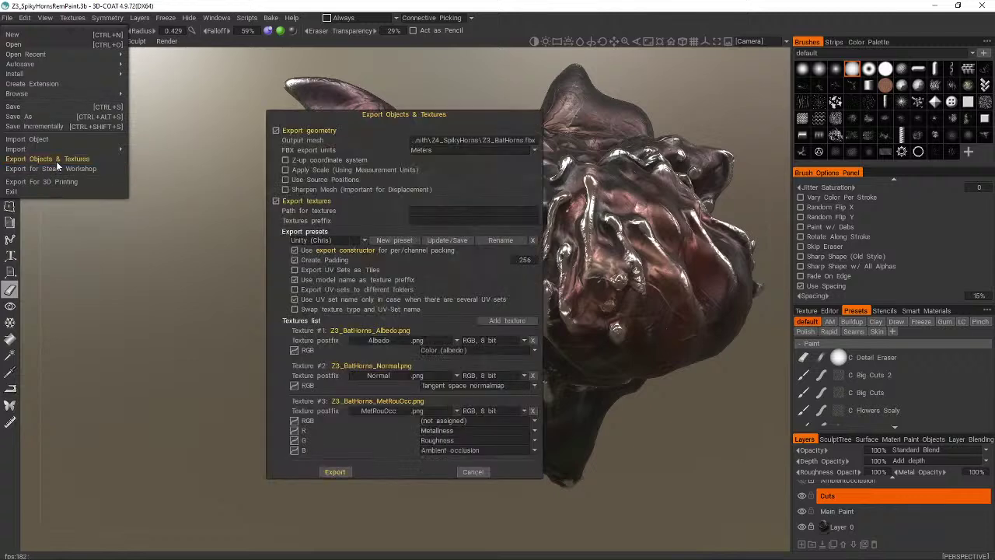
pyautogui.click(489, 441)
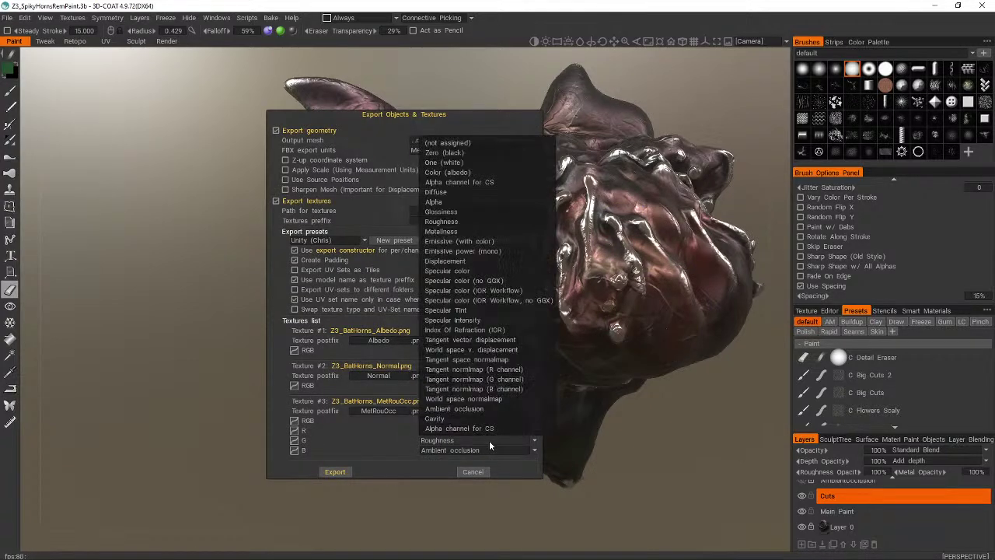
pyautogui.click(480, 212)
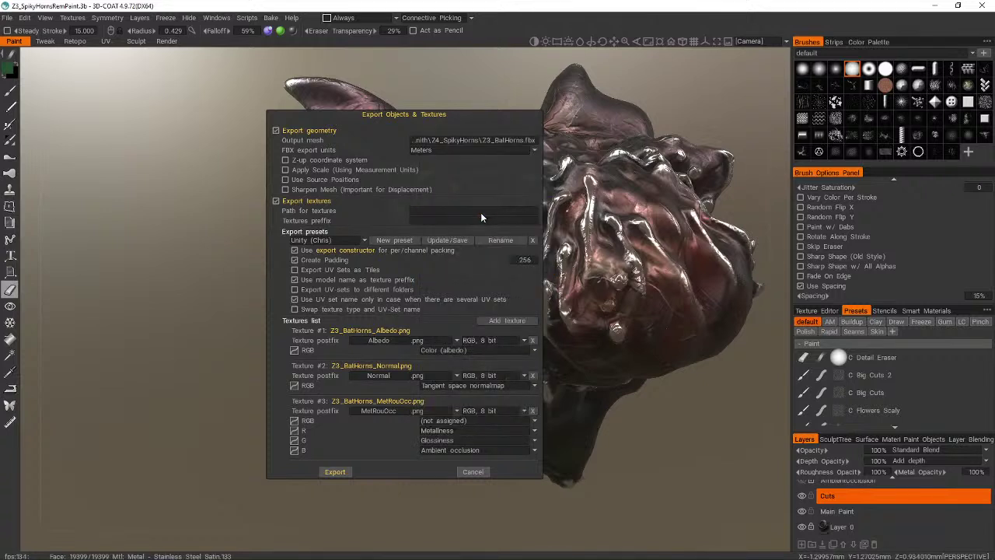
pyautogui.click(345, 475)
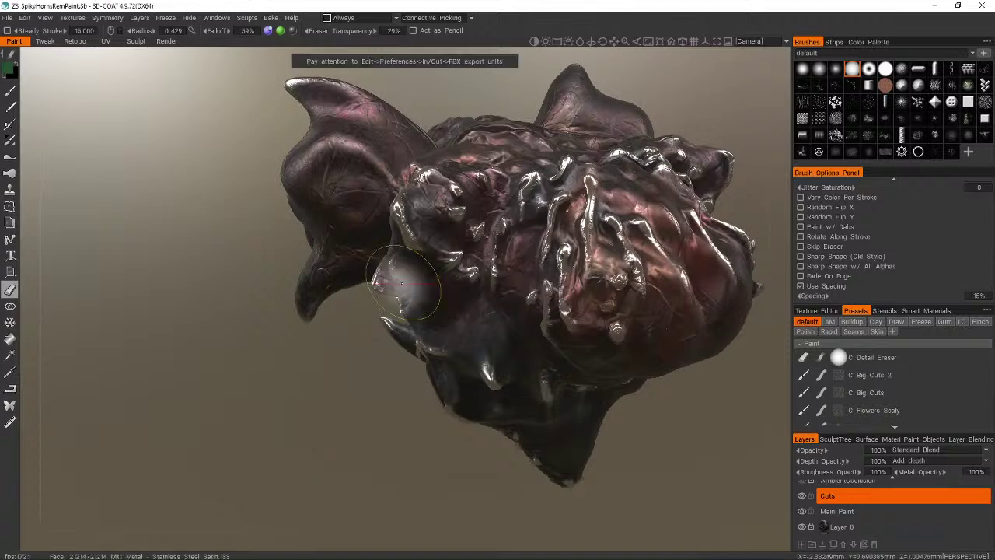
# - Return to Unity and set the Z3_BatHorns material's Metalness Mult, Roughness Mult and Occlusion Mult to 1
pyautogui.hotkey('alt', 'Tab')
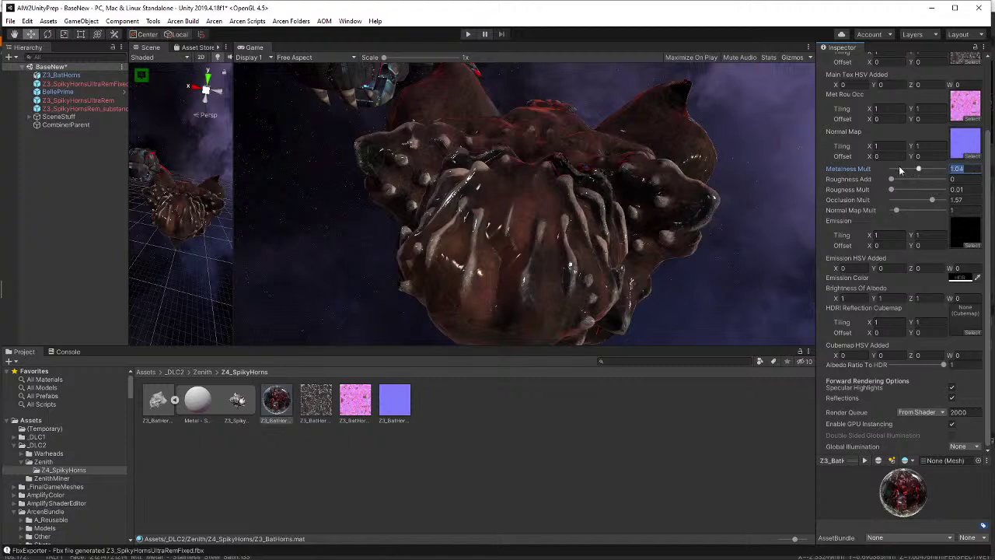
pyautogui.write('1')
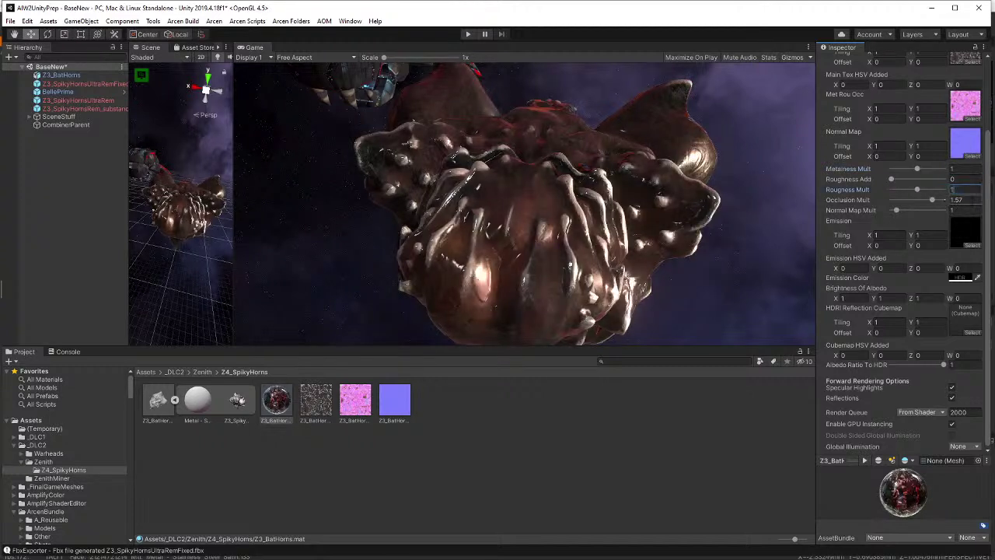
pyautogui.write('1')
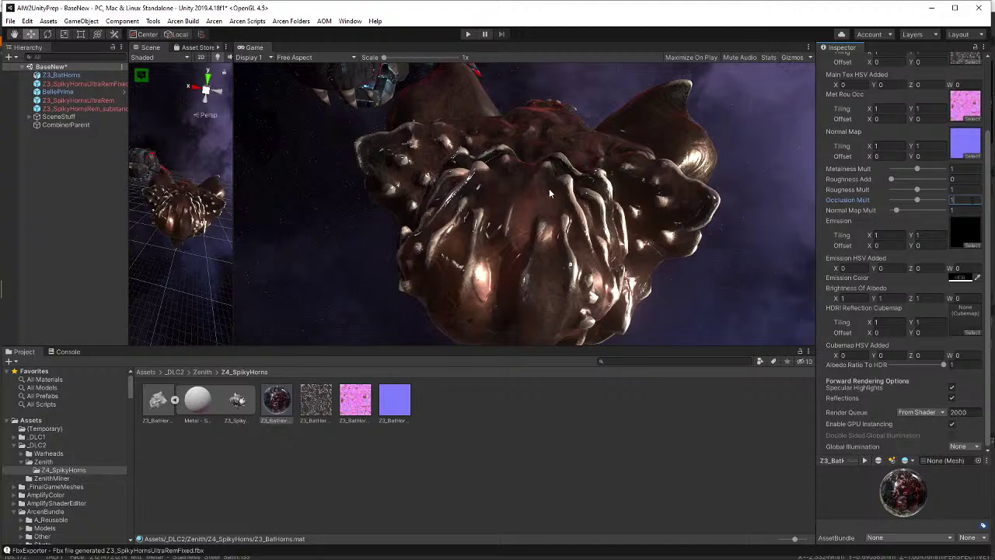
# - Inspect the painted model in 3D-Coat again, return to Unity and recheck the material with Albedo Ratio To HDR at 1
pyautogui.click(571, 227)
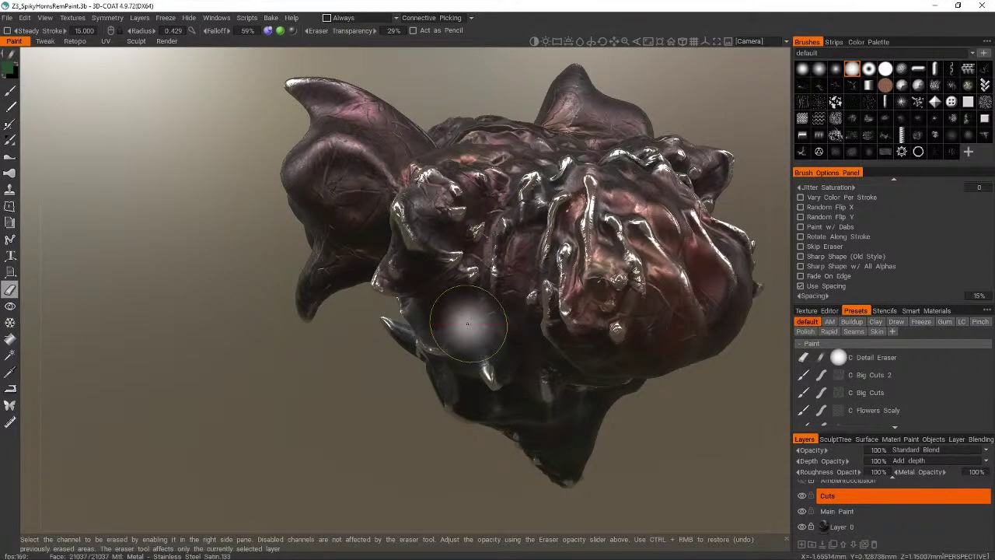
pyautogui.keyDown('alt'); pyautogui.moveTo(467, 323); pyautogui.dragTo(477, 320); pyautogui.keyUp('alt')
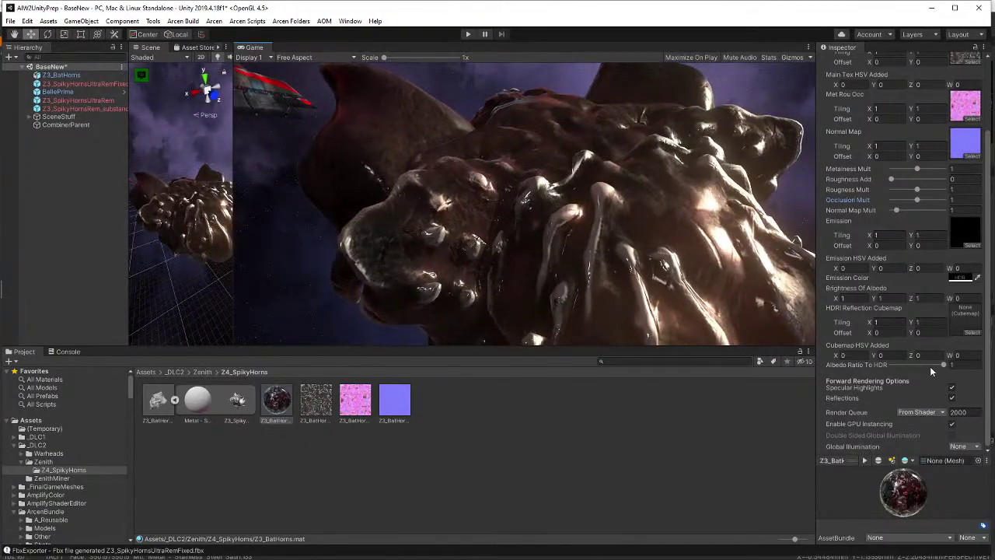
pyautogui.moveTo(932, 372); pyautogui.dragTo(994, 364)
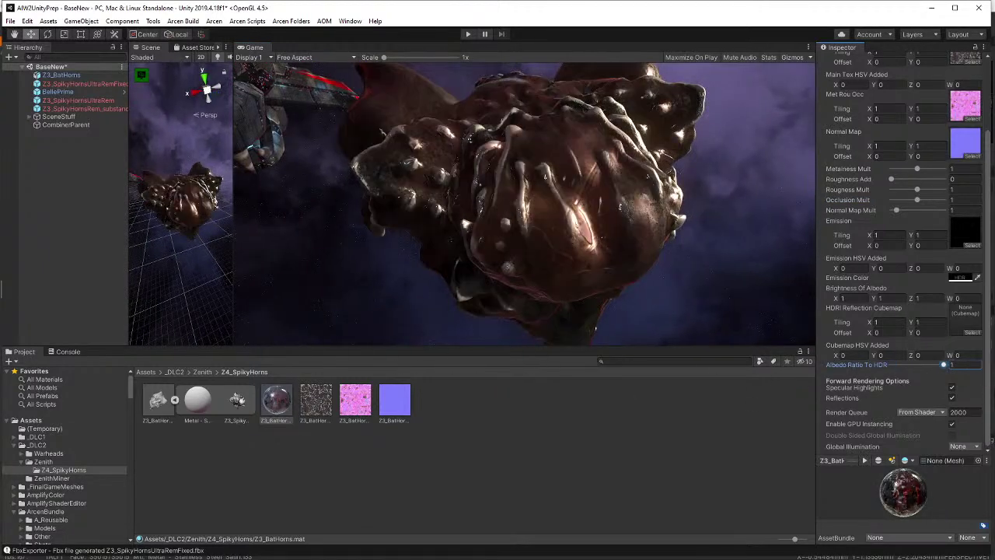
# - Try the Z3_BatHorns material without Specular Highlights and Reflections, and enable both options again
pyautogui.click(950, 398)
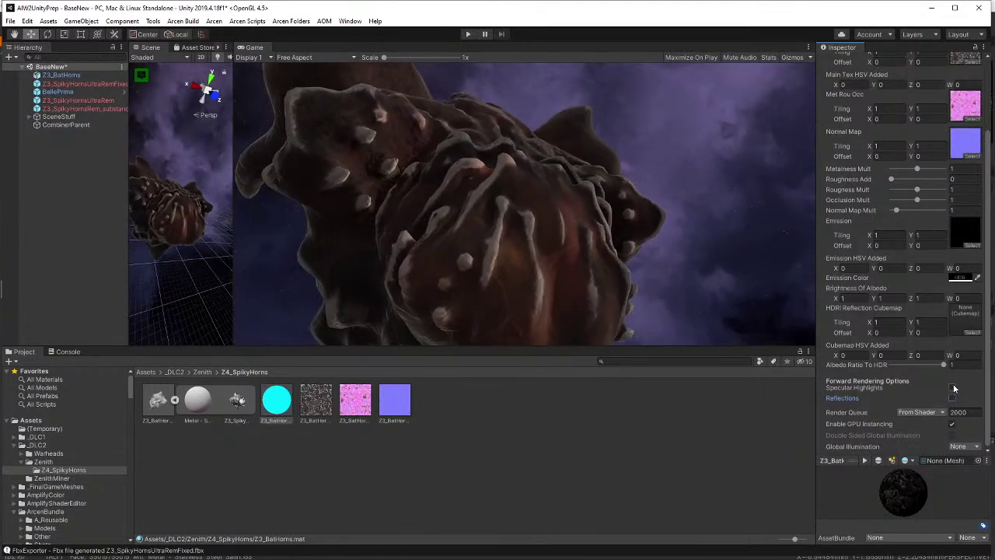
pyautogui.click(953, 387)
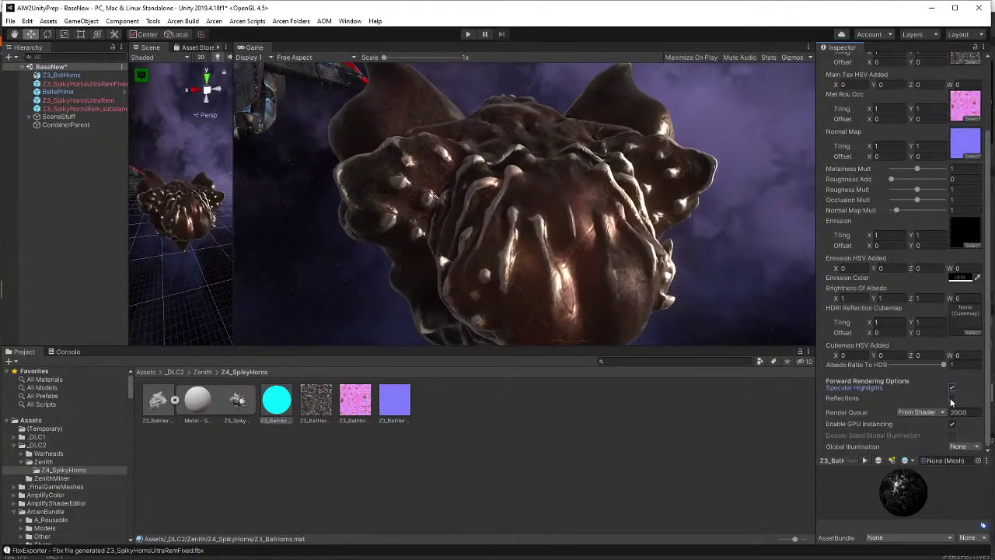
pyautogui.click(951, 398)
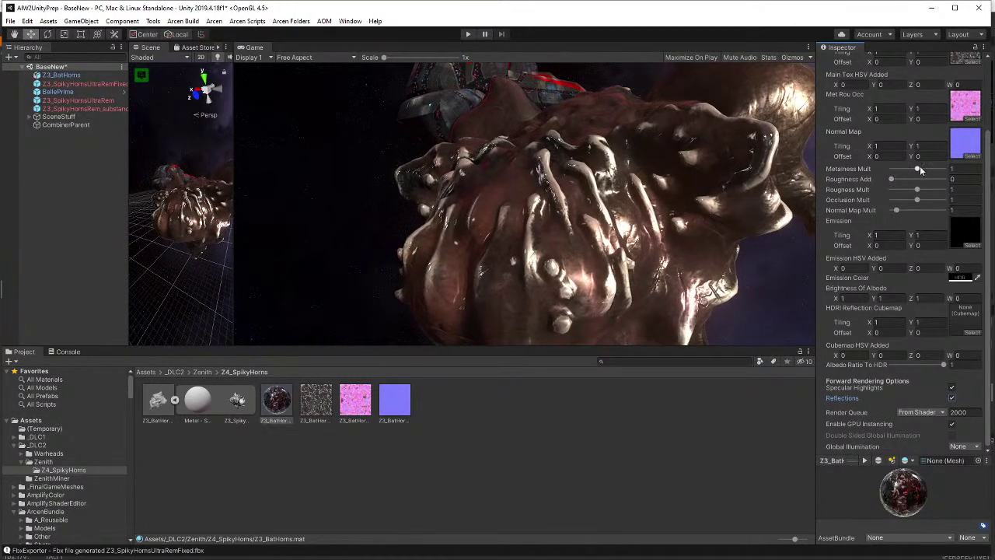
pyautogui.scroll(3, 898, 233)
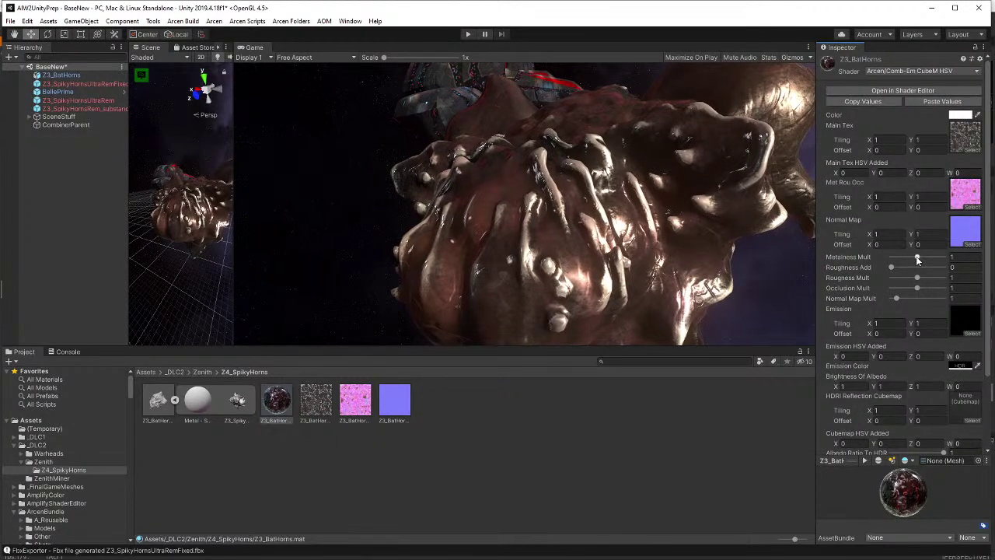
pyautogui.scroll(-3, 911, 294)
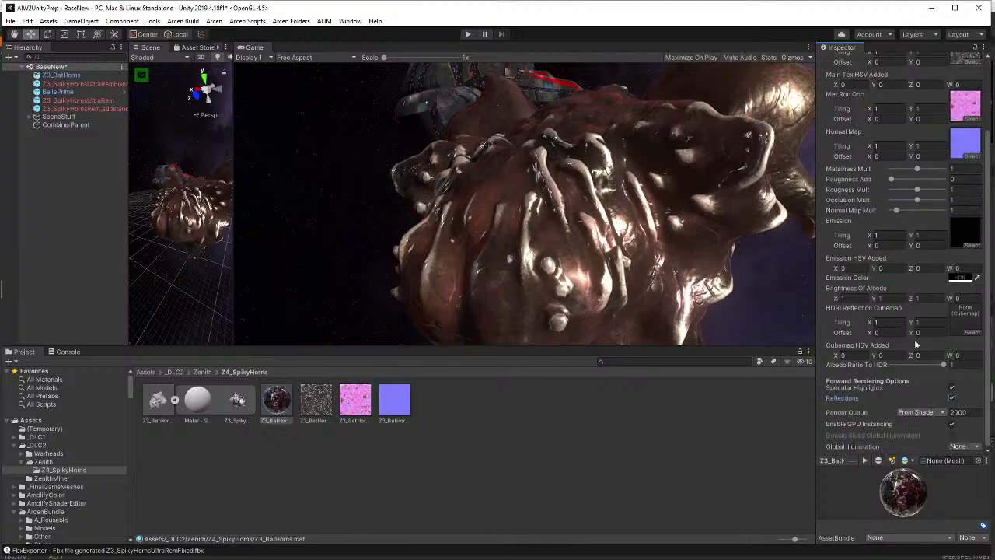
pyautogui.click(953, 388)
pyautogui.click(953, 388)
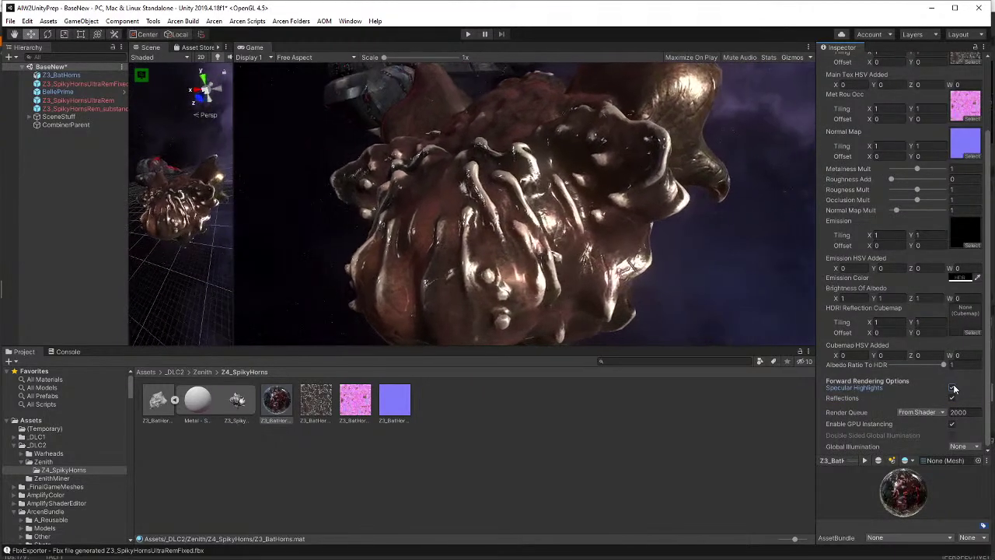
pyautogui.click(954, 388)
pyautogui.click(953, 388)
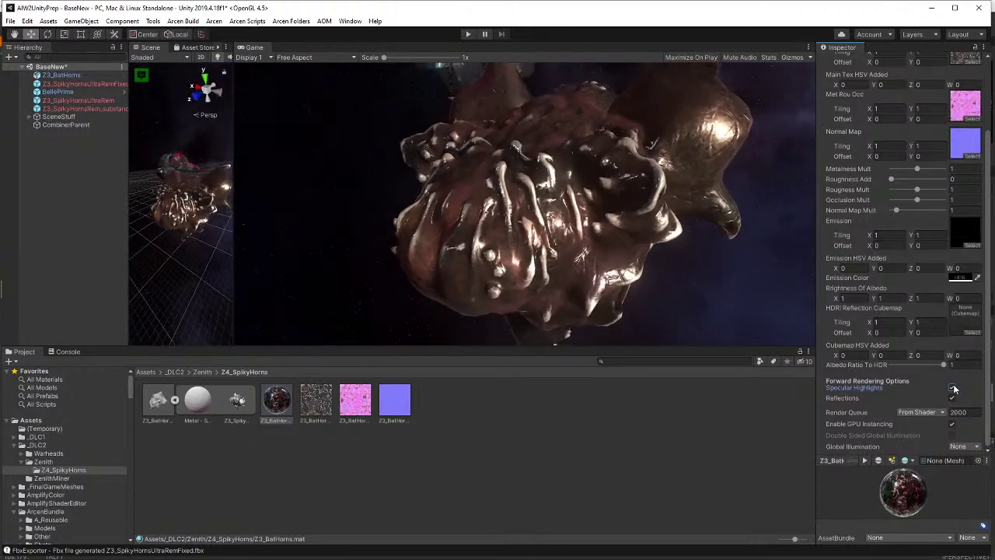
# - Set the Z3_BatHorns material's Metalness Mult to 0.86 and its Roughness Mult to 0.9
pyautogui.scroll(3, 902, 249)
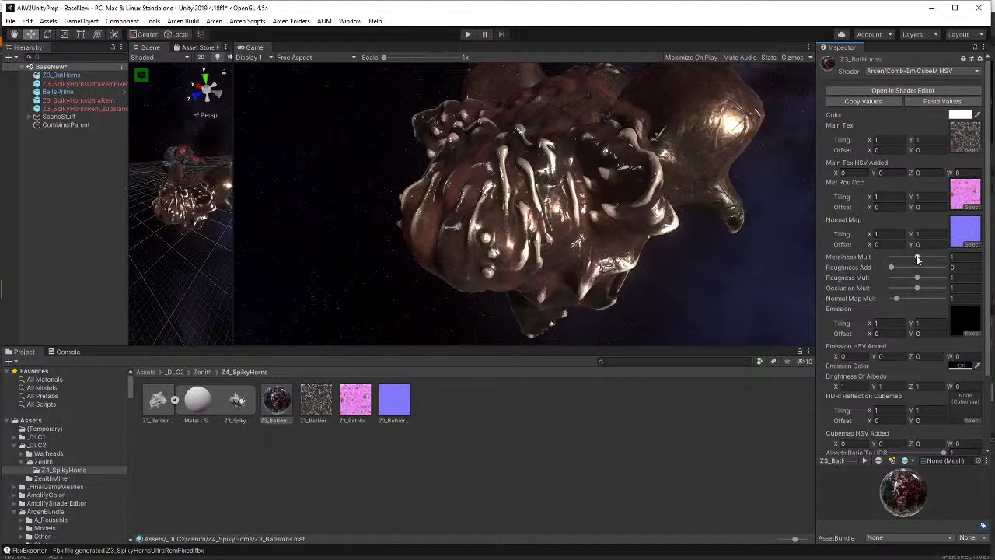
pyautogui.moveTo(918, 259); pyautogui.dragTo(915, 260)
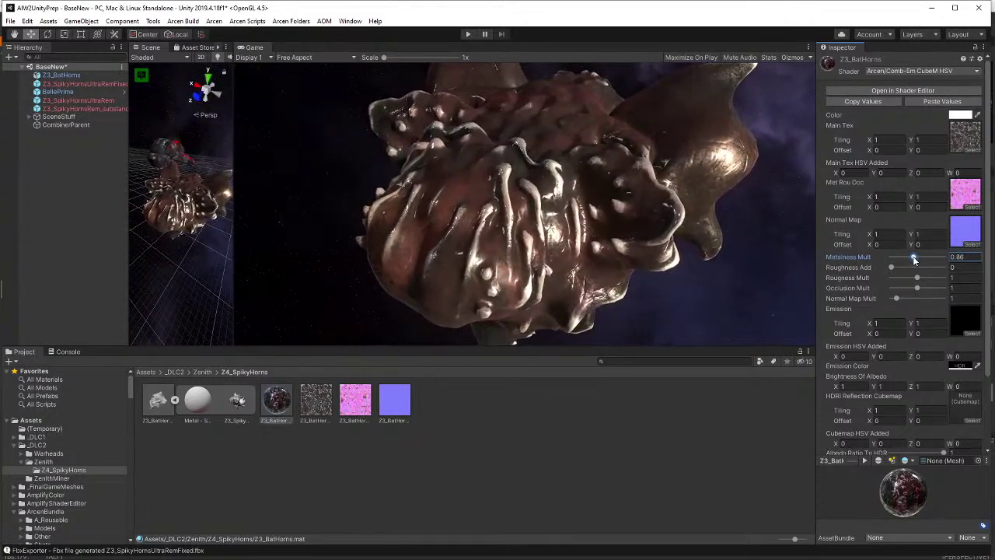
pyautogui.moveTo(920, 281); pyautogui.dragTo(899, 281)
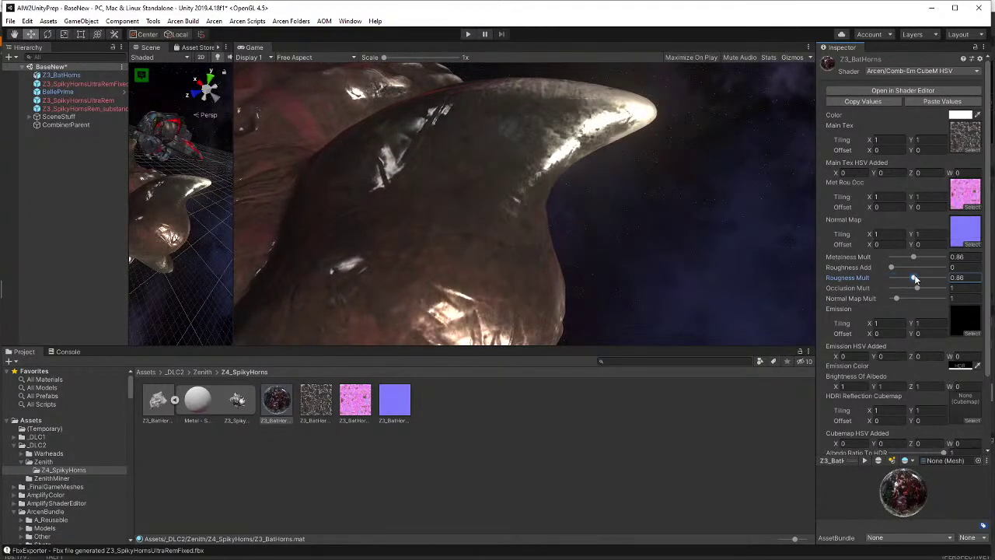
# - Compare the material with and without Specular Highlights, and disable both Reflections and Specular Highlights
pyautogui.scroll(-5, 902, 248)
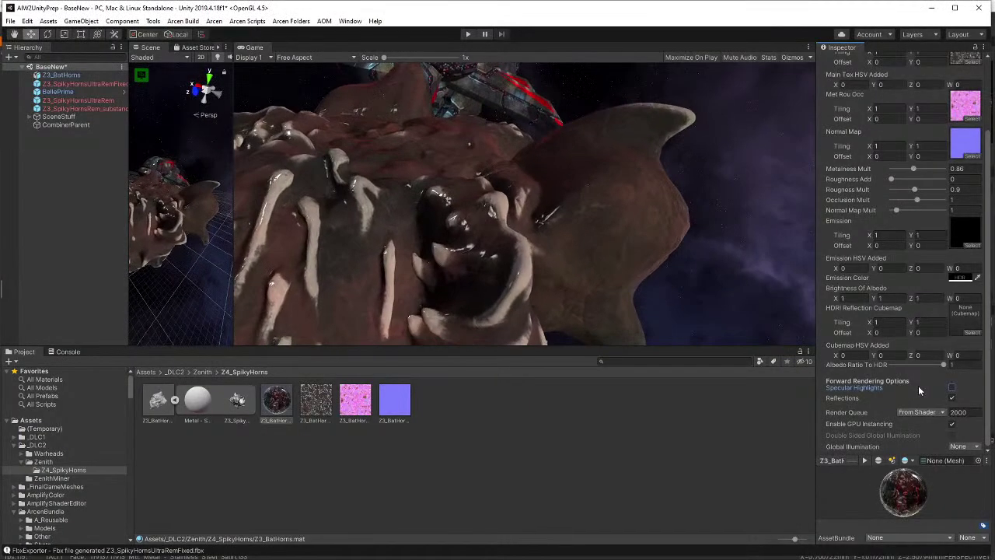
pyautogui.click(950, 387)
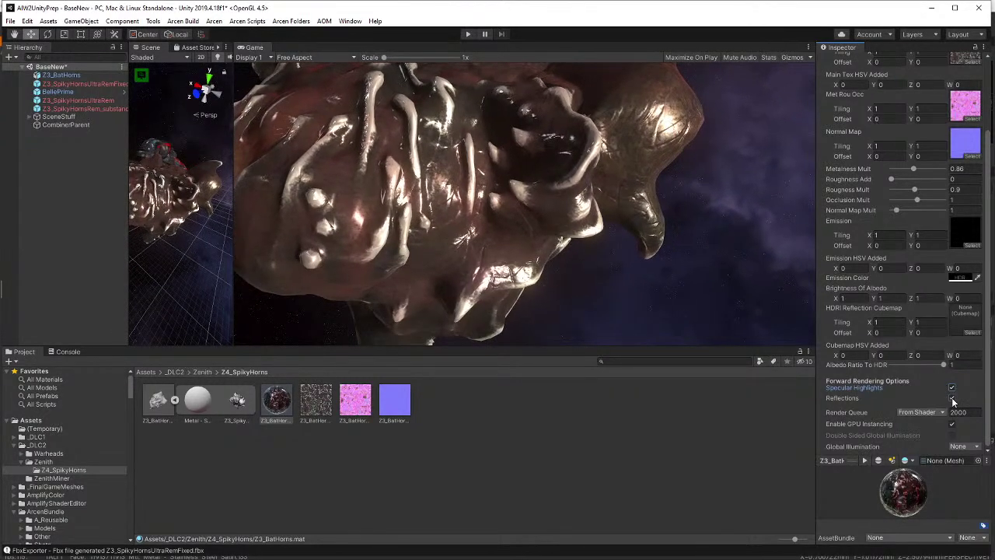
pyautogui.click(952, 399)
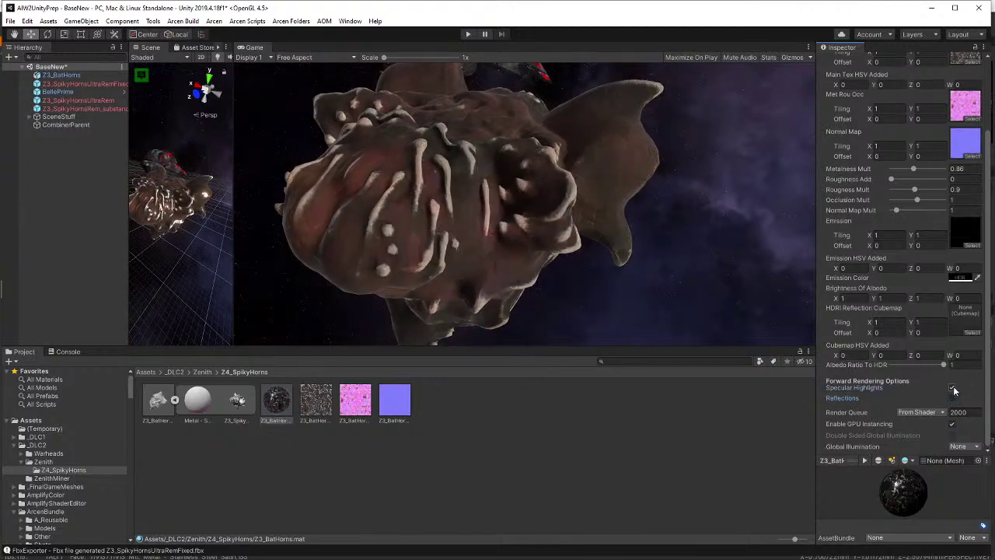
pyautogui.click(953, 387)
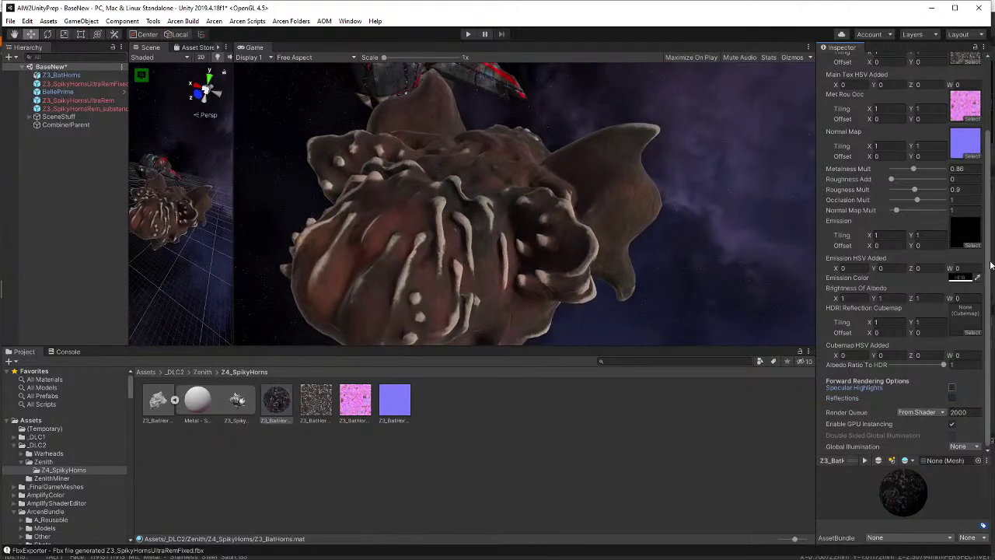
# - Set the material's Albedo Ratio To HDR to 0.861 and assign the blinds_2k cubemap as its HDRI Reflection Cubemap
pyautogui.moveTo(944, 365); pyautogui.dragTo(938, 365)
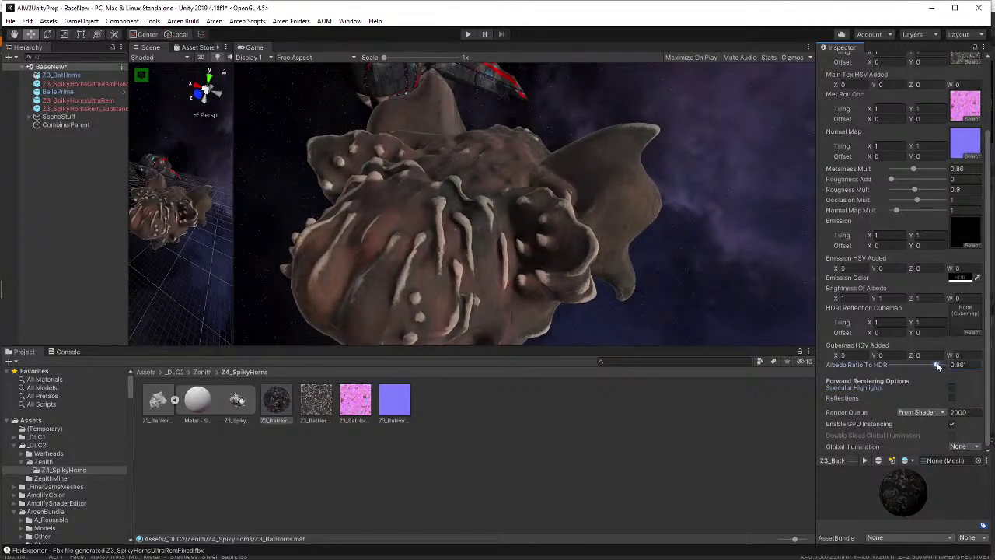
pyautogui.click(973, 334)
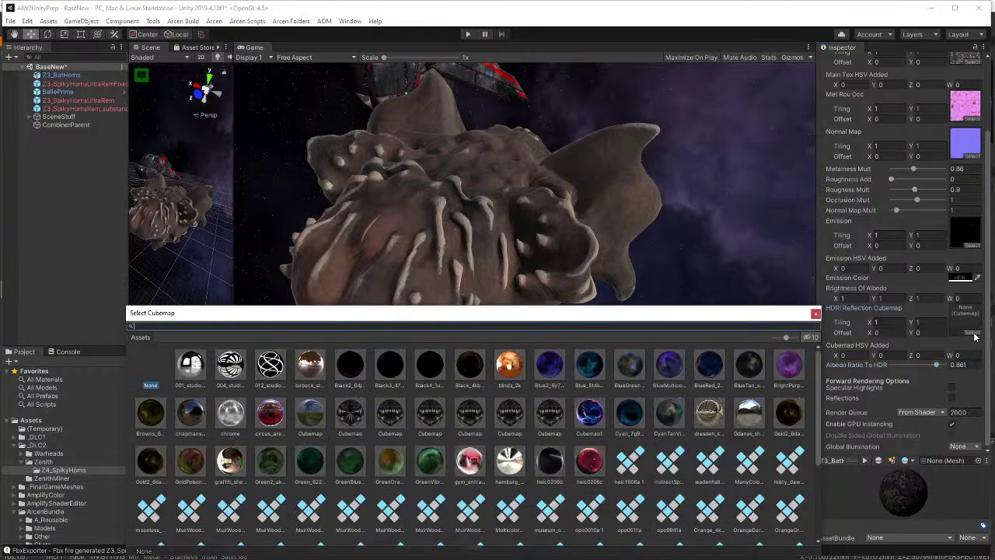
pyautogui.click(510, 365)
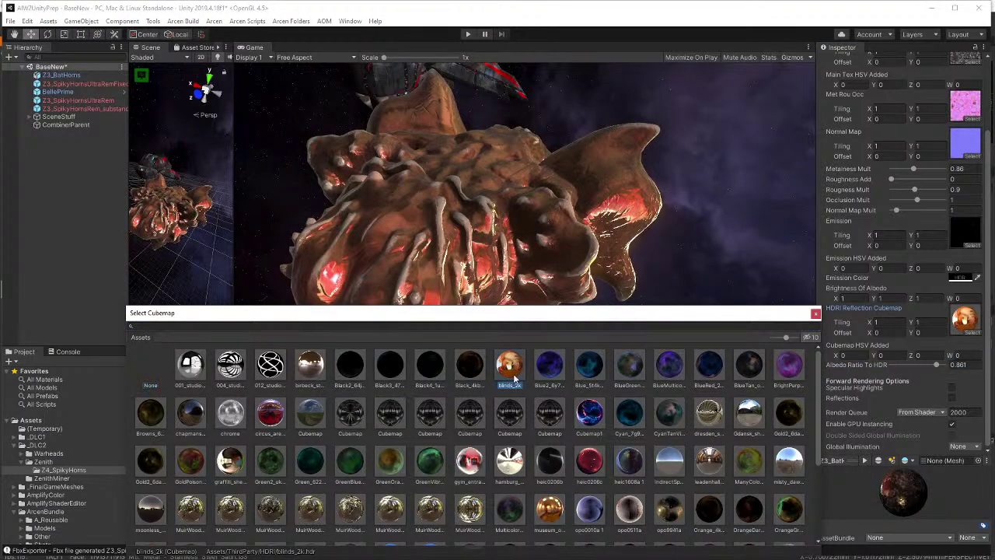
pyautogui.doubleClick(514, 378)
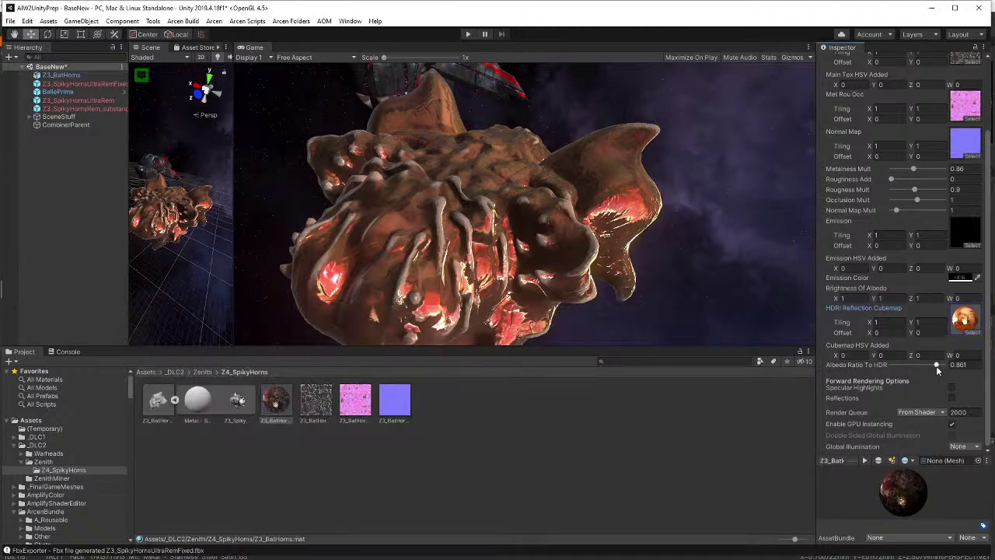
# - Assign the chrome cubemap as the material's HDRI Reflection Cubemap and set Albedo Ratio To HDR to 0.732
pyautogui.moveTo(939, 370); pyautogui.dragTo(944, 368)
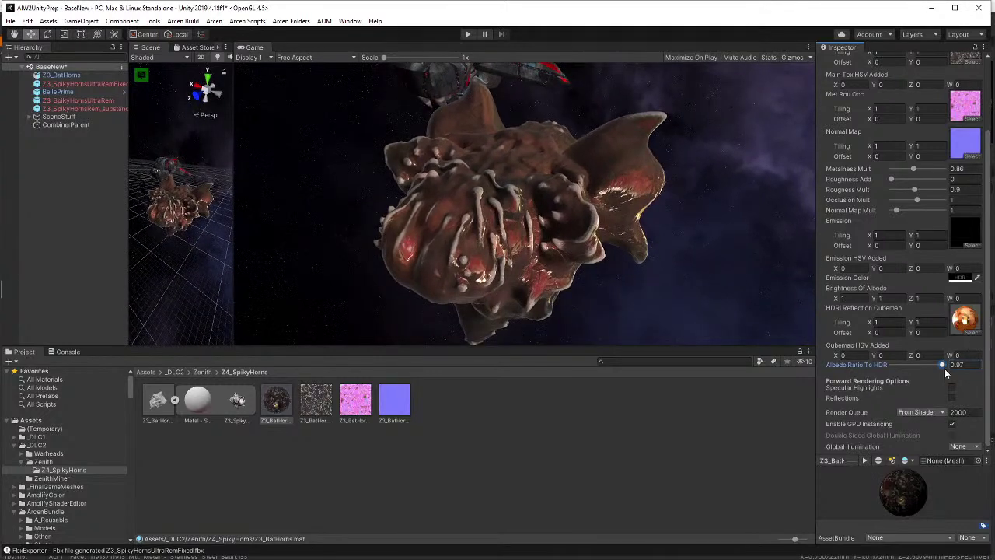
pyautogui.moveTo(942, 366)
pyautogui.mouseDown()
pyautogui.moveTo(966, 369)
pyautogui.moveTo(941, 368)
pyautogui.mouseUp()
pyautogui.click(972, 332)
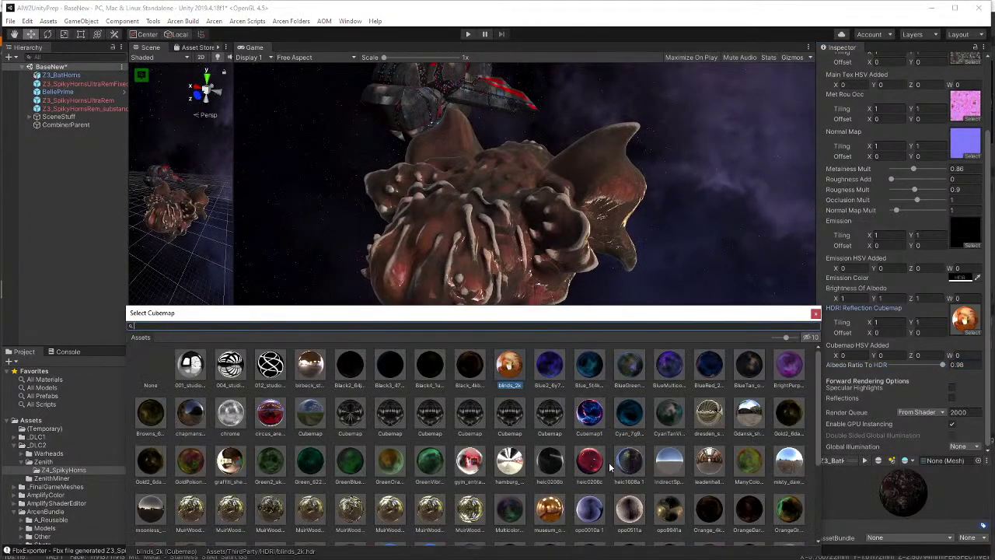
pyautogui.doubleClick(224, 413)
pyautogui.moveTo(942, 365); pyautogui.dragTo(932, 362)
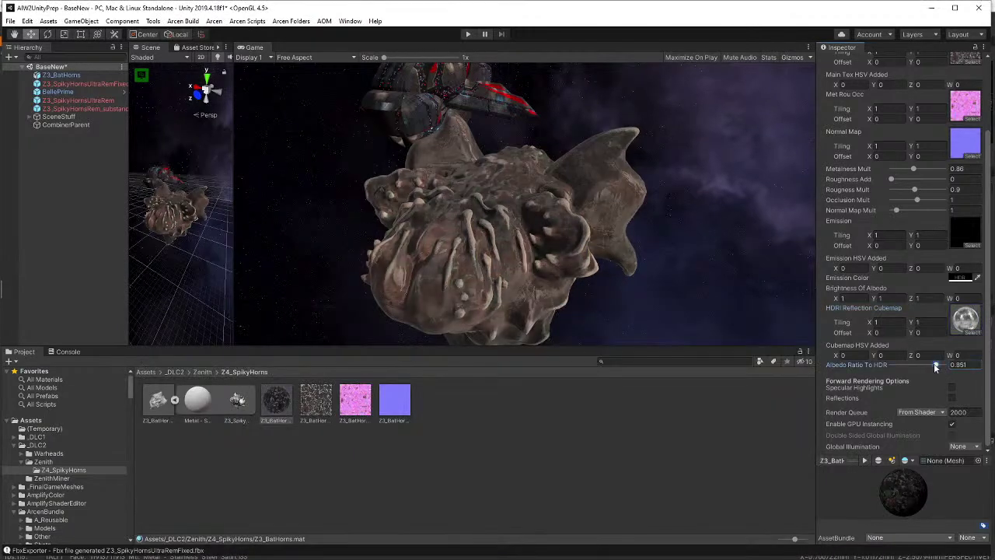
# - Try the Reflection Map cubemap as the HDRI Reflection Cubemap, and assign the moonless cubemap in its place
pyautogui.click(970, 334)
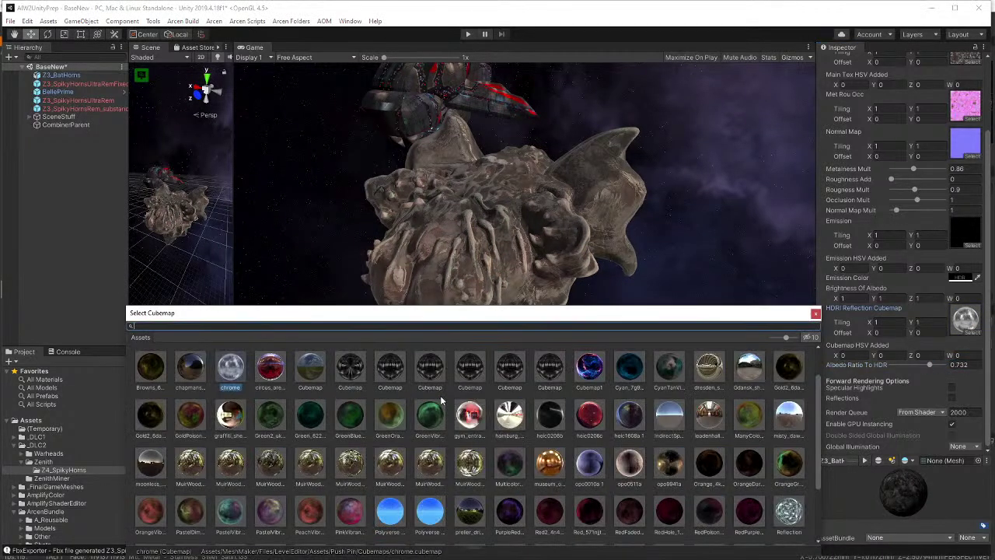
pyautogui.scroll(-3, 659, 464)
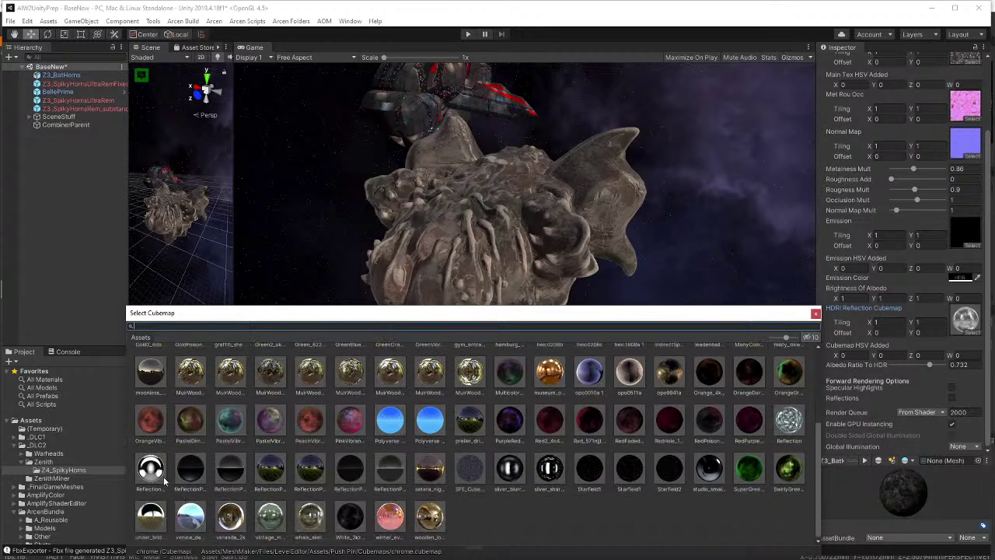
pyautogui.doubleClick(153, 468)
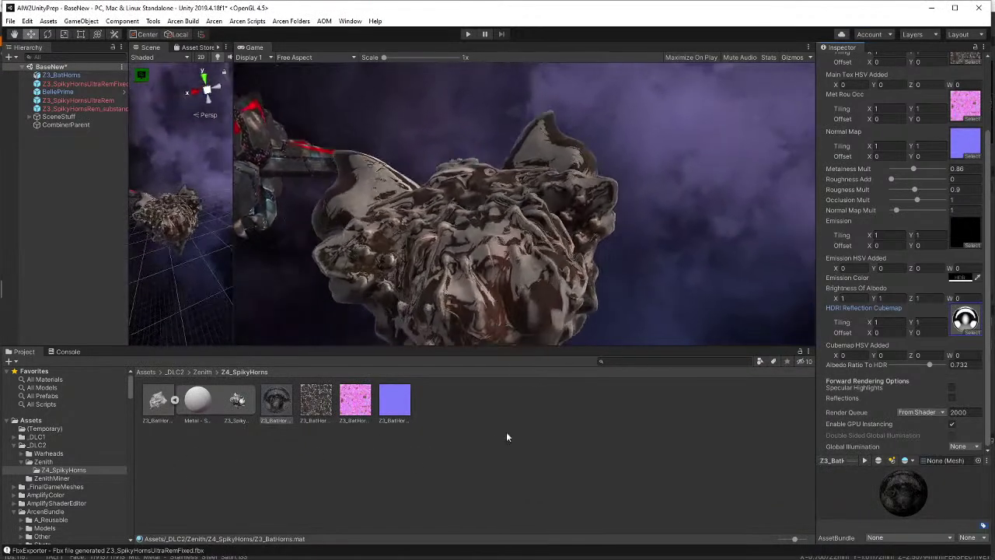
pyautogui.click(972, 332)
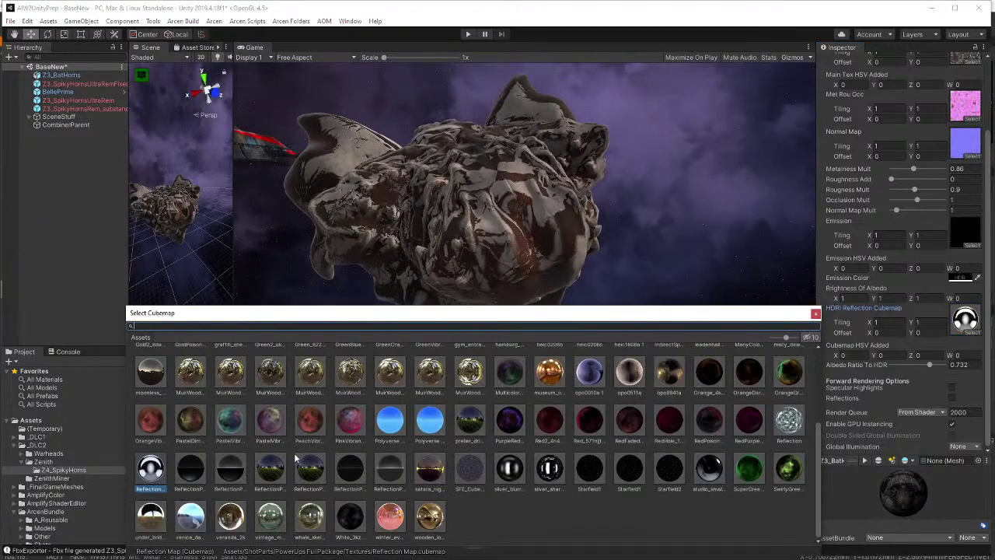
pyautogui.scroll(2, 291, 453)
pyautogui.doubleClick(144, 442)
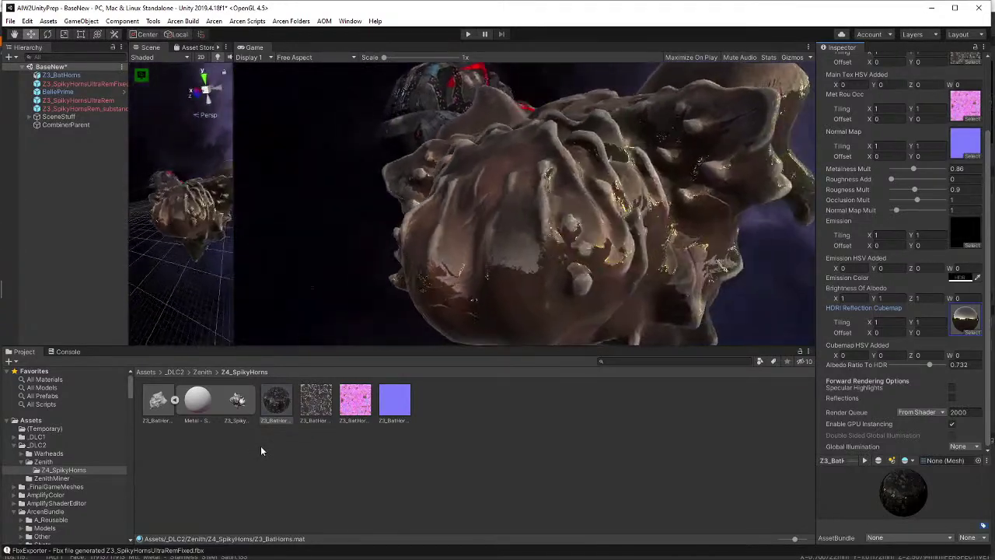
# - Compare the material with and without Reflections, and enable both Reflections and Specular Highlights
pyautogui.click(953, 398)
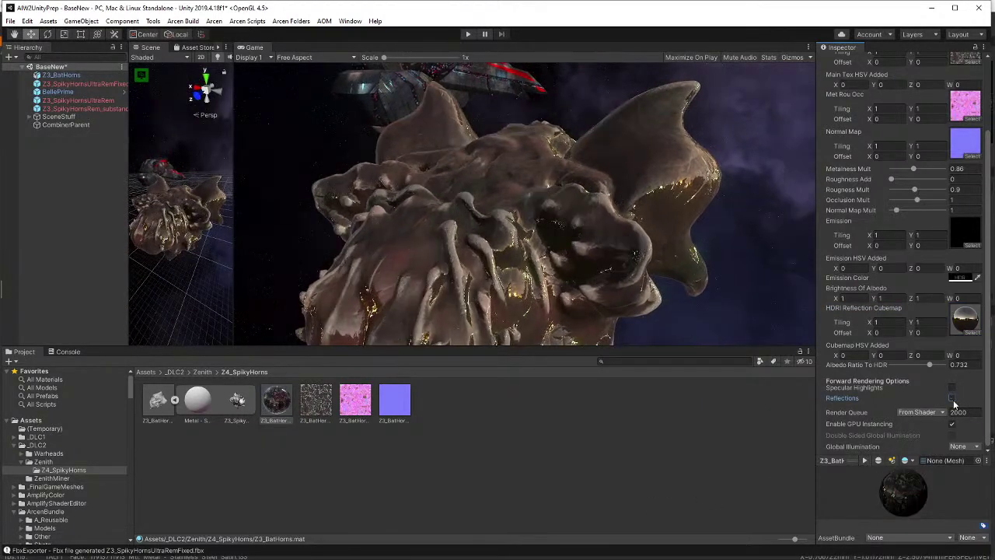
pyautogui.click(952, 398)
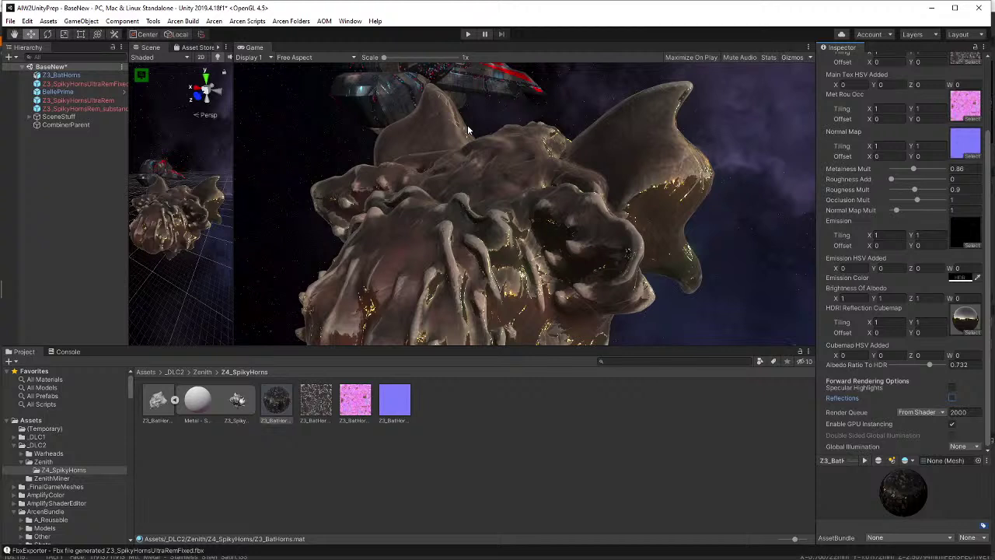
pyautogui.click(952, 398)
pyautogui.click(953, 388)
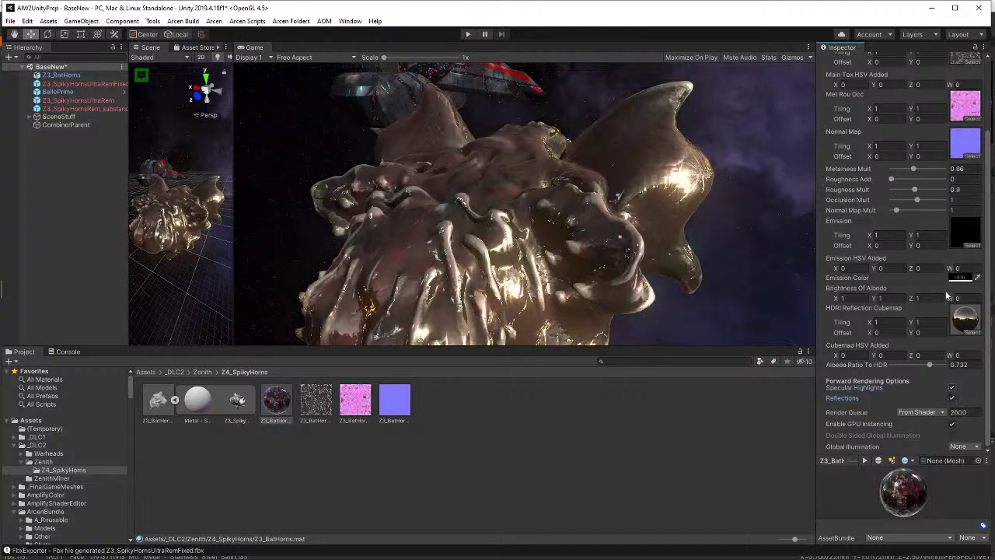
# - Try the Arcen/Comb-Em HSV shader on the Z3_BatHorns material
pyautogui.scroll(3, 936, 182)
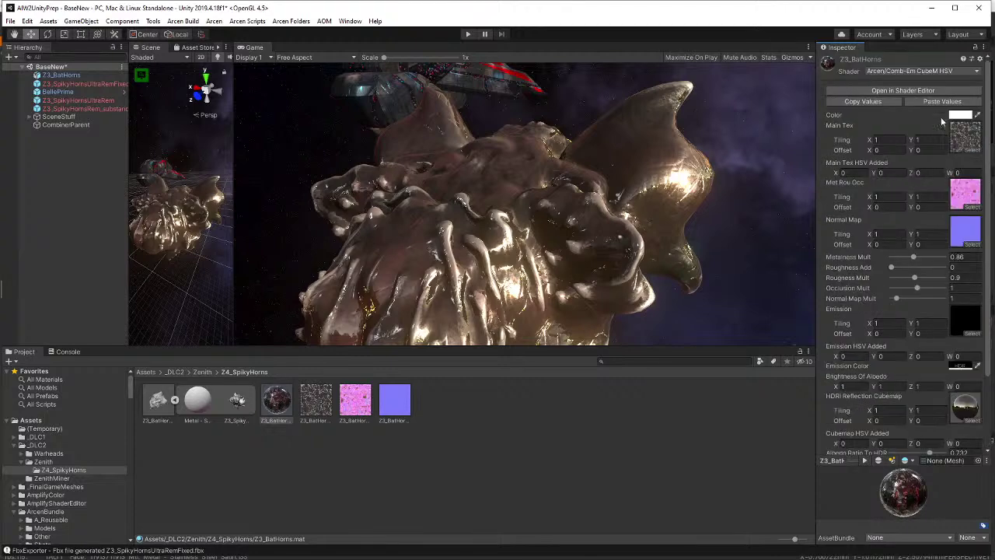
pyautogui.click(918, 71)
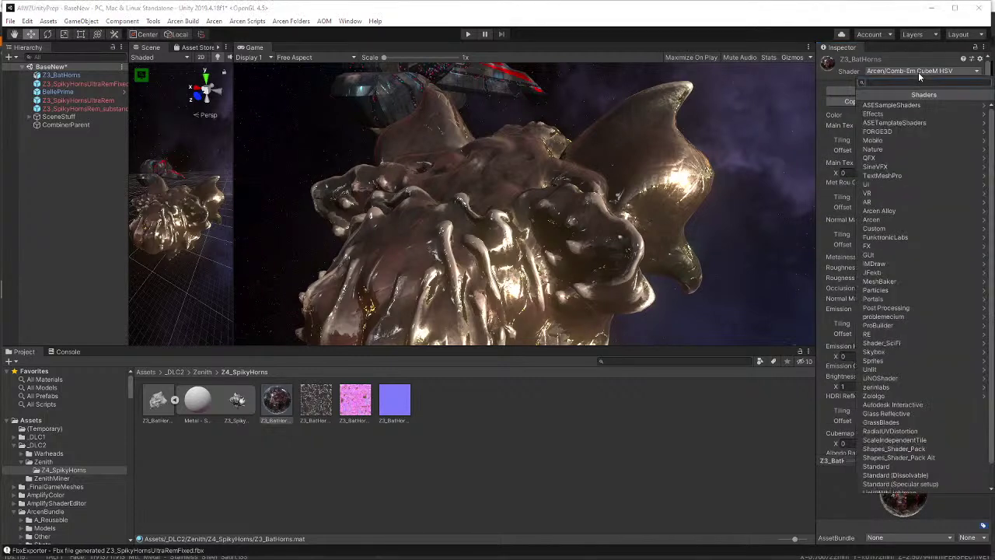
pyautogui.click(923, 221)
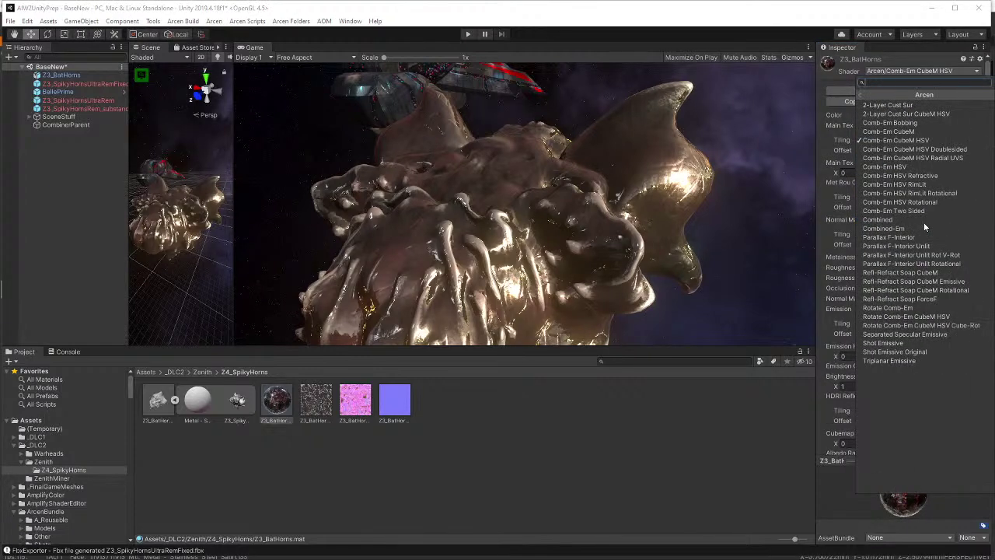
pyautogui.click(932, 167)
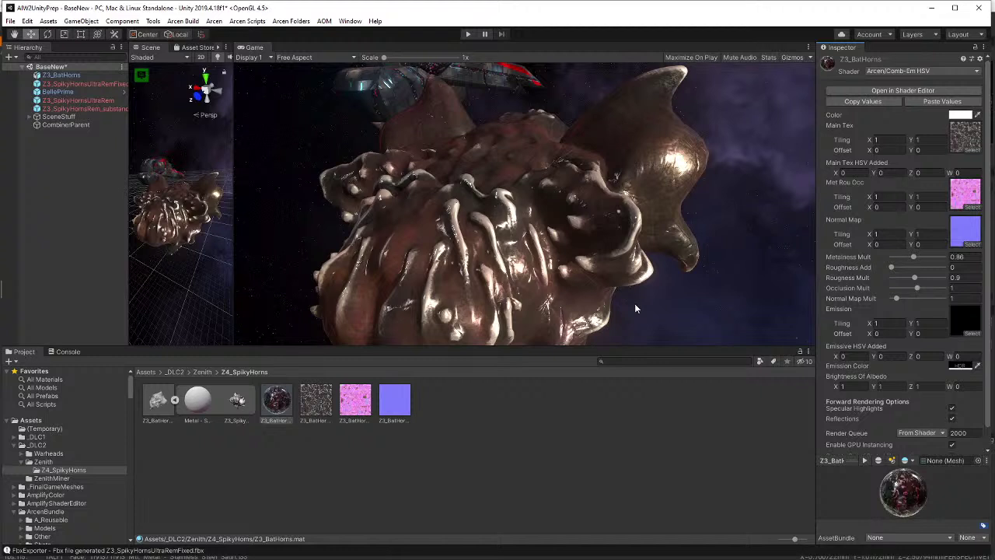
# - Change the material's shader to Arcen/Comb-Em HSV RimLit and disable Reflections, keeping Specular Highlights enabled
pyautogui.click(916, 73)
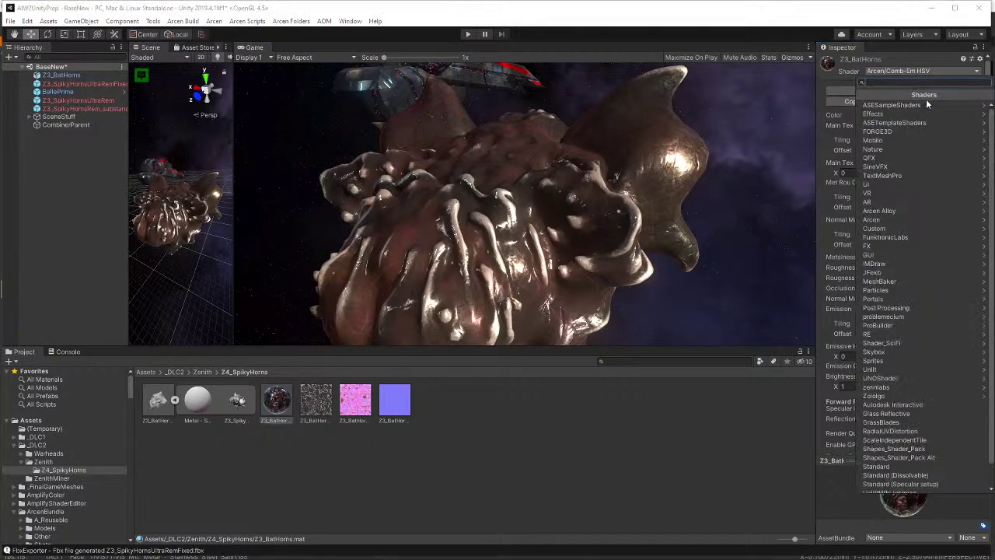
pyautogui.click(904, 220)
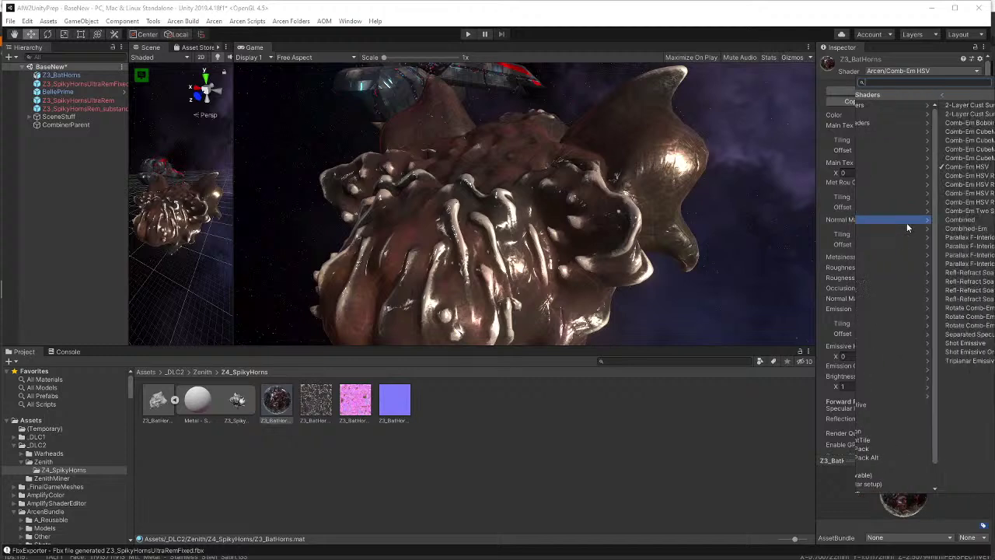
pyautogui.click(947, 185)
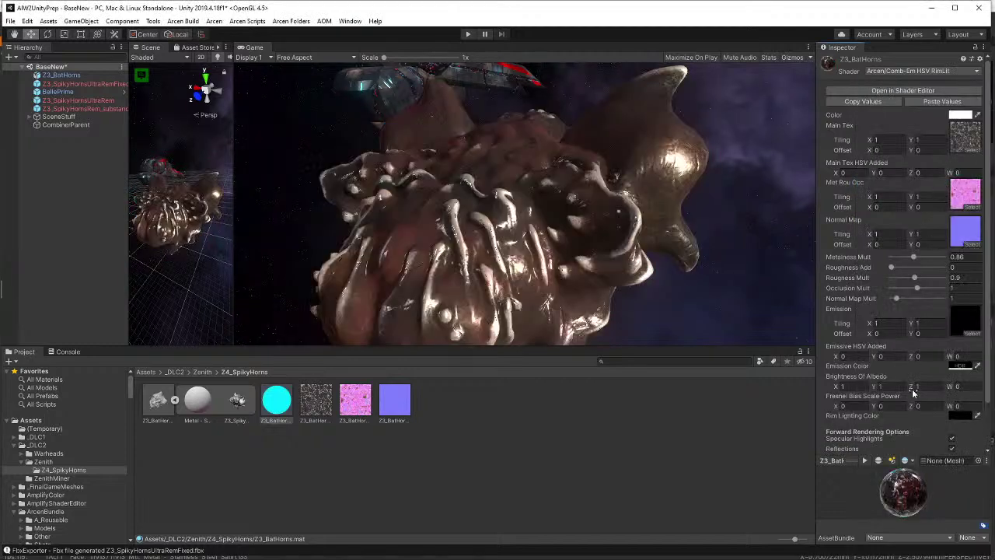
pyautogui.click(952, 439)
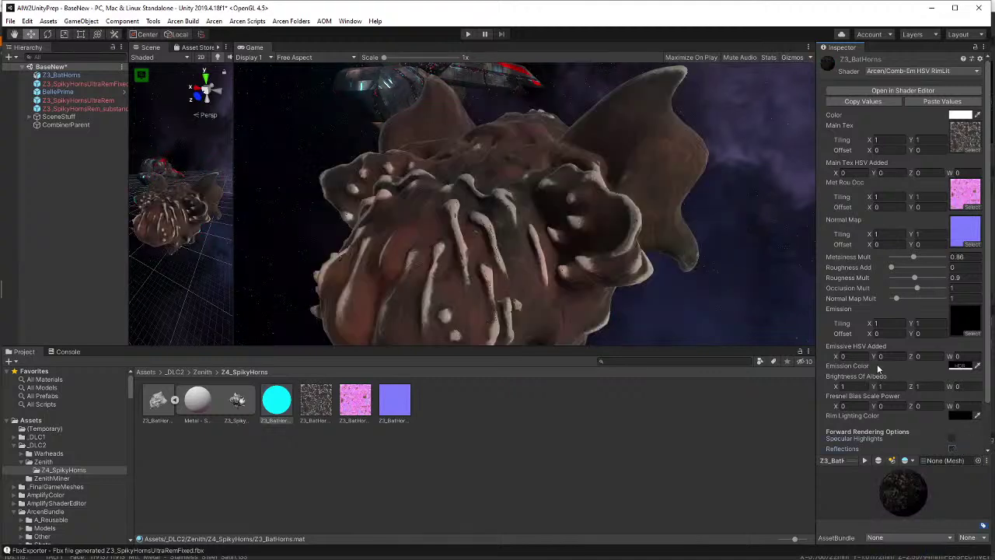
pyautogui.click(953, 439)
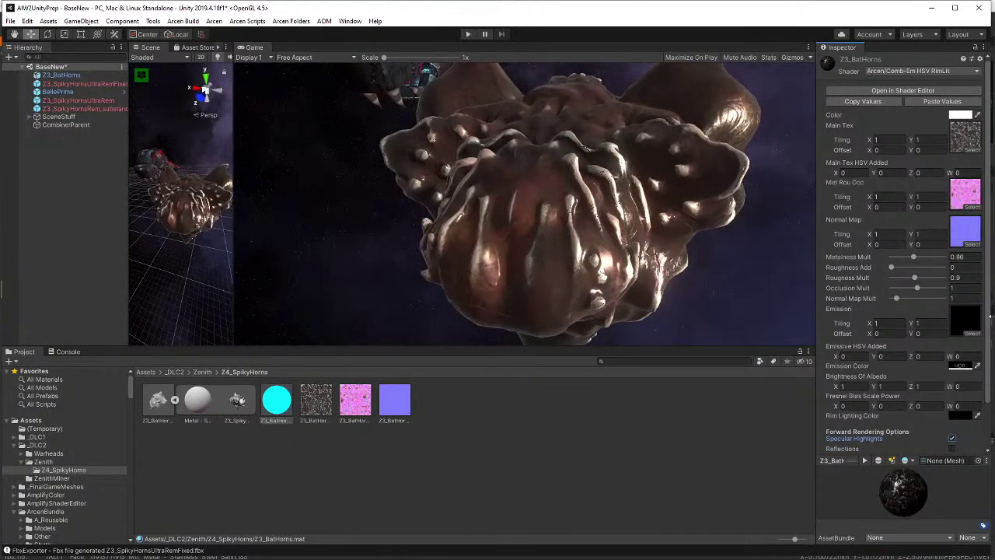
# - Set both the Metalness Mult and the Roughness Mult of the Z3_BatHorns material to 1
pyautogui.write('1')
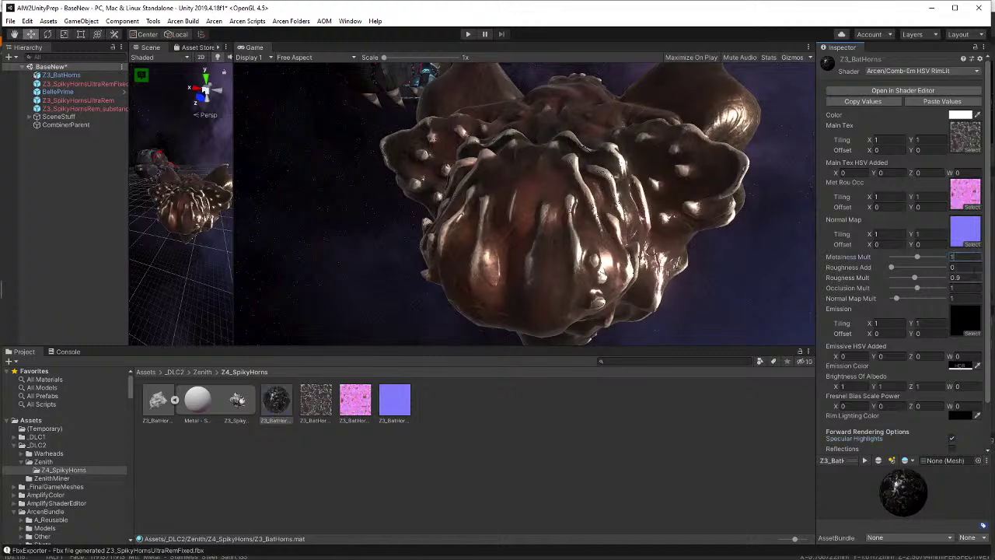
pyautogui.write('1')
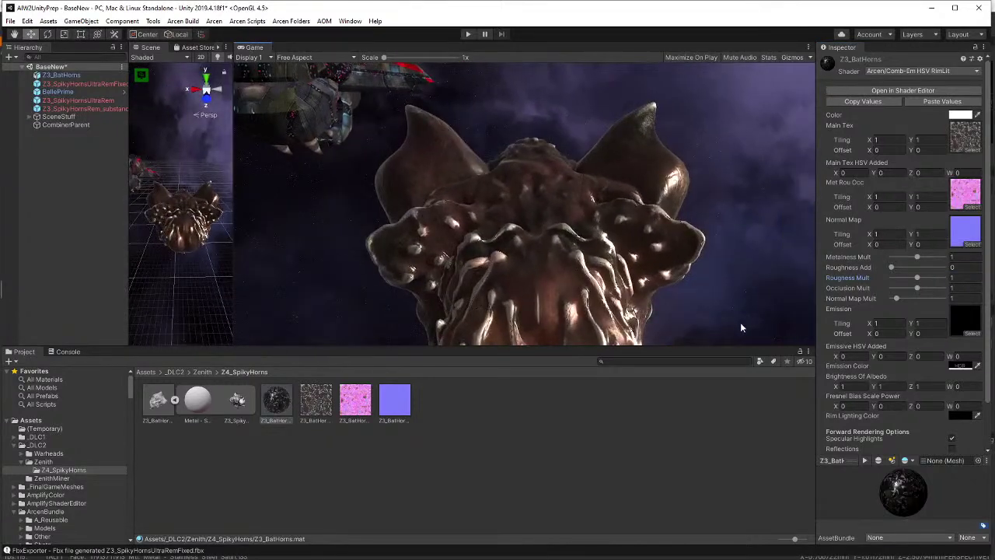
pyautogui.hotkey('alt', 'Tab')
pyautogui.hotkey('alt', 'Tab')
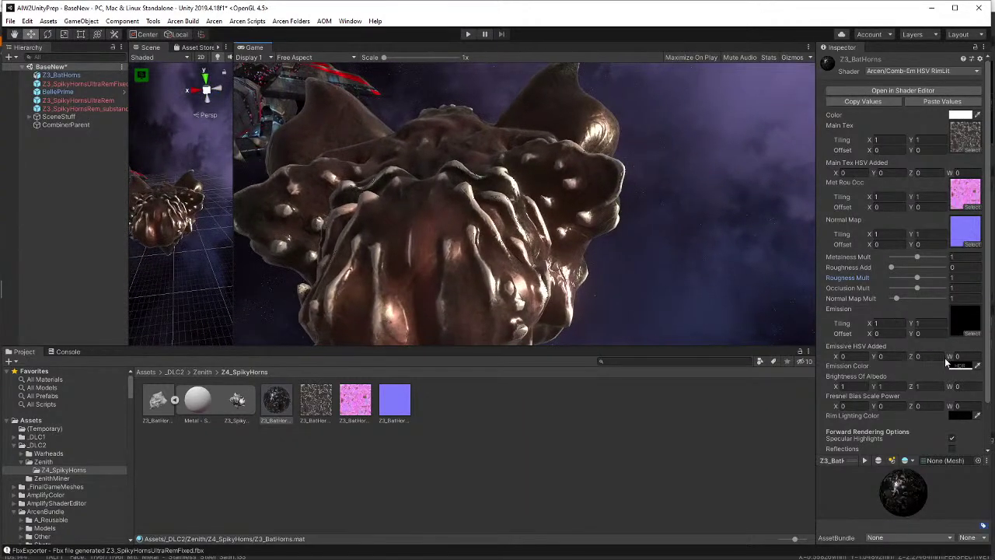
# - Set the material's Rim Lighting Color to the orange B75200
pyautogui.scroll(-3, 906, 359)
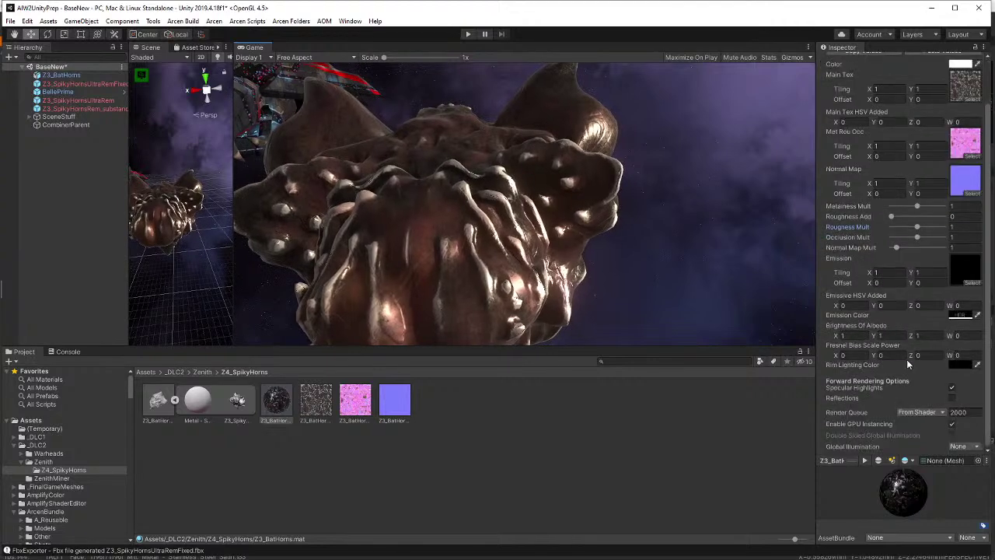
pyautogui.click(956, 366)
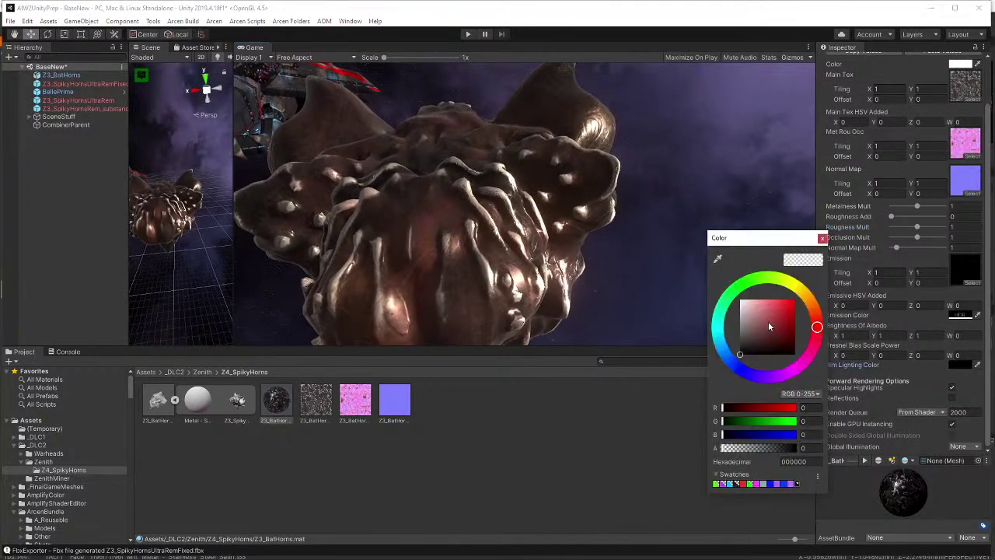
pyautogui.moveTo(768, 319); pyautogui.dragTo(807, 319)
pyautogui.click(815, 309)
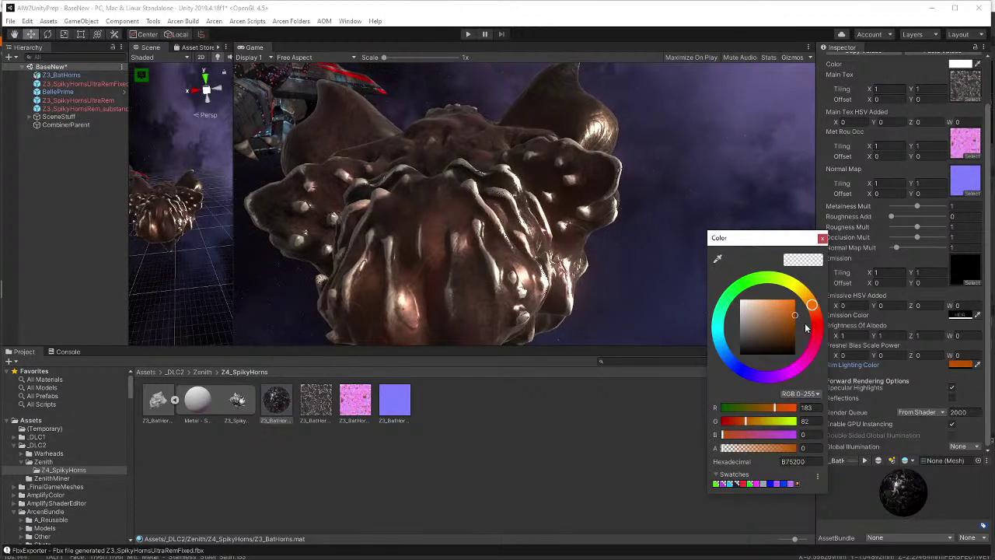
pyautogui.click(869, 367)
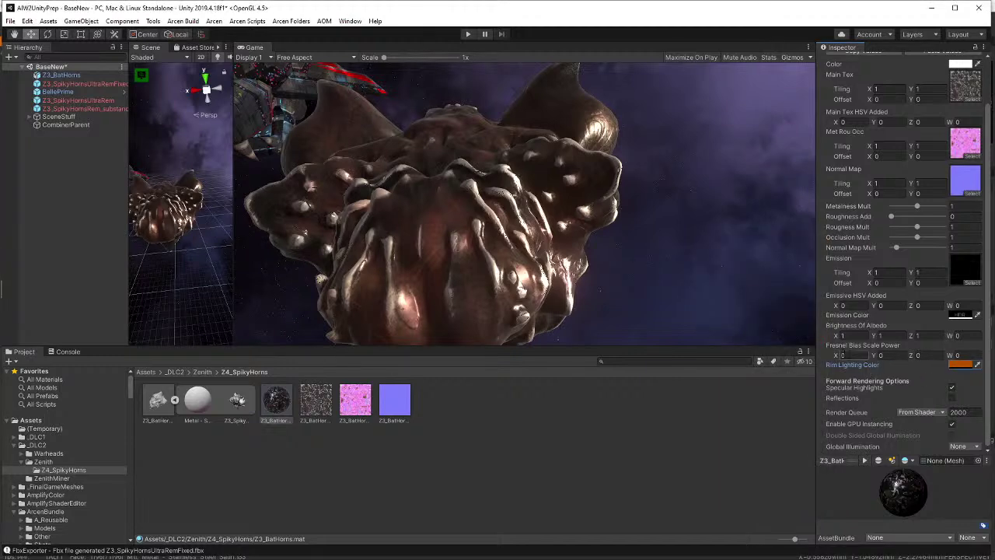
# - Set the material's Fresnel Bias Scale Power to X 0.05, Y 0.54 and Z 1.81
pyautogui.moveTo(838, 357); pyautogui.dragTo(890, 356)
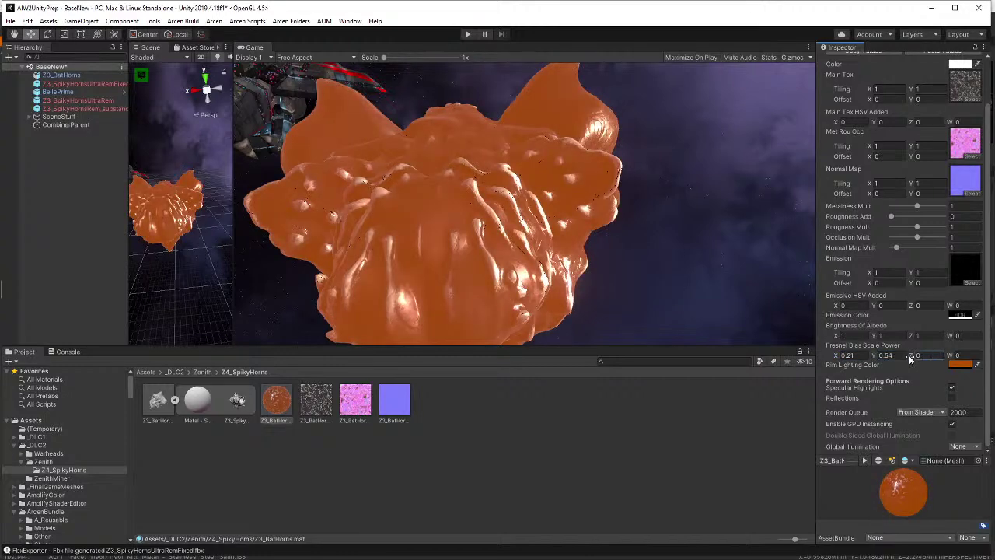
pyautogui.write('8.1')
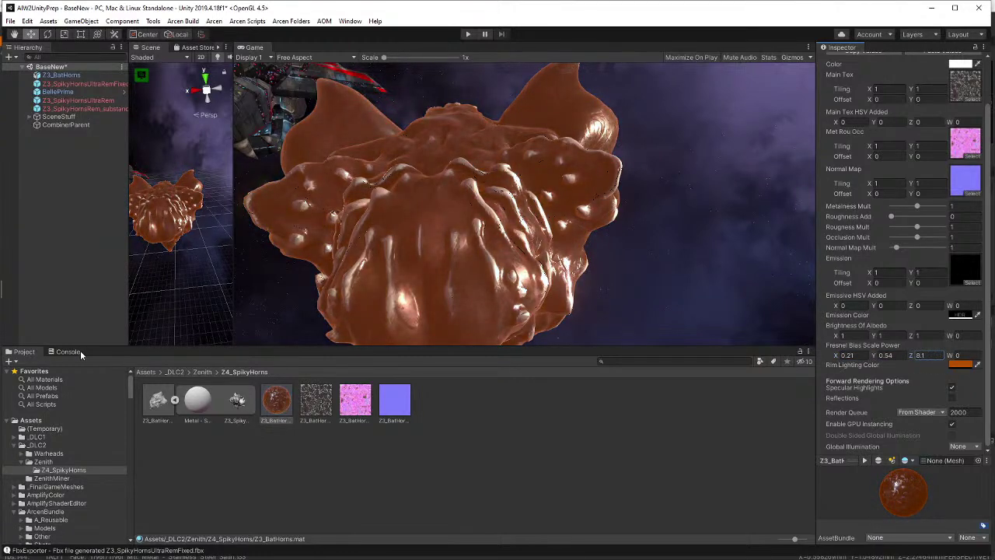
pyautogui.moveTo(962, 346); pyautogui.dragTo(942, 346)
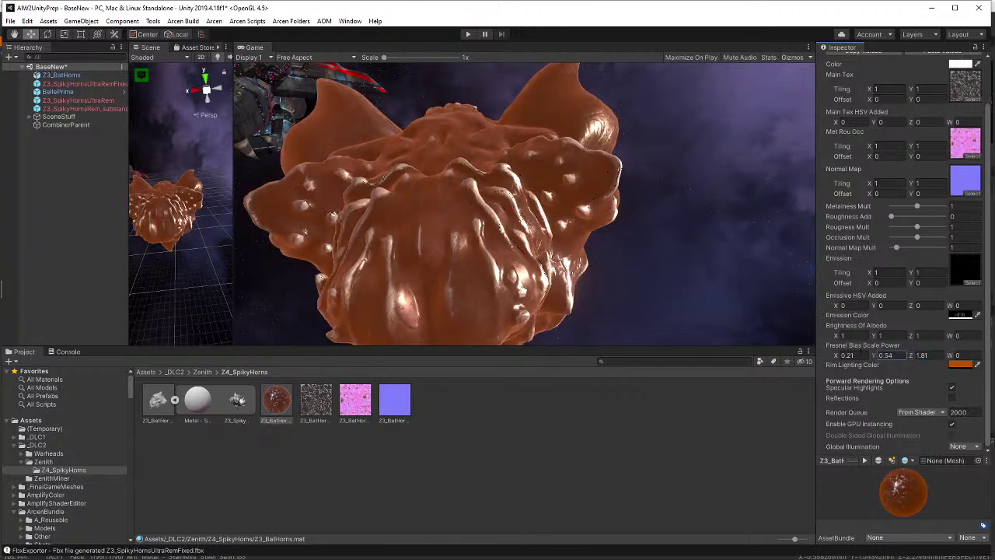
pyautogui.moveTo(836, 358); pyautogui.dragTo(827, 359)
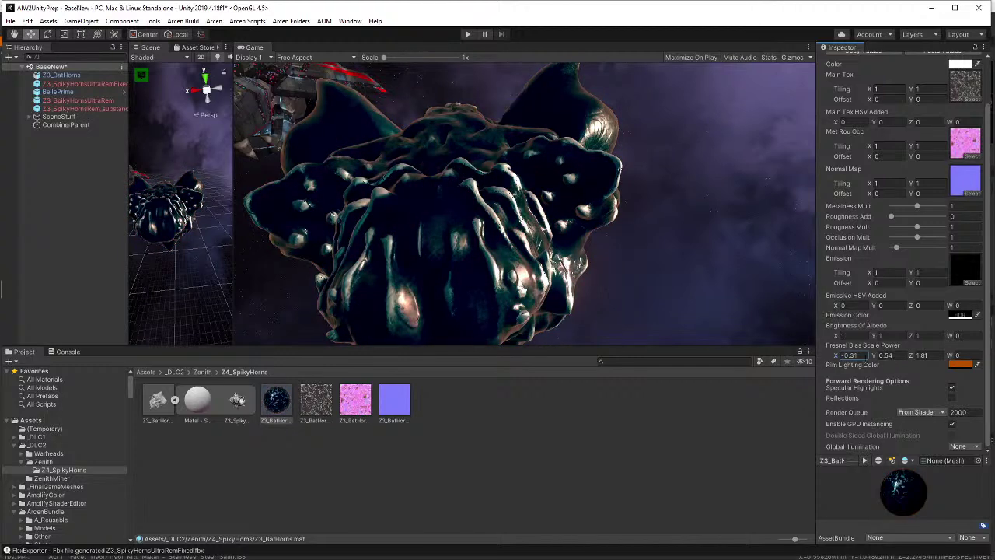
pyautogui.moveTo(840, 358)
pyautogui.mouseDown()
pyautogui.moveTo(858, 364)
pyautogui.moveTo(848, 364)
pyautogui.mouseUp()
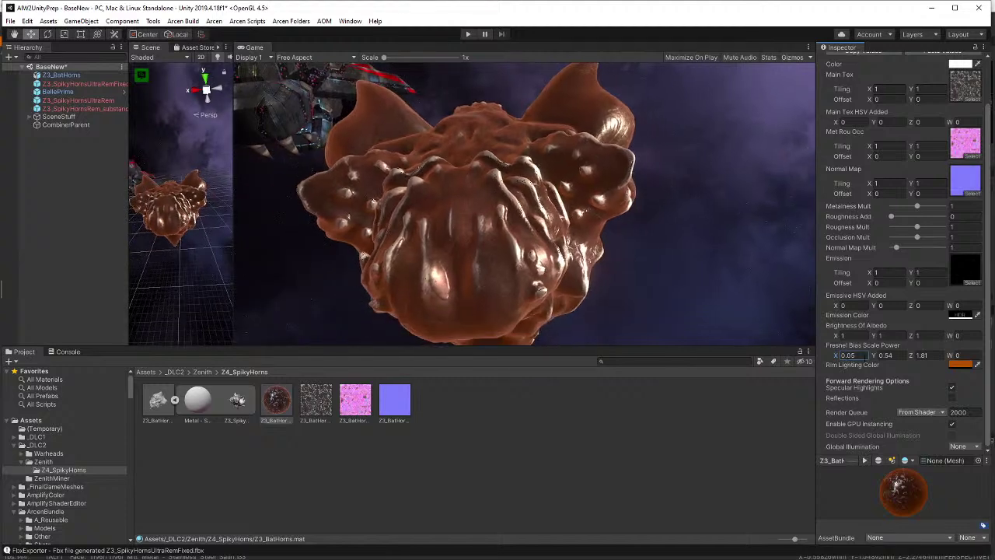
# - Change the Fresnel Bias Scale Power's Y value to 0.03 and its Z value to 0
pyautogui.moveTo(869, 356); pyautogui.dragTo(857, 358)
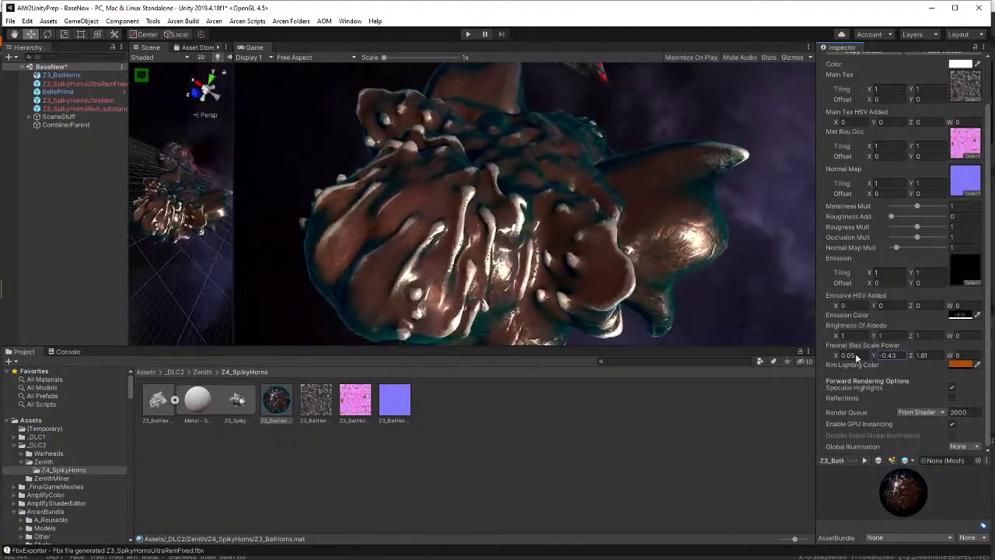
pyautogui.moveTo(856, 357)
pyautogui.mouseDown()
pyautogui.moveTo(952, 356)
pyautogui.moveTo(856, 356)
pyautogui.moveTo(866, 357)
pyautogui.mouseUp()
pyautogui.moveTo(879, 359); pyautogui.dragTo(936, 362)
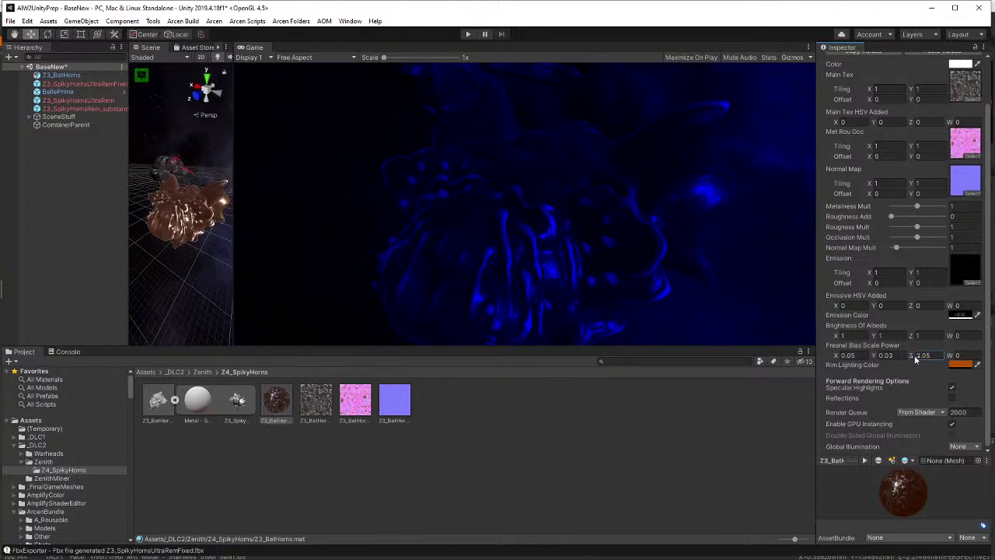
pyautogui.click(931, 355)
pyautogui.write('0')
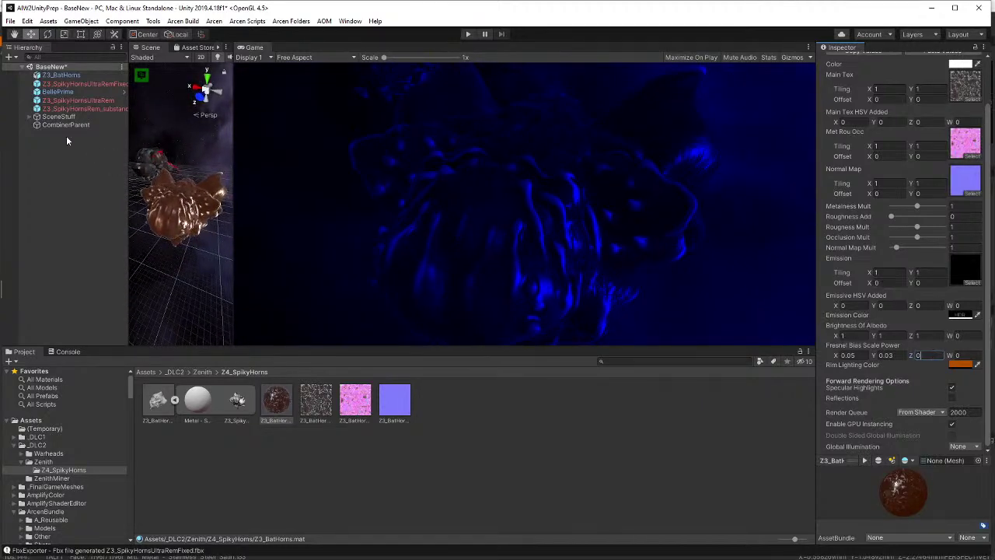
# - Deactivate the Z3_BatHorns object and activate it again
pyautogui.click(60, 76)
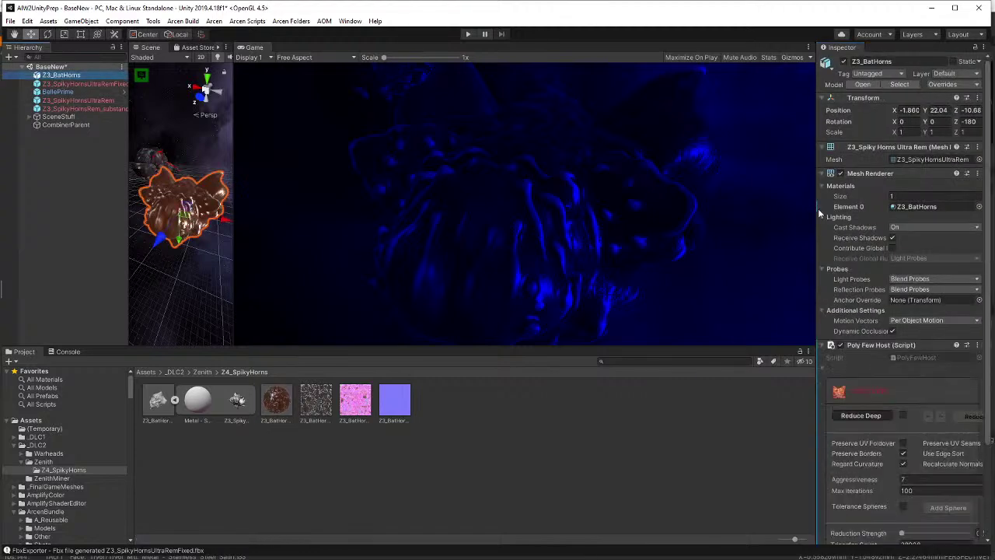
pyautogui.click(844, 62)
pyautogui.click(844, 61)
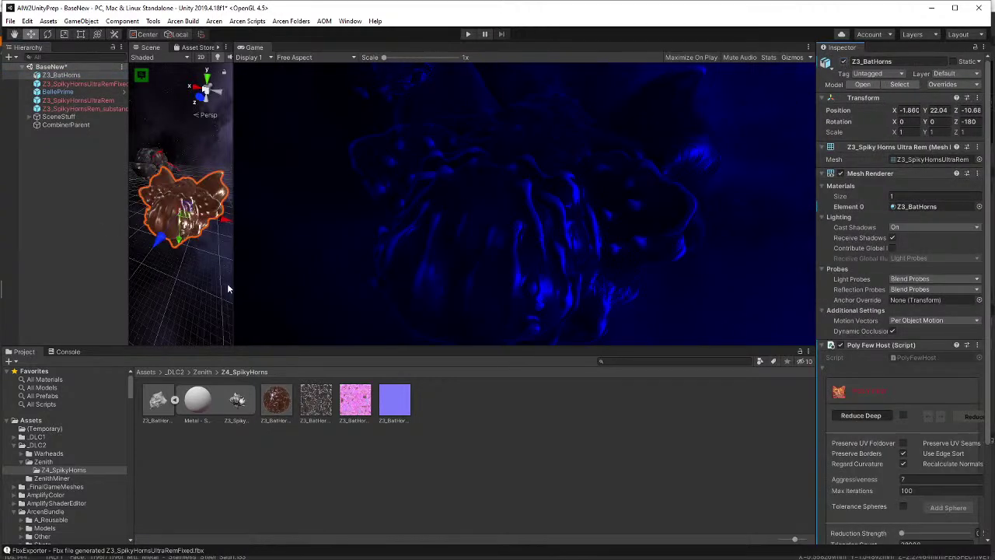
# - Toggle the Z3_BatHorns material's Specular Highlights off and on, and set its Fresnel Bias Scale Power to Y 0.22 and Z 0.44
pyautogui.click(276, 399)
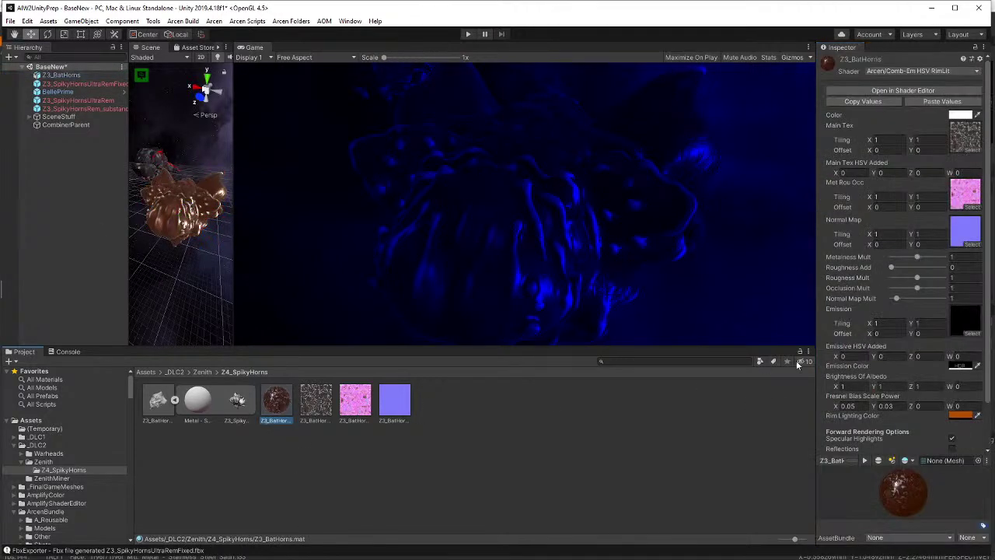
pyautogui.scroll(-3, 949, 362)
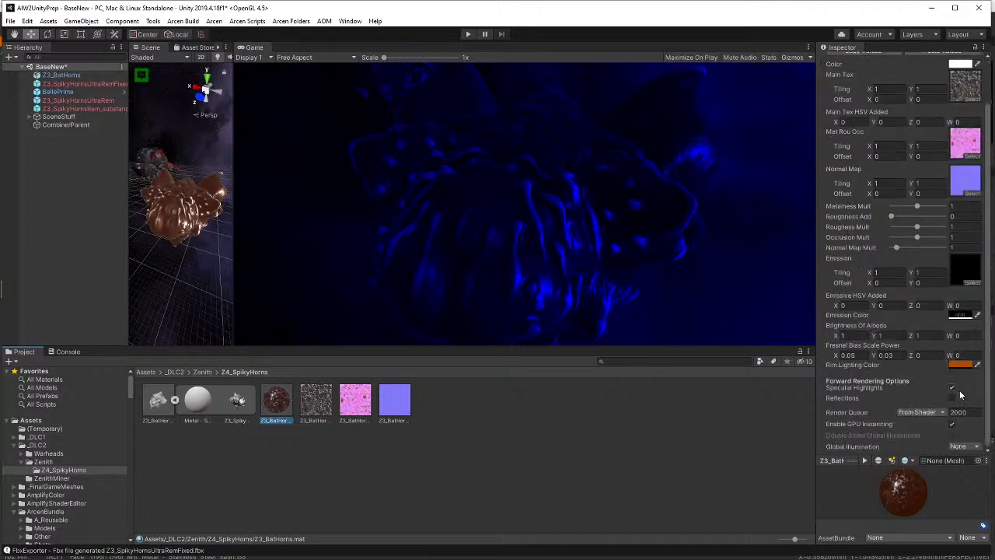
pyautogui.click(953, 389)
pyautogui.click(953, 390)
pyautogui.moveTo(912, 362); pyautogui.dragTo(878, 355)
pyautogui.moveTo(176, 226)
pyautogui.mouseDown(button='right')
pyautogui.moveTo(196, 247)
pyautogui.moveTo(183, 226)
pyautogui.mouseUp(button='right')
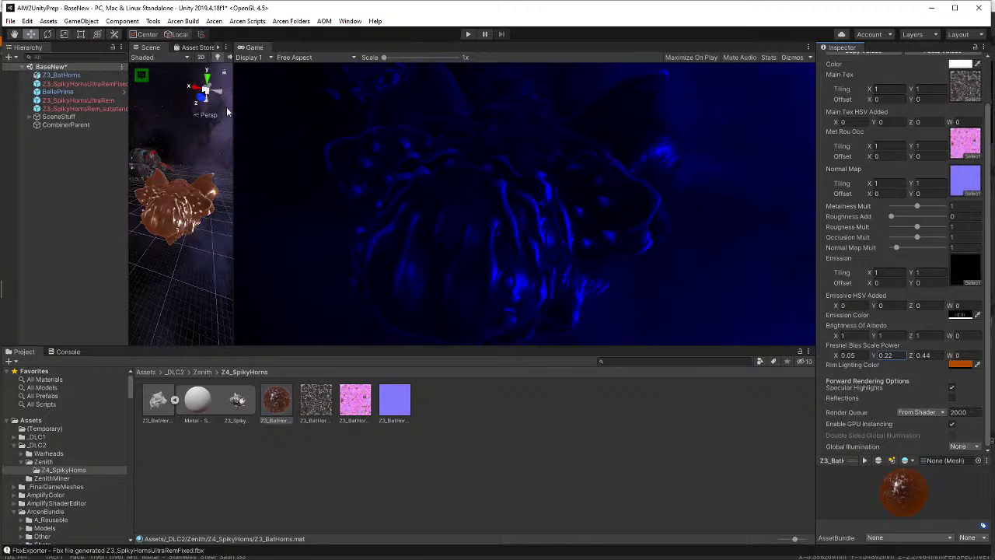
# - Run the scene briefly in play mode and stop it to refresh the Game view's rendering
pyautogui.rightClick(253, 48)
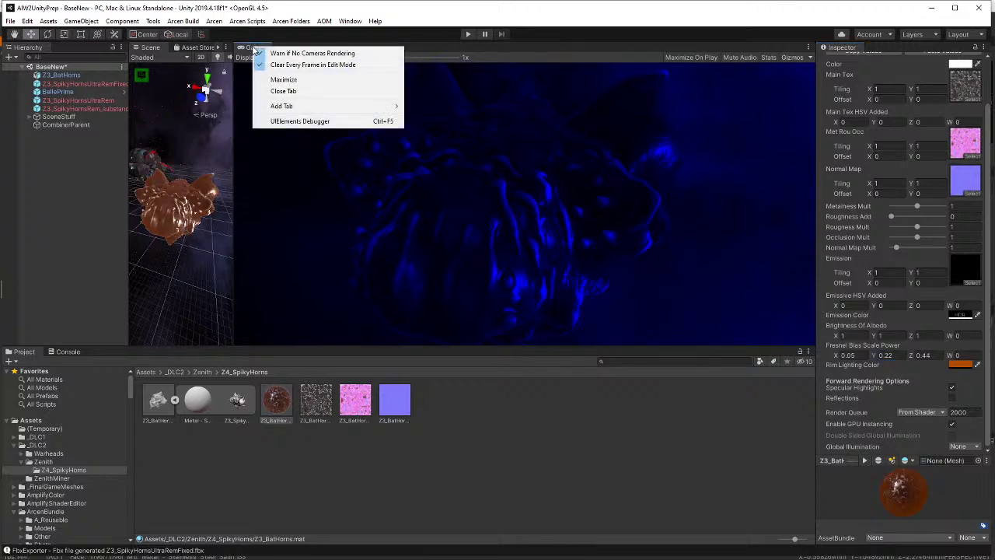
pyautogui.click(200, 263)
pyautogui.scroll(10, 200, 249)
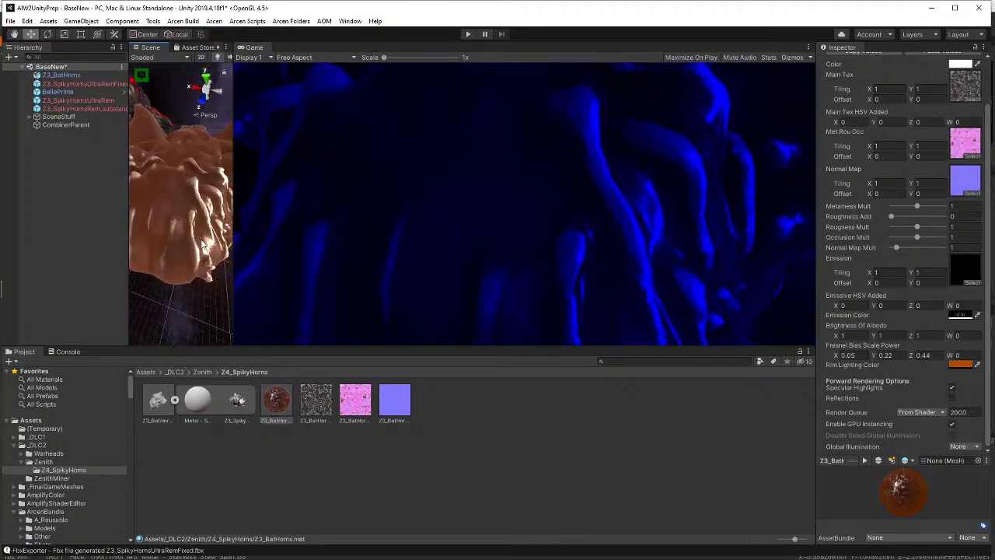
pyautogui.scroll(-8, 201, 239)
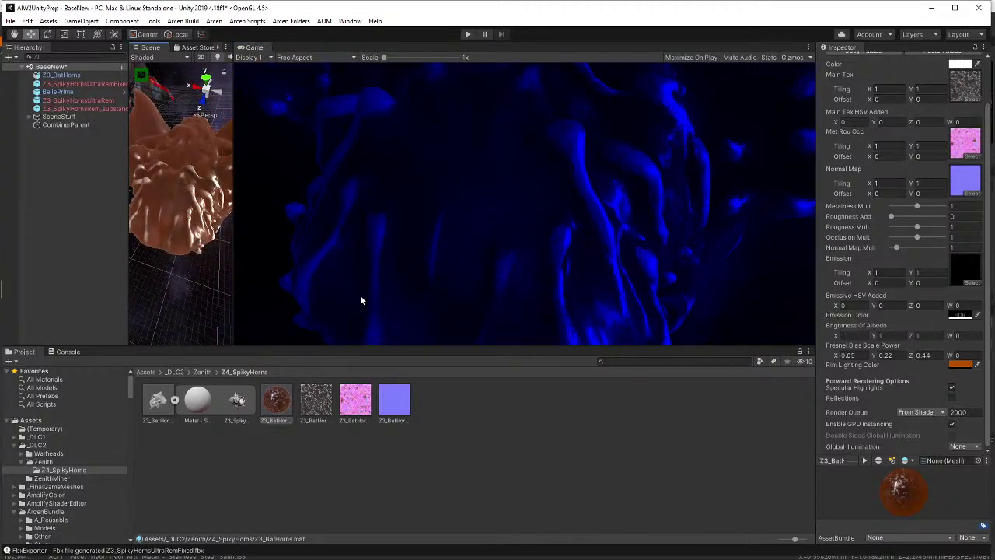
pyautogui.click(467, 35)
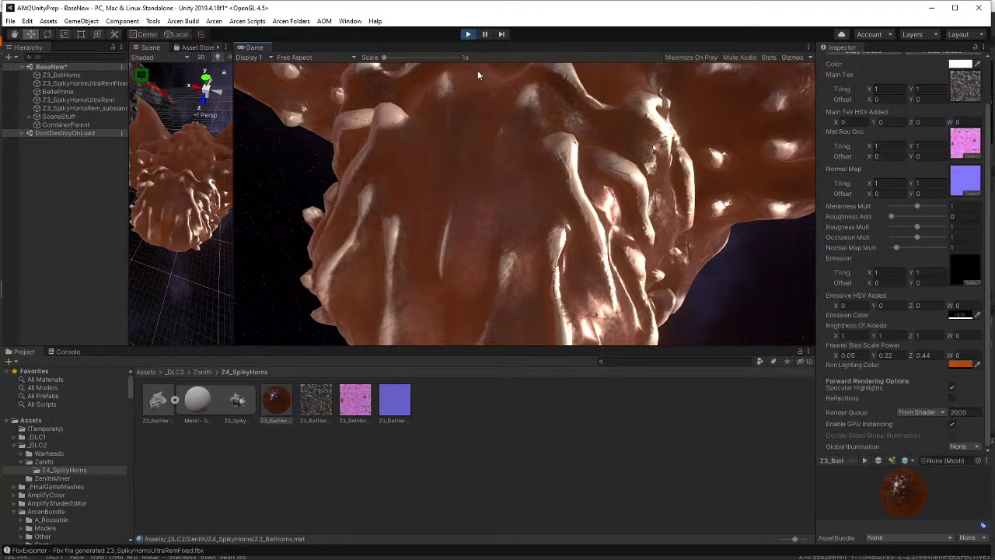
pyautogui.click(468, 33)
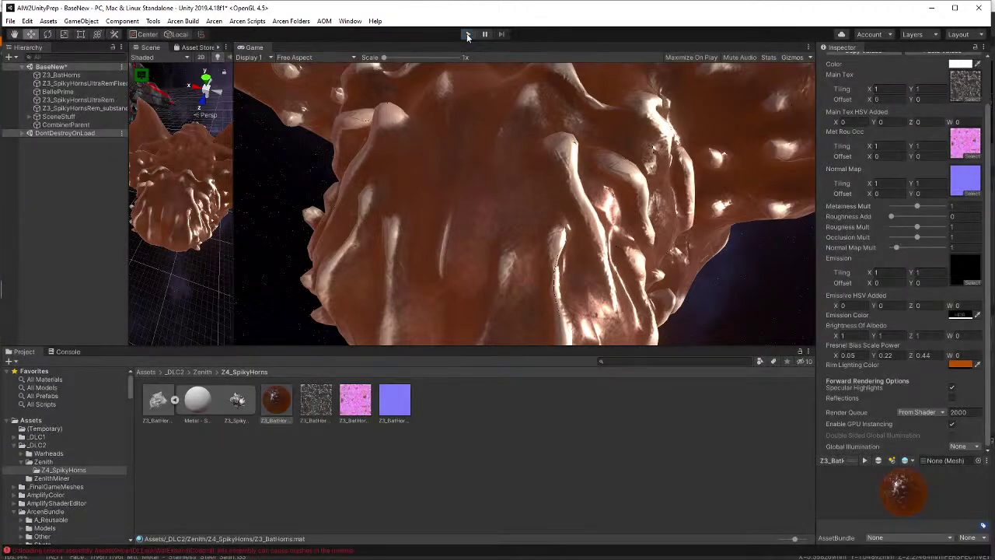
# - Set the material's Fresnel Bias Scale Power Z value to 3.64 and darken its Rim Lighting Color to the brown 4D2200
pyautogui.keyDown('alt'); pyautogui.moveTo(212, 185); pyautogui.dragTo(208, 213); pyautogui.keyUp('alt')
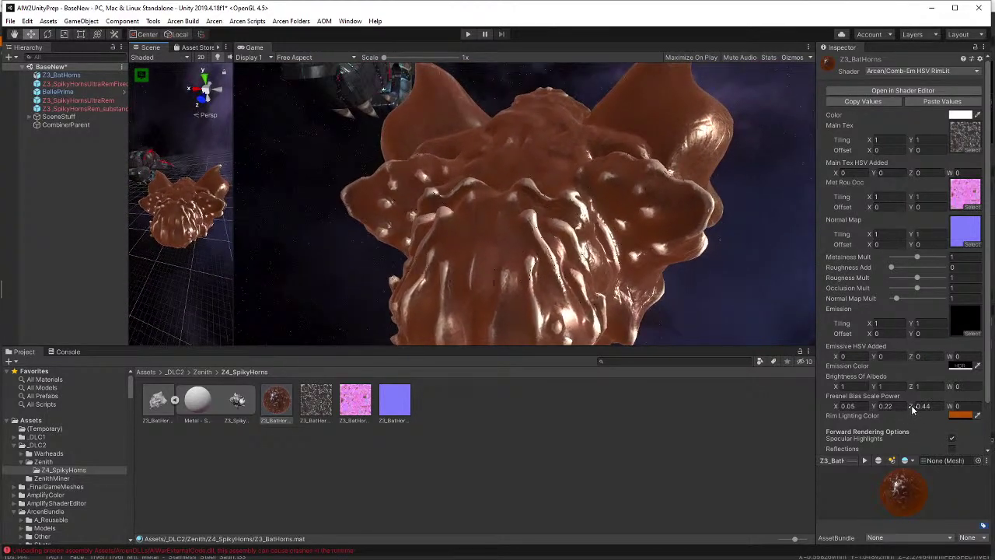
pyautogui.moveTo(913, 409); pyautogui.dragTo(968, 405)
pyautogui.click(964, 415)
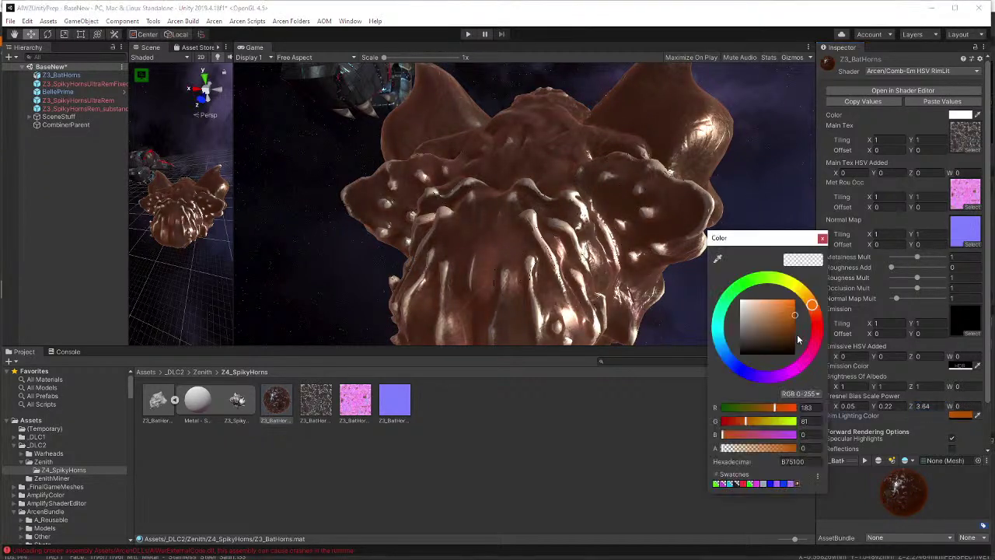
pyautogui.moveTo(794, 329); pyautogui.dragTo(803, 338)
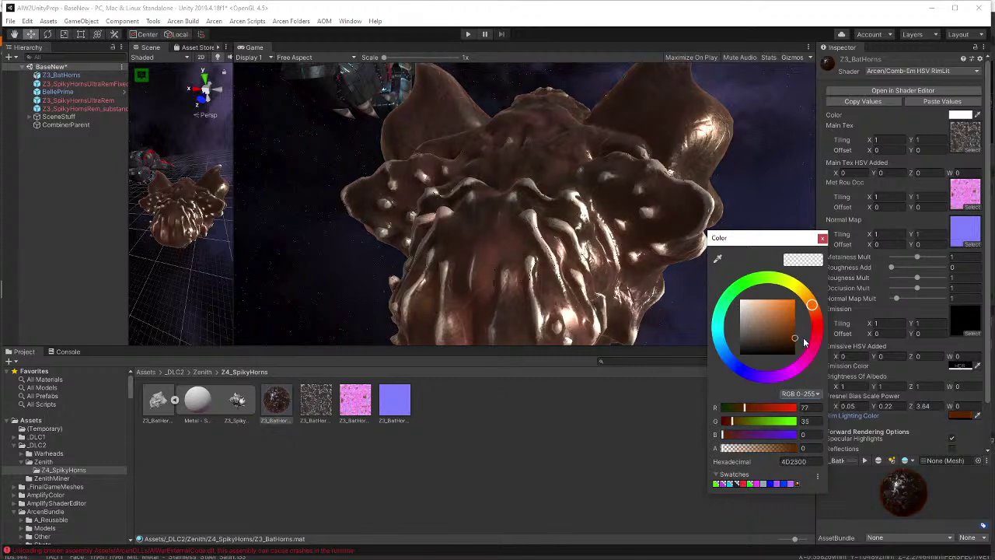
pyautogui.click(822, 238)
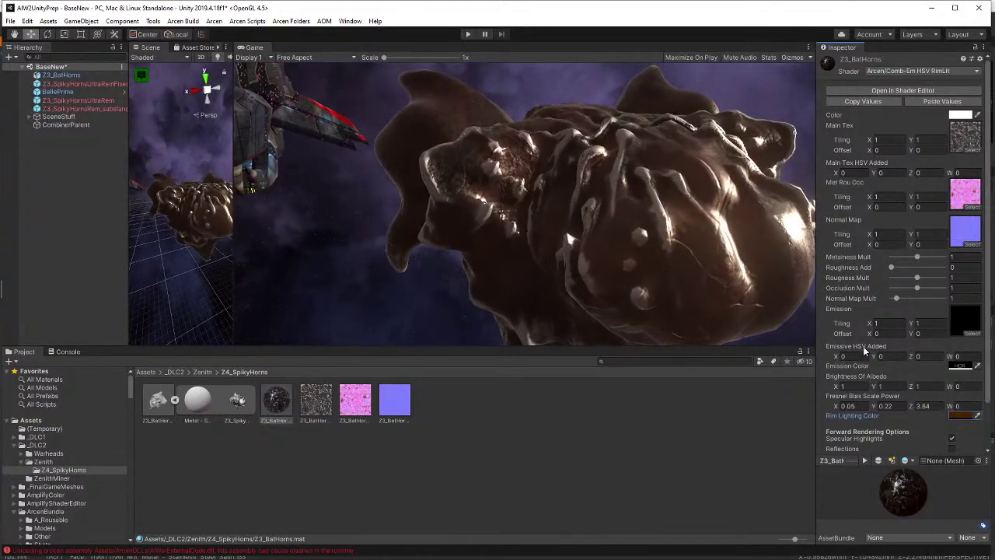
# - Fine-tune the material's Rim Lighting Color within the dark brown shades
pyautogui.click(953, 417)
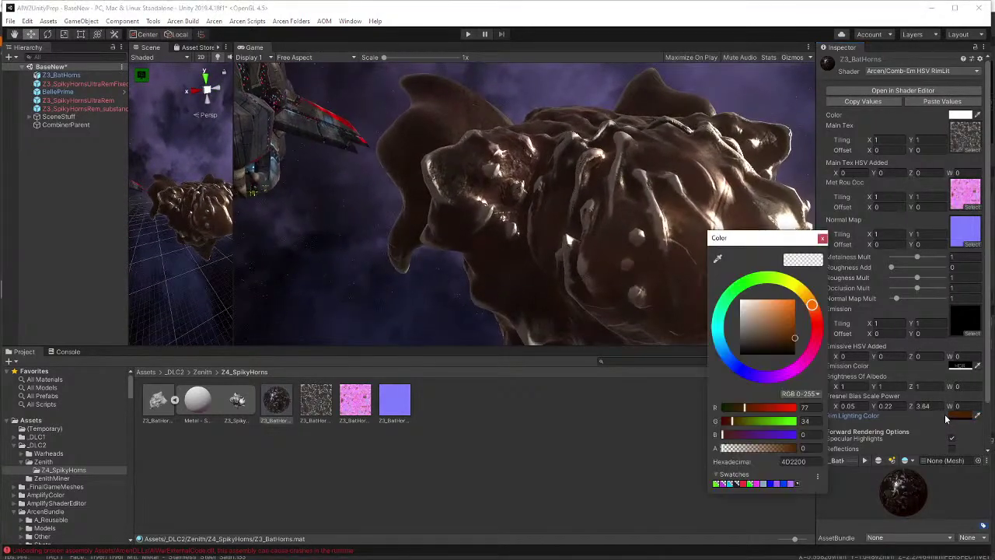
pyautogui.click(790, 337)
pyautogui.moveTo(790, 337)
pyautogui.mouseDown()
pyautogui.moveTo(811, 351)
pyautogui.moveTo(809, 377)
pyautogui.moveTo(816, 353)
pyautogui.moveTo(799, 339)
pyautogui.mouseUp()
pyautogui.click(822, 239)
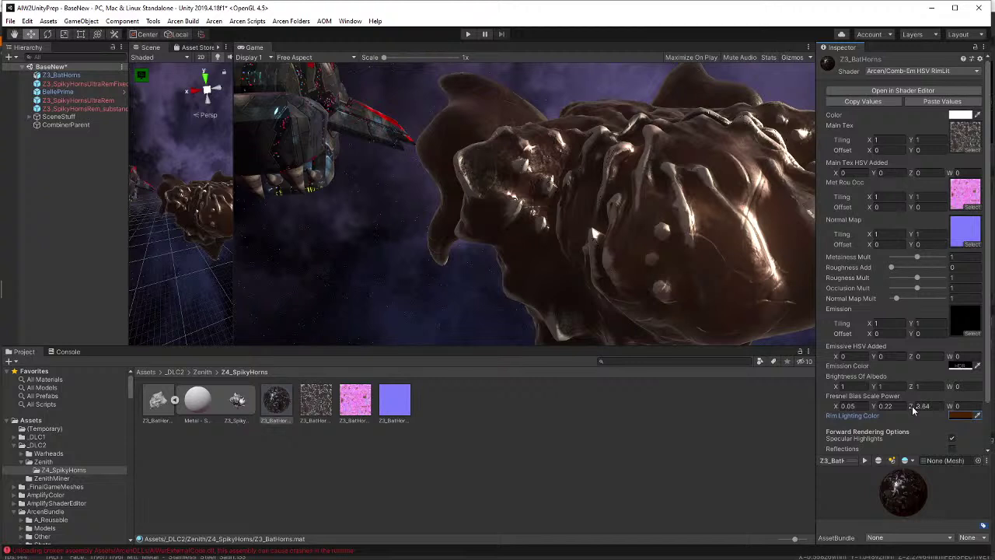
# - Examine how the Fresnel, Rim Lighting Color and Emission Color nodes combine into the output in the Comb-Em HSV RimLit shader graph
pyautogui.click(929, 91)
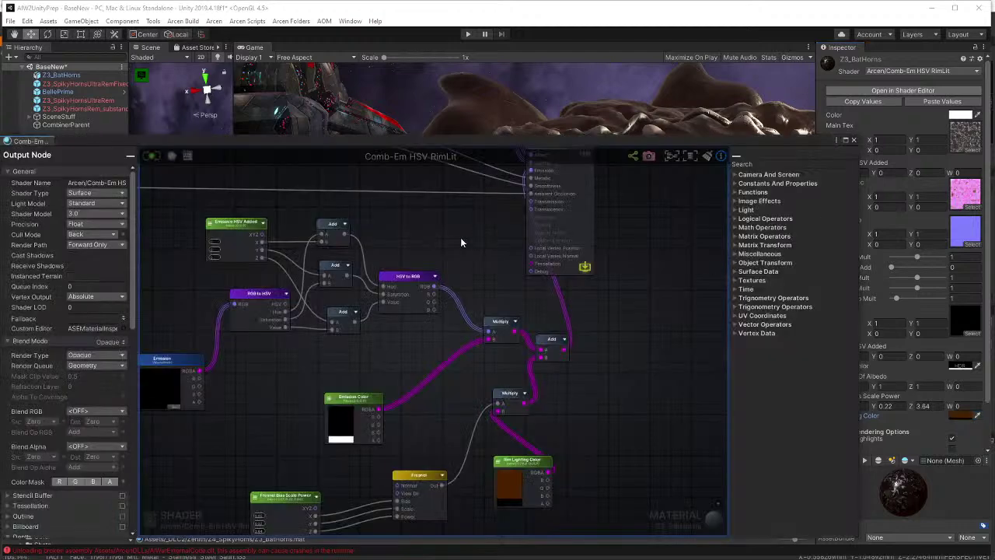
pyautogui.moveTo(328, 378); pyautogui.dragTo(455, 216, button='middle')
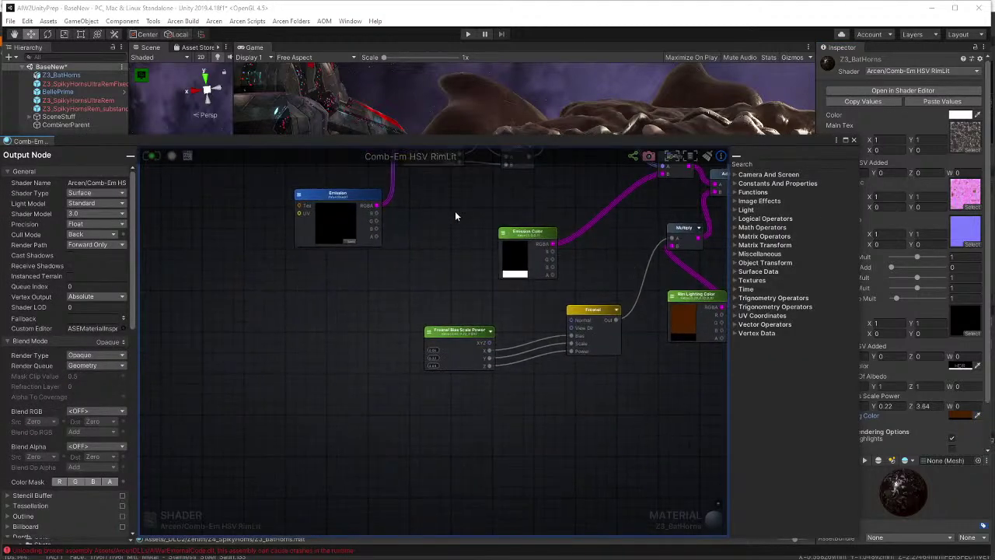
pyautogui.scroll(3, 529, 345)
pyautogui.moveTo(662, 374); pyautogui.dragTo(442, 424, button='middle')
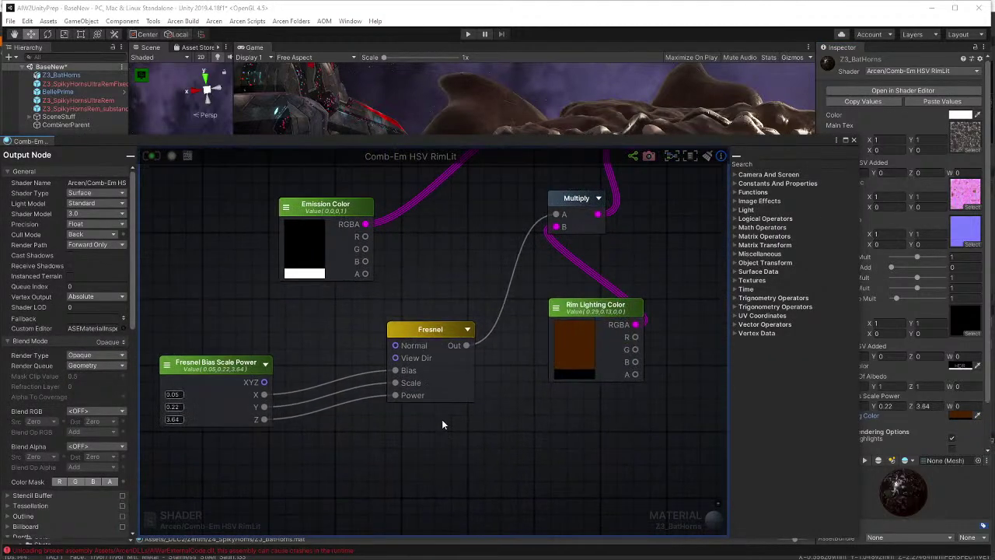
pyautogui.moveTo(544, 271); pyautogui.dragTo(448, 356, button='middle')
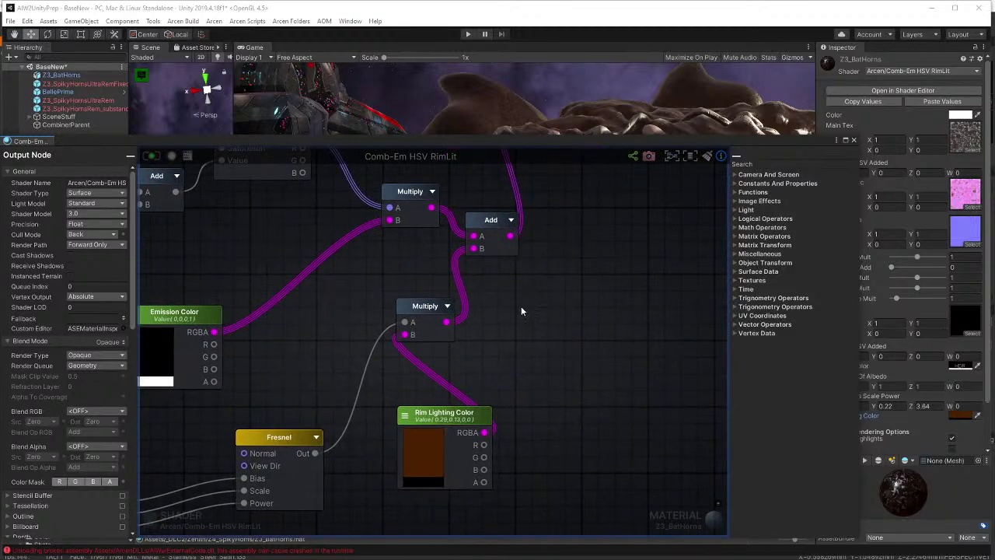
pyautogui.moveTo(521, 307); pyautogui.dragTo(530, 361, button='middle')
pyautogui.scroll(-2, 538, 395)
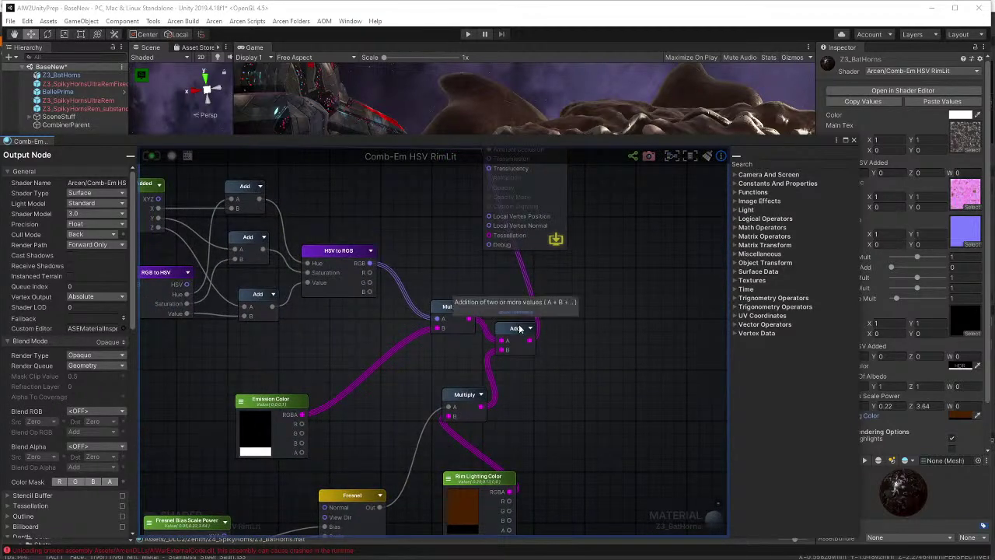
pyautogui.click(853, 141)
# - Locate the material's rim-lit shader file in the ArcenShaders folder, duplicate it and select the copy
pyautogui.click(982, 59)
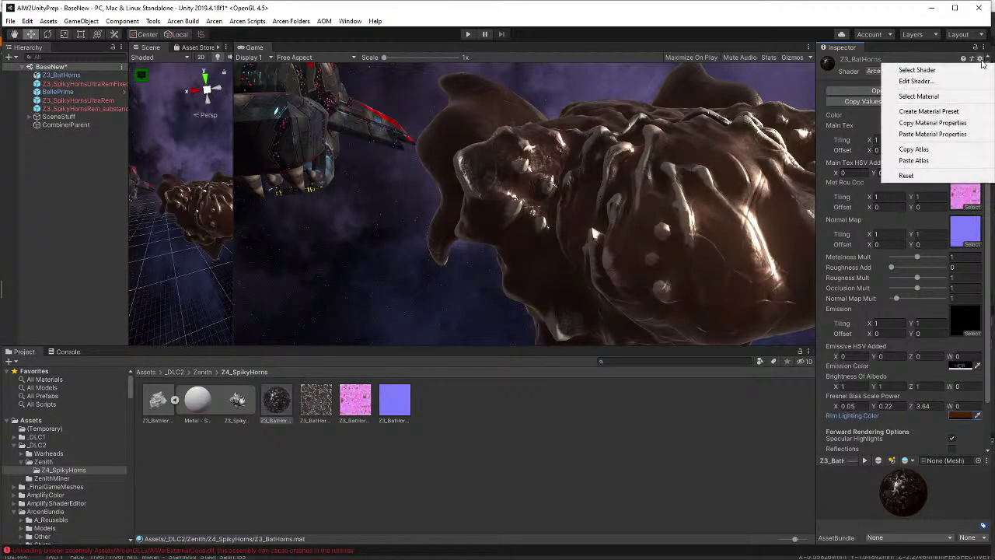
pyautogui.click(917, 70)
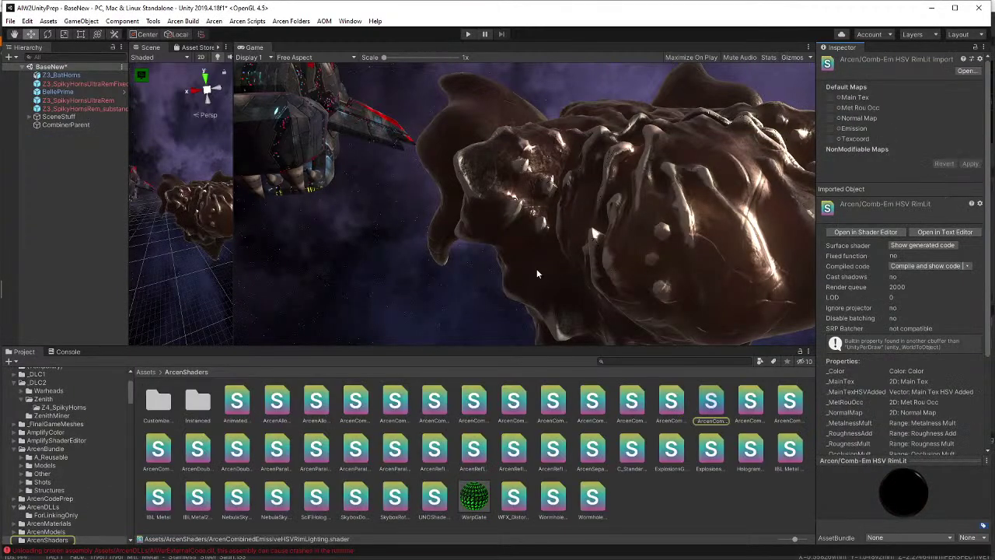
pyautogui.doubleClick(699, 417)
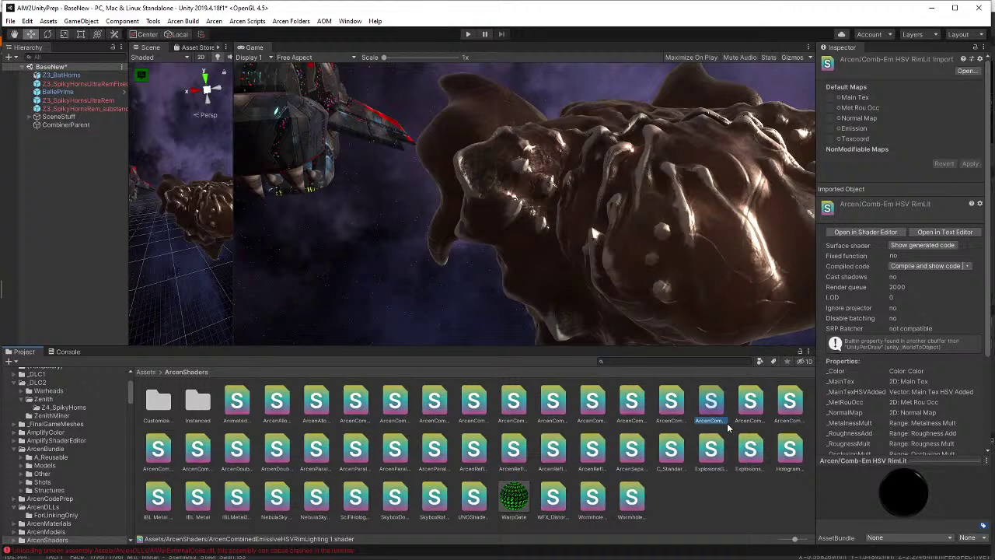
pyautogui.press('Left')
pyautogui.press('Right')
pyautogui.press('Right')
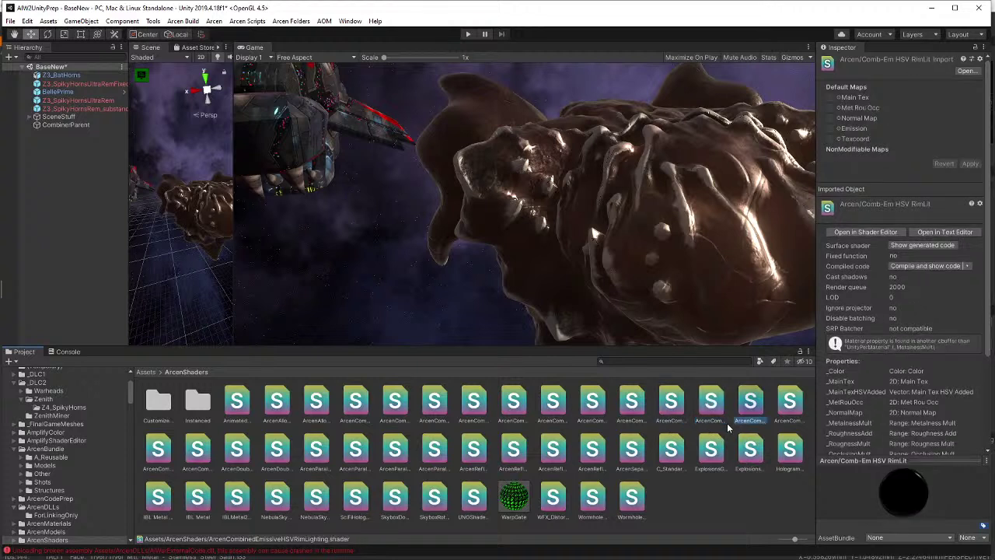
pyautogui.press('Left')
pyautogui.press('Right')
pyautogui.press('Left')
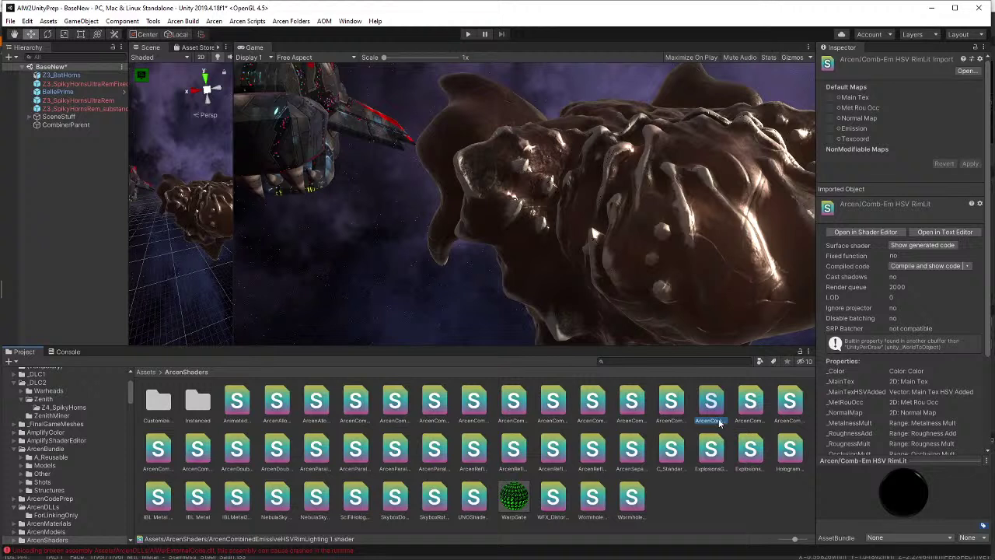
# - Rename the duplicated shader file as ArcenCombinedHSVRimLightingMult
pyautogui.click(720, 422)
pyautogui.moveTo(720, 422); pyautogui.dragTo(789, 425)
pyautogui.click(727, 422)
pyautogui.press('BackSpace')
pyautogui.write('Mult')
pyautogui.press('Left')
pyautogui.press('Left')
pyautogui.press('Left')
pyautogui.press('Left')
pyautogui.press('Left')
pyautogui.press('Left')
pyautogui.press('Left')
pyautogui.press('Left')
pyautogui.press('Left')
pyautogui.press('Left')
pyautogui.press('Left')
pyautogui.hotkey('shift', 'Left')
pyautogui.hotkey('shift', 'Left')
pyautogui.hotkey('shift', 'Left')
pyautogui.hotkey('shift', 'Left')
pyautogui.hotkey('shift', 'Left')
pyautogui.hotkey('shift', 'Left')
pyautogui.hotkey('shift', 'Left')
pyautogui.hotkey('shift', 'Left')
pyautogui.hotkey('shift', 'Left')
pyautogui.hotkey('shift', 'Left')
pyautogui.hotkey('shift', 'Left')
pyautogui.hotkey('shift', 'Right')
pyautogui.hotkey('shift', 'Right')
pyautogui.hotkey('shift', 'Right')
pyautogui.press('BackSpace')
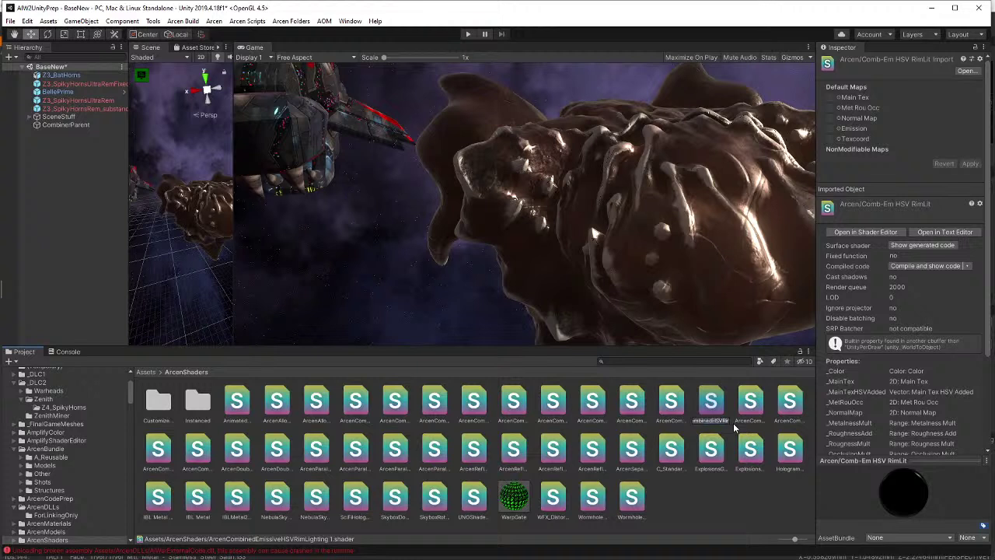
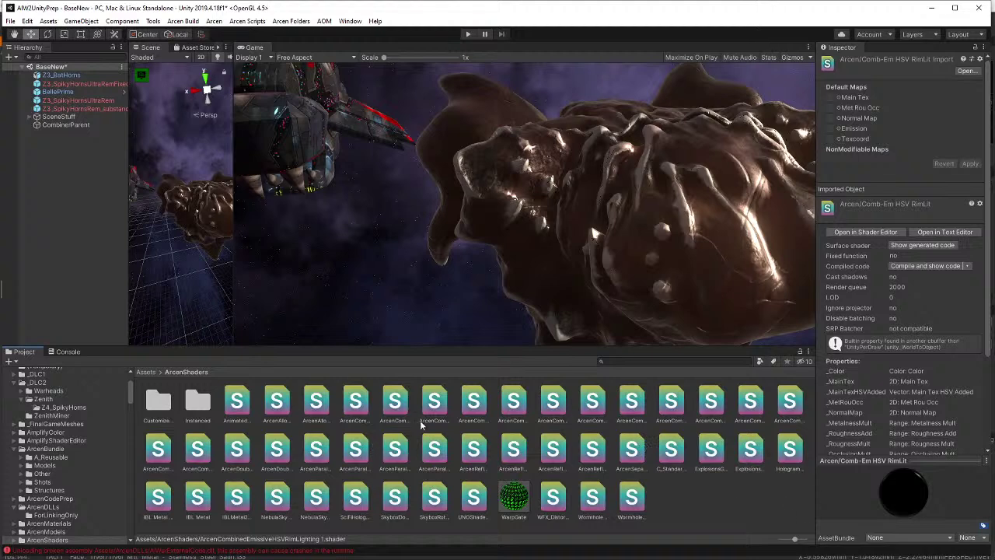
# - Find ArcenCombinedHSVRimLightingMult.shader among the ArcenShaders files and open it in the shader editor
pyautogui.click(356, 405)
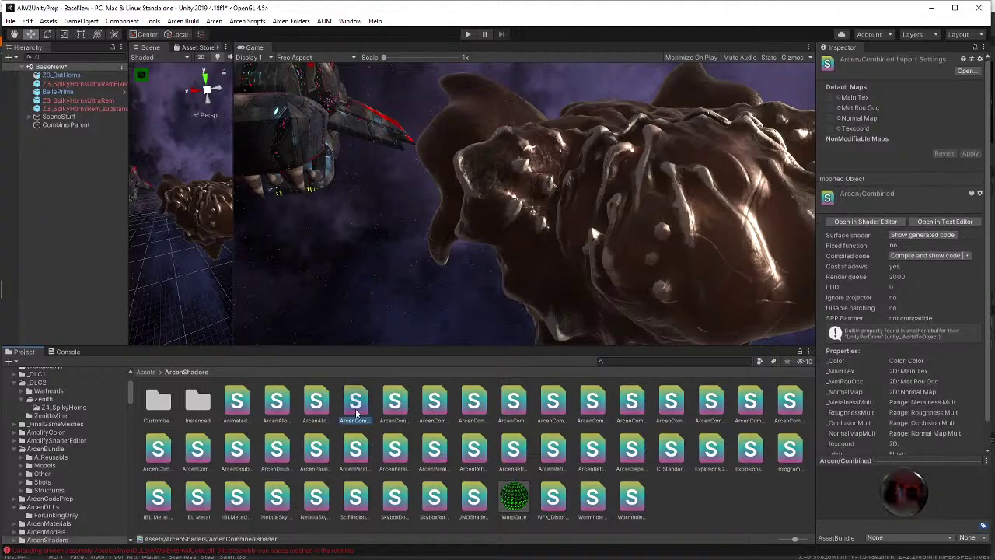
pyautogui.press('Right')
pyautogui.press('Right')
pyautogui.press('Right')
pyautogui.press('Right')
pyautogui.press('Down')
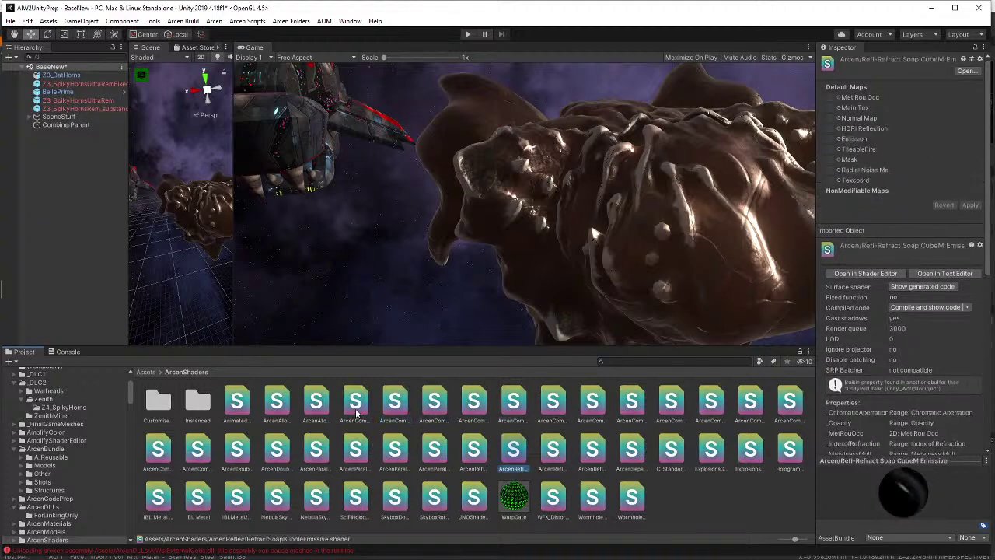
pyautogui.press('Left')
pyautogui.press('Left')
pyautogui.press('Left')
pyautogui.press('Left')
pyautogui.press('Left')
pyautogui.press('Left')
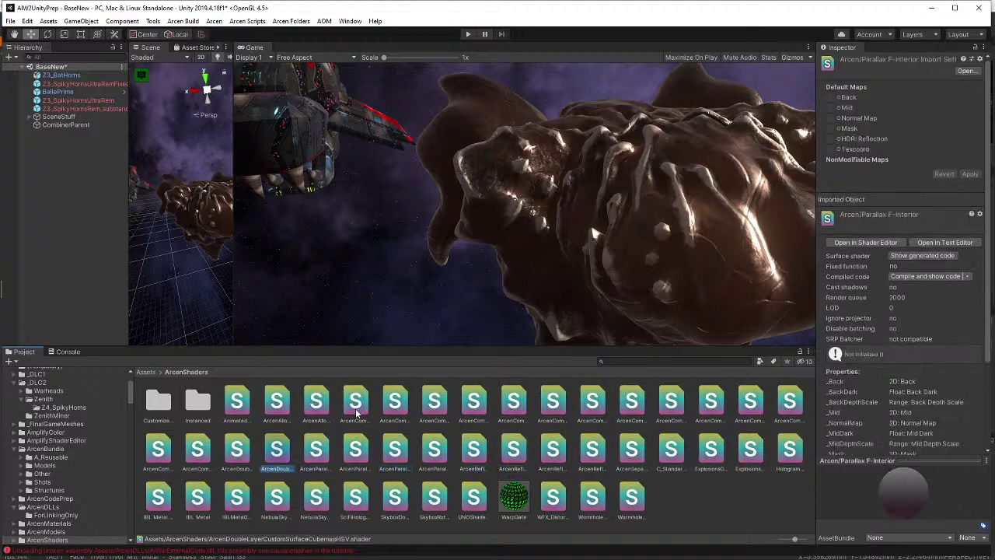
pyautogui.press('Left')
pyautogui.press('Left')
pyautogui.press('Left')
pyautogui.press('Right')
pyautogui.press('Right')
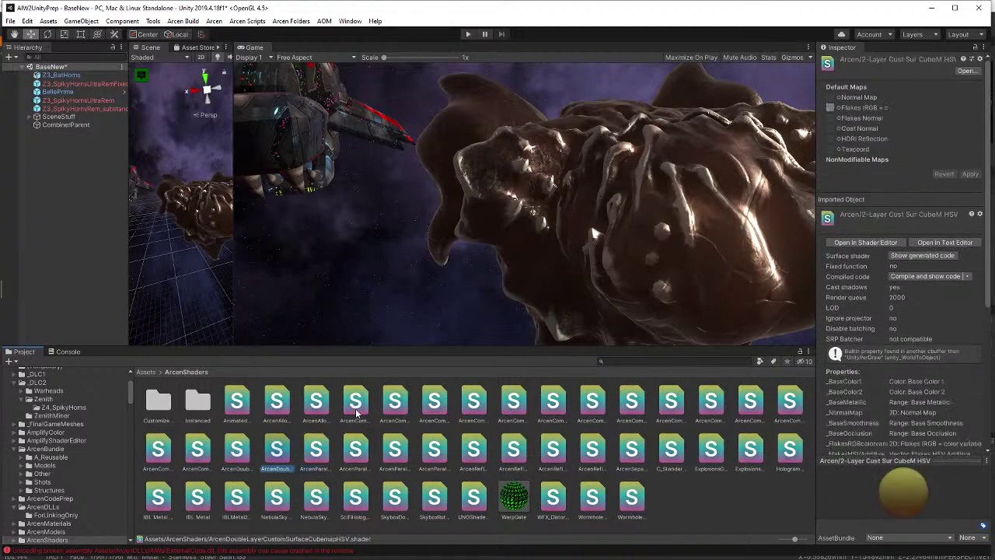
pyautogui.press('Left')
pyautogui.press('Right')
pyautogui.press('Right')
pyautogui.press('Left')
pyautogui.press('Left')
pyautogui.press('Left')
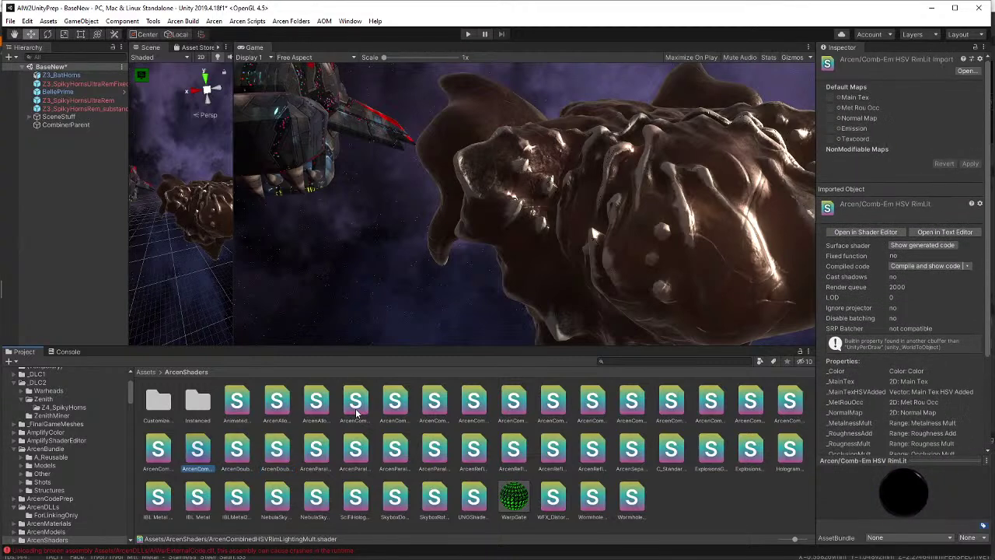
pyautogui.press('Right')
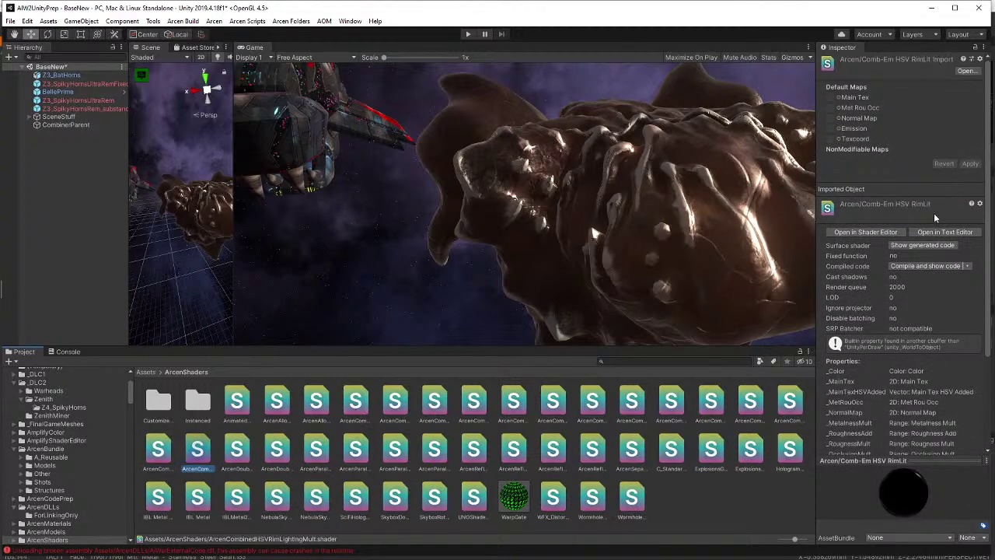
pyautogui.click(885, 234)
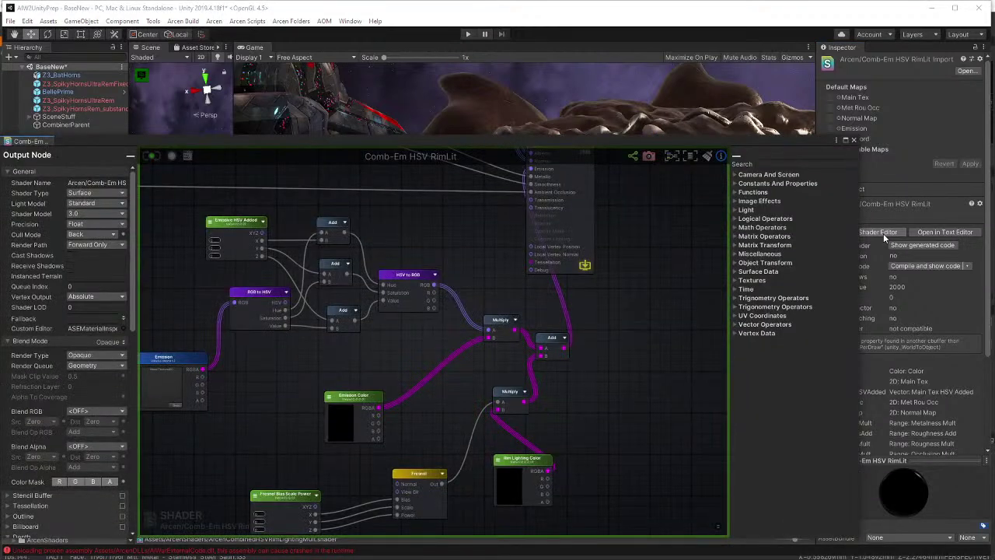
# - Change the duplicated shader's name to Arcen/Comb HSV RimLit Mult in its output node settings
pyautogui.moveTo(391, 330); pyautogui.dragTo(469, 347, button='middle')
pyautogui.click(115, 183)
pyautogui.moveTo(117, 183); pyautogui.dragTo(111, 183)
pyautogui.press('BackSpace')
pyautogui.press('BackSpace')
pyautogui.press('BackSpace')
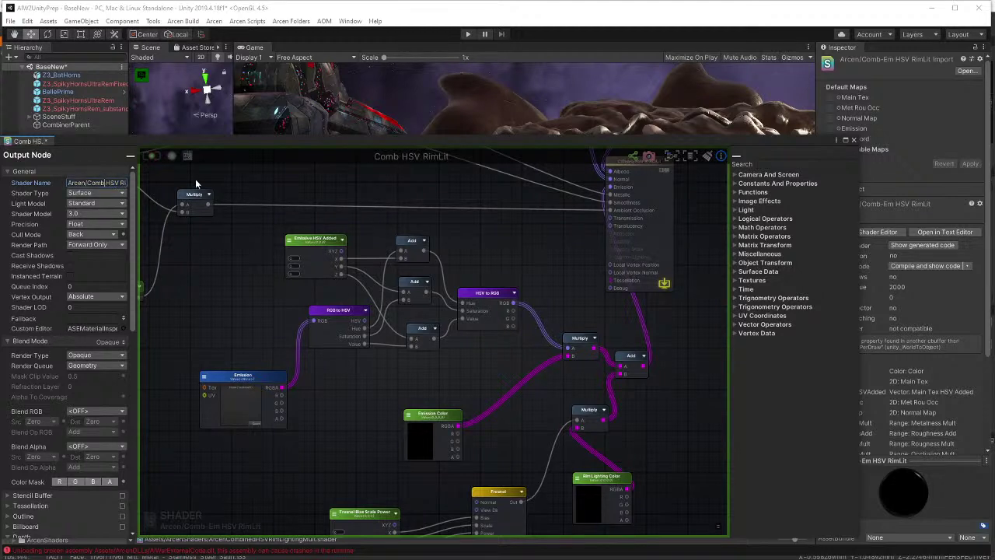
pyautogui.moveTo(116, 183); pyautogui.dragTo(135, 187)
pyautogui.click(122, 183)
pyautogui.write('Mult')
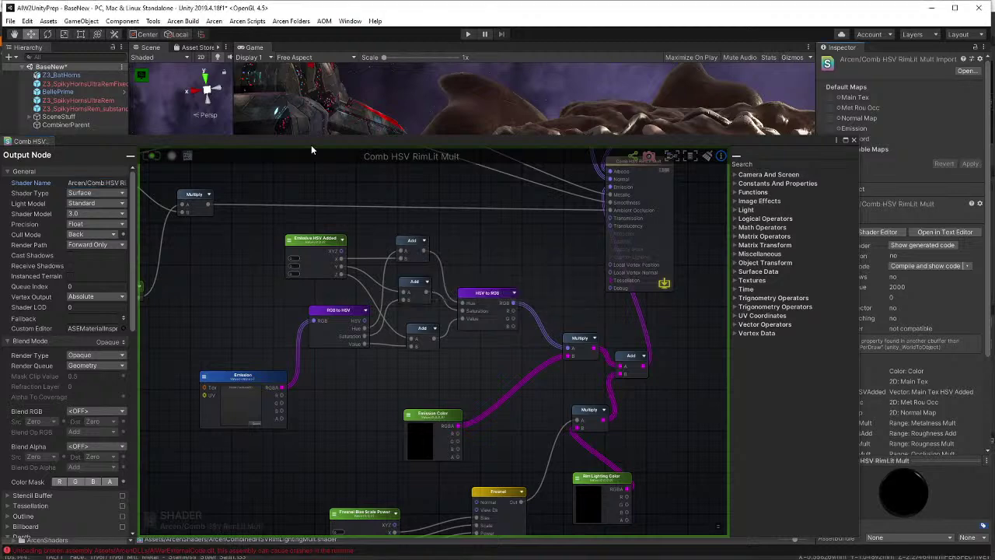
# - Assign the Arcen/Comb HSV RimLit Mult shader to the Z3_BatHorns object's material
pyautogui.moveTo(311, 145); pyautogui.dragTo(355, 432)
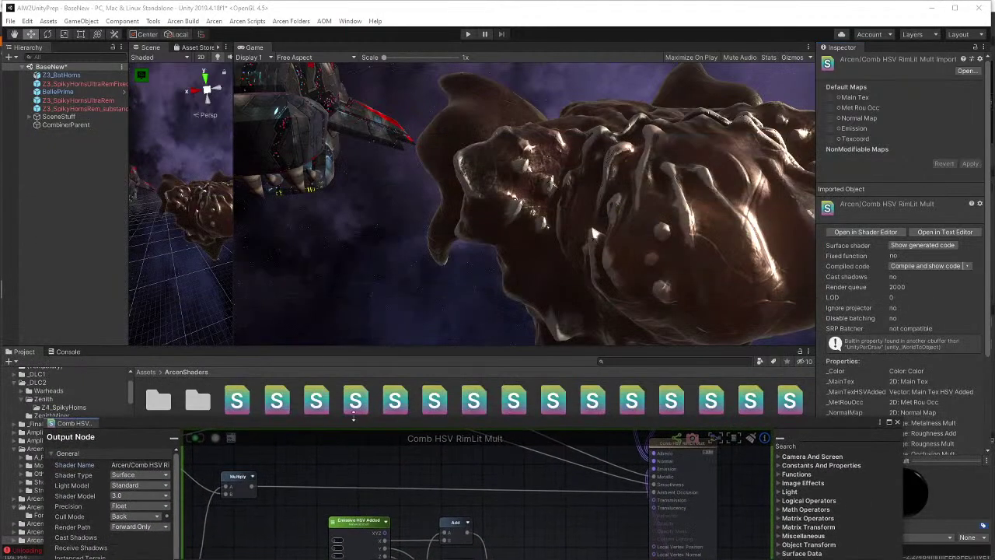
pyautogui.click(70, 75)
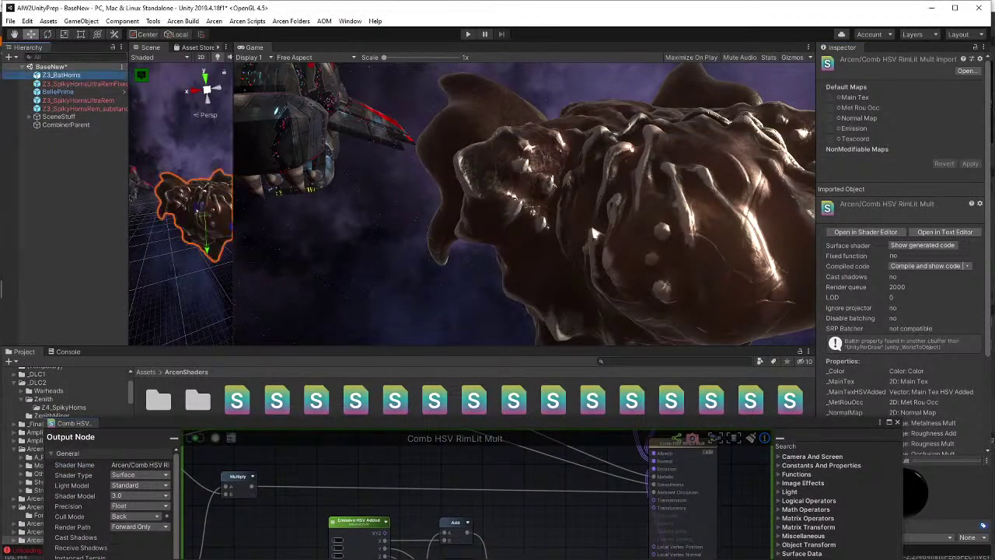
pyautogui.moveTo(782, 431); pyautogui.dragTo(646, 437)
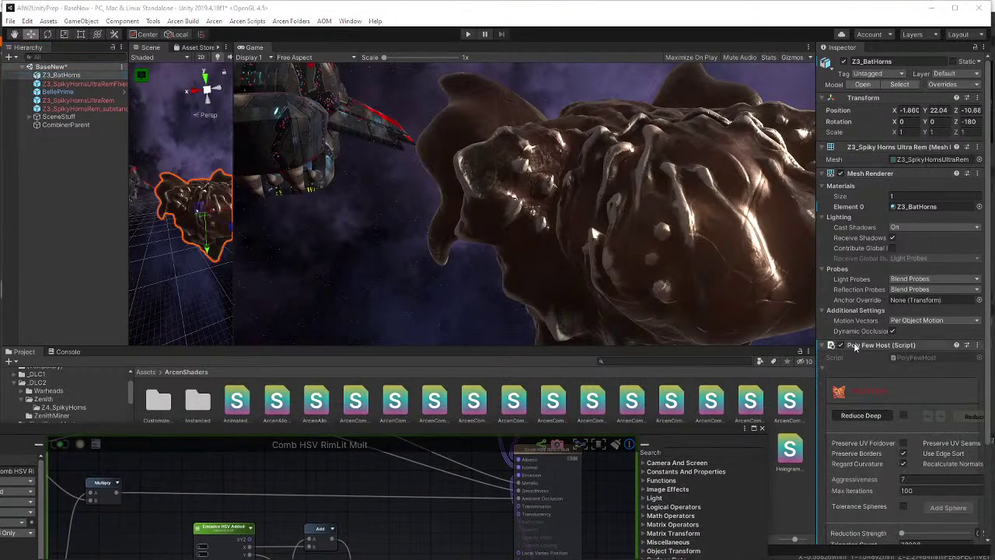
pyautogui.scroll(-3, 828, 467)
pyautogui.click(822, 511)
pyautogui.scroll(-10, 828, 497)
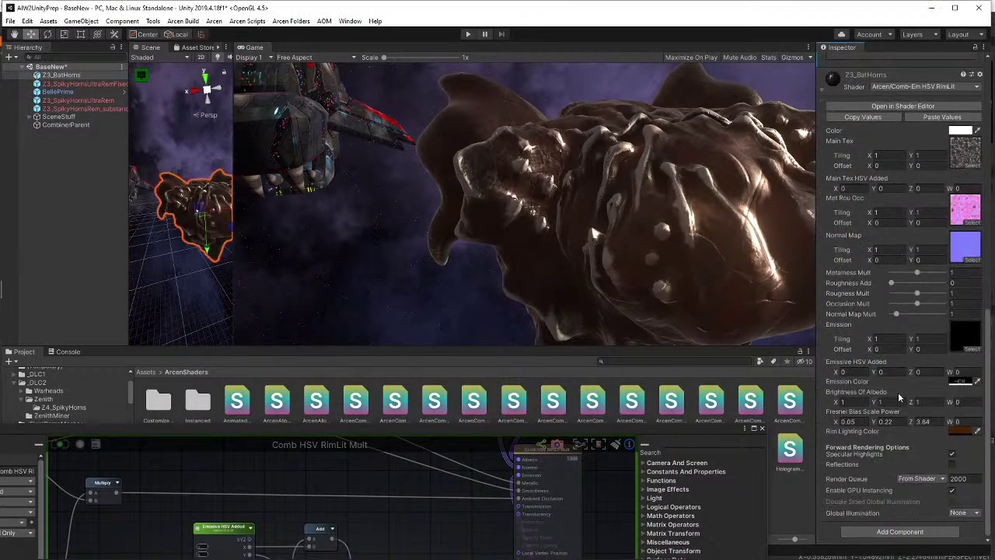
pyautogui.click(923, 88)
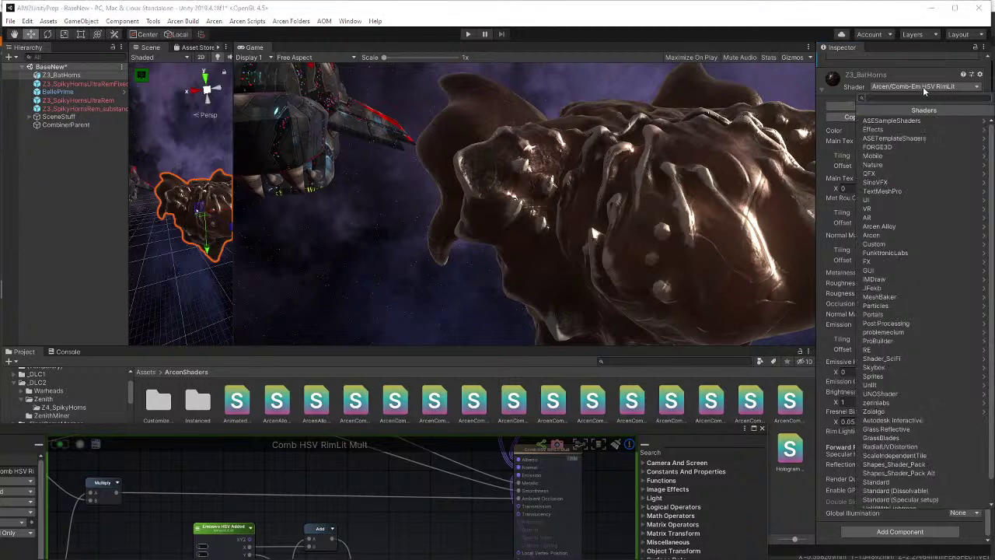
pyautogui.click(913, 235)
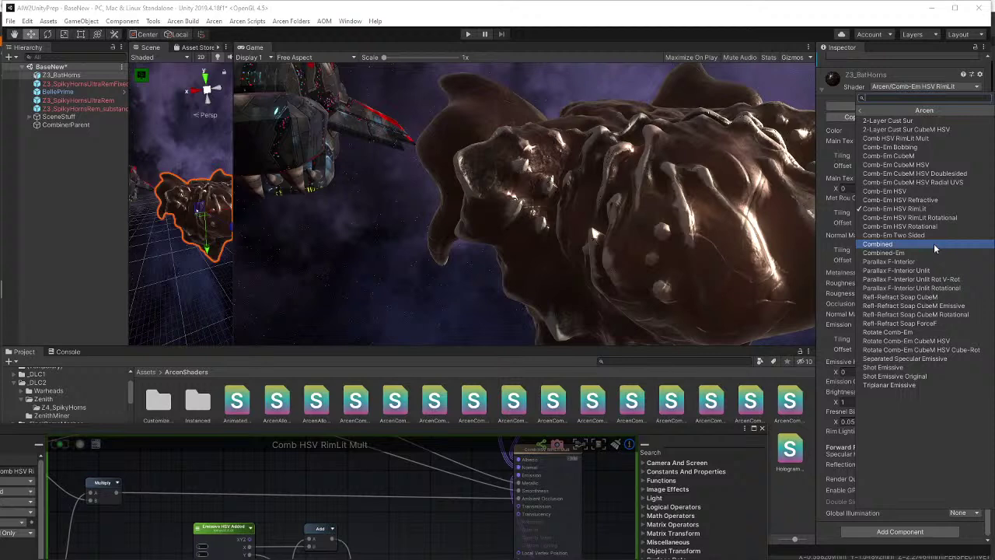
pyautogui.click(927, 141)
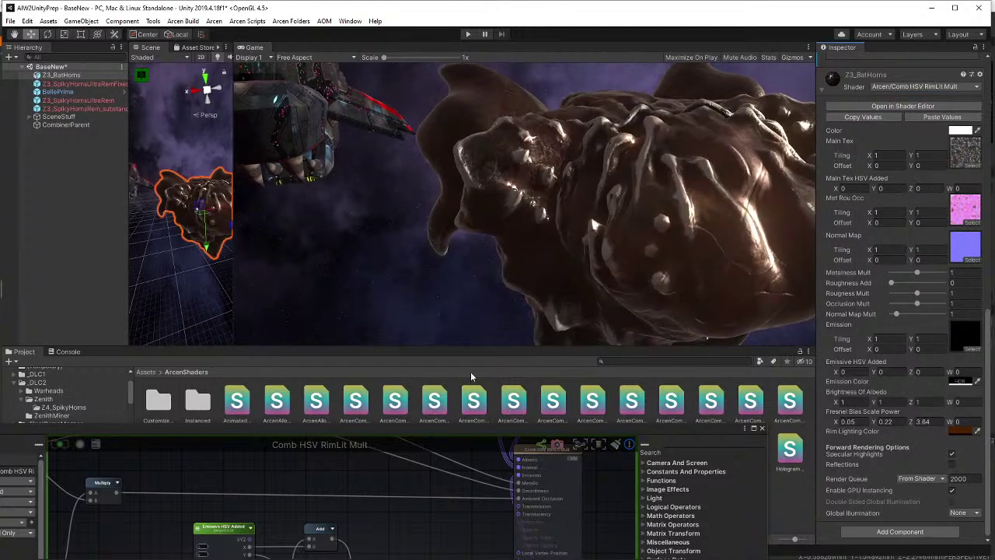
# - Delete the Emission texture, Emissive HSV Added and RGB to HSV nodes from the Comb HSV RimLit Mult graph
pyautogui.moveTo(223, 428); pyautogui.dragTo(324, 203)
pyautogui.moveTo(289, 451); pyautogui.dragTo(357, 404, button='middle')
pyautogui.click(338, 396)
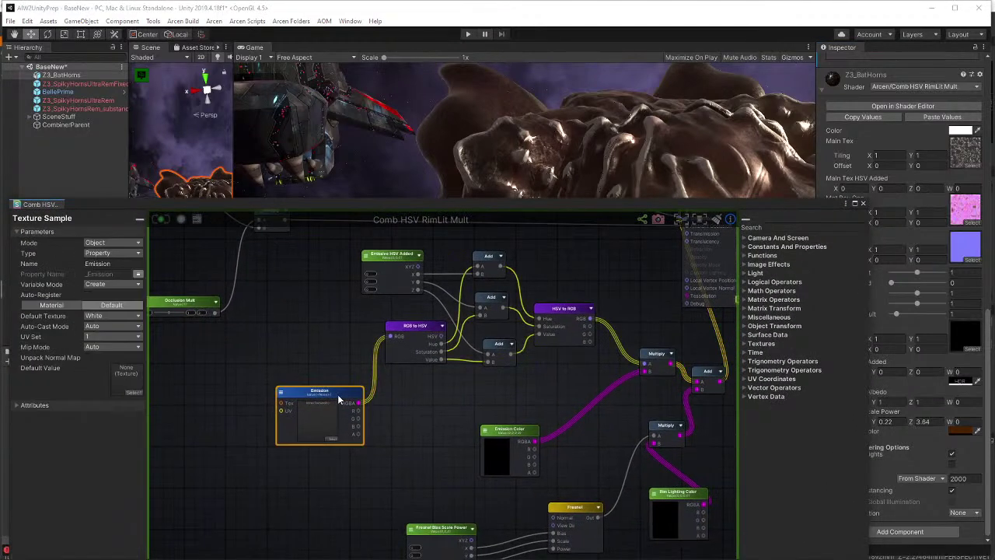
pyautogui.press('Delete')
pyautogui.click(402, 289)
pyautogui.press('Delete')
pyautogui.click(412, 333)
pyautogui.press('Delete')
# - Delete the three emission Add nodes, the HSV to RGB node, and the Emission Color node with its Multiply
pyautogui.click(487, 298)
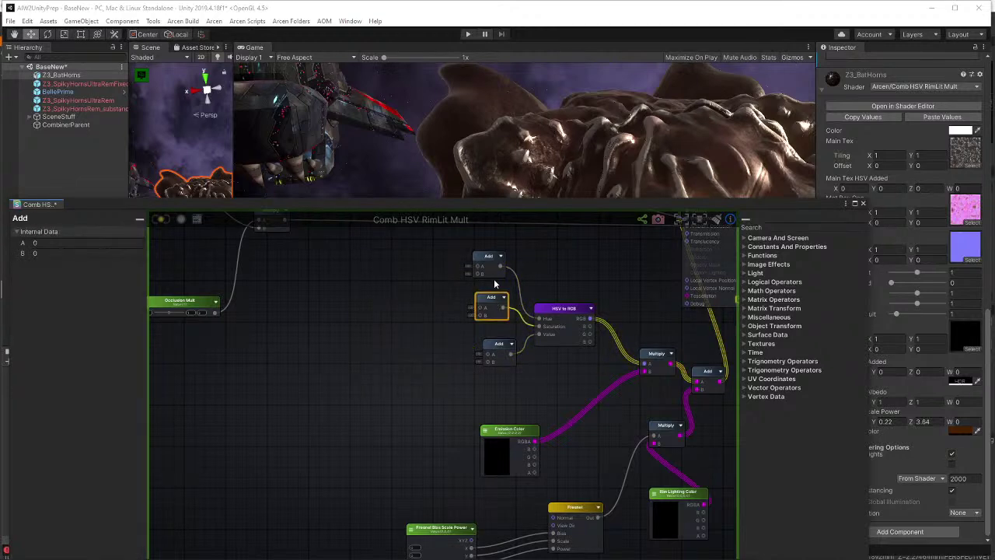
pyautogui.press('Delete')
pyautogui.click(492, 258)
pyautogui.press('Delete')
pyautogui.click(499, 346)
pyautogui.press('Delete')
pyautogui.click(559, 317)
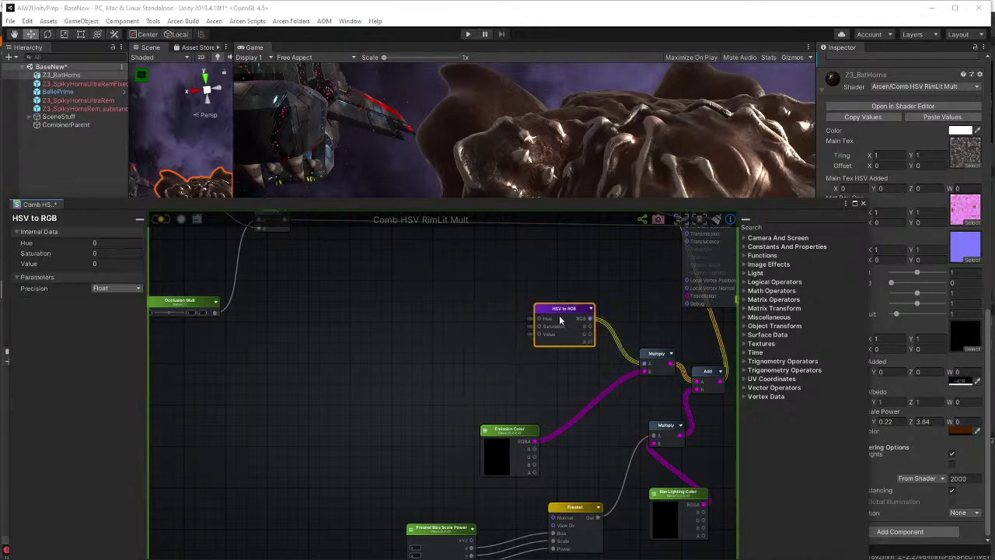
pyautogui.press('Delete')
pyautogui.click(522, 429)
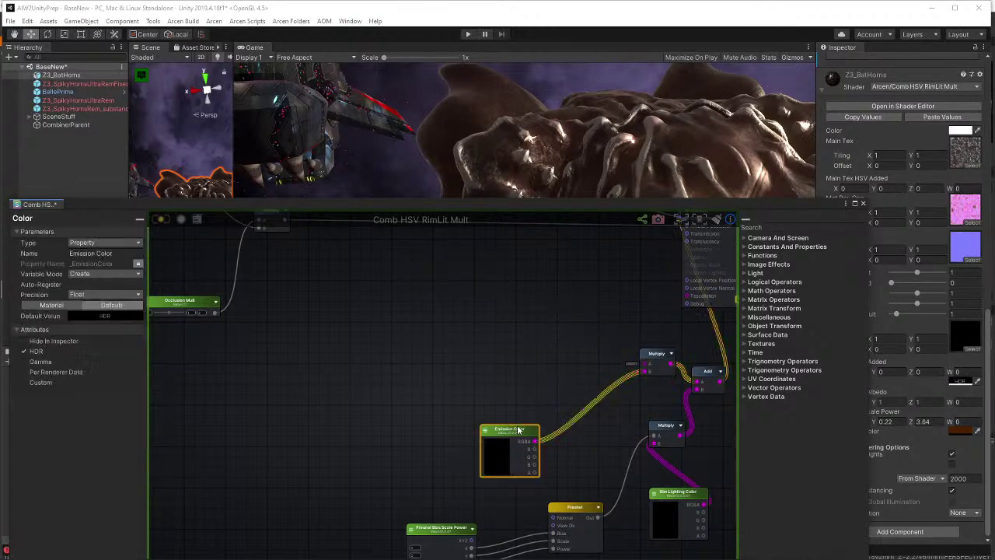
pyautogui.keyDown('shift'); pyautogui.click(650, 362); pyautogui.keyUp('shift')
pyautogui.press('Delete')
# - Gather the Add, Multiply, Rim Lighting Color, Fresnel and Fresnel Bias Scale Power nodes into the space freed by the emission nodes
pyautogui.moveTo(652, 343); pyautogui.dragTo(570, 392, button='right')
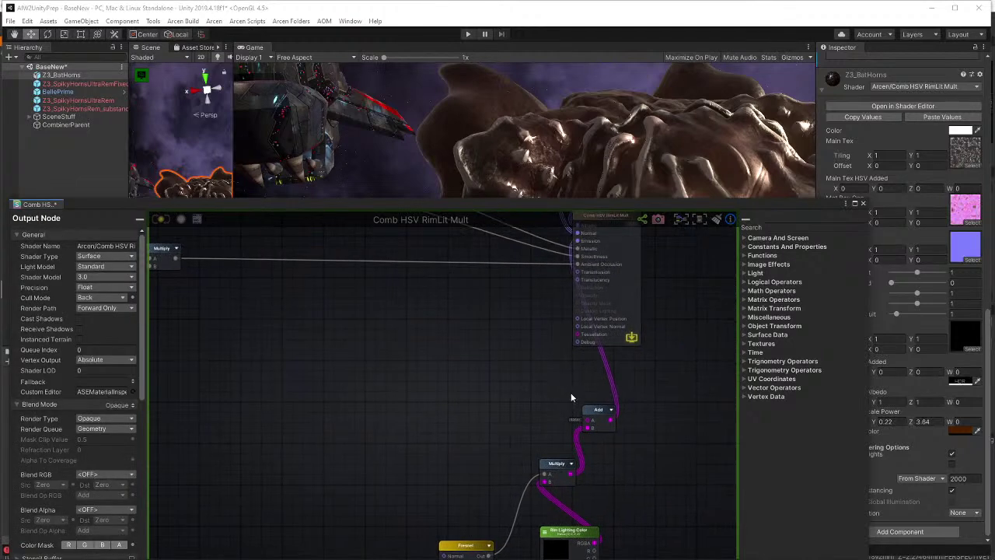
pyautogui.moveTo(591, 416); pyautogui.dragTo(437, 340)
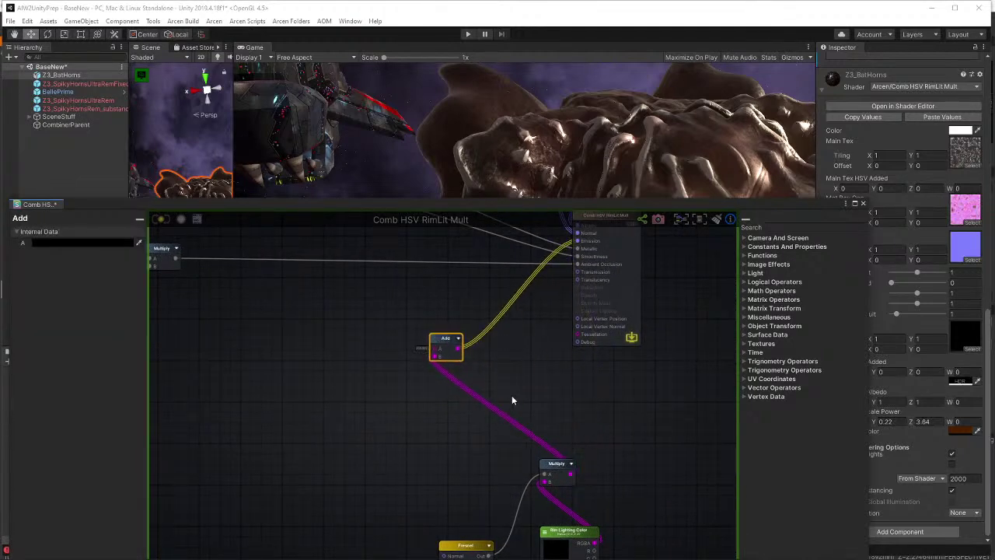
pyautogui.moveTo(533, 417); pyautogui.dragTo(564, 336, button='right')
pyautogui.moveTo(585, 378); pyautogui.dragTo(359, 272)
pyautogui.click(596, 449)
pyautogui.moveTo(597, 449); pyautogui.dragTo(262, 284)
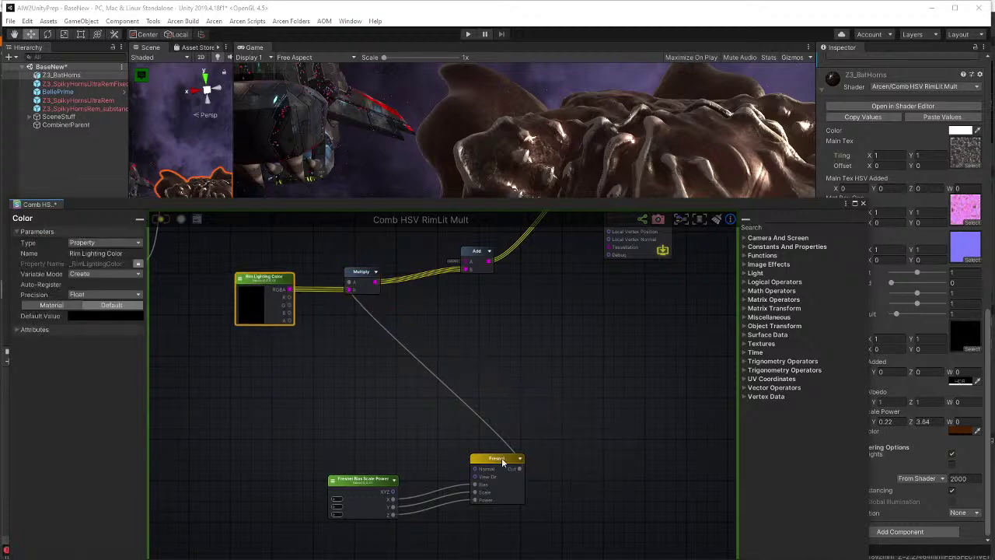
pyautogui.moveTo(502, 458); pyautogui.dragTo(359, 375)
pyautogui.moveTo(365, 478); pyautogui.dragTo(231, 365)
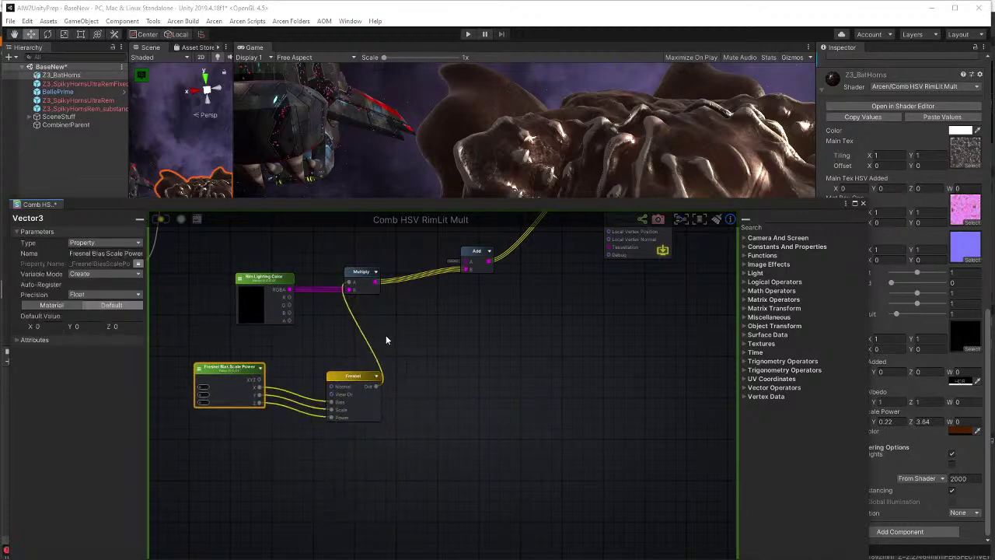
# - Tidy the rim-lighting nodes so Rim Lighting Color and Fresnel sit before their Multiply, followed by the Add node
pyautogui.moveTo(386, 340); pyautogui.dragTo(553, 422, button='middle')
pyautogui.moveTo(432, 358); pyautogui.dragTo(451, 308)
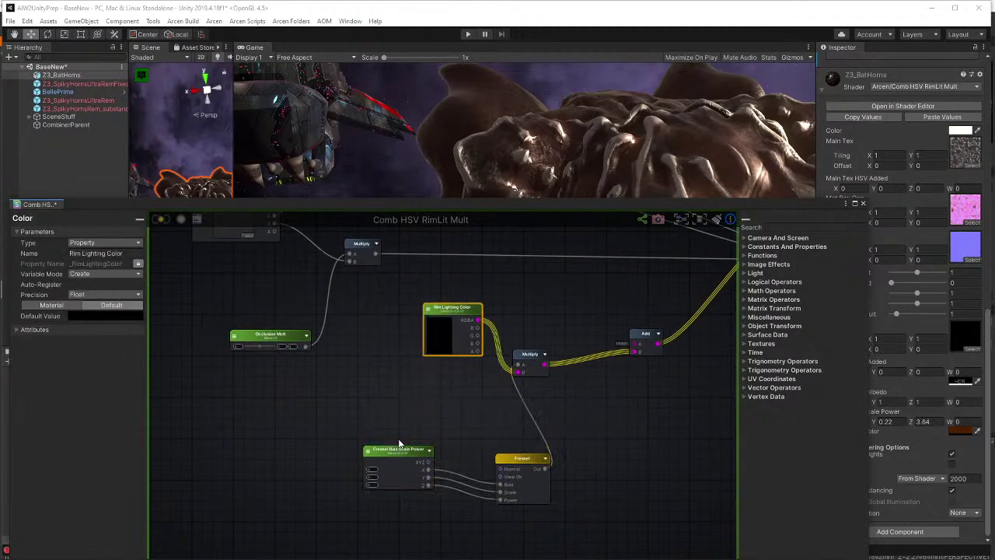
pyautogui.moveTo(401, 449); pyautogui.dragTo(307, 407)
pyautogui.moveTo(513, 472); pyautogui.dragTo(422, 382)
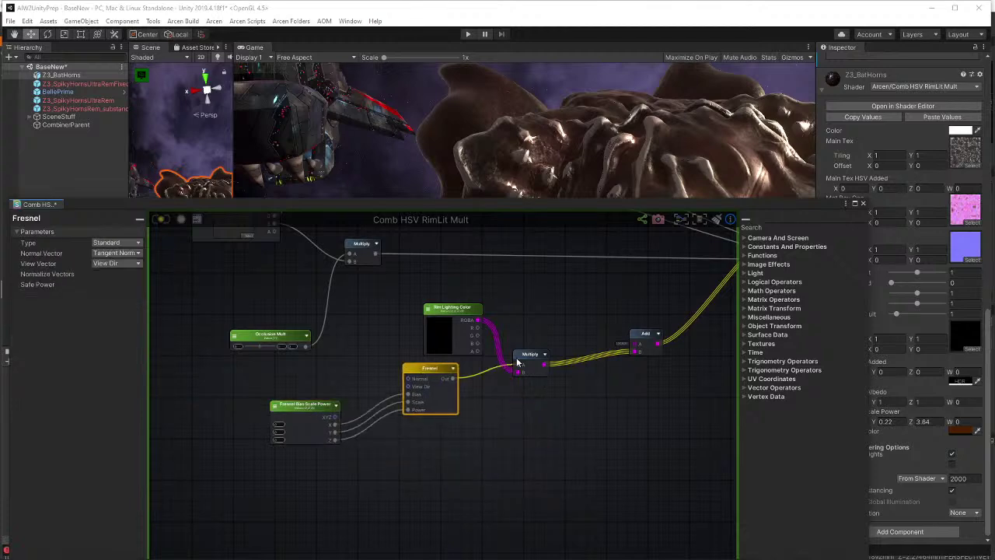
pyautogui.moveTo(517, 362); pyautogui.dragTo(521, 298)
pyautogui.moveTo(451, 309); pyautogui.dragTo(462, 273)
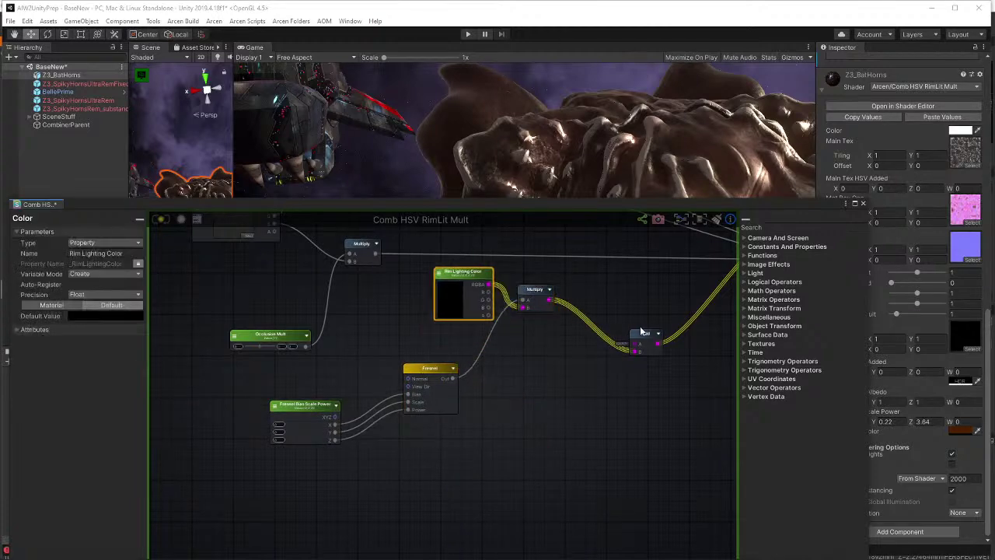
pyautogui.moveTo(641, 331); pyautogui.dragTo(602, 270)
# - Reposition the last two albedo Multiply nodes and the rim-lighting Add node to clear space before the output node
pyautogui.moveTo(643, 282); pyautogui.dragTo(532, 431, button='middle')
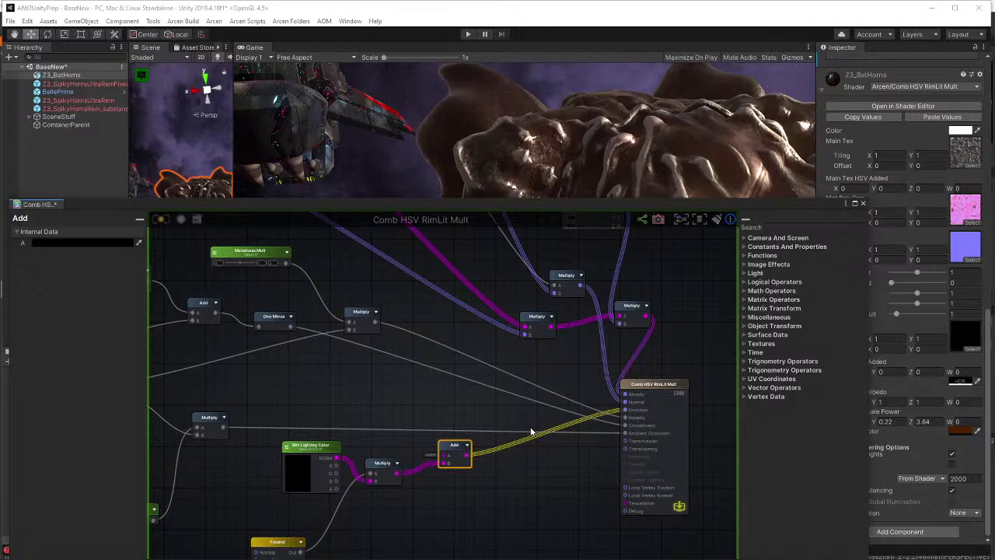
pyautogui.moveTo(628, 318); pyautogui.dragTo(566, 374)
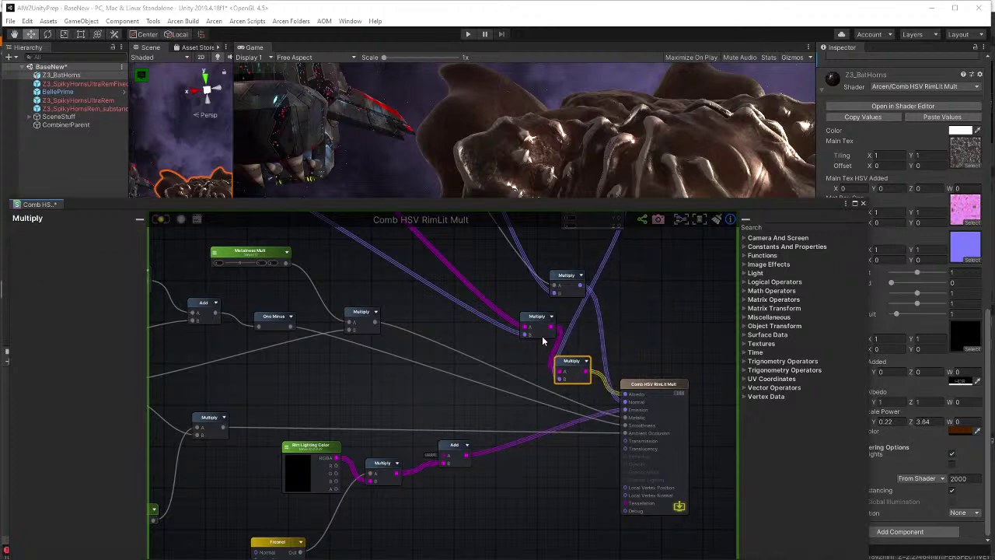
pyautogui.moveTo(538, 327); pyautogui.dragTo(490, 324)
pyautogui.moveTo(457, 454); pyautogui.dragTo(476, 487)
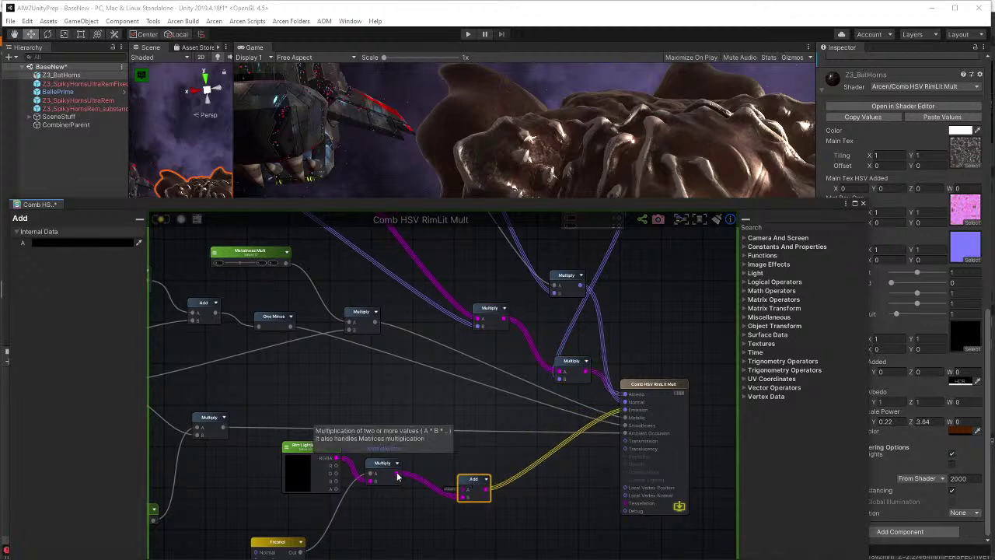
# - Feed the rim-lighting Multiply into the final albedo Multiply as a third input, delete the leftover Add node and update the shader
pyautogui.moveTo(398, 474); pyautogui.dragTo(561, 379)
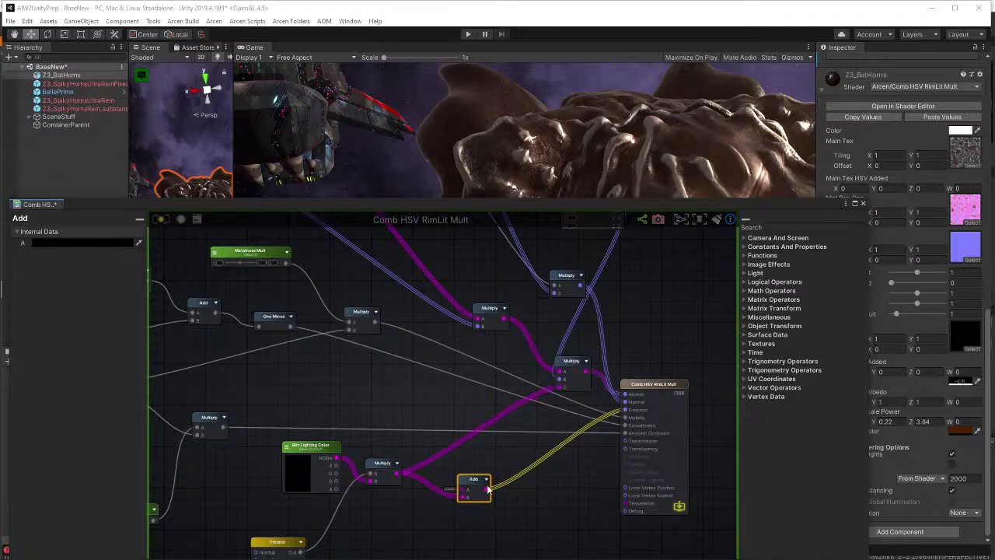
pyautogui.press('Delete')
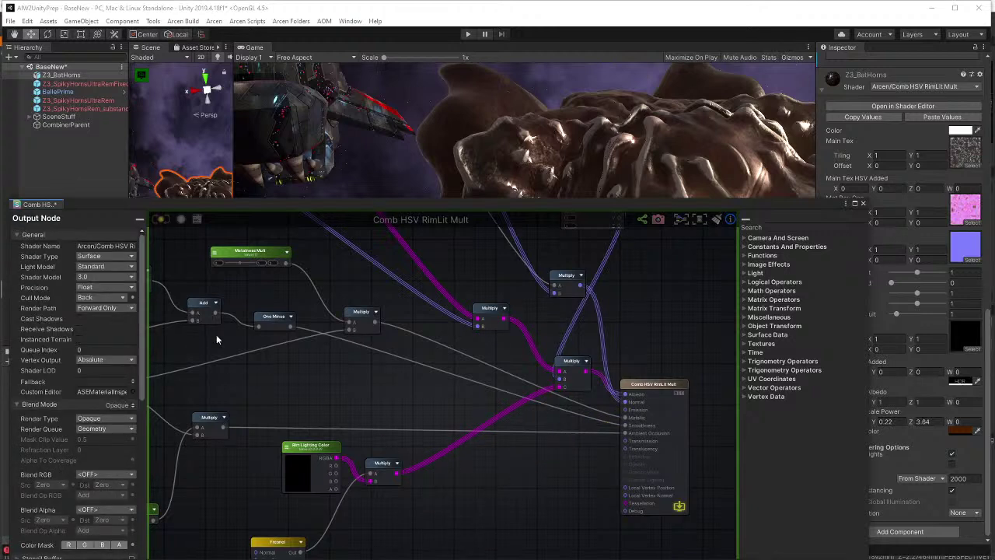
pyautogui.click(159, 220)
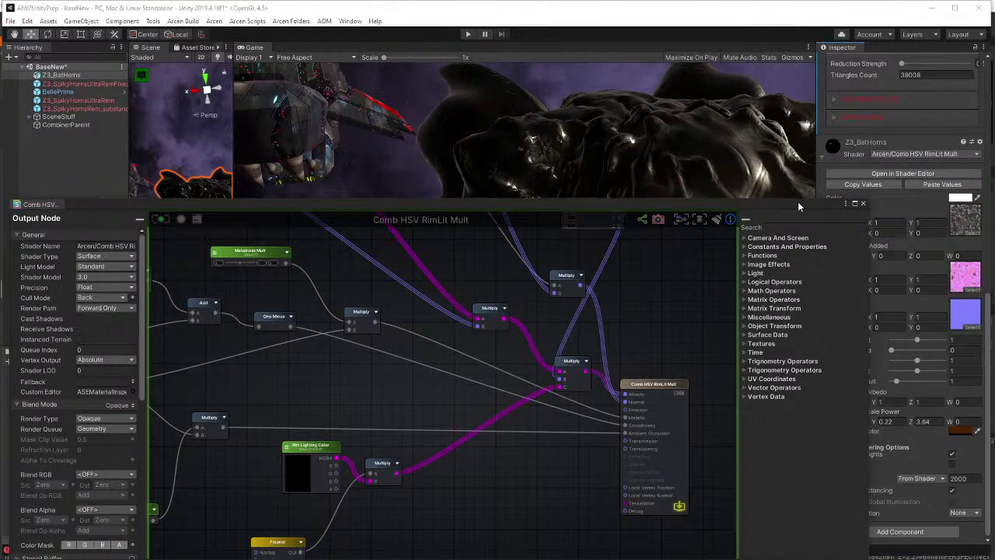
# - Close the shader graph and set the Z3_BatHorns material's Fresnel Bias Scale Power Z value to 0.63
pyautogui.moveTo(797, 202); pyautogui.dragTo(702, 445)
pyautogui.click(765, 446)
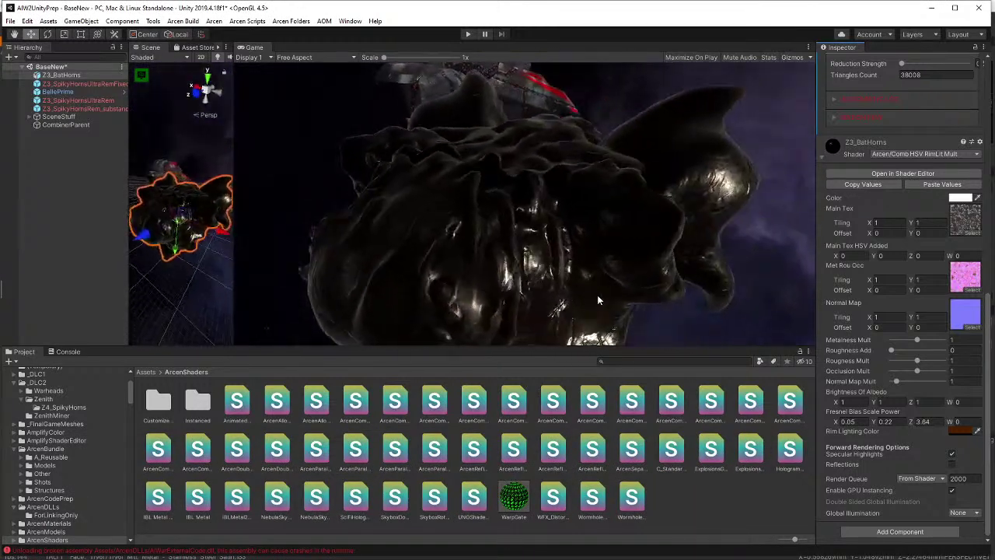
pyautogui.moveTo(912, 424); pyautogui.dragTo(845, 422)
pyautogui.click(940, 421)
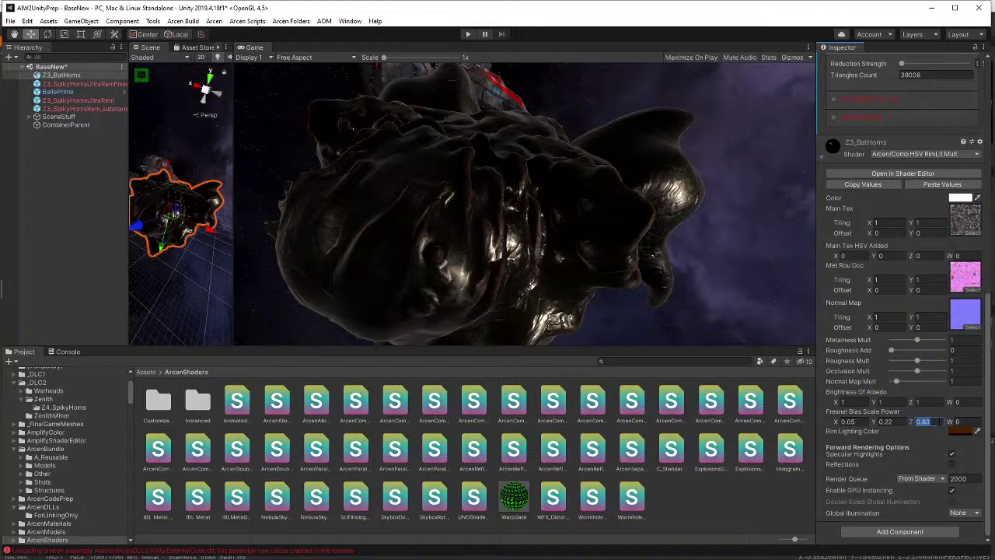
# - Check the material's shader graph briefly and set Fresnel Bias Scale Power Y to 2.02
pyautogui.click(914, 177)
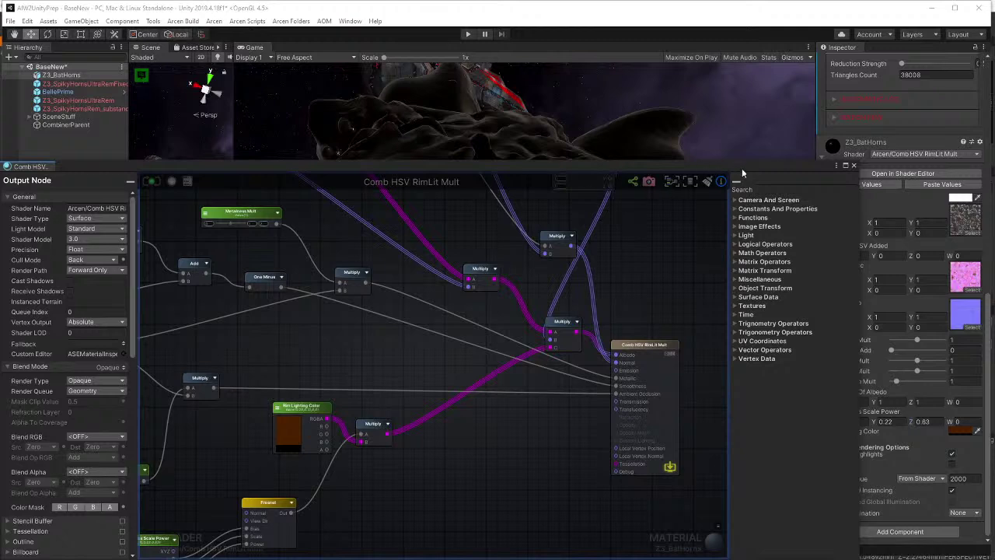
pyautogui.click(853, 166)
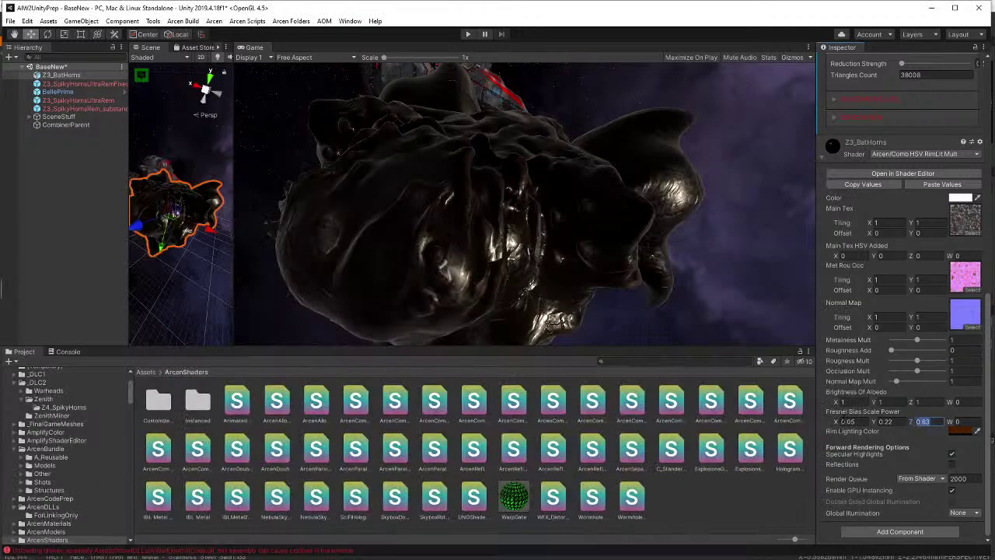
pyautogui.moveTo(839, 427)
pyautogui.mouseDown()
pyautogui.moveTo(823, 426)
pyautogui.moveTo(913, 426)
pyautogui.mouseUp()
pyautogui.hotkey('ctrl', 'z')
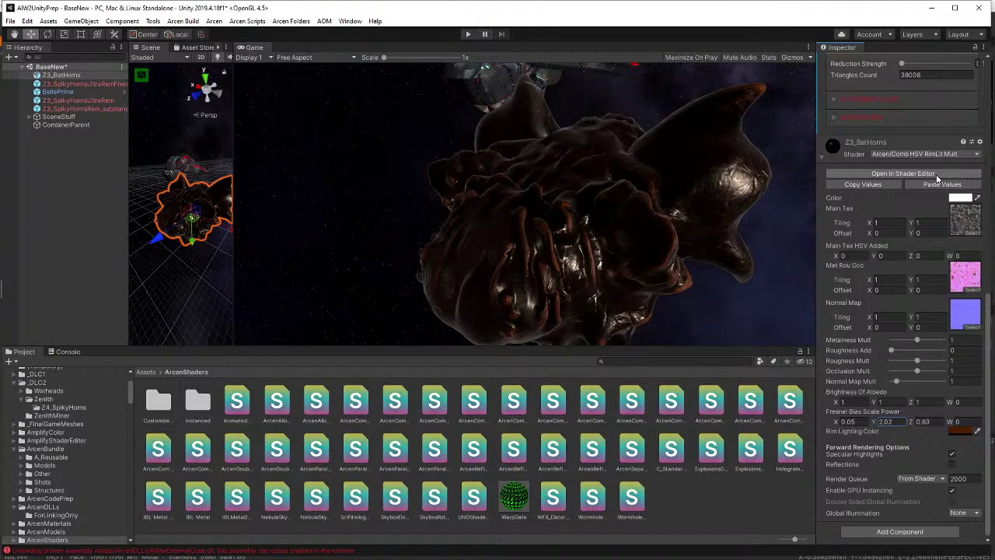
# - Open the material's shader graph and shift the Fresnel node away from the rim-lighting Multiply to make room between them
pyautogui.click(937, 178)
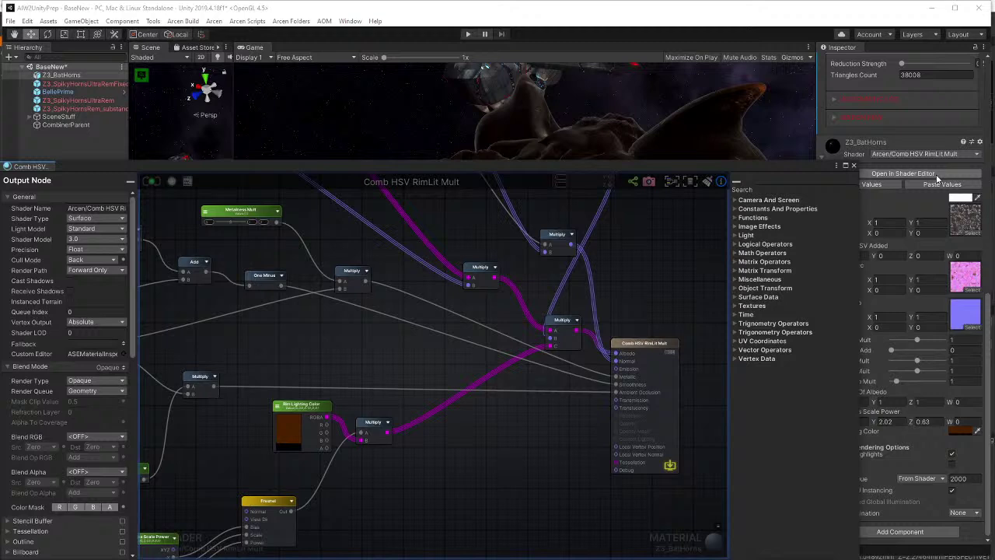
pyautogui.moveTo(355, 498); pyautogui.dragTo(521, 432, button='middle')
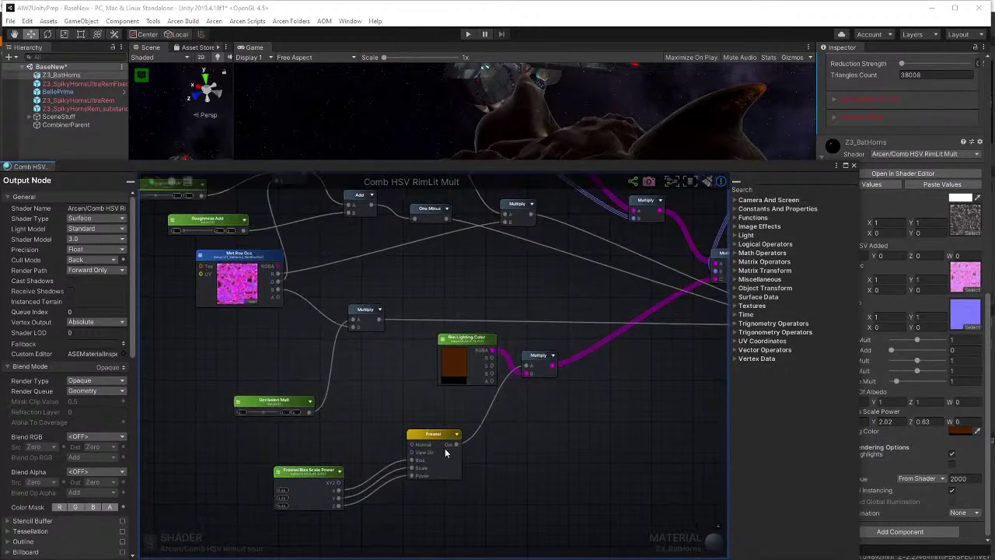
pyautogui.moveTo(440, 435); pyautogui.dragTo(420, 438)
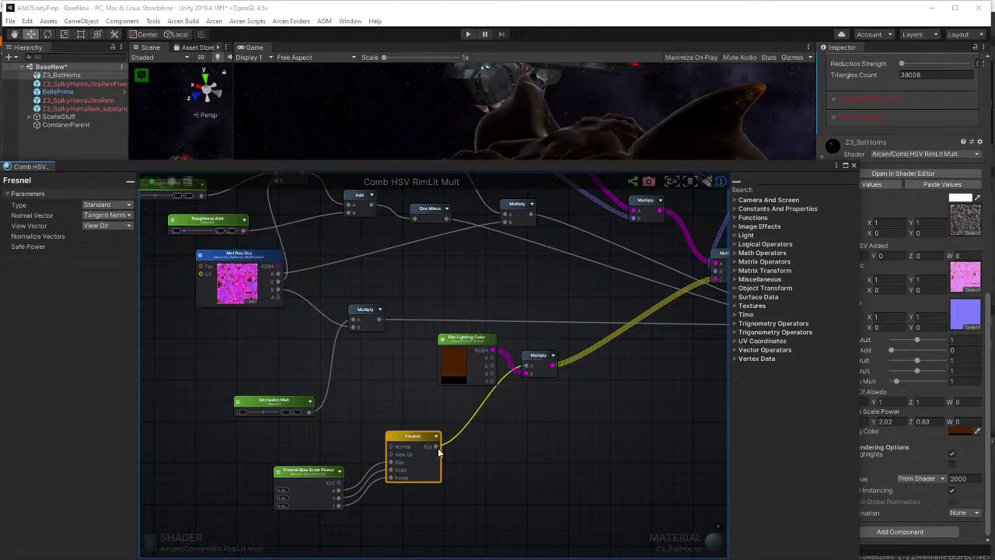
# - Search the node list for an inverse node to apply to the Fresnel output
pyautogui.rightClick(488, 424)
pyautogui.write('inv')
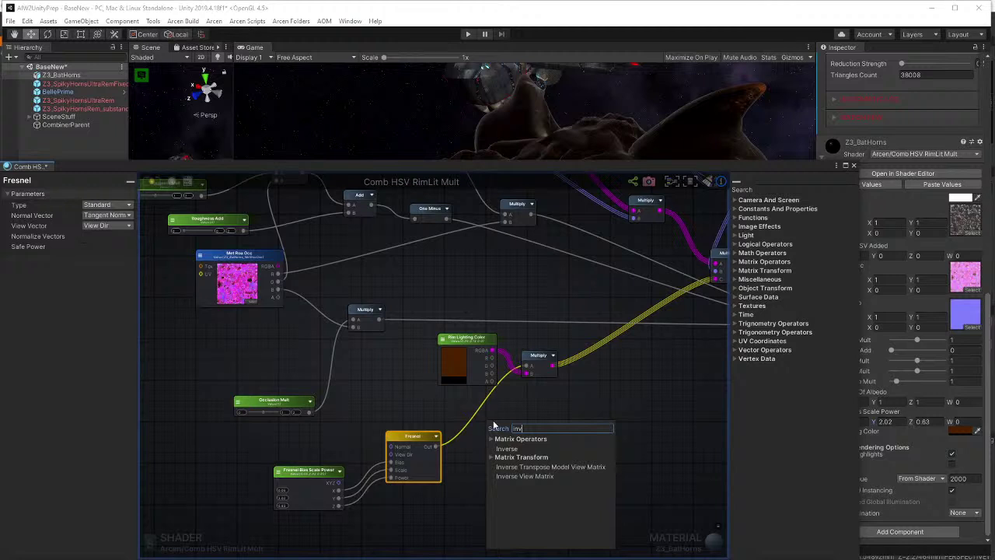
pyautogui.click(538, 420)
pyautogui.click(423, 436)
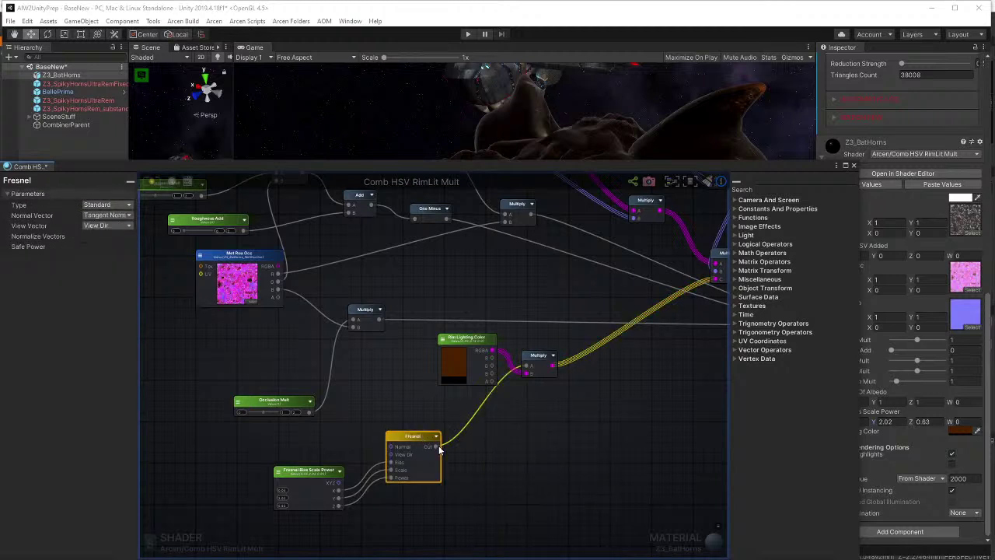
pyautogui.moveTo(439, 450); pyautogui.dragTo(476, 440)
pyautogui.write('inv')
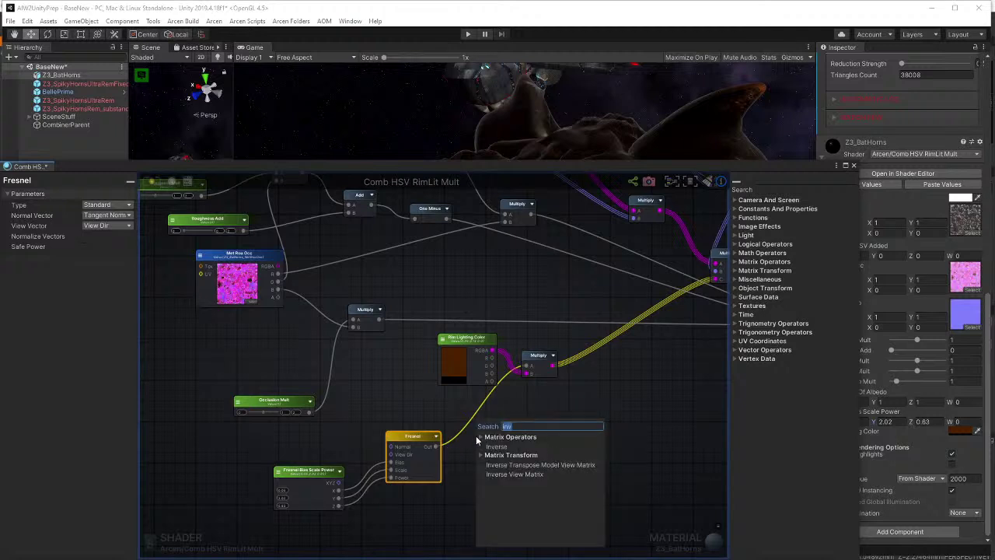
# - Try an Add node between Fresnel and the rim-lighting Multiply, check its inputs and preview, and delete it
pyautogui.press('BackSpace')
pyautogui.press('BackSpace')
pyautogui.press('BackSpace')
pyautogui.write('add')
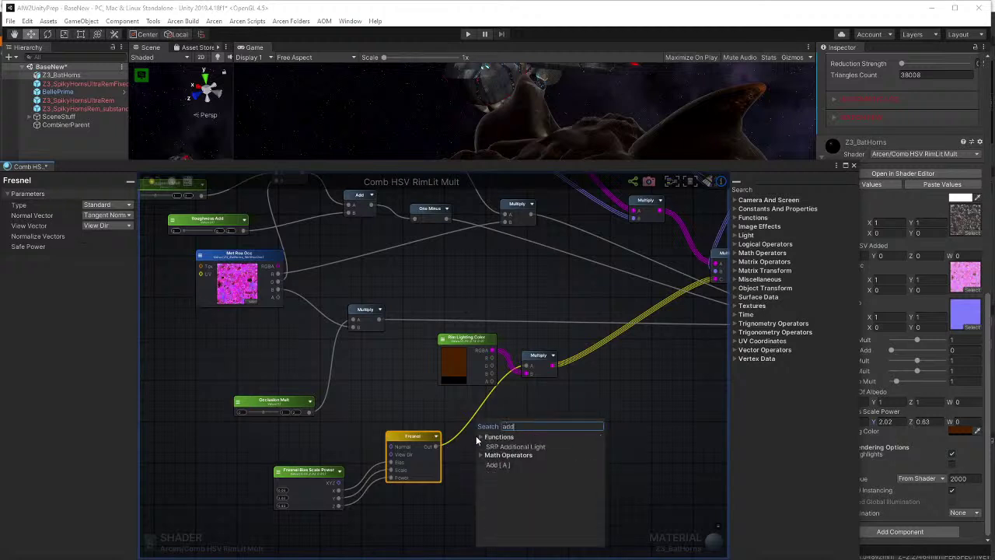
pyautogui.click(505, 466)
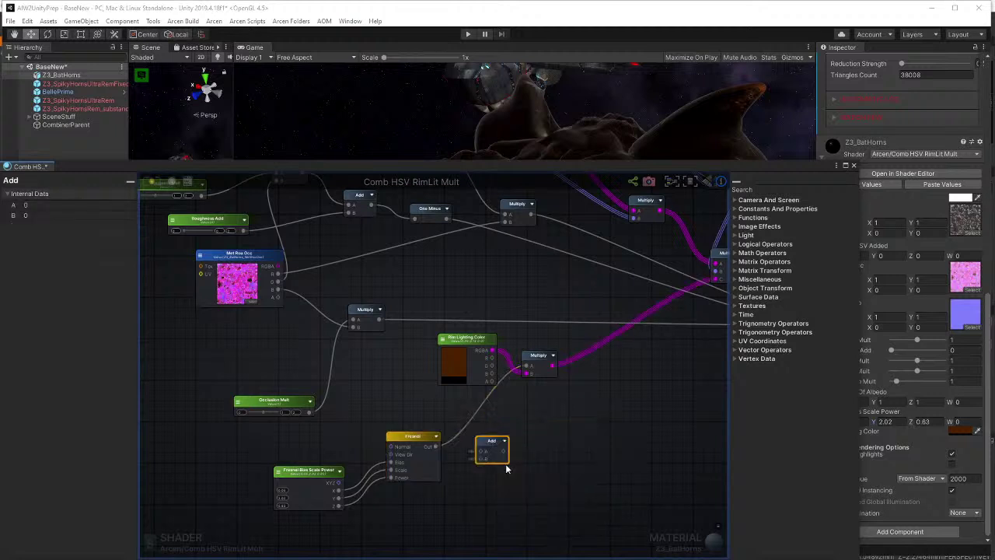
pyautogui.moveTo(493, 438); pyautogui.dragTo(517, 410)
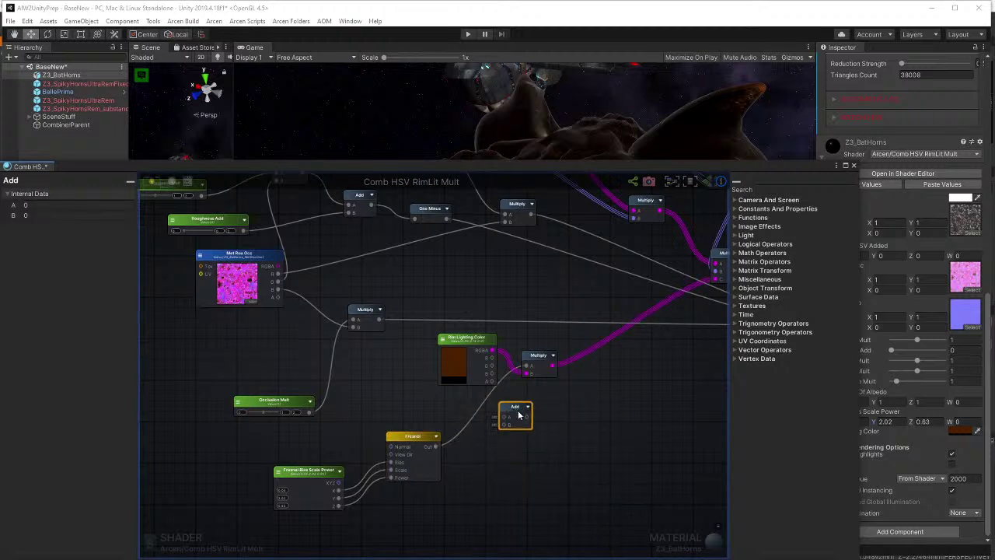
pyautogui.moveTo(34, 204); pyautogui.dragTo(3, 186)
pyautogui.press('BackSpace')
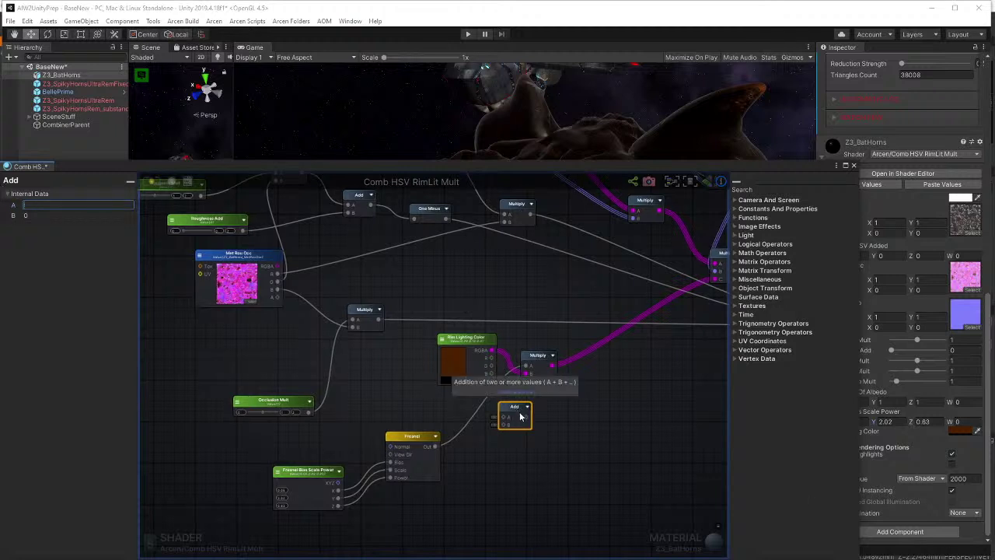
pyautogui.moveTo(502, 412); pyautogui.dragTo(507, 411, button='middle')
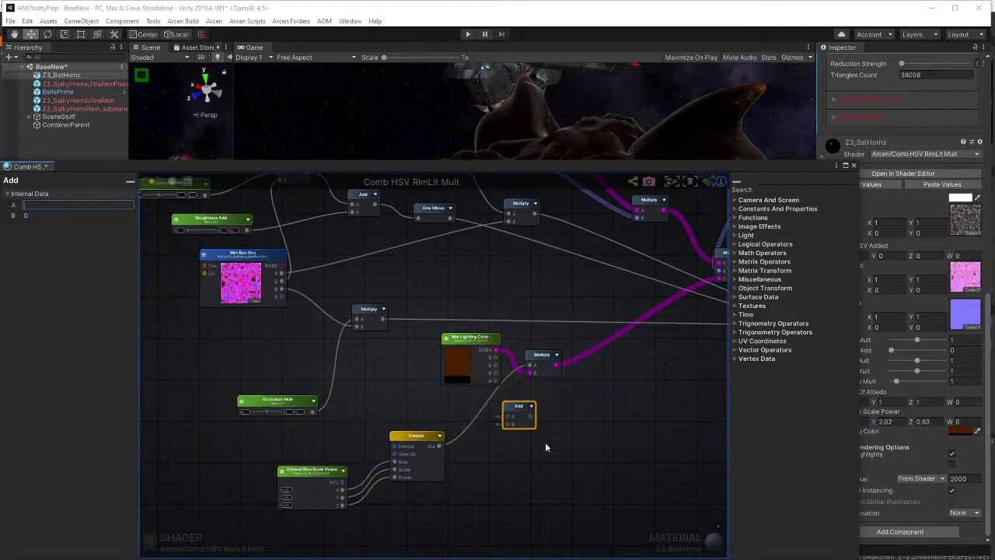
pyautogui.click(531, 406)
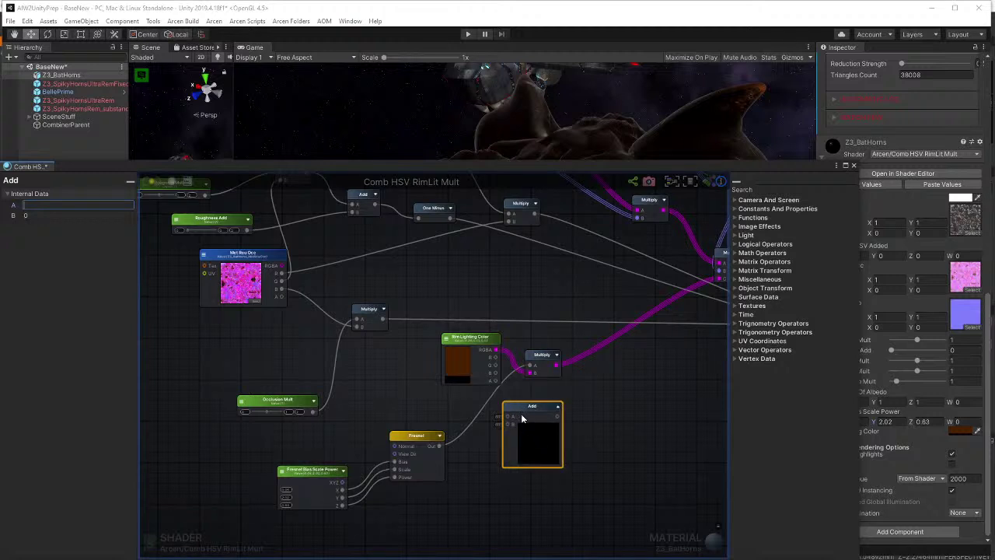
pyautogui.moveTo(524, 413); pyautogui.dragTo(553, 433)
pyautogui.click(475, 426)
pyautogui.click(537, 426)
pyautogui.press('Delete')
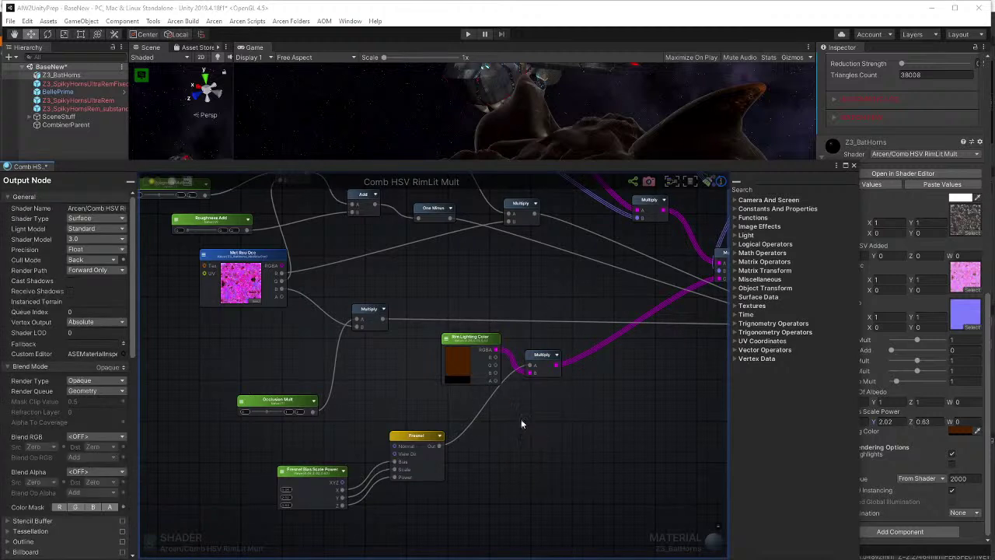
# - Add a Subtract node with A set to 1 and Fresnel as B, feed it into the rim-lighting Multiply and update the shader
pyautogui.rightClick(490, 409)
pyautogui.write('sub')
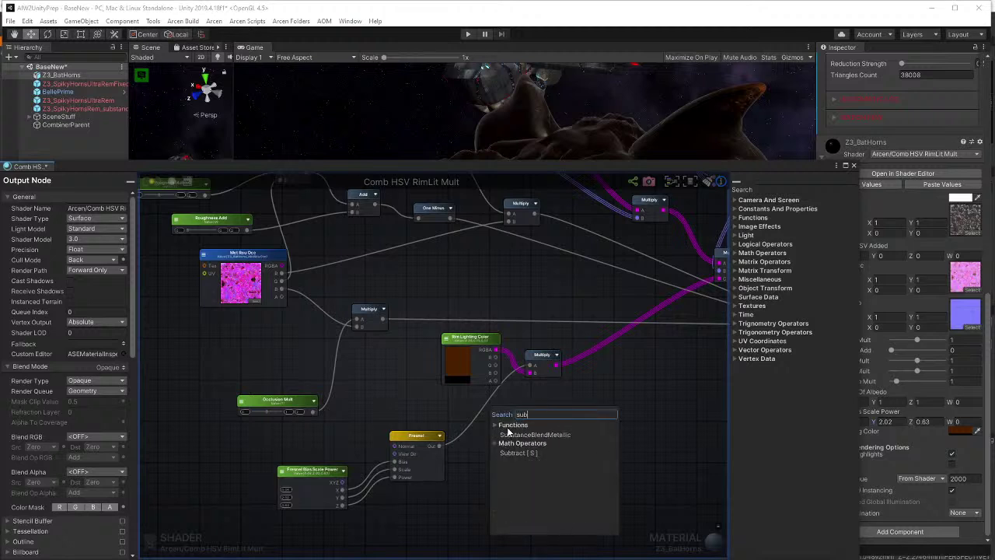
pyautogui.click(524, 453)
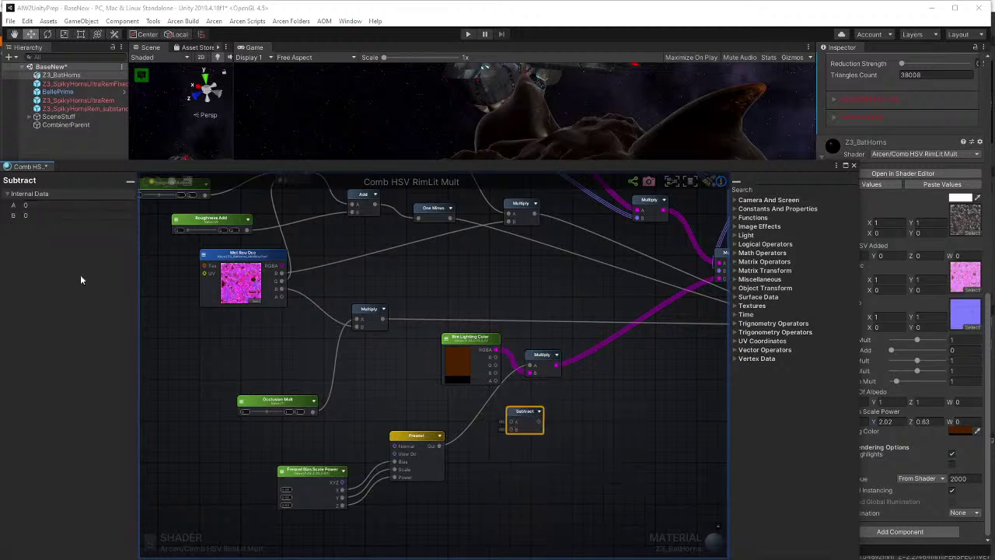
pyautogui.click(476, 416)
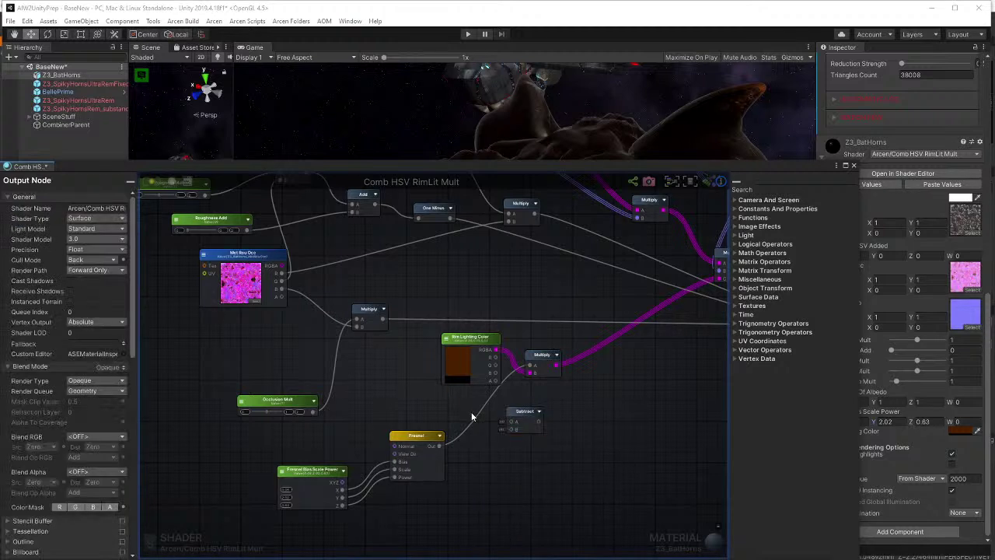
pyautogui.moveTo(440, 446); pyautogui.dragTo(530, 365)
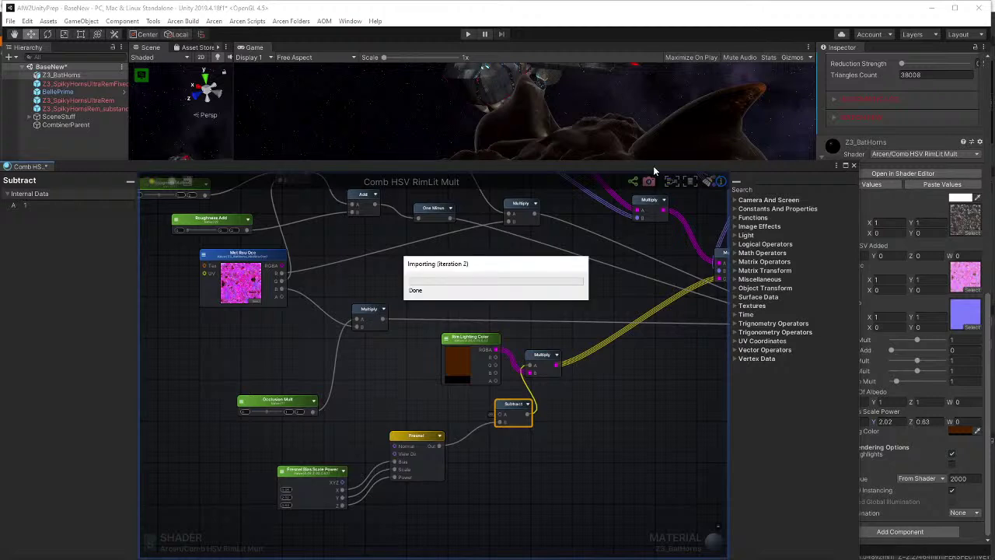
# - Inspect the model with the graph moved aside, try -1.07 for Fresnel Bias Scale Power X and undo it
pyautogui.moveTo(653, 165); pyautogui.dragTo(674, 408)
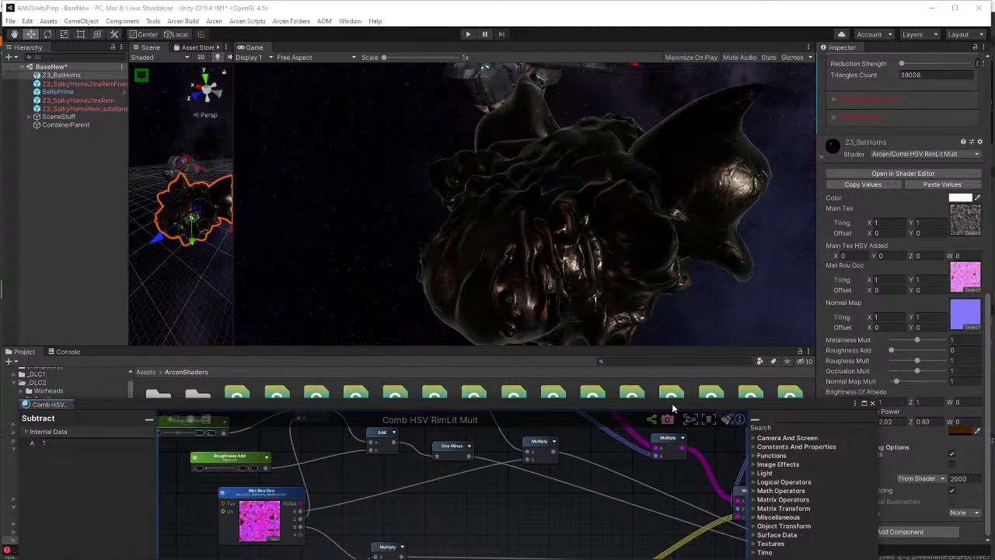
pyautogui.keyDown('alt'); pyautogui.moveTo(186, 234); pyautogui.dragTo(577, 288); pyautogui.keyUp('alt')
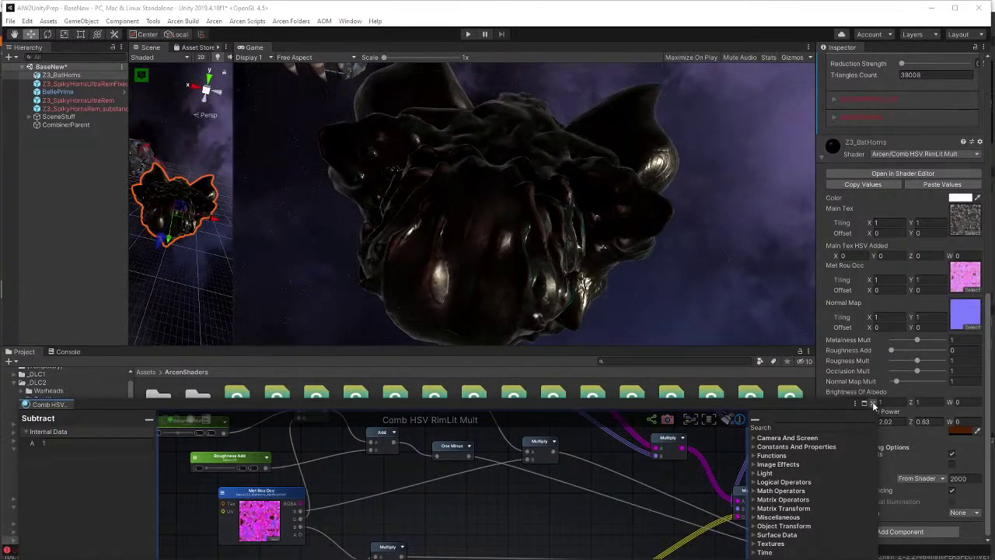
pyautogui.moveTo(844, 408)
pyautogui.mouseDown()
pyautogui.moveTo(795, 420)
pyautogui.moveTo(853, 424)
pyautogui.moveTo(820, 426)
pyautogui.mouseUp()
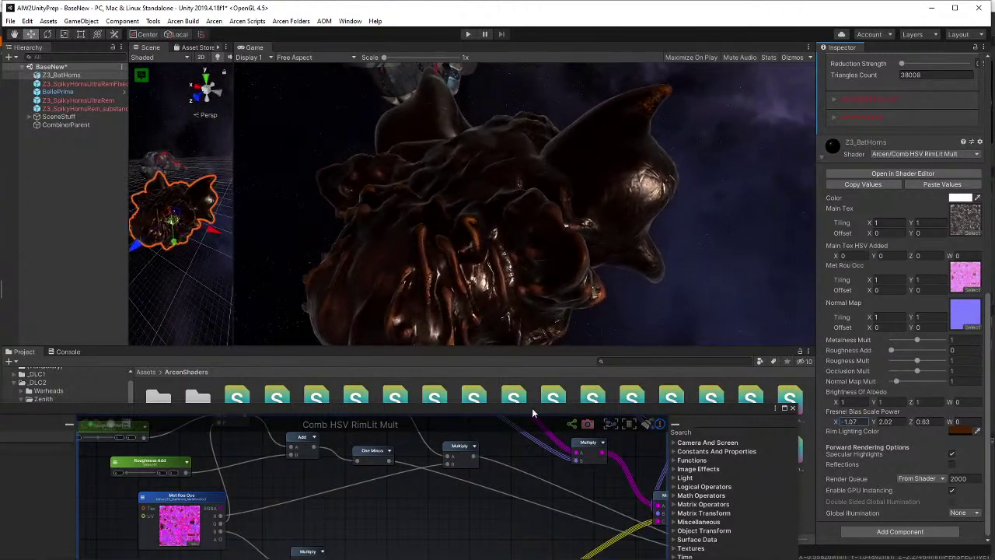
pyautogui.hotkey('ctrl', 'z')
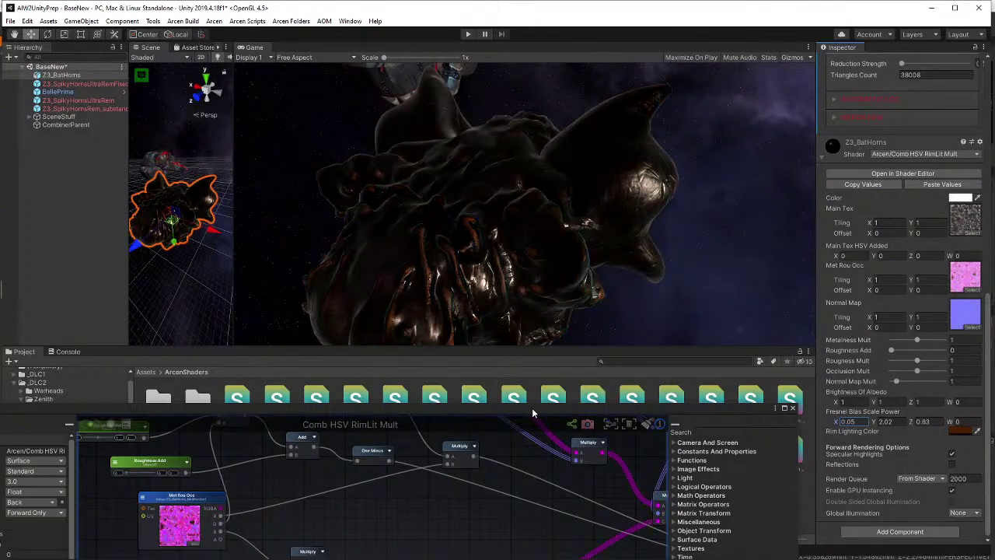
# - Bring the shader graph back into view, add a World Normal node and place it below the raised Occlusion Mult node
pyautogui.moveTo(492, 409); pyautogui.dragTo(590, 77)
pyautogui.moveTo(553, 324); pyautogui.dragTo(488, 325)
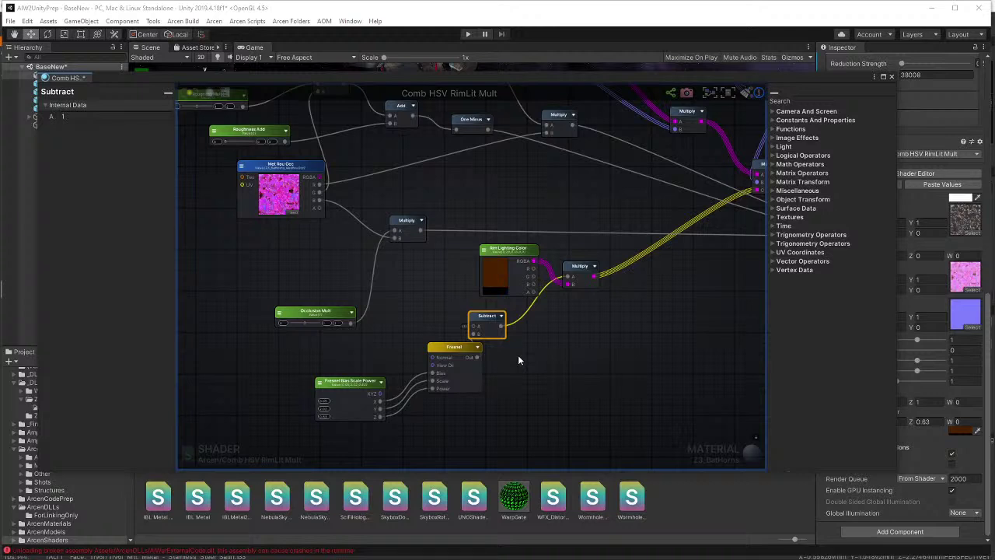
pyautogui.rightClick(389, 347)
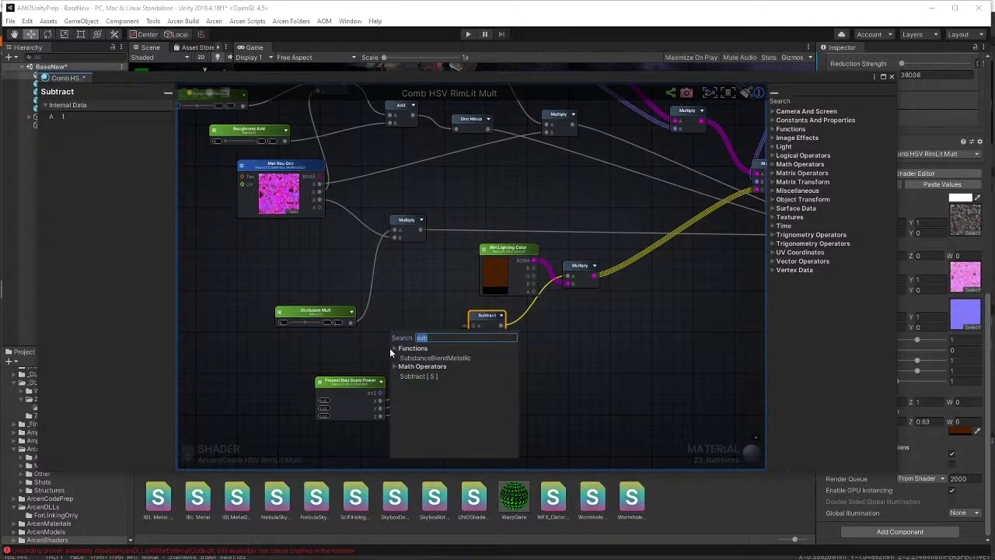
pyautogui.press('Escape')
pyautogui.click(605, 406)
pyautogui.rightClick(549, 369)
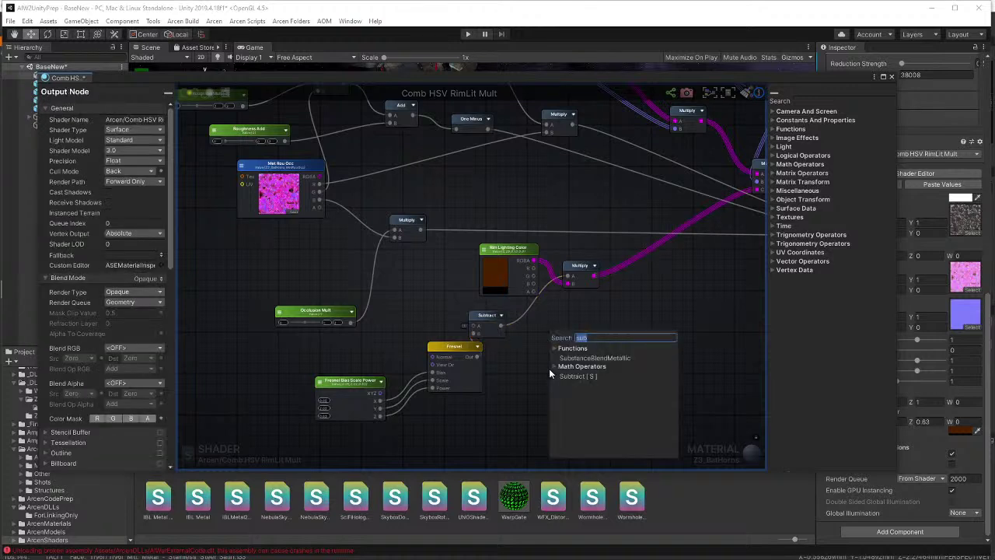
pyautogui.write('norm')
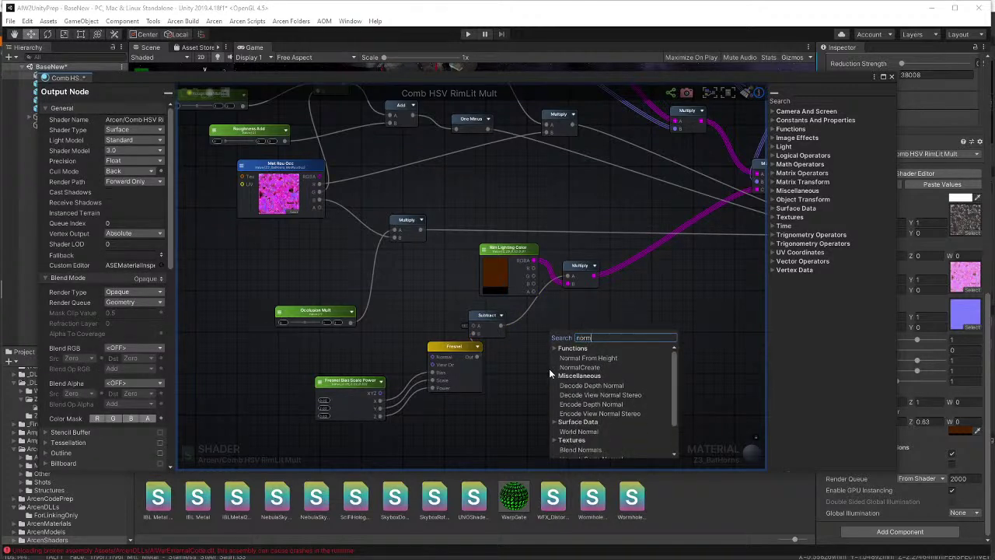
pyautogui.scroll(-2, 628, 420)
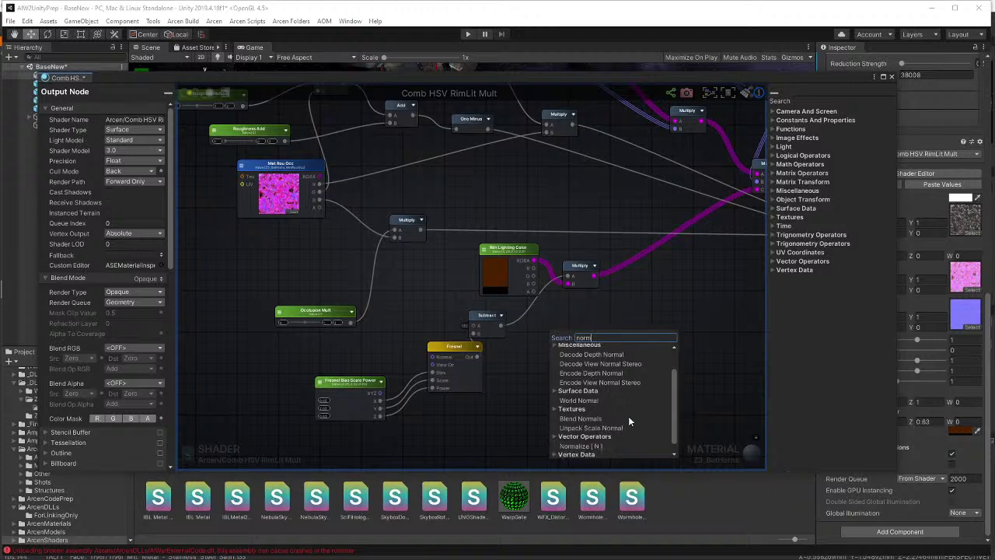
pyautogui.click(589, 399)
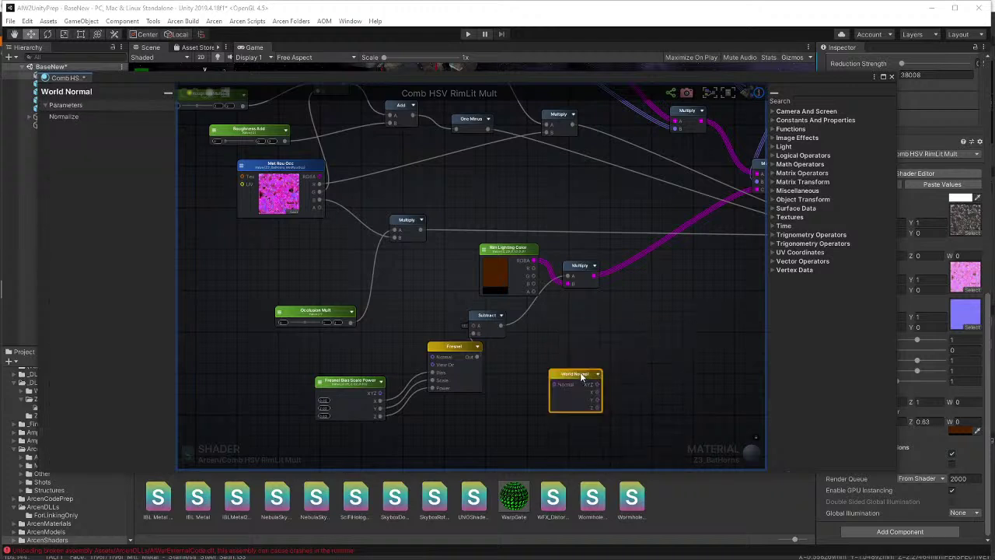
pyautogui.moveTo(575, 372); pyautogui.dragTo(292, 283)
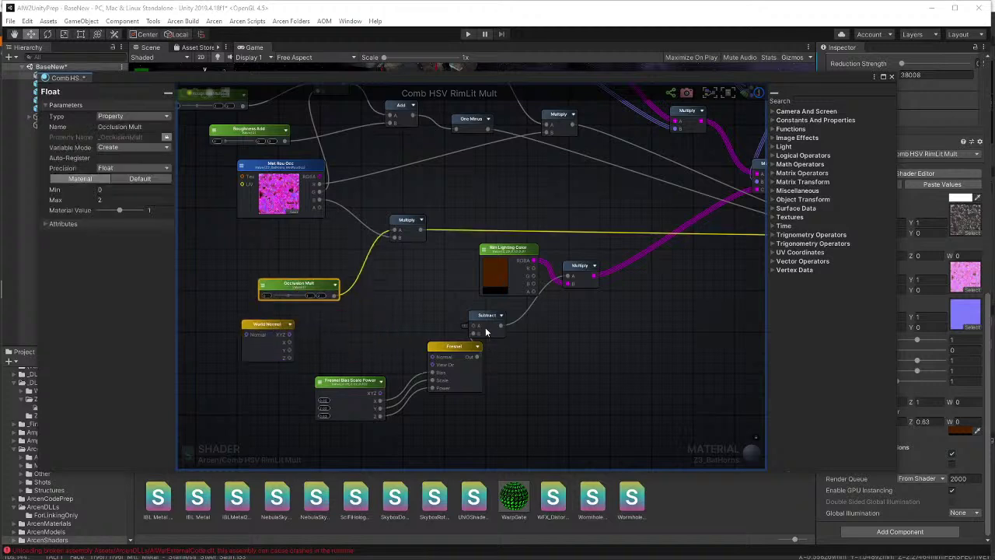
# - Move the Subtract node beside the World Normal node and connect World Normal XYZ to its B input in place of Fresnel
pyautogui.moveTo(488, 316); pyautogui.dragTo(462, 315)
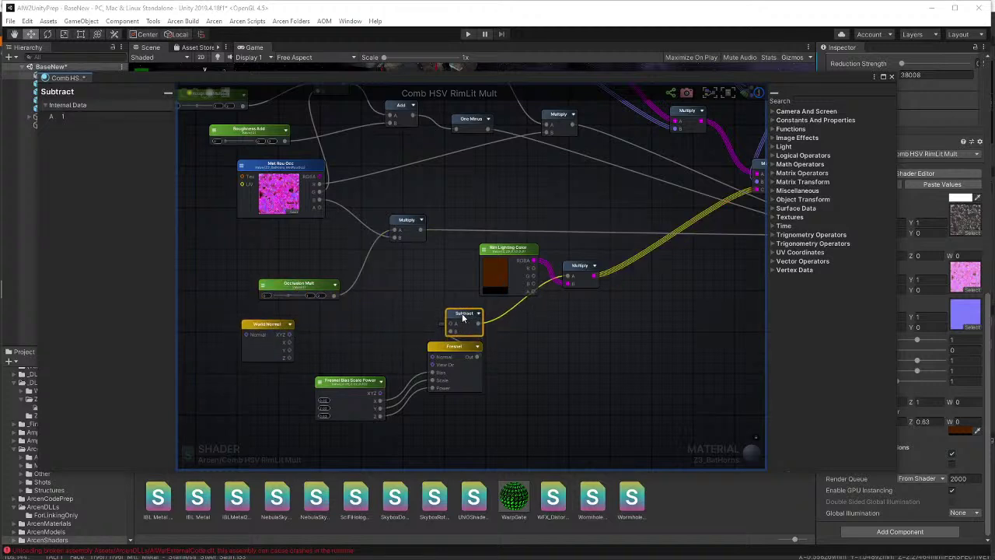
pyautogui.rightClick(362, 339)
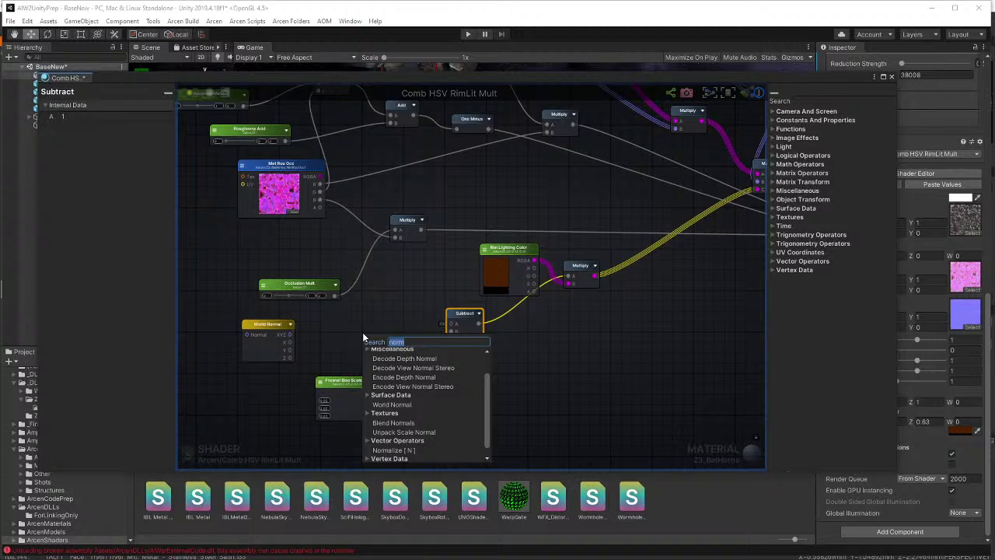
pyautogui.moveTo(458, 317); pyautogui.dragTo(361, 333)
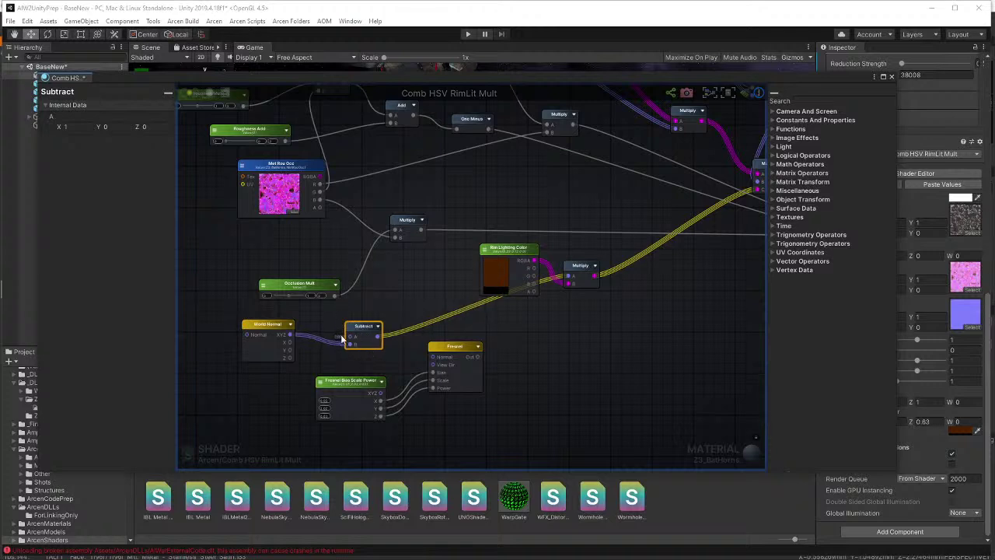
# - Set the Y and Z components of the Subtract node's A value to 1
pyautogui.click(342, 351)
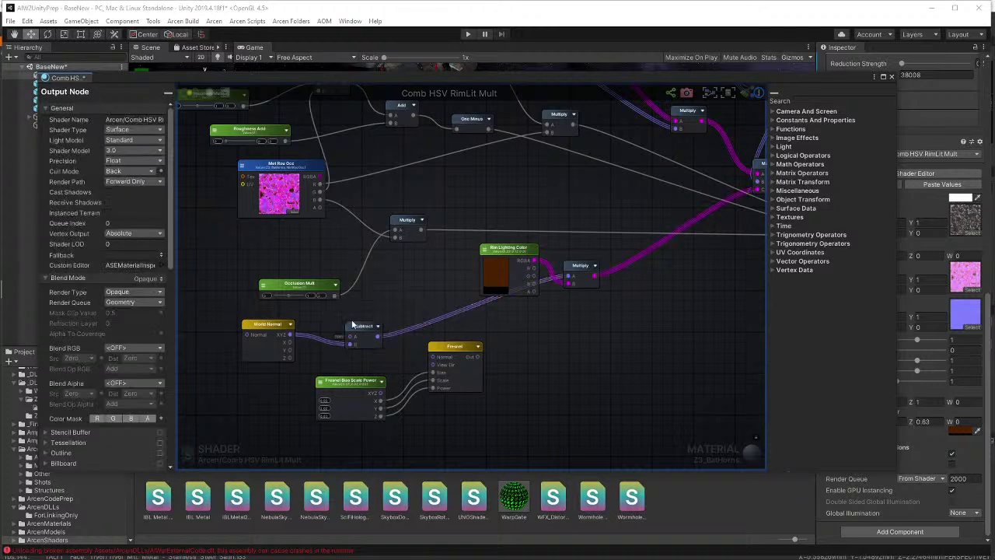
pyautogui.click(352, 325)
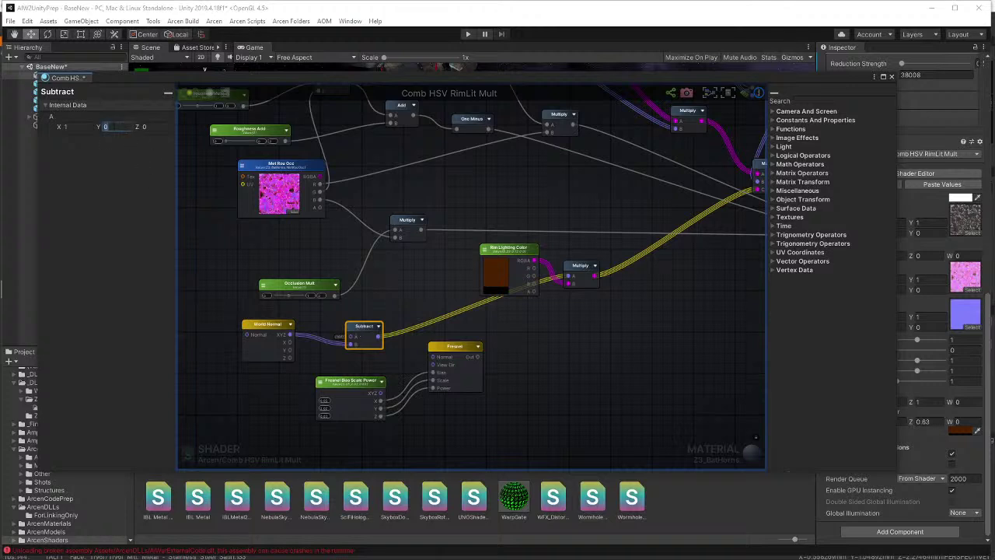
pyautogui.write('1')
pyautogui.press('Tab')
pyautogui.write('1')
# - Route the Subtract output into Fresnel's Normal input, reconnect Fresnel to the rim-lighting Multiply's A input and update the shader
pyautogui.click(395, 329)
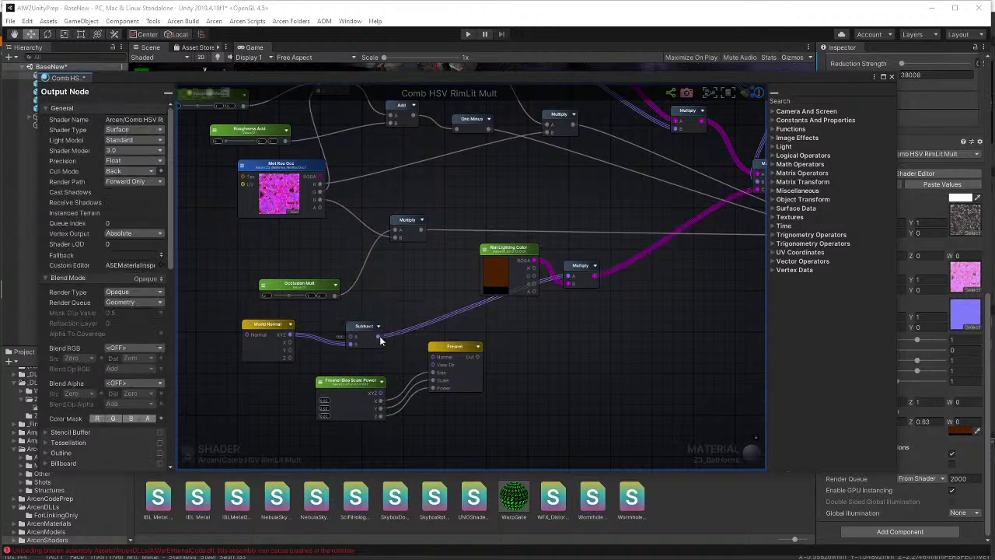
pyautogui.moveTo(379, 335); pyautogui.dragTo(552, 288)
pyautogui.click(206, 97)
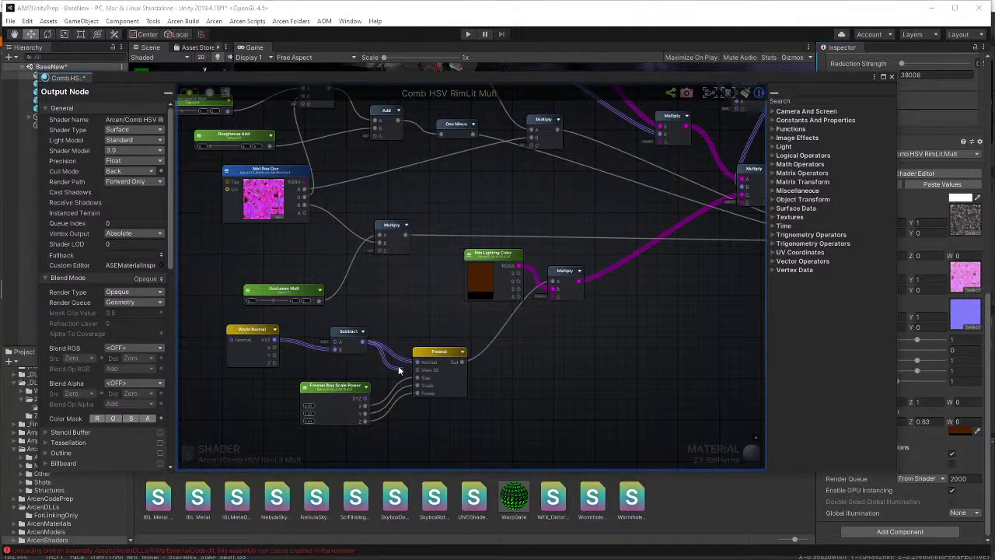
# - Update the shader, check the bat-horns model, and delete the Subtract and World Normal nodes feeding Fresnel
pyautogui.click(188, 92)
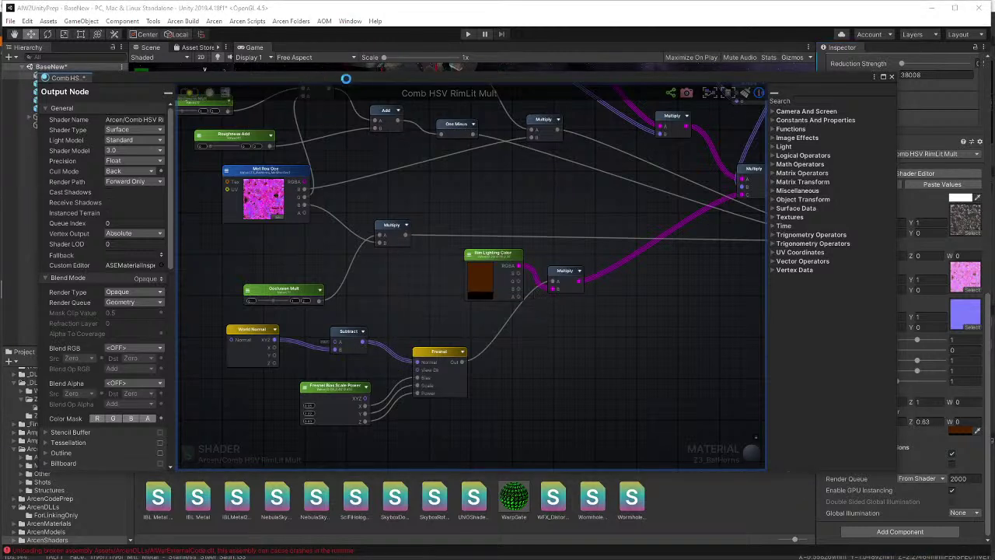
pyautogui.moveTo(372, 77); pyautogui.dragTo(399, 361)
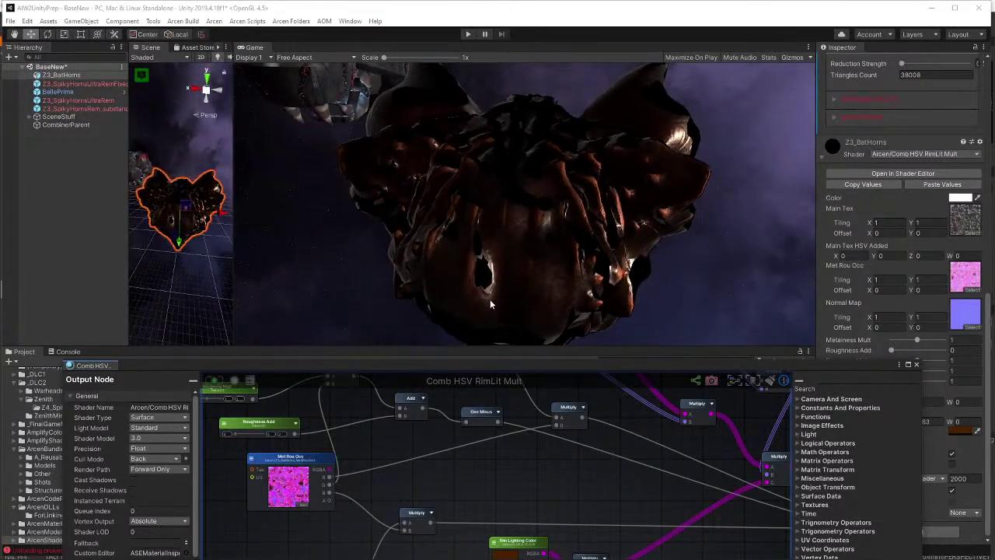
pyautogui.moveTo(482, 367); pyautogui.dragTo(452, 152)
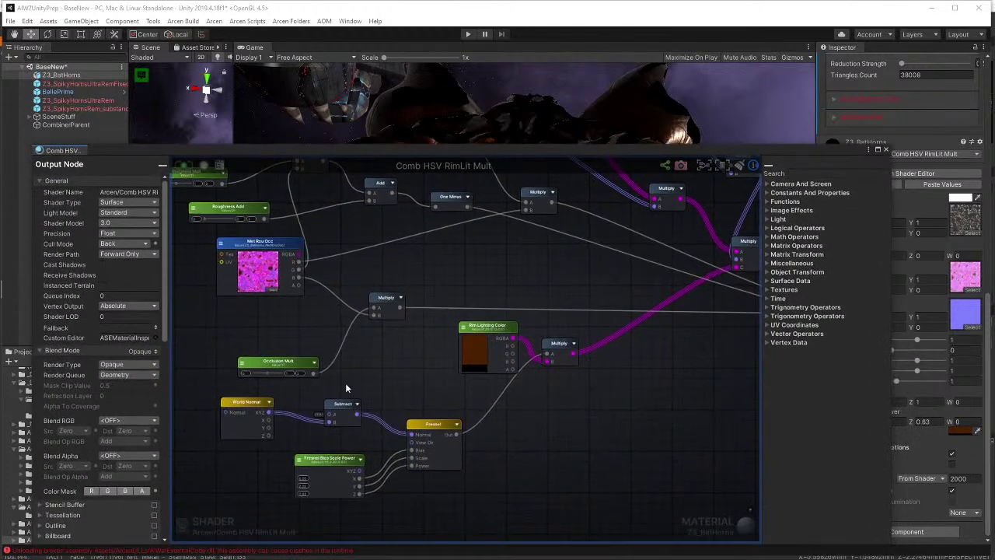
pyautogui.click(340, 407)
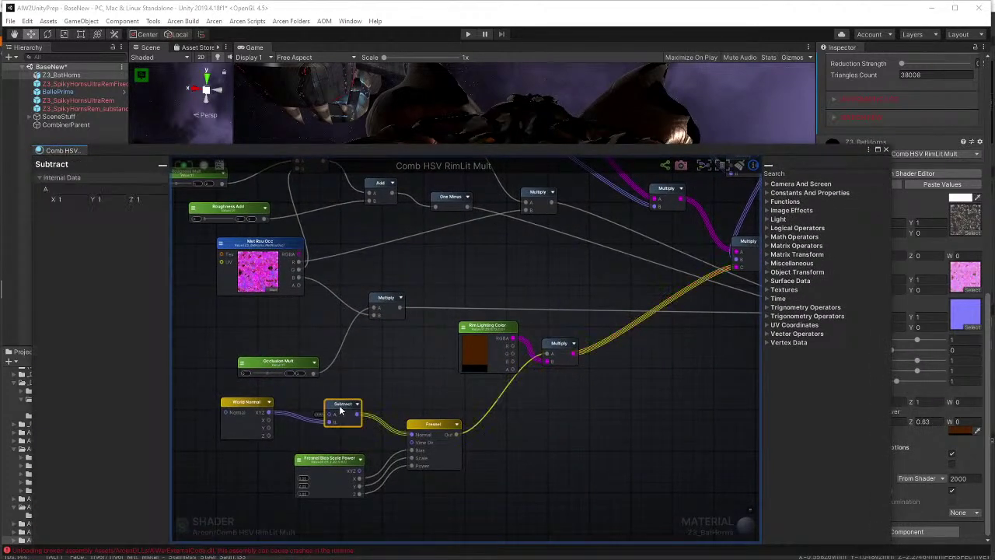
pyautogui.press('Delete')
pyautogui.click(261, 407)
pyautogui.press('Delete')
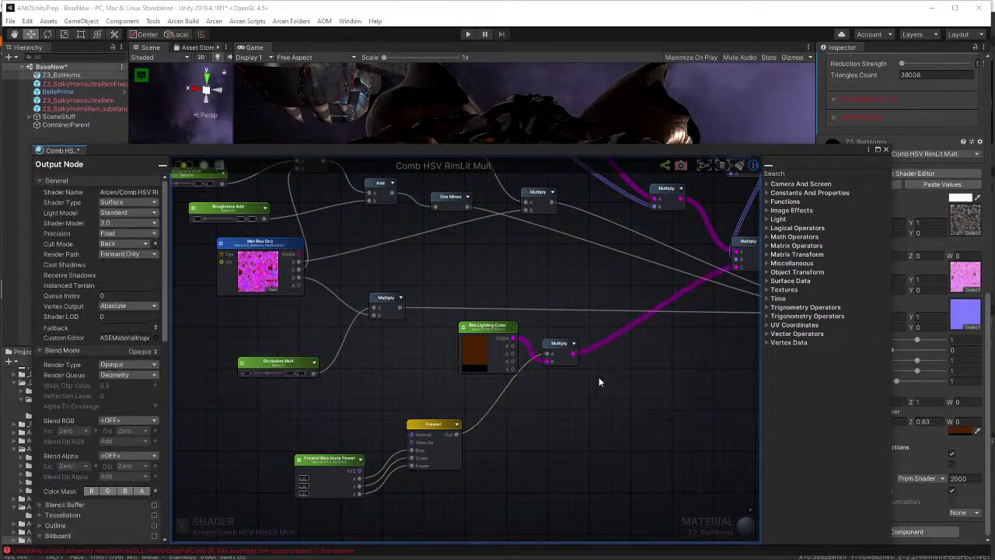
# - Add a Blend Operations node between the rim-lighting Multiply and the output node
pyautogui.moveTo(647, 356); pyautogui.dragTo(520, 433, button='right')
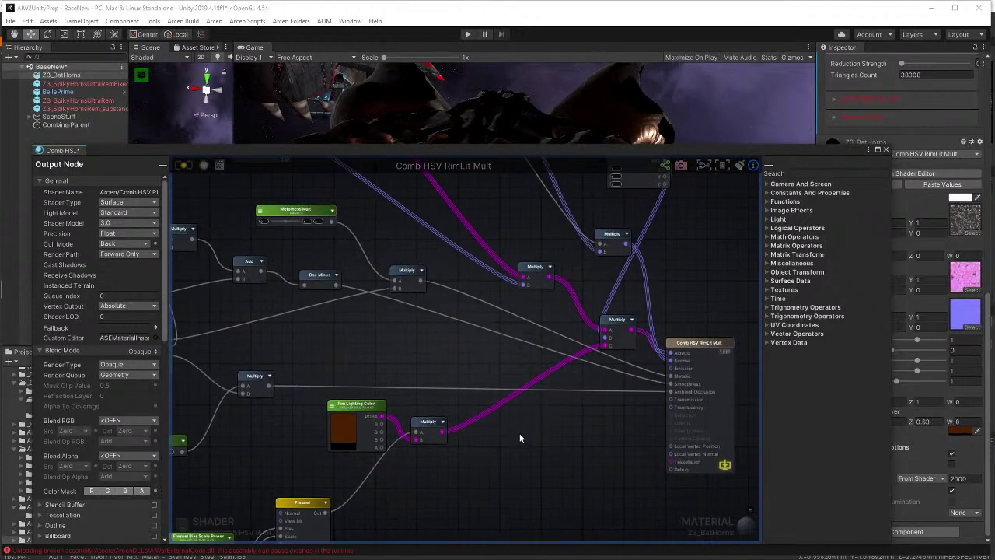
pyautogui.rightClick(516, 424)
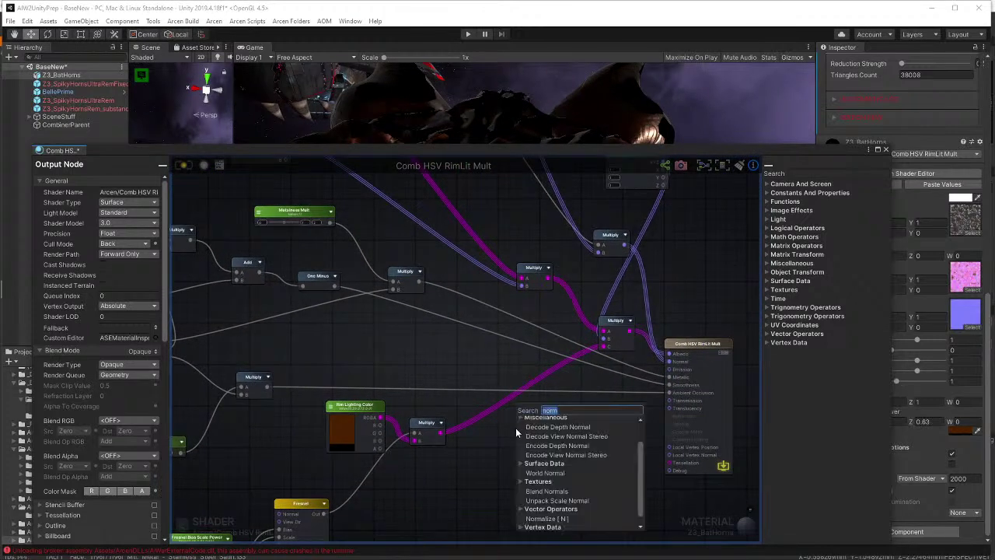
pyautogui.write('blend')
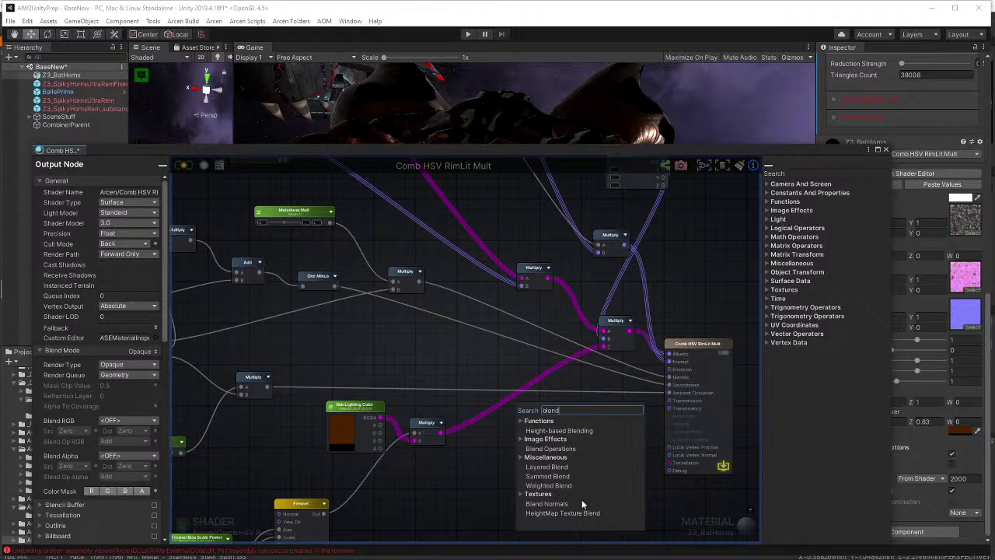
pyautogui.click(552, 449)
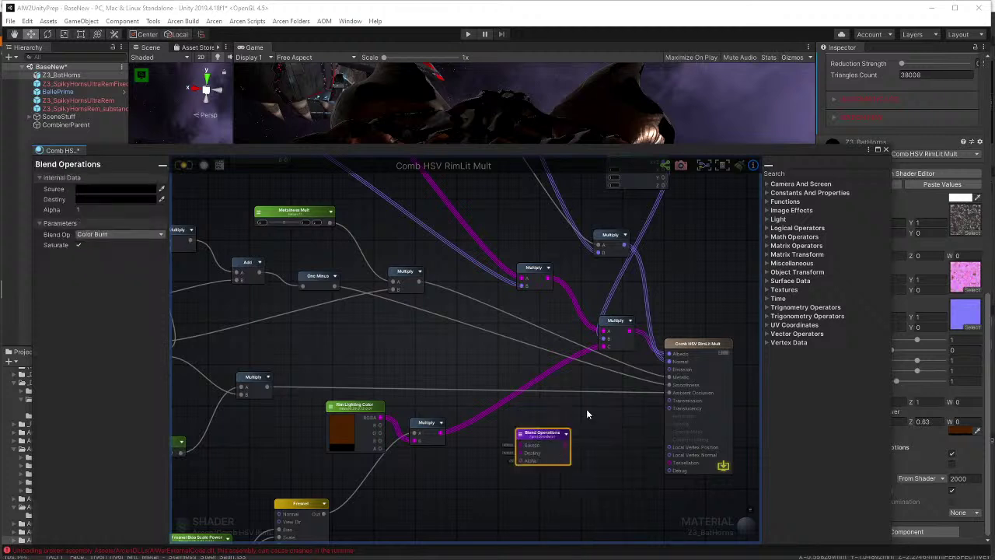
# - Disconnect the rim-lighting Multiply from the final albedo Multiply's C input and rearrange that Multiply and the Blend Operations node
pyautogui.moveTo(604, 348); pyautogui.dragTo(591, 408)
pyautogui.moveTo(620, 328); pyautogui.dragTo(585, 327)
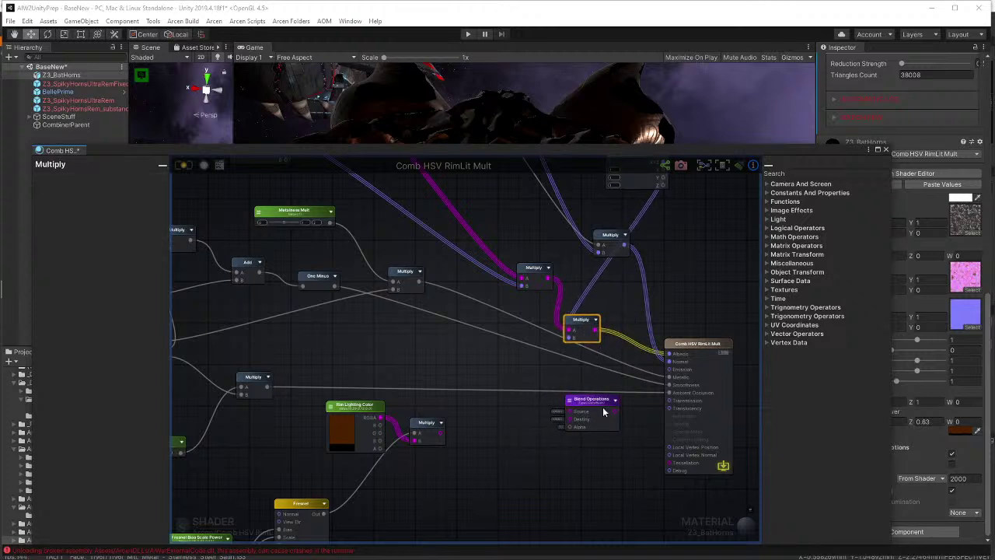
pyautogui.moveTo(602, 406); pyautogui.dragTo(573, 414)
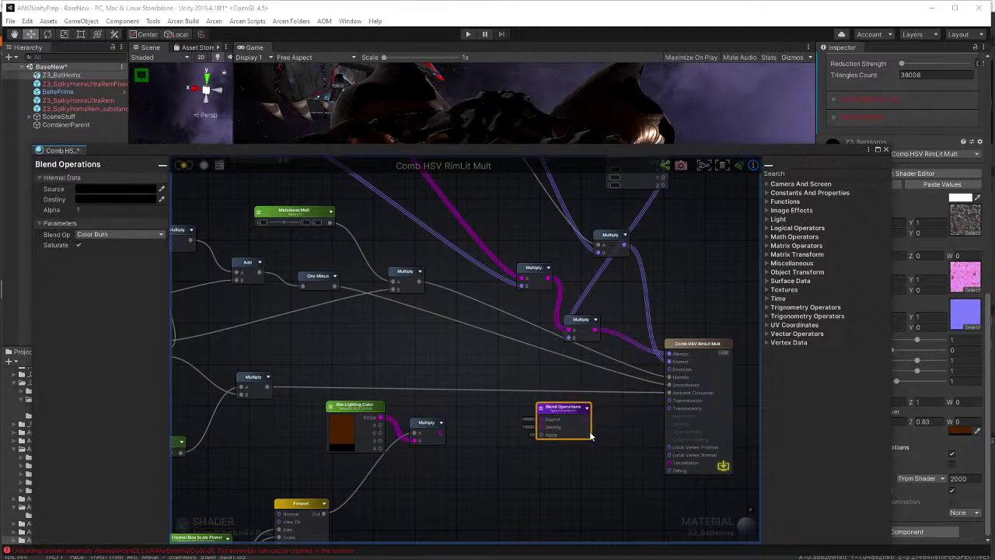
# - Connect Blend Operations to Albedo, the albedo Multiply to its Destiny input and the rim-lighting Multiply to its Source input
pyautogui.moveTo(587, 417); pyautogui.dragTo(669, 353)
pyautogui.moveTo(576, 335); pyautogui.dragTo(539, 420)
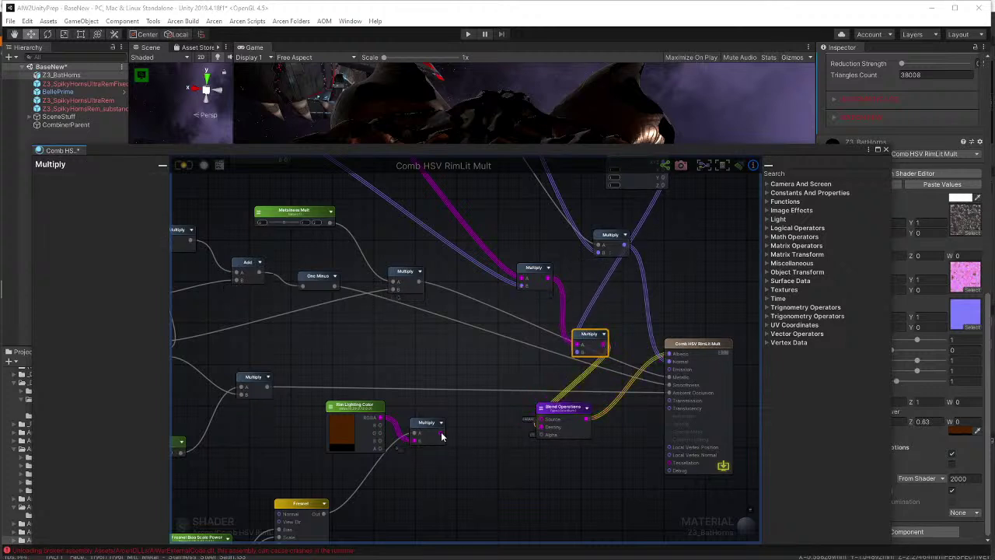
pyautogui.moveTo(441, 436); pyautogui.dragTo(542, 427)
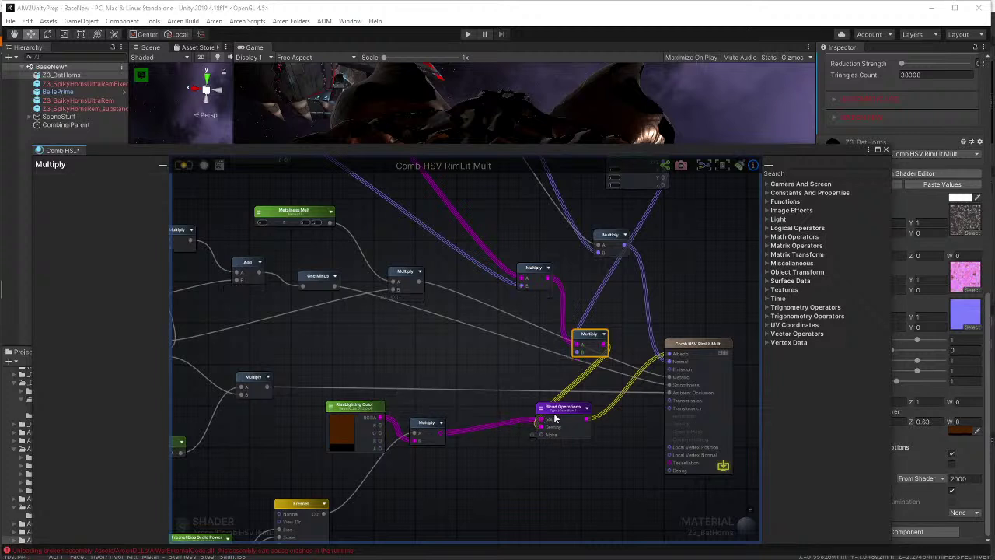
# - Try to switch the Blend Operations mode to Overlay, update the shader and view the model
pyautogui.click(555, 418)
pyautogui.click(129, 214)
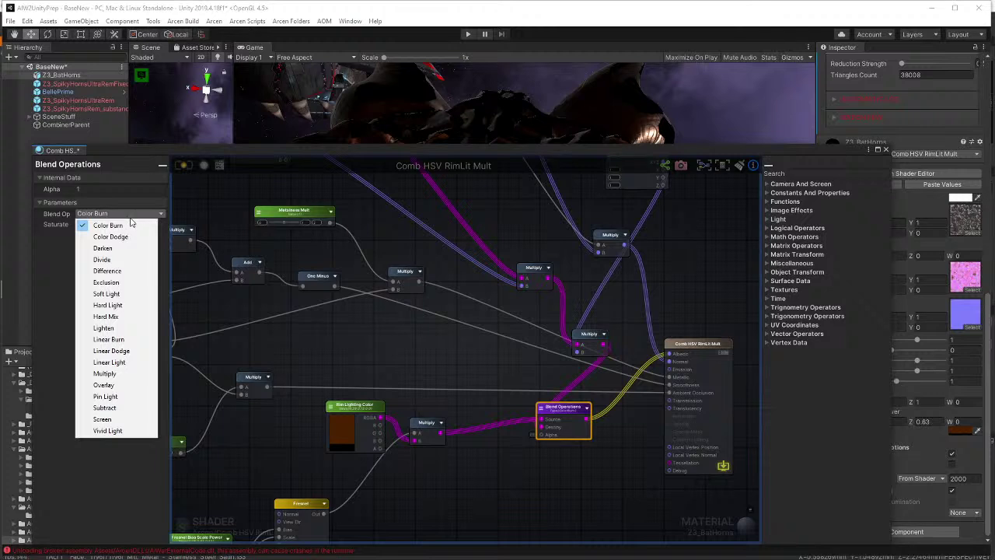
pyautogui.click(124, 386)
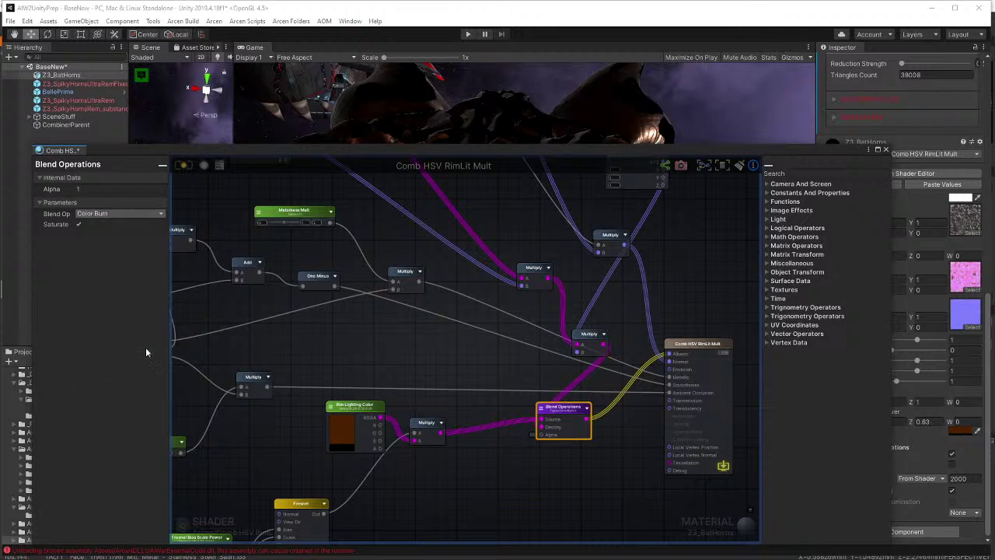
pyautogui.click(188, 164)
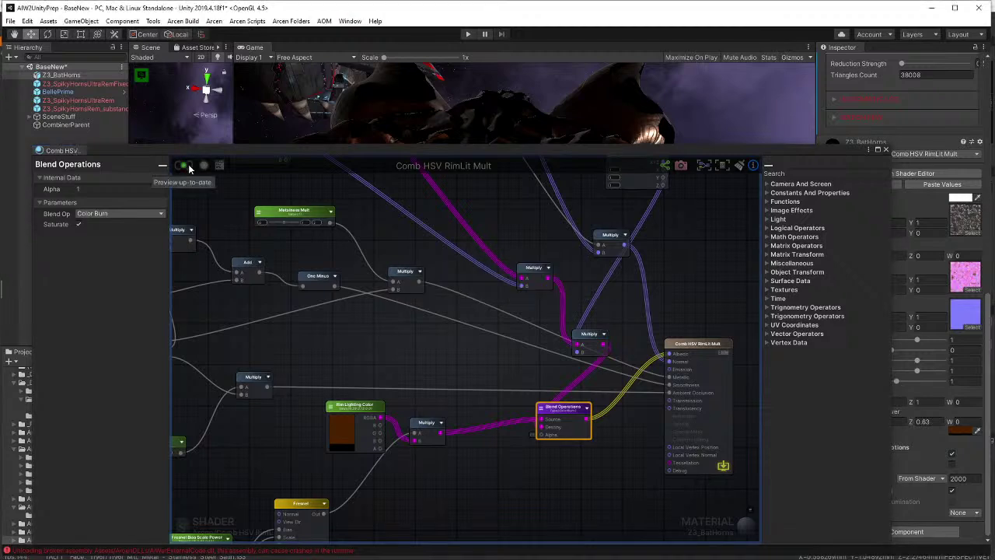
pyautogui.moveTo(348, 153); pyautogui.dragTo(301, 371)
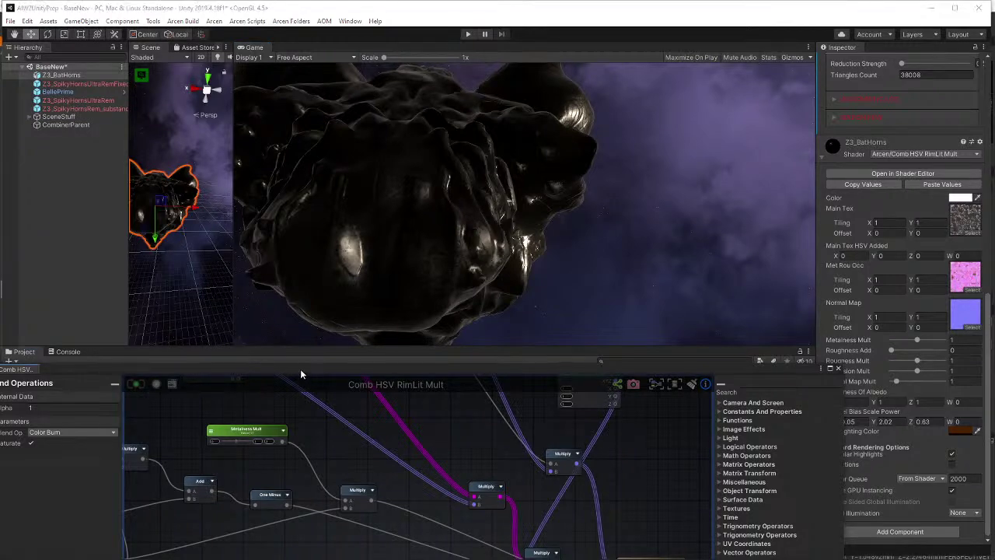
# - Set the Blend Operations node's Blend Op to Overlay, update the shader and move the graph clear of the model and material settings
pyautogui.moveTo(107, 368); pyautogui.dragTo(172, 209)
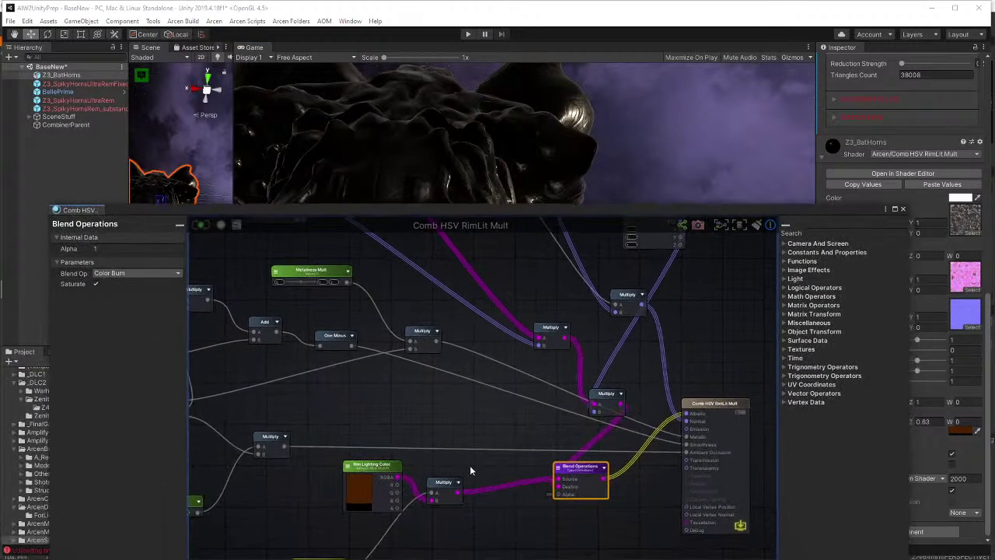
pyautogui.click(126, 275)
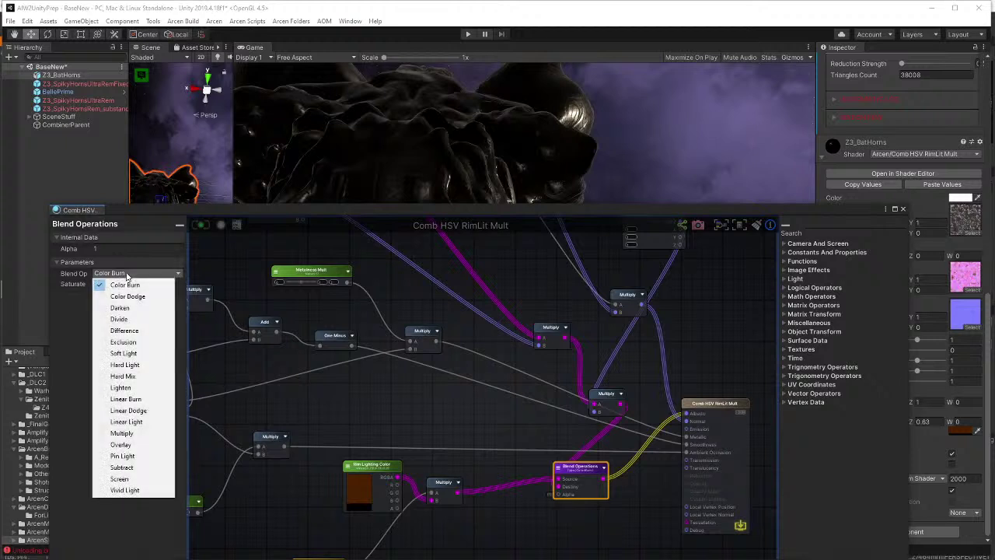
pyautogui.click(158, 444)
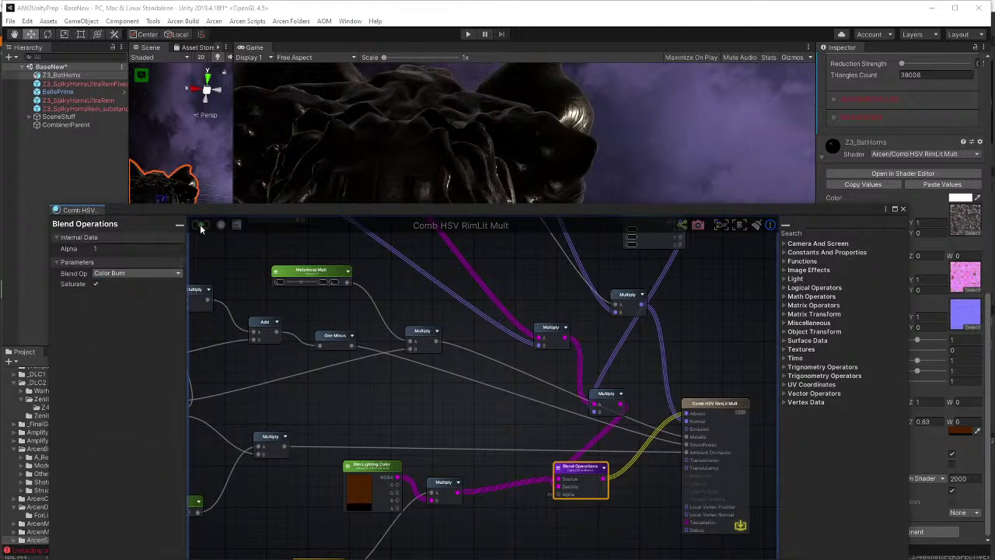
pyautogui.click(154, 274)
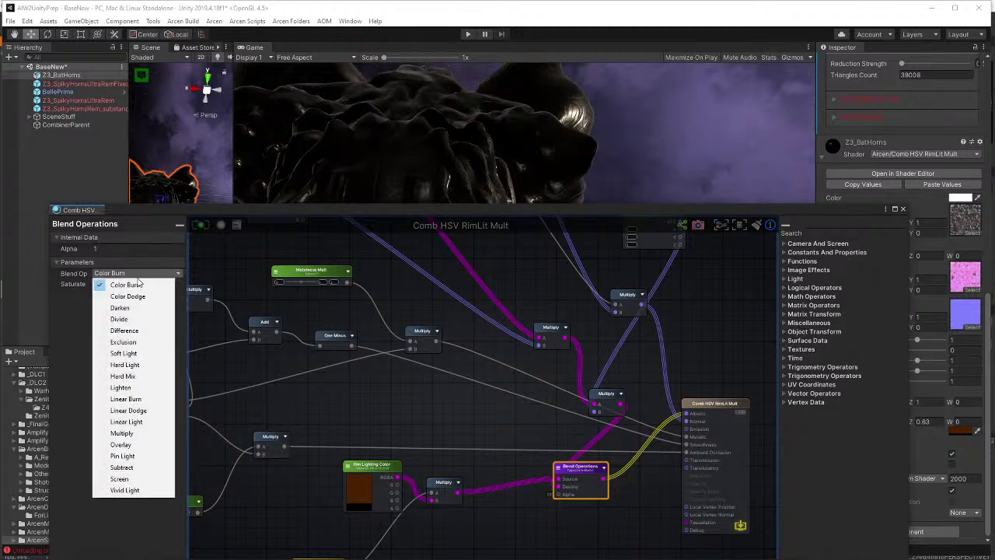
pyautogui.click(138, 445)
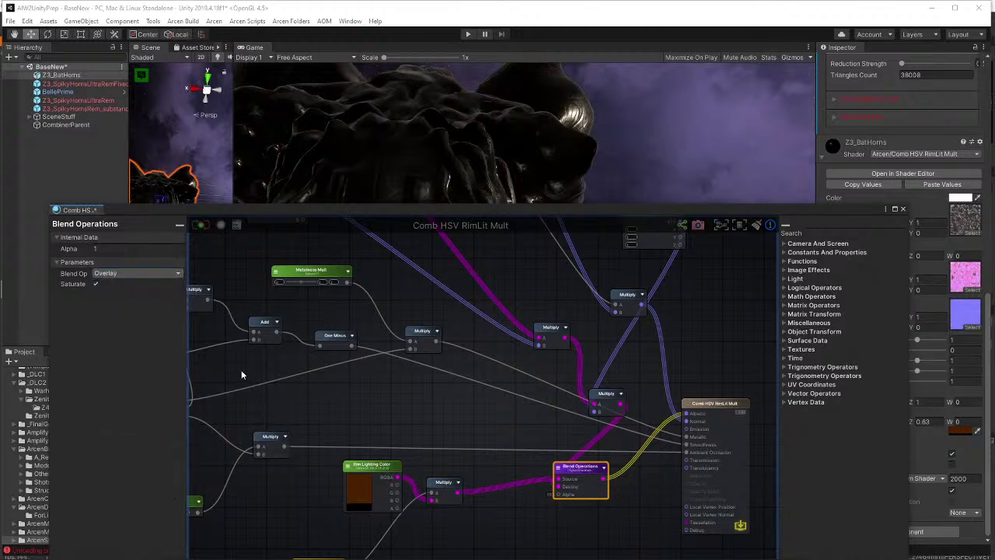
pyautogui.click(200, 224)
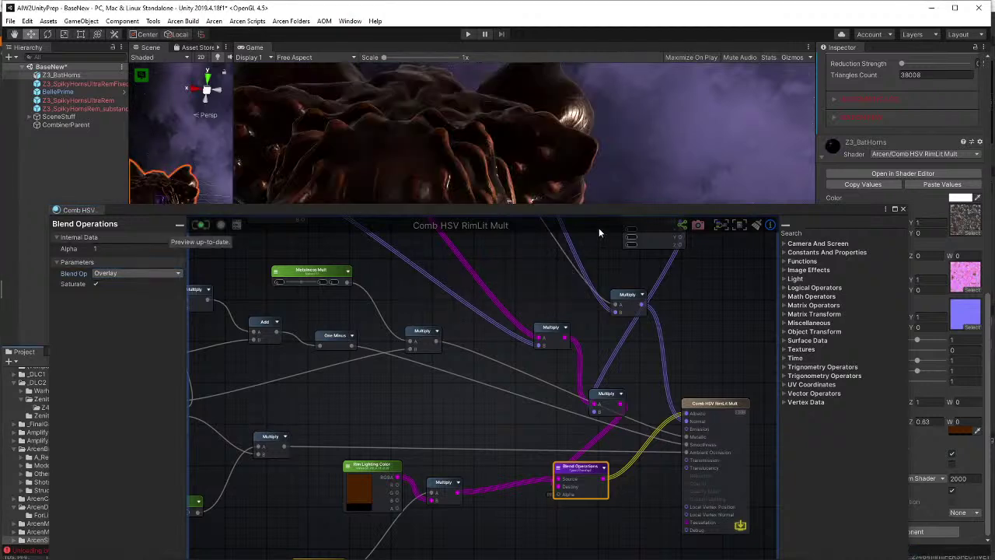
pyautogui.moveTo(547, 210); pyautogui.dragTo(498, 356)
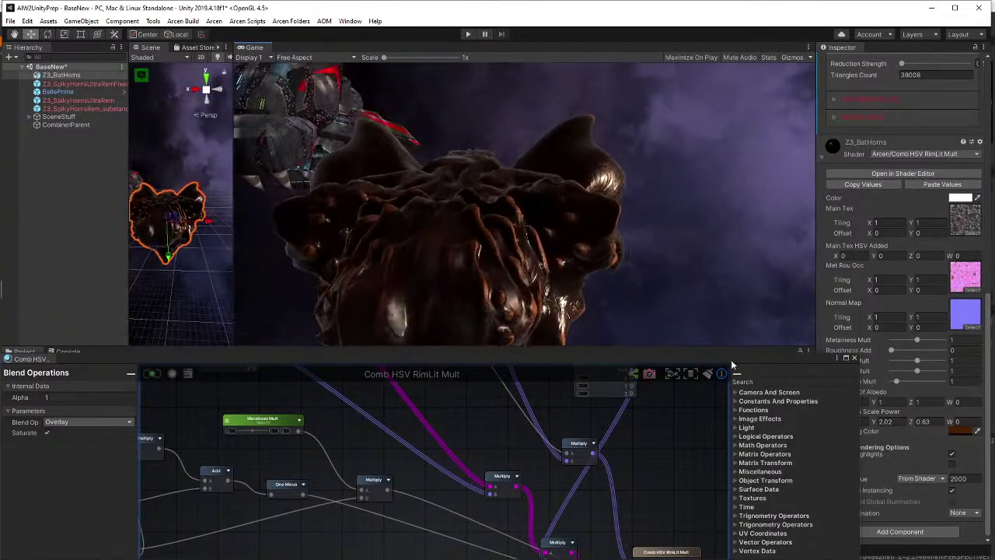
pyautogui.moveTo(733, 357); pyautogui.dragTo(657, 396)
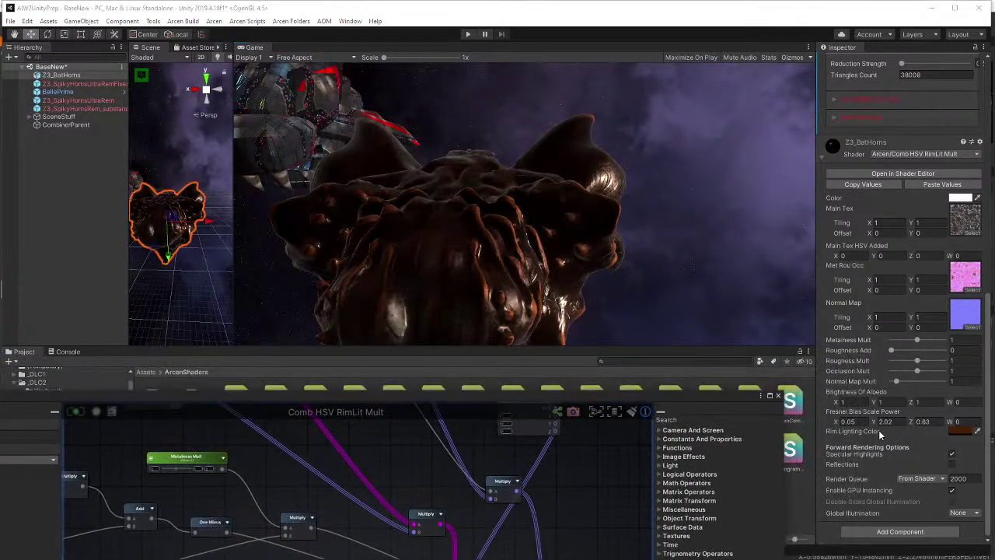
# - Set the X value of Fresnel Bias Scale Power to 1.77, try Y 2.17 and Z -0.28, and undo those two changes
pyautogui.moveTo(836, 421); pyautogui.dragTo(896, 424)
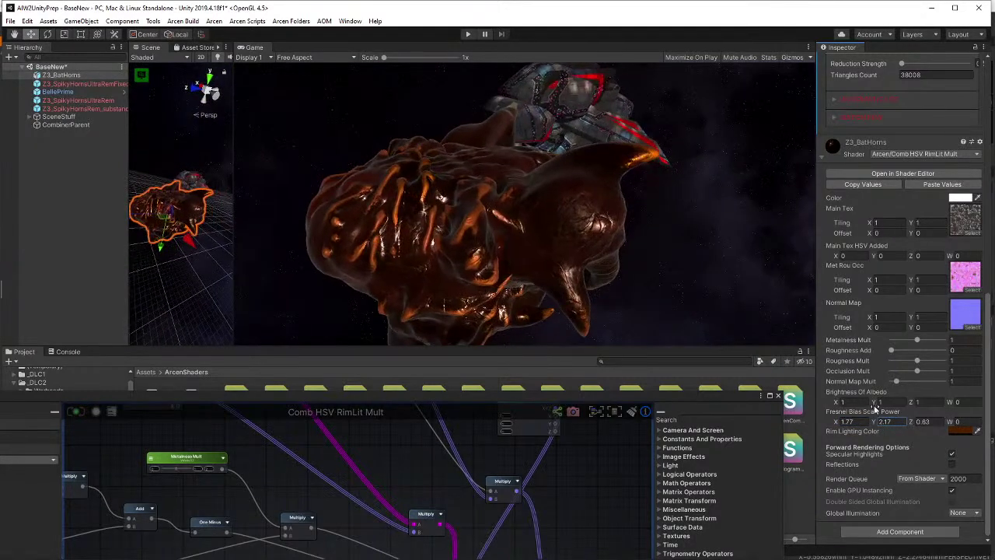
pyautogui.press('Tab')
pyautogui.write('-0.28')
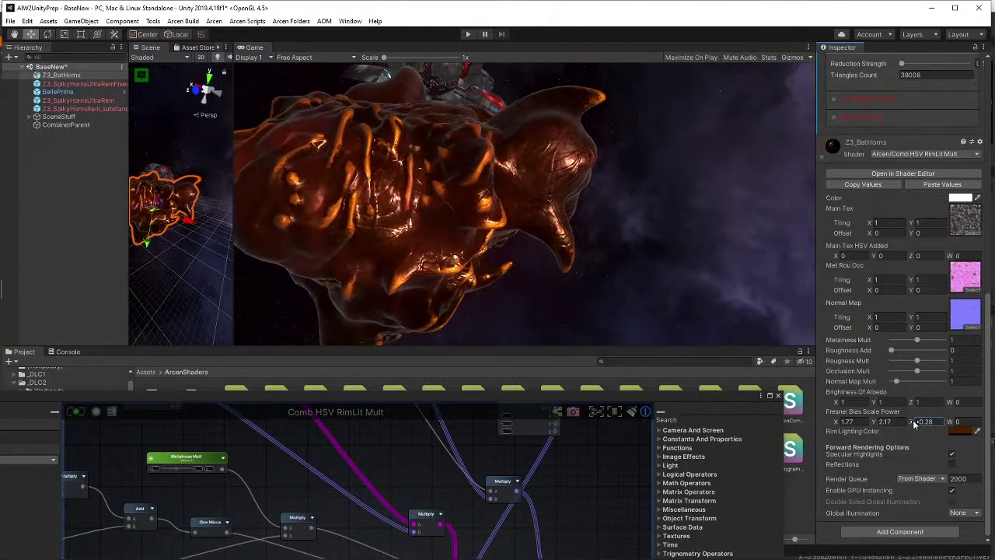
pyautogui.hotkey('ctrl', 'z')
pyautogui.hotkey('ctrl', 'z')
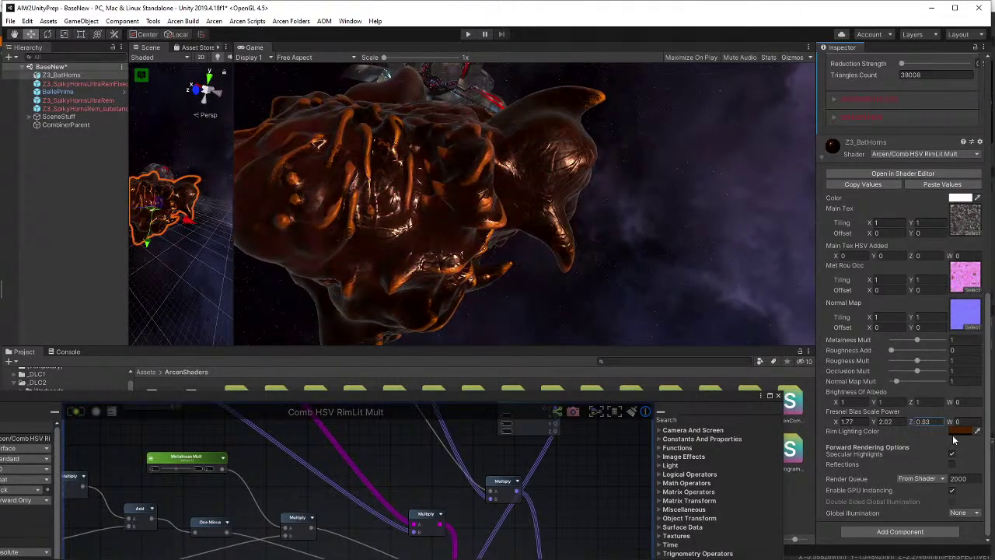
# - Change the Rim Lighting Color to neutral grey 575757 and close the color picker
pyautogui.click(959, 431)
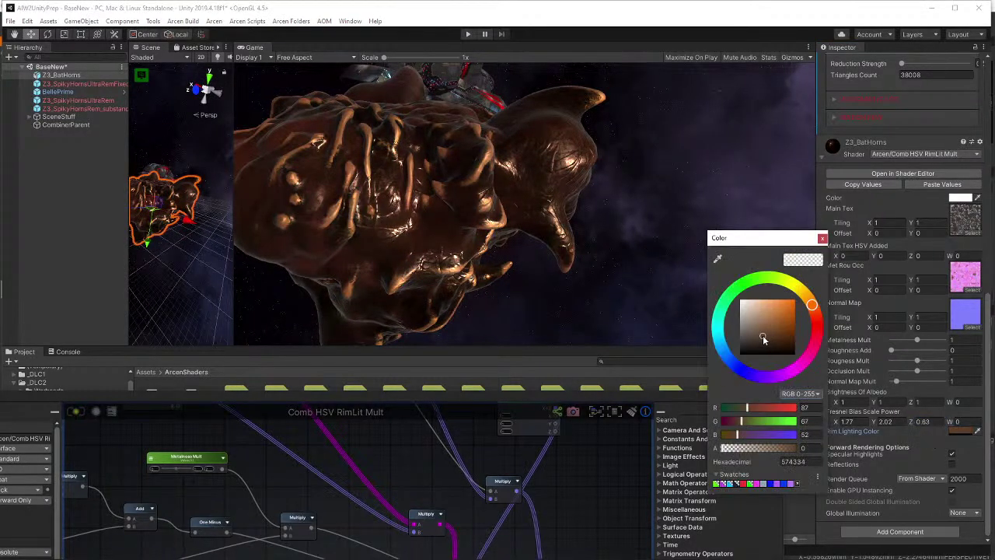
pyautogui.moveTo(764, 339); pyautogui.dragTo(728, 338)
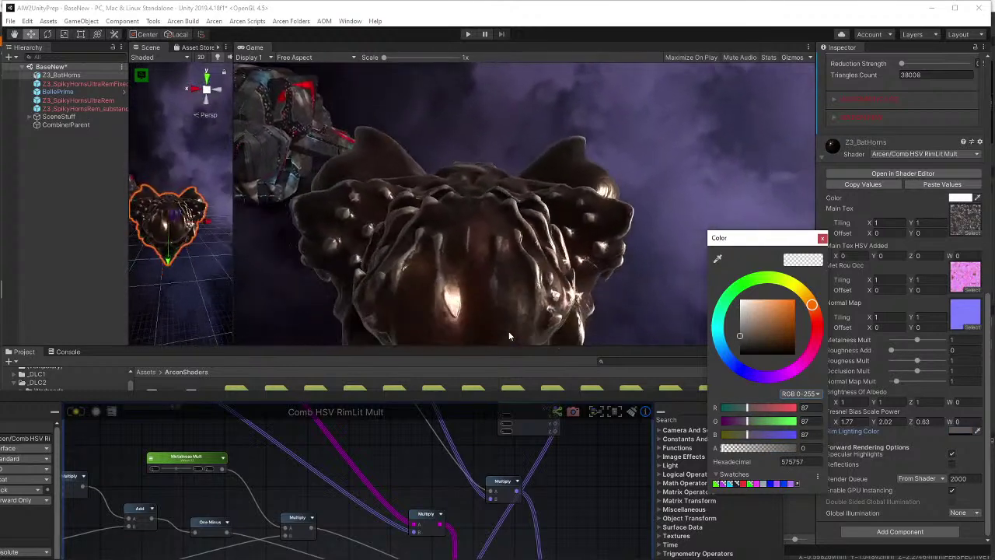
pyautogui.click(611, 309)
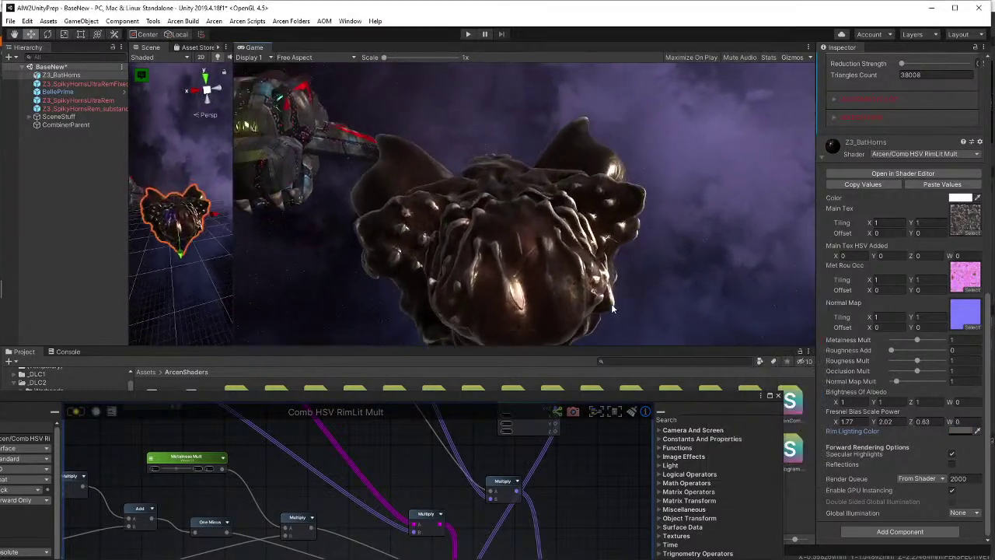
# - Compare the model with the painted version in 3D-Coat, return to Unity and toggle the material's Reflections on and back off
pyautogui.hotkey('alt', 'Tab')
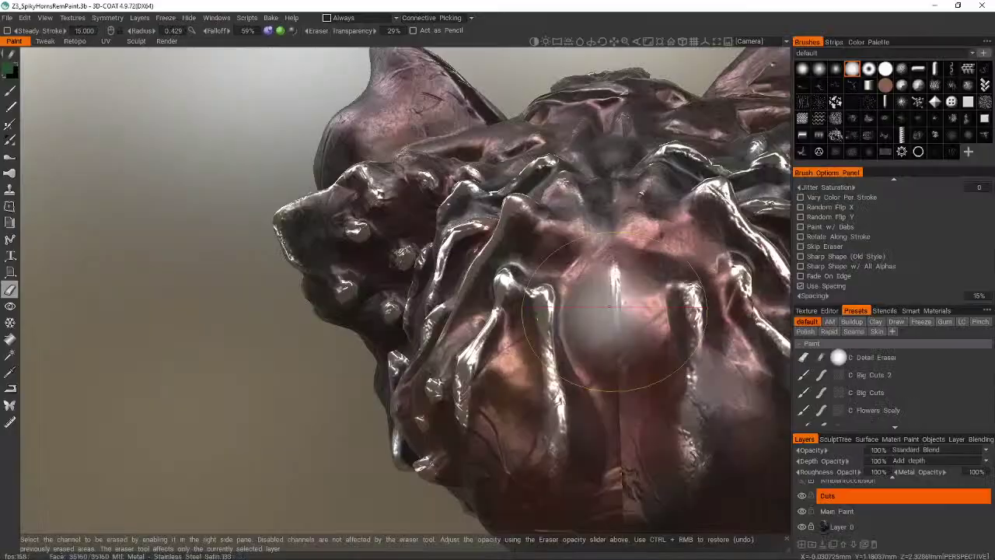
pyautogui.hotkey('alt', 'Tab')
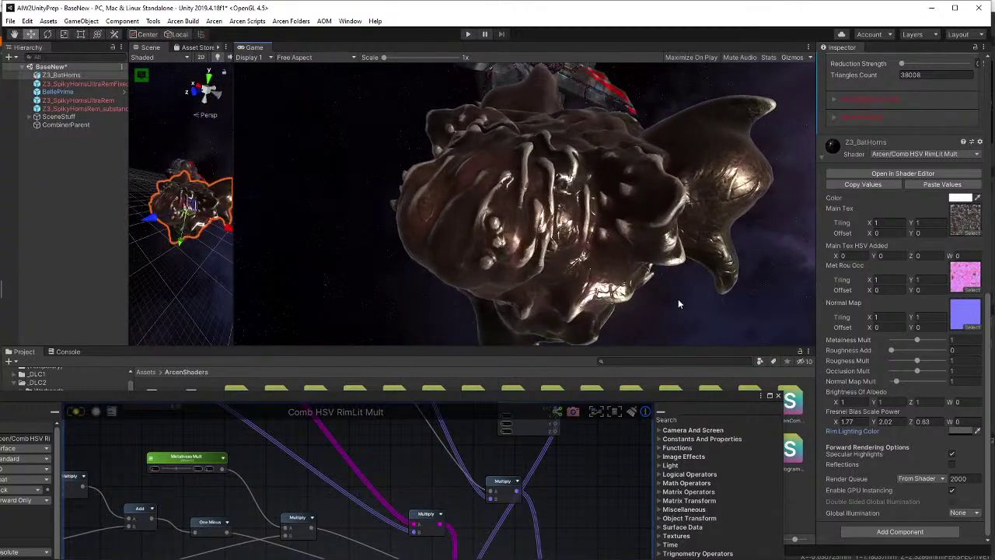
pyautogui.click(952, 464)
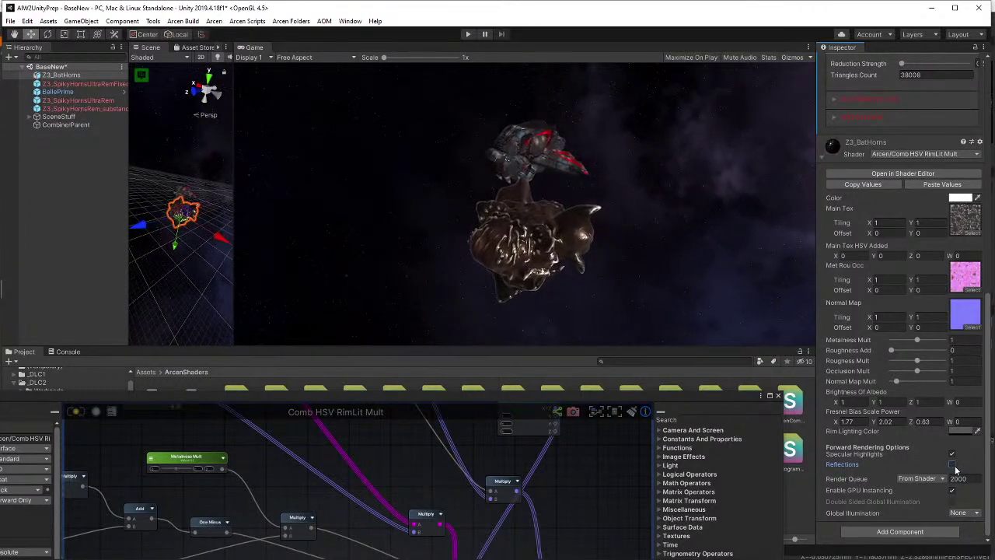
pyautogui.click(952, 465)
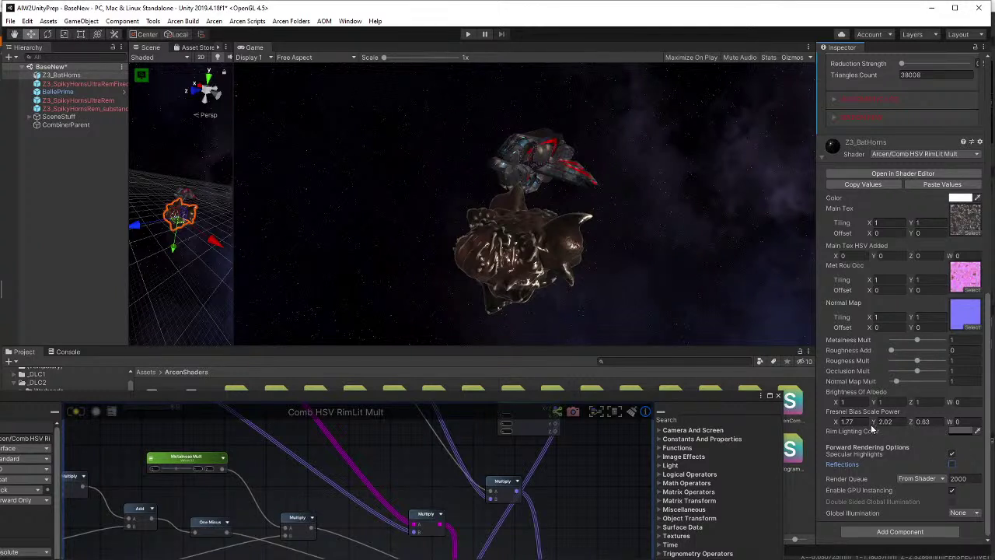
# - Turn the material's Reflections back on and bring the Blend Operations node's settings into view in the shader graph
pyautogui.click(953, 466)
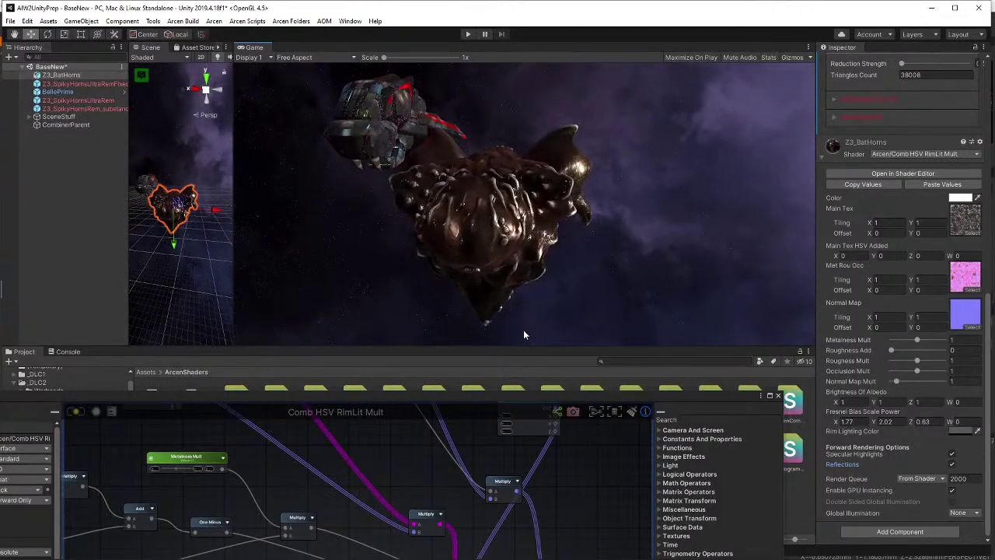
pyautogui.moveTo(483, 395); pyautogui.dragTo(513, 191)
pyautogui.click(484, 451)
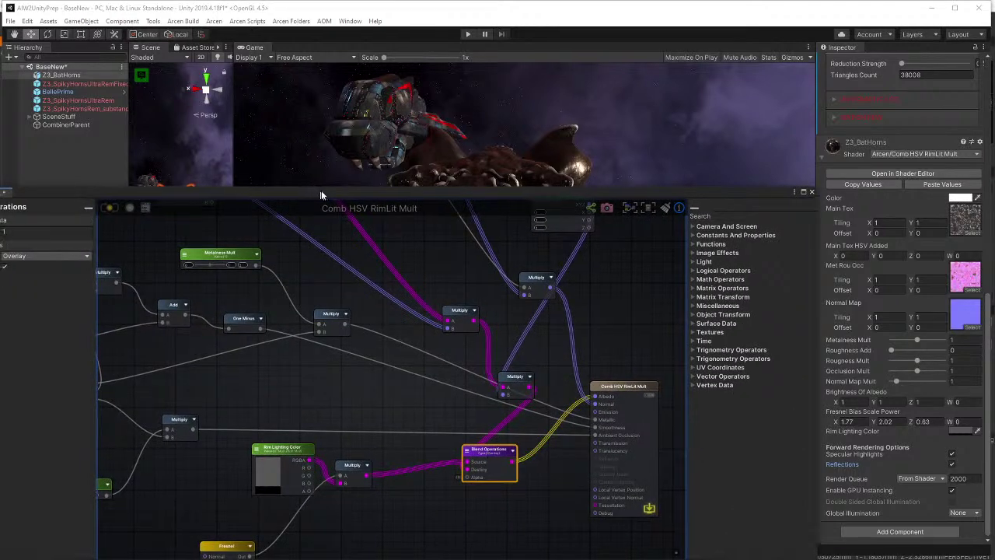
pyautogui.moveTo(313, 194); pyautogui.dragTo(393, 220)
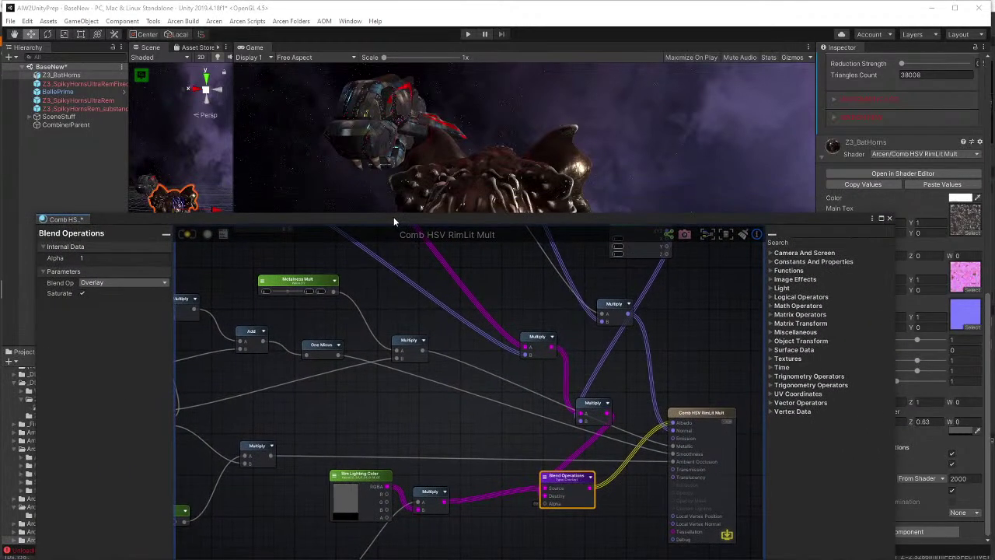
# - Set the Blend Operations node's Blend Op to Soft Light, update the shader and move the graph clear of the model
pyautogui.click(125, 281)
pyautogui.click(132, 294)
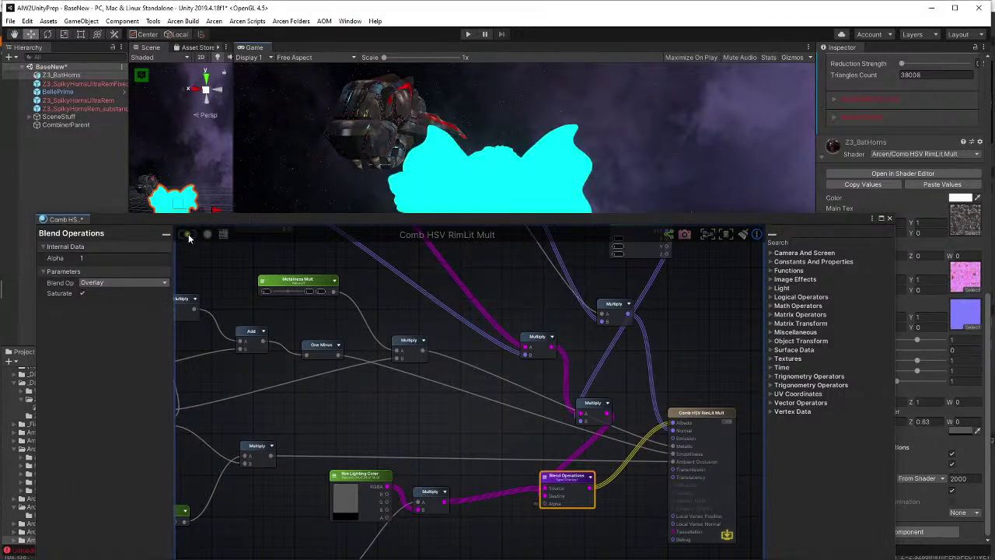
pyautogui.click(141, 286)
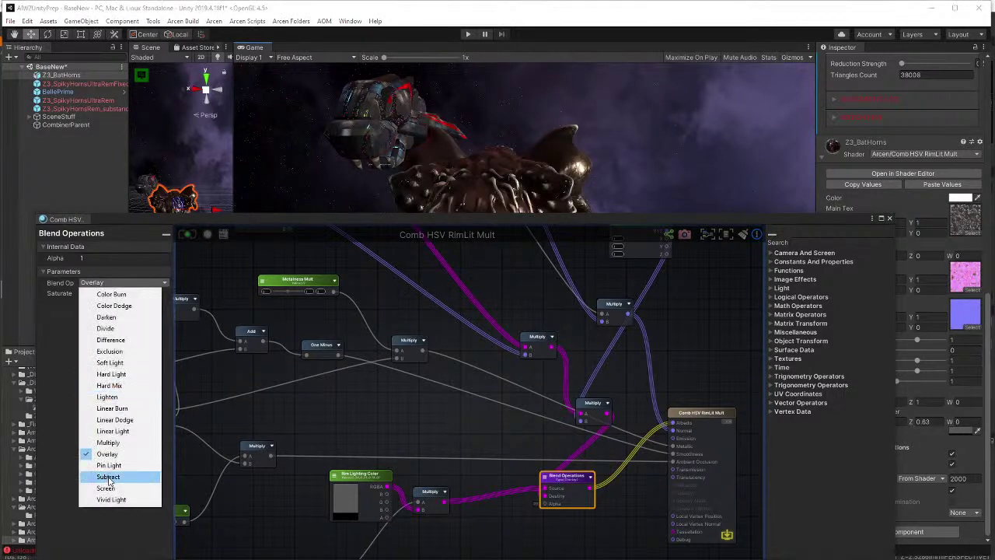
pyautogui.click(123, 363)
pyautogui.click(114, 282)
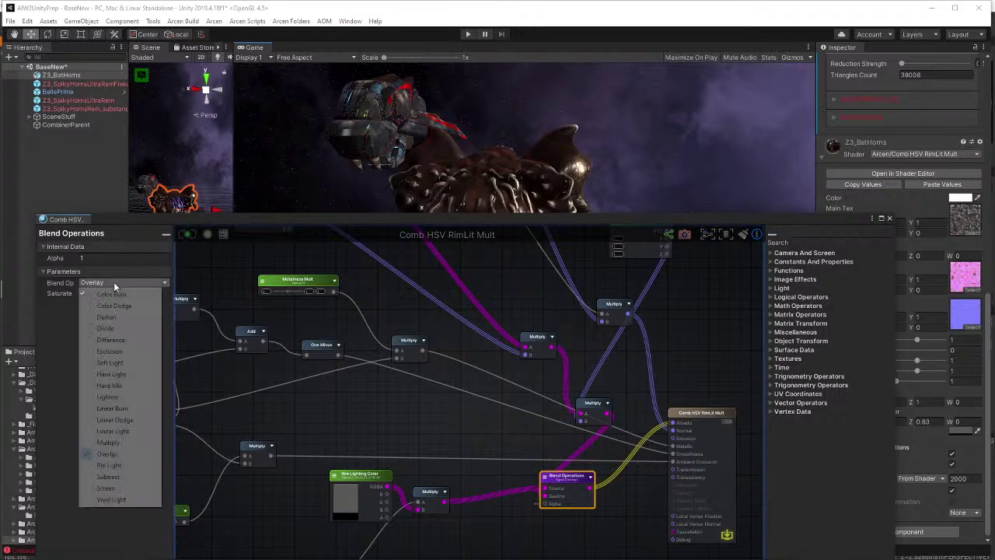
pyautogui.click(110, 362)
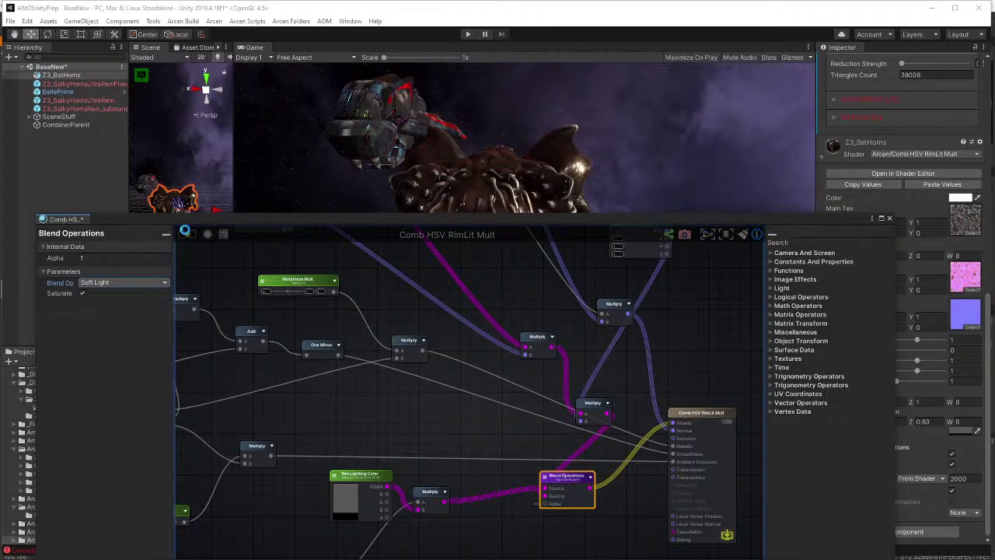
pyautogui.click(185, 232)
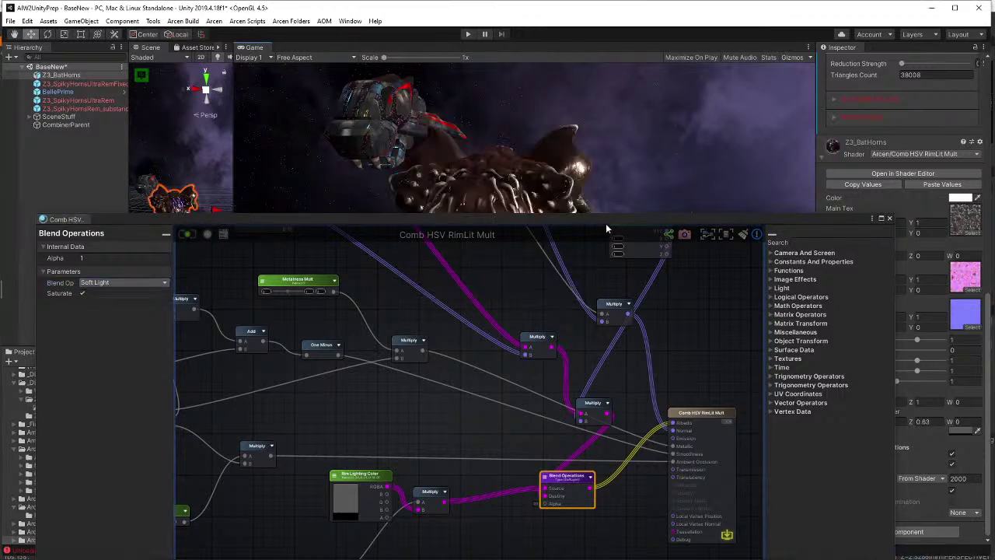
pyautogui.moveTo(630, 224); pyautogui.dragTo(549, 360)
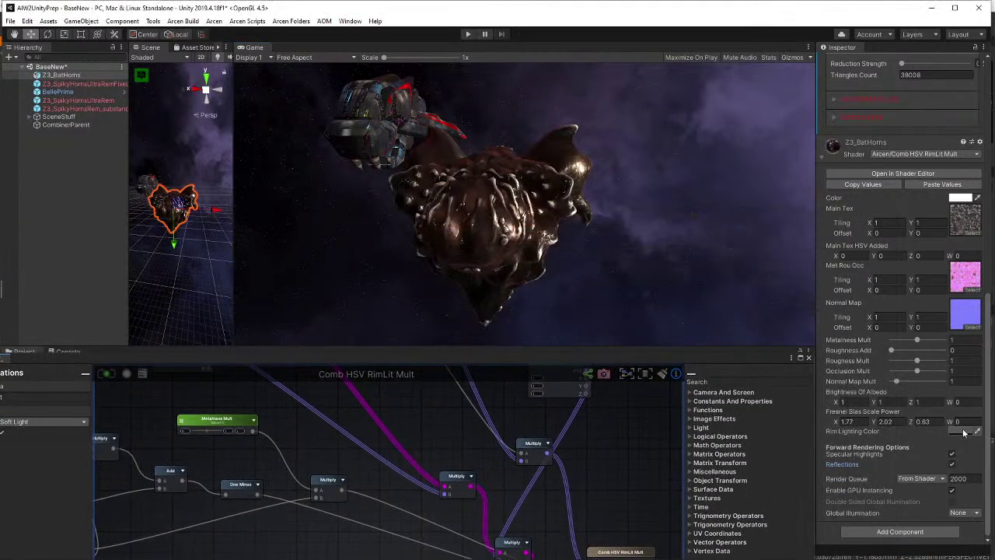
# - Change the Rim Lighting Color to dark orange, RGB 150, 59, 0, and close the color picker
pyautogui.click(960, 431)
pyautogui.moveTo(792, 341)
pyautogui.mouseDown()
pyautogui.moveTo(815, 309)
pyautogui.moveTo(803, 326)
pyautogui.mouseUp()
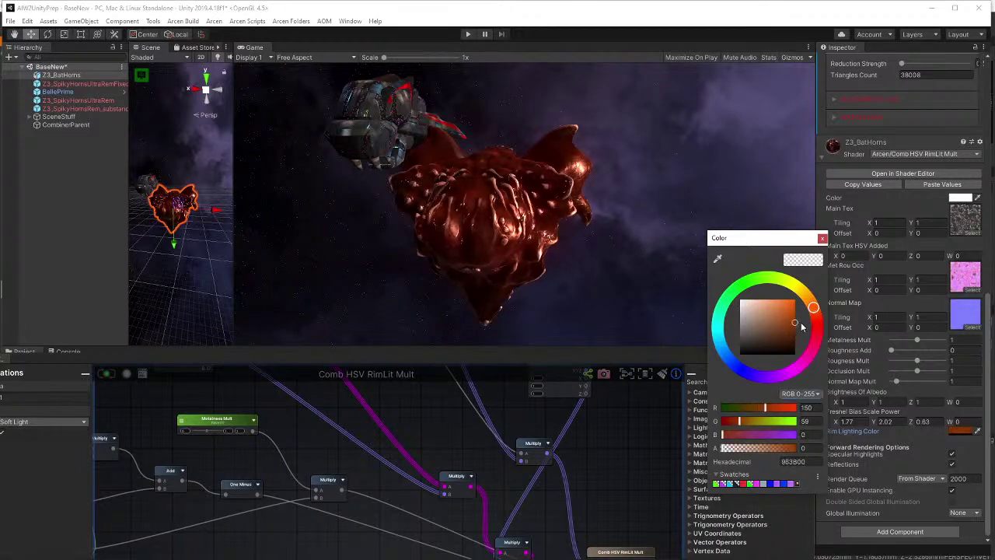
pyautogui.click(822, 238)
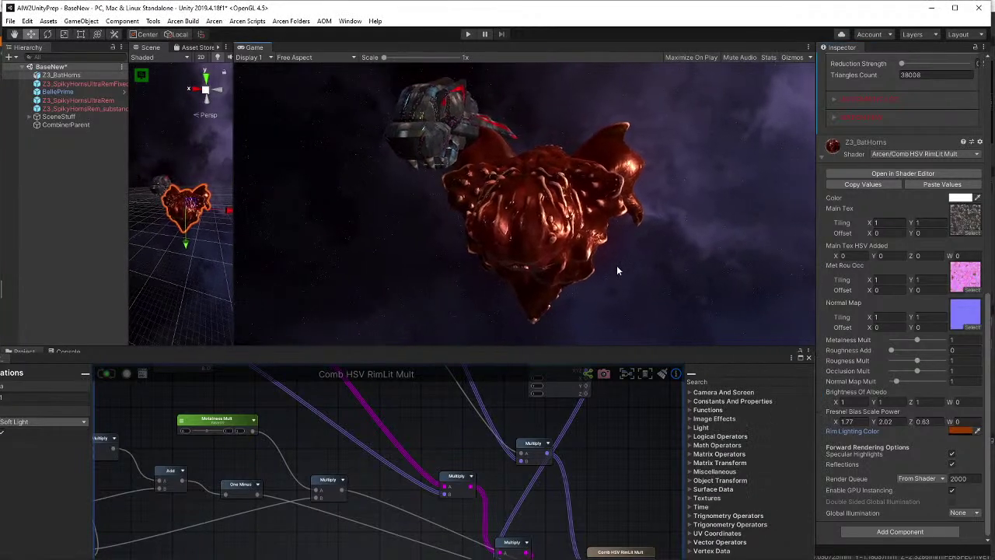
# - Adjust Fresnel Bias Scale Power to X 2.21, Y -1.88 and Z 0.01, trying X at 5.39 along the way
pyautogui.click(844, 422)
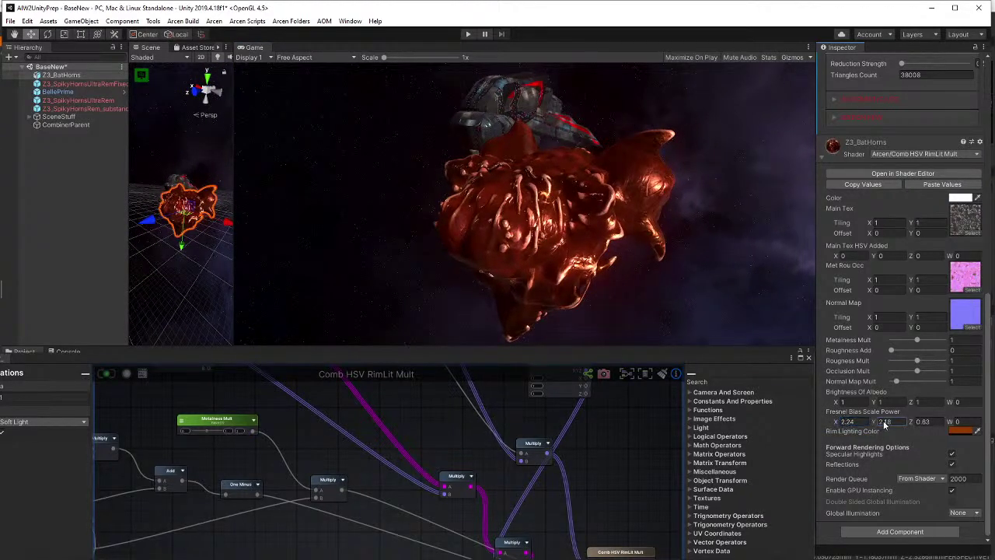
pyautogui.moveTo(883, 420); pyautogui.dragTo(937, 419)
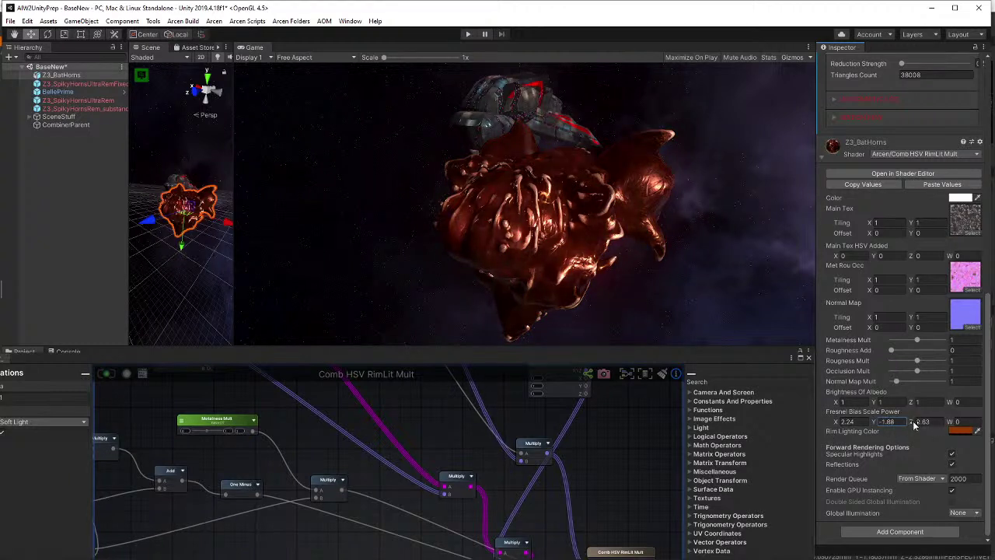
pyautogui.moveTo(929, 423)
pyautogui.mouseDown()
pyautogui.moveTo(898, 425)
pyautogui.moveTo(910, 425)
pyautogui.mouseUp()
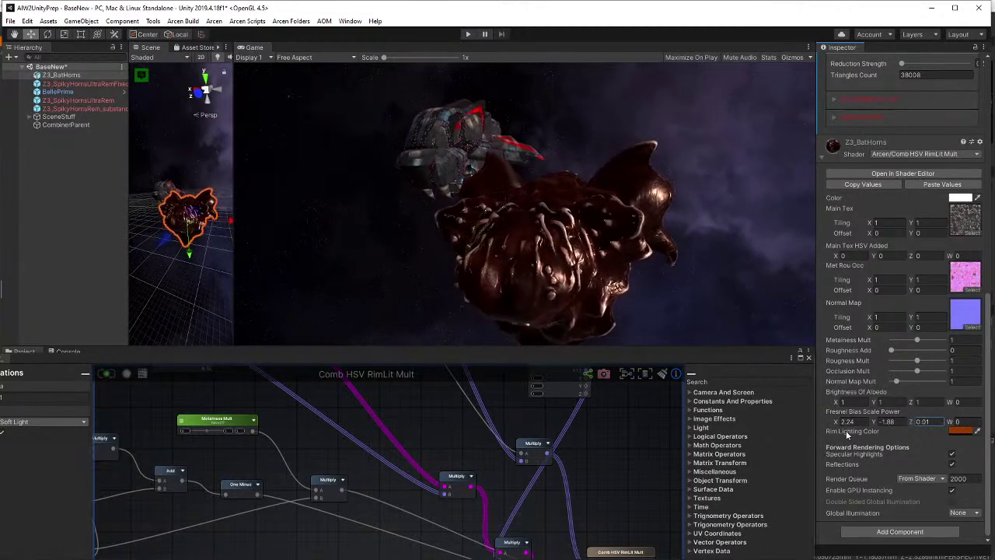
pyautogui.moveTo(838, 424)
pyautogui.mouseDown()
pyautogui.moveTo(808, 419)
pyautogui.moveTo(854, 422)
pyautogui.moveTo(841, 424)
pyautogui.mouseUp()
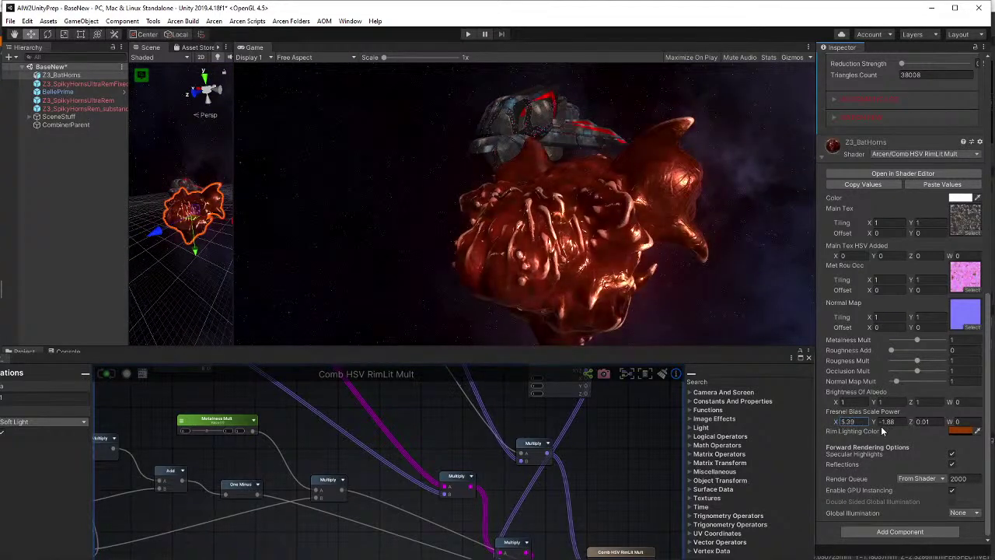
pyautogui.moveTo(881, 426); pyautogui.dragTo(833, 427)
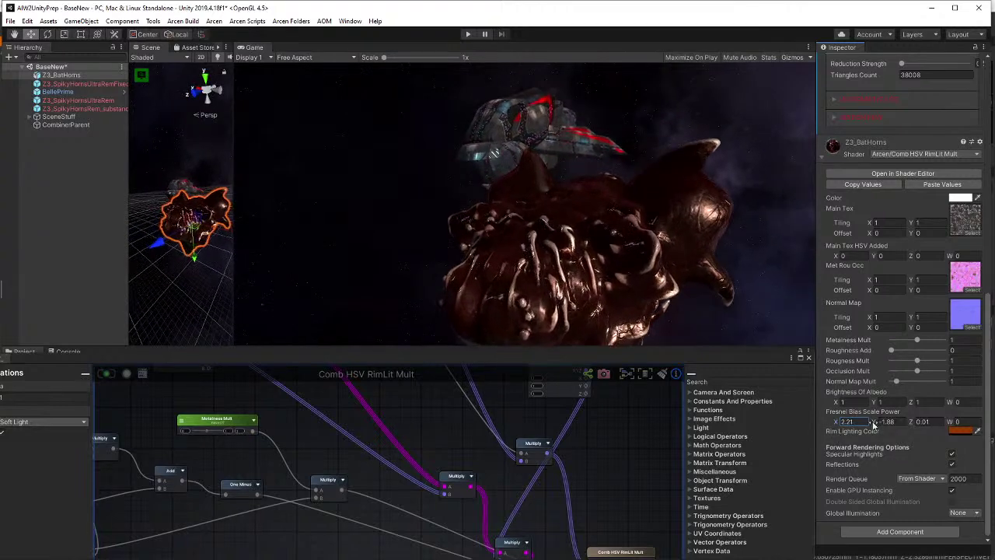
# - Bring the shader graph back over the scene and expand the preview of the Multiply node combining Rim Lighting Color and Fresnel
pyautogui.moveTo(508, 358); pyautogui.dragTo(569, 79)
pyautogui.moveTo(435, 427); pyautogui.dragTo(538, 325, button='middle')
pyautogui.scroll(2, 538, 325)
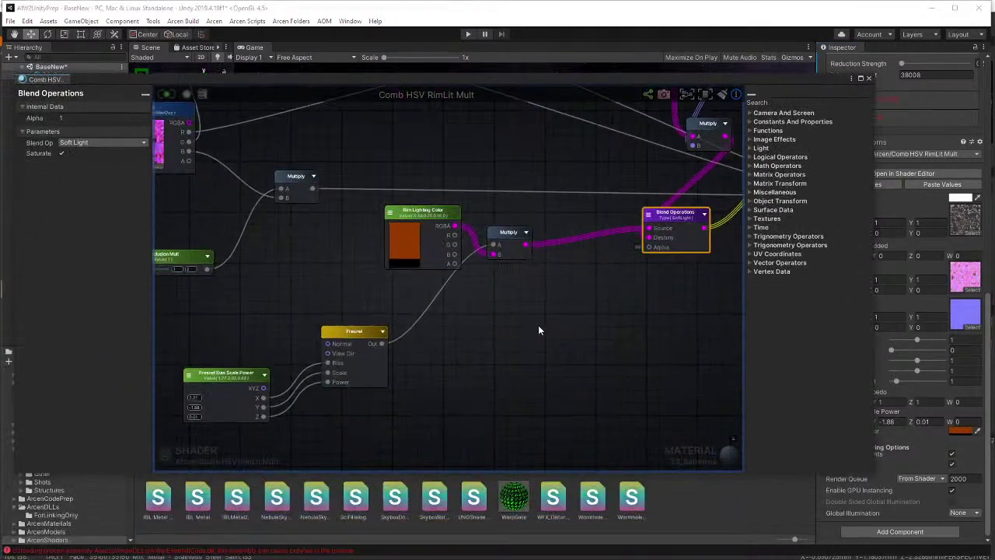
pyautogui.scroll(-2, 576, 312)
pyautogui.moveTo(620, 309); pyautogui.dragTo(513, 402, button='middle')
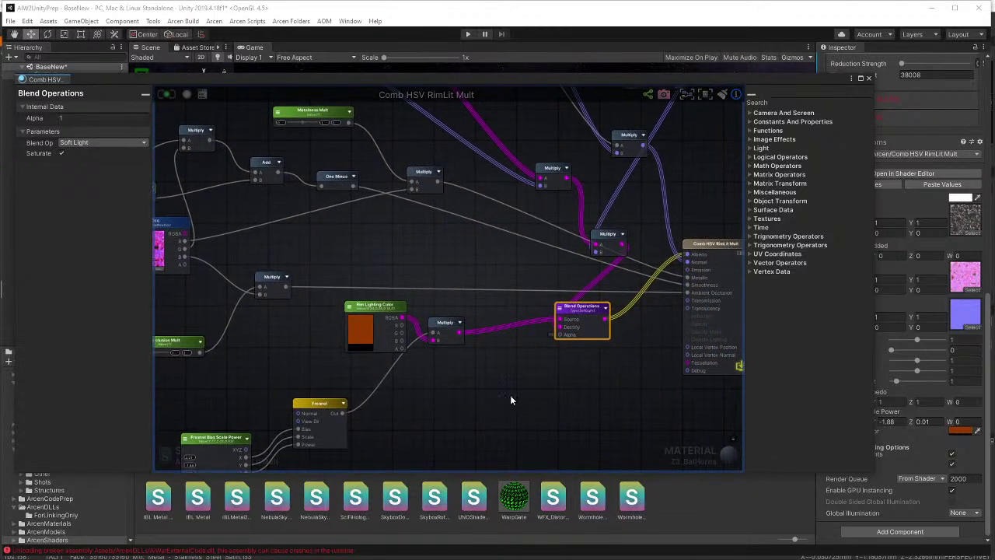
pyautogui.click(454, 340)
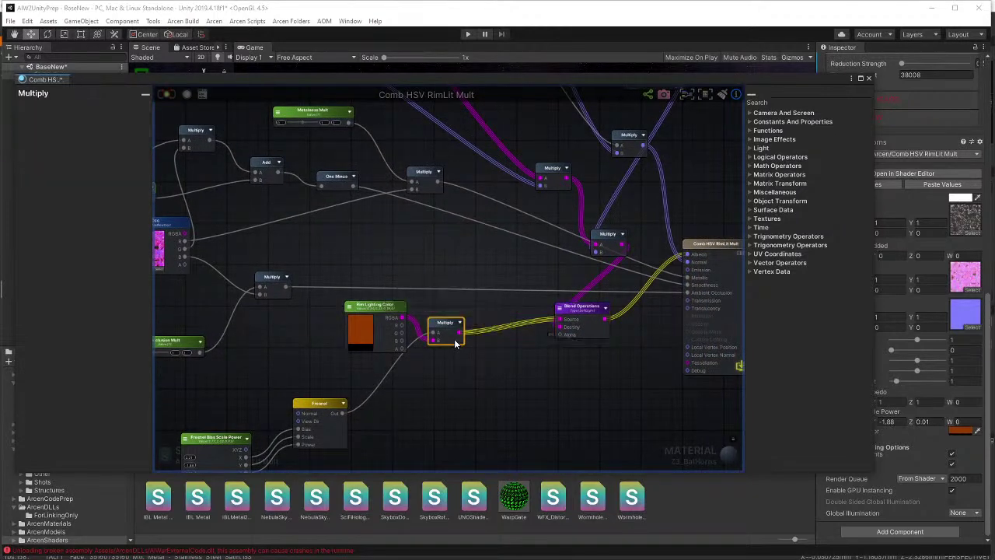
pyautogui.doubleClick(455, 343)
pyautogui.doubleClick(454, 343)
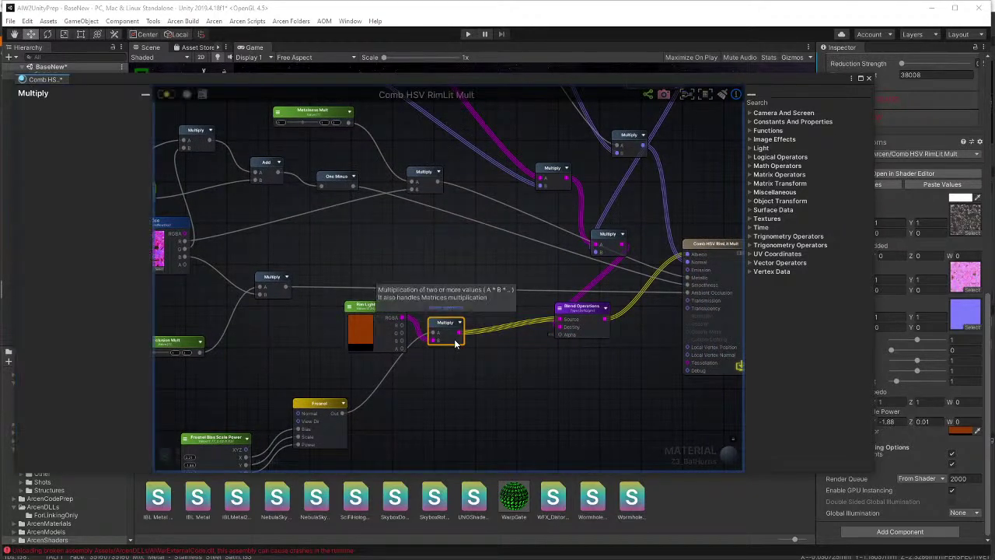
pyautogui.click(597, 331)
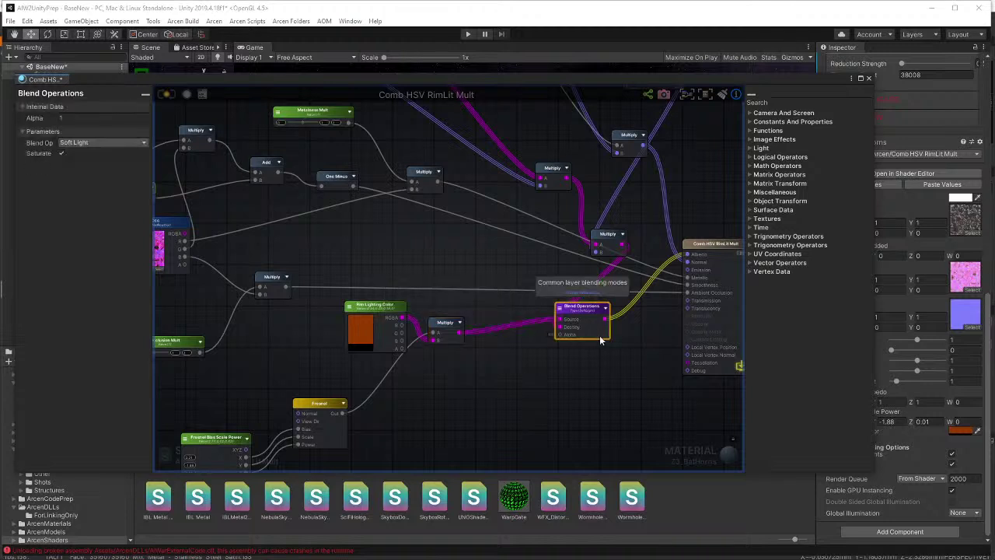
pyautogui.click(447, 324)
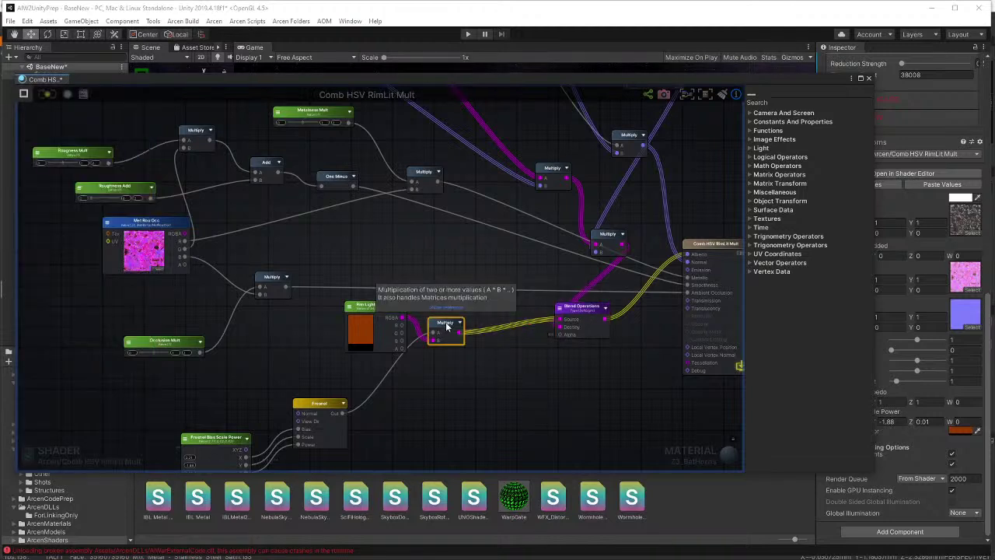
pyautogui.click(458, 323)
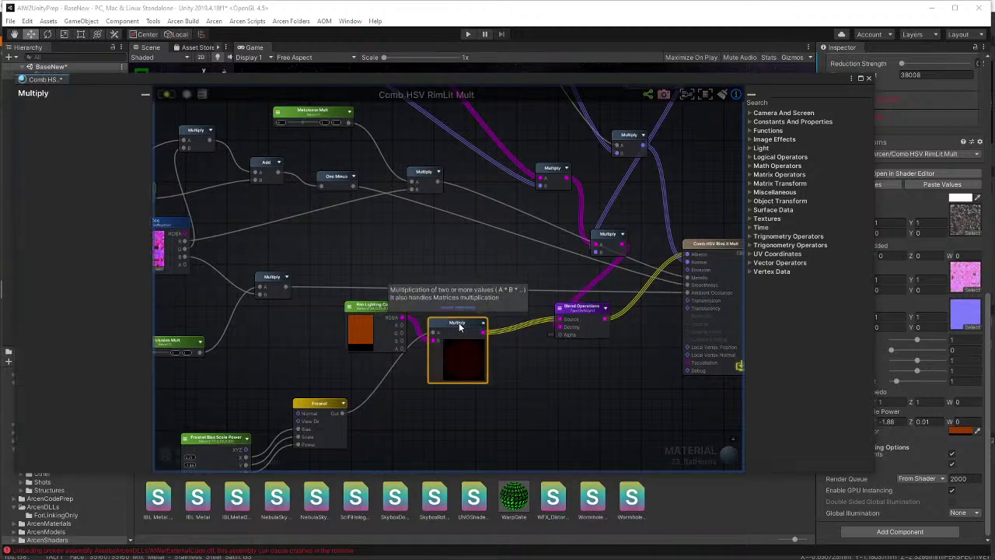
# - Expand the Blend Operations node's preview and show it together with the Multiply preview and the output node
pyautogui.scroll(3, 480, 375)
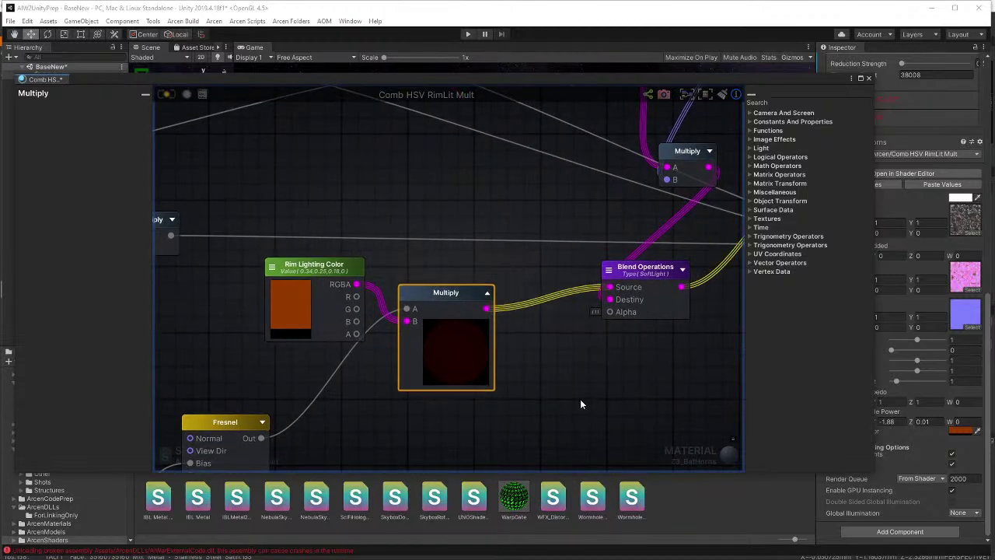
pyautogui.click(656, 273)
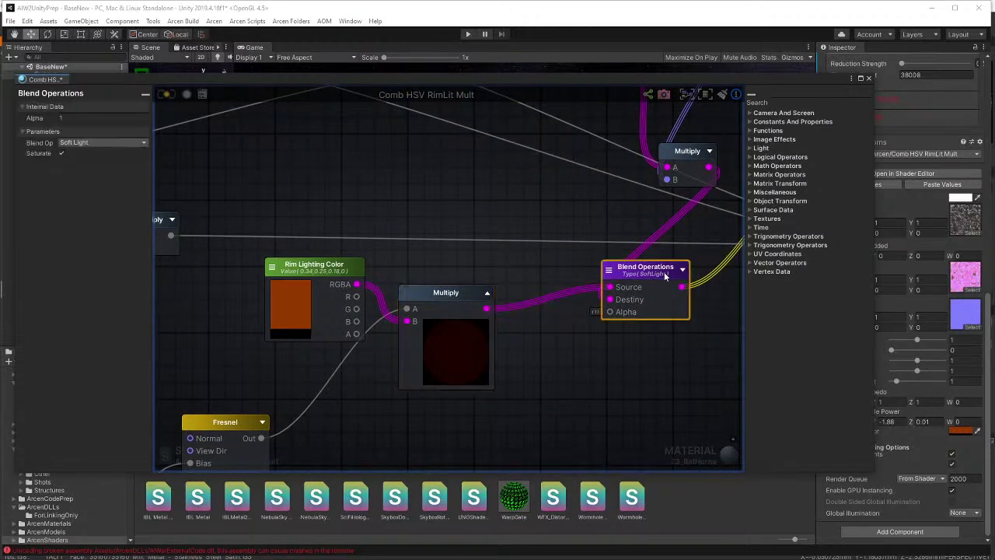
pyautogui.click(682, 270)
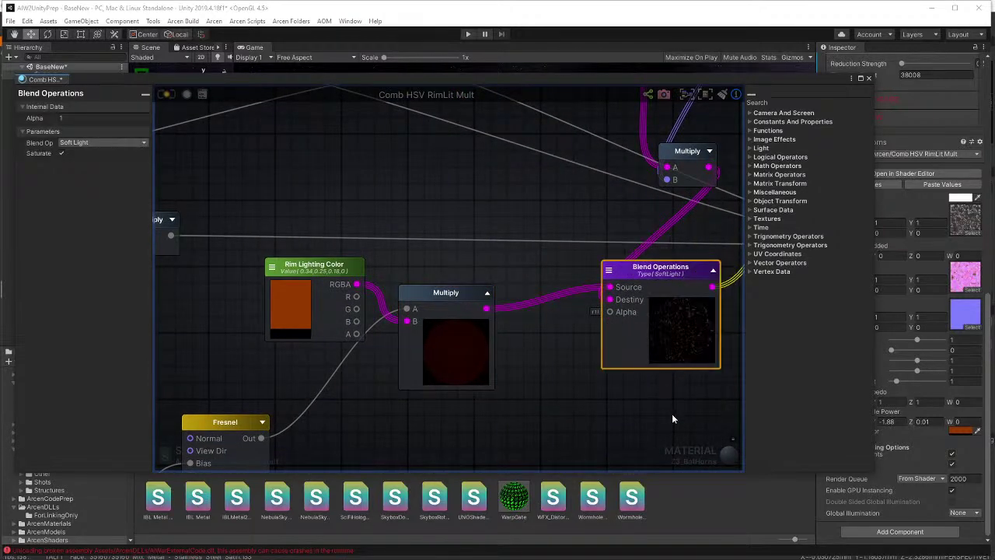
pyautogui.moveTo(672, 413); pyautogui.dragTo(530, 423, button='middle')
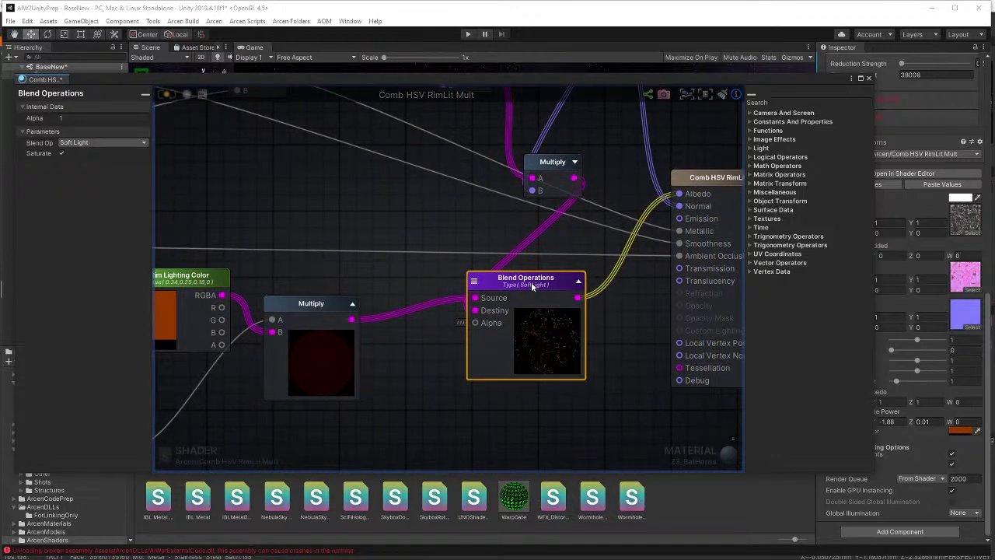
# - Try the Divide, Difference and Hard Mix blend modes on the Blend Operations node, and set its Blend Op to Screen
pyautogui.click(92, 143)
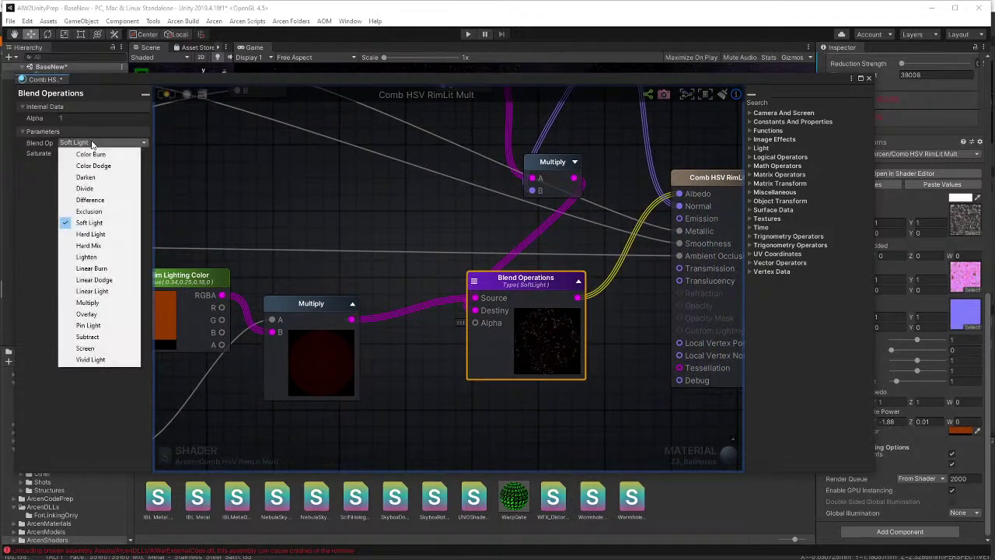
pyautogui.click(103, 189)
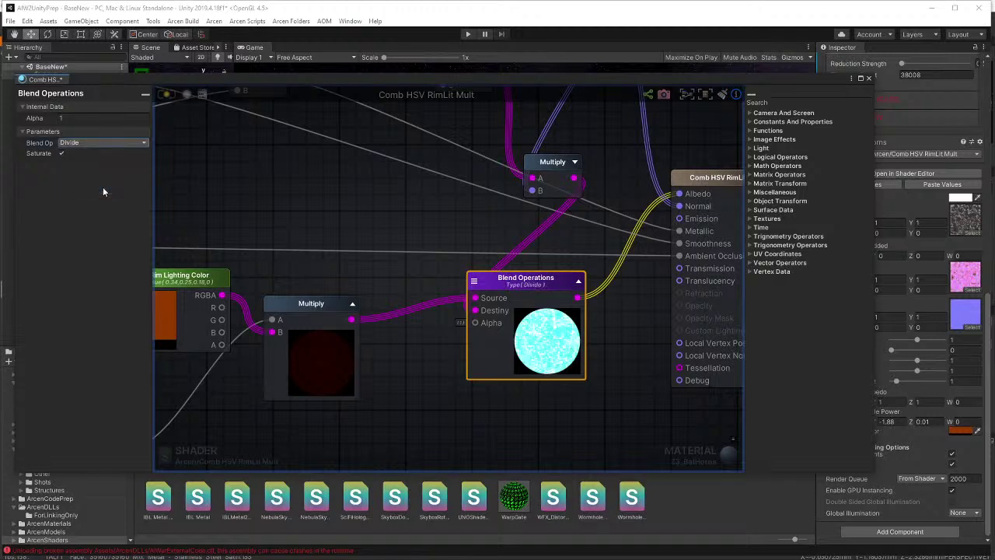
pyautogui.click(90, 143)
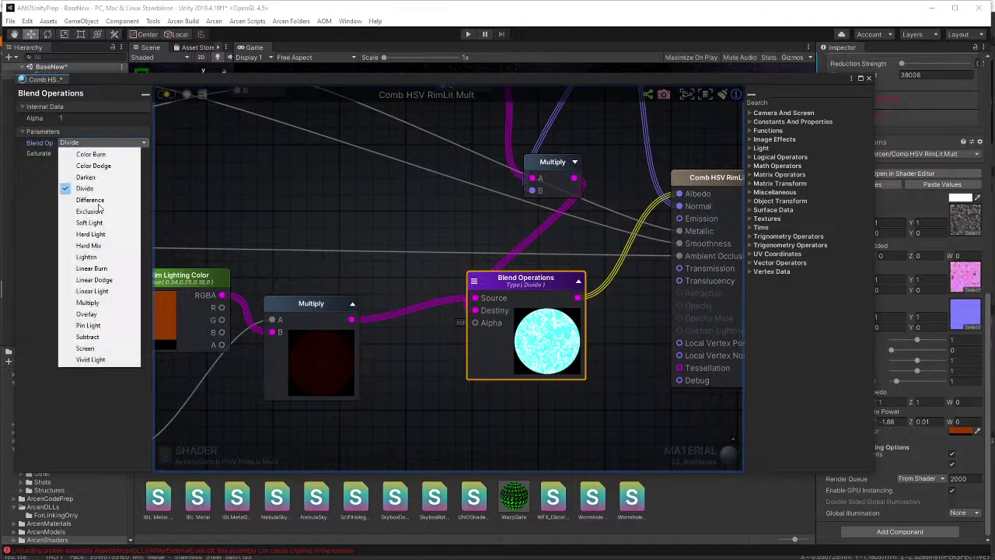
pyautogui.click(99, 201)
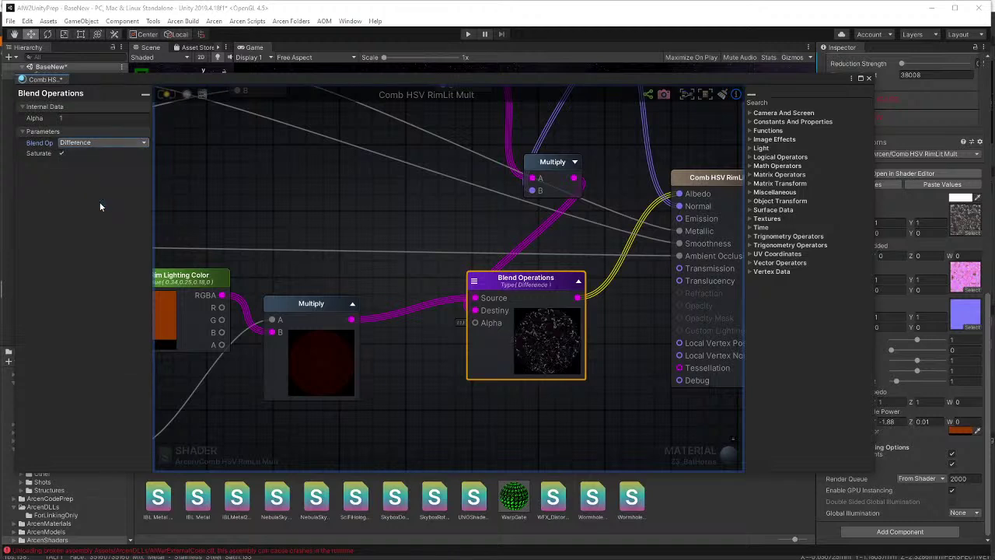
pyautogui.click(104, 143)
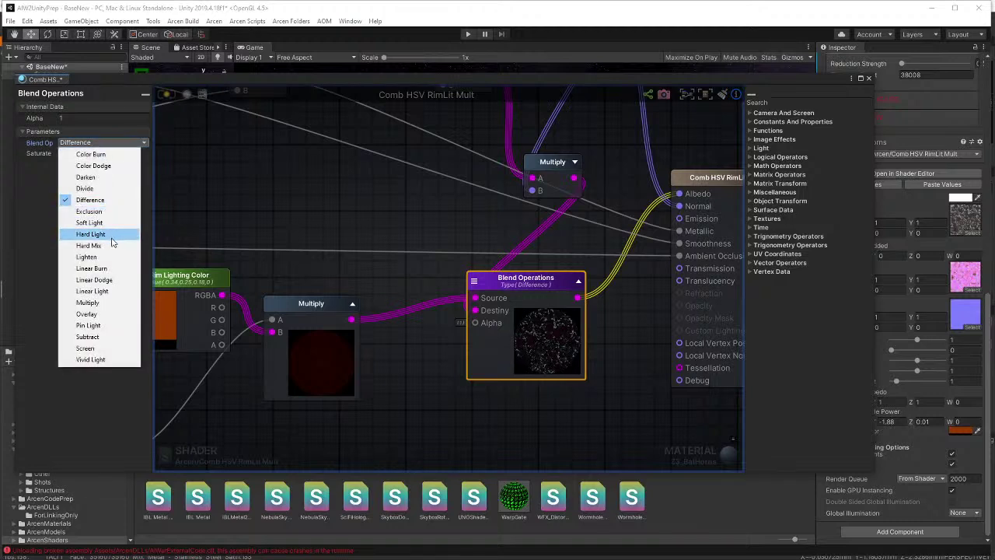
pyautogui.click(111, 245)
pyautogui.click(111, 143)
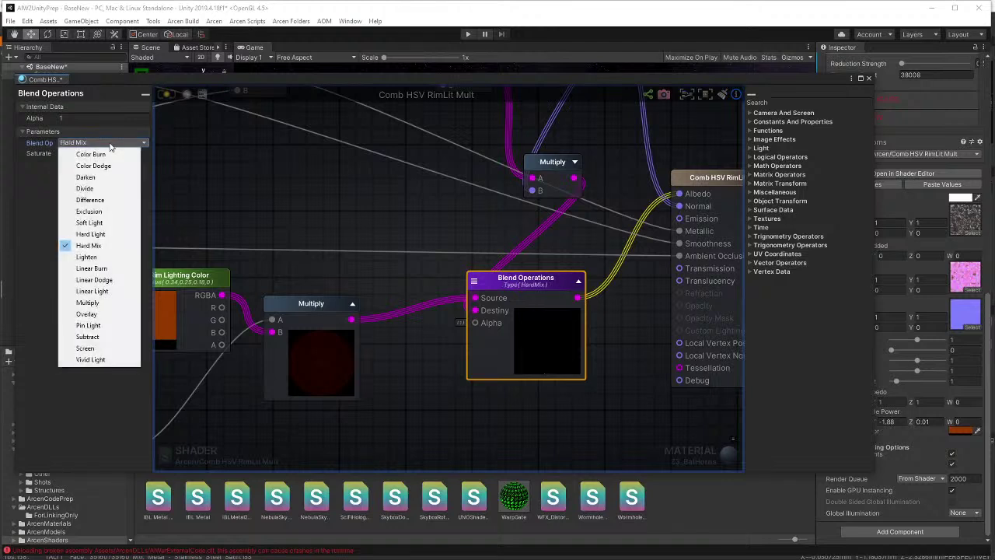
pyautogui.click(108, 350)
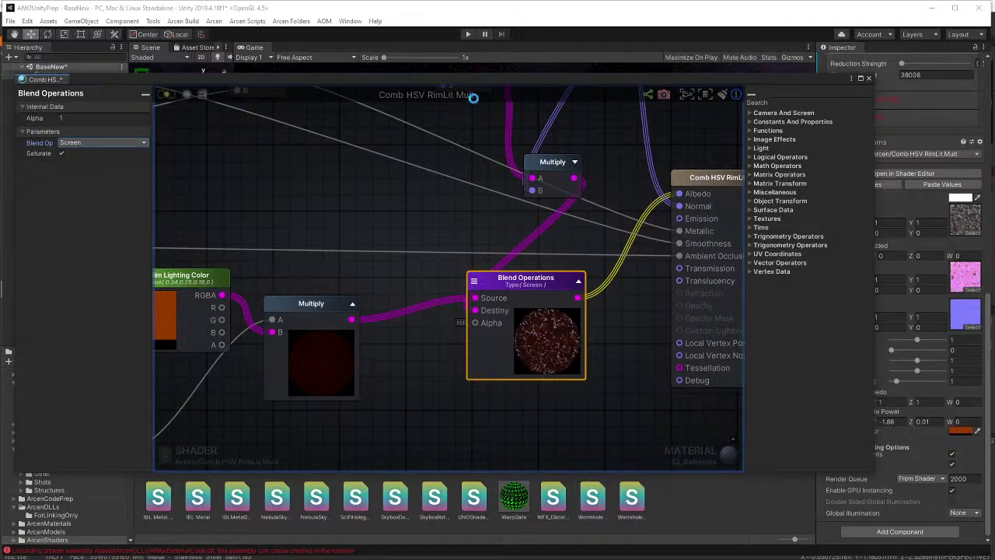
# - Set the Fresnel scale to 0.51 and the bias to -0.26 on the Z3_BatHorns material while viewing the model
pyautogui.moveTo(484, 78); pyautogui.dragTo(491, 365)
pyautogui.click(429, 281)
pyautogui.moveTo(179, 245); pyautogui.dragTo(371, 259, button='right')
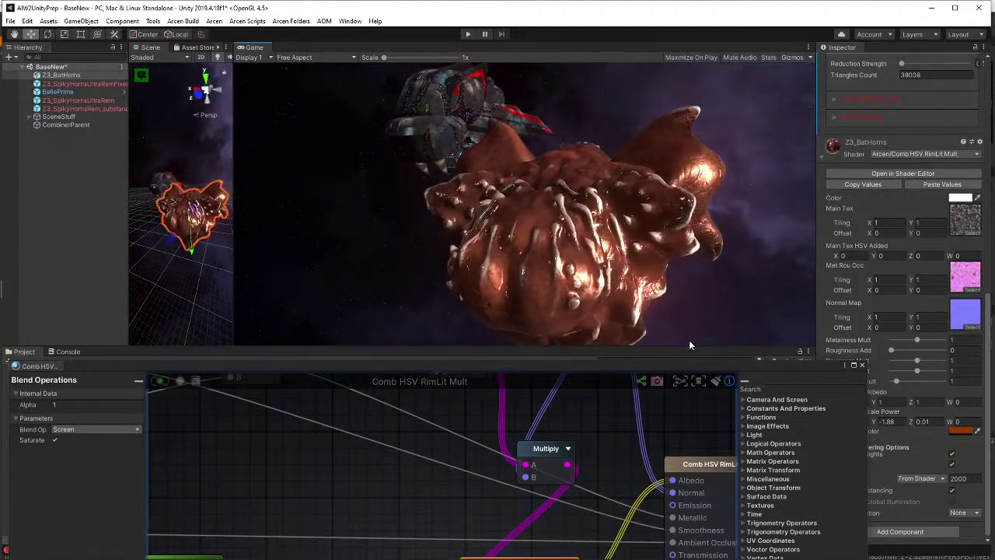
pyautogui.moveTo(697, 362); pyautogui.dragTo(643, 366)
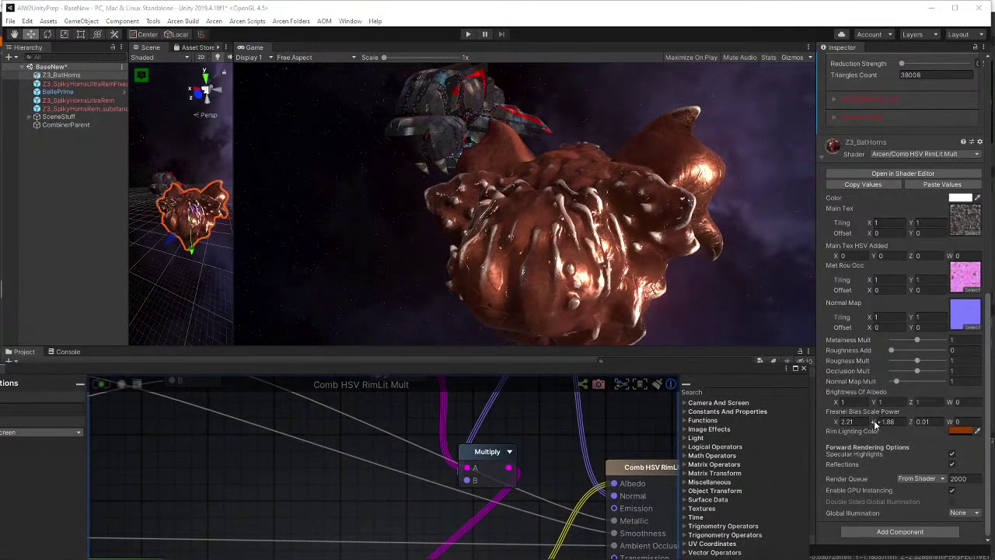
pyautogui.moveTo(875, 421); pyautogui.dragTo(908, 426)
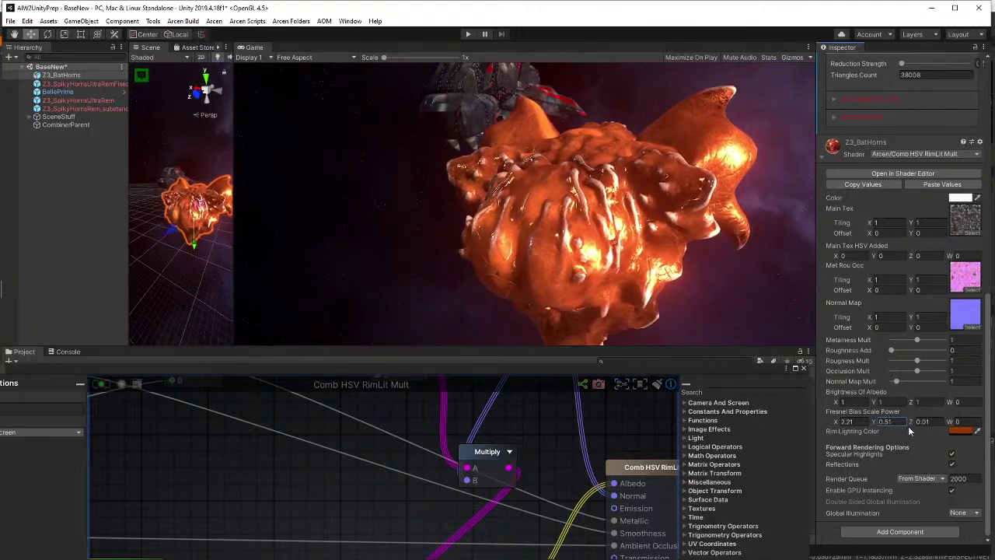
pyautogui.click(848, 421)
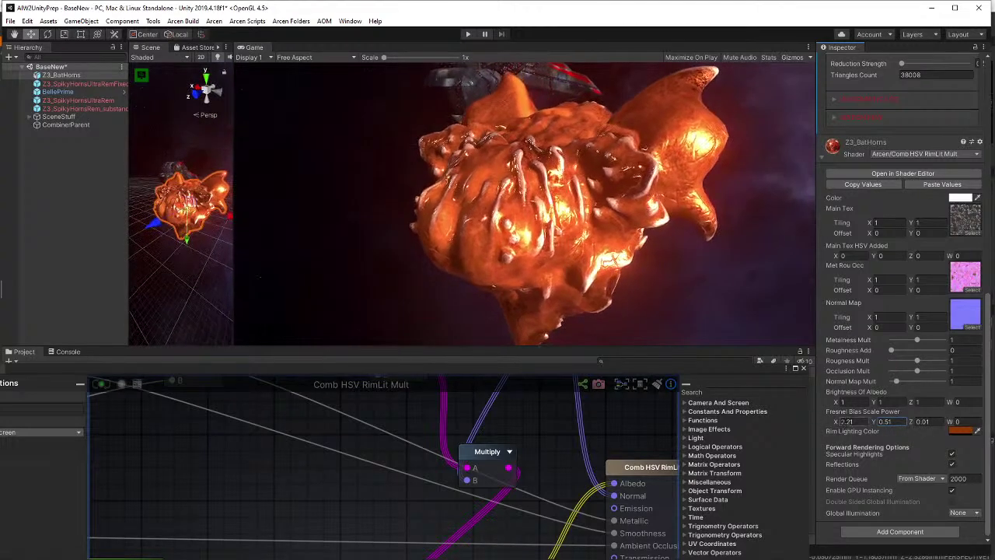
pyautogui.moveTo(845, 422); pyautogui.dragTo(807, 424)
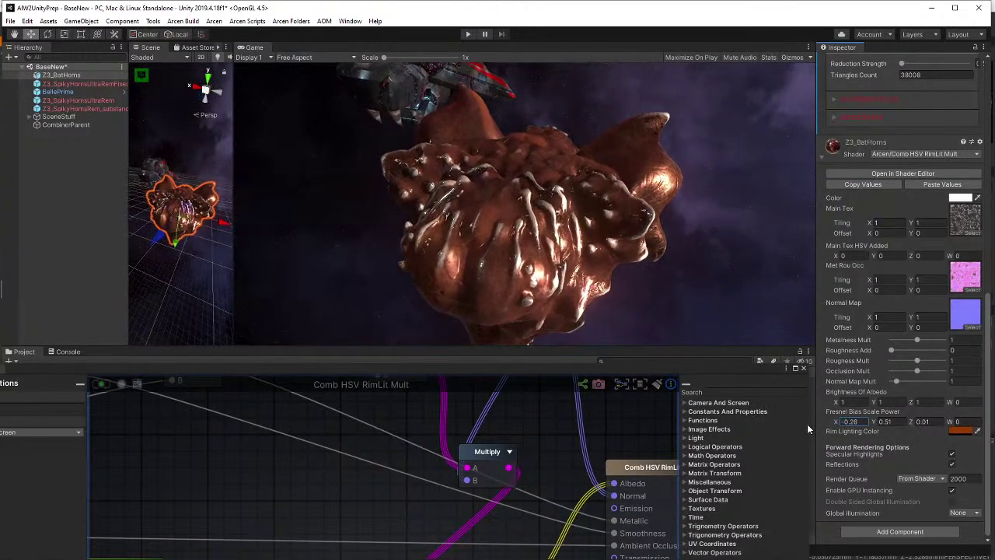
# - Try a neutral grey 5E5E5E rim lighting colour on the material and undo the change
pyautogui.click(960, 432)
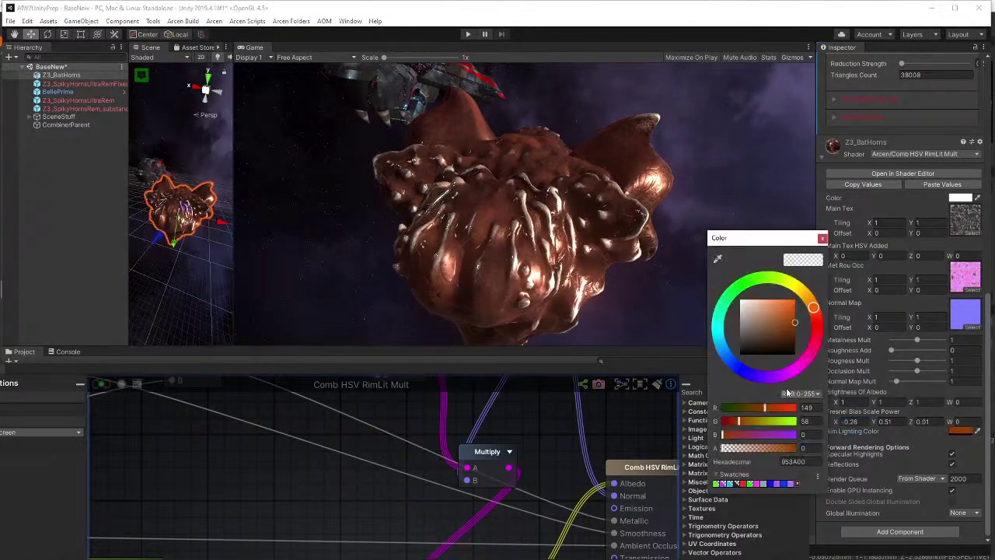
pyautogui.moveTo(777, 341); pyautogui.dragTo(712, 338)
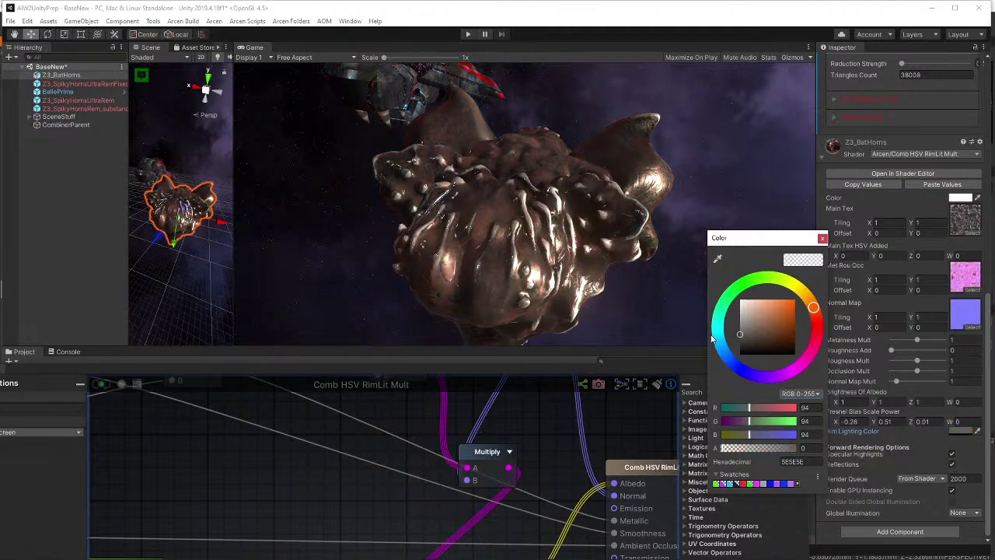
pyautogui.hotkey('ctrl', 'z')
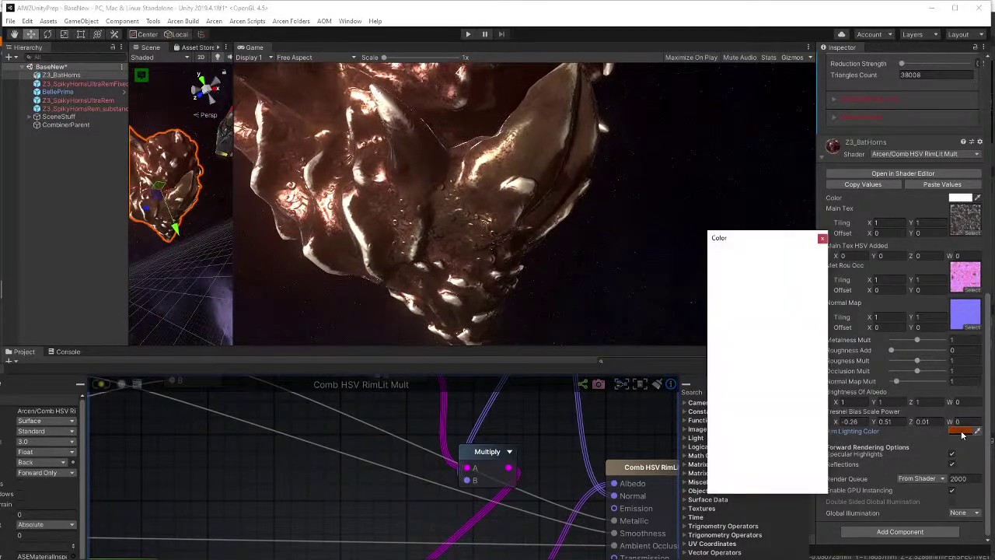
# - Darken the material's rim lighting colour to a near-black brown
pyautogui.moveTo(756, 342); pyautogui.dragTo(673, 331)
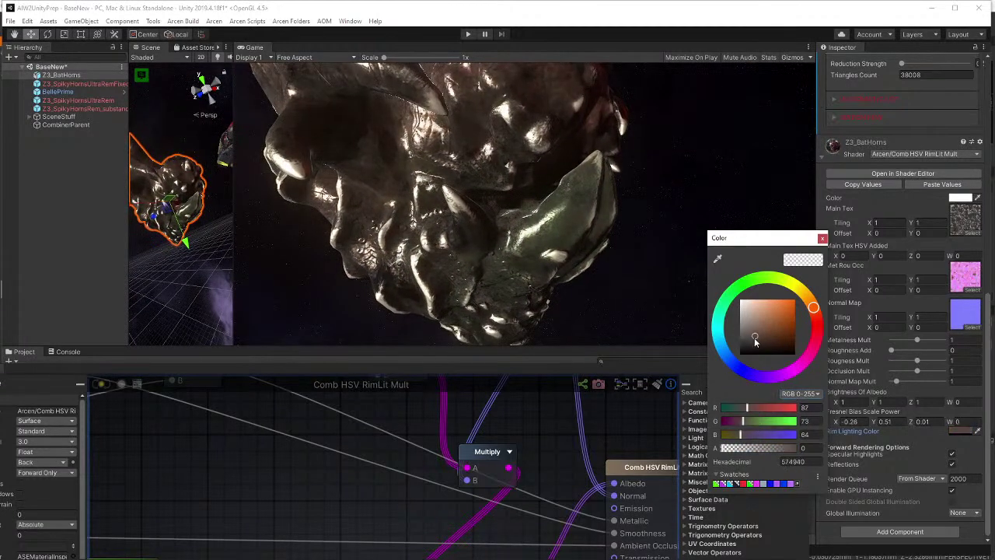
pyautogui.moveTo(750, 341); pyautogui.dragTo(718, 360)
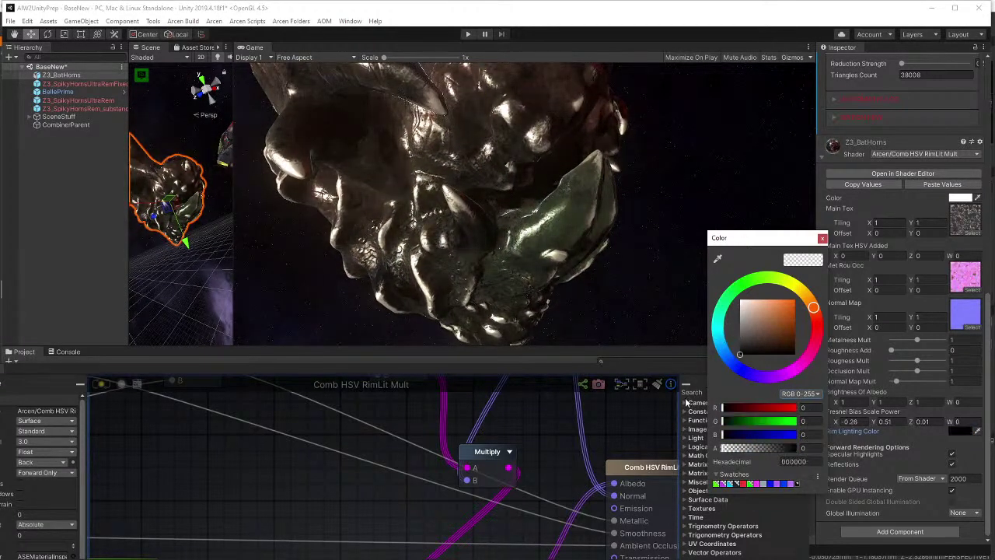
pyautogui.moveTo(756, 345); pyautogui.dragTo(791, 346)
pyautogui.click(823, 238)
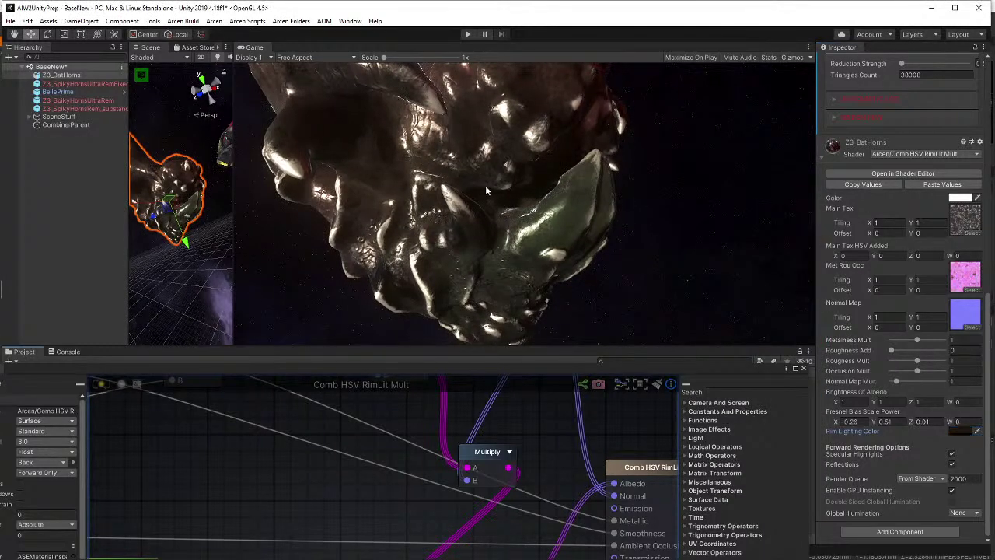
# - Delete the rim lighting branch from the shader graph: Fresnel Bias Scale Power, Fresnel, Rim Lighting Color, its Multiply node and Blend Operations
pyautogui.moveTo(469, 371); pyautogui.dragTo(498, 189)
pyautogui.scroll(-5, 419, 402)
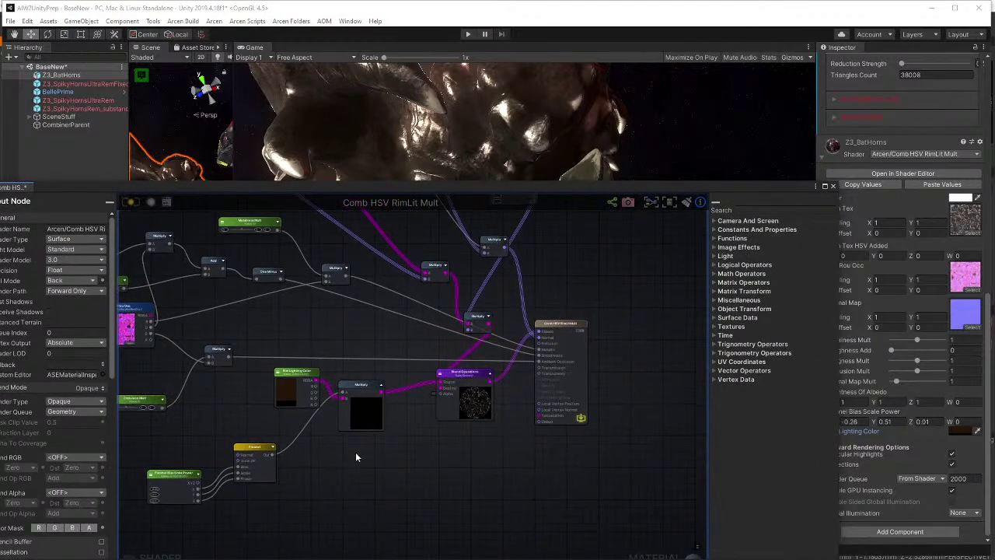
pyautogui.click(198, 481)
pyautogui.press('Delete')
pyautogui.click(254, 449)
pyautogui.press('Delete')
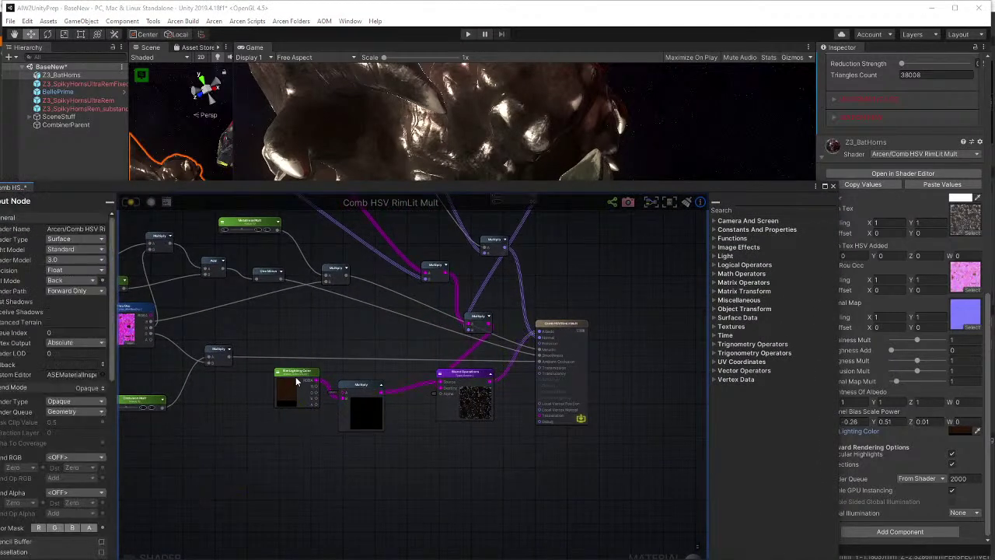
pyautogui.click(295, 375)
pyautogui.press('Delete')
pyautogui.click(370, 393)
pyautogui.press('Delete')
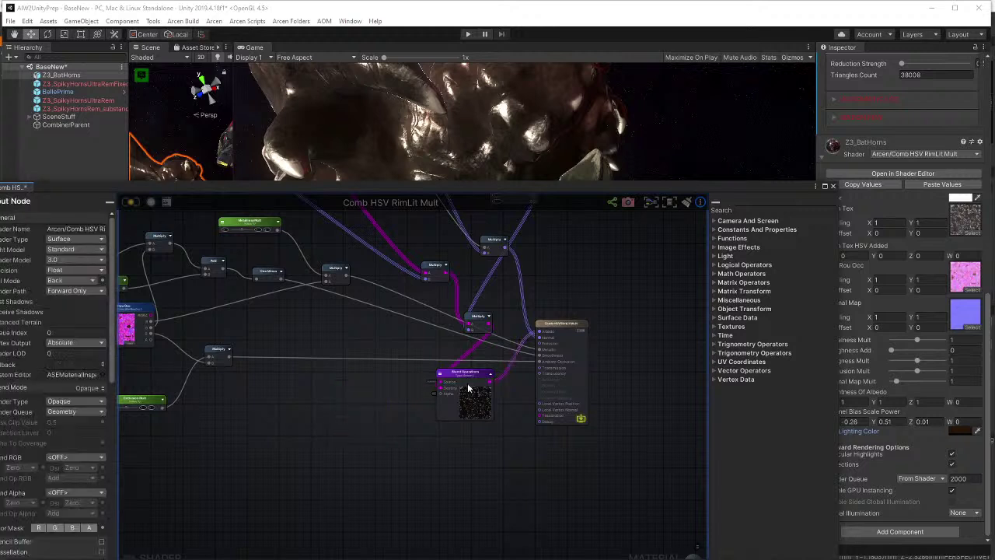
pyautogui.click(468, 381)
pyautogui.press('Delete')
# - Connect the last remaining Multiply output directly to Albedo and save the shader before closing its editor
pyautogui.moveTo(490, 325); pyautogui.dragTo(540, 332)
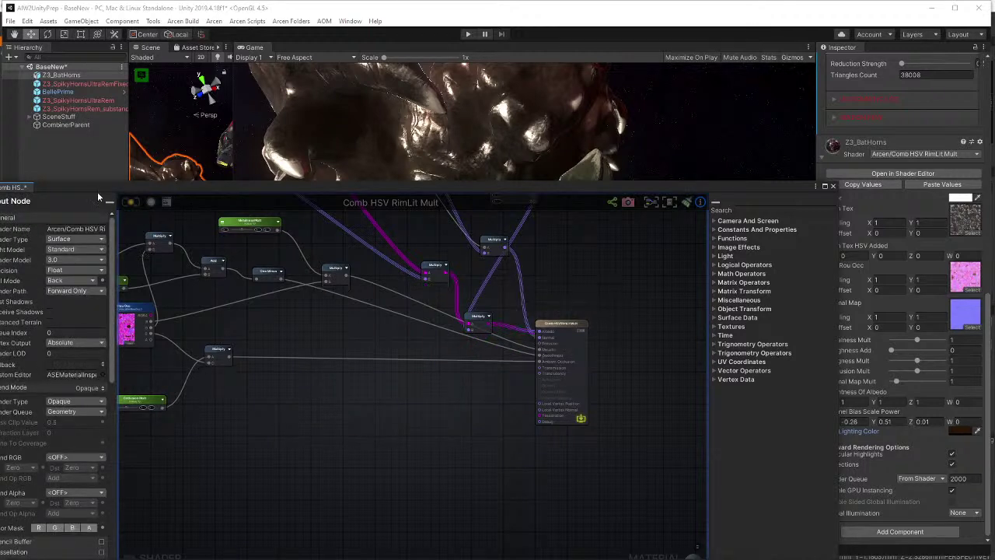
pyautogui.click(127, 202)
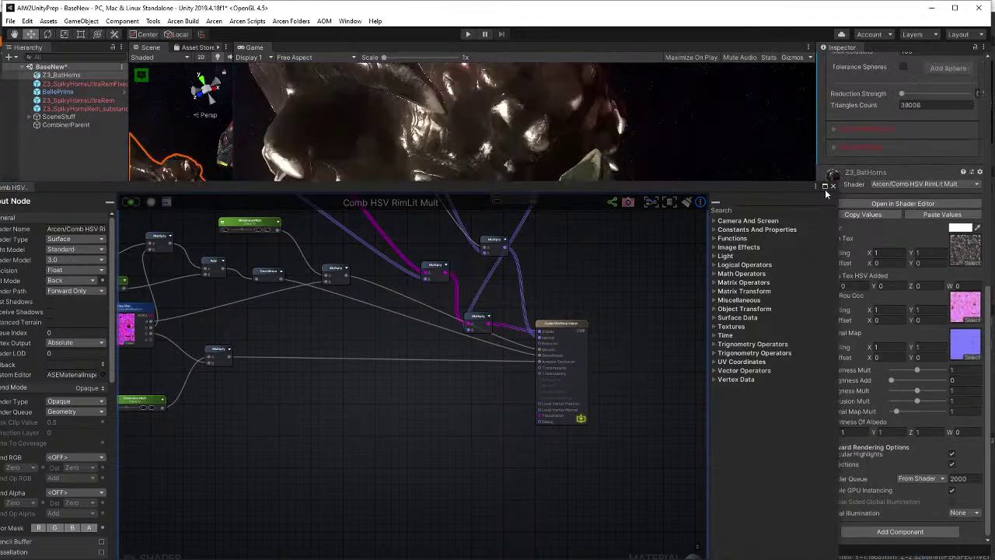
pyautogui.click(832, 186)
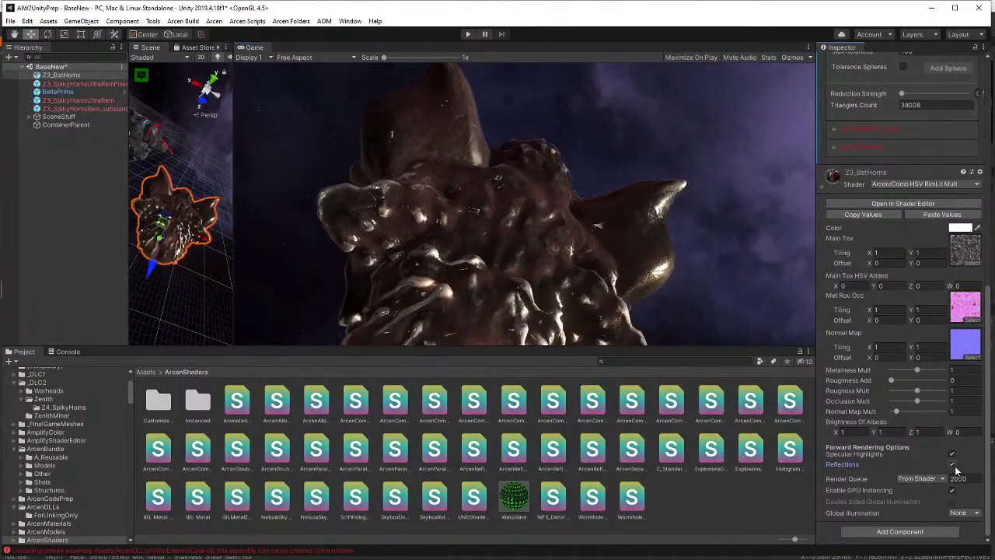
# - Compare the model with the material's Reflections off and on, leaving them enabled
pyautogui.click(952, 464)
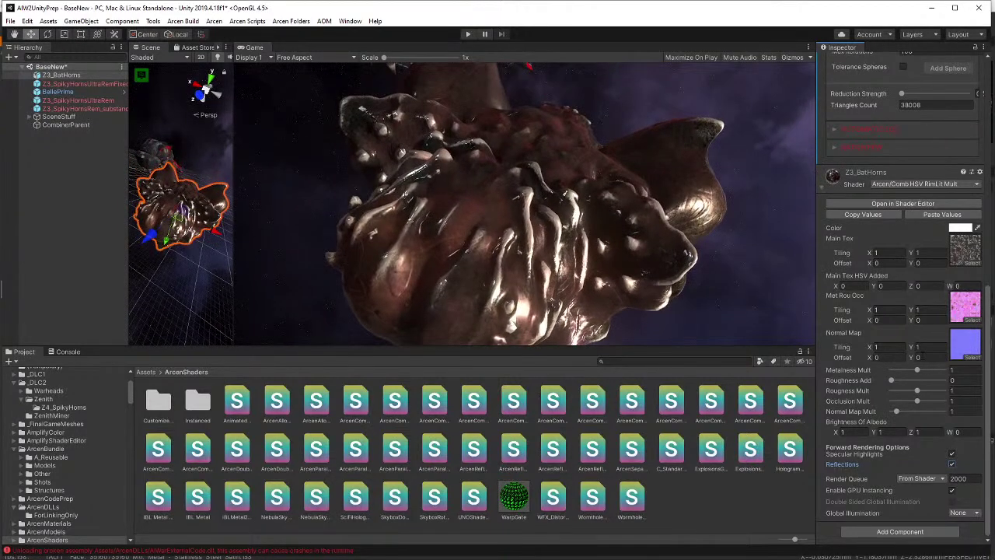
pyautogui.click(952, 464)
pyautogui.click(953, 464)
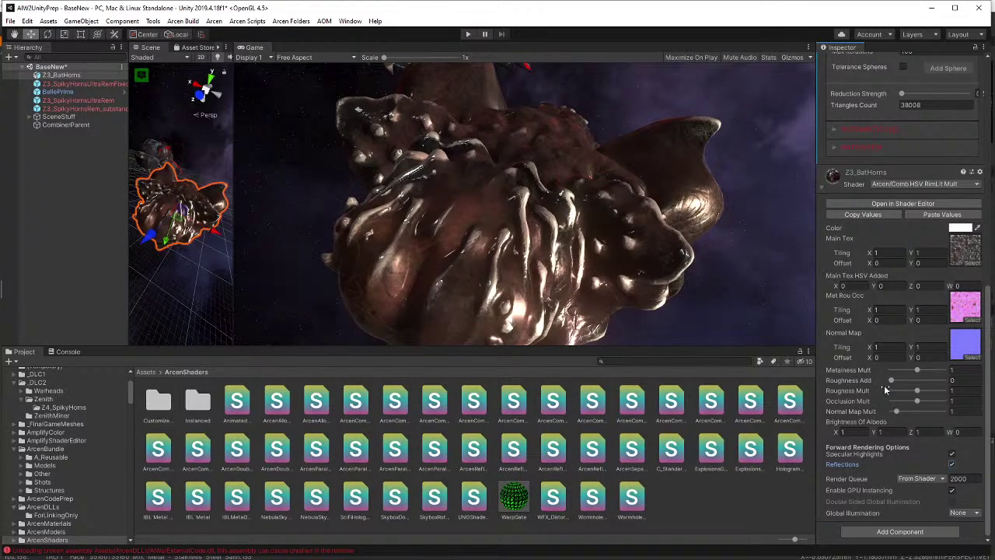
# - Compare the model's gloss with the painted version in 3D-Coat and set the Unity material's Roughness Add to 0.12
pyautogui.moveTo(891, 382)
pyautogui.mouseDown()
pyautogui.moveTo(904, 383)
pyautogui.moveTo(892, 383)
pyautogui.mouseUp()
pyautogui.moveTo(892, 381); pyautogui.dragTo(898, 382)
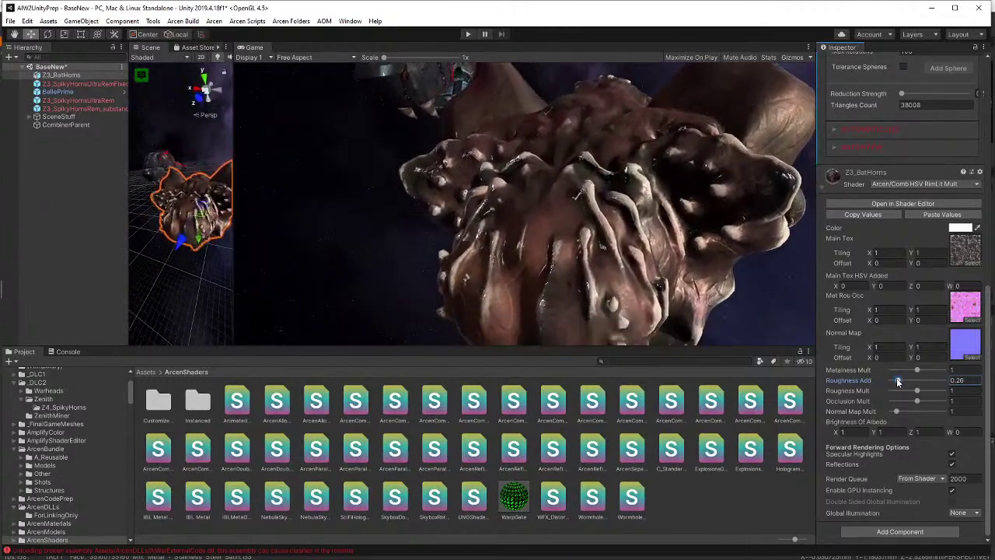
pyautogui.hotkey('alt', 'Tab')
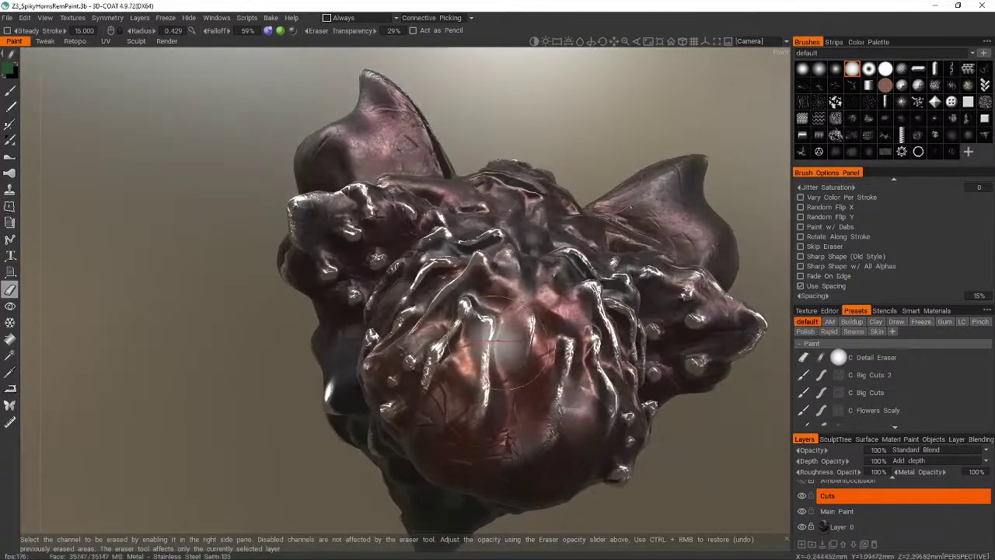
pyautogui.moveTo(498, 339)
pyautogui.keyDown('alt'); pyautogui.mouseDown()
pyautogui.moveTo(660, 353)
pyautogui.moveTo(545, 358)
pyautogui.moveTo(688, 366)
pyautogui.moveTo(699, 355)
pyautogui.moveTo(622, 373)
pyautogui.mouseUp(); pyautogui.keyUp('alt')
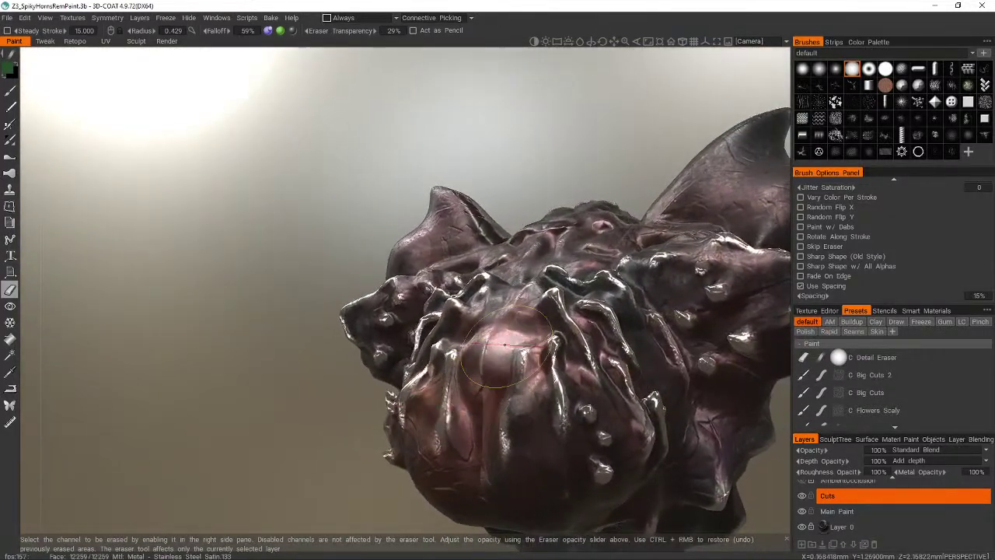
pyautogui.hotkey('alt', 'Tab')
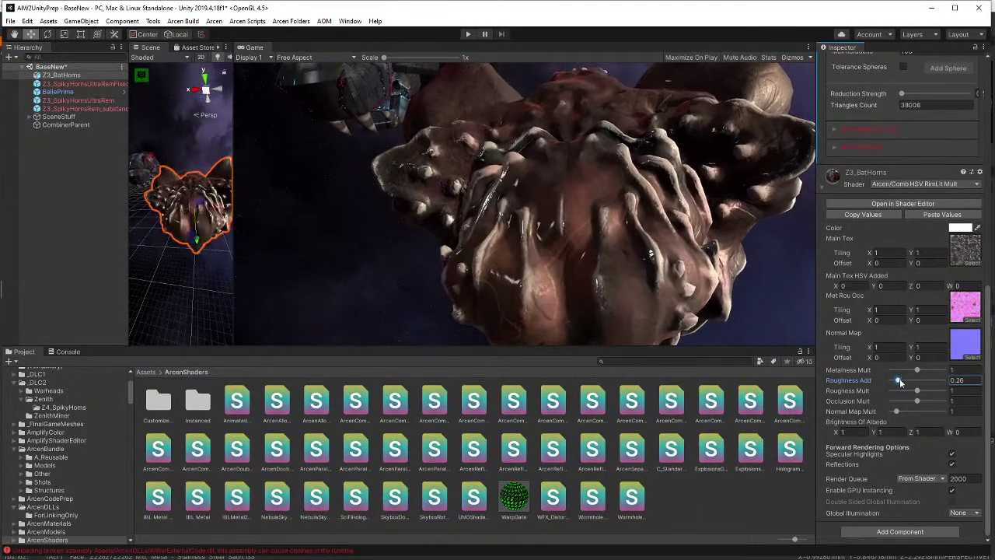
pyautogui.moveTo(897, 380); pyautogui.dragTo(874, 385)
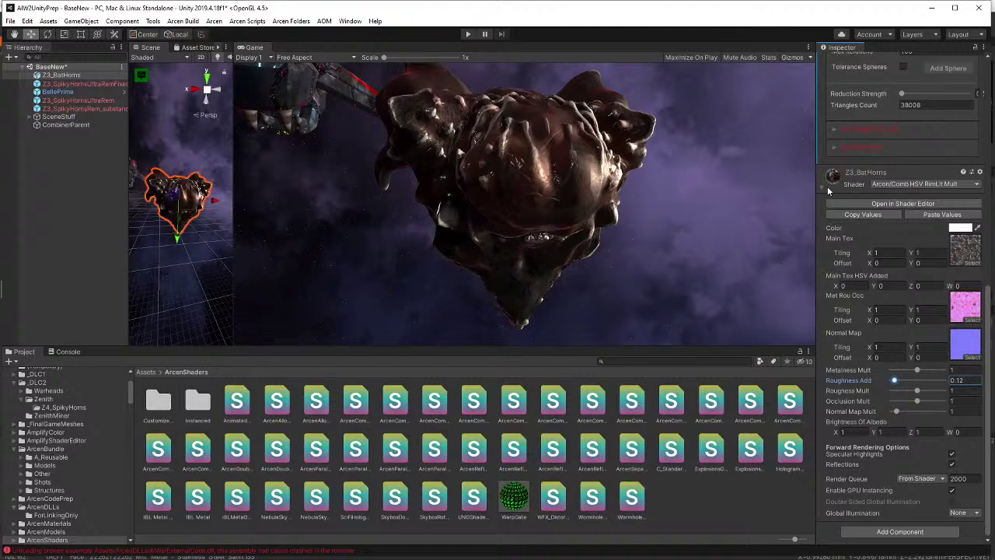
# - Try other Normal Map Mult strengths on the Z3_BatHorns material and return the value to 1
pyautogui.click(827, 186)
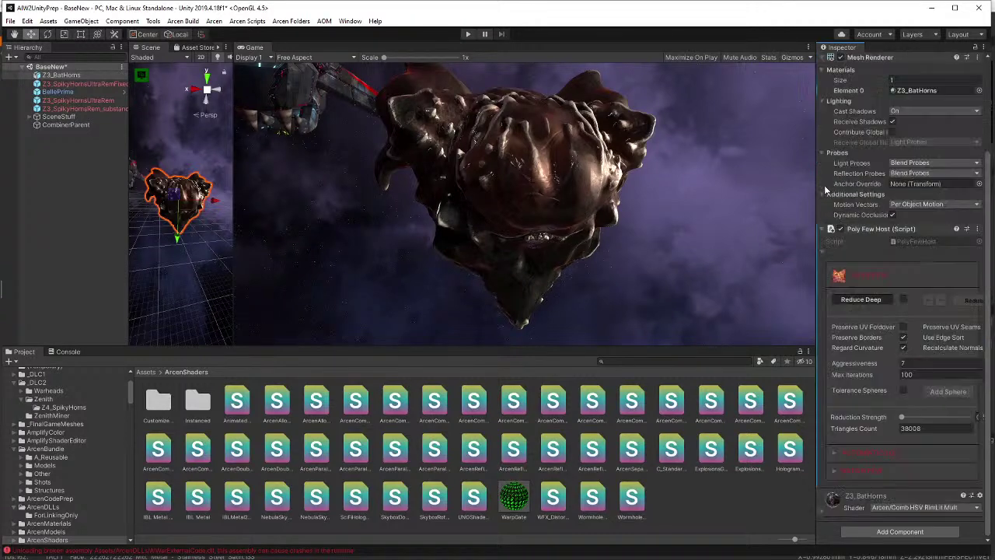
pyautogui.click(824, 502)
pyautogui.scroll(-10, 858, 402)
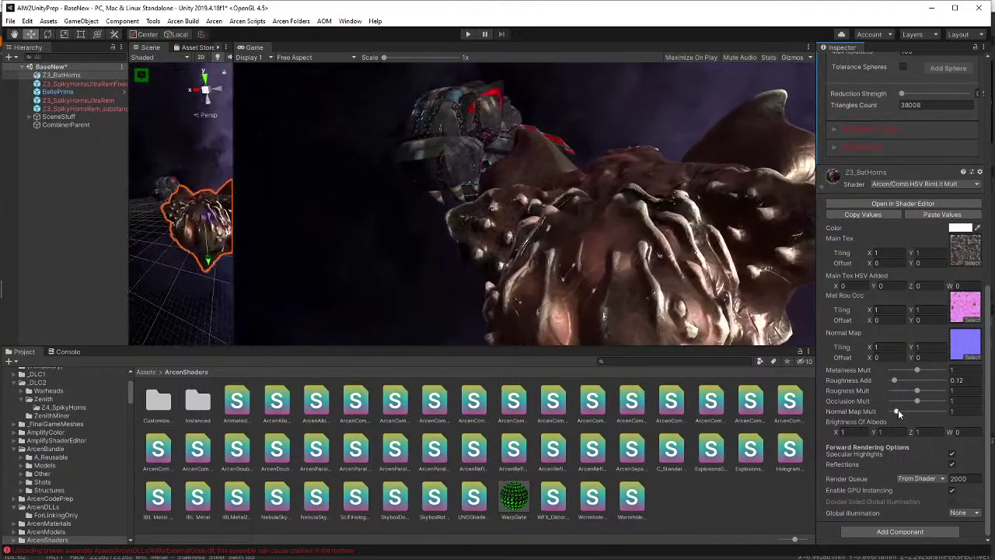
pyautogui.moveTo(898, 410)
pyautogui.mouseDown()
pyautogui.moveTo(926, 411)
pyautogui.moveTo(876, 416)
pyautogui.moveTo(896, 417)
pyautogui.mouseUp()
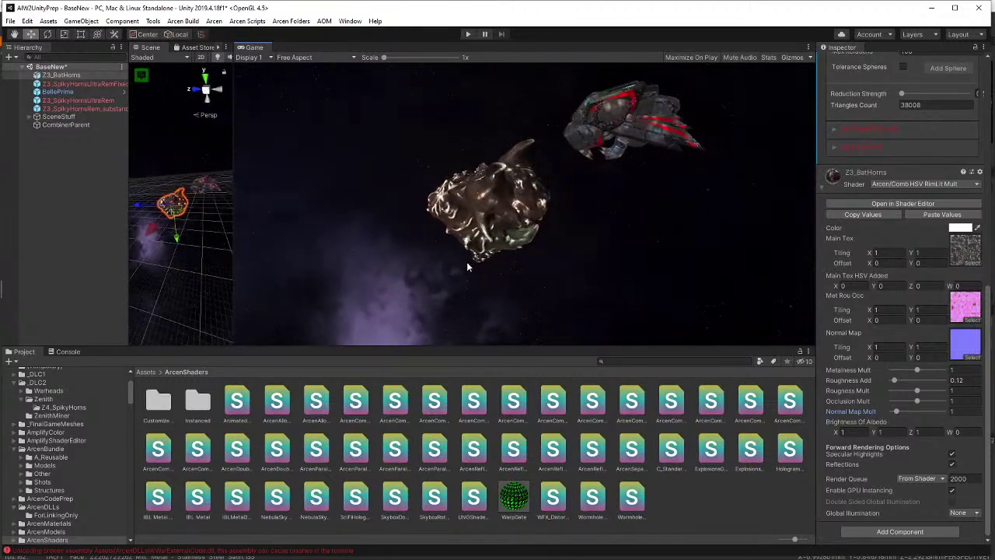
# - Check the painted model in 3D-Coat again and set the Unity material's Occlusion Mult to 1.74
pyautogui.hotkey('alt', 'Tab')
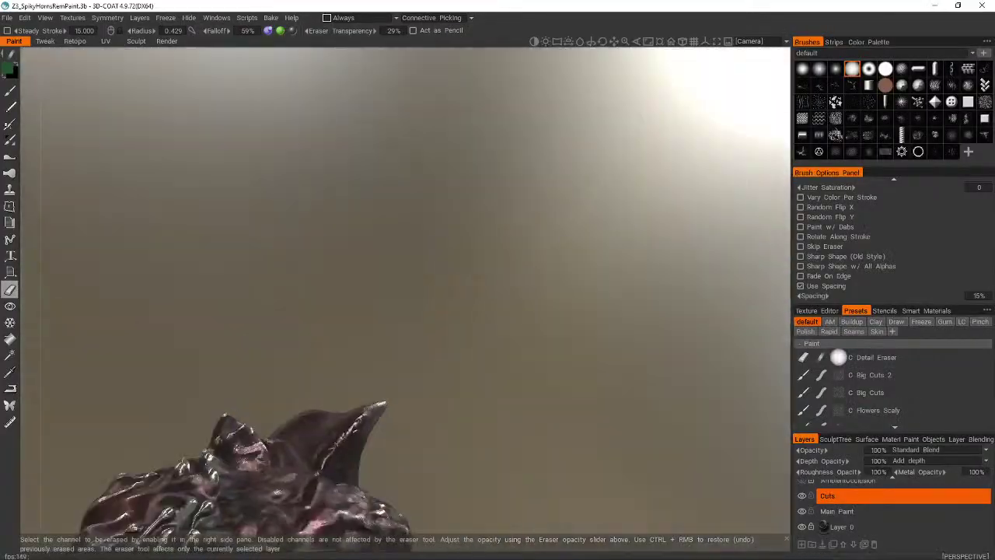
pyautogui.moveTo(469, 267); pyautogui.dragTo(469, 266)
pyautogui.moveTo(469, 266); pyautogui.dragTo(466, 262, button='middle')
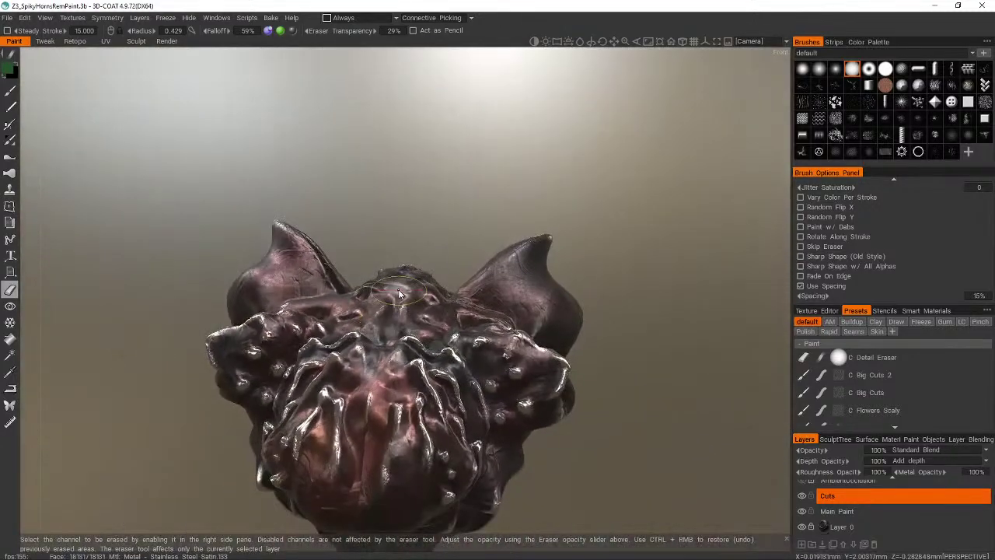
pyautogui.hotkey('alt', 'Tab')
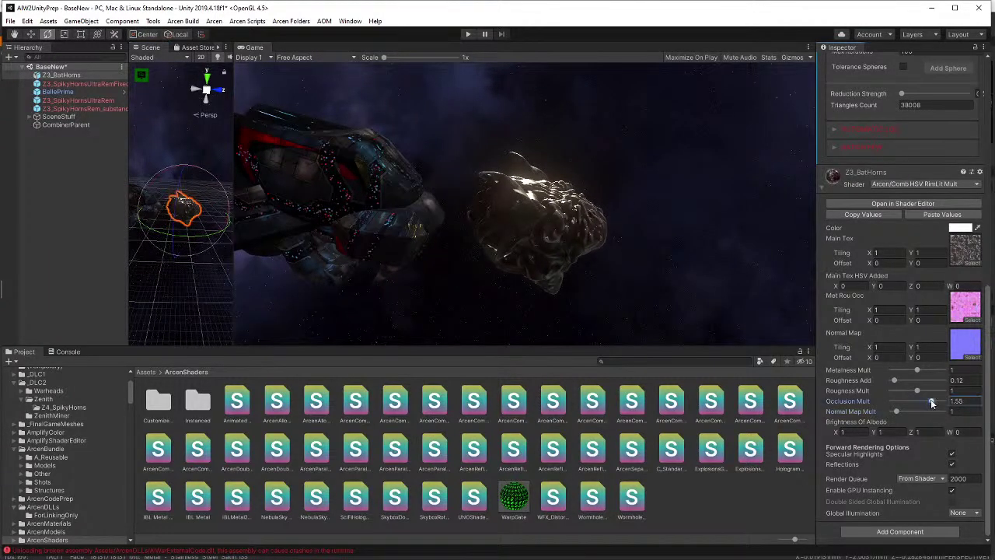
pyautogui.moveTo(931, 402); pyautogui.dragTo(933, 402)
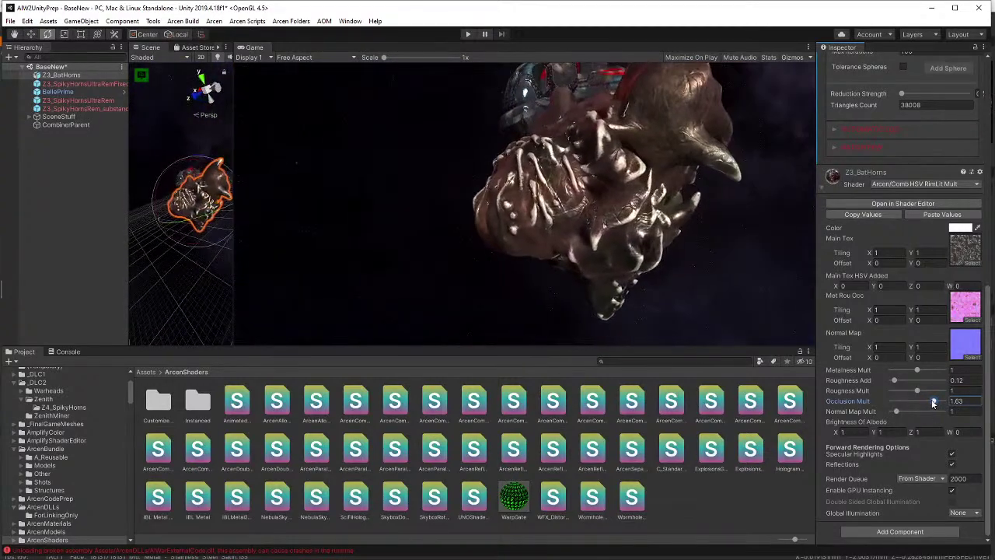
pyautogui.moveTo(933, 402); pyautogui.dragTo(918, 403)
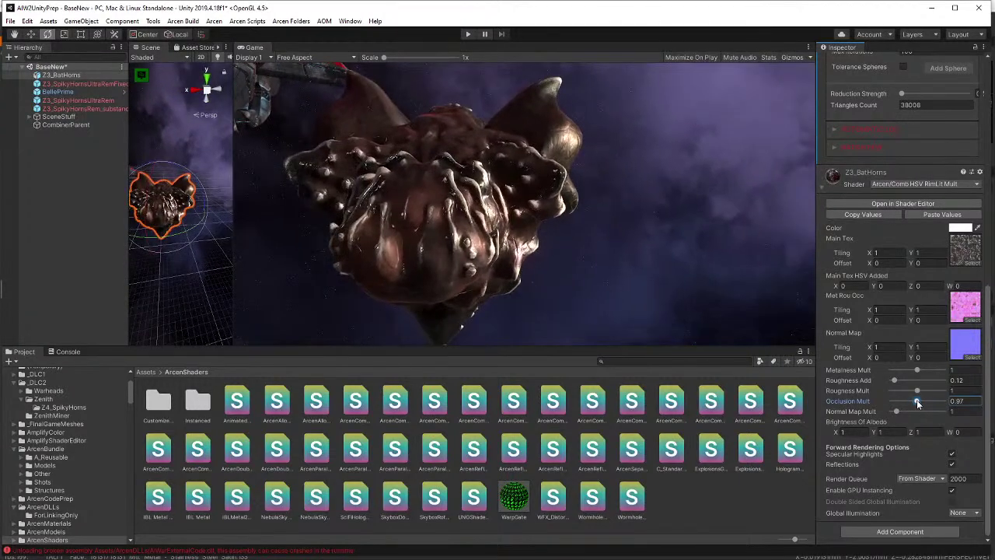
pyautogui.moveTo(917, 399); pyautogui.dragTo(924, 402)
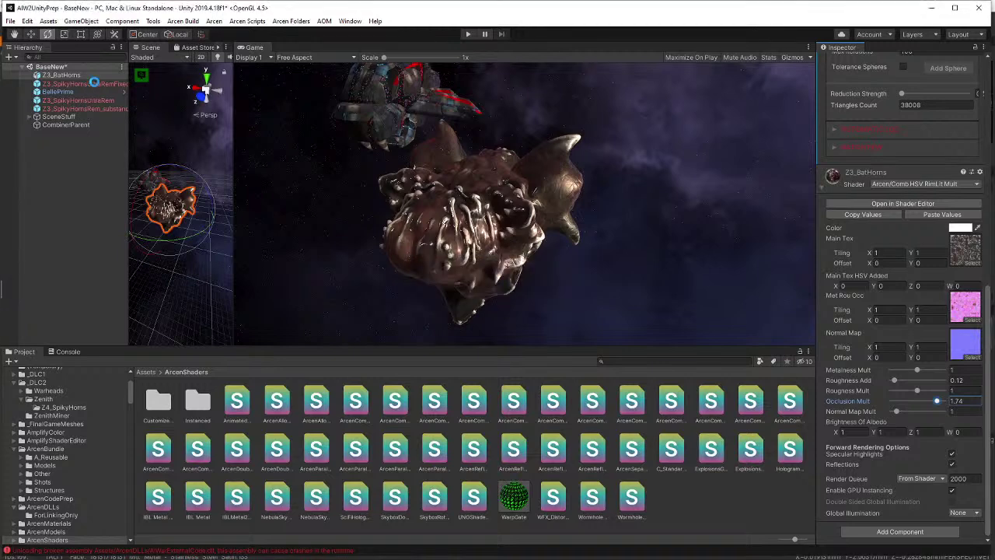
# - Delete the three broken objects Z3_SpikyHornsUltraRemFixed, Z3_SpikyHornsUltraRem and Z3_SpikyHornsRem_substance from the scene
pyautogui.click(94, 83)
pyautogui.keyDown('shift'); pyautogui.click(104, 109); pyautogui.keyUp('shift')
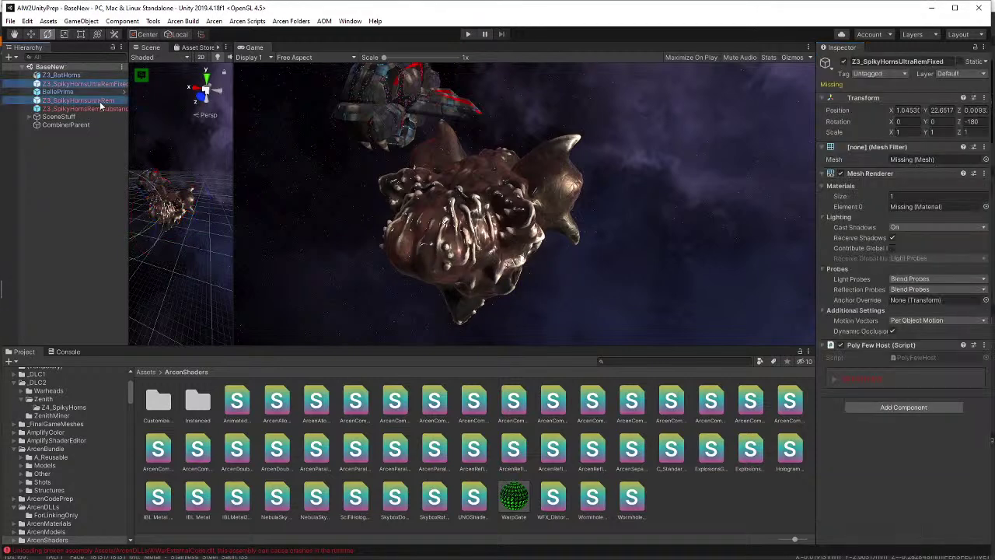
pyautogui.press('Delete')
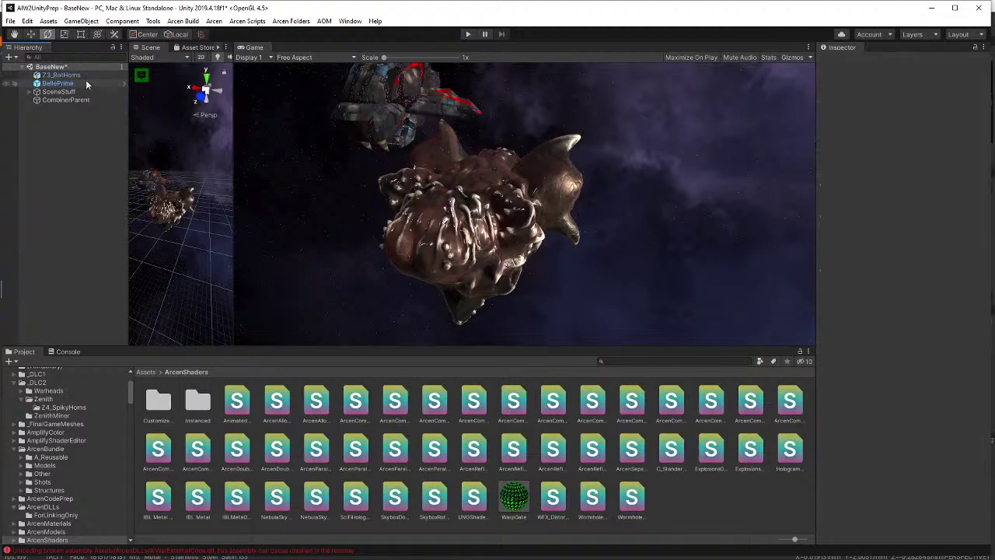
# - Try zero rotation on the Z3_BatHorns object, return Z to -180, and set its Y rotation to -360
pyautogui.click(85, 82)
pyautogui.click(85, 74)
pyautogui.click(85, 75)
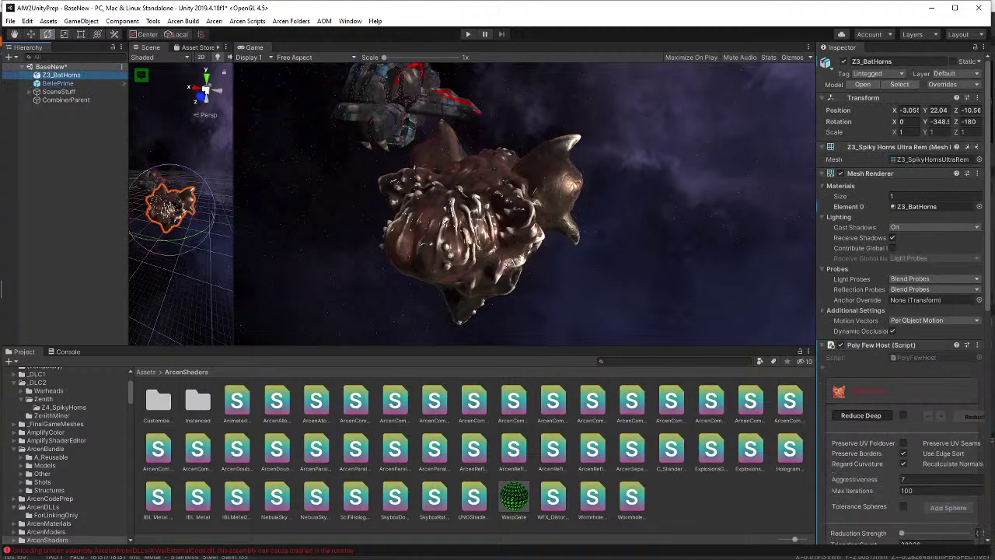
pyautogui.write('0')
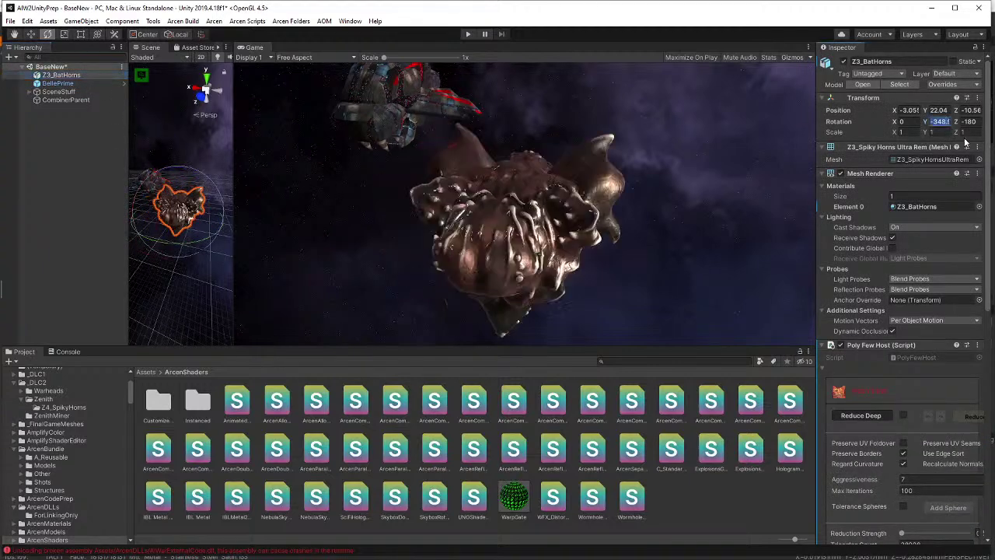
pyautogui.press('Tab')
pyautogui.write('0')
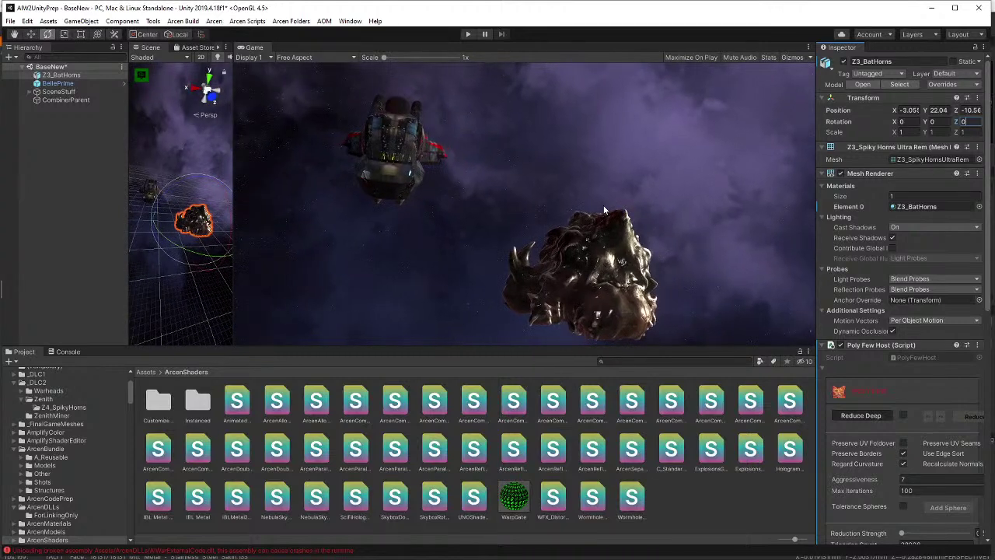
pyautogui.write('-180')
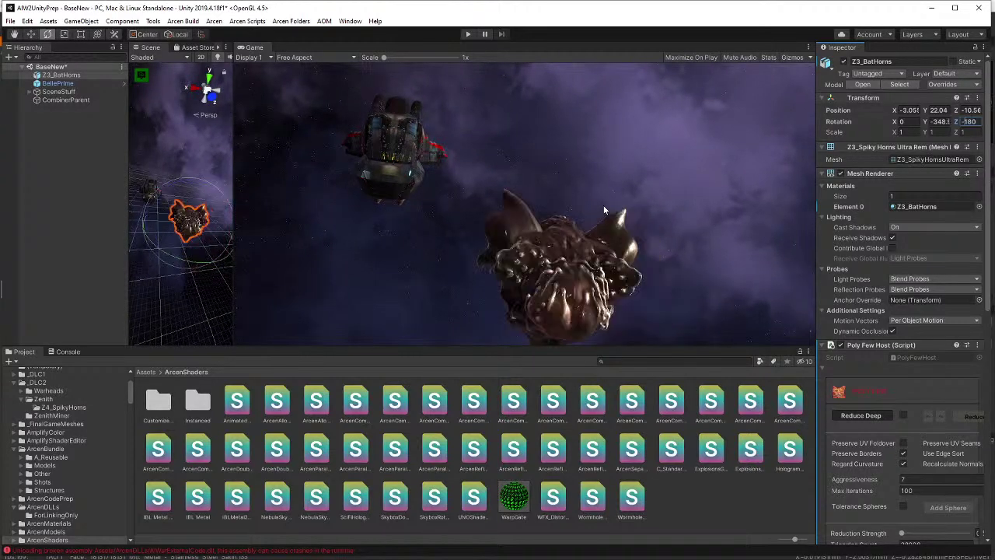
pyautogui.click(939, 122)
pyautogui.write('-380')
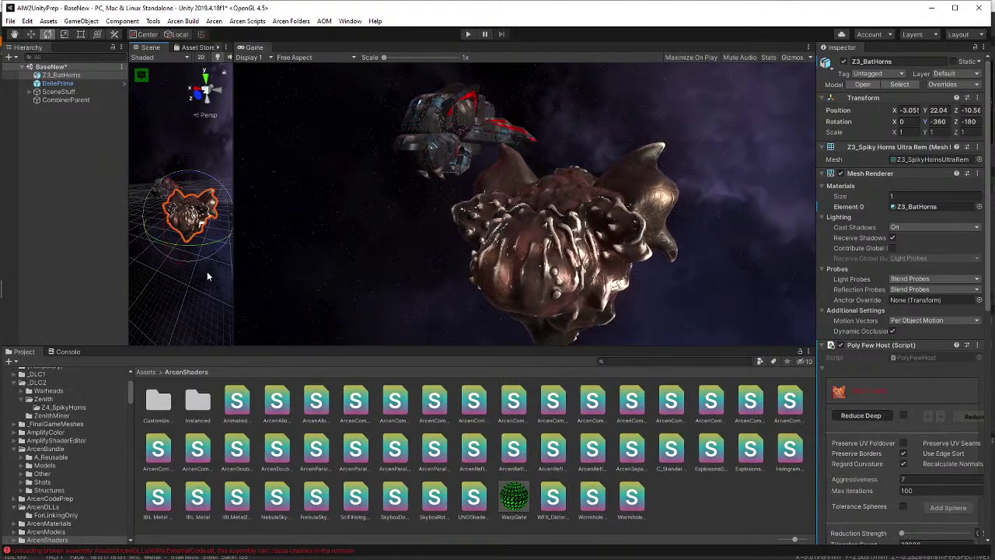
# - Locate the mesh asset used by Z3_BatHorns and inspect its mesh information and the model's import settings
pyautogui.click(939, 159)
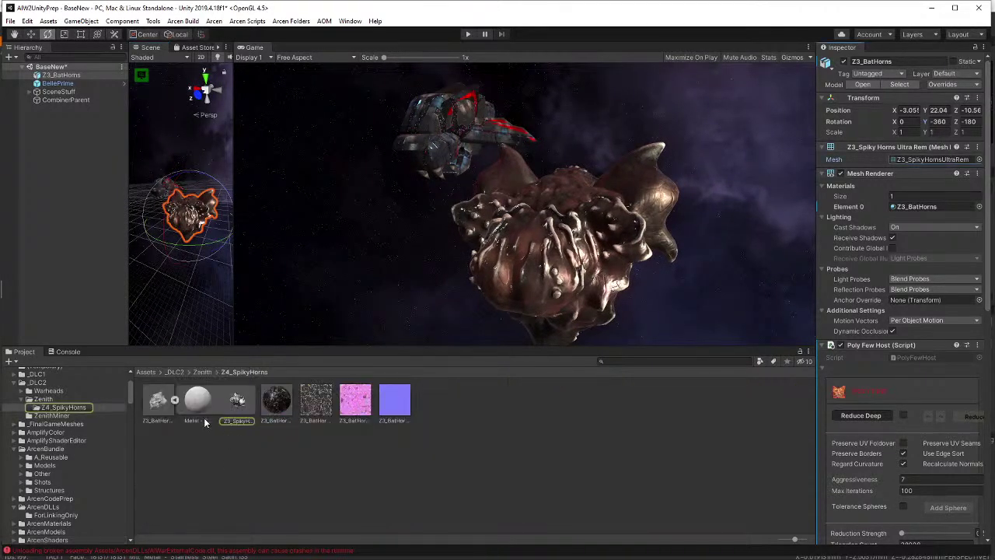
pyautogui.click(237, 399)
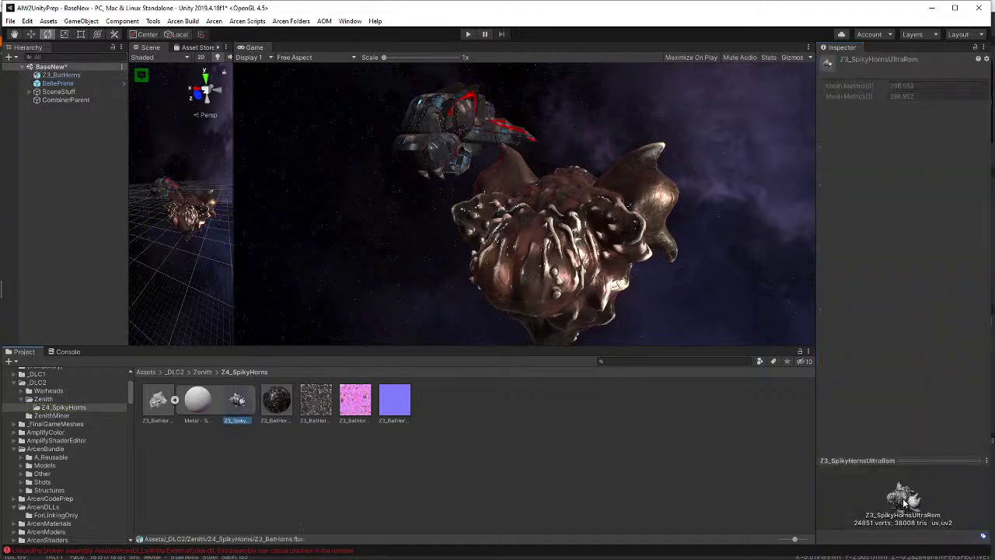
pyautogui.click(174, 400)
pyautogui.click(161, 400)
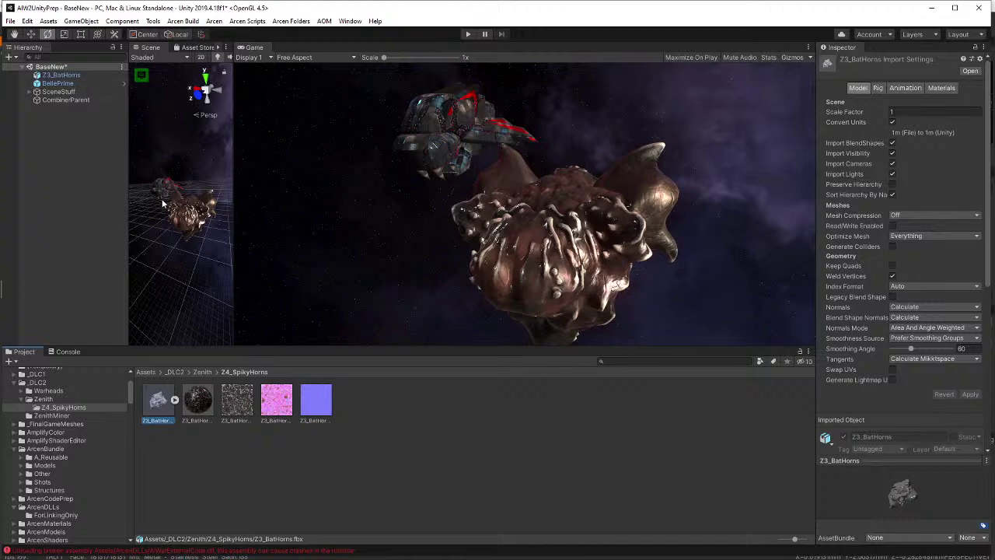
# - Export the Z3_BatHorns scene object as a single binary FBX named Z3_BatHorns2.fbx in the Z4_SpikyHorns folder using Unity Fbx Exporter
pyautogui.click(179, 217)
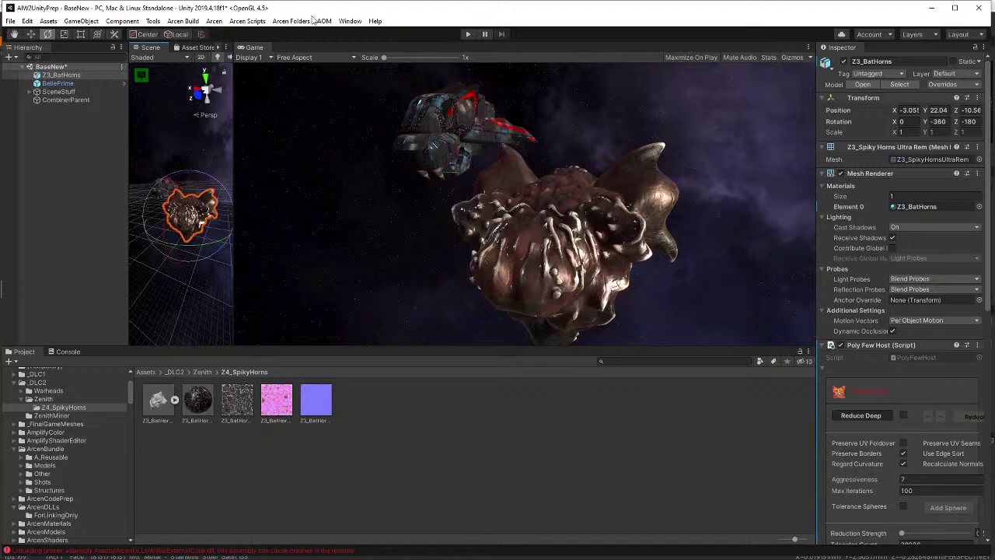
pyautogui.click(345, 21)
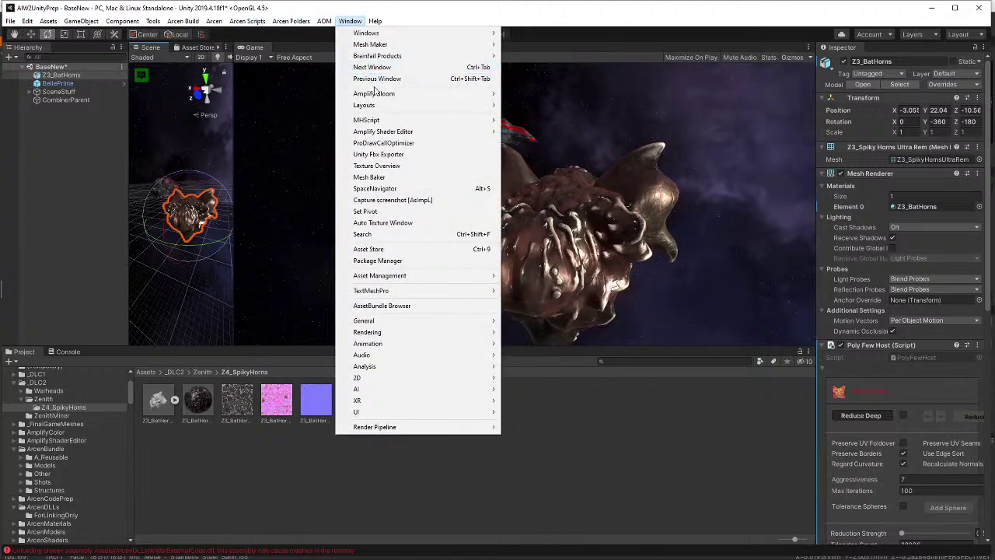
pyautogui.click(417, 154)
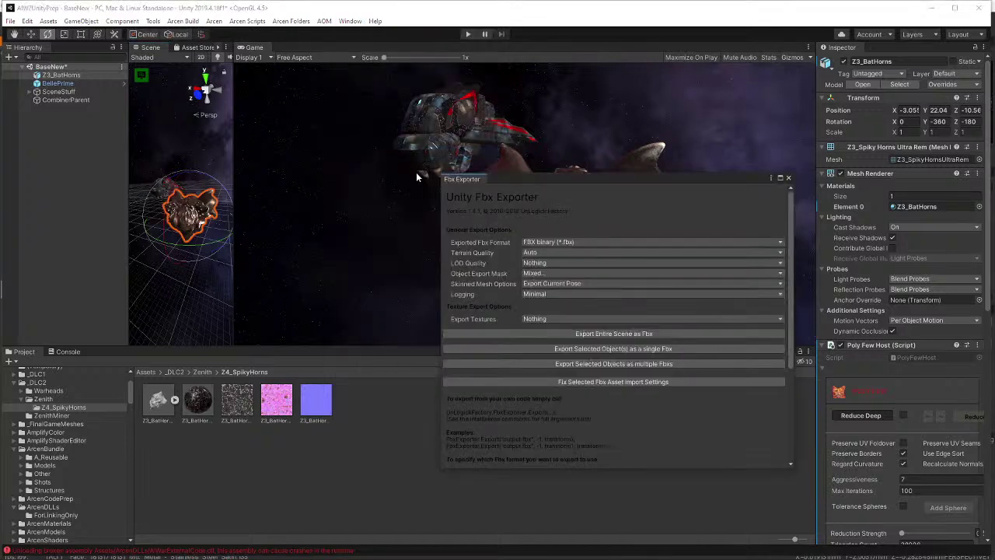
pyautogui.click(633, 349)
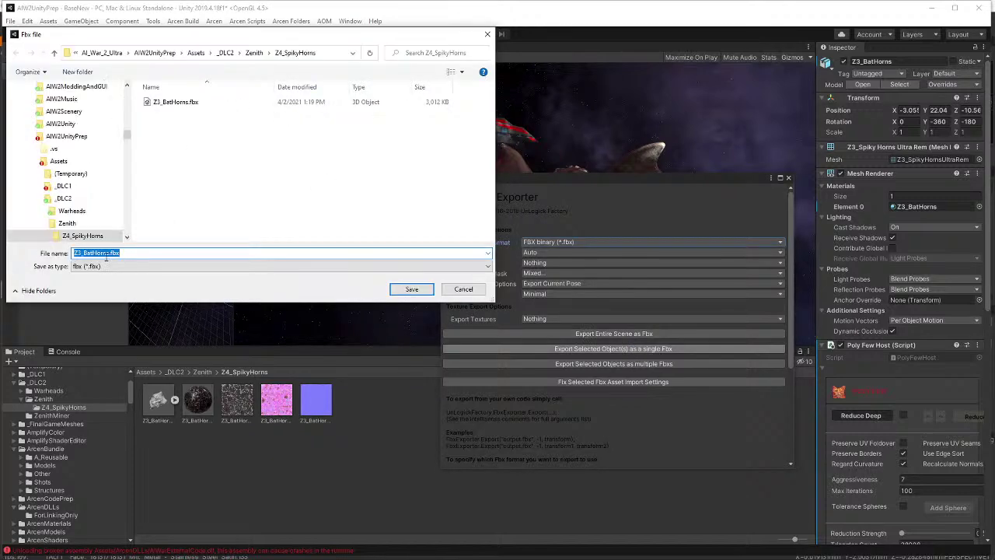
pyautogui.click(108, 255)
pyautogui.write('2')
pyautogui.press('Return')
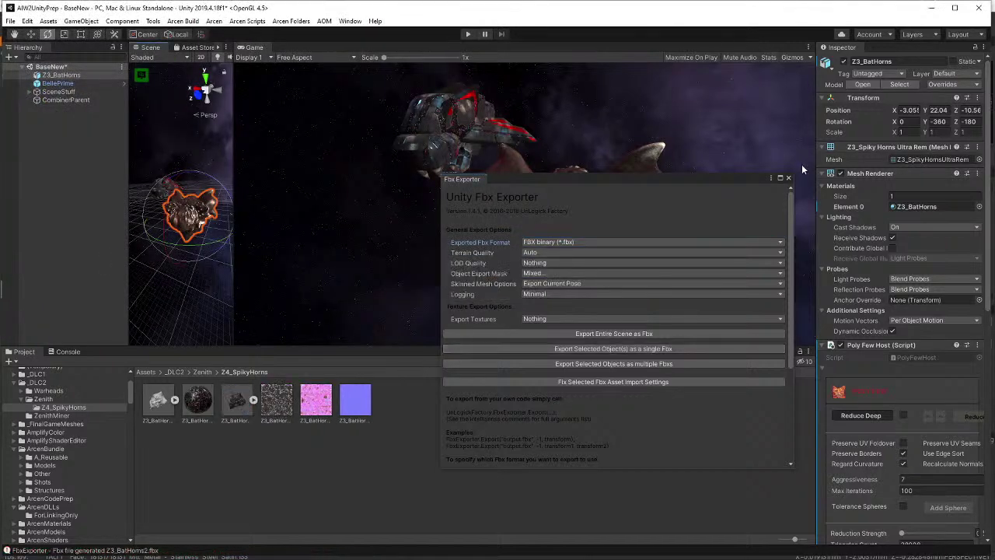
pyautogui.click(789, 183)
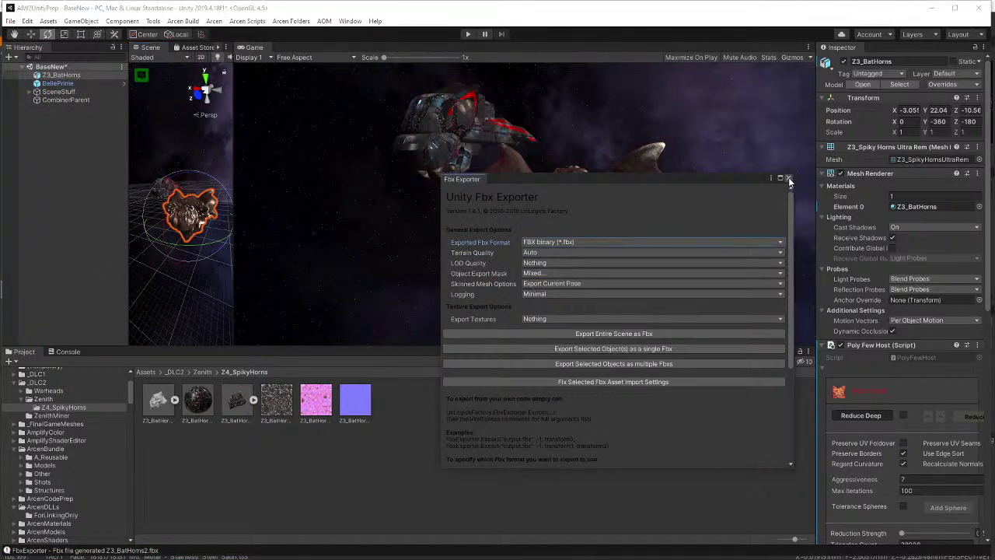
pyautogui.click(788, 180)
# - Place the exported Z3_BatHorns2 model in the scene near the original and set its Z rotation to 0
pyautogui.click(237, 404)
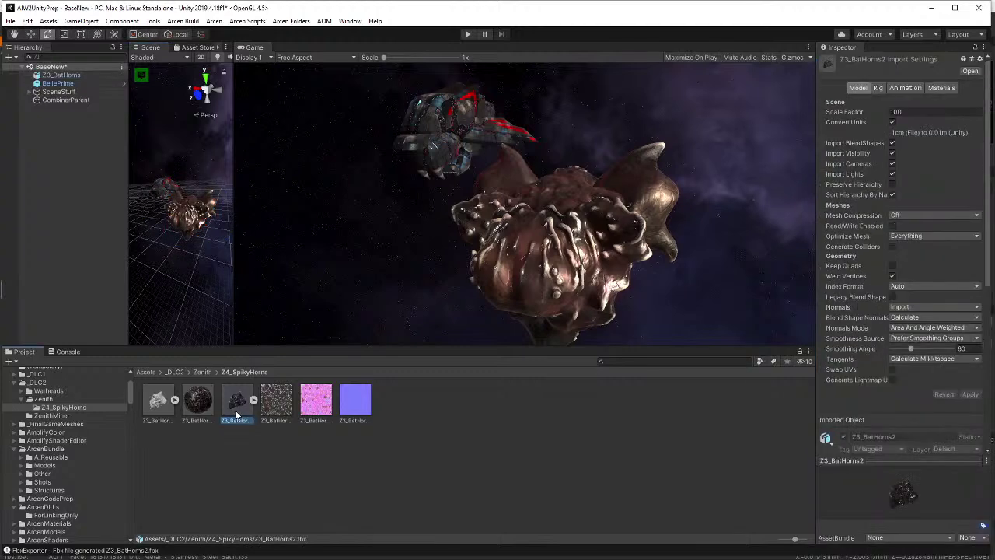
pyautogui.moveTo(235, 410); pyautogui.dragTo(230, 208)
pyautogui.press('f')
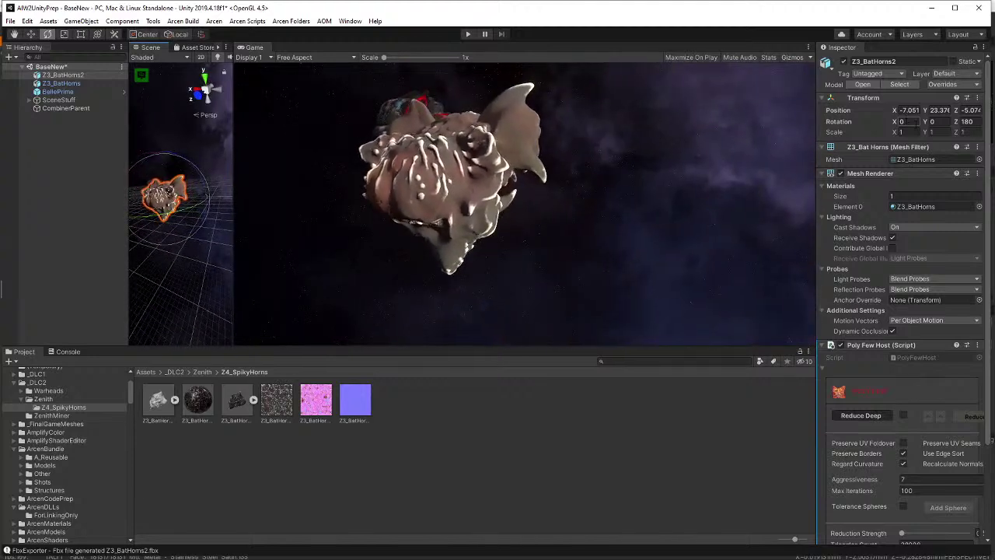
pyautogui.click(978, 124)
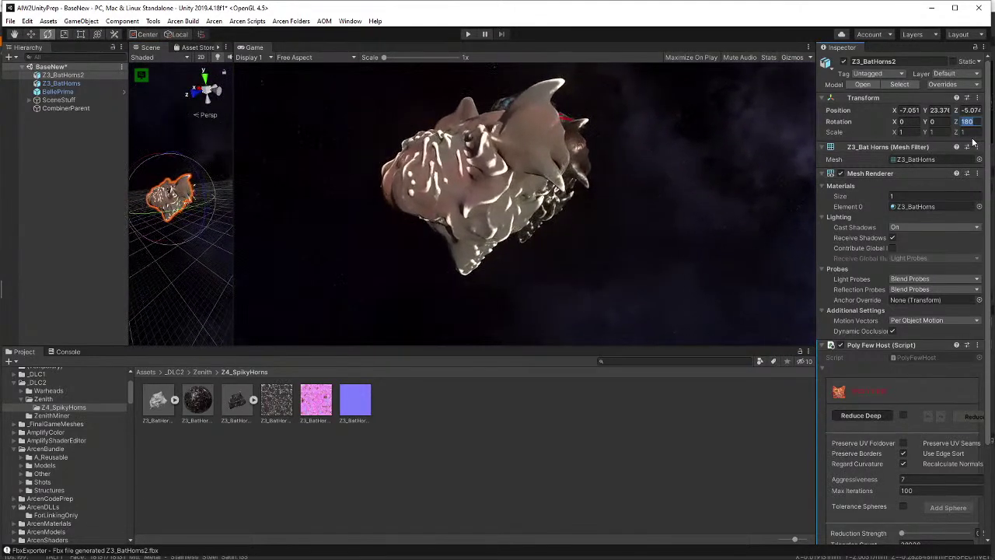
pyautogui.write('0')
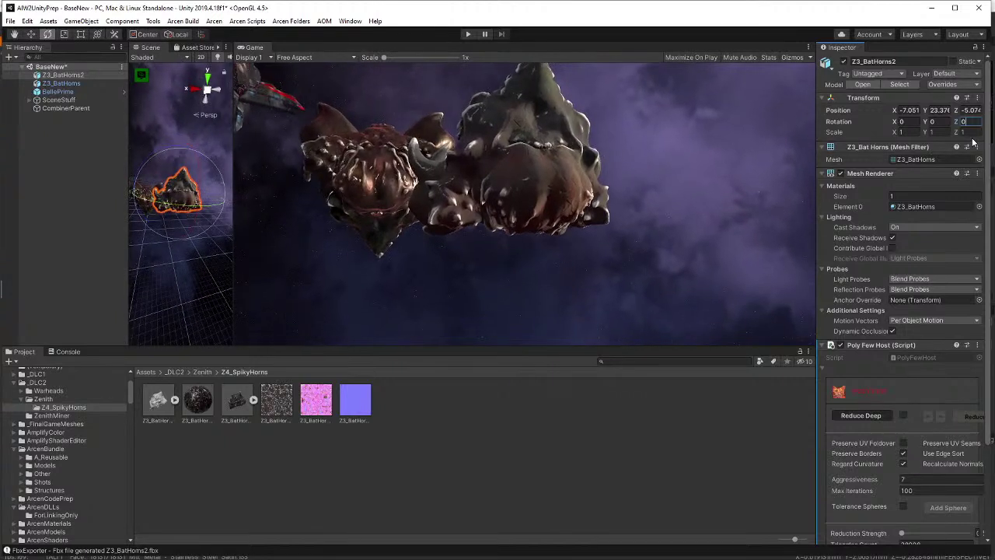
# - Examine the import settings and stored transform of the Z3_BatHorns2 model asset and compare both models in the Game view
pyautogui.click(248, 397)
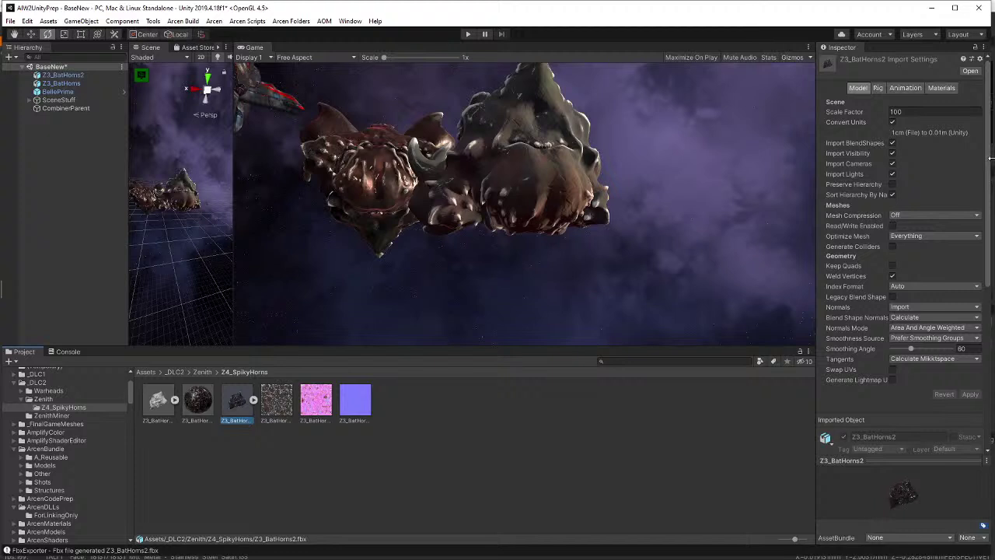
pyautogui.scroll(-5, 947, 449)
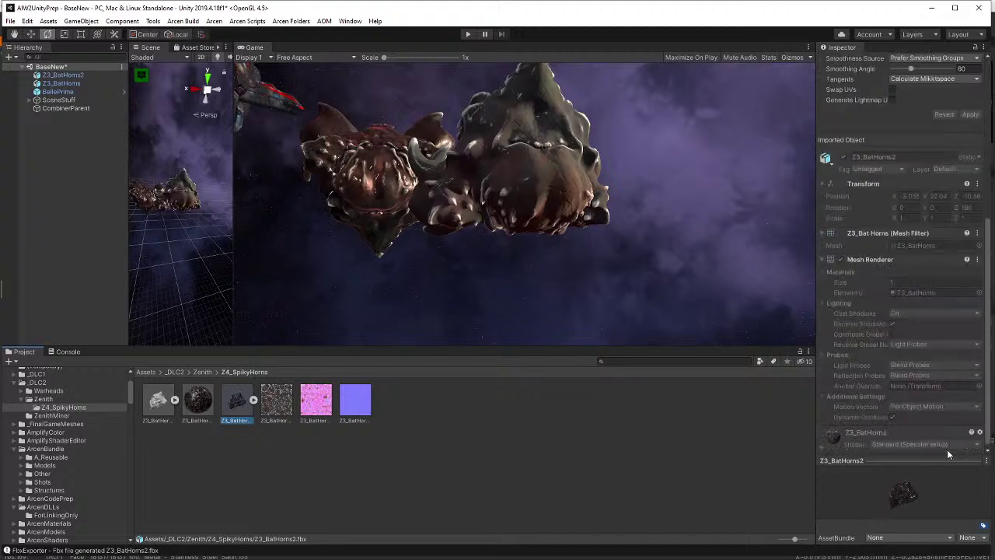
pyautogui.scroll(5, 946, 425)
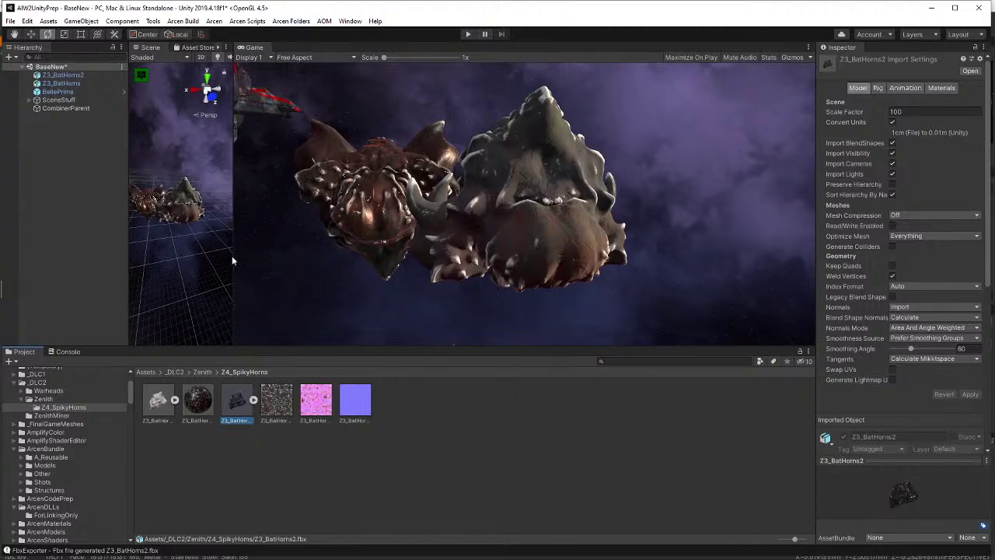
pyautogui.click(381, 220)
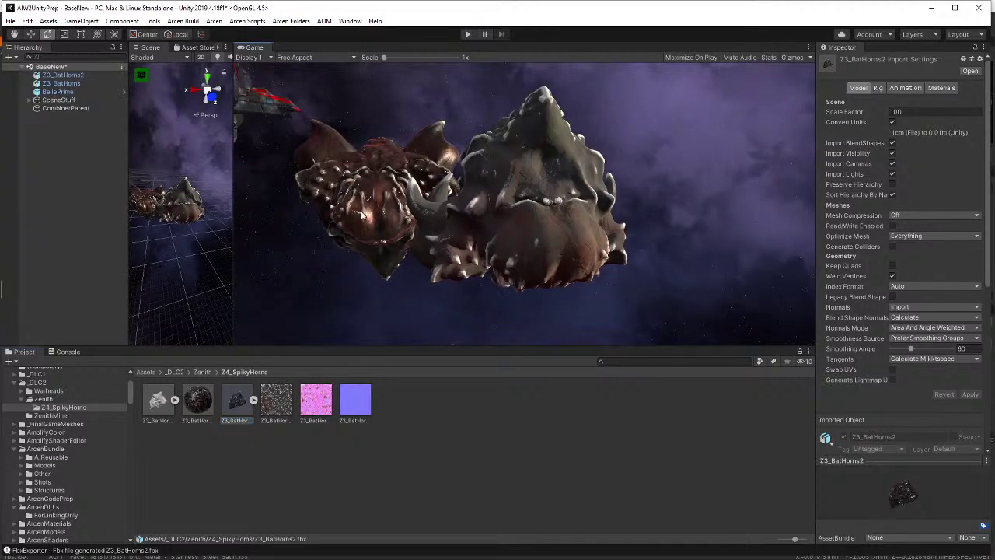
# - Select the original Z3_BatHorns object and review the Fbx Exporter's options, including Object Export Mask, without exporting
pyautogui.click(163, 209)
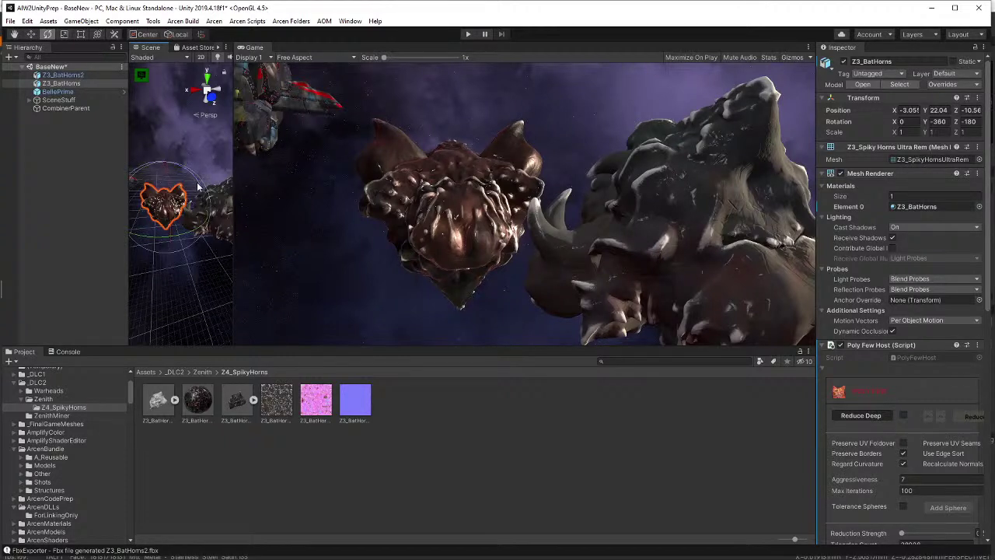
pyautogui.click(350, 21)
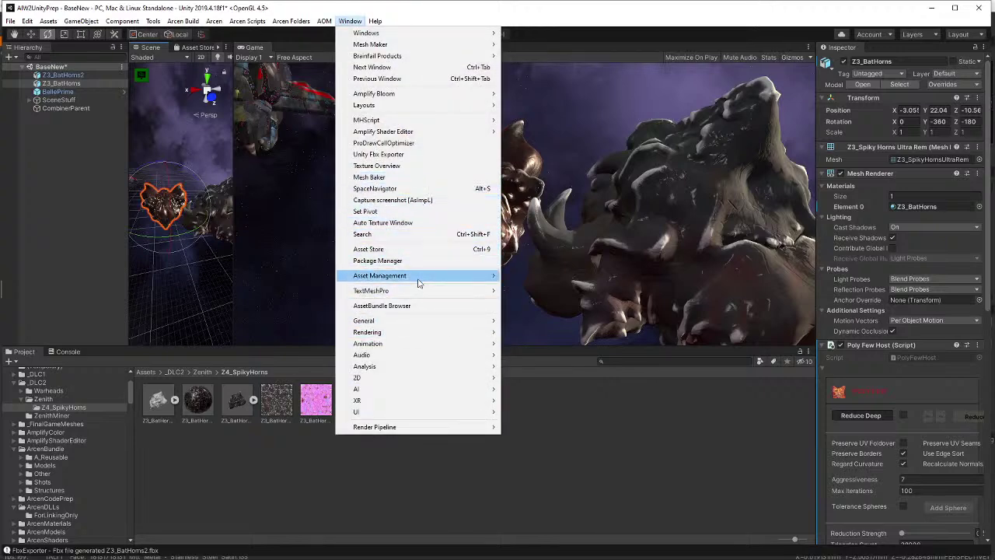
pyautogui.moveTo(418, 291)
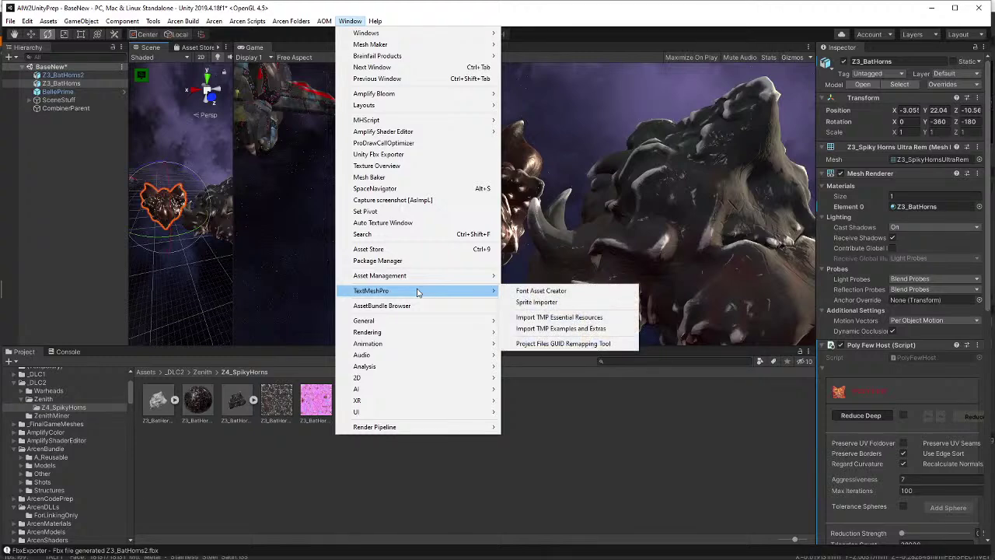
pyautogui.click(420, 153)
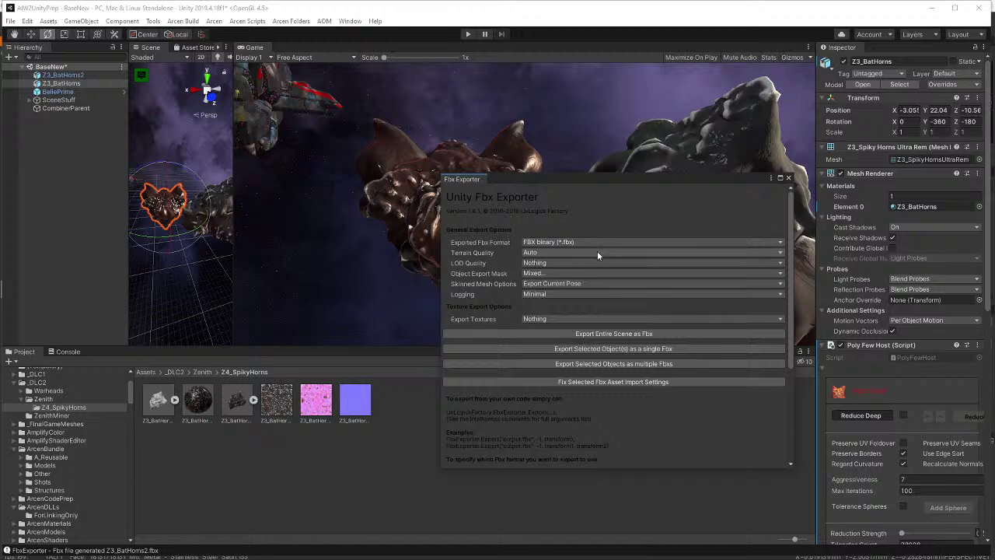
pyautogui.click(588, 276)
pyautogui.click(486, 281)
pyautogui.scroll(-5, 672, 418)
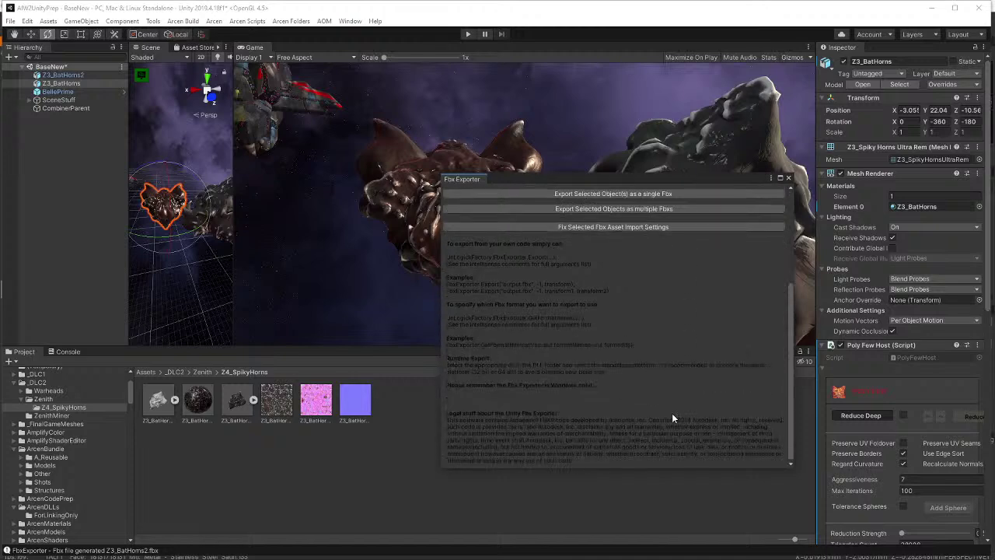
pyautogui.scroll(5, 672, 418)
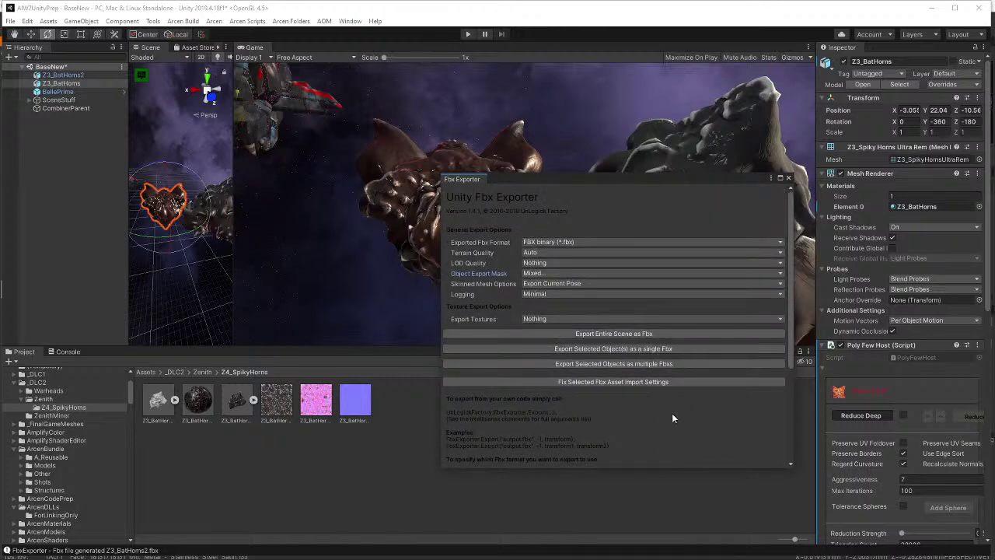
pyautogui.click(789, 179)
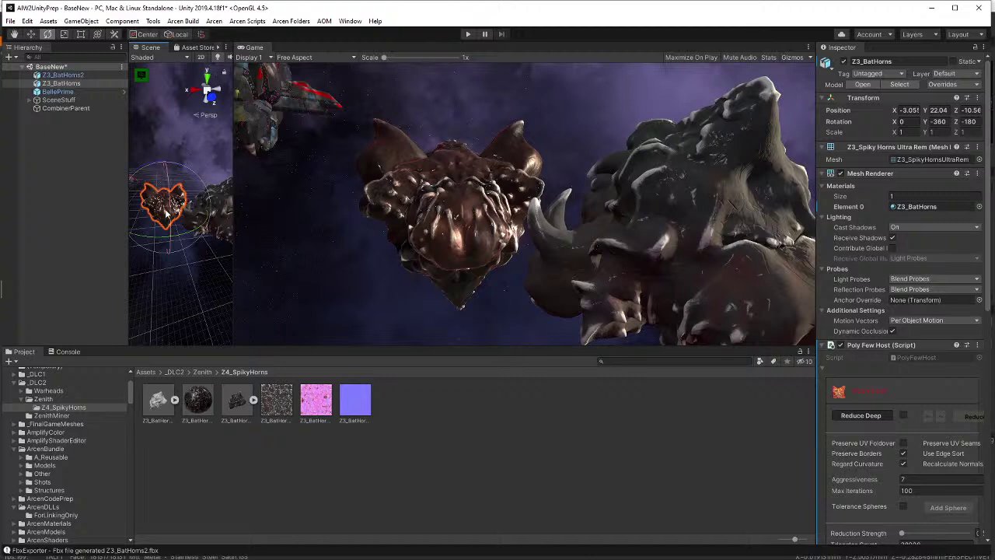
# - Collapse the Poly Few Host and material sections of Z3_BatHorns and add a Mesh Simplify component to it
pyautogui.click(824, 345)
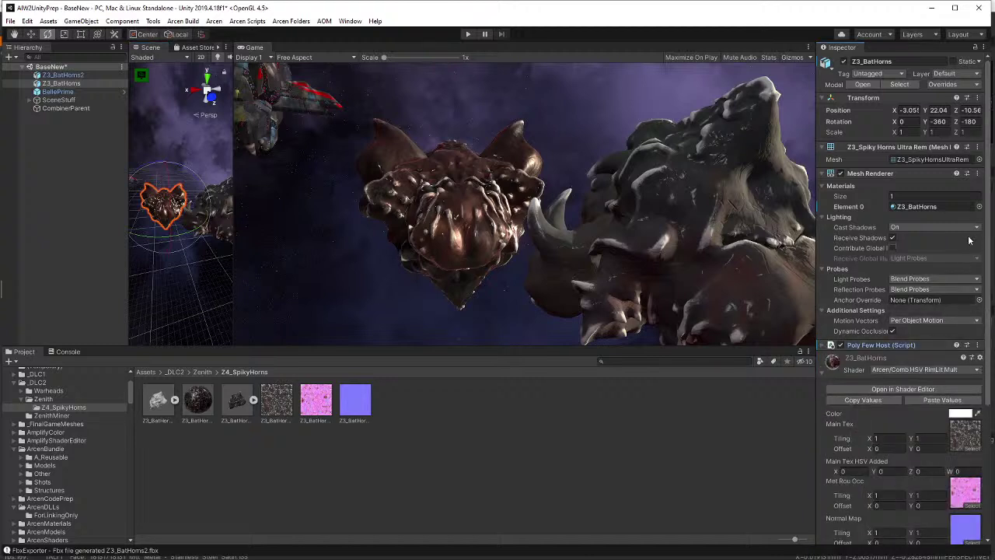
pyautogui.click(823, 373)
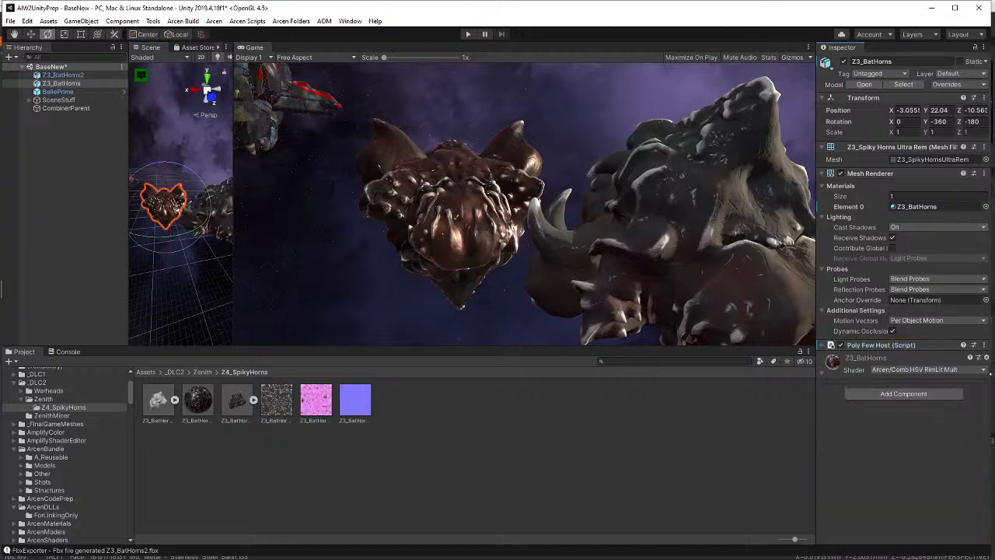
pyautogui.click(937, 395)
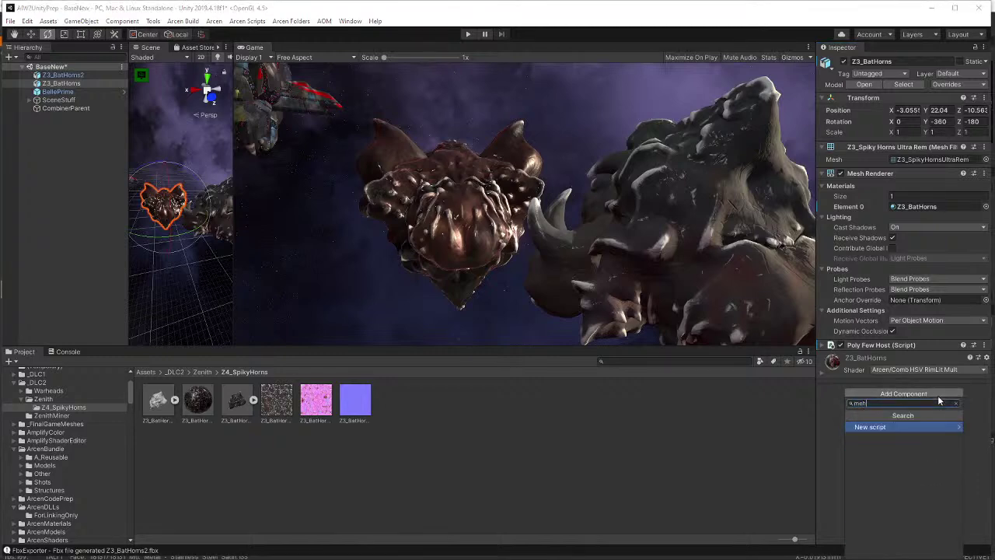
pyautogui.write('mesh sim')
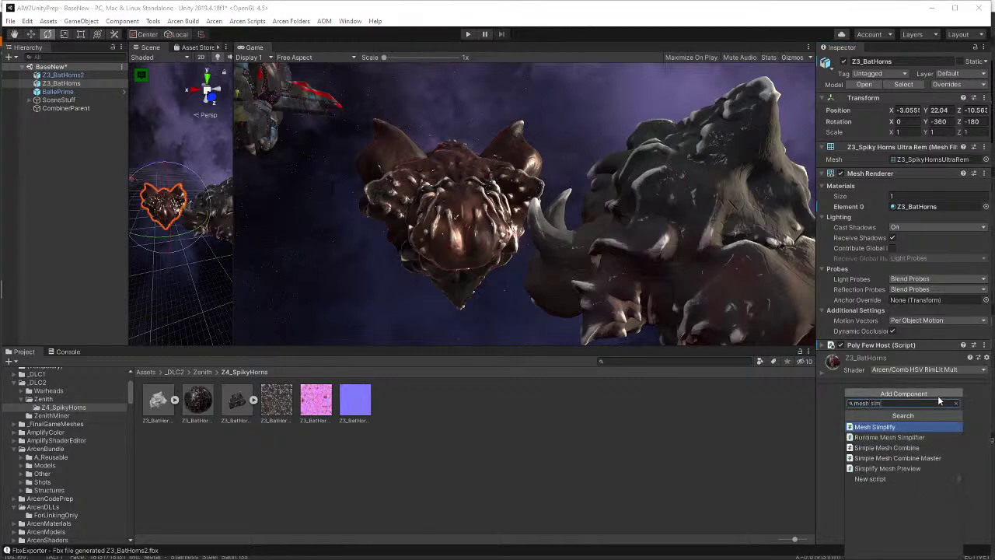
pyautogui.press('Return')
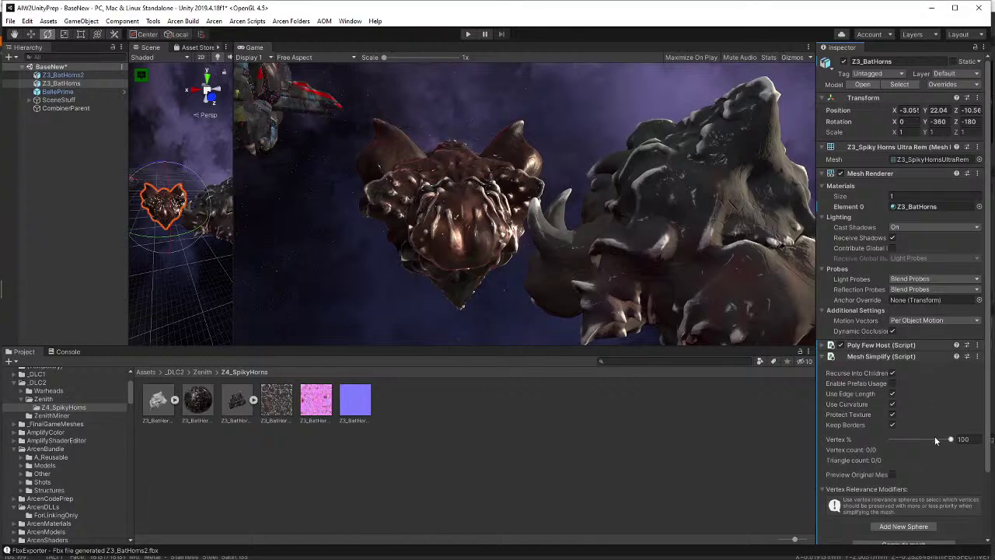
pyautogui.scroll(-3, 933, 447)
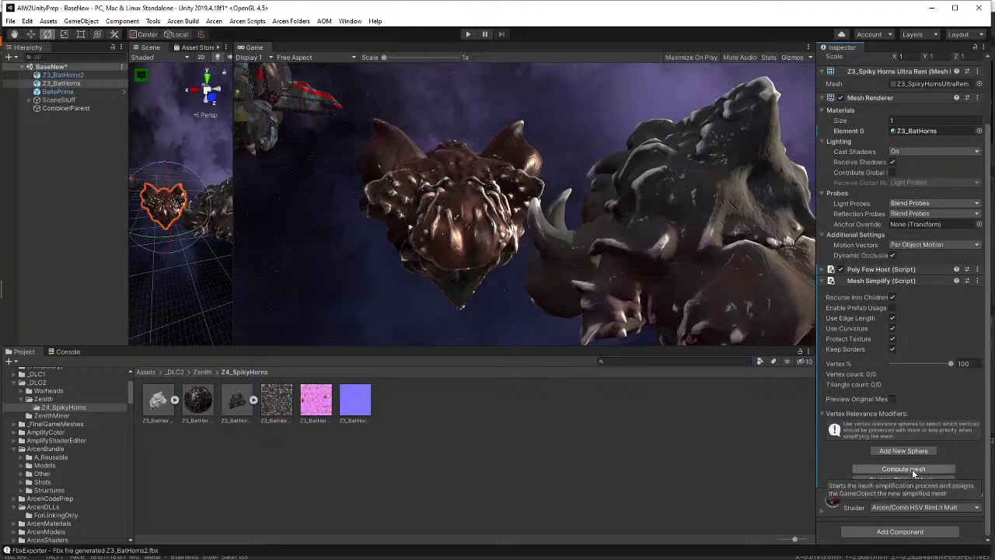
# - Try to compute a simplified mesh for Z3_BatHorns, and undo it together with the added Mesh Simplify component
pyautogui.click(912, 468)
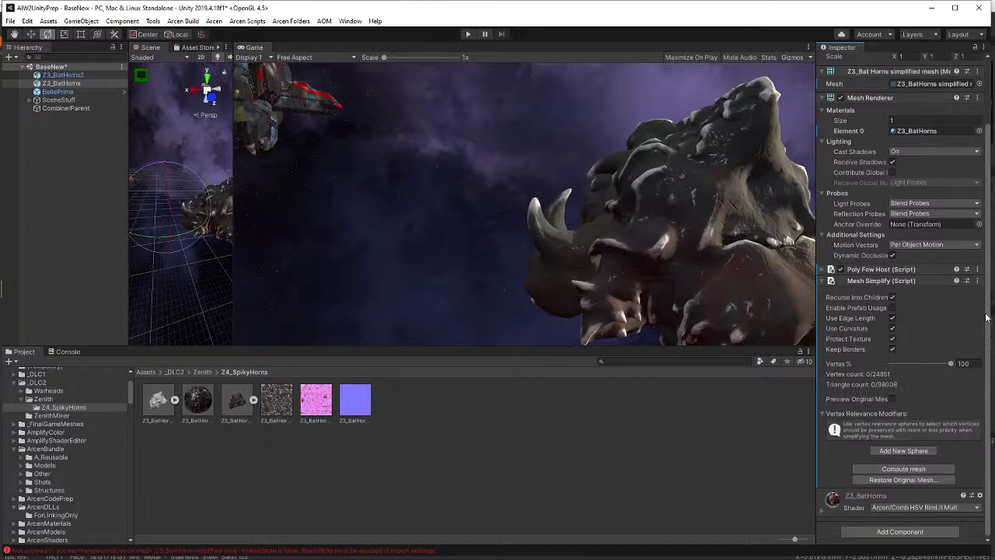
pyautogui.hotkey('ctrl', 'z')
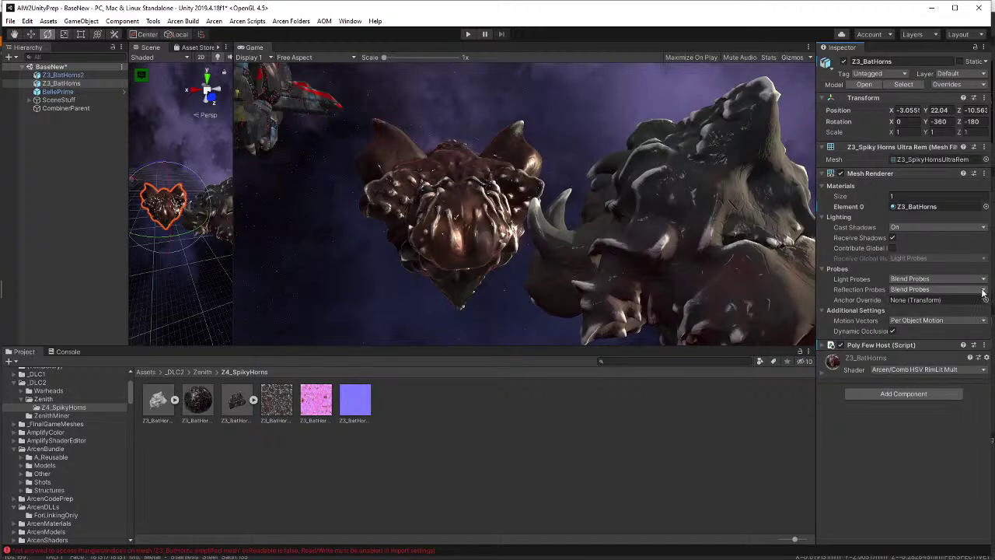
pyautogui.click(822, 346)
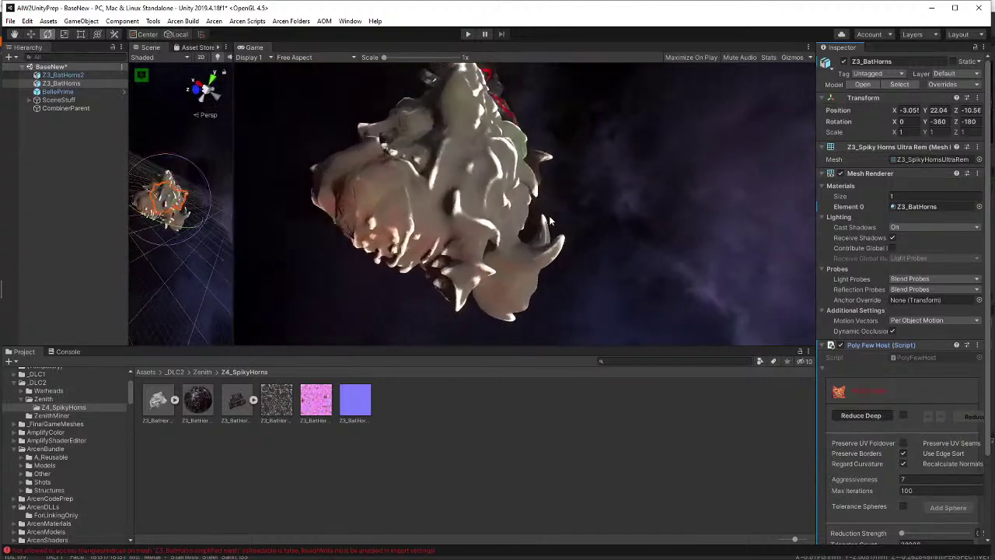
# - Delete the Z3_BatHorns2 model asset from the Z4_SpikyHorns folder and remove its instance from the scene
pyautogui.click(230, 420)
pyautogui.press('Delete')
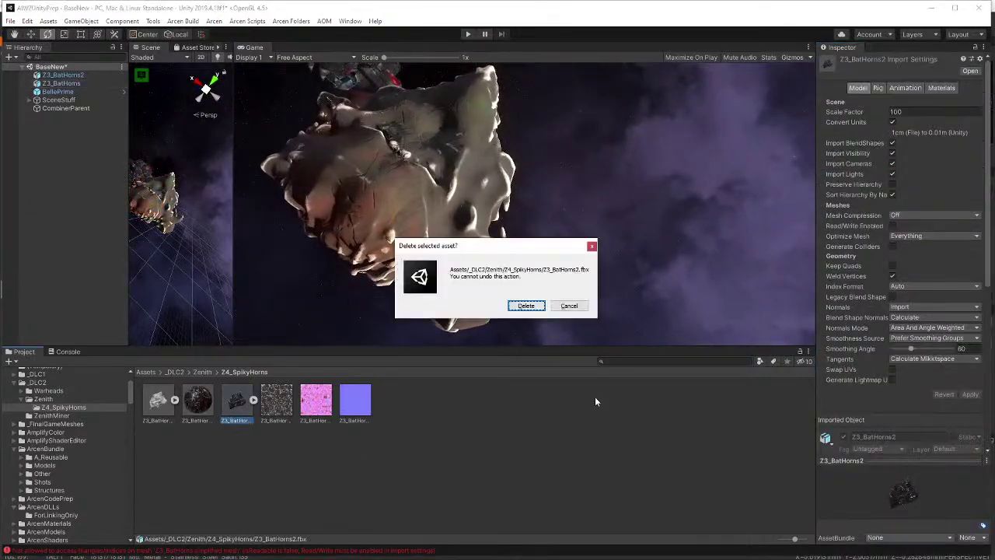
pyautogui.click(523, 306)
pyautogui.click(87, 75)
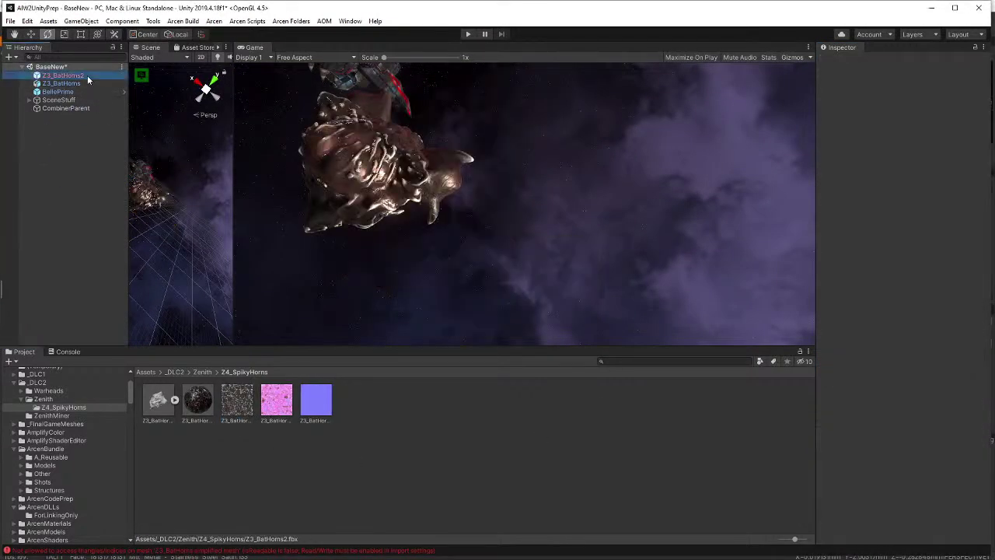
pyautogui.press('Delete')
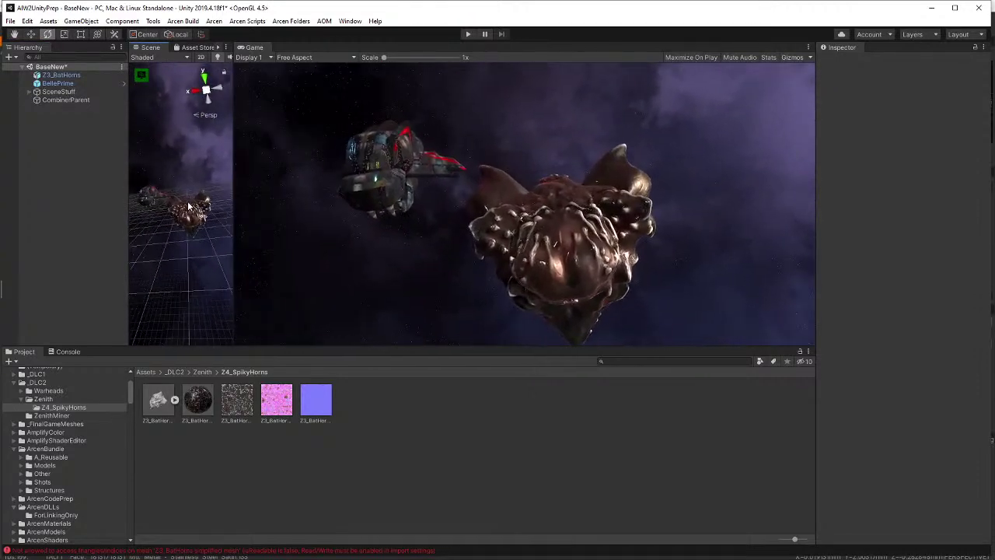
# - Examine the components and mesh settings of the BellePrime ship for reference
pyautogui.click(178, 196)
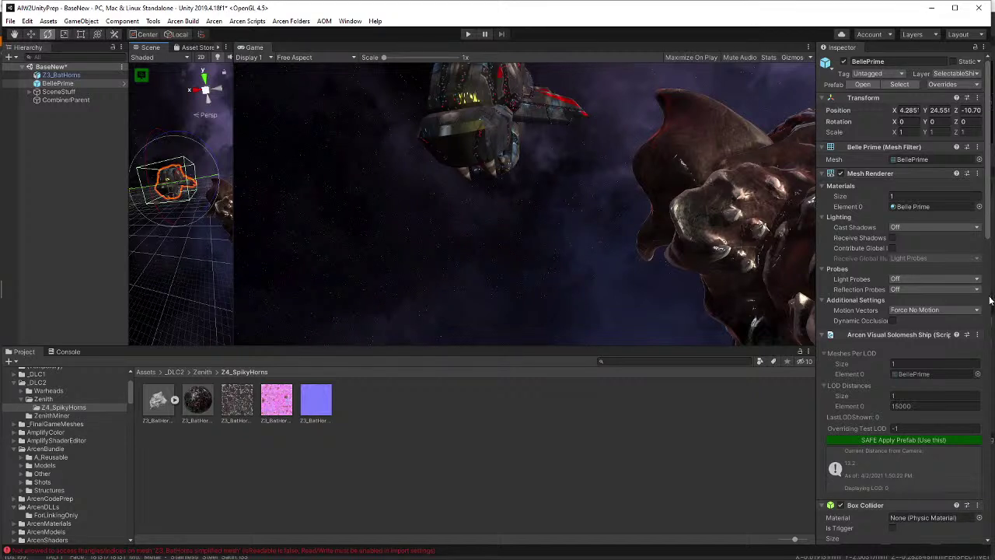
pyautogui.scroll(-3, 939, 367)
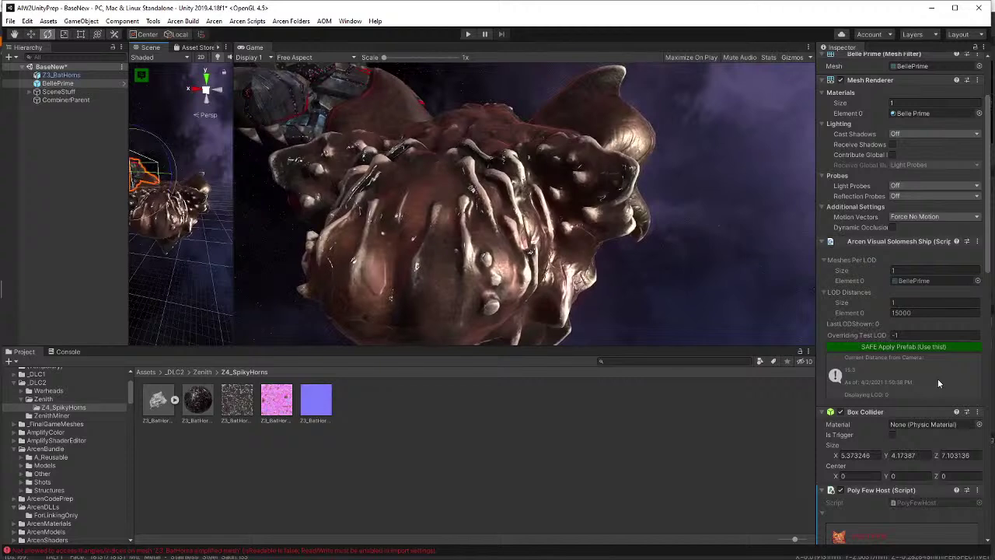
# - Try editing the Z3_BatHorns mesh with QuickEdit, and cancel the edit to restore the original mesh
pyautogui.click(186, 220)
pyautogui.click(152, 21)
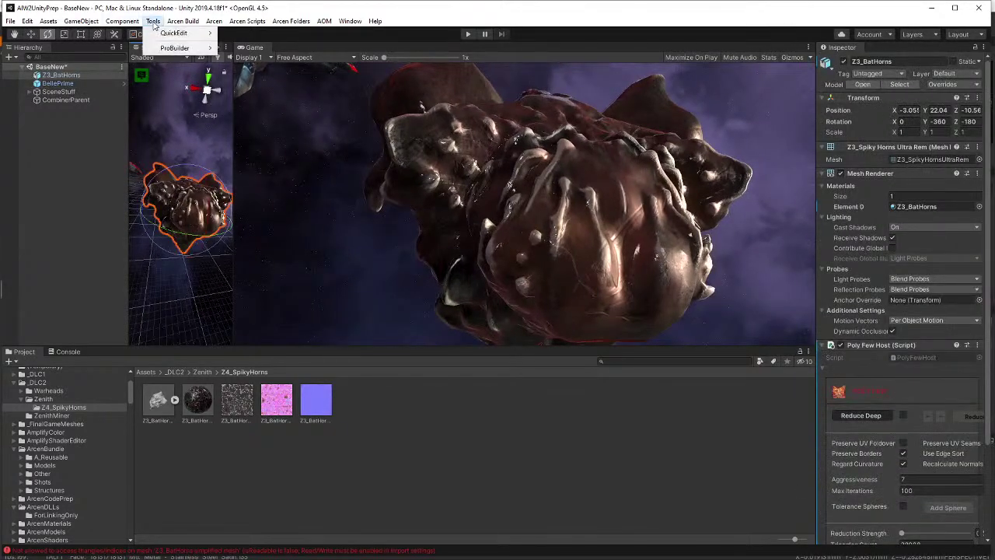
pyautogui.moveTo(162, 34)
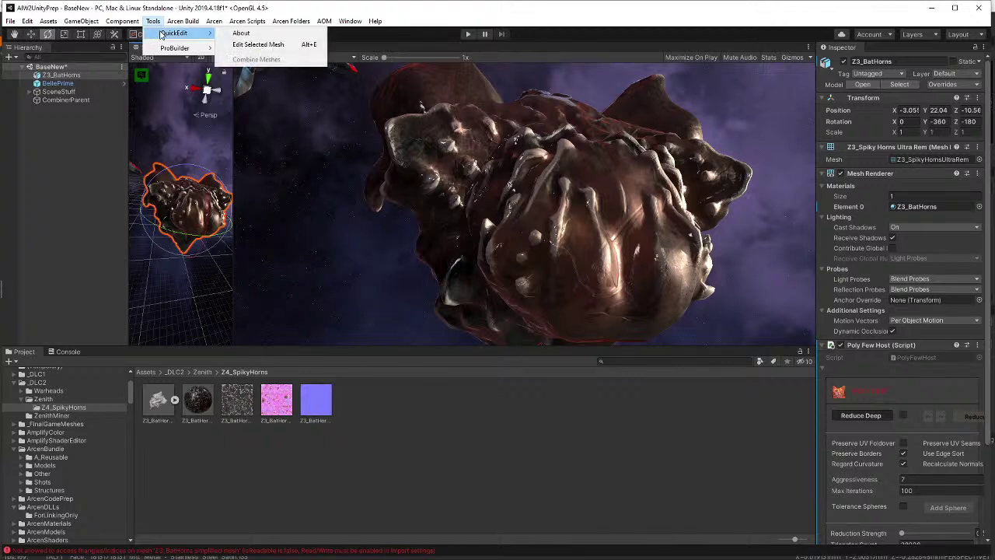
pyautogui.click(257, 46)
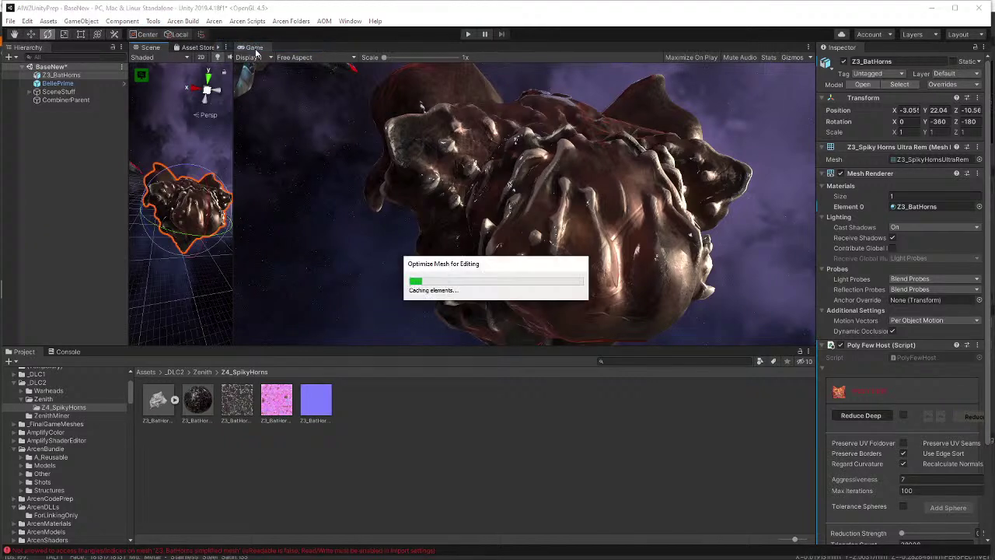
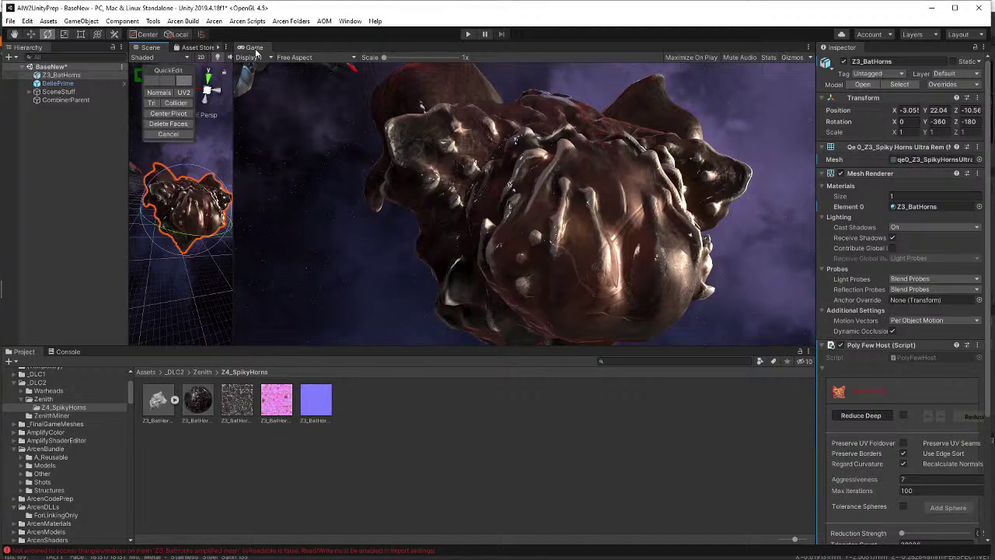
pyautogui.click(168, 133)
pyautogui.click(525, 306)
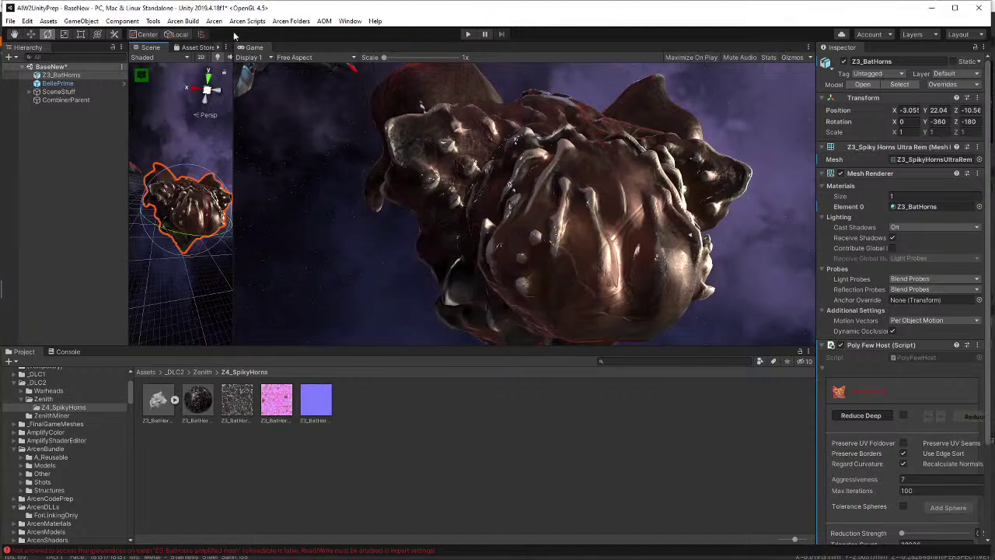
# - Open Mesh Maker's Mesh Tools and set the Y and Z rotation of Z3_BatHorns to 0
pyautogui.click(348, 21)
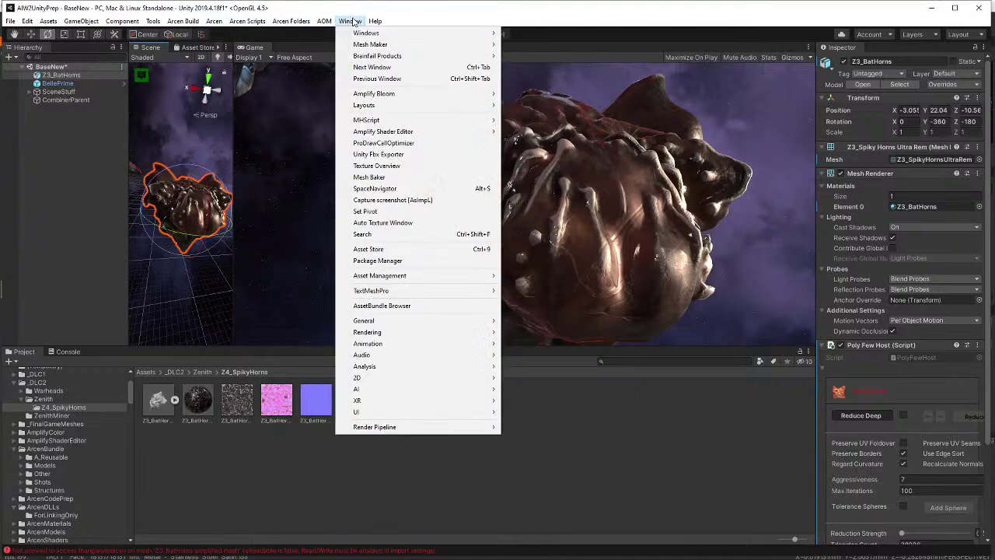
pyautogui.moveTo(374, 44)
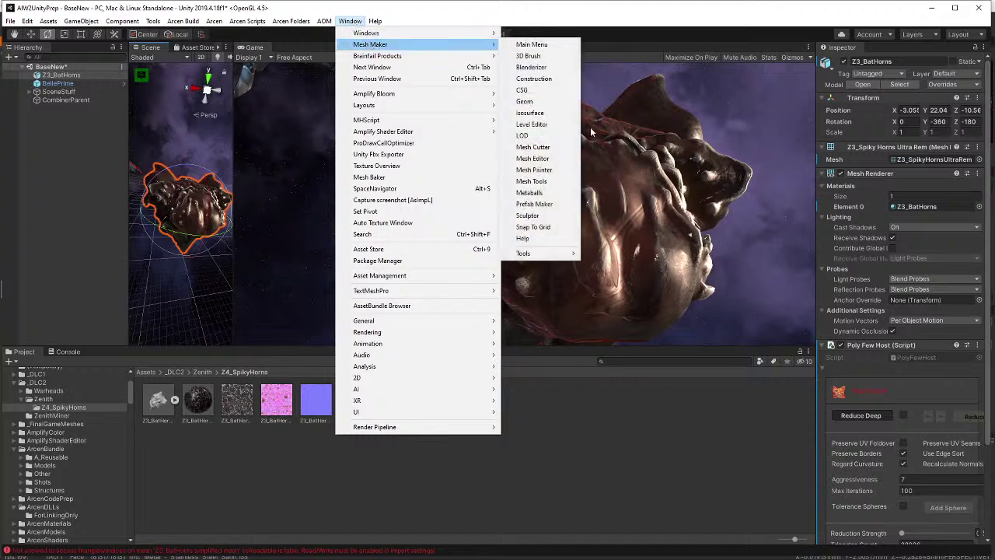
pyautogui.click(570, 181)
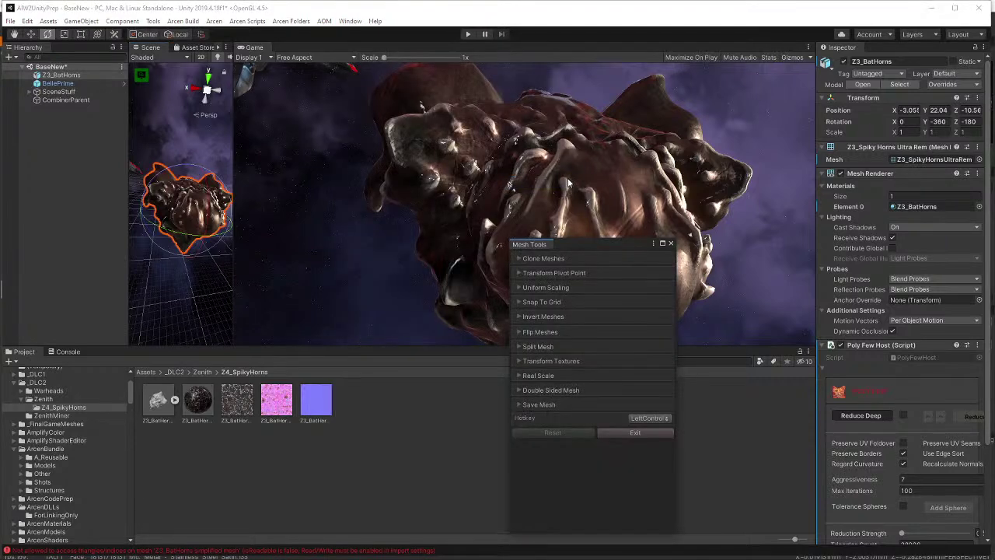
pyautogui.click(941, 122)
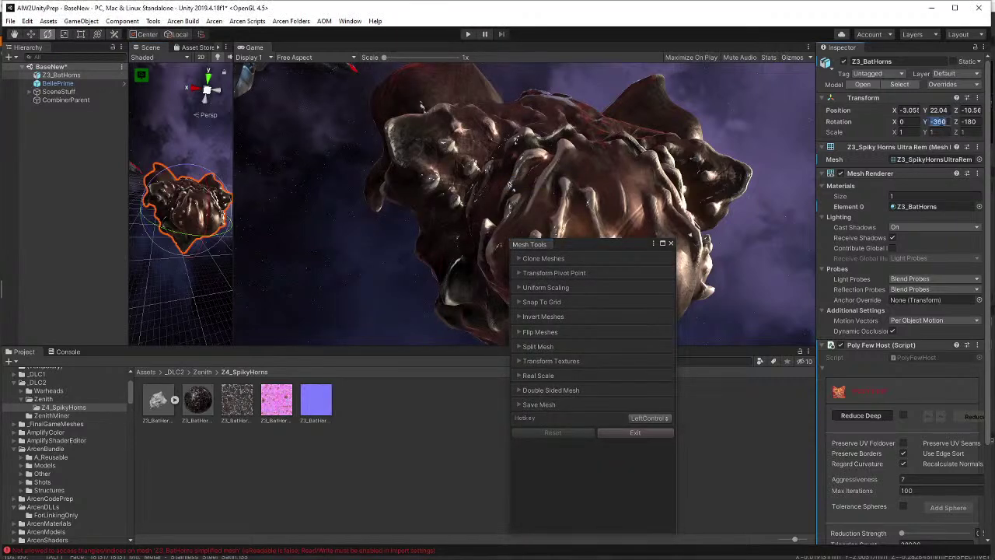
pyautogui.write('0')
pyautogui.press('Tab')
pyautogui.write('0')
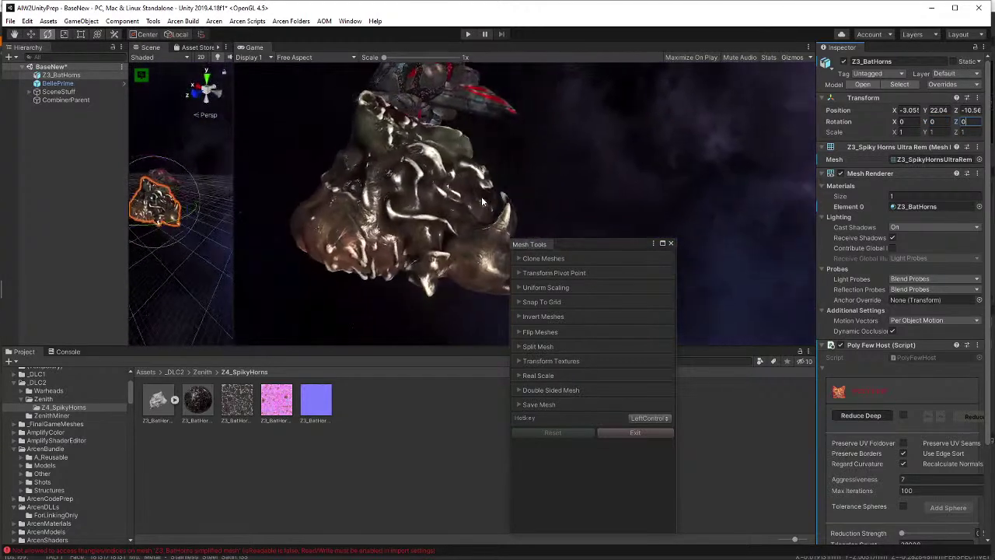
# - Try flipping the Z3_BatHorns mesh along the X and Z axes with Flip Meshes
pyautogui.click(523, 332)
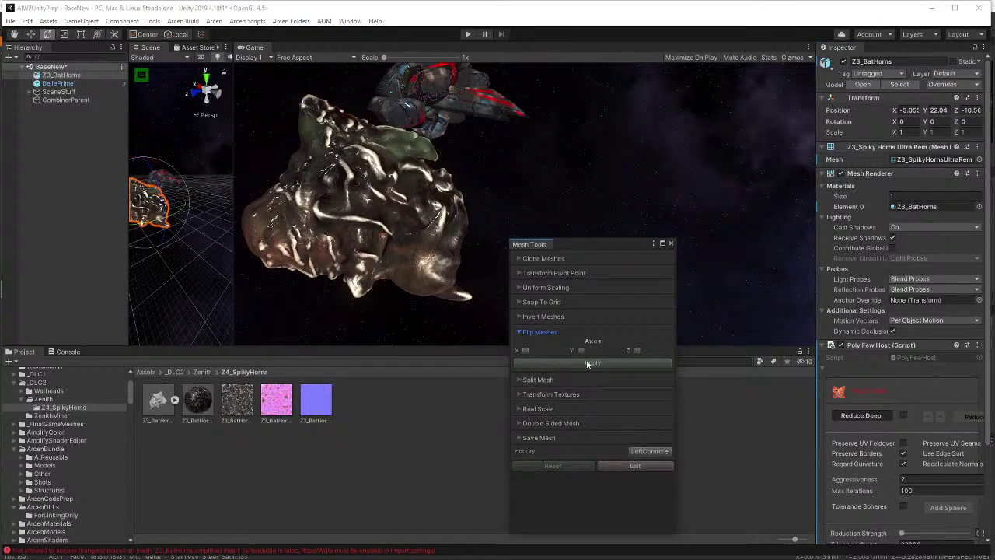
pyautogui.click(523, 333)
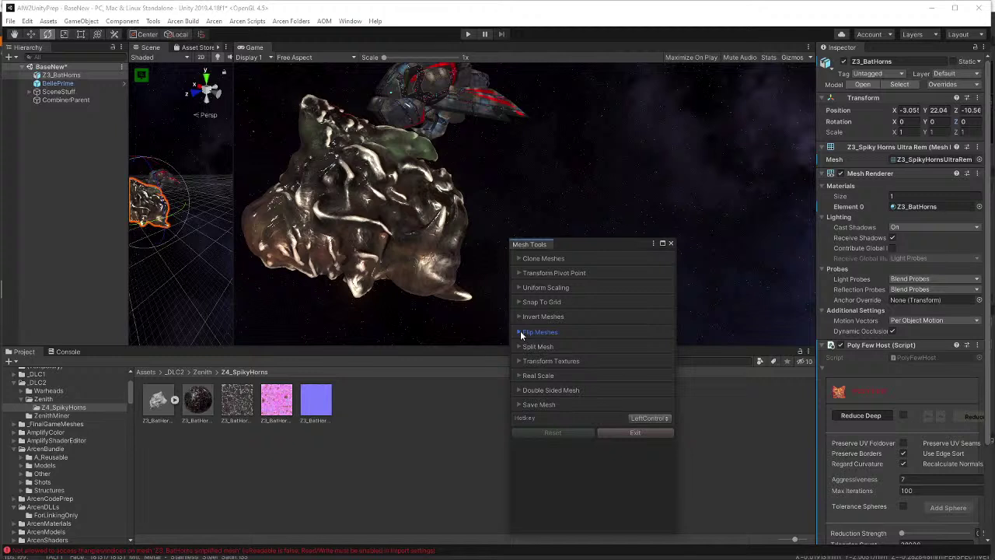
pyautogui.click(521, 333)
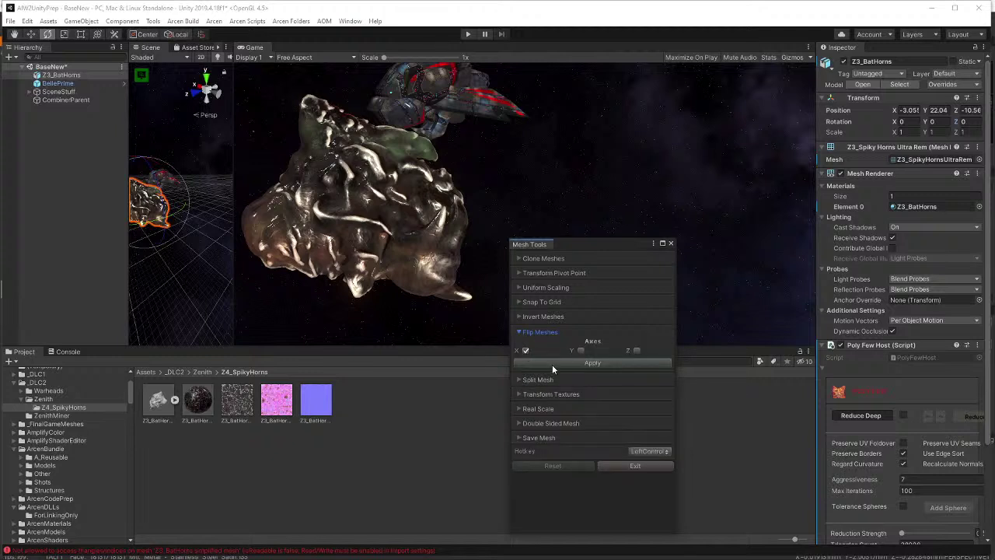
pyautogui.click(526, 350)
pyautogui.click(637, 350)
pyautogui.click(634, 362)
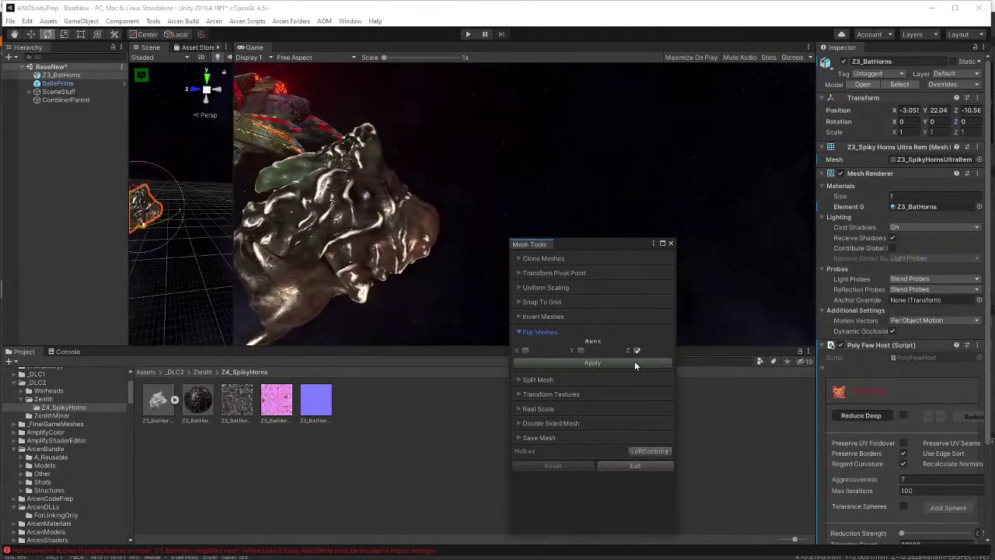
# - Flip the Z3_BatHorns mesh along the Y axis and again along the Z axis, and close the Flip Meshes options
pyautogui.click(636, 352)
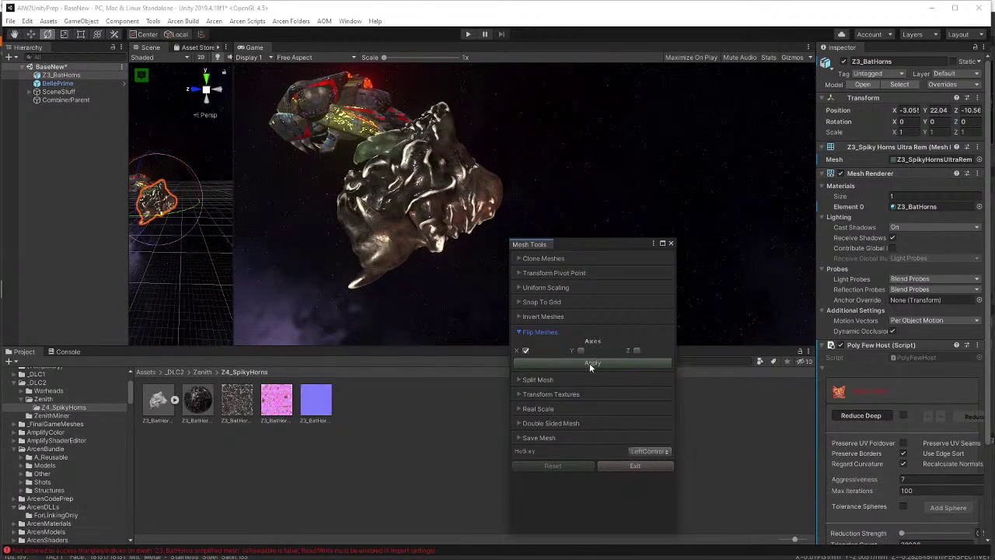
pyautogui.click(580, 350)
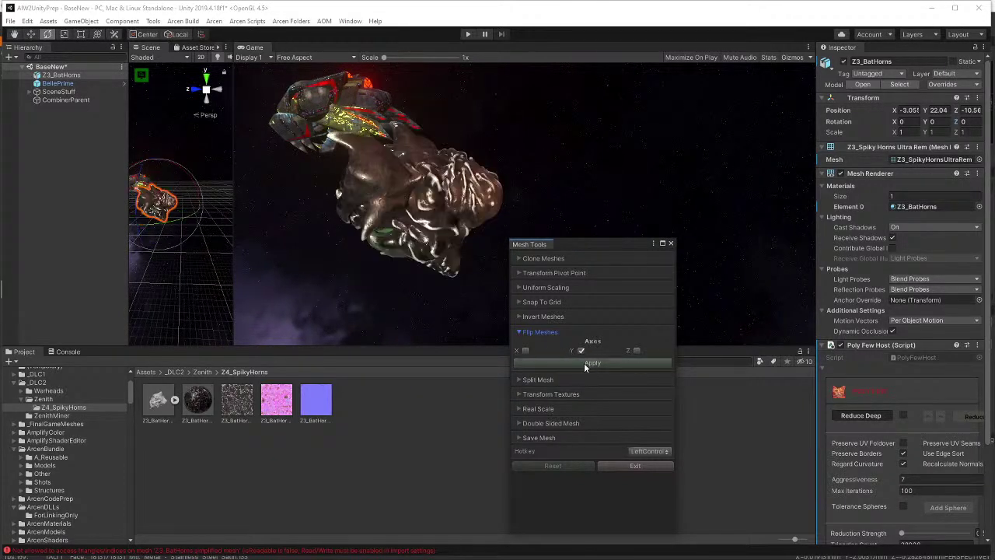
pyautogui.click(584, 363)
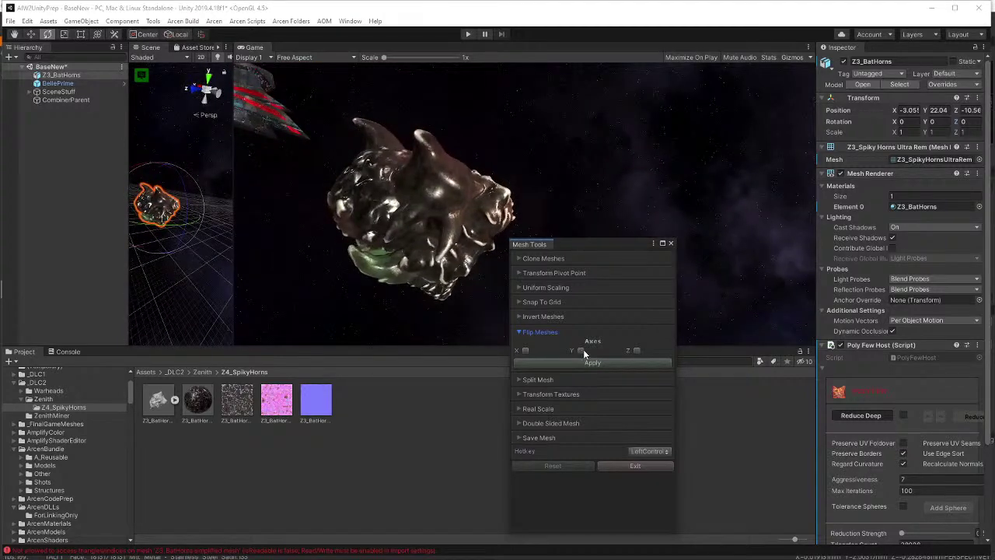
pyautogui.click(635, 363)
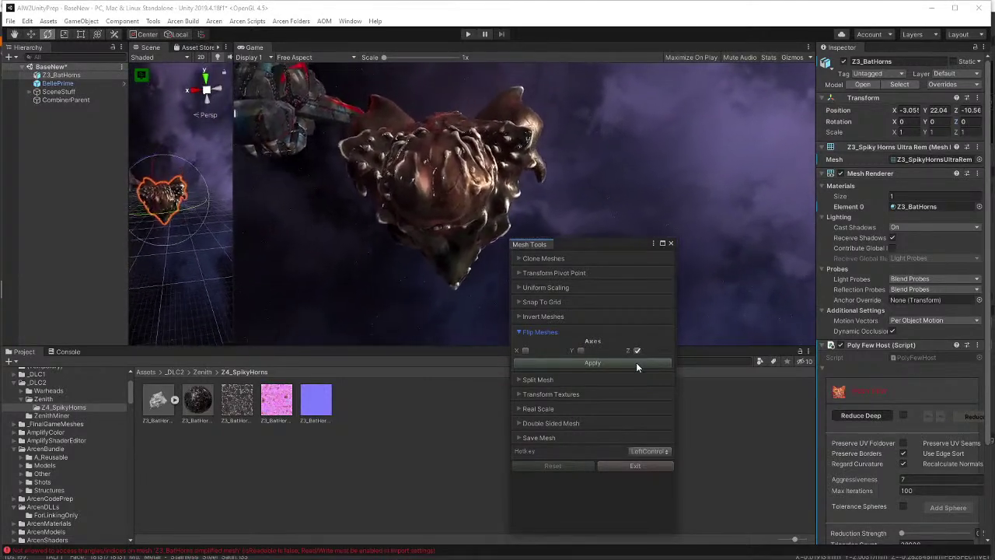
pyautogui.click(518, 332)
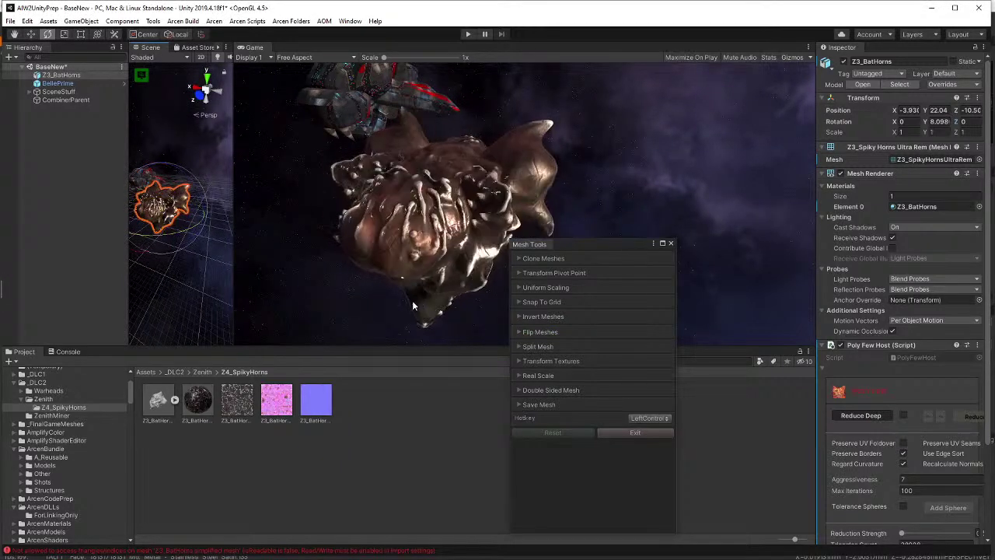
# - Set the position of Z3_BatHorns to 0, 0, 0 and apply Transform Pivot Point with zero position and rotation values
pyautogui.click(518, 272)
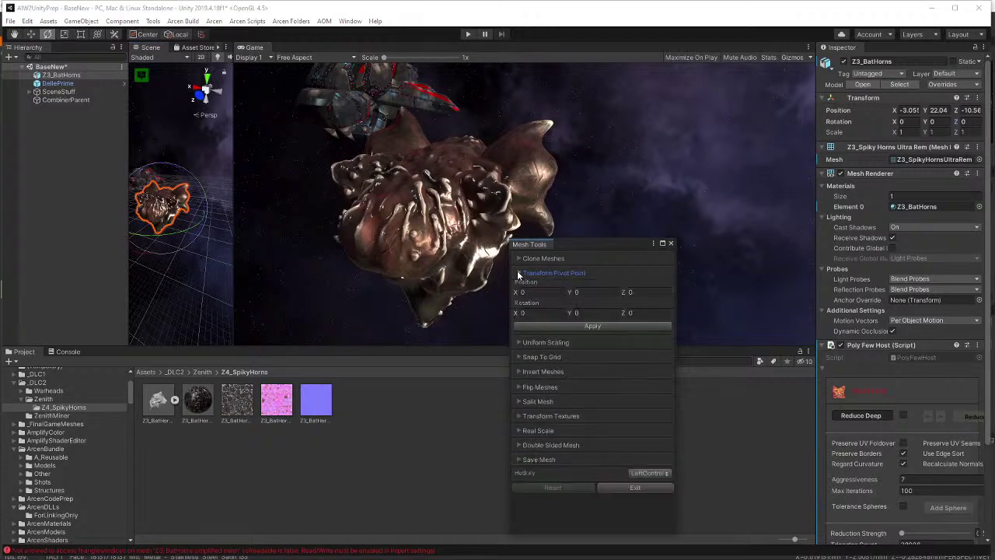
pyautogui.click(593, 326)
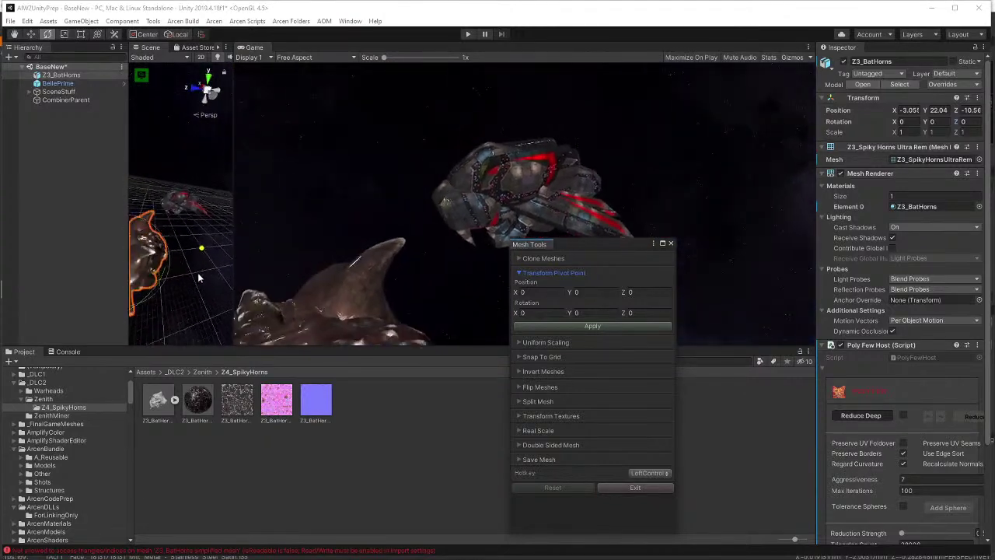
pyautogui.click(906, 110)
pyautogui.write('0')
pyautogui.press('Tab')
pyautogui.write('0')
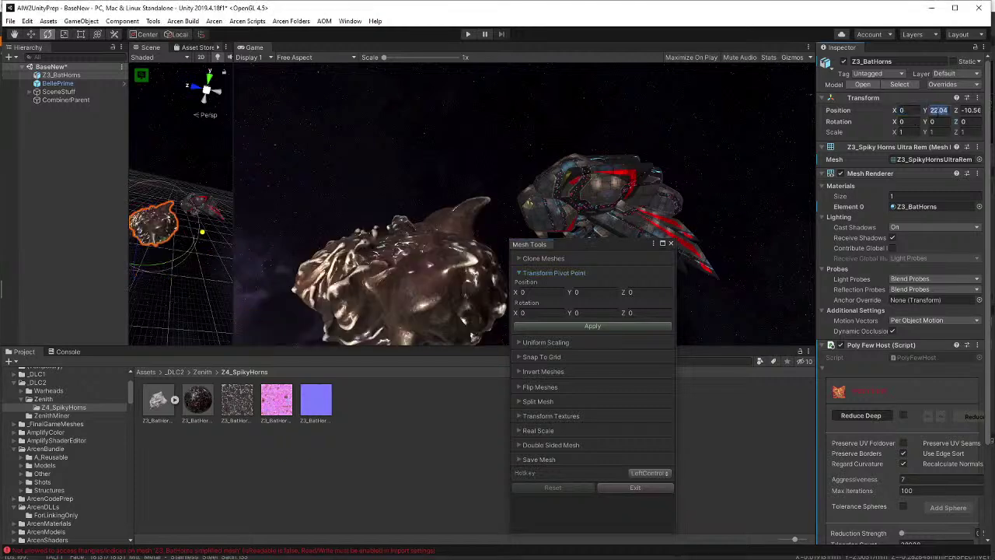
pyautogui.press('Tab')
pyautogui.write('0')
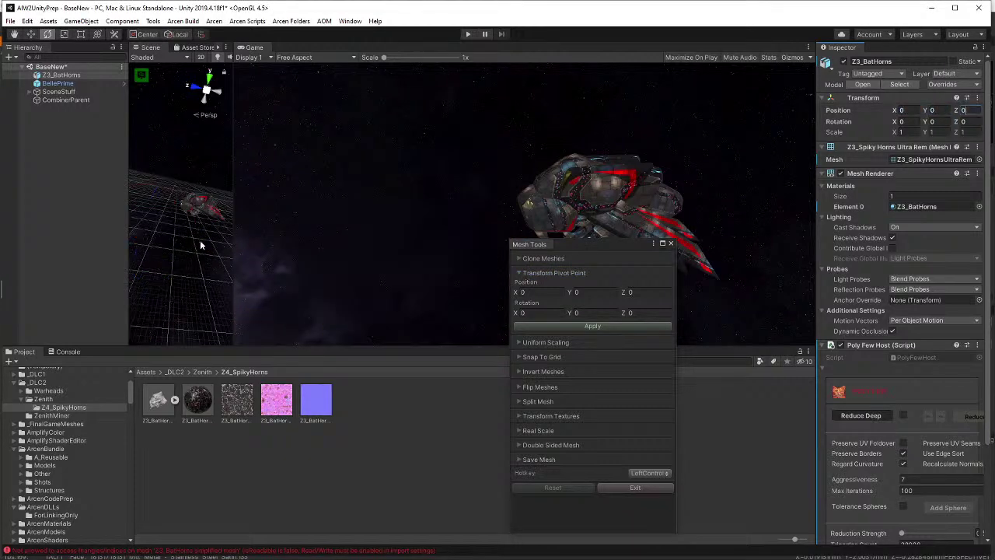
pyautogui.moveTo(199, 241); pyautogui.dragTo(199, 241, button='right')
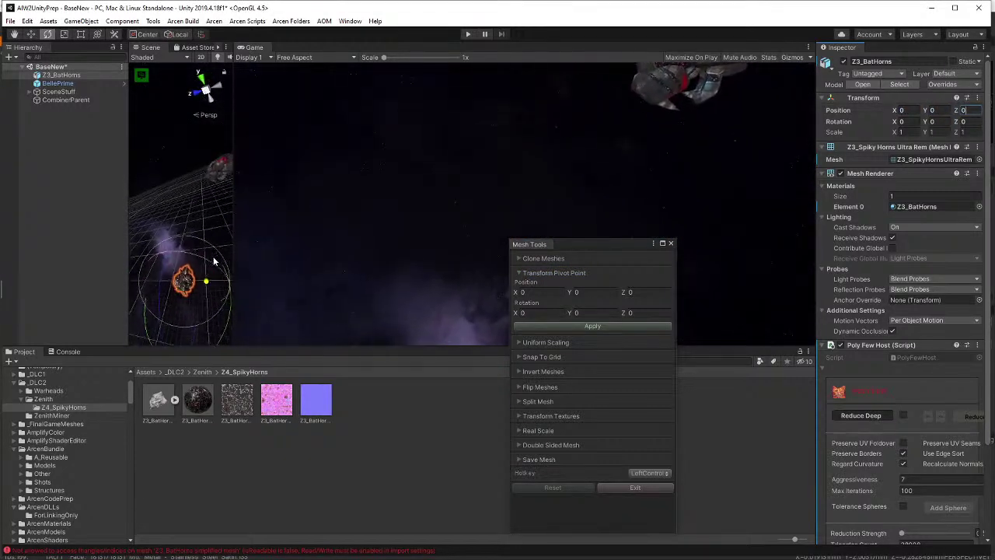
pyautogui.click(564, 327)
pyautogui.click(565, 326)
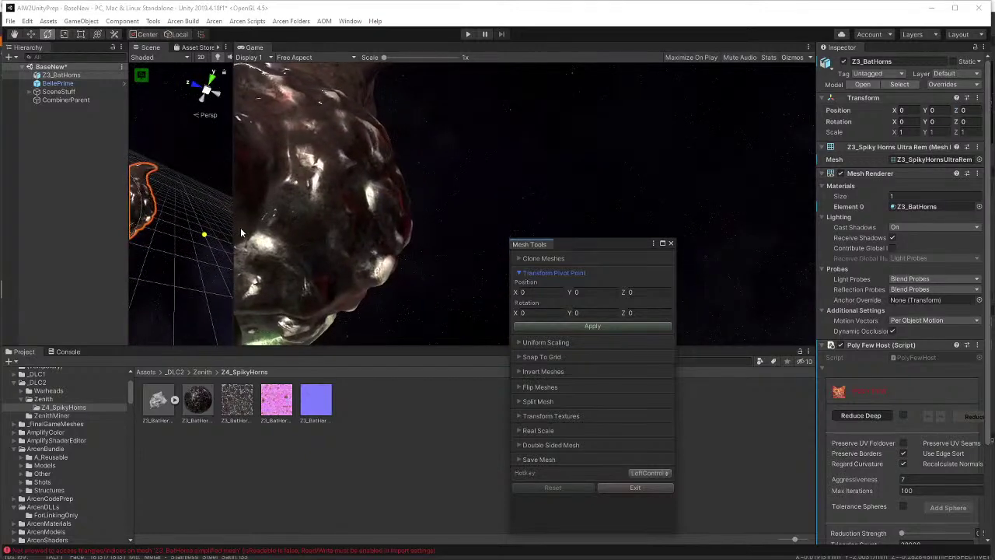
# - Widen the Scene view and frame Z3_BatHorns so that both its mesh and its pivot point can be inspected
pyautogui.moveTo(234, 226); pyautogui.dragTo(527, 222)
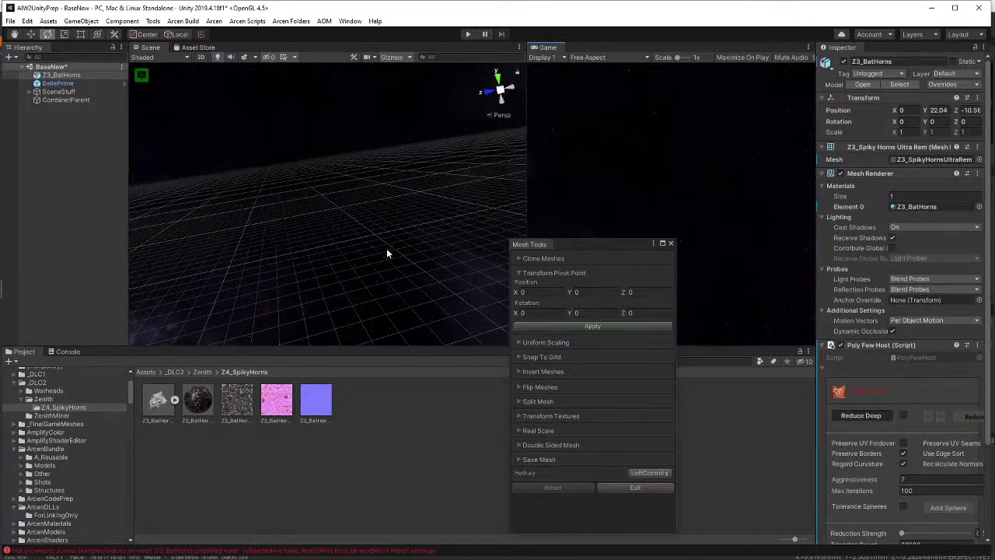
pyautogui.doubleClick(62, 76)
pyautogui.moveTo(186, 191); pyautogui.dragTo(413, 263, button='right')
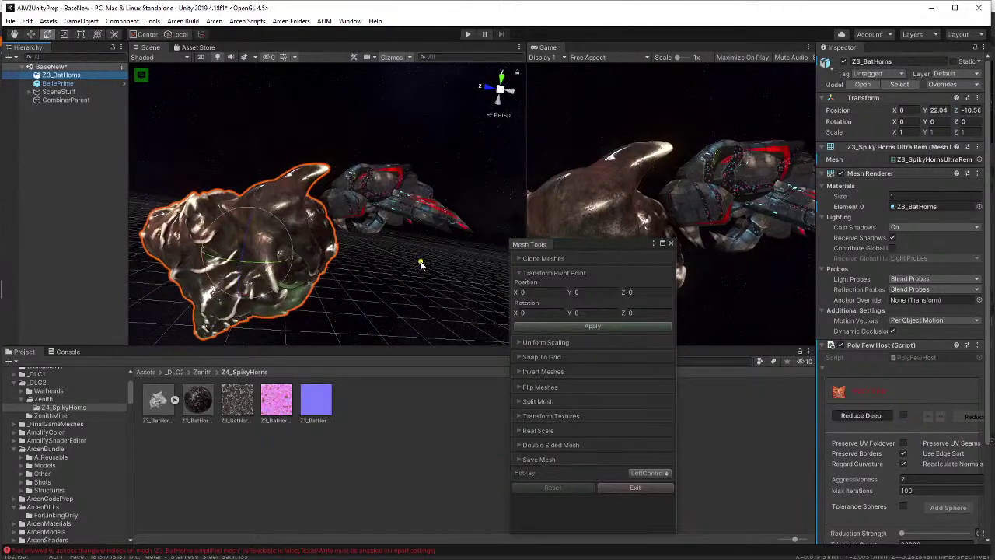
# - Try offsetting the Z3_BatHorns pivot position by -1.69 along X in Transform Pivot Point
pyautogui.click(412, 266)
pyautogui.click(50, 75)
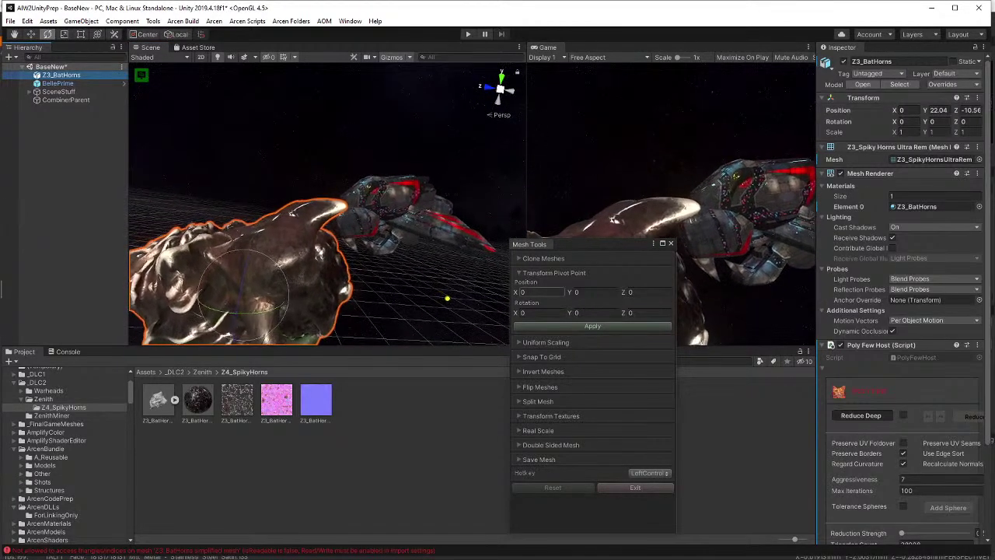
pyautogui.moveTo(519, 294); pyautogui.dragTo(495, 293)
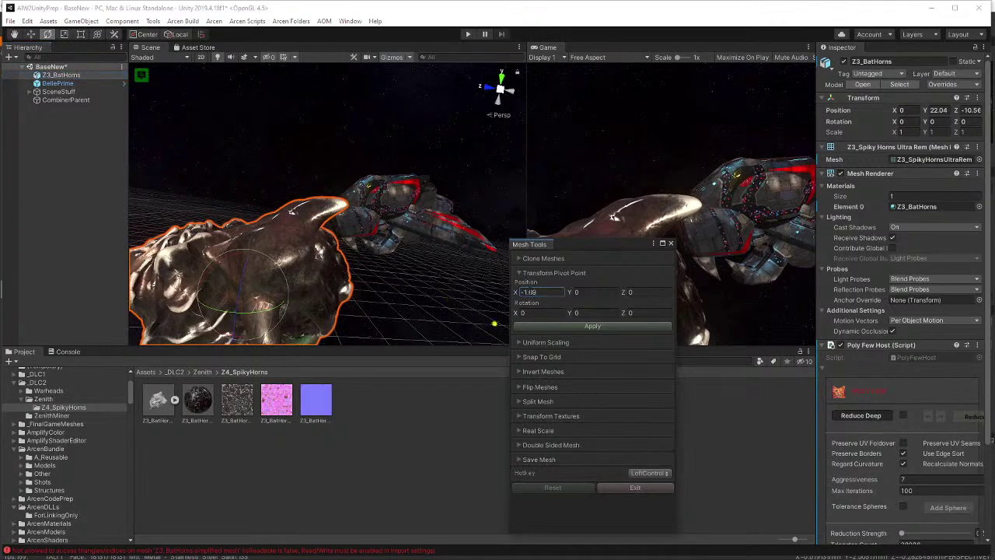
pyautogui.hotkey('ctrl', 'z')
pyautogui.click(550, 293)
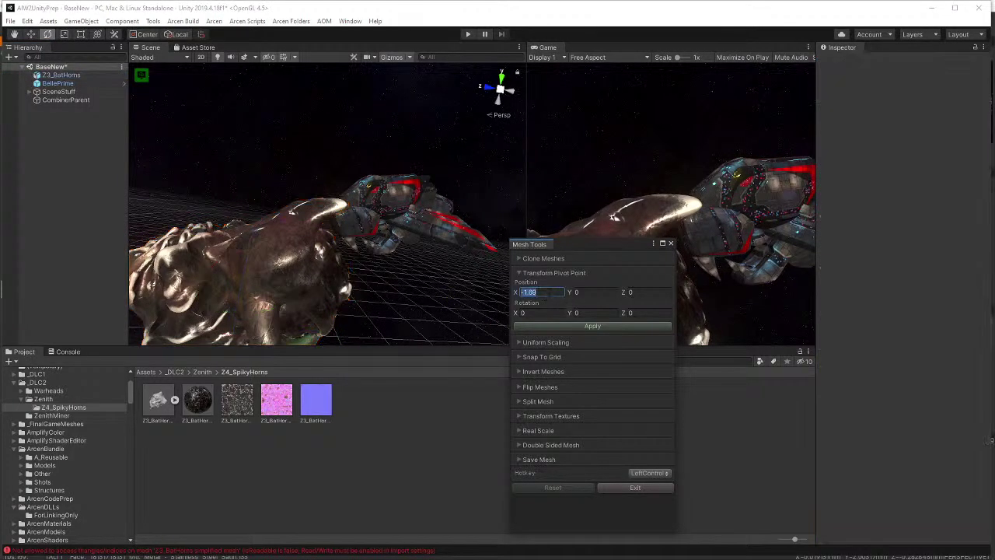
pyautogui.click(192, 291)
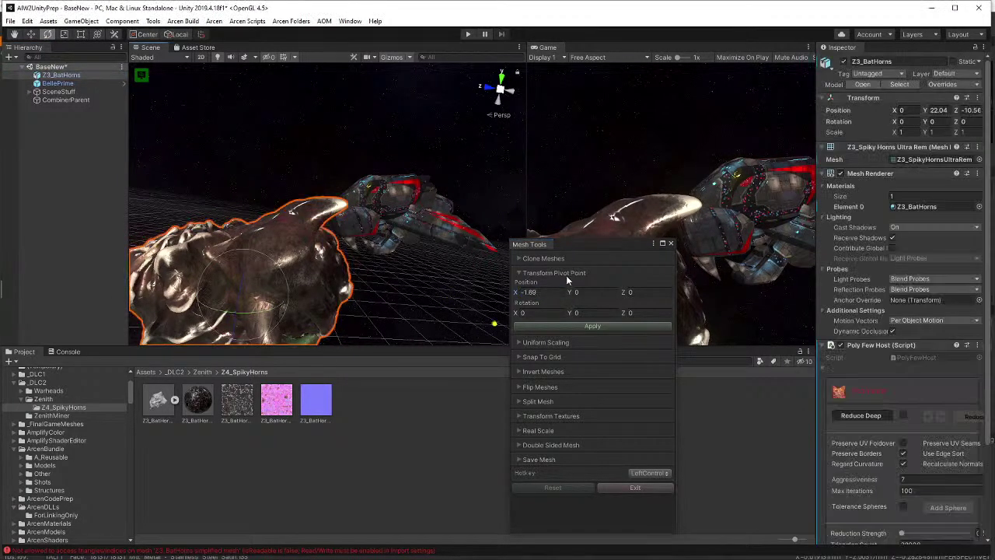
pyautogui.click(555, 292)
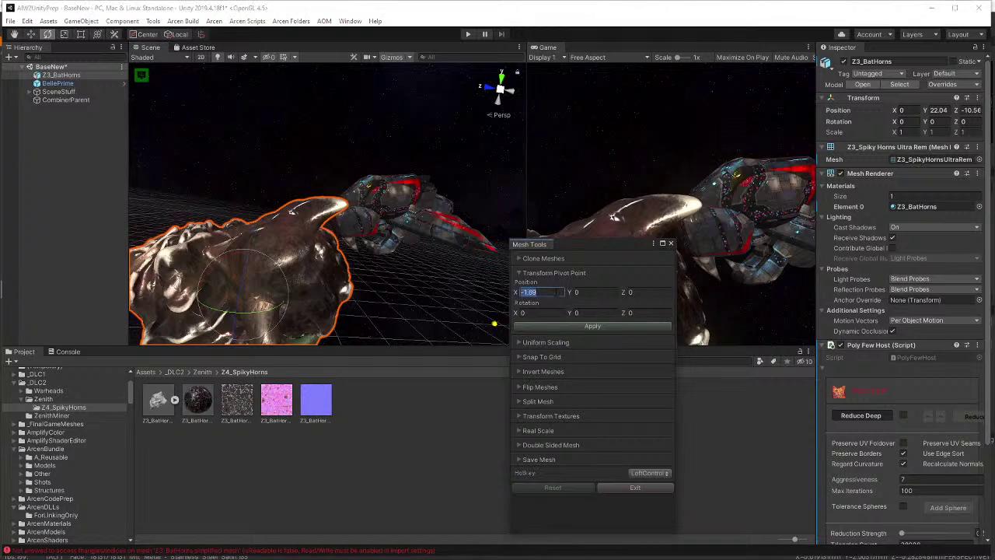
# - Set the Z3_BatHorns pivot offset to 6.28 along Z with no X offset, and apply the pivot transform
pyautogui.click(631, 292)
pyautogui.write('0.04')
pyautogui.moveTo(671, 286); pyautogui.dragTo(725, 282)
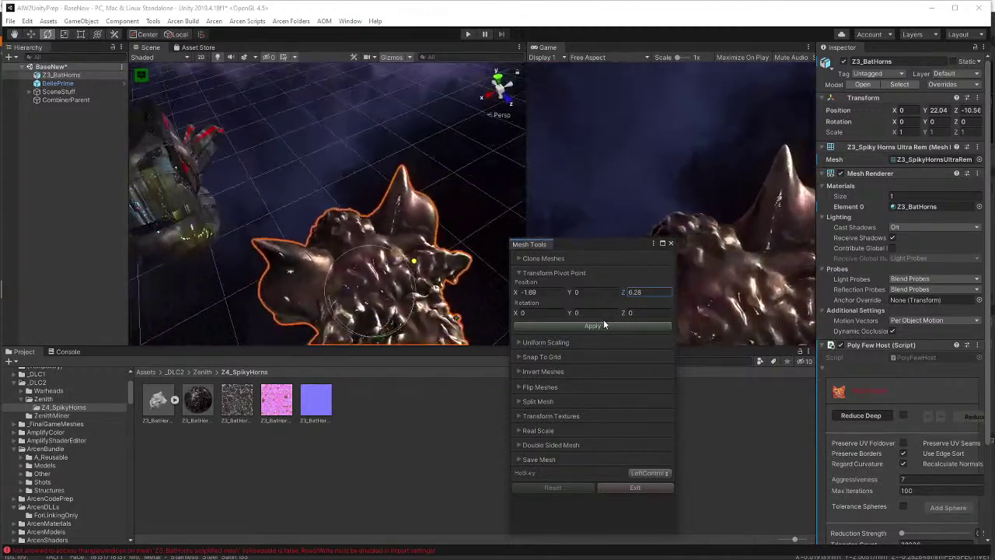
pyautogui.click(549, 294)
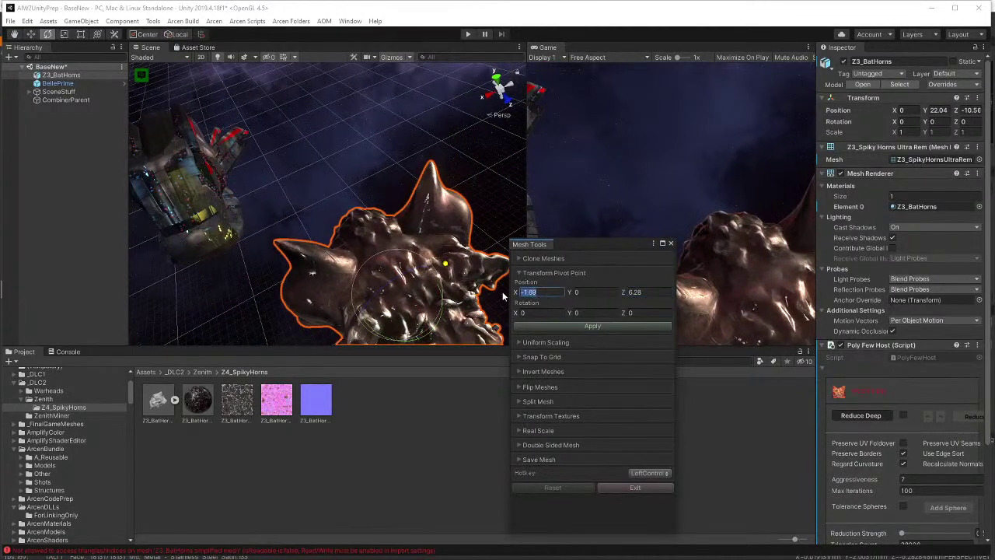
pyautogui.press('BackSpace')
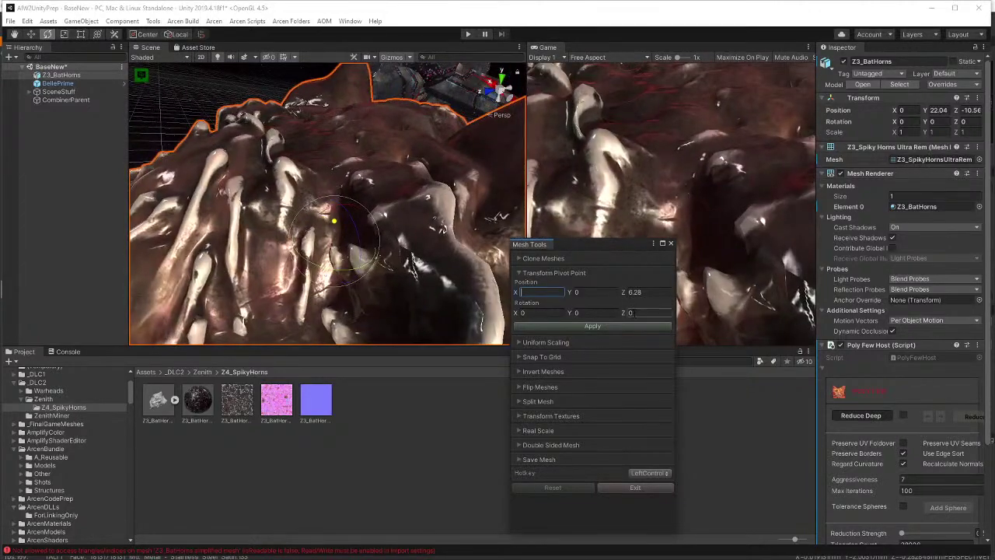
pyautogui.click(606, 327)
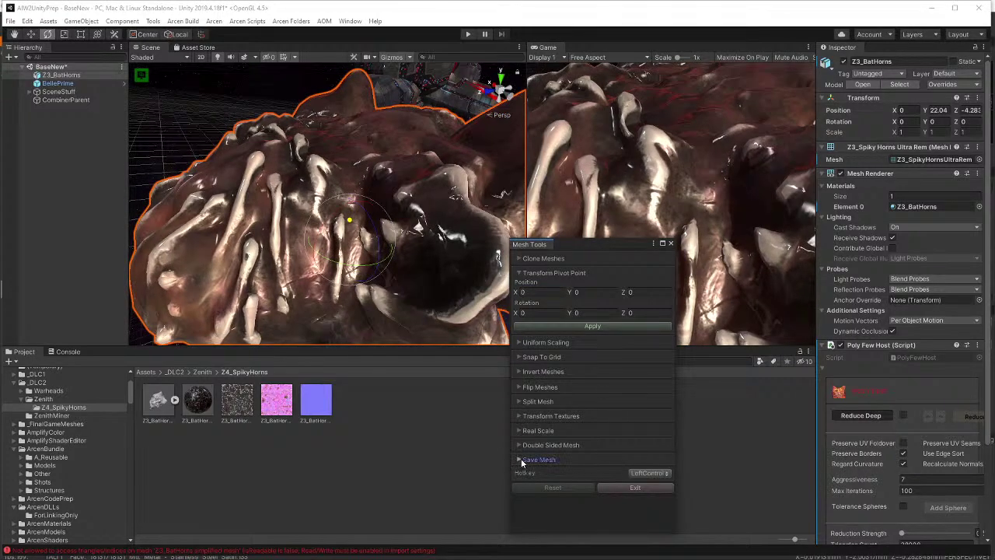
# - Save the transformed mesh under the name Z3BatHornsCorrectDir and close Mesh Tools
pyautogui.click(521, 459)
pyautogui.click(653, 469)
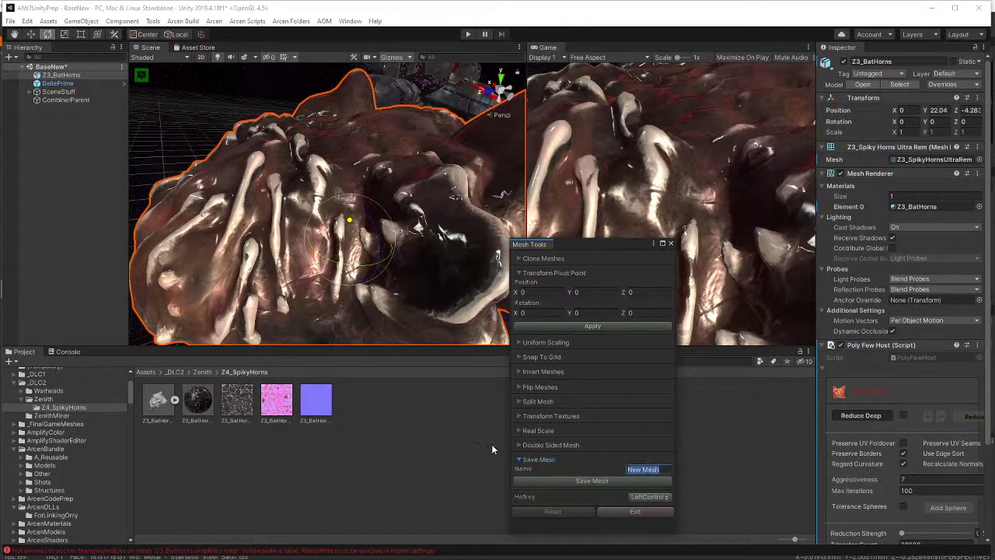
pyautogui.write('Z3Bat')
pyautogui.write('HornsCorrectD')
pyautogui.write('i')
pyautogui.click(672, 244)
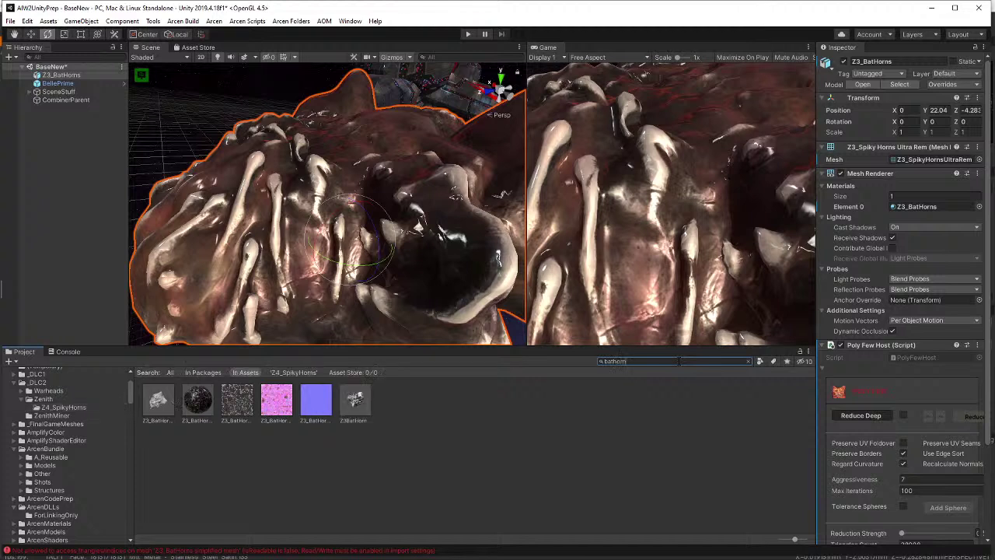
# - Move the Z3BatHornsCorrectDir asset into the Z4_SpikyHorns folder and assign it as the mesh of Z3_BatHorns
pyautogui.click(357, 406)
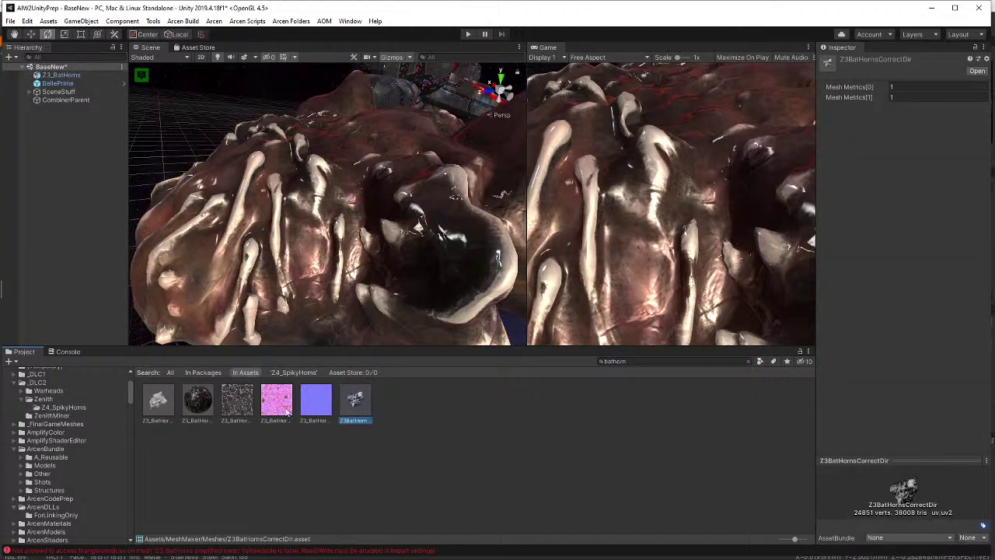
pyautogui.click(70, 408)
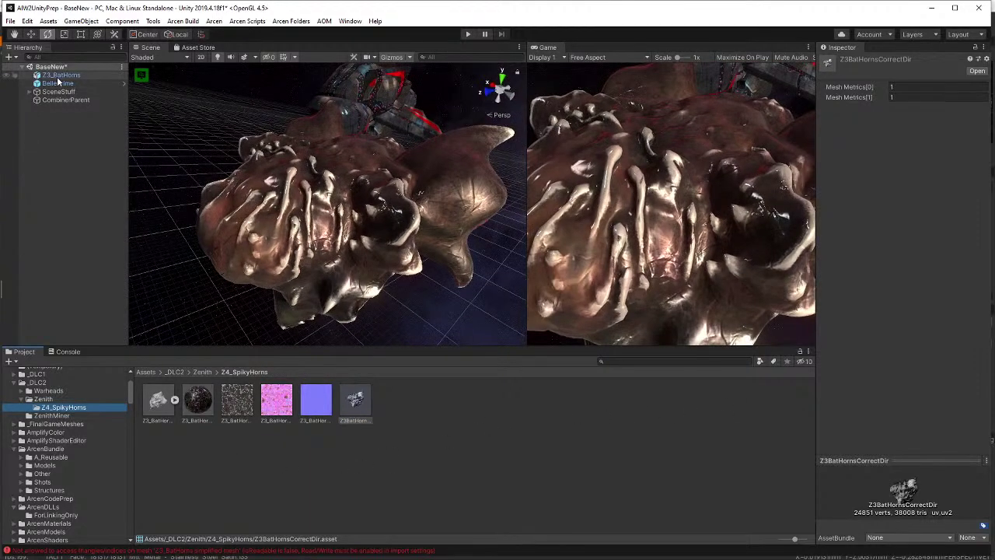
pyautogui.click(60, 75)
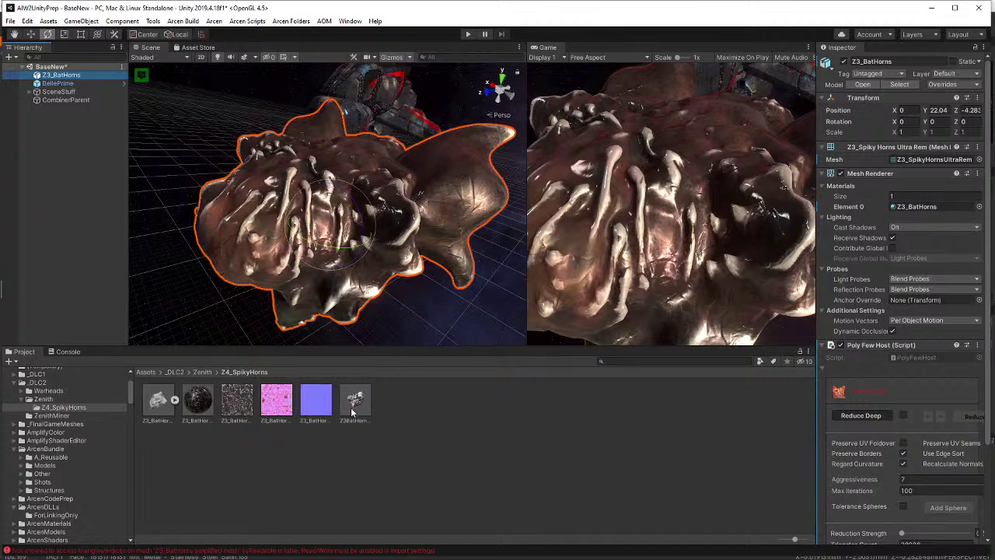
pyautogui.moveTo(350, 407); pyautogui.dragTo(958, 168)
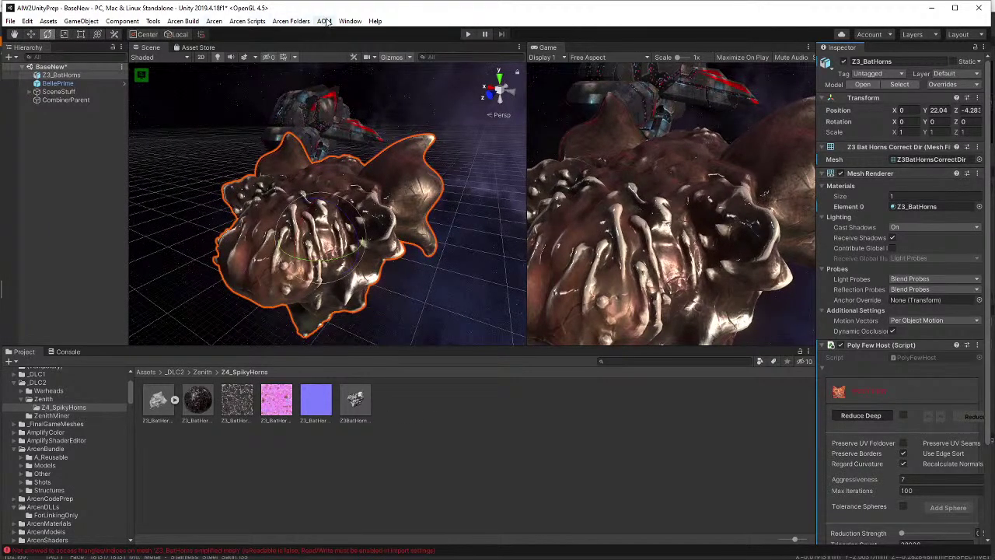
# - Edit the Z3_BatHorns mesh with QuickEdit, center its pivot, and save the changes to the existing mesh
pyautogui.click(152, 21)
pyautogui.moveTo(174, 32)
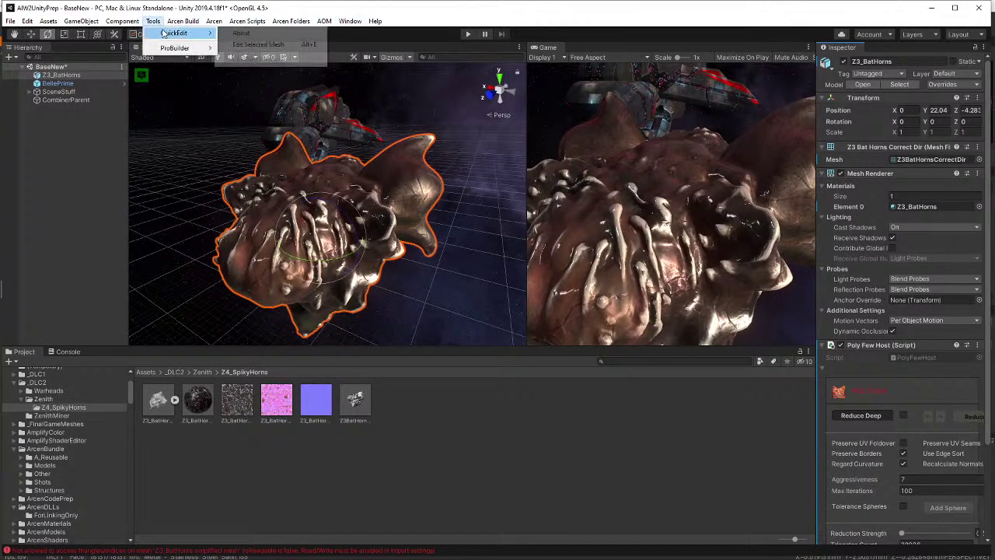
pyautogui.click(265, 44)
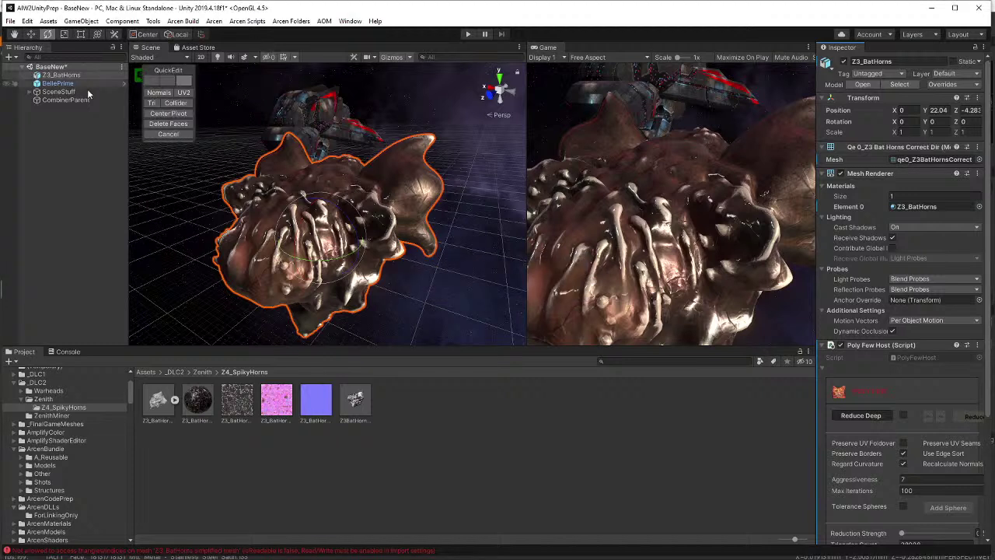
pyautogui.click(168, 113)
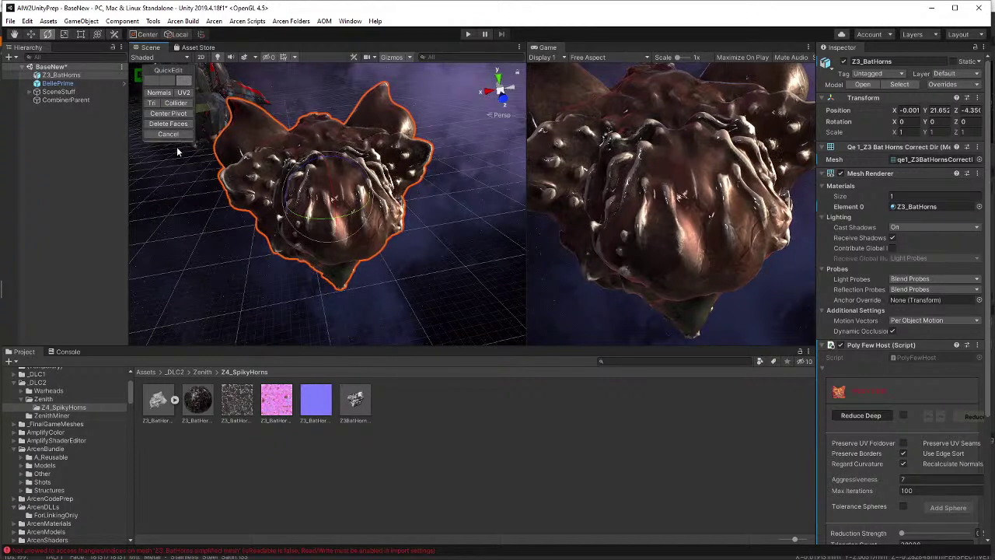
pyautogui.click(152, 137)
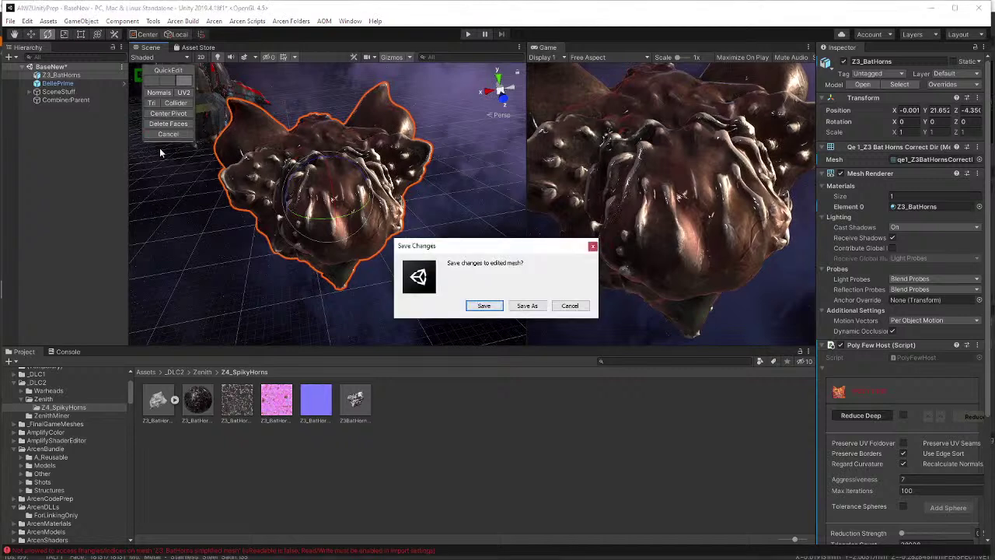
pyautogui.click(483, 306)
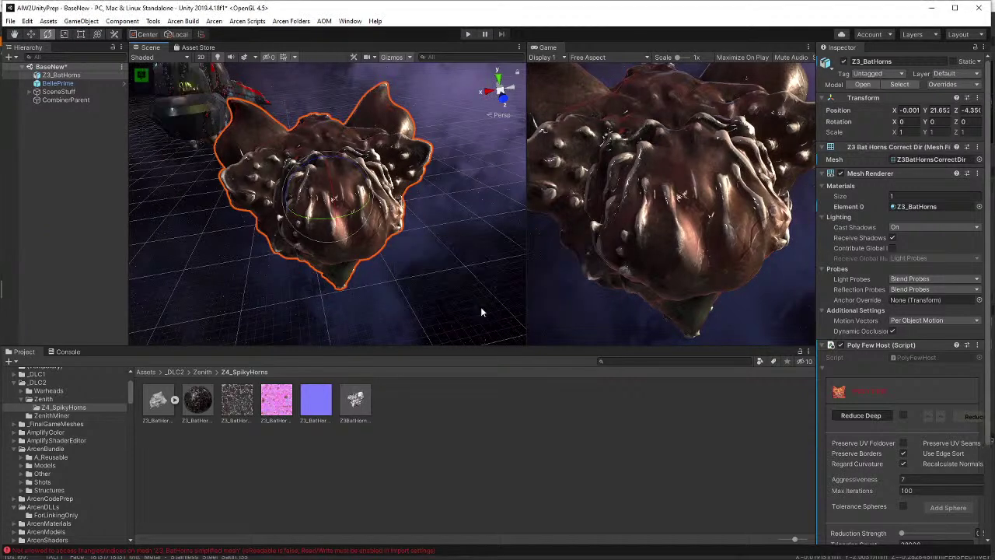
# - Check the pivot of Z3_BatHorns with the Move tool and a trial rotation about its Y axis
pyautogui.click(362, 399)
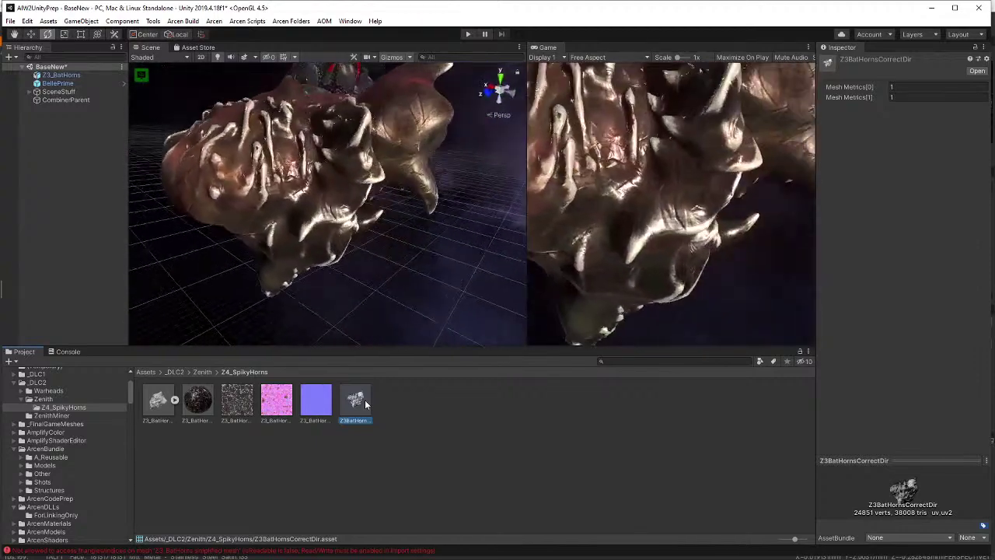
pyautogui.click(246, 232)
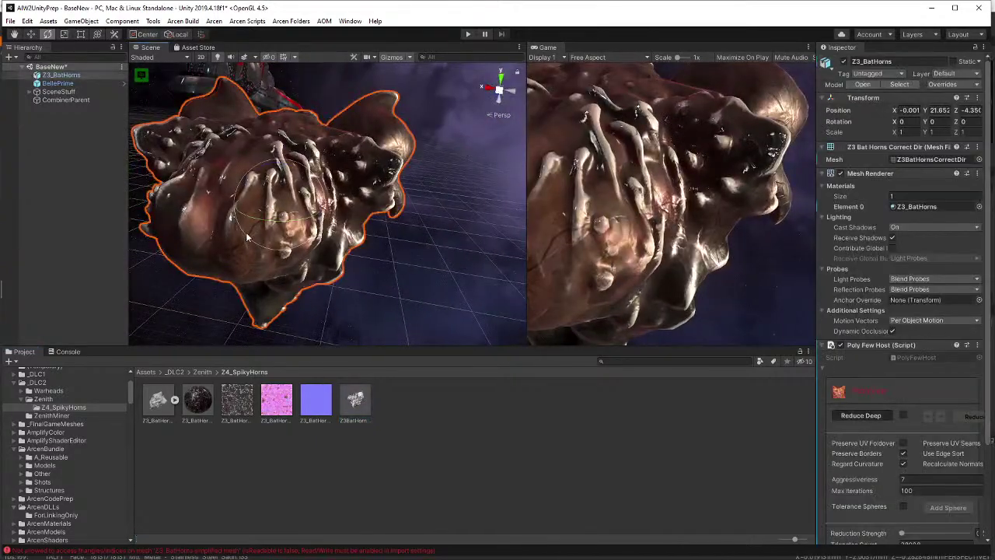
pyautogui.press('w')
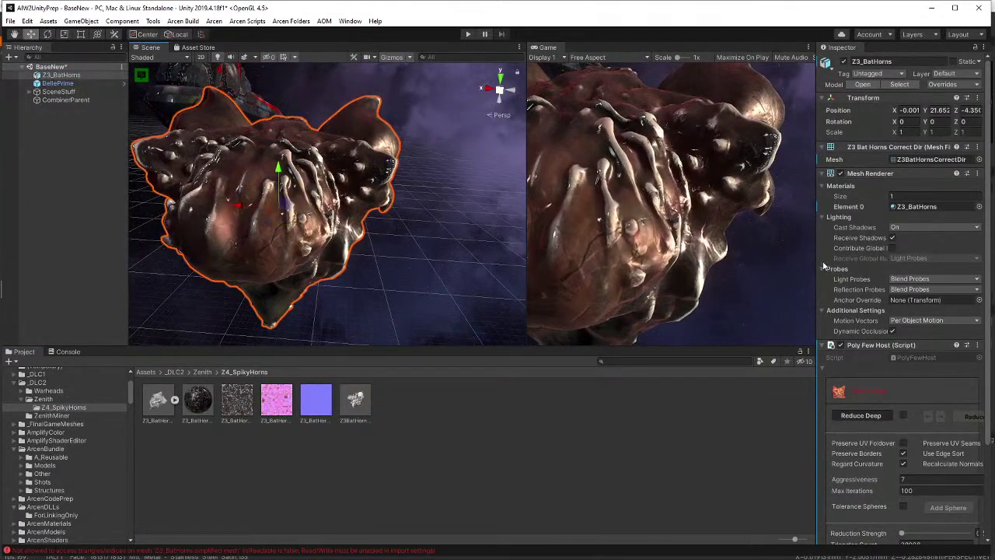
pyautogui.click(822, 366)
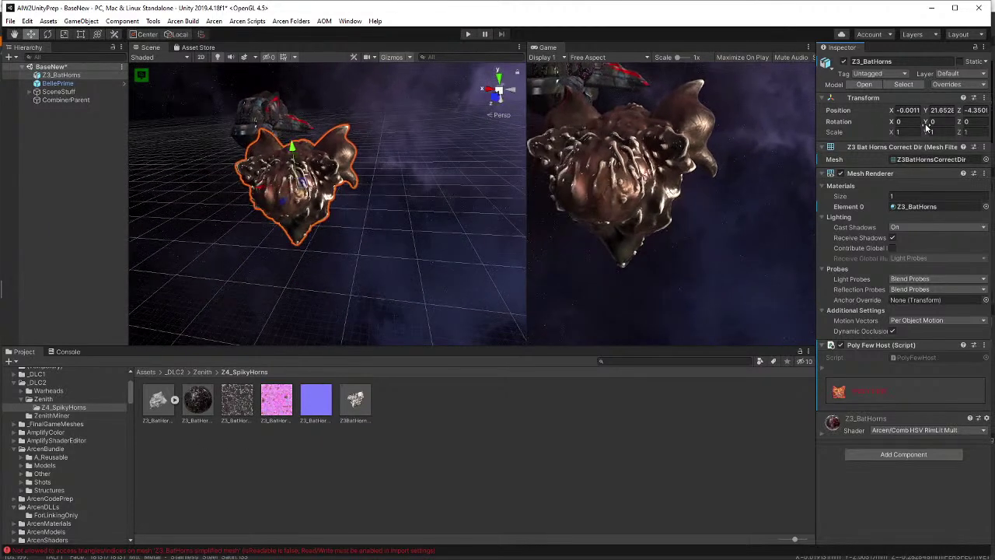
pyautogui.moveTo(926, 123); pyautogui.dragTo(125, 115)
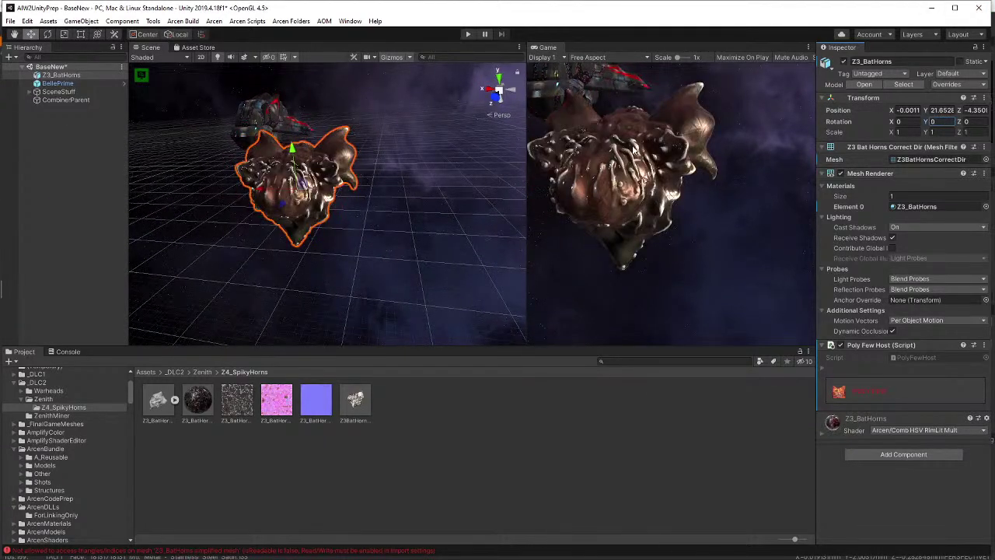
pyautogui.click(903, 454)
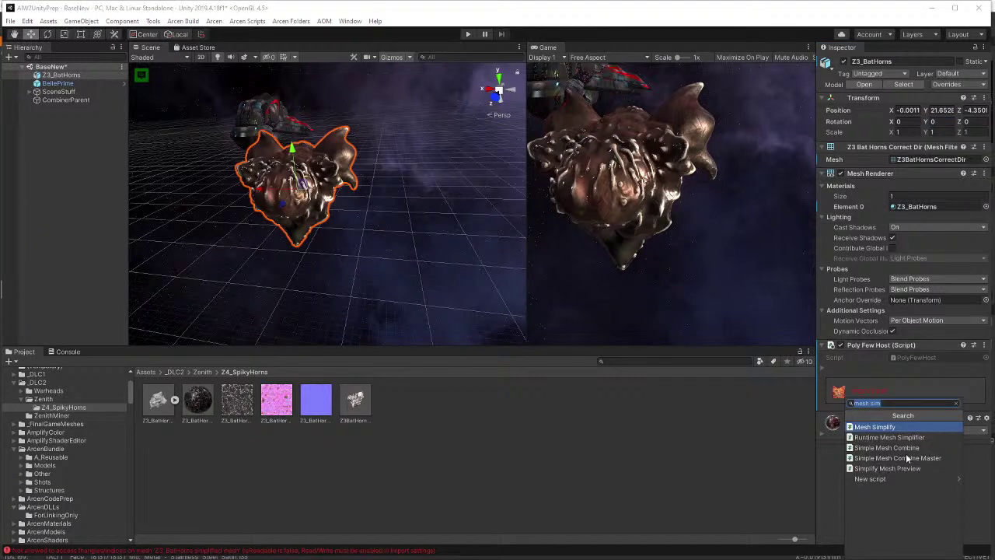
pyautogui.press('BackSpace')
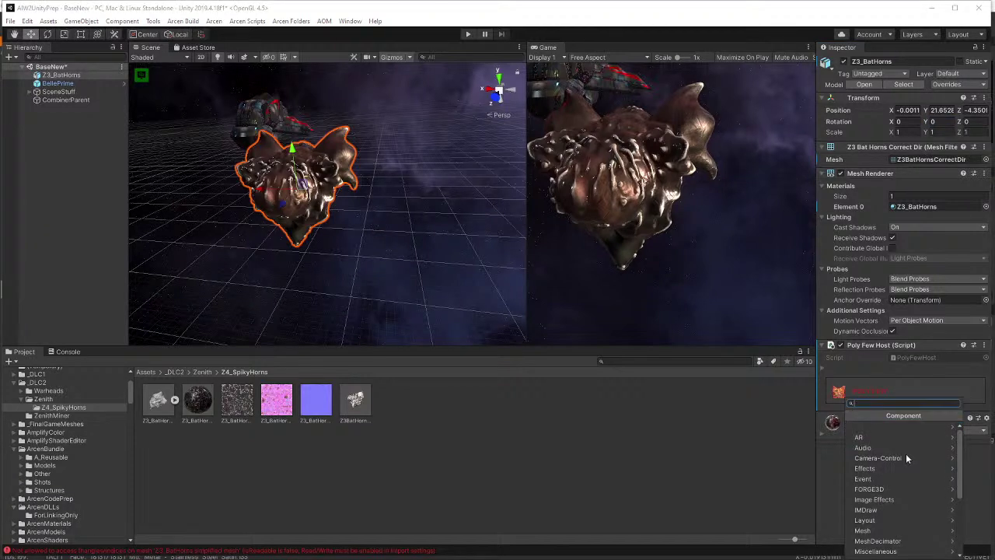
pyautogui.press('Escape')
# - Try reducing Z3_BatHorns to about 31178 triangles with Poly Few, and put Z3BatHornsCorrectDir back as its mesh
pyautogui.click(823, 371)
pyautogui.scroll(-3, 868, 382)
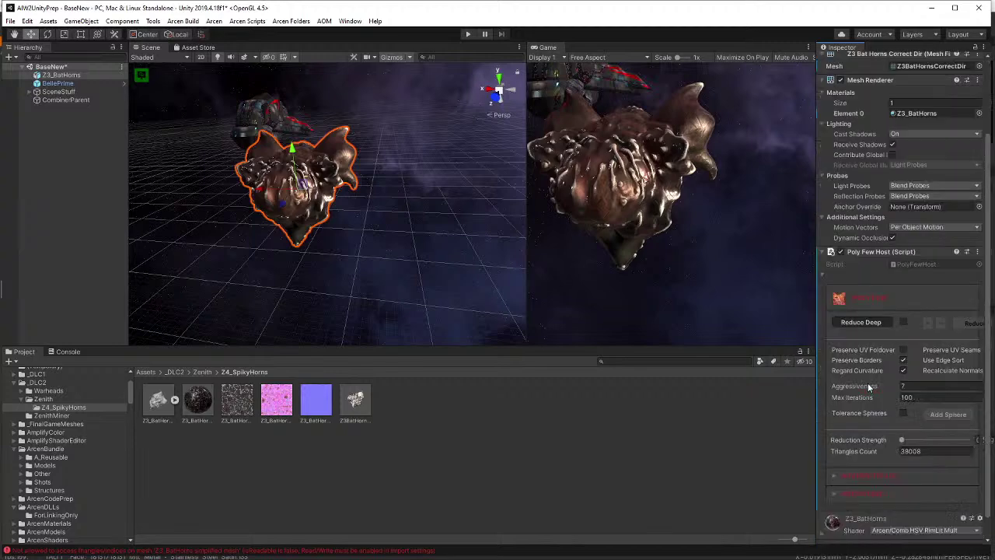
pyautogui.moveTo(900, 417); pyautogui.dragTo(914, 418)
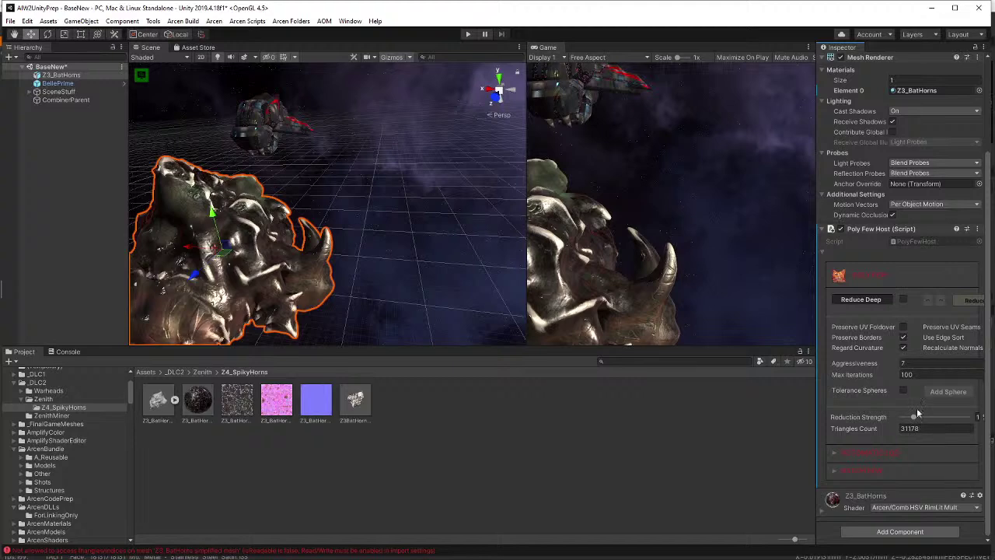
pyautogui.scroll(3, 912, 202)
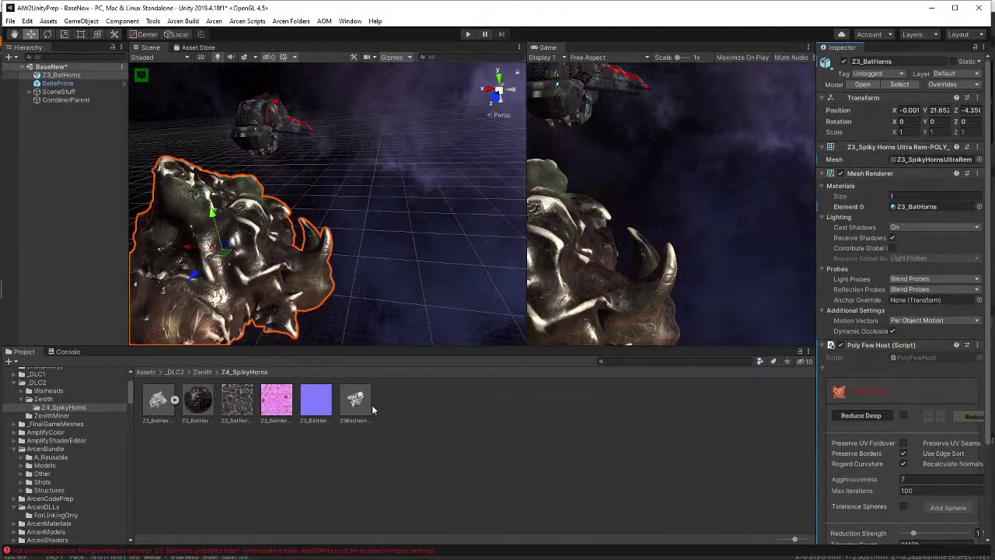
pyautogui.moveTo(354, 399); pyautogui.dragTo(933, 159)
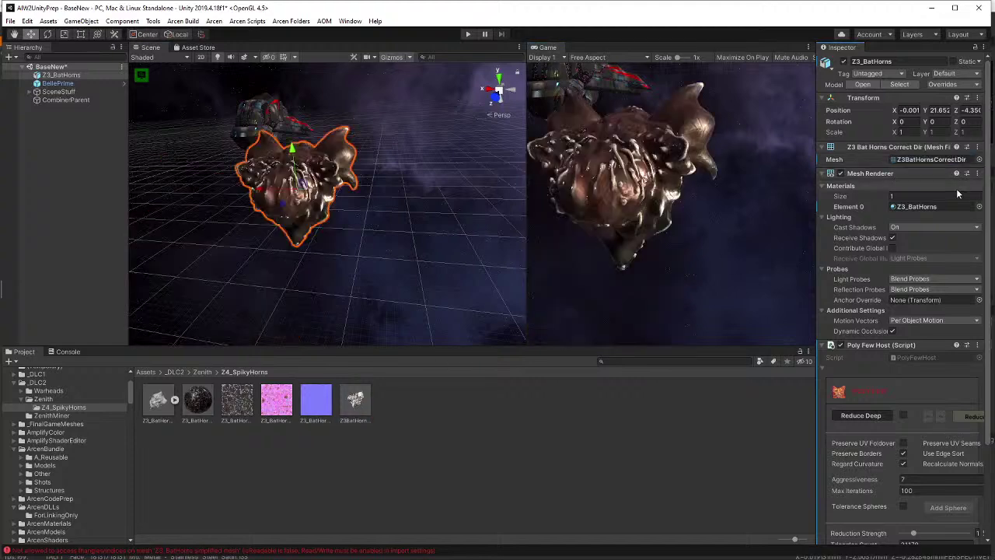
# - Revert all overrides on Z3_BatHorns, and reassign the Z3BatHornsCorrectDir mesh and the Z3_BatHorns material
pyautogui.click(950, 84)
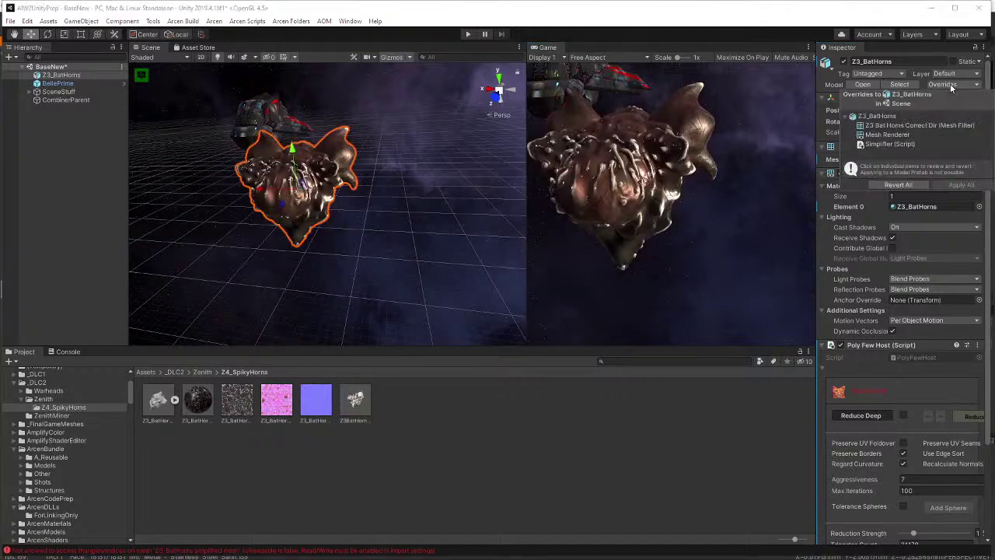
pyautogui.click(898, 144)
pyautogui.click(899, 185)
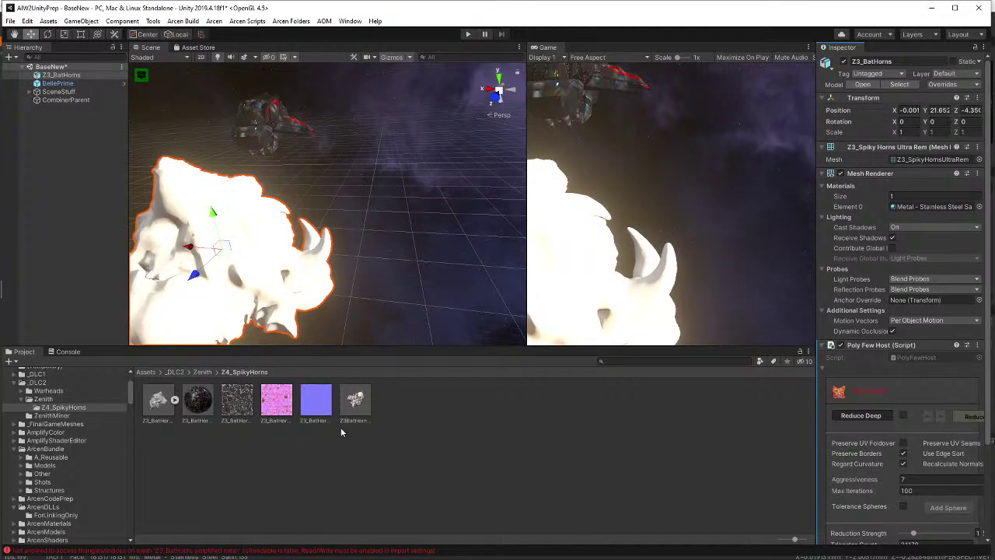
pyautogui.moveTo(355, 400); pyautogui.dragTo(931, 161)
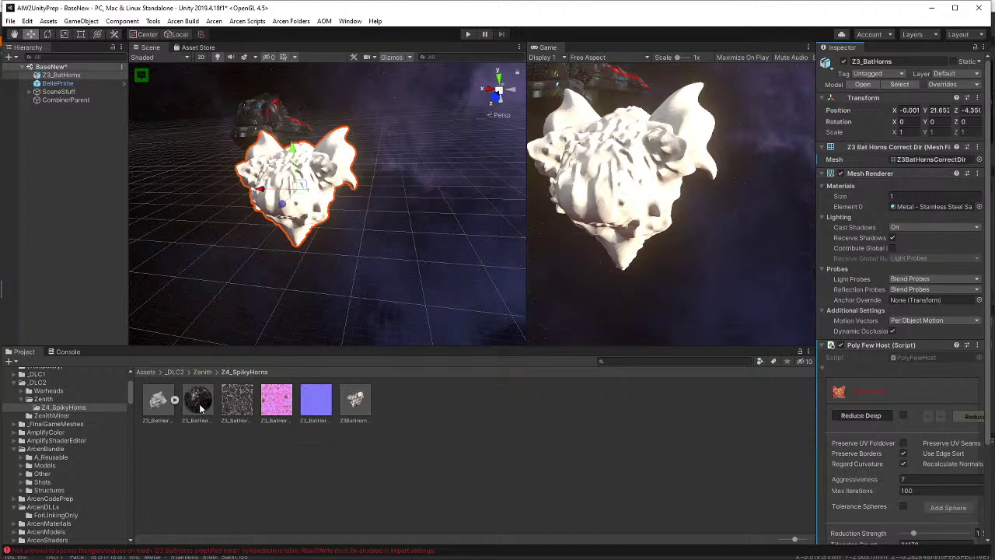
pyautogui.moveTo(201, 405); pyautogui.dragTo(933, 207)
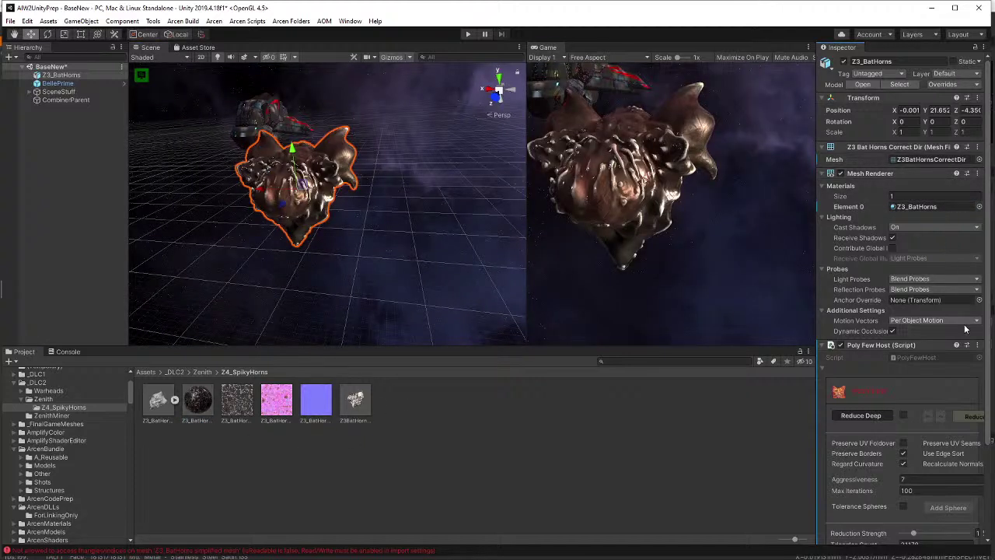
# - Unpack the Z3_BatHorns object completely from its model prefab
pyautogui.click(940, 84)
pyautogui.click(940, 84)
pyautogui.rightClick(72, 74)
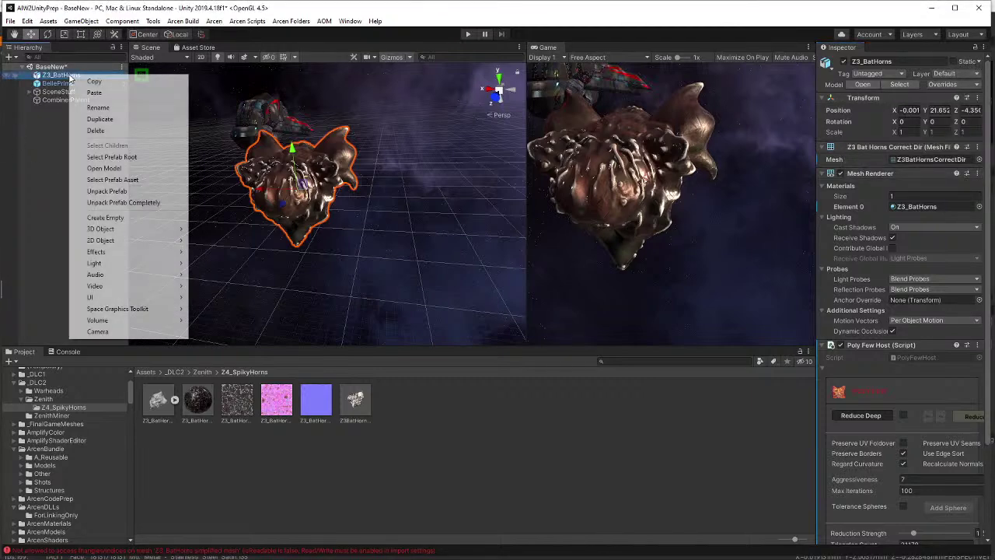
pyautogui.click(123, 202)
# - Try reducing Z3_BatHorns to about 35632 triangles with Poly Few, and reassign Z3BatHornsCorrectDir as its mesh
pyautogui.scroll(-5, 893, 395)
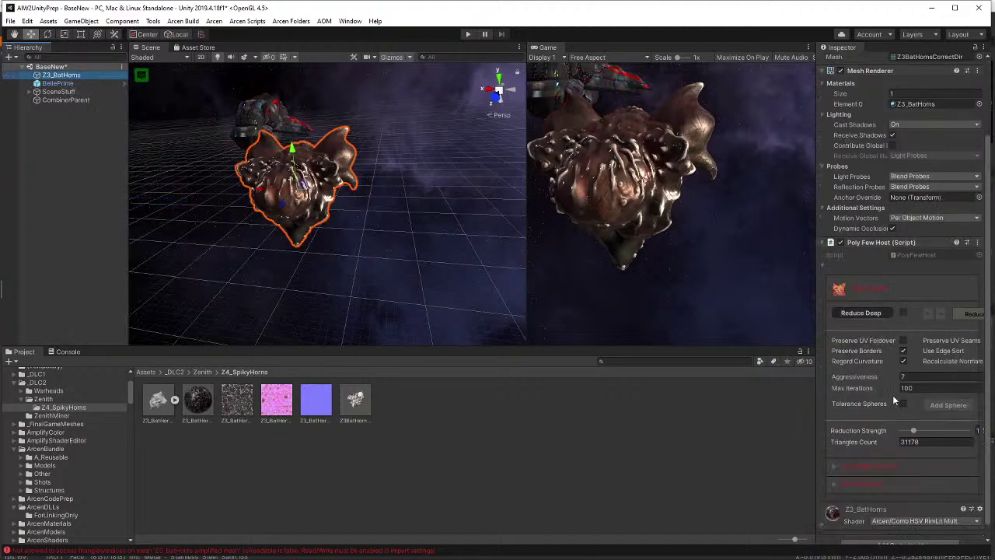
pyautogui.scroll(5, 900, 409)
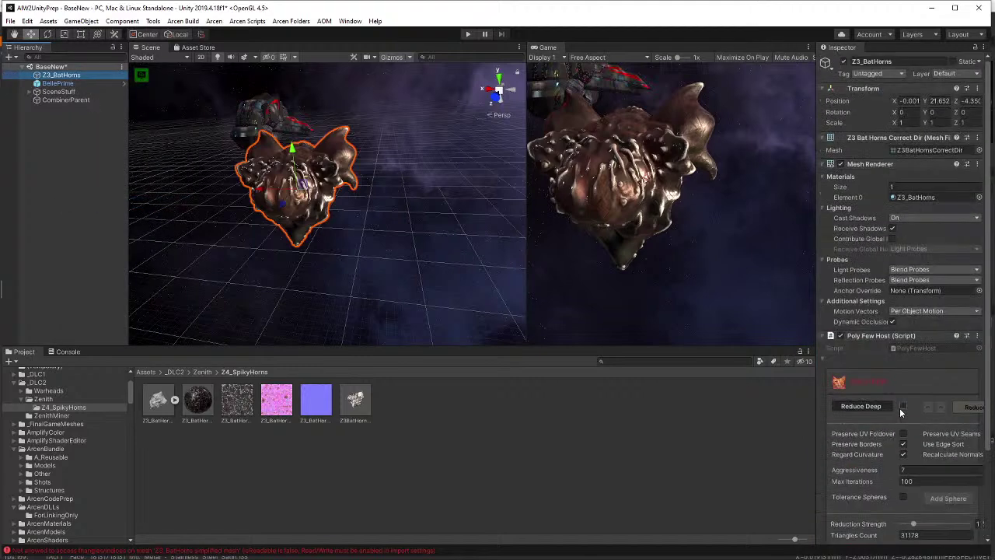
pyautogui.scroll(-5, 901, 409)
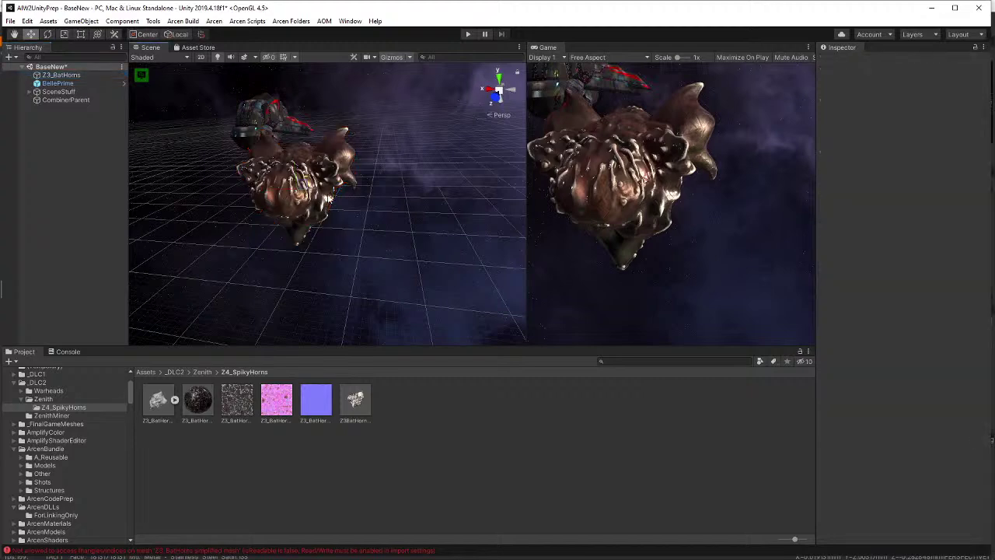
pyautogui.scroll(-5, 966, 350)
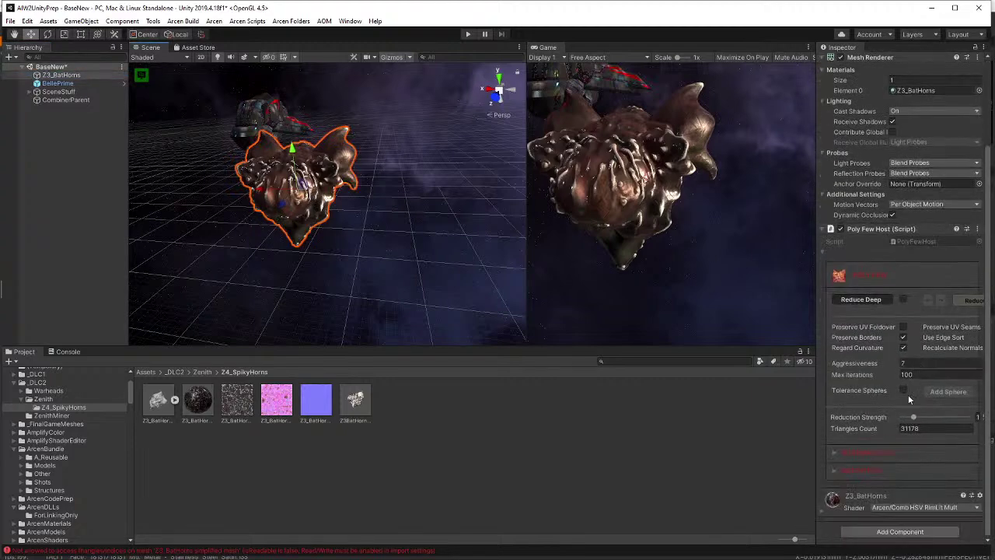
pyautogui.moveTo(914, 416); pyautogui.dragTo(903, 416)
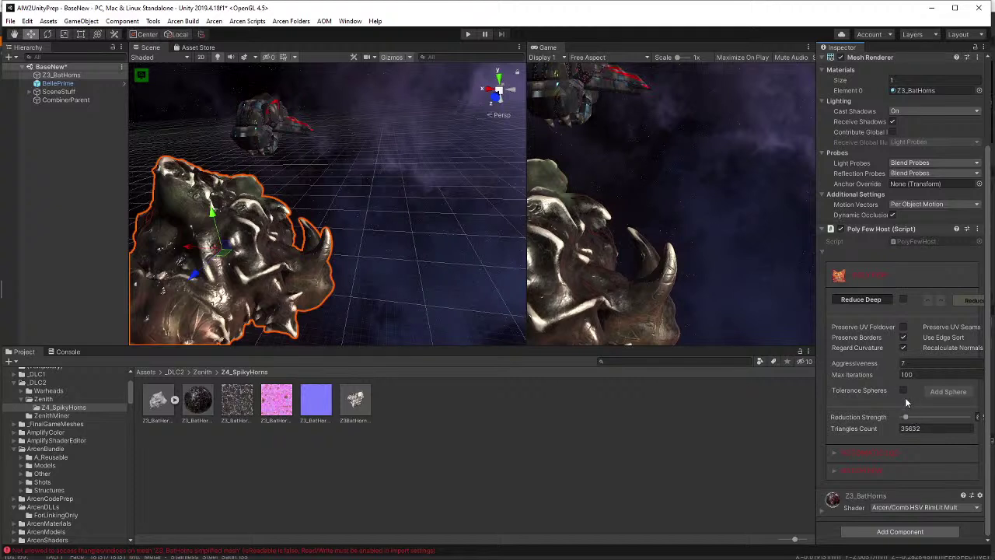
pyautogui.click(978, 229)
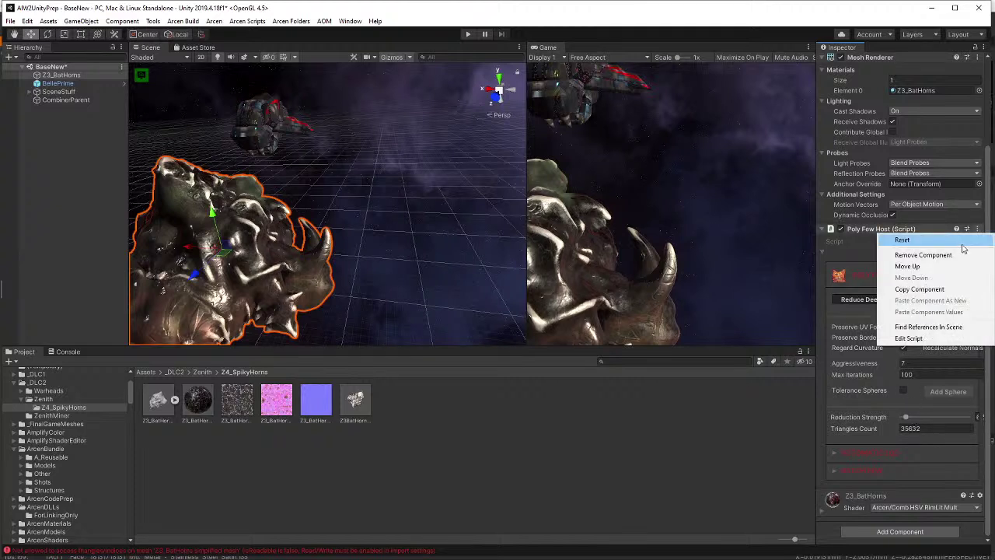
pyautogui.click(958, 255)
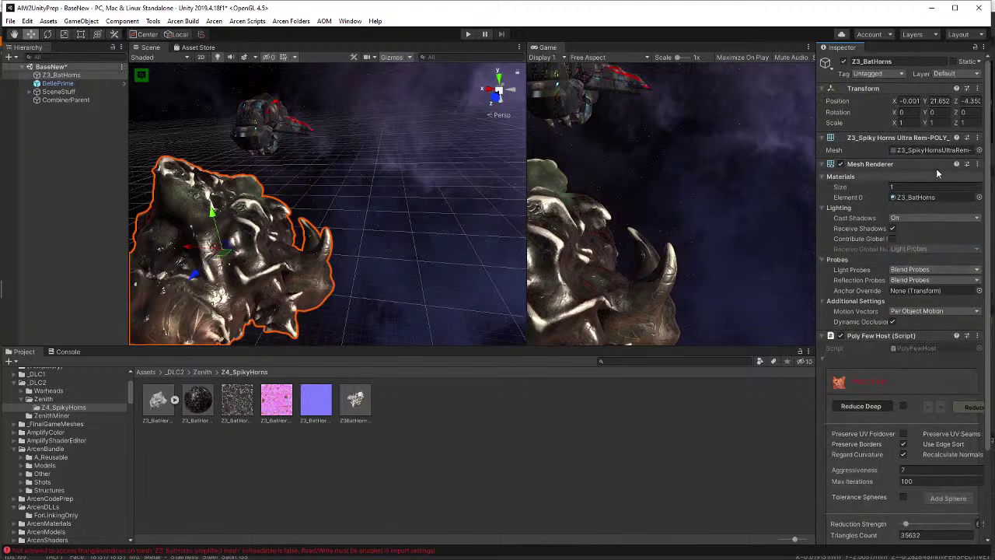
pyautogui.click(979, 150)
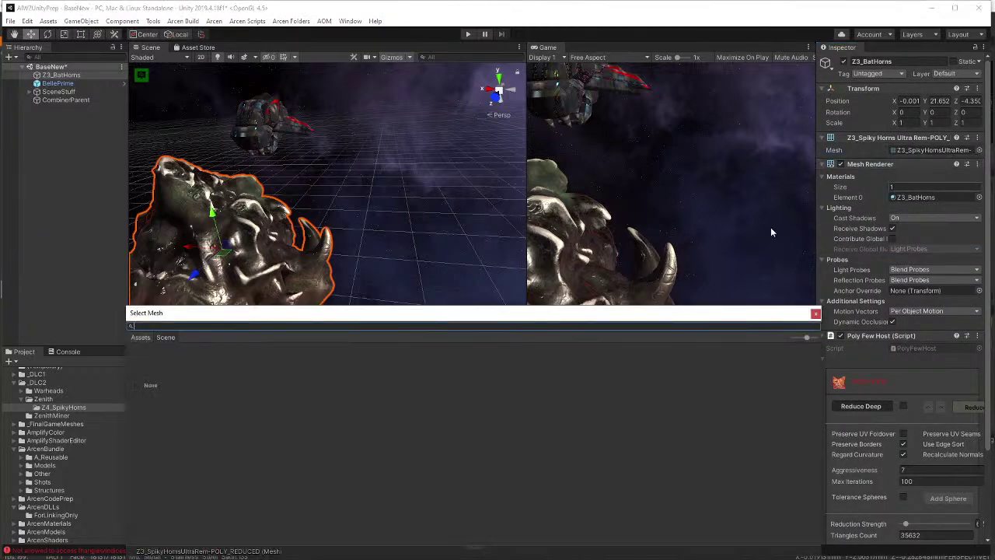
pyautogui.click(815, 313)
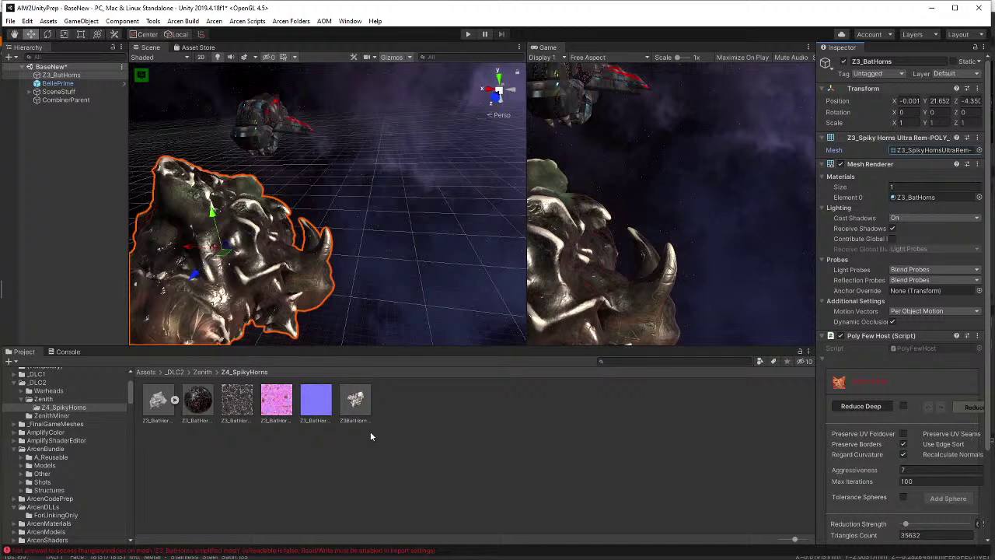
pyautogui.moveTo(357, 416); pyautogui.dragTo(968, 153)
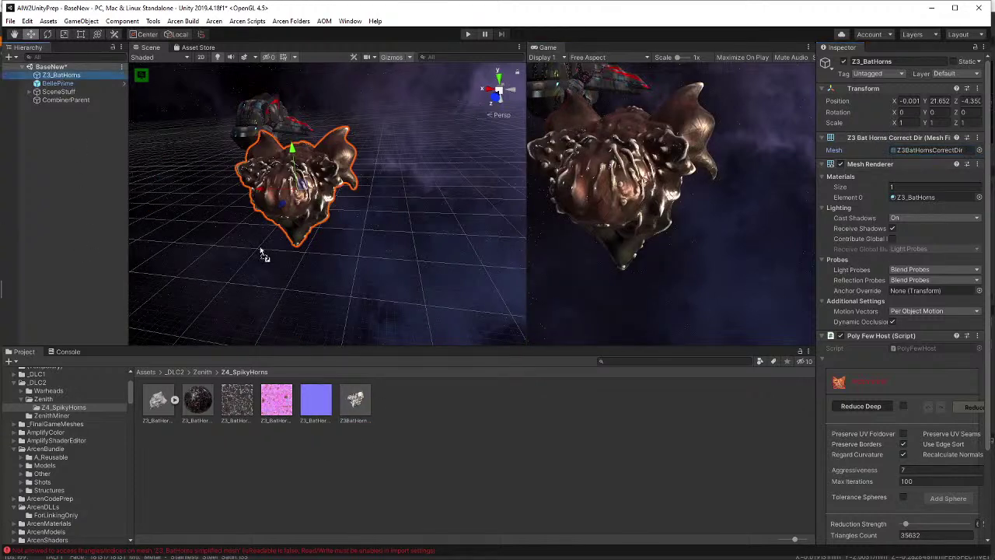
# - Save Z3_BatHorns as a prefab in the Z4_SpikyHorns folder, and replace the scene object with an instance of that prefab
pyautogui.moveTo(403, 424); pyautogui.dragTo(402, 422)
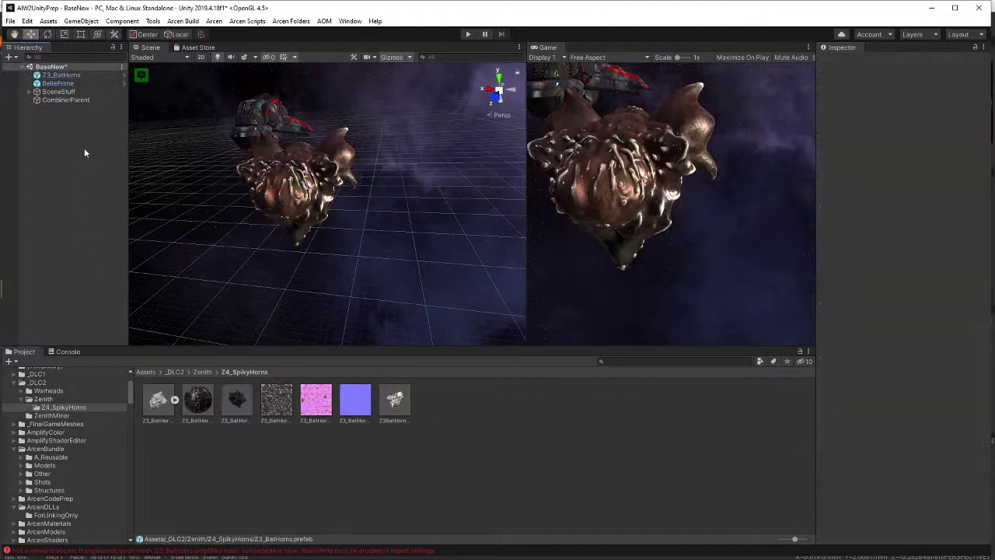
pyautogui.click(74, 76)
pyautogui.press('Delete')
pyautogui.click(241, 412)
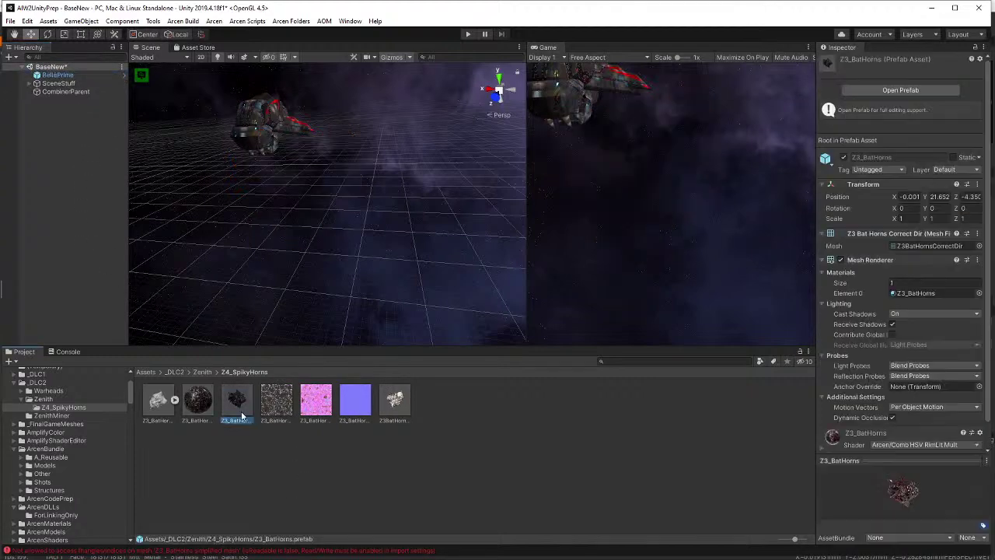
pyautogui.moveTo(241, 411); pyautogui.dragTo(55, 111)
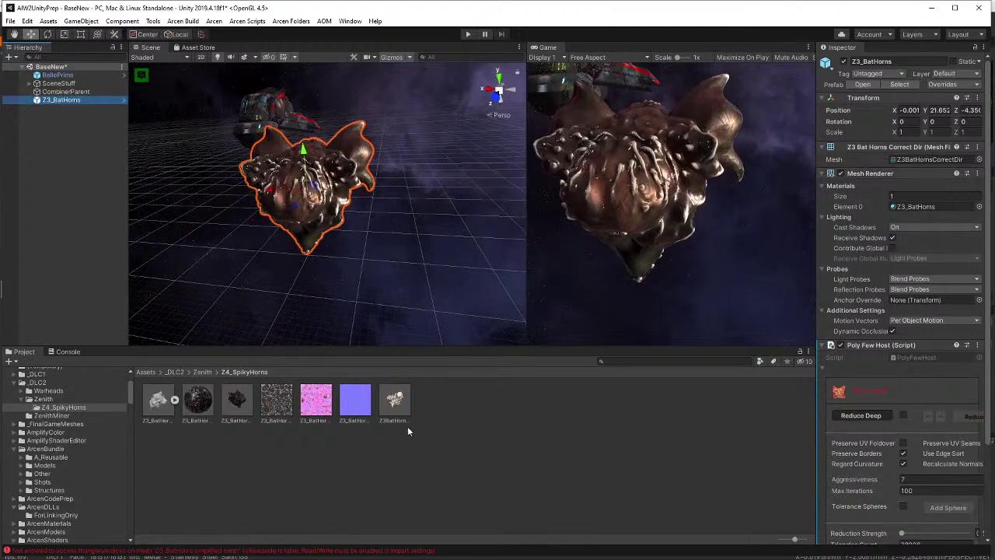
pyautogui.click(223, 403)
pyautogui.scroll(-1, 918, 325)
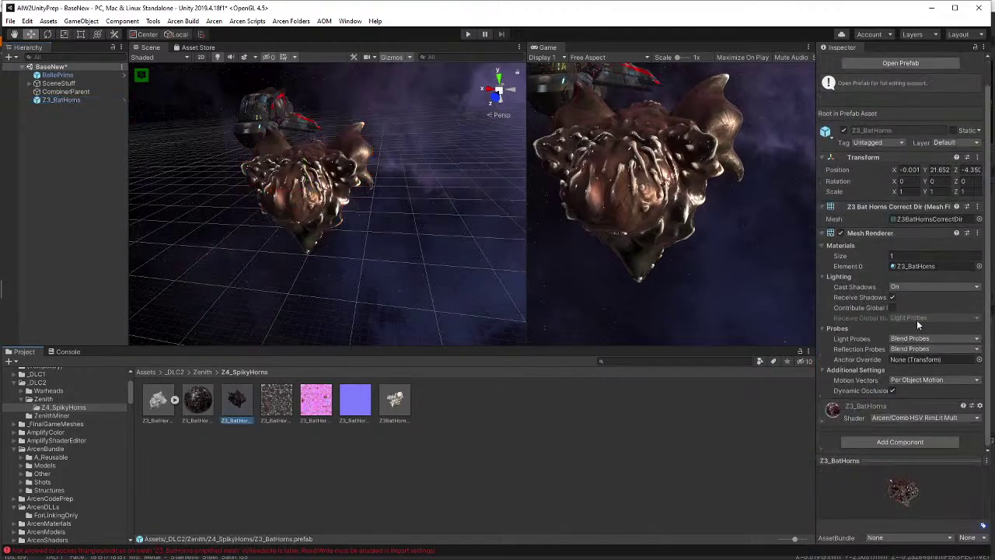
pyautogui.scroll(1, 918, 325)
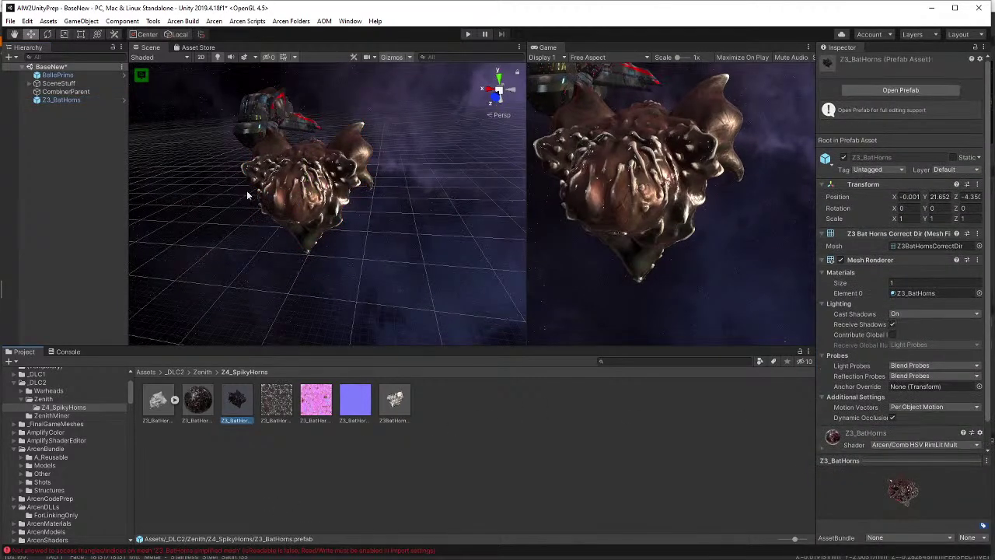
# - Set the Poly Few reduction of Z3_BatHorns to 24646 triangles, and widen the Inspector and Game view
pyautogui.click(63, 99)
pyautogui.scroll(-5, 901, 311)
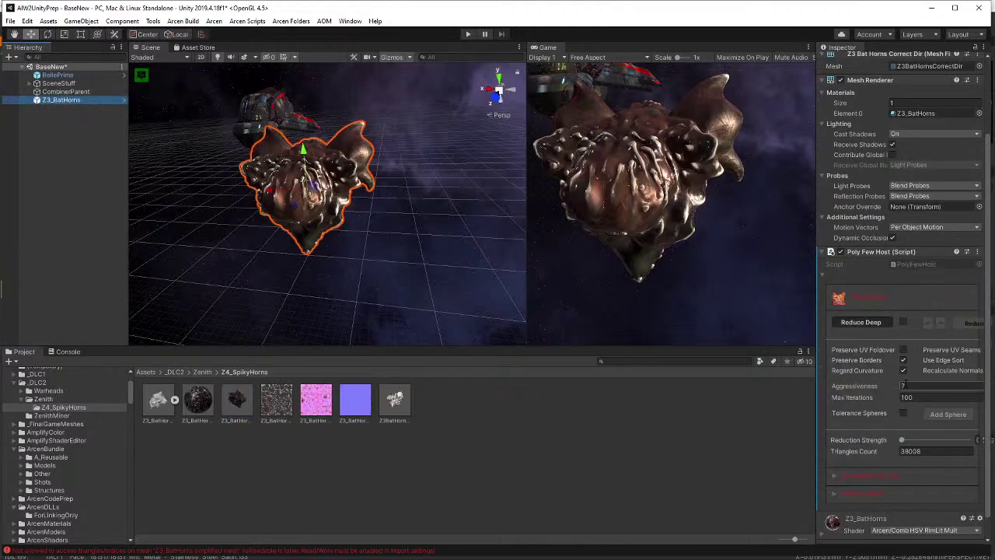
pyautogui.scroll(-1, 887, 392)
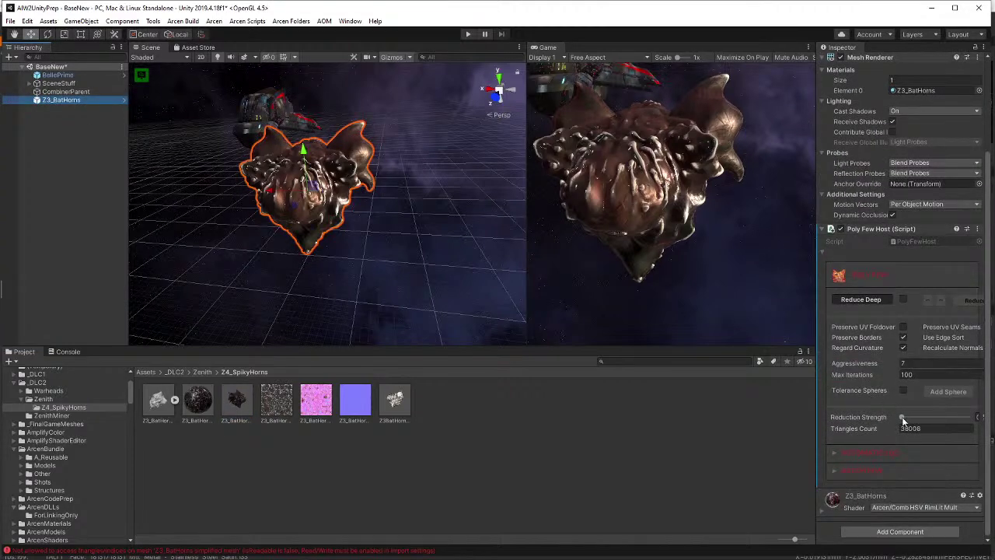
pyautogui.moveTo(902, 418); pyautogui.dragTo(926, 420)
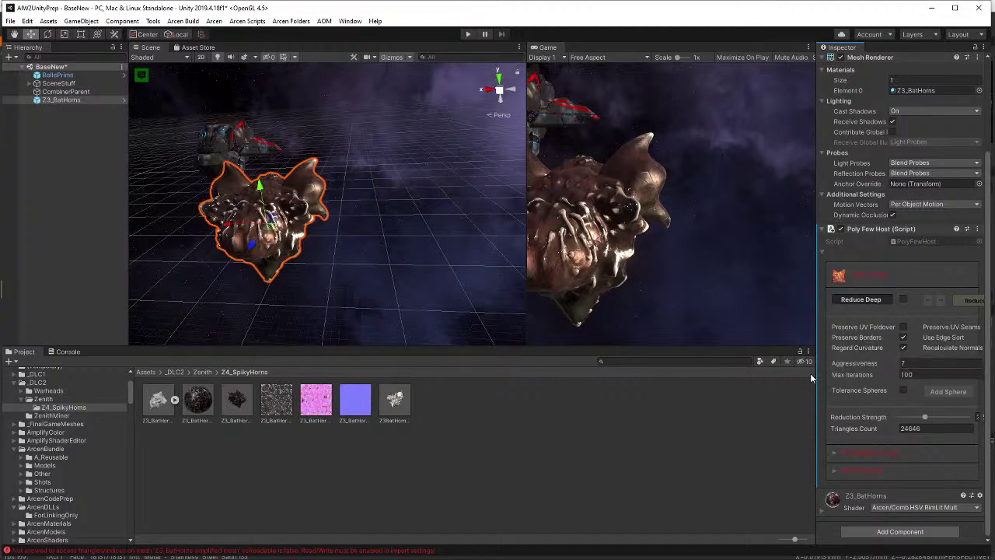
pyautogui.moveTo(817, 373); pyautogui.dragTo(768, 375)
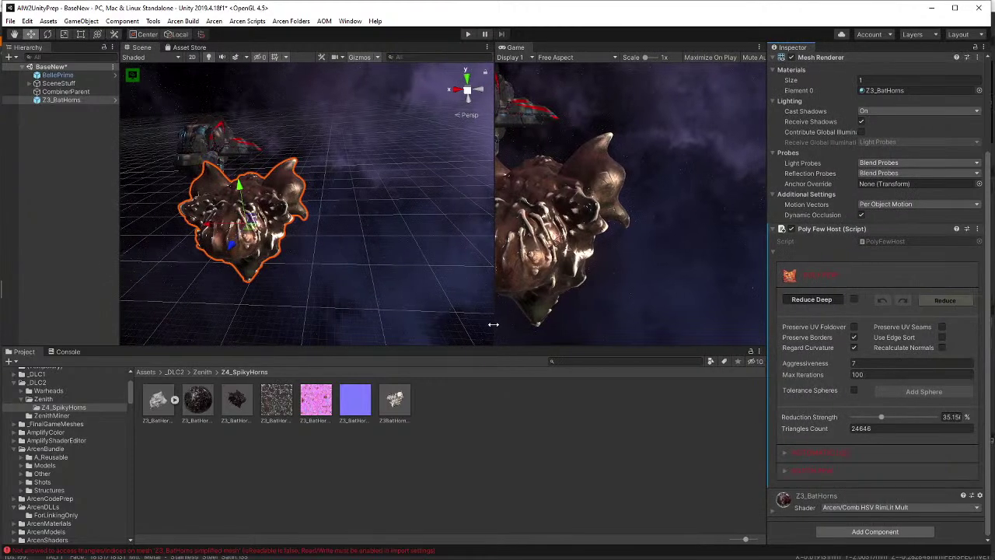
pyautogui.moveTo(496, 325); pyautogui.dragTo(210, 289)
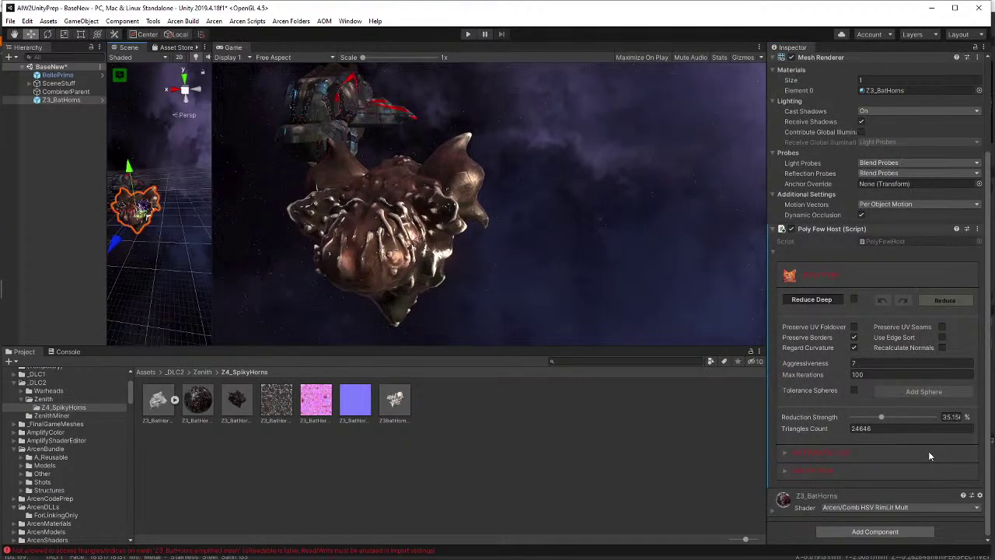
# - Apply the reduction to Z3_BatHorns and save the reduced mesh in the Assets/_DLC2/Zenith/Z4_SpikyHorns folder
pyautogui.click(945, 301)
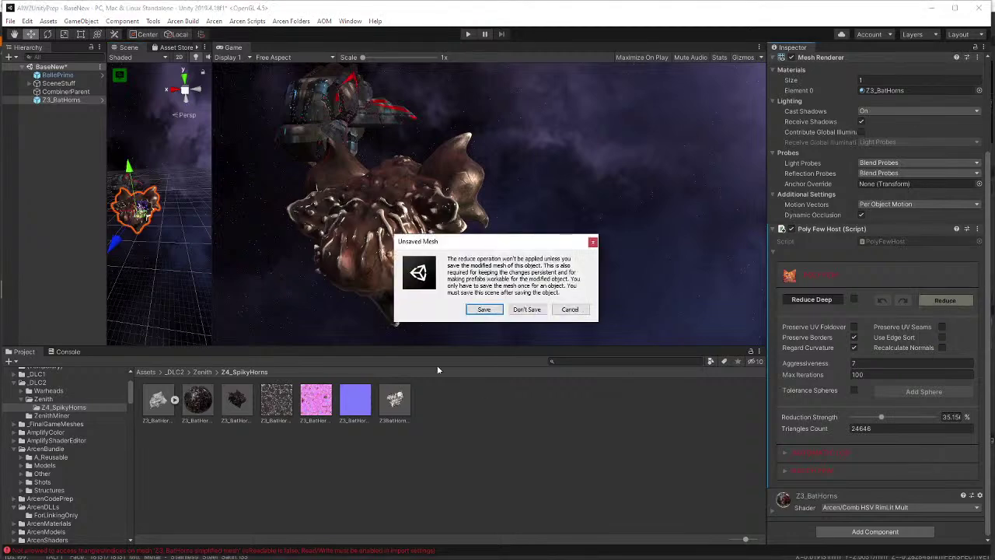
pyautogui.click(483, 310)
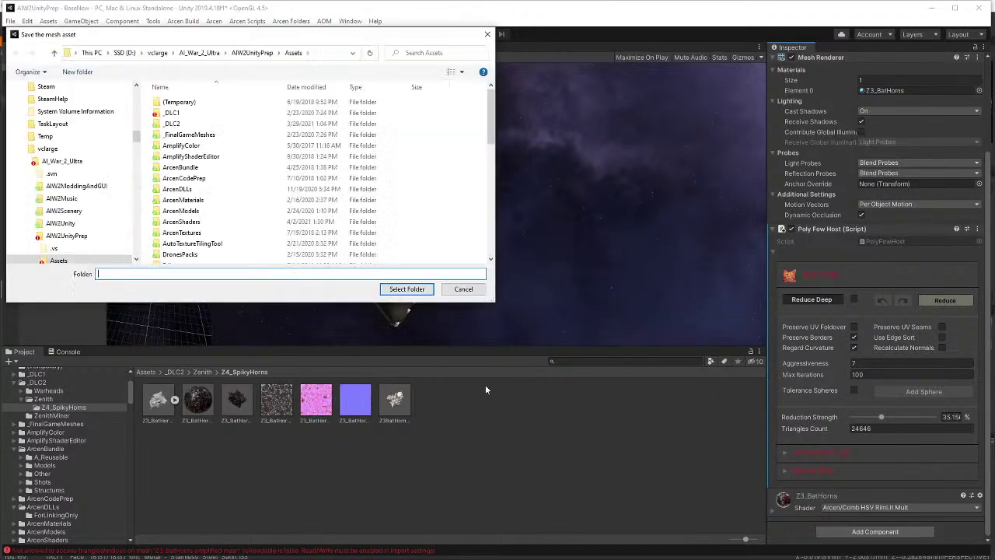
pyautogui.doubleClick(172, 124)
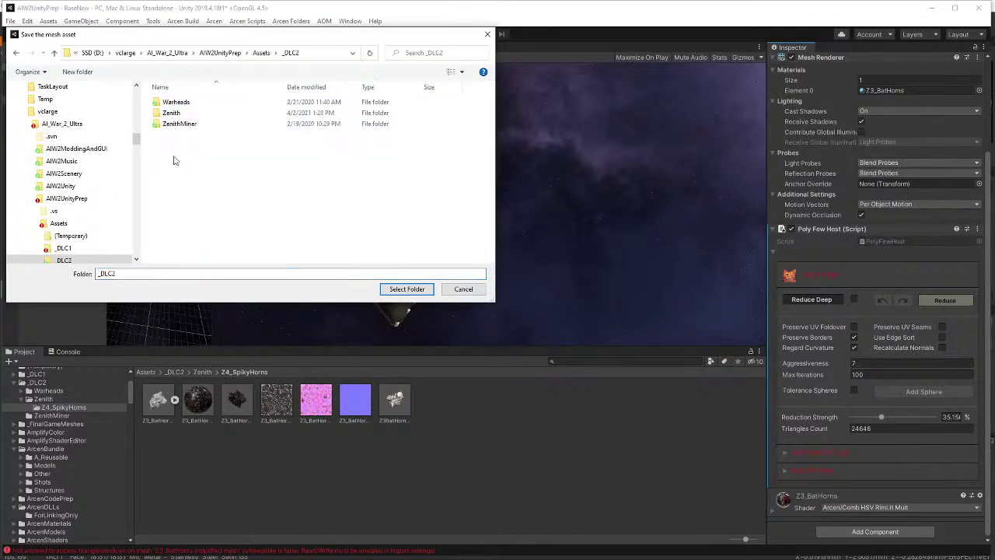
pyautogui.doubleClick(176, 115)
pyautogui.doubleClick(175, 104)
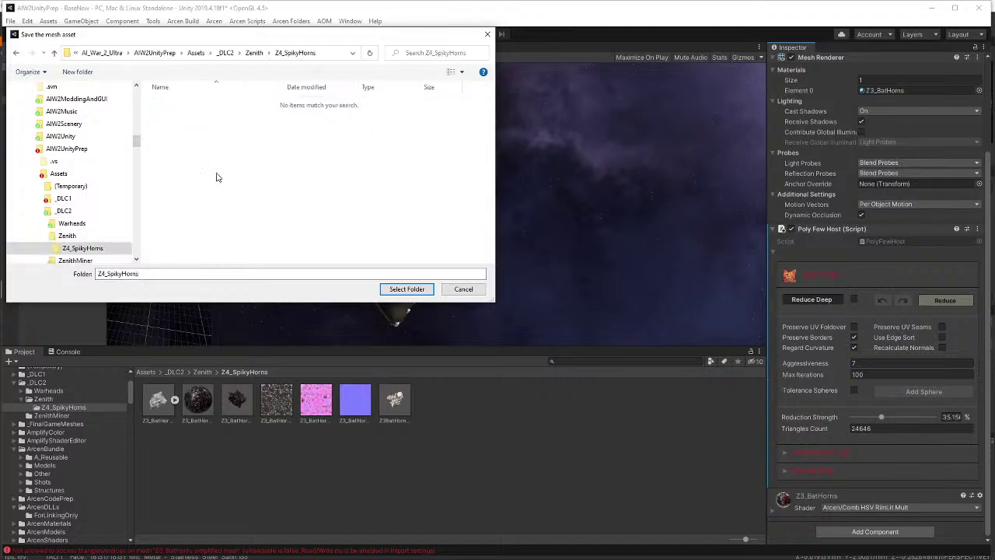
pyautogui.click(407, 288)
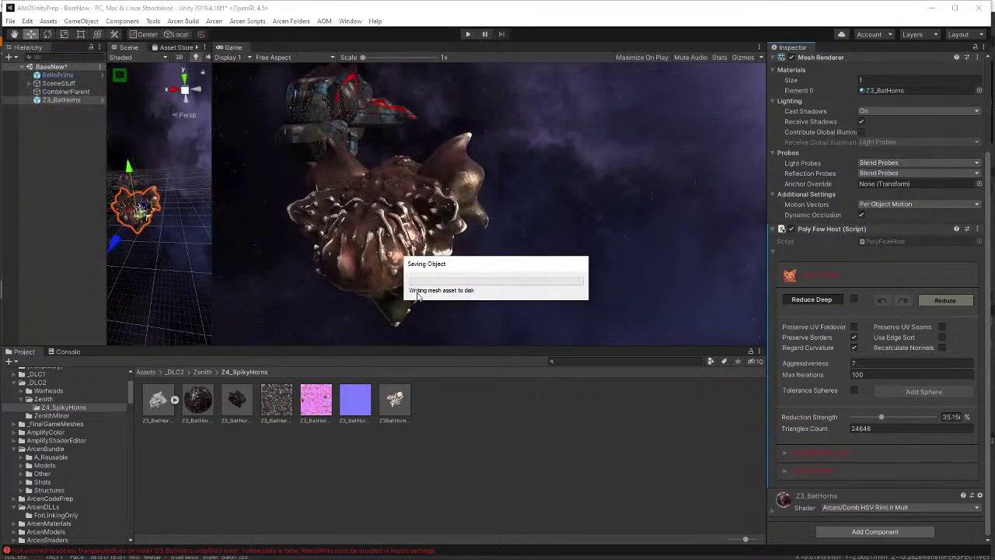
pyautogui.click(537, 307)
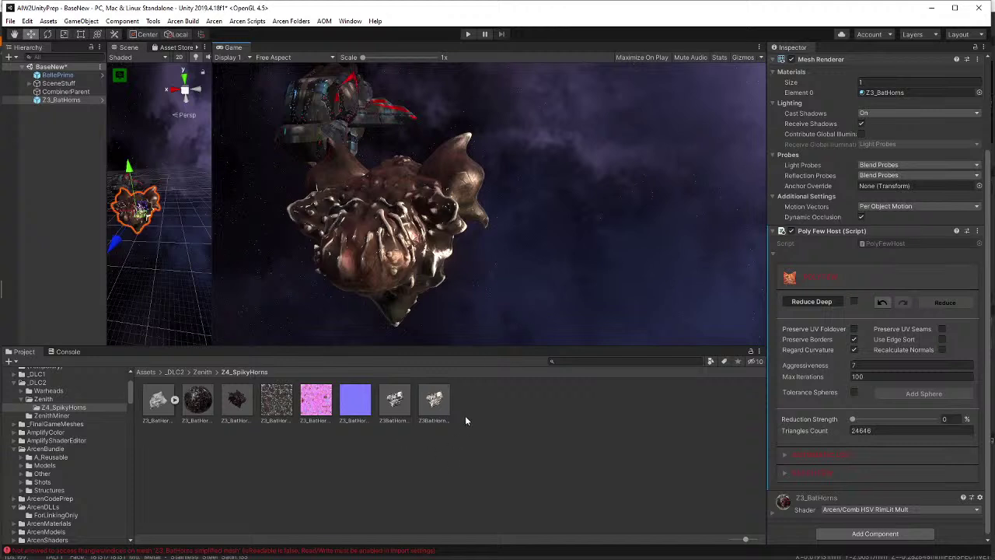
# - Rename the Z3BatHornsCorrectDir-POLY_REDUCED mesh as Z3BatHorns_LOD1, and compare it with the Z3BatHornsCorrectDir mesh
pyautogui.click(434, 403)
pyautogui.click(395, 402)
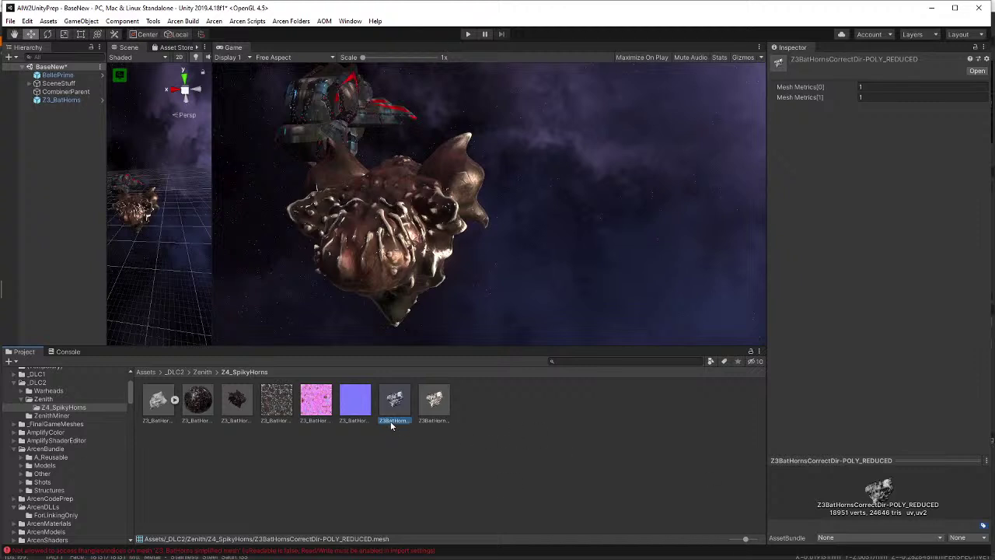
pyautogui.click(440, 420)
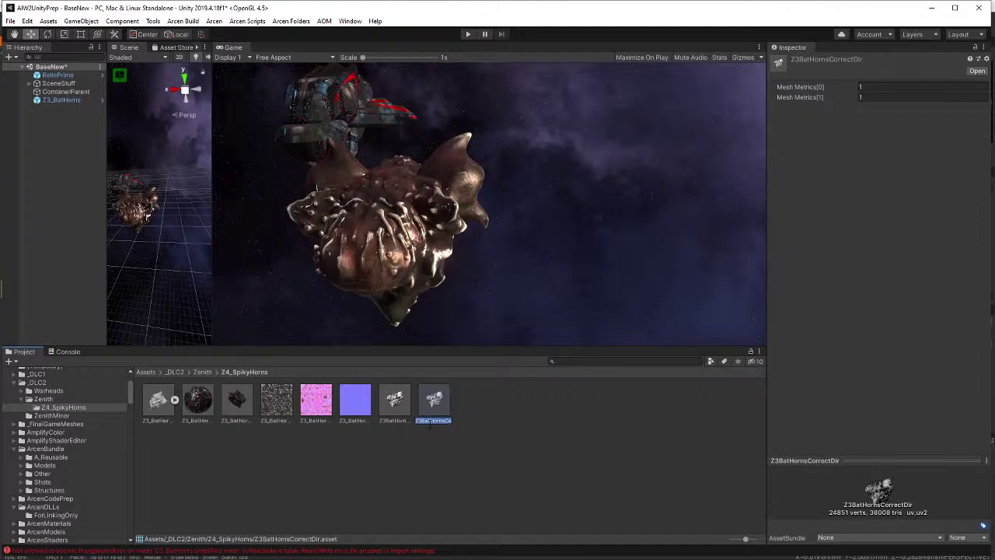
pyautogui.click(396, 418)
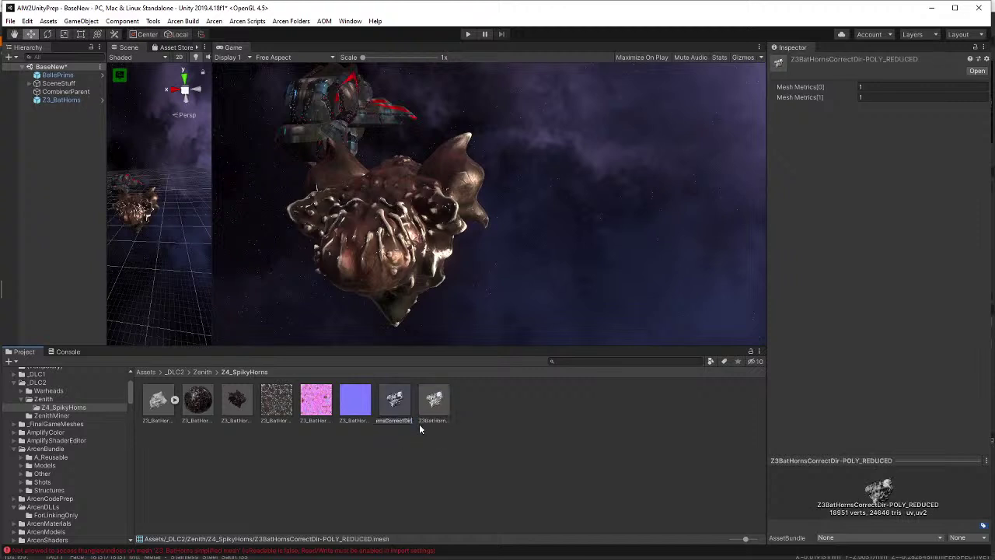
pyautogui.moveTo(395, 421); pyautogui.dragTo(363, 428)
pyautogui.moveTo(403, 422); pyautogui.dragTo(544, 437)
pyautogui.write('_LLOD1')
pyautogui.press('Return')
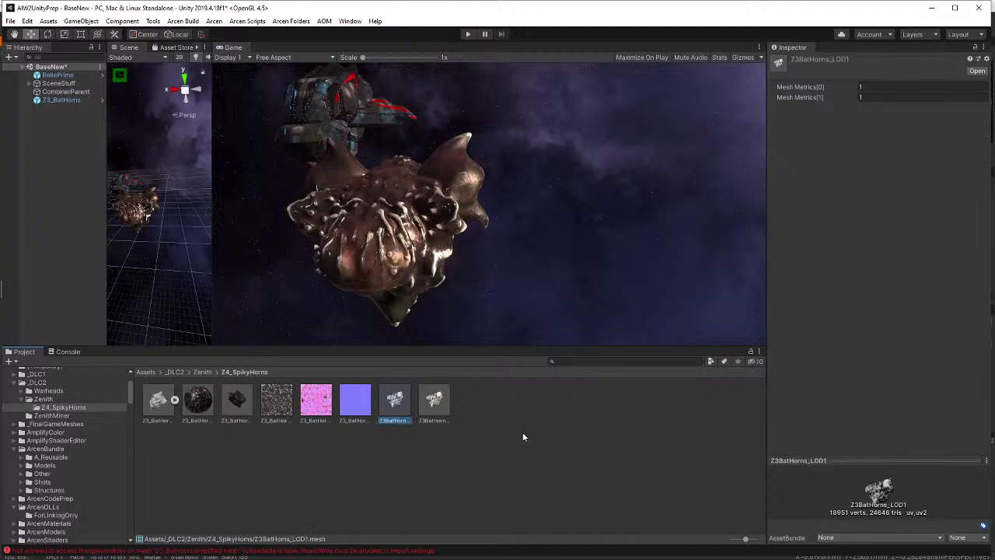
pyautogui.click(432, 404)
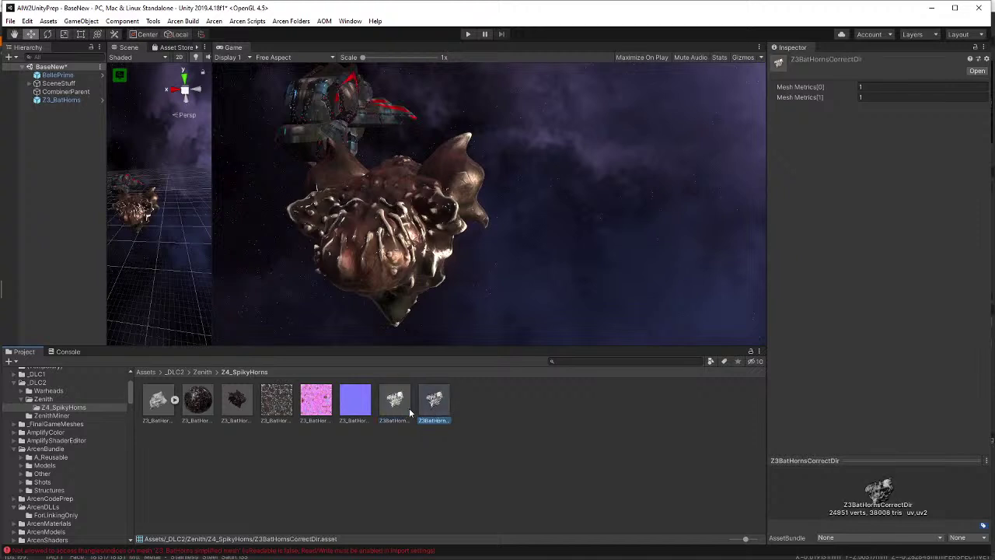
pyautogui.click(409, 412)
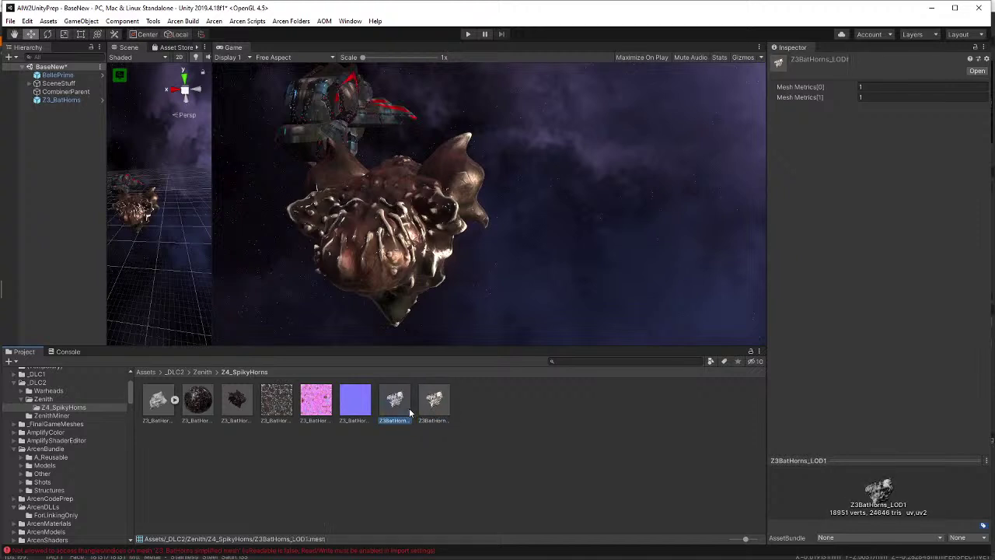
# - Reduce the Z3_BatHorns mesh to 11854 triangles with Poly Few, without saving the scene
pyautogui.click(59, 100)
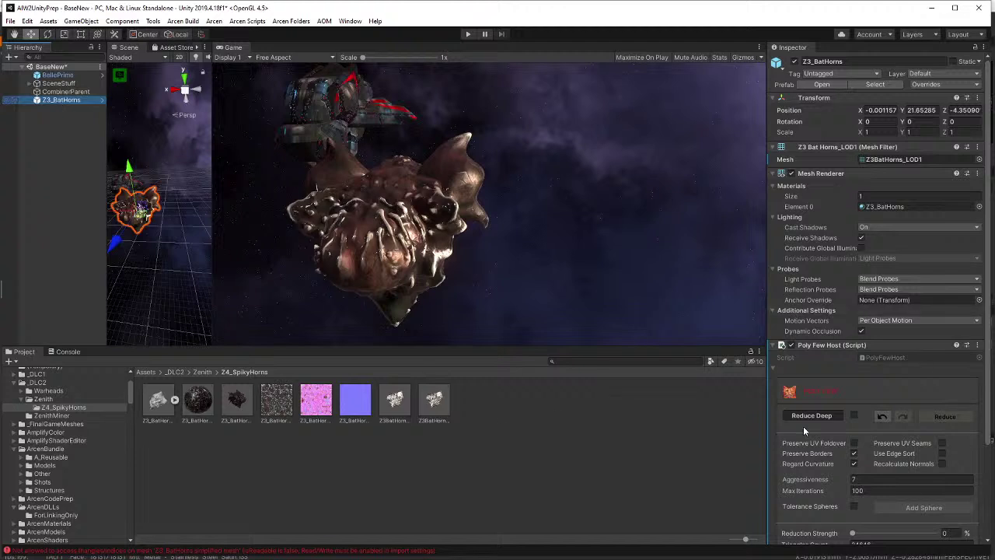
pyautogui.scroll(-3, 803, 426)
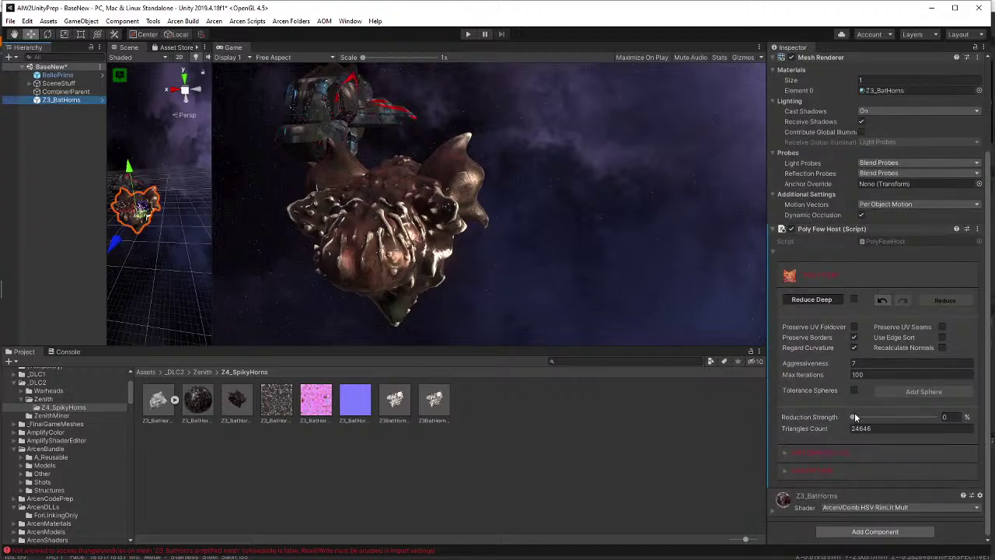
pyautogui.moveTo(855, 417); pyautogui.dragTo(895, 420)
pyautogui.click(945, 300)
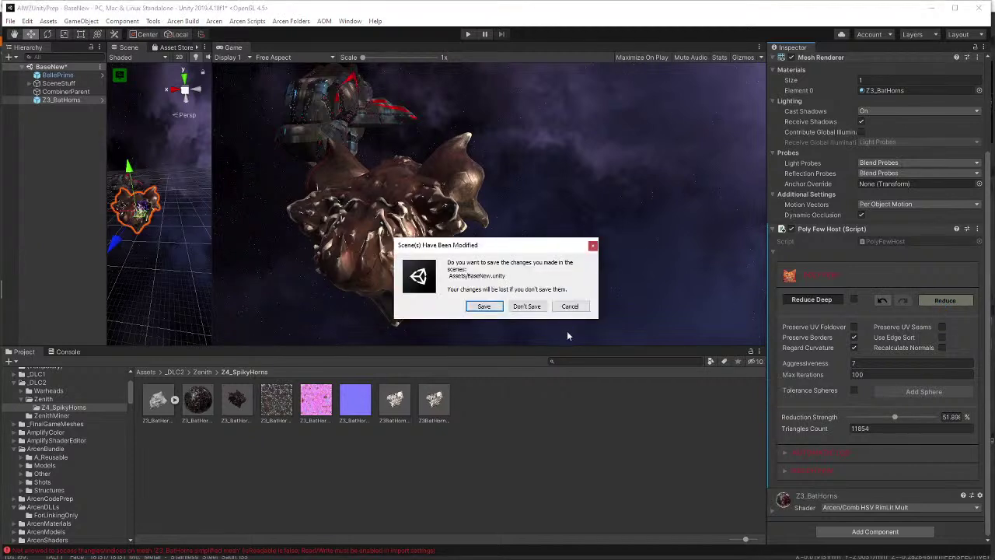
pyautogui.click(540, 310)
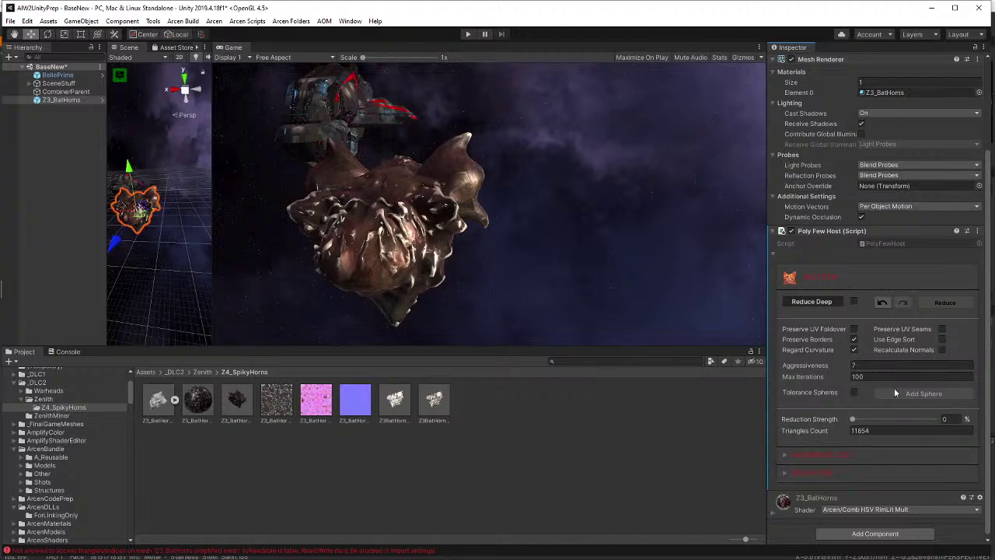
# - Reduce the Z3_BatHorns mesh further to 11404 triangles with Poly Few, and save the BaseNew scene
pyautogui.scroll(3, 865, 433)
pyautogui.scroll(-3, 865, 433)
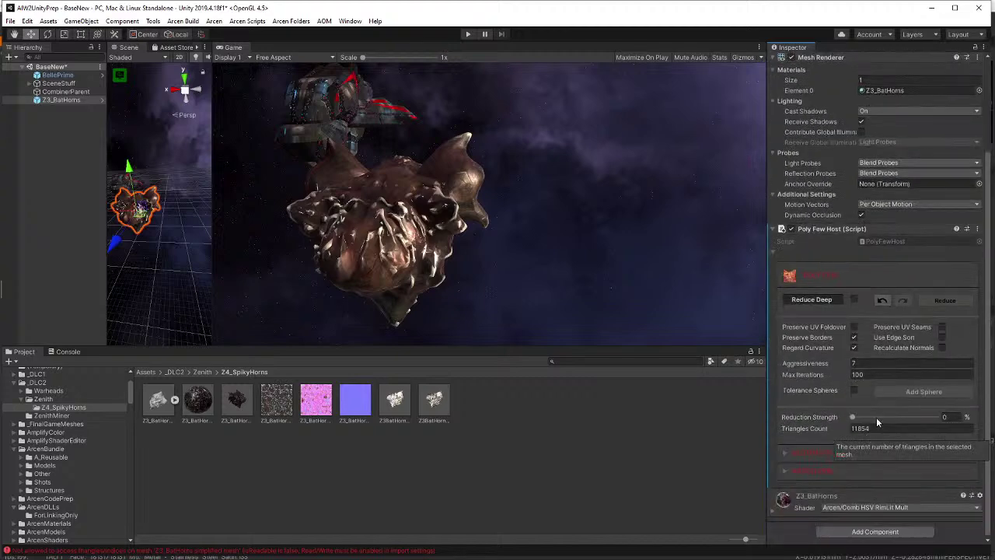
pyautogui.moveTo(853, 417); pyautogui.dragTo(855, 417)
pyautogui.click(945, 303)
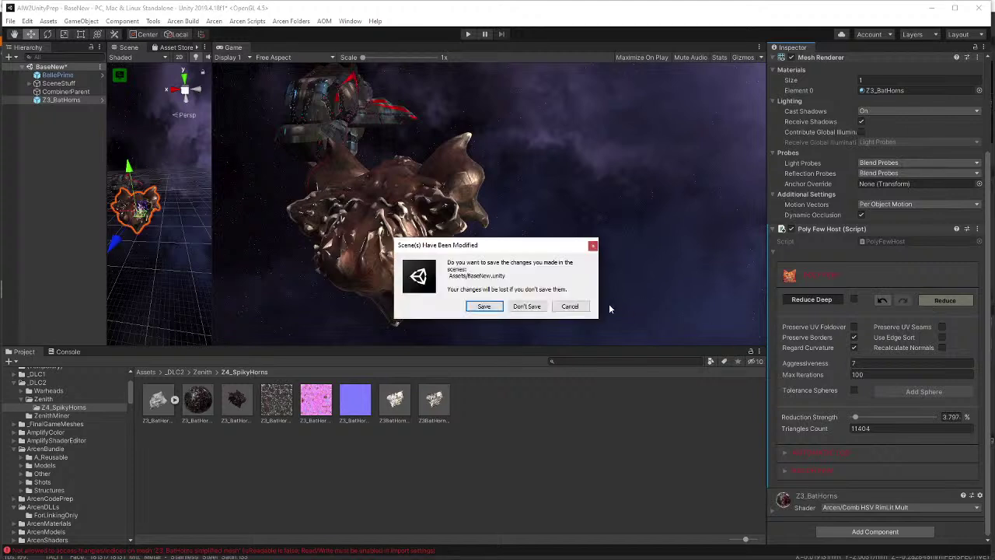
pyautogui.click(488, 304)
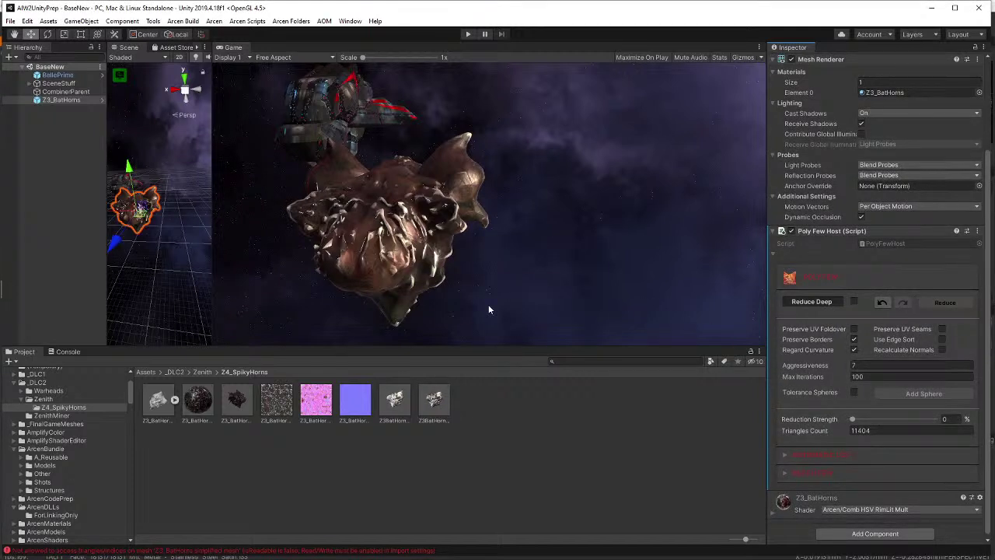
# - Compare the triangle counts of the Z3BatHorns_LOD1 and Z3BatHornsCorrectDir meshes in the Z4_SpikyHorns folder
pyautogui.rightClick(485, 459)
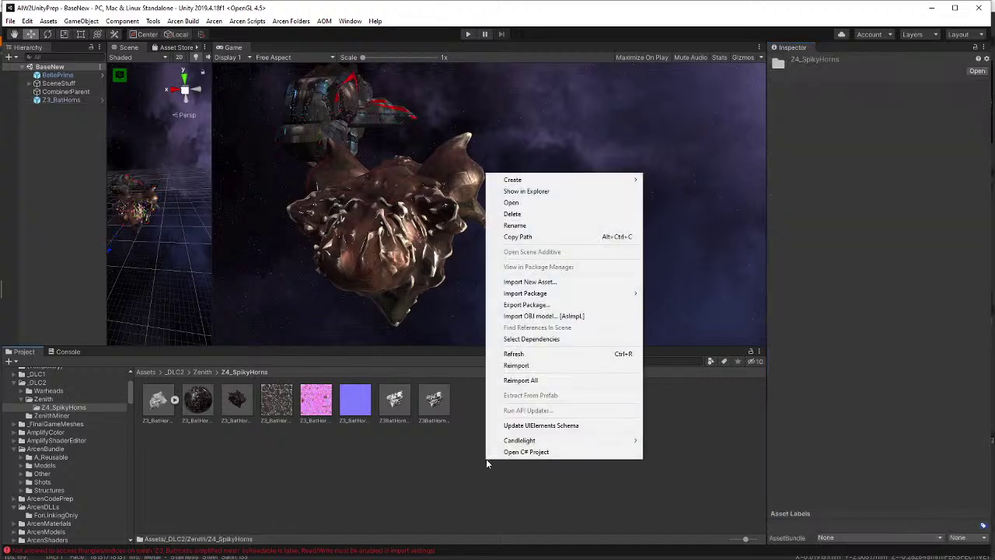
pyautogui.click(395, 419)
pyautogui.click(394, 417)
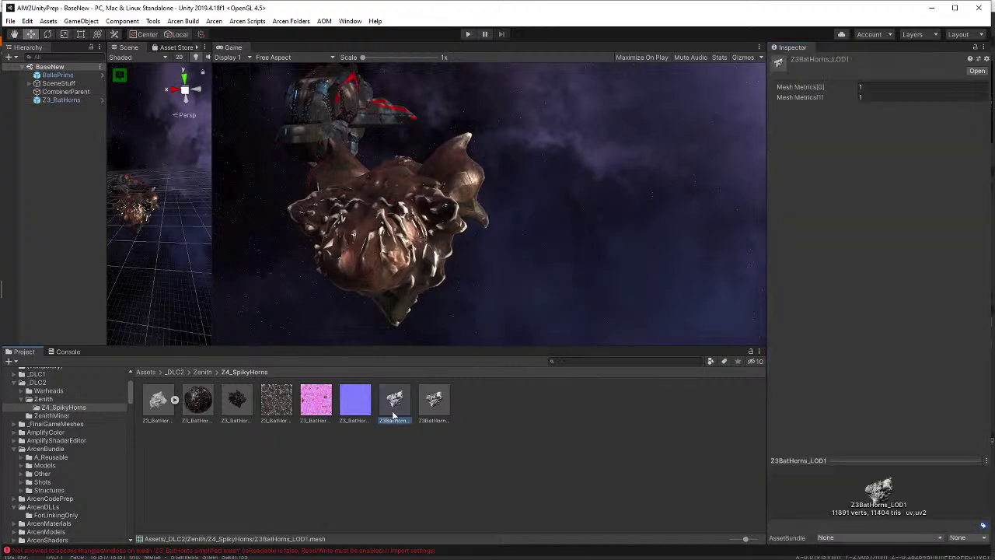
pyautogui.click(422, 407)
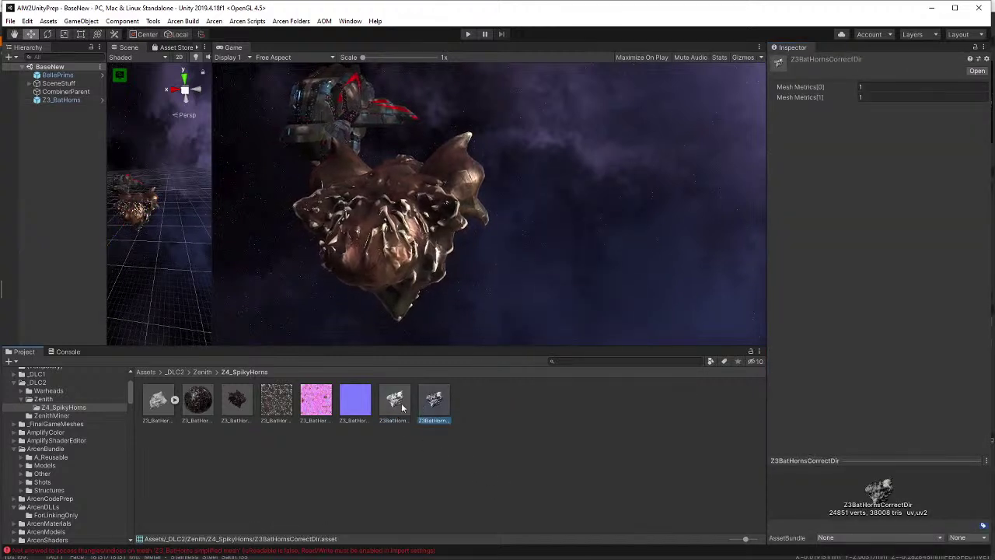
pyautogui.click(396, 408)
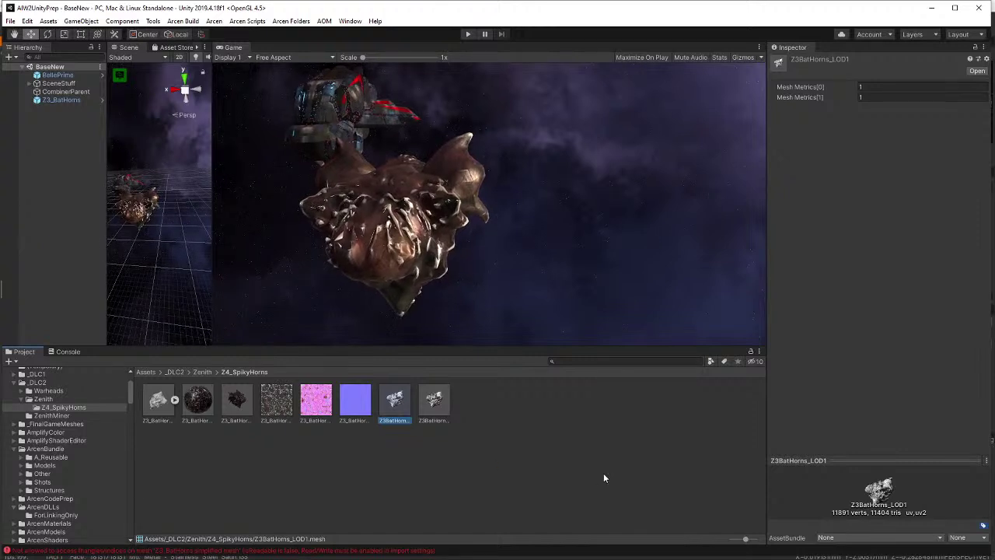
pyautogui.click(605, 451)
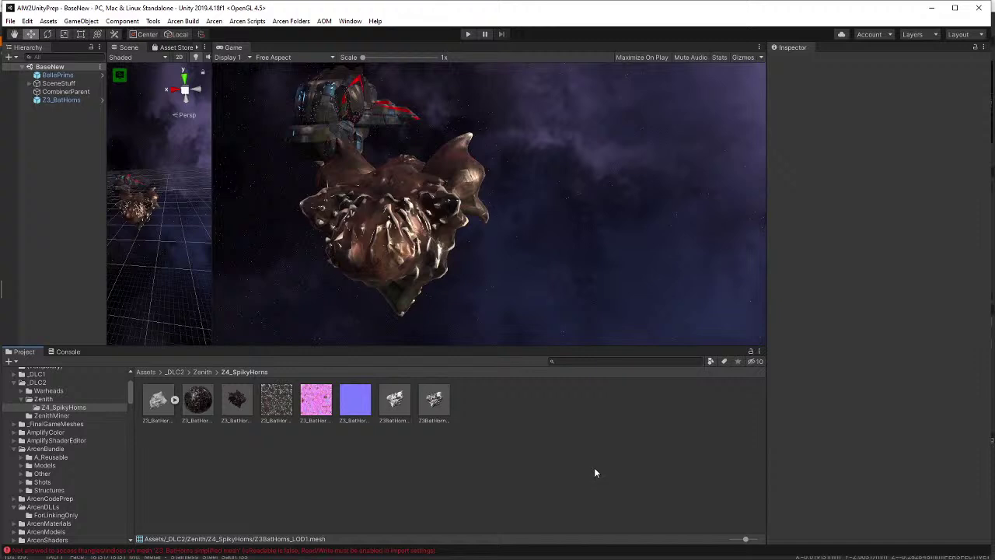
# - Rename the Z3BatHorns_LOD1 mesh as Z3BatHorns_LOD2
pyautogui.click(381, 402)
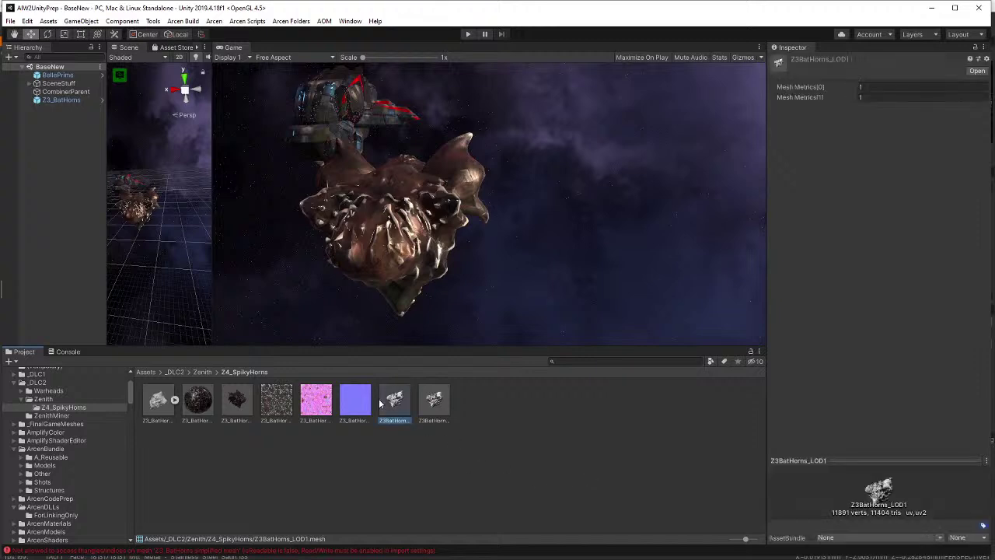
pyautogui.click(393, 421)
pyautogui.press('BackSpace')
pyautogui.write('2')
pyautogui.press('Return')
# - Check the mesh on the scene's Z3_BatHorns, and replace that object with a fresh instance of the Z3_BatHorns prefab
pyautogui.click(62, 99)
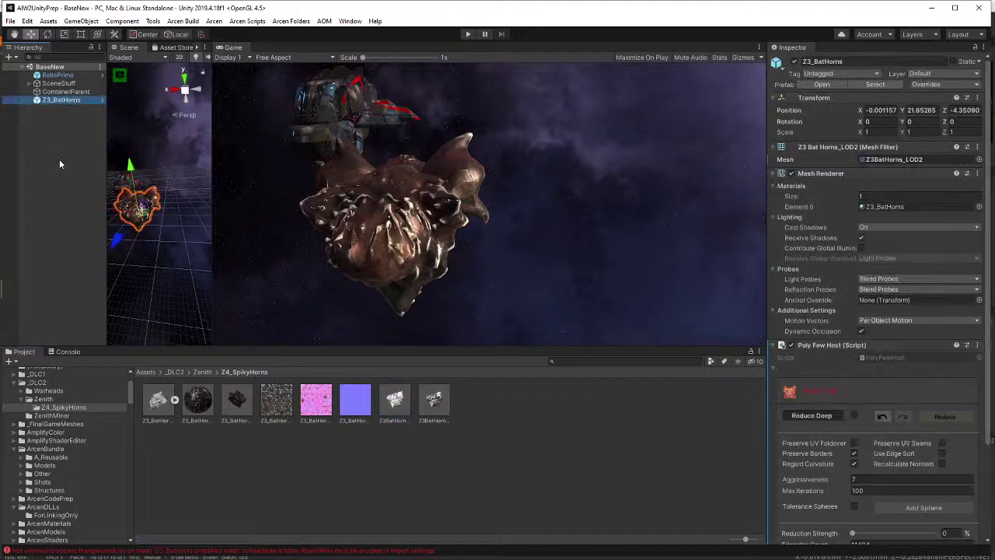
pyautogui.scroll(-3, 842, 274)
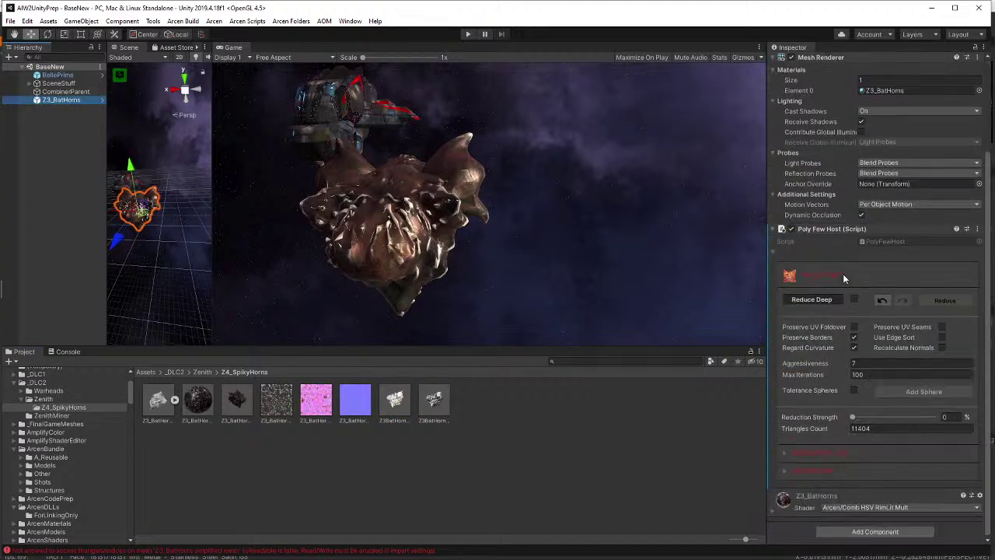
pyautogui.click(27, 131)
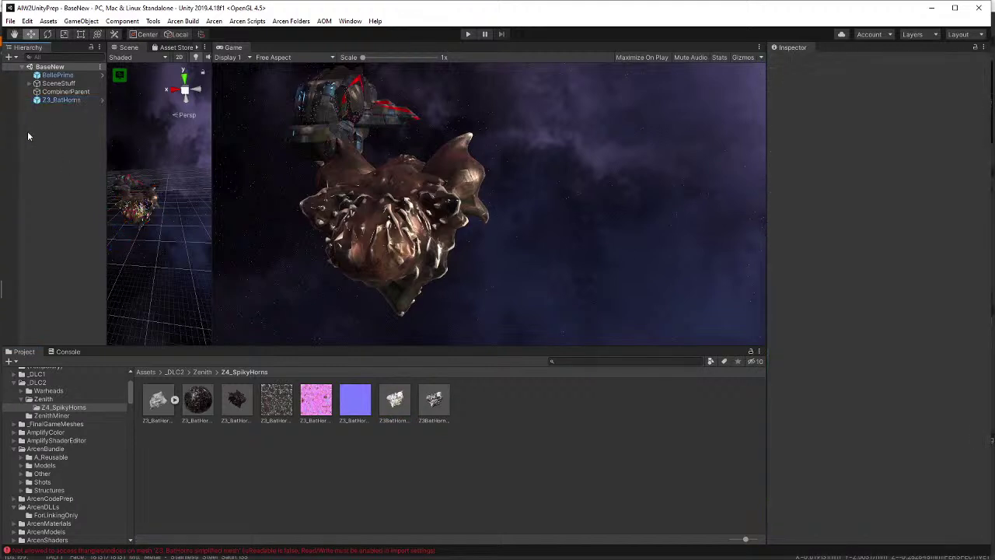
pyautogui.click(75, 102)
pyautogui.press('Delete')
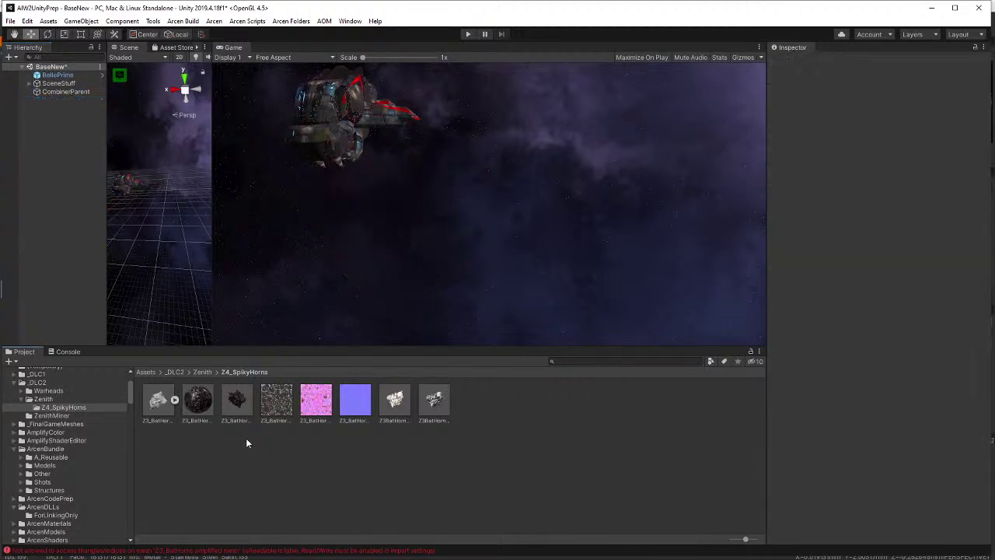
pyautogui.click(224, 405)
pyautogui.moveTo(224, 405); pyautogui.dragTo(155, 190)
# - Reduce Z3_BatHorns to 24056 triangles with Poly Few and save the mesh in Assets/_DLC2/Zenith/Z4_SpikyHorns, cancelling the scene save
pyautogui.scroll(-5, 854, 430)
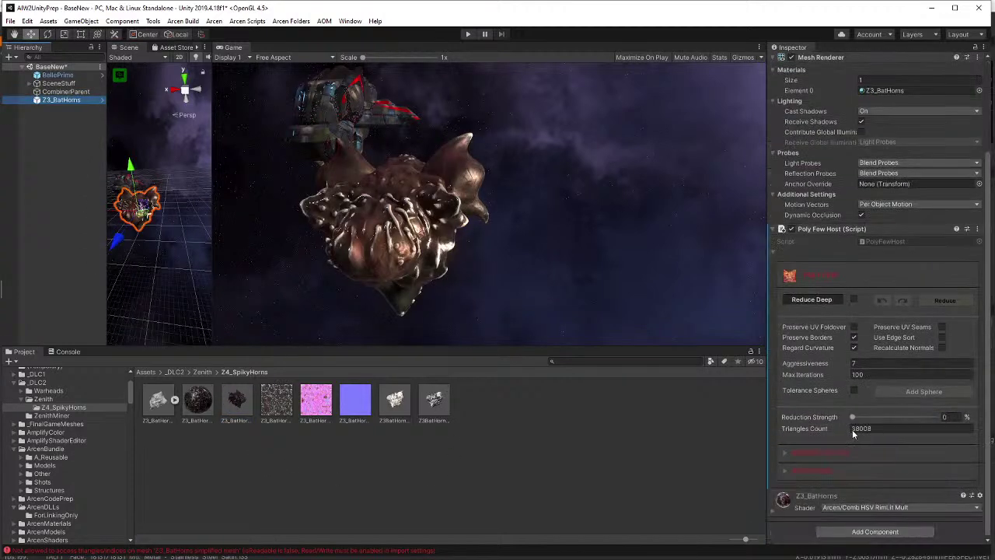
pyautogui.moveTo(852, 419); pyautogui.dragTo(878, 416)
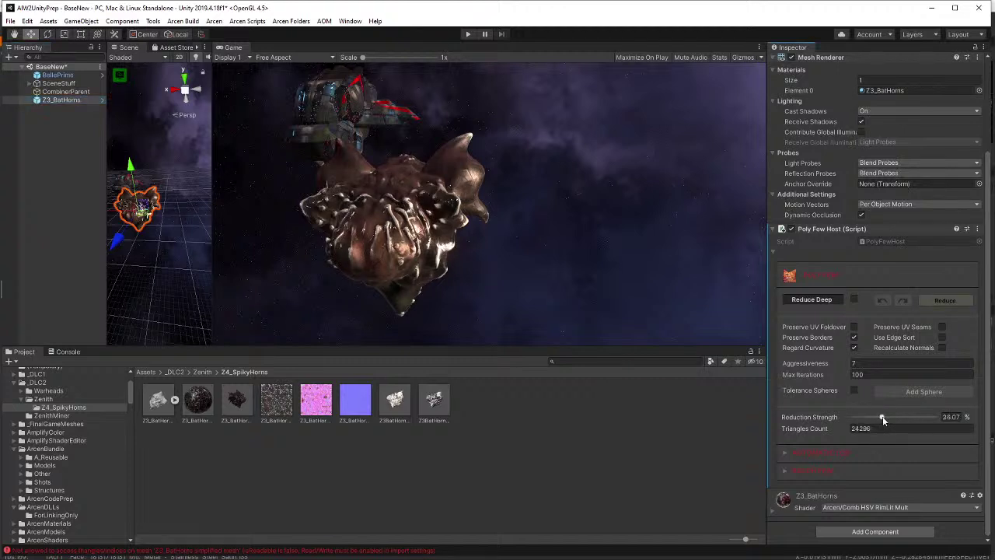
pyautogui.click(945, 301)
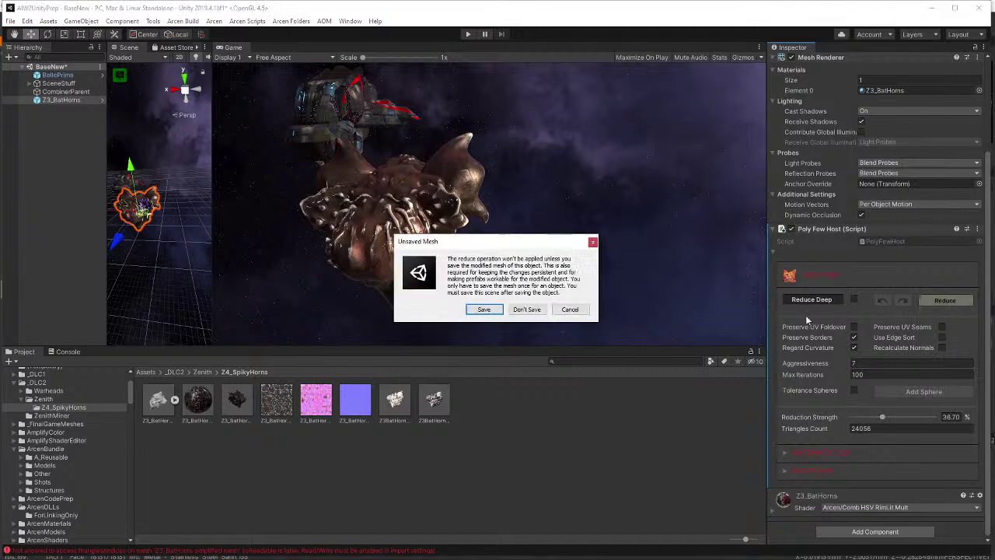
pyautogui.click(478, 309)
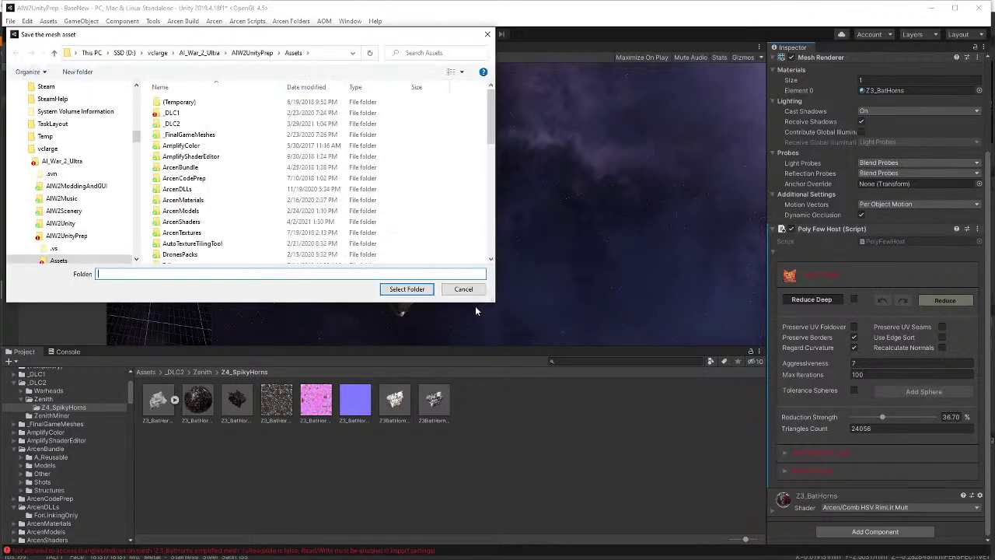
pyautogui.doubleClick(172, 123)
pyautogui.doubleClick(176, 114)
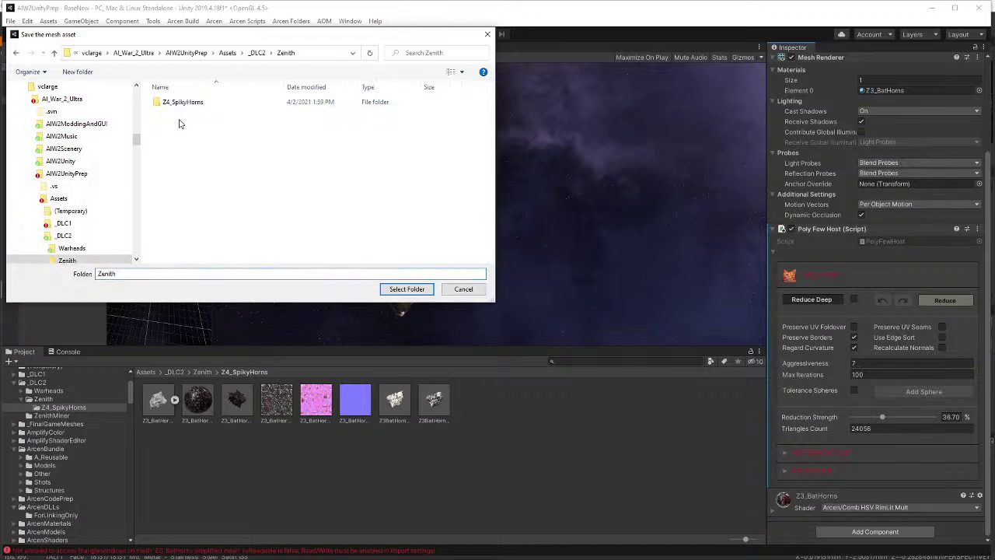
pyautogui.doubleClick(178, 104)
pyautogui.click(402, 290)
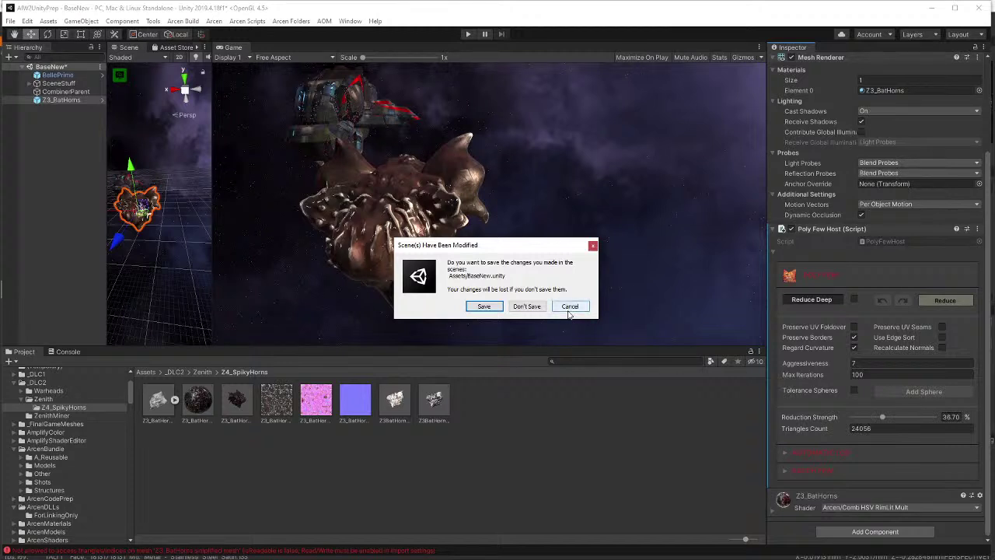
pyautogui.click(568, 308)
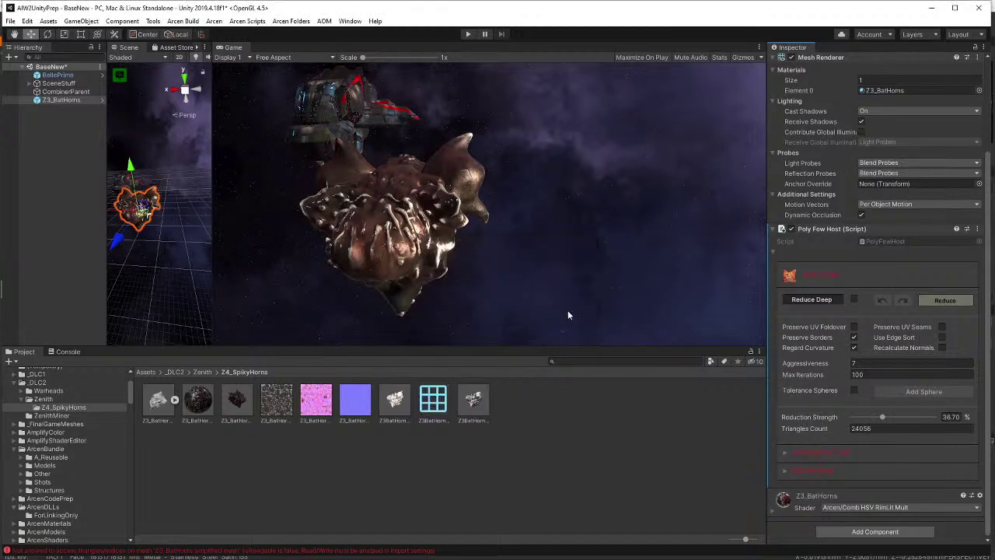
# - Compare the three Z3BatHorns meshes, and rename Z3BatHornsCorrectDir-POLY_REDUCED as Z3BatHorns_LOD1
pyautogui.click(433, 418)
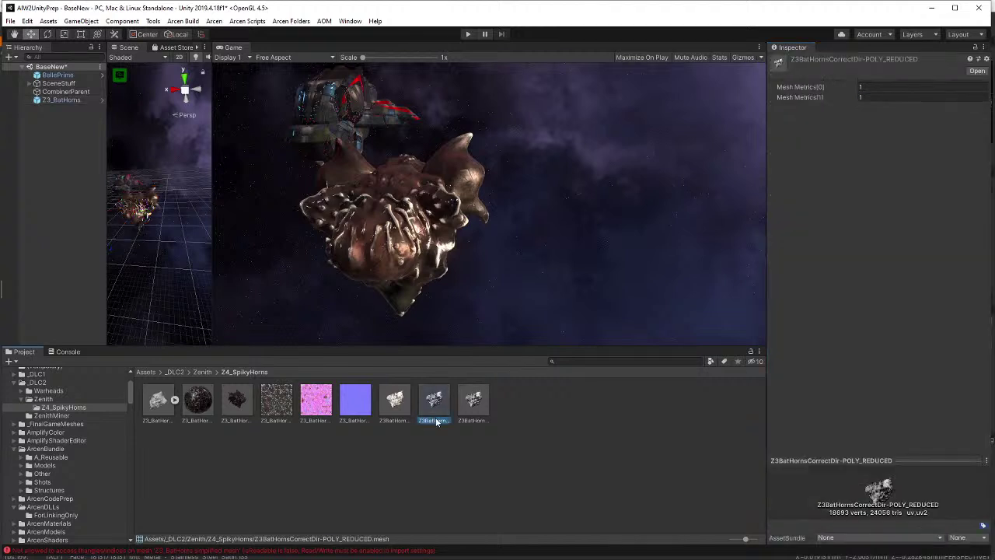
pyautogui.click(483, 420)
pyautogui.click(478, 421)
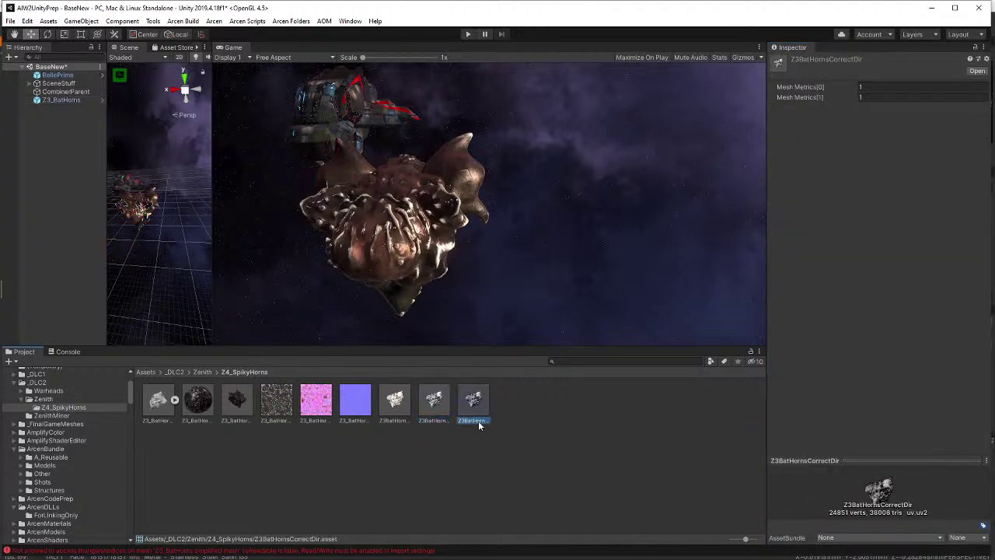
pyautogui.click(395, 423)
pyautogui.click(395, 420)
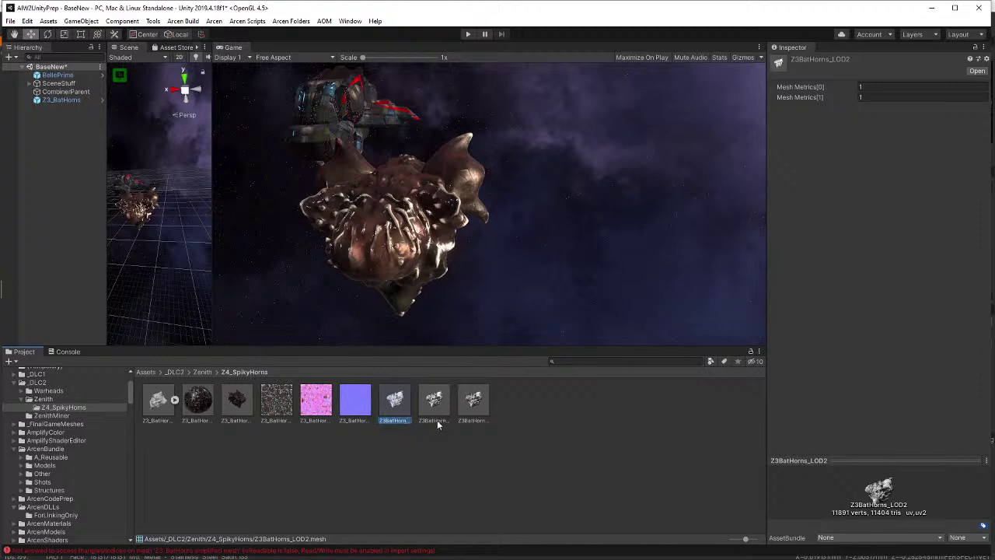
pyautogui.click(437, 419)
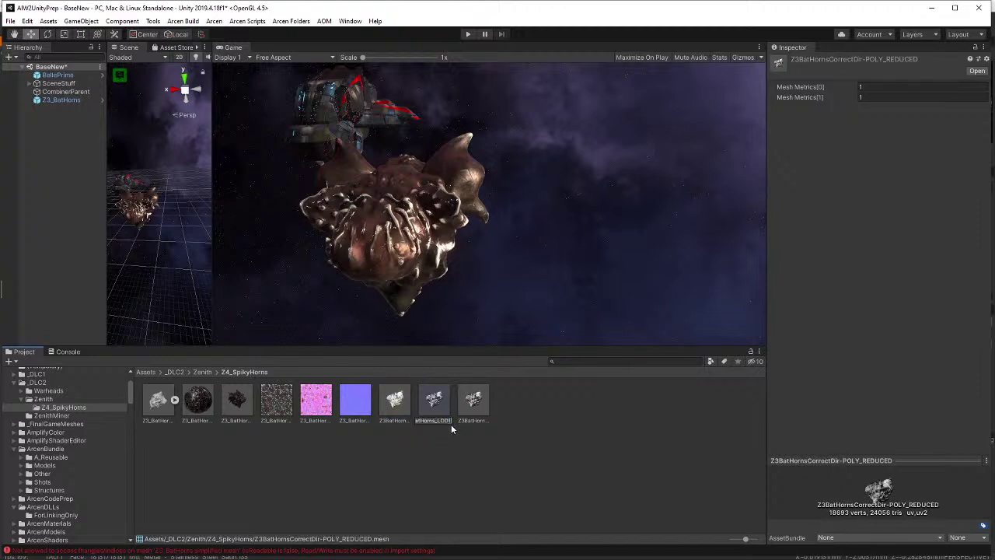
pyautogui.press('Return')
# - Delete Z3_BatHorns from the scene and add a new instance of its prefab to the hierarchy
pyautogui.click(62, 100)
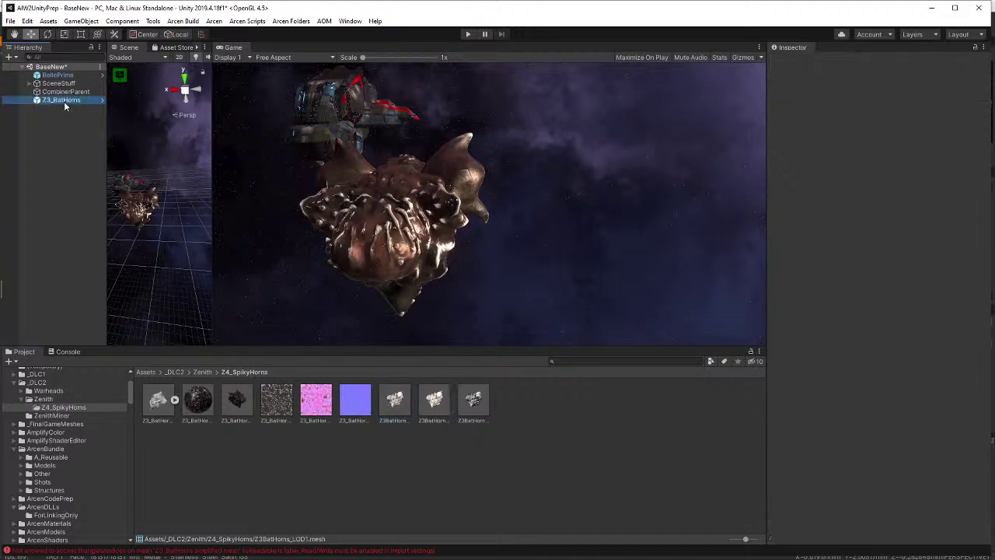
pyautogui.press('Delete')
pyautogui.moveTo(238, 400); pyautogui.dragTo(95, 158)
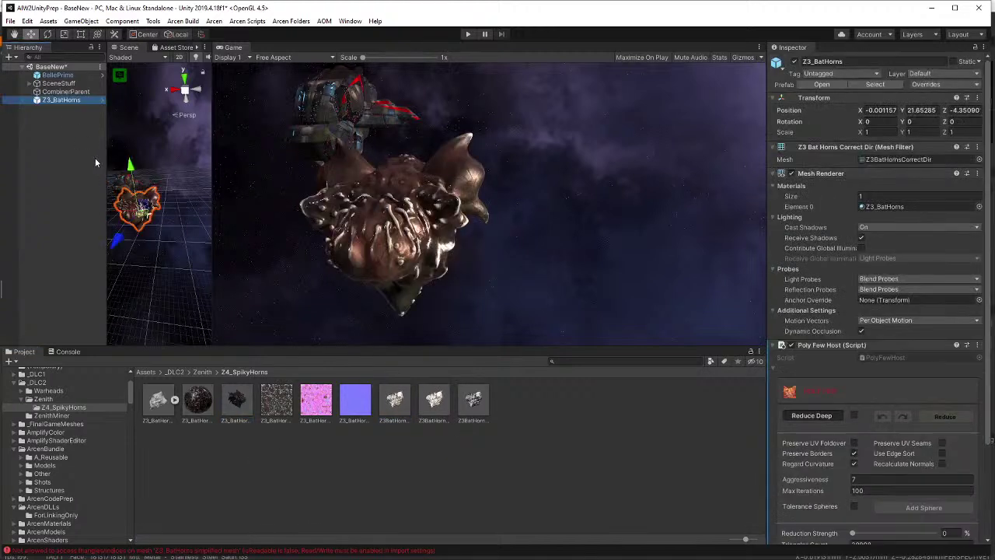
# - Examine the reduction strength and transition height of each LOD level in Poly Few's LOD generation settings
pyautogui.scroll(-5, 849, 455)
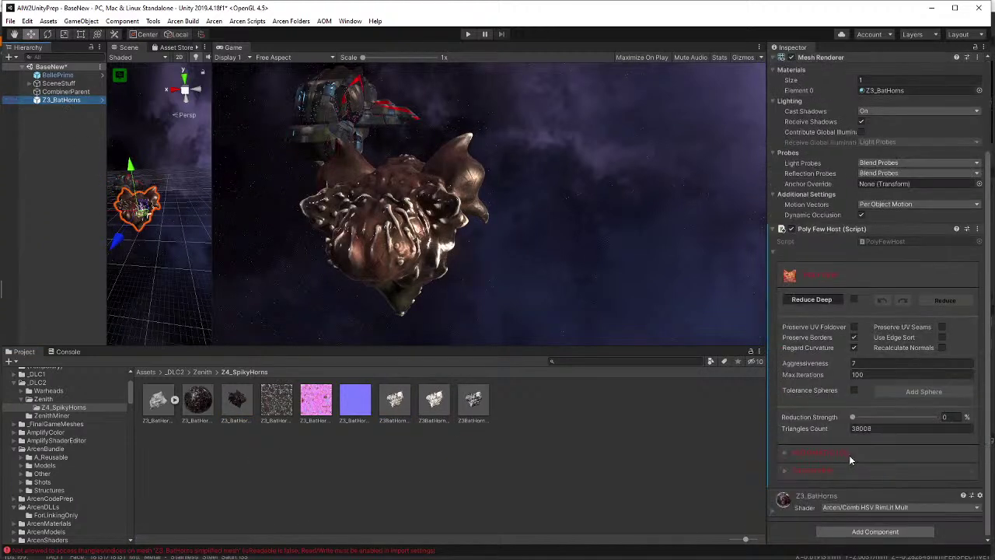
pyautogui.click(787, 454)
pyautogui.scroll(-5, 797, 453)
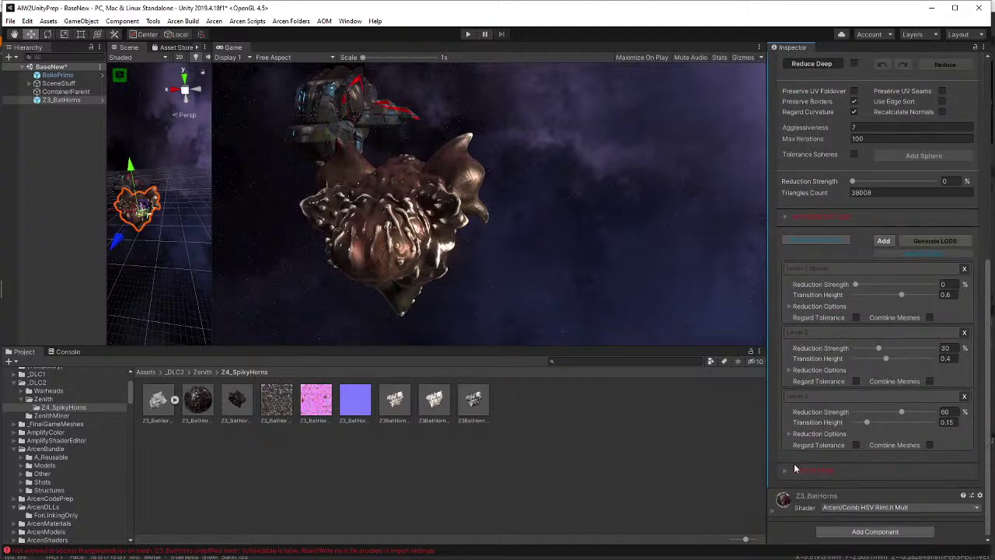
pyautogui.scroll(6, 794, 468)
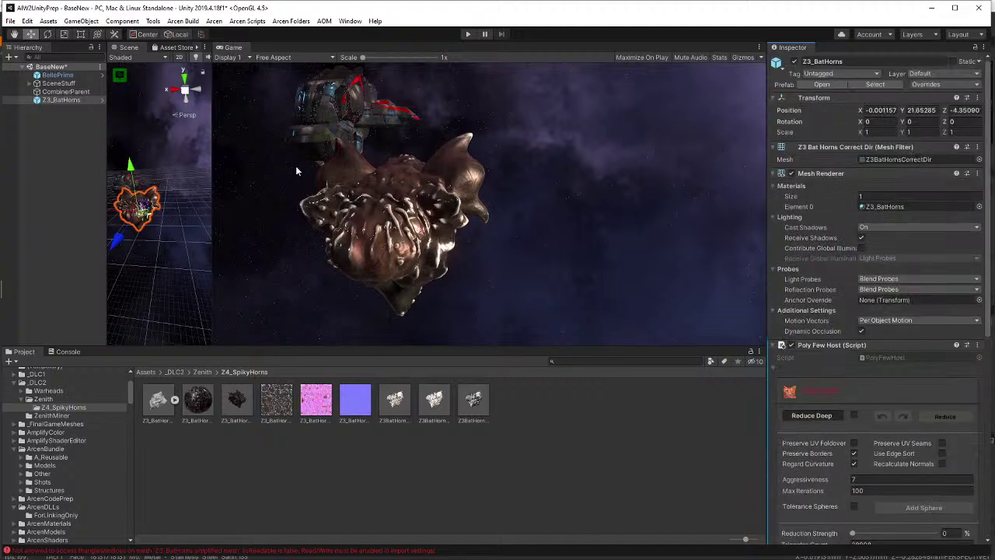
pyautogui.scroll(-5, 778, 463)
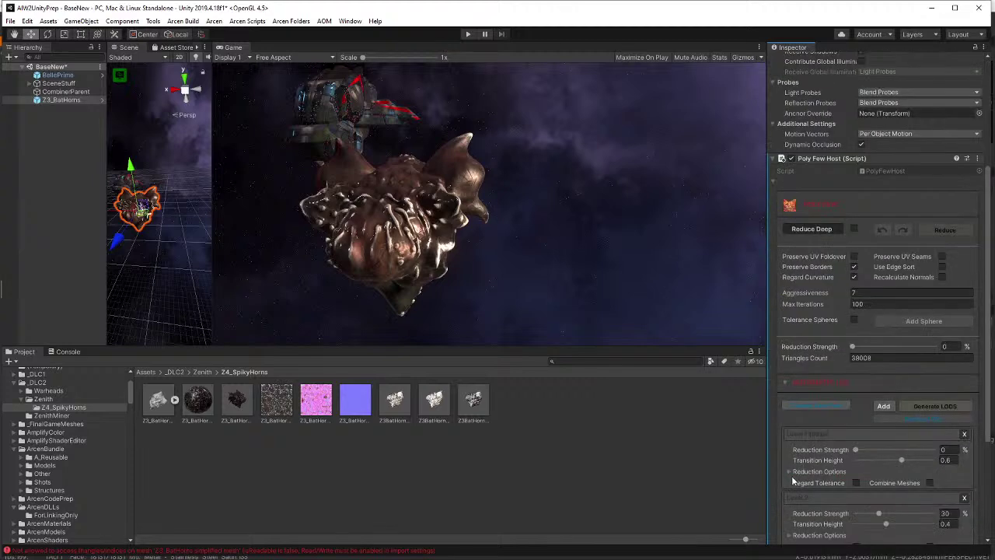
pyautogui.click(784, 383)
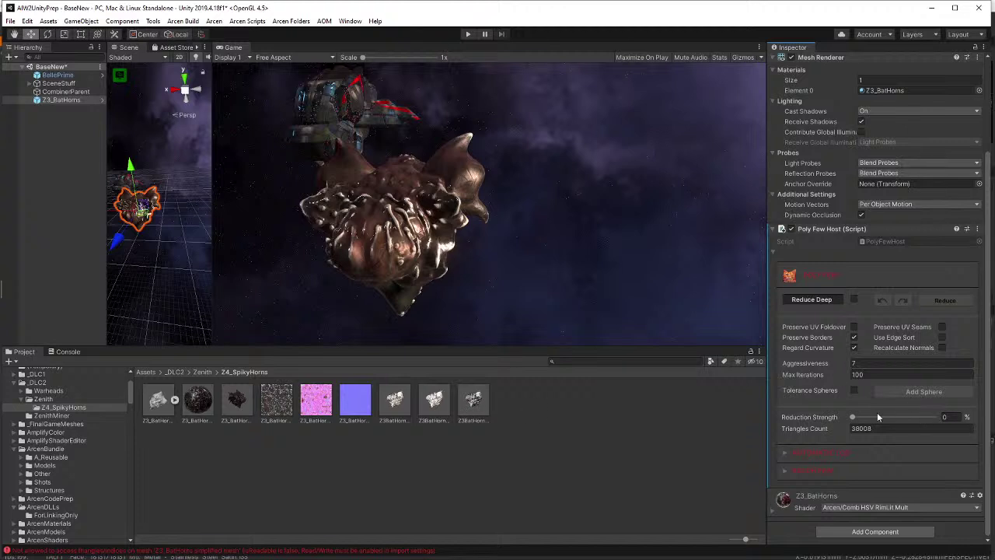
# - Reduce Z3_BatHorns to 3736 triangles with Poly Few and save the mesh in Assets/_DLC2/Zenith/Z4_SpikyHorns, cancelling the scene save
pyautogui.moveTo(850, 417); pyautogui.dragTo(919, 417)
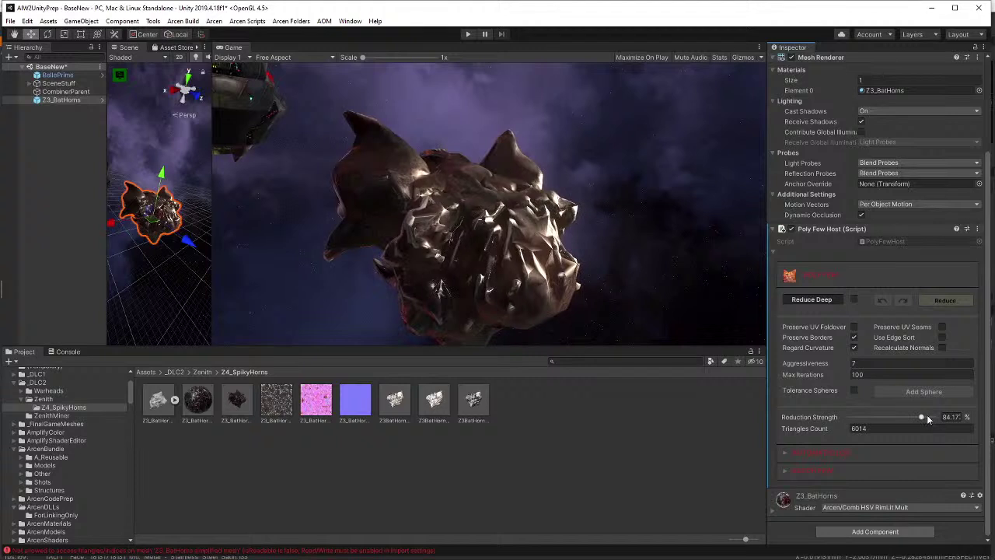
pyautogui.moveTo(925, 416); pyautogui.dragTo(931, 416)
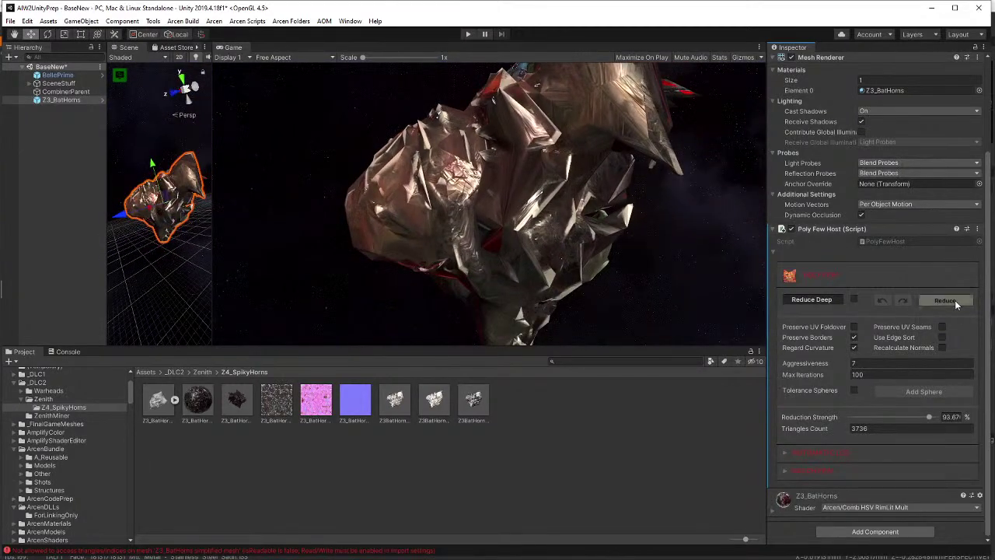
pyautogui.click(926, 301)
pyautogui.click(480, 309)
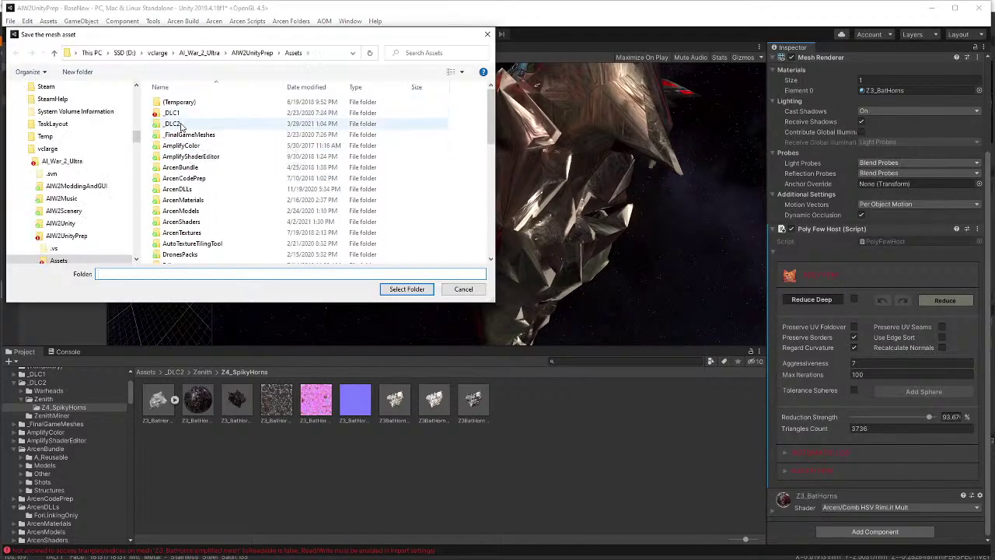
pyautogui.doubleClick(179, 124)
pyautogui.doubleClick(183, 114)
pyautogui.doubleClick(184, 102)
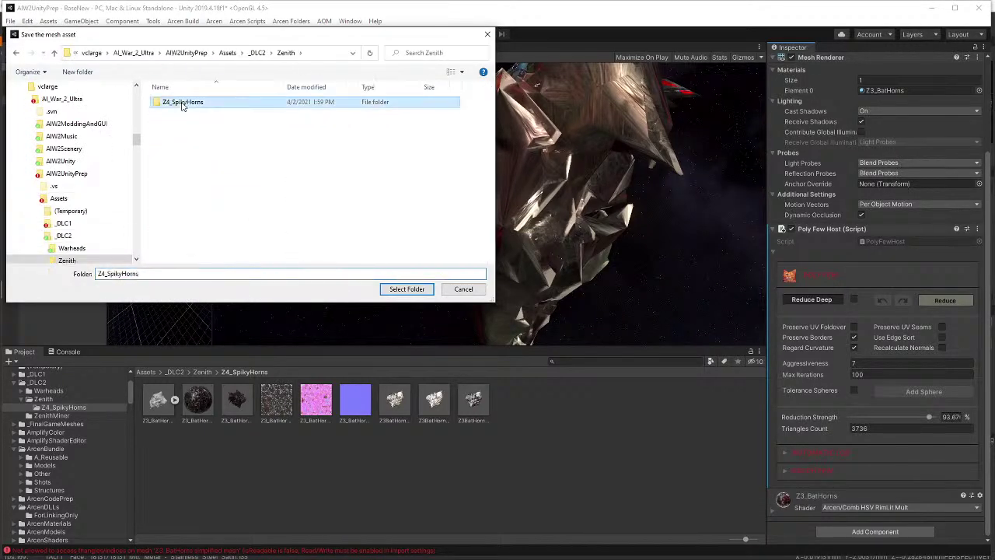
pyautogui.click(382, 290)
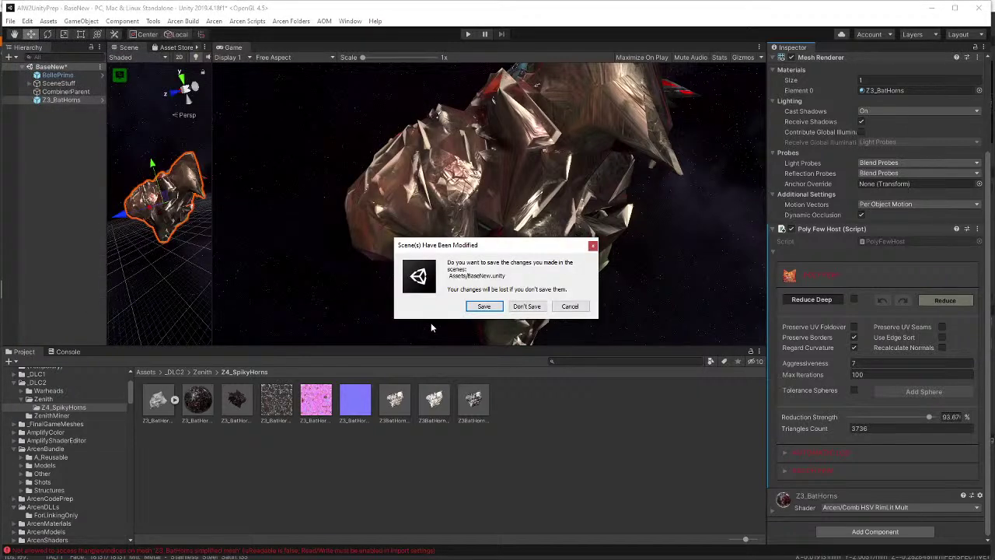
pyautogui.click(580, 309)
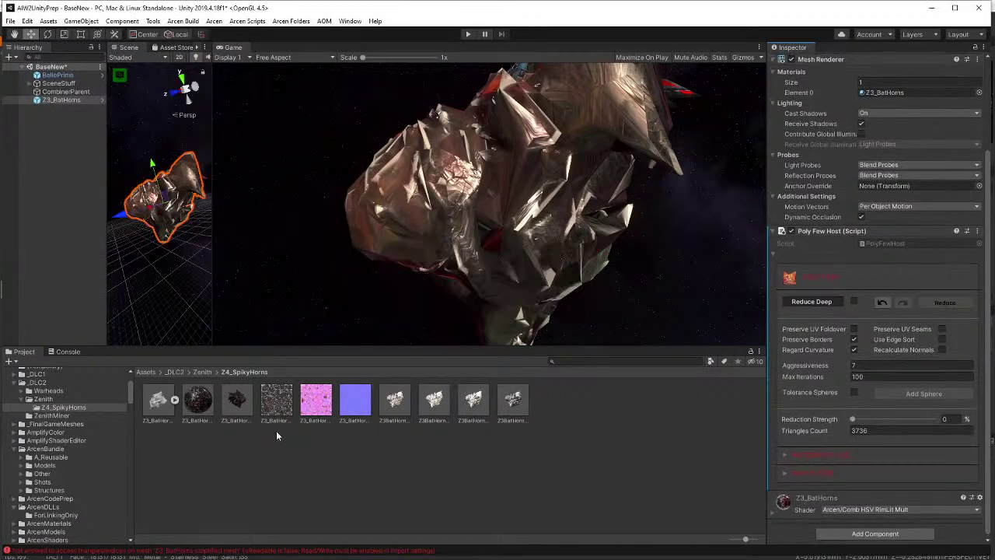
# - Check the existing LOD2 mesh's name and rename Z3BatHornsCorrectDir-POLY_REDUCED as Z3BatHorns_LOD3
pyautogui.click(477, 423)
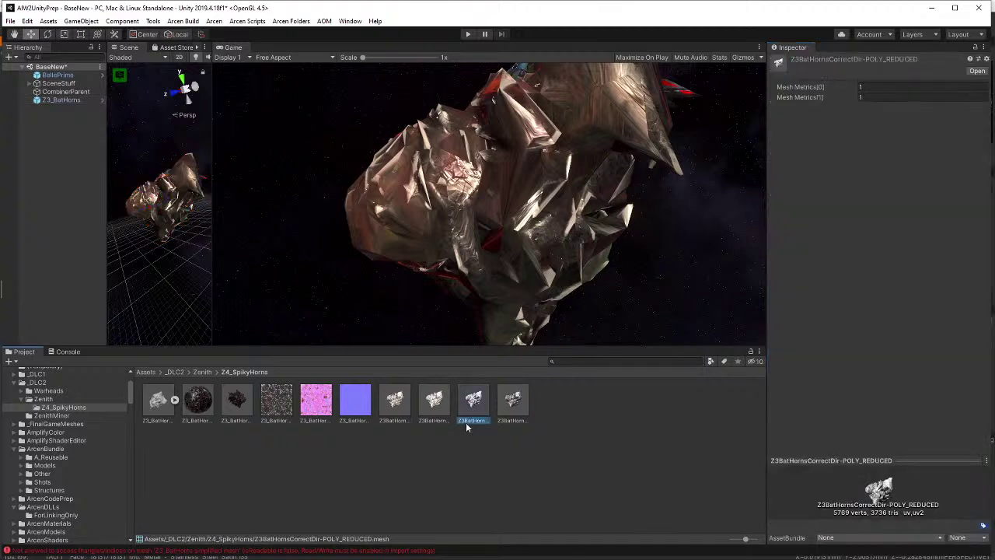
pyautogui.click(441, 420)
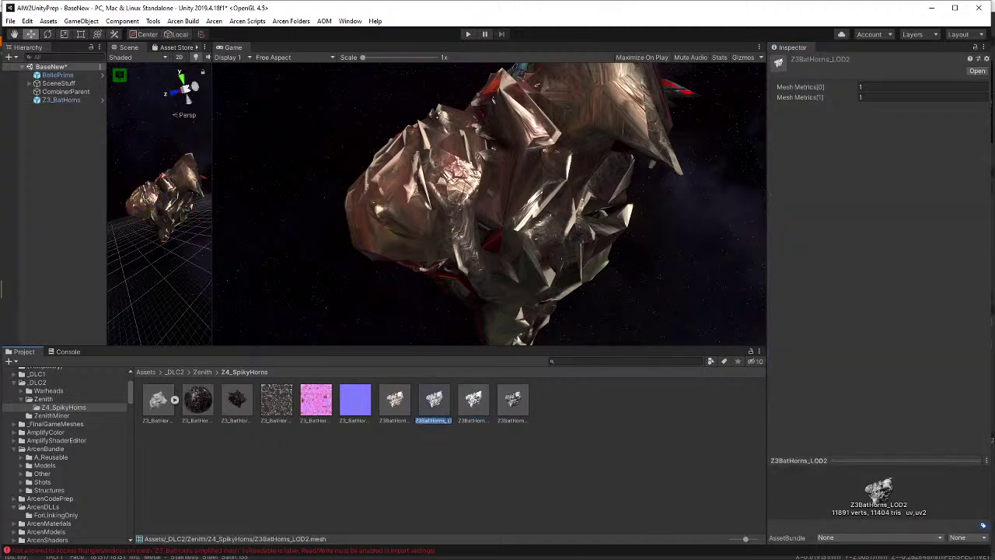
pyautogui.click(474, 419)
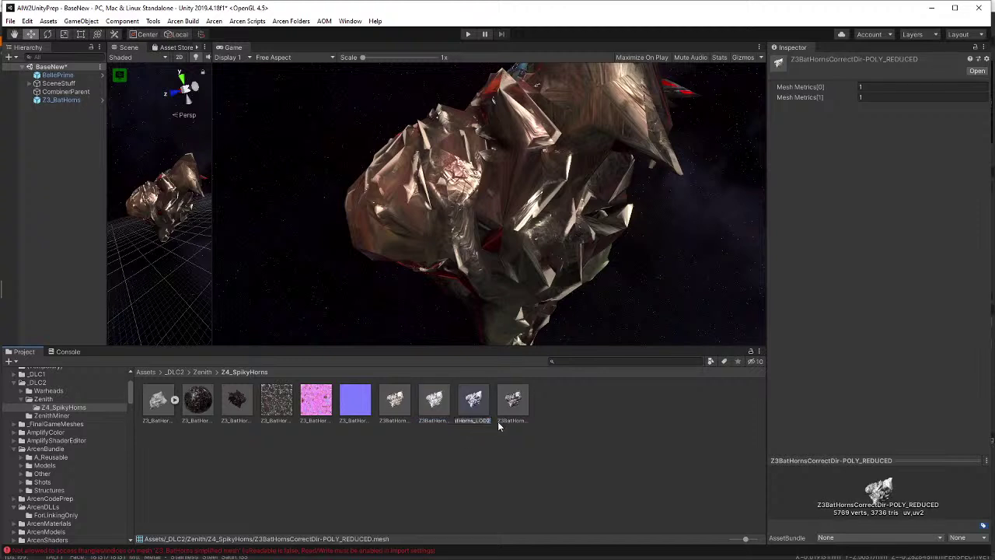
pyautogui.press('Return')
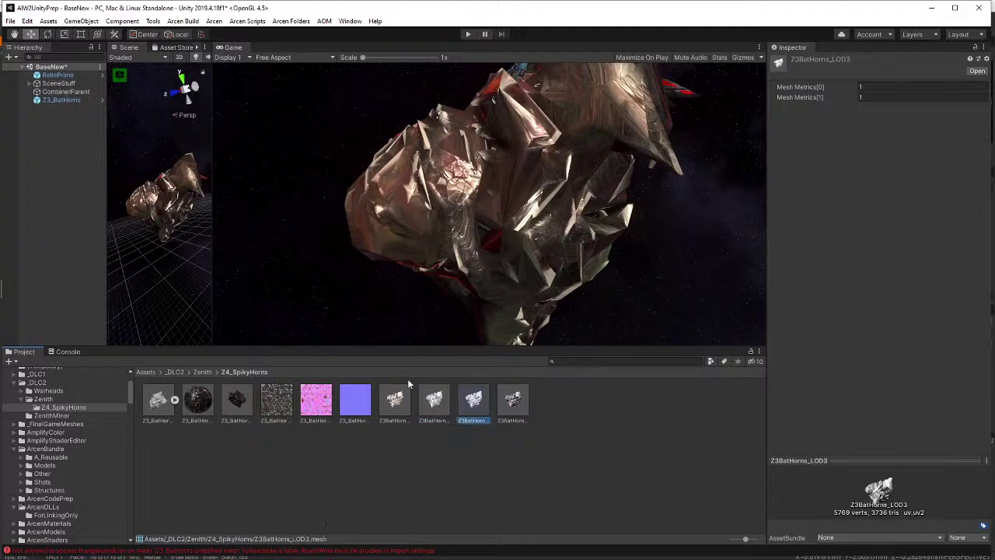
# - Replace the reduced Z3_BatHorns in the scene with a fresh instance of its prefab
pyautogui.click(61, 100)
pyautogui.press('Delete')
pyautogui.click(512, 399)
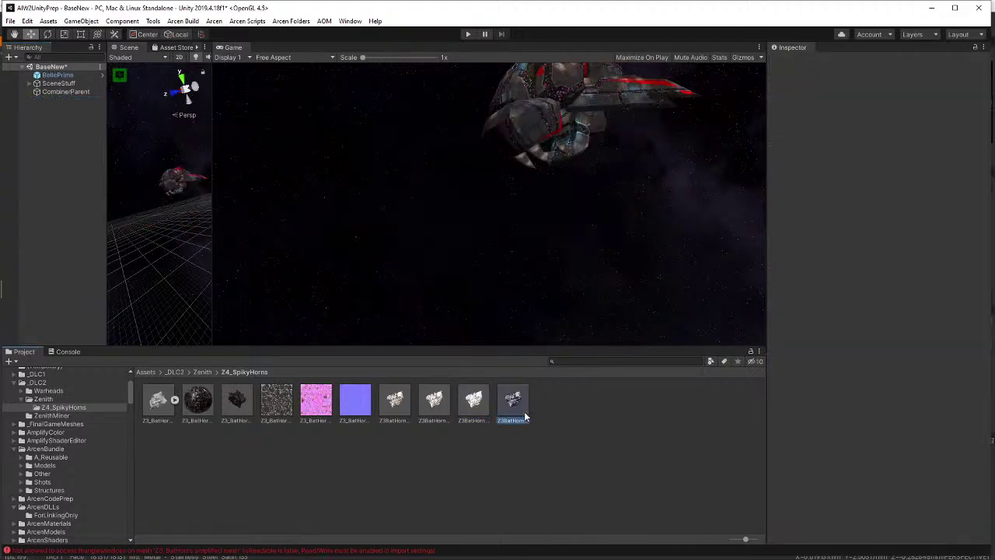
pyautogui.moveTo(237, 400); pyautogui.dragTo(76, 140)
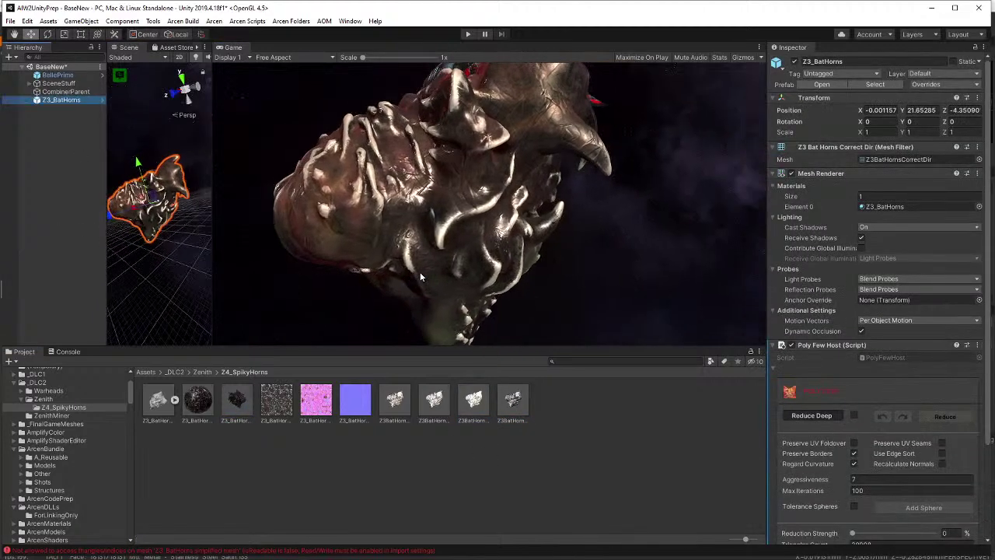
# - Collapse the Poly Few settings and add the Arcen Visual Solomesh Ship component to Z3_BatHorns
pyautogui.click(772, 369)
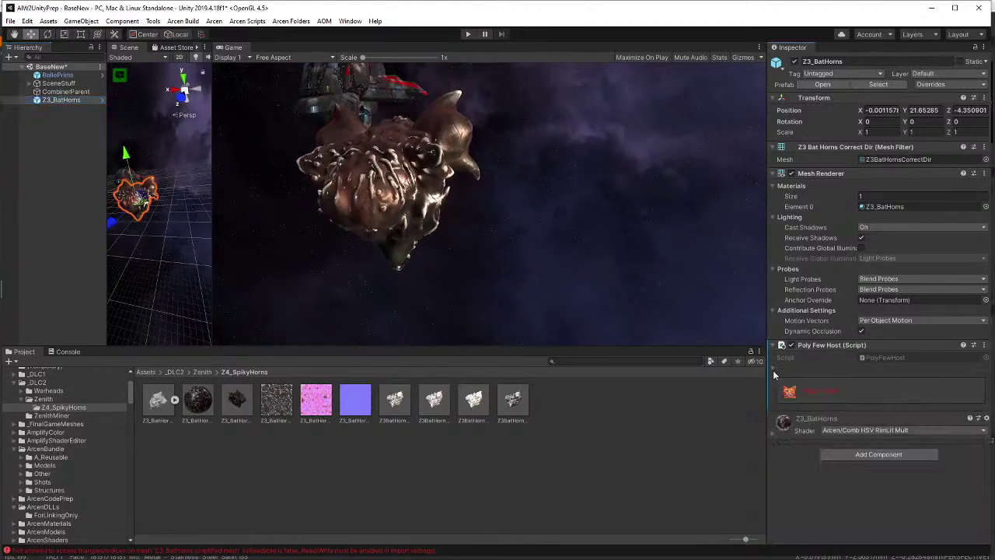
pyautogui.click(886, 459)
pyautogui.write('visu')
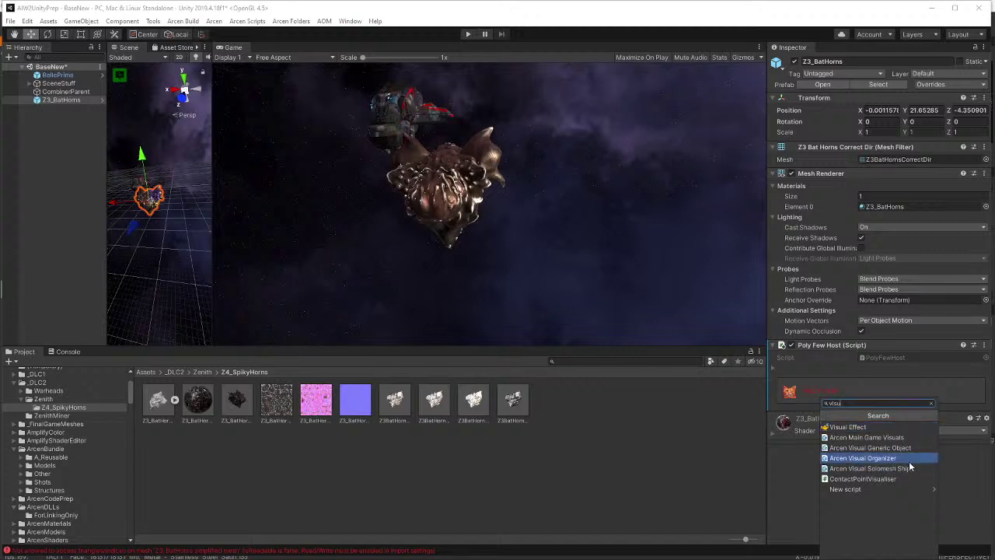
pyautogui.click(911, 469)
# - Add Z3BatHornsCorrectDir as the first mesh per LOD and create one LOD distance of 50000
pyautogui.scroll(-5, 886, 389)
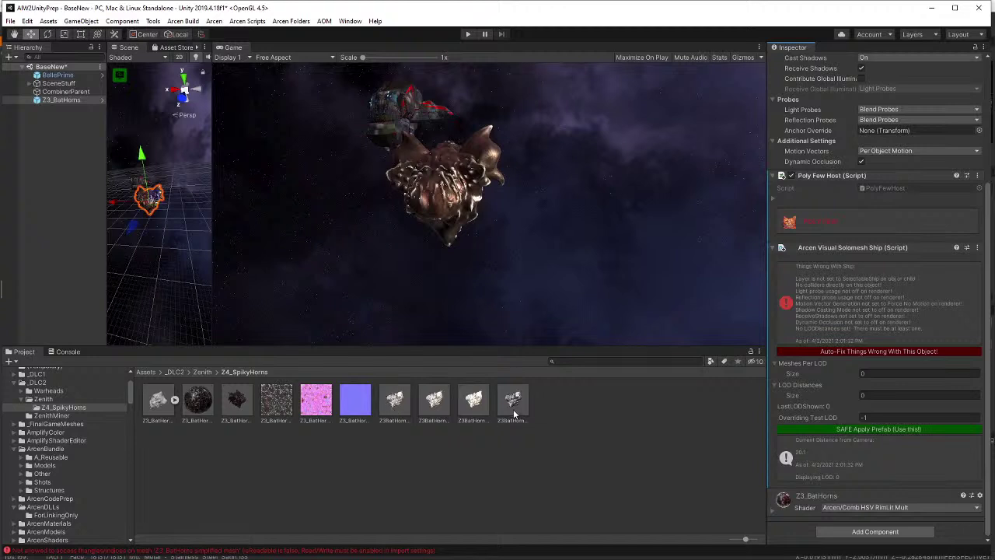
pyautogui.moveTo(513, 405); pyautogui.dragTo(798, 363)
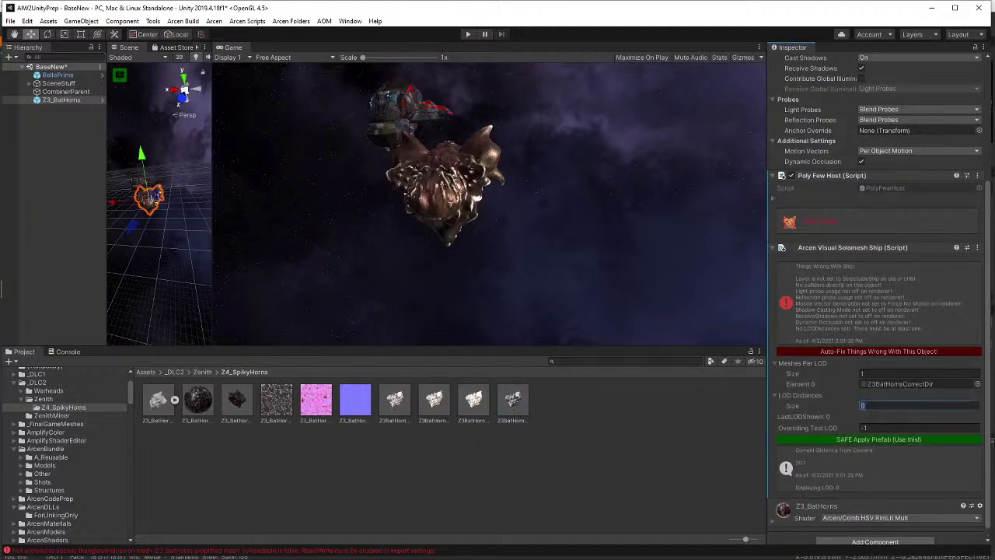
pyautogui.write('1')
pyautogui.press('Return')
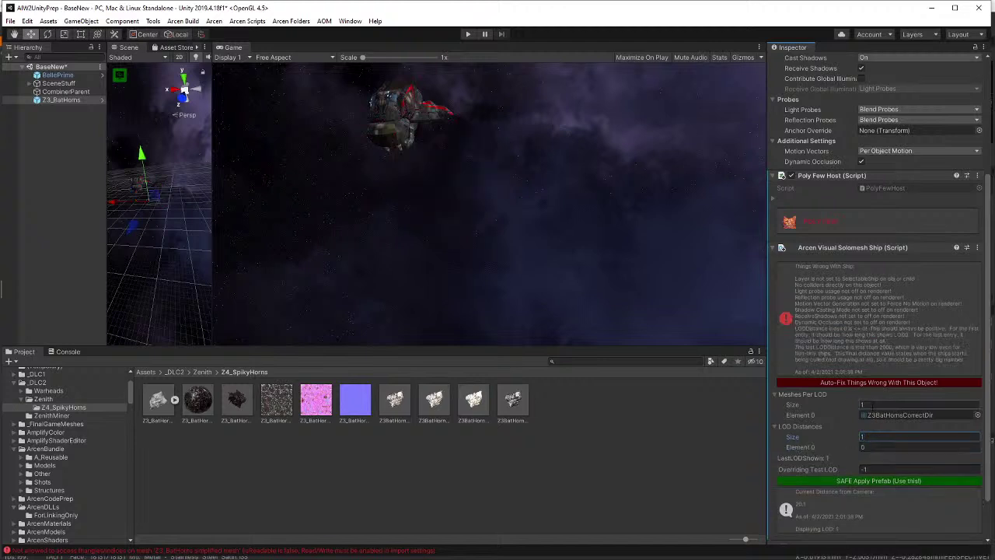
pyautogui.press('Tab')
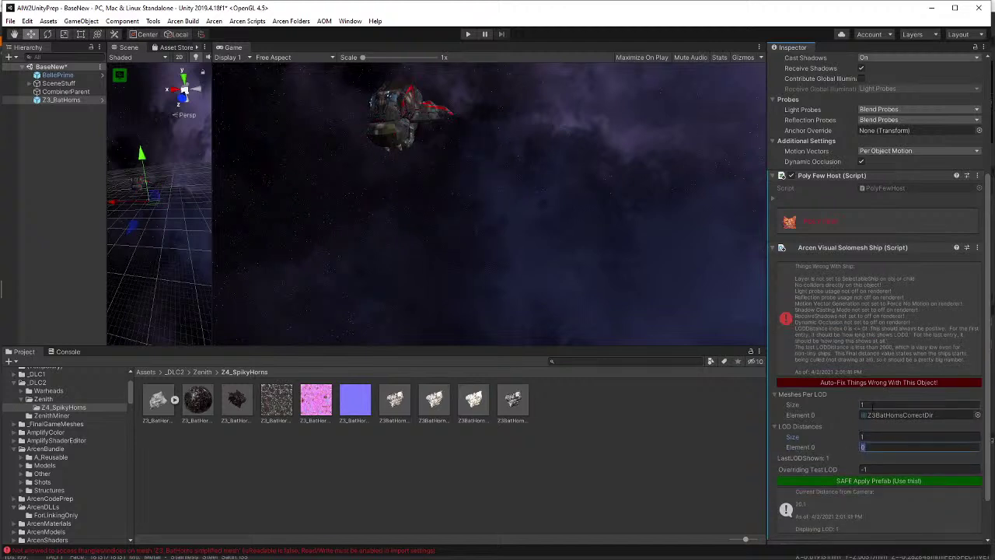
pyautogui.write('50000')
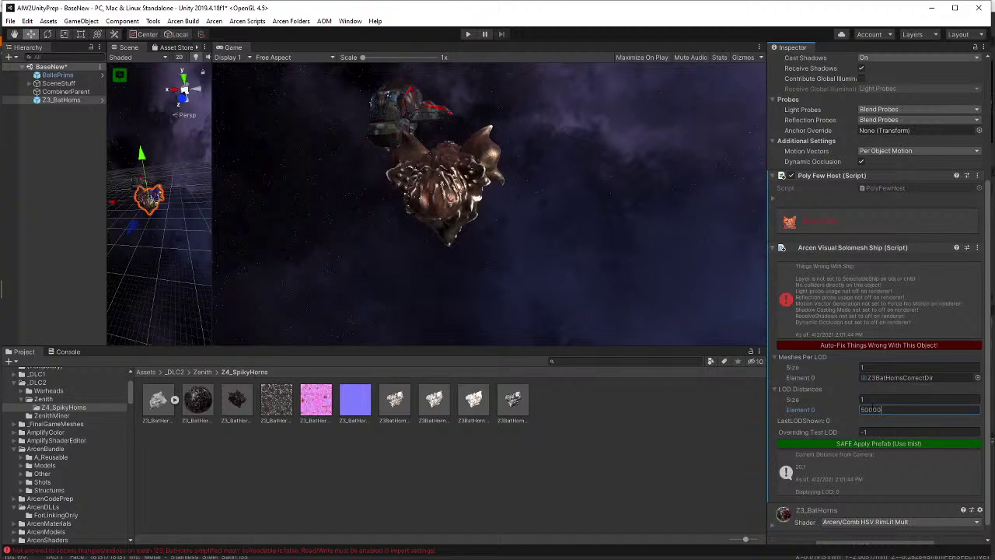
# - Auto-fix the ship's reported problems, safely apply the changes to the prefab, and reselect Z3_BatHorns in the scene
pyautogui.click(852, 345)
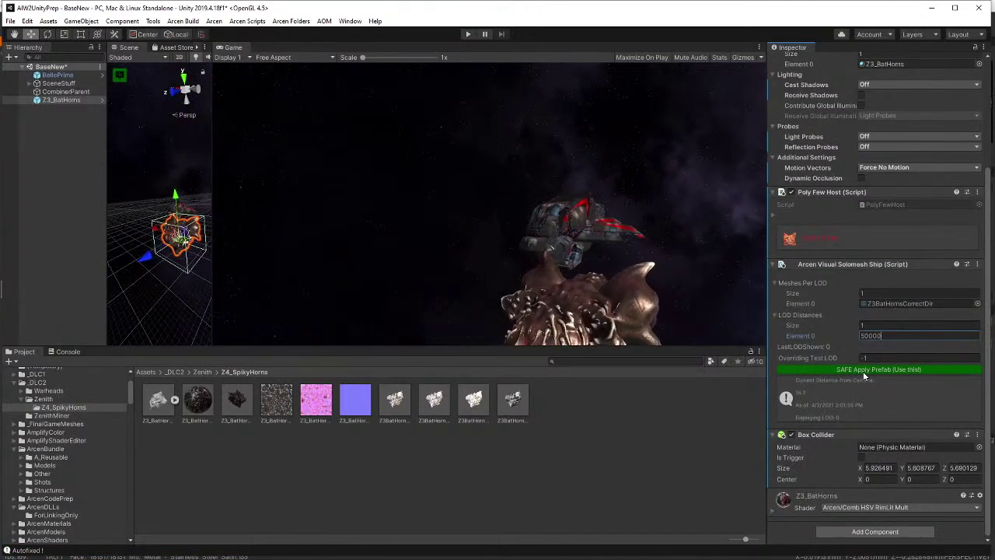
pyautogui.click(863, 370)
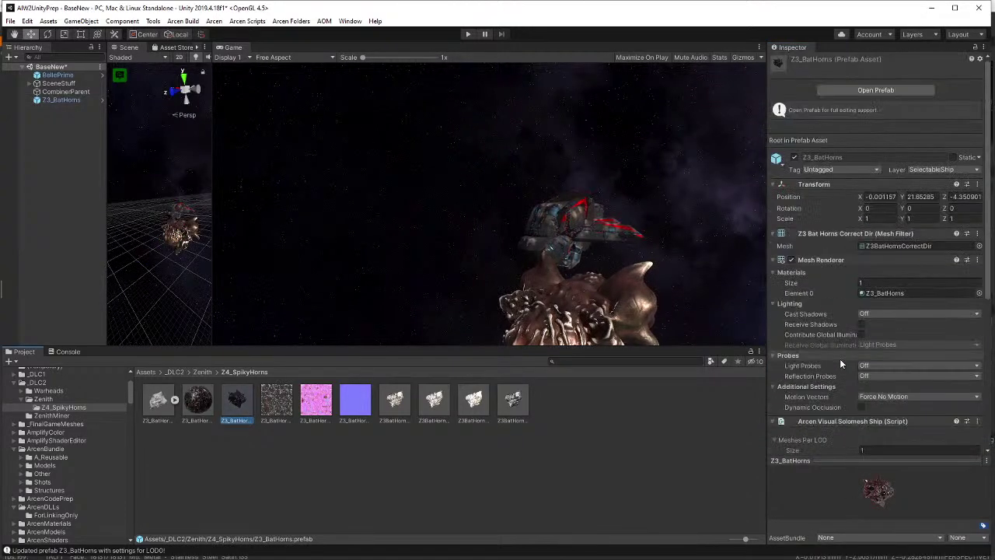
pyautogui.click(57, 100)
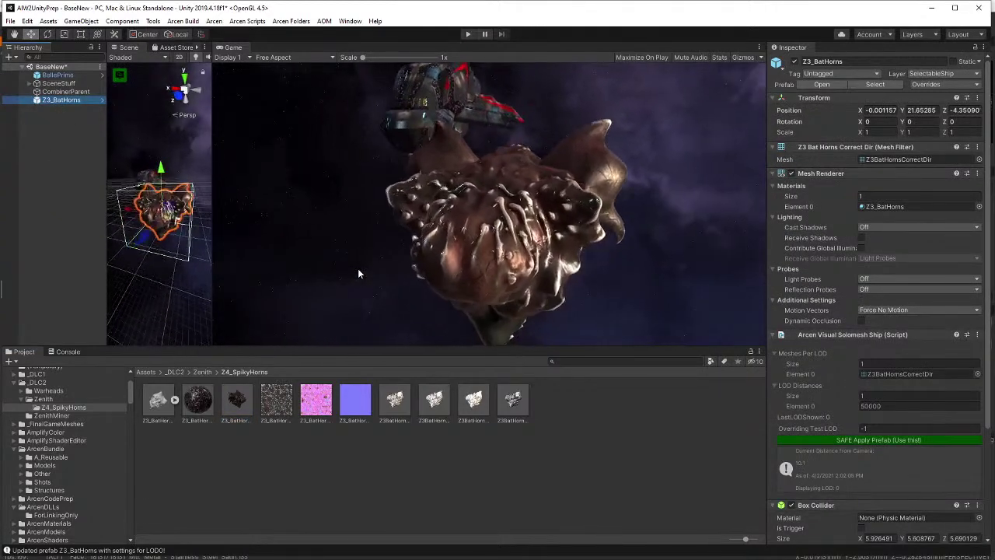
# - Try rotating Z3_BatHorns slightly about its Y axis and undo the rotation
pyautogui.click(921, 122)
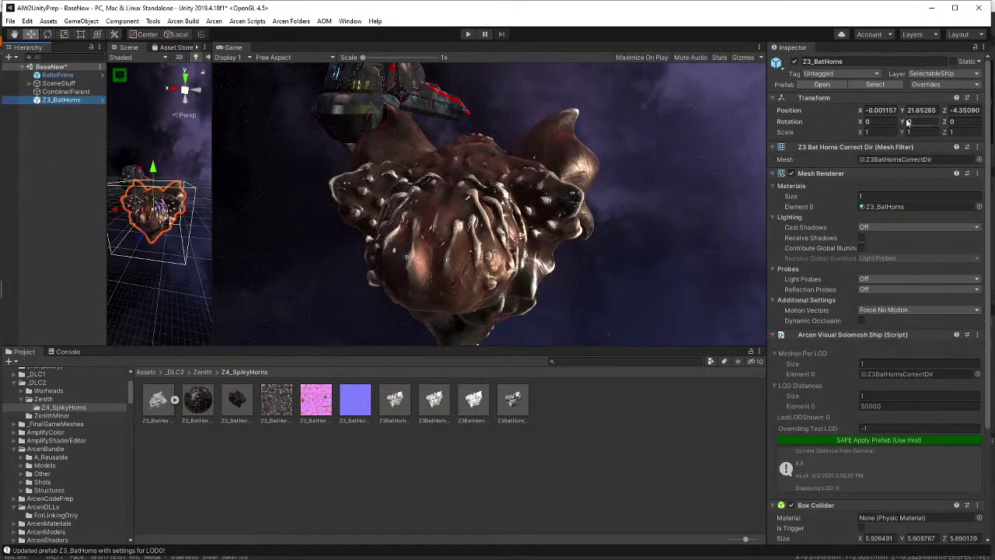
pyautogui.write('4.79')
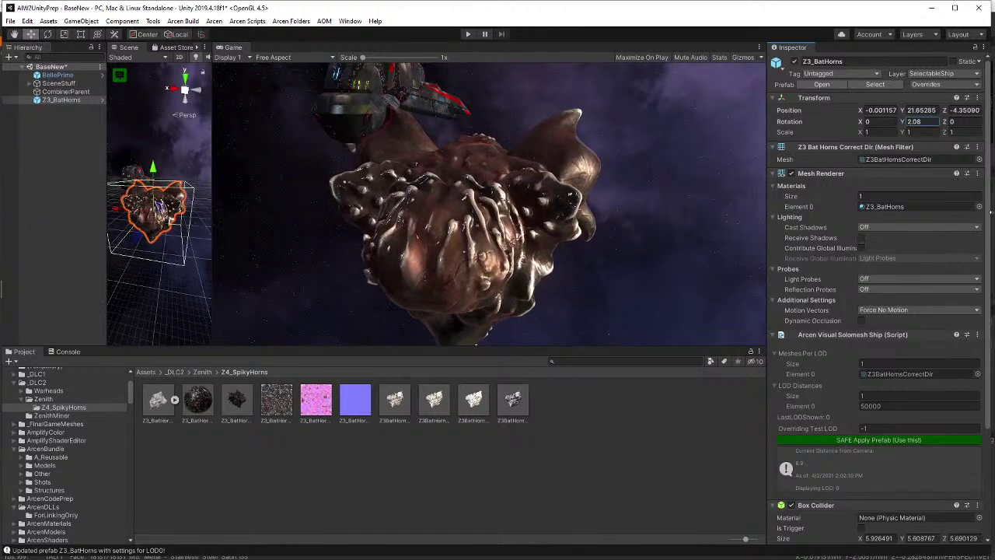
pyautogui.hotkey('ctrl', 'z')
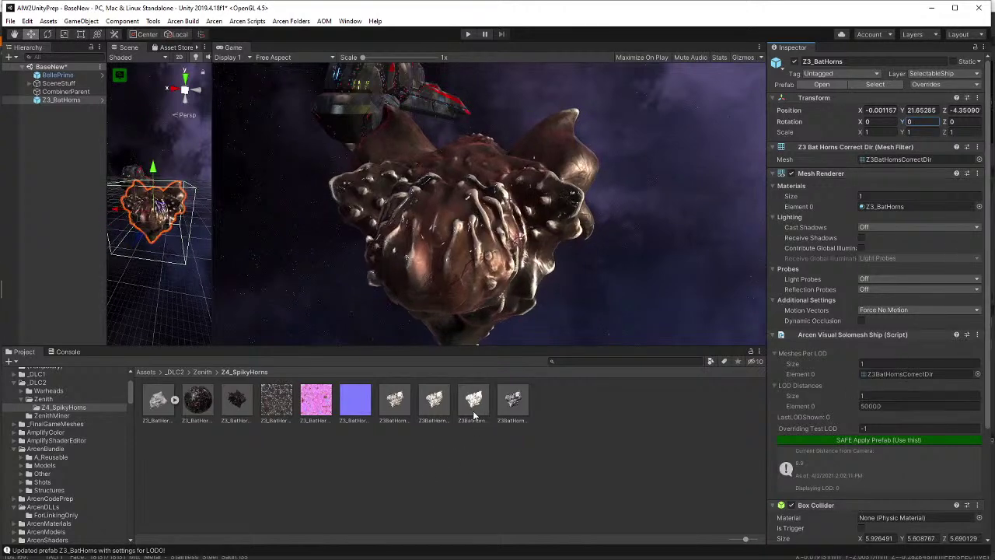
# - Add Z3BatHorns_LOD1, Z3BatHorns_LOD2 and Z3BatHorns_LOD3 to the ship's Meshes Per LOD list
pyautogui.moveTo(397, 411); pyautogui.dragTo(840, 354)
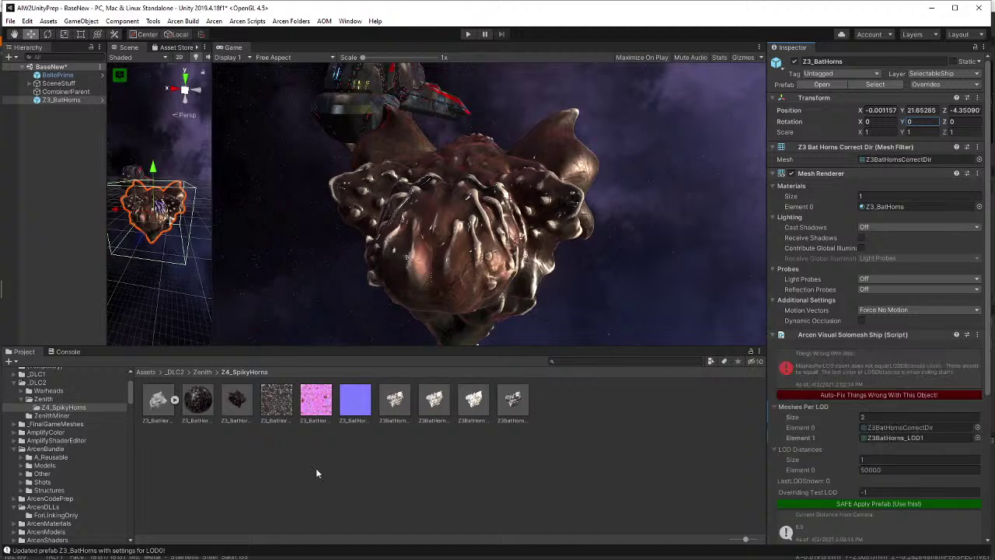
pyautogui.moveTo(434, 405); pyautogui.dragTo(817, 412)
pyautogui.moveTo(484, 404); pyautogui.dragTo(820, 412)
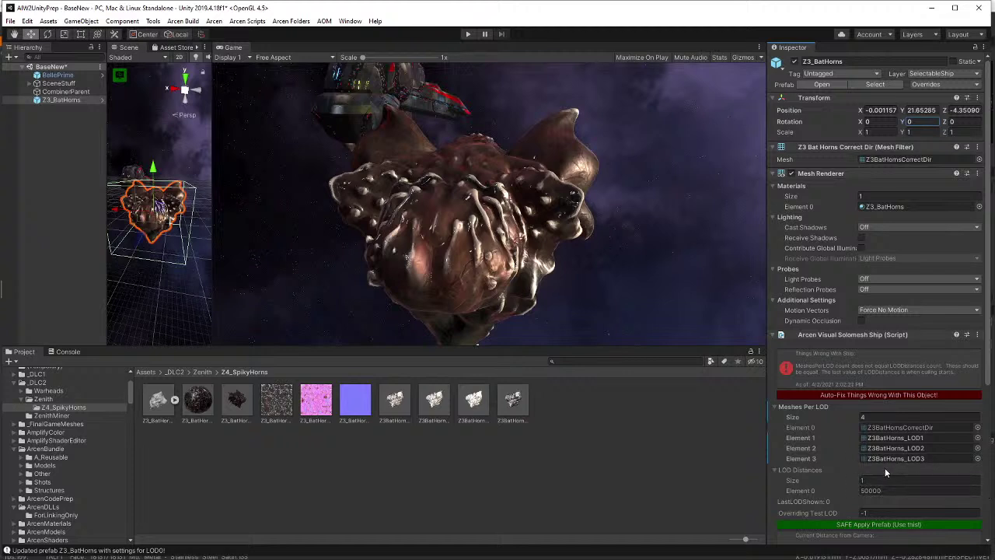
# - Preview the ship's LOD meshes by setting Overriding Test LOD to 0 and to 1
pyautogui.click(867, 513)
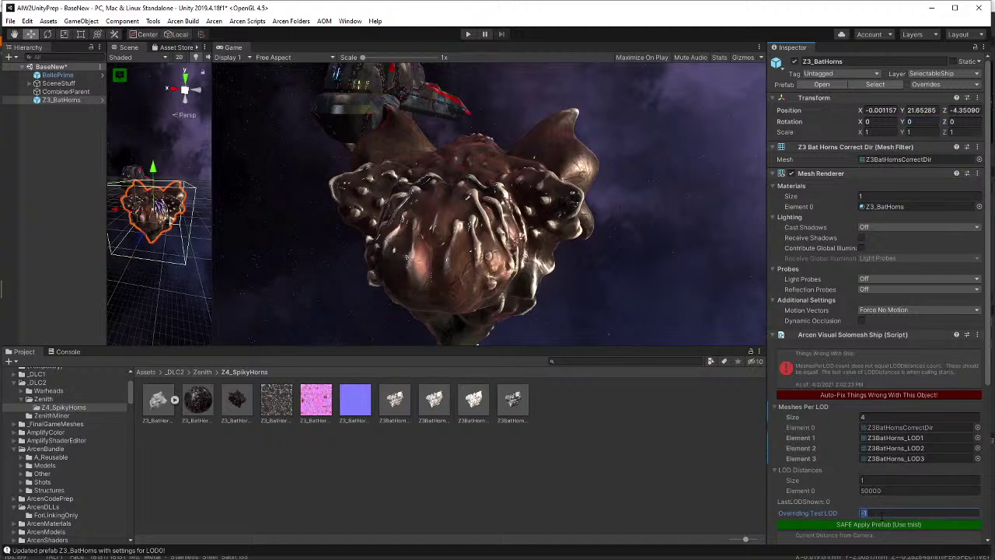
pyautogui.write('0')
pyautogui.press('Return')
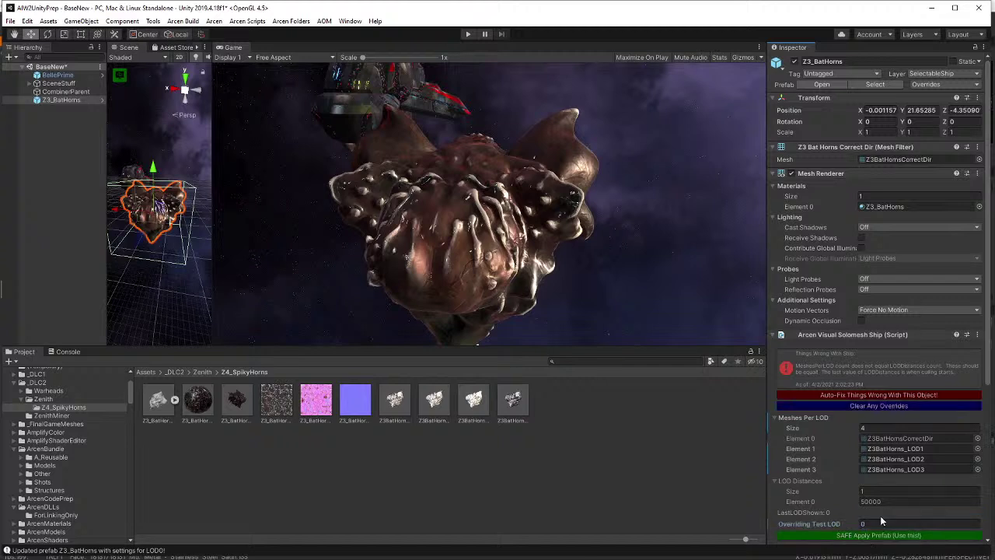
pyautogui.click(882, 521)
pyautogui.write('1')
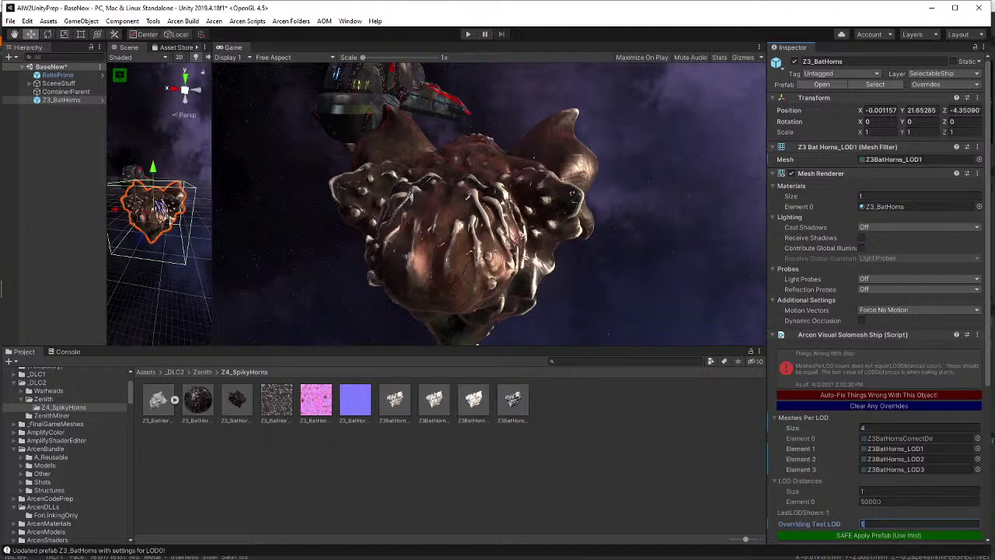
# - Set the size of the ship's LOD Distances list to 4
pyautogui.click(886, 491)
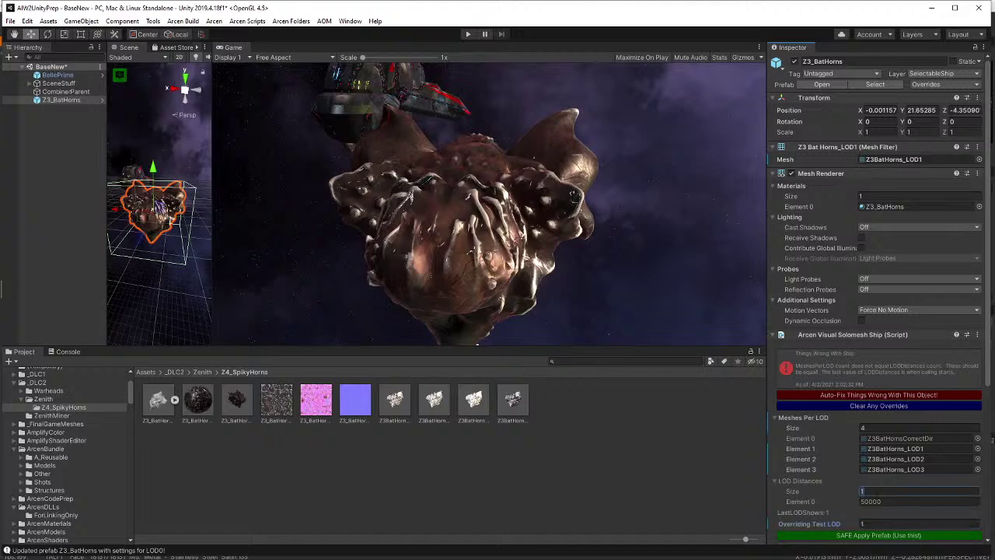
pyautogui.write('4')
pyautogui.press('Return')
pyautogui.scroll(-3, 875, 493)
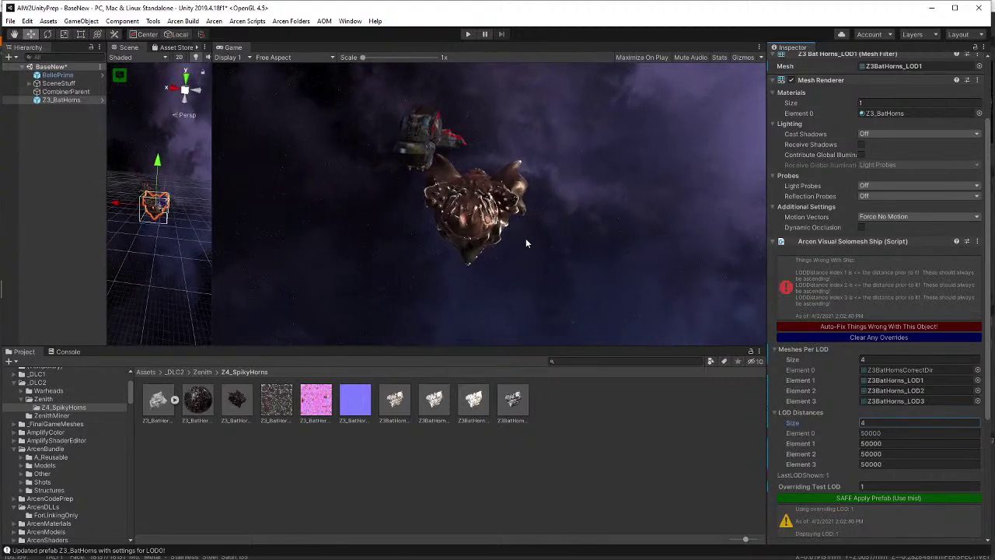
pyautogui.scroll(-3, 825, 418)
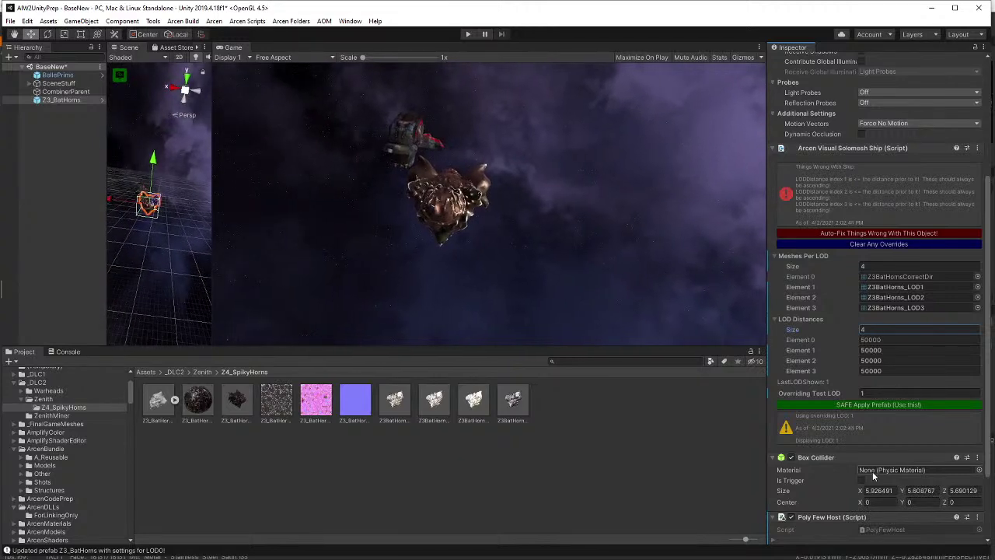
pyautogui.scroll(-3, 848, 417)
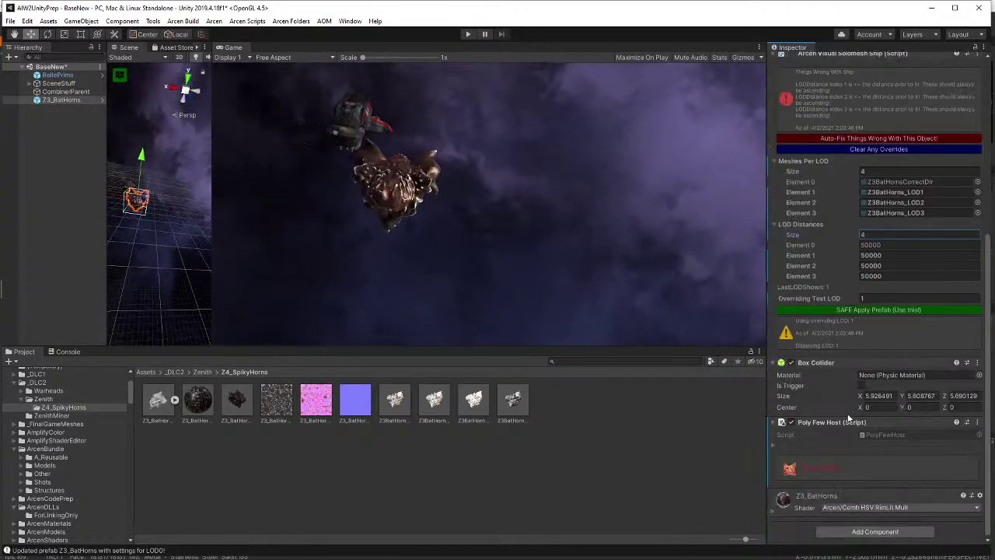
pyautogui.scroll(2, 848, 417)
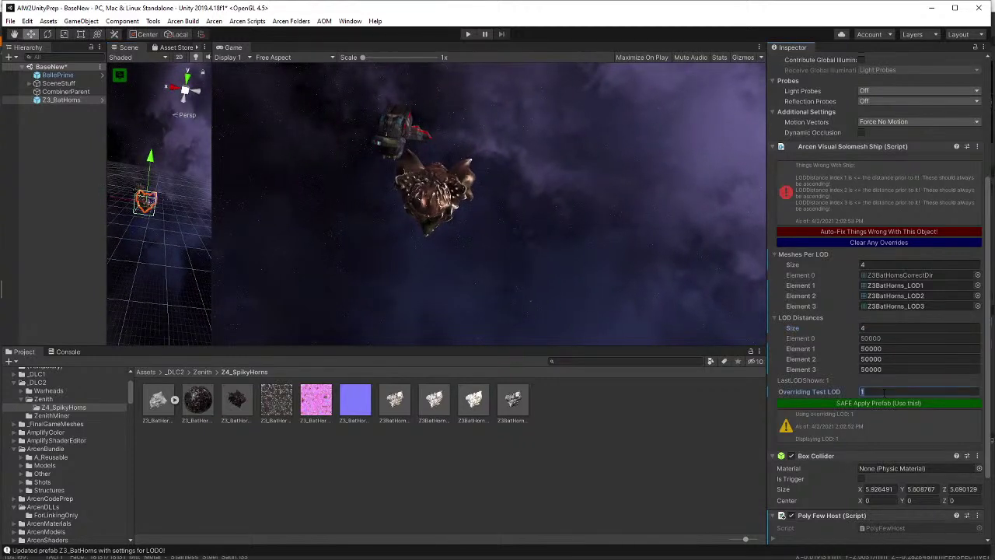
# - Set the ship's LOD Distances to 200 for Element 0, 1500 for Element 1 and 5000 for Element 2
pyautogui.write('0')
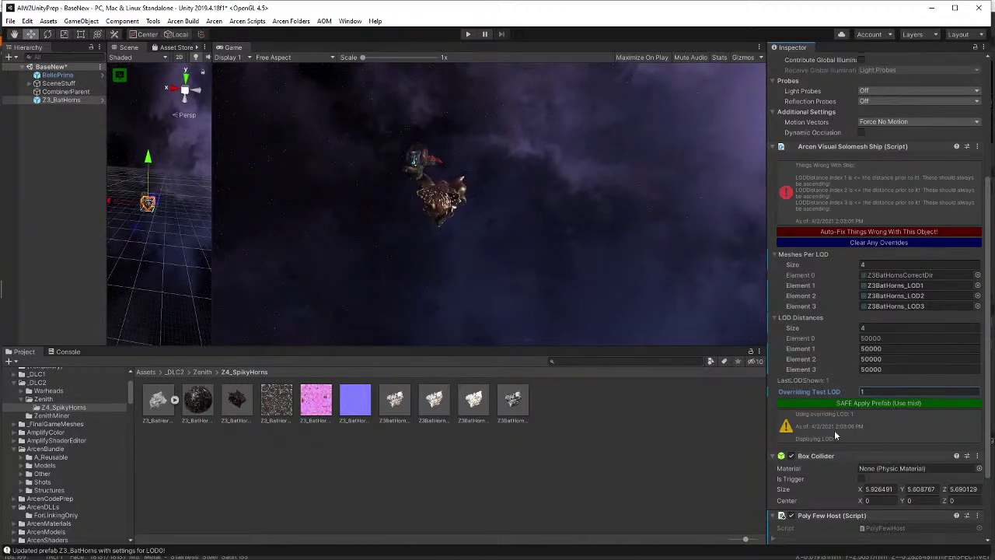
pyautogui.click(869, 338)
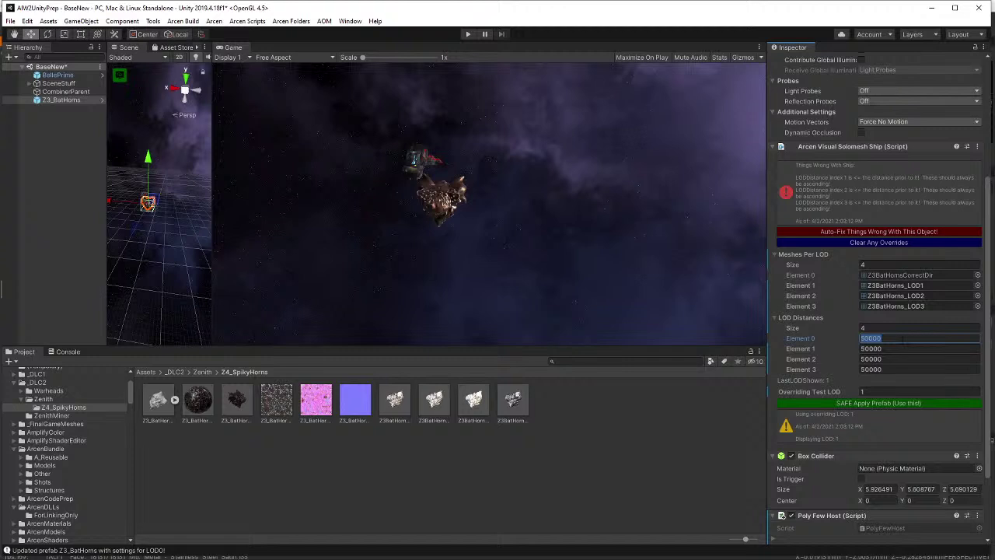
pyautogui.write('20')
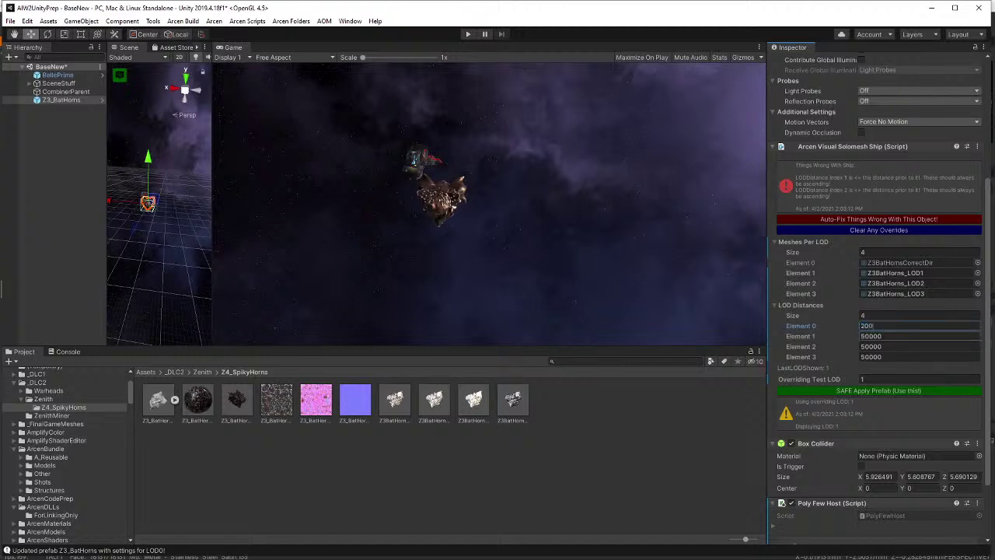
pyautogui.write('0')
pyautogui.press('Tab')
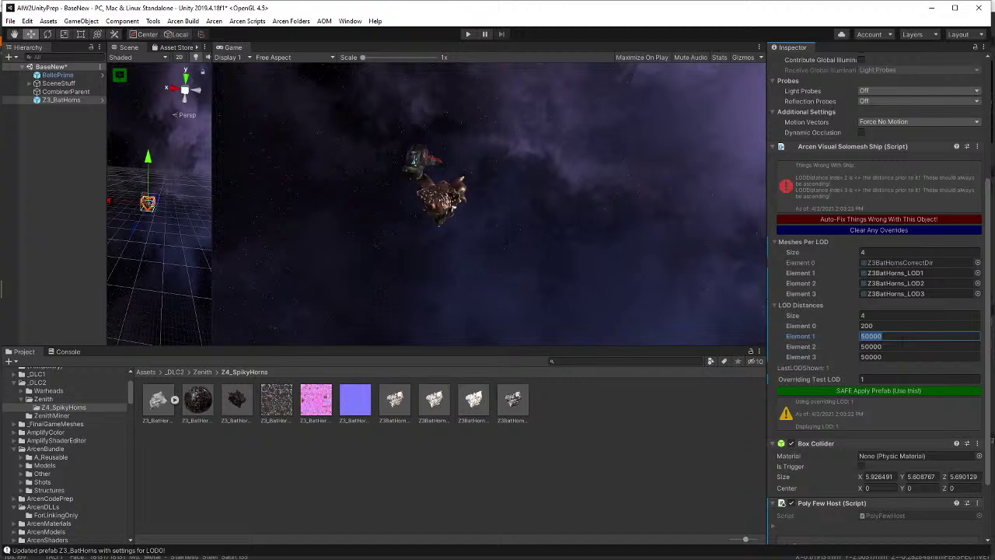
pyautogui.write('1500')
pyautogui.press('Tab')
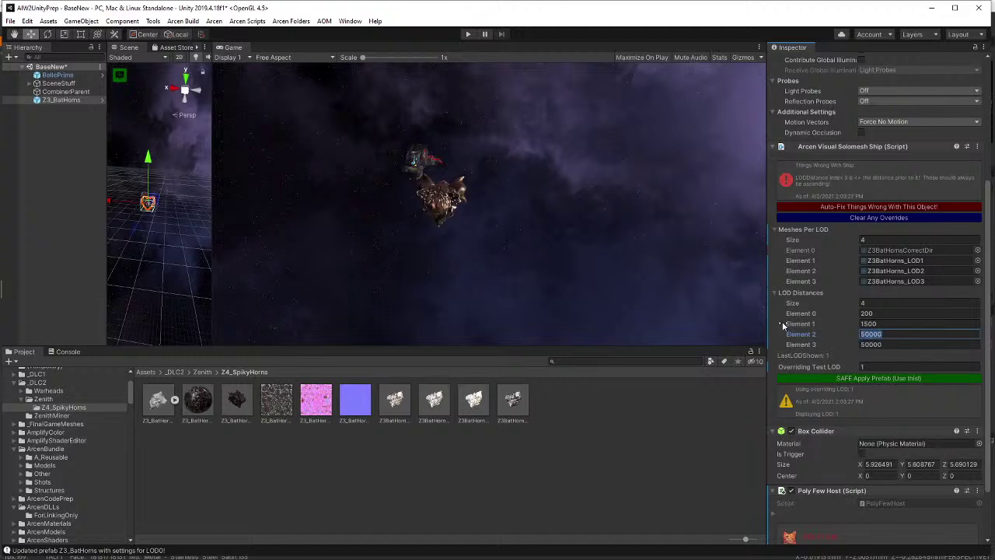
pyautogui.write('5000')
pyautogui.press('Return')
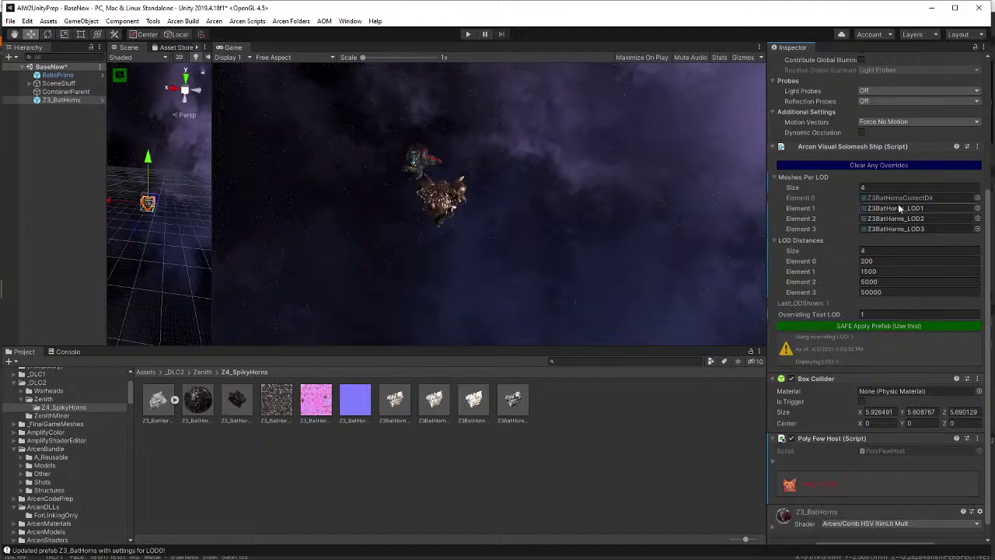
# - Clear the ship's LOD overrides and safely apply its settings to the prefab
pyautogui.click(894, 165)
pyautogui.click(898, 317)
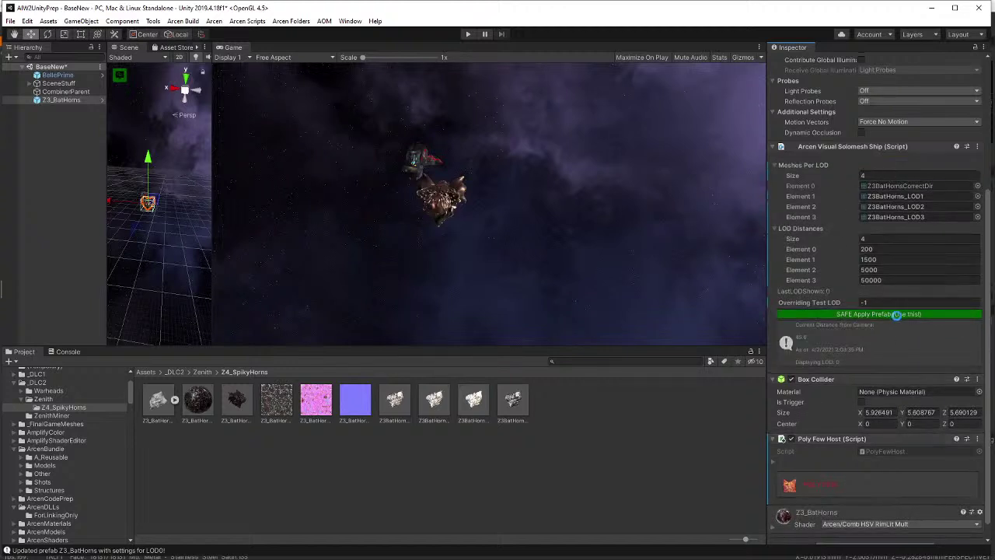
# - Set LOD Distances Element 0 of Z3_BatHorns to 100
pyautogui.press('w')
pyautogui.moveTo(169, 222); pyautogui.dragTo(122, 206, button='right')
pyautogui.press('w')
pyautogui.press('s')
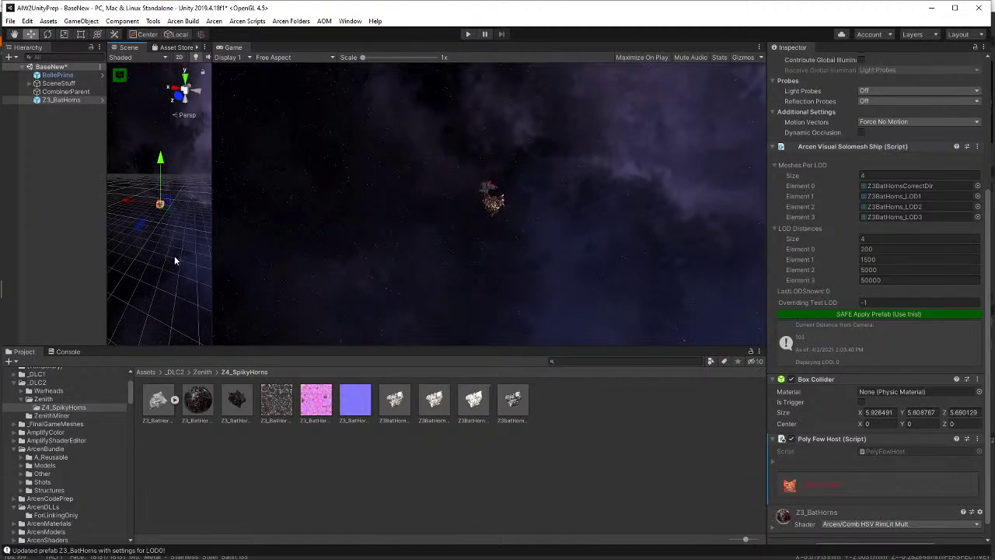
pyautogui.moveTo(174, 259); pyautogui.dragTo(203, 256, button='right')
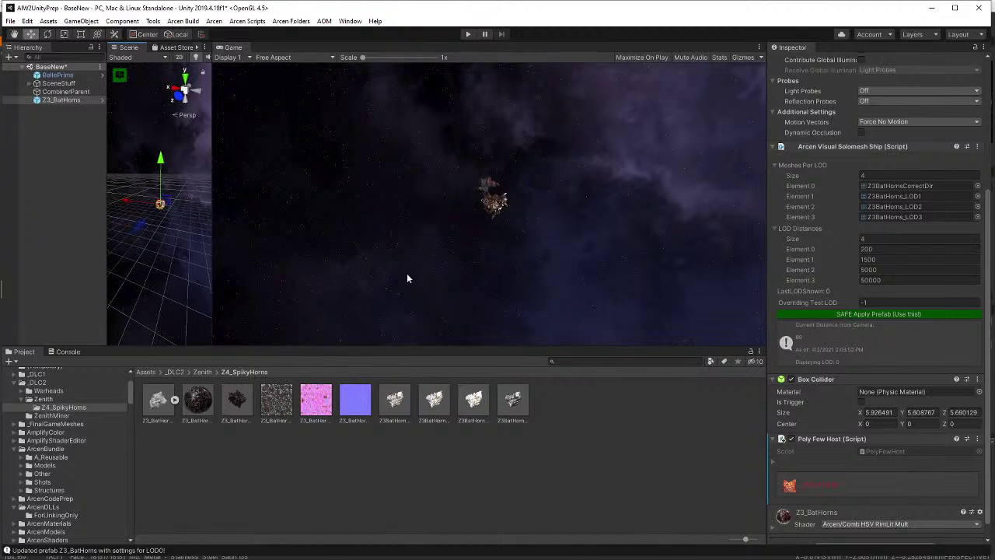
pyautogui.click(865, 249)
pyautogui.write('100')
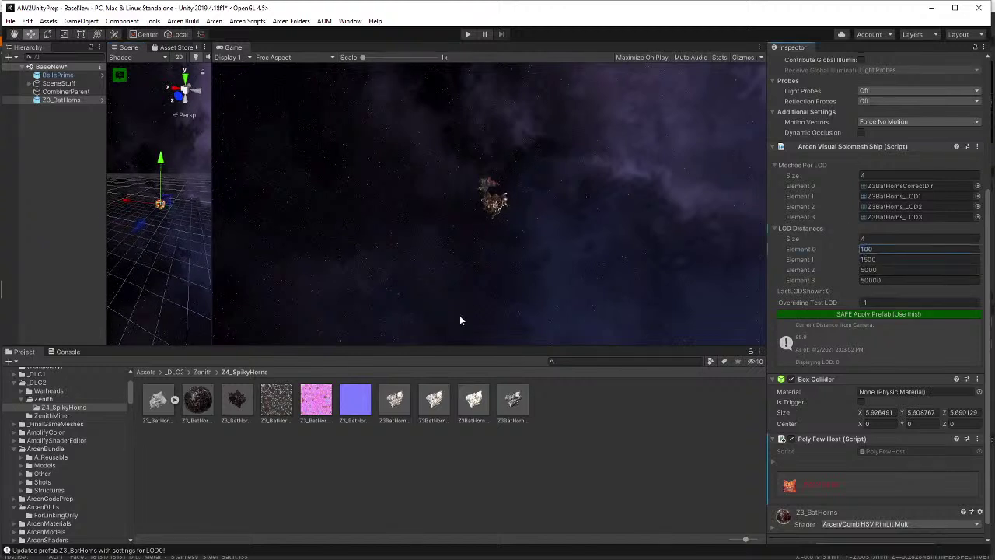
# - Compare the ship's LOD distances with those of BellePrime and set Element 1 of Z3_BatHorns to 700
pyautogui.moveTo(171, 311); pyautogui.dragTo(158, 298, button='right')
pyautogui.press('s')
pyautogui.click(886, 258)
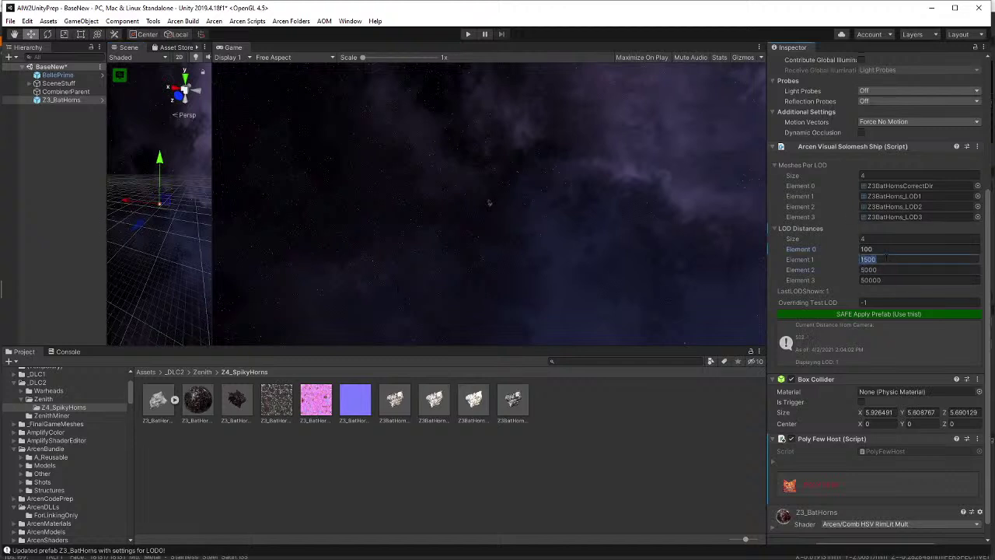
pyautogui.write('7')
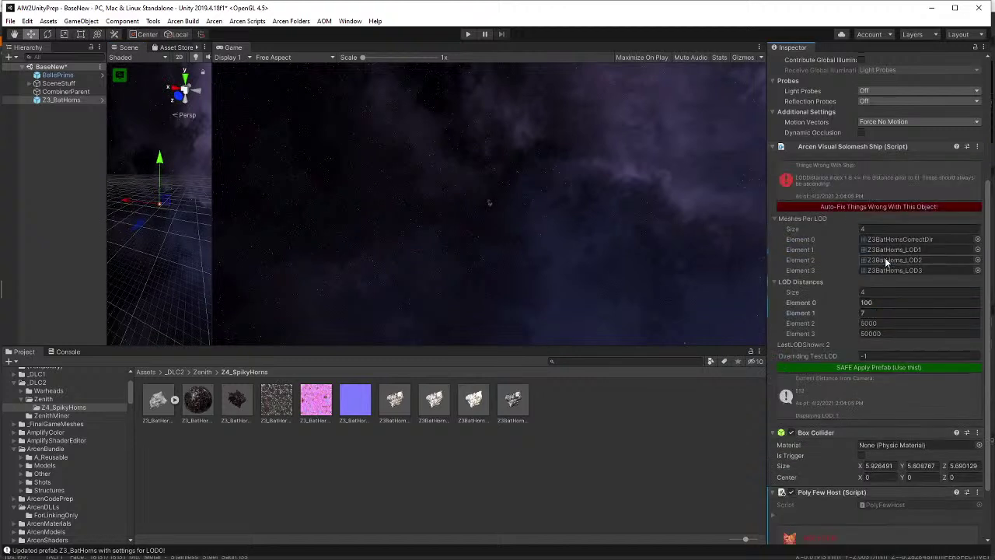
pyautogui.click(56, 75)
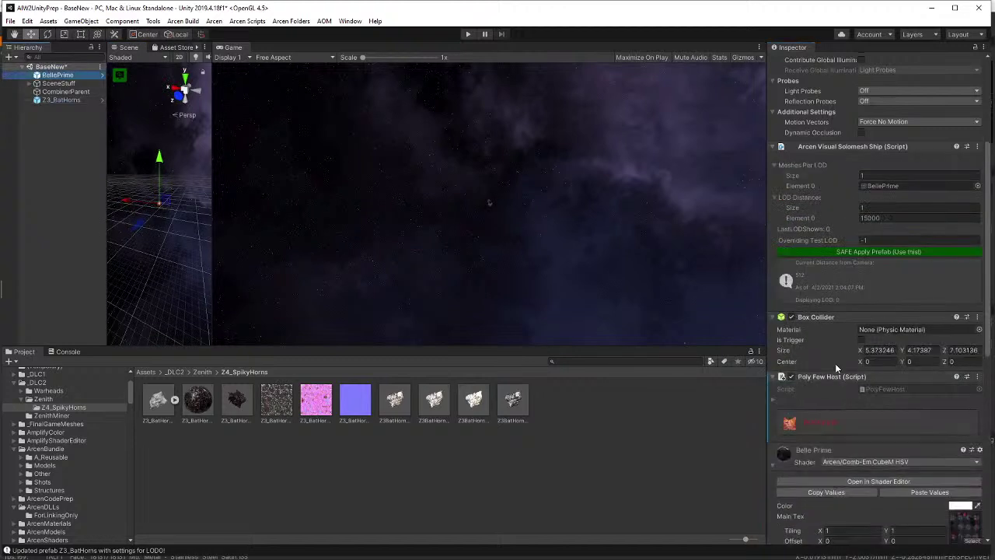
pyautogui.click(60, 99)
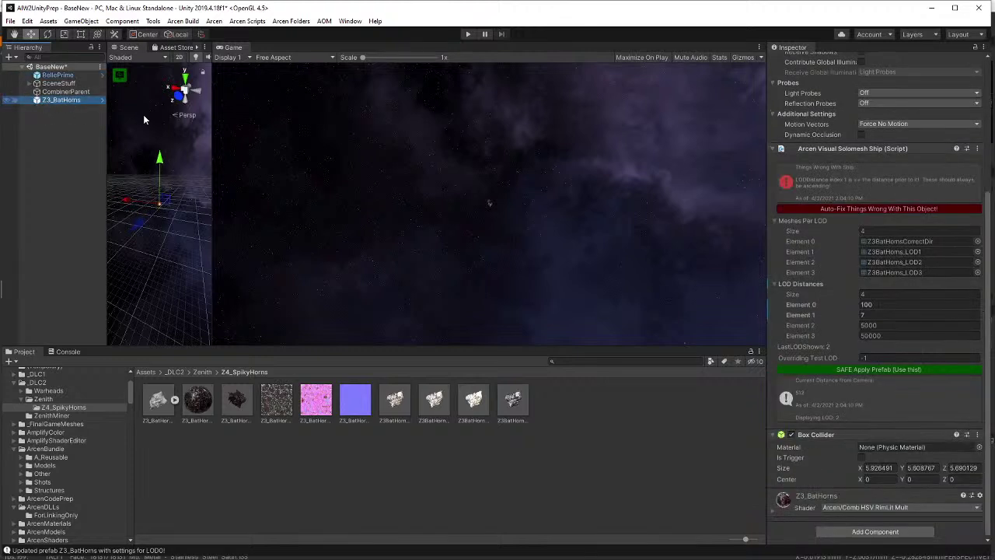
pyautogui.click(886, 316)
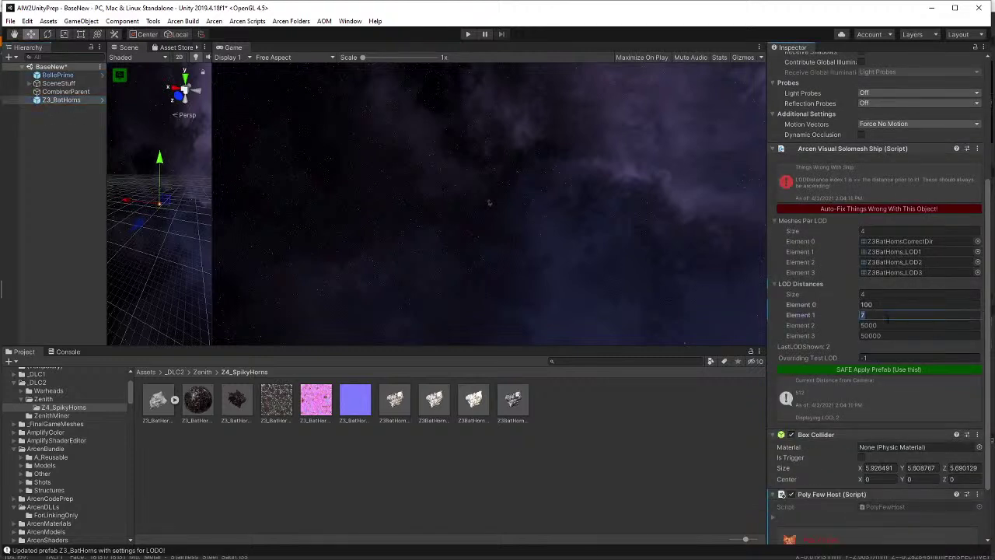
pyautogui.write('00')
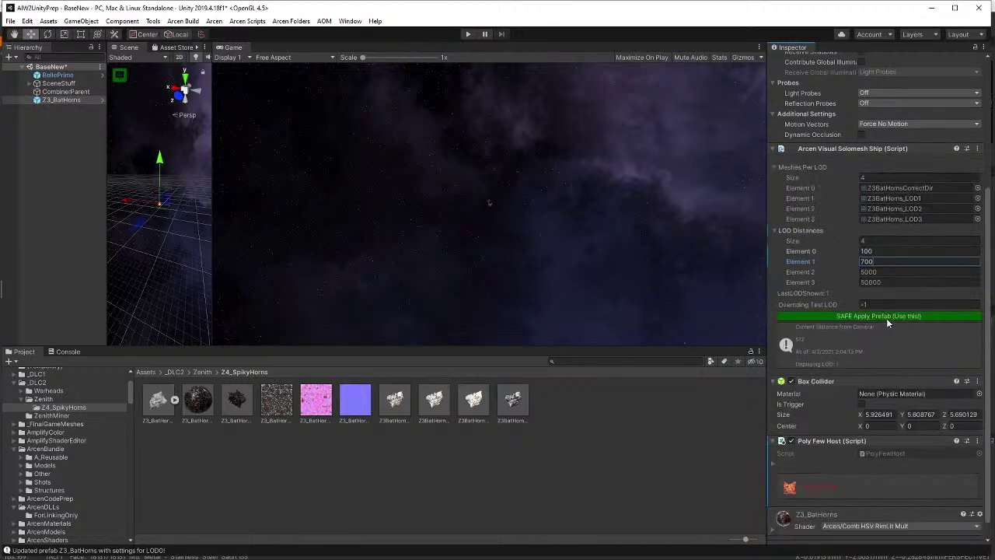
# - Set LOD Distances Element 2 to 1500 and Element 3 to 15000, and safely apply the changes to the prefab
pyautogui.press('Tab')
pyautogui.write('1500')
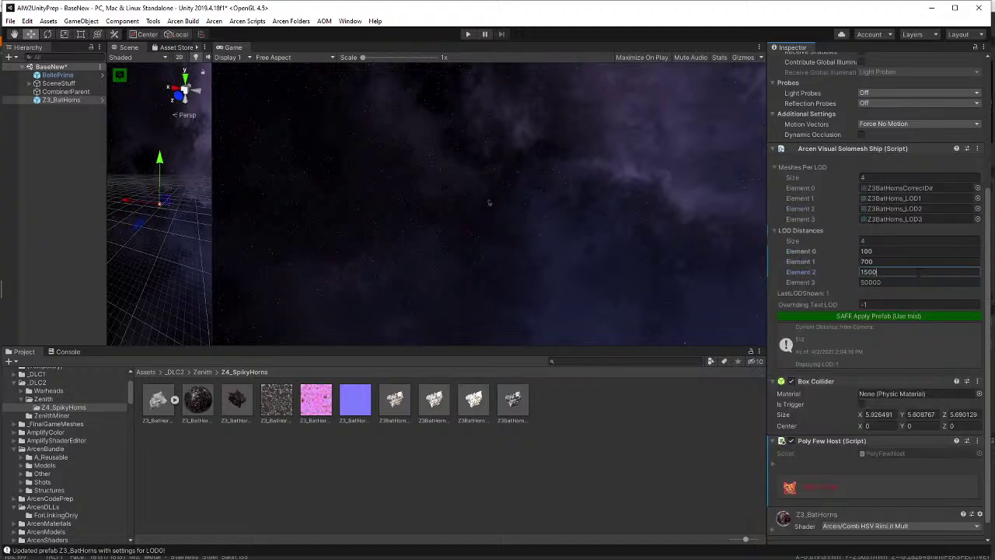
pyautogui.press('Tab')
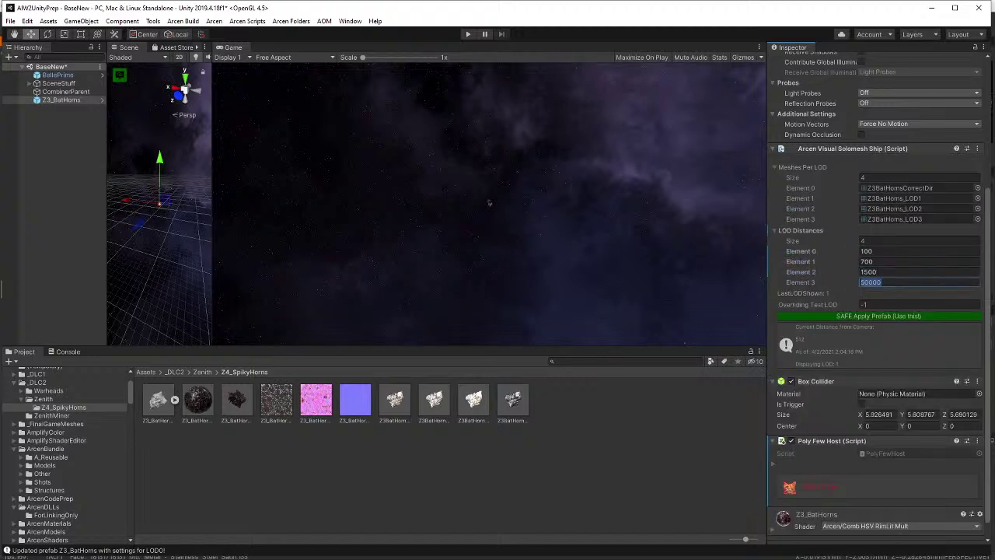
pyautogui.write('5')
pyautogui.press('BackSpace')
pyautogui.write('1')
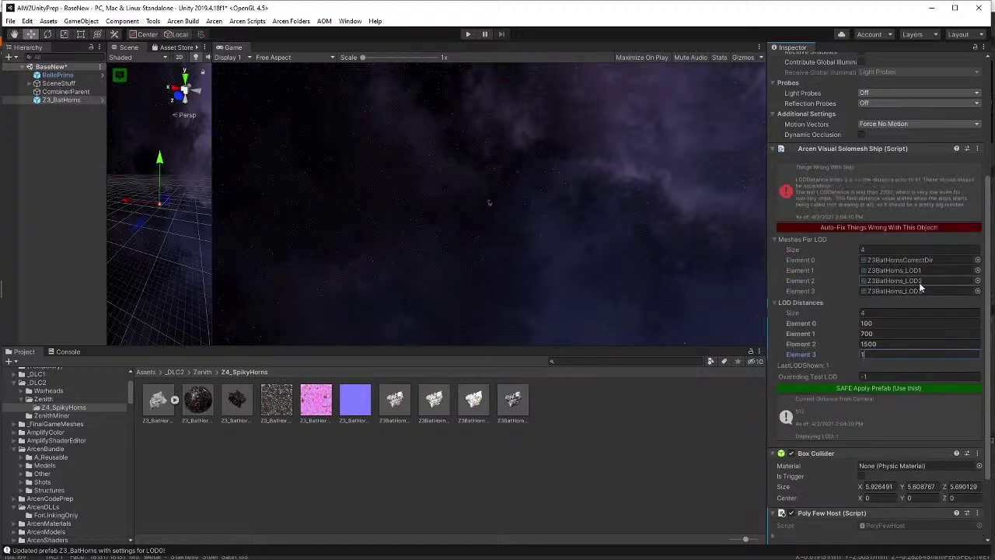
pyautogui.write('5000')
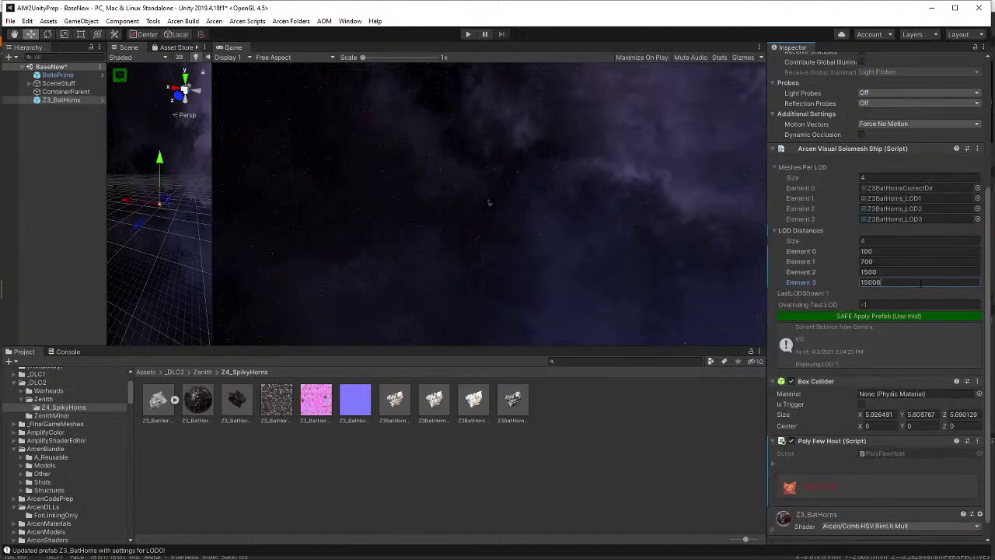
pyautogui.click(919, 316)
# - Review the mesh, LOD meshes and LOD distances stored in the Z3_BatHorns prefab asset
pyautogui.moveTo(139, 290); pyautogui.dragTo(149, 285, button='right')
pyautogui.click(236, 389)
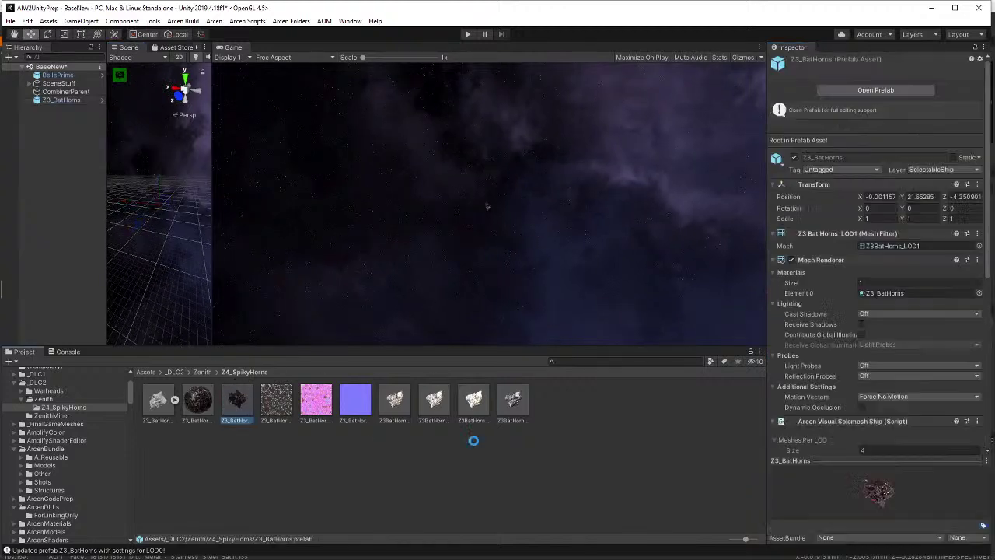
pyautogui.scroll(-10, 825, 453)
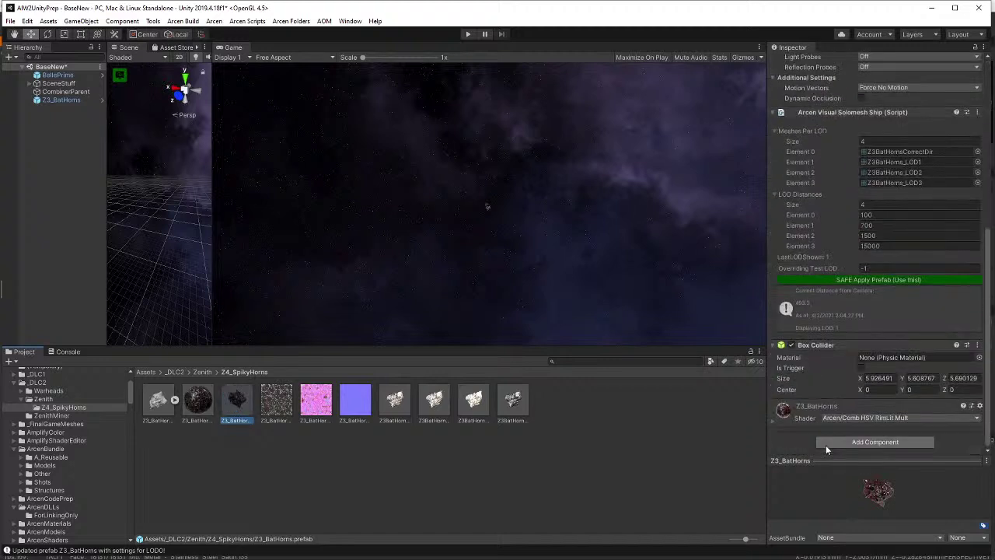
pyautogui.scroll(10, 826, 445)
# - Apply Z3_BatHorns to its prefab with the full-detail Z3BatHornsCorrectDir mesh displayed
pyautogui.keyDown('alt'); pyautogui.moveTo(137, 271); pyautogui.dragTo(170, 313); pyautogui.keyUp('alt')
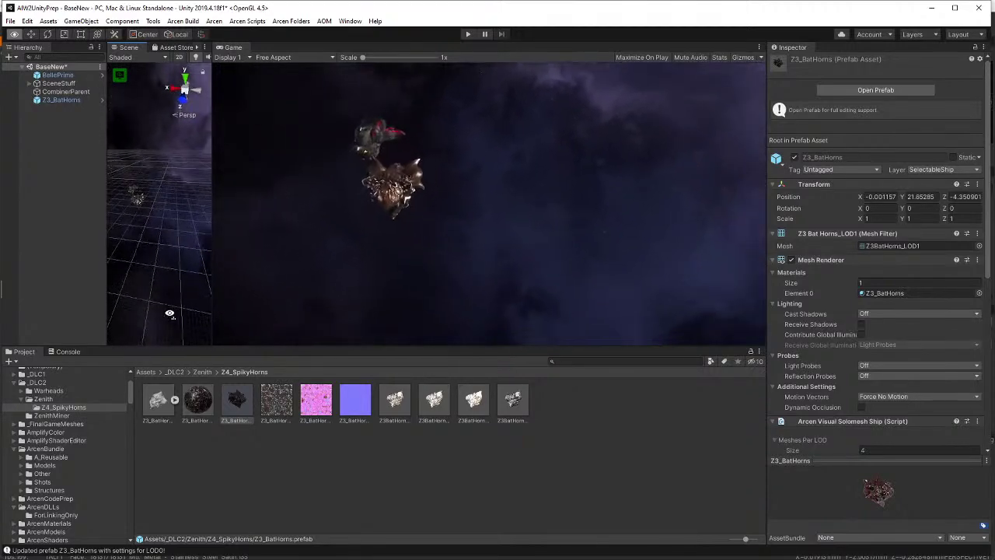
pyautogui.press('w')
pyautogui.moveTo(169, 314); pyautogui.dragTo(319, 299, button='right')
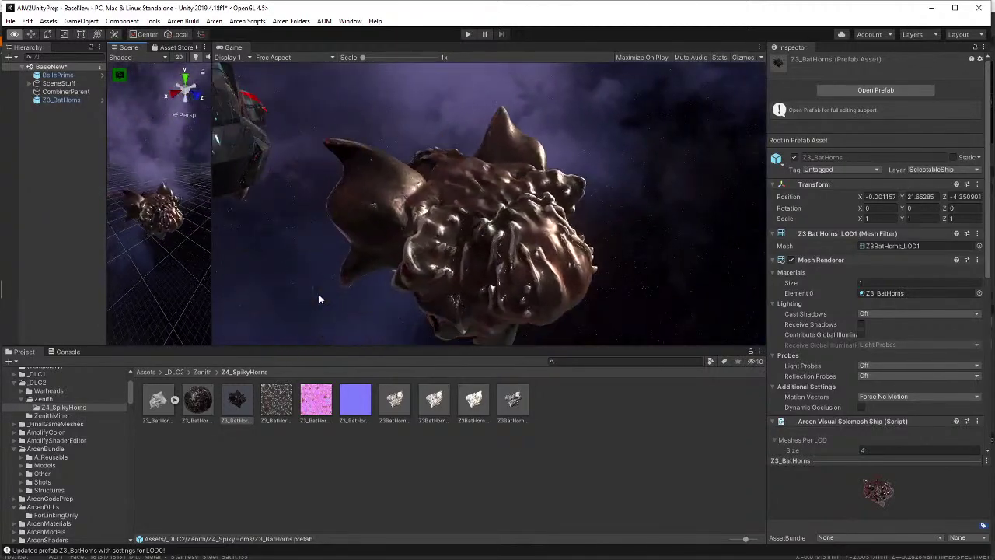
pyautogui.click(69, 101)
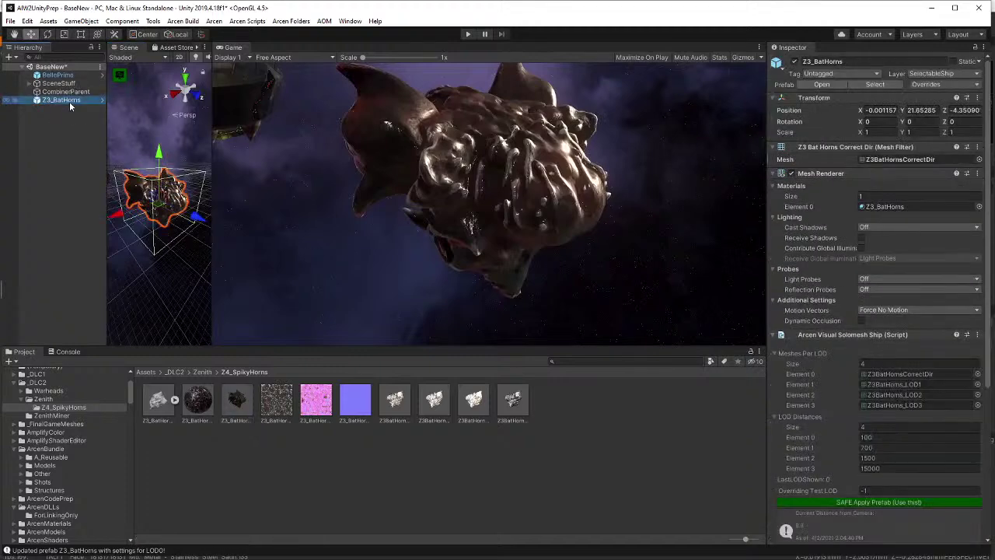
# - Assign the Z3_BatHorns prefab asset to the exp2_zenith_onslaught AssetBundle
pyautogui.click(239, 411)
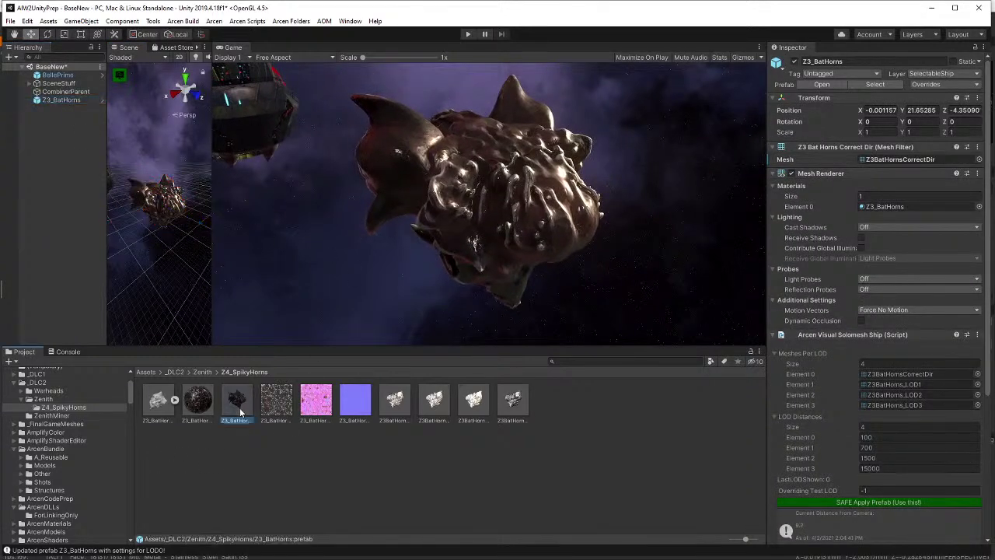
pyautogui.click(868, 537)
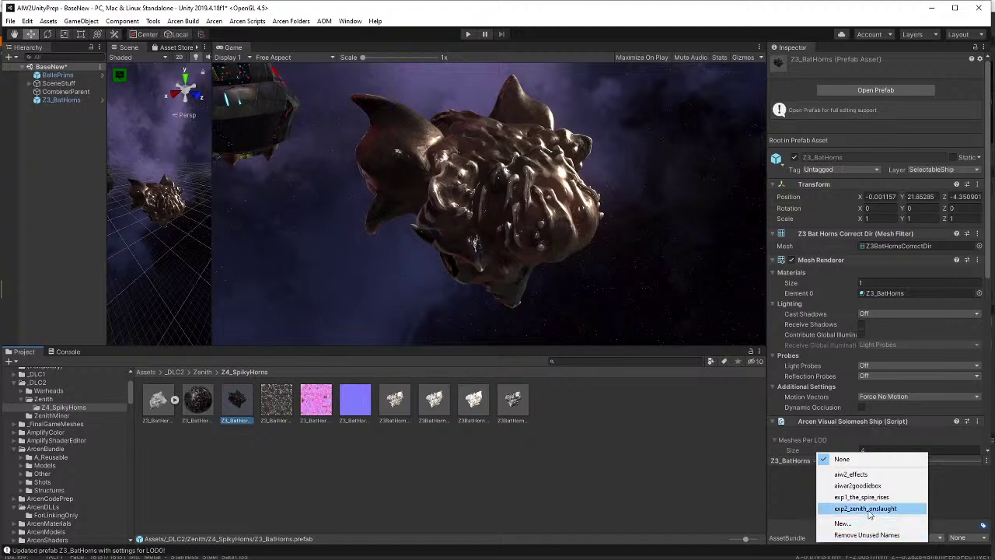
pyautogui.click(866, 509)
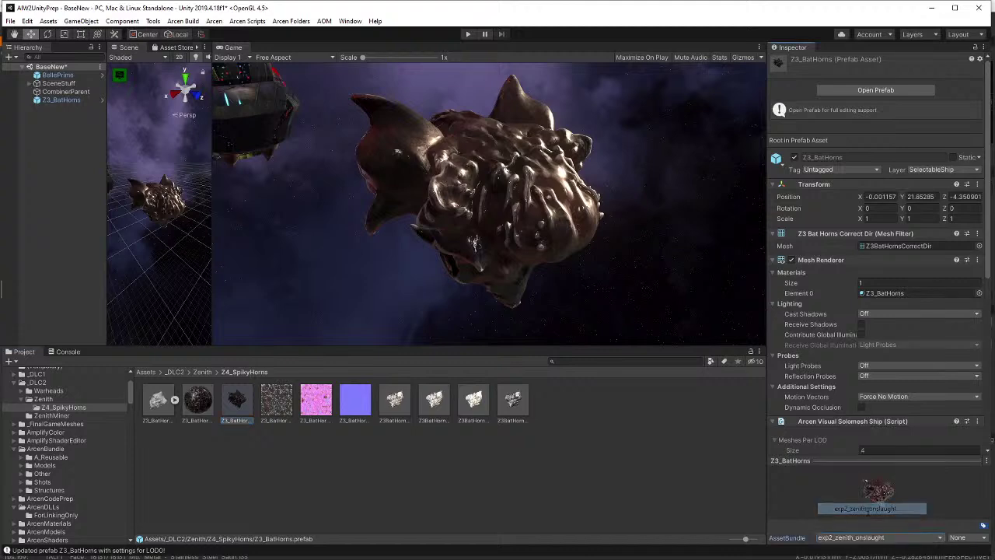
# - Copy the Z3_BatHorns prefab's asset path, paste it over the last line of CharacterMenuText.txt in Notepad and save the file
pyautogui.rightClick(233, 411)
pyautogui.click(340, 185)
pyautogui.moveTo(789, 537)
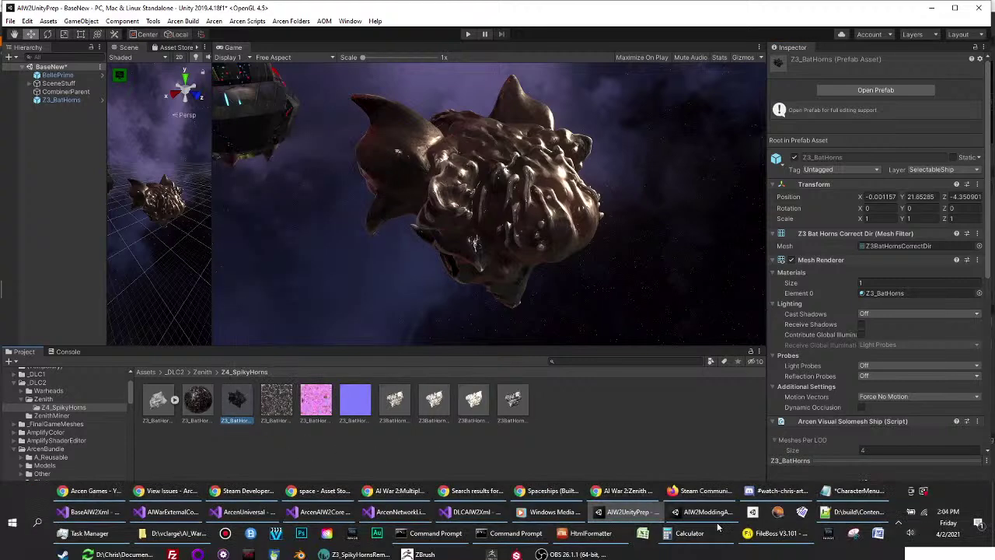
pyautogui.click(842, 486)
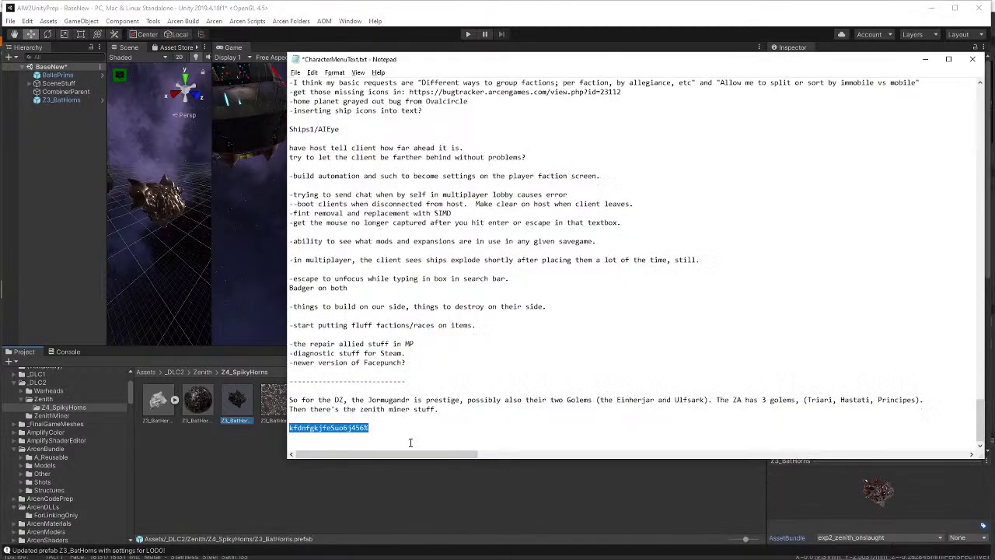
pyautogui.hotkey('ctrl', 'v')
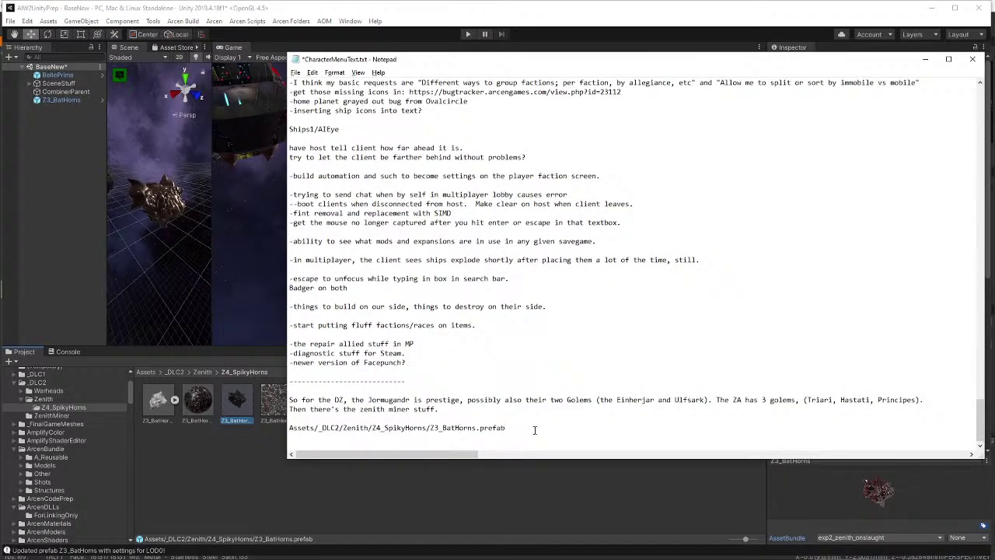
pyautogui.moveTo(264, 432); pyautogui.dragTo(265, 426)
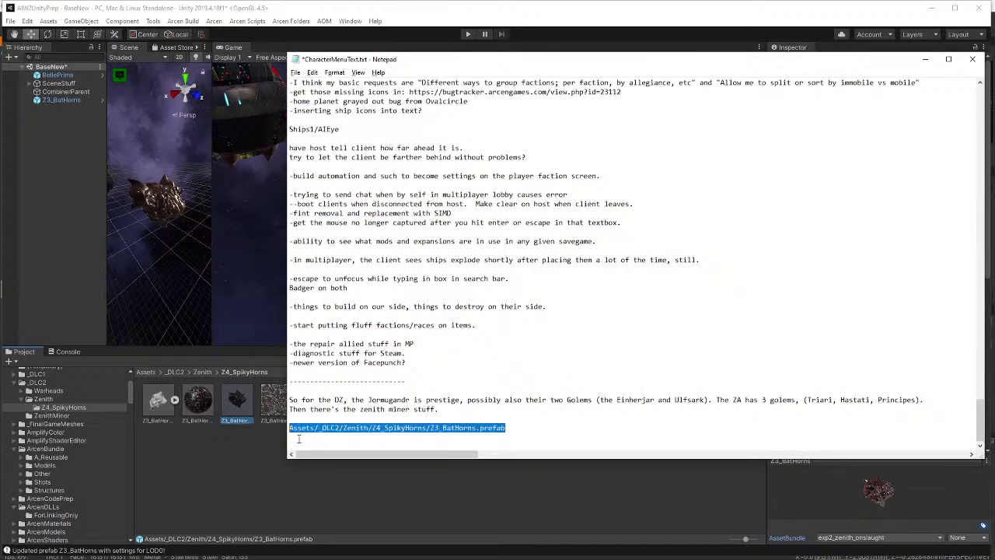
pyautogui.hotkey('ctrl', 's')
# - Switch back to Unity and enlarge the Scene and Game views to look over the ship
pyautogui.click(439, 4)
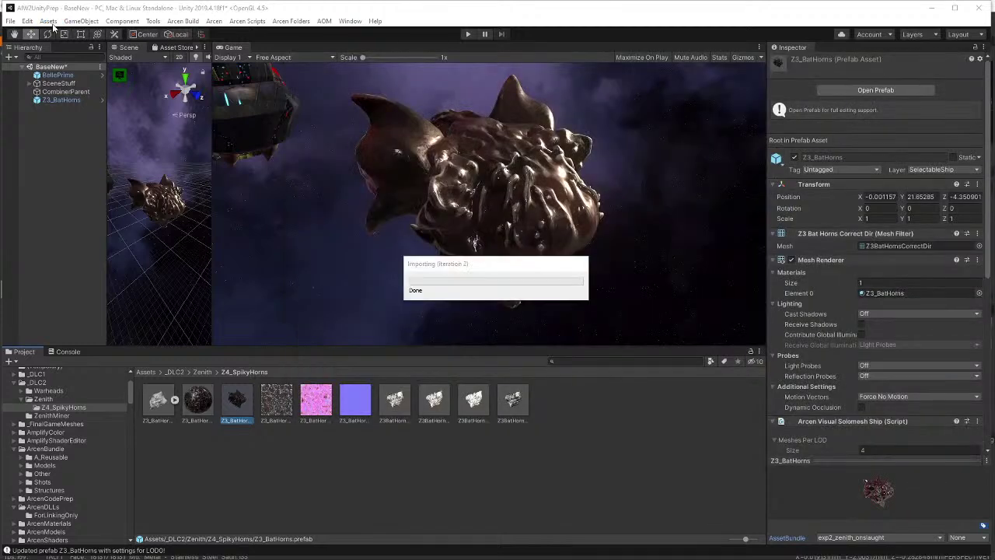
pyautogui.keyDown('alt'); pyautogui.moveTo(179, 314); pyautogui.dragTo(184, 265); pyautogui.keyUp('alt')
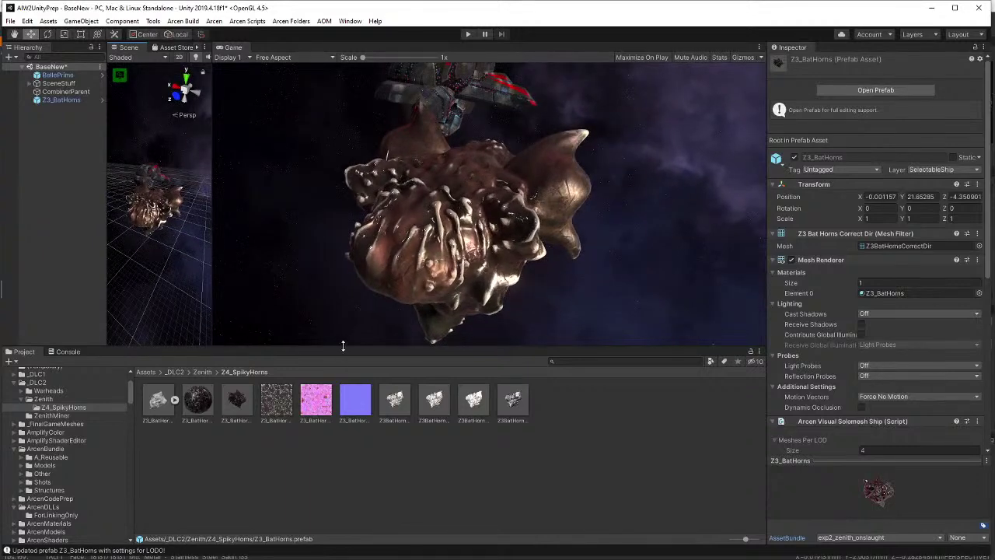
pyautogui.moveTo(343, 345); pyautogui.dragTo(349, 380)
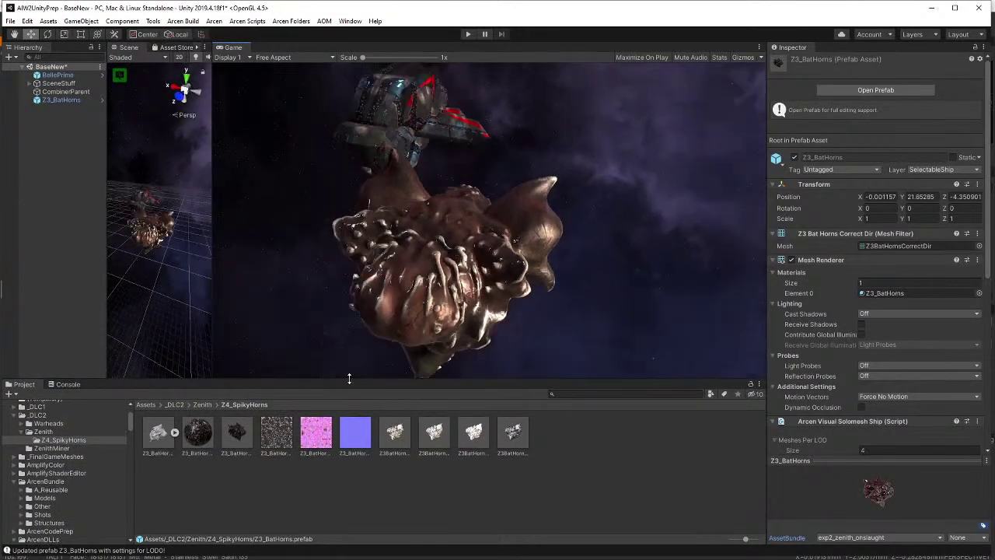
# - Delete BellePrime from the scene and capture the ship in the Game view with Snipping Tool
pyautogui.click(57, 75)
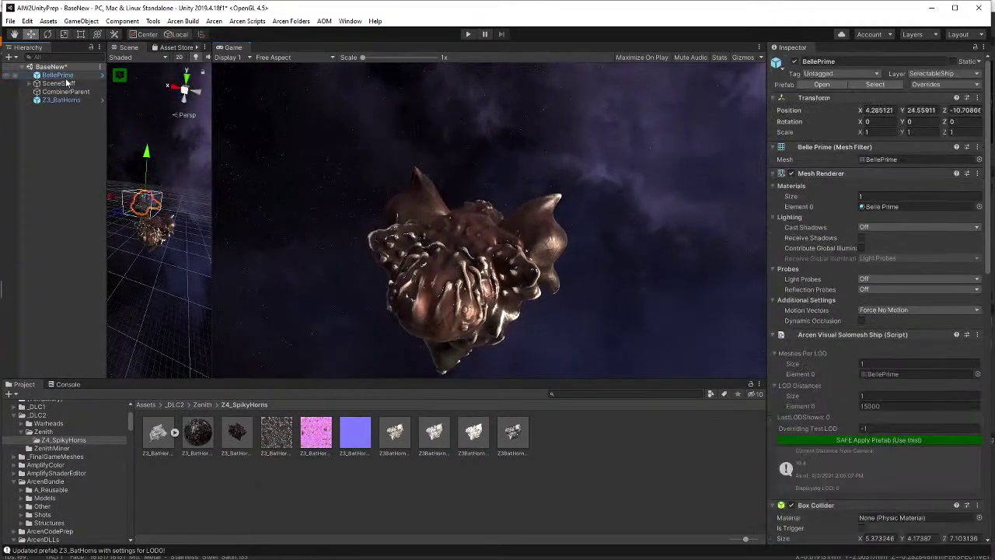
pyautogui.press('Delete')
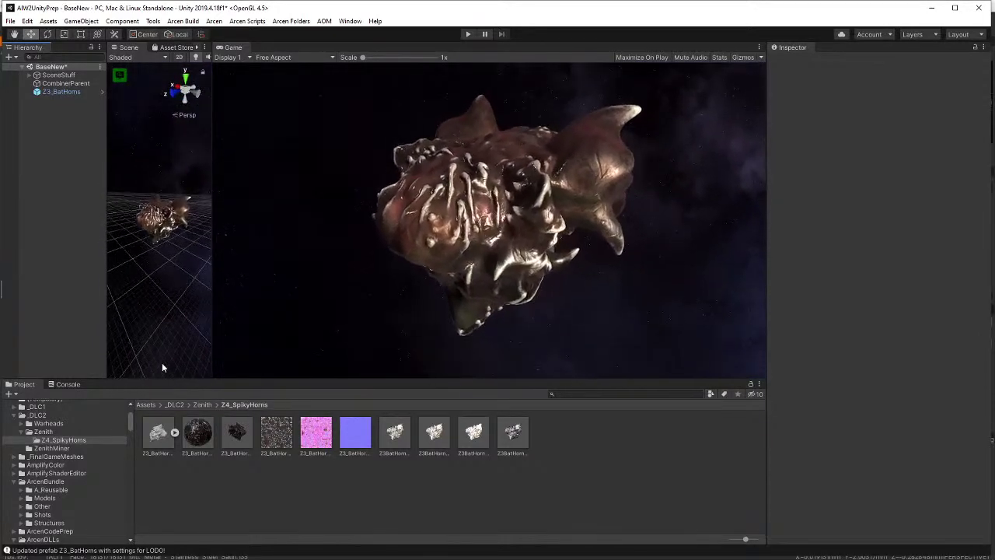
pyautogui.moveTo(527, 544)
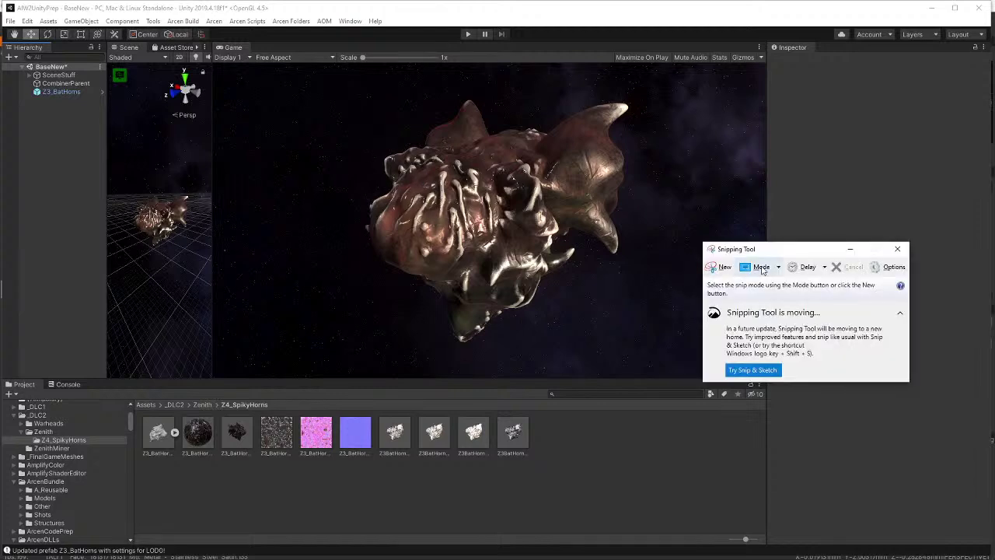
pyautogui.click(761, 268)
pyautogui.click(755, 267)
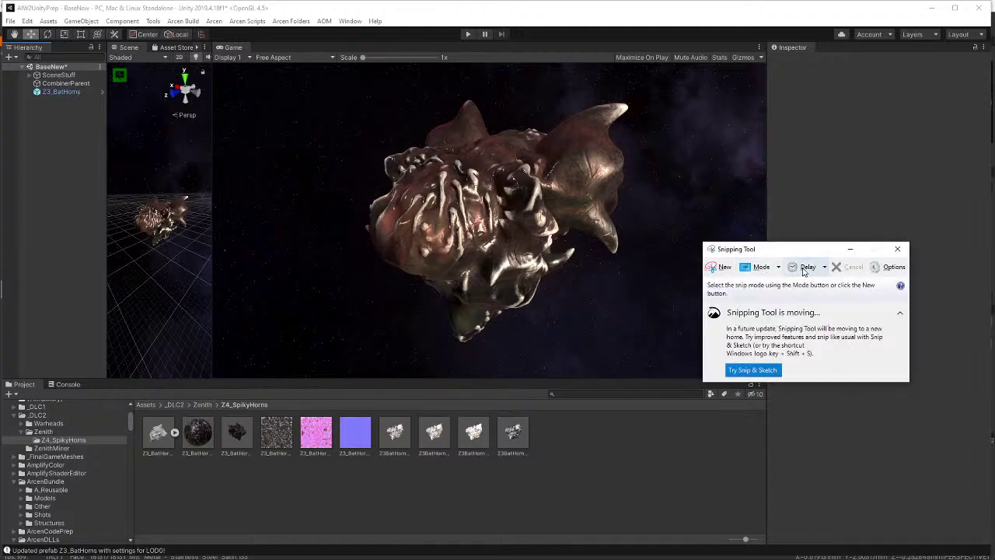
pyautogui.click(803, 270)
pyautogui.click(803, 271)
pyautogui.click(727, 268)
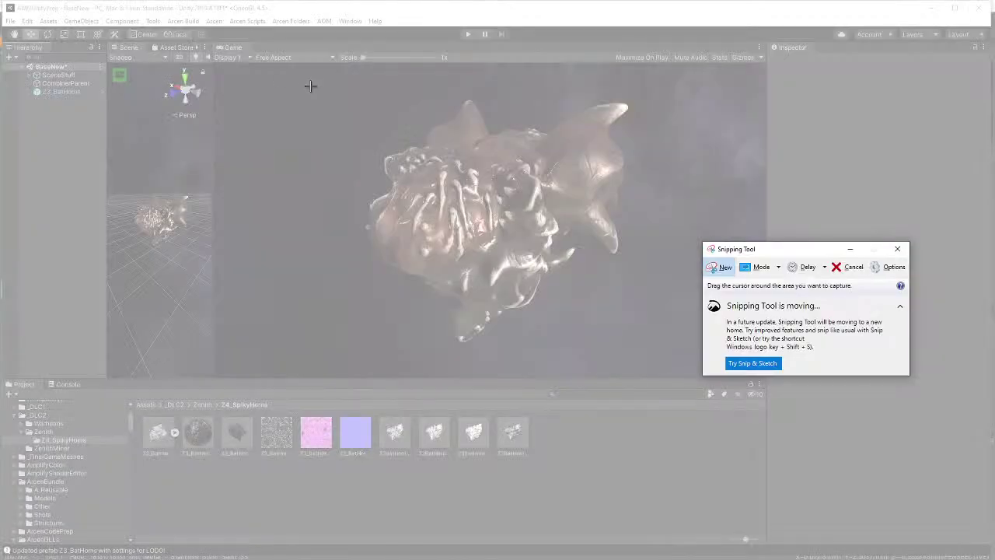
pyautogui.moveTo(270, 71); pyautogui.dragTo(712, 372)
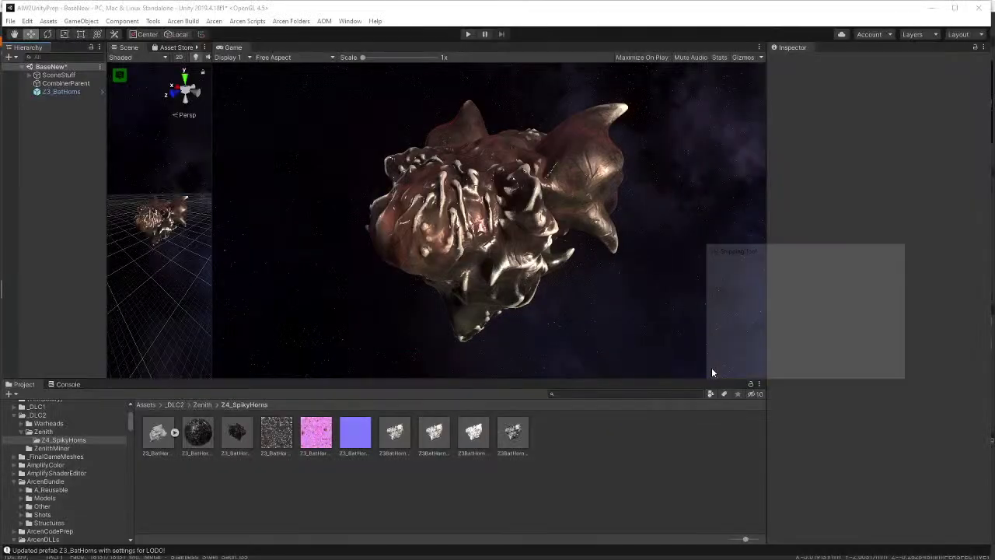
# - Switch to Discord and post "Finished!" and "All LODs and so on" as two messages in the open art channel
pyautogui.hotkey('alt', 'Tab')
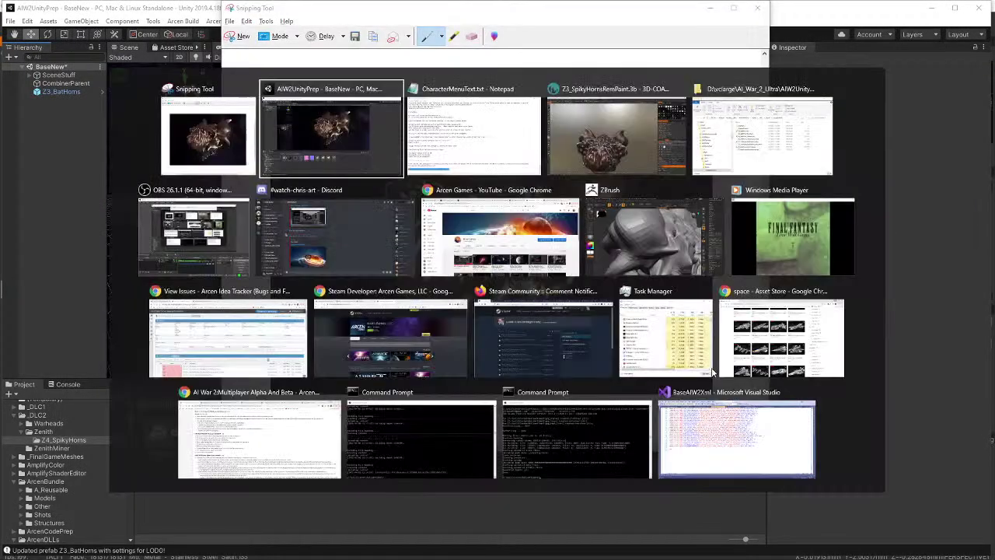
pyautogui.hotkey('alt', 'Tab')
pyautogui.hotkey('alt', 'Tab')
pyautogui.hotkey('alt', 'Tab')
pyautogui.hotkey('alt', 'Tab')
pyautogui.hotkey('alt', 'Tab')
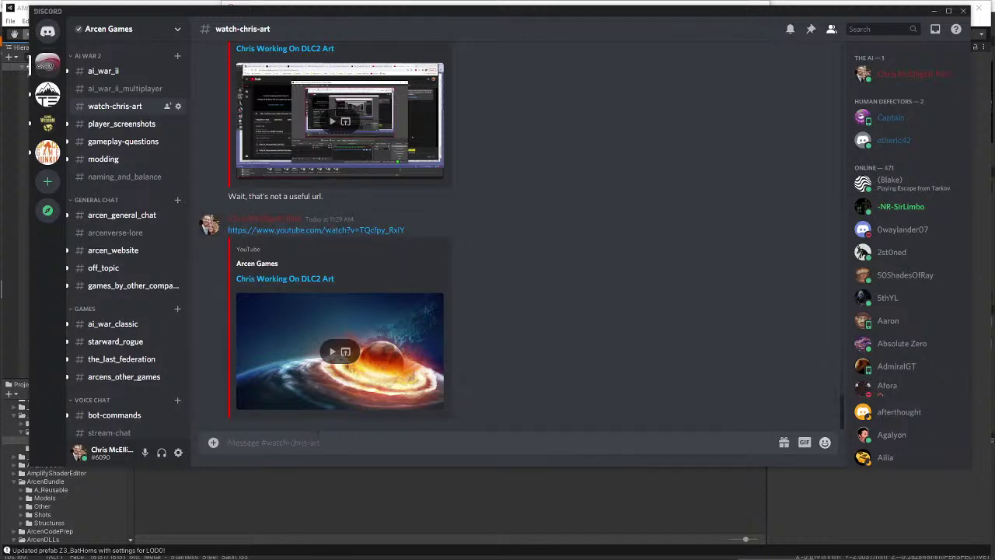
pyautogui.write('Finished!')
pyautogui.press('Return')
pyautogui.write('All')
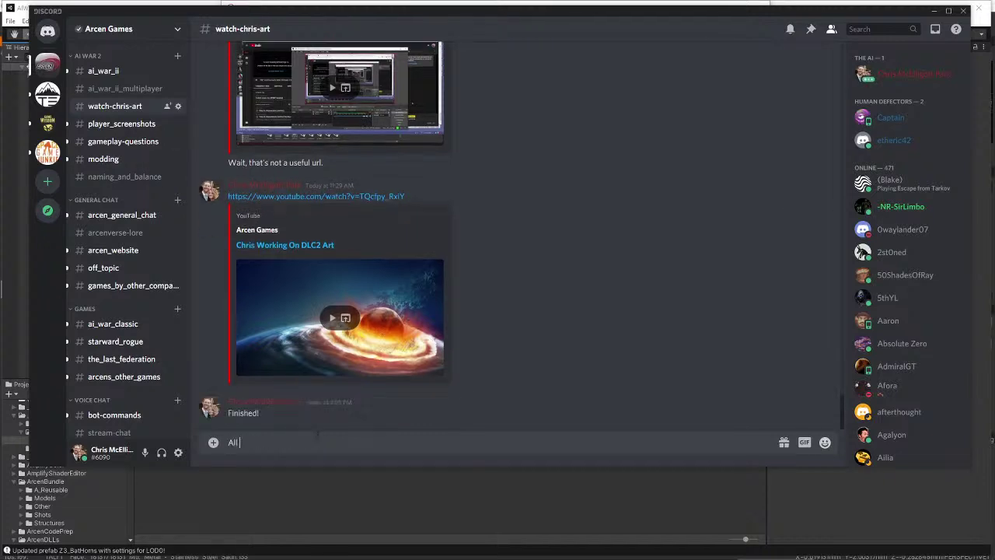
pyautogui.write(' LODs and so on')
pyautogui.press('Return')
# - Upload the captured ship image to the channel, followed by the message "New shader, and this is the view in-game."
pyautogui.hotkey('ctrl', 'v')
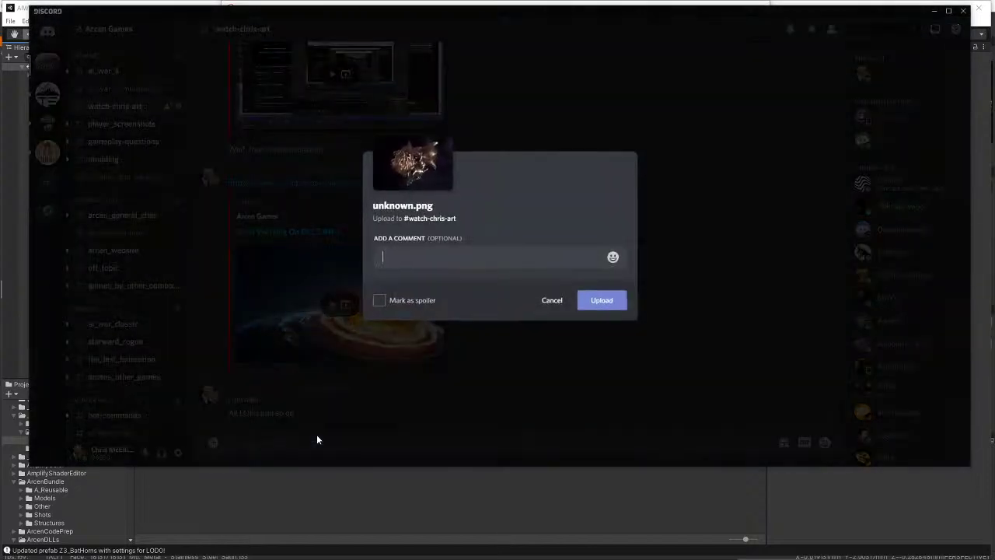
pyautogui.press('Return')
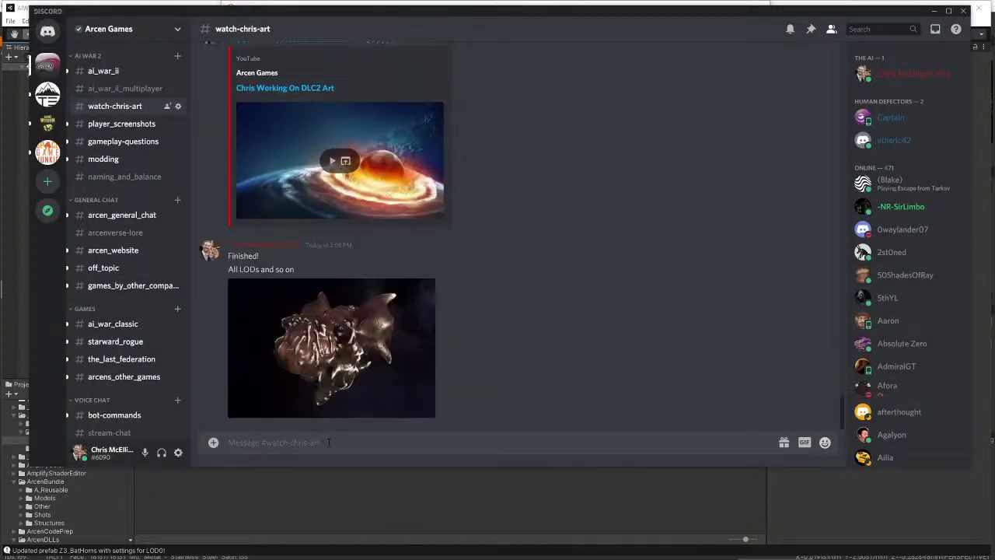
pyautogui.write('New shader, and this is the view')
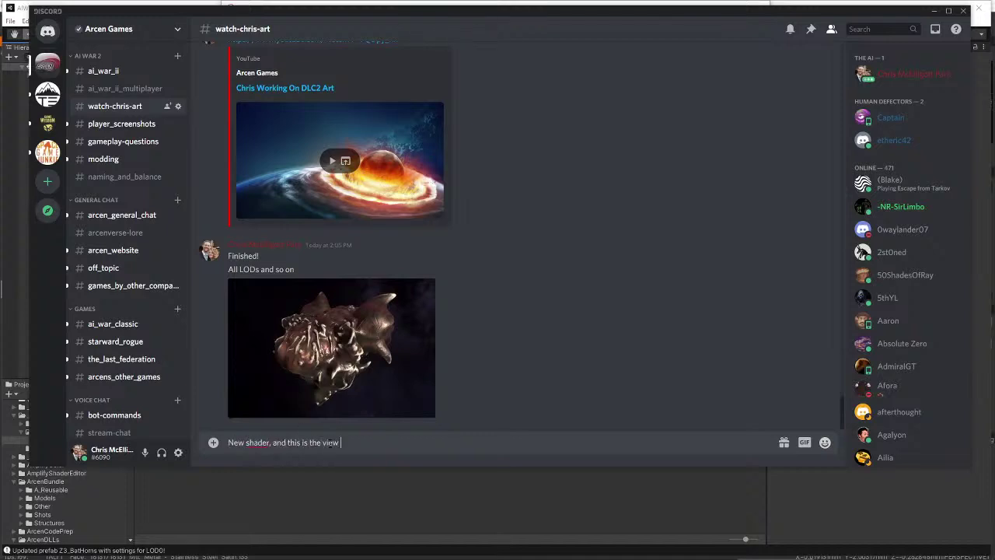
pyautogui.write(' in-game.')
pyautogui.press('Return')
# - Return to Unity, orbit the ship to a view with both large horns upright, and capture the Game view with Snipping Tool
pyautogui.hotkey('alt', 'Tab')
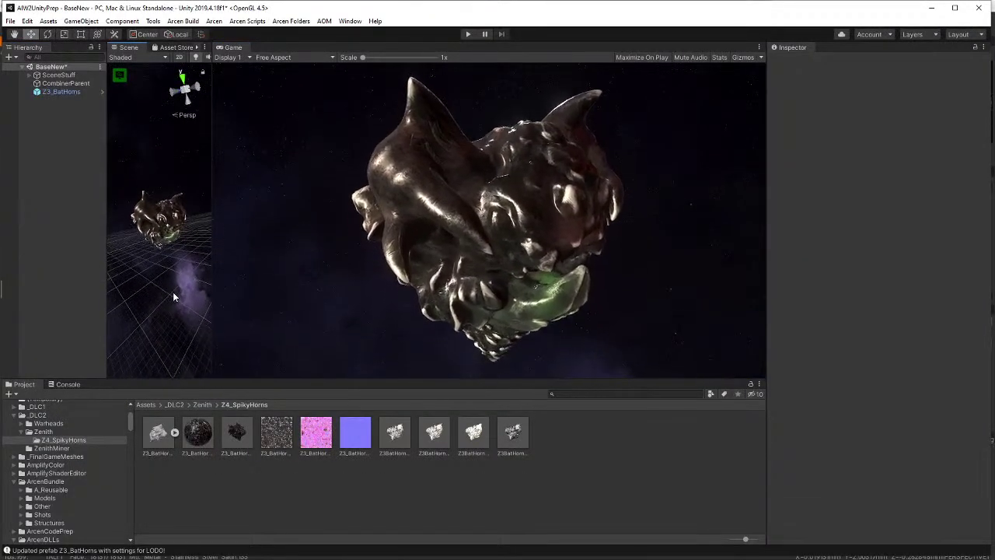
pyautogui.hotkey('alt', 'Tab')
pyautogui.press('Tab')
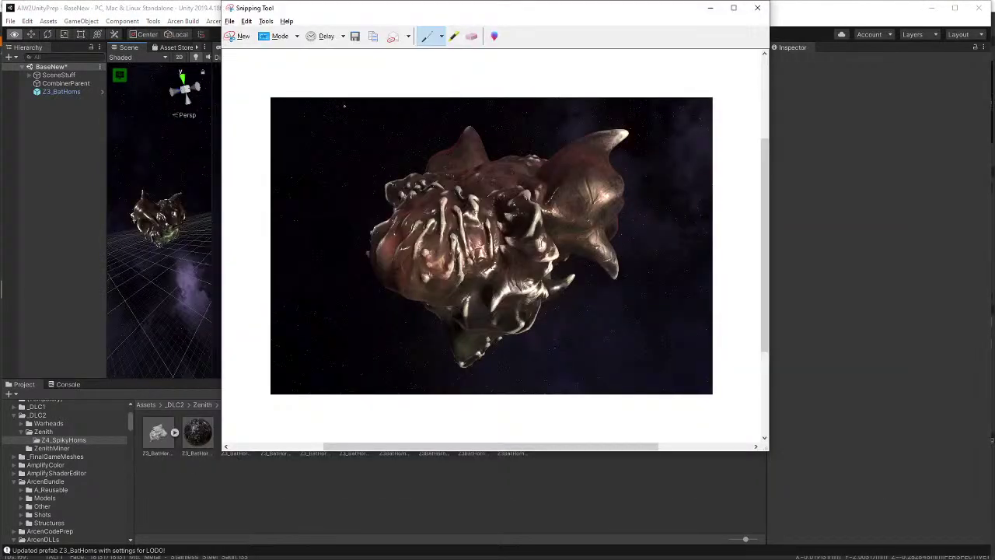
pyautogui.click(237, 36)
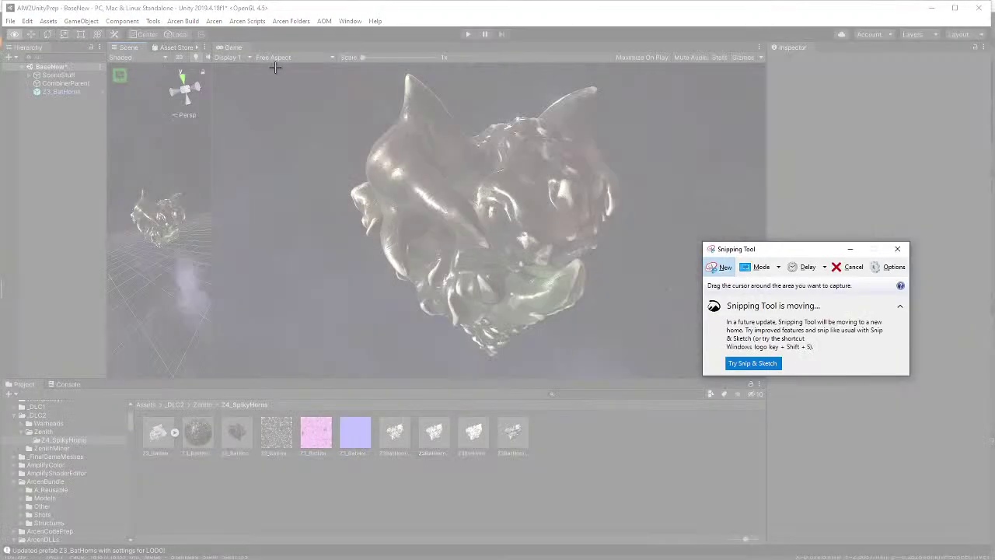
pyautogui.moveTo(269, 65); pyautogui.dragTo(704, 375)
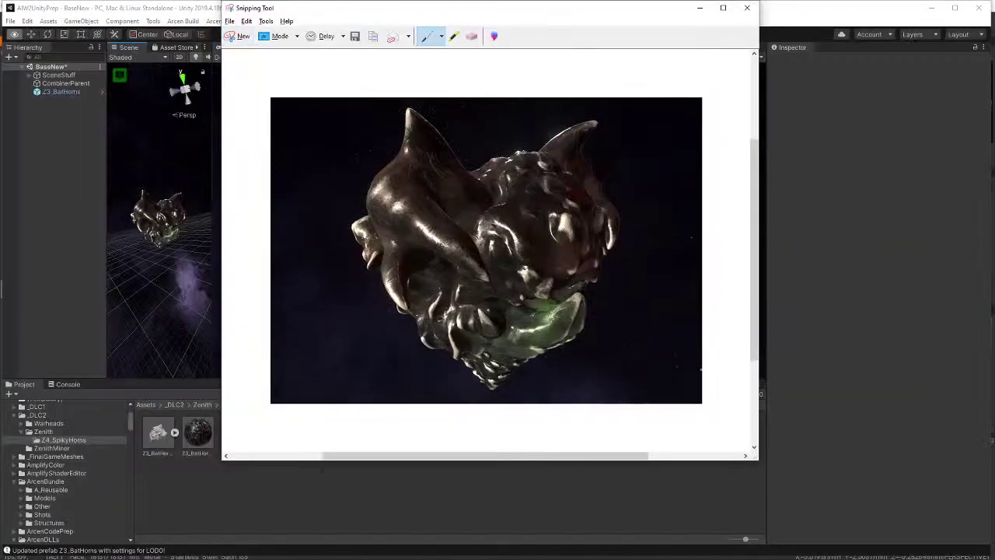
# - Switch to Discord and upload the second ship capture to the art channel without a comment
pyautogui.hotkey('alt', 'Tab')
pyautogui.press('Tab')
pyautogui.hotkey('ctrl', 'v')
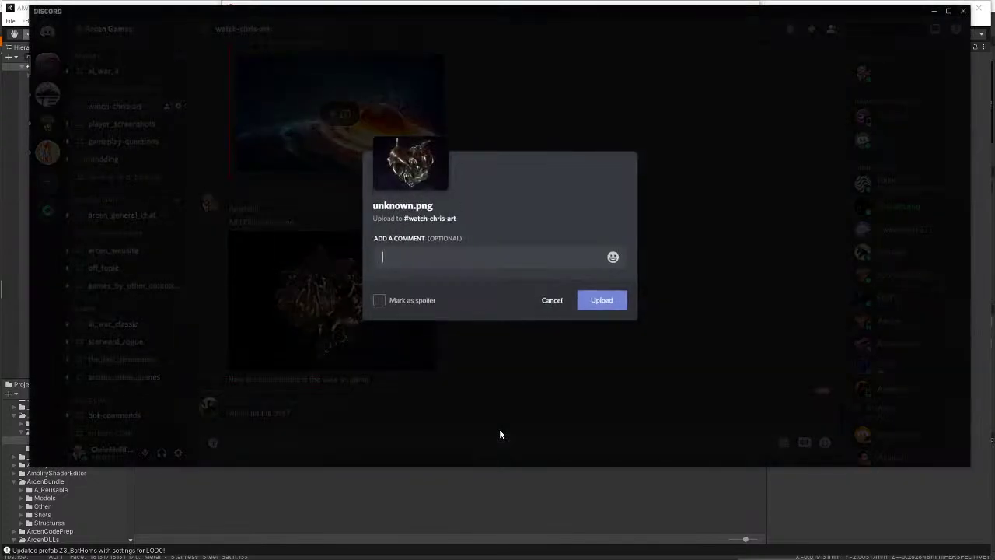
pyautogui.press('Return')
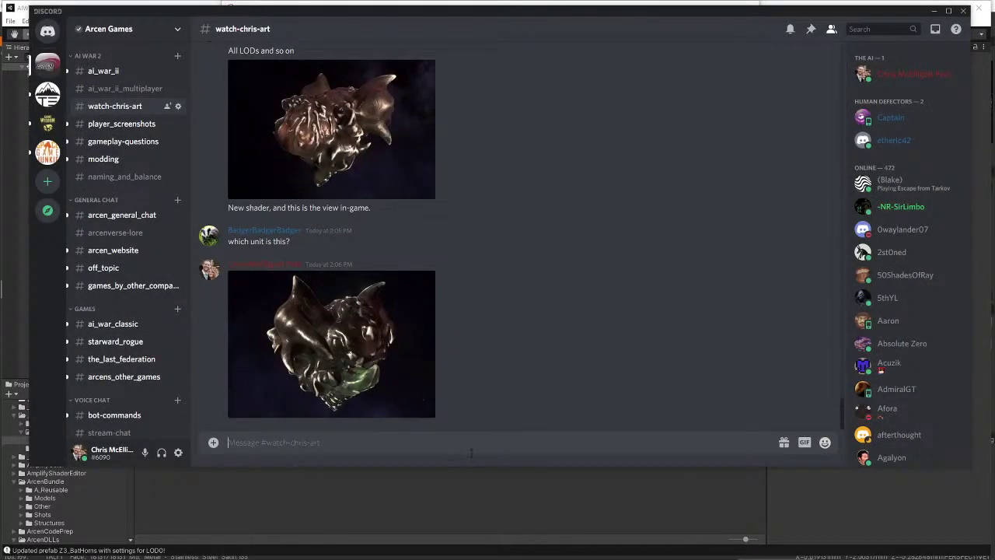
# - Answer the question about the unit with the messages "It is called Z_Bathorns." and "I have no idea what unit this is."
pyautogui.write('It is called Z_Bat')
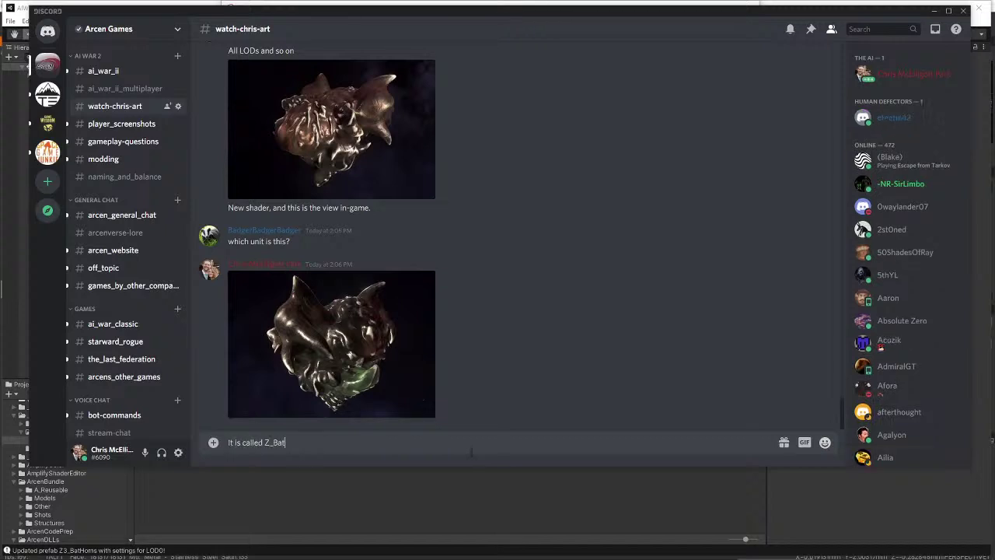
pyautogui.write('horns.')
pyautogui.press('Return')
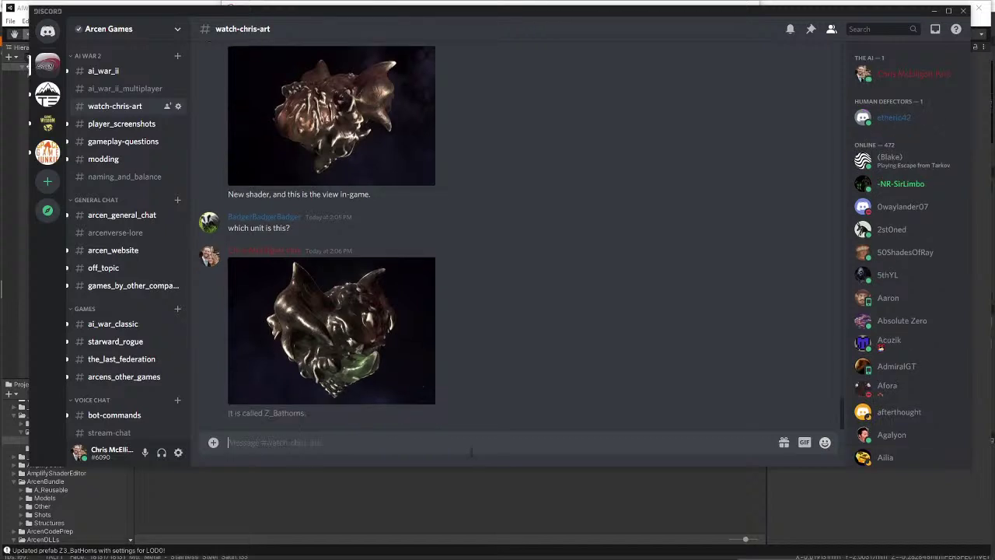
pyautogui.write('I have no idea what uni')
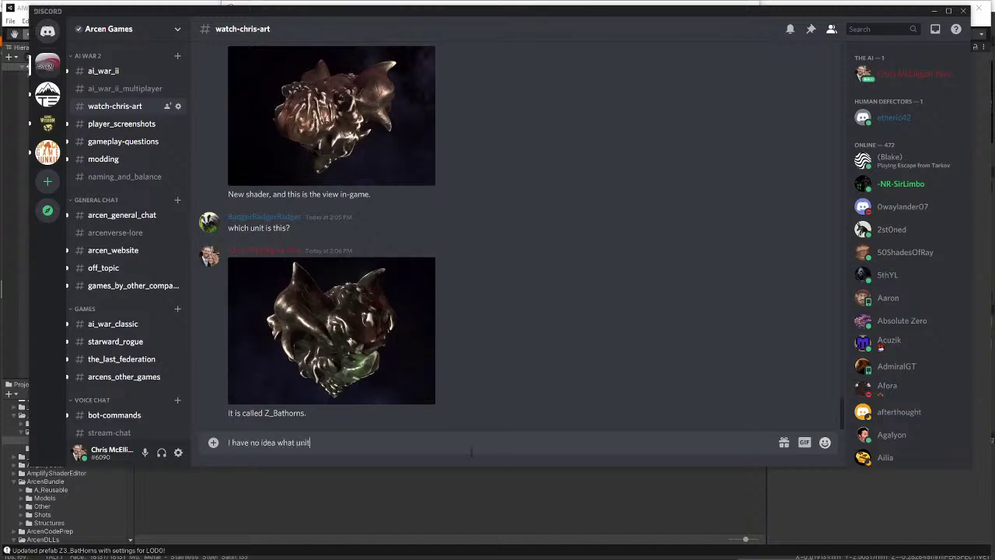
pyautogui.write(' this')
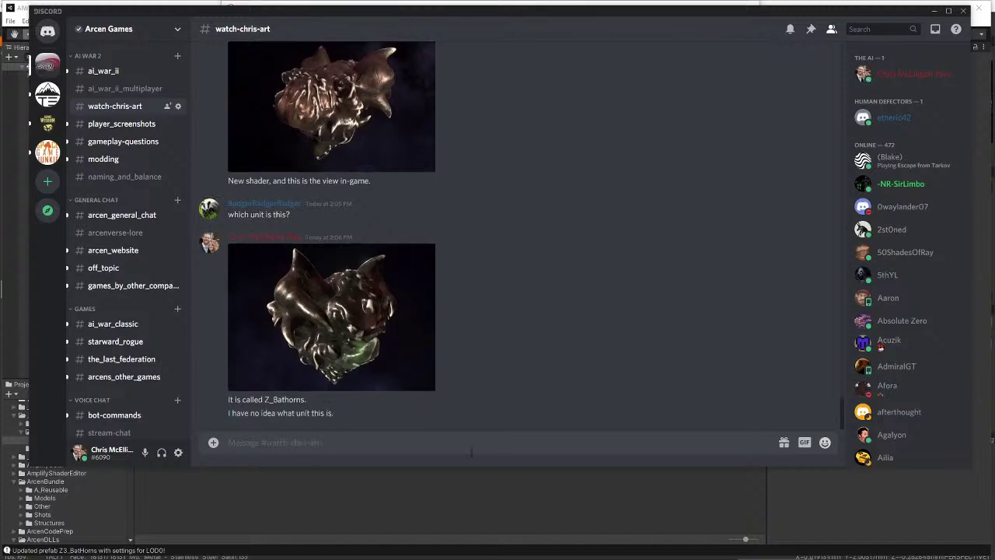
# - Post "This was my test case unit, which I made to be difficulty." and edit its last word to "difficult"
pyautogui.write('This was my test!case un')
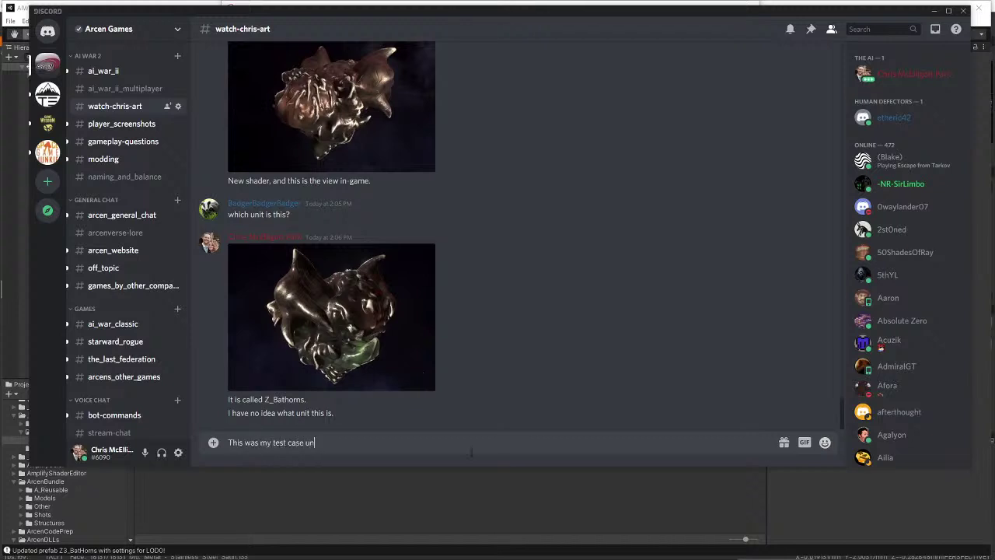
pyautogui.write('it, which i made to be difficulty.')
pyautogui.press('Return')
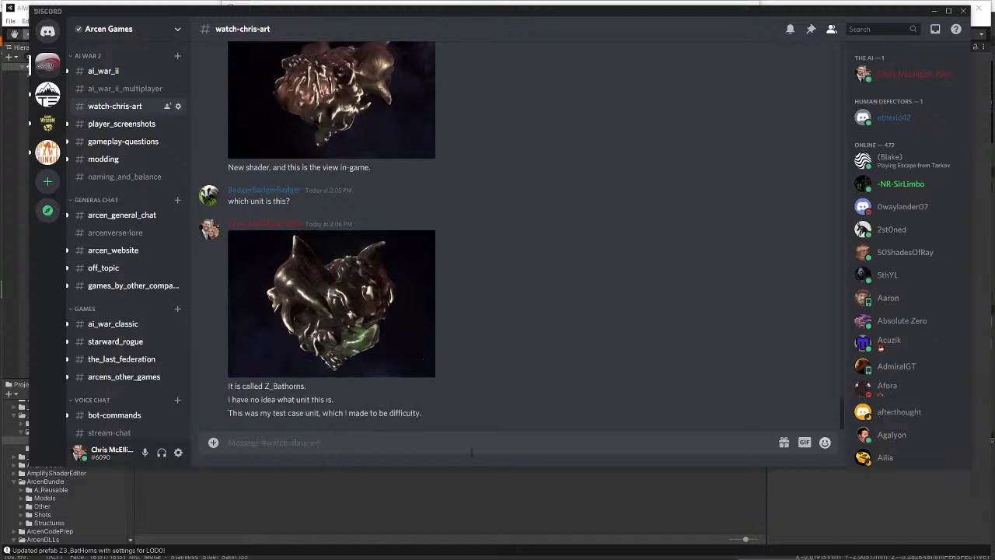
pyautogui.click(806, 401)
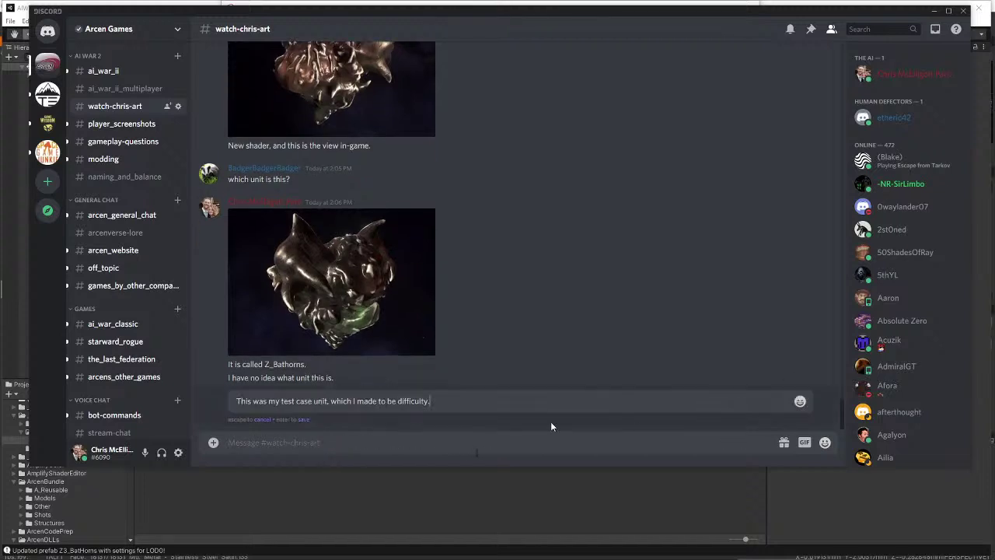
pyautogui.press('BackSpace')
pyautogui.press('BackSpace')
pyautogui.write('.')
pyautogui.press('Return')
# - Switch back to Unity and review the import settings of the Z3_BatHorns albedo, MetRouOcc and normal textures, including the normal map's compression options
pyautogui.hotkey('alt', 'Tab')
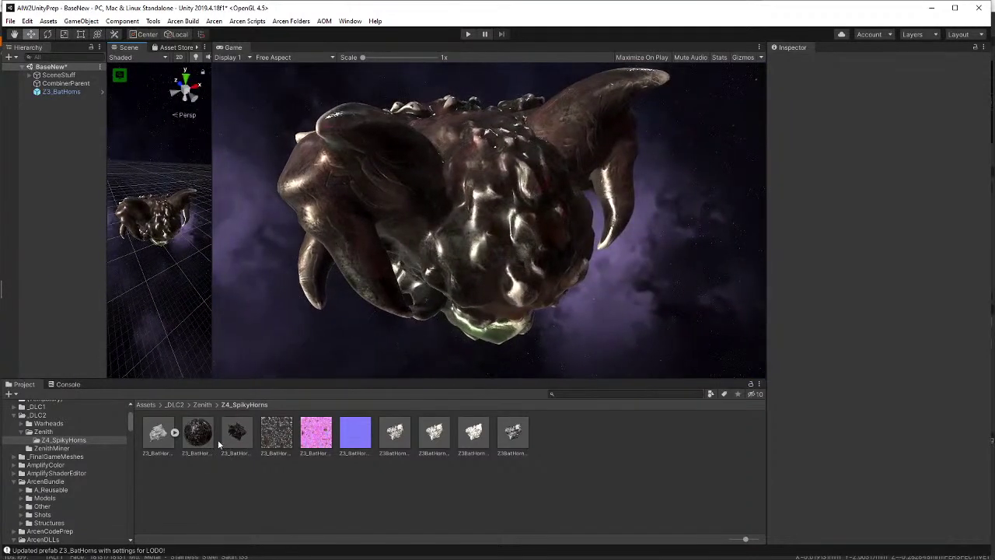
pyautogui.click(280, 443)
pyautogui.keyDown('shift'); pyautogui.click(359, 448); pyautogui.keyUp('shift')
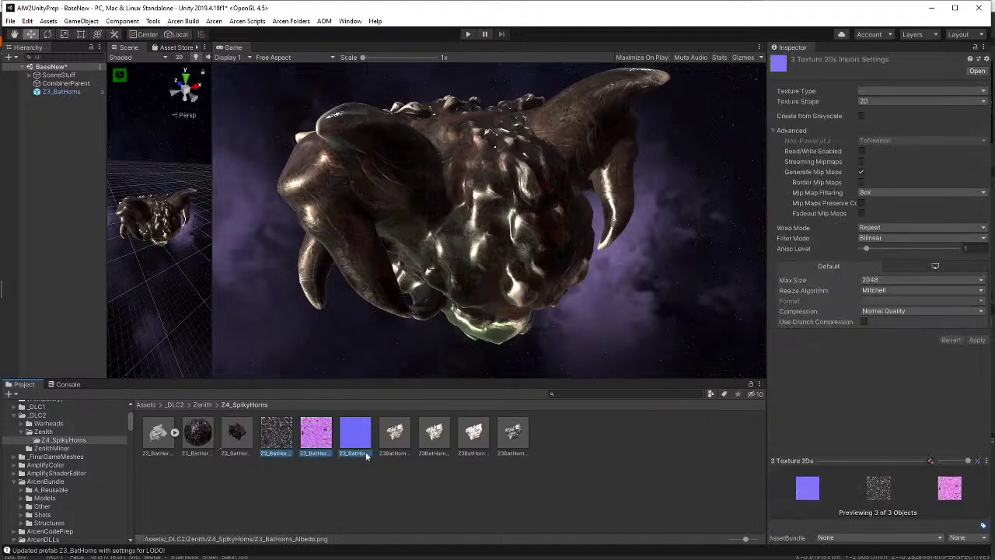
pyautogui.click(367, 457)
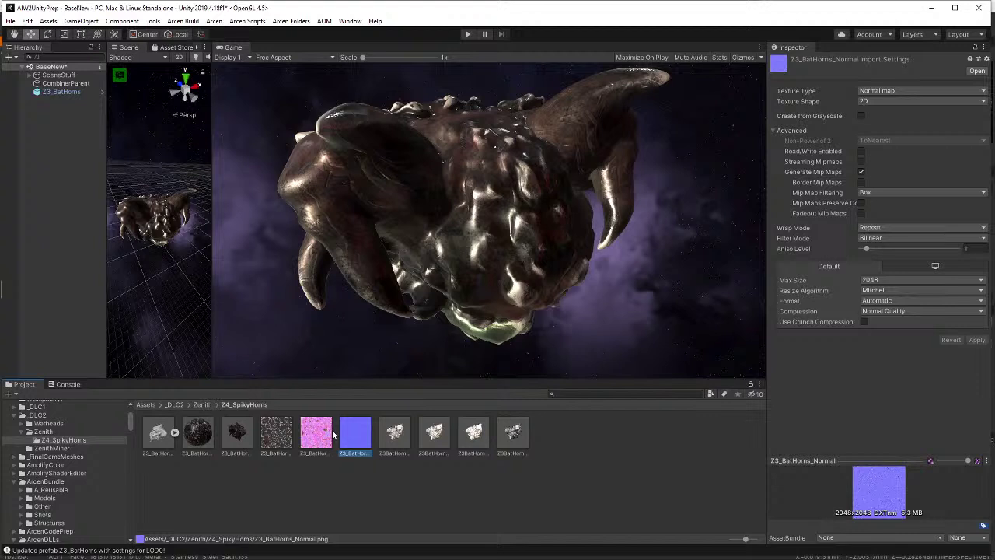
pyautogui.click(899, 310)
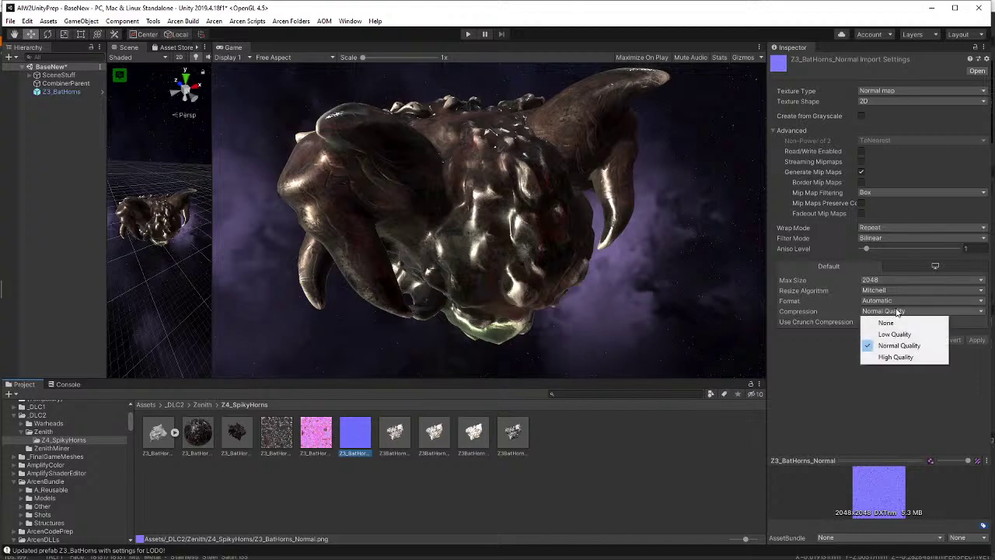
pyautogui.click(812, 370)
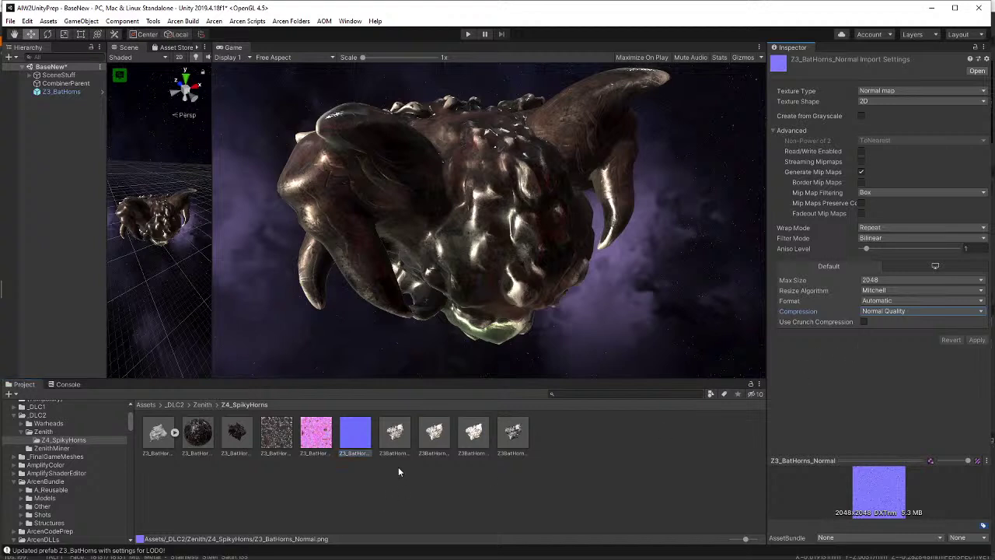
pyautogui.click(316, 434)
pyautogui.click(262, 443)
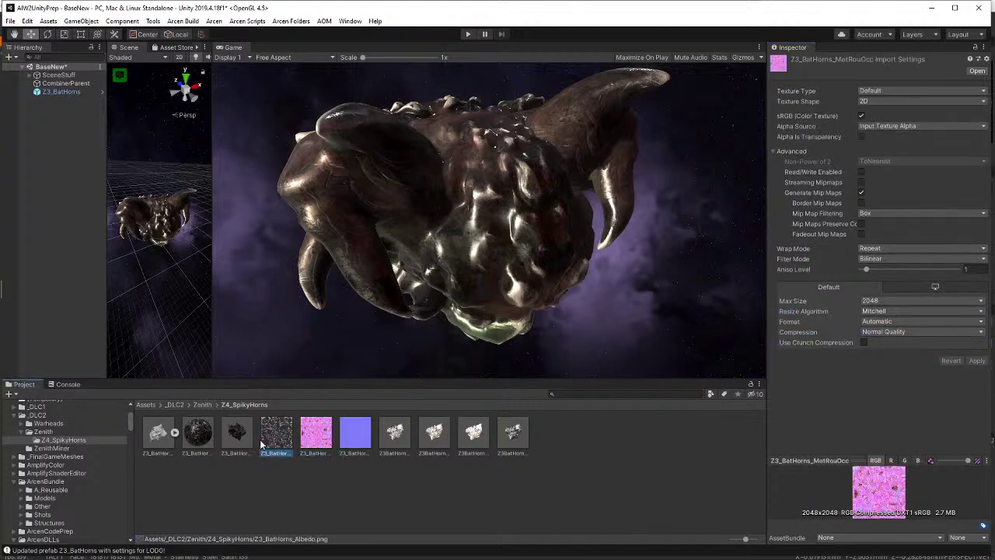
# - Try a max size of 1024 for the Z3_BatHorns_Normal texture and apply the import settings
pyautogui.click(348, 443)
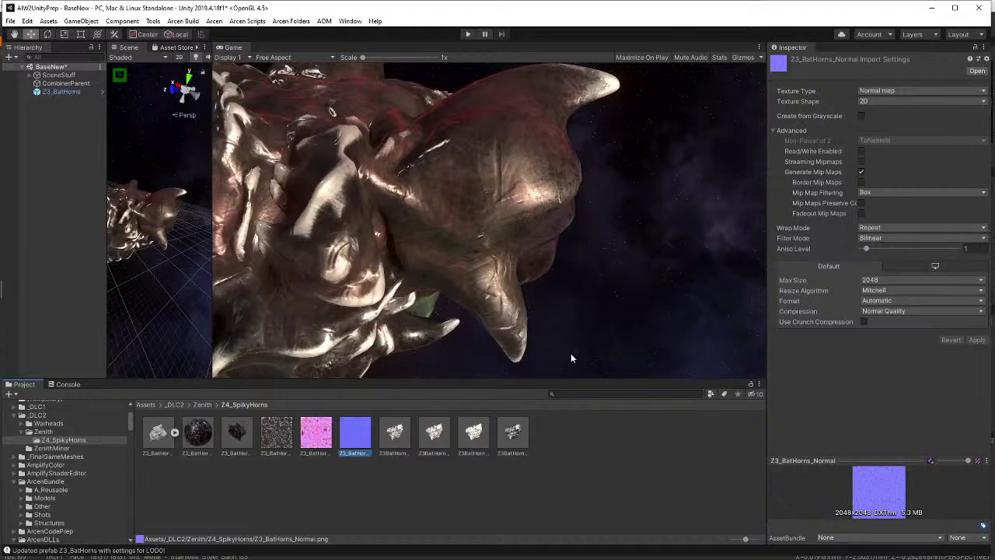
pyautogui.click(906, 281)
pyautogui.click(886, 350)
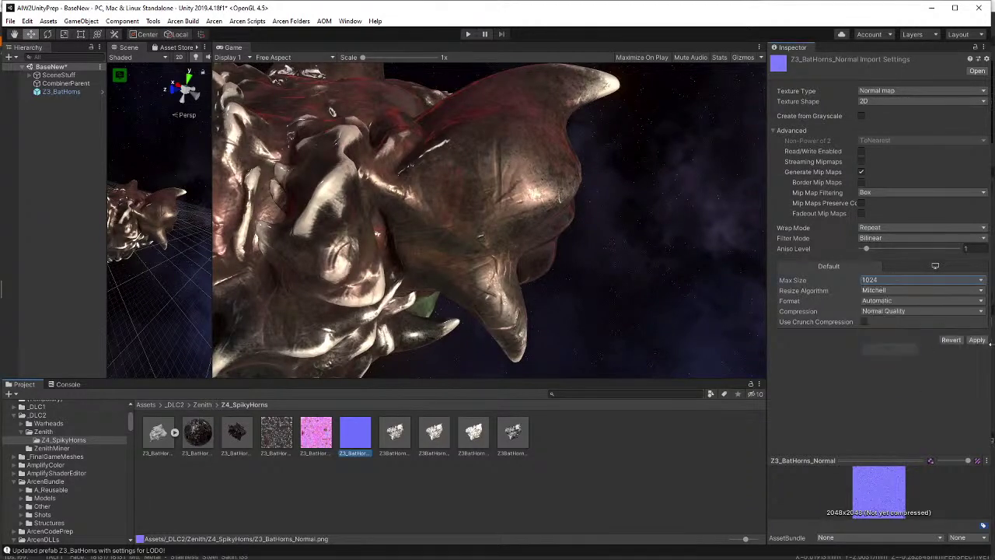
pyautogui.click(976, 341)
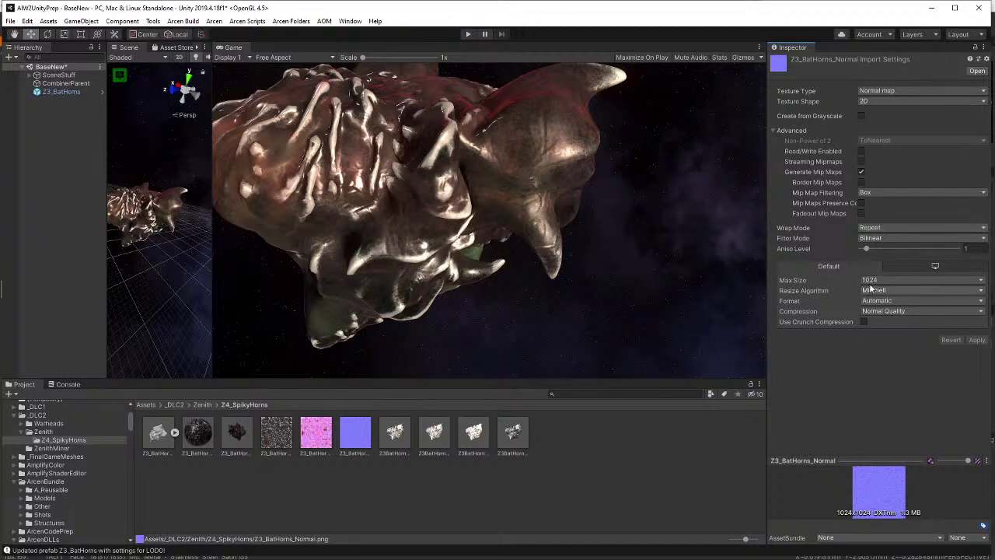
# - Set the max size of the Z3_BatHorns_Normal texture back to 2048 and apply the import settings
pyautogui.click(894, 280)
pyautogui.click(894, 360)
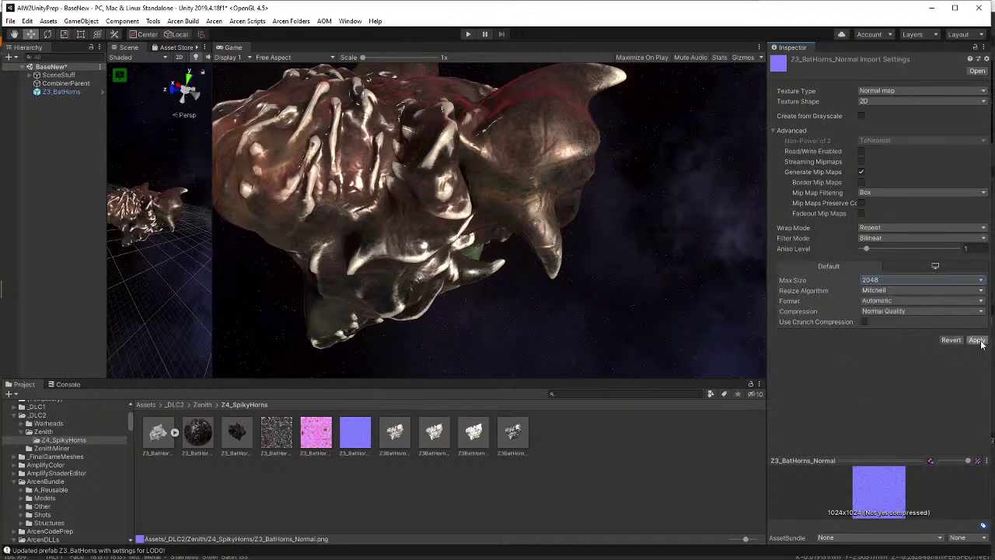
pyautogui.click(979, 342)
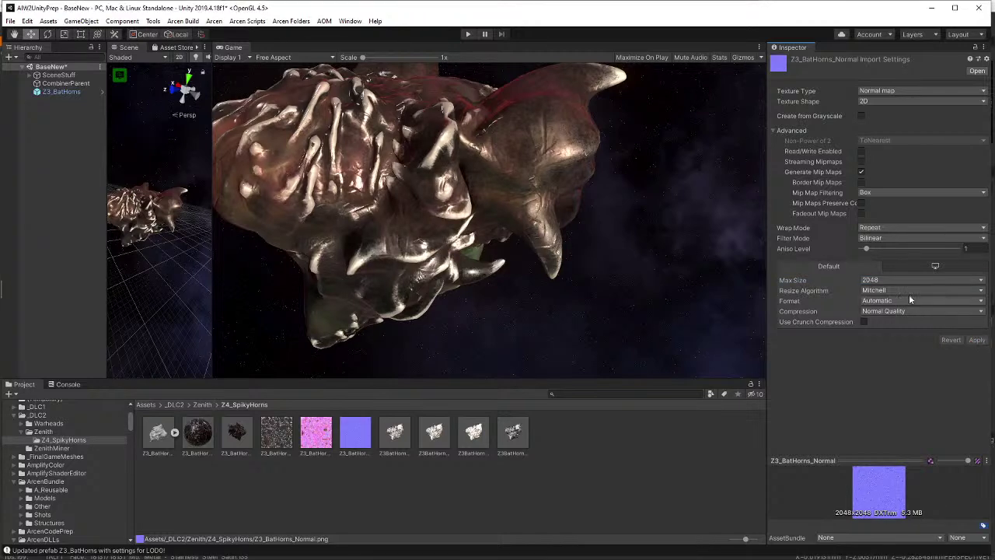
# - Try High Quality compression on the Z3_BatHorns_Normal texture with the format kept on Automatic, and apply it
pyautogui.click(886, 312)
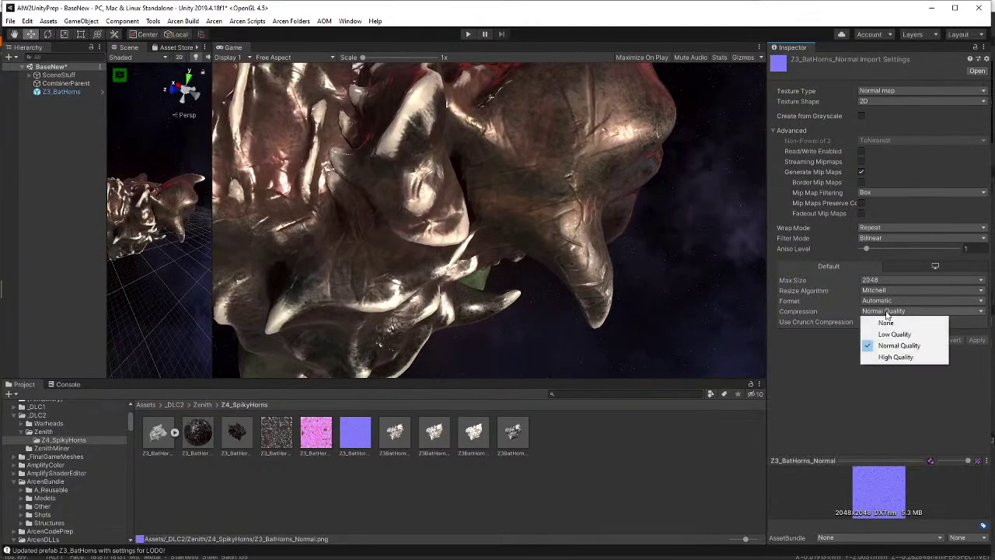
pyautogui.click(900, 358)
pyautogui.click(901, 300)
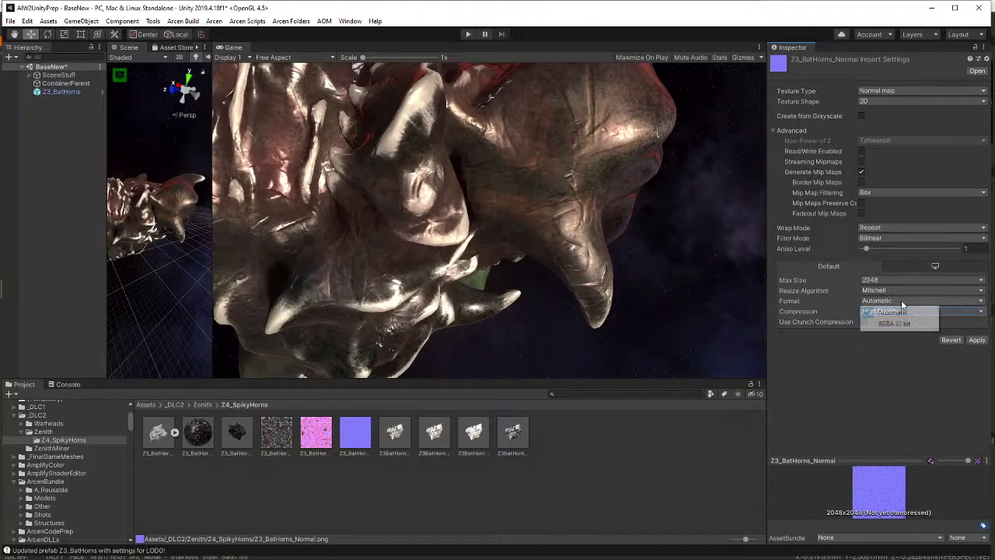
pyautogui.click(894, 312)
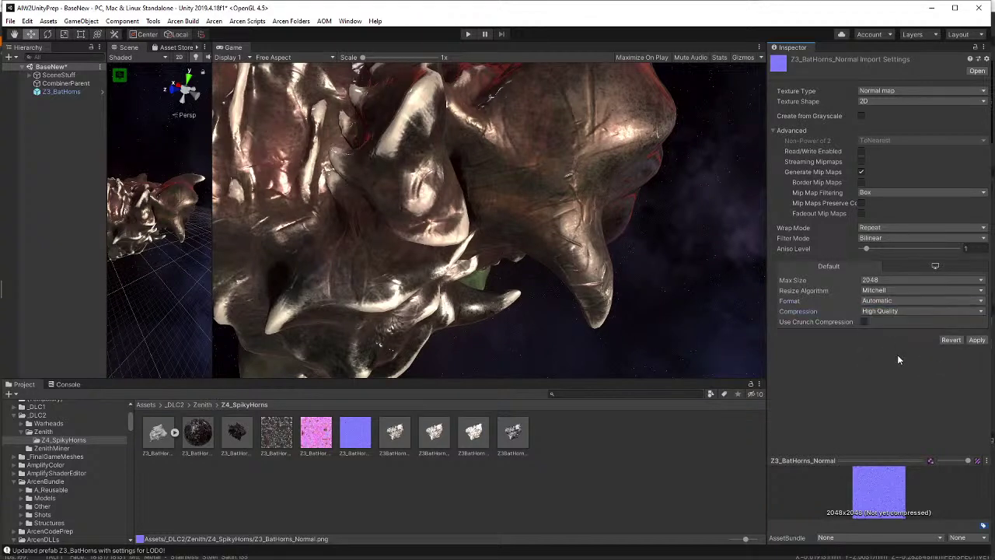
pyautogui.click(981, 340)
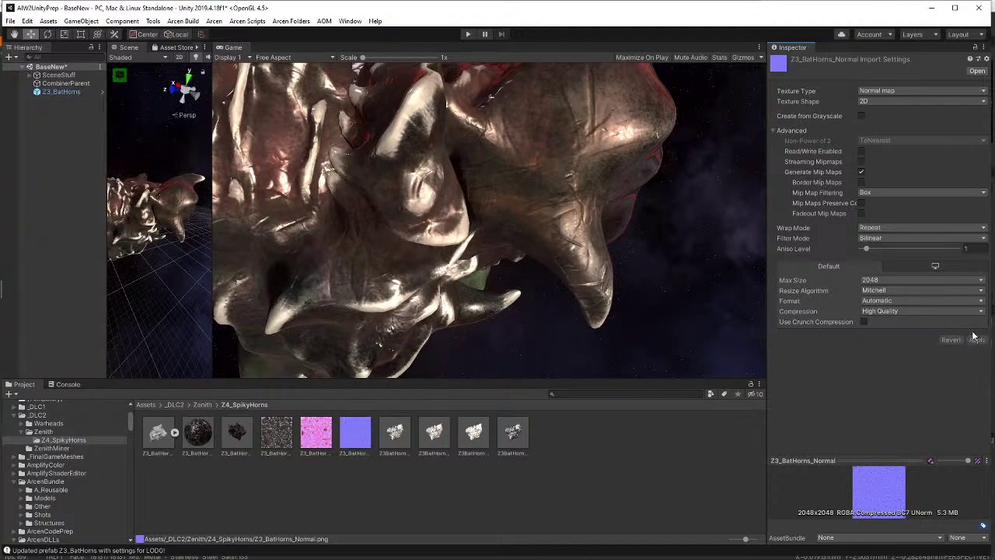
# - Return the Z3_BatHorns_Normal texture's compression to Normal Quality and apply the change
pyautogui.click(910, 315)
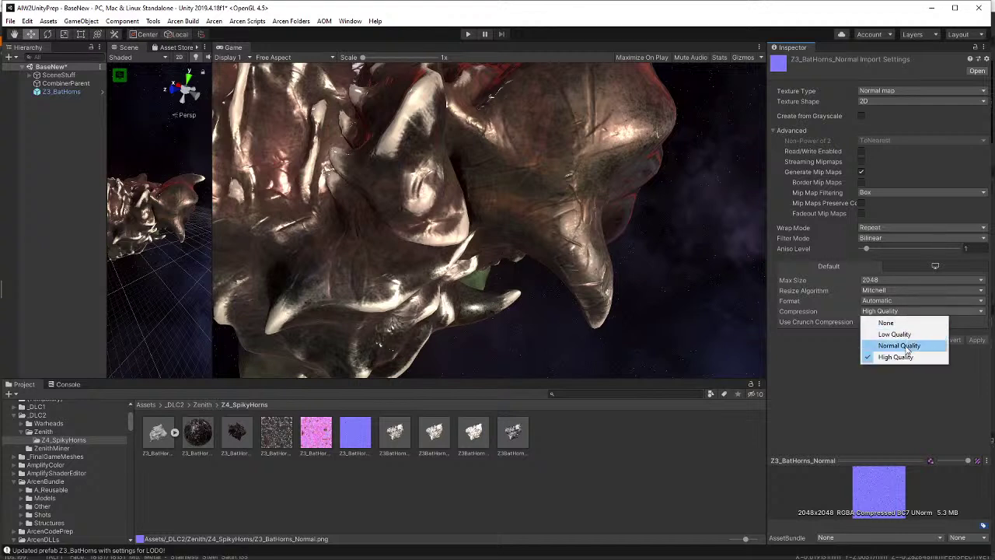
pyautogui.click(906, 344)
pyautogui.click(977, 341)
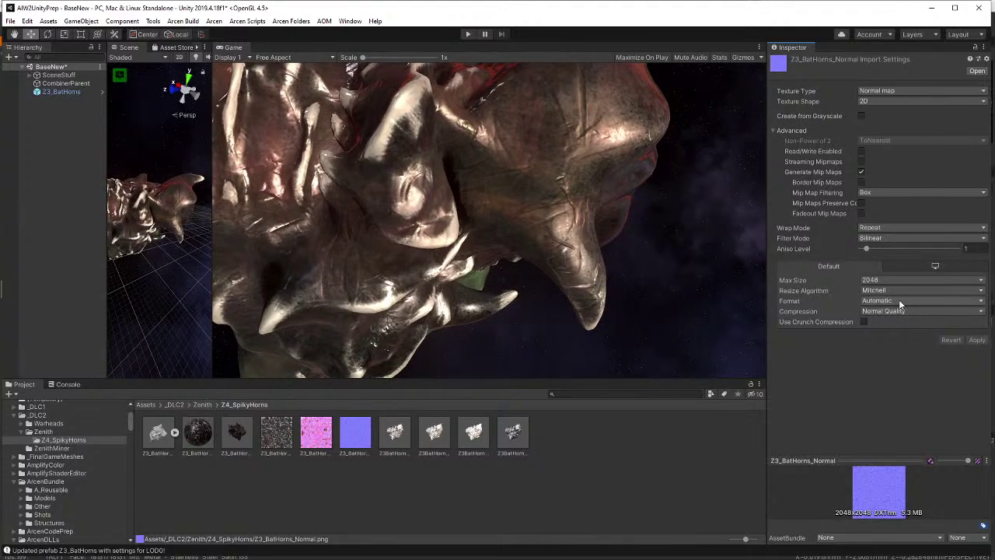
# - Try crunch compression on the Z3_BatHorns_Normal texture and turn it off again, applying the import settings each time to compare
pyautogui.click(862, 322)
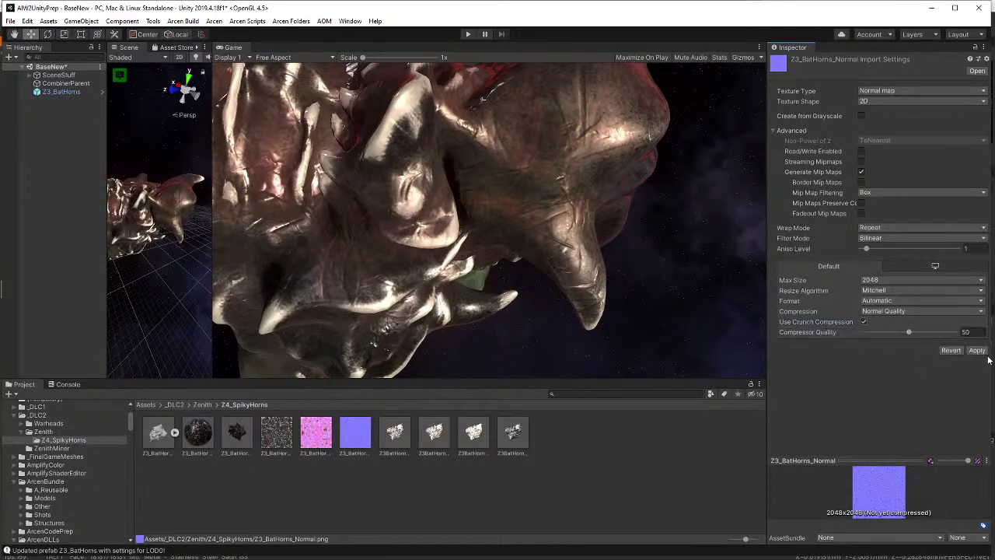
pyautogui.click(976, 351)
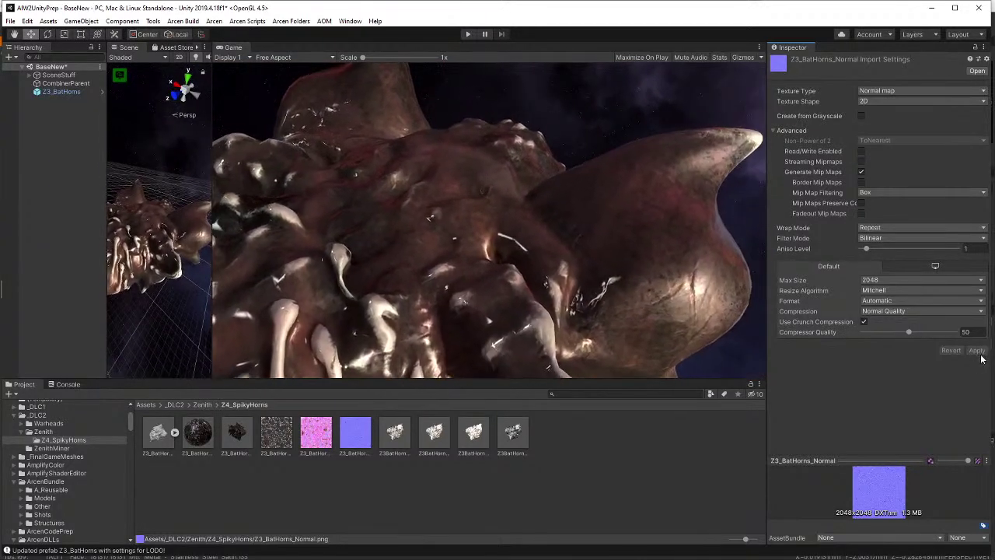
pyautogui.click(864, 322)
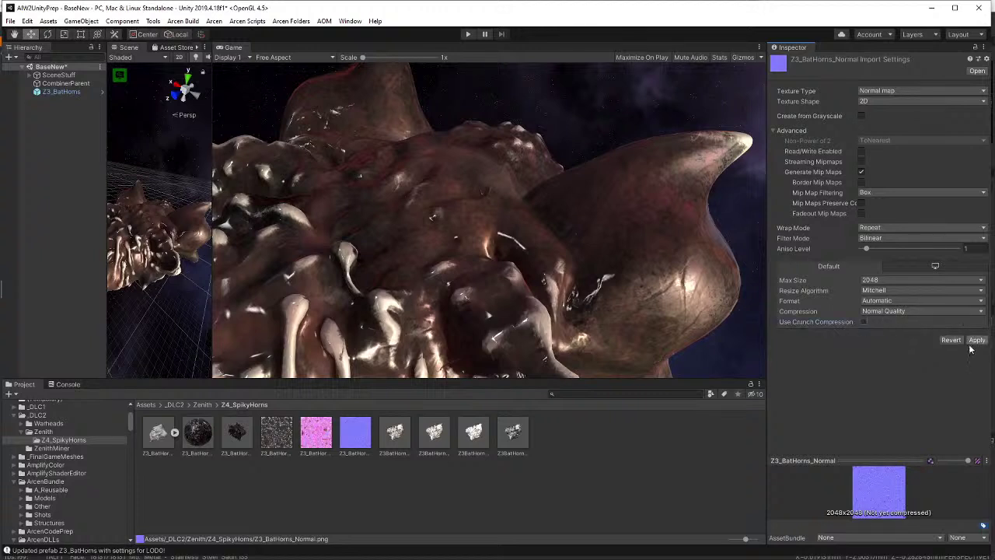
pyautogui.click(976, 340)
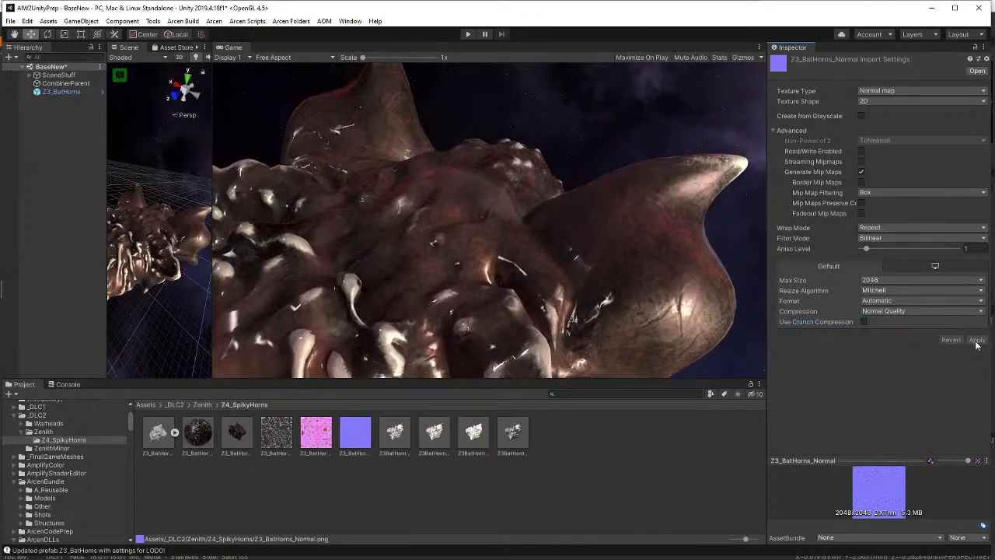
# - Enable crunch compression on the Z3_BatHorns_Normal and Z3_BatHorns_MetRouOcc textures and apply the import settings of each
pyautogui.click(864, 322)
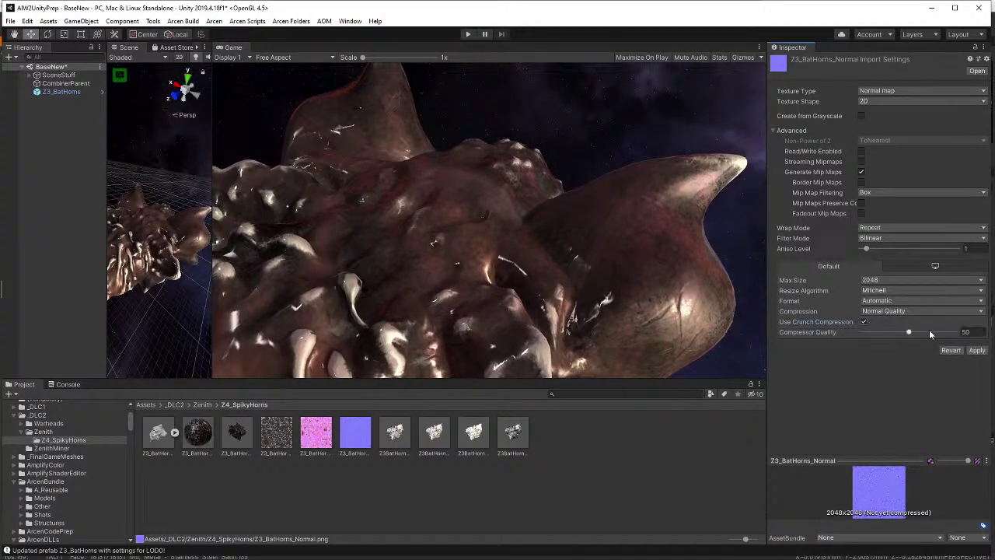
pyautogui.click(984, 352)
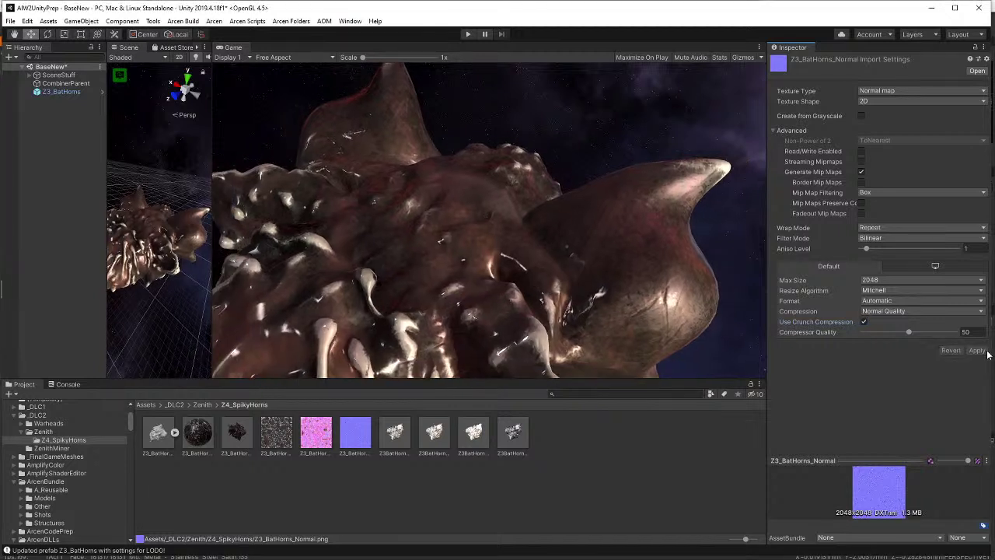
pyautogui.click(317, 436)
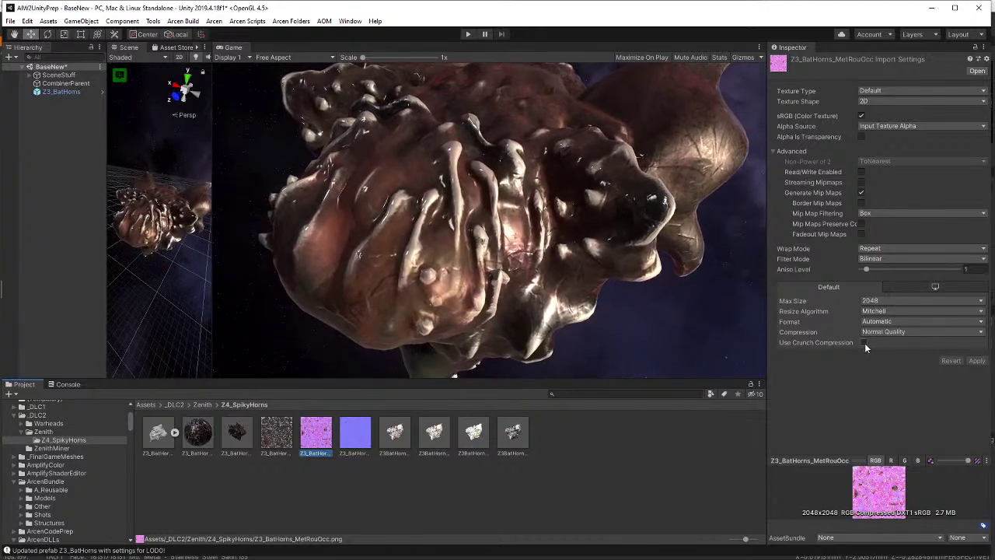
pyautogui.click(863, 343)
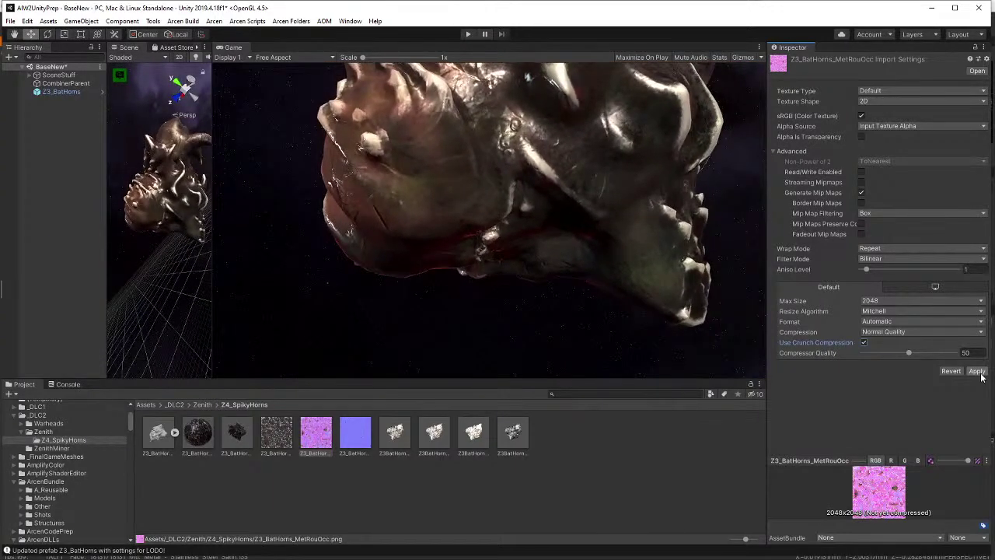
pyautogui.click(978, 372)
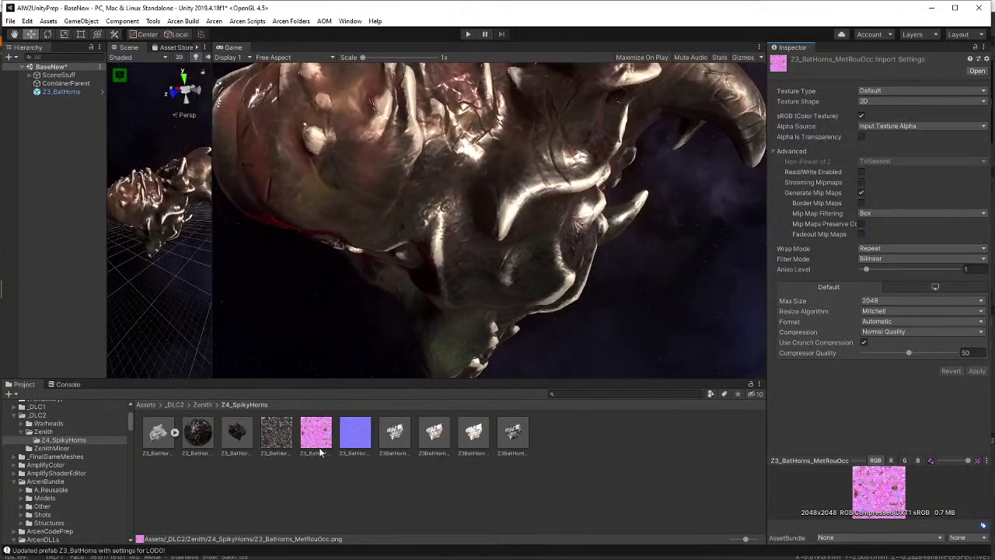
# - Enable crunch compression on the Z3_BatHorns_Albedo texture and apply its import settings
pyautogui.click(276, 432)
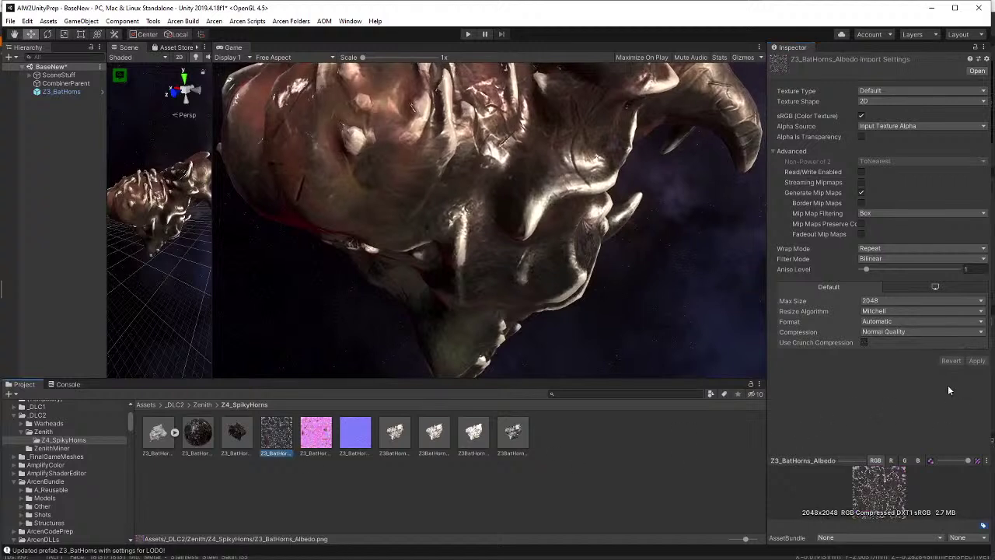
pyautogui.click(864, 342)
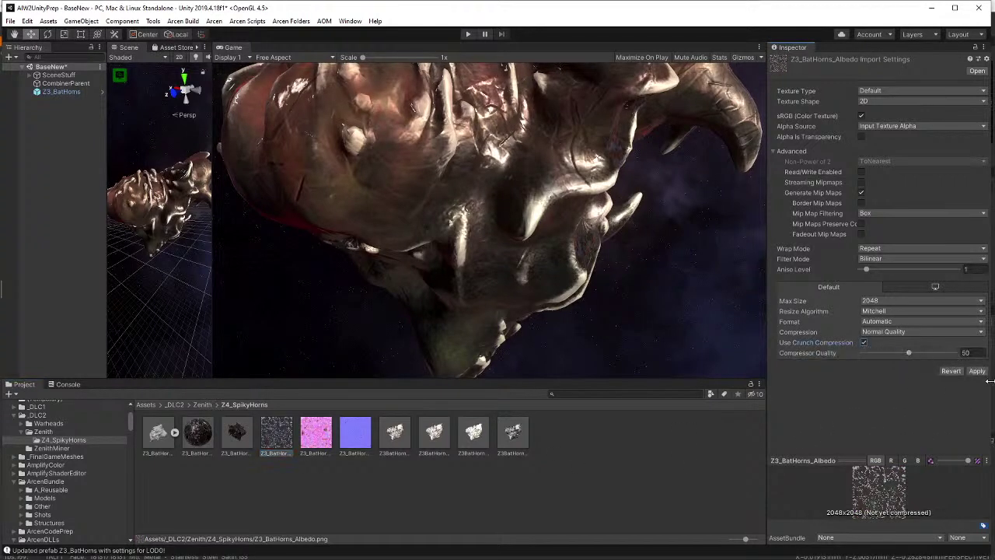
pyautogui.click(978, 370)
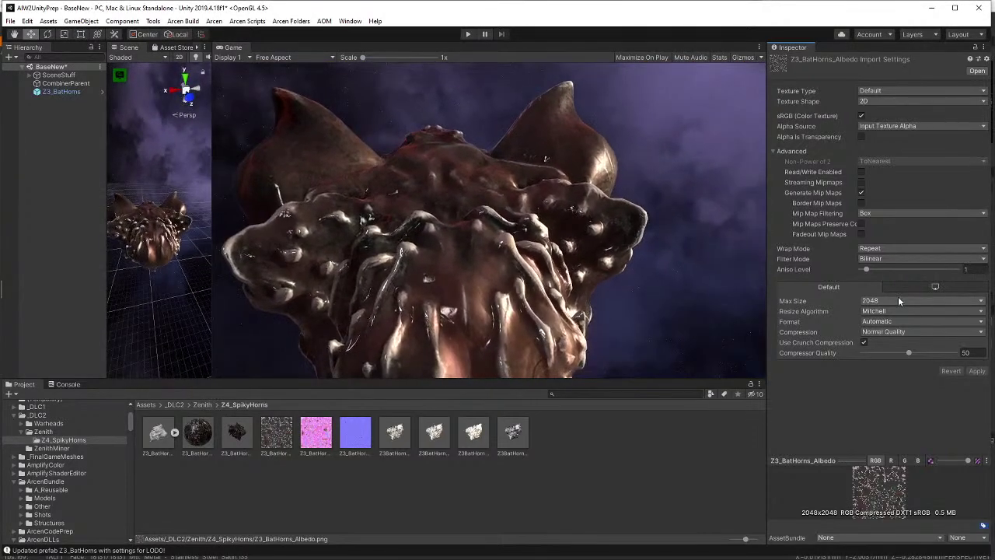
# - Review the import settings and file sizes of the Z3_BatHorns textures and look over the ship's LOD mesh assets
pyautogui.click(306, 447)
pyautogui.click(357, 444)
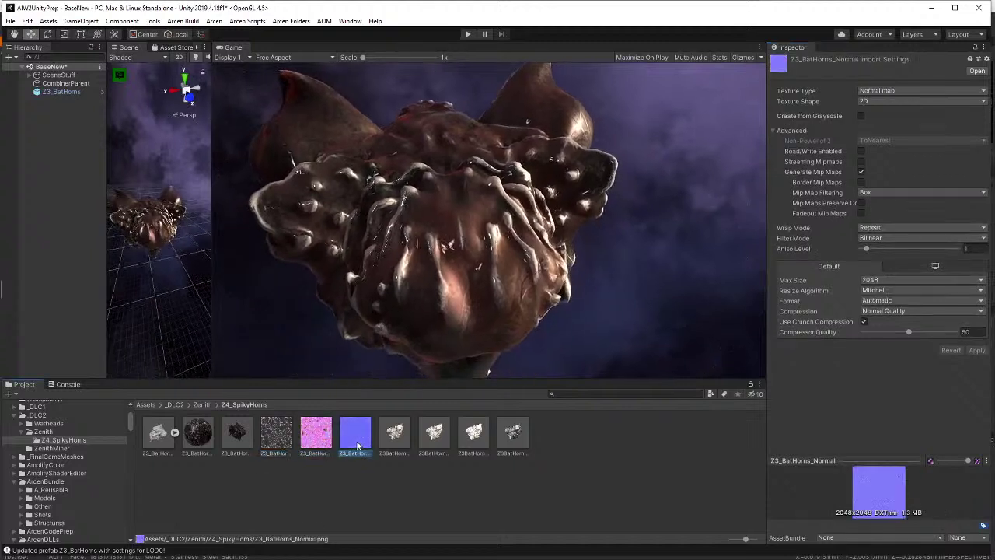
pyautogui.click(394, 445)
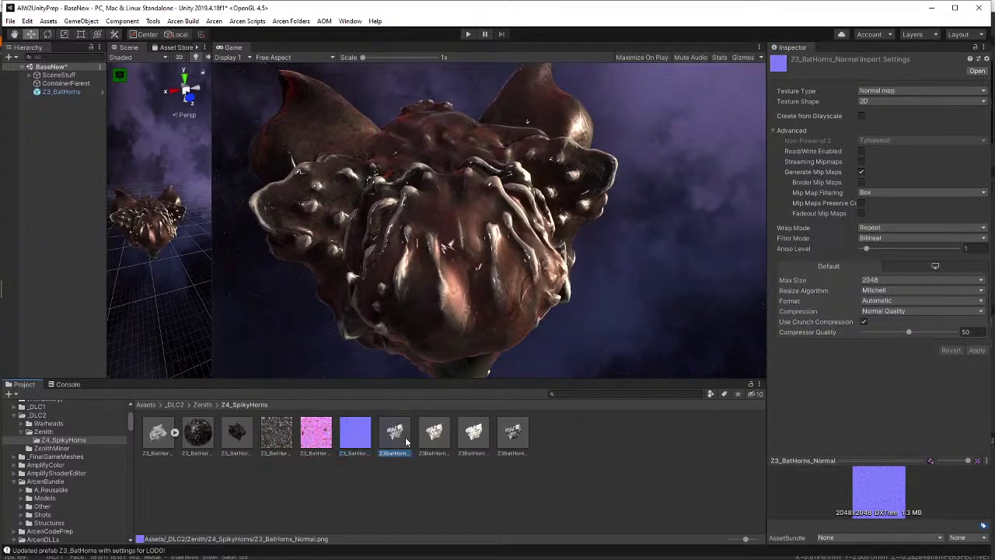
pyautogui.click(513, 444)
pyautogui.click(477, 444)
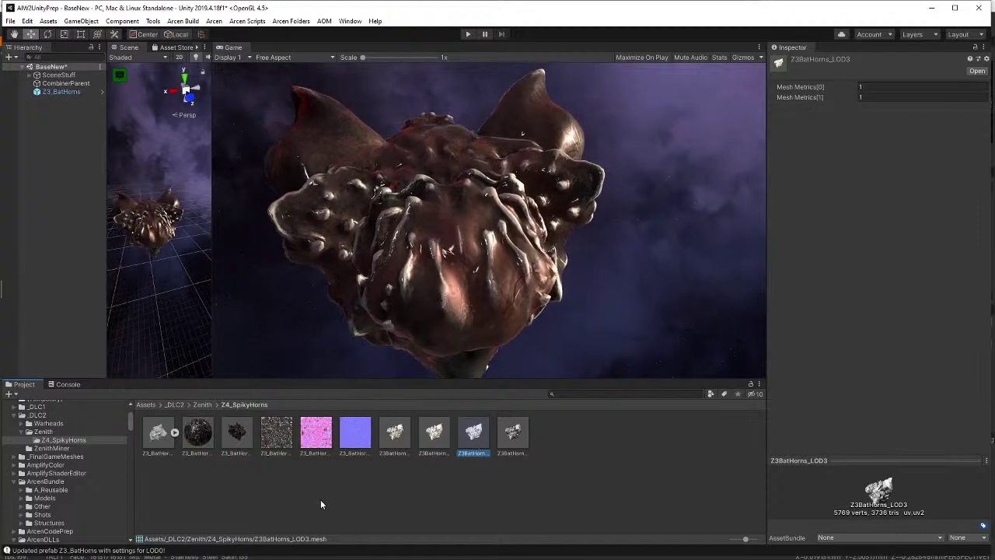
pyautogui.click(320, 445)
pyautogui.click(344, 449)
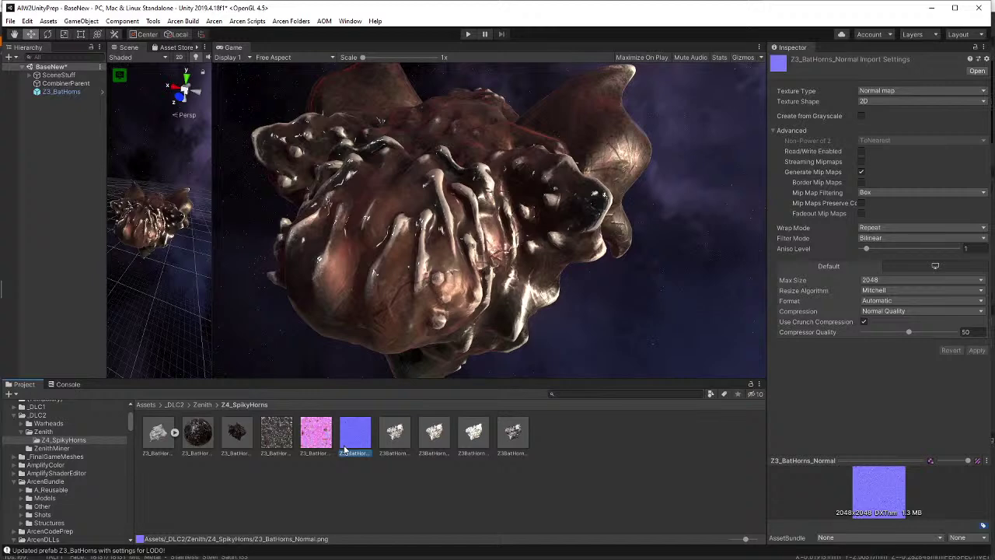
pyautogui.press('Left')
pyautogui.press('Left')
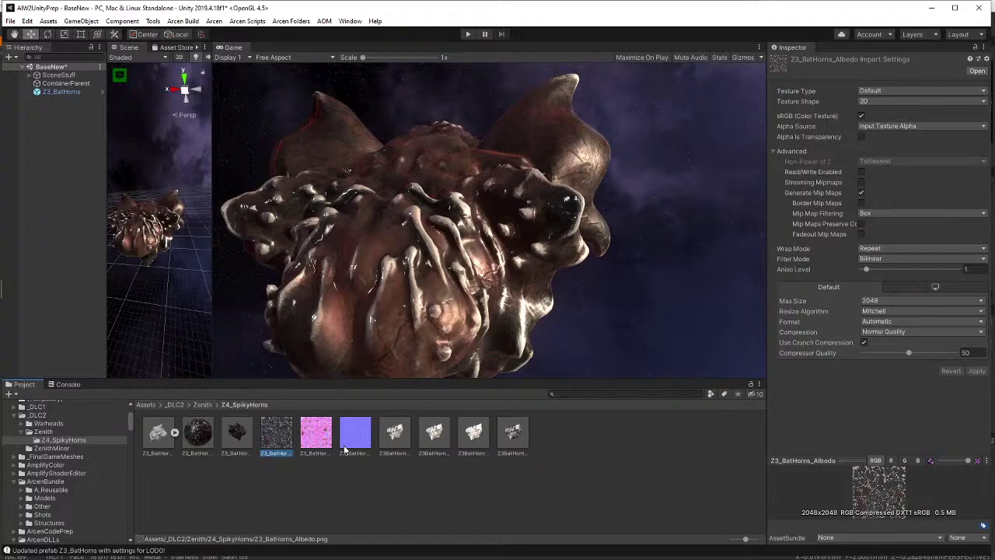
# - Select the Z3_BatHorns ship in the scene and examine its material's texture maps and shader values, collapsing the material when finished
pyautogui.click(165, 208)
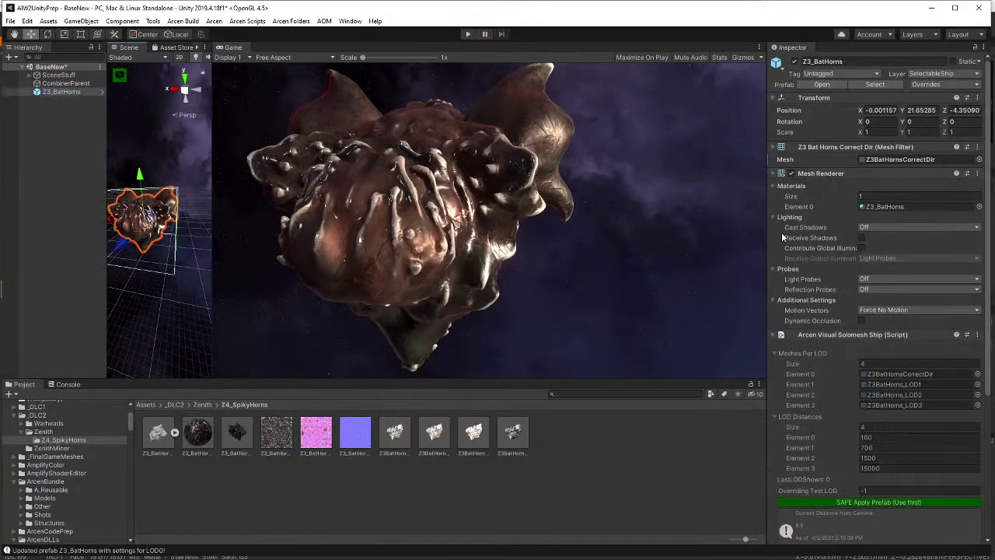
pyautogui.scroll(-5, 878, 323)
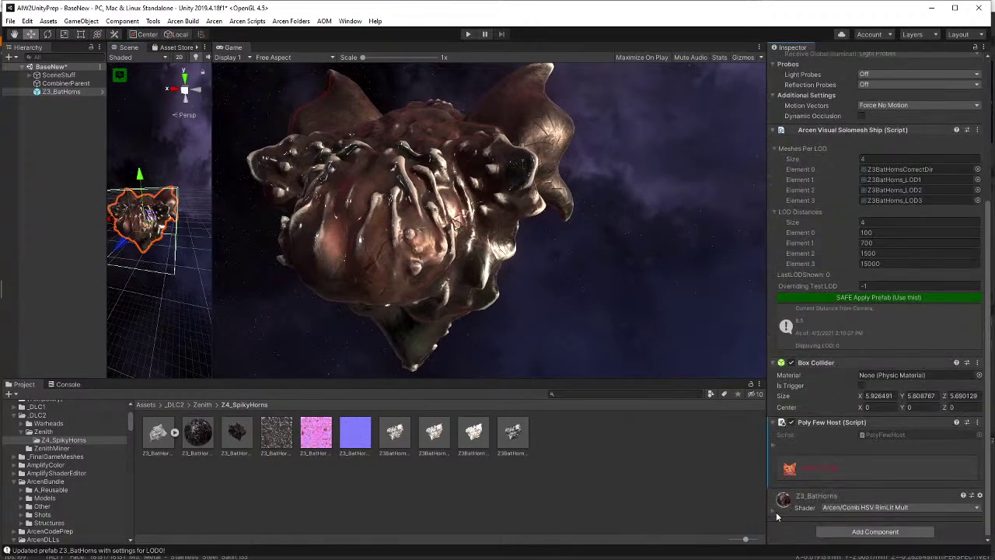
pyautogui.click(775, 509)
pyautogui.scroll(-8, 889, 493)
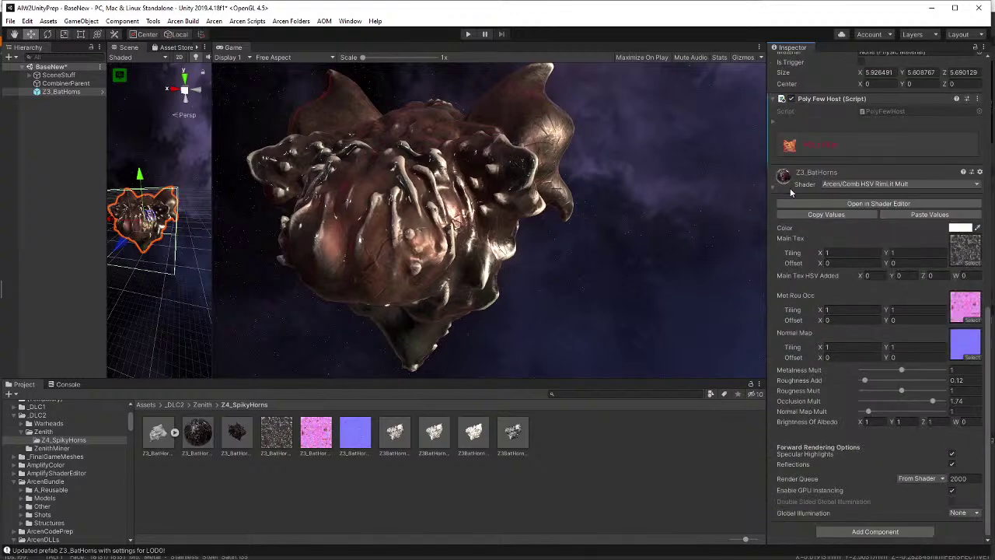
pyautogui.click(776, 188)
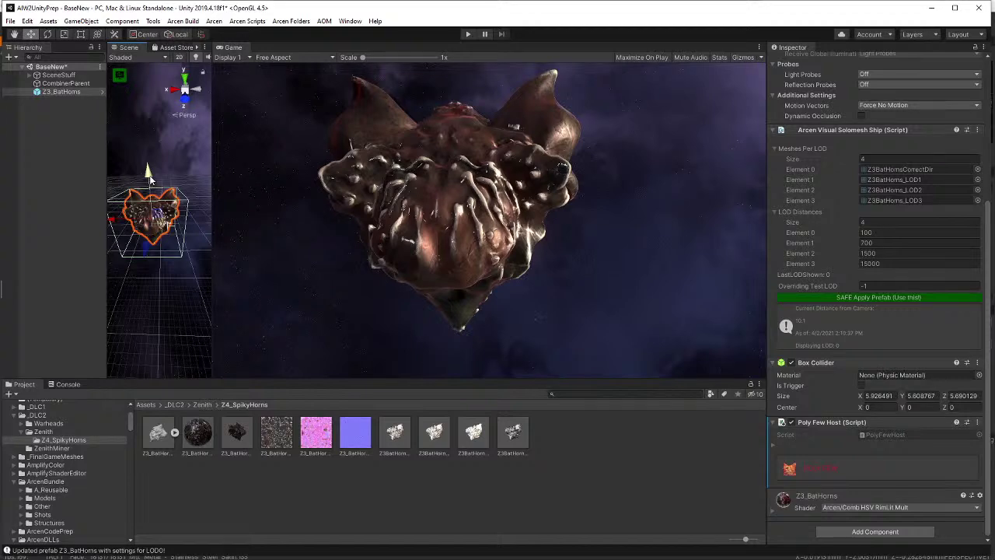
# - Switch to the OBS window
pyautogui.moveTo(599, 549)
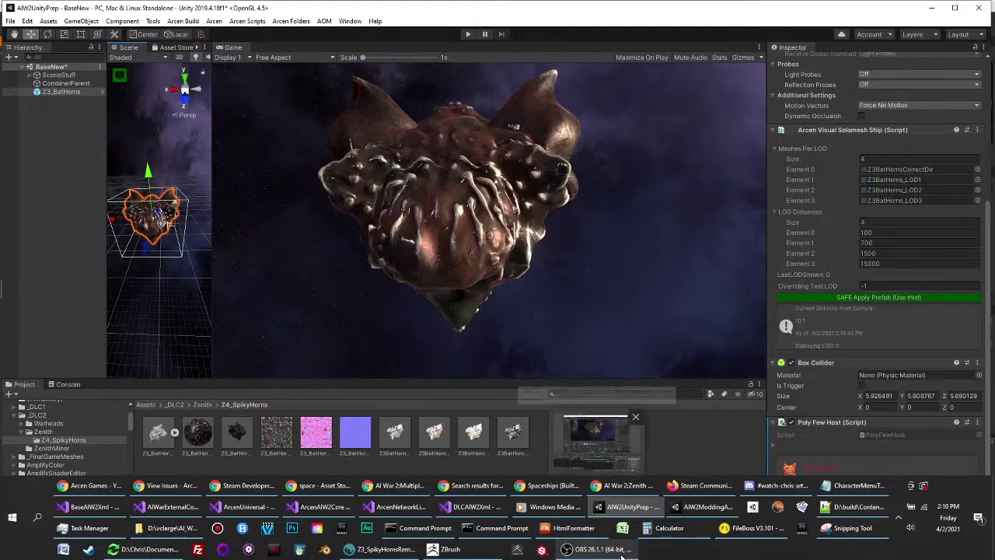
pyautogui.click(622, 554)
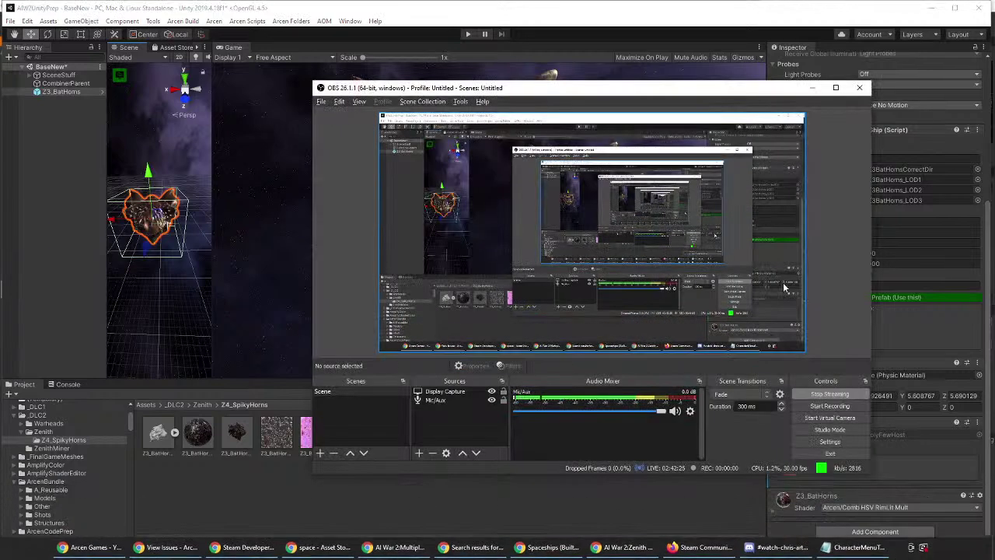